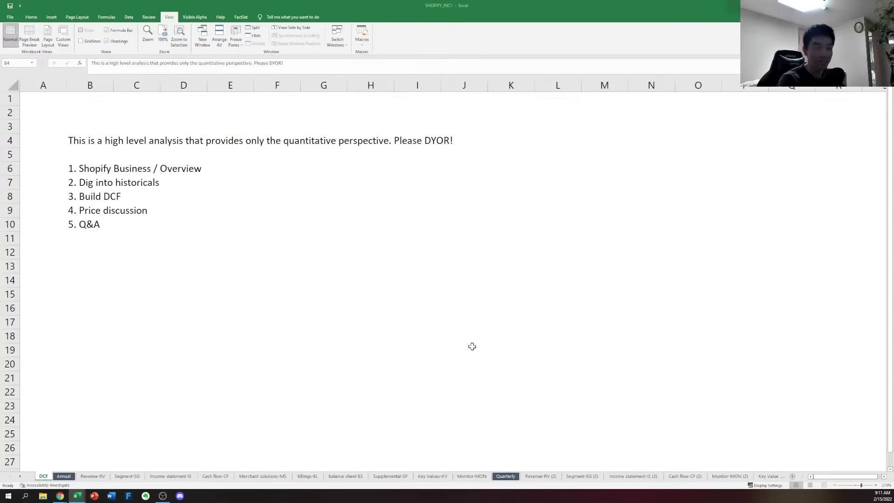
Review the disclaimer and the five agenda items on the DCF sheet, from Shopify Business / Overview to Q&A
key("Right")
key("Down")
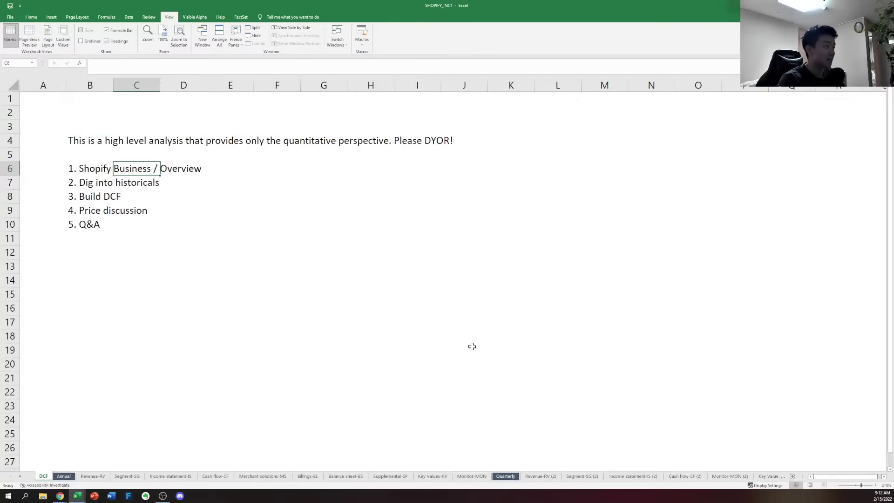
key("Down")
key("Down")
key("Down")
key("Down")
key("Down")
key("Left")
key("Down")
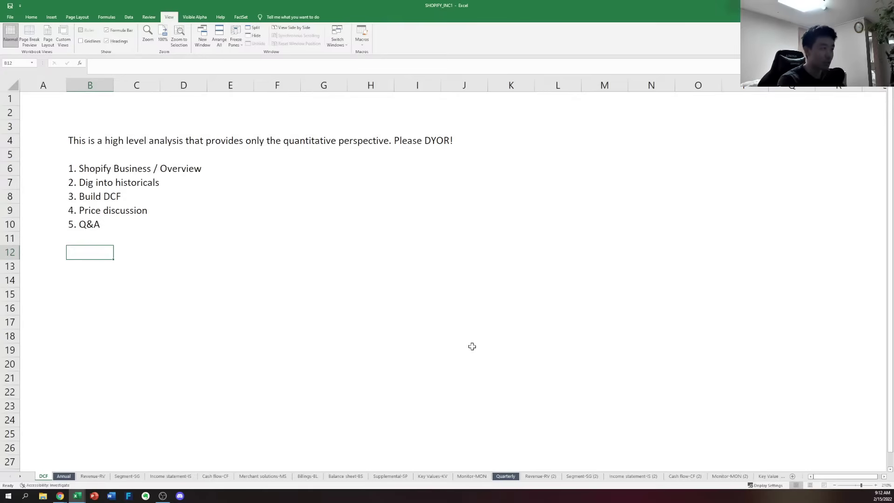
key("Up")
key("Up")
key("Up")
key("Up")
key("Up")
key("Up")
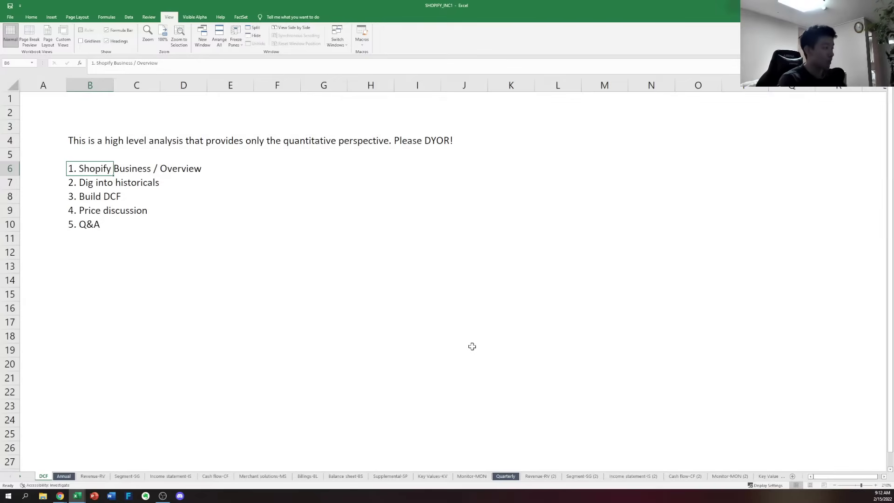
key("Down")
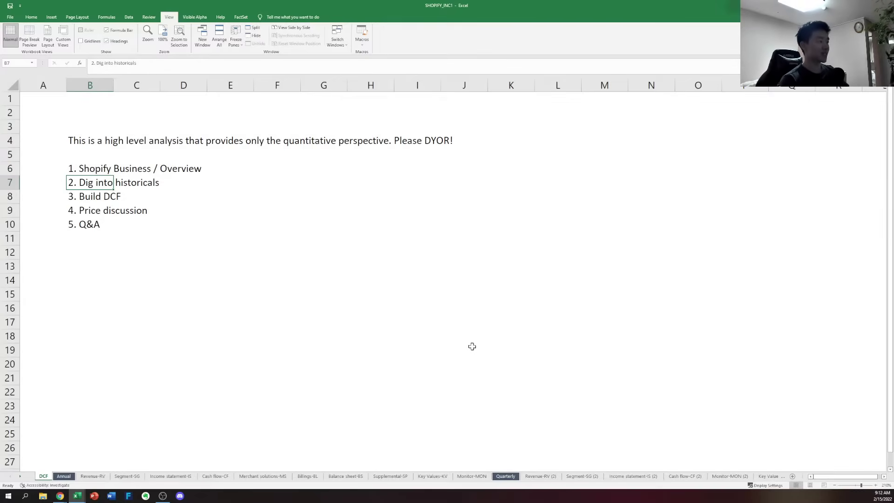
key("Down")
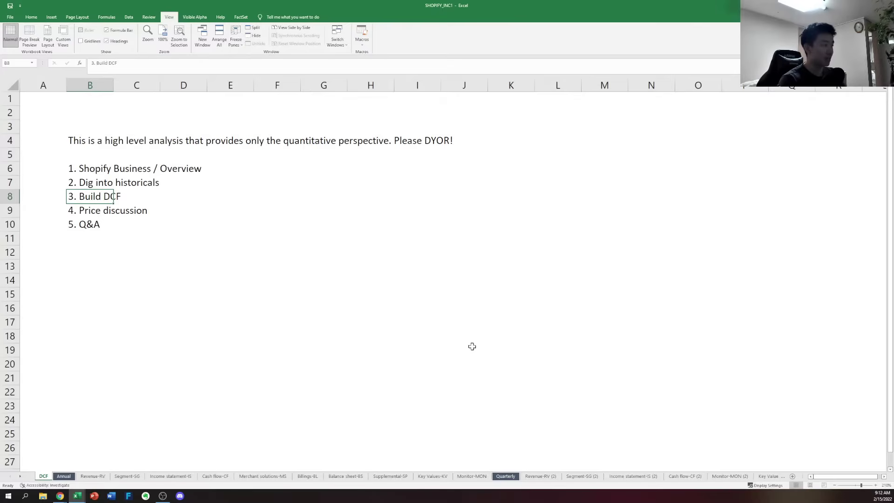
key("Down")
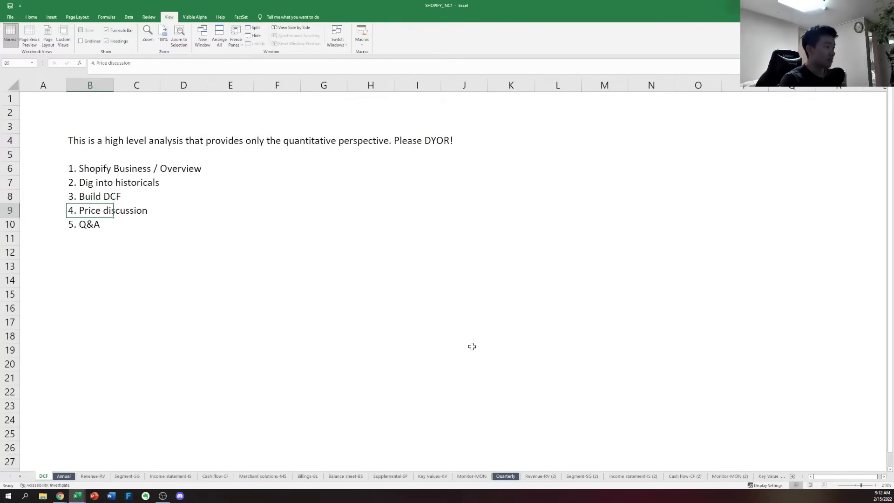
key("Up")
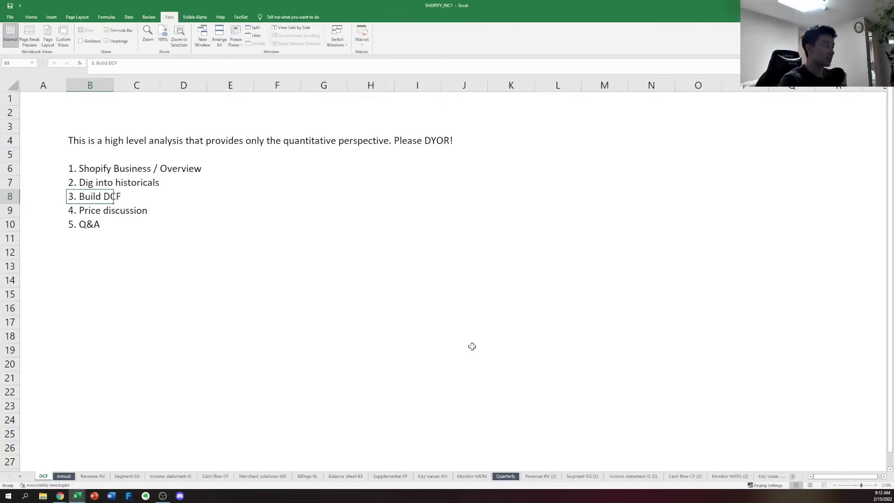
key("Down")
key("Down")
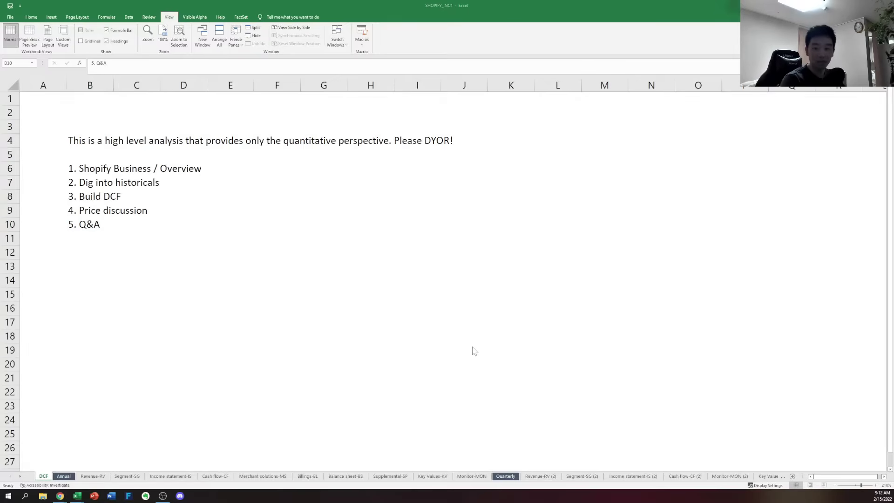
Switch to Chrome, glance at the Shopify stock results, and examine investor deck slides 4 to 6 on storefronts, back office and market
key("ctrl+1")
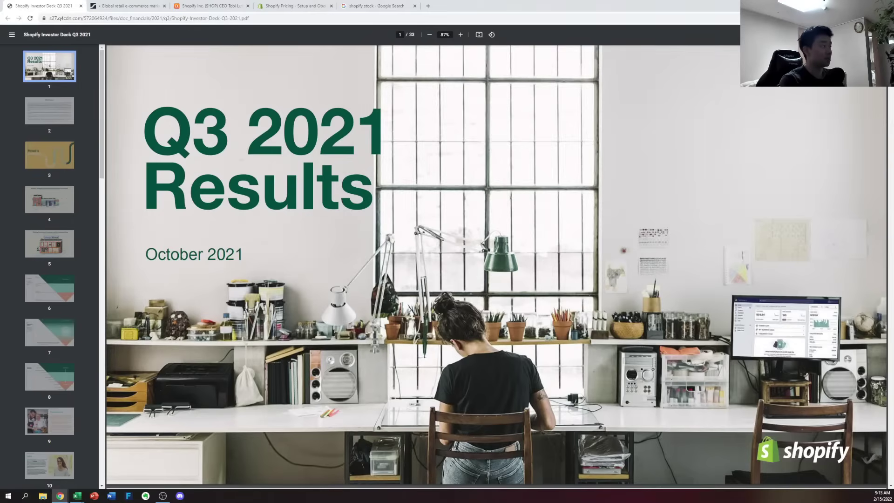
key("ctrl+shift+Tab")
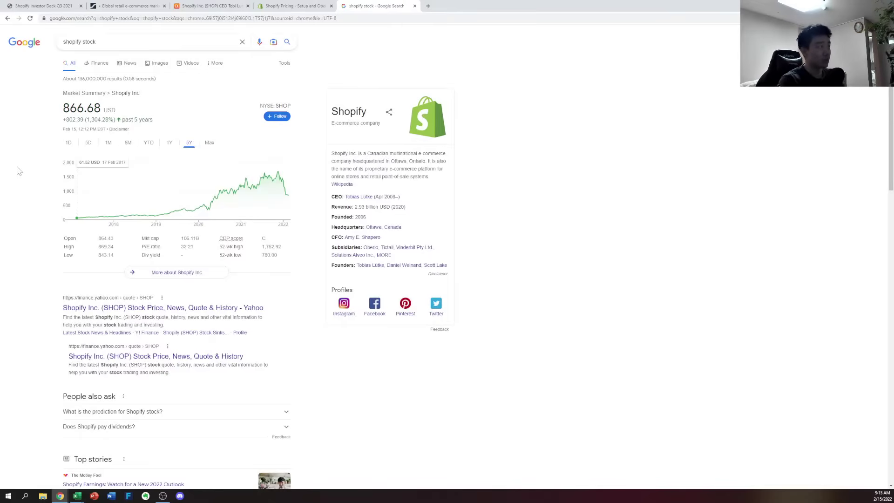
key("ctrl+Tab")
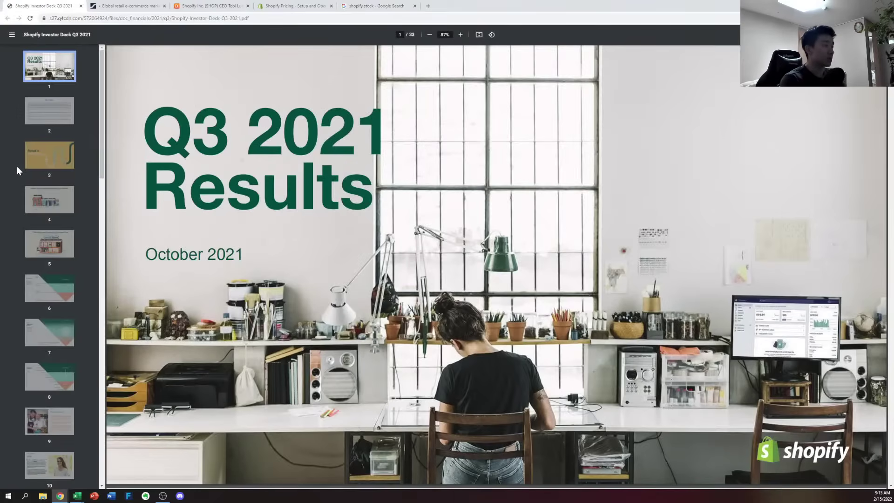
left_click(42, 201)
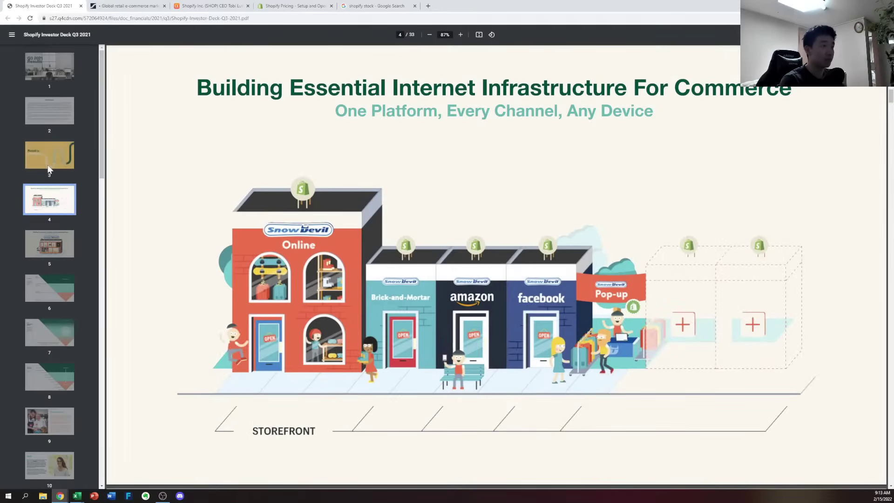
scroll(51, 167, "down", 2)
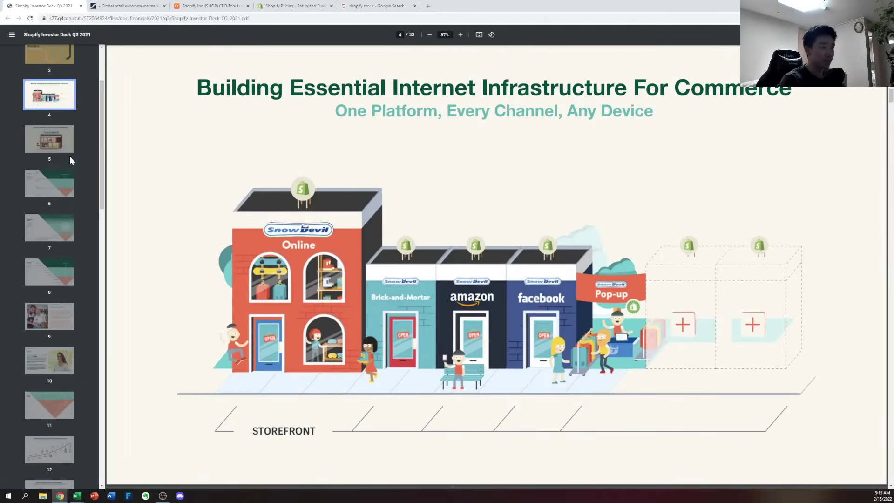
left_click(46, 155)
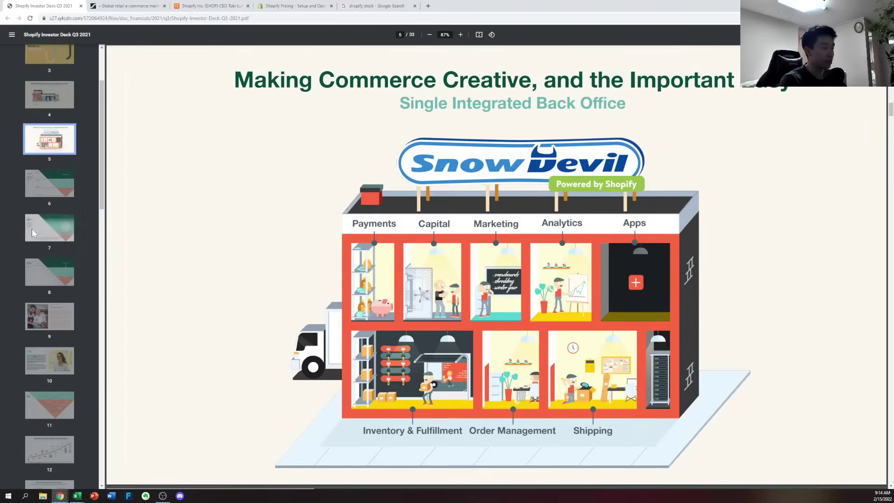
left_click(52, 185)
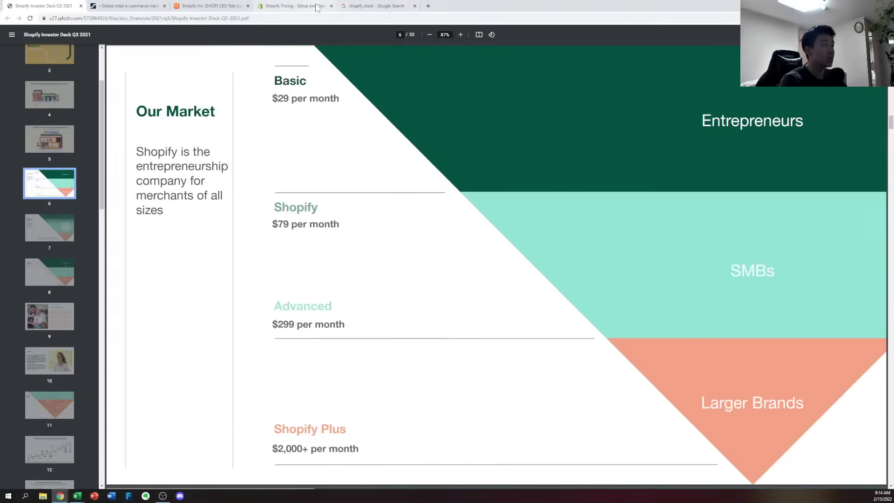
Examine the Shopify pricing page's plan prices and Shopify Payments rates, highlighting the Basic plan's online credit card rate
left_click(294, 6)
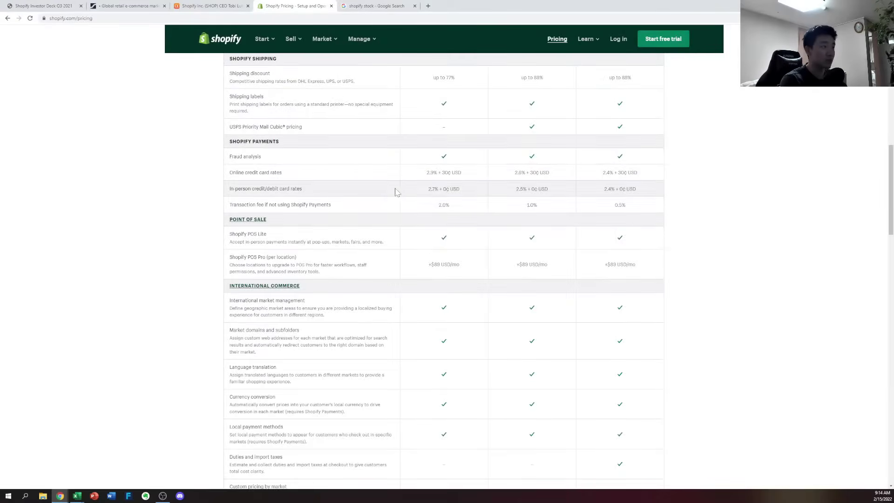
scroll(380, 172, "down", 1)
scroll(380, 172, "up", 3)
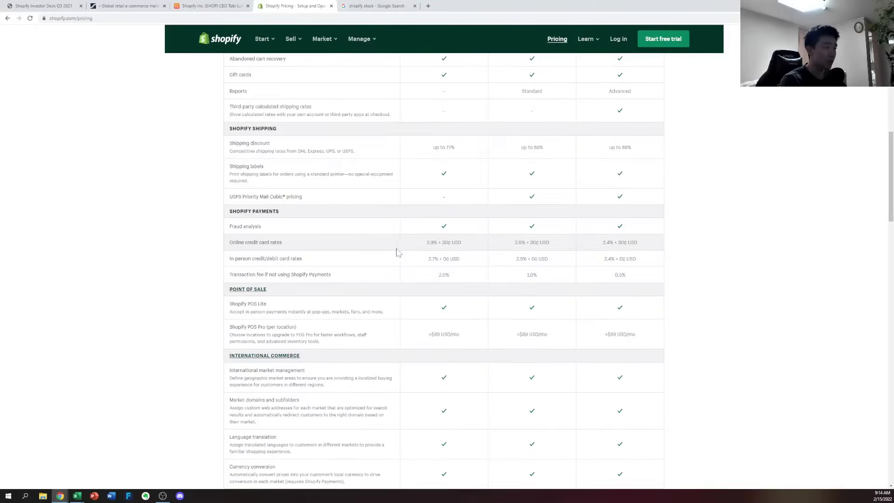
scroll(399, 253, "down", 1)
scroll(455, 220, "up", 8)
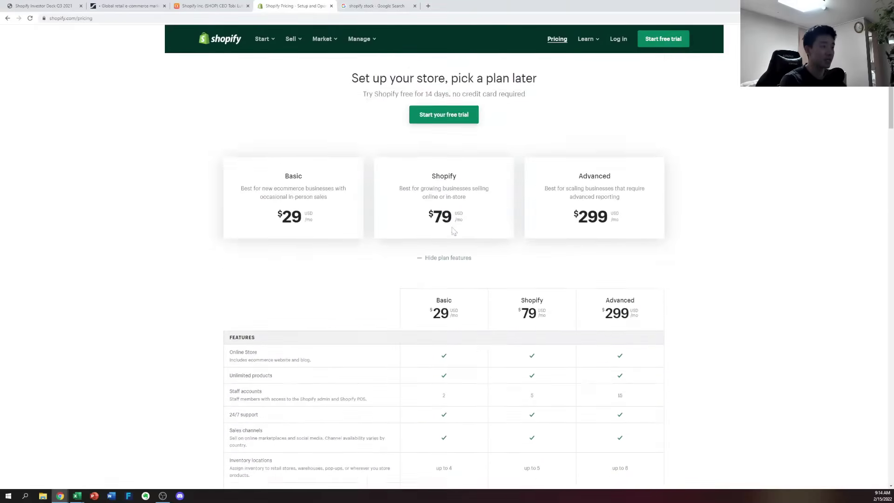
scroll(479, 217, "down", 8)
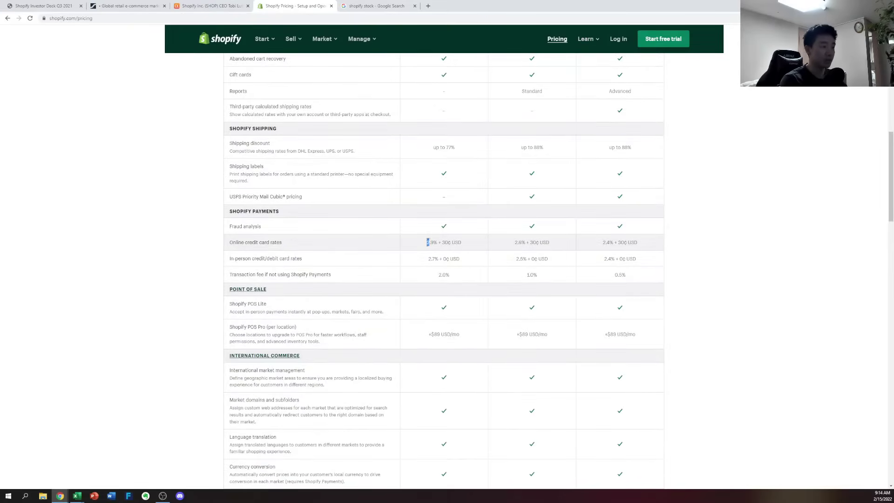
left_click_drag(426, 242, 462, 243)
left_click(461, 243)
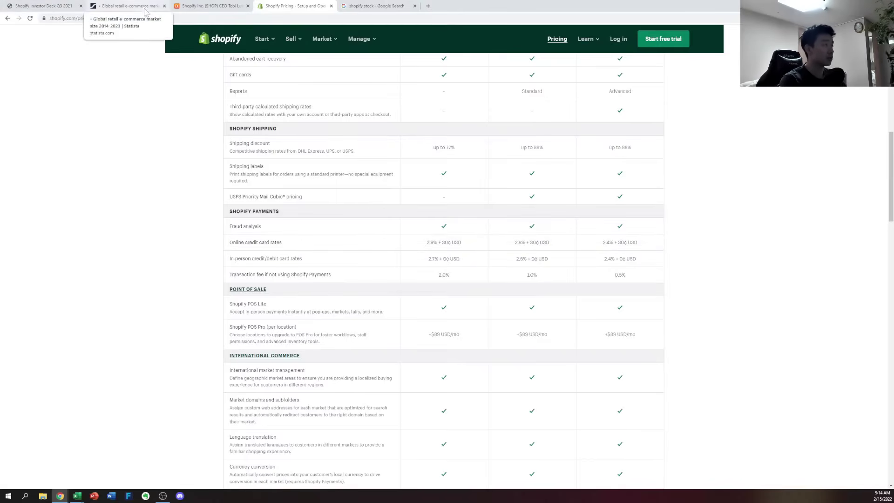
Return to the investor deck and go through slides 7 to 12, covering merchant acquisition, merchant profiles and product innovation
left_click(75, 9)
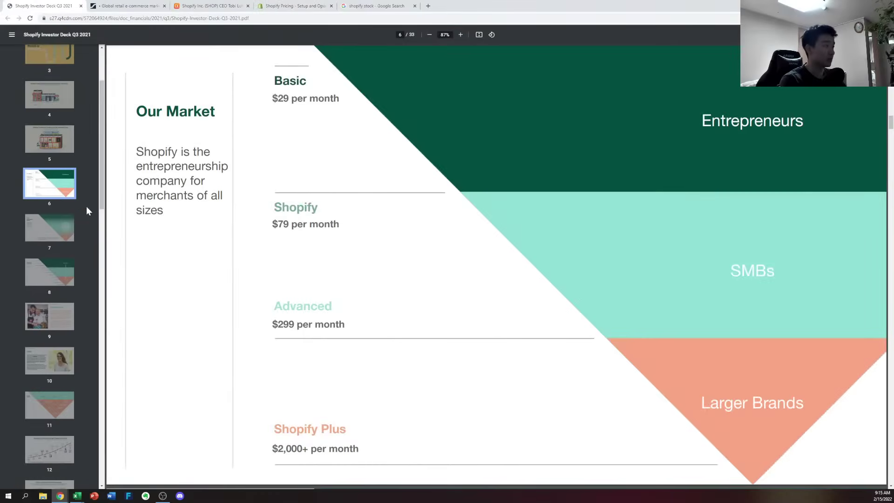
left_click(58, 227)
left_click(52, 275)
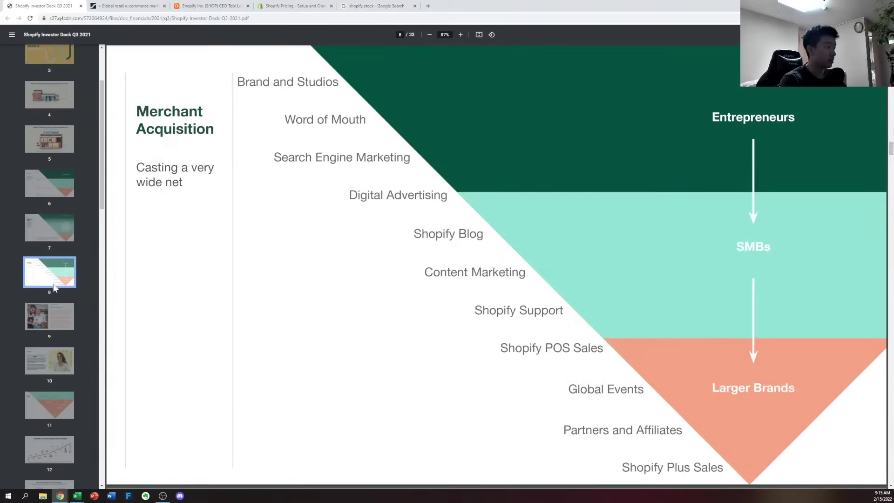
scroll(61, 284, "down", 3)
left_click(49, 179)
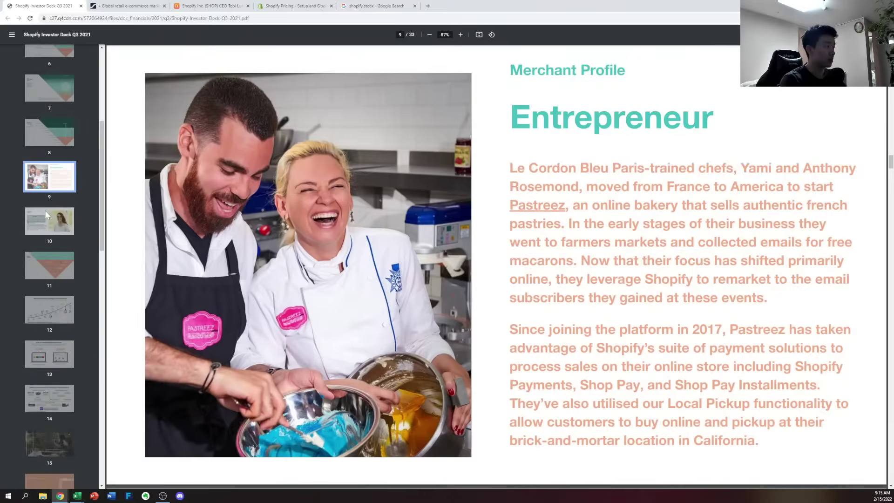
left_click(51, 223)
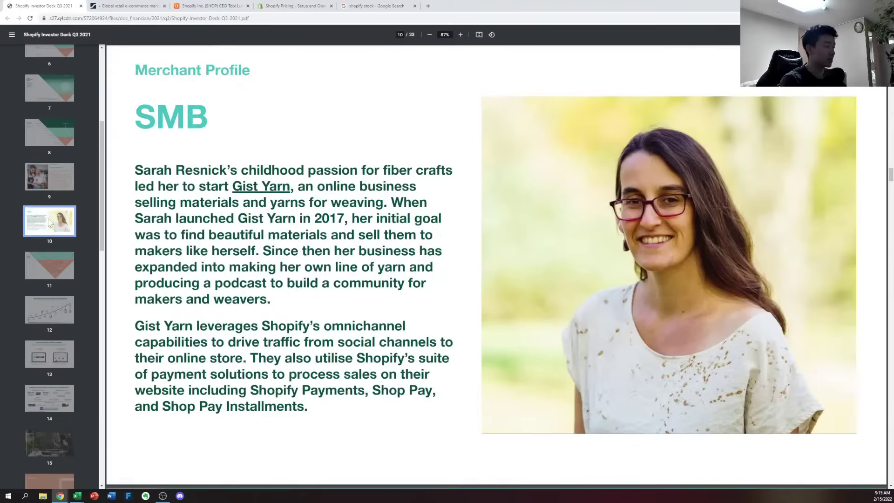
left_click(47, 265)
scroll(51, 246, "down", 3)
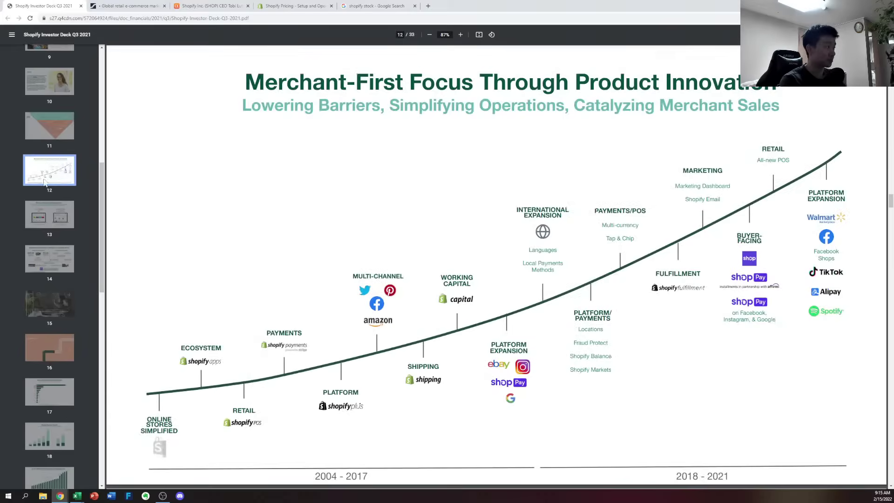
left_click(45, 177)
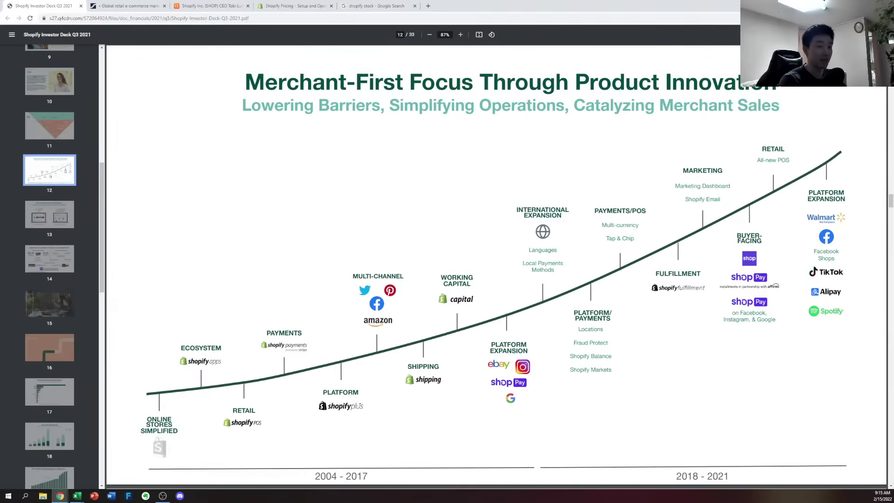
Go through investor deck slides 13 to 18, covering the partner ecosystem, economic impact and revenue growth
left_click(58, 224)
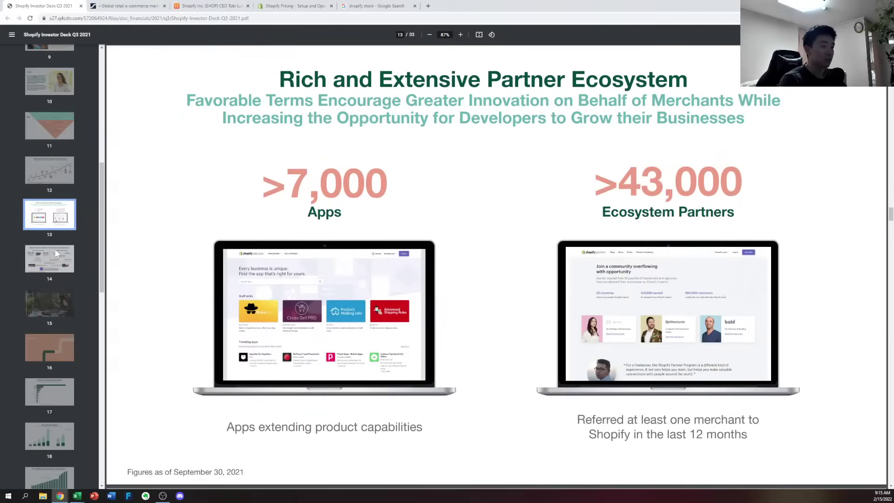
left_click(56, 254)
scroll(59, 257, "down", 4)
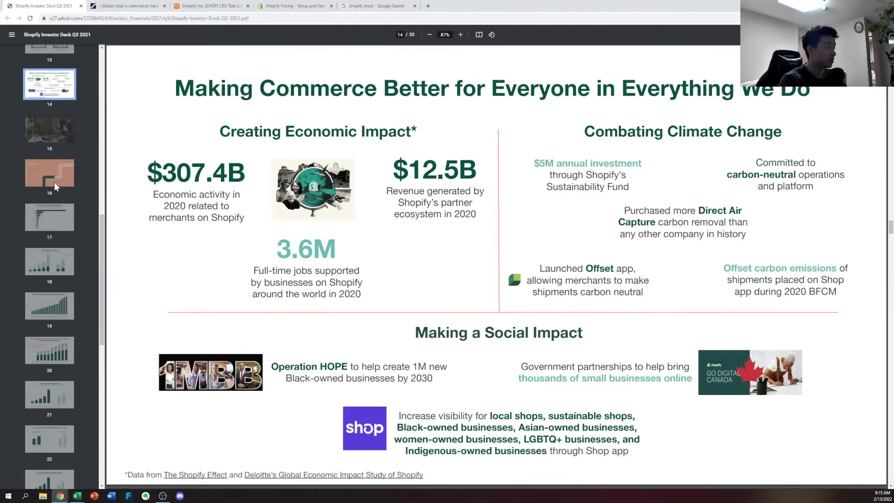
left_click(55, 219)
left_click(53, 259)
scroll(46, 285, "down", 4)
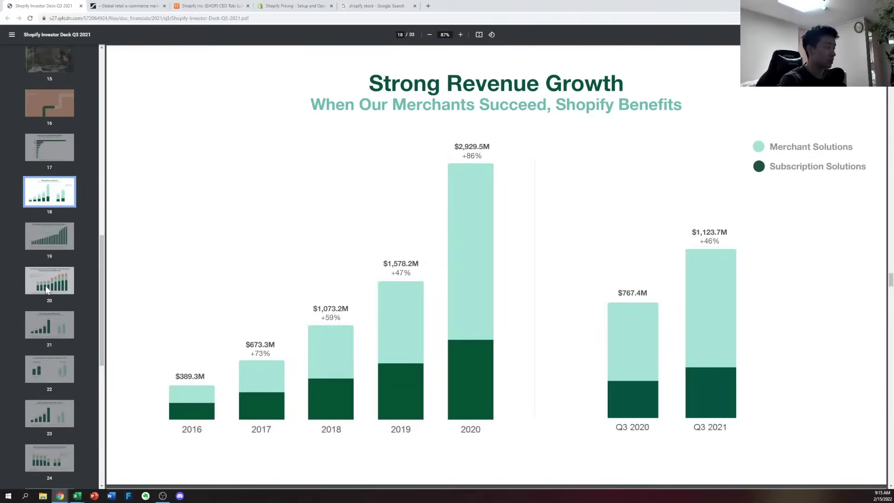
scroll(46, 286, "down", 5)
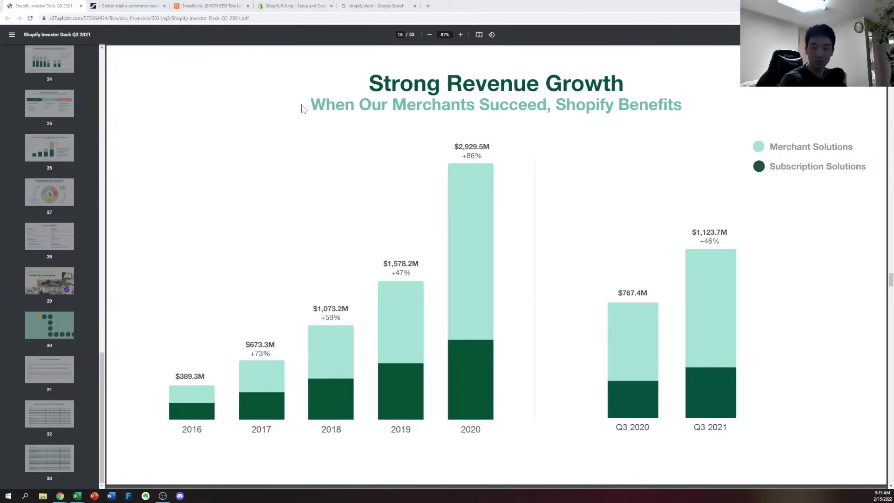
Switch to Excel, clear the disclaimer and agenda in B4:B10 of the DCF sheet, and return to cell A1
key("alt+Tab")
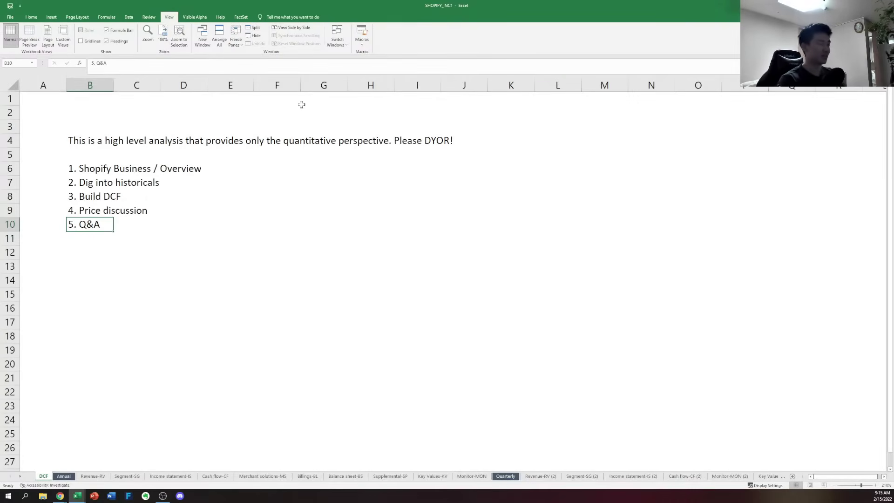
key("ctrl+Up")
key("ctrl+Up")
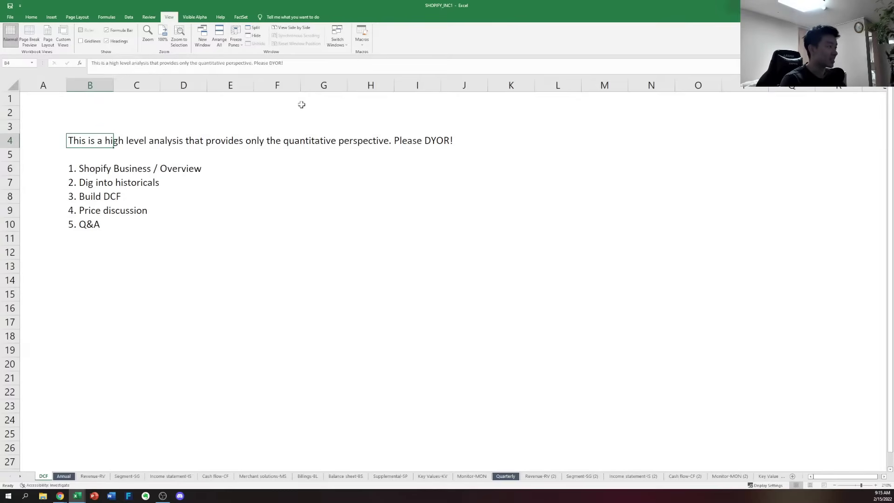
key("ctrl+Down")
key("ctrl+Down")
key("ctrl+Down")
key("ctrl+Up")
key("ctrl+Up")
key("ctrl+Up")
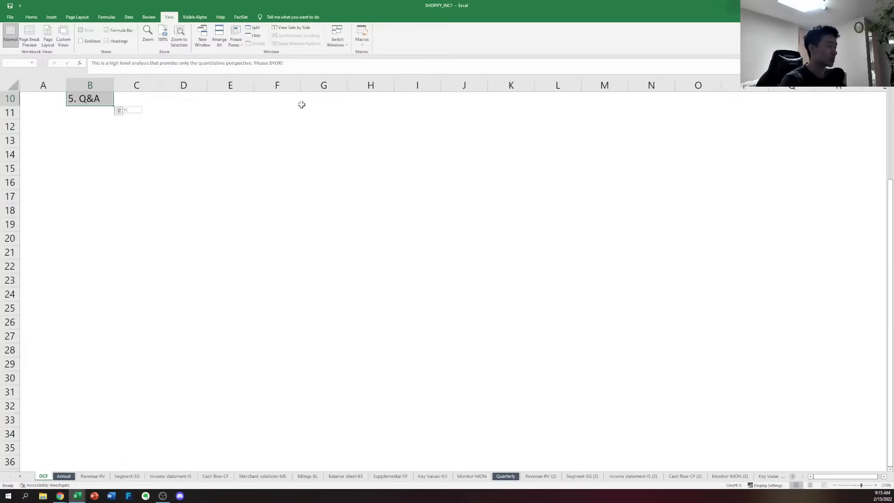
key("Up")
key("Down")
key("ctrl+shift+Down")
key("ctrl+shift+Down")
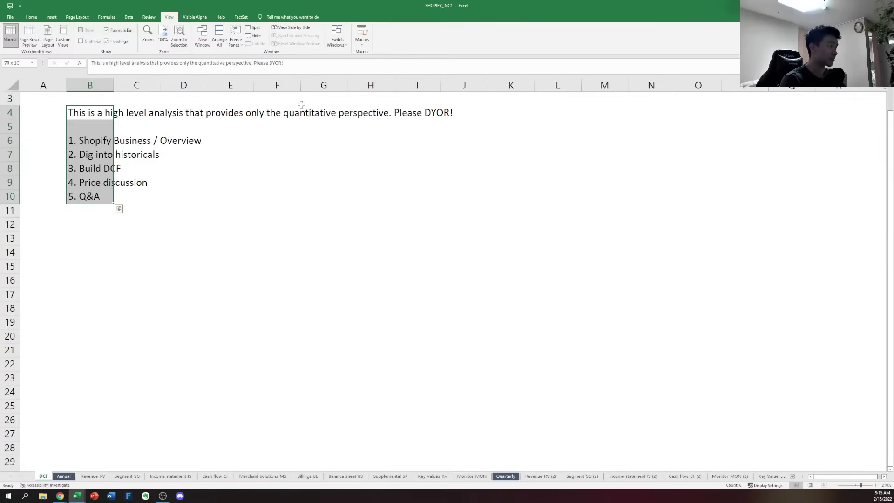
key("Delete")
key("Up")
key("ctrl+Home")
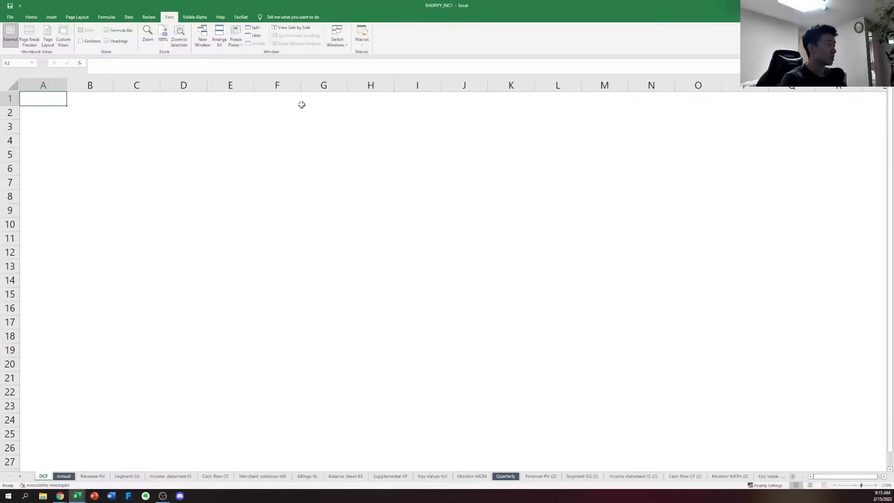
Set the width of column A in the DCF sheet to 1
key("Right")
key("Down")
key("Down")
key("Up")
key("Left")
key("ctrl+space")
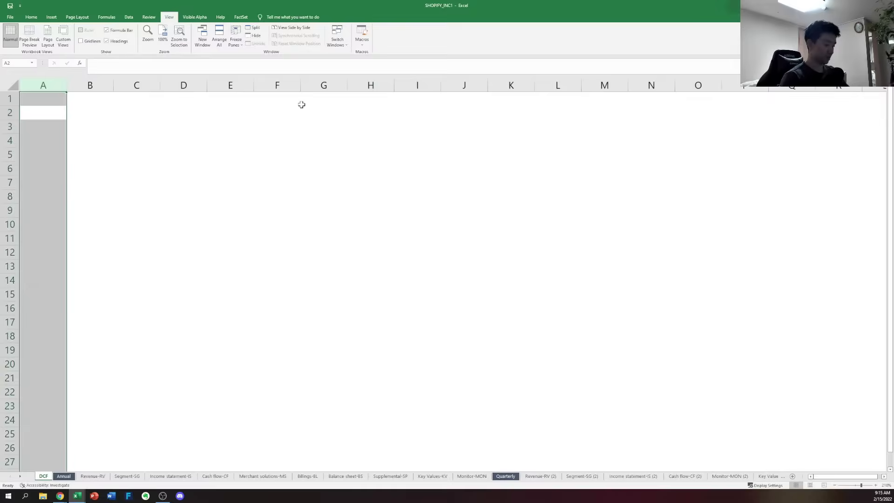
key("alt")
key("Escape")
type("how")
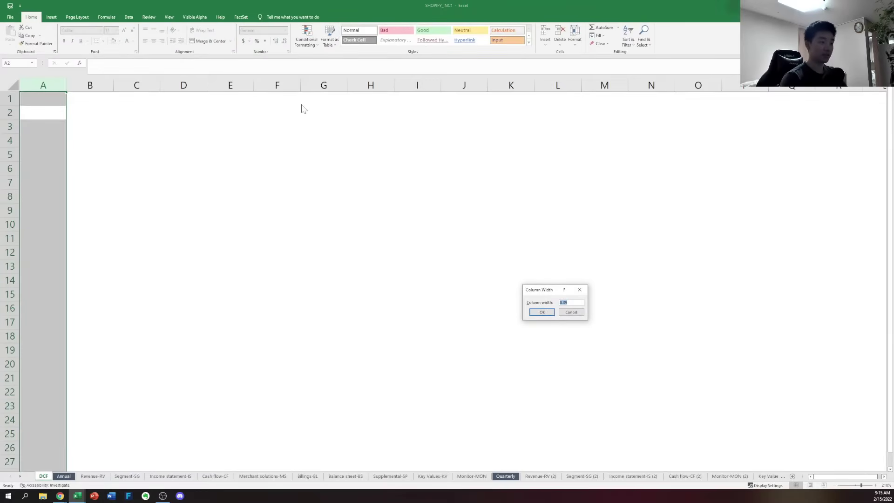
type("1")
key("Return")
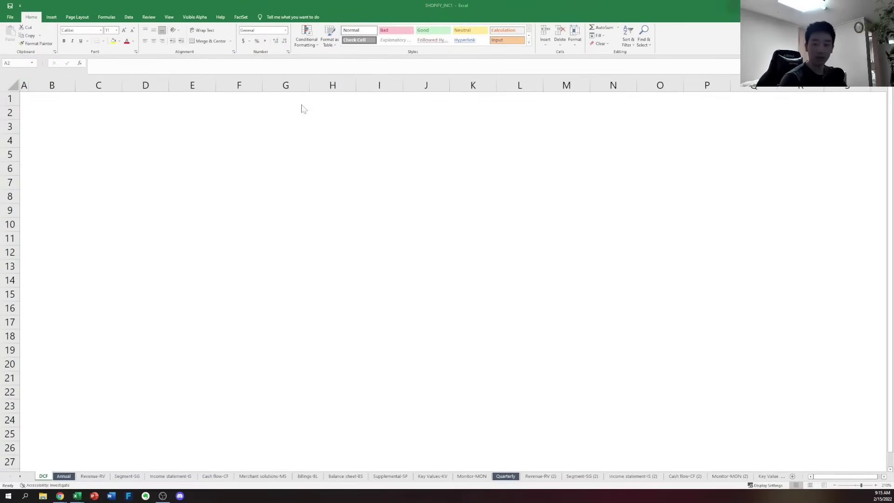
Switch to the Facebook Meta DCF workbook and copy its entire DCF sheet
key("alt+Tab")
key("Right")
key("Right")
key("Right")
key("Right")
key("Right")
key("Right")
key("Right")
key("Right")
key("Right")
key("Right")
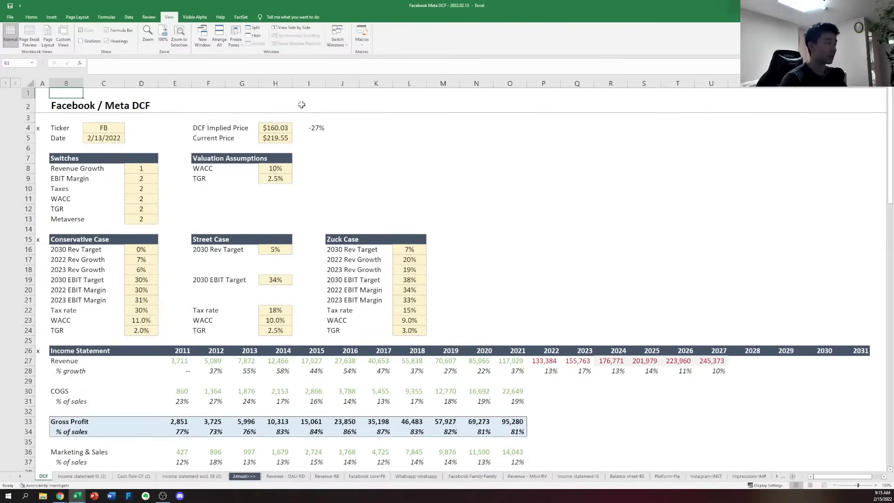
key("Down")
key("Down")
key("Down")
key("Down")
key("Down")
key("Down")
key("Down")
key("ctrl+a")
key("ctrl+c")
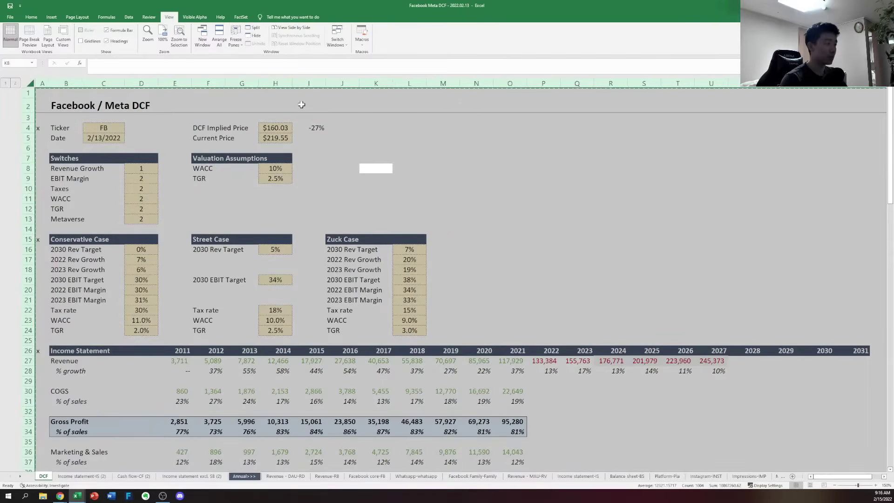
Return to the SHOPIFY_INC1 workbook and paste only the copied formats over the whole DCF sheet
key("alt+Tab")
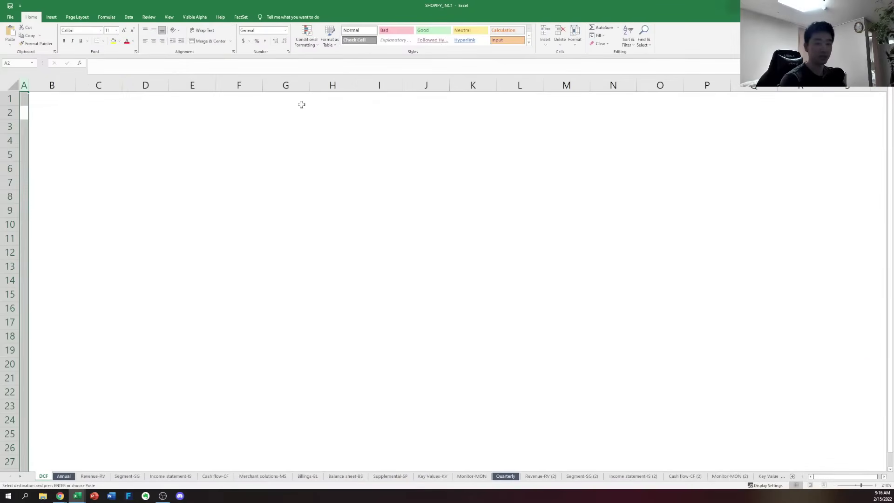
key("Right")
key("ctrl+Home")
key("ctrl+a")
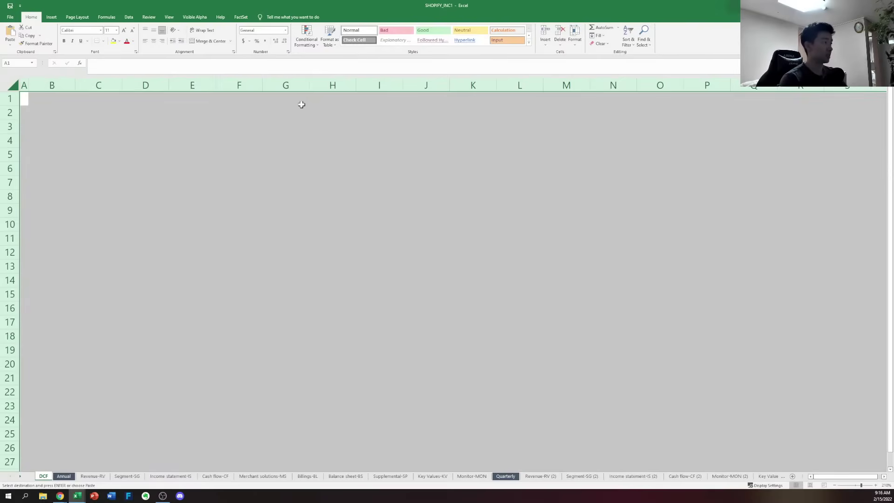
key("ctrl+alt+v")
key("t")
key("Return")
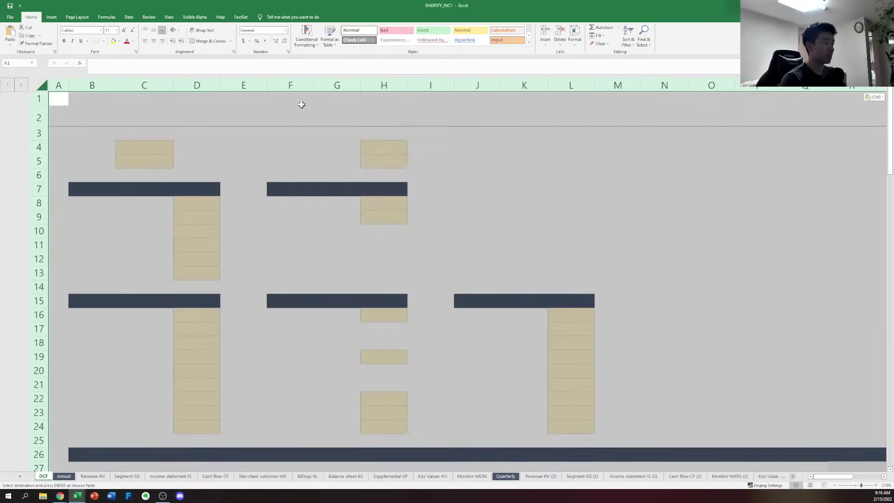
Paste the copied Facebook model's values over the whole DCF sheet and clear the copy selection
key("ctrl+alt+v")
key("v")
key("Return")
key("Escape")
Change the sheet title in B2 to "Shopify DCF"
key("Right")
key("Left")
key("Down")
key("Right")
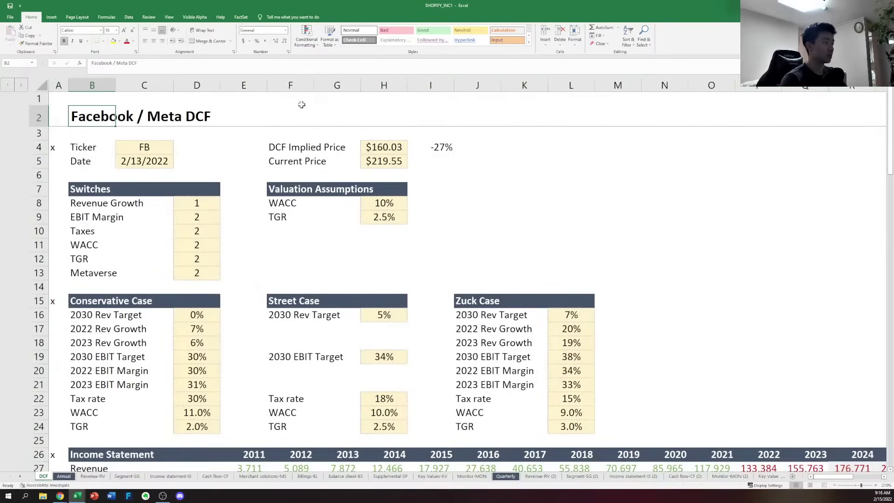
key("F2")
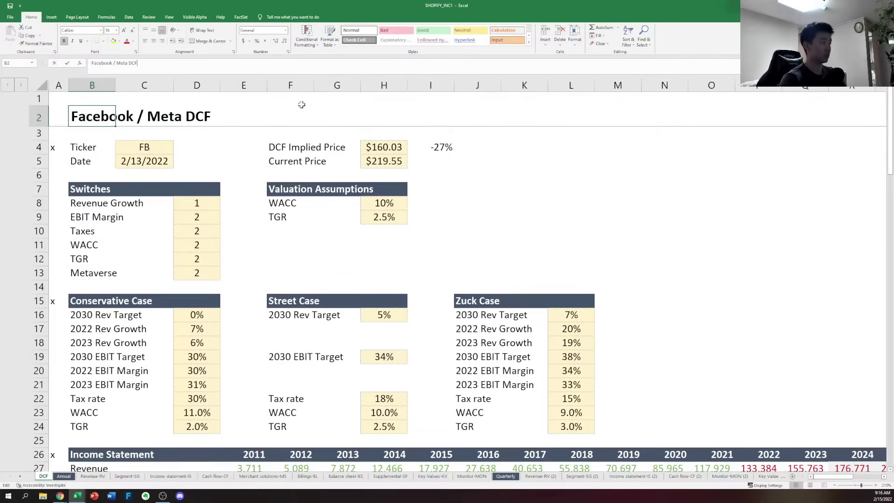
key("Home")
key("Delete")
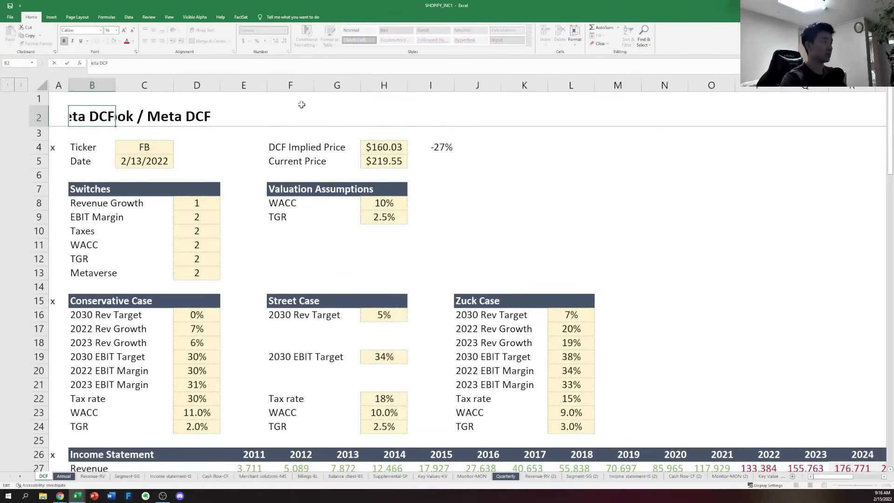
key("Delete")
key("Delete")
key("Delete")
key("Delete")
type("Shopify")
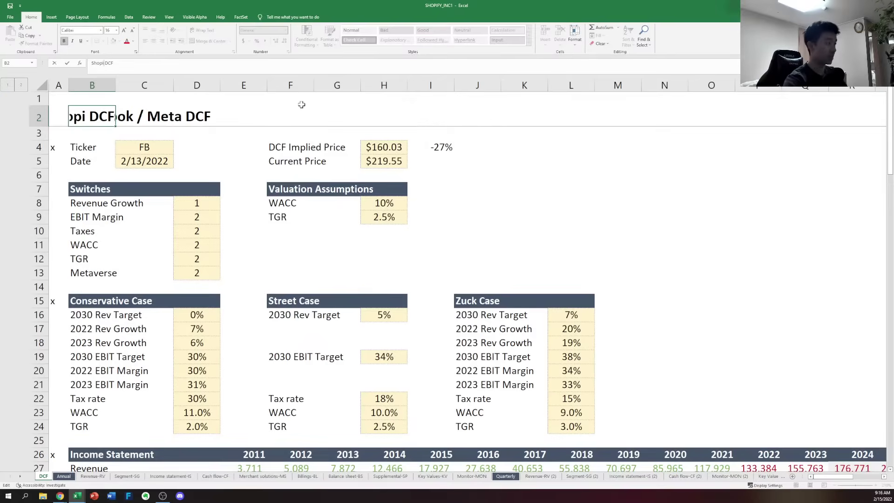
key("Return")
Set the ticker in C4 to SHOP and the date in C5 to 2/15/2022
key("Down")
key("Down")
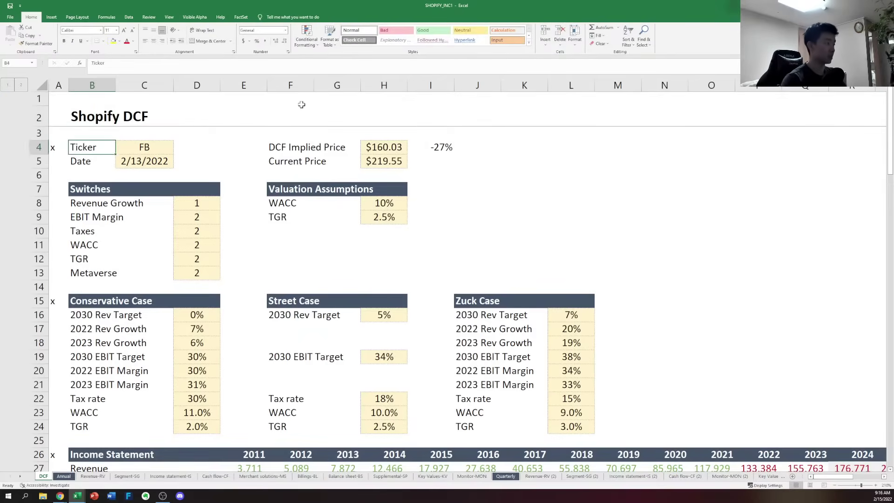
key("Right")
type("SHOP")
key("Return")
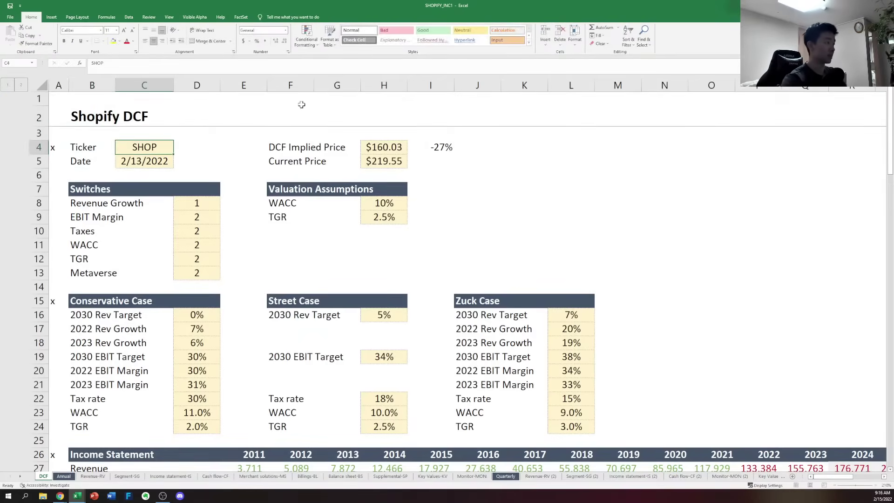
type("2/")
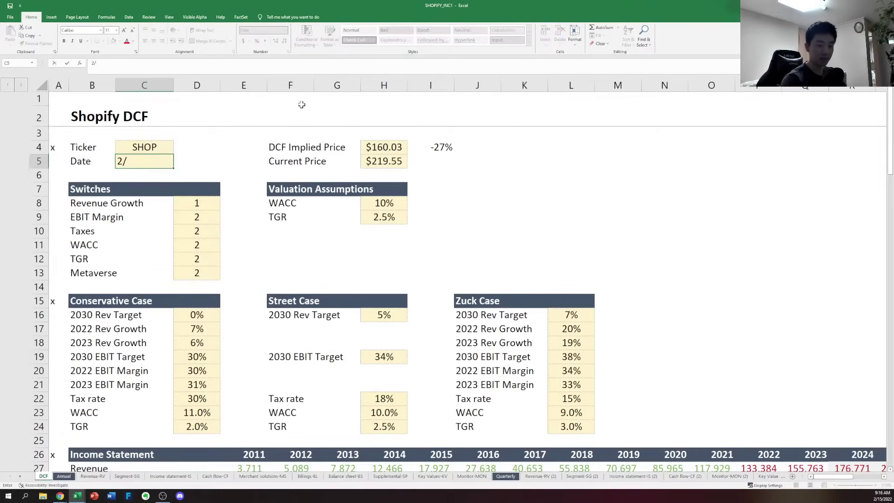
key("Right")
Set the Revenue Growth switch in D8 to 2
key("Up")
key("Right")
key("Right")
key("Right")
key("Right")
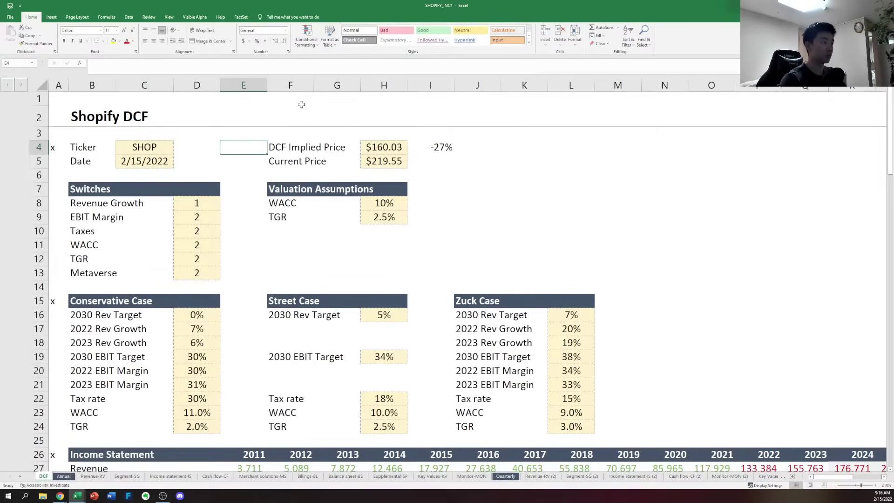
key("Left")
key("Left")
key("Left")
key("Down")
key("Down")
key("Down")
key("Down")
key("Down")
key("Down")
key("Down")
key("Down")
key("Down")
key("Down")
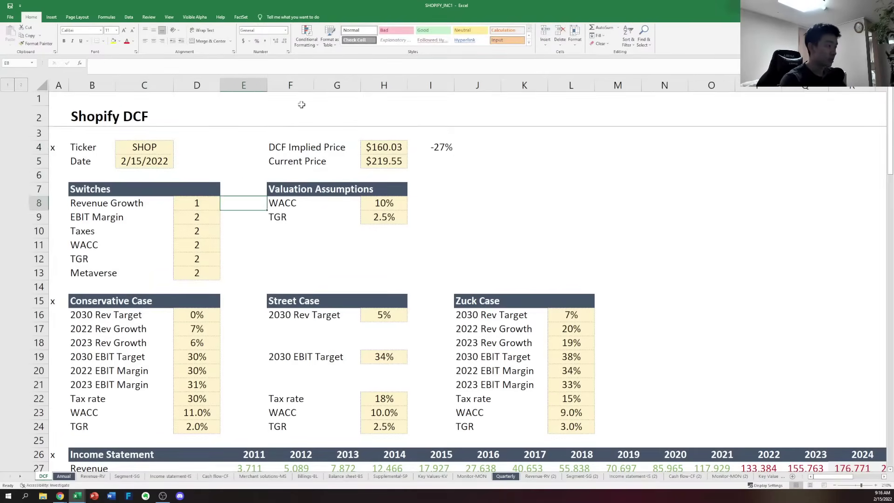
key("Left")
key("Up")
key("Up")
key("Up")
key("Up")
key("Up")
key("Up")
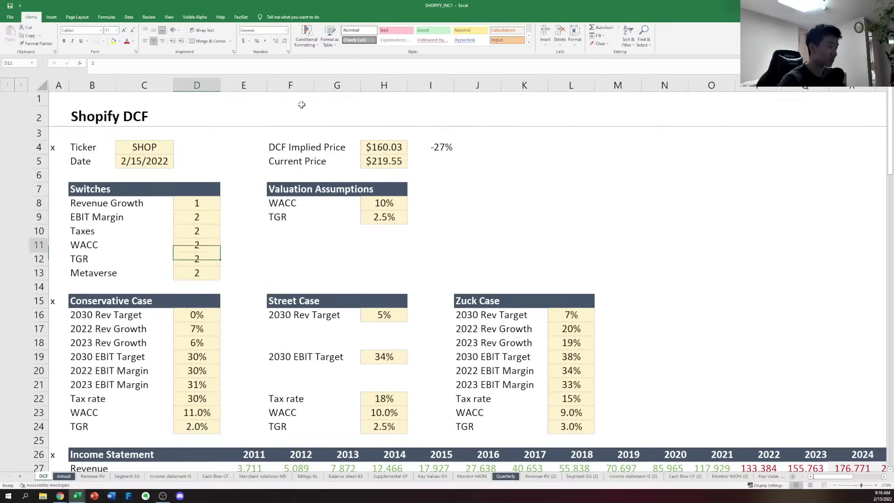
type("2")
key("Return")
Rename the "Zuck Case" heading in J15 to "Optimistic Case"
key("Down")
key("Down")
key("Down")
key("Down")
key("Down")
key("Down")
key("Down")
key("Down")
key("Down")
key("Down")
key("Down")
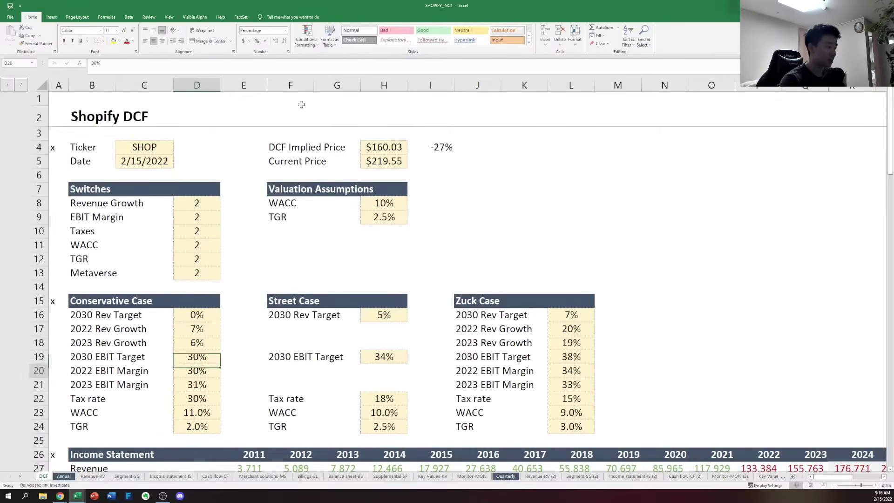
key("Right")
key("Right")
key("Right")
key("Up")
key("Up")
key("Right")
key("Right")
key("Right")
key("Up")
key("Up")
key("Up")
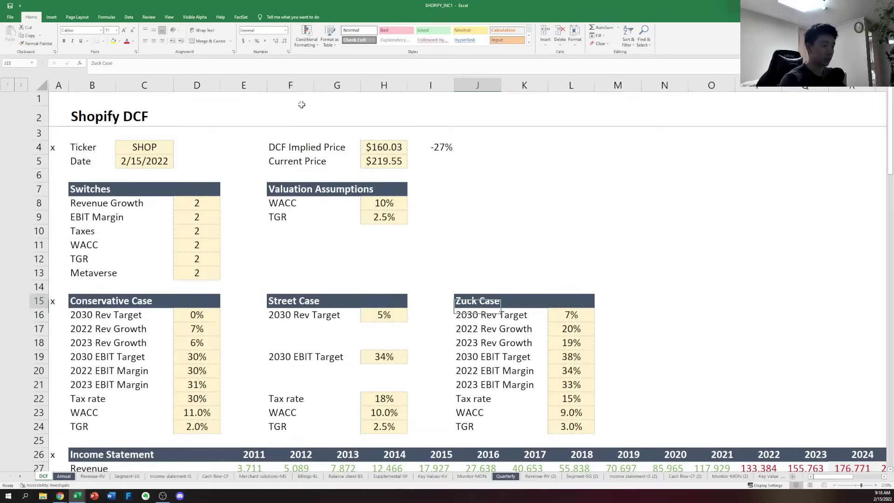
type("Opt")
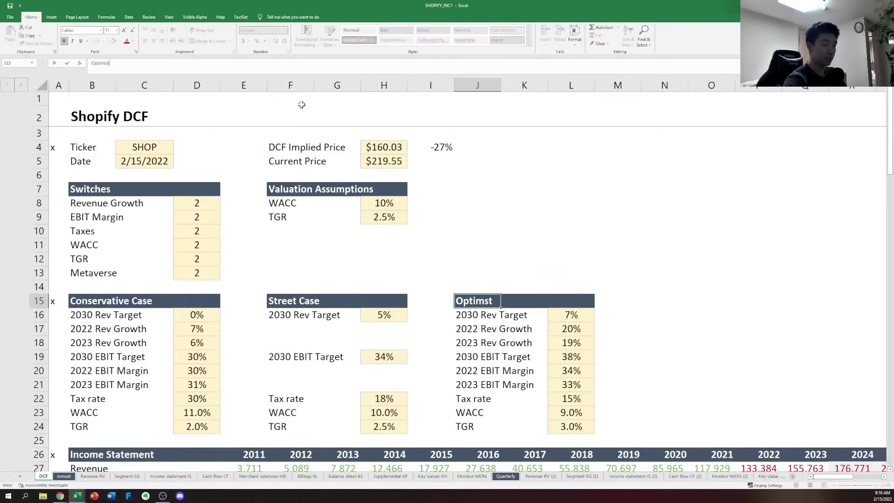
type("imistic Case")
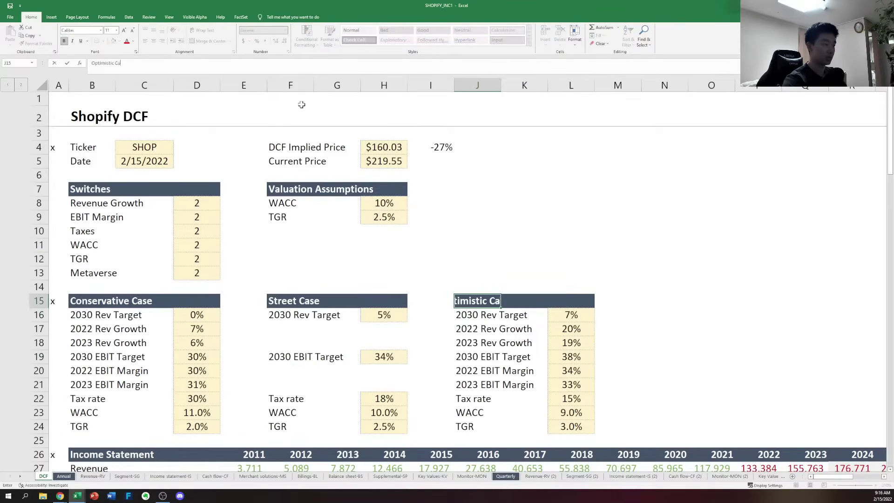
key("Return")
Look over the case assumptions and the income statement's revenue, COGS and gross profit rows
key("Left")
key("Left")
key("Left")
key("Left")
key("Left")
key("Left")
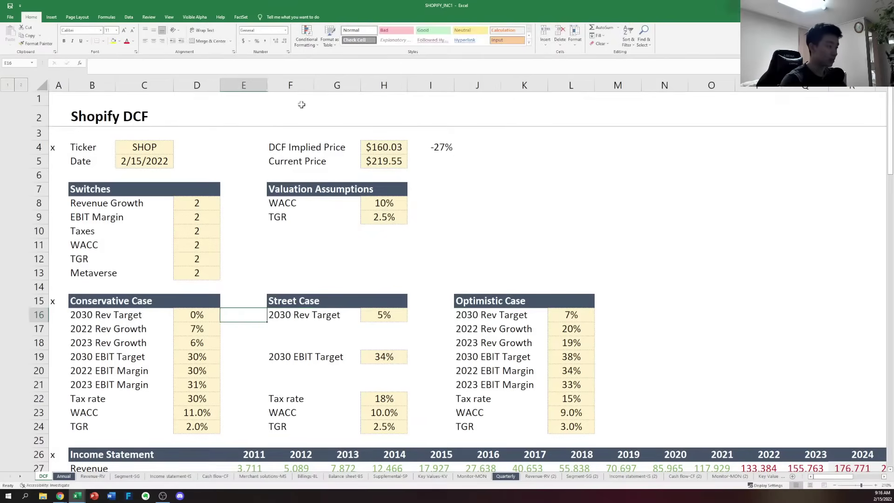
key("Down")
key("Down")
key("Down")
key("Down")
key("Down")
key("Down")
key("Down")
key("Down")
key("Down")
key("Down")
key("Down")
key("Down")
key("Down")
key("Down")
key("Down")
key("Down")
key("Down")
key("Down")
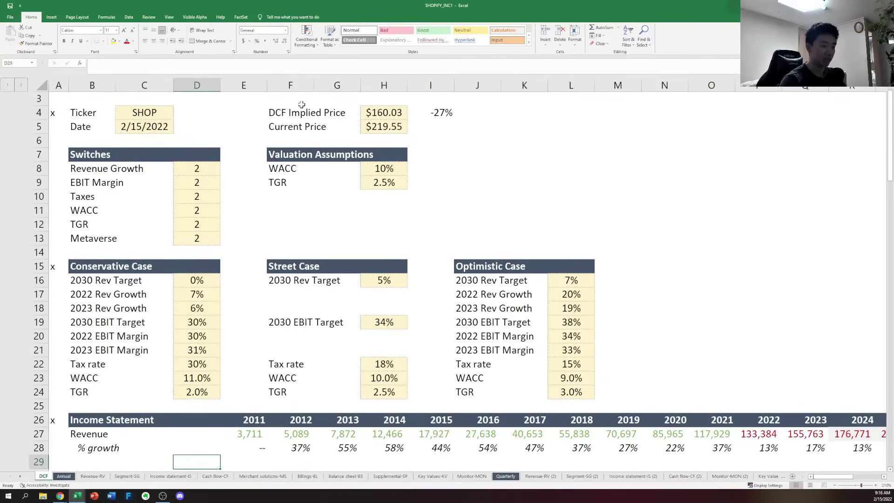
key("Up")
key("Up")
key("Up")
key("Up")
key("Up")
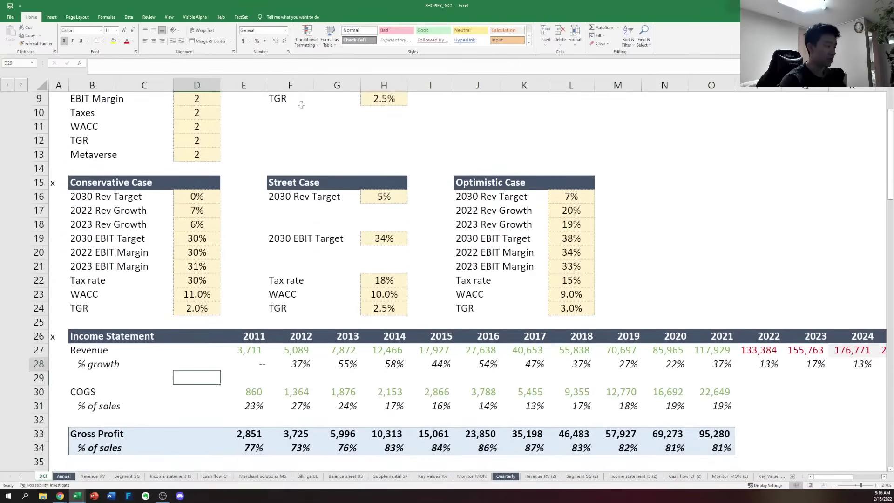
Review the income statement on the DCF sheet from COGS and gross profit through operating expenses to EBIT
key("Up")
key("Up")
key("Right")
key("Right")
key("Down")
key("Down")
key("Down")
key("Down")
key("Down")
key("Down")
key("Down")
key("Down")
key("Down")
key("Down")
key("Down")
key("Down")
key("Down")
key("Down")
key("Down")
key("Down")
key("Down")
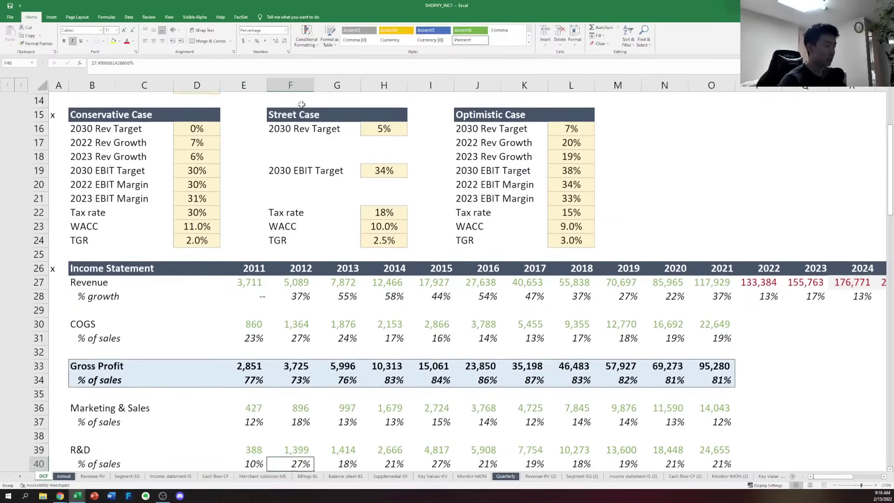
key("Down")
key("Down")
key("Down")
key("Down")
key("Down")
key("Down")
key("Down")
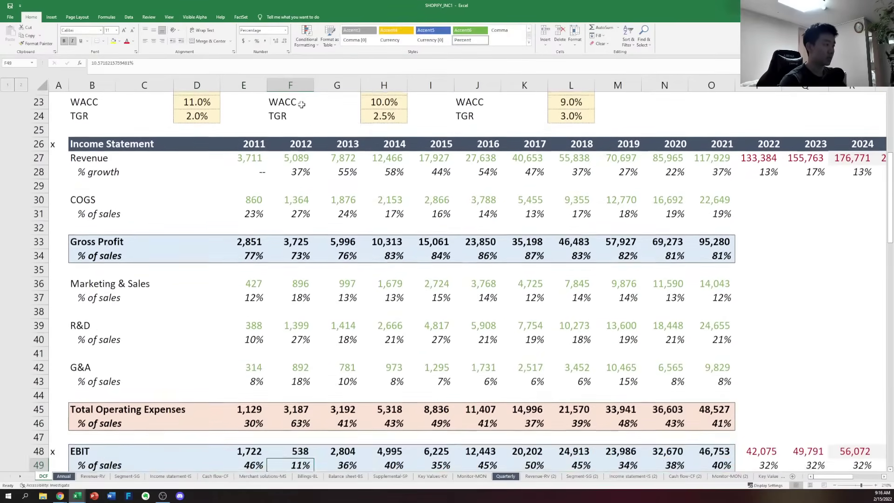
key("Up")
key("Up")
key("Up")
key("Up")
key("Up")
key("Up")
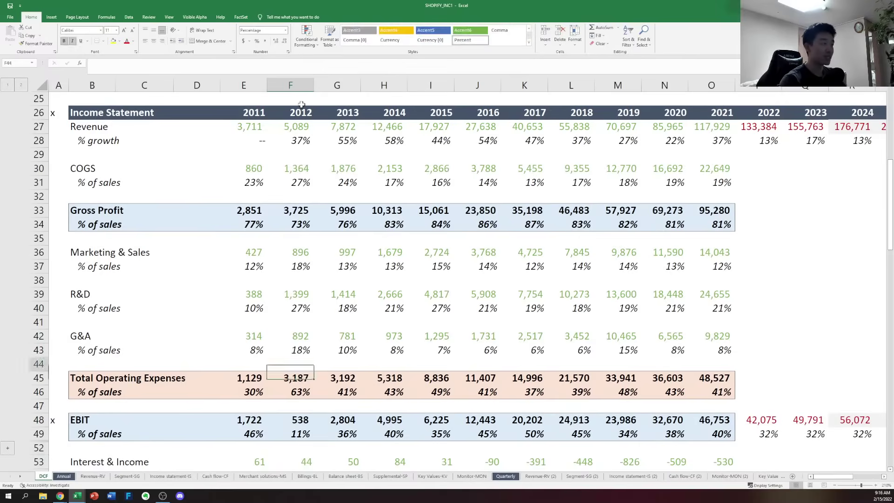
Check the first historical year in the income statement's header and its revenue and growth cells in column E
key("Left")
key("Up")
key("Up")
key("Up")
key("Up")
key("Up")
key("Up")
key("Up")
key("Up")
key("Up")
key("Up")
key("Up")
key("Up")
key("Up")
key("Up")
key("Up")
key("Up")
key("Up")
key("Up")
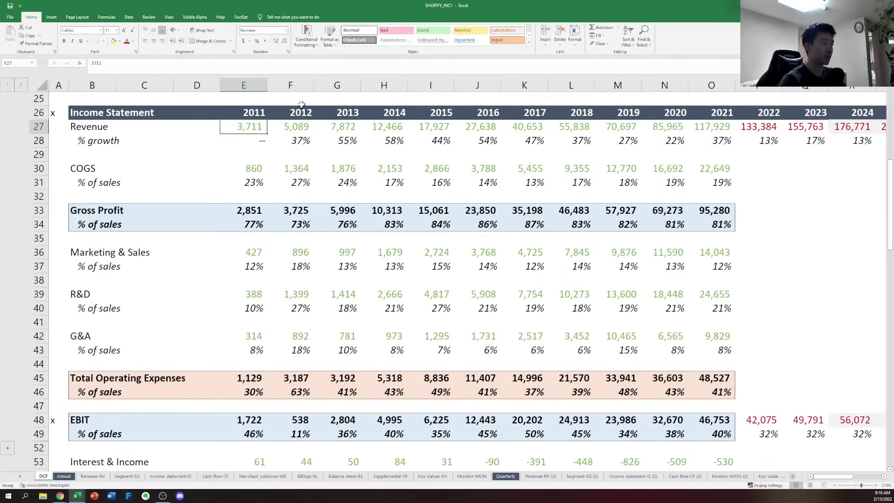
key("Up")
key("shift+Down")
key("shift+Down")
key("shift+Down")
key("shift+Down")
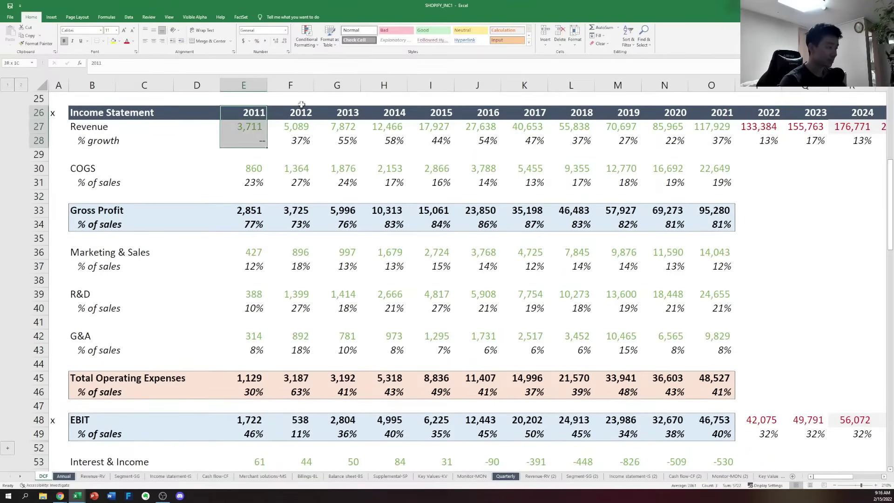
Examine which fiscal years the Income statement-IS sheet covers, and return to the DCF sheet's income statement header
key("ctrl+Page_Down")
key("ctrl+Page_Down")
key("ctrl+Page_Down")
key("ctrl+Page_Down")
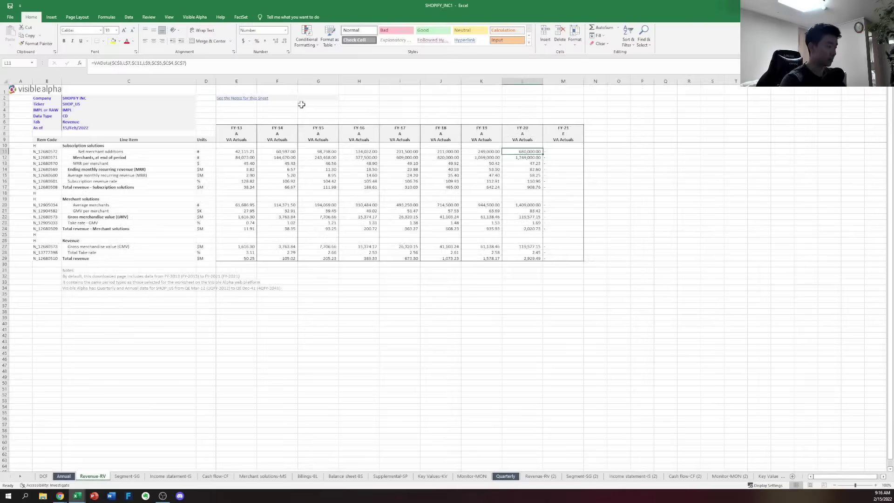
key("Right")
key("Left")
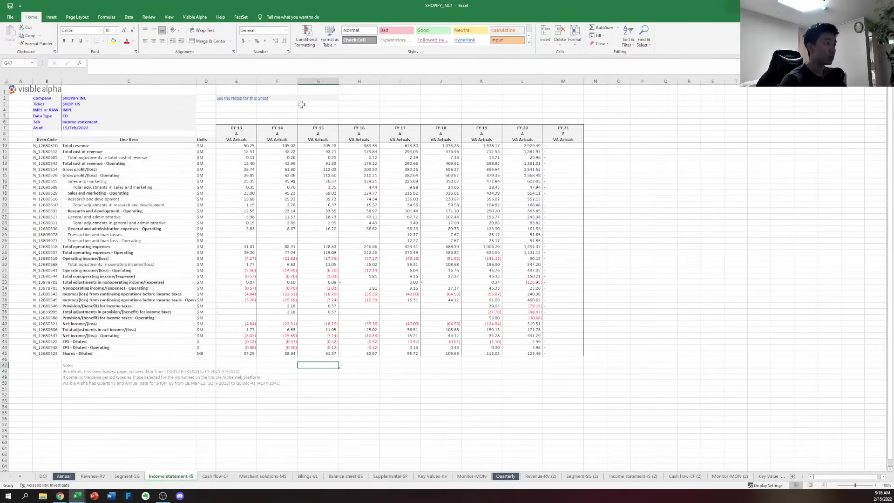
key("ctrl+Left")
key("ctrl+Left")
key("Right")
key("Right")
key("Right")
key("Right")
key("Right")
key("Right")
key("Right")
key("Right")
key("Up")
key("Up")
key("Up")
key("Left")
key("Left")
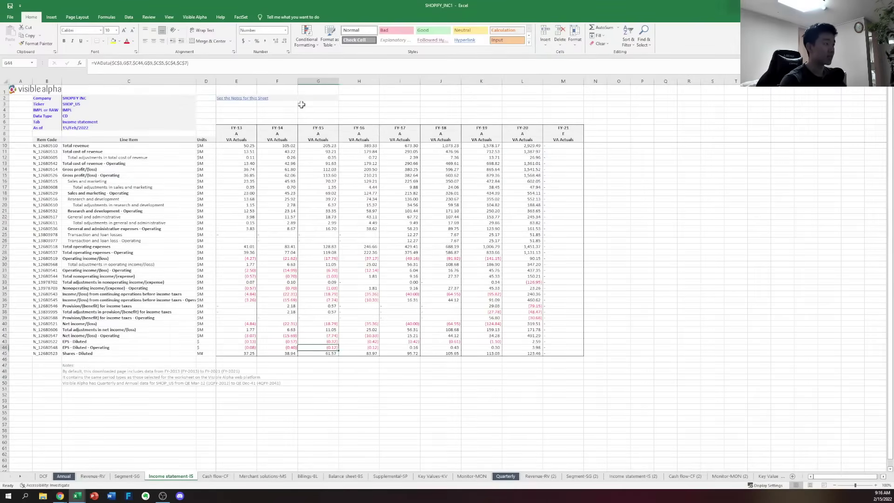
key("Up")
key("Left")
key("Left")
key("ctrl+Up")
key("ctrl+Page_Up")
key("ctrl+Page_Up")
key("ctrl+Page_Up")
key("ctrl+Page_Up")
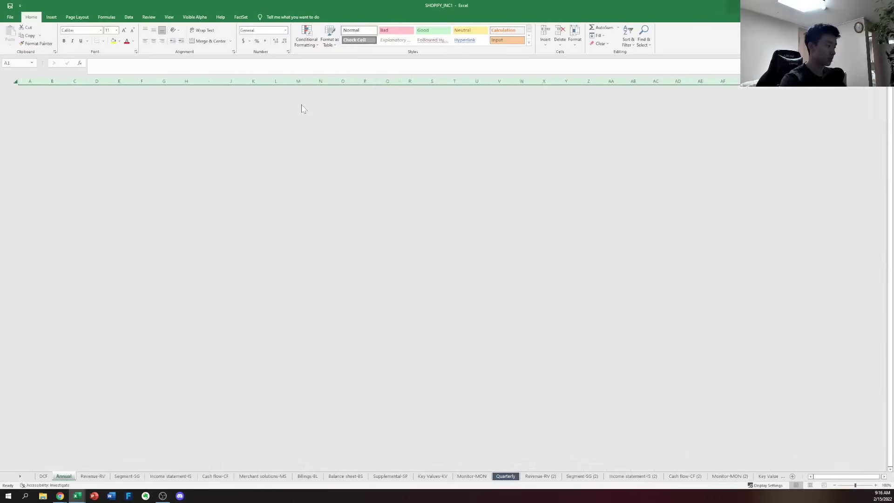
key("Left")
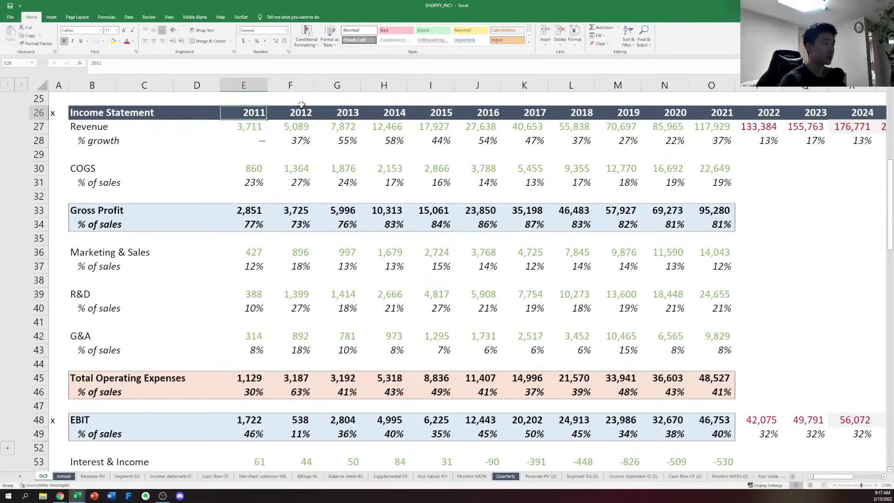
key("shift+Right")
key("shift+Right")
key("shift+Left")
key("shift+Down")
key("shift+Down")
key("shift+Down")
key("shift+Down")
key("shift+Down")
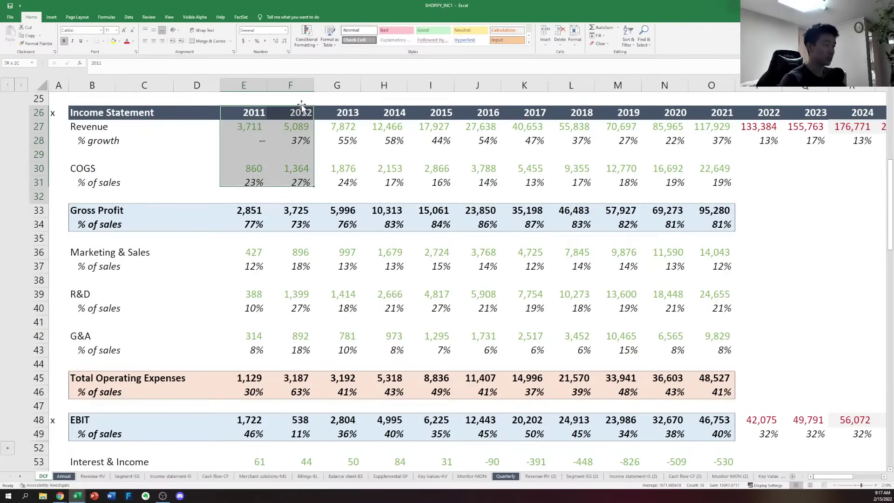
key("shift+Down")
key("shift+Down")
key("shift+Down")
key("shift+Down")
key("shift+Down")
key("shift+Down")
key("shift+Down")
key("shift+Down")
key("shift+Down")
key("shift+Down")
key("shift+Down")
key("shift+Down")
key("shift+Down")
key("shift+Down")
key("shift+Down")
key("shift+Down")
key("shift+Down")
key("shift+Down")
key("shift+Down")
key("shift+Down")
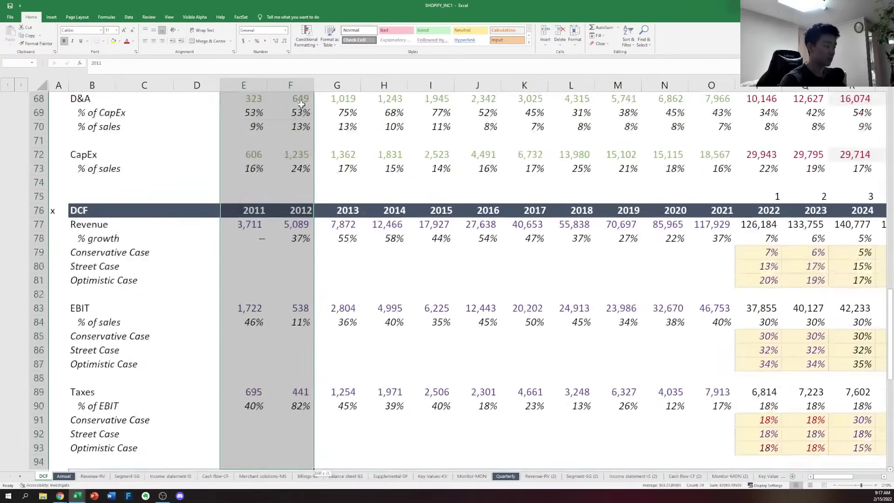
key("shift+Down")
key("shift+Down")
key("shift+Down")
key("shift+Down")
key("shift+Down")
key("shift+Down")
key("shift+Down")
key("shift+Down")
key("shift+Down")
key("shift+Down")
Copy the model block from the 2013 header in G26 through the 2031 column and row 122, and paste it starting at E26
key("Right")
key("Right")
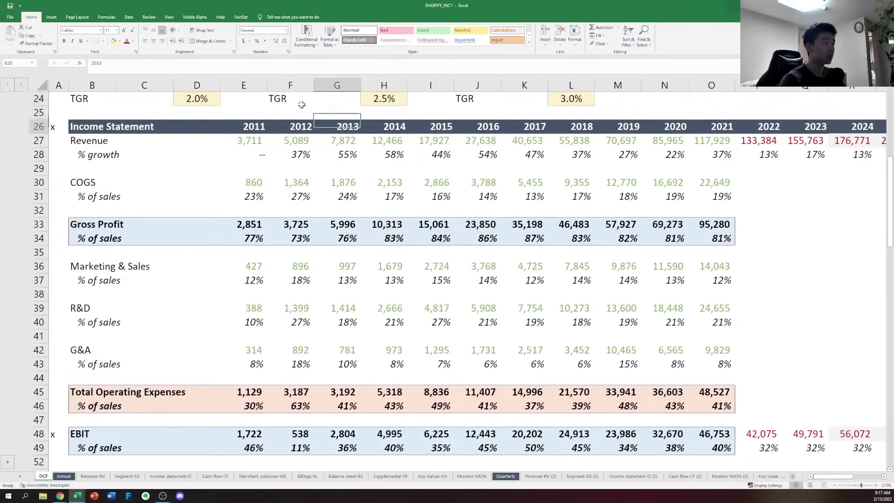
key("ctrl+shift+Right")
key("shift+Down")
key("shift+Down")
key("shift+Down")
key("shift+Down")
key("shift+Down")
key("shift+Down")
key("shift+Down")
key("shift+Down")
key("shift+Down")
key("shift+Down")
key("shift+Down")
key("shift+Down")
key("shift+Down")
key("shift+Down")
key("shift+Down")
key("shift+Down")
key("shift+Down")
key("shift+Down")
key("shift+Down")
key("shift+Down")
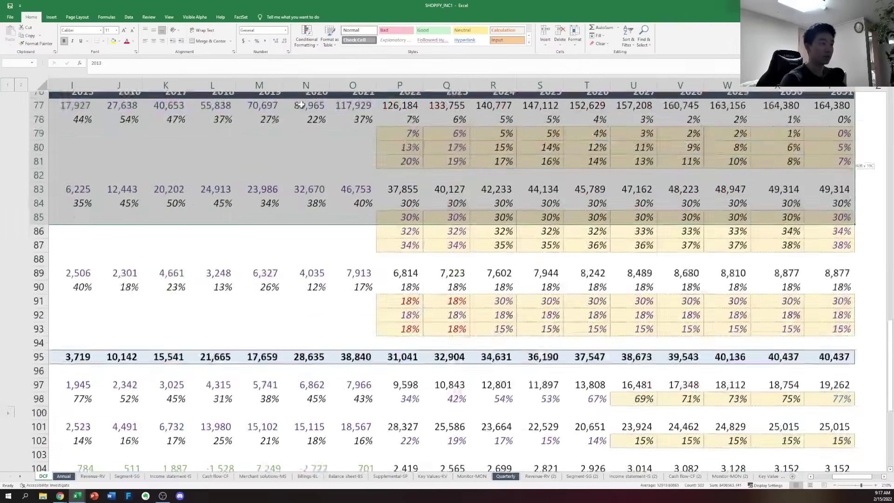
key("shift+Down")
key("shift+Down")
key("shift+Down")
key("shift+Down")
key("shift+Down")
key("shift+Down")
key("shift+Down")
key("shift+Down")
key("shift+Down")
key("shift+Down")
key("shift+Down")
key("shift+Down")
key("shift+Down")
key("shift+Down")
key("shift+Down")
key("shift+Down")
key("shift+Down")
key("shift+Down")
key("shift+Down")
key("shift+Down")
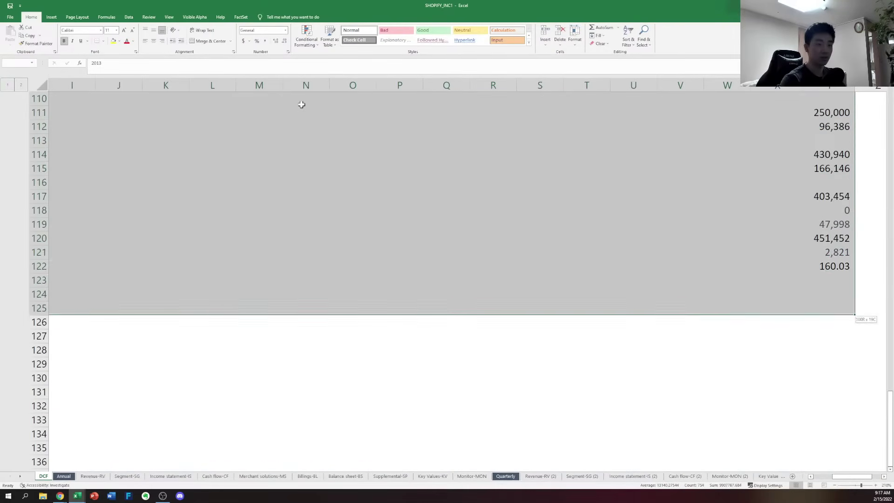
key("shift+Up")
key("shift+Up")
key("shift+Up")
key("ctrl+c")
key("ctrl+BackSpace")
key("Left")
key("Left")
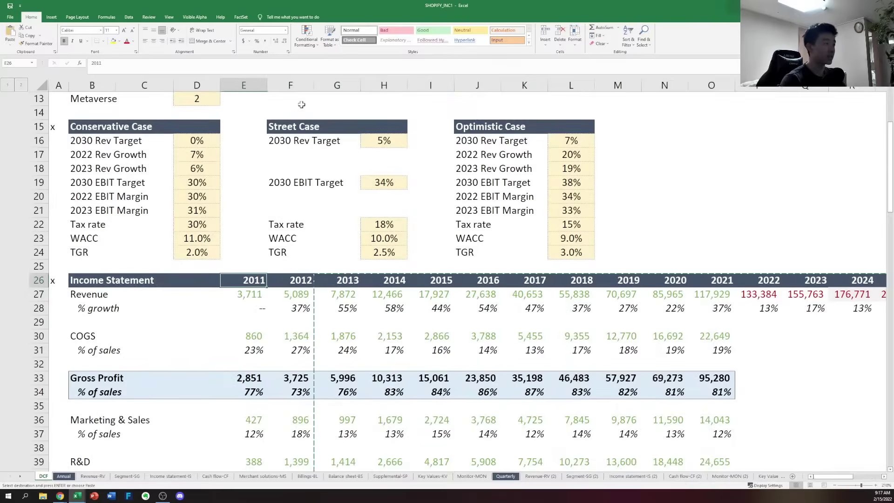
key("Return")
Review the shifted income statement from the year header down to the total operating expenses rows
key("Right")
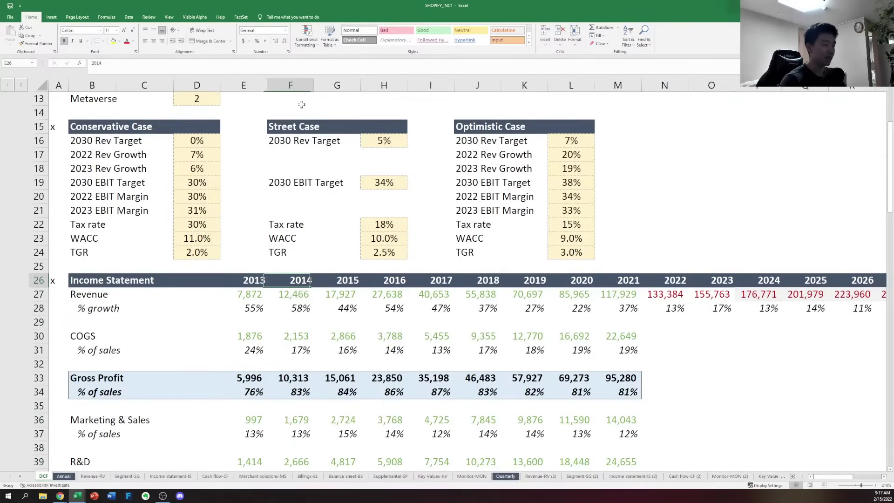
key("Down")
key("Down")
key("Down")
key("Down")
key("Down")
key("Down")
key("Down")
key("Down")
key("Down")
key("Down")
key("Down")
key("Down")
key("Down")
key("Down")
key("Down")
key("Down")
key("Down")
key("Down")
key("Down")
key("Down")
key("Down")
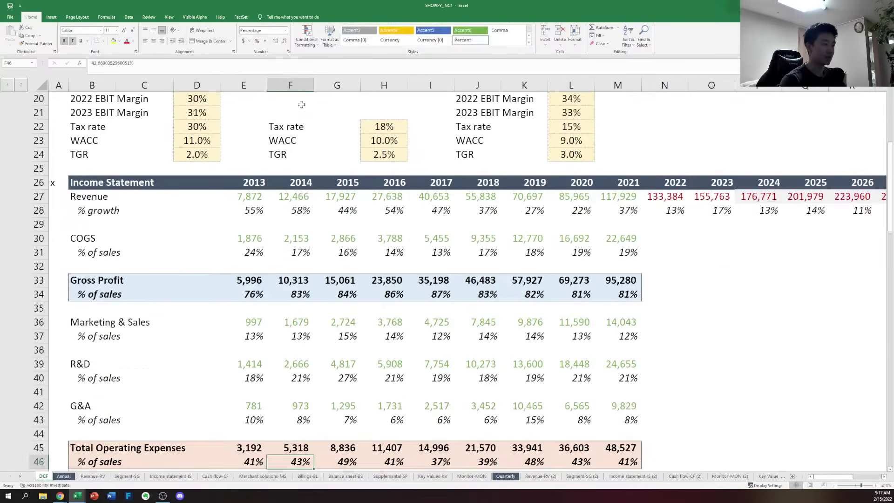
key("Up")
key("Up")
key("Up")
key("Up")
key("Up")
key("Up")
key("Up")
key("Up")
key("Up")
key("Up")
Link the 2013 revenue in E27 to total revenue in cell E10 of the Income statement-IS sheet
key("Left")
key("Up")
key("Up")
key("Up")
key("Up")
key("Up")
key("Up")
key("Up")
key("Up")
key("Up")
key("Up")
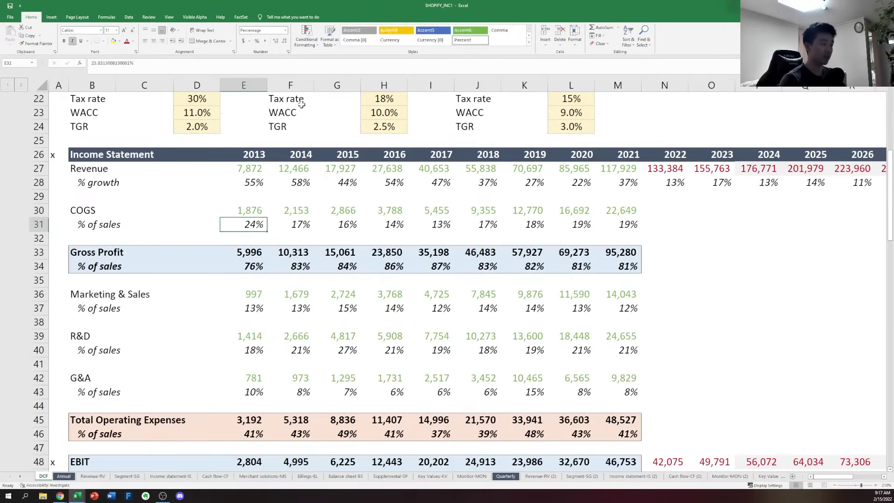
type("=")
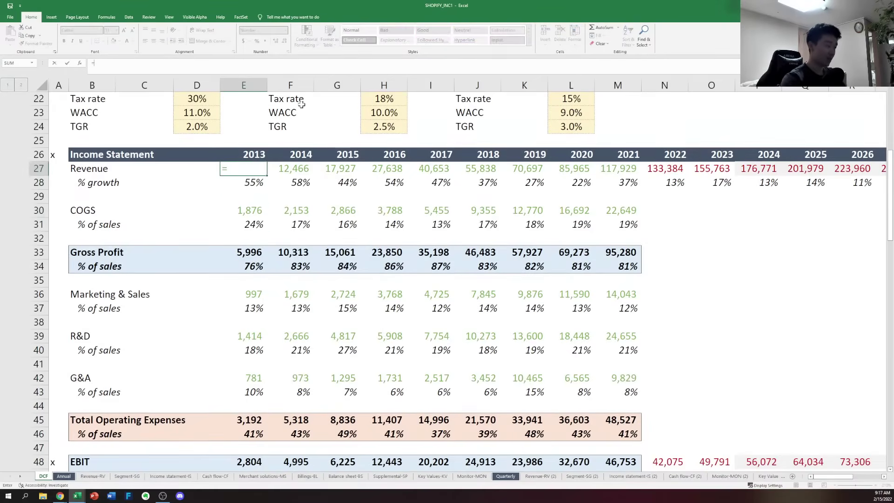
key("ctrl+Page_Down")
key("ctrl+Page_Down")
key("ctrl+Page_Down")
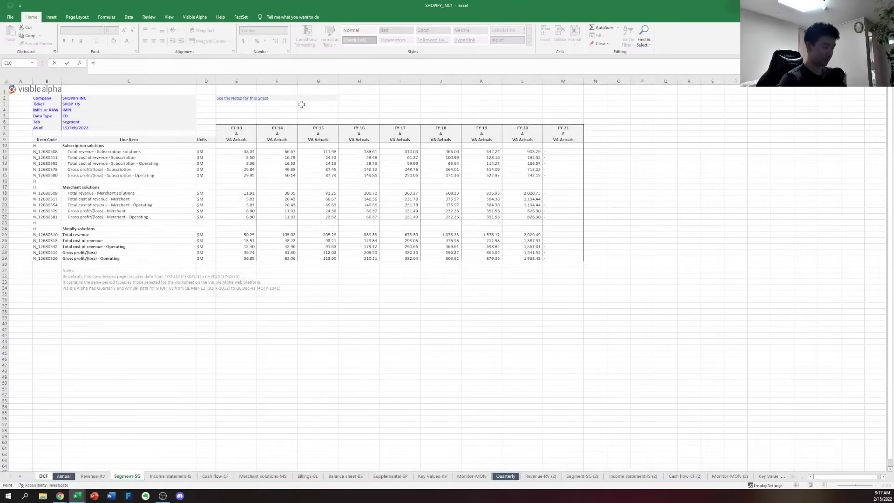
key("ctrl+Page_Down")
key("Right")
key("Right")
key("Left")
key("Left")
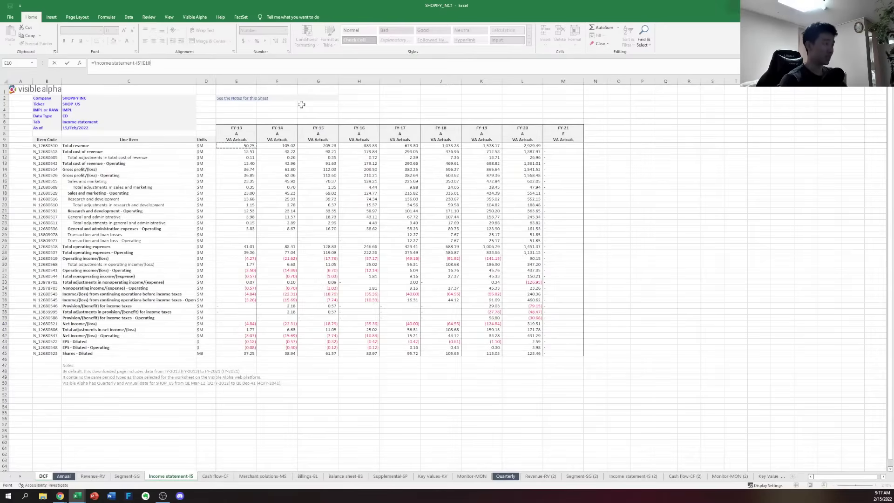
key("Return")
Copy the linked 2013 revenue formula across the revenue row through 2021
key("ctrl+c")
key("shift+Right")
key("shift+Right")
key("shift+Right")
key("shift+Right")
key("shift+Right")
key("shift+Right")
key("shift+Right")
key("shift+Right")
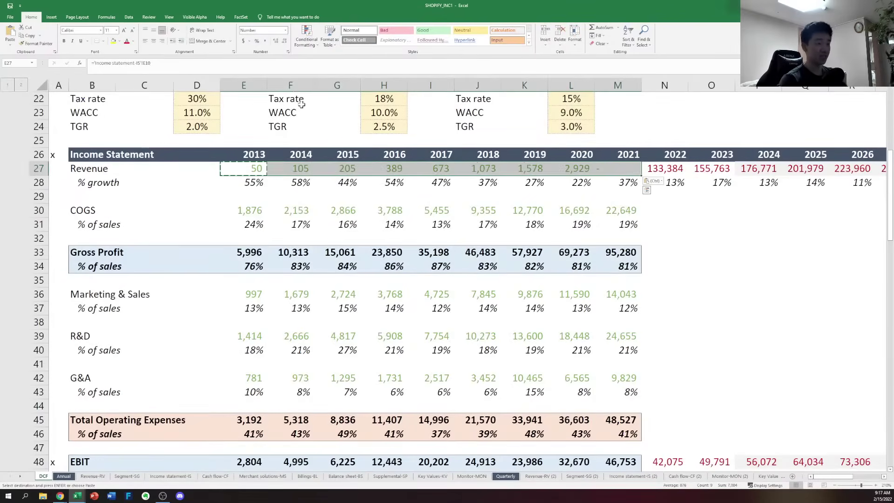
key("Return")
Right-align the 2021 revenue cell in M27
key("Right")
key("Right")
key("Right")
key("Right")
key("Right")
key("Right")
key("Right")
key("Right")
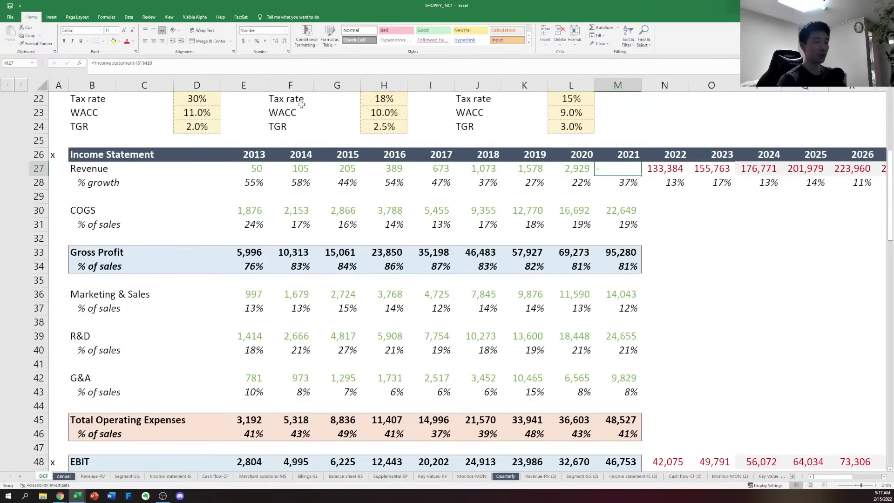
key("alt+h")
key("a")
key("r")
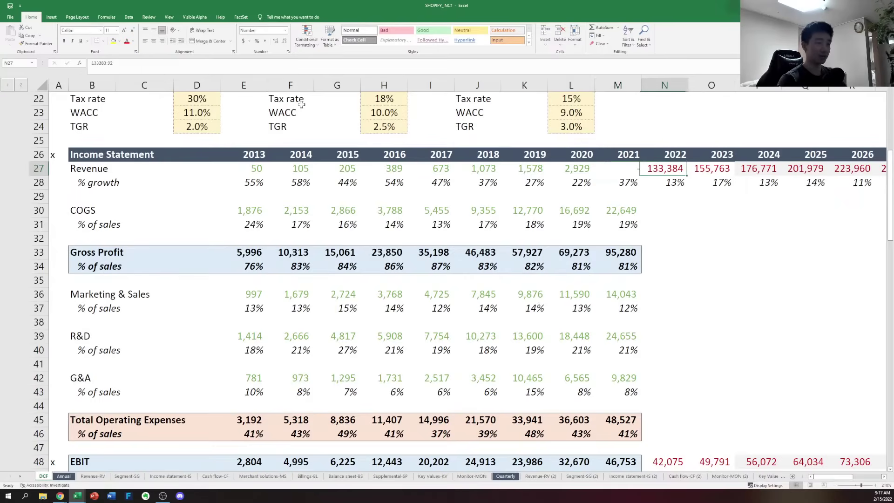
Clear the 2013 revenue growth percentage in E28
key("Left")
key("Left")
key("Left")
key("Left")
key("Left")
key("Left")
key("Left")
key("Left")
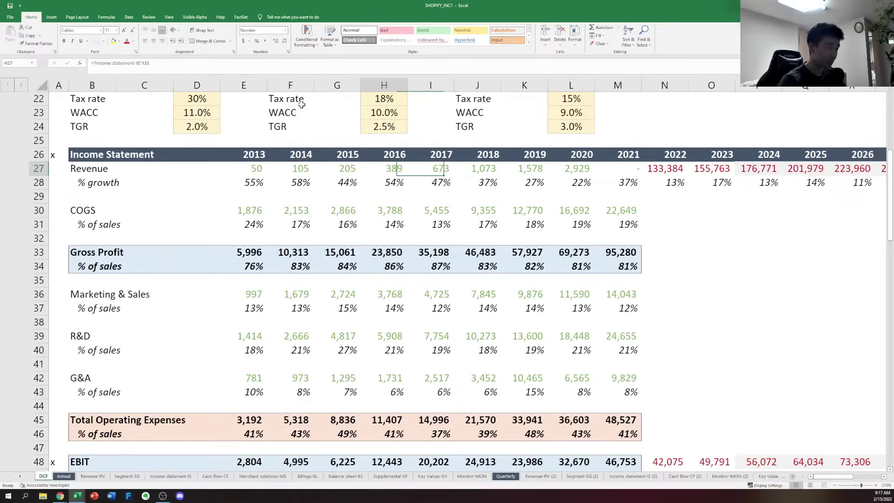
key("Down")
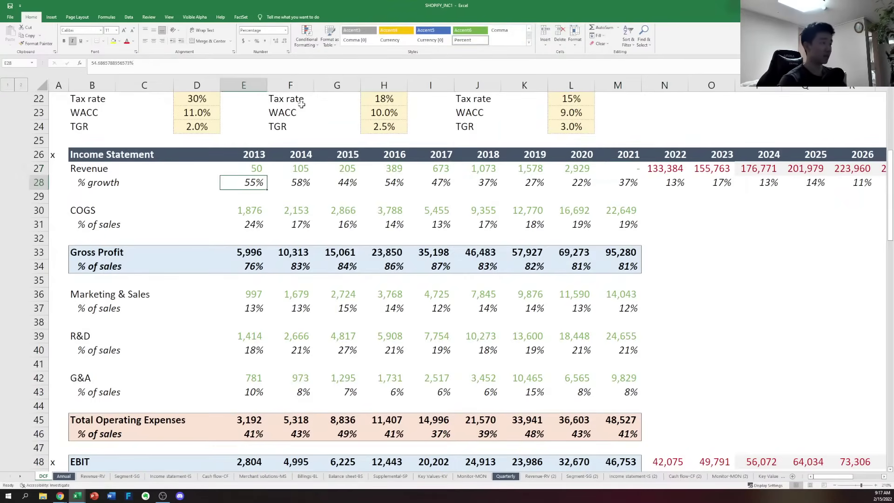
key("Delete")
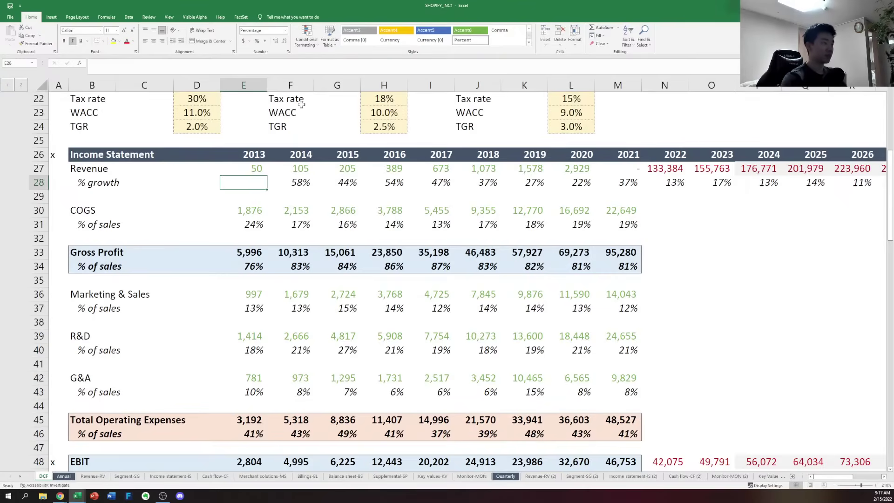
Calculate the 2014 revenue growth in F28 with the formula =F27/E27-1
key("Right")
key("Right")
key("Left")
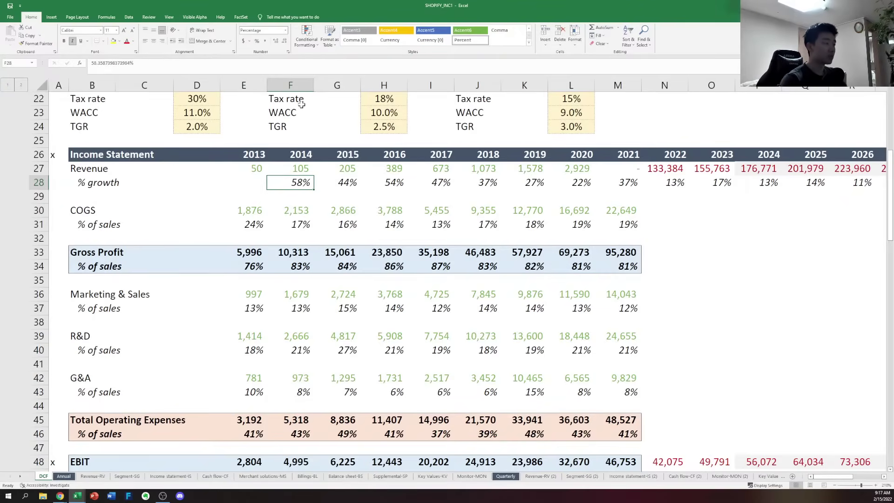
type("=")
key("Up")
type("/")
key("Up")
key("Left")
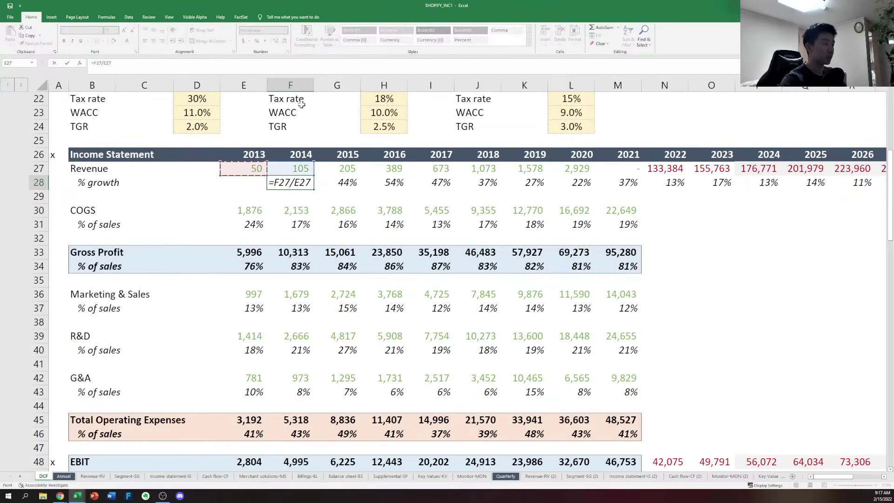
type("-1")
key("ctrl+Return")
Copy the 2014 growth formula across the rest of the revenue growth row from 2015 onward
key("ctrl+c")
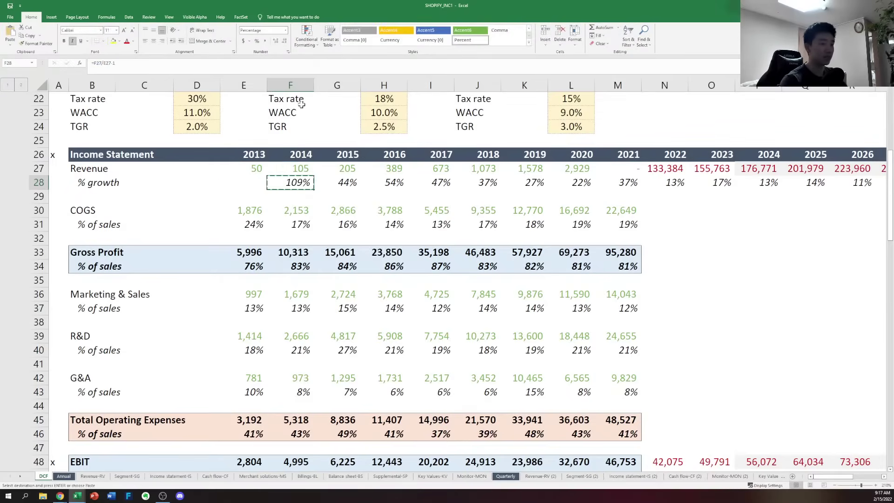
key("Right")
key("ctrl+shift+Right")
key("Return")
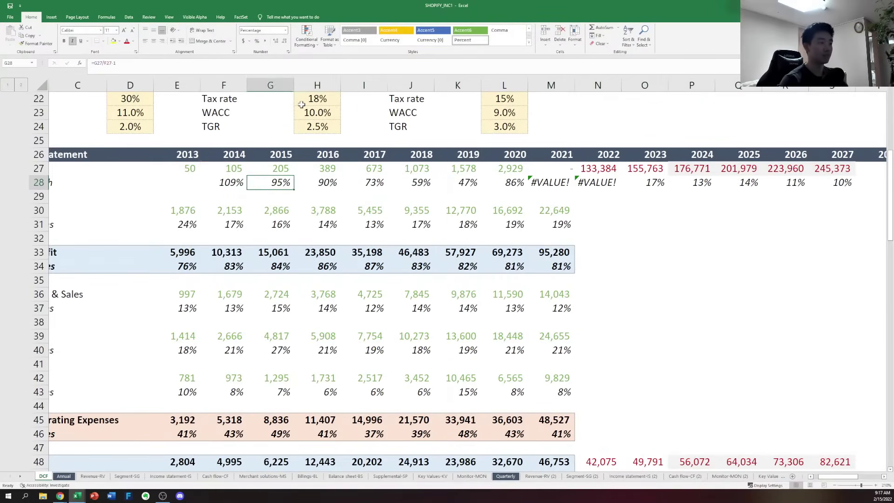
Check the 2020 growth formula in L28 and the 2022 revenue entry in N27
key("Right")
key("Right")
key("Right")
key("Right")
key("Right")
key("F2")
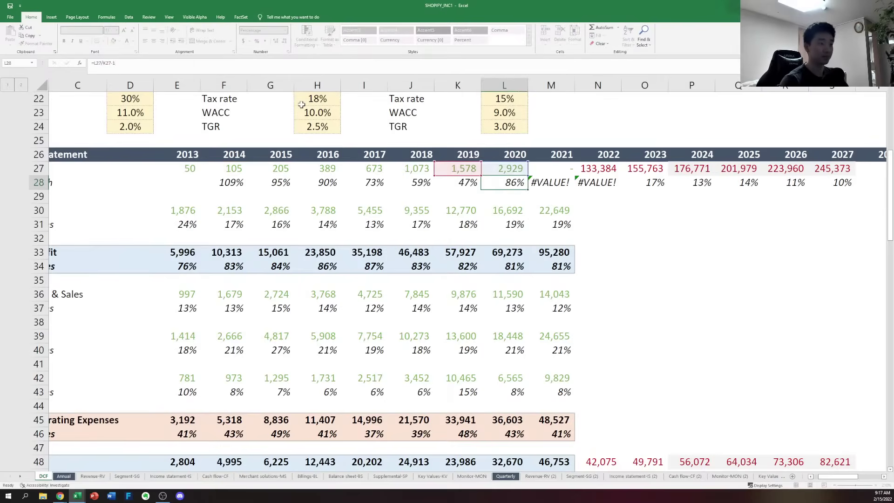
key("Escape")
key("Right")
key("Right")
key("Up")
key("F2")
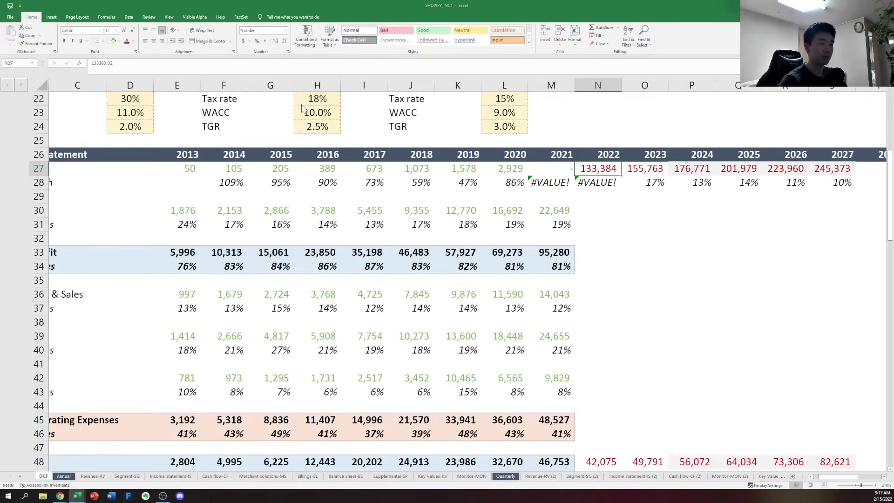
Copy the 2022–2027 revenue estimate formulas from P27:U27 of the Facebook Meta DCF workbook into the Shopify revenue row starting at N27
key("ctrl+Tab")
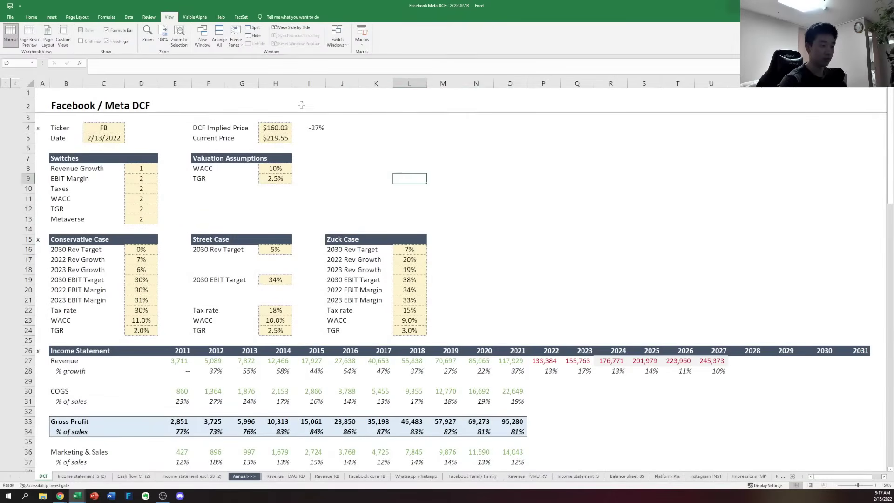
key("Down")
key("Down")
key("Down")
key("Down")
key("Down")
key("Down")
key("Down")
key("Down")
key("Down")
key("Down")
key("Down")
key("Down")
key("Down")
key("Down")
key("Down")
key("Down")
key("Down")
key("Right")
key("Right")
key("Right")
key("Right")
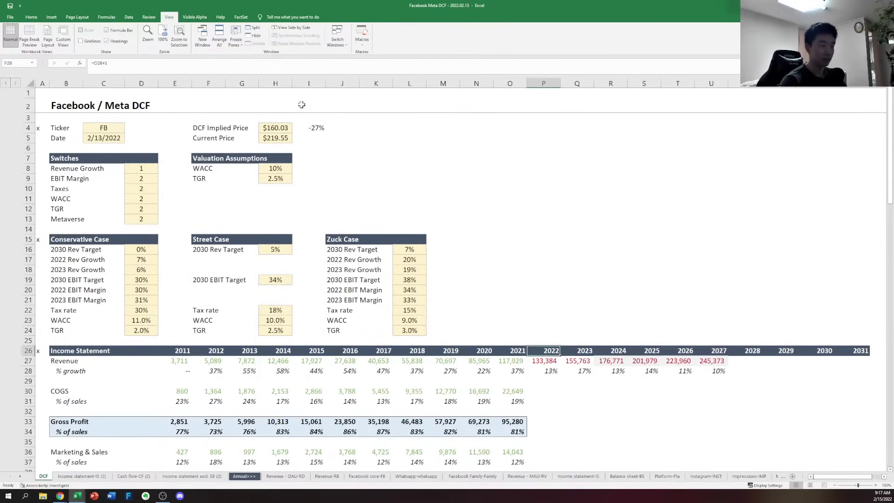
key("Up")
key("Up")
key("Up")
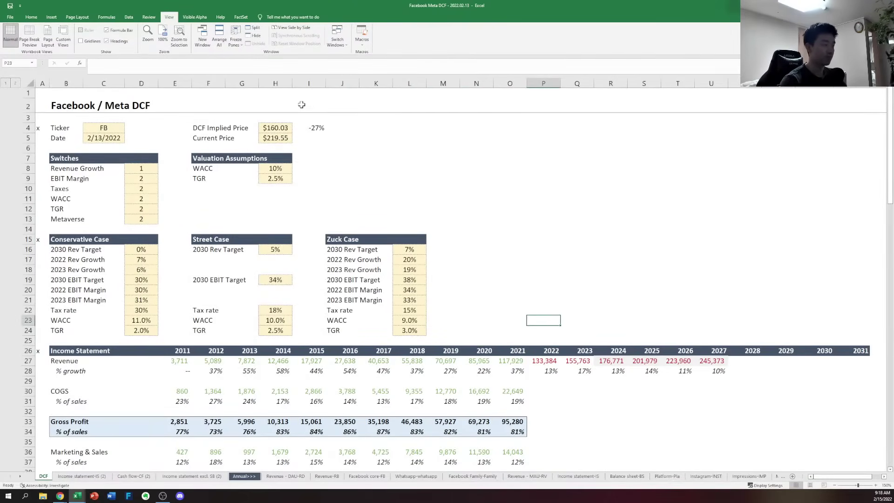
key("Down")
key("Down")
key("Down")
key("Down")
key("shift+Right")
key("shift+Right")
key("shift+Right")
key("shift+Right")
key("shift+Right")
key("ctrl+c")
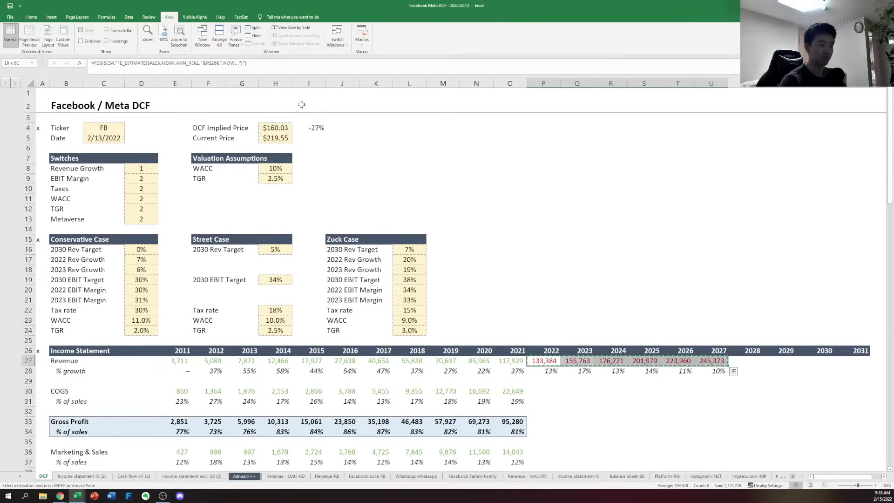
key("ctrl+Tab")
key("ctrl+v")
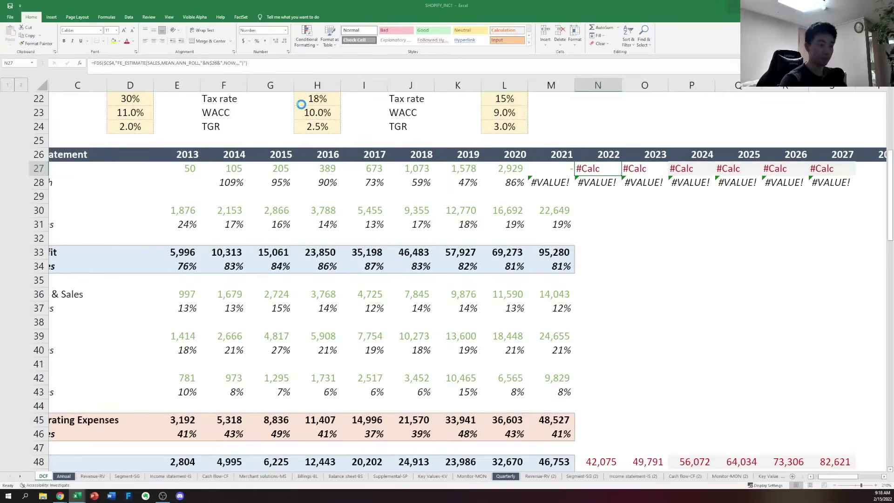
Check the year reference behind the 2022 revenue estimate in N27 and copy that formula into the 2021 cell M27
key("ctrl+bracketleft")
key("Return")
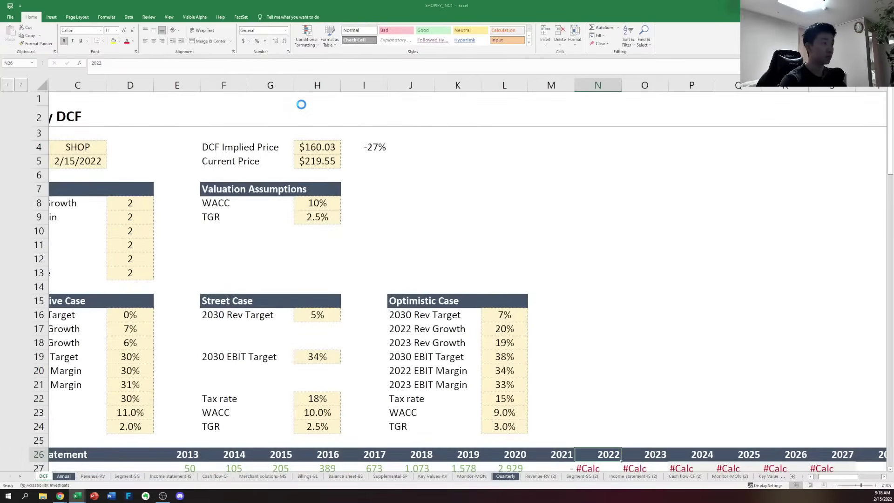
scroll(300, 104, "down", 4)
key("Down")
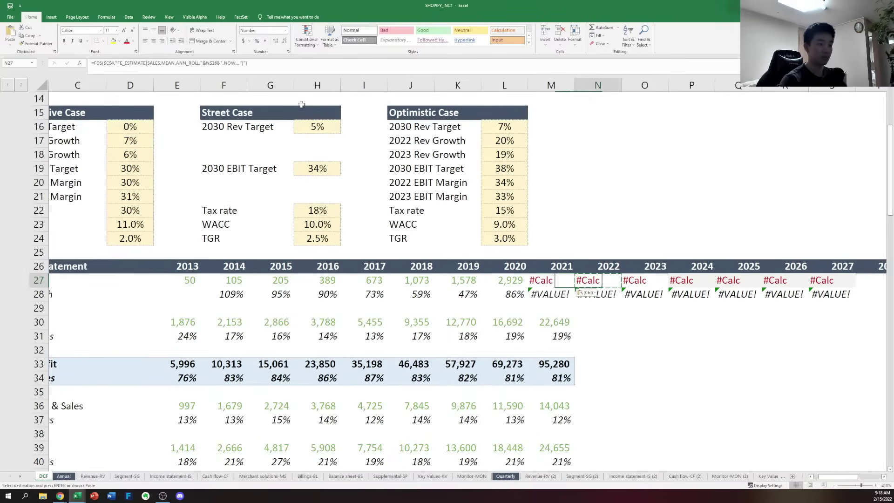
key("Escape")
key("Left")
Refresh the FactSet codes for the 2021–2027 revenue estimates in M27:S27
key("ctrl+shift+Right")
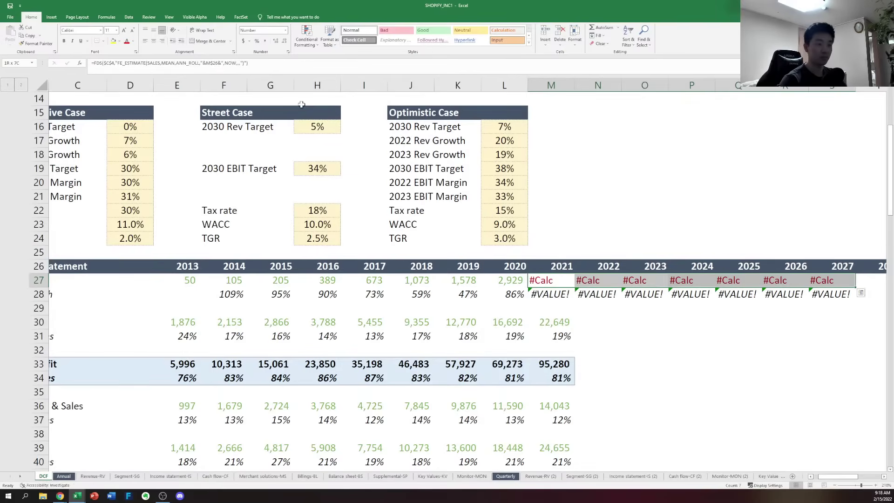
key("alt+s")
key("r")
key("s")
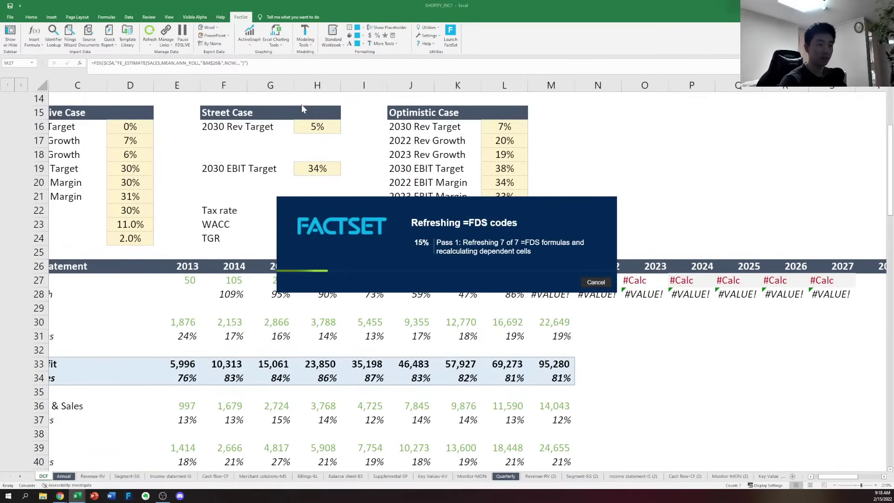
key("Right")
key("Right")
key("Right")
key("Right")
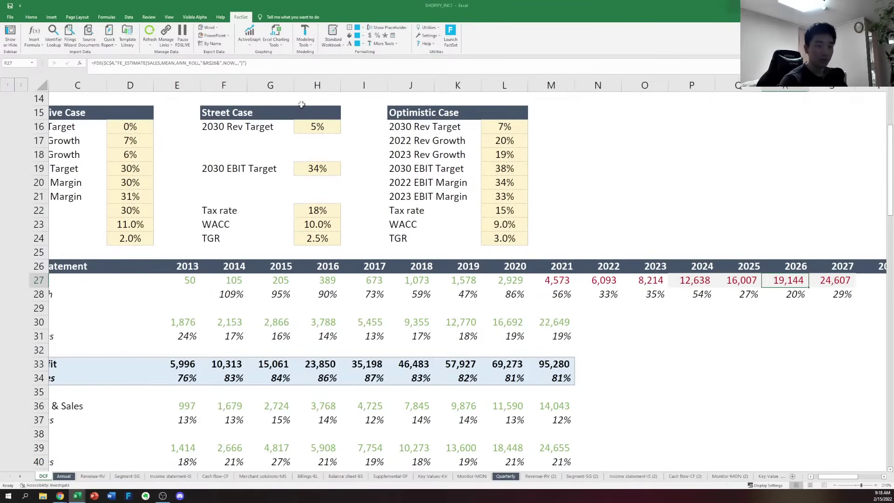
key("ctrl+c")
key("shift+Right")
key("shift+Right")
key("shift+Right")
key("shift+Right")
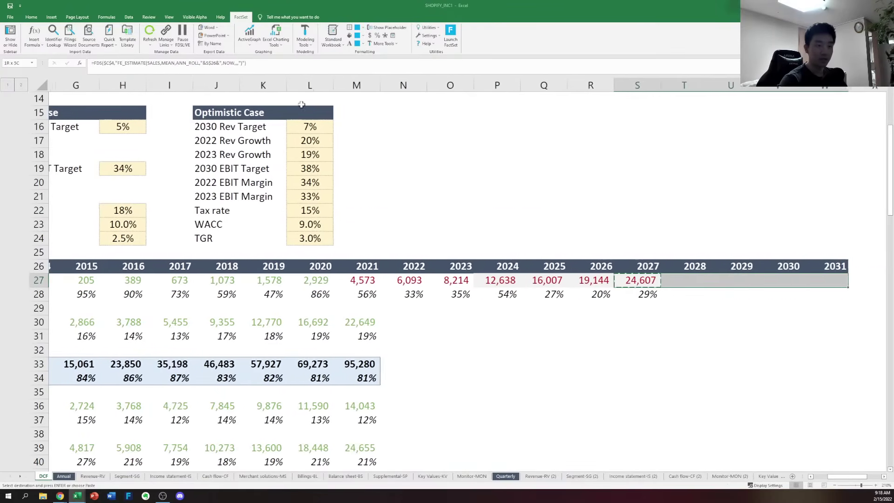
key("shift+Left")
key("Left")
key("Escape")
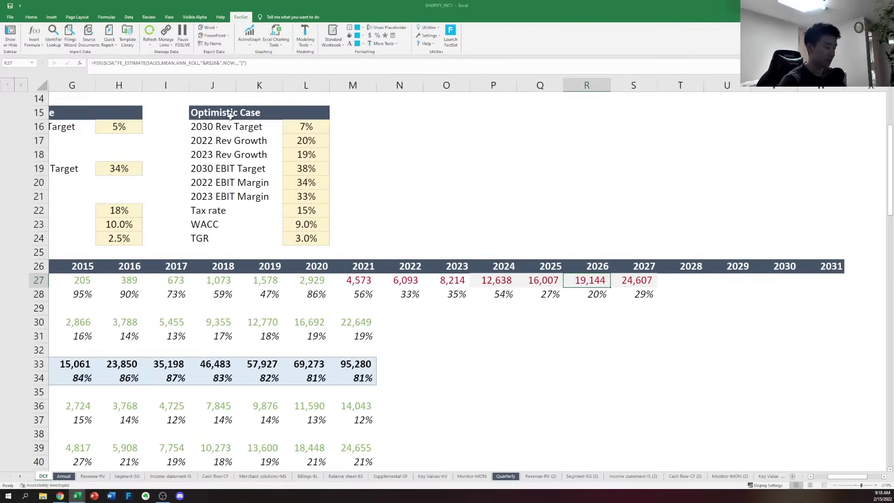
Switch to FactSet and look up Shopify, Inc. Class A (SHOP-US) in the Company/Security analysis
key("alt+Tab")
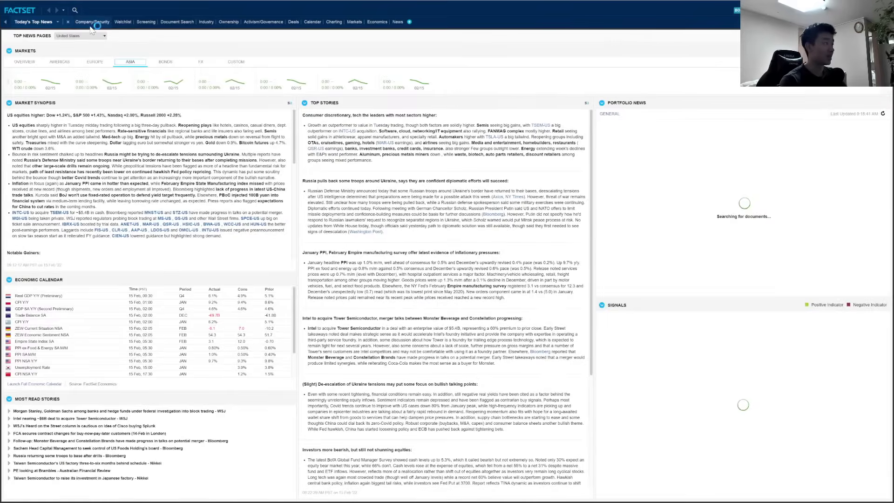
left_click(91, 24)
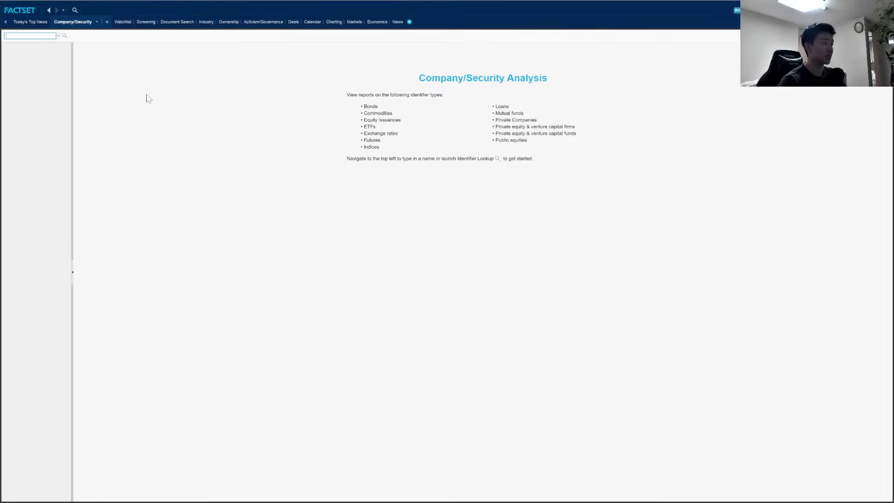
type("IBM-US")
key("Return")
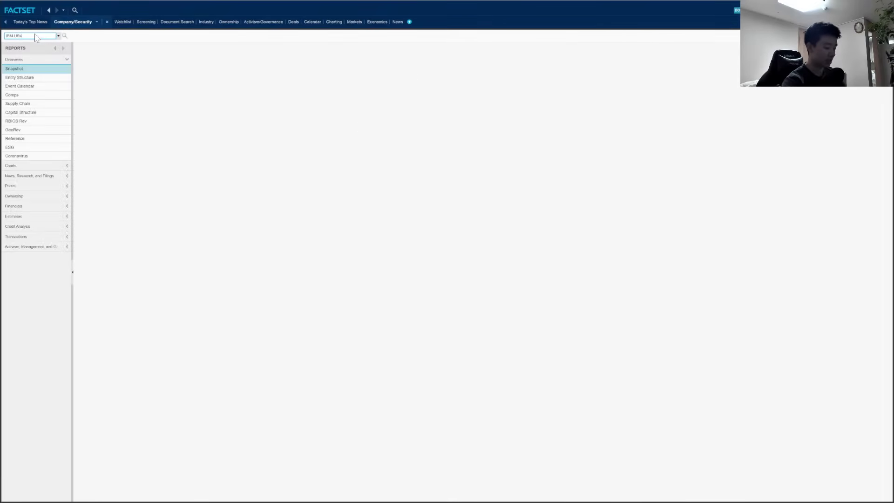
type("shop")
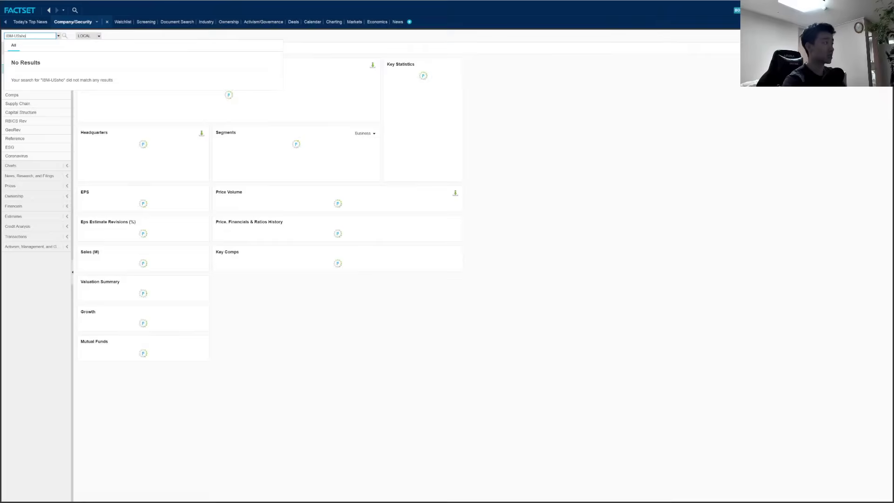
key("BackSpace")
key("BackSpace")
key("BackSpace")
key("BackSpace")
key("BackSpace")
key("BackSpace")
key("BackSpace")
key("BackSpace")
key("BackSpace")
key("BackSpace")
type("shopi")
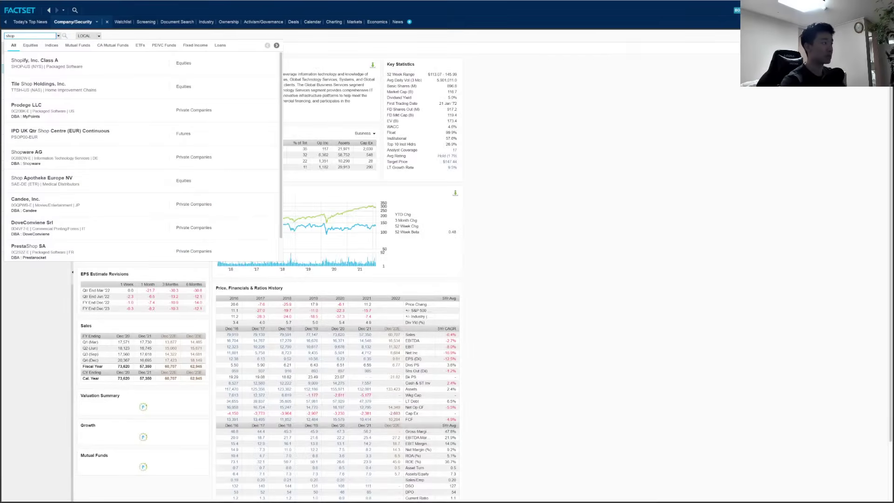
left_click(51, 62)
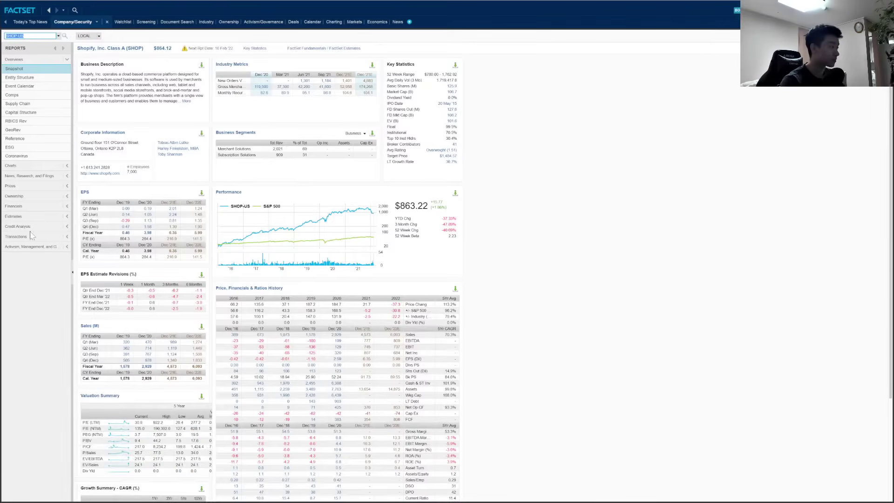
Examine the individual broker sales forecasts in Shopify's Broker Outlook estimates report, and return to the Shopify workbook in Excel
left_click(67, 219)
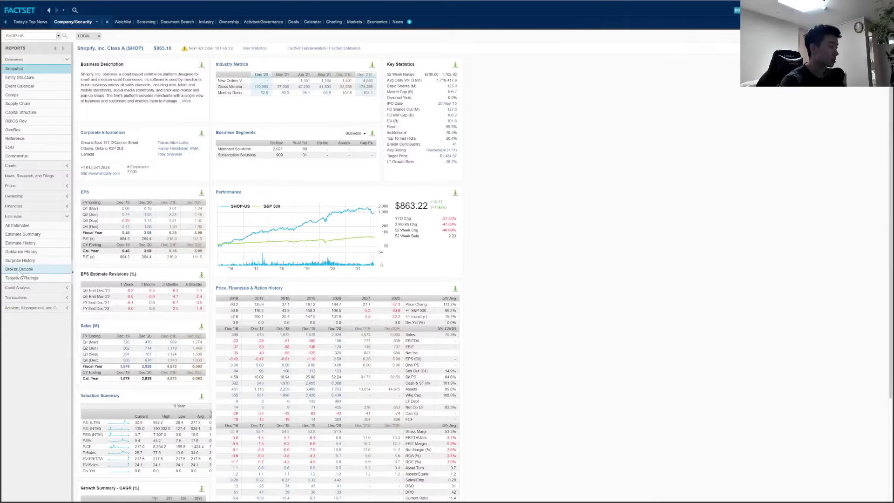
left_click(19, 271)
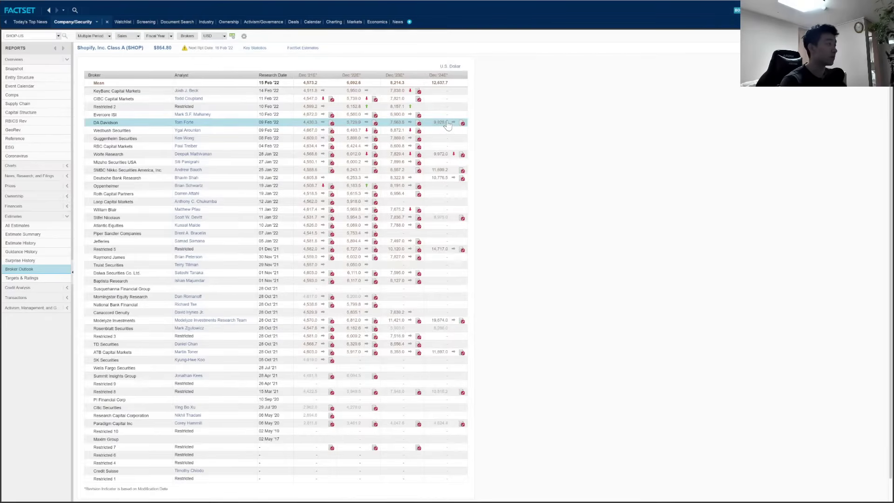
key("alt+Tab")
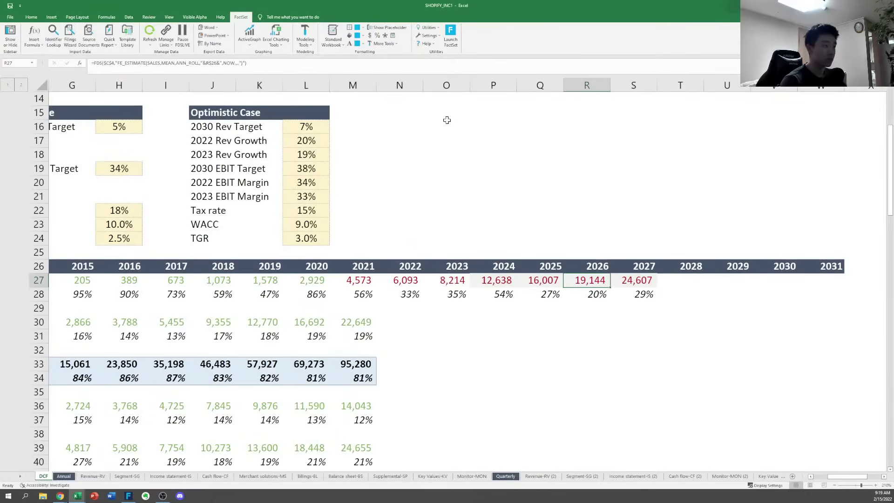
Review the 2024–2027 revenue estimates in P27:S27
key("Left")
key("Left")
key("shift+Right")
key("shift+Right")
key("shift+Right")
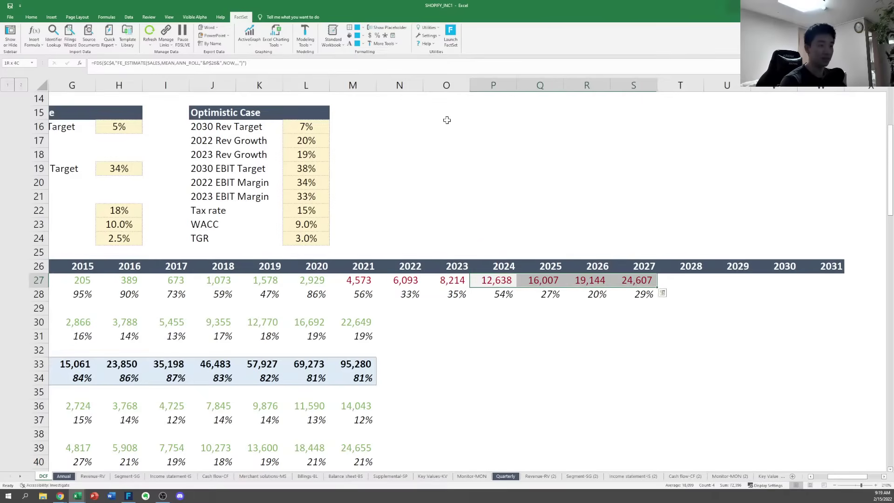
key("Right")
key("Left")
Check the 2021 revenue growth formula in M28 and the projected growth rates beside it
key("Down")
key("Left")
key("Left")
key("Left")
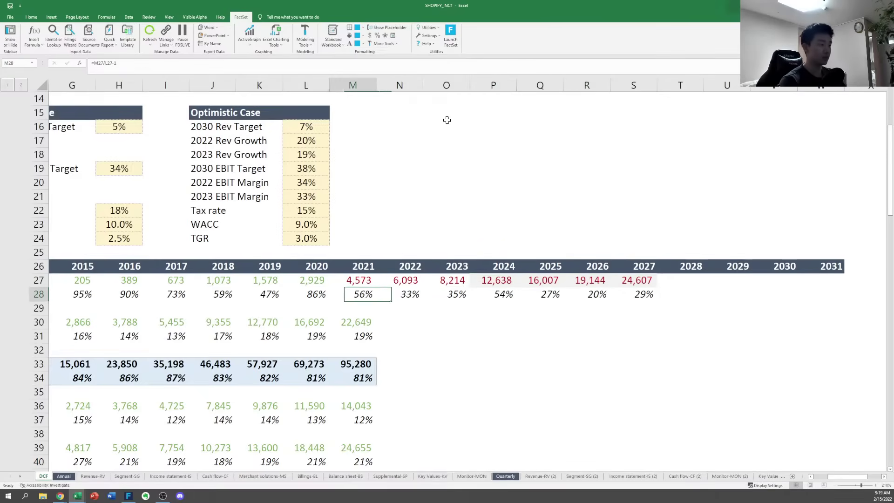
key("F2")
key("Escape")
key("Left")
key("Right")
key("Right")
key("Right")
key("Right")
key("Right")
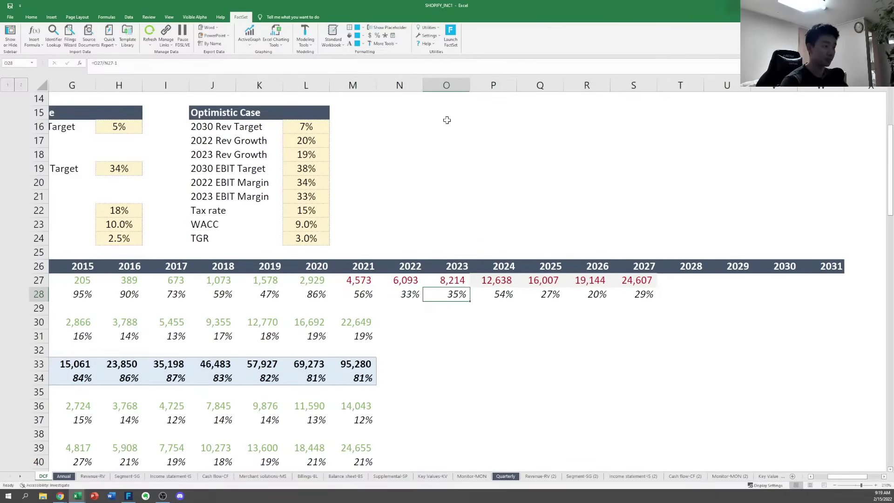
Review the revenue growth row from its label in B28 across the historical years to 2022
key("Left")
key("Left")
key("Left")
key("Left")
key("Left")
key("Left")
key("Left")
key("Left")
key("Left")
key("Left")
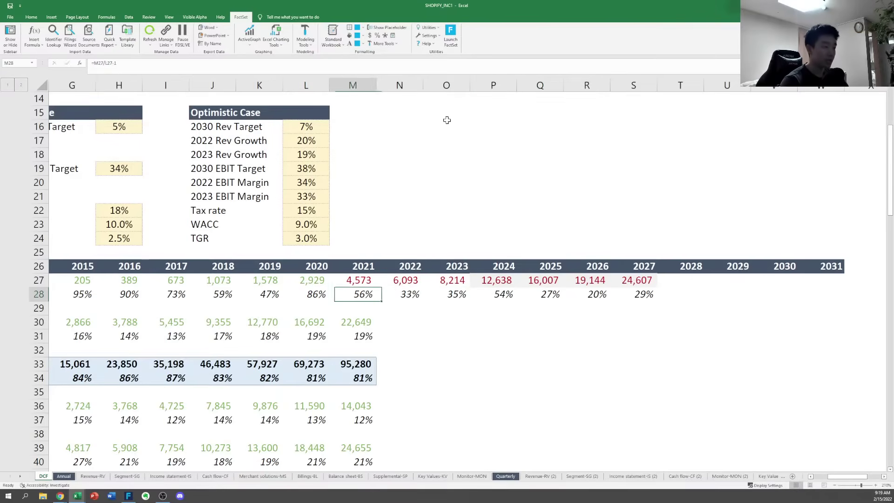
key("Left")
key("Left")
key("Left")
key("Left")
key("Left")
key("Left")
key("Right")
key("Right")
key("Right")
key("Right")
key("Right")
key("Right")
key("Right")
key("Right")
key("Right")
key("Right")
key("Right")
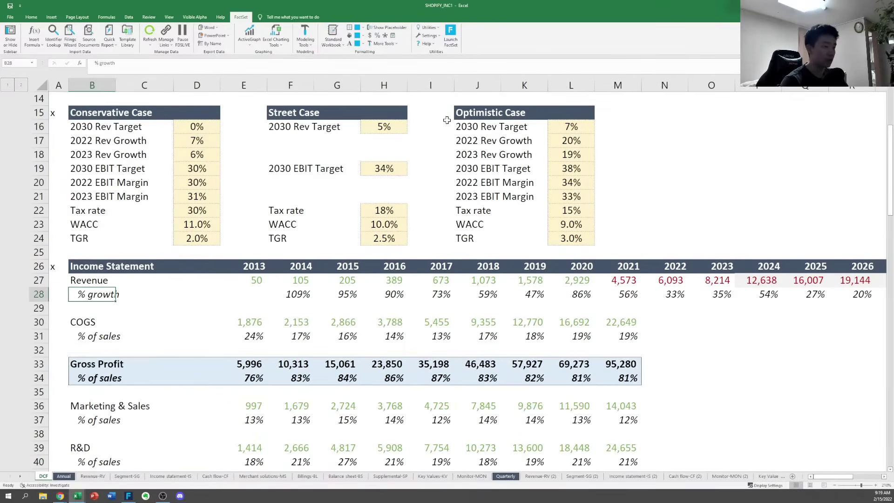
key("Right")
key("Right")
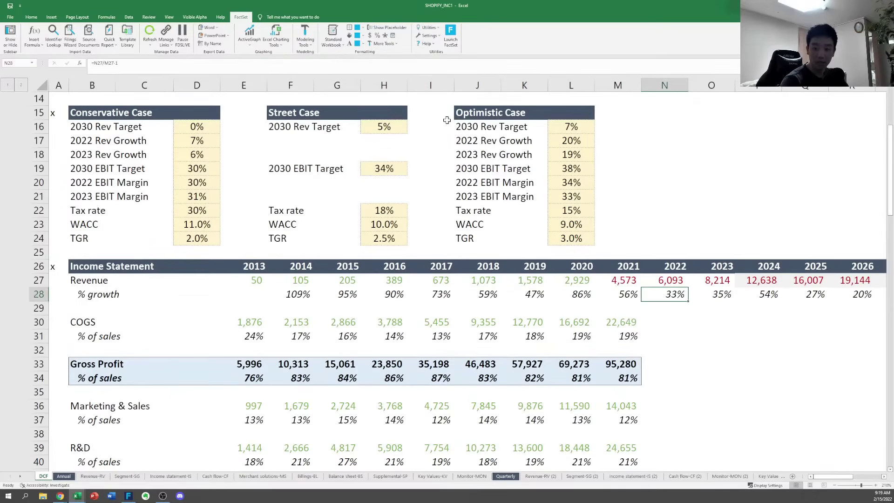
Compare the 2020 and 2021 revenue figures in row 27 with their growth rates in row 28
key("Left")
key("Up")
key("Down")
key("Up")
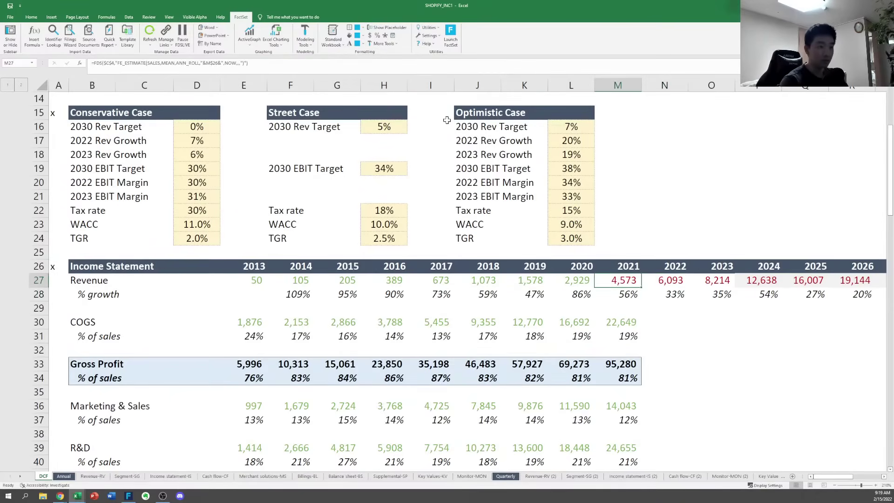
key("Down")
key("Up")
key("Down")
key("Left")
key("Left")
key("Right")
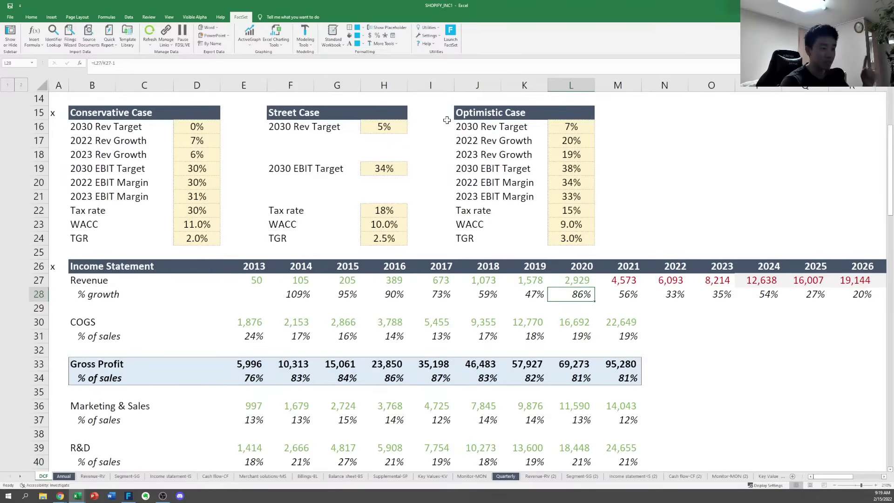
key("Up")
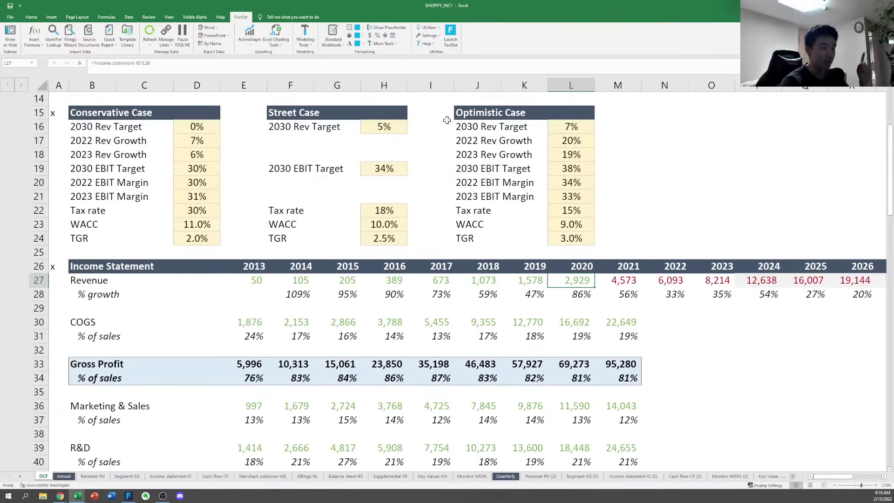
key("Down")
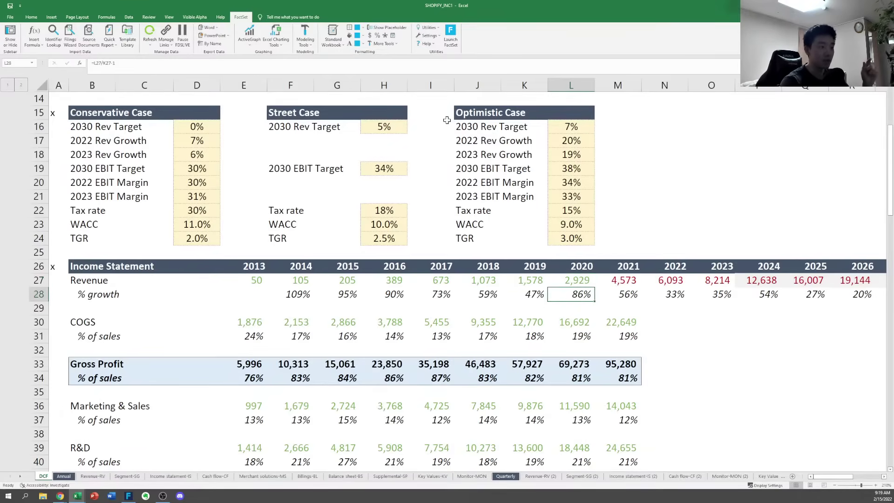
Examine the historical revenue growth rates from 2020 back to 2014 in row 28
key("Left")
key("Left")
key("Left")
key("Left")
key("Left")
key("Left")
key("Right")
key("Right")
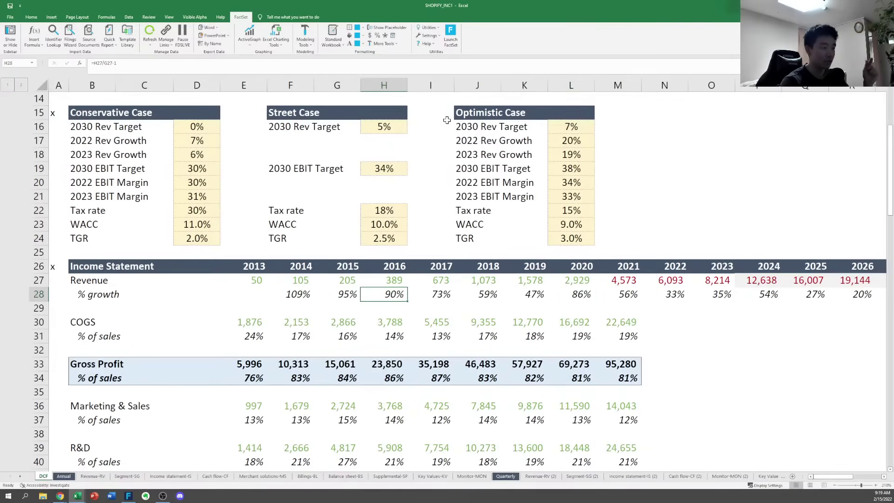
Examine the revenue figures and growth rates for 2016 to 2020 in rows 27 and 28
key("Right")
key("Right")
key("Right")
key("Right")
key("Left")
key("Left")
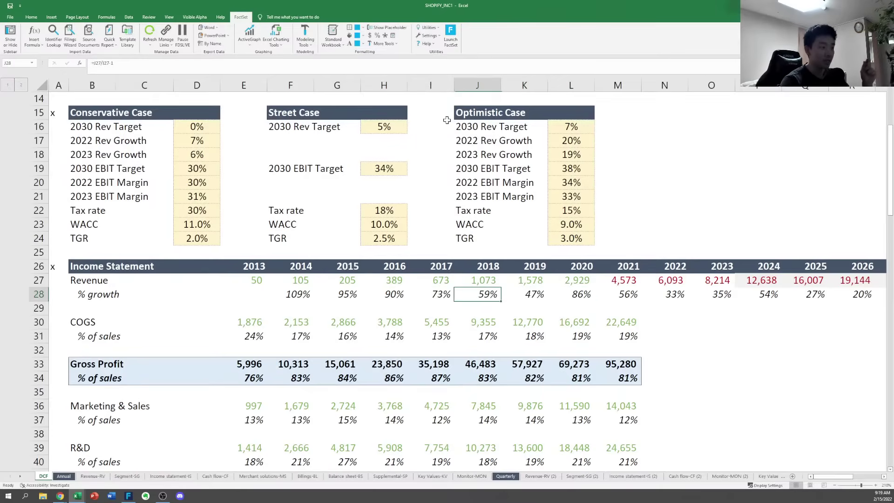
key("Up")
key("Left")
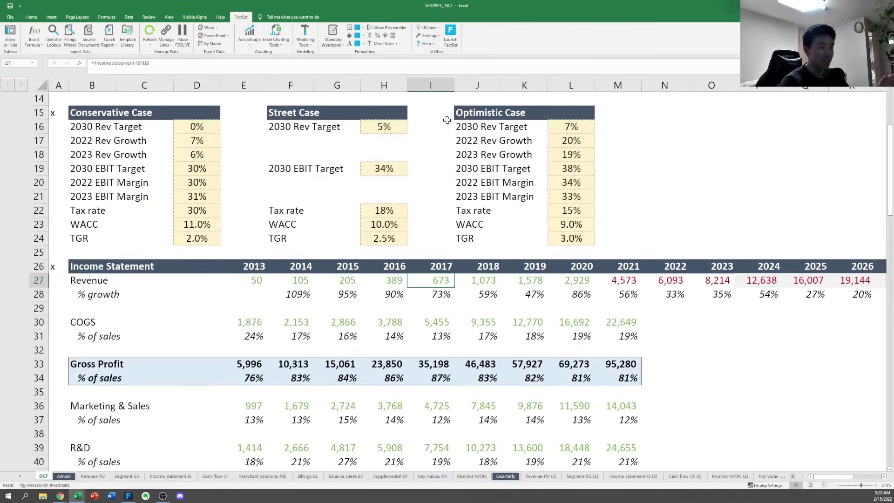
key("Right")
key("Right")
key("Down")
key("Left")
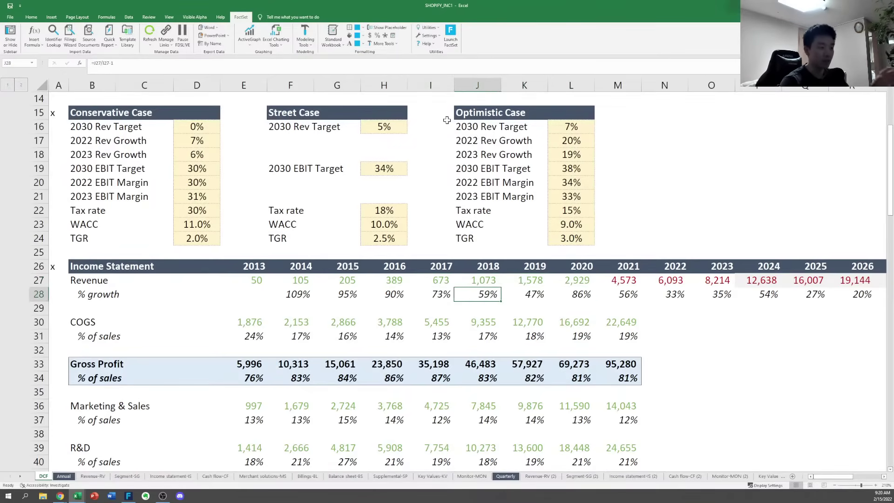
key("Right")
key("Right")
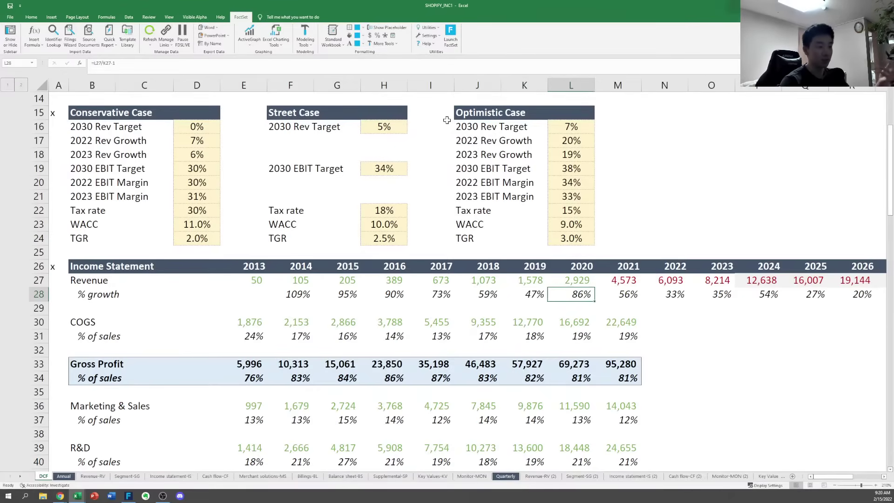
Compare the 2020 revenue and growth in column L with the 2021 estimate and its growth in column M
key("Up")
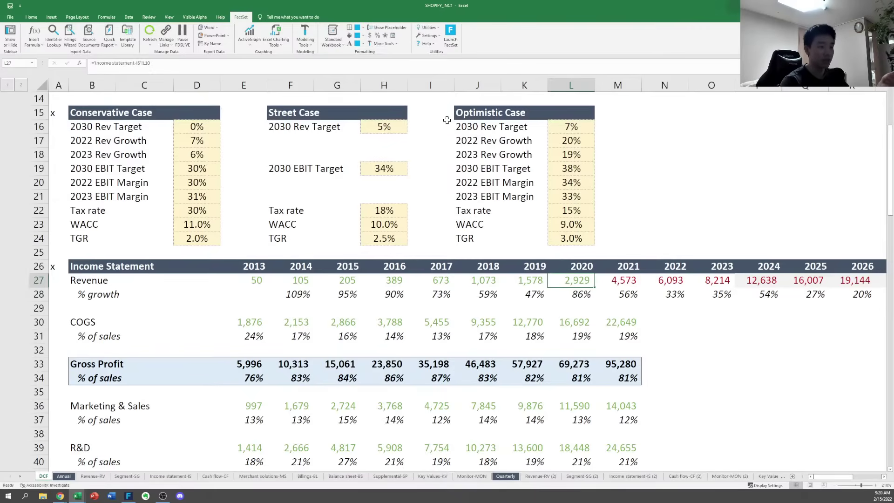
key("Down")
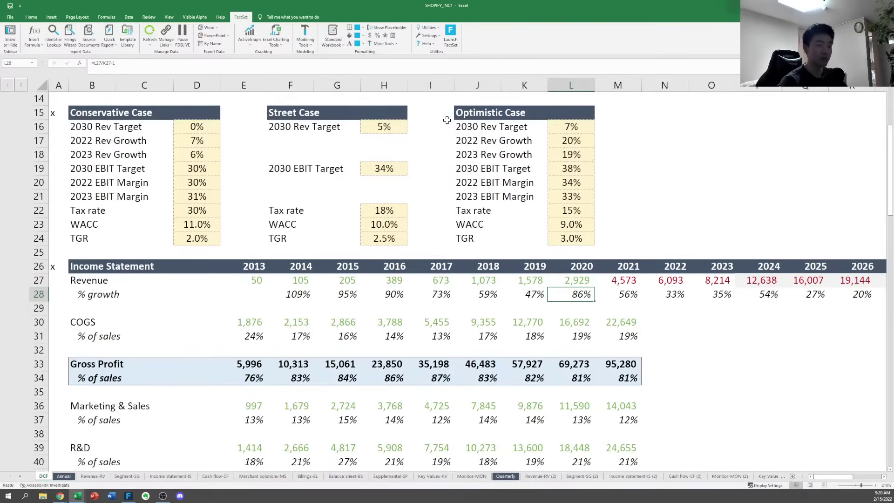
key("Right")
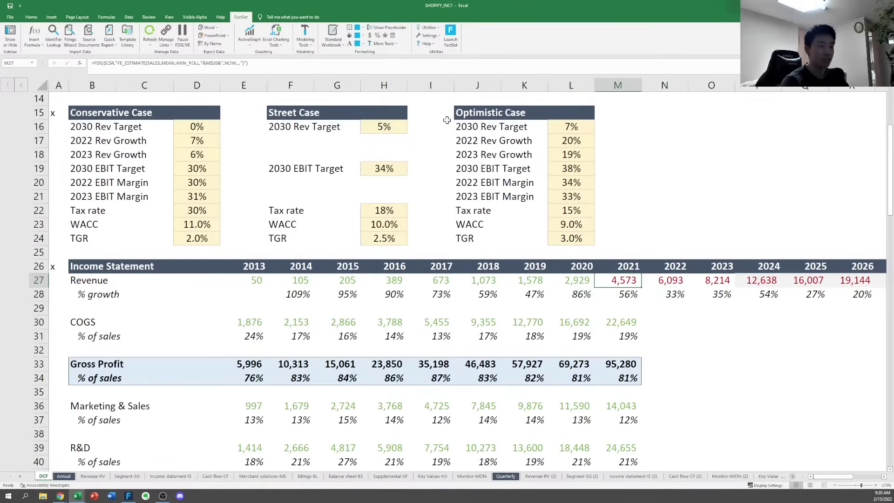
key("Right")
key("Left")
key("Up")
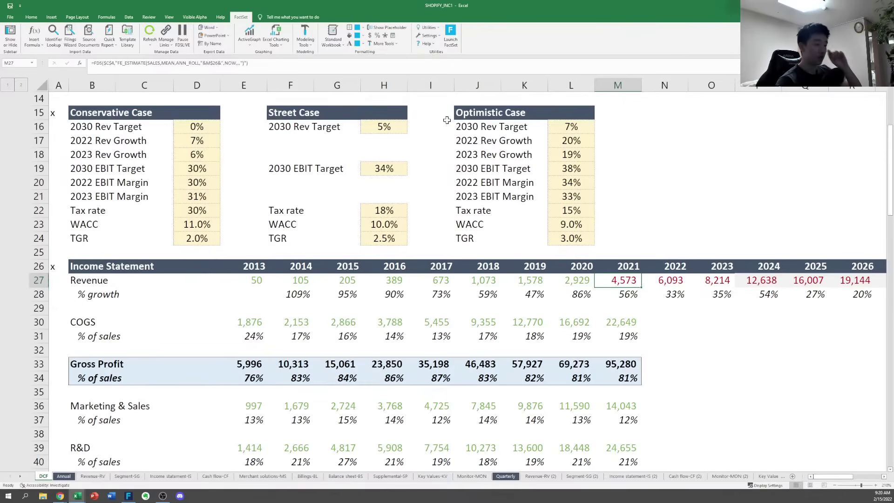
key("Down")
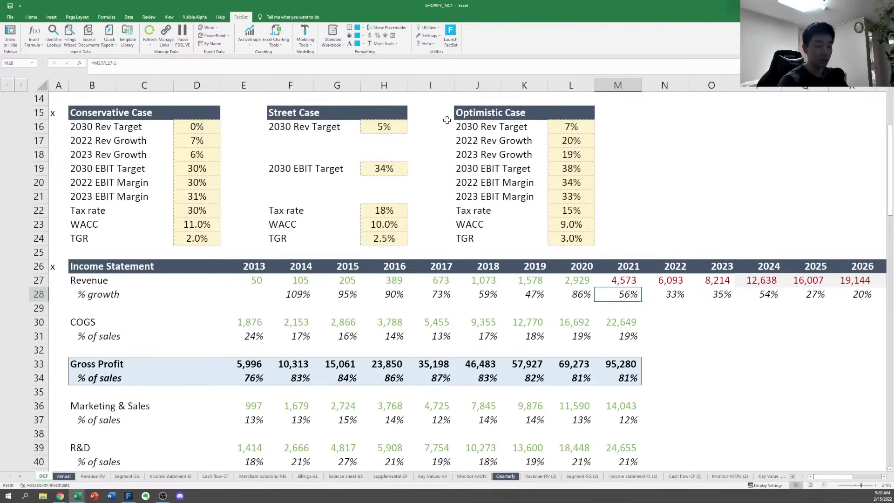
Review the projected revenue growth rates in row 28 from 2022 through 2027
key("Right")
key("Right")
key("Right")
key("Right")
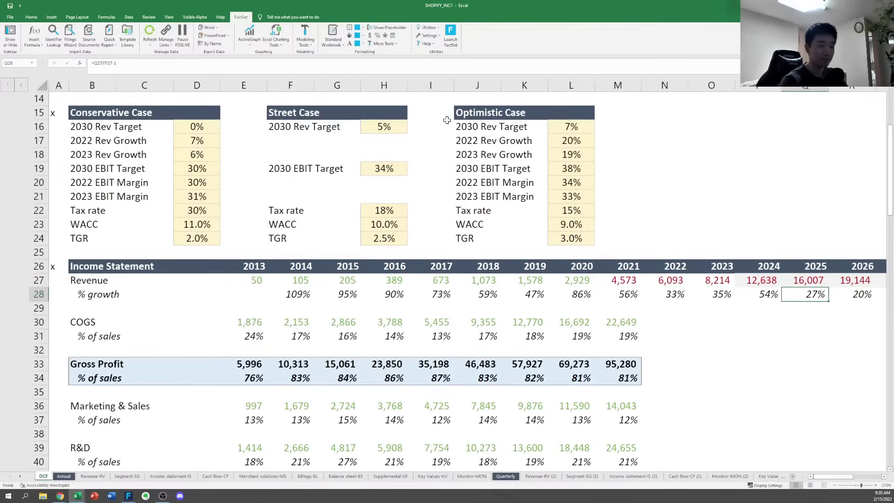
key("Right")
key("Right")
key("Left")
key("Left")
key("Left")
key("Right")
key("Up")
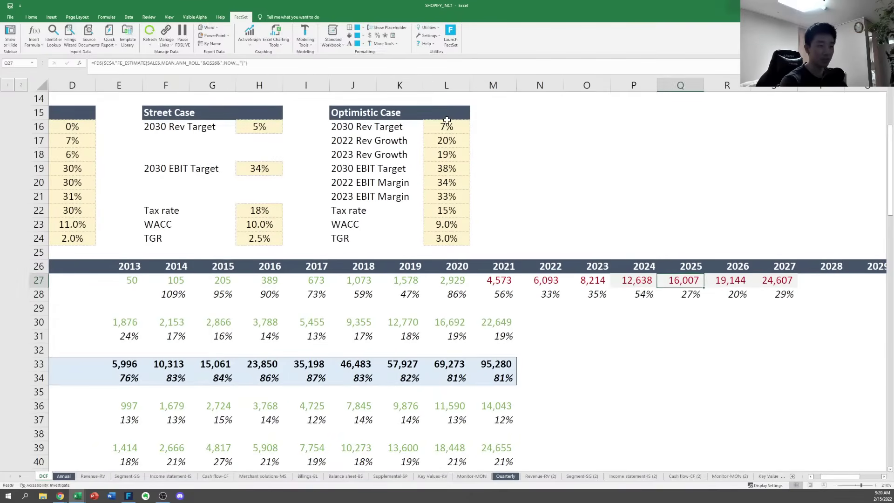
Highlight the 2024 to 2027 revenue and growth estimates in P27:S28 and compare them with the 2023 growth rate in O28
key("Left")
key("Down")
key("shift+Up")
key("shift+Right")
key("shift+Right")
key("shift+Right")
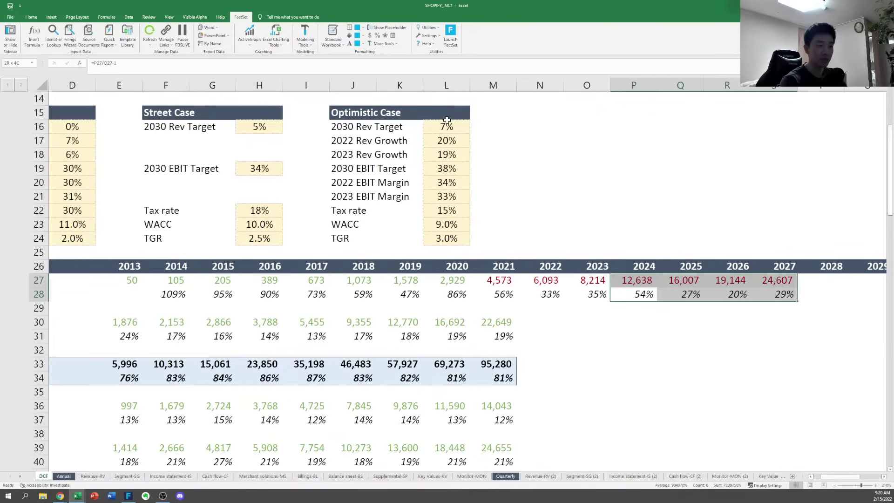
key("Left")
key("Right")
key("Up")
key("Left")
key("Down")
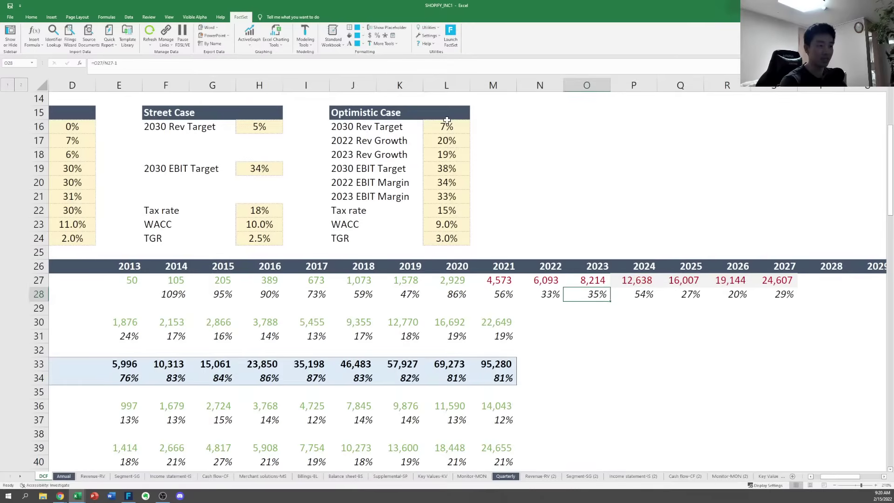
key("Right")
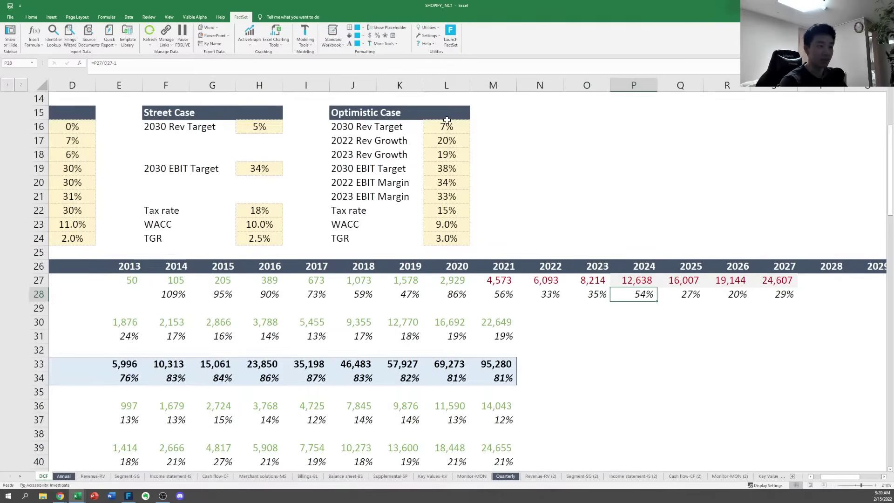
Check the broker sales estimates in FactSet, then return to Excel and highlight the 2024 to 2027 estimates in P27:S28
key("alt+Tab")
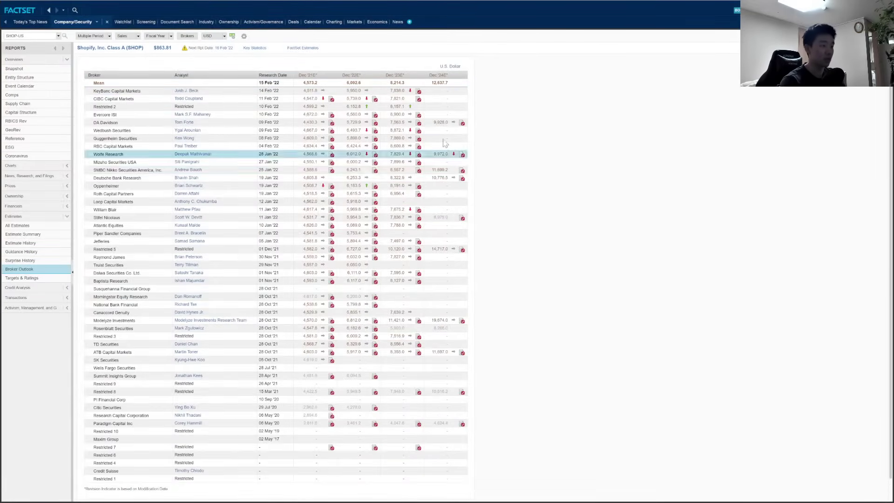
key("alt+Tab")
key("Left")
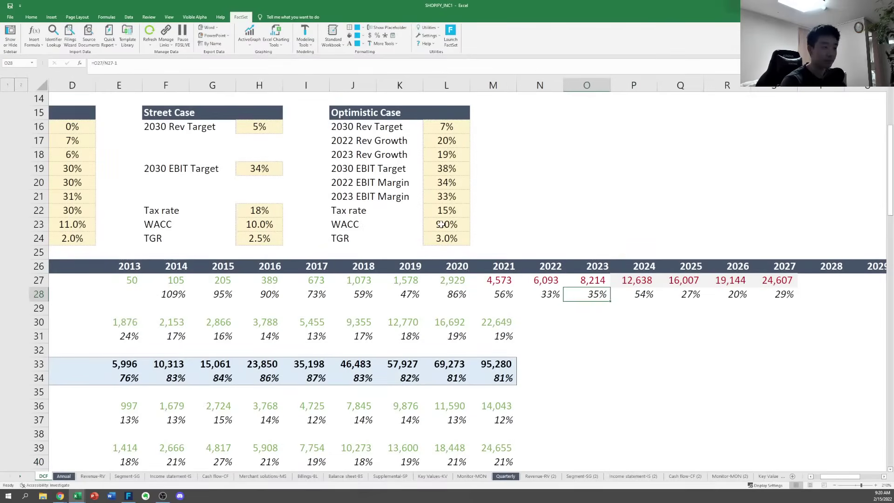
key("Left")
key("Right")
key("Right")
key("Up")
key("shift+Down")
key("shift+Right")
key("shift+Right")
key("shift+Right")
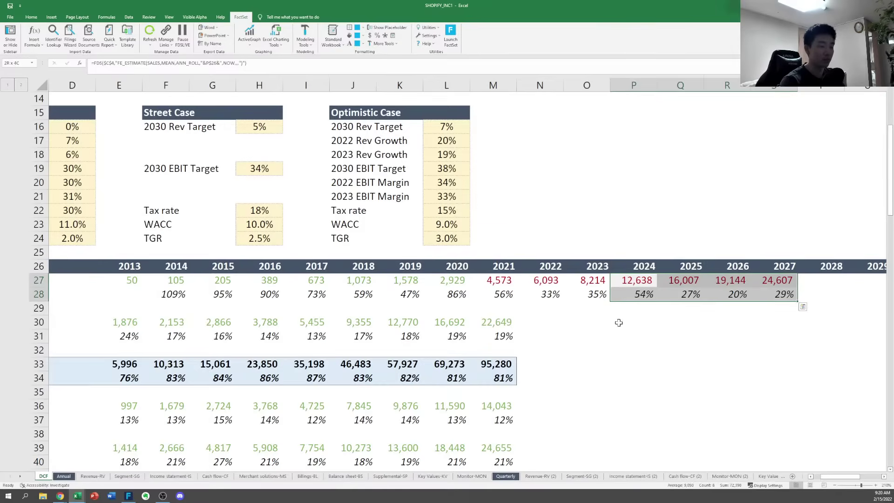
Check the 2021 revenue growth in M28 against the neighbouring 2021 and 2022 revenue estimates
left_click(503, 291)
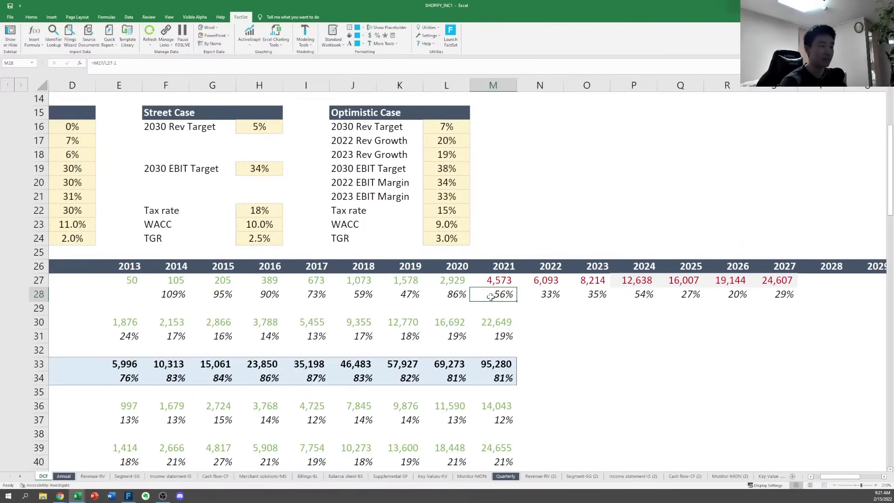
key("Up")
key("Right")
key("Down")
key("Left")
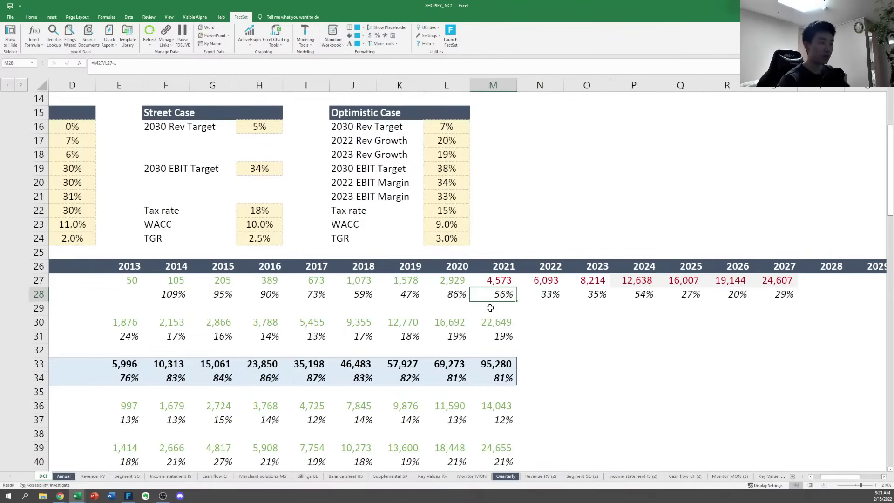
Review the revenue growth trend in row 28 from the earliest historical years through the 2024 projection
key("Left")
key("ctrl+Left")
key("Right")
key("Right")
key("Right")
key("Right")
key("Right")
key("Right")
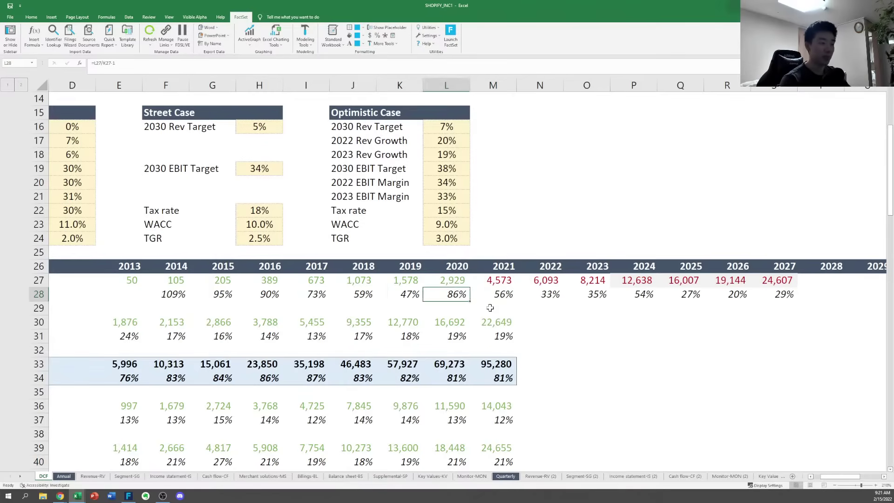
key("Right")
key("Right")
key("Right")
key("Right")
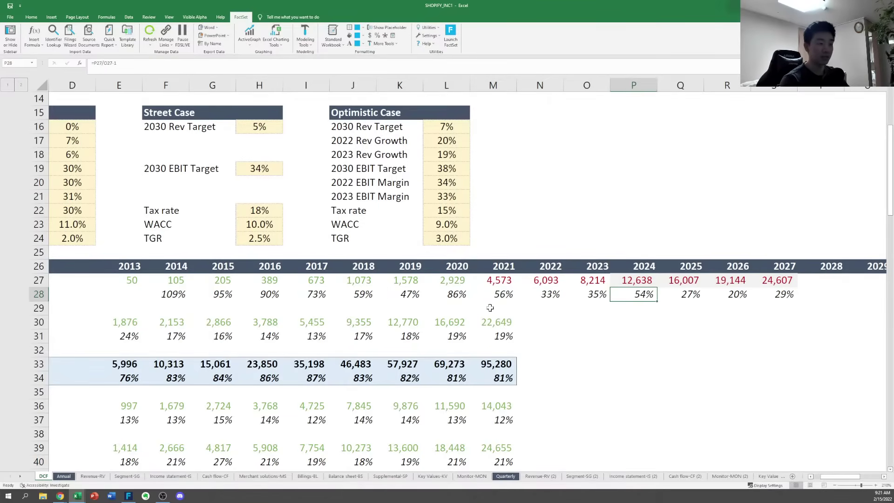
key("Left")
key("Left")
key("Left")
key("Right")
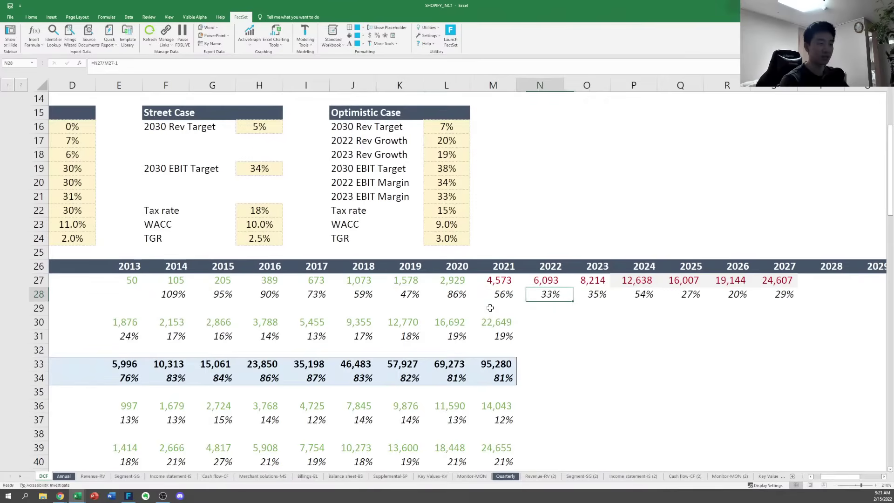
Inspect the COGS percent-of-sales row back to 2013, plus the 2013 COGS in E30 and the revenue formula in E27
key("Down")
key("Down")
key("Down")
key("Left")
key("Left")
key("Left")
key("Left")
key("Left")
key("Left")
key("Left")
key("Left")
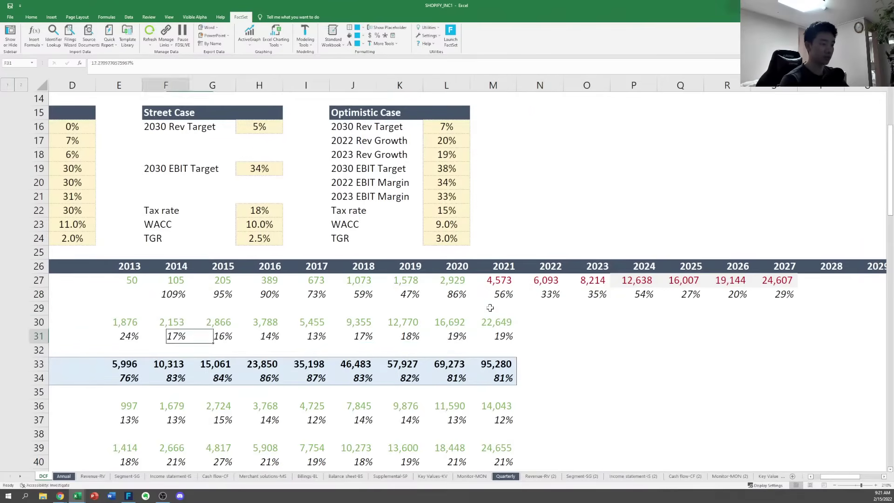
key("Left")
key("Left")
key("Left")
key("Left")
key("Left")
key("Right")
key("Right")
key("Right")
key("Right")
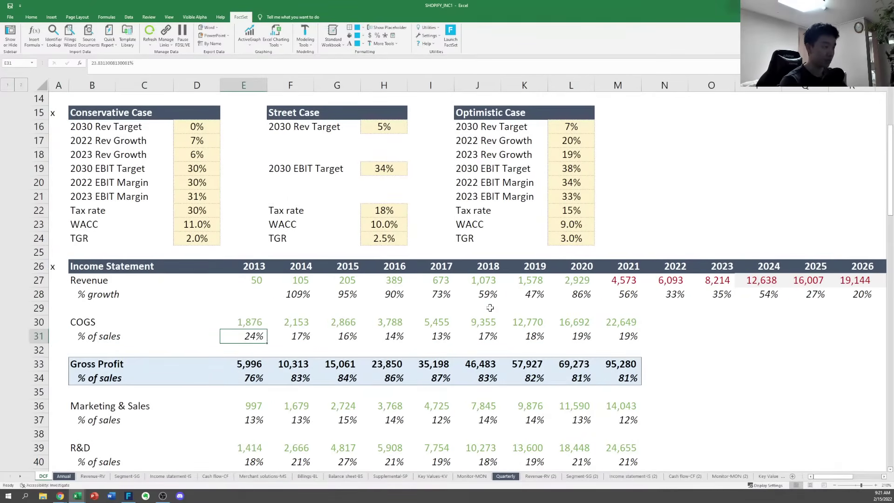
key("Up")
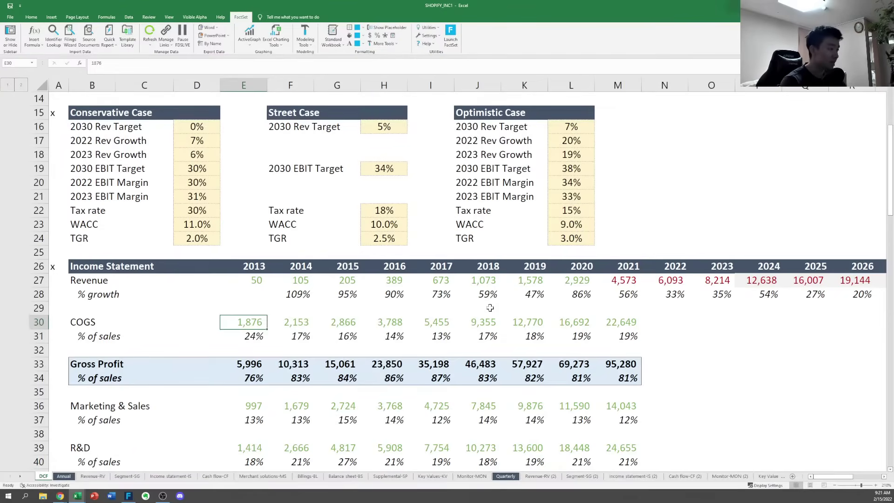
key("Up")
key("Up")
key("Up")
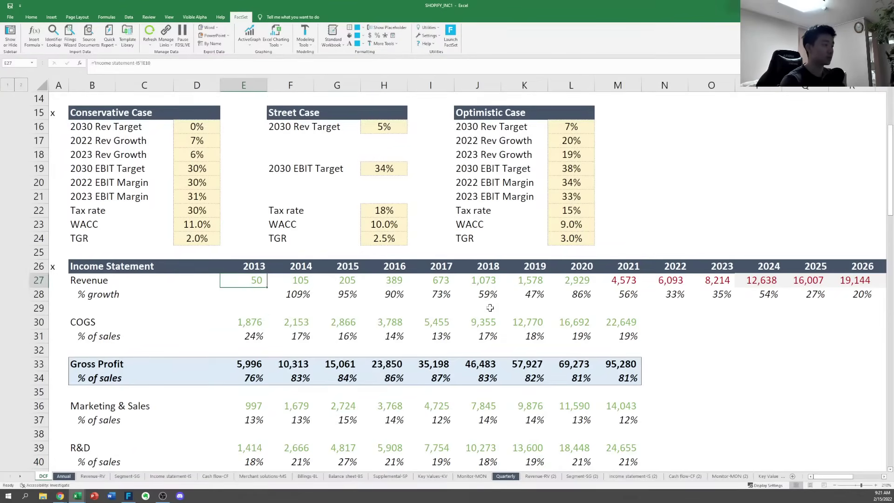
Link 2013 COGS in E30 to Total cost of revenue - Operating in cell E13 of the Income statement-IS sheet
key("Down")
key("Down")
key("Down")
type("=")
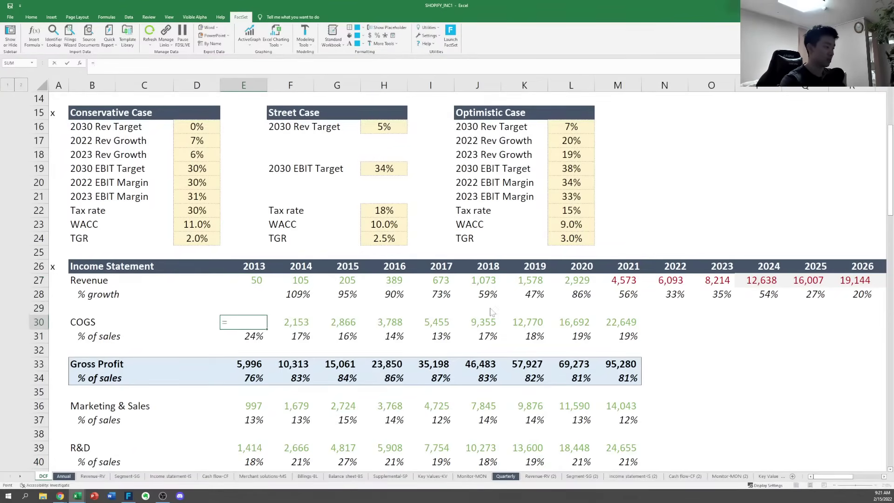
key("ctrl+Page_Down")
key("ctrl+Page_Down")
key("ctrl+Page_Down")
key("ctrl+Page_Down")
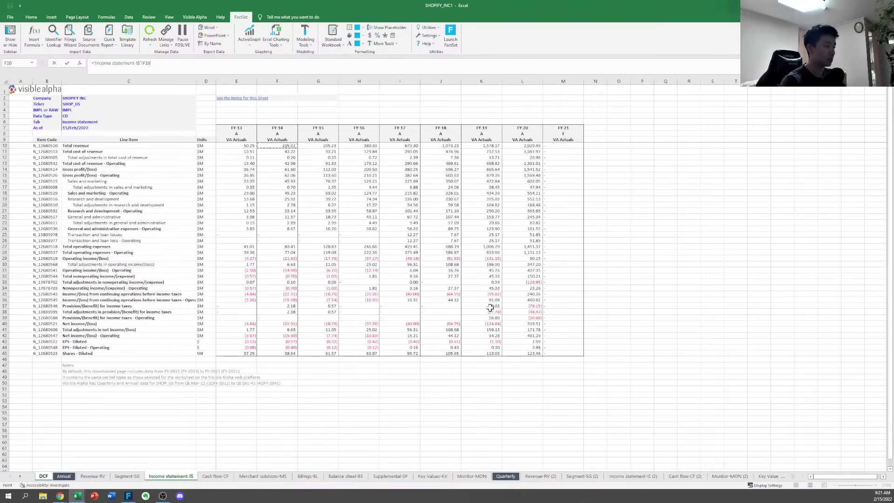
key("Left")
key("Left")
key("Left")
key("Down")
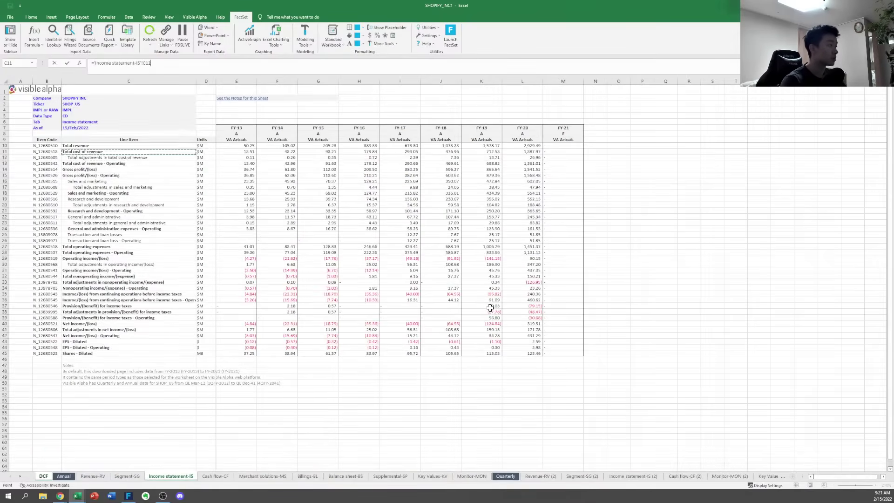
key("Down")
key("Right")
key("Right")
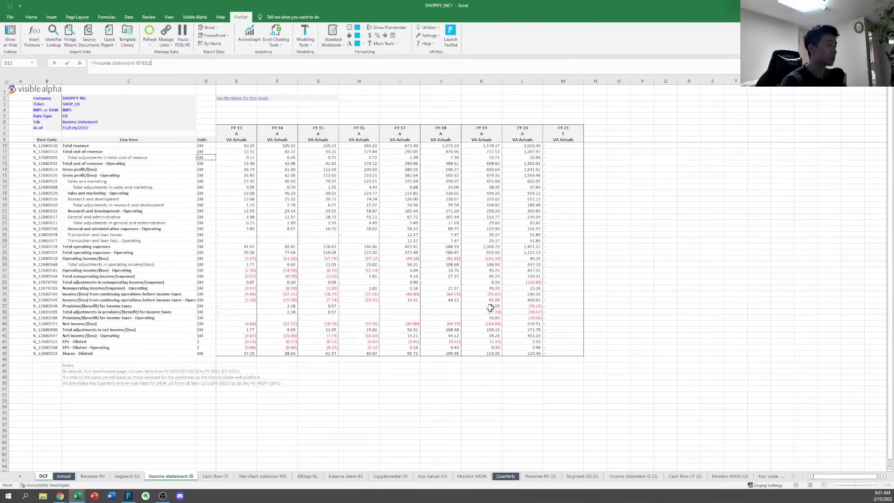
key("Down")
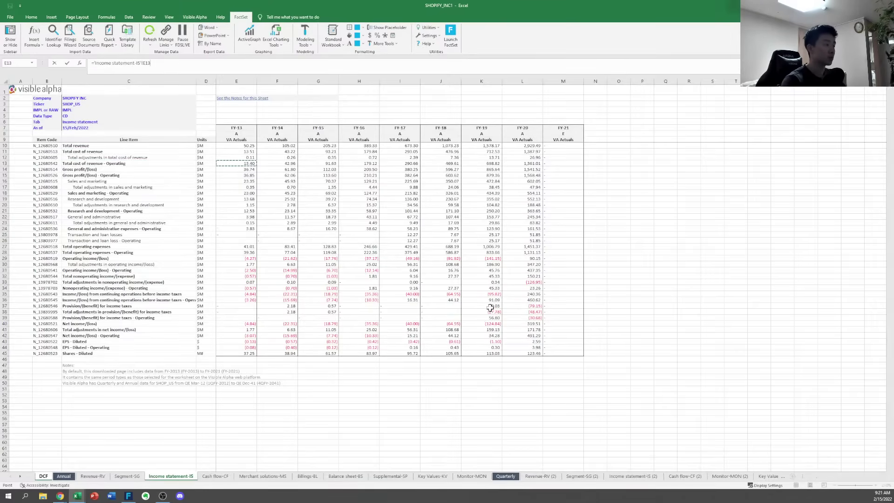
key("Return")
Copy the COGS link from E30 across the row through 2021 in M30
key("ctrl+c")
key("ctrl+shift+Right")
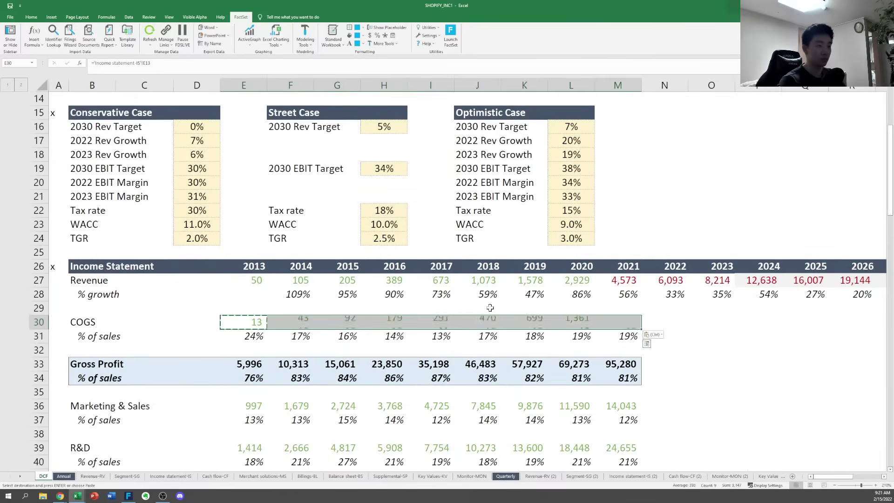
key("Return")
Right-align the 2021 COGS cell M30
key("Right")
key("Right")
key("Right")
key("Right")
key("Right")
key("Right")
key("Right")
key("Right")
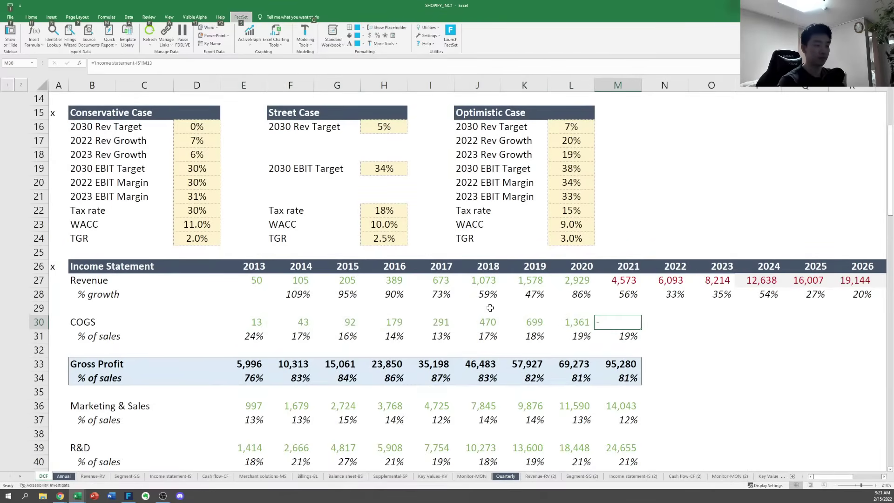
key("alt+h")
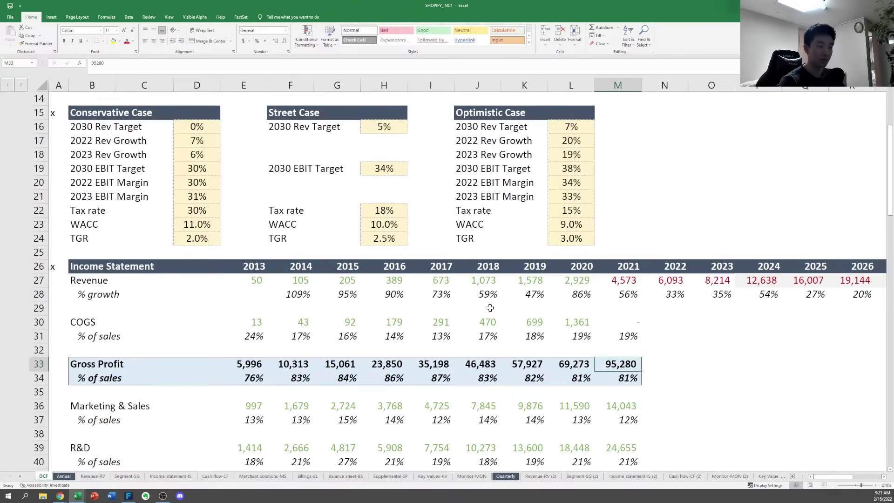
Clear the 2021 Gross Profit amount and percent of sales in M33:M34, along with their blue fill
key("Down")
key("Down")
key("Down")
key("shift+Down")
key("alt+h")
key("b")
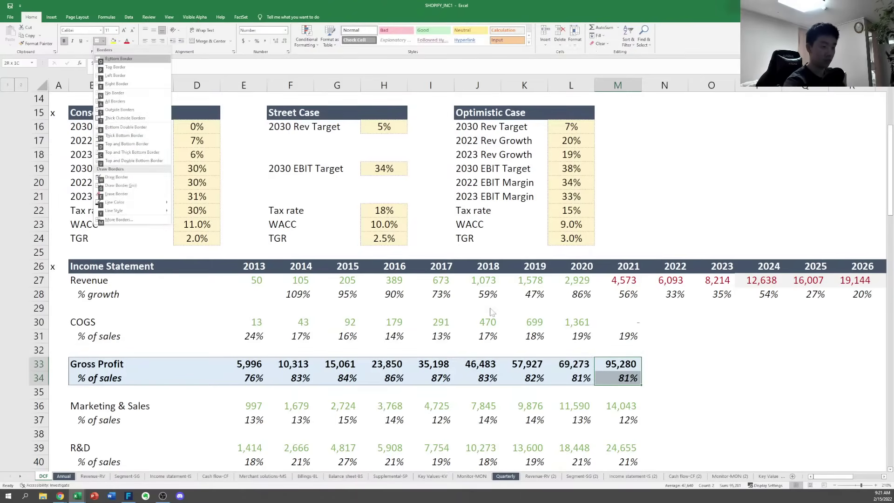
key("s")
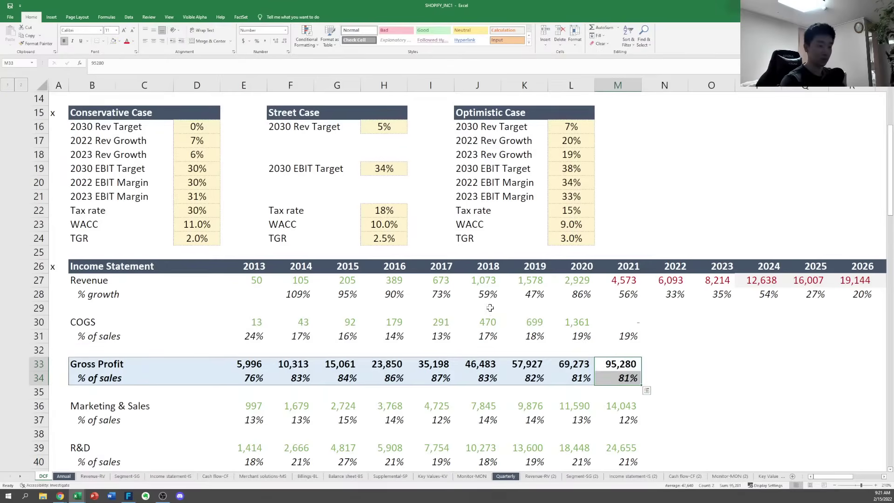
key("shift+Up")
key("shift+Down")
key("Delete")
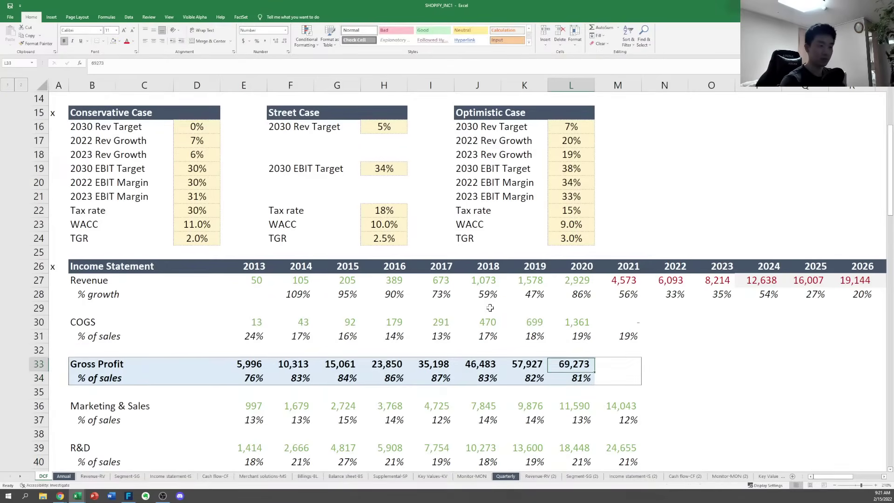
Remove the existing border around the Gross Profit block B33:M34
key("shift+Up")
key("shift+Down")
key("shift+Down")
key("shift+Down")
key("shift+Left")
key("shift+Left")
key("shift+Left")
key("shift+Left")
key("shift+Up")
key("shift+Up")
key("shift+Up")
key("shift+Up")
key("shift+Up")
key("shift+Left")
key("shift+Left")
key("shift+Left")
key("shift+Left")
key("shift+Left")
key("shift+Down")
key("shift+Down")
key("shift+Left")
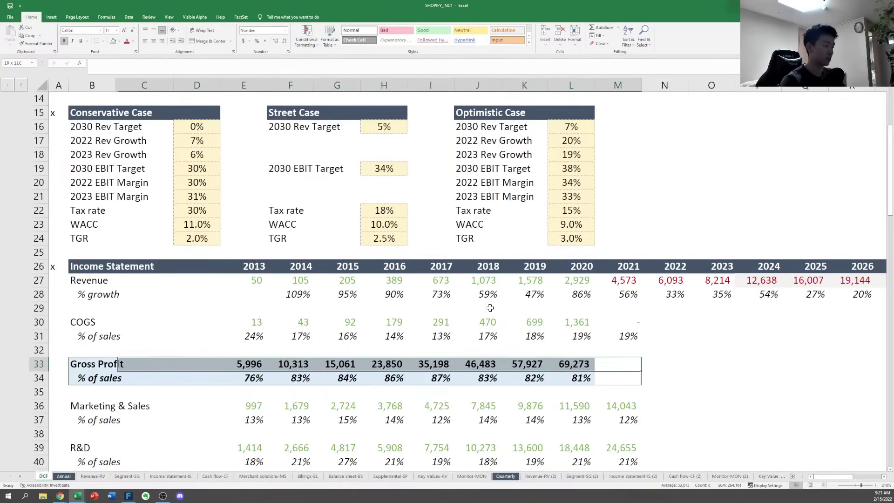
key("shift+Left")
key("shift+Down")
key("alt")
key("Escape")
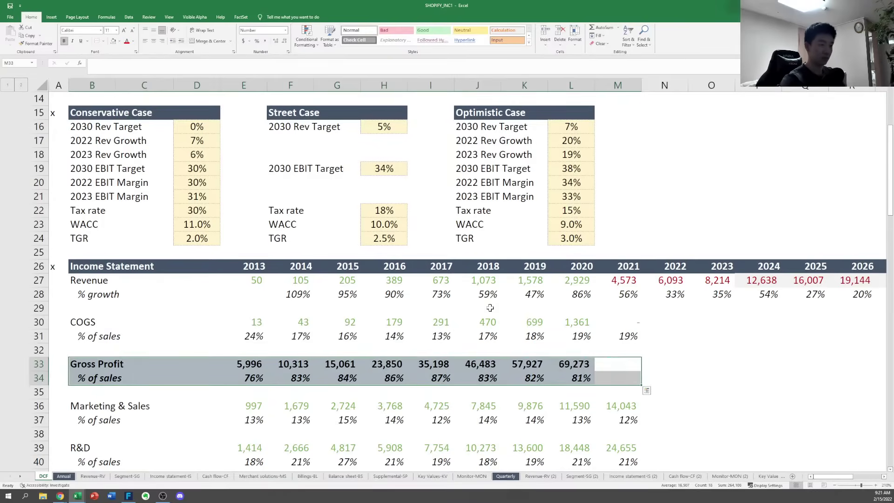
Apply an outside border around the Gross Profit block B33:L34, ending at 2020
key("Left")
key("shift+Left")
key("shift+Left")
key("shift+Left")
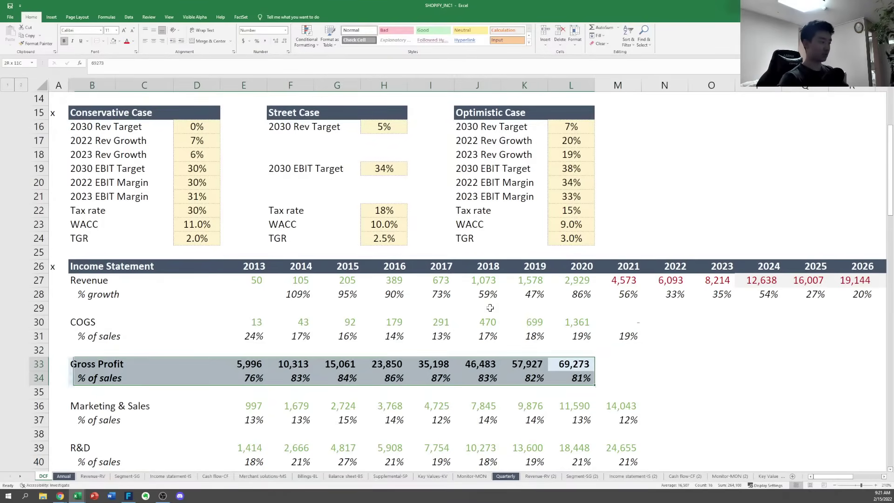
Clear the 2021 COGS amount and percent of sales in M30:M31
key("ctrl+z")
key("ctrl+z")
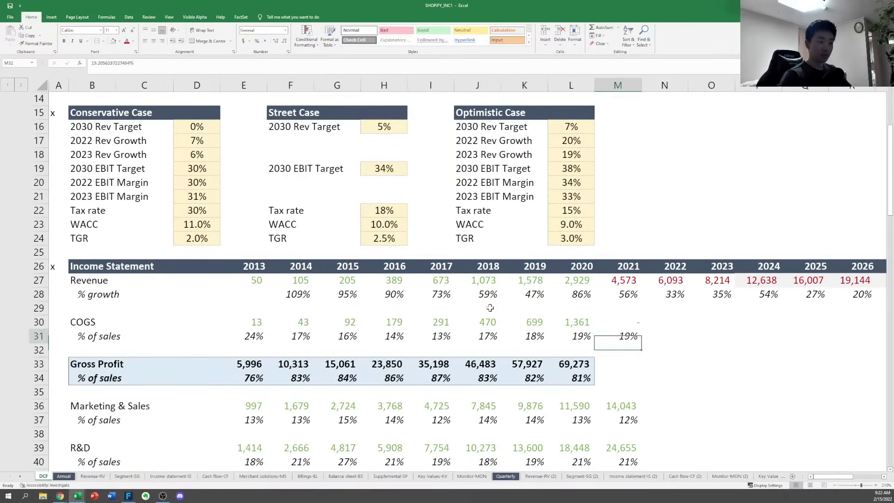
key("Right")
key("Down")
key("Down")
key("Down")
key("Down")
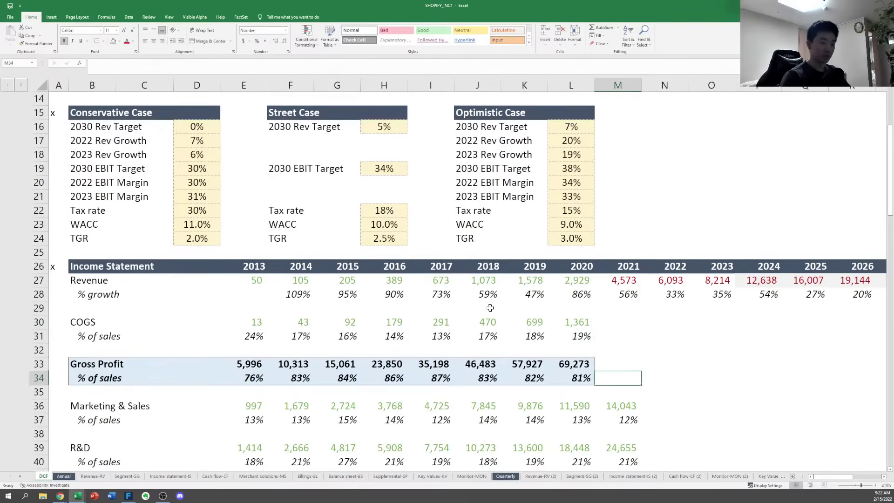
Clear the 2021 Marketing & Sales, R&D and G&A amounts and their percents of sales in M36:M43
key("shift+Down")
key("shift+Down")
key("shift+Down")
key("shift+Down")
key("shift+Down")
key("shift+Down")
scroll(490, 307, "down", 2)
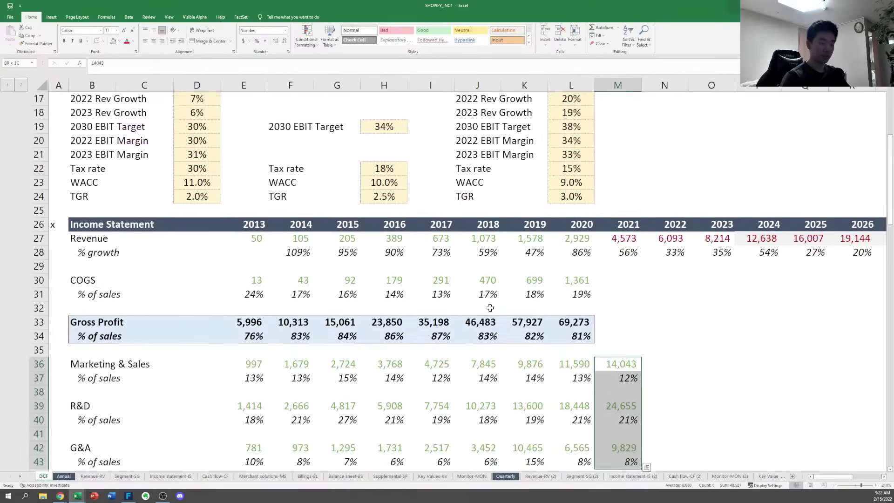
key("shift+Down")
key("shift+Down")
key("Down")
key("Down")
key("Down")
key("Down")
key("Down")
key("Down")
key("Down")
key("Down")
key("Down")
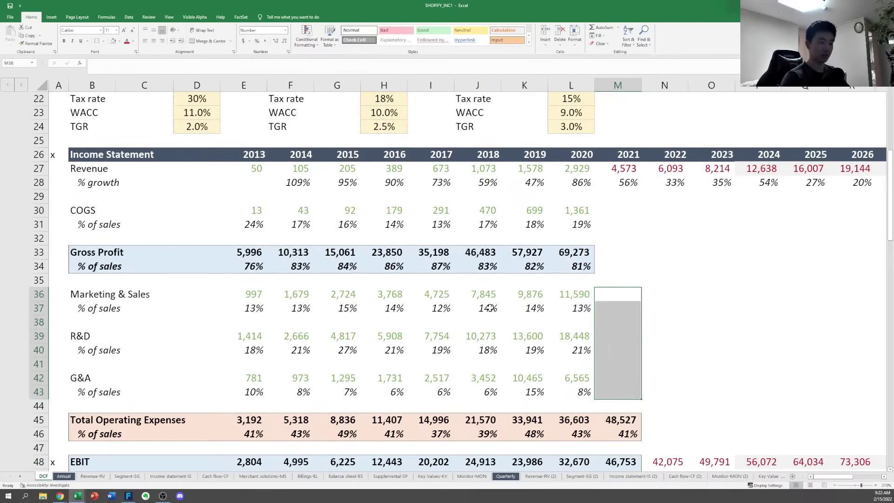
Clear the 2021 Total Operating Expenses cells M45:M46, including their fill and borders
key("shift+Down")
key("alt")
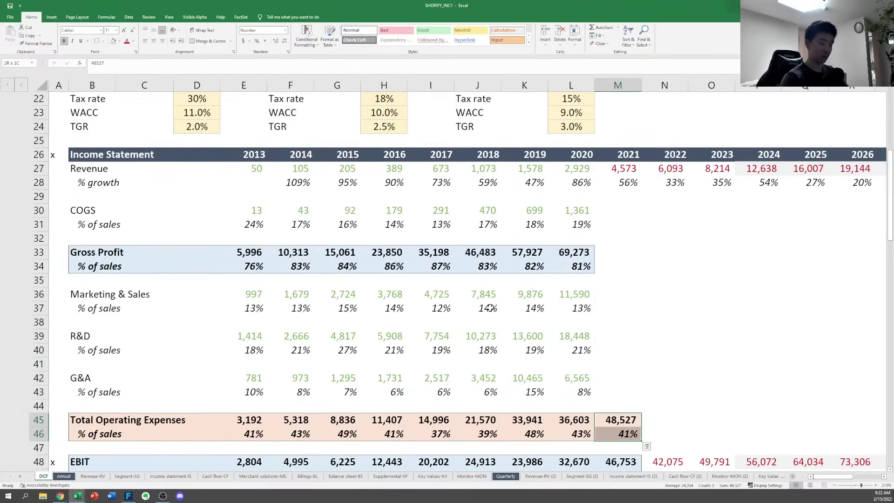
key("Left")
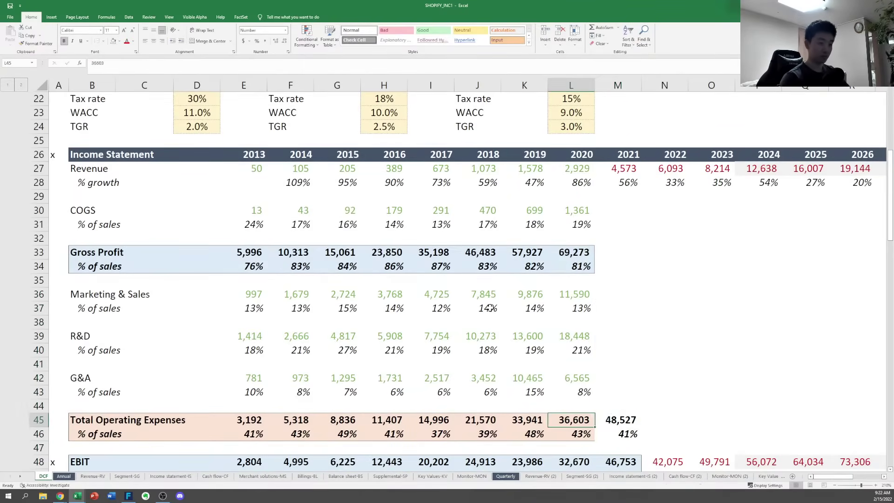
key("Right")
key("shift+Down")
key("Delete")
Apply an outside border around the Total Operating Expenses block B45:L46, ending at 2020
key("Left")
key("shift+Down")
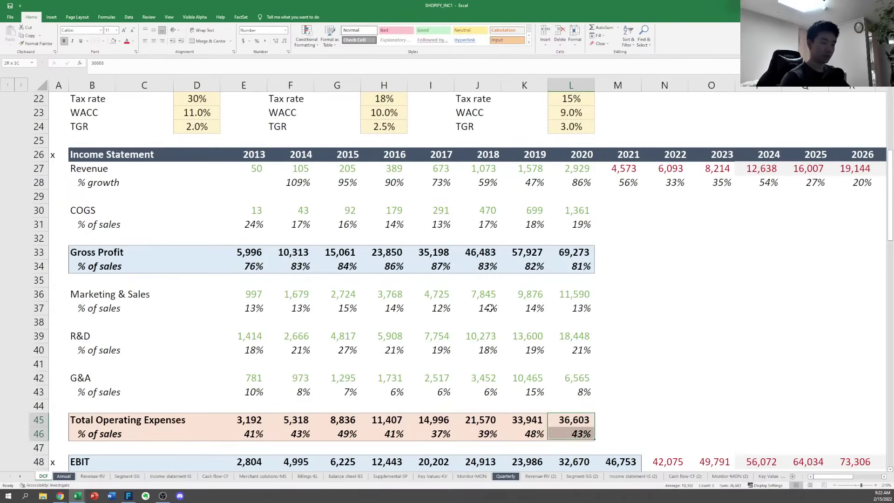
key("ctrl+shift+Left")
key("ctrl+shift+Left")
key("alt")
key("Escape")
Enter =E30/E27 in E31 to calculate 2013 COGS as a percent of sales
key("Up")
key("Up")
key("Up")
key("Up")
key("Up")
key("Up")
key("Up")
key("Up")
key("Up")
key("Up")
key("Up")
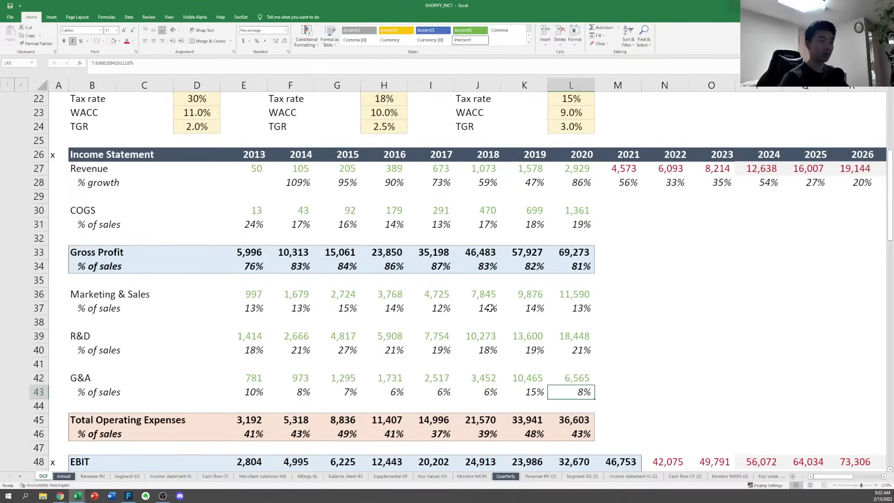
key("Up")
key("Up")
key("Up")
key("Up")
key("Left")
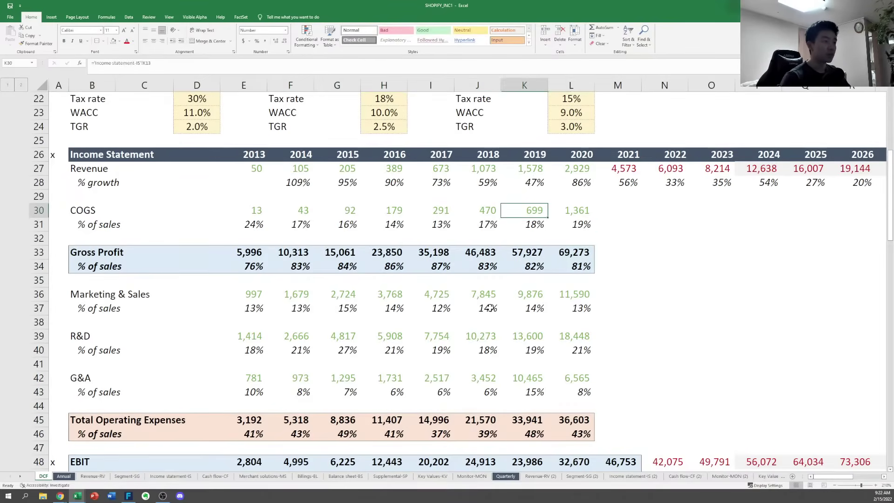
key("Left")
key("ctrl+Left")
key("Down")
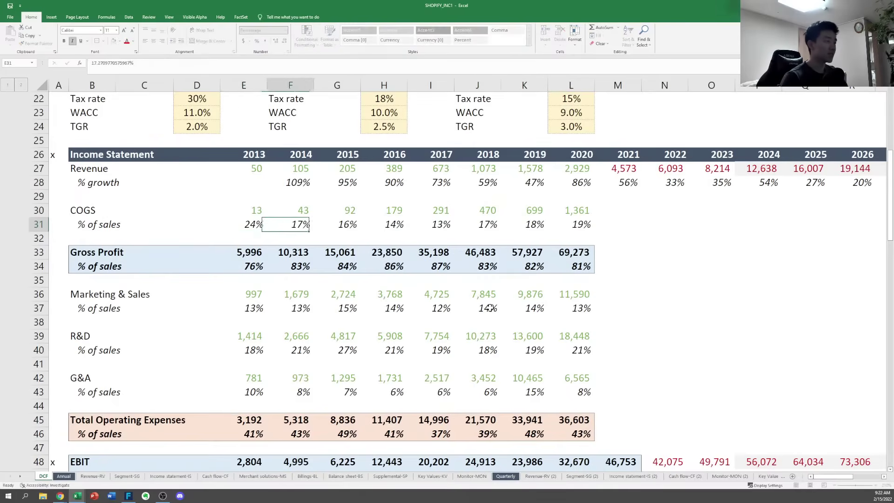
type("=")
key("Up")
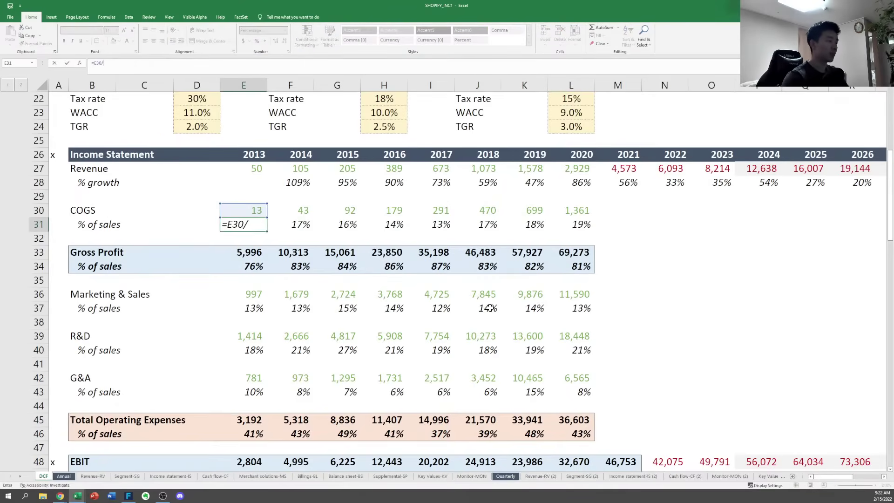
type("/")
key("Up")
key("Up")
key("Up")
key("Up")
key("ctrl+Return")
Copy the COGS percent-of-sales formula from E31 across the row through 2020 in L31
key("ctrl+c")
key("Right")
key("ctrl+shift+Right")
key("ctrl+v")
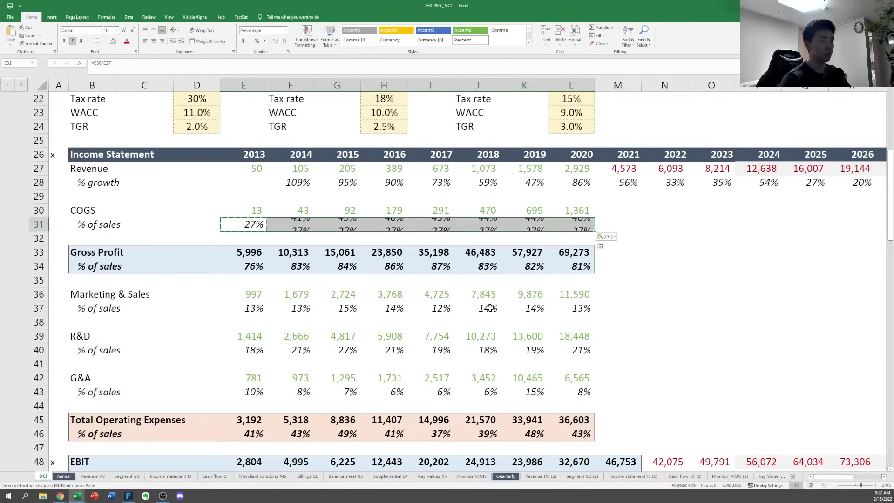
key("Left")
key("Right")
key("Right")
key("Right")
key("Right")
key("Right")
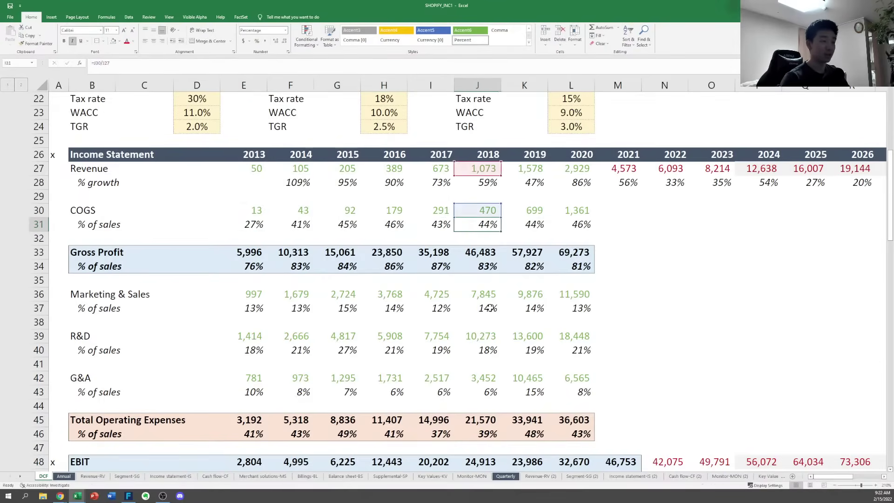
key("Right")
key("Right")
Enter =E27-E30 in E33 to calculate 2013 gross profit as revenue minus COGS
key("Down")
key("Down")
key("Left")
key("Left")
key("Left")
key("Left")
key("Left")
key("Left")
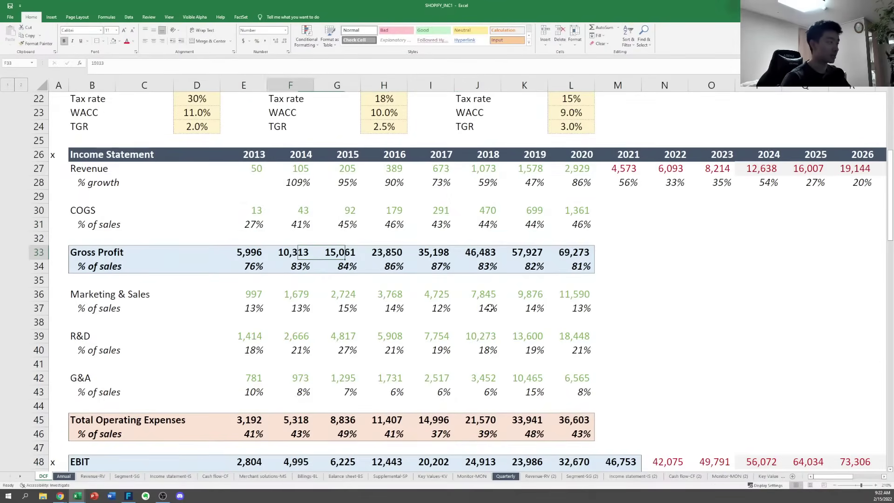
key("Left")
type("=")
key("Up")
key("Up")
key("Up")
key("Up")
key("Up")
key("Up")
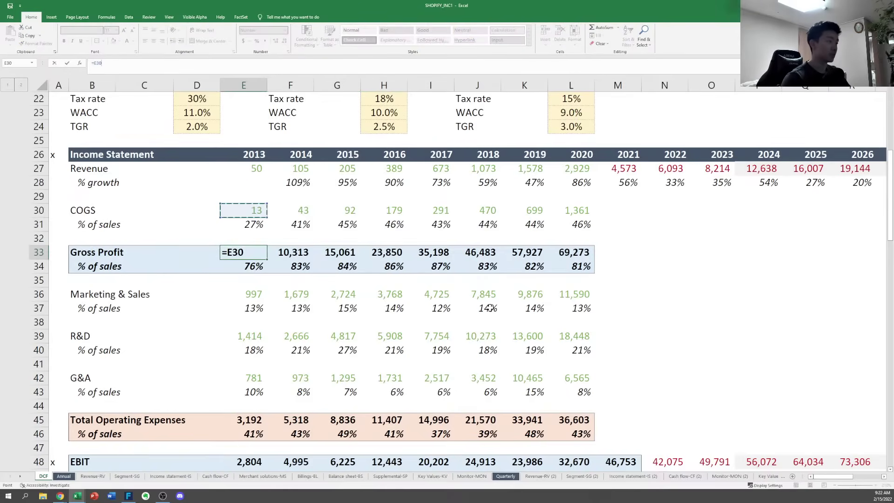
type("-")
key("Up")
key("Up")
key("Up")
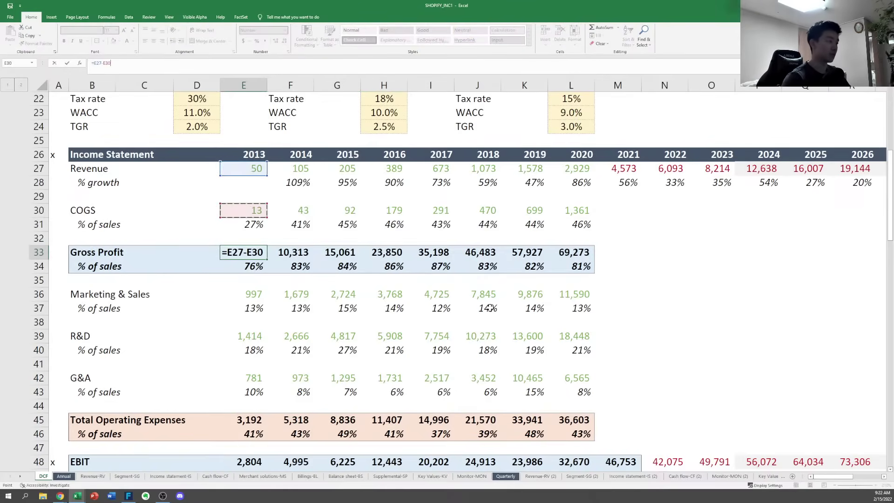
key("ctrl+Return")
Try to copy the 2013 gross profit cell E33 across the row through 2020 with a formats-only paste
key("ctrl+c")
key("shift+Right")
key("shift+Right")
key("shift+Right")
key("shift+Right")
key("shift+Right")
key("shift+Right")
key("shift+Right")
key("ctrl+alt+v")
key("t")
key("Return")
key("Right")
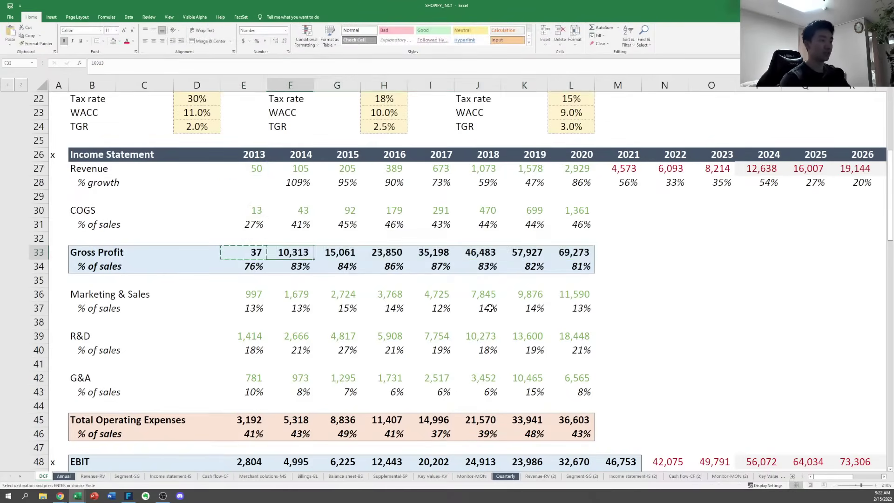
Copy the gross profit formula from E33 across the row through 2020 in L33, pasting formulas only
key("Left")
key("F2")
key("Escape")
key("Left")
key("Right")
key("shift+Right")
key("shift+Right")
key("shift+Right")
key("shift+Right")
key("shift+Right")
key("shift+Right")
key("shift+Right")
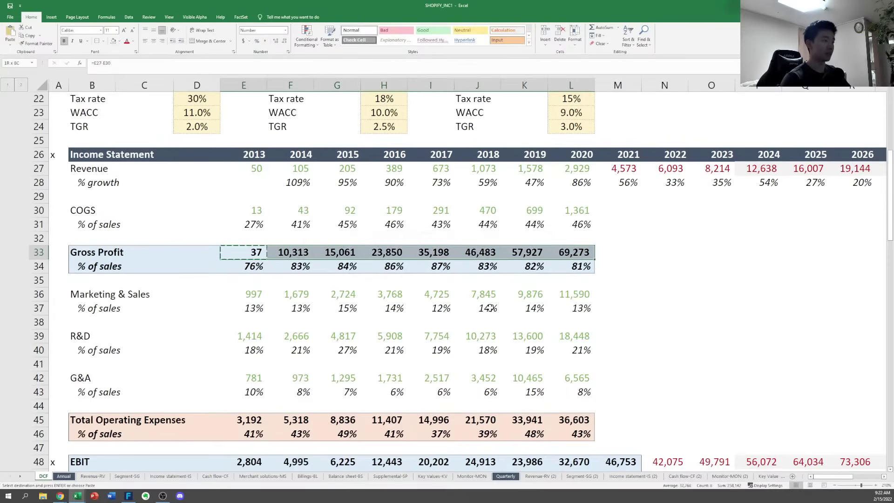
key("ctrl+alt+v")
key("f")
key("Return")
key("Right")
key("F2")
key("Escape")
Enter =E33/E27 in E34 to calculate 2013 gross profit as a percent of sales
key("Right")
key("Right")
key("Right")
key("Down")
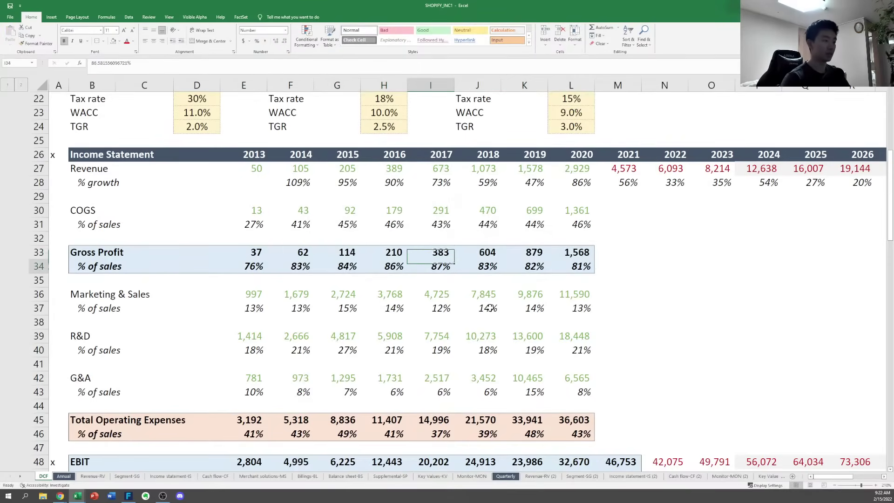
key("Left")
key("Left")
key("Left")
key("Left")
type("=")
key("Up")
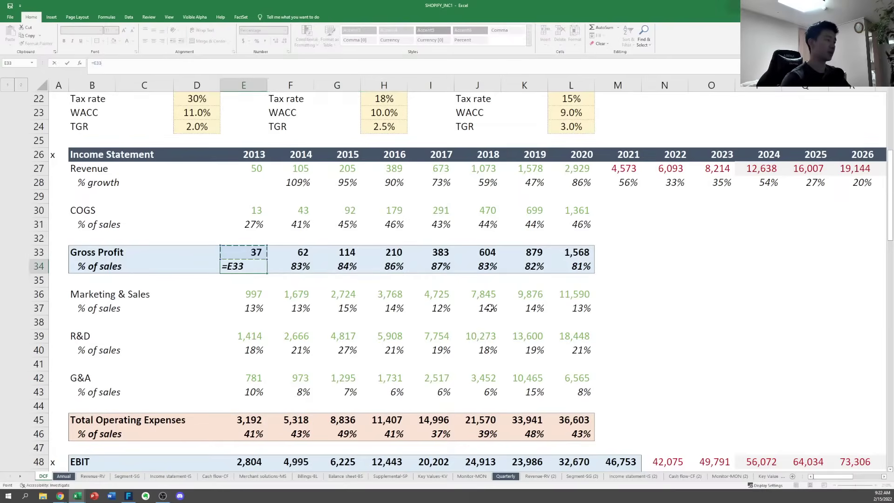
type("/")
key("Up")
key("Up")
key("Up")
key("Up")
key("Up")
key("Up")
key("Up")
key("Return")
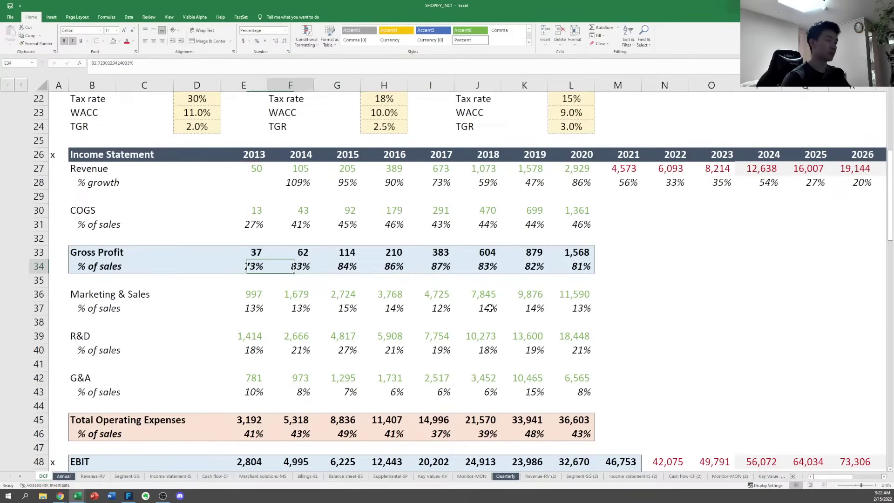
Copy the gross profit percent-of-sales formula from E34 across the row through 2020 in L34
key("Up")
key("ctrl+c")
key("shift+Right")
key("shift+Right")
key("shift+Right")
key("shift+Right")
key("shift+Right")
key("shift+Right")
key("shift+Right")
key("ctrl+v")
Check the cell references of the gross profit percent-of-sales formulas in E34, G34 and L34
key("F2")
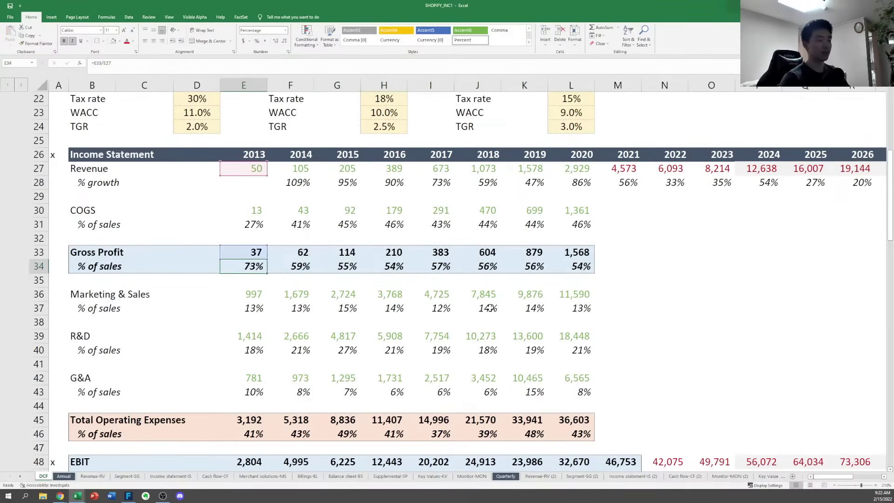
key("Escape")
key("Right")
key("Right")
key("F2")
key("Escape")
key("Right")
key("Right")
key("Right")
key("Right")
key("Right")
key("F2")
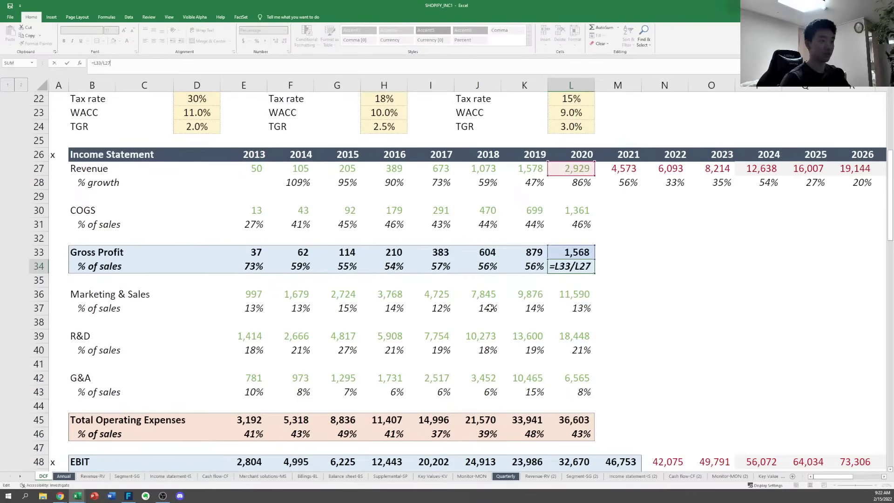
key("Escape")
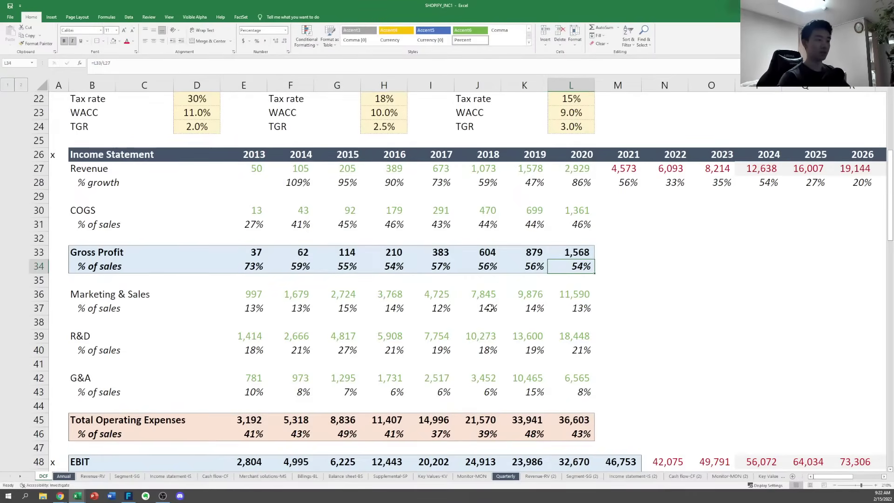
Look through the Income statement-IS sheet for the sales and marketing figures needed for the Marketing & Sales row
key("Down")
key("Down")
key("Left")
key("Left")
key("Left")
key("Left")
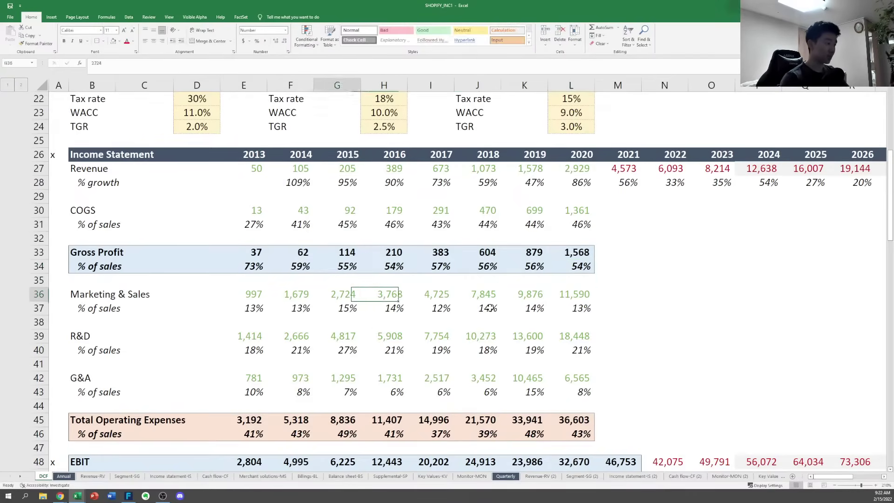
key("Left")
key("Left")
key("Left")
key("ctrl+Page_Down")
key("ctrl+Page_Down")
key("ctrl+Page_Down")
key("ctrl+Page_Down")
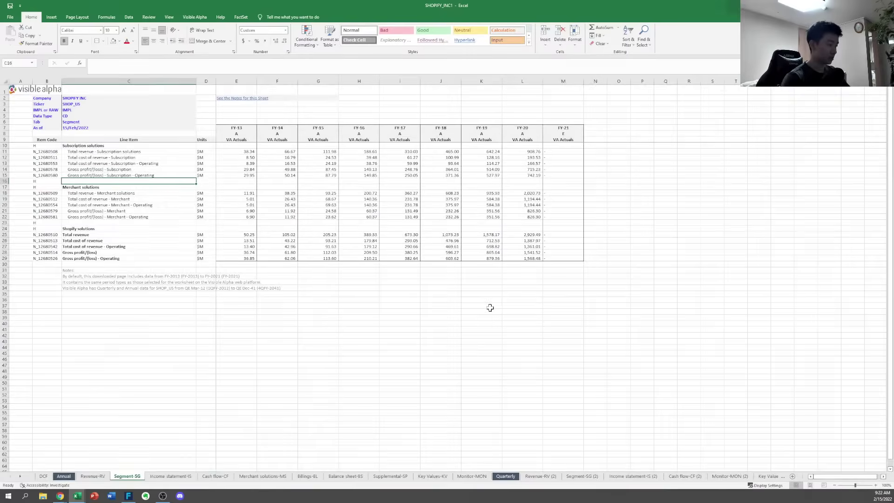
key("Left")
key("Down")
key("Down")
key("Down")
key("Down")
key("Down")
key("Down")
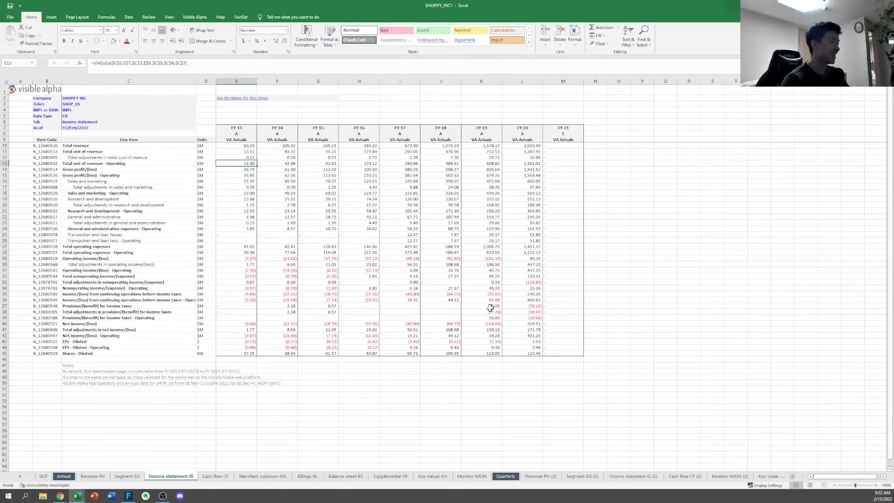
key("Down")
key("Left")
key("Right")
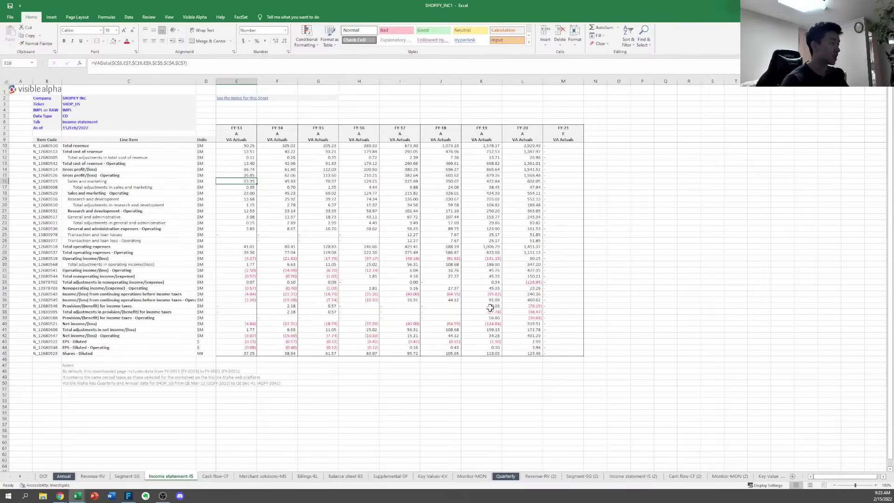
Examine the sales and marketing, R&D, G&A and transaction and loan loss rows on the Income statement-IS sheet
key("shift+space")
key("shift+Down")
key("shift+Down")
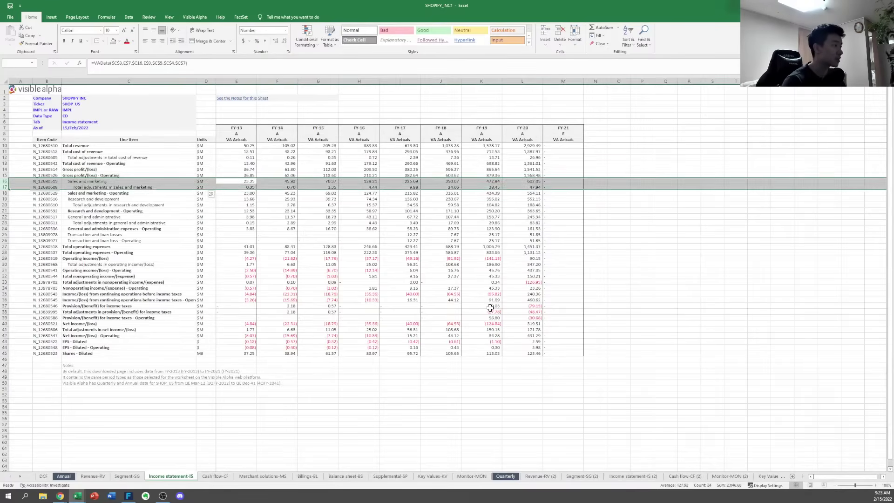
key("Down")
key("Down")
key("shift+space")
key("shift+Down")
key("Down")
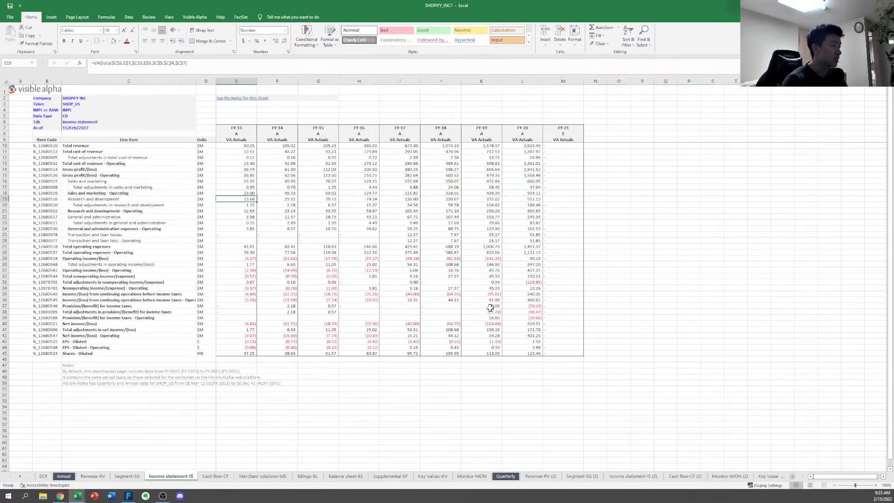
key("shift+space")
key("Down")
key("Down")
key("Down")
key("shift+space")
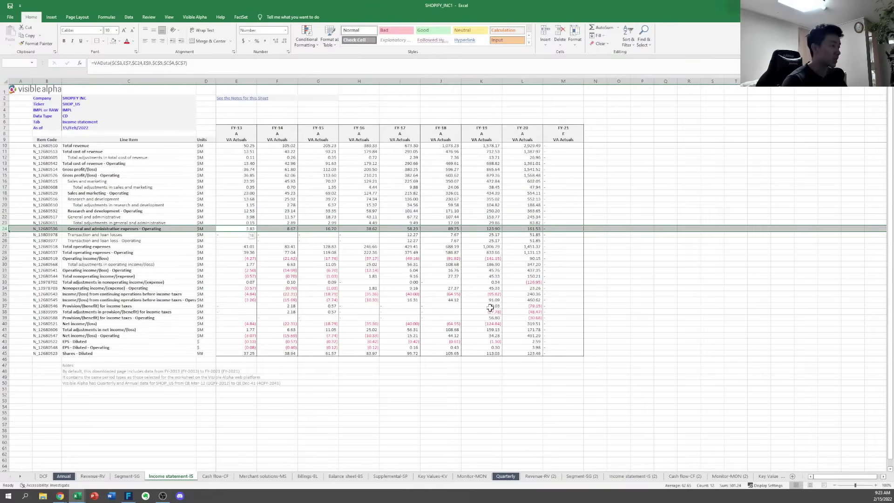
key("Down")
key("Down")
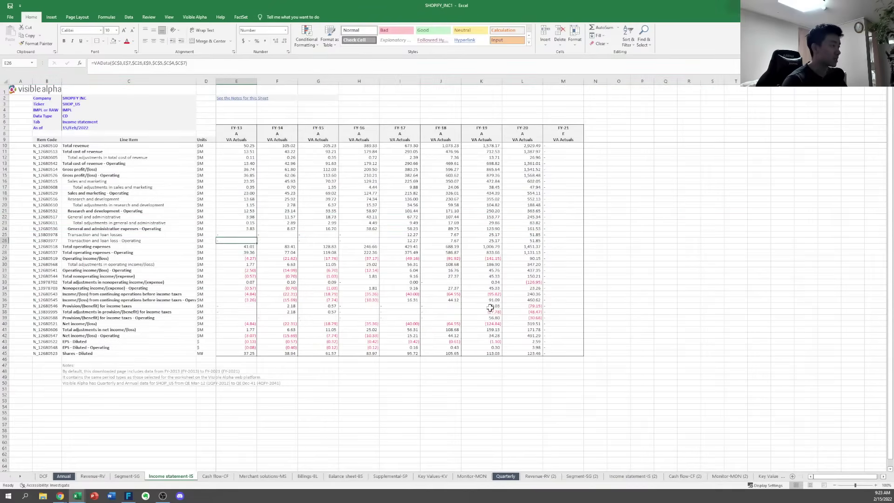
Move the Income statement-IS sheet before the Annual sheet, directly after the DCF sheet
key("ctrl+Page_Up")
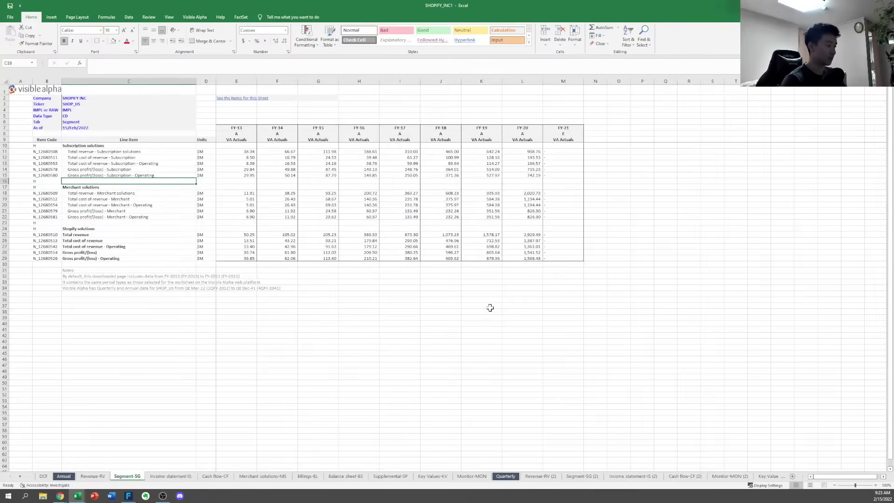
key("ctrl+Page_Down")
key("alt+h")
key("o")
key("m")
key("alt+t")
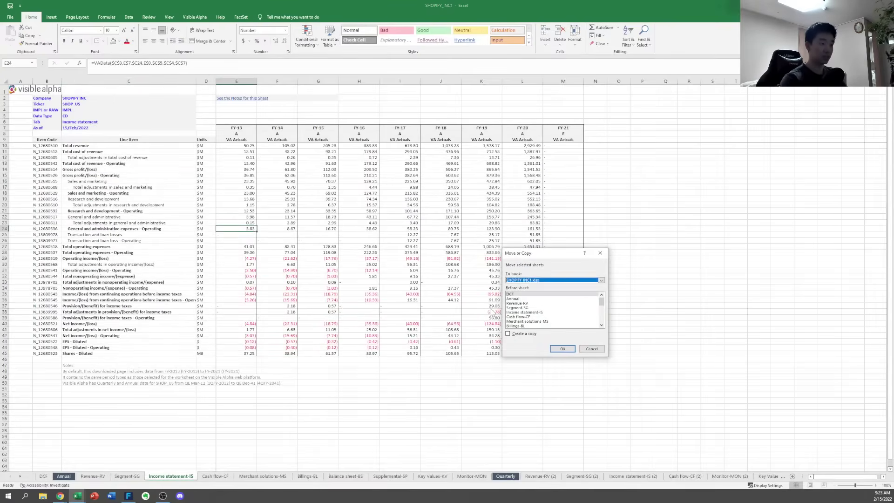
key("alt+Down")
key("Up")
key("Down")
key("Return")
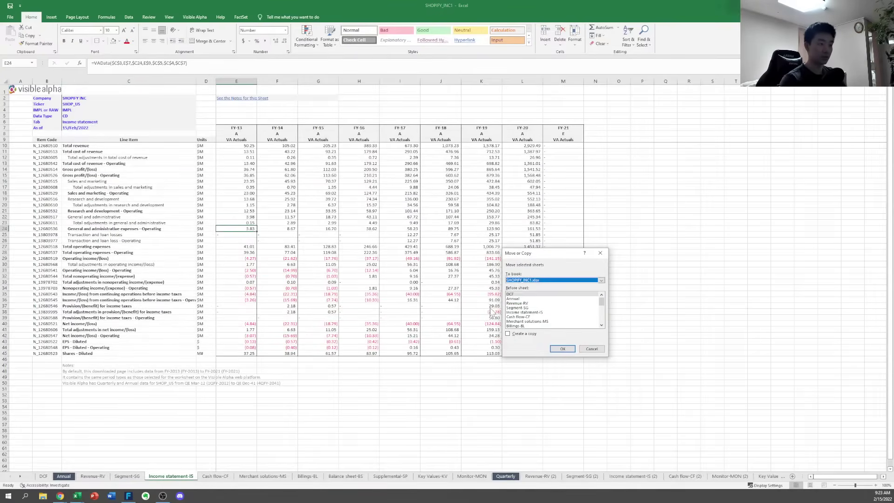
key("alt+b")
key("Down")
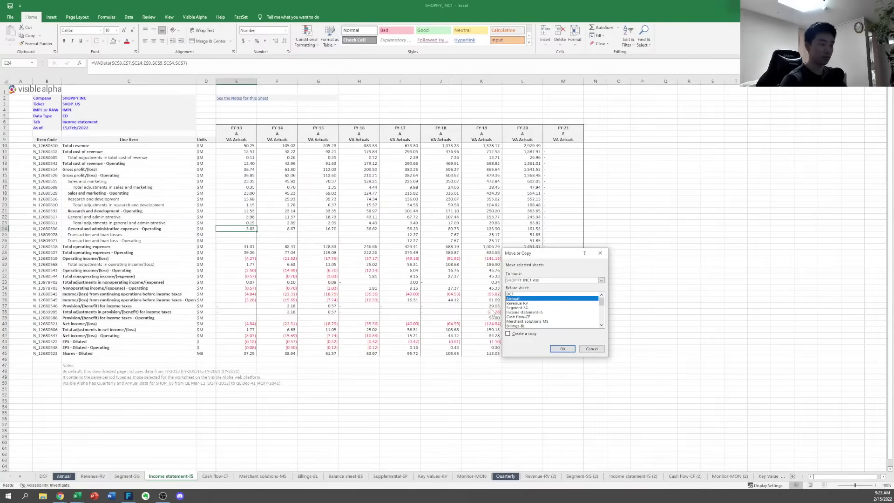
key("Return")
Link Marketing & Sales in E36 of the DCF sheet to 'Income statement-IS'!E18 and copy the link through 2020 in L36
key("ctrl+Page_Up")
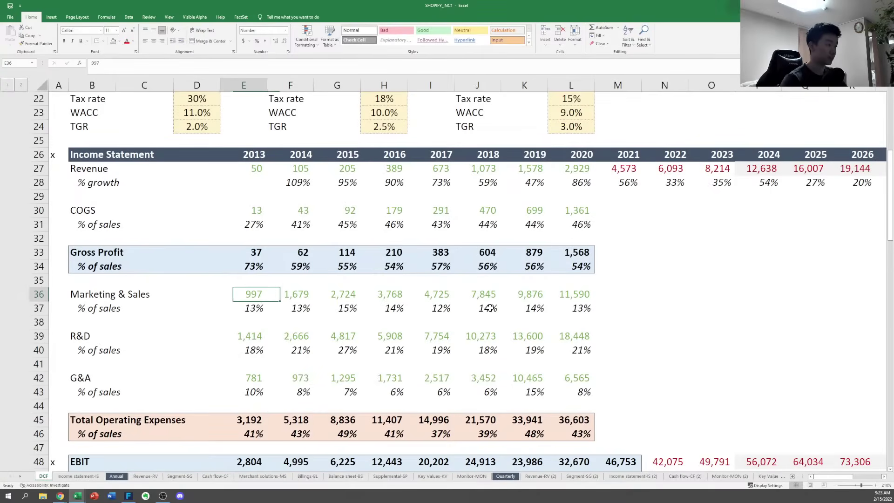
type("=")
key("ctrl+Page_Down")
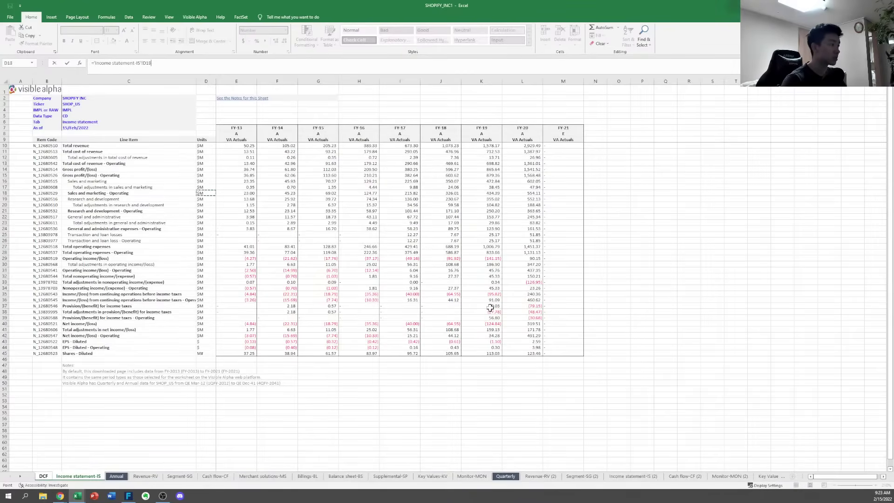
key("Return")
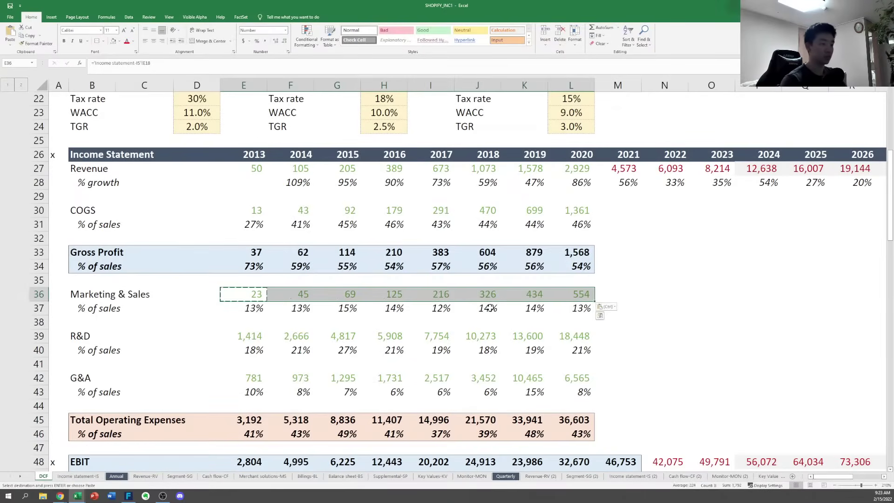
Enter =E36/E$27 in E37 to calculate 2013 Marketing & Sales as a percent of sales, with the revenue row locked
type("=")
key("Up")
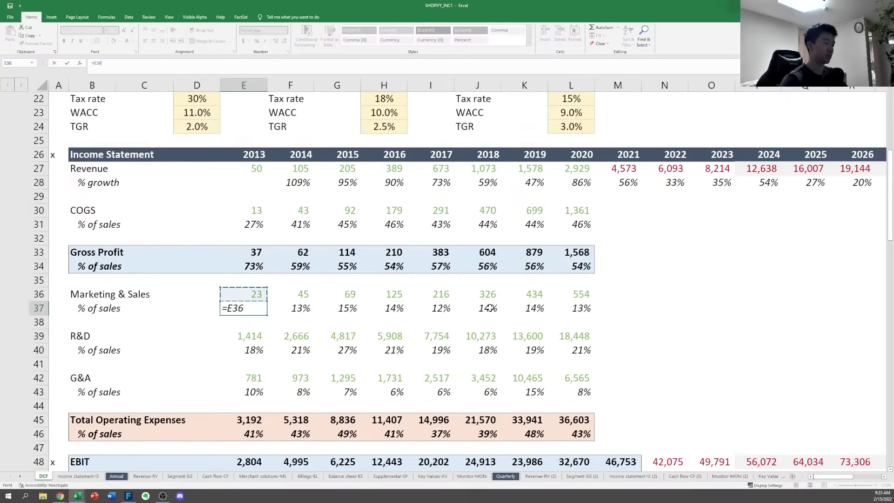
type("/")
key("Up")
key("Up")
key("Up")
key("Up")
key("Up")
key("Up")
key("Up")
key("Up")
key("Up")
key("Up")
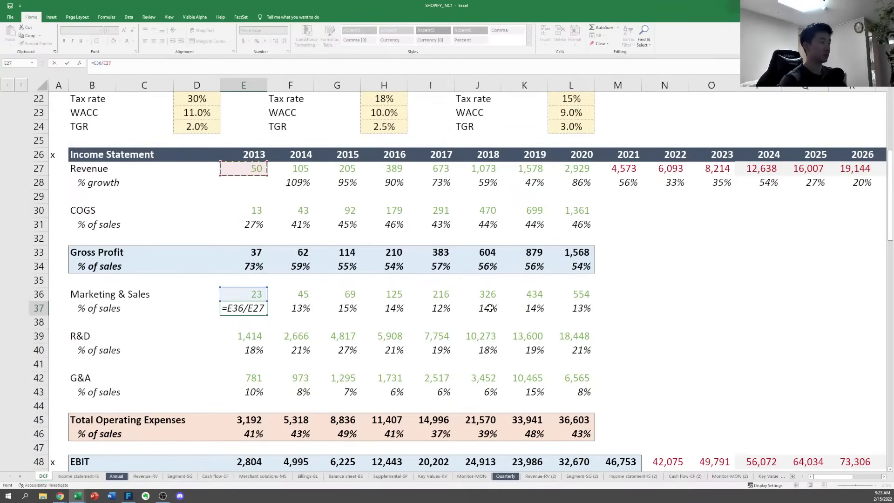
key("ctrl+Return")
Copy the Marketing & Sales percent-of-sales formula from E37 across the row through 2020 in L37
key("ctrl+shift+Right")
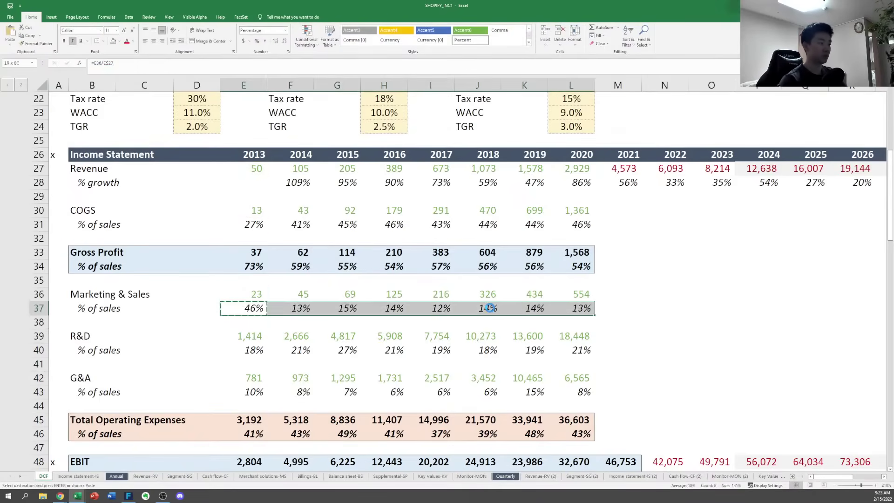
key("ctrl+r")
key("Right")
key("Right")
key("Right")
key("Right")
key("Left")
key("Left")
key("Left")
key("Left")
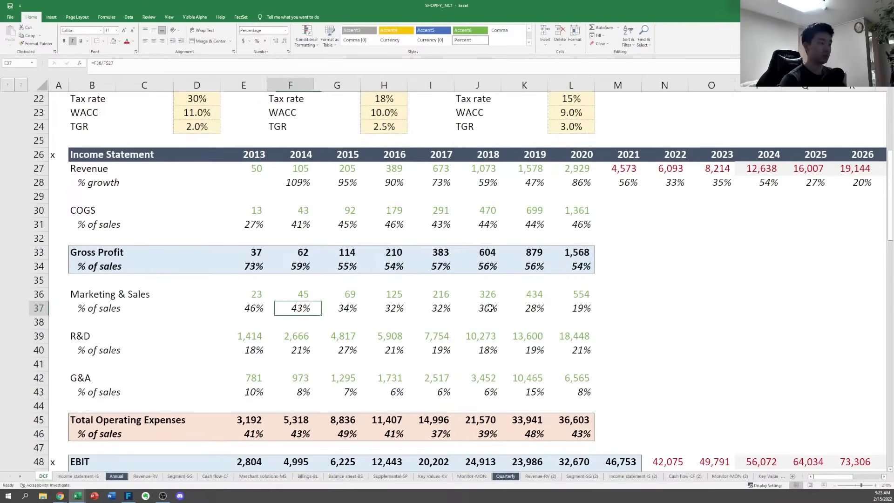
Copy the percent-of-sales formulas from E37:L37 into the R&D percent-of-sales row E40:L40
key("ctrl+shift+Right")
key("ctrl+c")
key("Down")
key("Down")
key("Down")
key("ctrl+shift+Right")
key("ctrl+v")
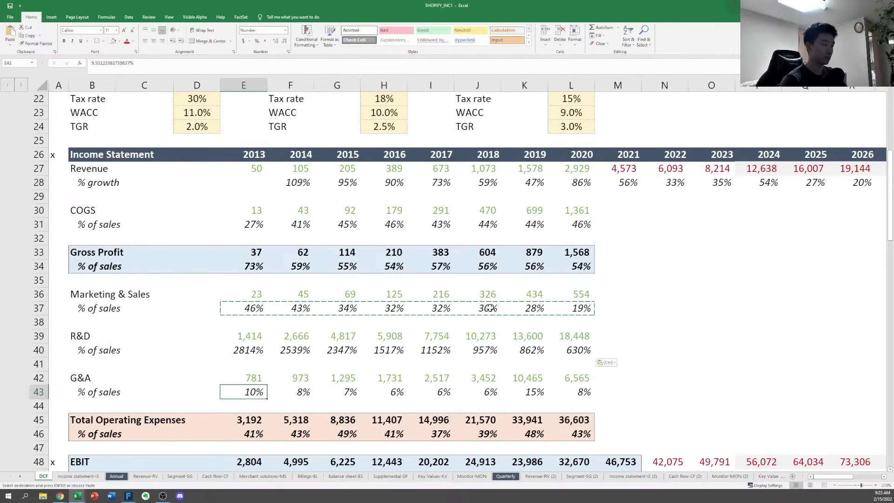
Copy the percent-of-sales formulas from E37:L37 into the G&A percent-of-sales row E43:L43
key("Down")
key("Down")
key("Down")
key("Down")
key("Up")
key("ctrl+shift+Right")
key("ctrl+v")
Clear the old hardcoded G&A values in E42:L42 and R&D values in E39:L39
key("Up")
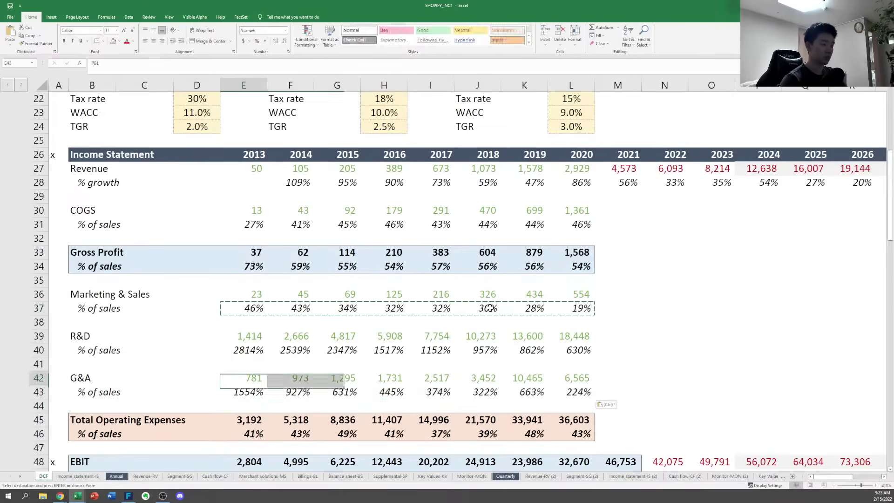
key("ctrl+shift+Right")
key("Delete")
key("Up")
key("Up")
key("Up")
key("ctrl+shift+Right")
key("Delete")
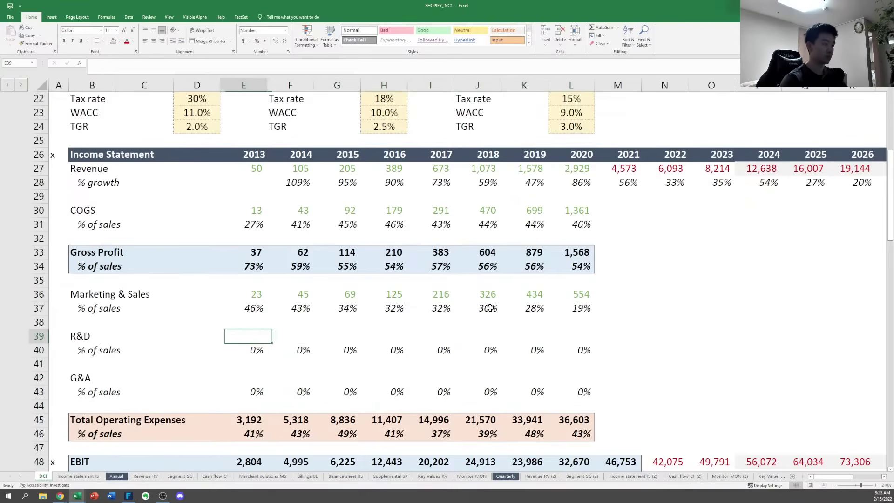
Link R&D in E39 to 'Income statement-IS'!E21 and copy the link across through 2020 in L39
type("=")
key("ctrl+Page_Down")
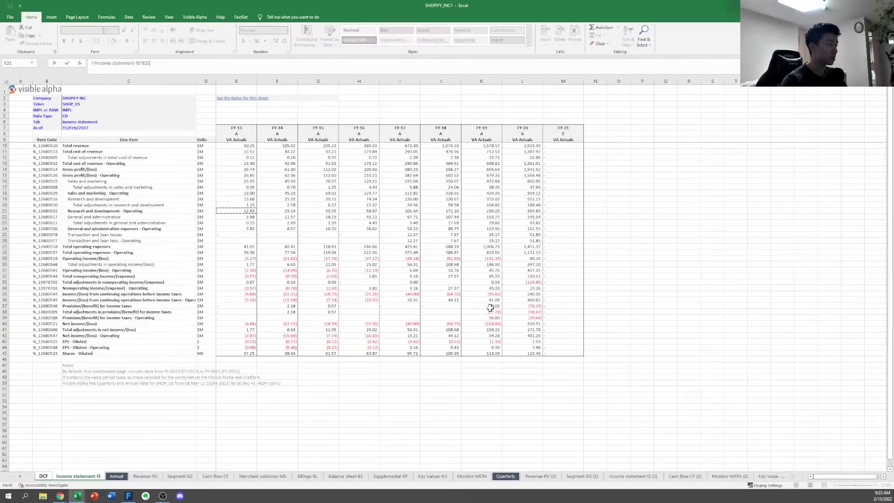
key("Return")
key("Up")
key("ctrl+c")
key("shift+Right")
key("shift+Right")
key("shift+Right")
key("shift+Right")
key("shift+Right")
key("shift+Right")
key("shift+Right")
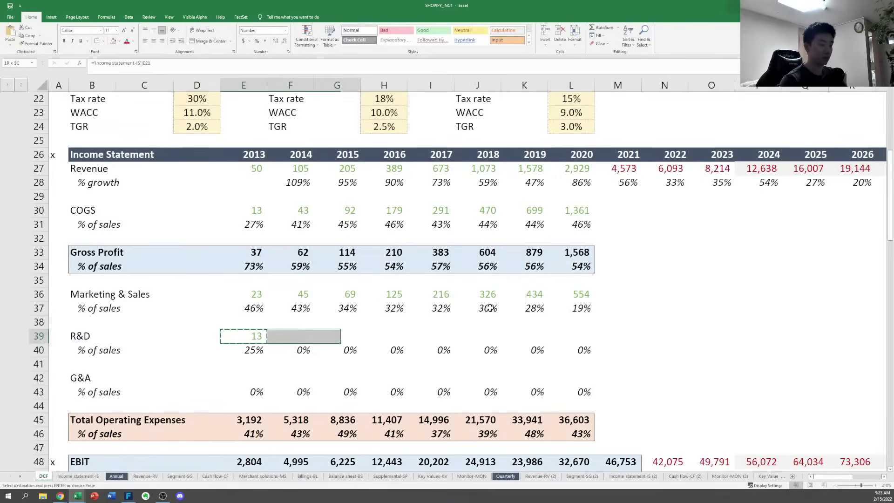
key("Return")
Link G&A in E42 to 'Income statement-IS'!E24 and copy the link across through 2020 in L42
key("Down")
key("Down")
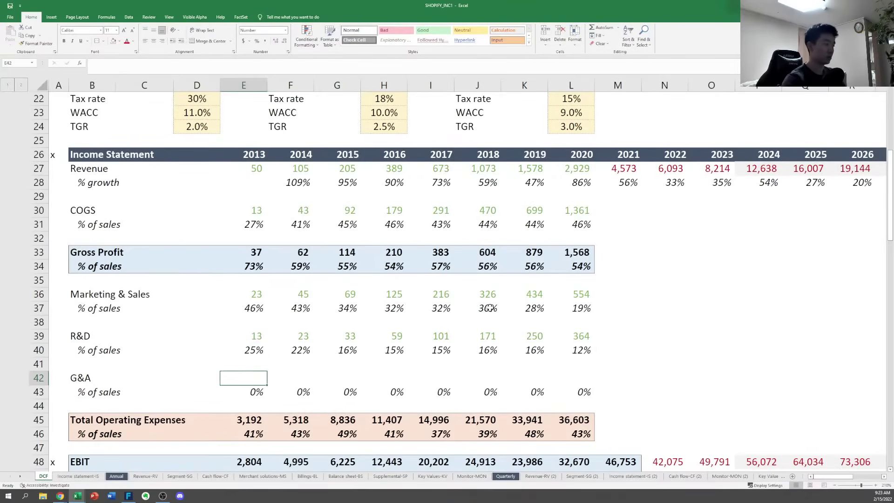
type("=")
key("ctrl+Page_Down")
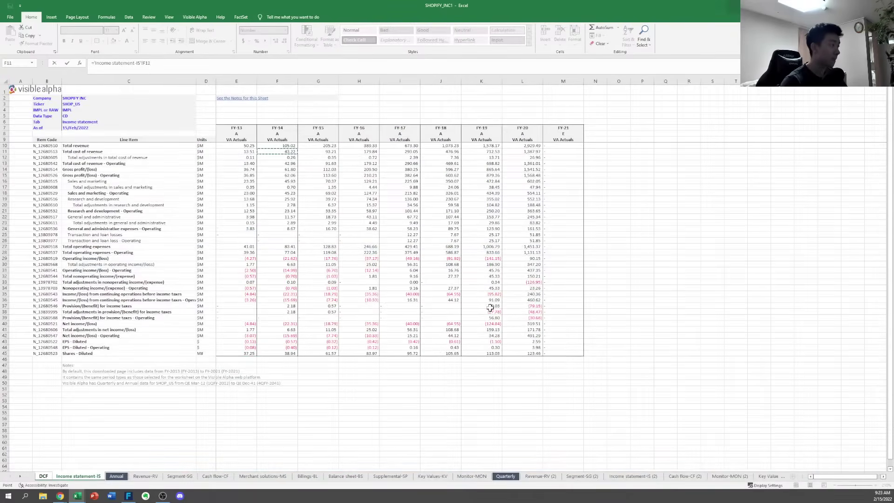
key("Up")
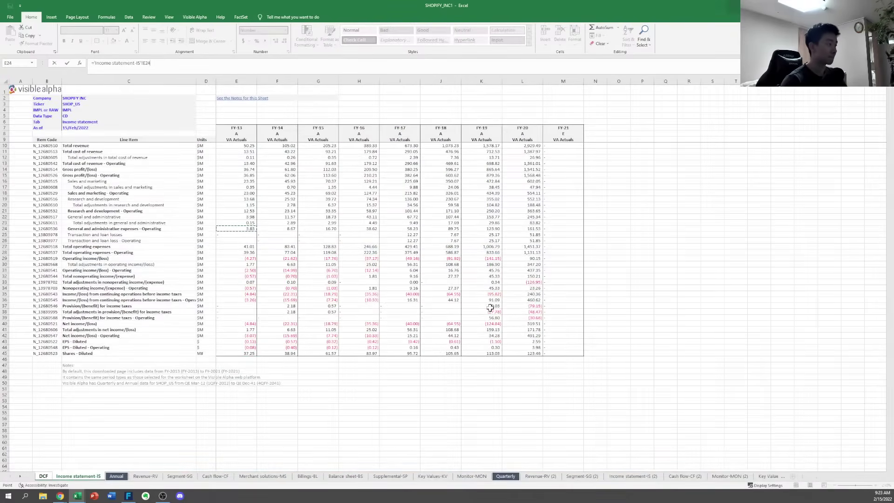
key("Return")
key("Up")
key("ctrl+c")
key("shift+Right")
key("shift+Right")
key("shift+Right")
key("shift+Right")
key("shift+Right")
key("shift+Right")
key("shift+Right")
key("ctrl+v")
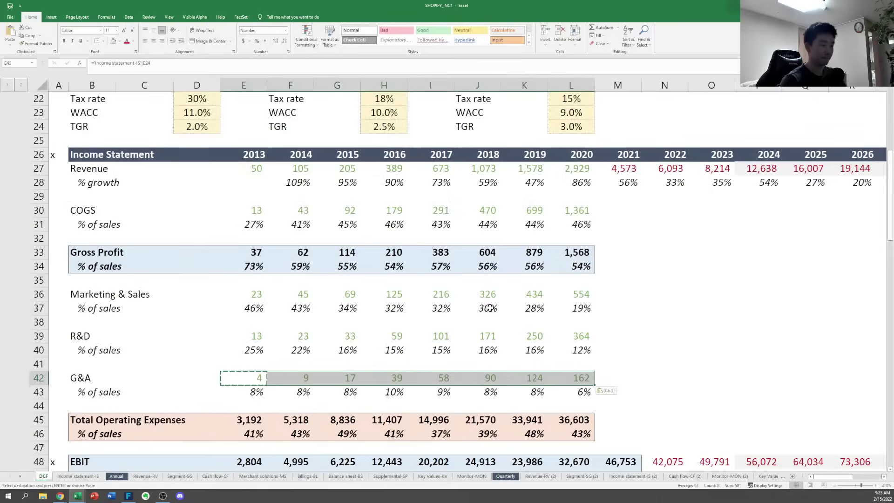
key("Escape")
Enter =E36+E39+E42 in E45 as 2013 Total Operating Expenses and fill the formula across through 2020 in L45
key("Down")
key("Down")
key("Down")
type("=")
key("Up")
key("Up")
key("Up")
key("Up")
key("Up")
key("Up")
key("Up")
key("Up")
key("Up")
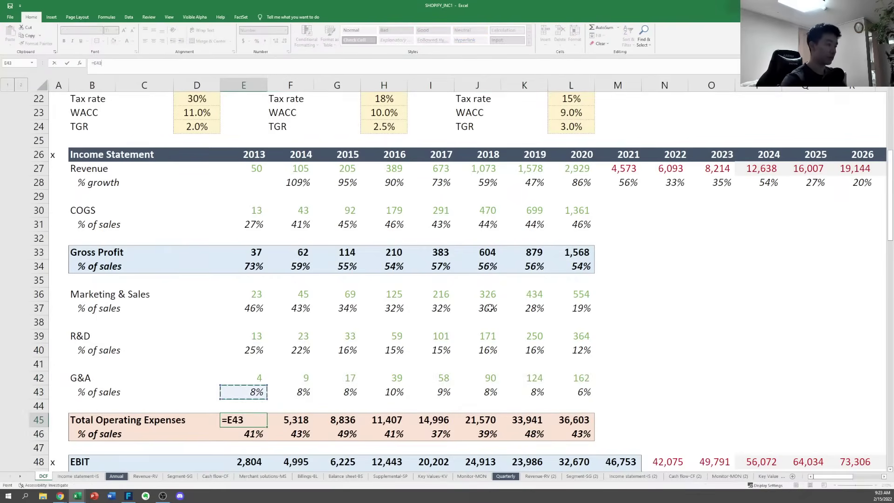
type("+")
key("Up")
key("Up")
key("Up")
key("Up")
key("Up")
key("Up")
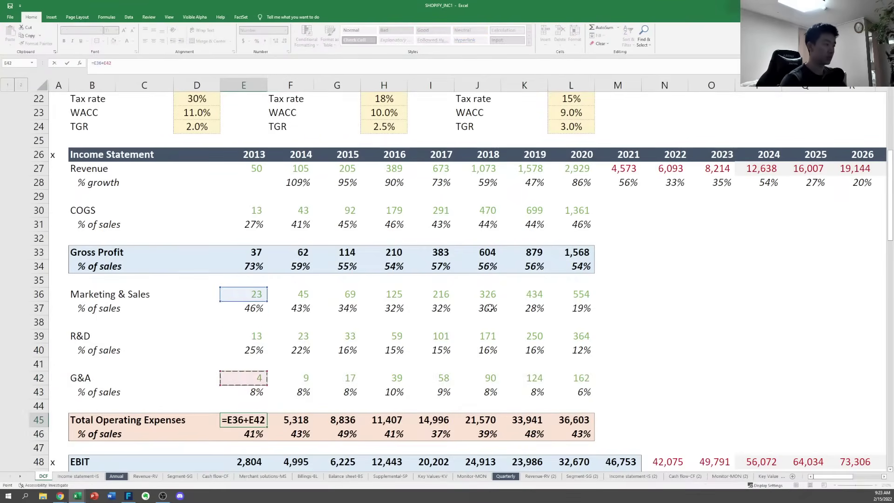
type("+")
key("Up")
key("Up")
key("Up")
key("ctrl+Return")
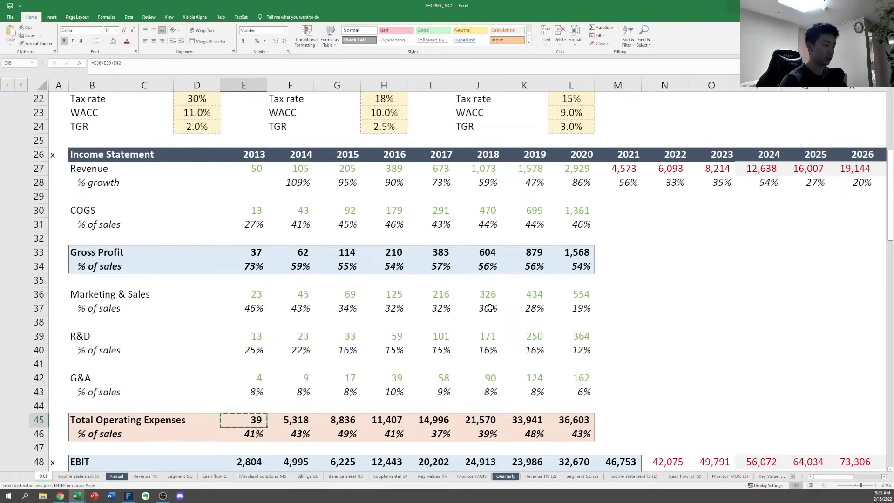
key("ctrl+shift+Right")
key("ctrl+r")
key("Down")
type("=")
key("Up")
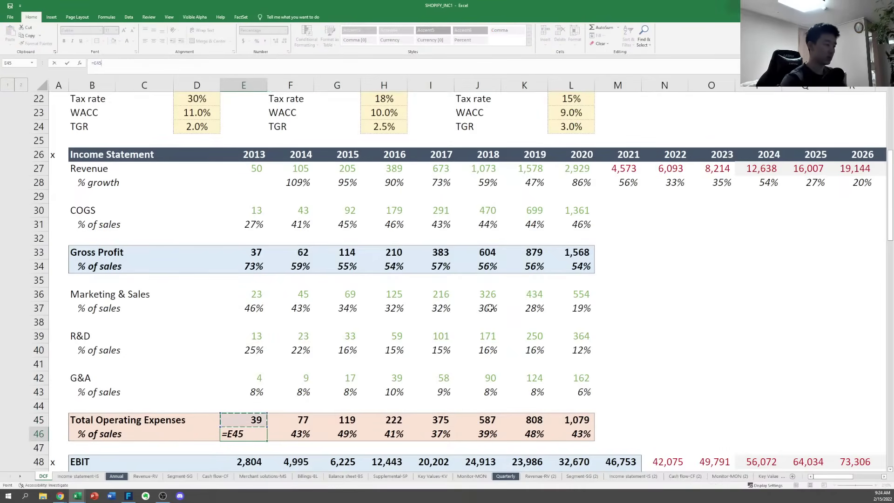
key("Escape")
Paste only the formulas from G&A percent-of-sales E43:L43 into Total Operating Expenses percent-of-sales E46:L46 and check the first cells' references
key("Up")
key("Up")
key("Up")
key("ctrl+shift+Right")
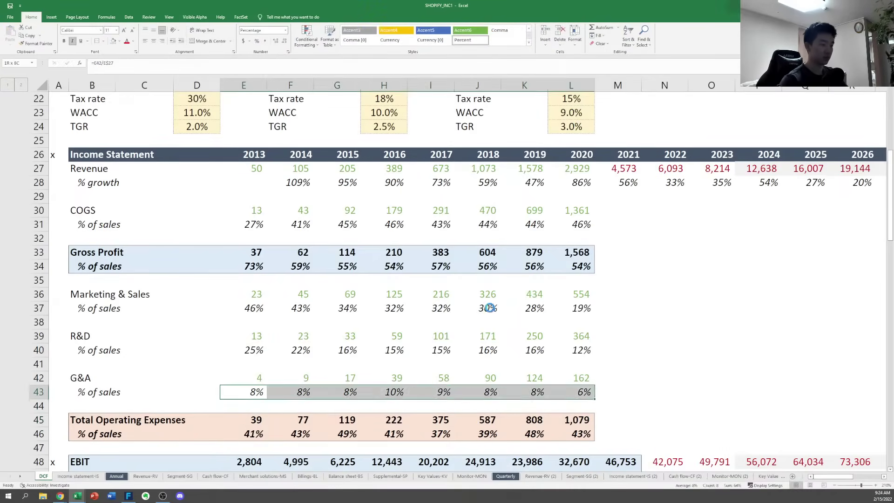
key("ctrl+c")
key("Down")
key("Down")
key("Down")
key("ctrl+shift+Right")
key("alt+e")
key("s")
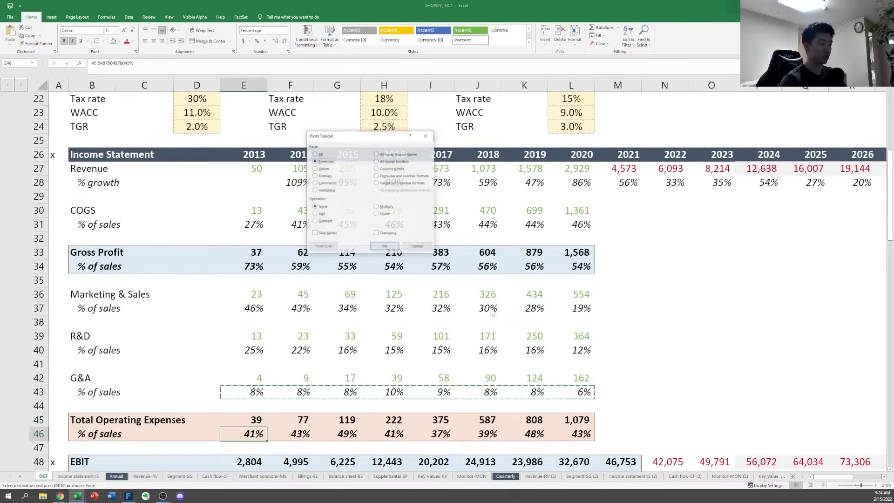
key("f")
key("Return")
key("F2")
key("Tab")
key("F2")
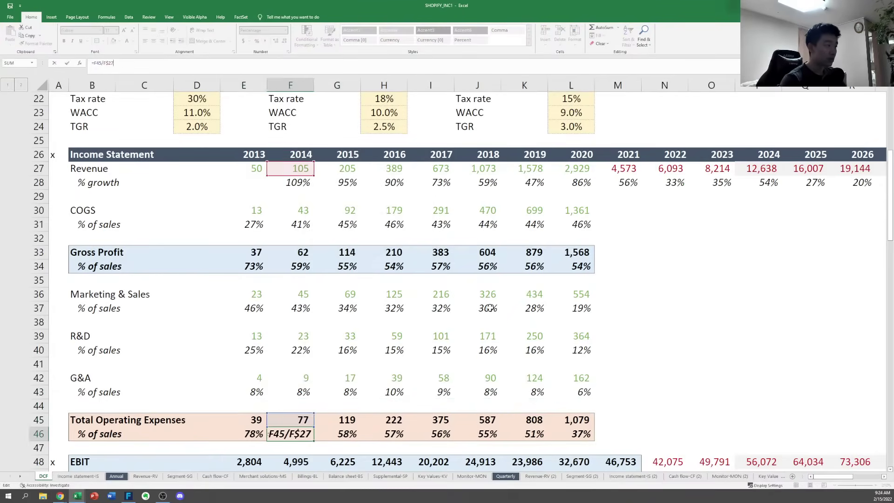
key("Tab")
key("F2")
key("Tab")
Enter =E33-E45 in E48 to calculate 2013 EBIT as gross profit less total operating expenses
key("Right")
key("Down")
key("Down")
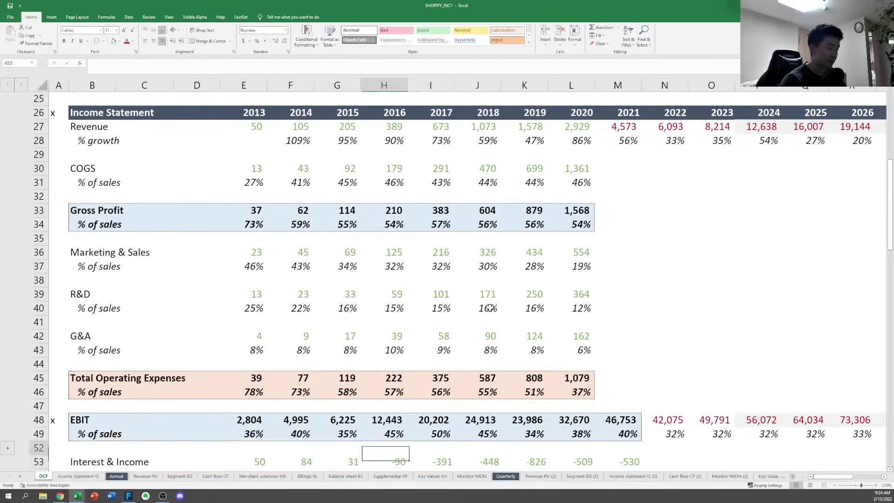
key("Left")
key("Left")
key("Left")
key("Left")
type("=")
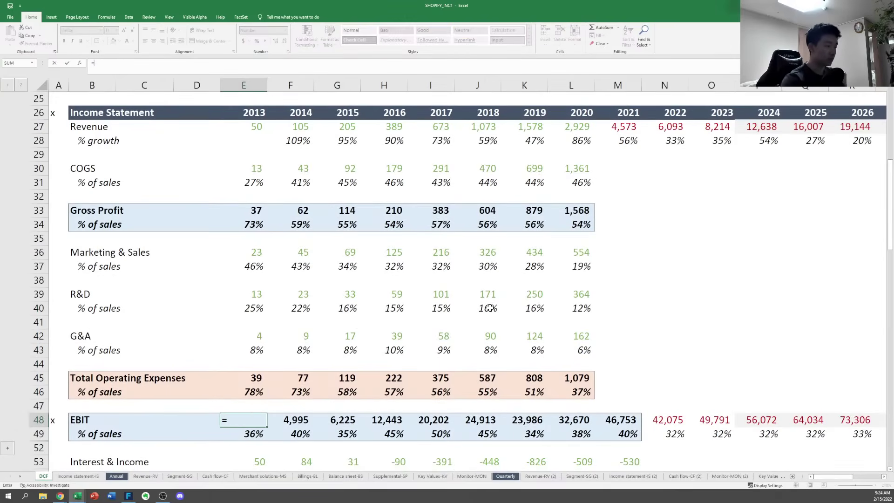
key("Up")
key("Up")
key("Up")
key("Up")
key("Up")
key("Up")
key("Up")
key("Up")
key("Up")
key("Up")
key("Up")
key("Up")
key("Up")
key("Up")
key("Up")
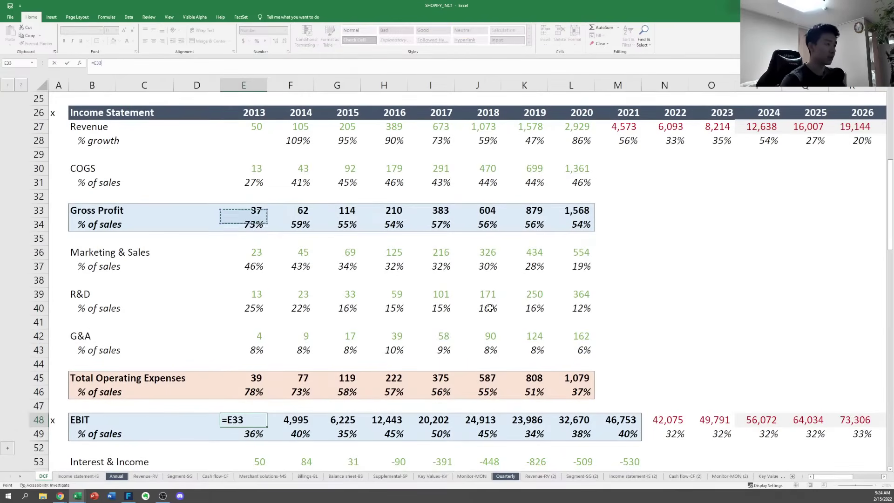
type("-")
key("Up")
key("Up")
key("Up")
key("ctrl+Return")
key("ctrl+c")
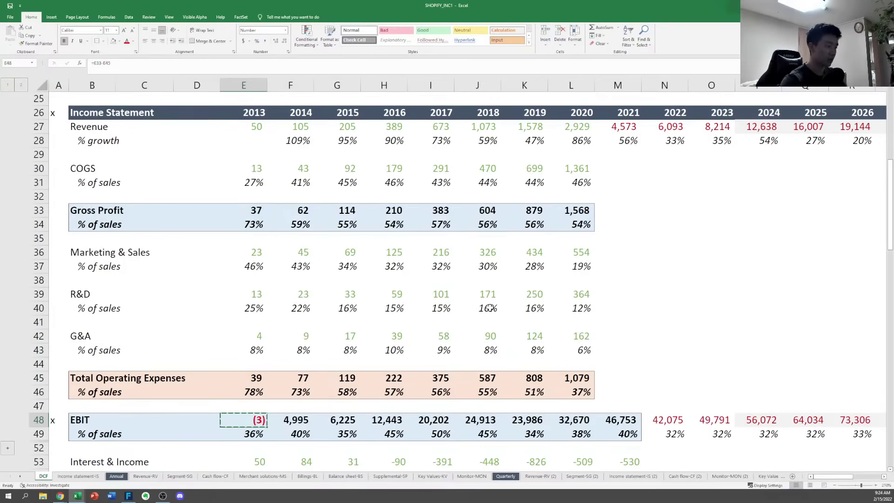
key("Escape")
Clear the contents and formatting of the 2021 EBIT and EBIT percent-of-sales cells M48:M49
key("Right")
key("Right")
key("Right")
key("Right")
key("Right")
key("Right")
key("Right")
key("Right")
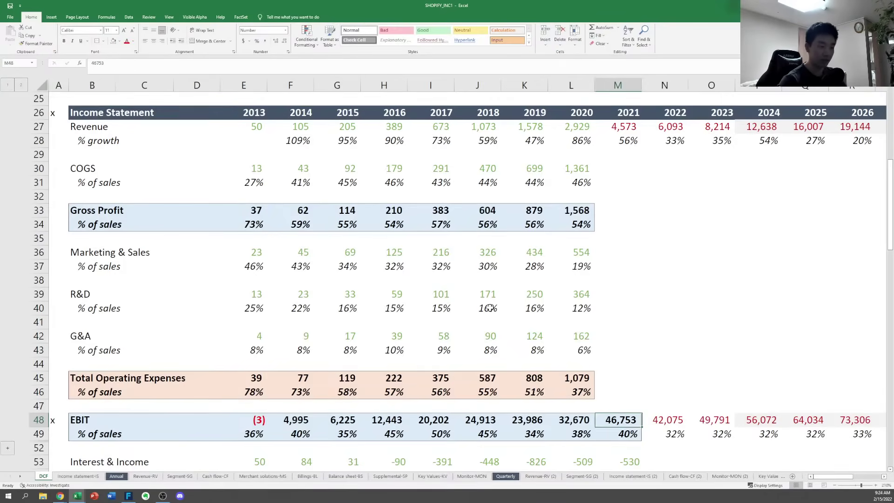
key("shift+Down")
key("alt")
key("h")
key("b")
key("s")
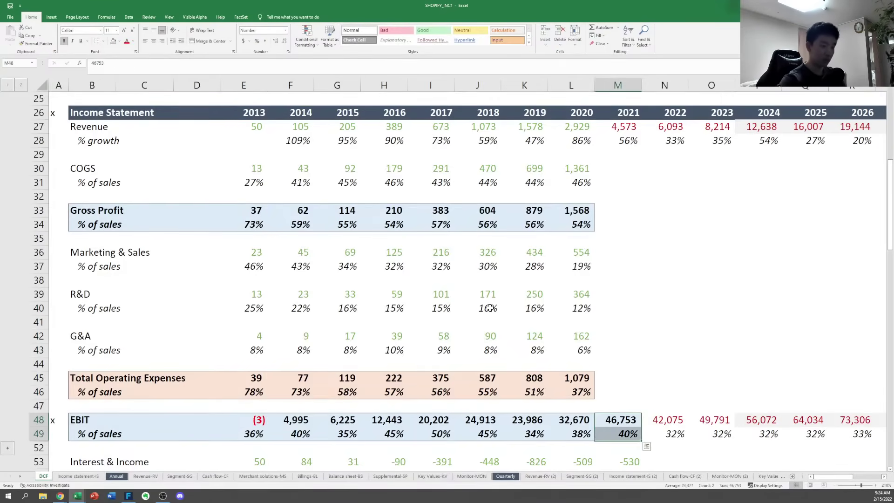
key("shift+Up")
key("shift+Down")
key("Delete")
key("alt")
key("h")
key("e")
key("f")
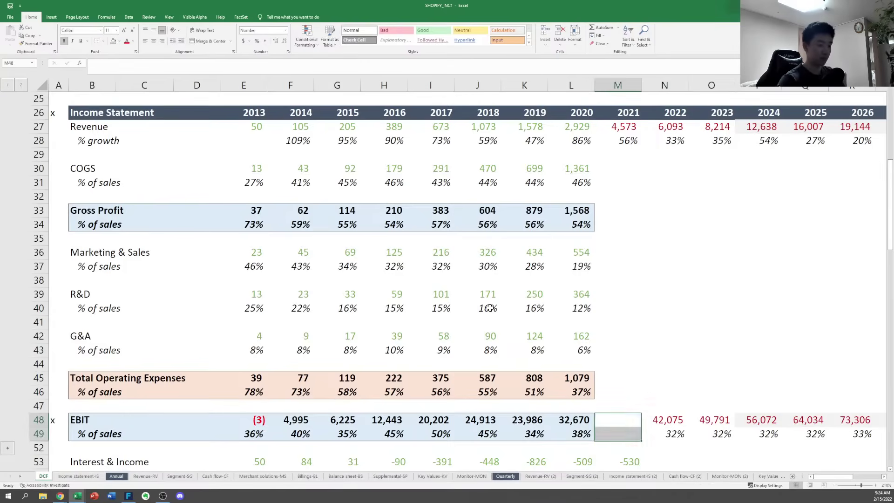
Select the two-row EBIT block from its labels through 2020, B48:L49
key("Left")
key("shift+Down")
key("shift+Left")
key("shift+Left")
key("shift+Left")
key("shift+Left")
key("shift+Left")
key("shift+Left")
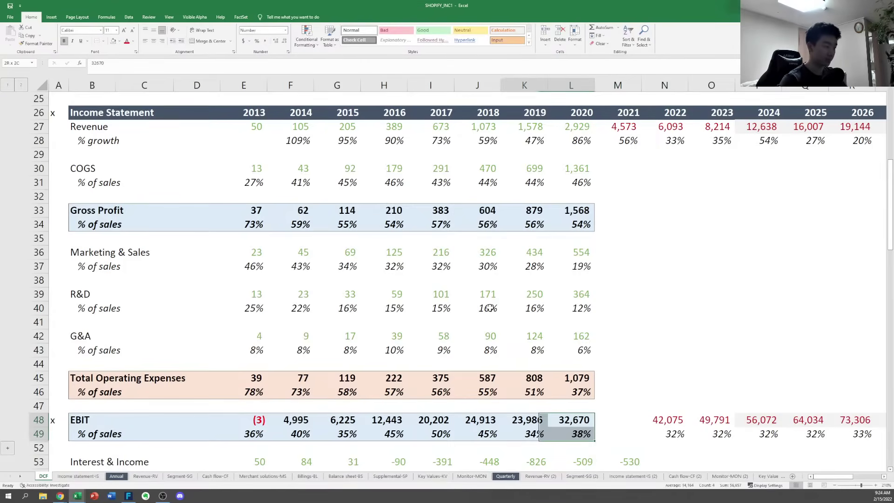
key("shift+Left")
key("shift+Left")
key("shift+Left")
key("shift+Left")
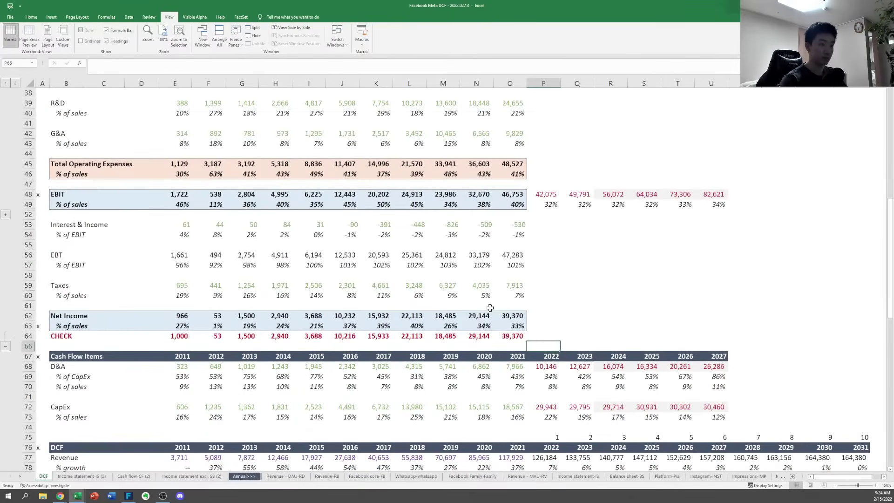
Copy the FactSet EBIT estimate formulas P48:U48 from the Facebook Meta DCF workbook into the Shopify EBIT row starting at M48
key("ctrl+Up")
key("Up")
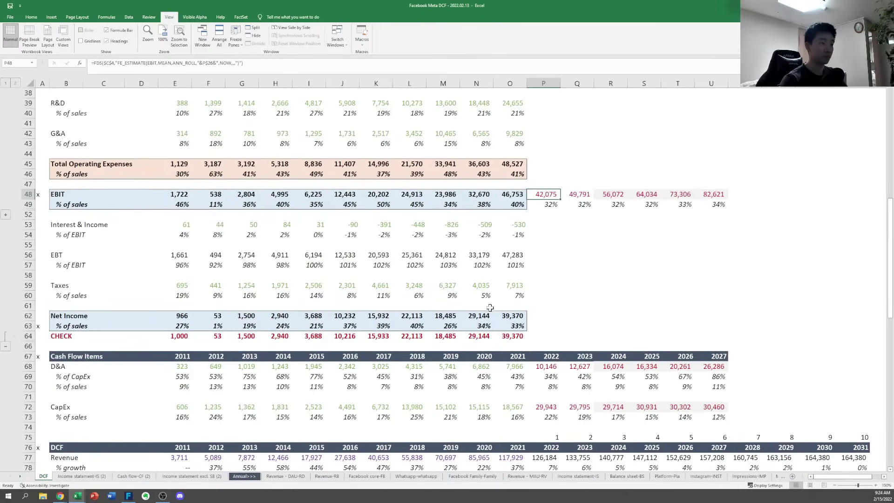
key("ctrl+shift+Right")
key("ctrl+c")
key("ctrl+Tab")
key("Right")
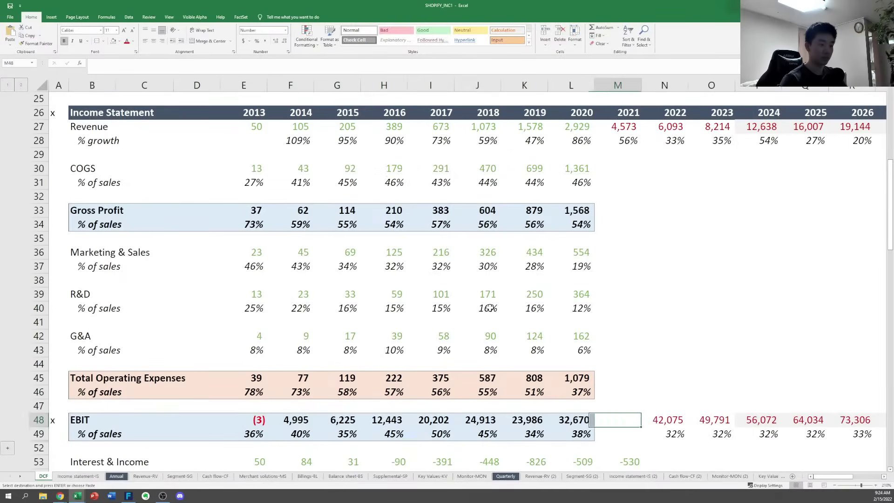
key("Return")
key("Right")
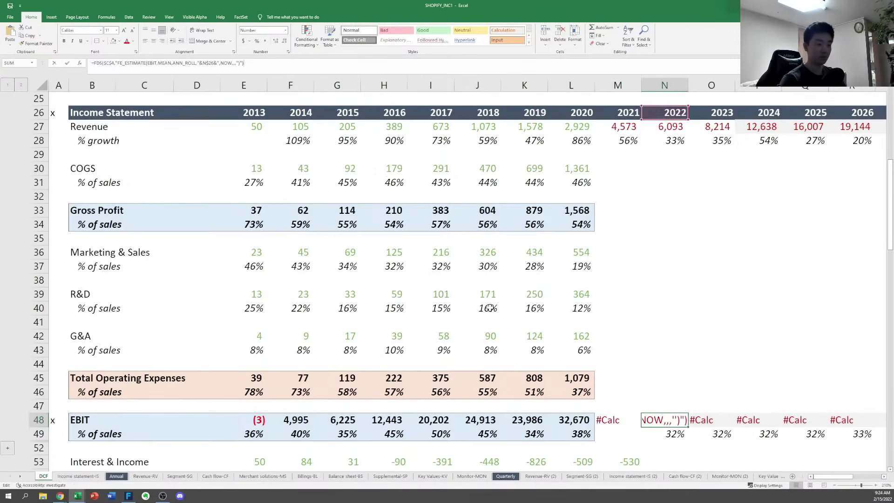
Check the pasted EBIT estimate formulas and copy the 2026 formula from R48 into the 2027 cell S48
key("Left")
key("Right")
key("Right")
key("Right")
key("Right")
key("Right")
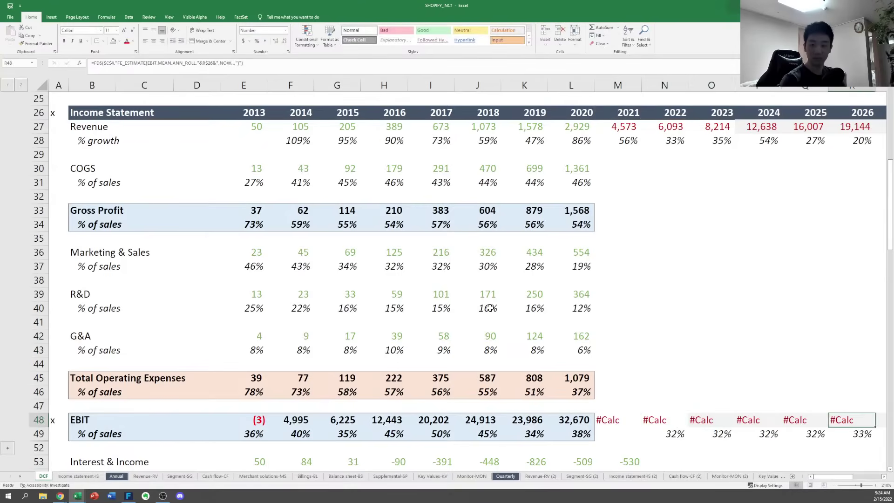
key("Right")
key("Right")
key("Left")
key("Left")
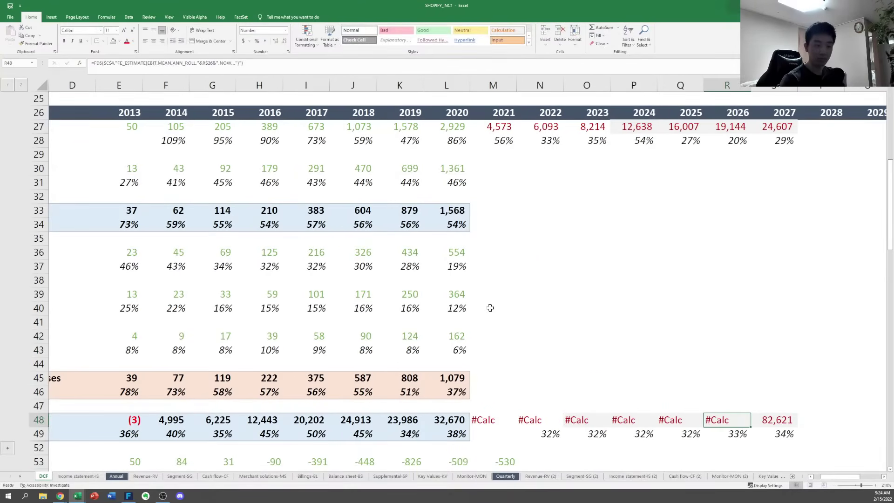
key("Right")
key("Left")
key("ctrl+c")
key("Right")
key("ctrl+v")
key("Escape")
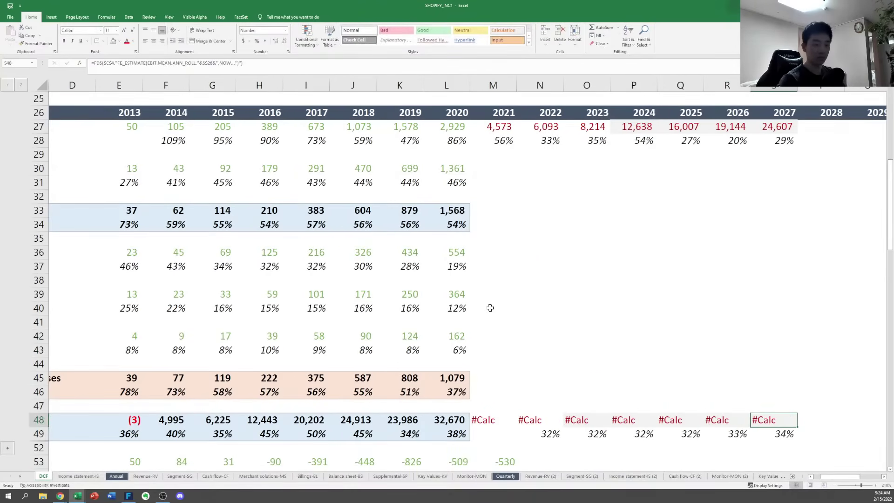
Trace the 2027 EBIT estimate formula's references to the year header and ticker cell C4, and return to S48
key("ctrl+Up")
key("ctrl+Up")
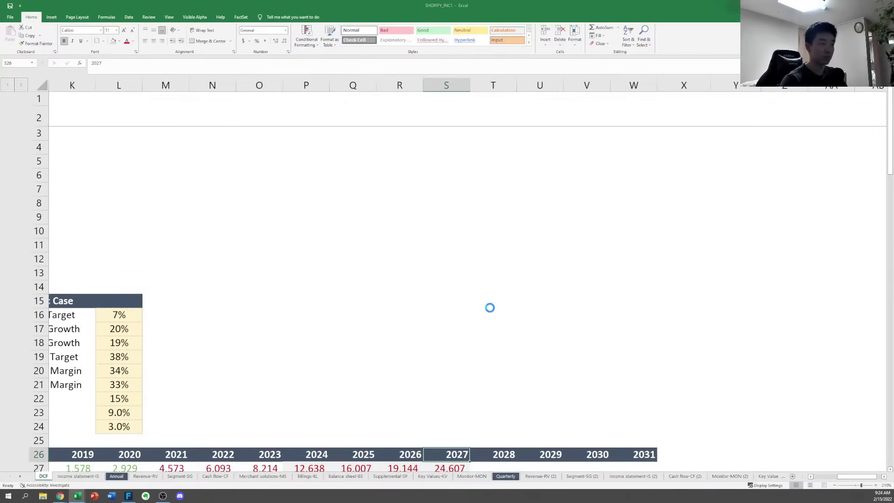
key("ctrl+Down")
key("ctrl+Down")
key("ctrl+bracketleft")
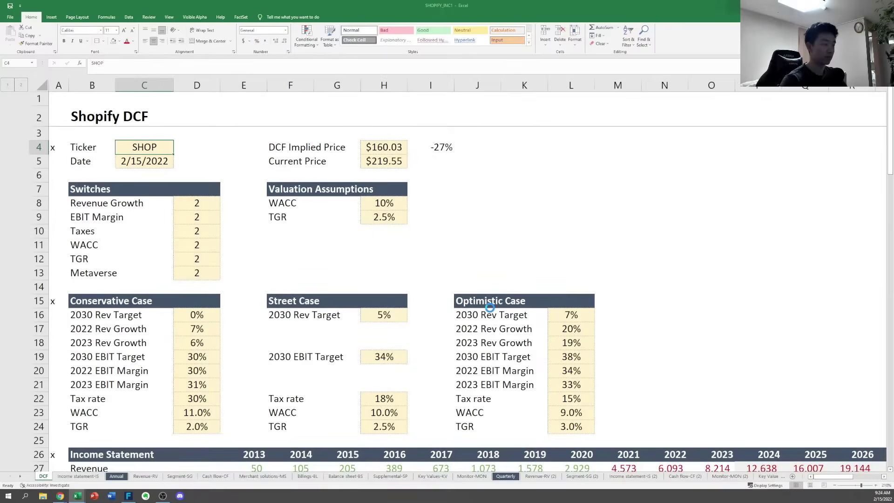
key("F5")
key("Return")
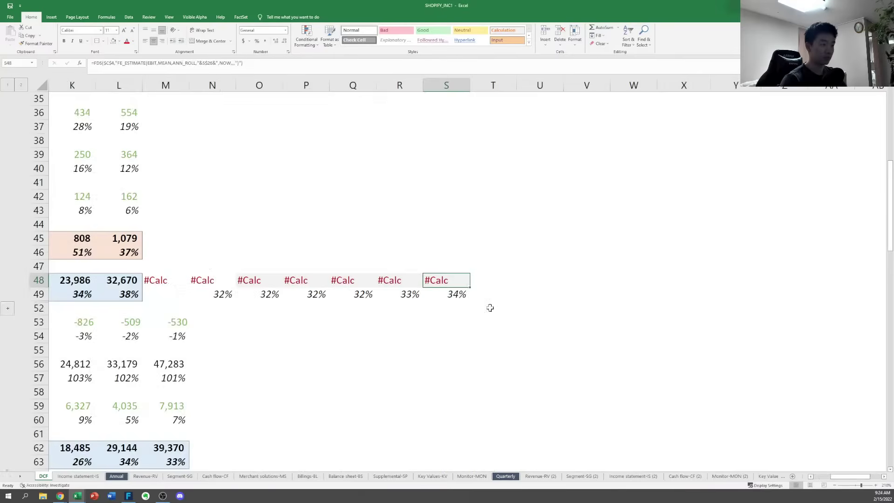
Select the EBIT estimates for 2021 through 2027, M48:S48, and refresh their FactSet FDS codes
key("Left")
key("Left")
key("Left")
key("ctrl+Left")
key("Right")
key("Right")
key("Right")
key("Right")
key("Right")
key("Right")
key("Right")
key("Right")
key("Right")
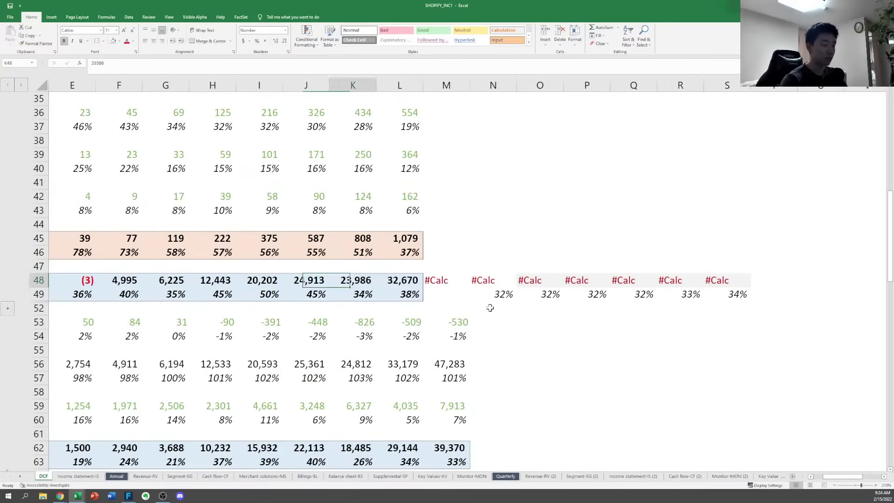
key("Left")
key("ctrl+shift+Right")
key("ctrl+shift+r")
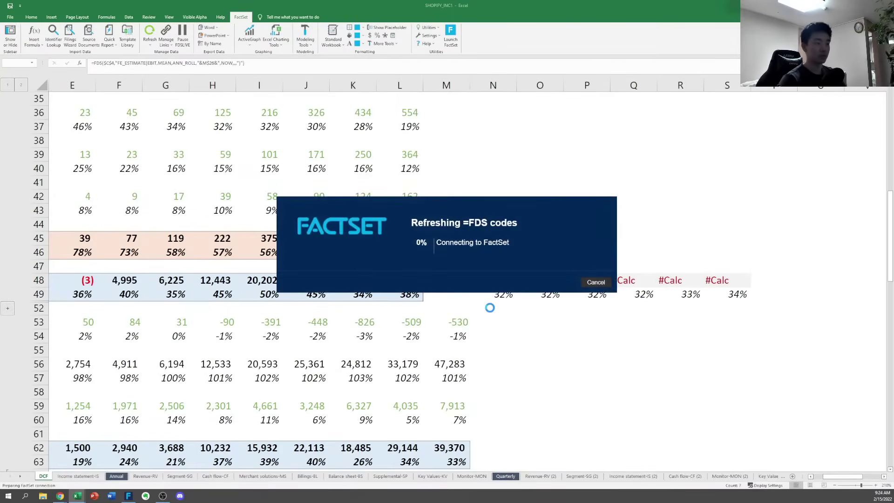
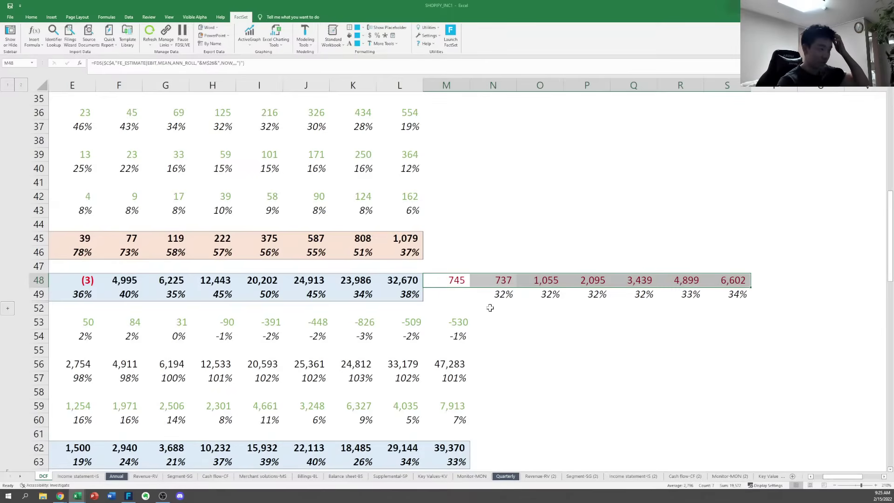
Copy the 2022 EBIT percent-of-sales cell N49 into the 2021 cell M49
key("Down")
key("Right")
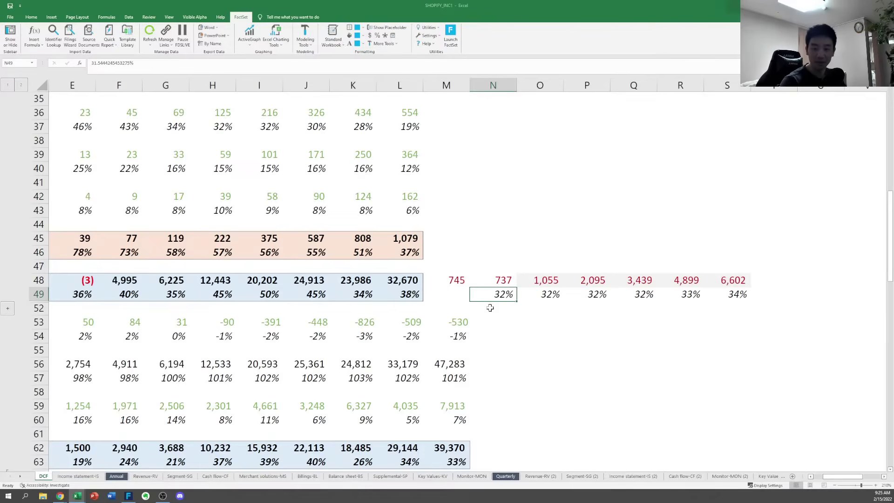
key("ctrl+c")
key("Left")
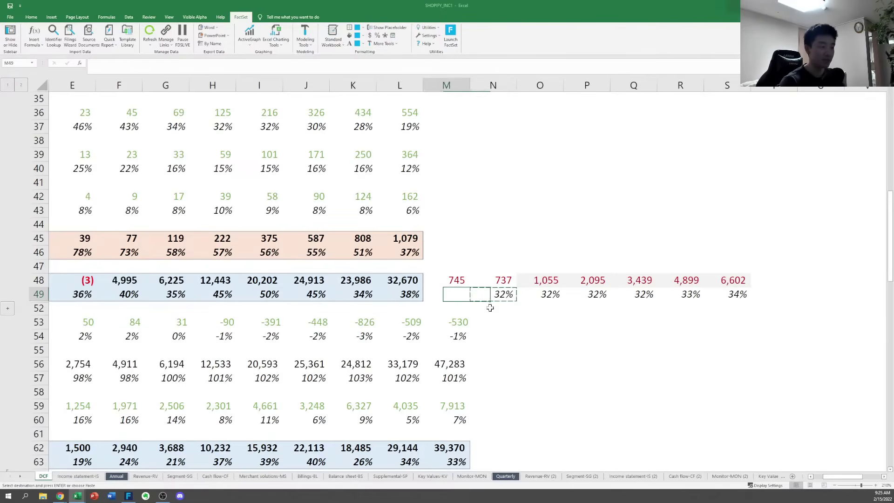
key("ctrl+v")
key("Right")
key("Left")
Paste only the formulas from G&A percent-of-sales E43:L43 into EBIT percent-of-sales E49:L49 and check the first cell's references
key("Up")
key("Left")
key("Left")
key("Left")
key("Left")
key("Left")
key("Left")
key("Left")
key("Left")
key("Left")
key("Left")
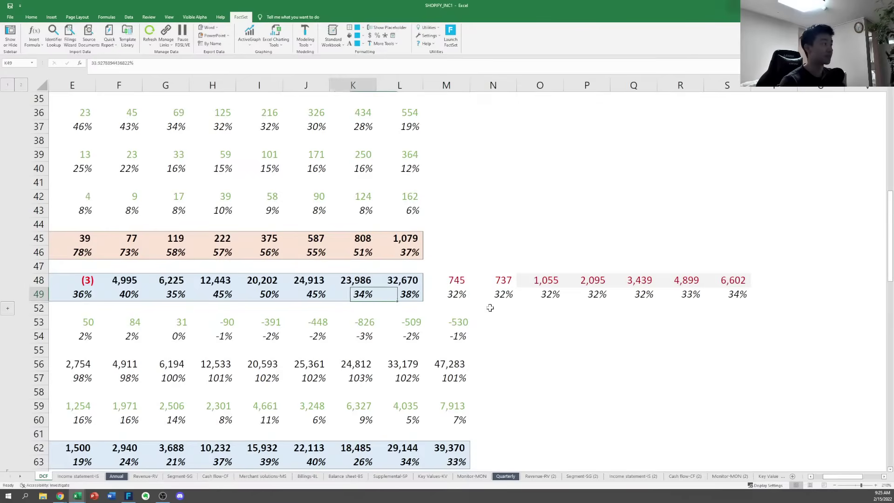
key("Up")
key("Right")
key("Right")
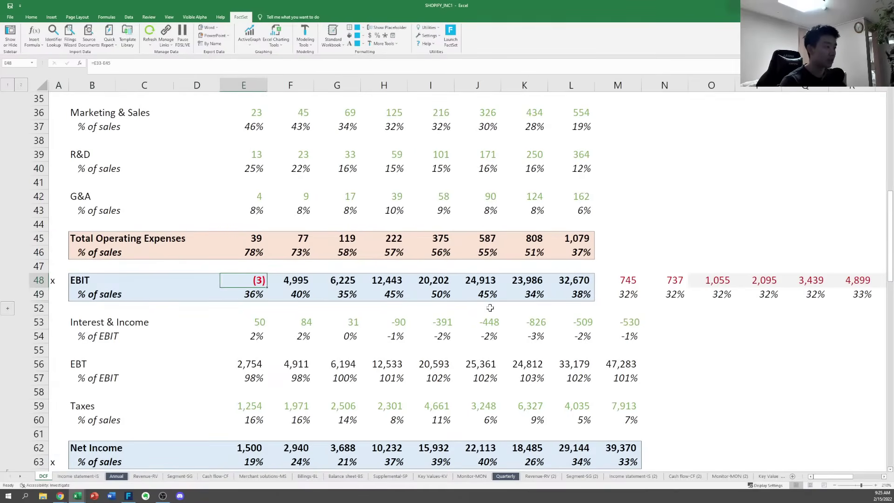
key("Up")
key("Up")
key("Up")
key("Up")
key("Up")
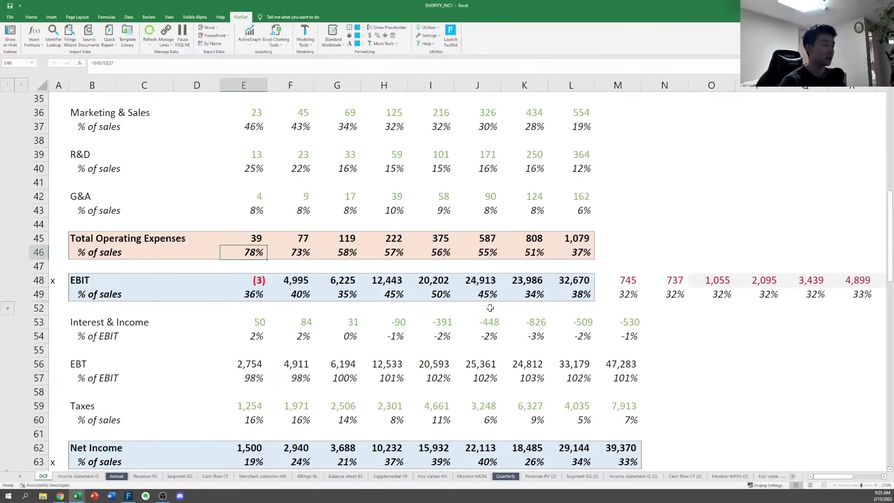
key("ctrl+shift+Right")
key("ctrl+c")
key("Down")
key("Down")
key("Down")
key("Down")
key("Down")
key("Down")
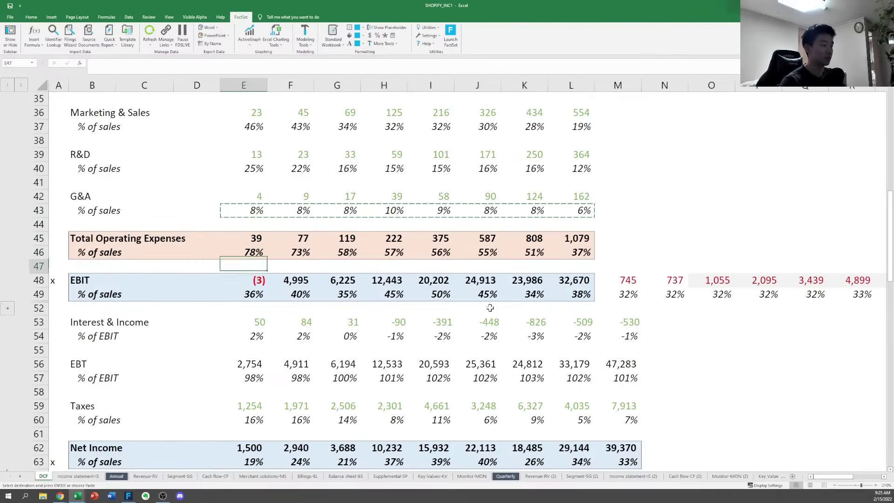
key("ctrl+v")
key("F2")
key("Tab")
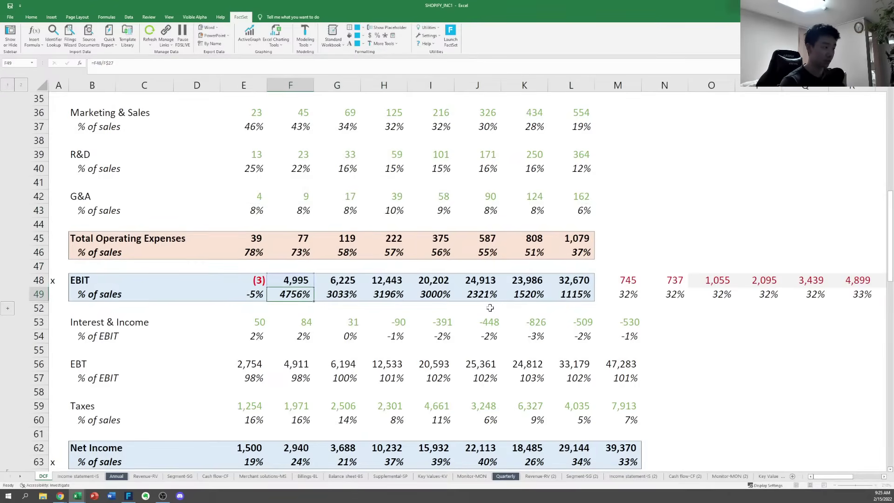
key("Right")
key("Up")
key("Left")
key("Left")
key("ctrl+c")
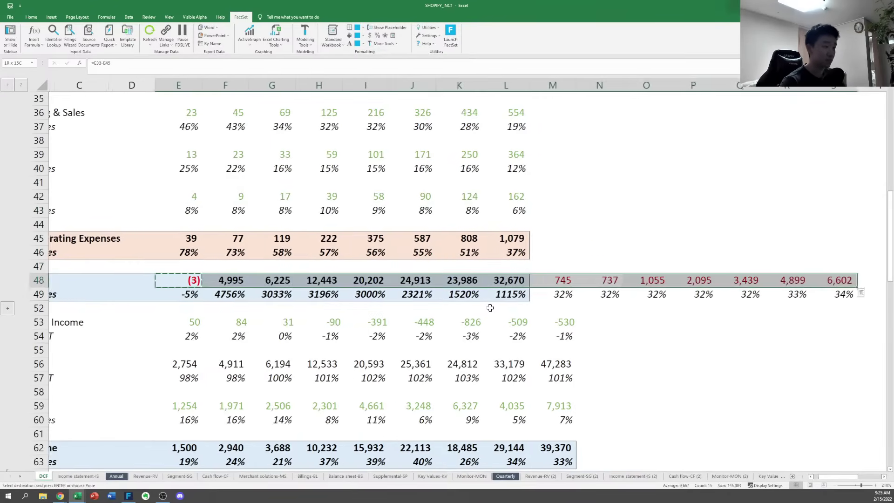
key("ctrl+shift+Right")
key("Left")
key("Left")
key("Left")
key("Left")
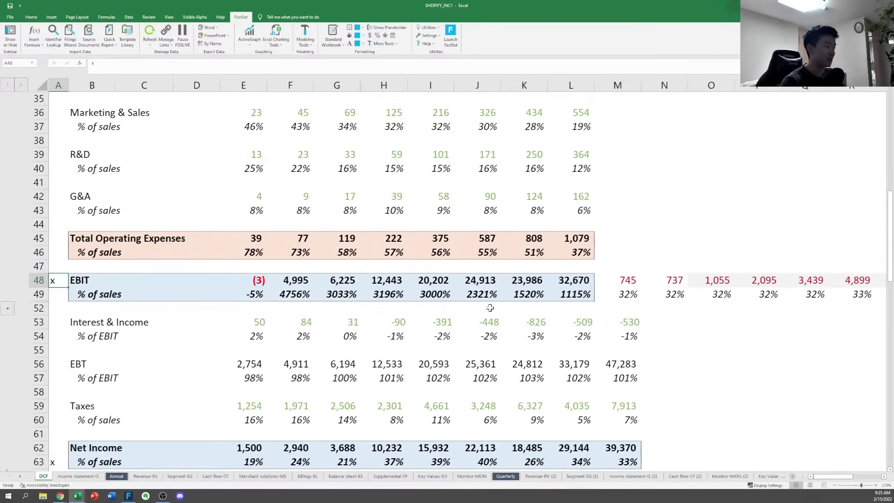
Copy the 2013 EBIT formula in E48 across the historical years through 2020, E48:L48, keeping the block's formatting
key("Right")
key("Right")
key("Right")
key("Right")
key("shift+Right")
key("shift+Right")
key("shift+Right")
key("shift+Right")
key("shift+Right")
key("shift+Right")
key("shift+Right")
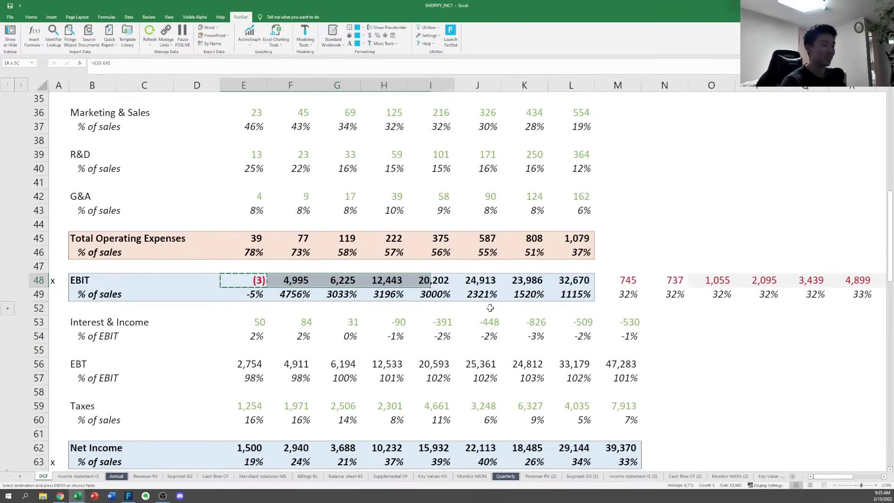
key("Return")
Inspect the EBIT row's formulas cell by cell from 2013 through the FactSet estimate years
key("F2")
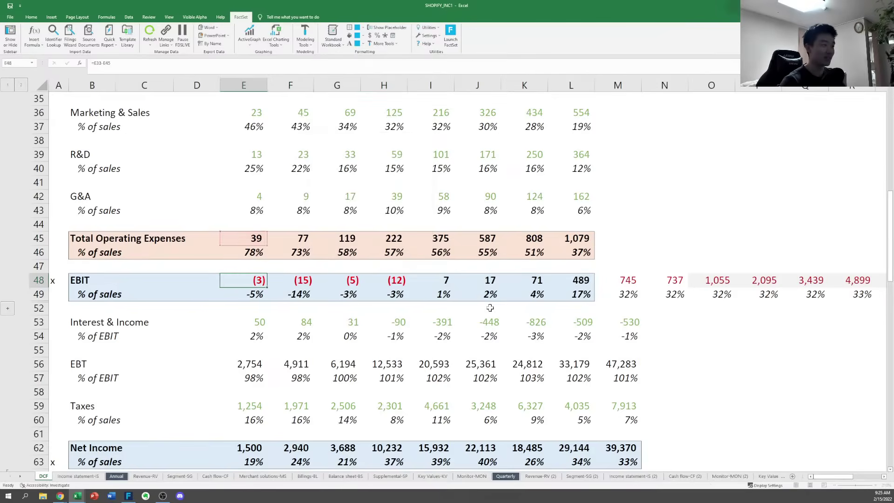
key("Escape")
key("Right")
key("F2")
key("Escape")
key("Right")
key("F2")
key("Escape")
key("Right")
key("F2")
key("Escape")
key("Right")
key("F2")
key("Escape")
key("Right")
key("F2")
key("Escape")
key("Right")
key("F2")
key("Escape")
key("Right")
key("F2")
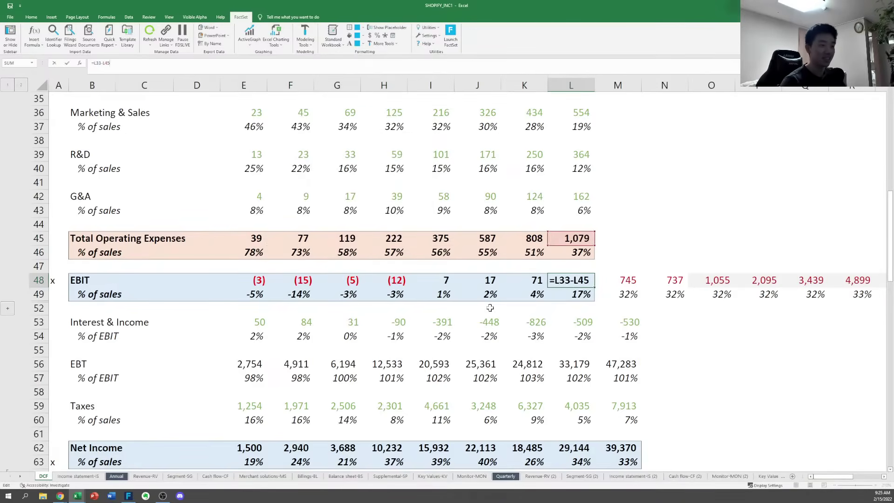
key("Escape")
key("Right")
key("F2")
key("Escape")
key("Right")
key("F2")
key("Escape")
key("Right")
key("F2")
key("Escape")
key("Right")
key("F2")
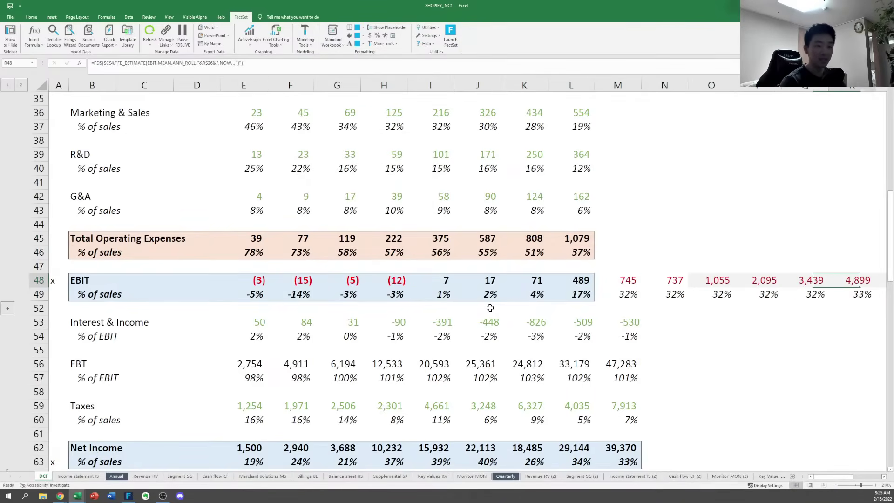
key("Escape")
key("Right")
key("F2")
key("Escape")
key("Right")
key("F2")
key("Escape")
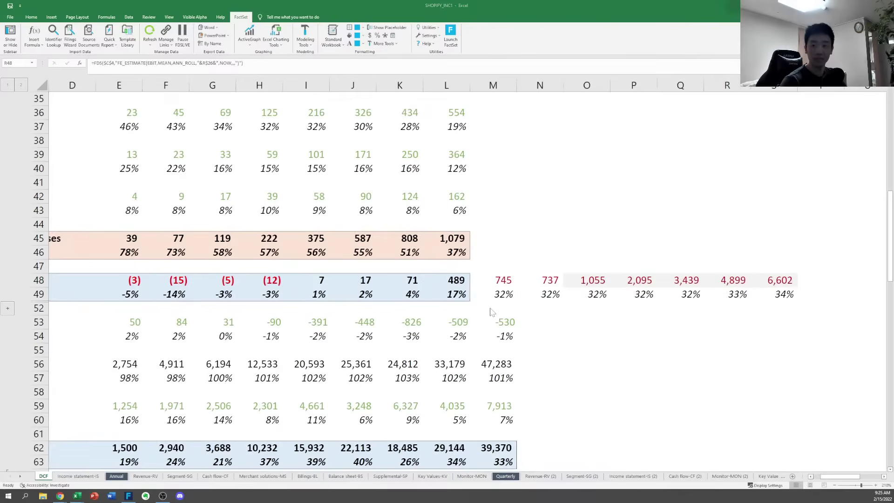
Switch to FactSet and change Shopify's Broker Outlook report item to Operating Income
key("alt+Tab")
left_click(134, 38)
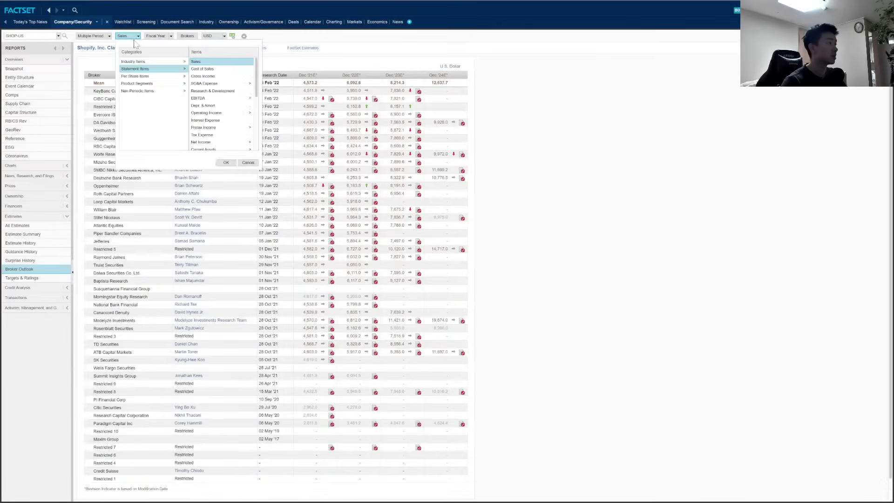
left_click(206, 112)
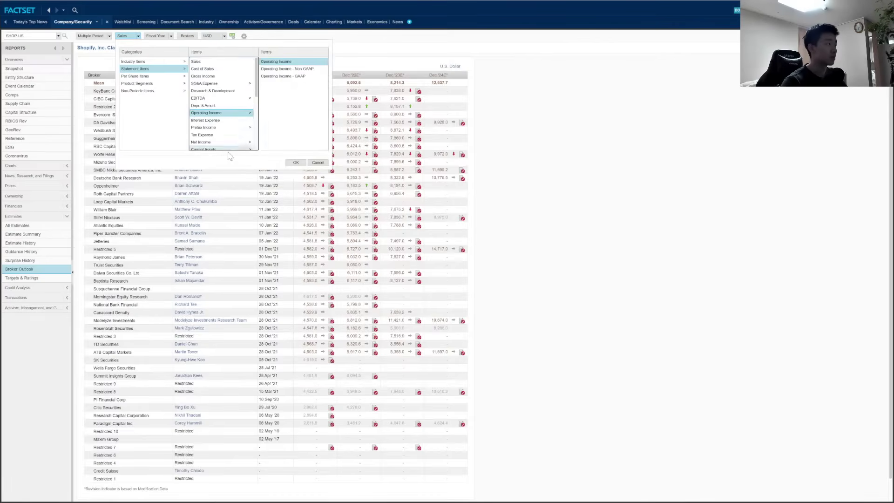
left_click(295, 164)
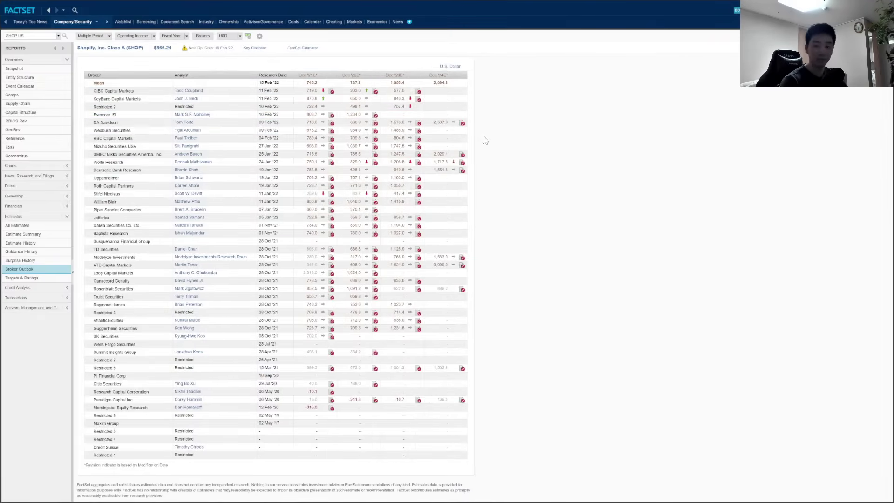
Switch back to the Shopify workbook in Excel and select O47 above the 2023 EBIT estimate
key("alt+Tab")
key("Left")
key("Left")
key("Left")
key("Left")
key("Up")
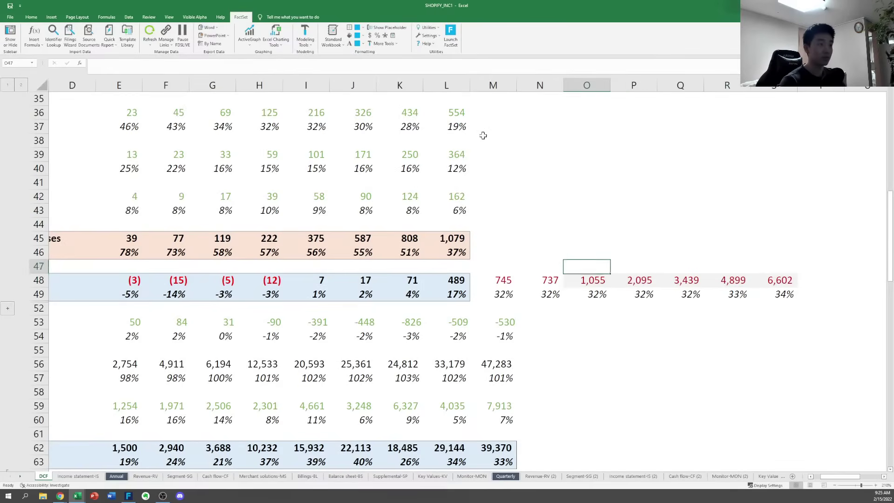
Review the 2023 column from the EBIT estimate in O48 up to the income statement's revenue rows and back
key("Up")
key("Up")
key("Up")
key("Up")
key("Up")
key("Up")
key("Up")
key("Up")
key("Up")
key("Up")
key("Up")
key("Up")
key("Up")
key("Up")
key("Up")
key("Up")
key("Up")
key("Up")
key("Up")
key("Up")
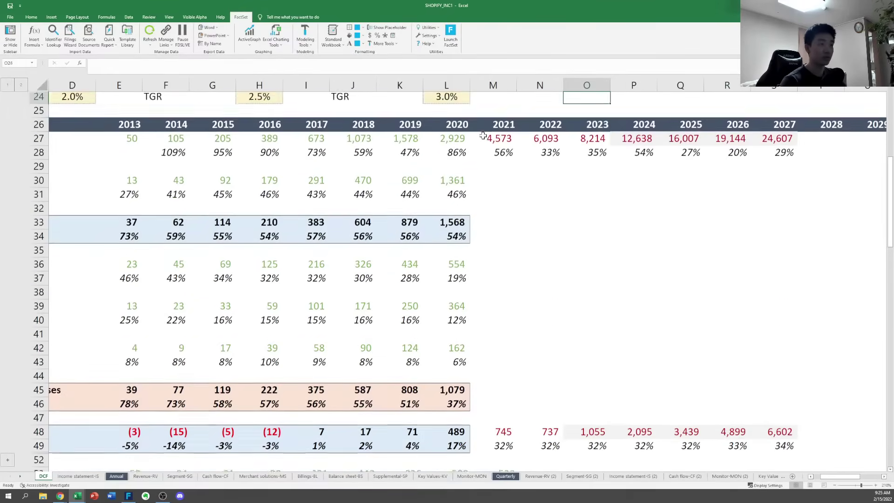
key("Down")
key("Down")
key("Down")
key("Down")
key("Down")
key("Down")
key("Down")
key("Down")
key("Down")
key("Down")
key("Down")
key("Down")
key("Down")
key("Down")
key("Down")
key("Down")
key("Down")
key("Down")
key("Down")
key("Down")
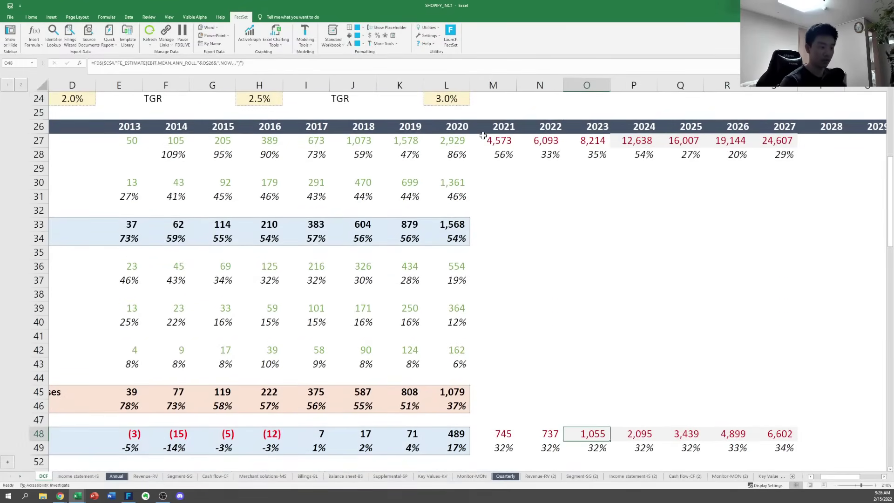
Review the EBIT % of sales row from the 2024 estimate in P49 back to its label in B49
key("alt+h")
key("Right")
key("Down")
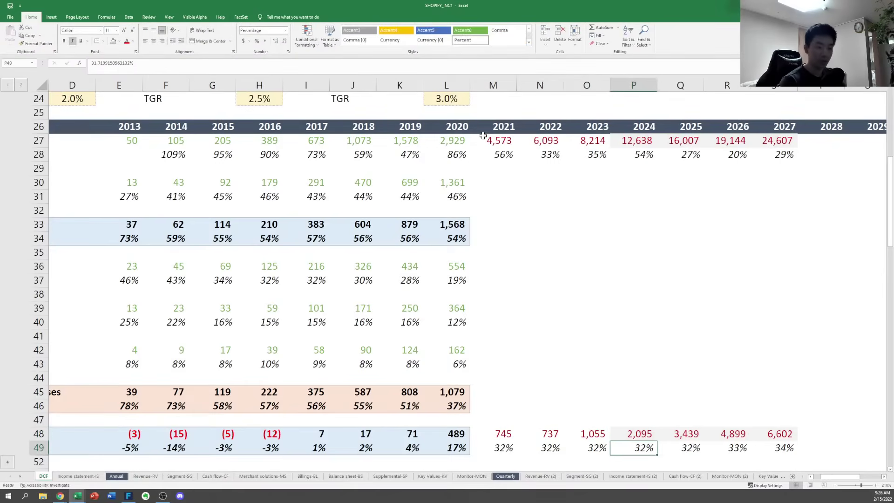
key("Left")
key("Left")
key("Left")
key("Left")
key("Left")
key("Left")
key("Left")
key("Left")
key("Left")
key("Left")
key("Left")
key("Left")
key("Left")
key("Left")
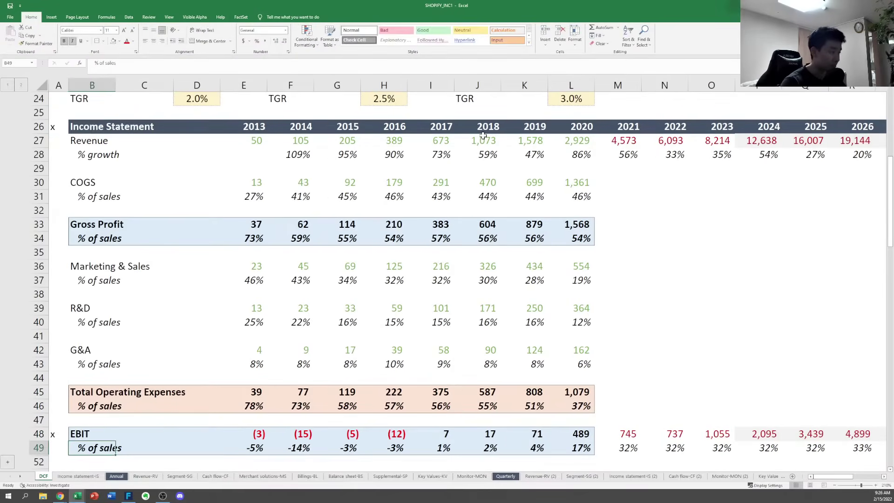
Check the historical EBIT formulas in row 48 from 2013 to 2019, including the cells they reference
key("Up")
key("Right")
key("Right")
key("Right")
key("Right")
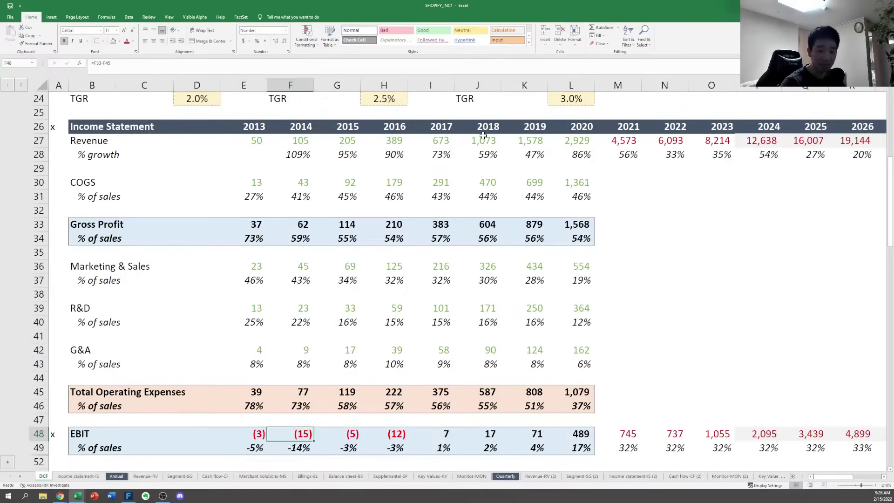
key("Left")
key("Right")
key("Right")
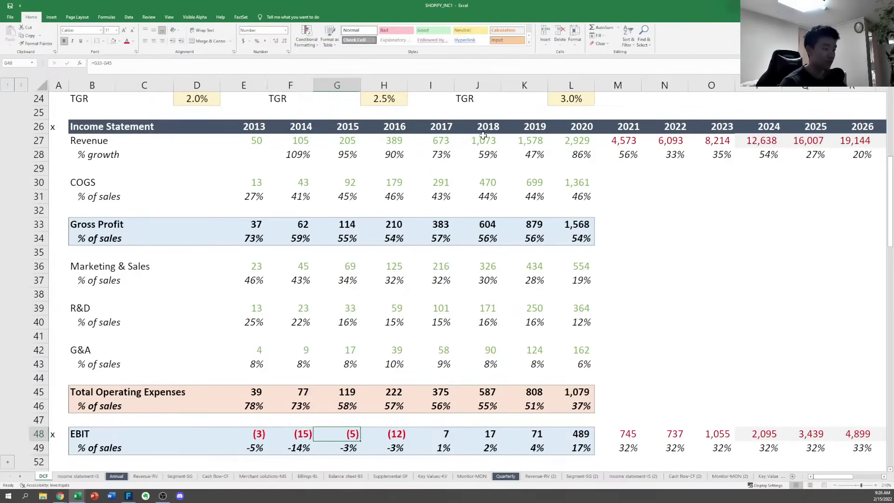
key("Right")
key("F2")
key("Escape")
key("Right")
key("F2")
key("Escape")
key("Right")
key("Right")
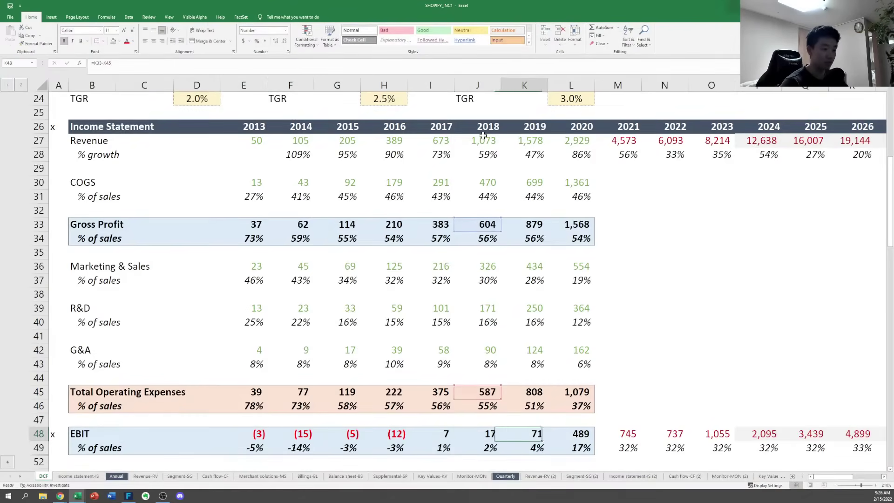
Recheck the EBIT formulas' gross profit and operating expense references from E48 through L48, ending at the 2021 estimate in M48
key("Left")
key("Left")
key("Left")
key("Left")
key("Left")
key("Left")
key("Right")
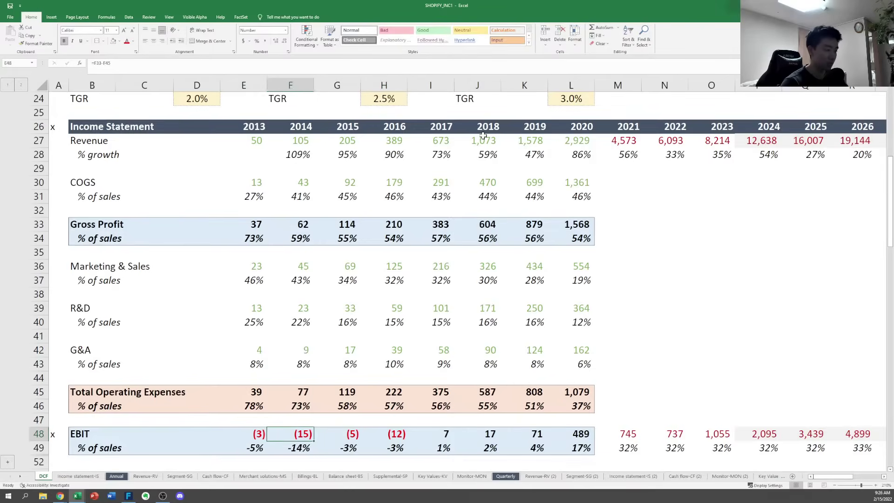
key("Left")
key("F2")
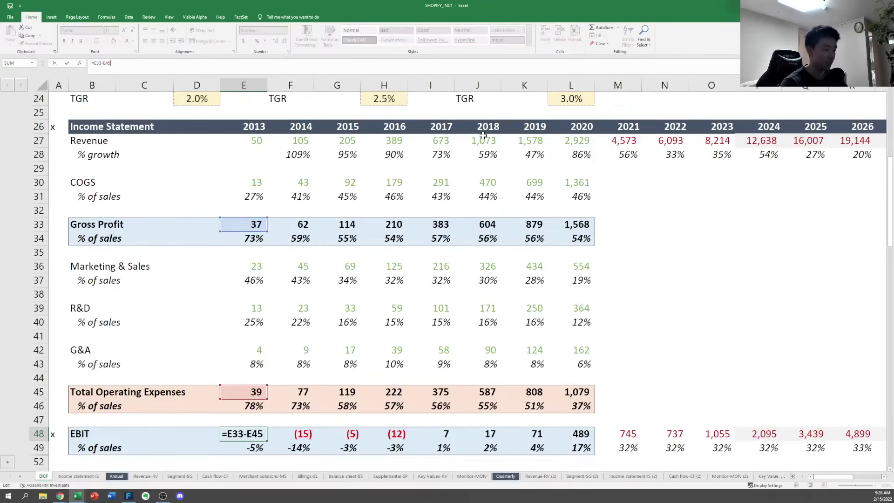
key("Escape")
key("Right")
key("F2")
key("Escape")
key("Right")
key("F2")
key("Escape")
key("Right")
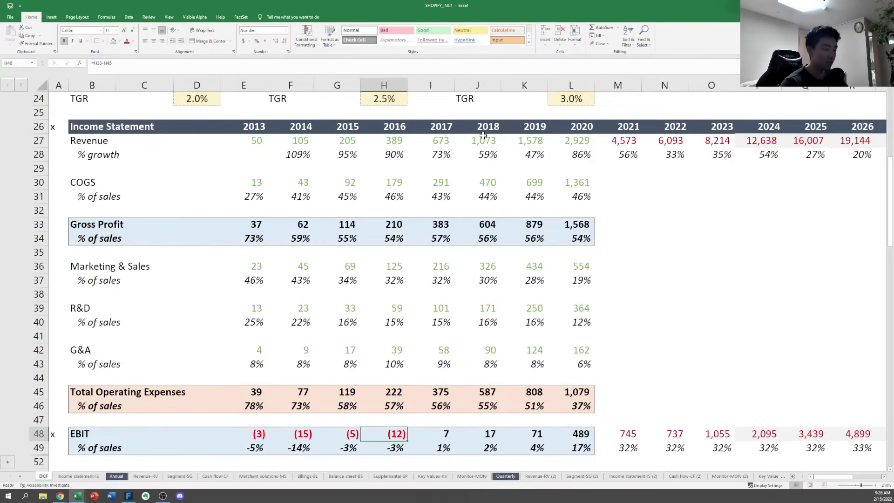
key("Right")
key("Right")
key("F2")
key("Escape")
key("Right")
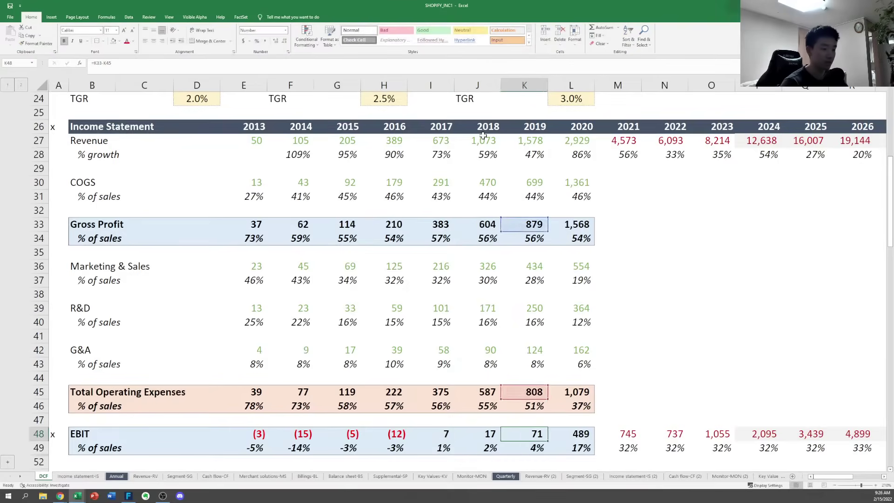
key("Right")
key("F2")
key("Escape")
key("Right")
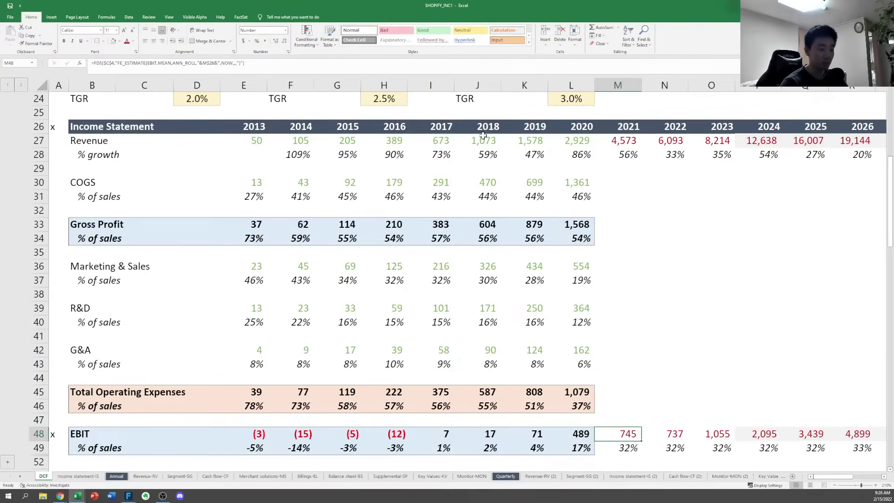
Compare the 2019 and 2020 EBIT and % of sales cells with the 2021 EBIT estimate
key("Left")
key("Down")
key("Up")
key("Left")
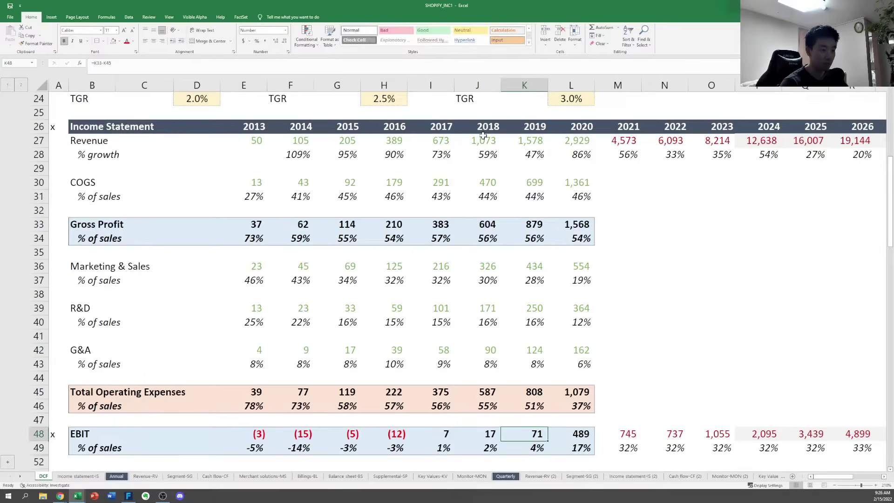
key("Right")
key("Down")
key("Left")
key("Right")
key("Left")
key("Right")
key("Right")
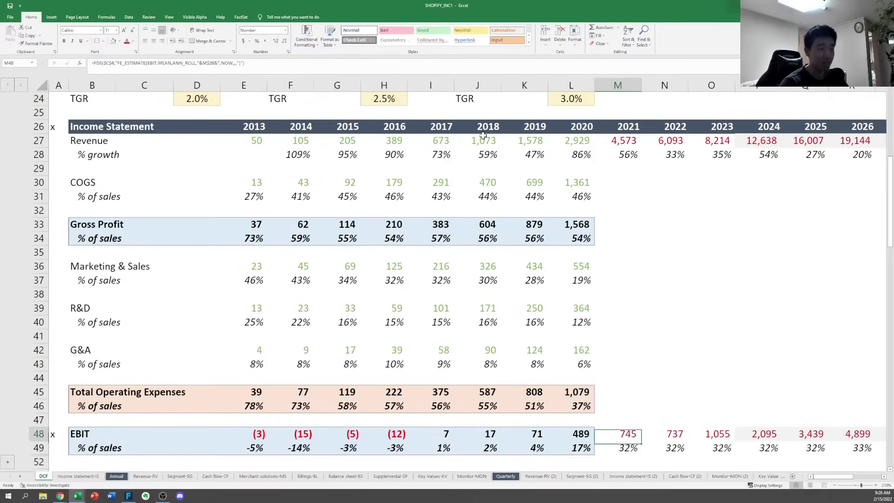
Examine the 2021 interest and EBT rows below EBIT, and compare the EBIT margins in L49 and M49
key("Down")
key("Down")
key("Down")
key("Down")
key("Down")
key("Down")
key("Down")
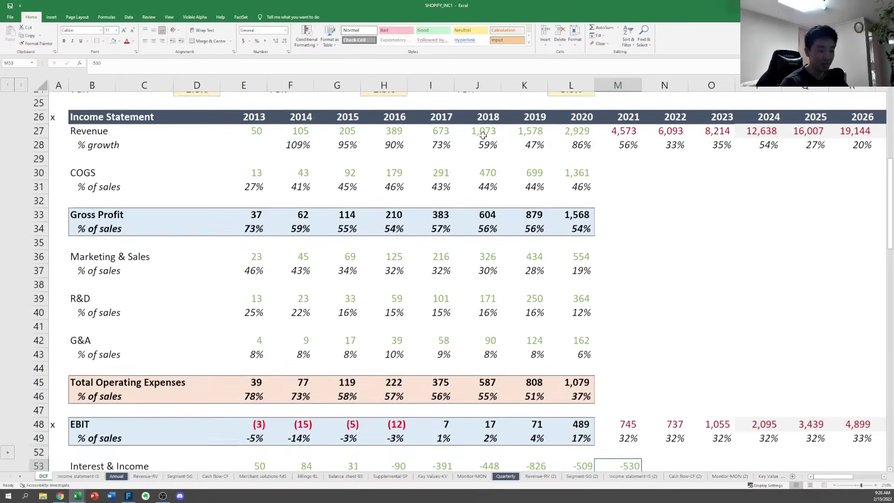
key("Up")
key("Up")
key("Up")
key("Up")
key("Up")
key("Up")
key("Up")
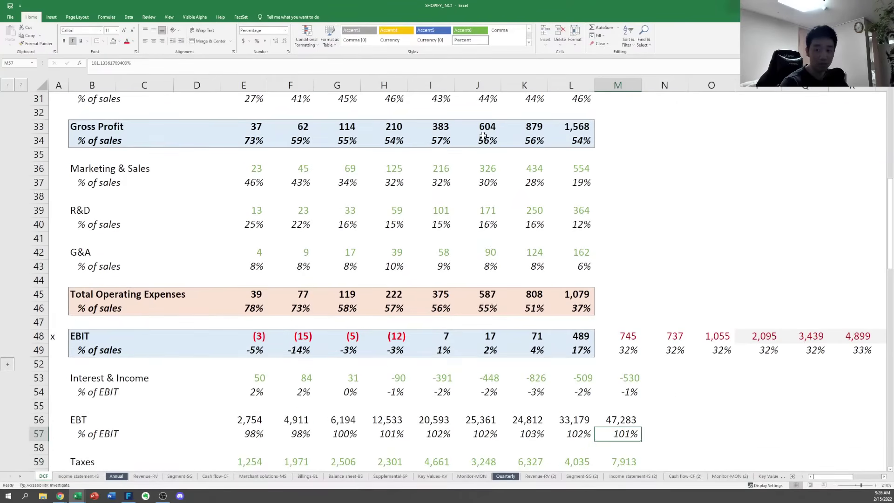
key("Left")
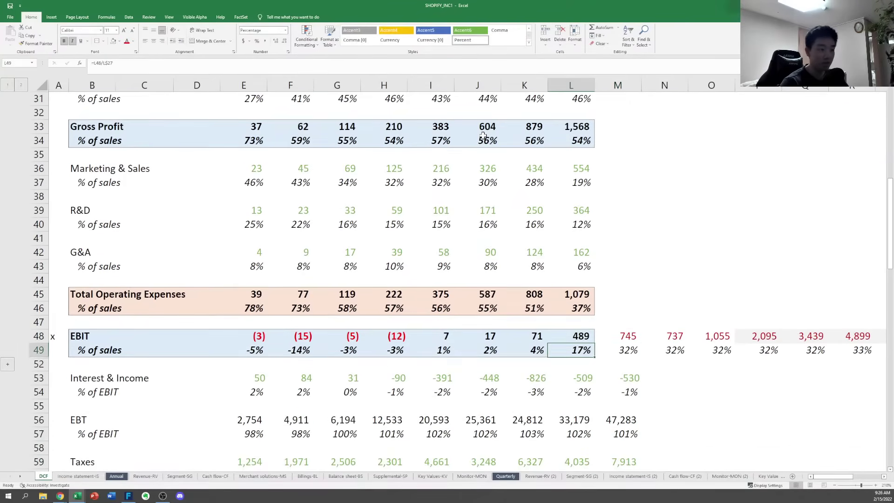
key("Right")
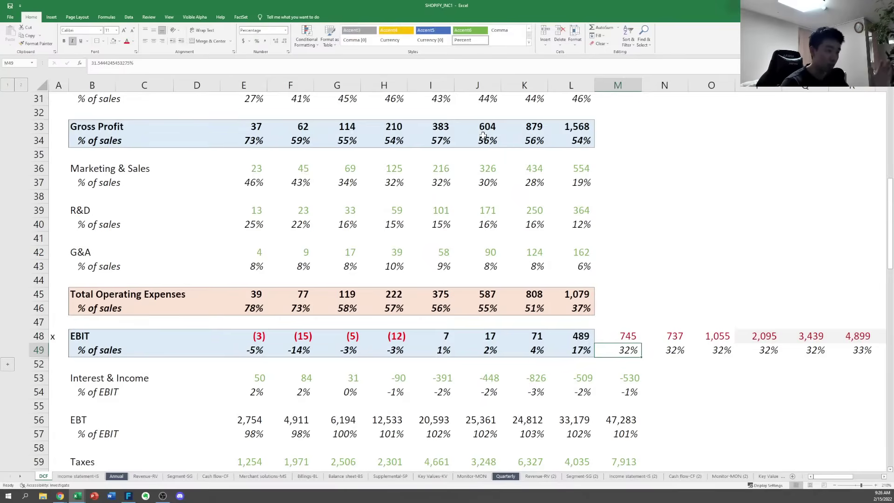
Review the 2021 column upward from the EBIT margin in M49 to the year header in M26
key("Up")
key("Up")
key("Up")
key("Up")
key("Up")
key("Up")
key("Up")
key("Up")
key("Up")
key("Up")
key("Up")
key("Up")
key("Up")
key("Up")
key("Up")
key("Up")
key("Up")
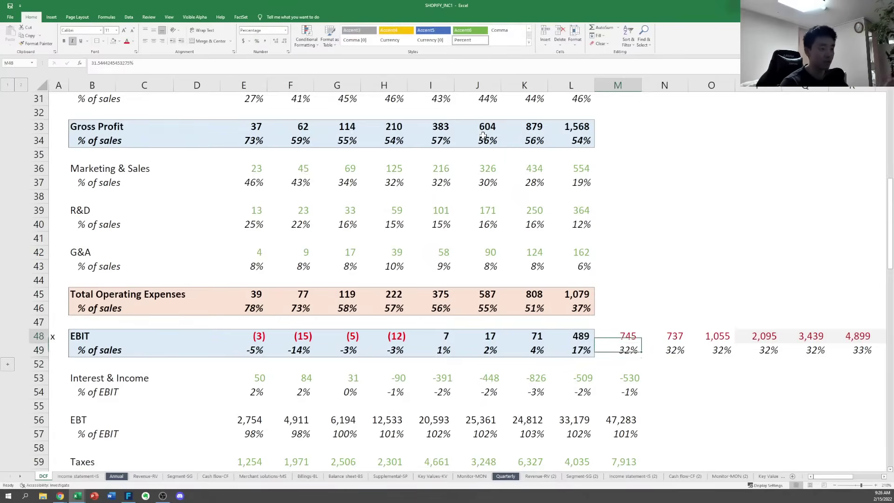
key("Up")
key("Up")
key("Up")
key("Up")
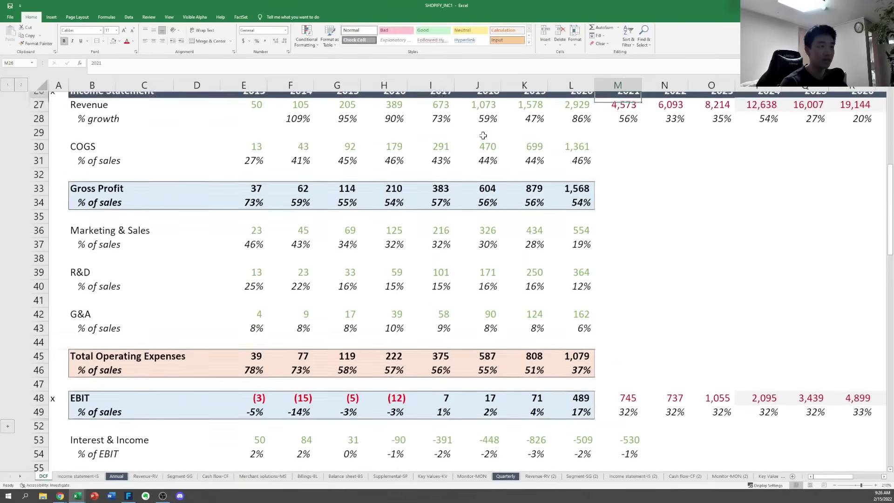
Review the 2021 column downward from the year header to the EBIT estimate and its margin in M48 and M49
key("Down")
key("Down")
key("Down")
key("Down")
key("Down")
key("Down")
key("Down")
key("Down")
key("Down")
key("Down")
key("Down")
key("Down")
key("Down")
key("Down")
key("Down")
key("Down")
key("Down")
key("Down")
key("Down")
key("Down")
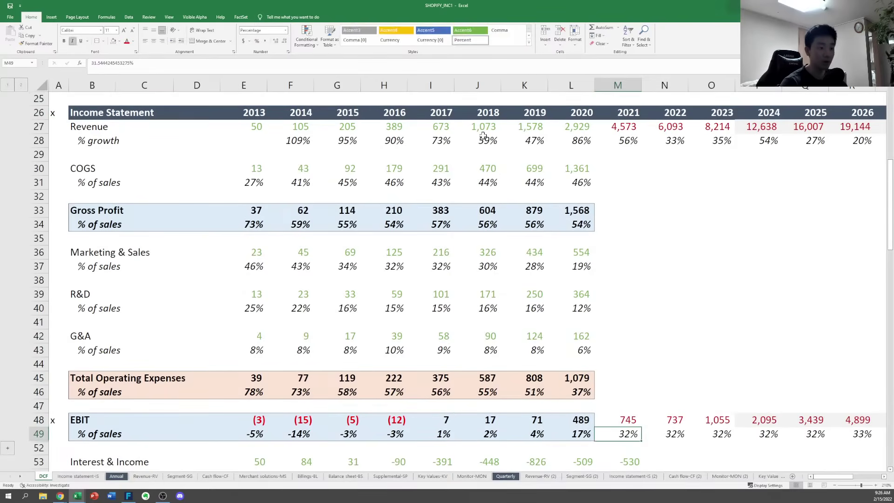
key("Up")
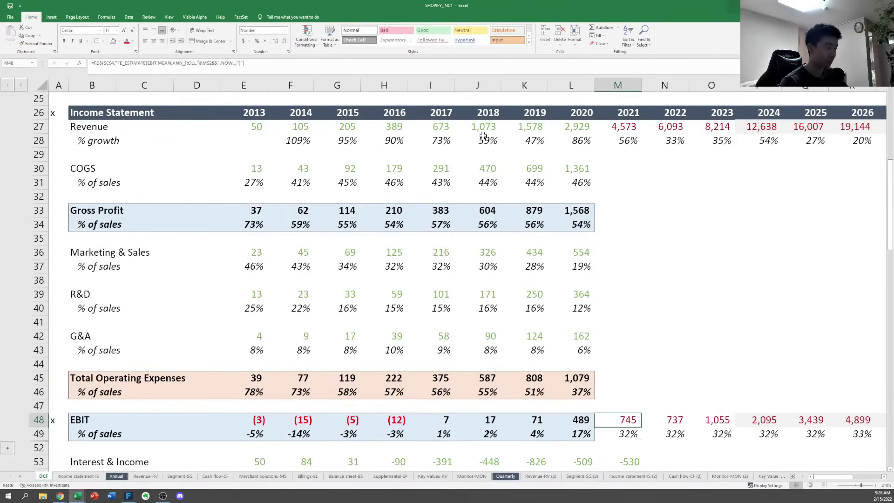
Review the historical EBIT formulas in row 48 from 2020 back to 2015 in G48
key("Left")
key("Left")
key("Left")
key("Left")
key("Left")
key("Left")
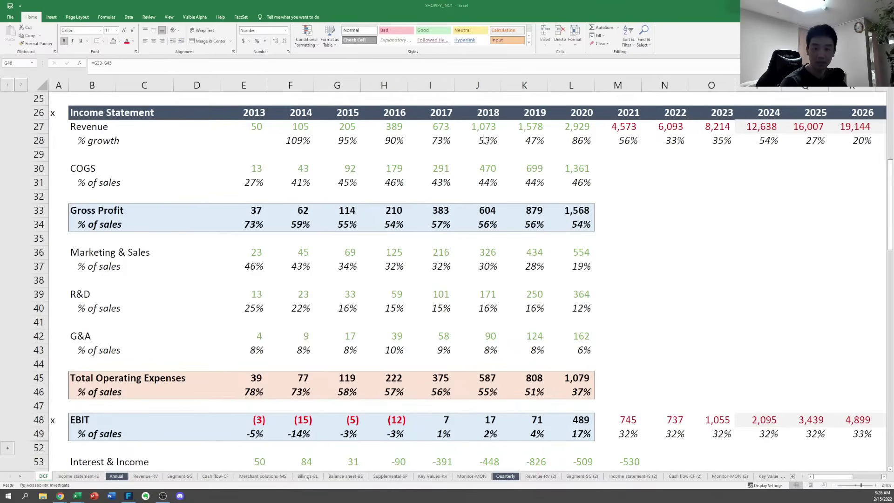
Switch to Chrome and open Shopify's company filings page on BamSEC in a new tab, searching for "shop"
key("alt+Tab")
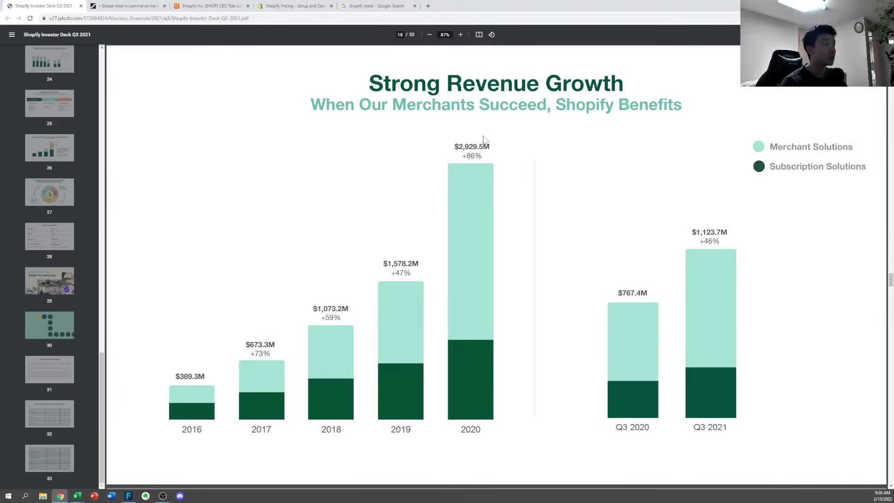
key("ctrl+t")
type("bamse")
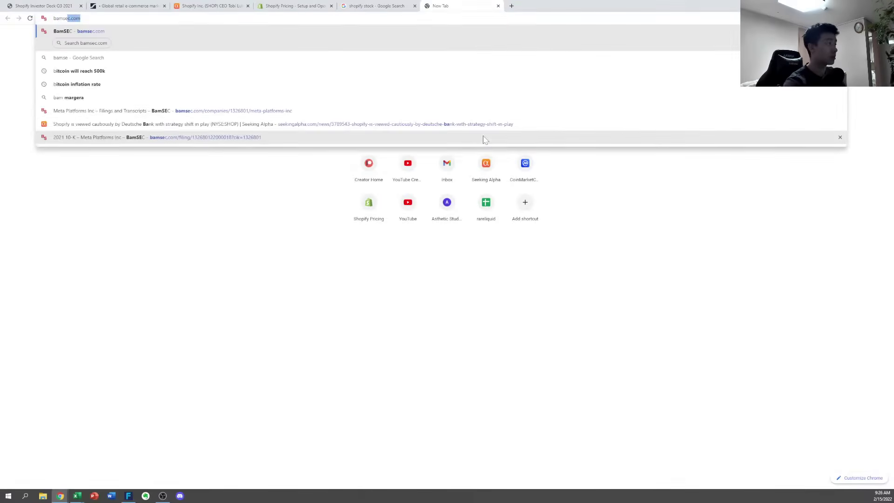
key("Tab")
type("shop")
key("Return")
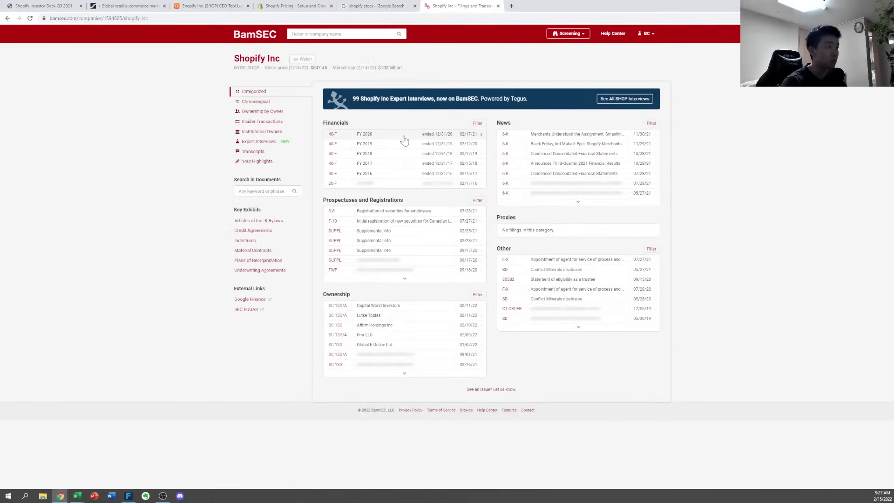
Open Shopify's FY 2020 40-F and look through its main document and the annual information exhibit, EX-1.1
left_click(389, 135)
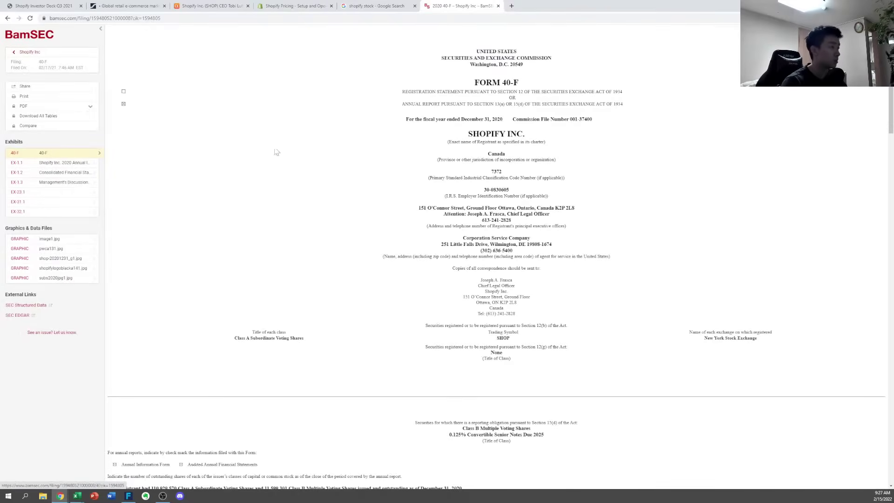
scroll(288, 140, "down", 15)
scroll(276, 171, "down", 20)
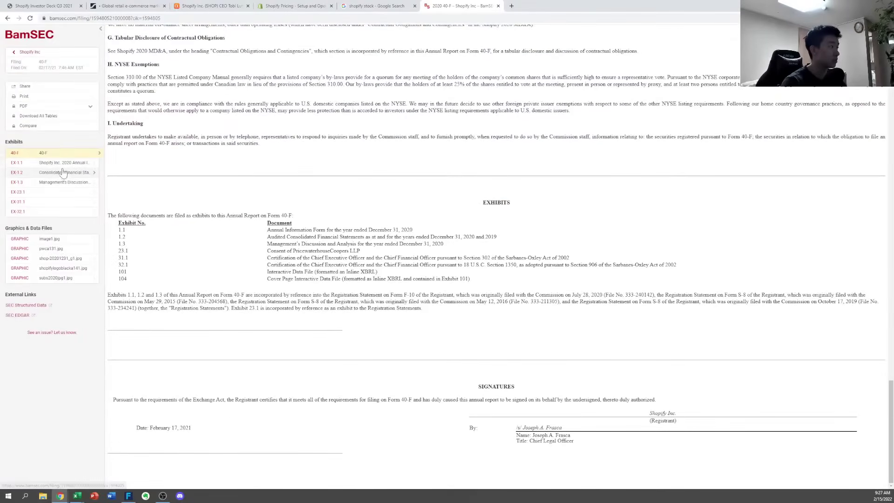
left_click(83, 164)
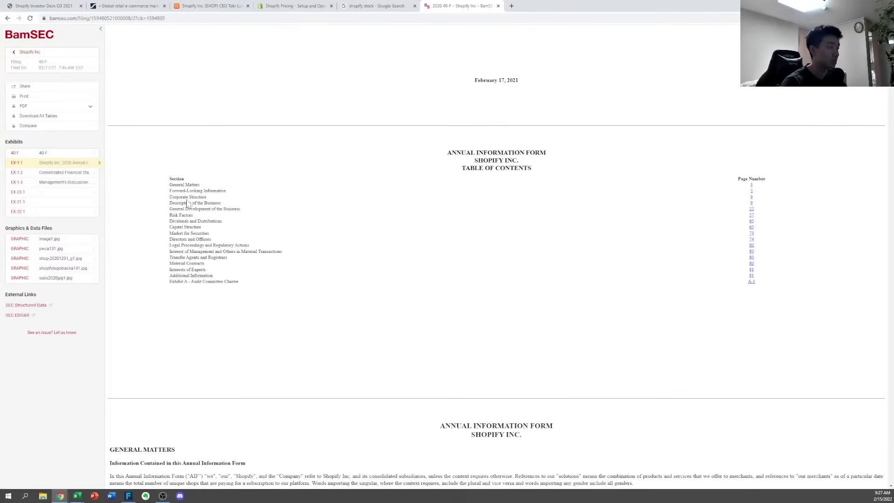
scroll(189, 204, "down", 2)
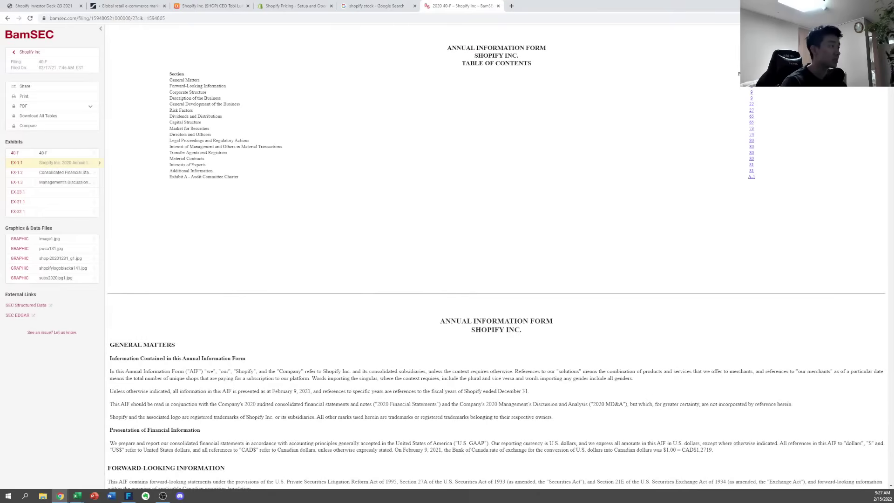
scroll(378, 233, "down", 8)
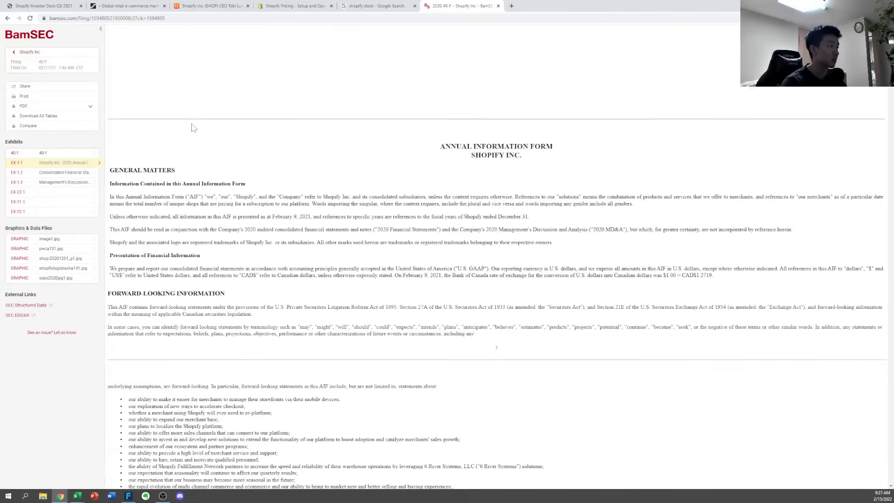
Open the consolidated financial statements exhibit and find the 2020 income from operations in the statement of operations
left_click(56, 173)
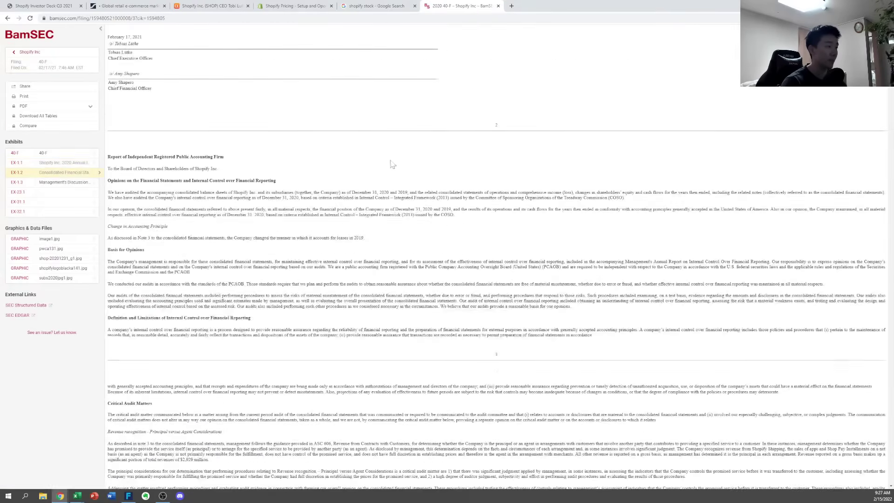
scroll(326, 186, "down", 15)
scroll(265, 195, "down", 6)
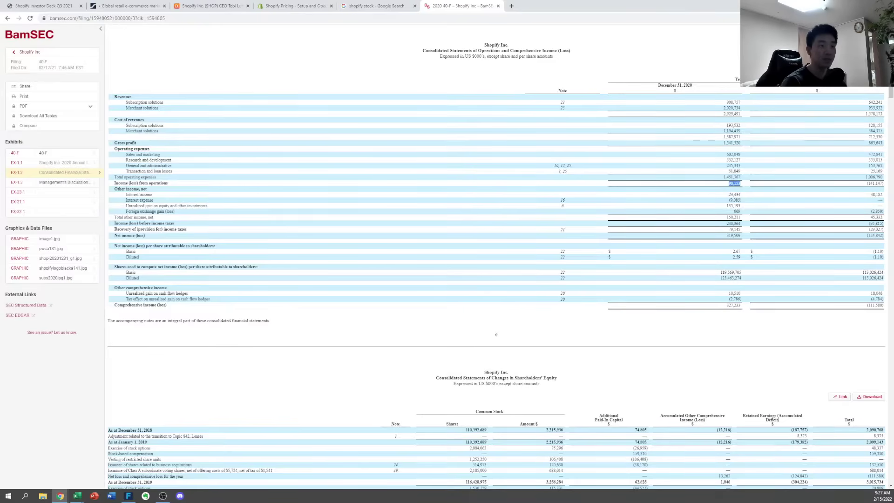
Switch between Excel and the filing to compare the 2020 EBIT in L48 with the reported income from operations
key("alt+Tab")
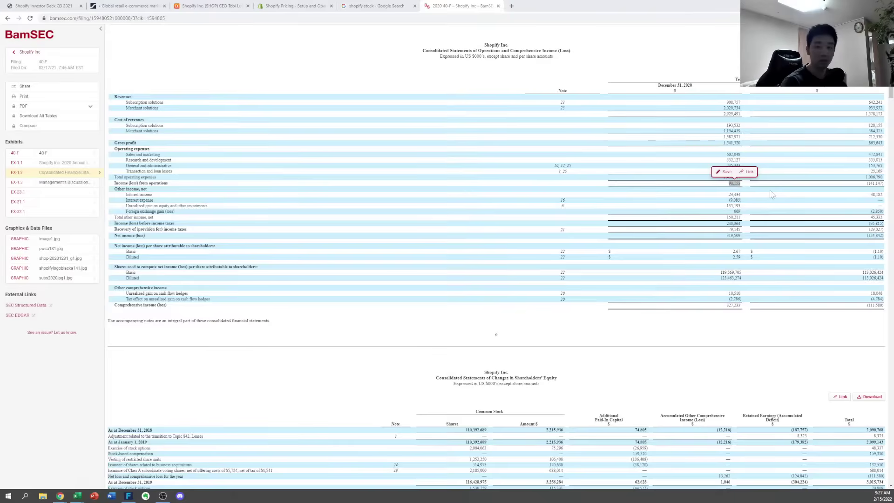
key("Right")
key("Right")
key("Right")
key("Right")
key("Up")
key("Right")
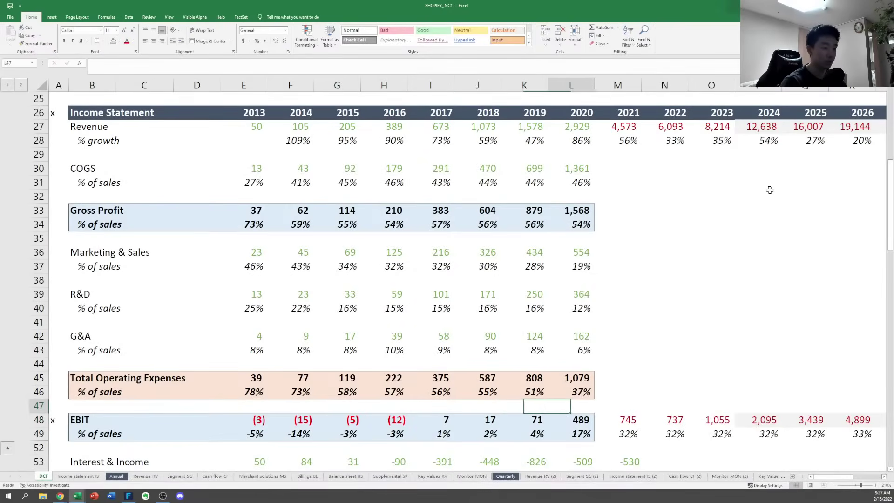
key("Down")
key("Left")
key("Right")
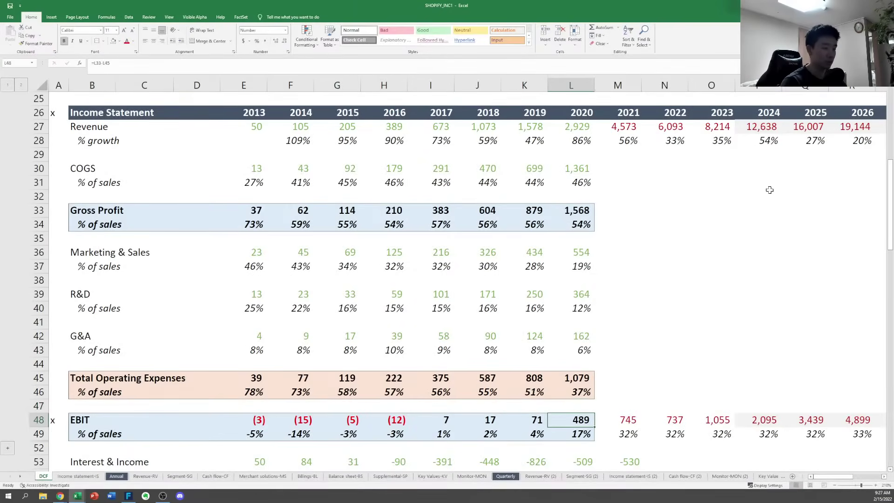
key("alt")
key("alt+Tab")
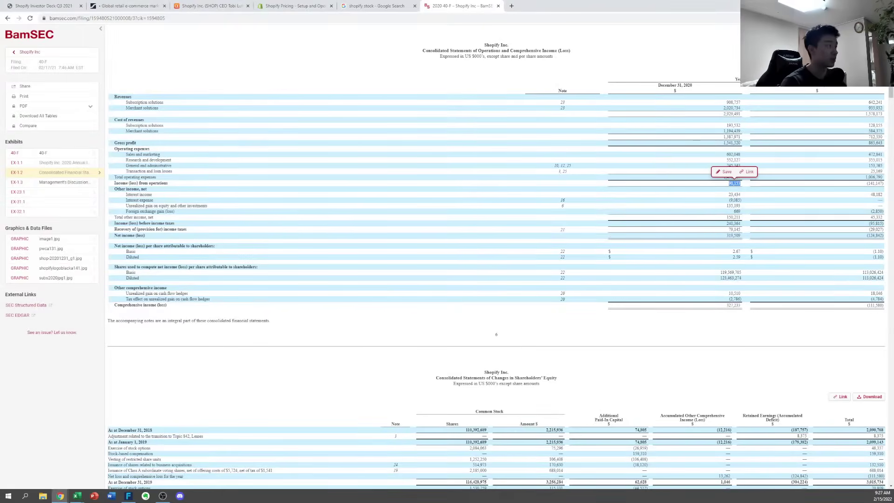
left_click(691, 175)
key("alt+Tab")
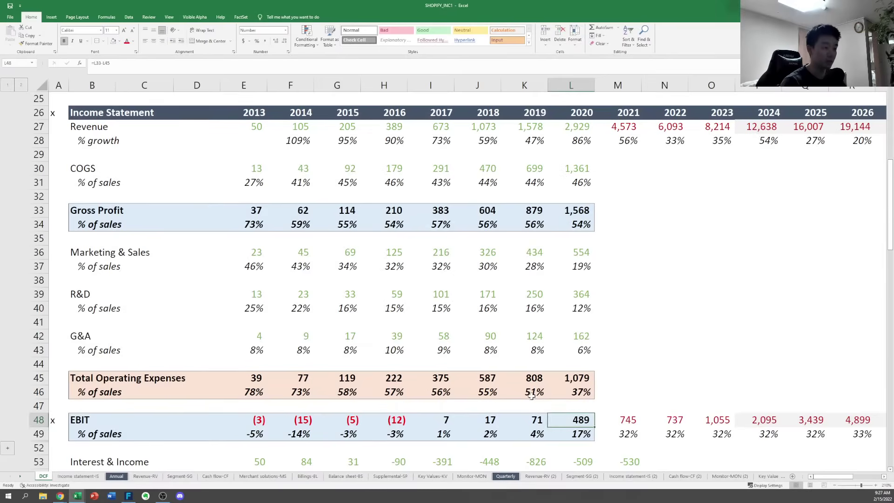
Inspect the gross profit and operating expense references of the 2019 EBIT formula in K48
left_click(527, 421)
key("F2")
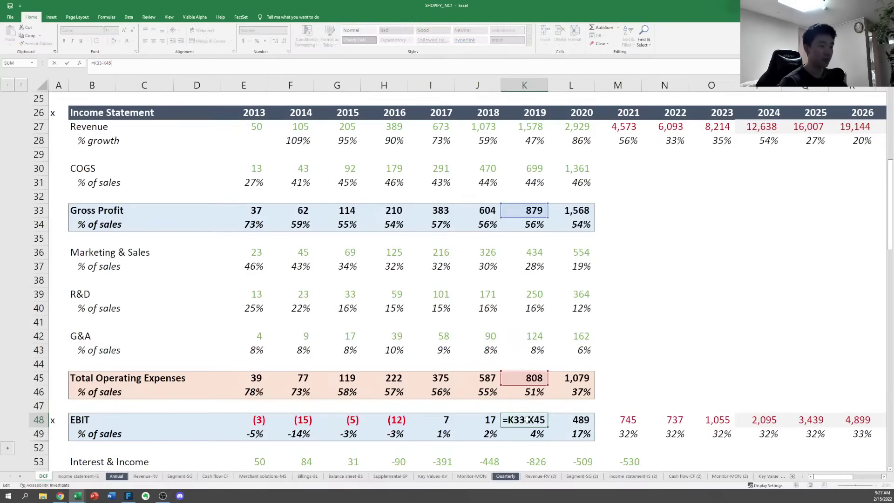
key("Escape")
key("F2")
key("Escape")
Compare the filing's reported 2020 gross profit in Chrome with the 2020 Gross Profit in L33 of the Excel model
key("alt+Tab")
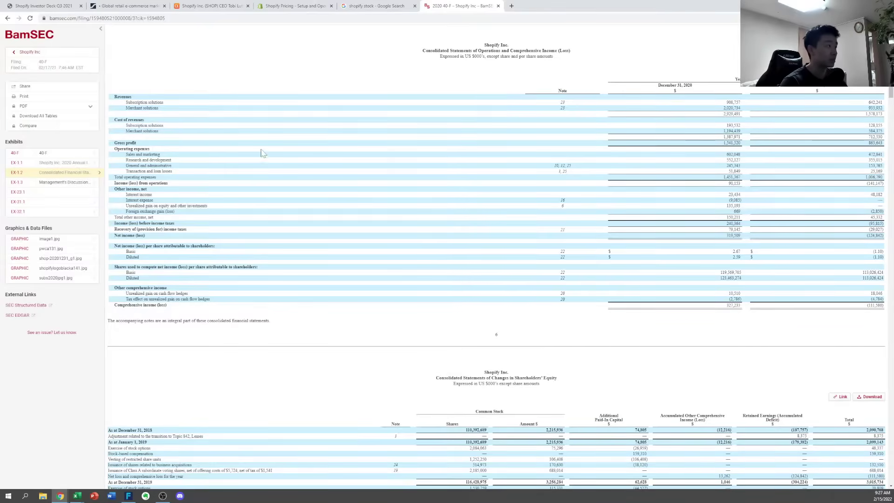
left_click_drag(741, 144, 742, 144)
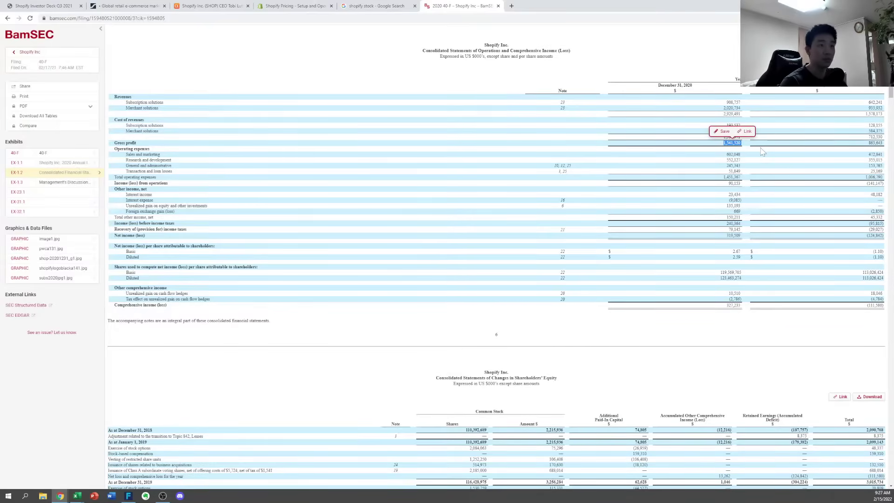
key("alt+Tab")
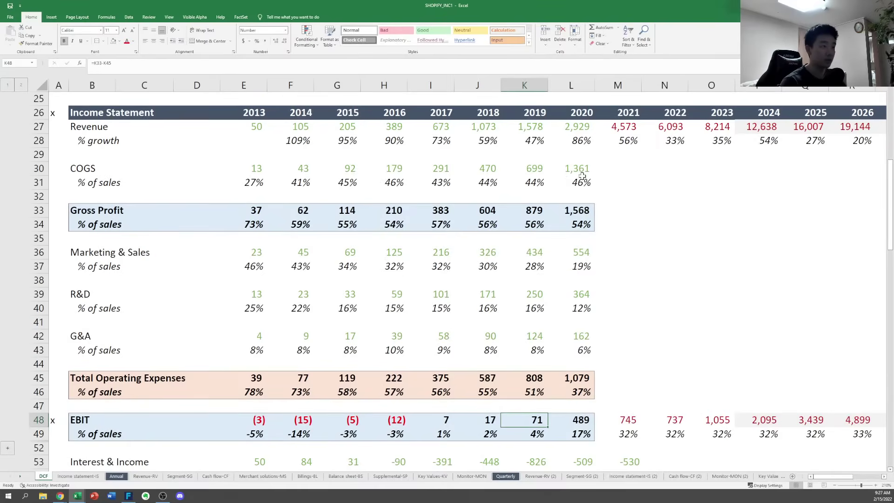
left_click(575, 211)
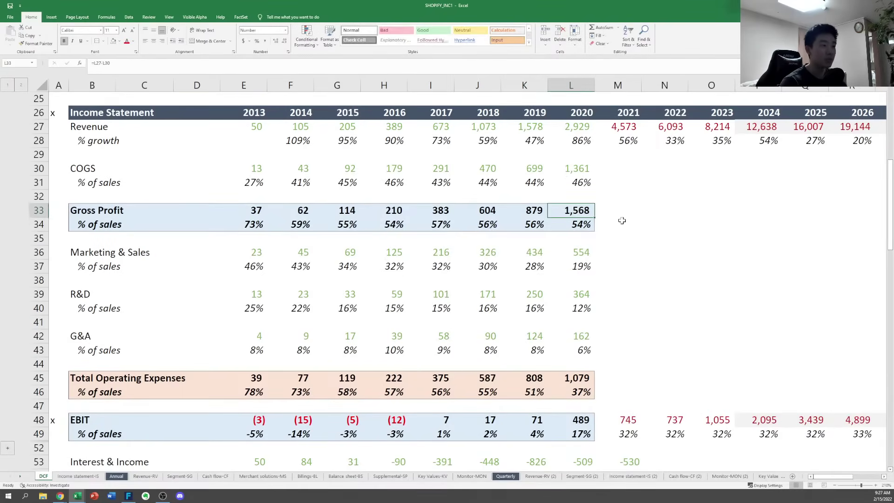
key("alt+Tab")
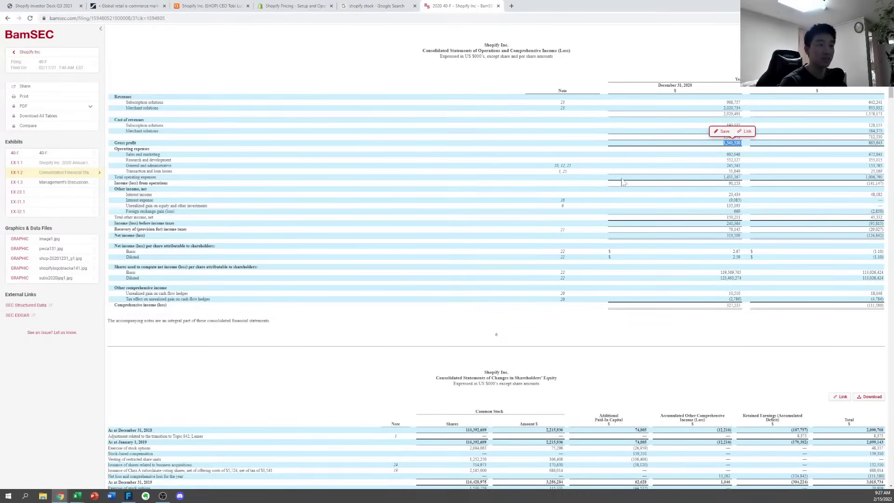
key("alt+Tab")
Trace the 2020 COGS link in L30 to its source row on the Income statement-IS sheet
key("Up")
key("Up")
key("Up")
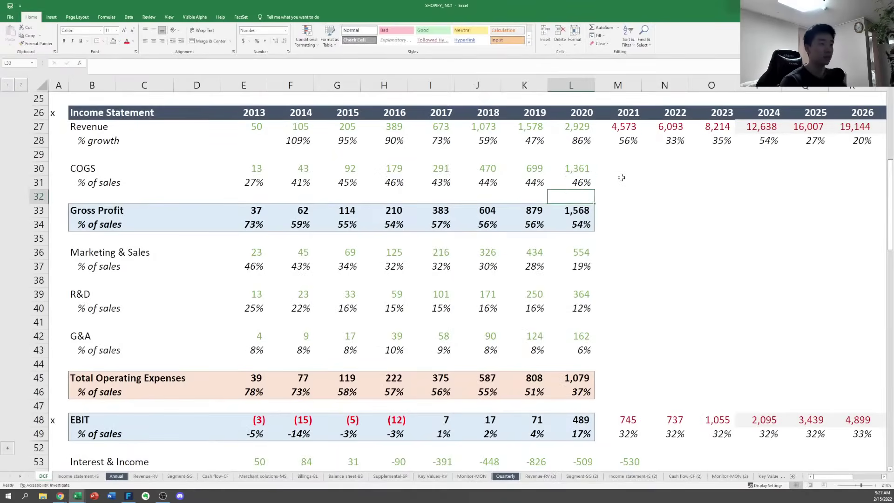
key("ctrl+bracketleft")
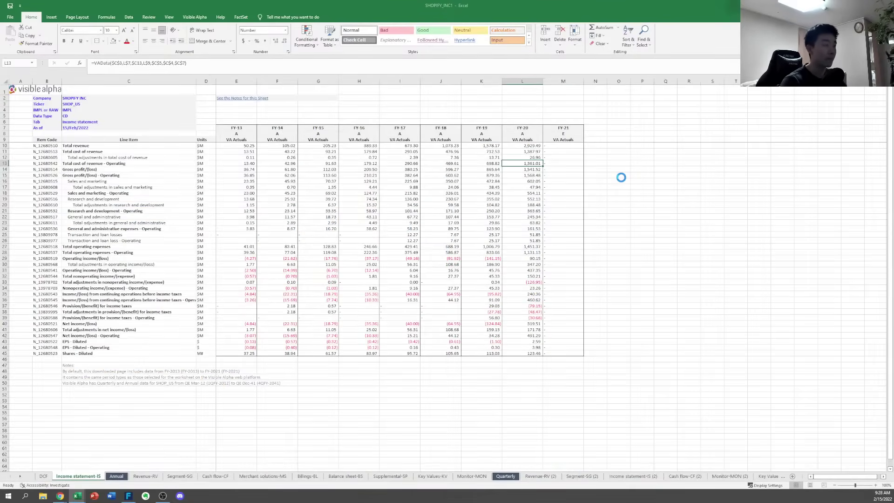
Relink the 2013 COGS in E30 to total cost of revenue in Income statement-IS E11, and fill the link across through 2020
key("ctrl+Page_Up")
key("Left")
key("Left")
key("Left")
key("Left")
key("Left")
key("Left")
key("Left")
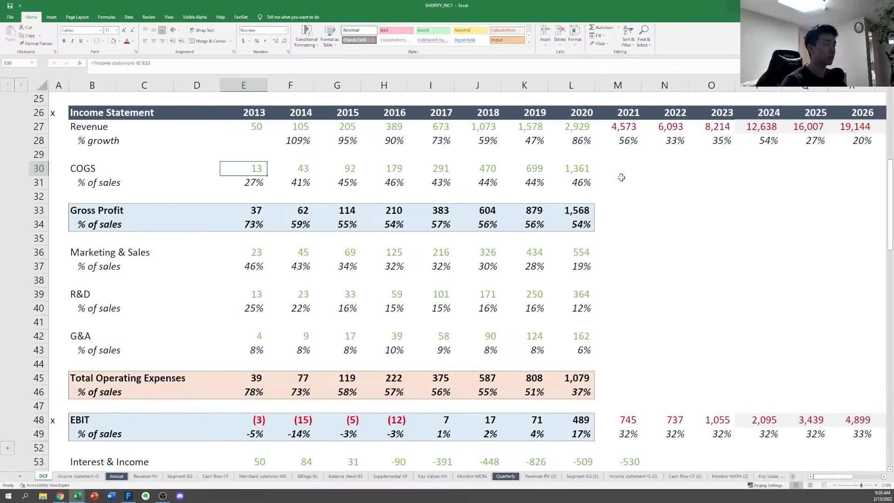
type("=")
key("ctrl+Page_Down")
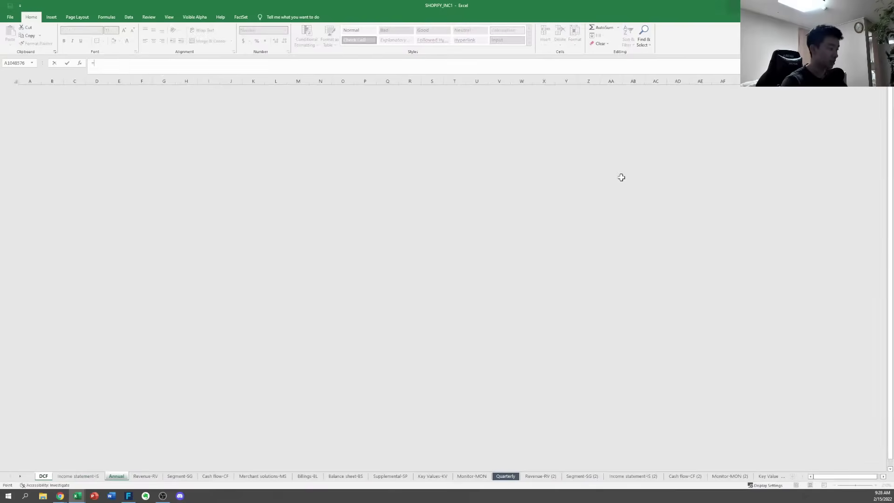
key("Left")
key("Left")
key("Left")
key("Left")
key("Left")
key("Left")
key("Up")
key("Up")
key("Up")
key("Down")
key("Left")
key("Return")
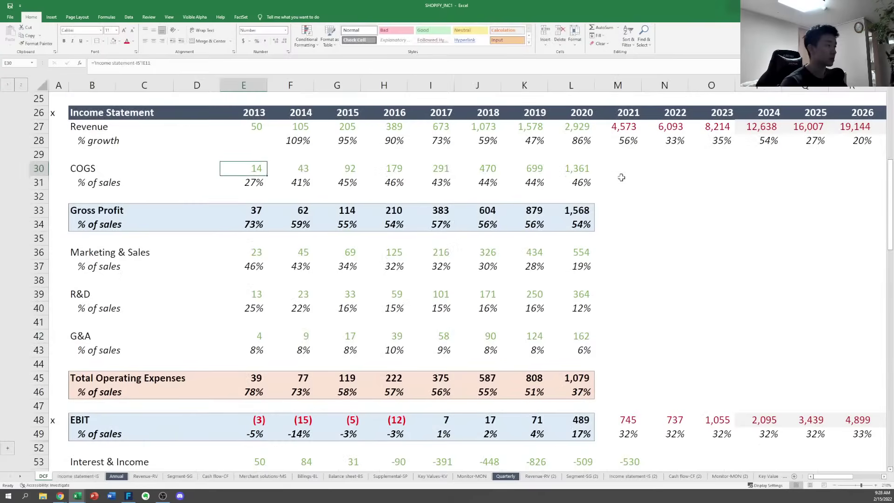
key("Right")
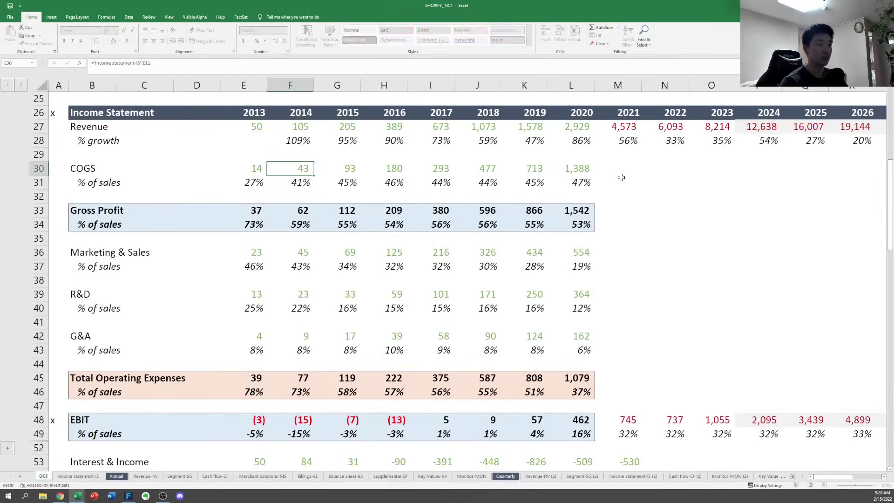
Recheck the 2020 Gross Profit in L33 against the gross profit reported in the Chrome filing, and return to Excel
key("Right")
key("Right")
key("Right")
key("Down")
key("Right")
key("Right")
key("Down")
key("Down")
key("Right")
key("alt+Tab")
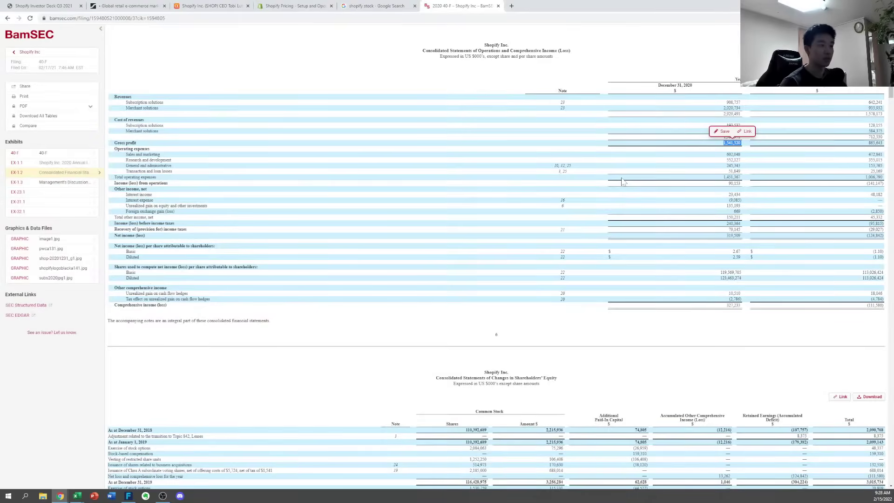
key("ctrl+c")
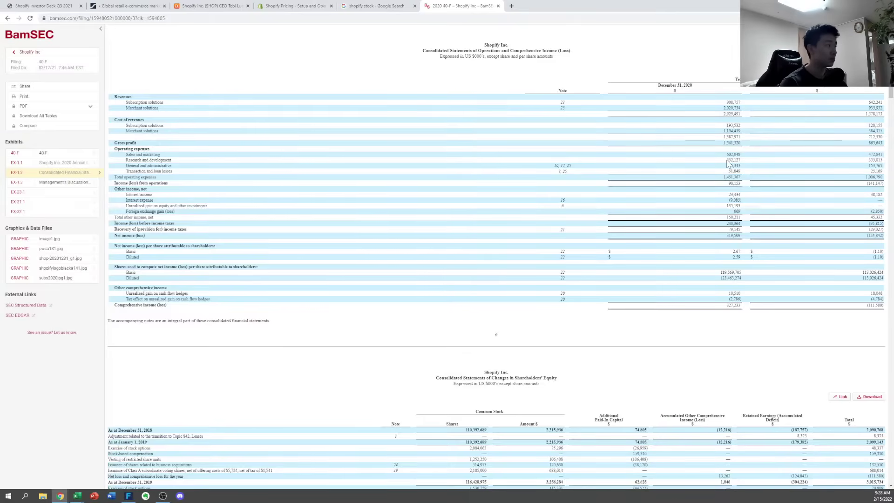
key("alt+Tab")
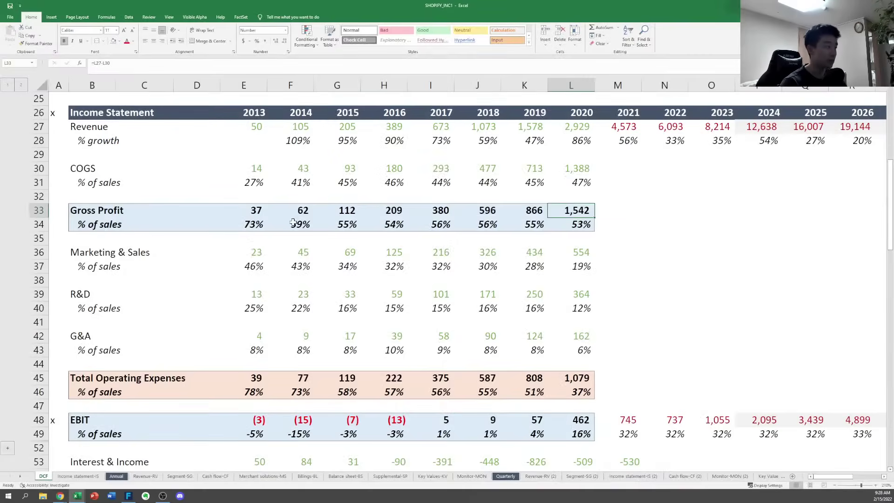
Compare the 2020 Marketing & Sales in L36 with the filing in Chrome, and trace its link to the source row on Income statement-IS
left_click(573, 250)
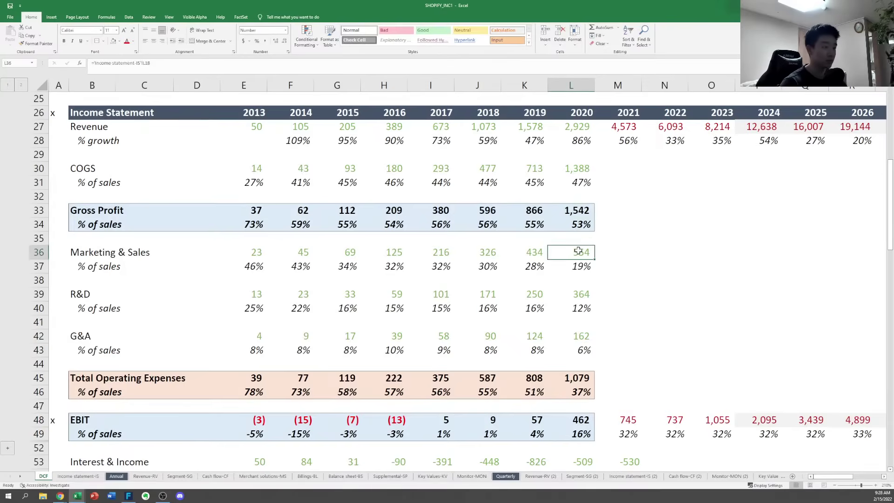
key("alt+Tab")
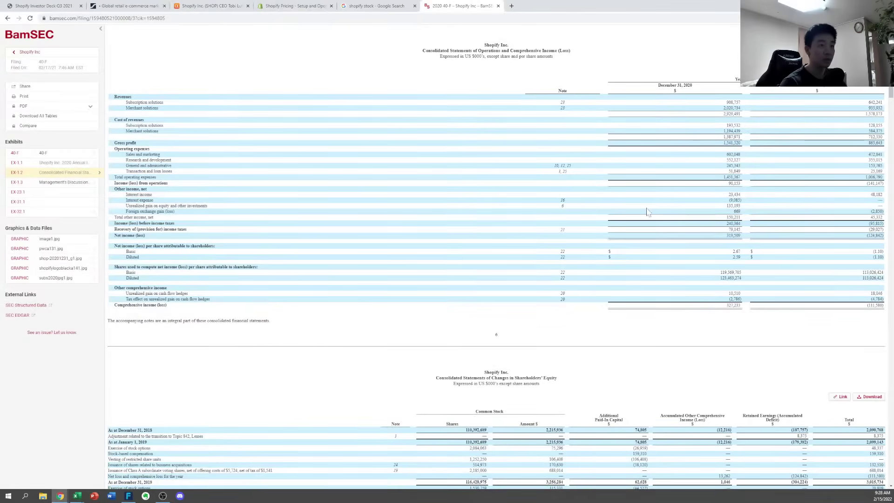
key("alt+Tab")
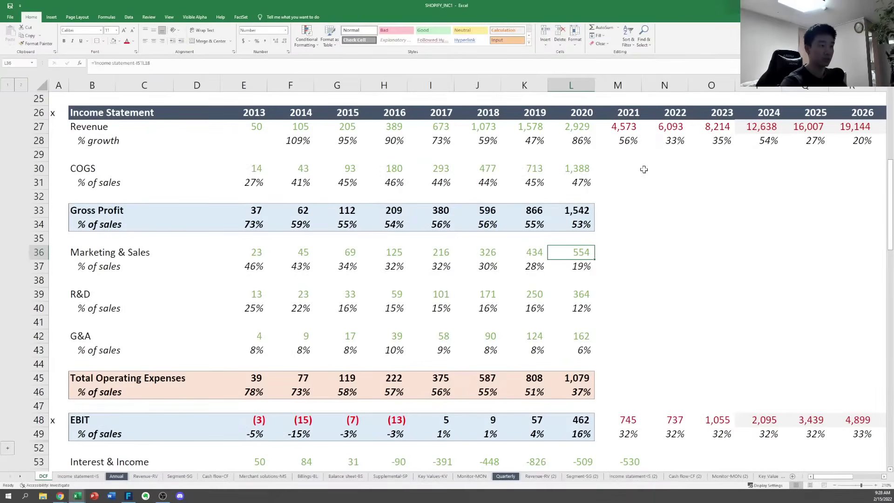
key("ctrl+bracketleft")
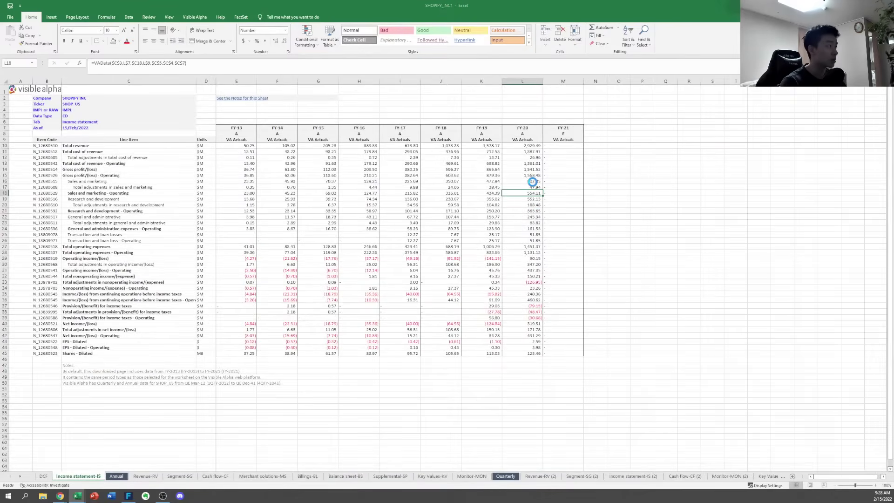
Relink the 2013 Marketing & Sales in E36 to Sales and marketing in Income statement-IS E16, and fill the link across through 2020
key("ctrl+Page_Up")
key("Left")
key("Left")
key("Left")
key("Left")
key("Left")
key("Left")
key("Left")
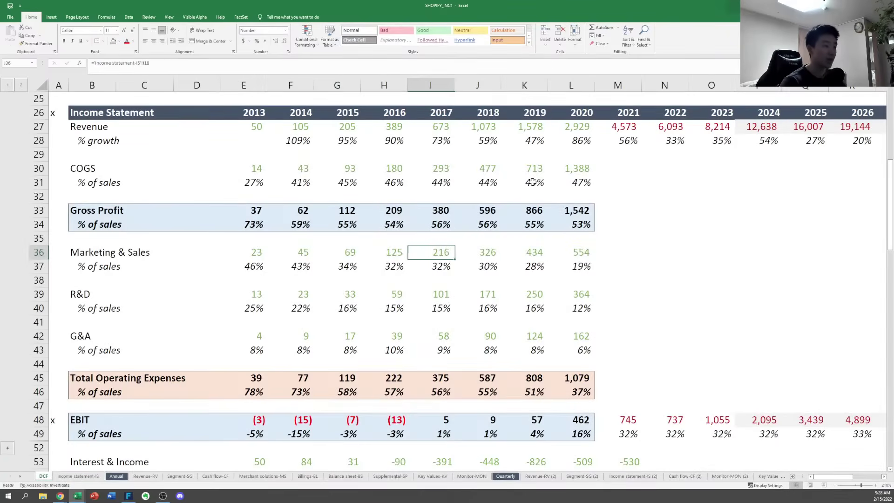
key("ctrl+Page_Down")
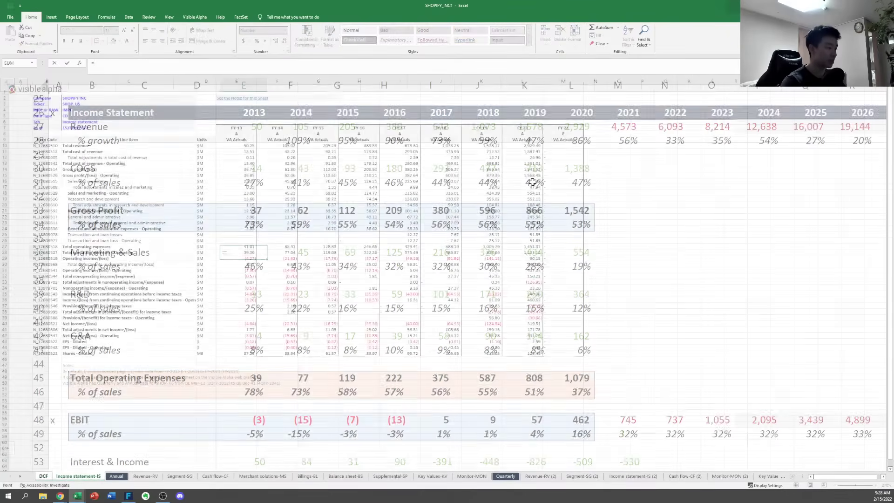
key("Down")
key("Down")
key("Down")
key("Down")
key("Down")
key("Down")
key("Down")
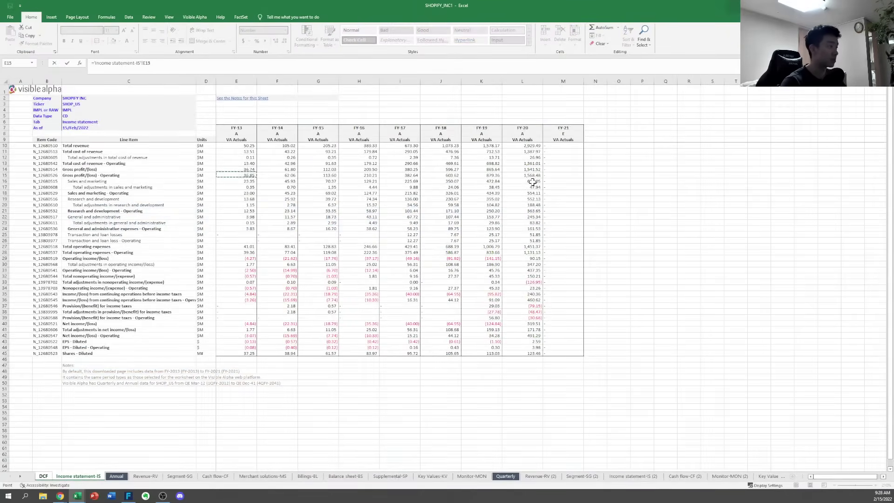
key("ctrl+Return")
key("ctrl+c")
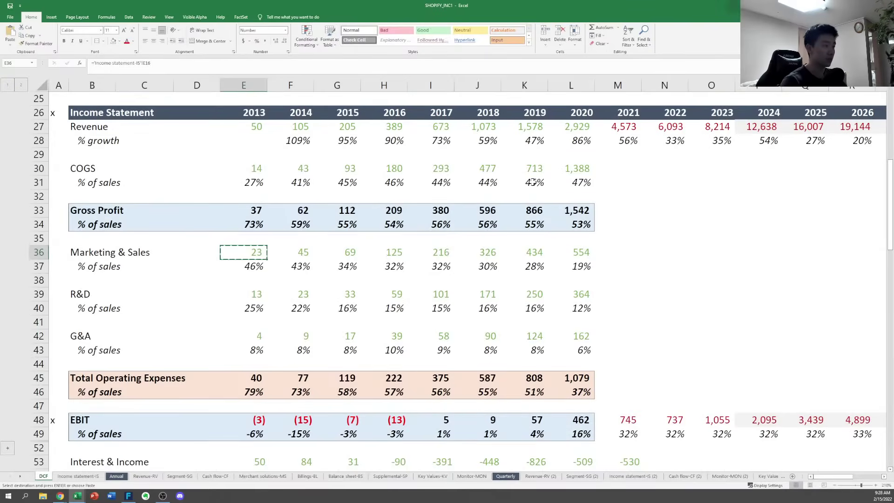
key("ctrl+shift+Right")
key("ctrl+alt+v")
key("Return")
Relink the 2013 R&D in E39 to Research and development in Income statement-IS E19, and fill the link across through 2020
key("Down")
key("Down")
key("Down")
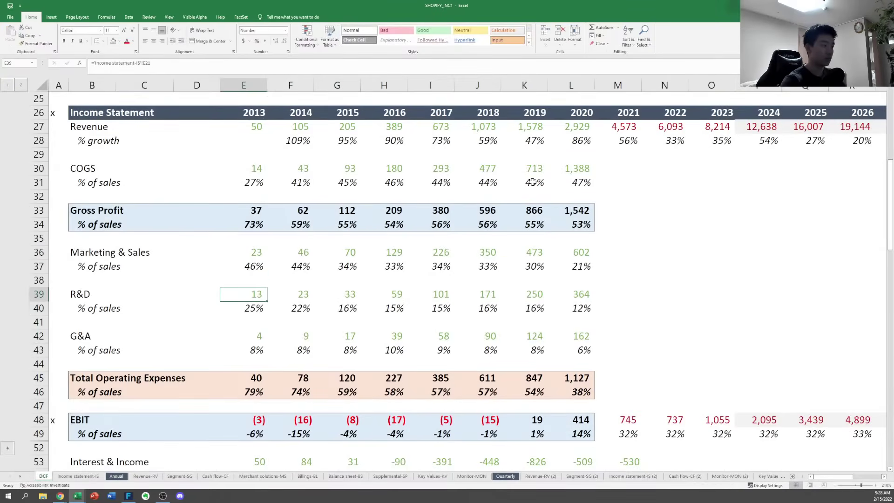
type("=")
key("ctrl+Page_Down")
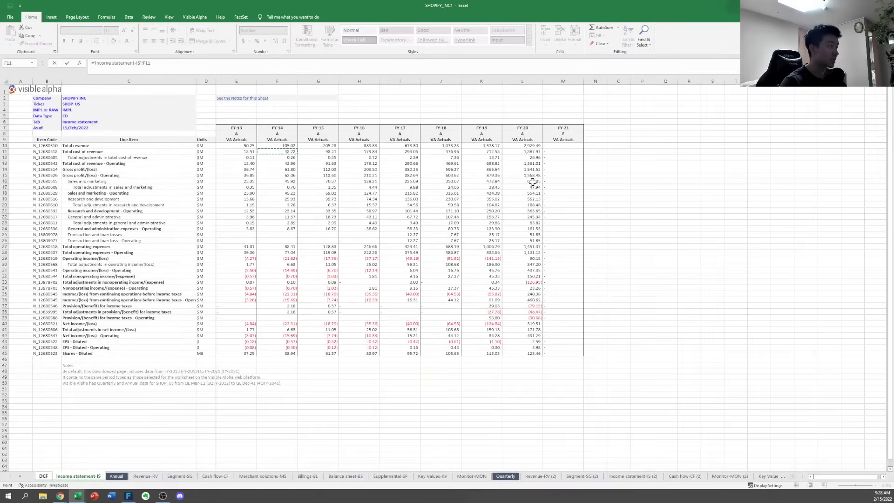
key("Left")
key("Down")
key("Right")
key("ctrl+Return")
key("ctrl+c")
key("ctrl+shift+Right")
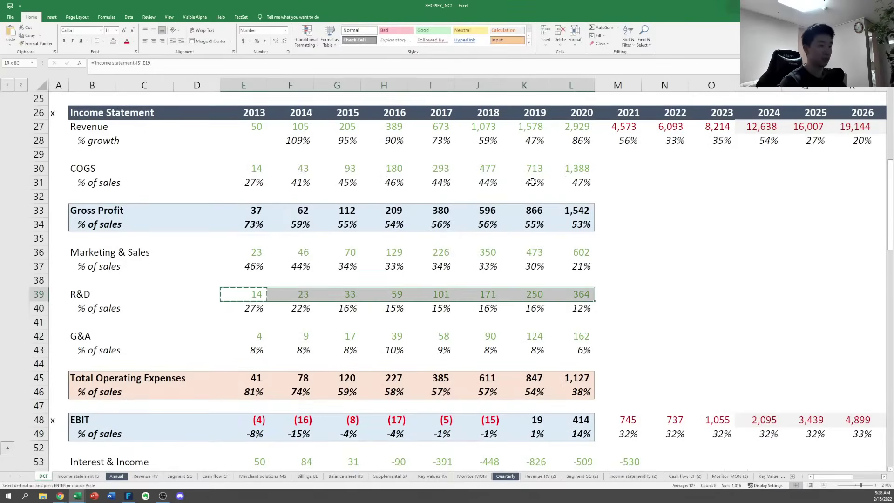
key("Return")
Relink the 2013 G&A in E42 to General and administrative in Income statement-IS E22, and fill the link across through 2020
key("Down")
key("Down")
key("Down")
key("Down")
key("Up")
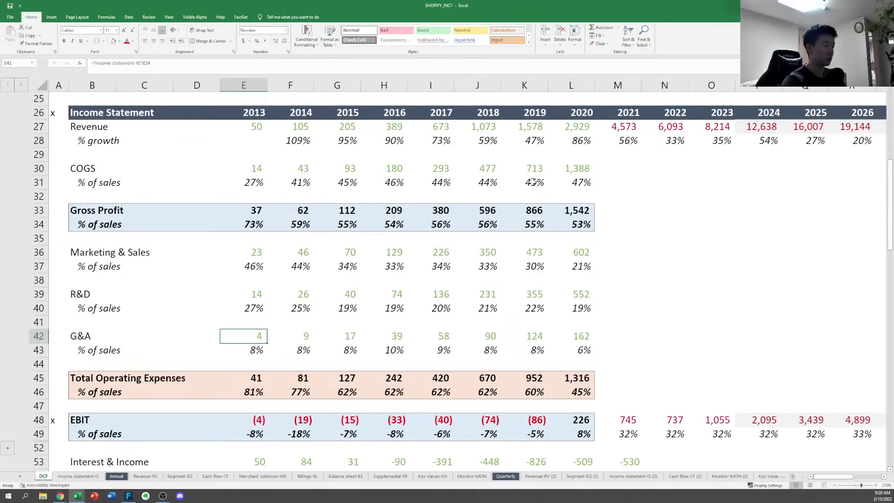
type("=")
key("ctrl+Page_Down")
key("Down")
key("Down")
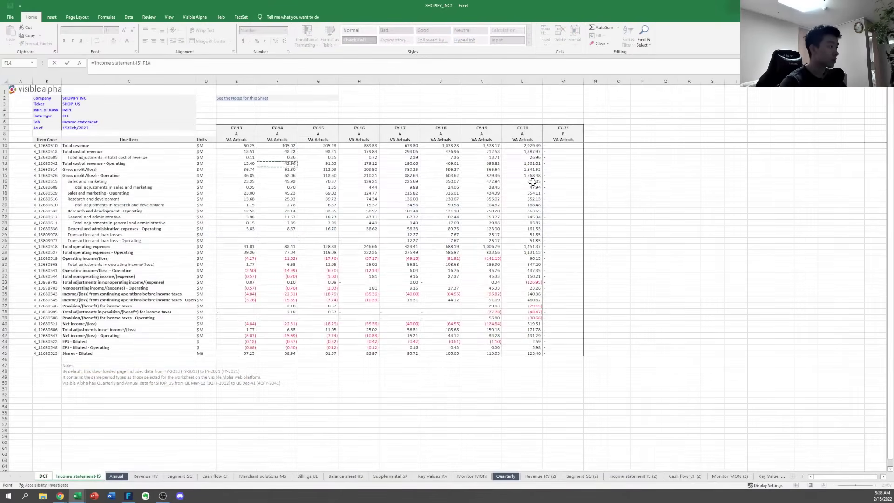
key("Down")
key("Down")
key("Down")
key("Down")
key("Down")
key("Left")
key("Down")
key("Down")
key("Down")
key("Down")
key("Down")
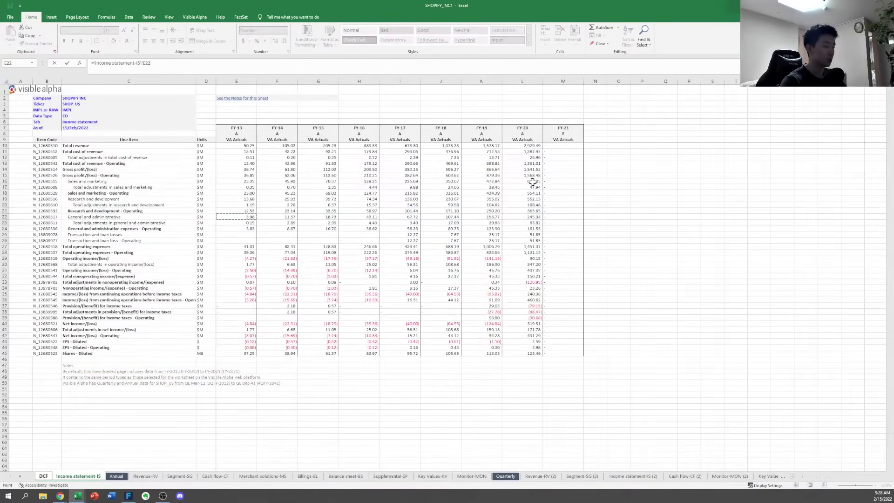
key("Return")
key("Up")
key("ctrl+c")
key("ctrl+shift+Right")
key("ctrl+v")
key("alt+w")
key("Escape")
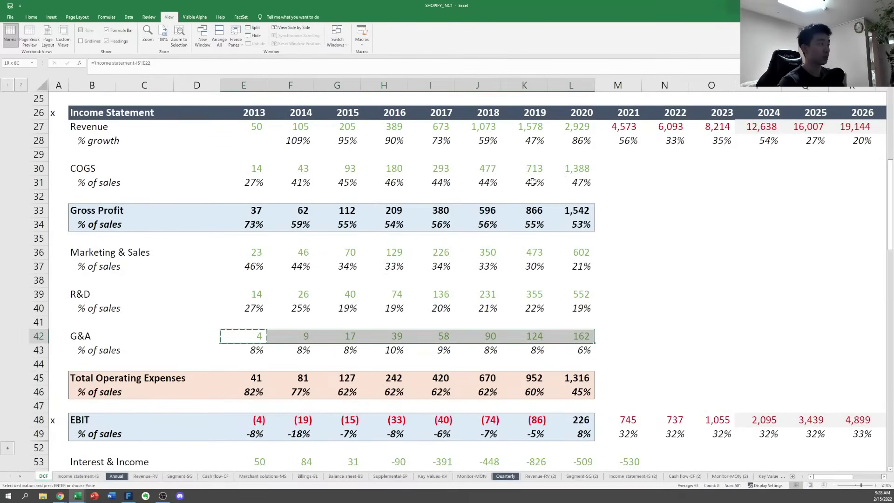
key("ctrl+shift+Left")
key("ctrl+shift+Right")
key("ctrl+alt+v")
key("Return")
key("Right")
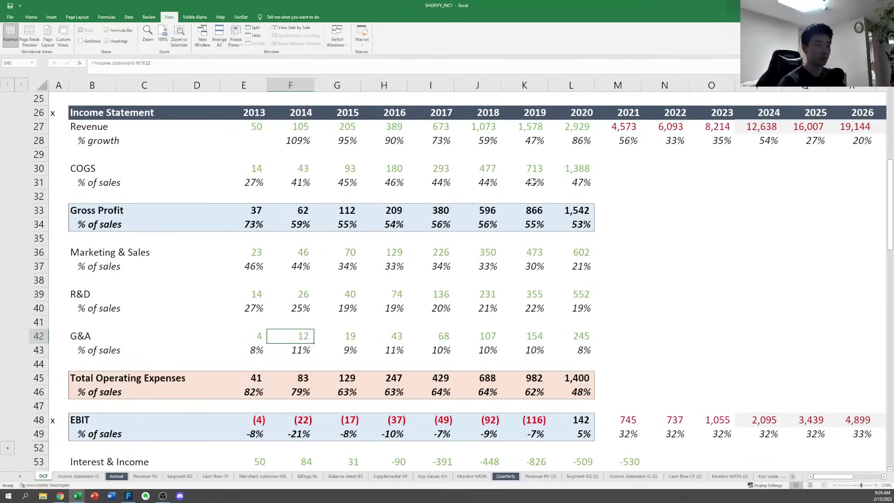
Compare the 2020 Total Operating Expenses in L45 with the total operating expenses reported in the Chrome filing, and return to Excel
key("Right")
key("Right")
key("Down")
key("Right")
key("Right")
key("Right")
key("Down")
key("Down")
key("Right")
key("alt+Tab")
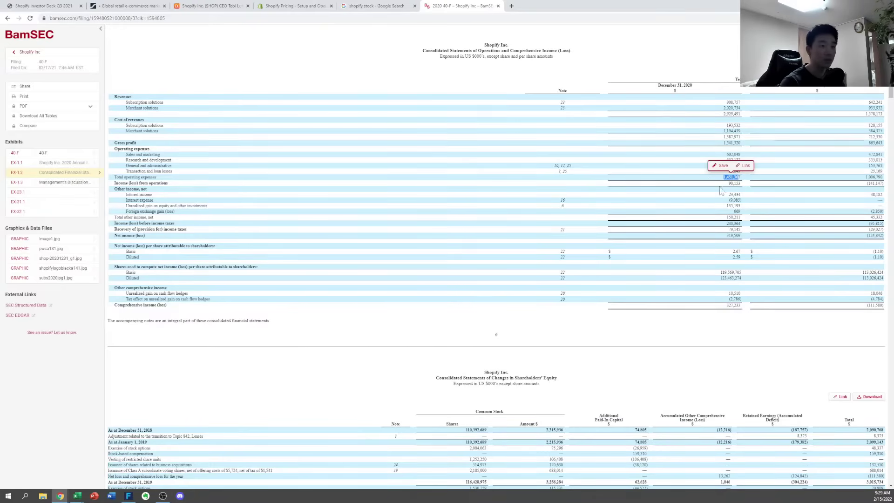
left_click(721, 183)
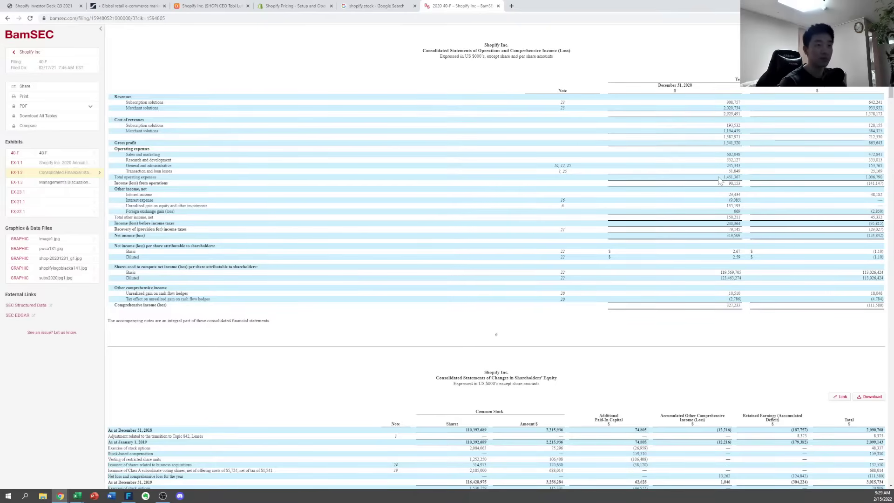
key("alt+Tab")
Inspect which expense rows the 2020 Total Operating Expenses formula in L45 adds up
key("Right")
key("Left")
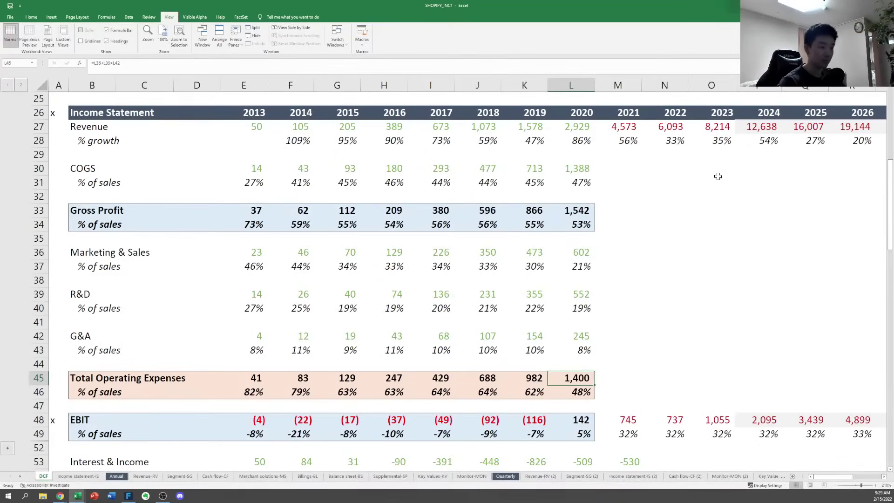
key("F2")
key("Escape")
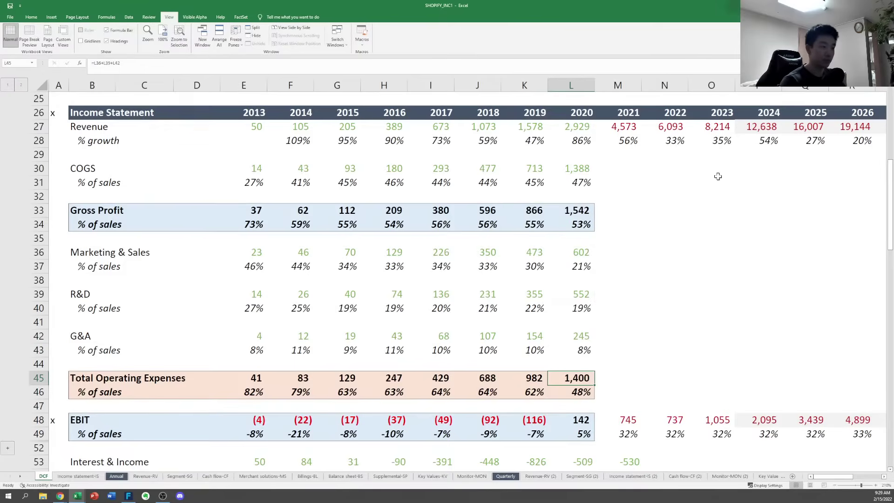
Check the operating expense lines on Income statement-IS and in the Chrome filing against the L45 formula on the DCF sheet
key("ctrl+Page_Down")
key("alt+Tab")
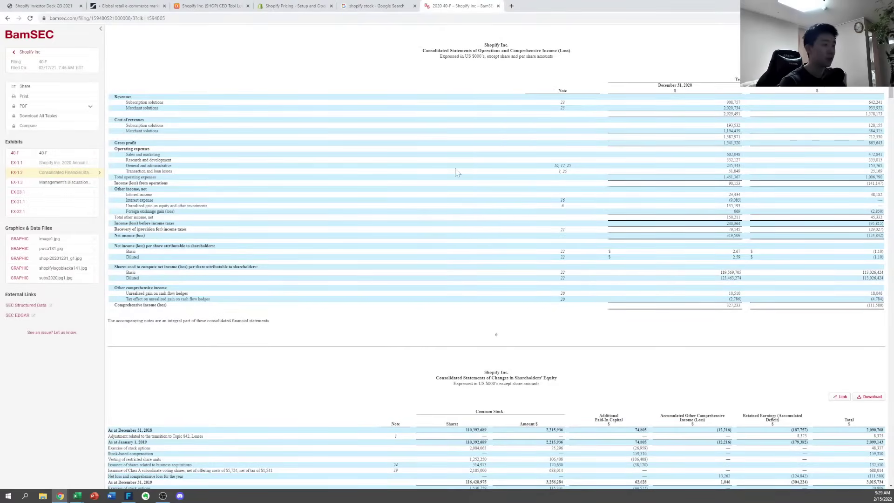
key("alt+Tab")
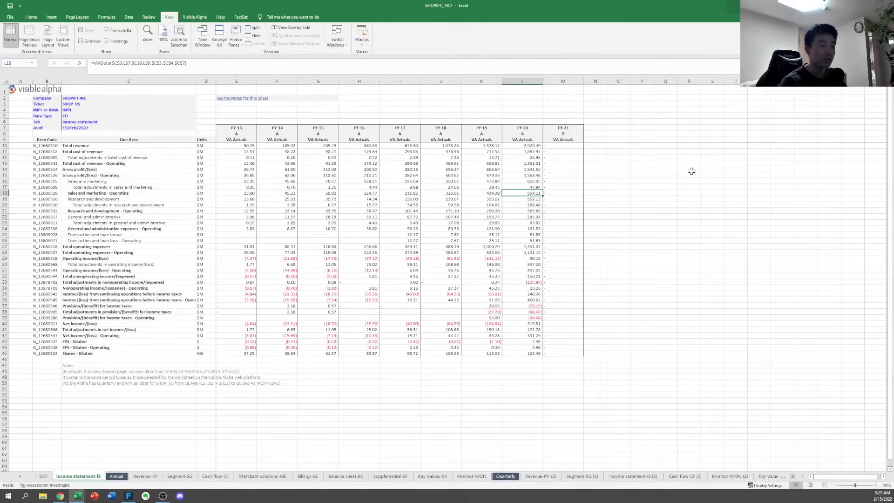
key("ctrl+Page_Up")
key("F2")
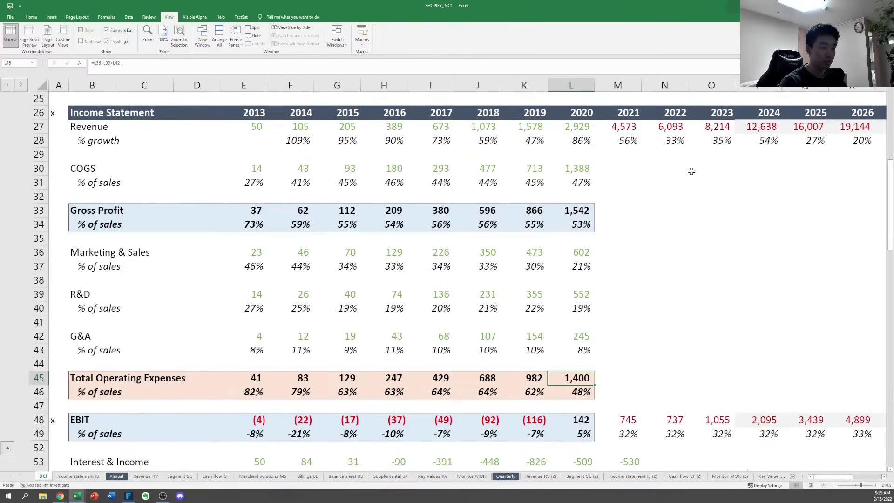
key("Escape")
key("Left")
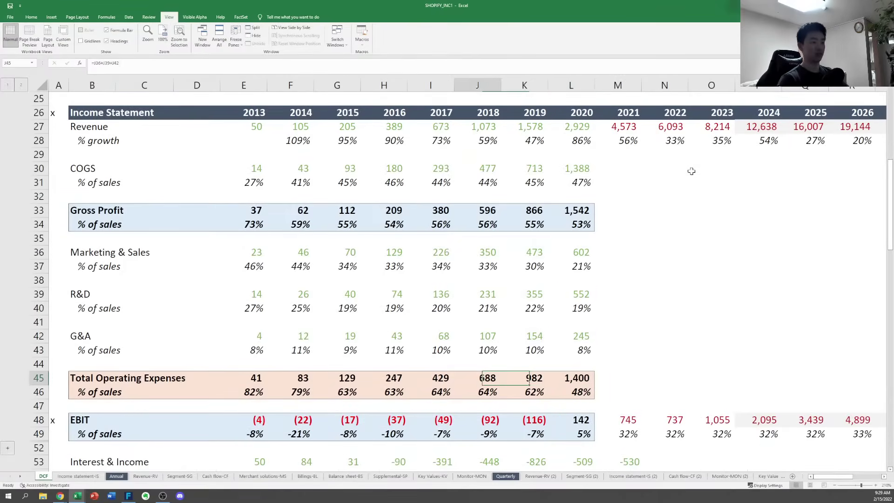
Compare the 2020 G&A in the DCF sheet with the general and administrative expense in the Chrome filing
key("alt+Tab")
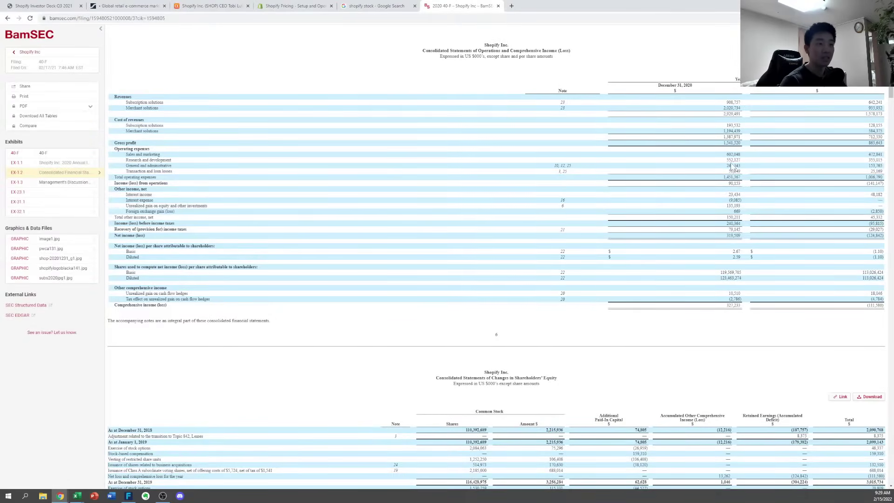
key("alt+Tab")
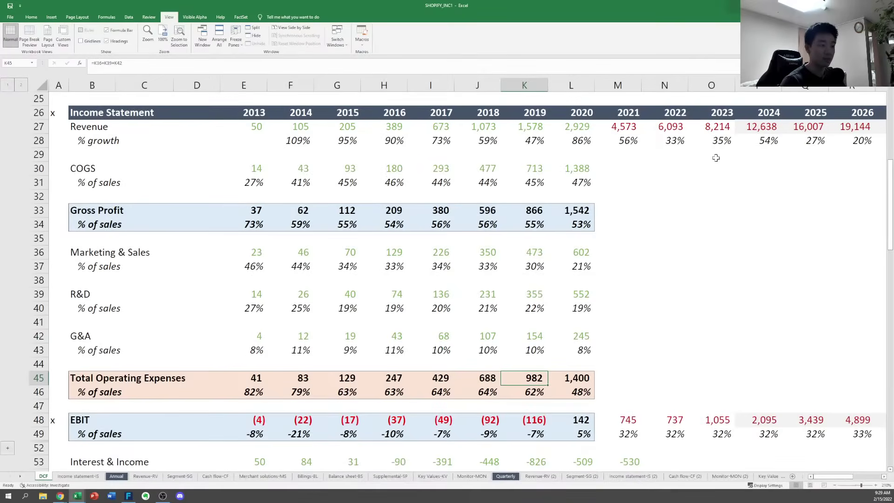
left_click(581, 342)
key("alt+Tab")
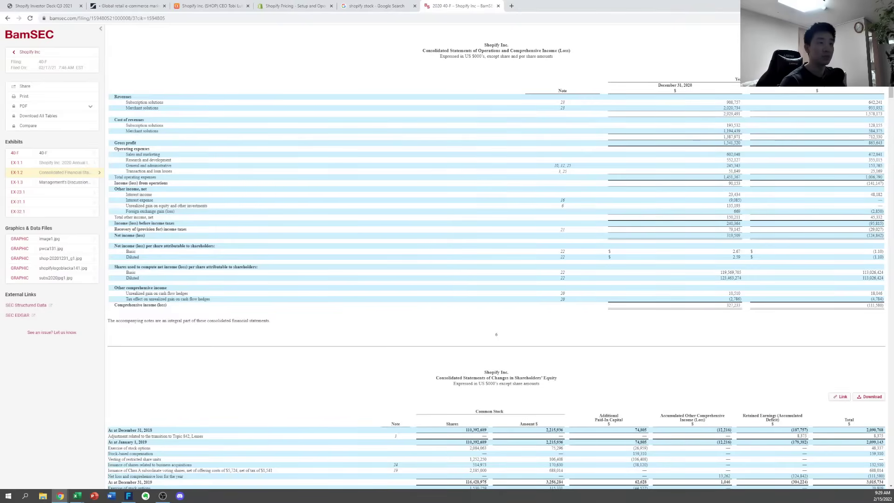
Compare the 2020 gross profit and operating expense lines in the DCF model with Shopify's 40-F statement of operations
key("alt+Tab")
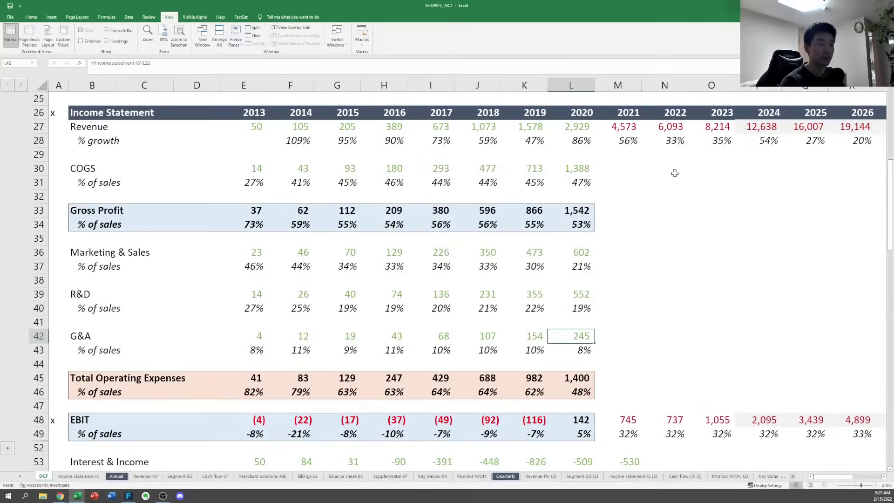
left_click(575, 210)
left_click(576, 253)
left_click_drag(577, 282, 577, 296)
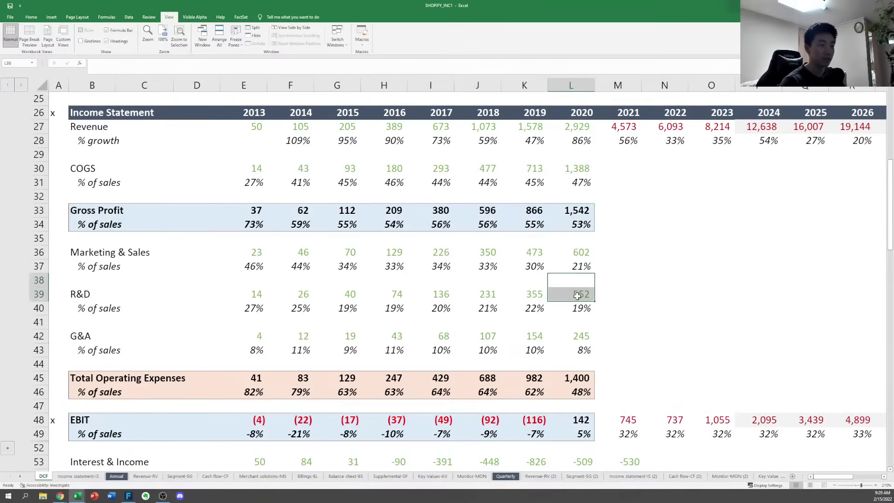
left_click(577, 298)
left_click(571, 334)
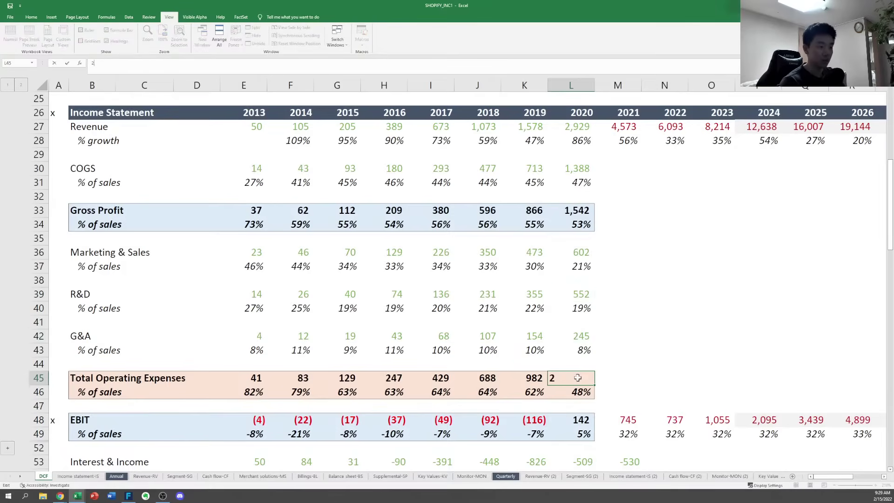
double_click(578, 378)
key("Escape")
key("alt+Tab")
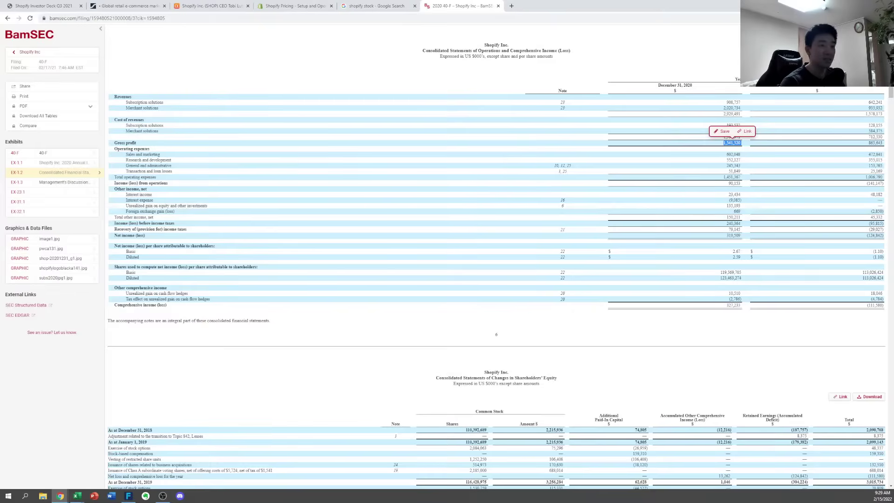
key("alt+Tab")
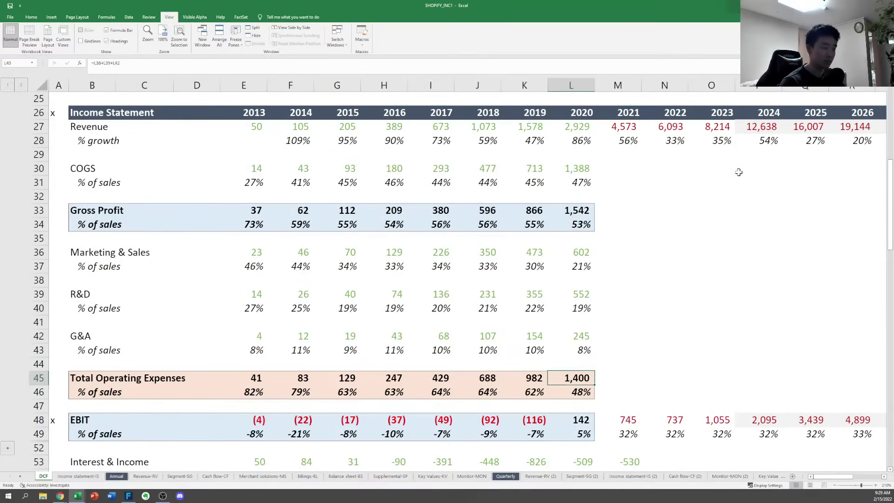
Insert three blank rows between the G&A block and Total Operating Expenses
key("Left")
key("Left")
key("Up")
key("alt+h")
key("i")
key("r")
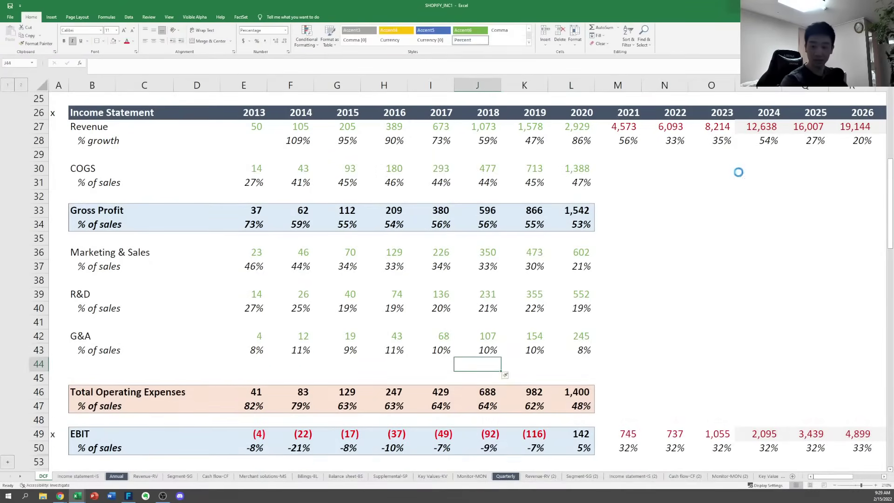
key("F4")
key("F4")
Copy the G&A line and its % of sales row through 2020 into the blank rows starting at B45
key("Left")
key("Up")
key("Up")
key("Up")
key("Left")
key("Left")
key("Left")
key("Left")
key("Left")
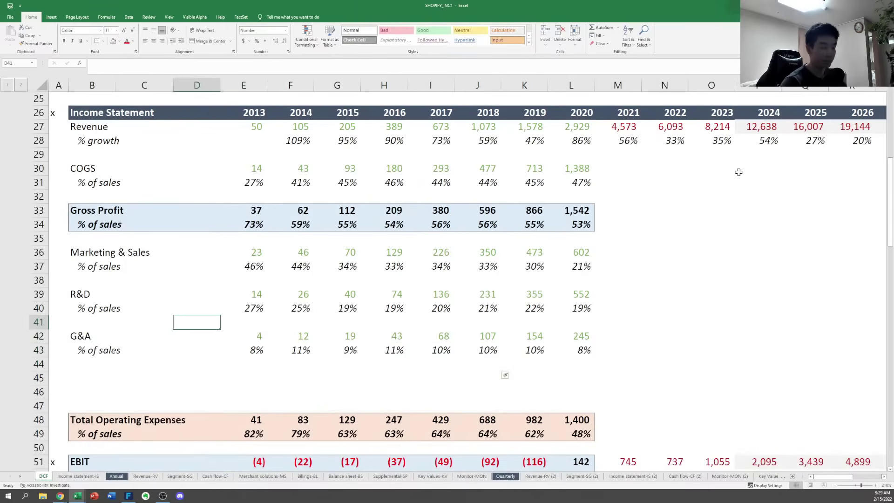
key("Left")
key("Left")
key("Down")
key("shift+Down")
key("ctrl+shift+Right")
key("ctrl+shift+Right")
key("ctrl+c")
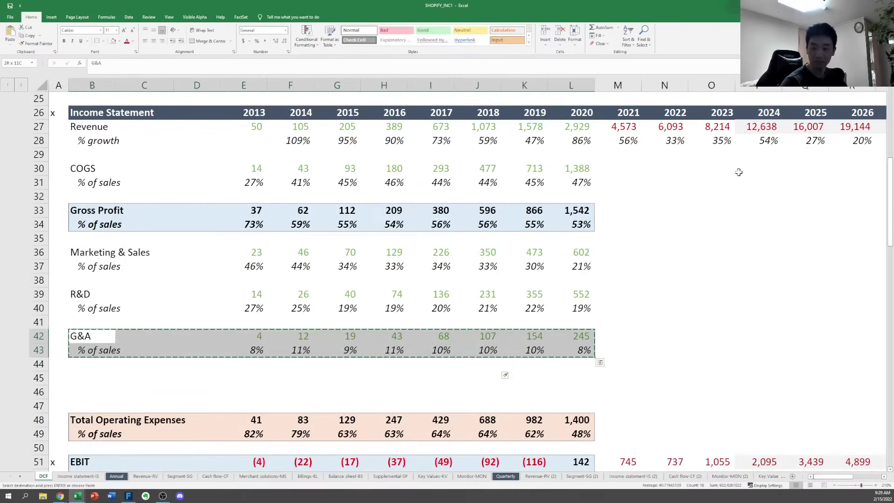
key("Down")
key("Down")
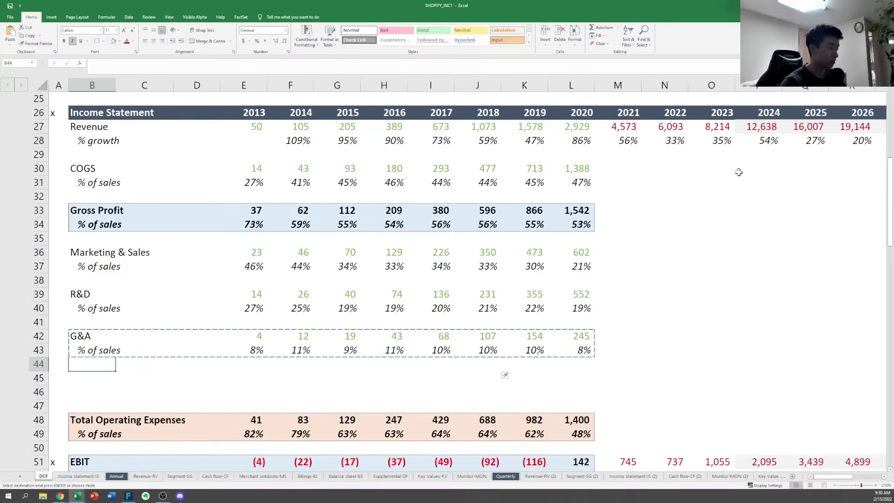
key("Down")
key("Return")
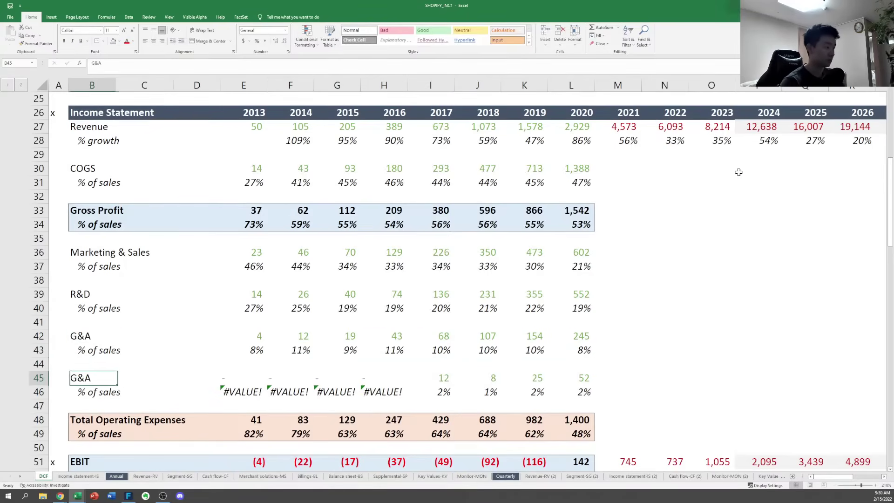
Relabel the copied G&A line as Transactions and Losses and clear its 2013 to 2020 values
type("Transactions and Losses")
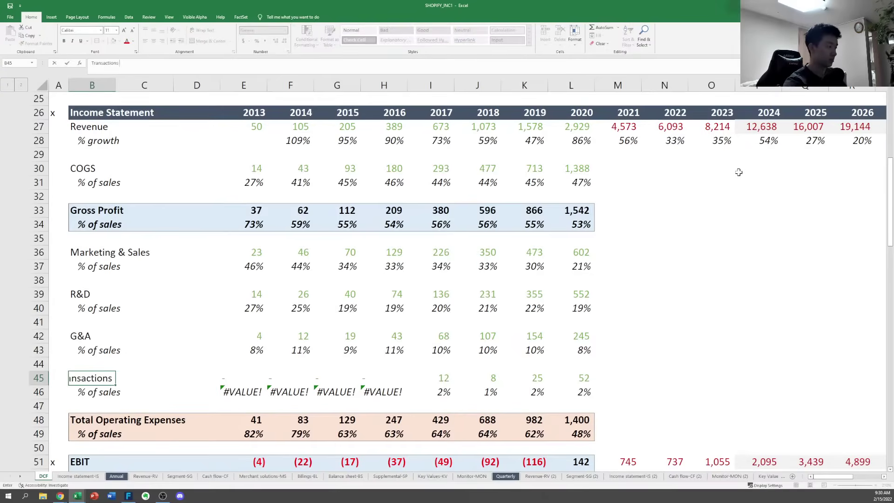
key("ctrl+Return")
key("Right")
key("Right")
key("Right")
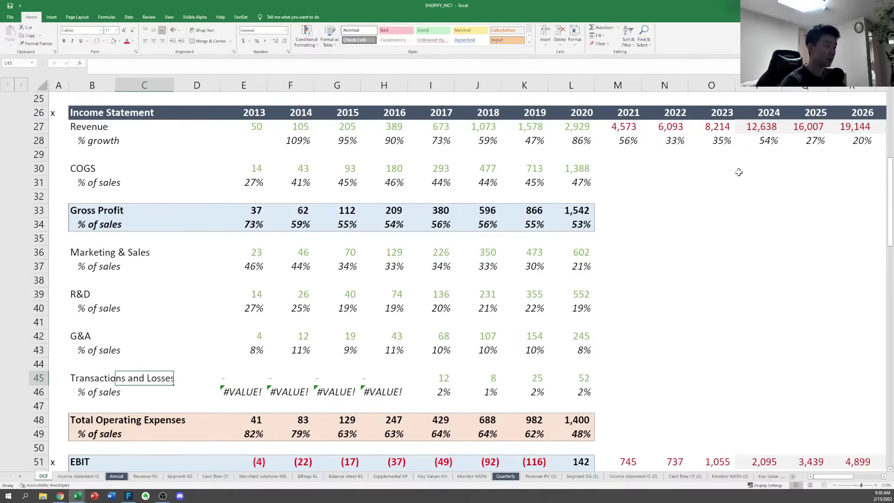
key("Down")
key("Up")
key("ctrl+shift+Right")
key("Delete")
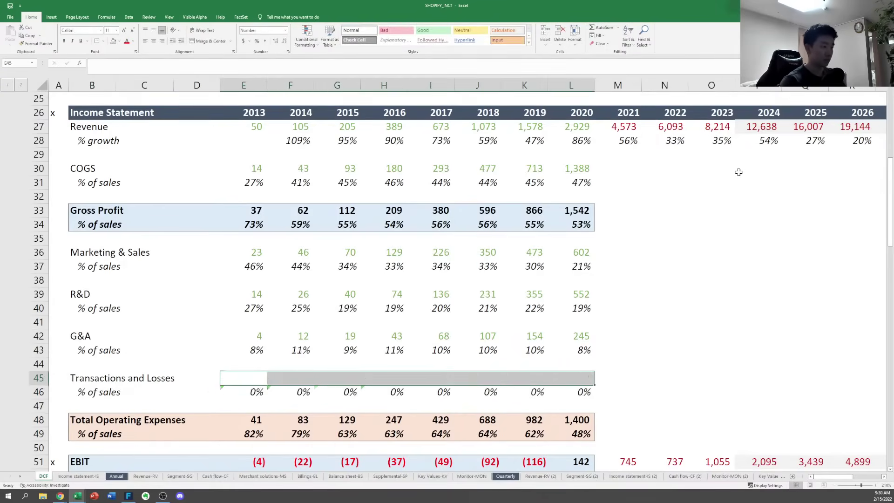
Look up the transaction and loan loss lines on the Income statement-IS sheet, then return to the DCF sheet
key("Down")
key("Right")
key("Left")
key("Up")
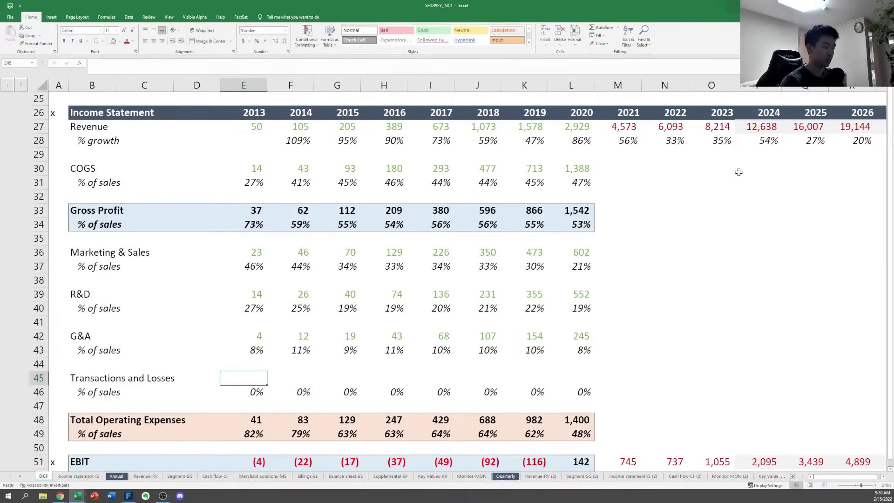
key("ctrl+Page_Down")
key("Right")
key("Left")
key("Left")
key("Left")
key("Left")
key("Left")
key("Left")
key("Left")
key("Left")
key("Left")
key("Left")
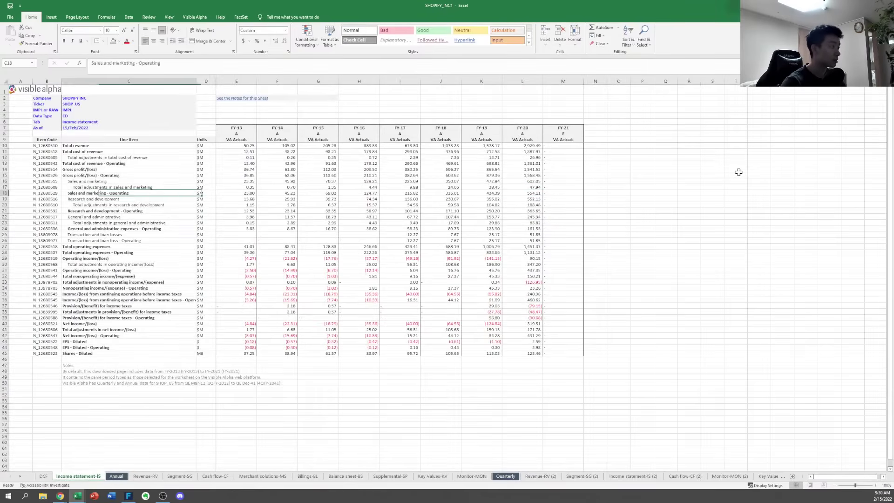
key("Down")
key("Down")
key("Down")
key("Down")
key("Down")
key("Down")
key("Down")
key("Down")
key("Right")
key("Right")
key("Right")
key("Right")
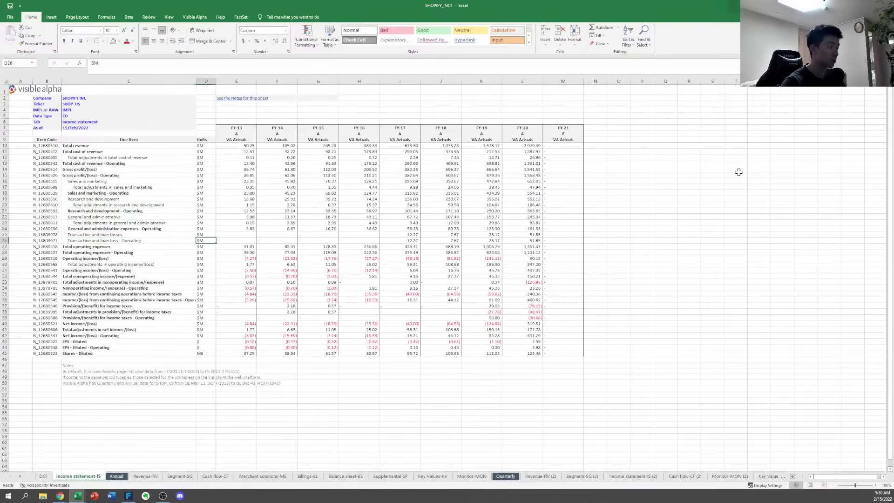
key("Left")
key("Left")
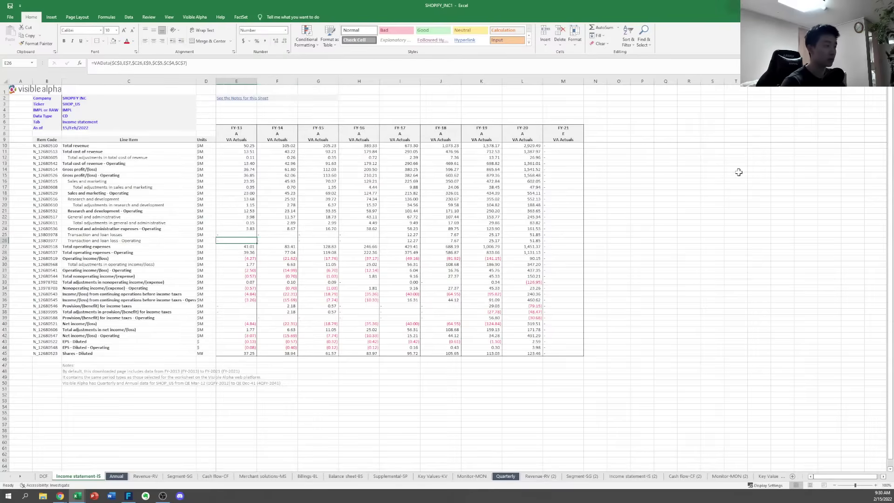
key("ctrl+Page_Up")
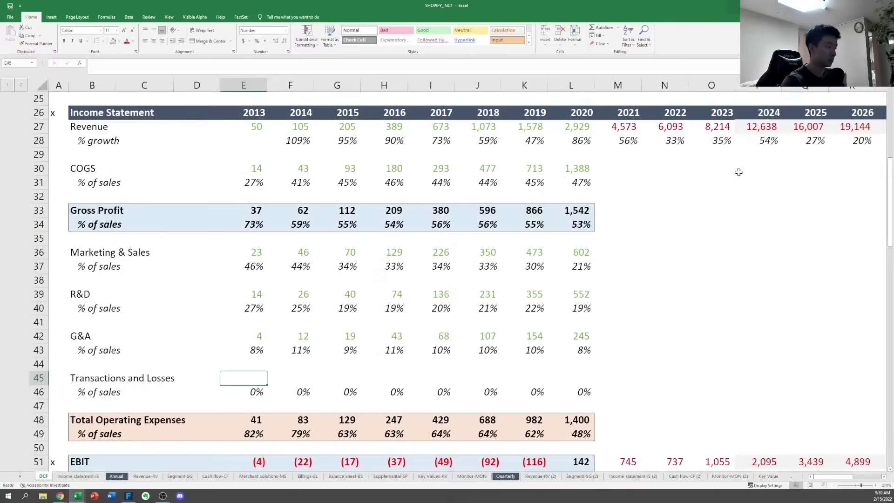
Link the 2013 Transactions and Losses cell E45 to Transaction and loan loss - Operating, 'Income statement-IS'!E26
type("=")
key("ctrl+Page_Down")
key("Right")
key("Up")
key("Up")
key("Up")
key("Up")
key("Up")
key("Up")
key("Up")
key("Up")
key("Up")
key("Up")
key("Up")
key("Up")
key("Up")
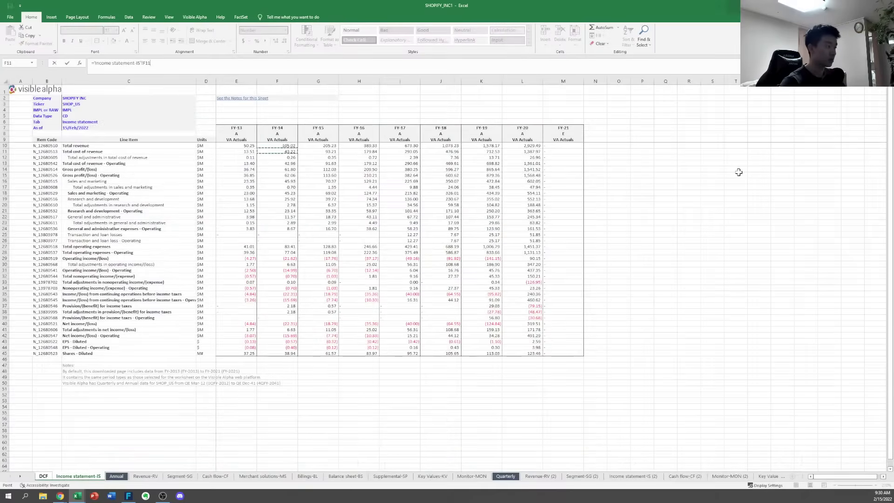
key("Down")
key("Down")
key("Down")
key("Down")
key("Down")
key("Down")
key("Down")
key("Left")
key("Down")
key("Down")
key("Down")
key("Down")
key("Down")
key("Down")
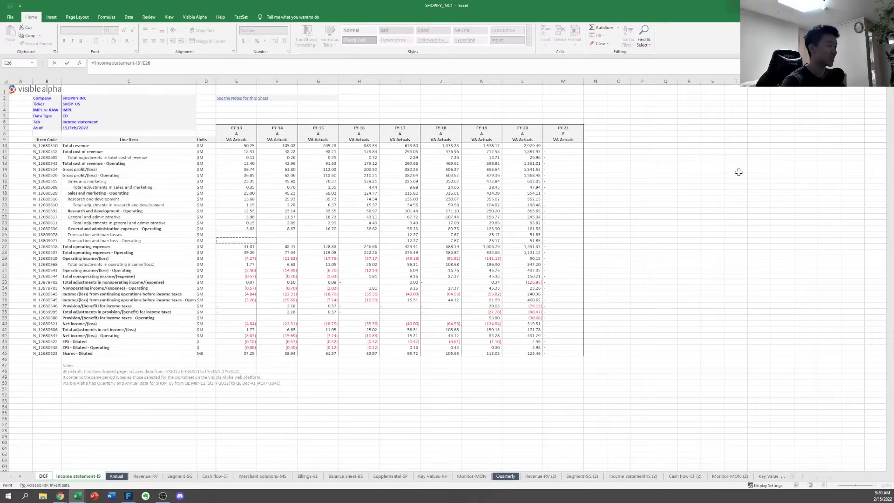
key("ctrl+Return")
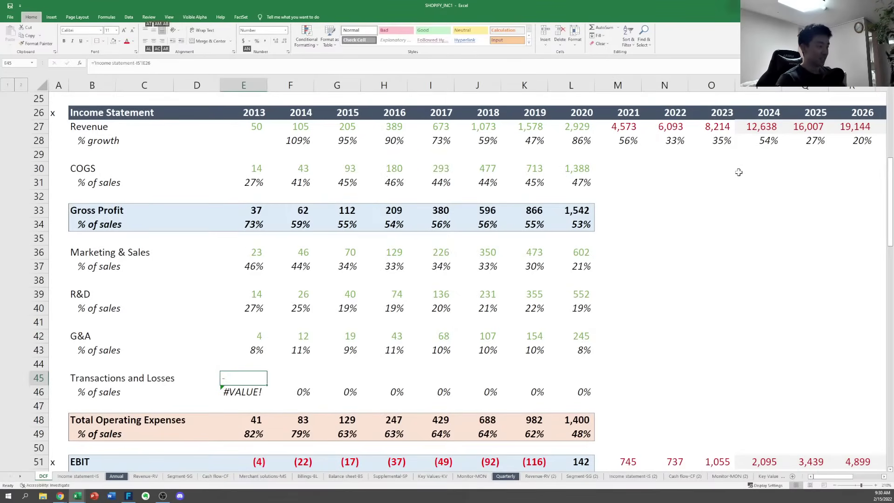
Copy the 2013 Transactions and Losses link across the row through 2020
key("ctrl+c")
key("shift+Right")
key("shift+Right")
key("shift+Right")
key("shift+Right")
key("shift+Right")
key("shift+Right")
key("shift+Right")
key("shift+Right")
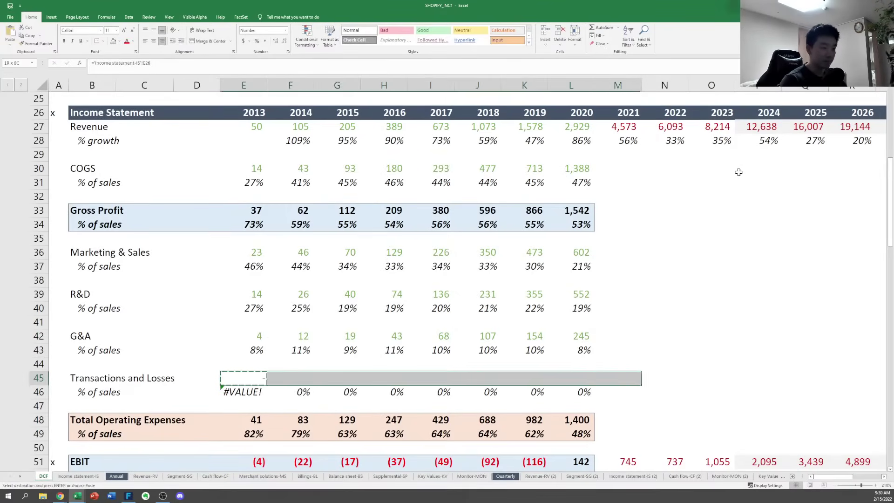
key("shift+Left")
key("Return")
Try to wrap the 2013 Transactions and Losses link in an error check as =IF(iserror,'Income statement-IS'!E26,0)
key("F2")
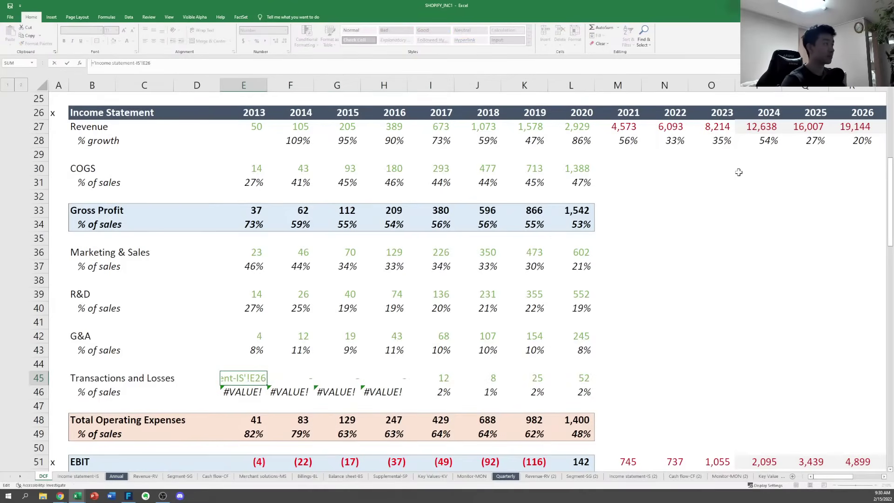
key("Home")
key("Right")
type("if")
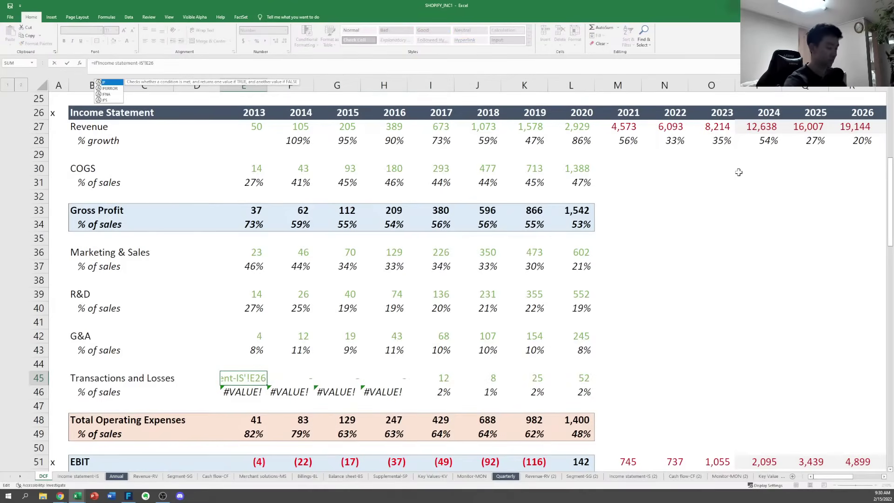
type("(iserrpr")
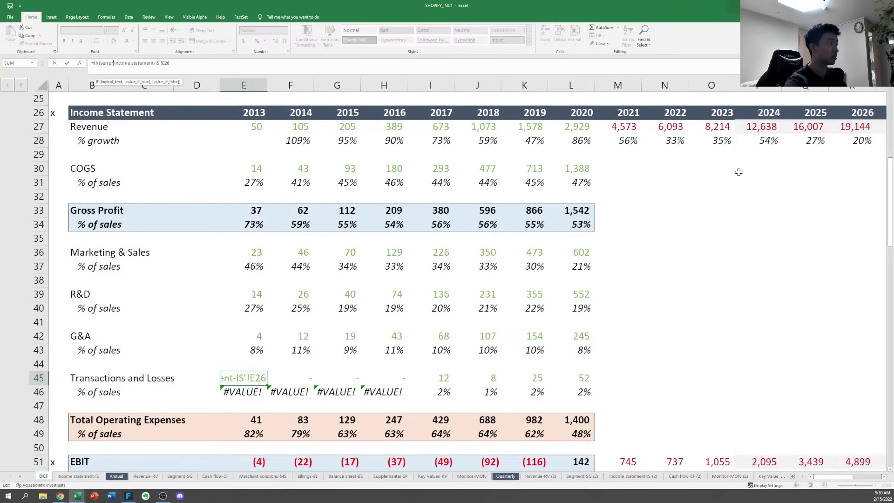
key("BackSpace")
key("BackSpace")
type("or,")
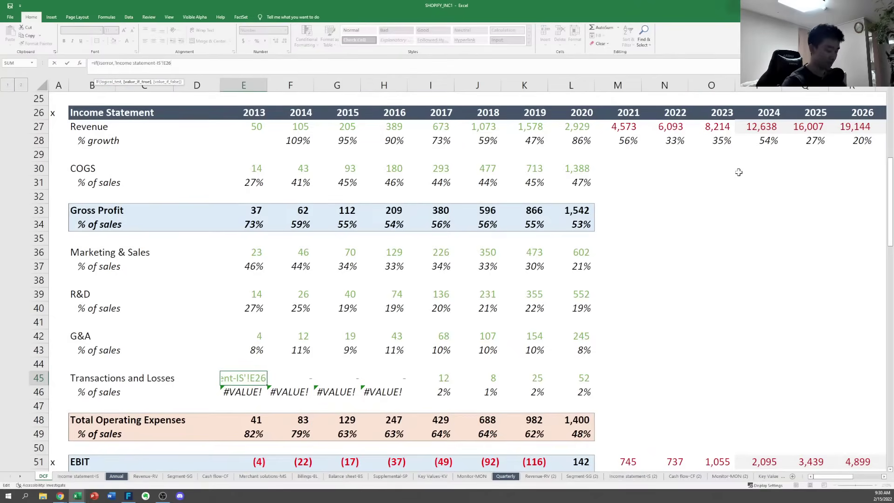
type(",0)")
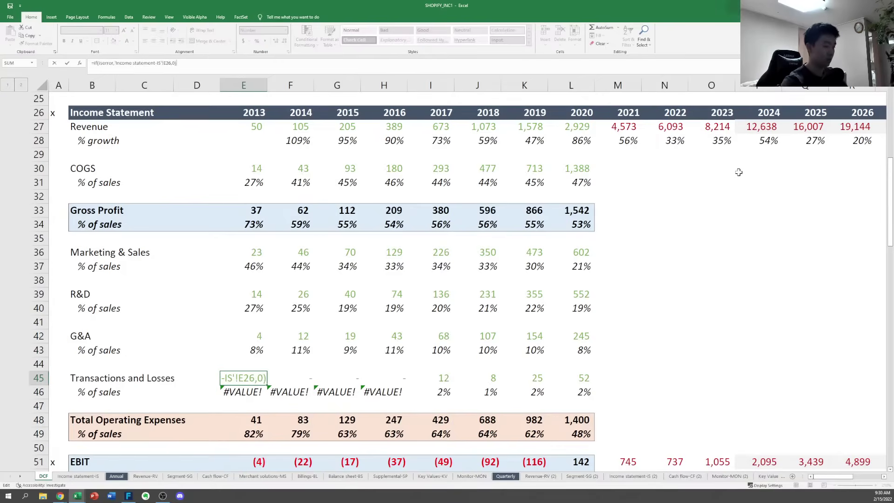
key("Return")
Try to correct the 2013 Transactions and Losses formula in E45 to =IF(iserror('Income statement-IS'!E26),0)
key("Right")
key("Left")
key("F2")
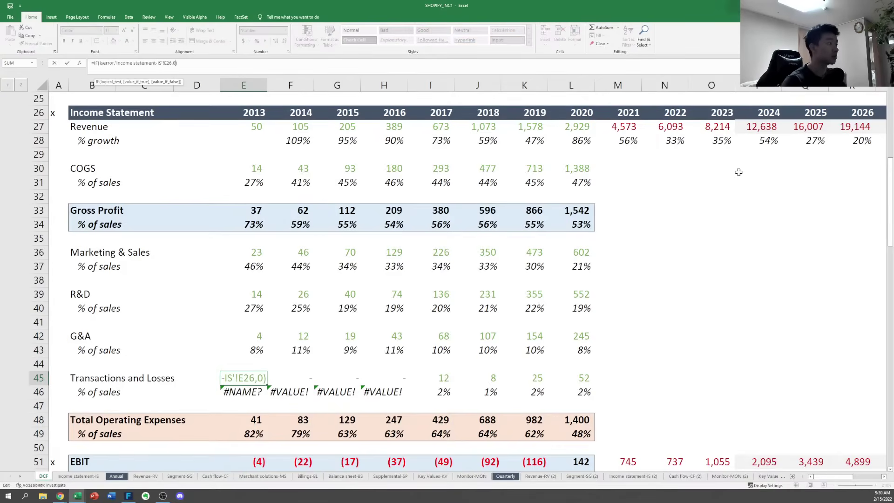
key("Left")
key("Left")
key("Left")
key("Left")
key("Left")
key("Left")
key("Left")
key("Left")
key("Left")
key("Left")
key("Left")
key("Left")
key("Left")
key("Left")
key("Left")
key("Left")
key("Left")
key("Left")
key("Left")
key("Left")
key("Right")
key("Left")
key("Right")
key("Right")
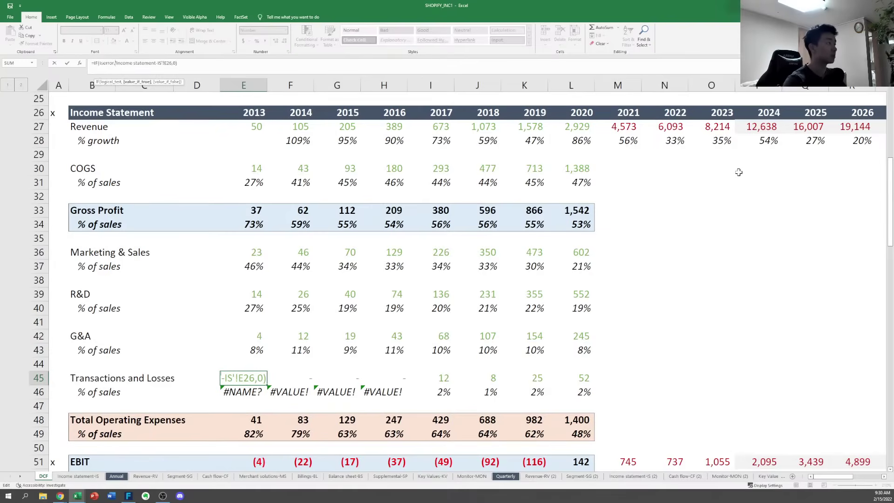
key("BackSpace")
key("BackSpace")
type("(")
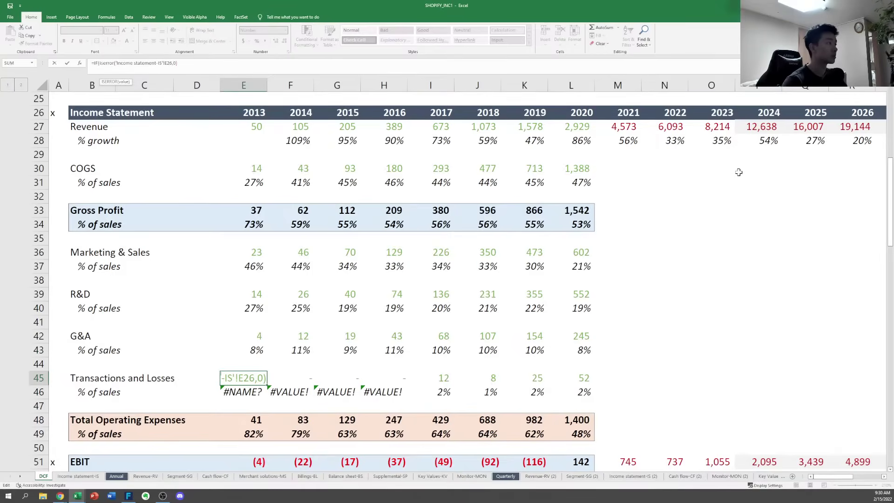
type(")")
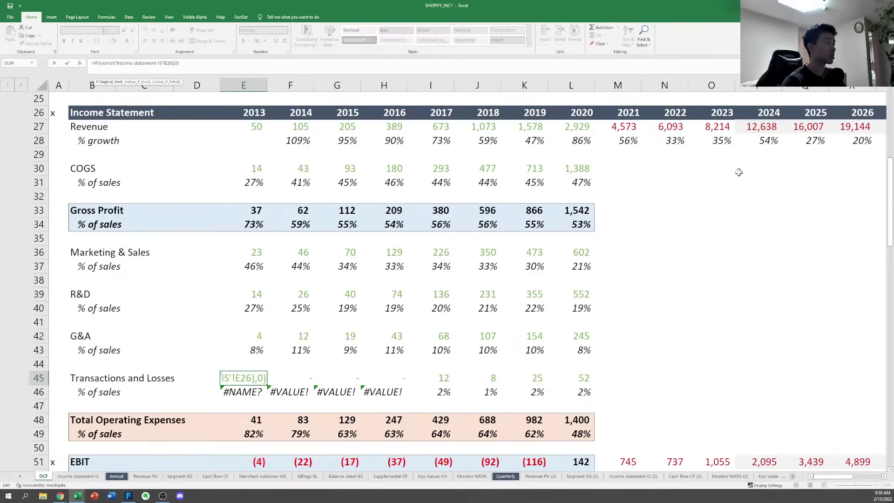
key("Right")
key("Right")
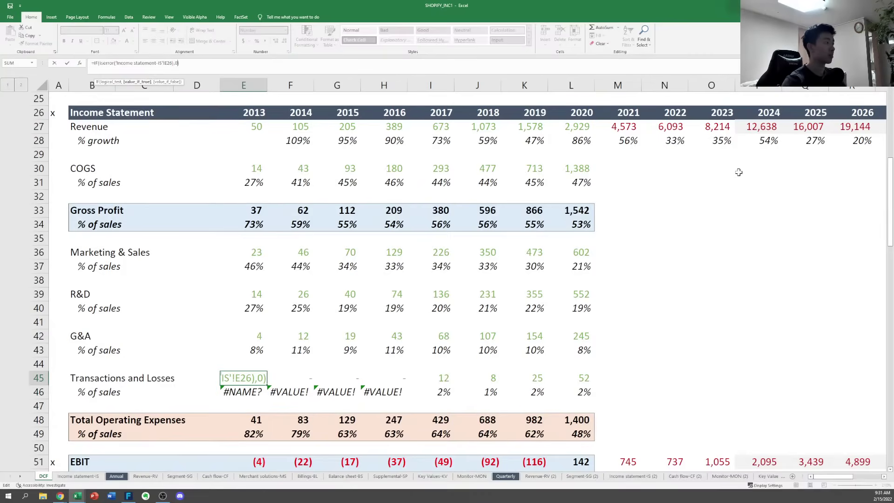
key("ctrl+Return")
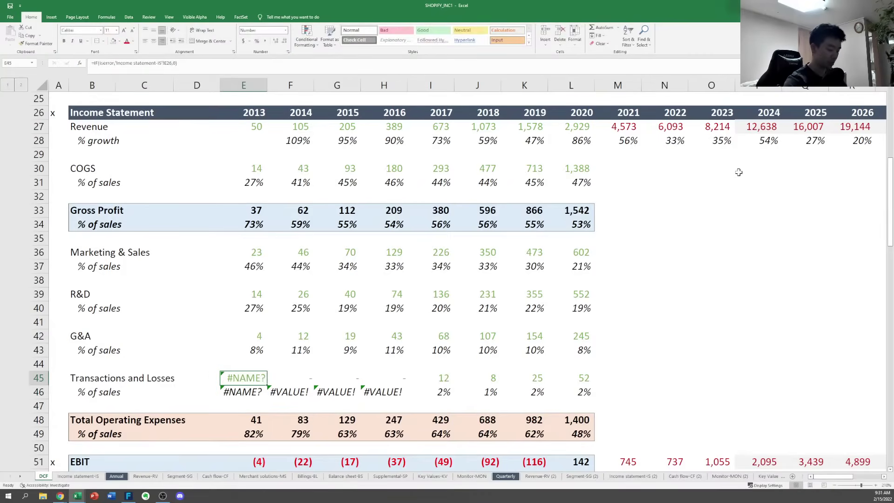
type("=ifis")
key("BackSpace")
key("BackSpace")
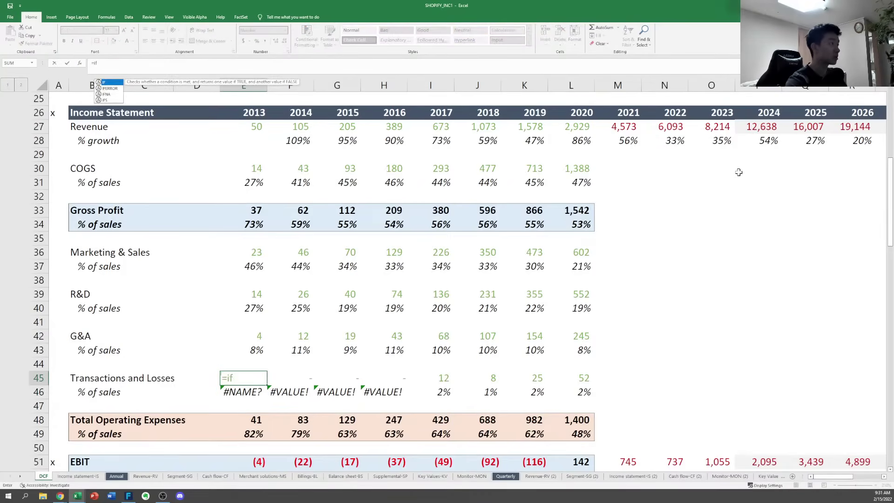
type("err")
key("Tab")
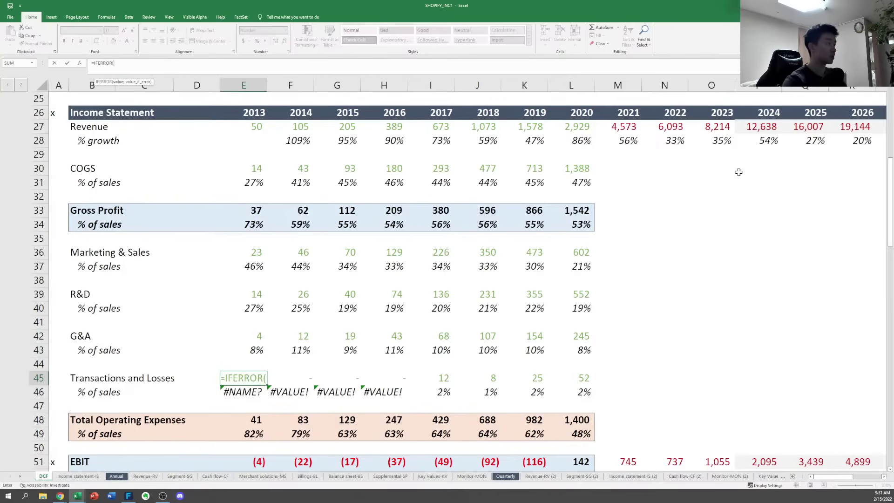
key("Up")
key("Down")
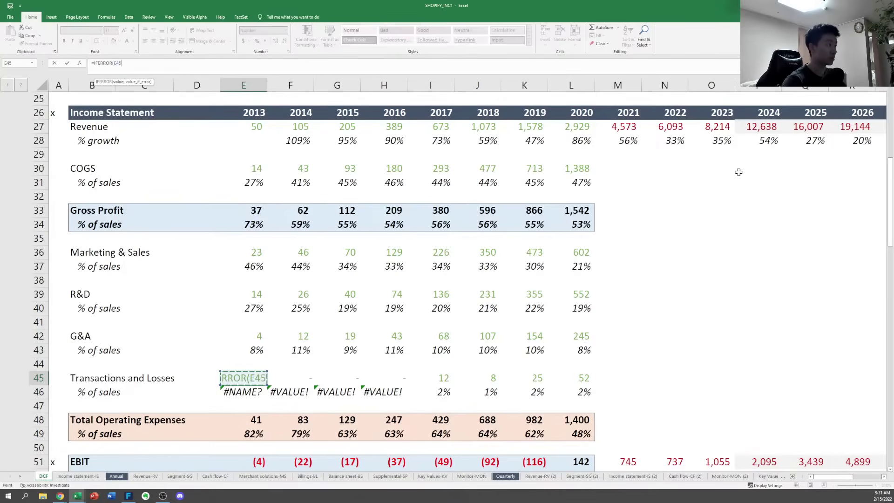
key("Escape")
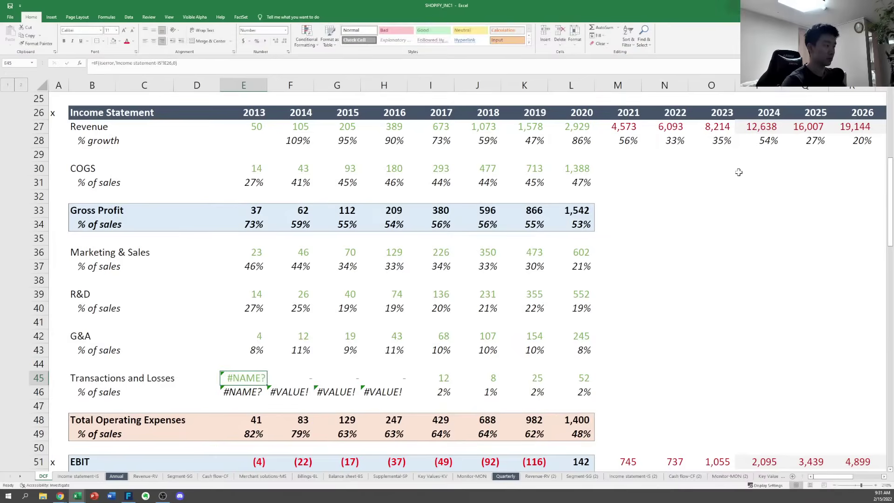
Edit the 2013 Transactions and Losses formula in E45 to =IFERROR('Income statement-IS'!E26,0)
key("F2")
key("Escape")
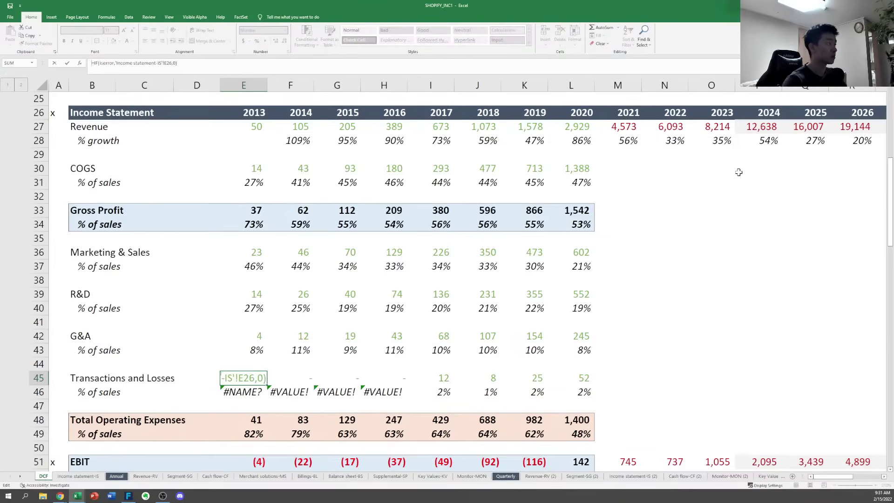
key("BackSpace")
key("BackSpace")
key("BackSpace")
type("if")
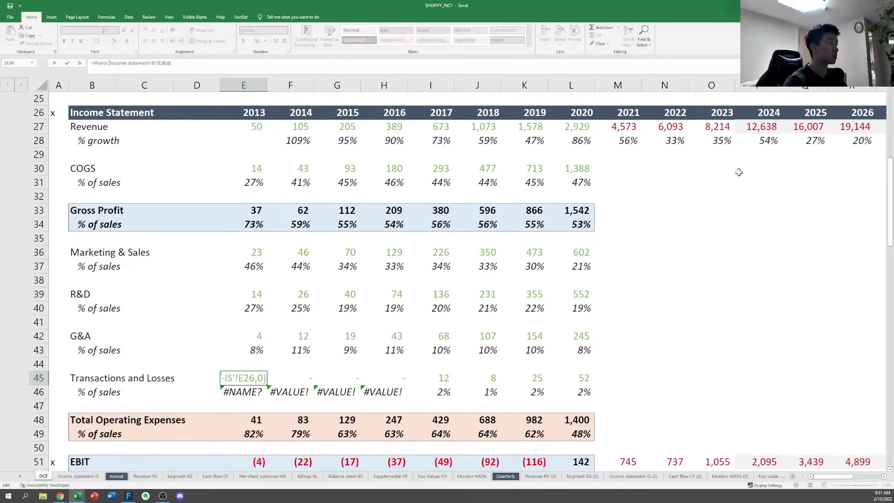
key("BackSpace")
type("(")
type("(")
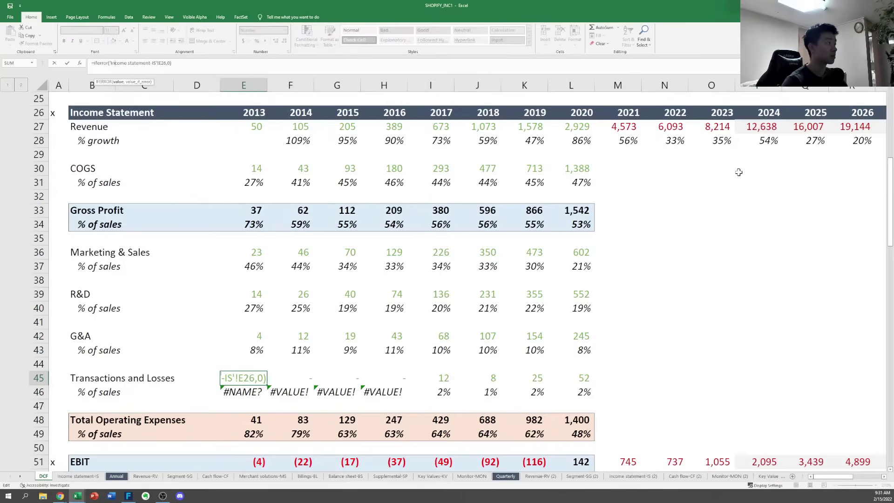
key("ctrl+Return")
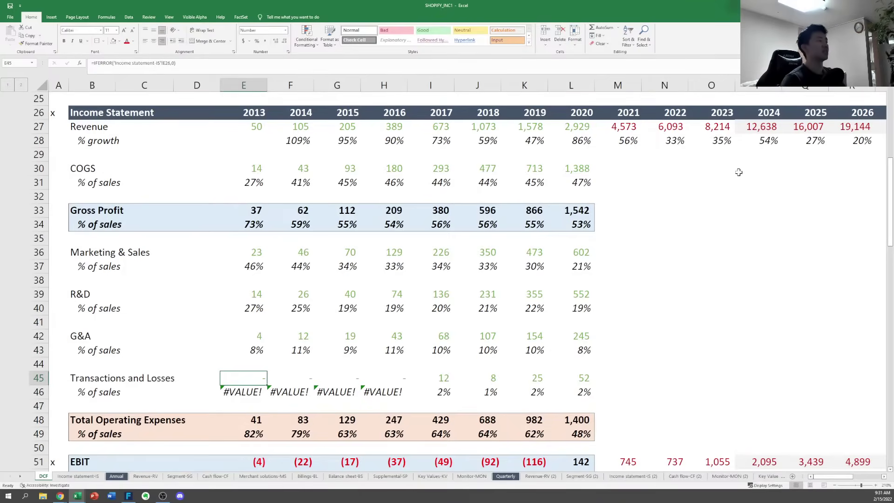
Enter 0 for FY-13 in both the Transaction and loan losses and Transaction and loan loss - Operating lines on the Income statement-IS sheet
key("ctrl+bracketleft")
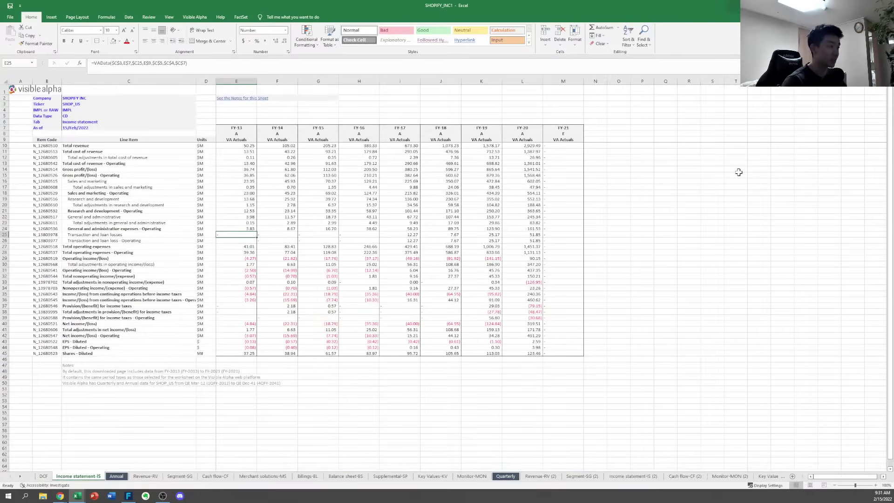
key("ctrl+c")
key("Right")
key("ctrl+v")
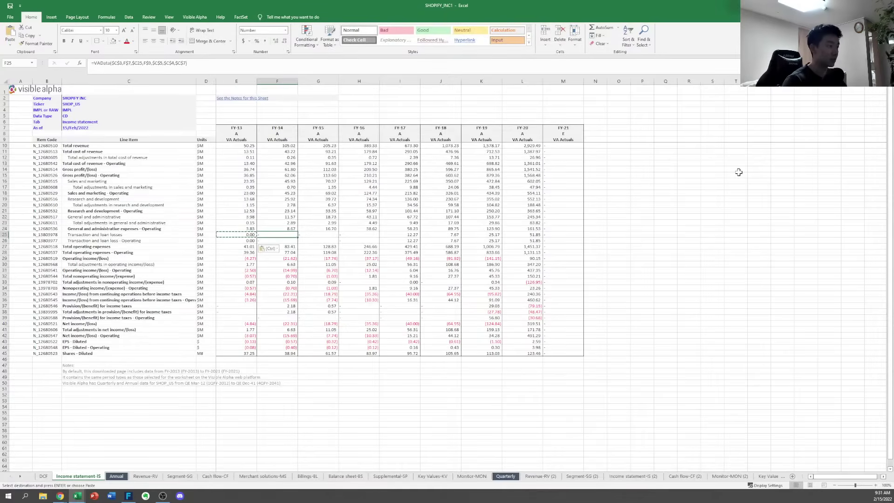
key("ctrl")
key("Escape")
Copy the FY-13 zeros across both transaction and loan loss lines through FY-16, and return to the DCF sheet
key("Left")
key("shift+Down")
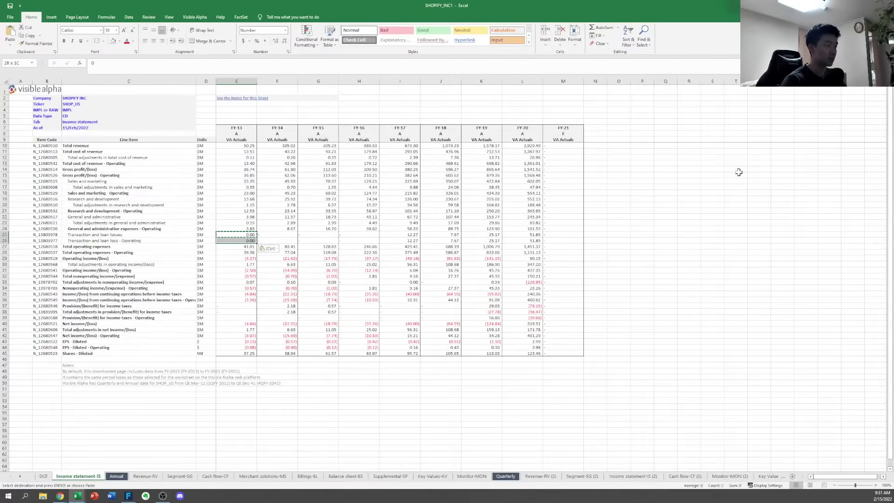
key("shift+Right")
key("shift+Right")
key("shift+Right")
key("ctrl+v")
key("Escape")
key("ctrl+Page_Up")
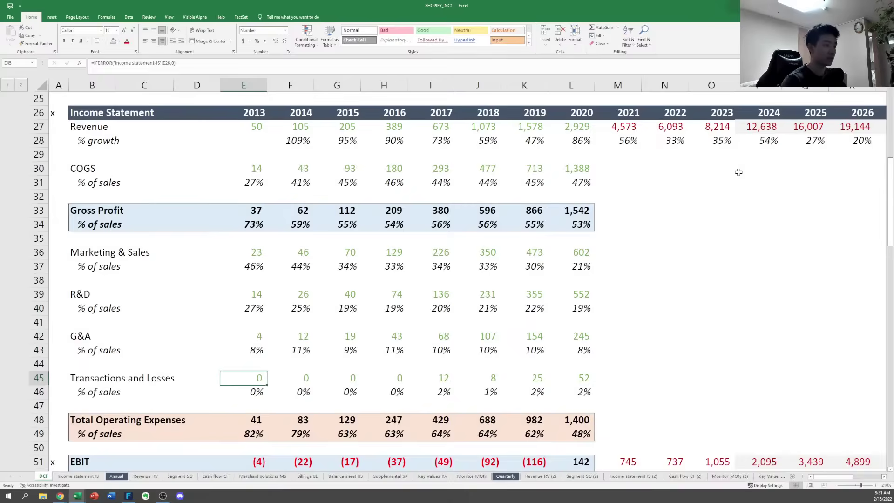
Copy the plain 2014 Transactions and Losses link in F45 and check the row's formulas through 2020
key("Down")
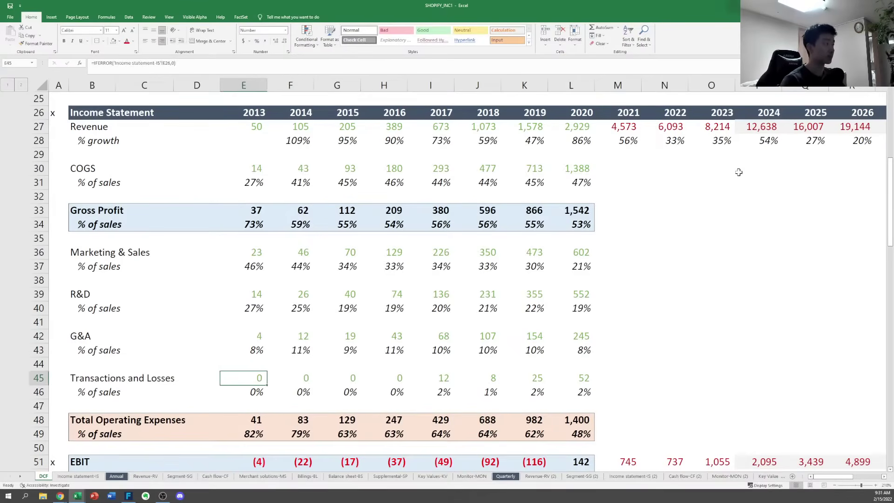
key("ctrl+z")
key("ctrl+z")
key("ctrl+z")
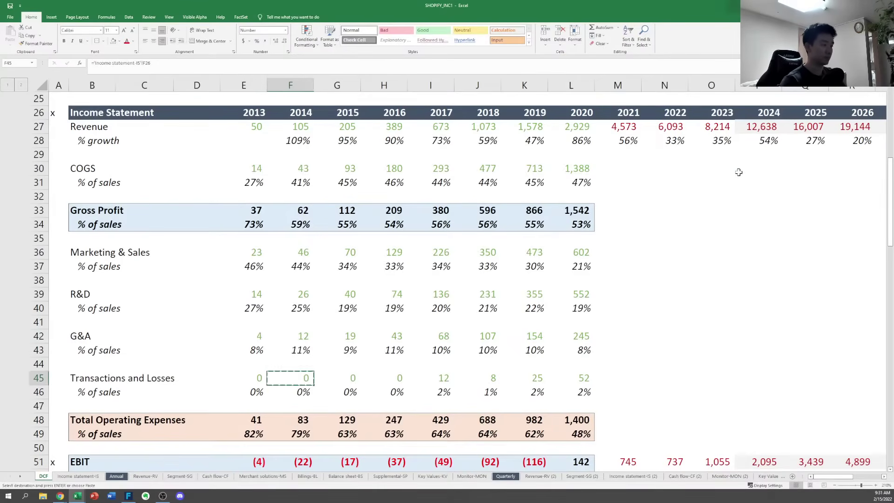
key("Right")
key("Right")
key("Right")
key("Right")
key("Right")
key("Right")
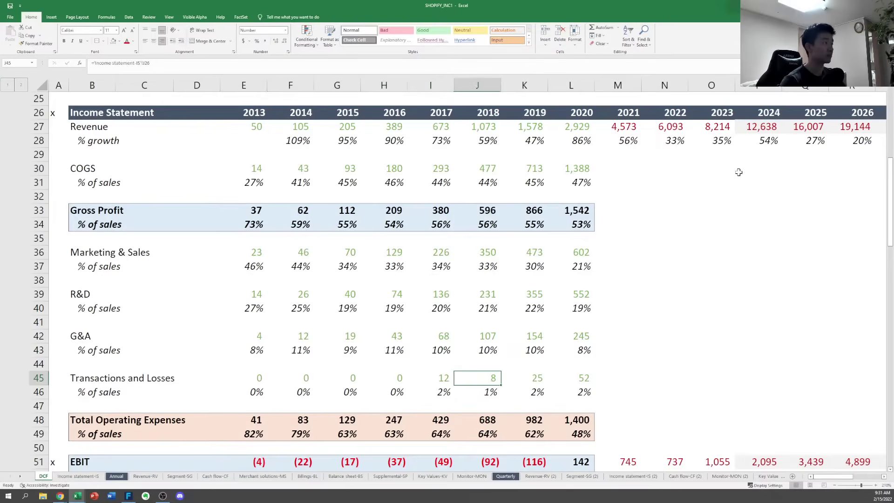
key("Right")
key("Down")
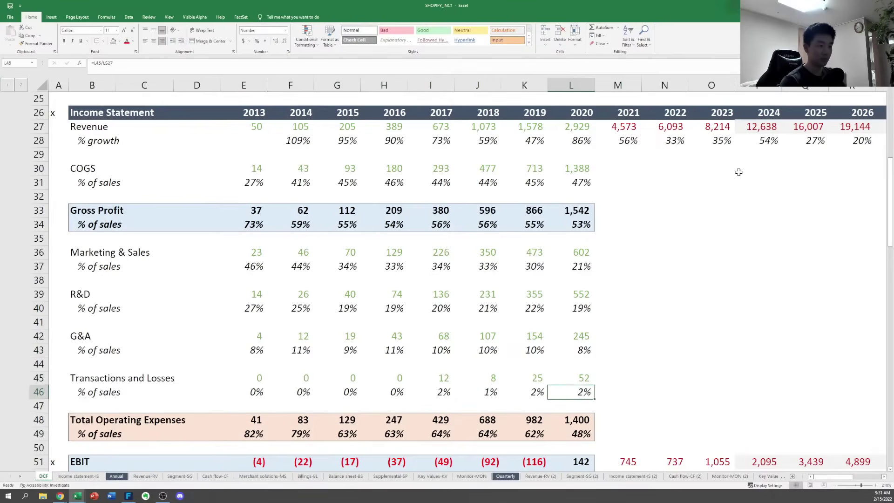
Add the 2013 Transactions and Losses cell E45 to the 2013 Total Operating Expenses formula in E48, as =E45=E36+E39+E42
key("Down")
key("Down")
key("F2")
key("Escape")
key("Left")
key("Left")
key("Left")
key("Left")
key("Left")
key("Left")
key("Left")
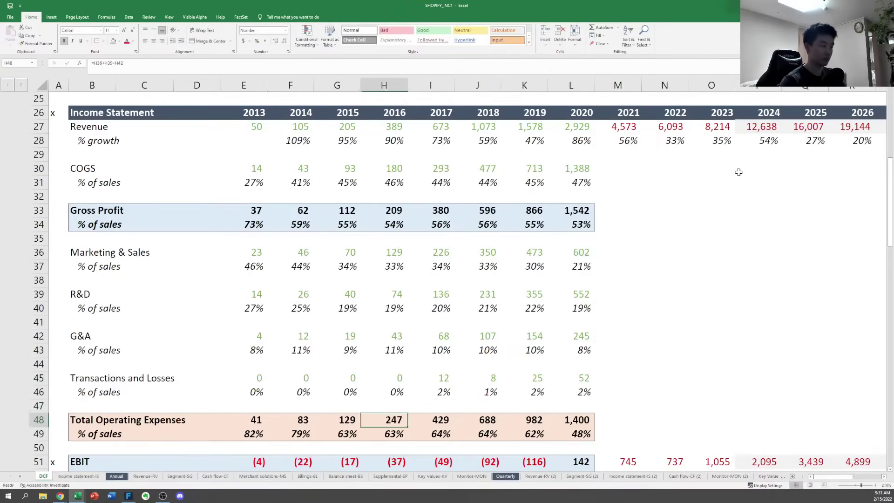
key("F2")
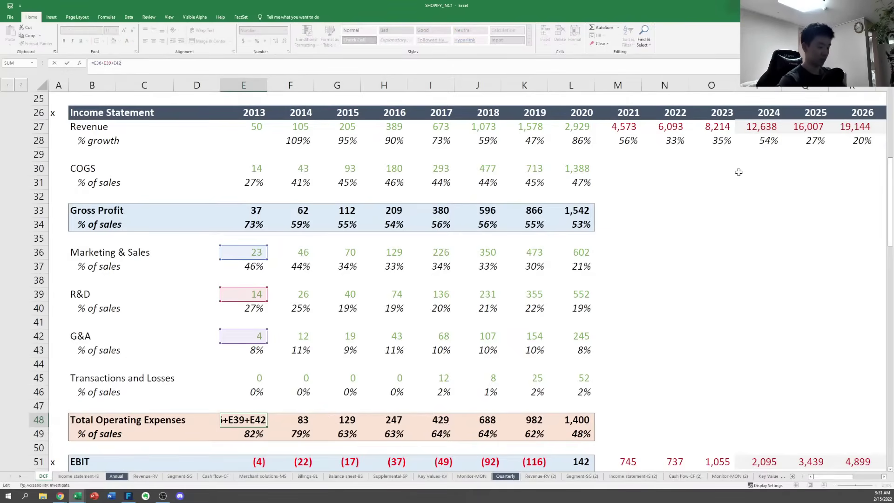
type("+")
key("Up")
key("Up")
key("Up")
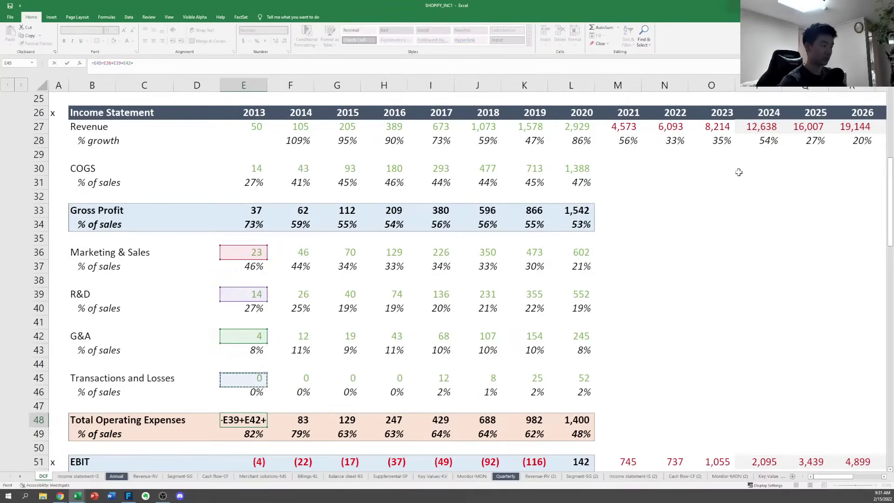
key("Return")
key("Return")
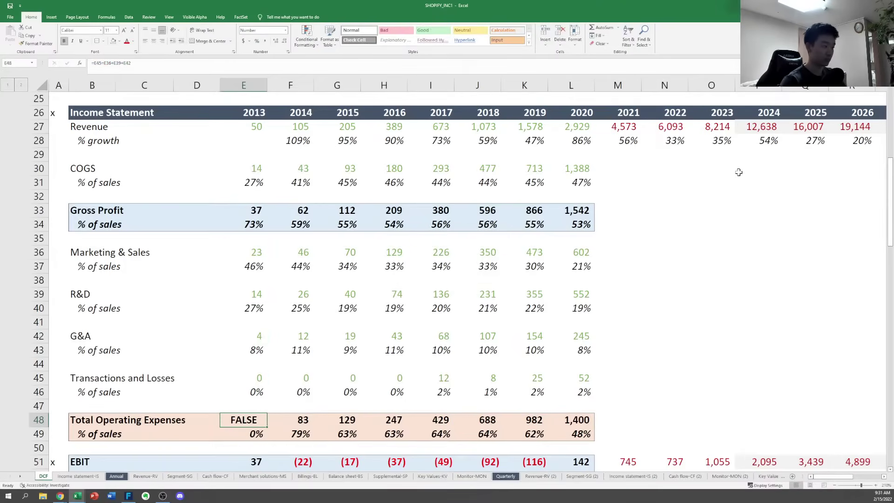
Correct the 2013 Total Operating Expenses formula to =E45+E36+E39+E42 and fill it across the row through 2020
key("F2")
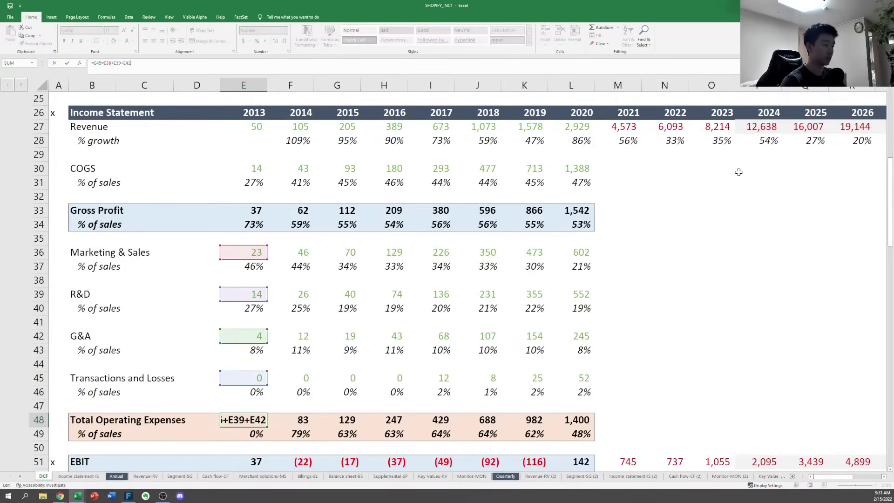
key("Escape")
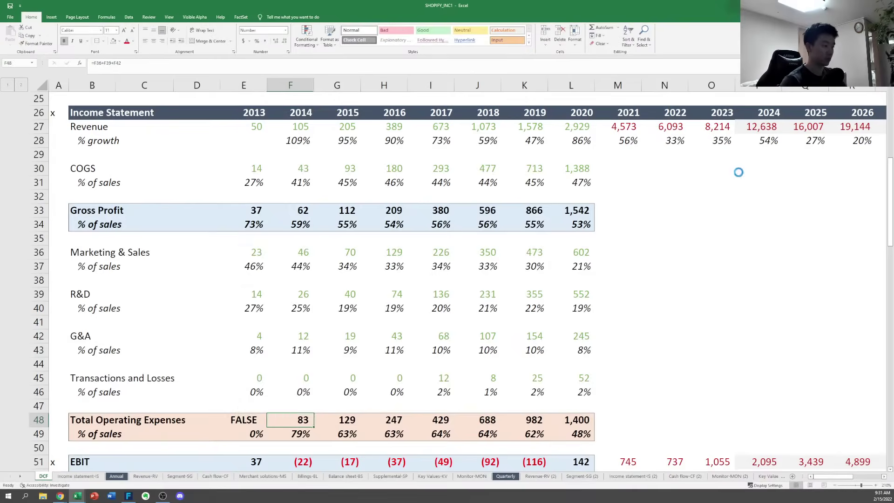
key("F2")
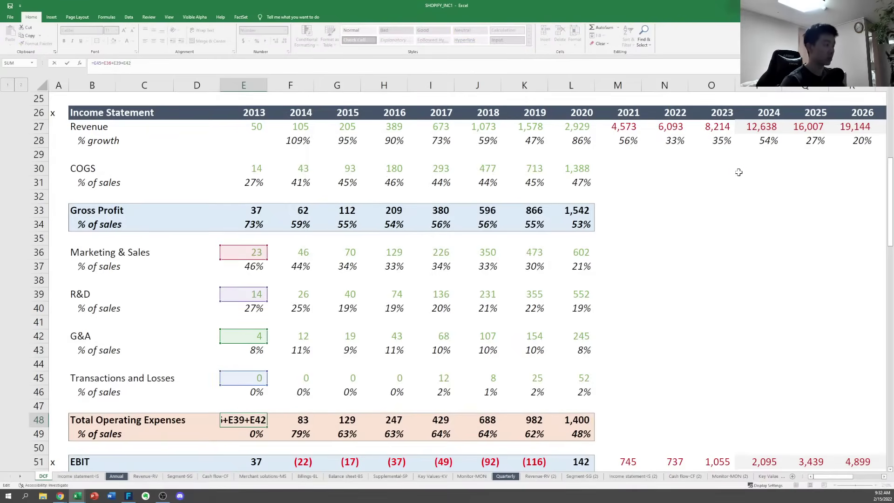
key("BackSpace")
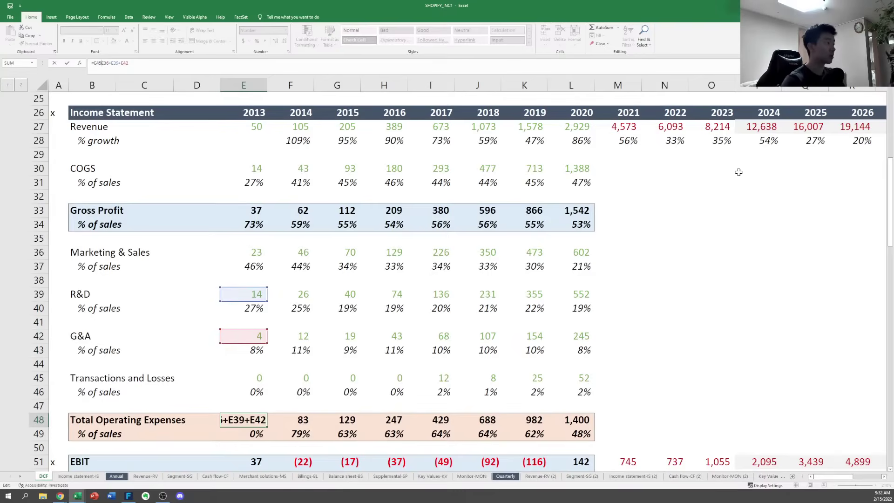
type("+")
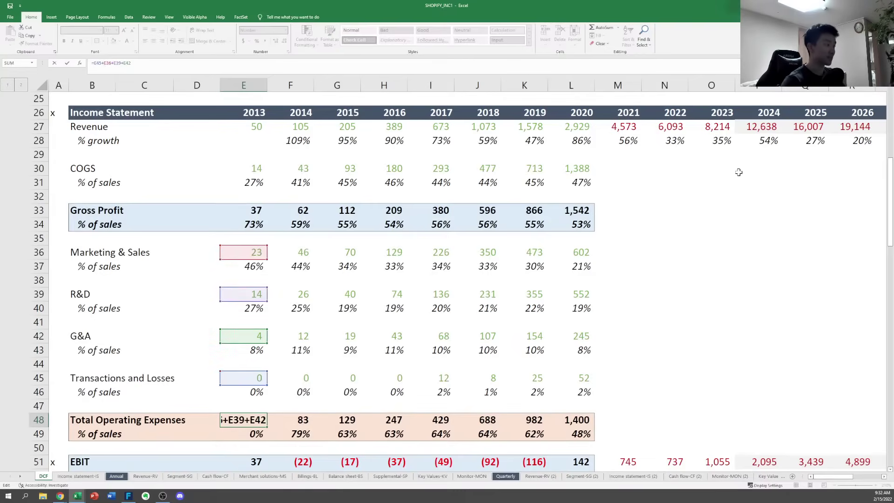
key("ctrl+Return")
key("ctrl+shift+Right")
key("ctrl+r")
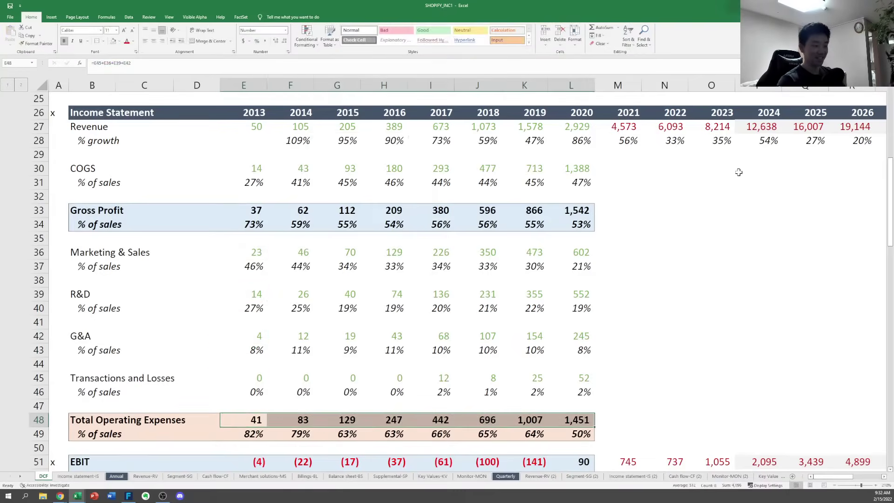
Review the EBIT and Interest & Income rows below Total Operating Expenses
key("Down")
key("Down")
key("Down")
key("Down")
key("Down")
key("Down")
key("Down")
key("Right")
key("Right")
key("Right")
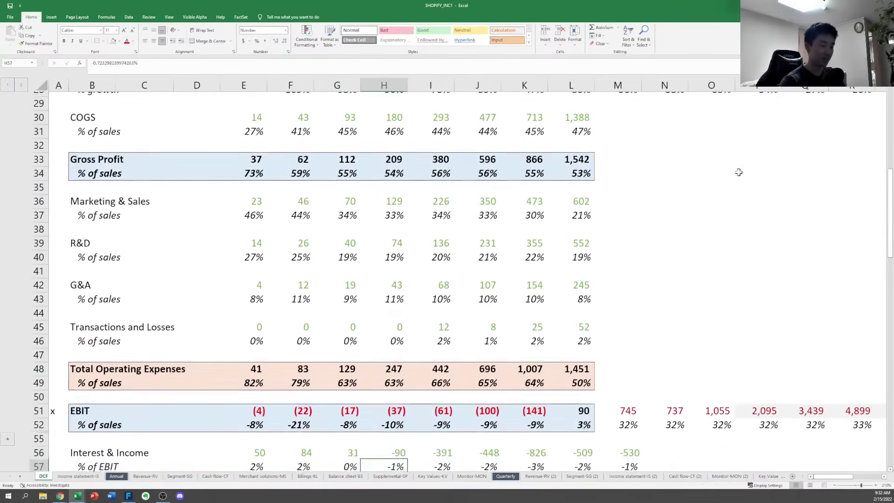
Select the 2020 Total Operating Expenses cell and switch to Shopify's 2020 40-F income statement on BamSEC in the browser
key("Up")
key("Up")
key("Up")
key("Up")
key("Up")
key("Up")
key("Up")
key("Right")
key("Right")
key("Right")
key("Right")
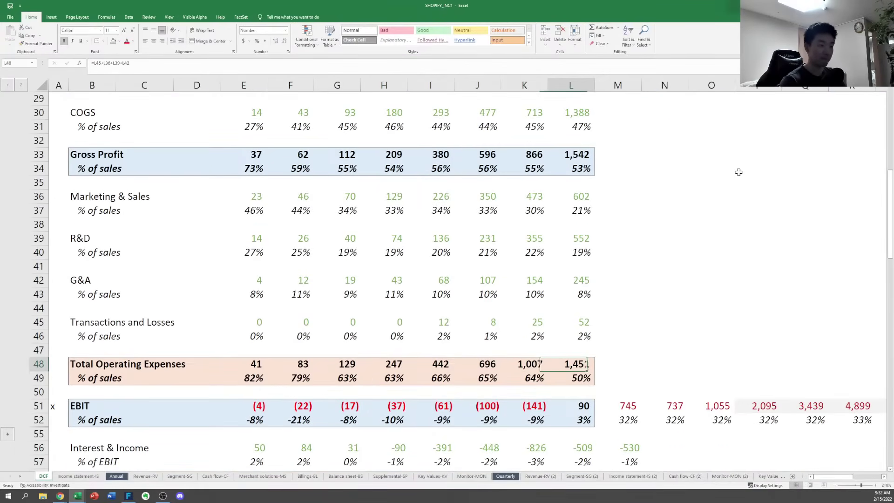
key("alt+Tab")
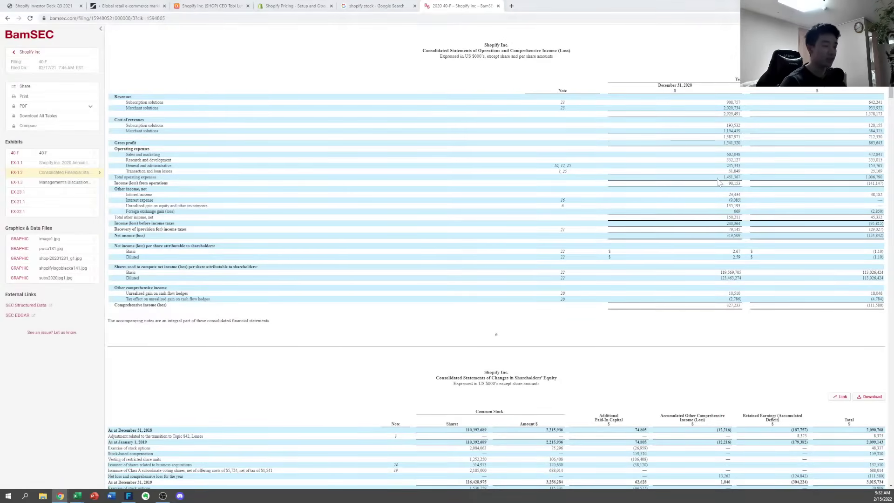
Compare the 2020 EBIT cell L51 in the DCF sheet with the 2020 income from operations in the 40-F
key("alt+Tab")
left_click(578, 410)
key("alt+Tab")
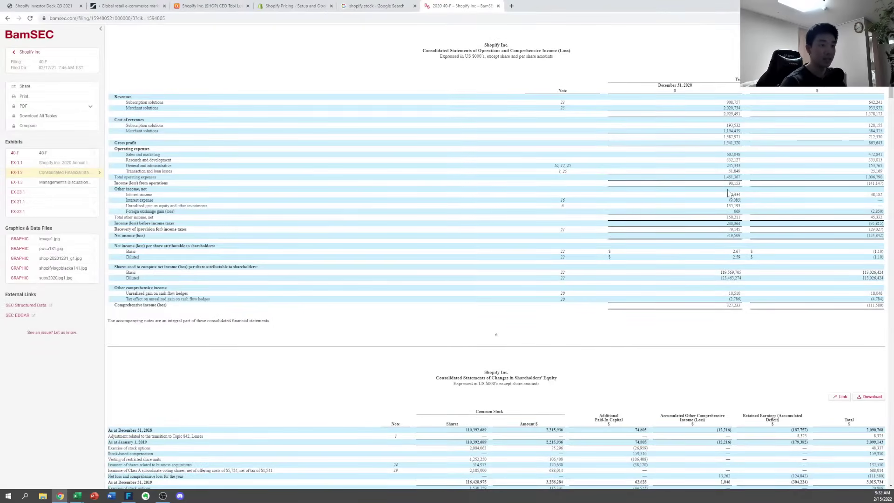
key("alt+Tab")
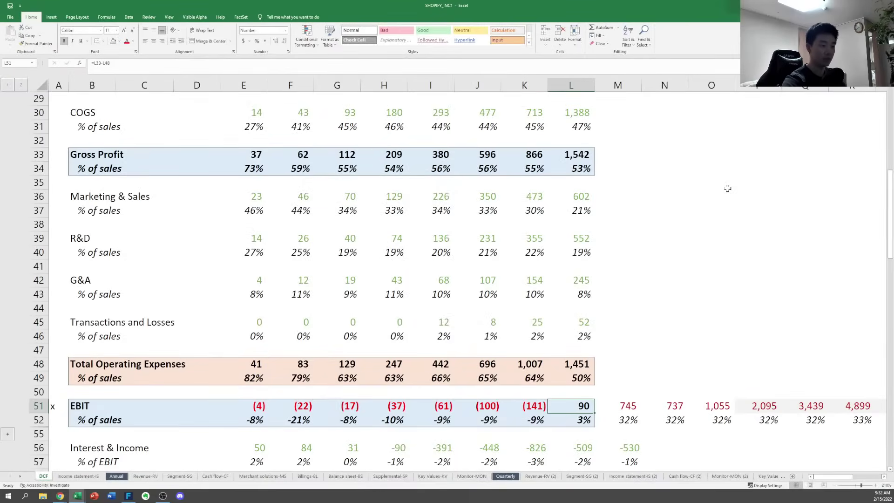
Display the 2020 EBIT in L51 with two decimals for checking and return it to whole numbers
key("alt+h")
key("0")
key("alt+h")
key("0")
key("alt+h")
key("0")
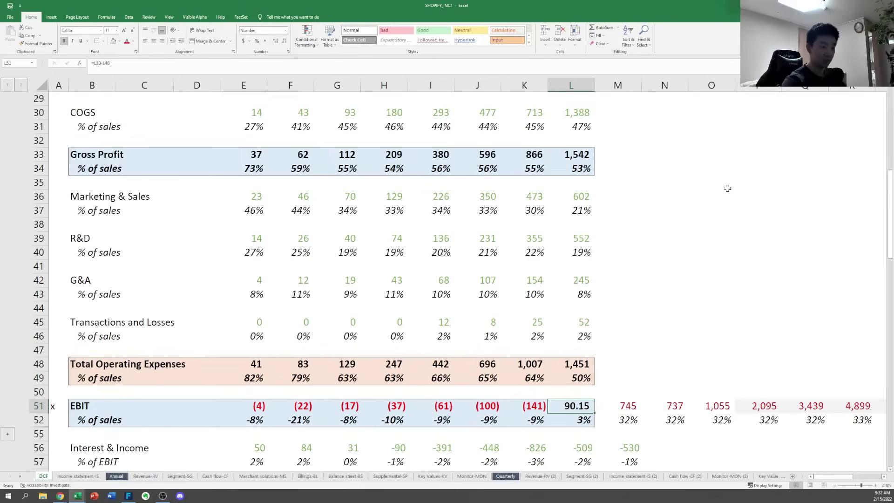
key("alt+h")
key("9")
key("alt+h")
key("9")
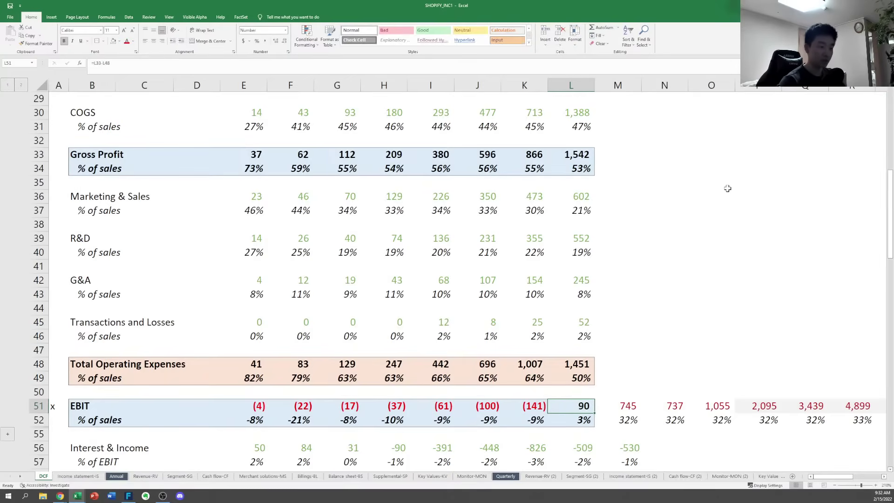
Inspect the formulas behind the 2020 EBIT in L51 and its % of sales in L52
key("F2")
key("Escape")
key("F2")
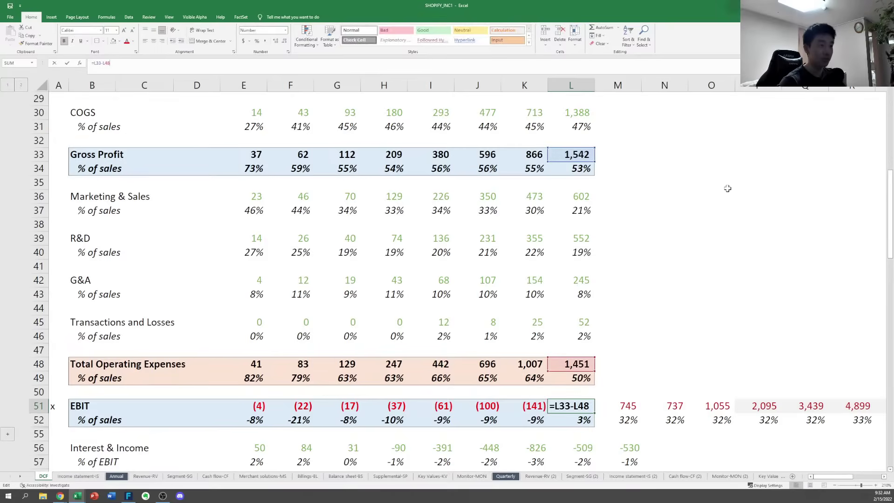
key("Escape")
key("F2")
key("Escape")
key("F2")
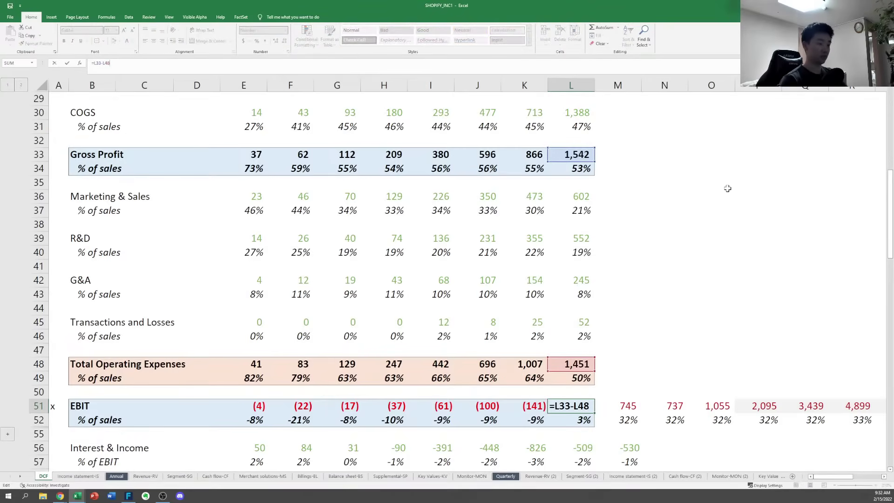
key("Escape")
key("F2")
key("Escape")
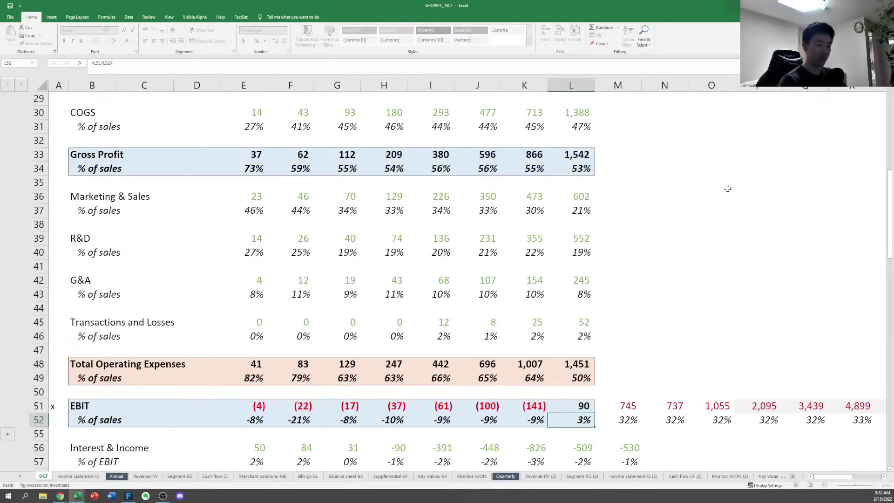
key("Down")
key("F2")
key("Escape")
key("Up")
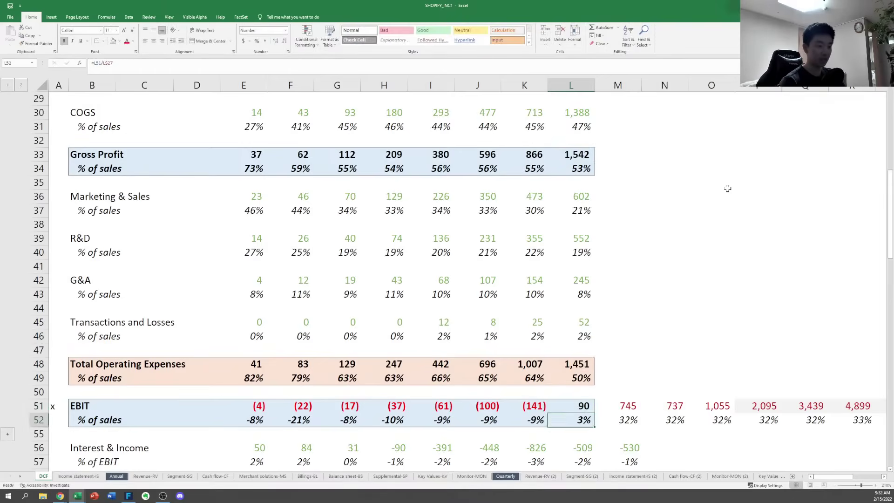
Inspect the FactSet estimate formula for 2021 EBIT in M51 and the % of sales cell below it
key("Right")
key("F2")
key("Escape")
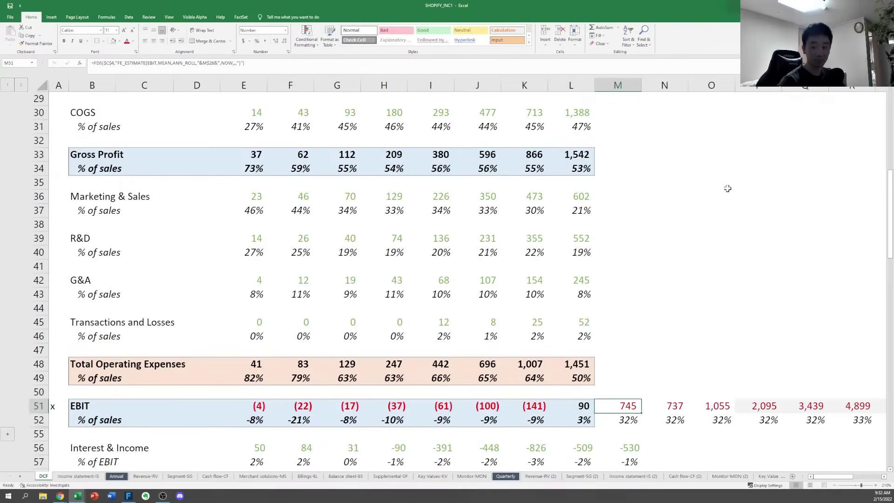
key("Down")
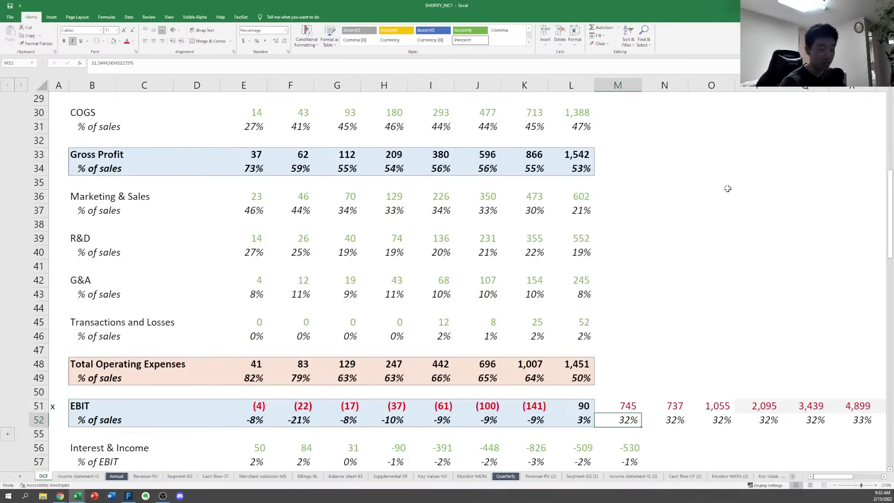
Review the 2021 column from the year header down through the expense rows to the EBIT estimate
key("Up")
key("ctrl+Up")
key("Up")
key("Up")
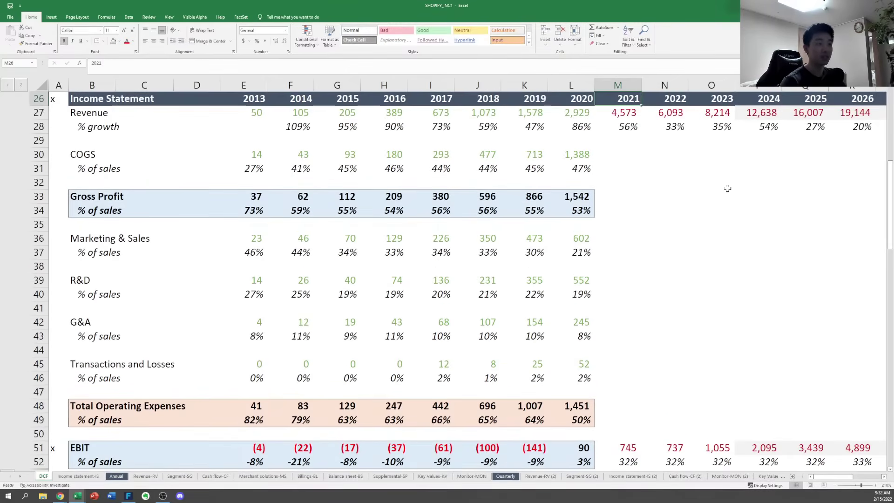
key("Down")
key("Down")
key("Down")
key("Down")
key("Down")
key("Down")
key("Down")
key("Down")
key("Down")
key("Down")
key("Down")
key("Down")
key("Down")
key("Down")
key("Down")
key("Down")
key("Down")
key("Down")
key("Down")
key("Down")
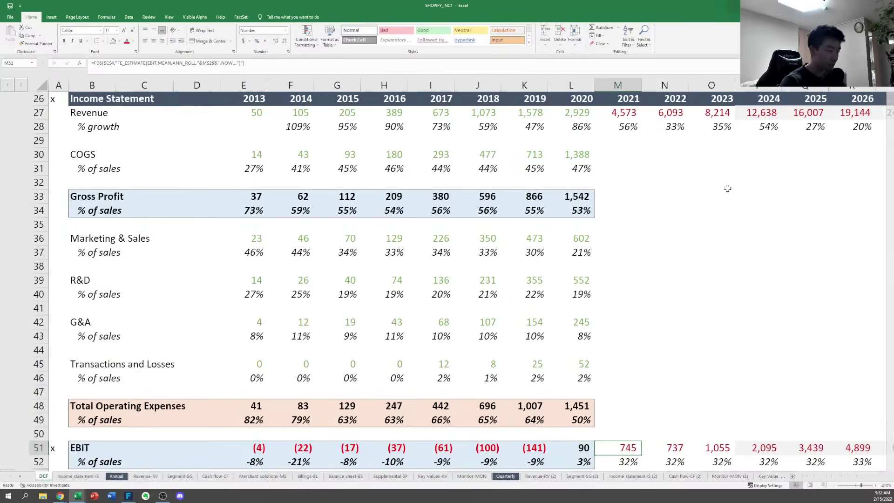
Open the quarterly Income statement-IS (2) sheet
key("ctrl+Page_Down")
key("ctrl+Page_Down")
key("ctrl+Page_Down")
key("ctrl+Page_Down")
key("ctrl+Page_Down")
key("ctrl+Page_Down")
key("ctrl+Page_Down")
key("ctrl+Page_Down")
key("ctrl+Page_Down")
key("ctrl+Page_Down")
key("ctrl+Page_Down")
key("ctrl+Page_Down")
key("ctrl+Page_Down")
key("ctrl+Page_Down")
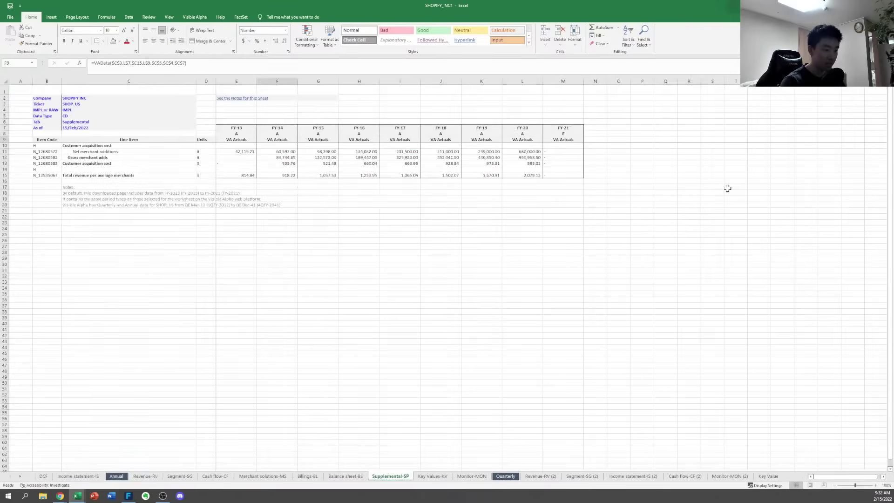
key("ctrl+Page_Down")
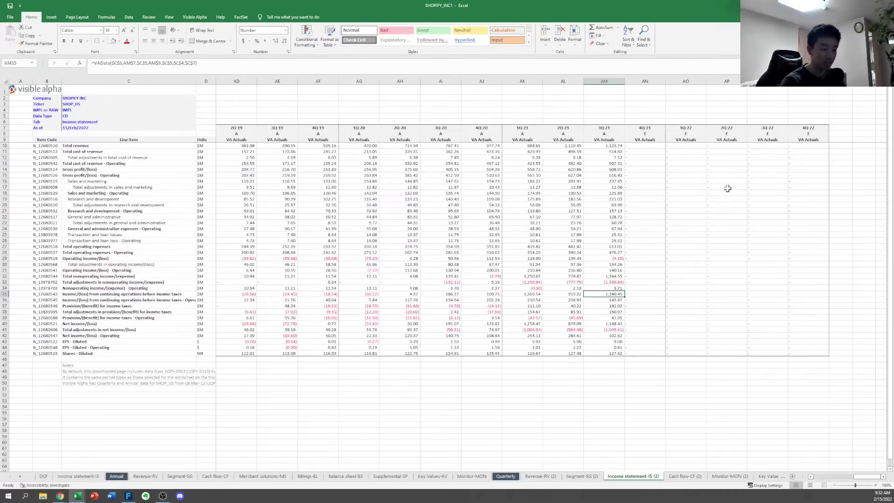
Review the Total revenue row for 1Q-21 through 3Q-21 and the following empty quarter
key("Up")
key("Up")
key("Up")
key("Up")
key("Up")
key("Up")
key("Up")
key("Up")
key("Up")
key("Up")
key("Up")
key("Up")
key("Up")
key("Up")
key("Up")
key("Up")
key("Up")
key("Up")
key("Up")
key("Up")
key("Left")
key("Left")
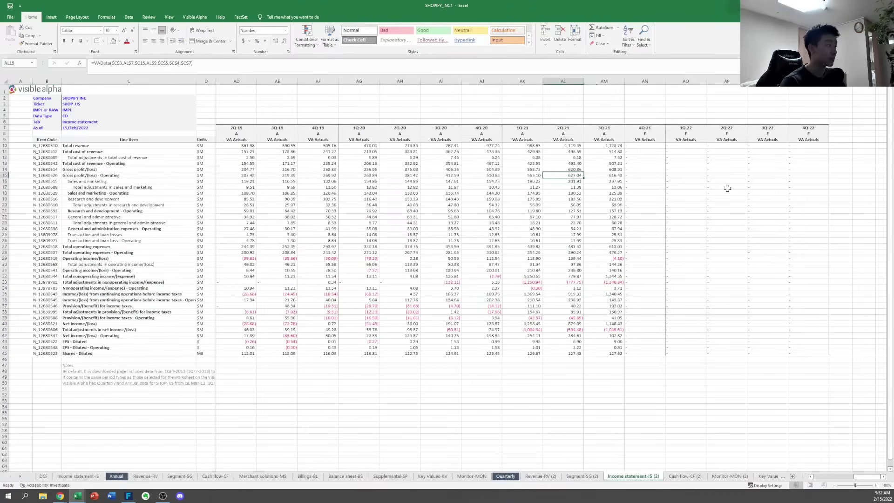
key("Up")
key("Up")
key("Up")
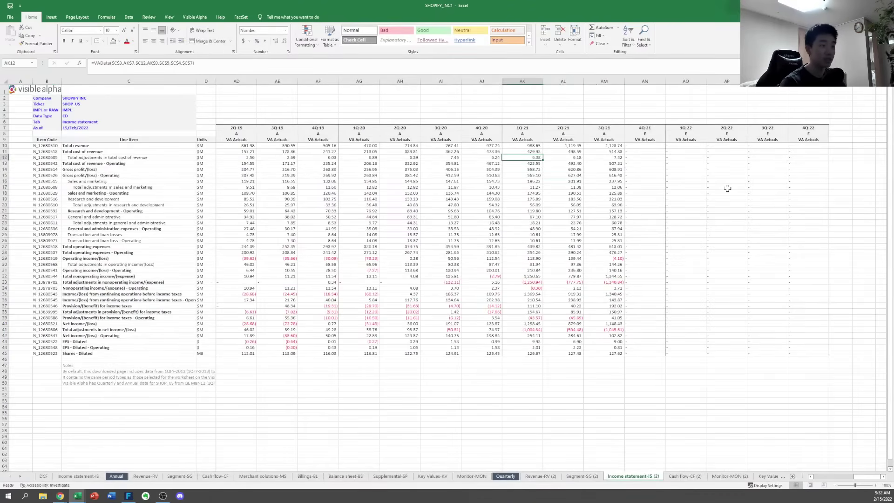
key("Up")
key("Up")
key("Right")
key("Right")
key("Right")
key("Left")
key("Left")
key("Left")
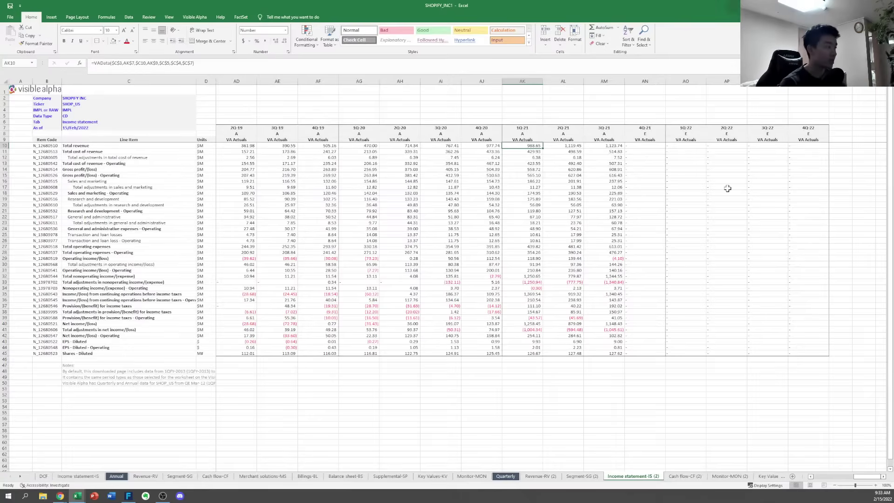
Examine the 1Q-21 line items from Total revenue down to the operating and nonoperating income rows
key("Down")
key("Down")
key("Down")
key("Down")
key("Down")
key("Down")
key("Down")
key("Down")
key("Down")
key("Down")
key("Down")
key("Down")
key("Down")
key("Down")
key("Down")
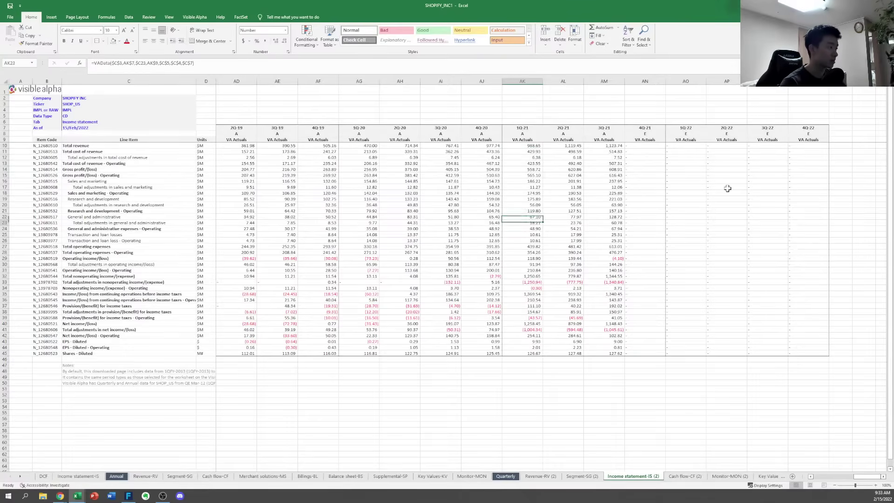
key("Down")
key("Down")
key("Down")
key("Down")
key("Down")
key("Down")
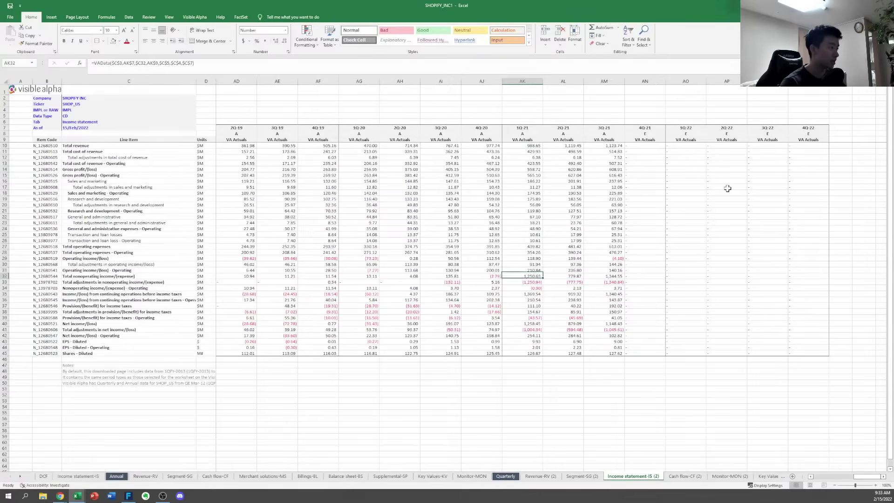
key("Down")
key("Up")
key("Down")
key("Up")
key("Up")
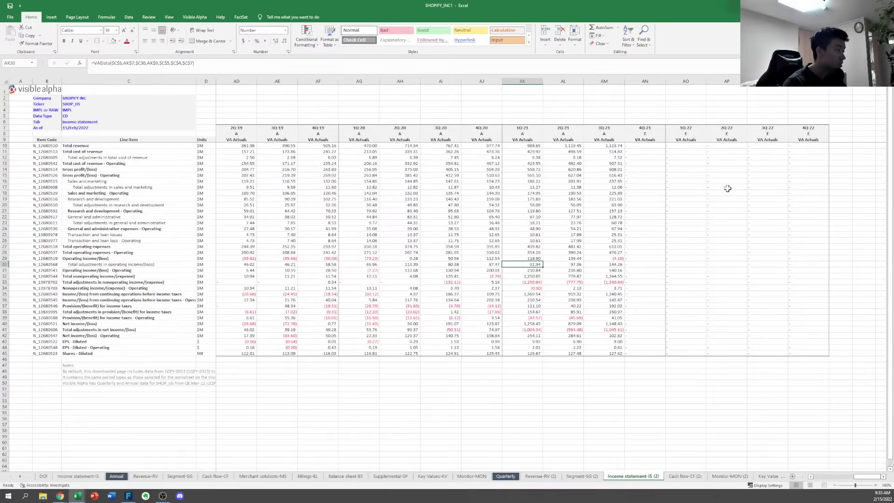
Examine the operating income adjustments in row 30 and the Operating income/(loss) - Operating figures in row 31 for the 2021 quarters
key("Down")
key("Up")
key("shift+space")
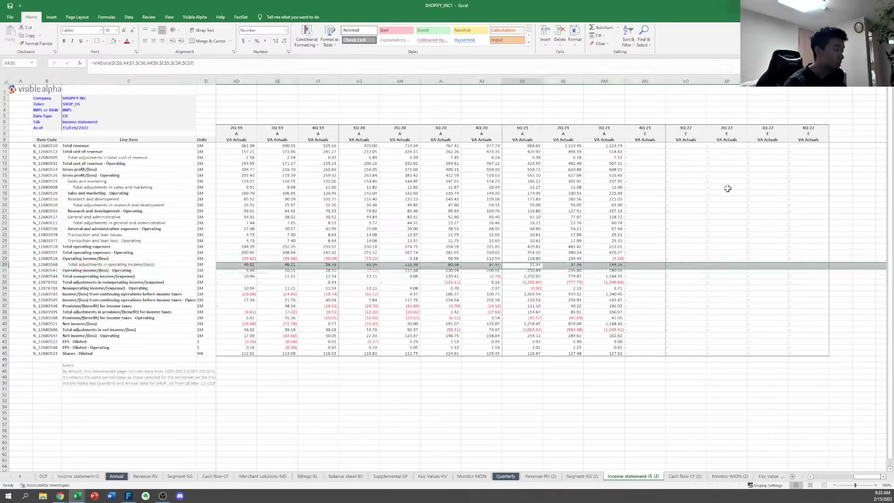
key("Down")
key("shift+space")
key("Right")
key("Left")
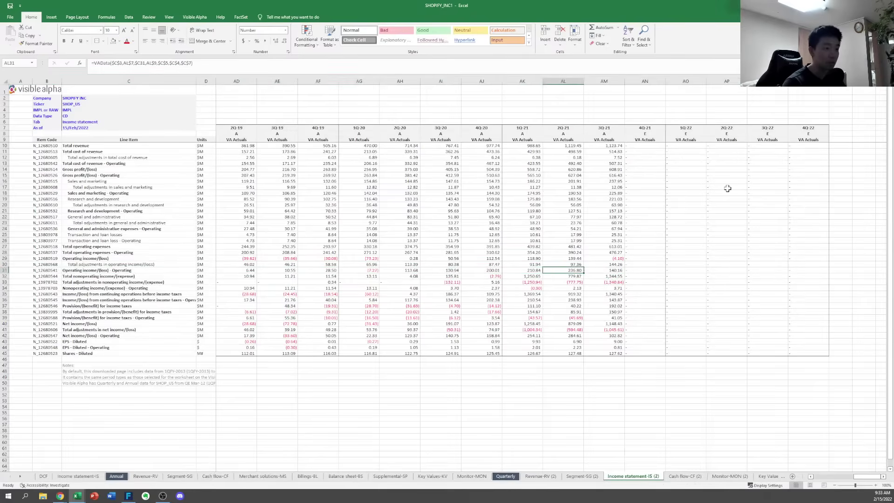
key("shift+Right")
key("shift+Right")
key("shift+Left")
key("shift+Left")
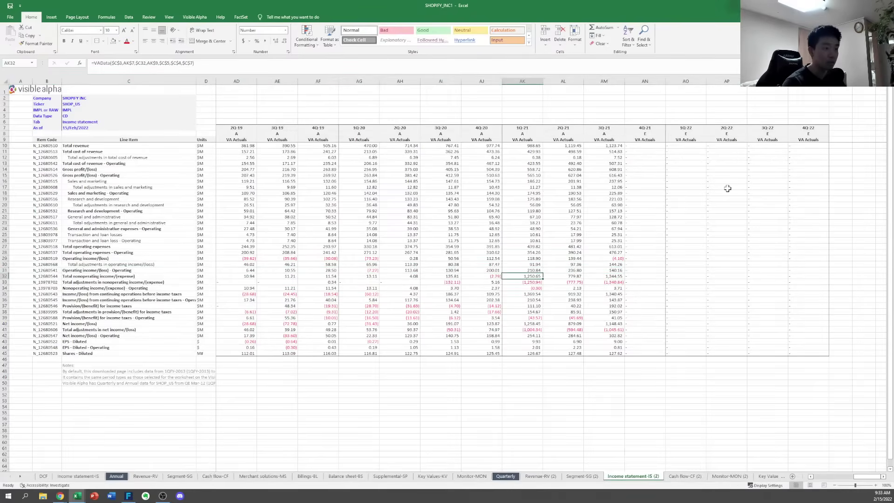
Sum the 1Q-21 to 3Q-21 Operating income/(loss) - Operating figures in the 4Q-21 cell AN31 with =SUM(AK31:AM31)
key("Right")
key("Right")
key("Right")
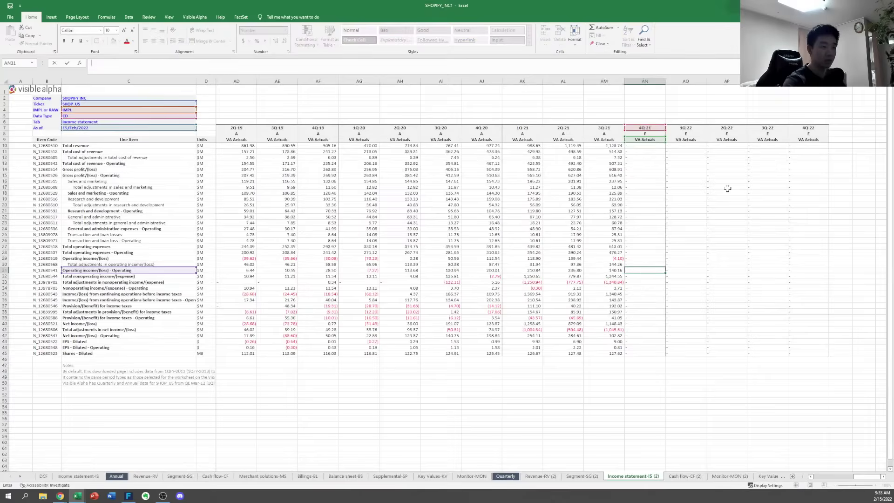
type("=sum(")
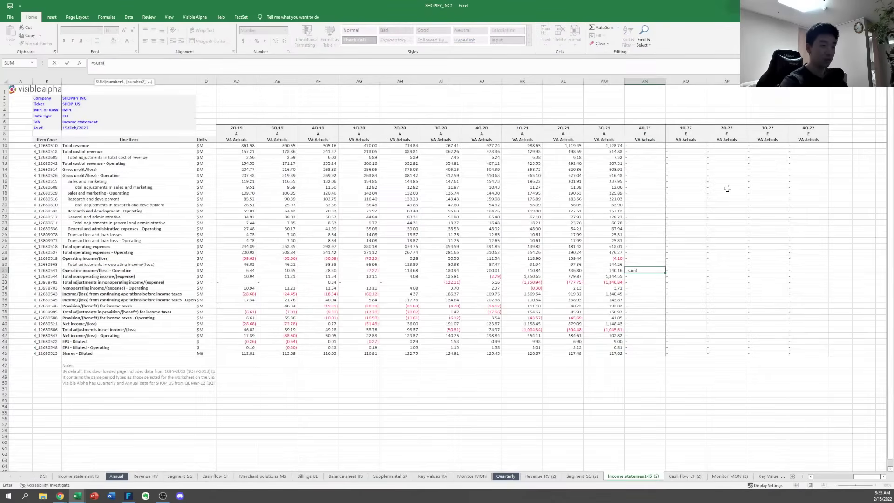
key("Left")
key("shift+Left")
key("shift+Left")
key("Return")
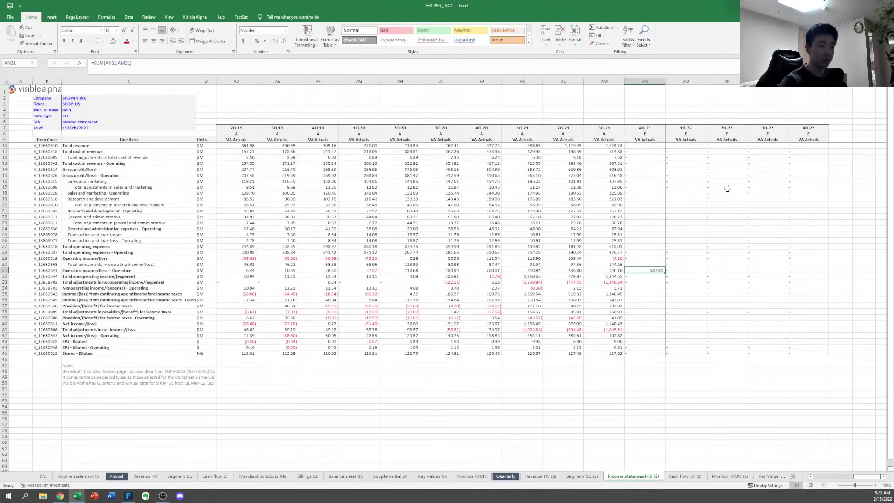
Sum the 1Q-21 to 3Q-21 Total revenue figures in the 4Q-21 cell AN10 with =SUM(AK10:AM10)
key("Up")
key("Up")
key("Up")
key("Up")
key("Up")
key("Up")
key("Up")
key("Up")
key("Up")
key("Up")
key("Up")
key("Up")
key("Up")
key("Up")
key("Up")
key("Up")
key("Up")
key("Up")
key("Up")
key("Up")
key("Up")
key("Up")
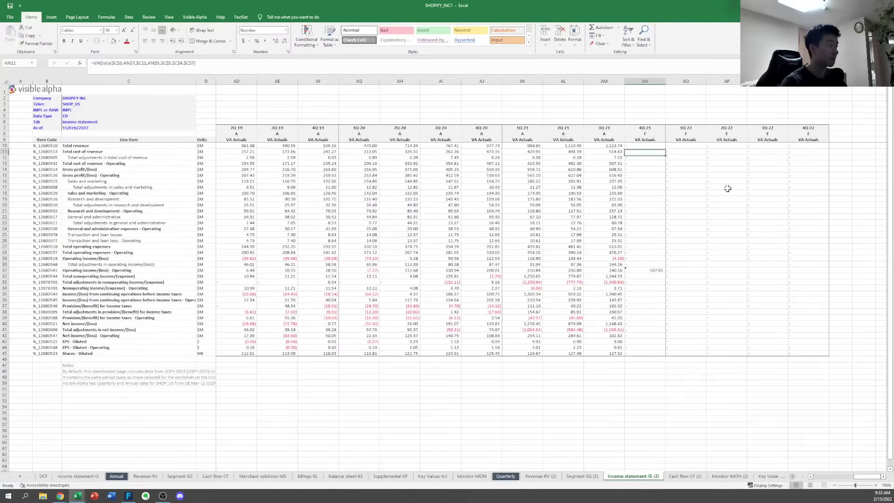
type("=sum(")
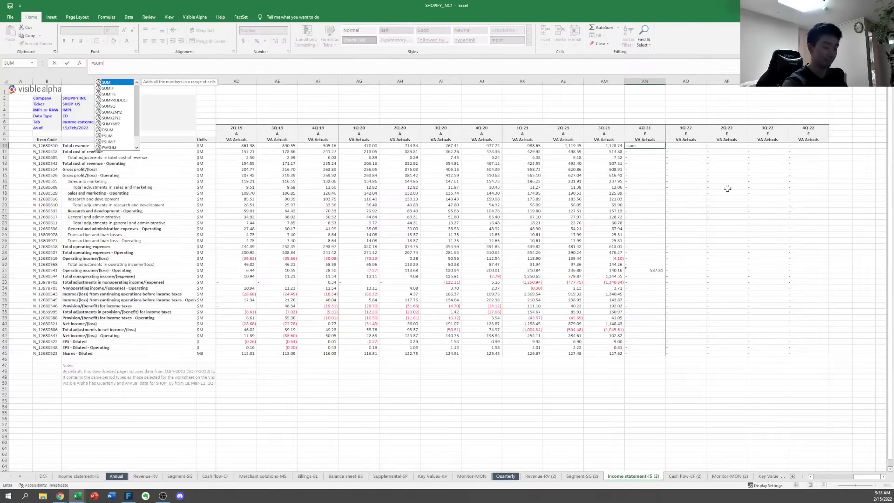
key("Left")
key("shift+Left")
key("shift+Left")
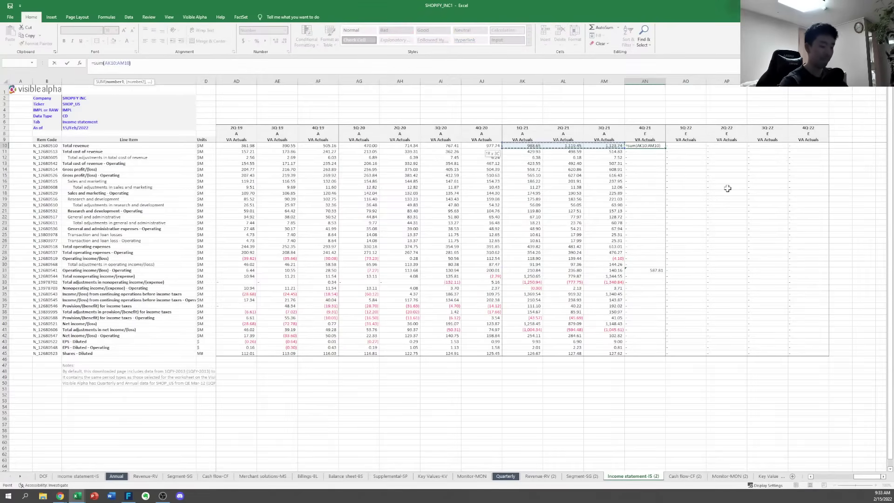
key("Return")
Calculate the year-to-date operating margin in AN32 by dividing operating income by total revenue with =AN31/AN10
key("ctrl+Down")
key("Up")
key("Up")
key("Up")
key("ctrl+Up")
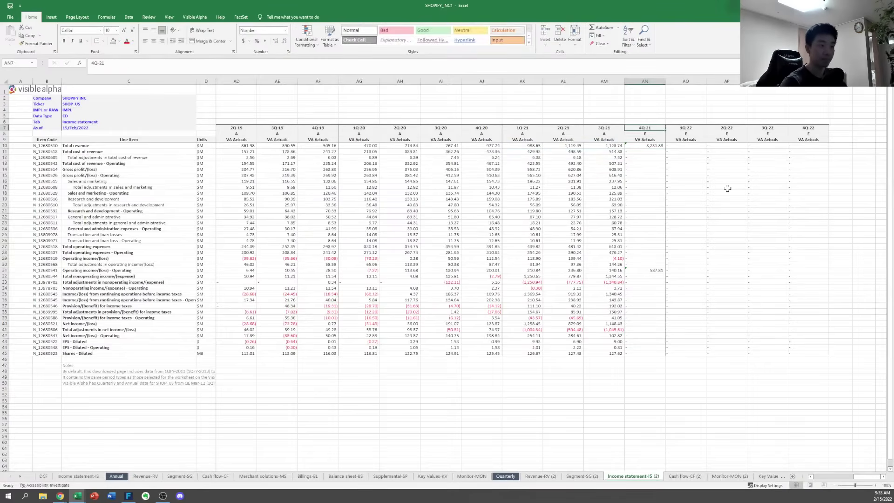
key("Down")
key("Down")
key("Down")
key("Down")
key("Down")
key("Down")
key("Down")
key("Down")
key("Down")
key("Down")
key("Down")
key("Down")
key("Down")
key("Down")
key("Down")
key("Down")
key("Down")
key("Down")
key("Down")
key("Down")
key("Down")
key("Down")
key("Down")
key("Down")
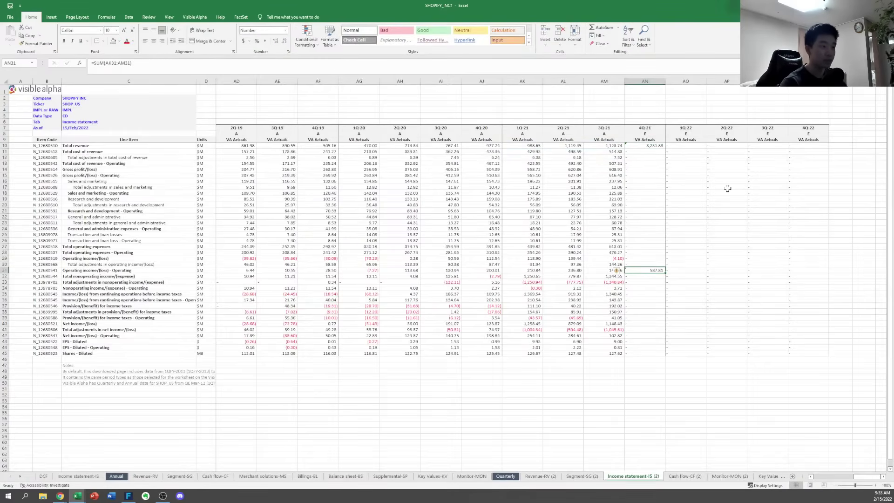
key("Down")
type("=")
key("Up")
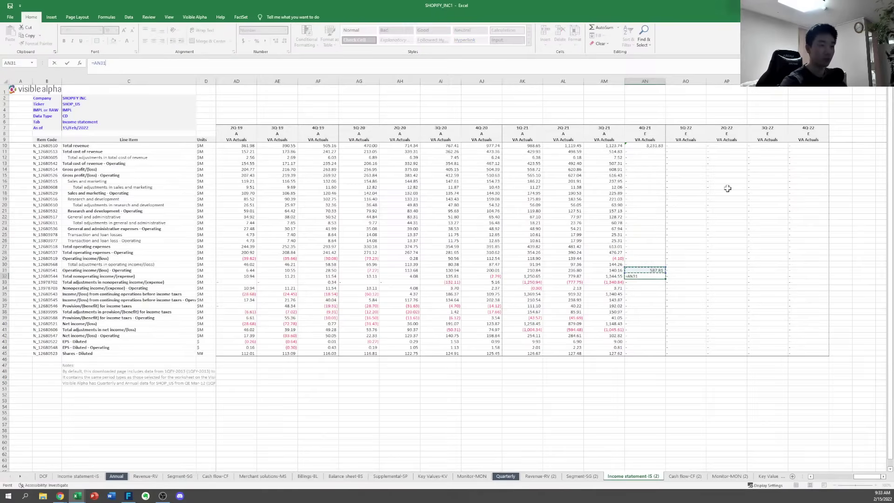
type("/")
key("ctrl+Up")
key("Down")
key("Down")
key("Down")
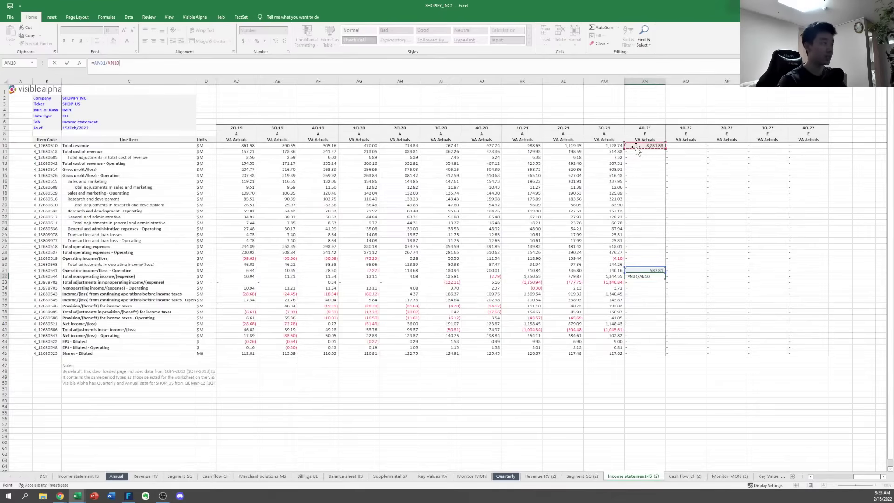
key("ctrl+Return")
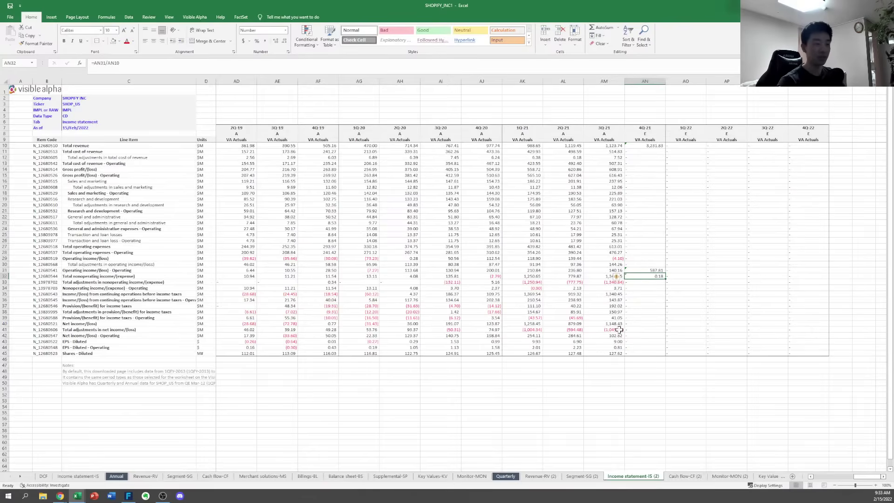
Restore the Visible Alpha formulas in the 4Q-21 column by copying an untouched formula cell over AN10:AN33
key("Left")
key("ctrl+Down")
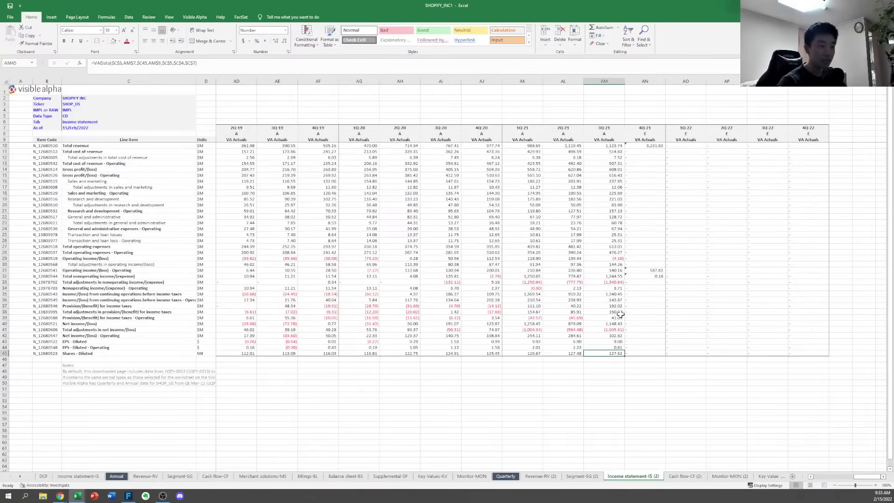
left_click(651, 276)
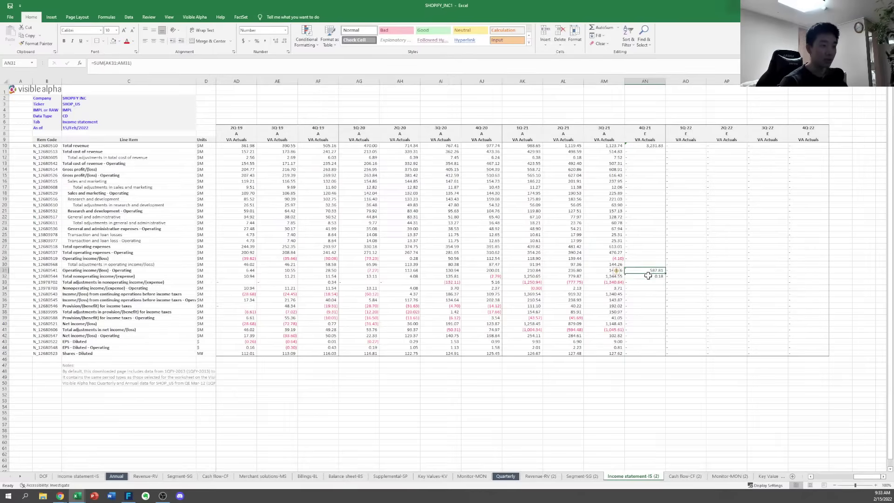
key("ctrl+c")
key("ctrl+shift+Up")
key("shift+Down")
key("shift+Down")
key("shift+Down")
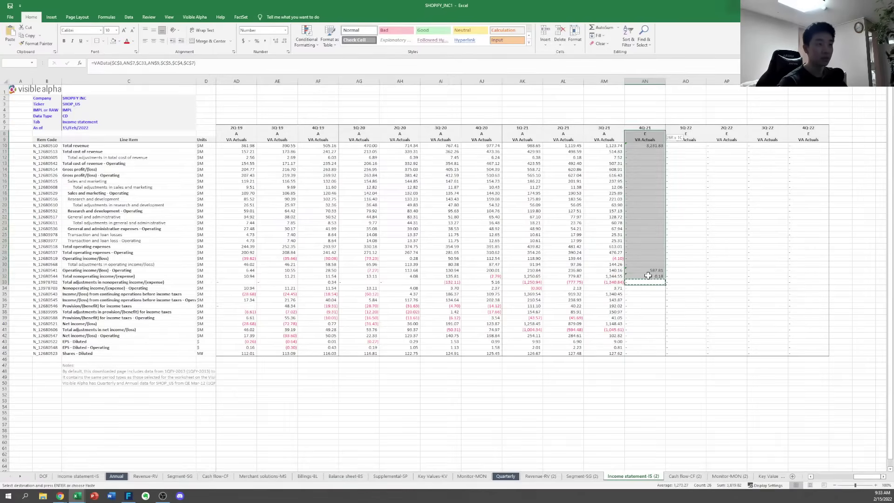
key("ctrl+v")
key("Escape")
Start a formula in AM47 below the 3Q-21 column and trace the nonoperating income rows back through the earlier quarters
key("Right")
key("Left")
key("Down")
key("Down")
key("Left")
key("Down")
key("Down")
key("Down")
key("Down")
key("Down")
key("Down")
key("Down")
key("Down")
key("Down")
key("Down")
key("Down")
key("Down")
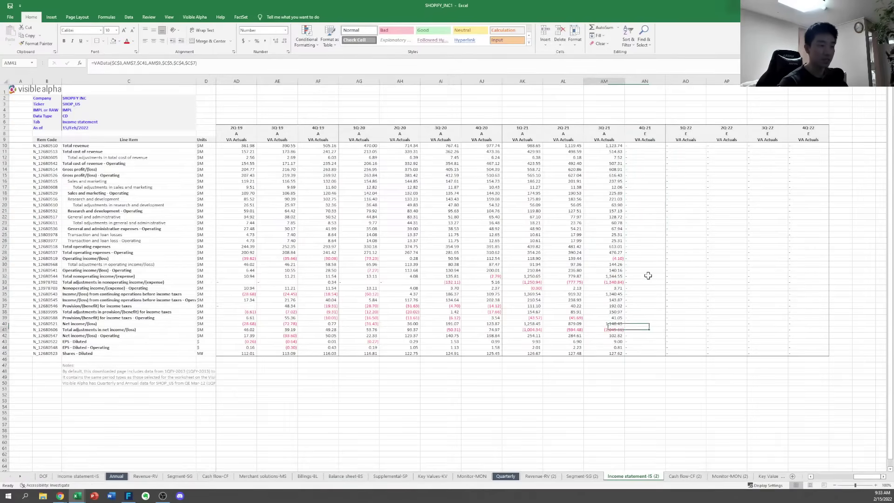
type("=")
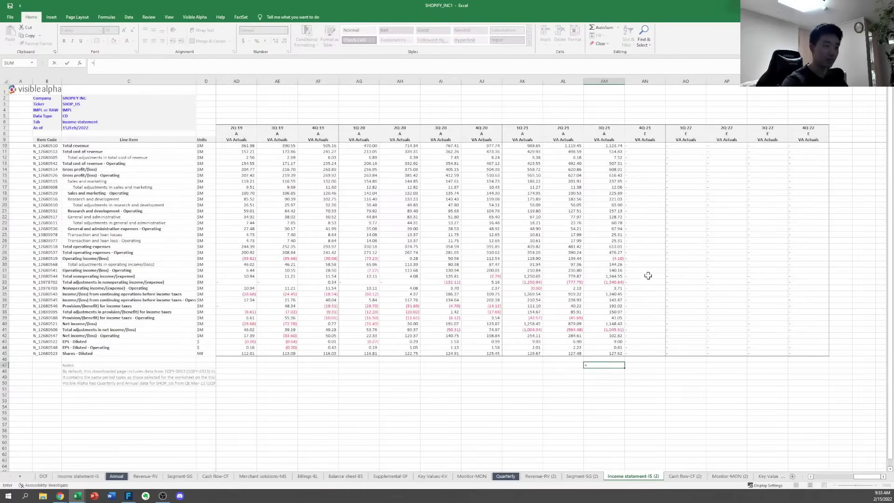
key("Up")
key("Up")
key("Up")
key("Up")
key("Up")
key("Up")
key("Up")
key("Up")
key("Up")
key("Up")
key("Up")
key("Up")
key("Up")
key("Up")
key("Up")
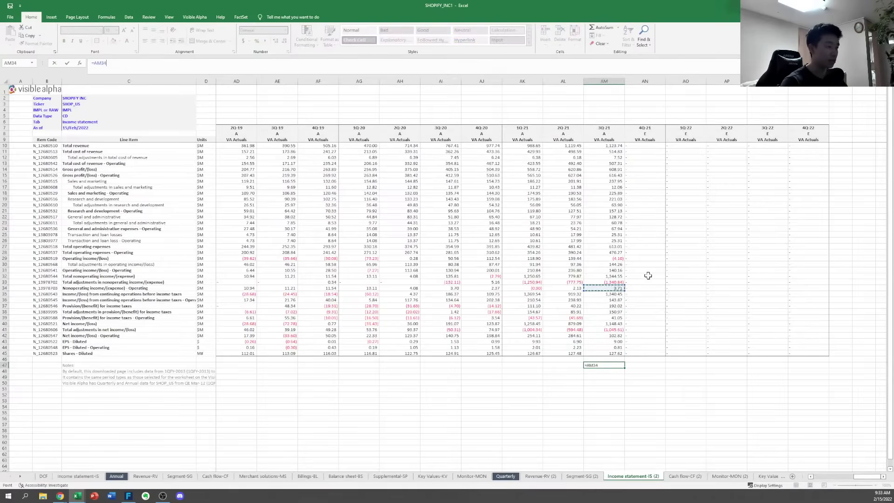
key("Left")
key("Left")
key("Left")
key("Left")
key("Left")
key("Left")
key("Left")
key("Left")
key("Left")
key("Left")
key("Left")
key("Left")
key("Left")
key("Left")
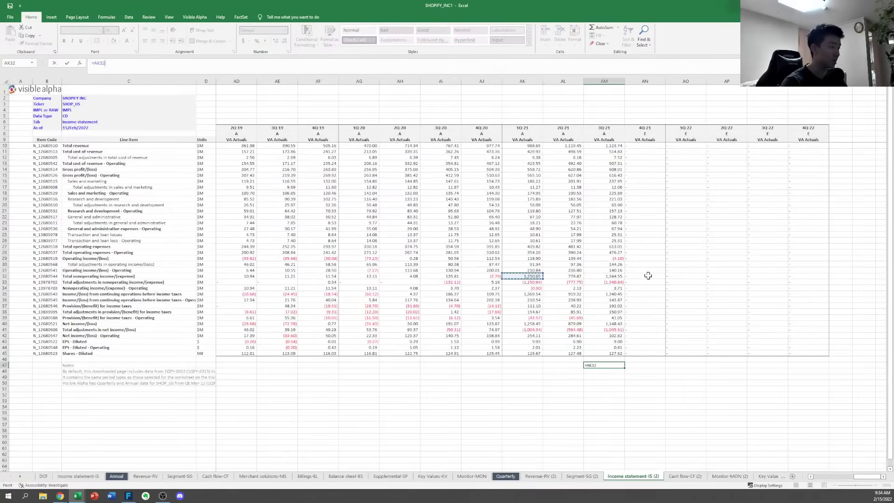
Point the formula in AM47 at the 3Q-21 Operating income/(loss) - Operating figure in AM31
key("Up")
key("Right")
key("Right")
key("Right")
key("Right")
key("Right")
key("Right")
key("Right")
key("Right")
key("Right")
key("Right")
key("Right")
key("Right")
key("Right")
key("Right")
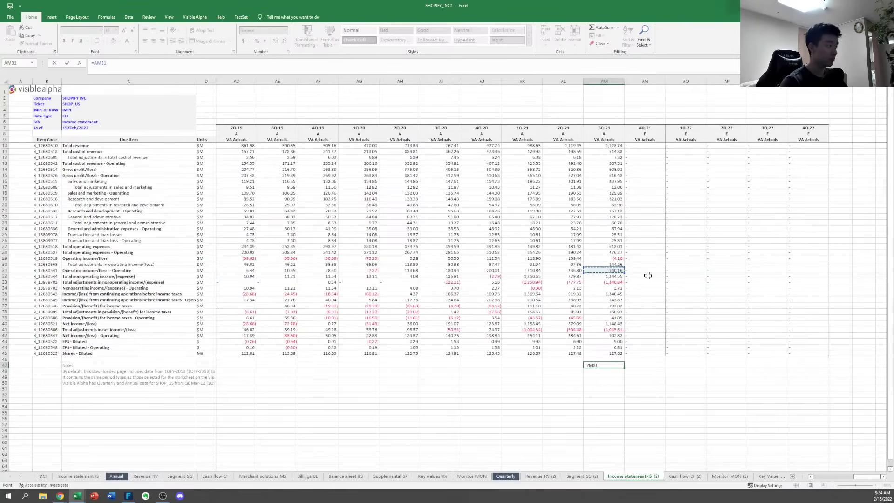
key("Down")
key("shift+space")
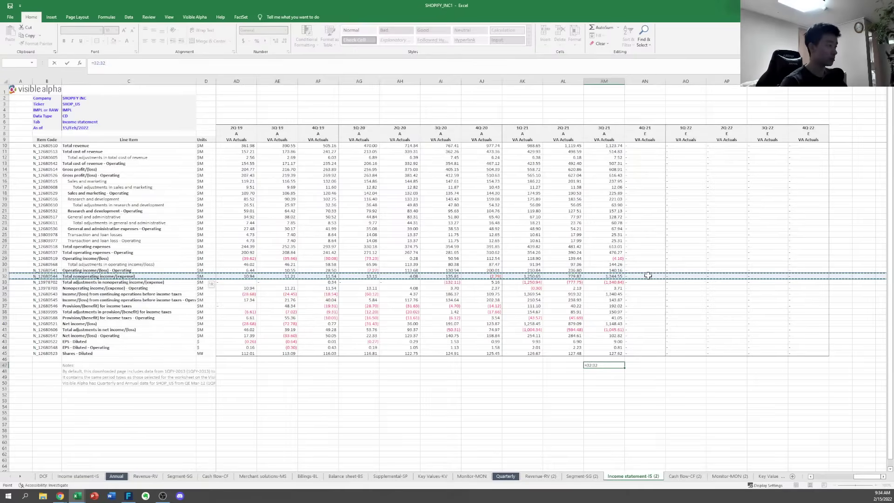
key("Right")
key("Left")
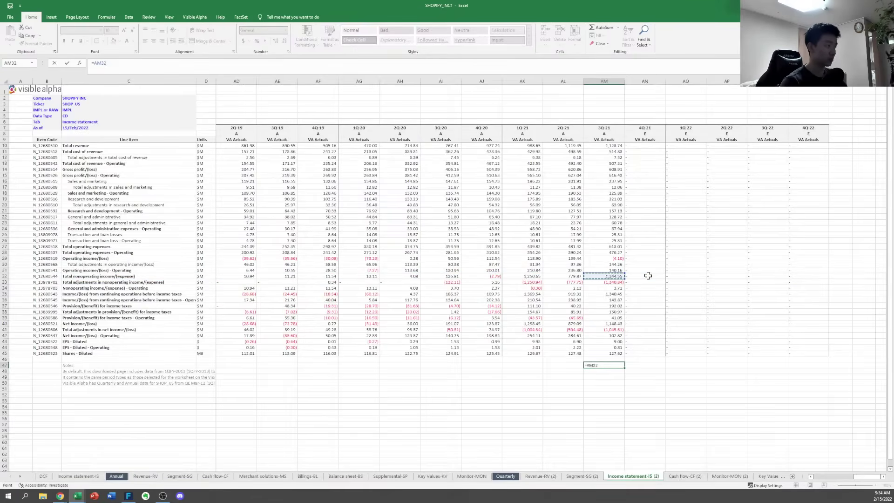
key("Right")
key("Up")
key("shift+space")
key("Left")
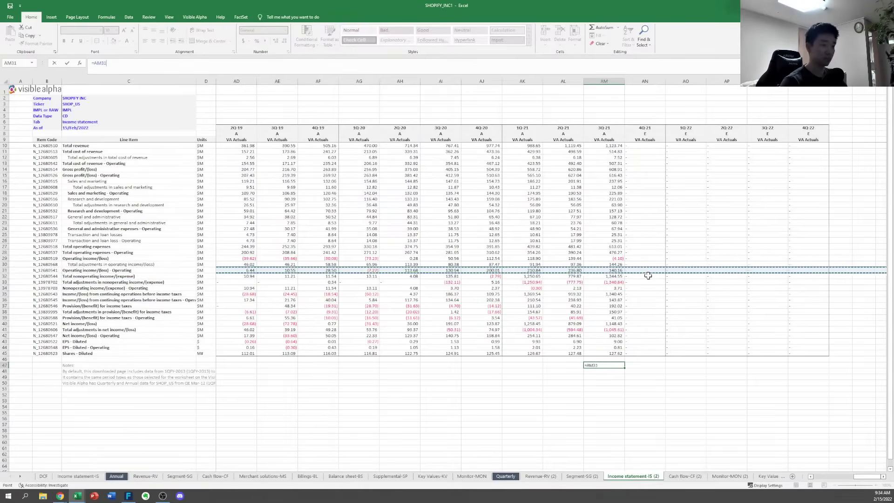
key("Right")
key("Left")
Divide by 3Q-21 Total revenue to complete =AM31/AM10 in AM47, and copy the margin formula to AK47:AL47
type("/")
key("Up")
key("Up")
key("Up")
key("Up")
key("Up")
key("Up")
key("Up")
key("Up")
key("Up")
key("Up")
key("Up")
key("Up")
key("Up")
key("Up")
key("Up")
key("Up")
key("Up")
key("Up")
key("Up")
key("Up")
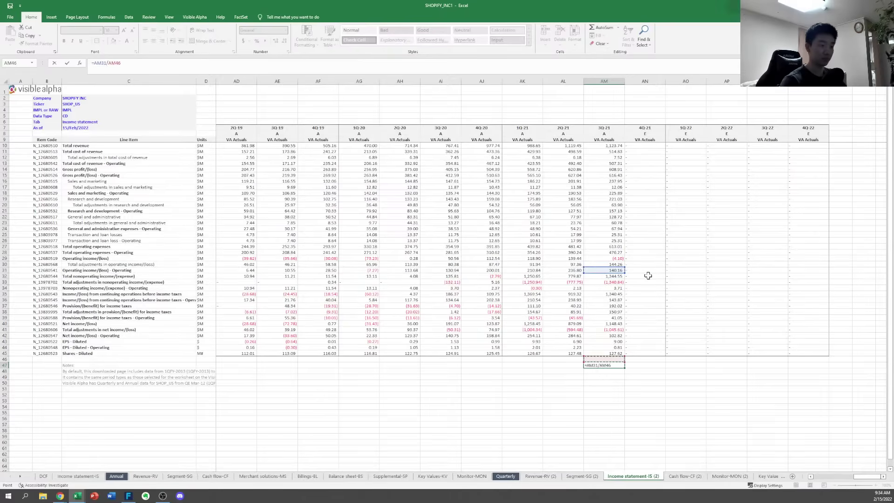
key("Up")
key("Up")
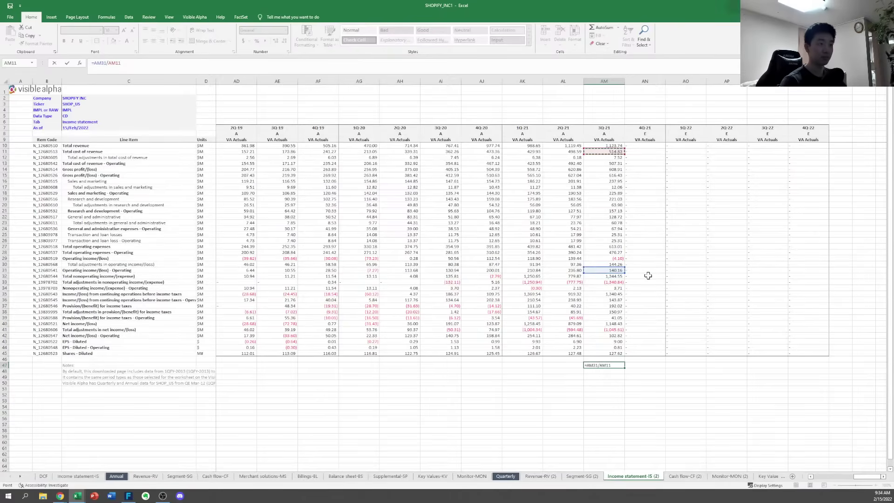
key("ctrl+Return")
key("ctrl+c")
key("shift+Left")
key("shift+Left")
key("ctrl+v")
key("Escape")
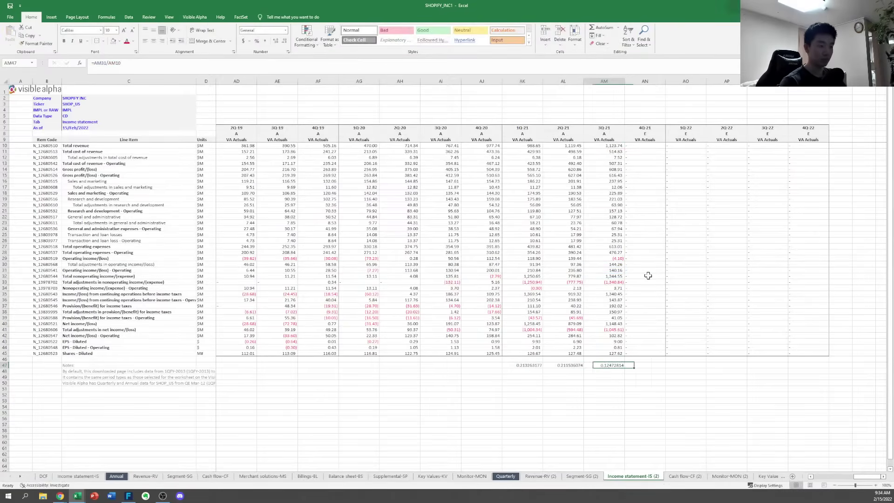
Format the 1Q-21 to 3Q-21 operating margins in AK47:AM47 as whole percentages
key("shift+Right")
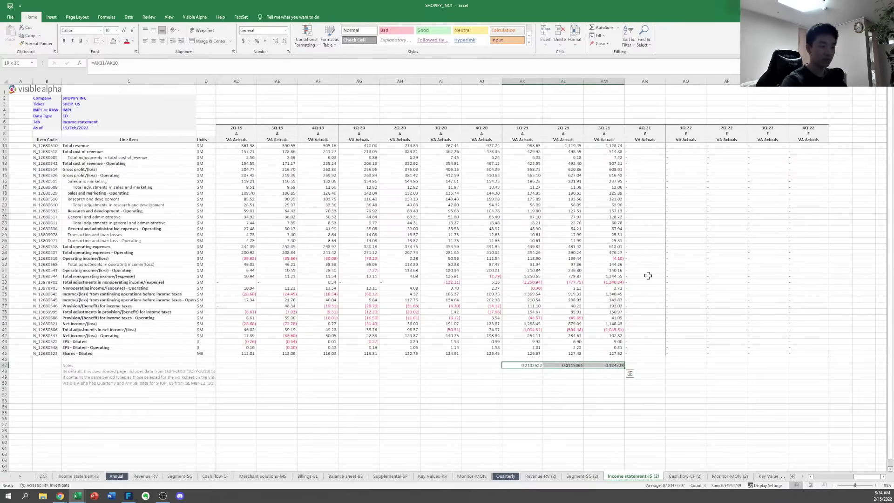
key("alt+h")
key("9")
key("alt+p")
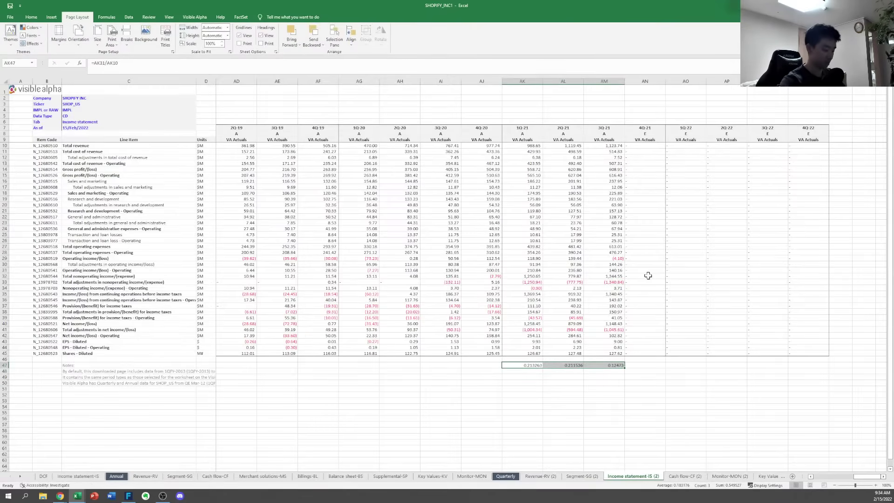
key("alt+h")
key("p")
key("shift+Left")
key("shift+Left")
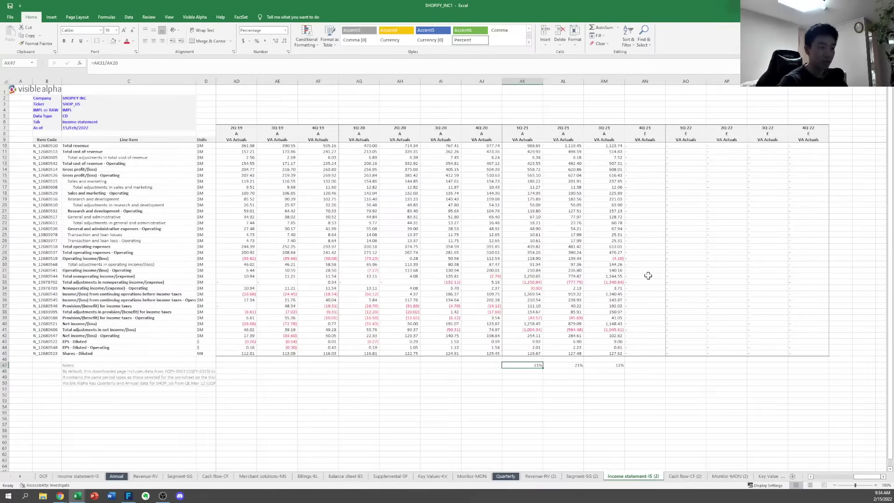
key("shift+Right")
key("shift+Right")
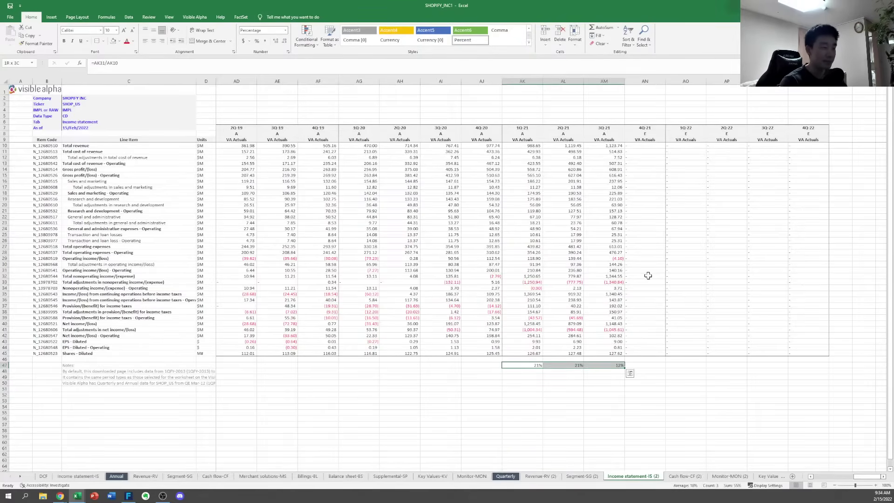
Switch to FactSet and compare the quarterly margins with the brokers' 2021 operating income estimates
key("alt+Tab")
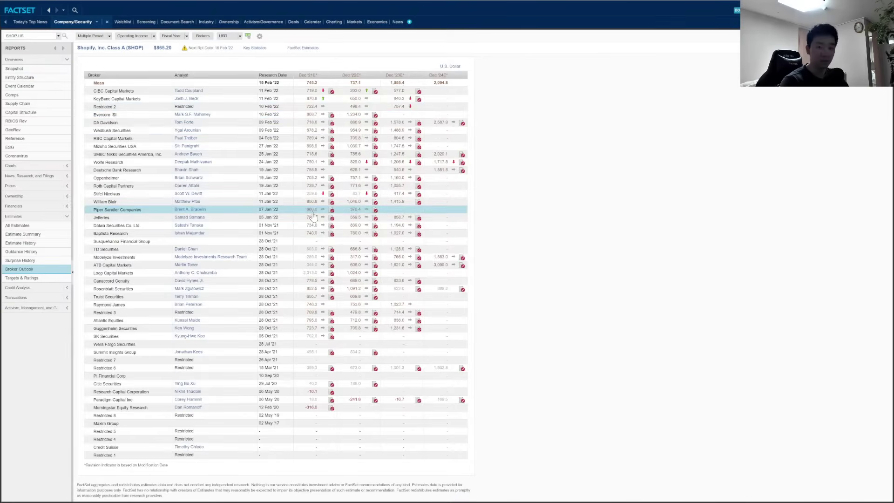
key("alt+Tab")
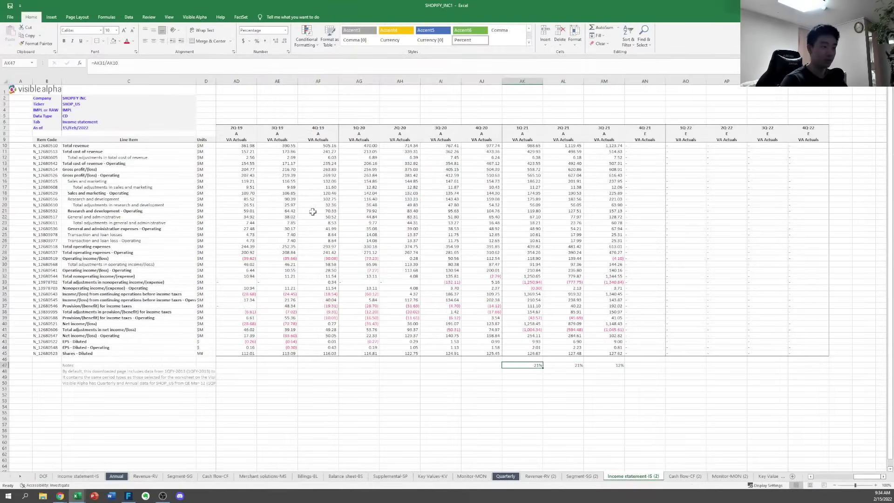
key("alt+Tab")
key("alt+Tab")
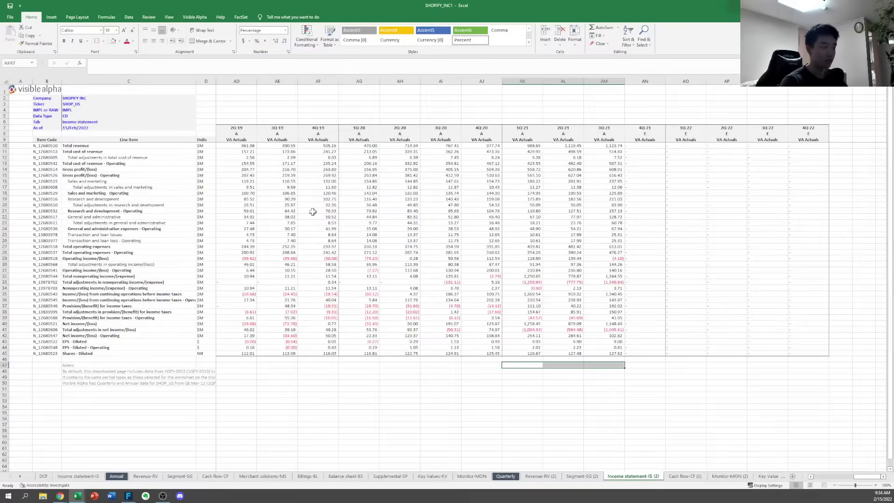
Clear the quarterly margins in AK47:AM47 and return to the DCF sheet
key("ctrl+Page_Up")
key("ctrl+Page_Up")
key("ctrl+Page_Up")
key("ctrl+Page_Up")
key("ctrl+Page_Up")
key("ctrl+Page_Up")
key("ctrl+Page_Up")
key("ctrl+Page_Up")
key("ctrl+Page_Up")
key("ctrl+Page_Up")
key("ctrl+Page_Up")
key("ctrl+Page_Up")
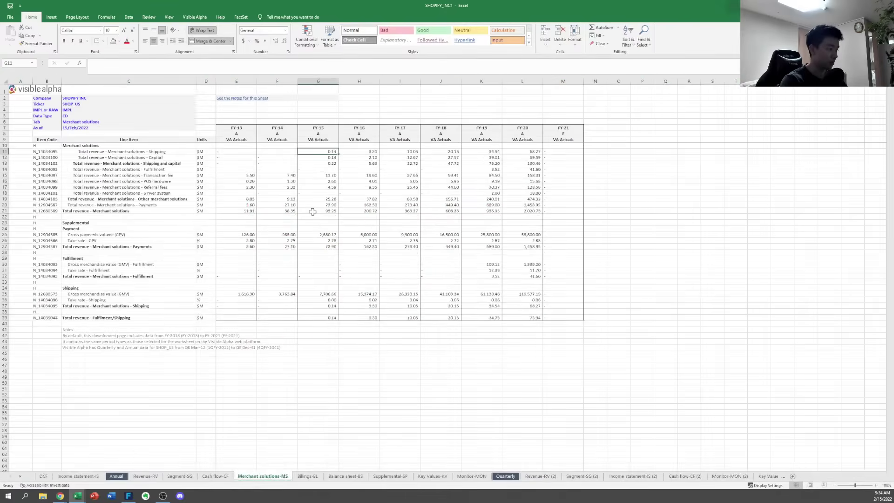
key("ctrl+Page_Up")
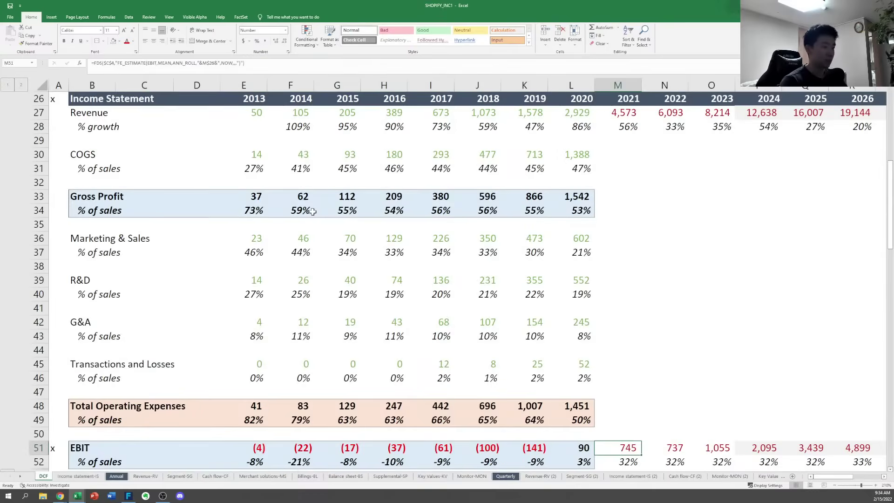
Examine the interest and EBT rows below the 2021 EBIT estimate in column M
key("Down")
key("Down")
key("Down")
key("Down")
key("Down")
key("Down")
key("Down")
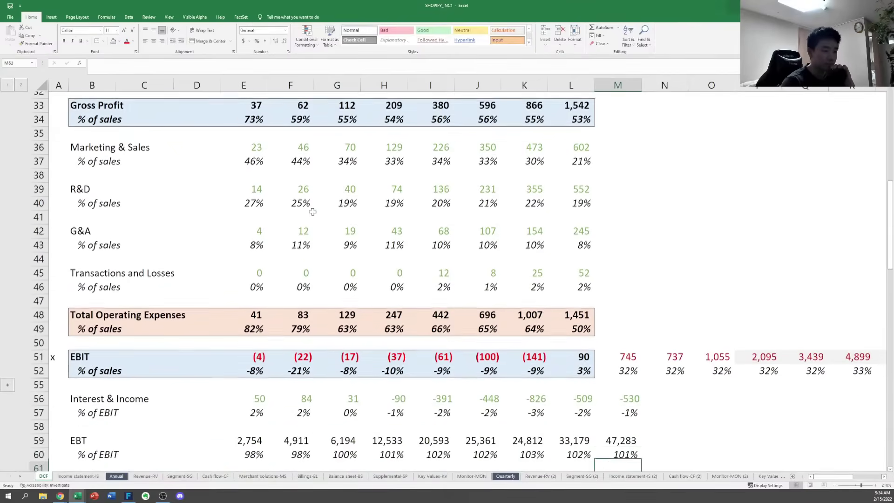
key("Up")
key("Up")
key("Up")
key("Up")
key("Up")
key("Up")
key("Up")
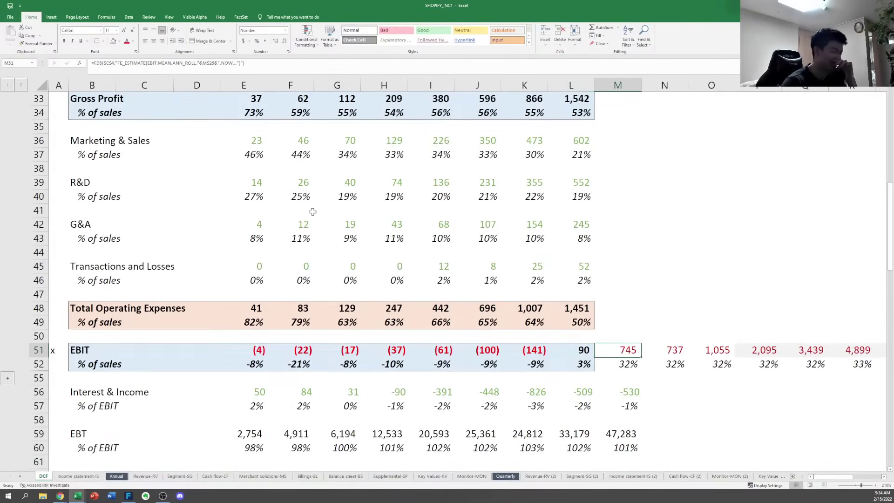
Try the FactSet EBIT estimate formula from M51 in the 2020 EBIT cell L51, and undo it
key("Left")
key("Right")
key("ctrl+c")
key("Left")
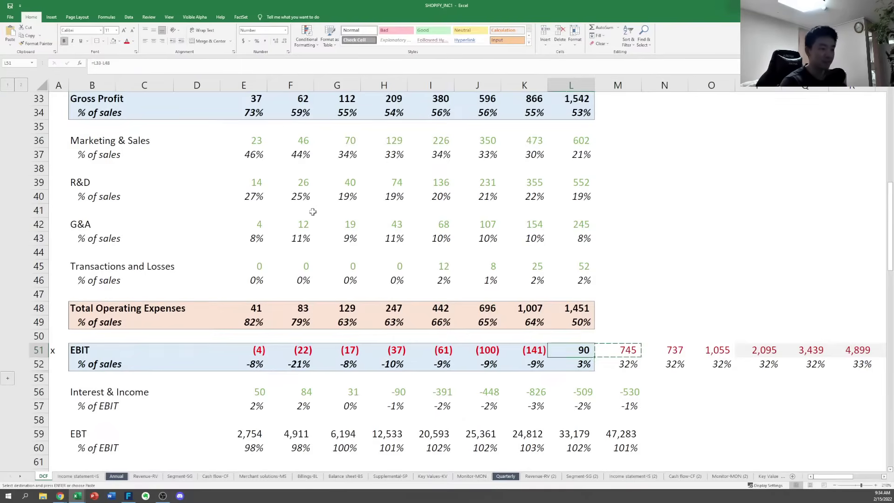
key("Return")
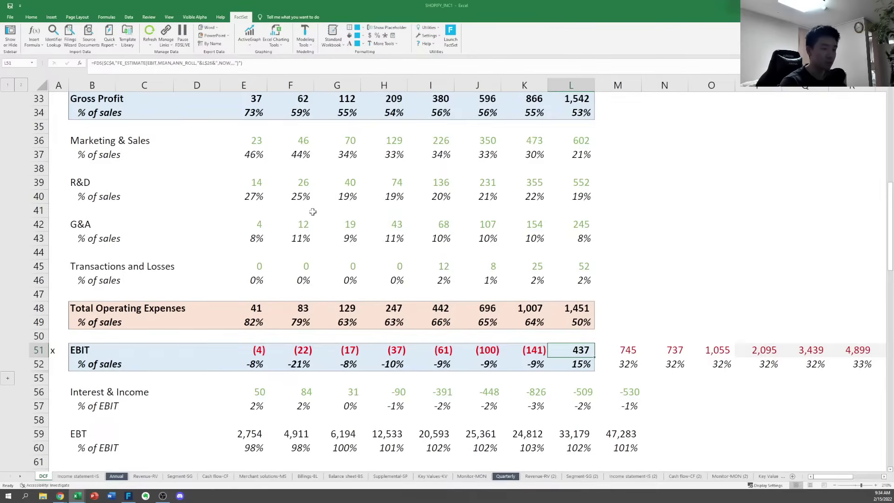
key("ctrl+z")
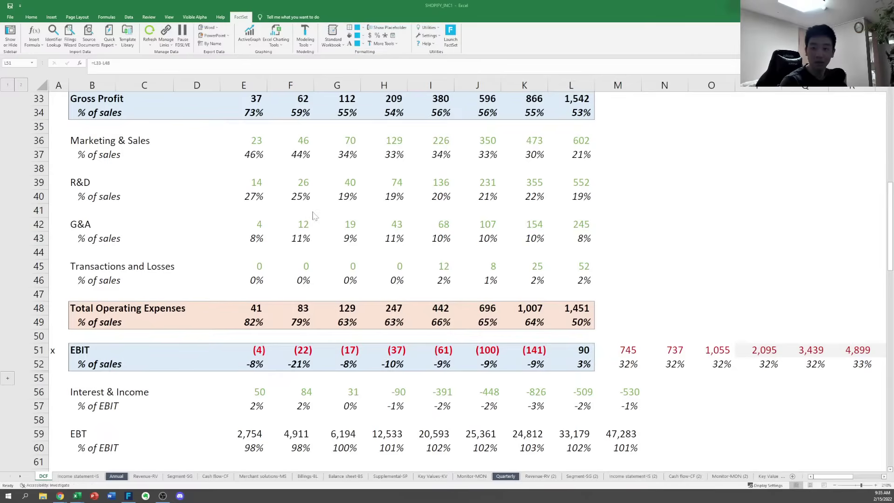
Check the 2020 and 2019 income (loss) from operations in Shopify's 2020 40-F on BamSEC
key("alt+Tab")
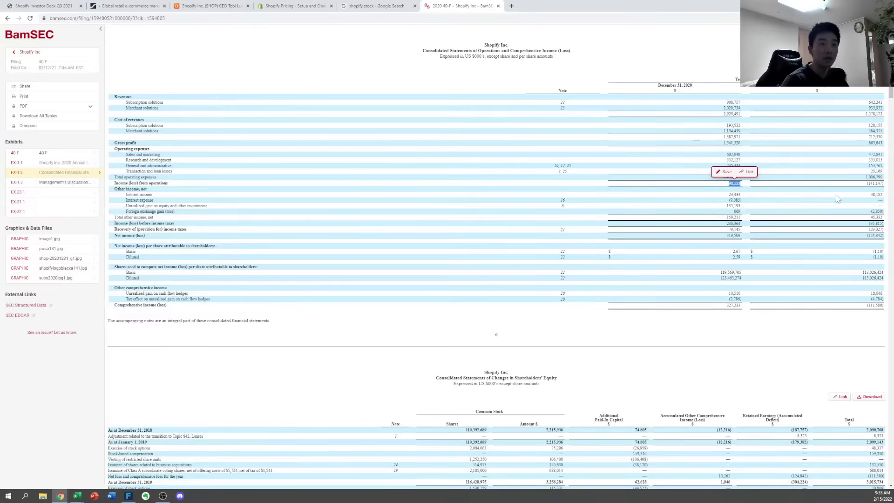
left_click(849, 188)
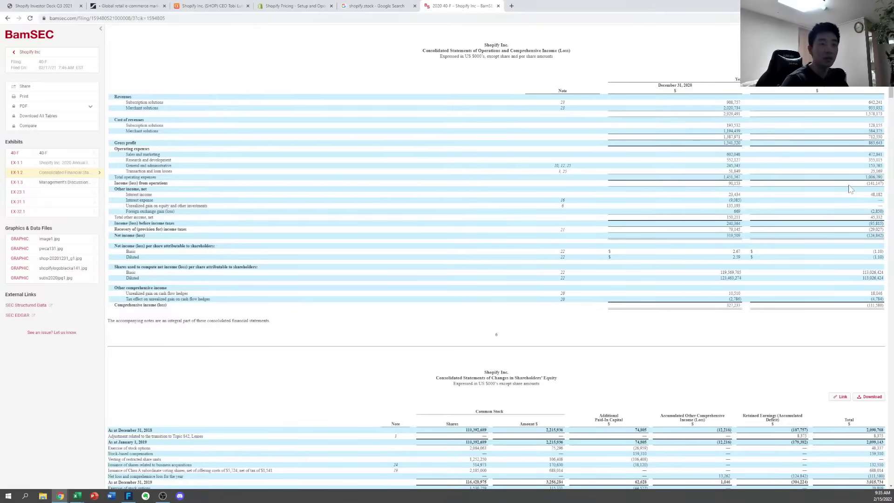
key("alt+Tab")
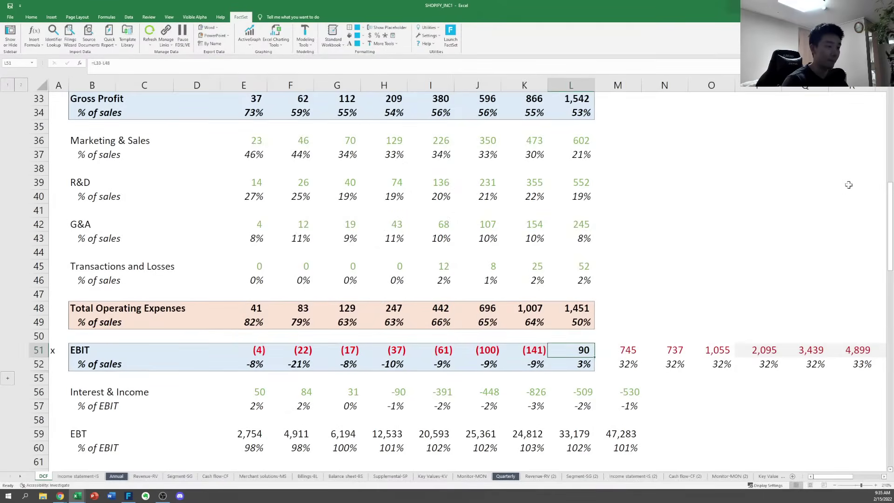
Compare the historical EBIT figures in row 51 with the 2021 EBIT estimate and its margin
key("Left")
key("Left")
key("Left")
key("Left")
key("Left")
key("Left")
key("Left")
key("Left")
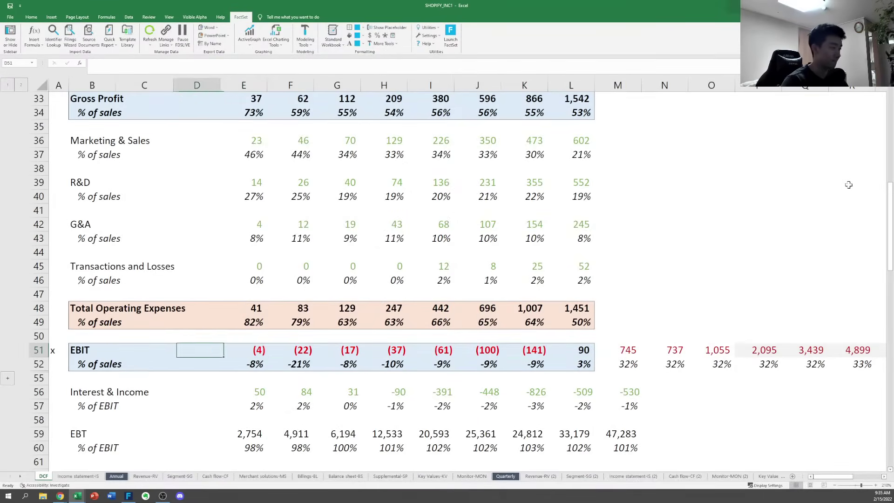
key("Right")
key("Right")
key("Right")
key("Right")
key("Right")
key("Right")
key("Right")
key("Right")
key("Right")
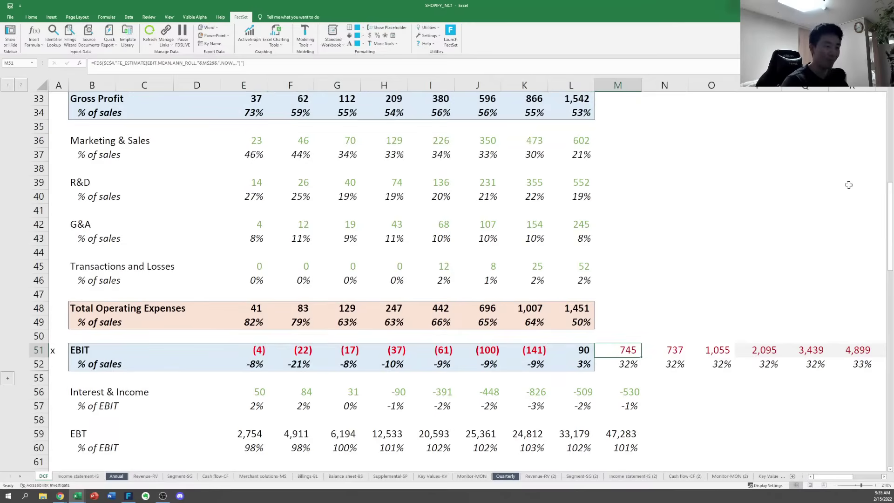
key("Down")
key("Down")
key("Up")
key("Up")
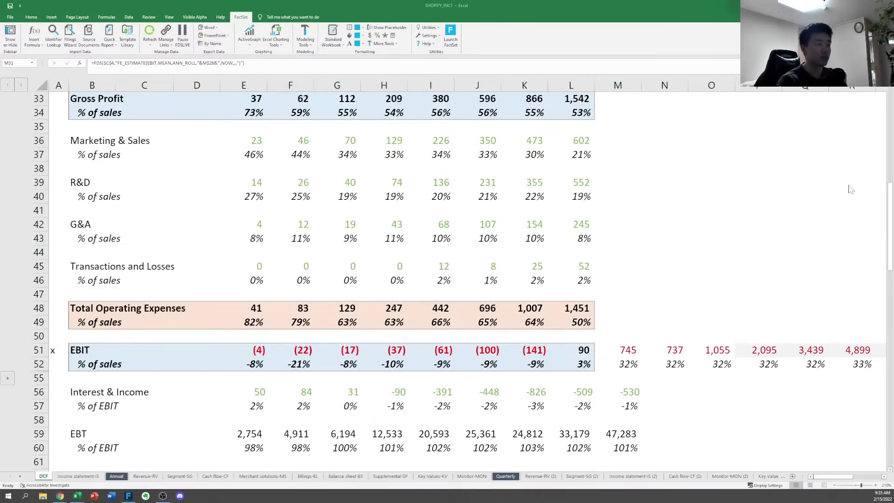
Switch to FactSet and change the broker estimates item to Operating Income - GAAP
key("alt+Tab")
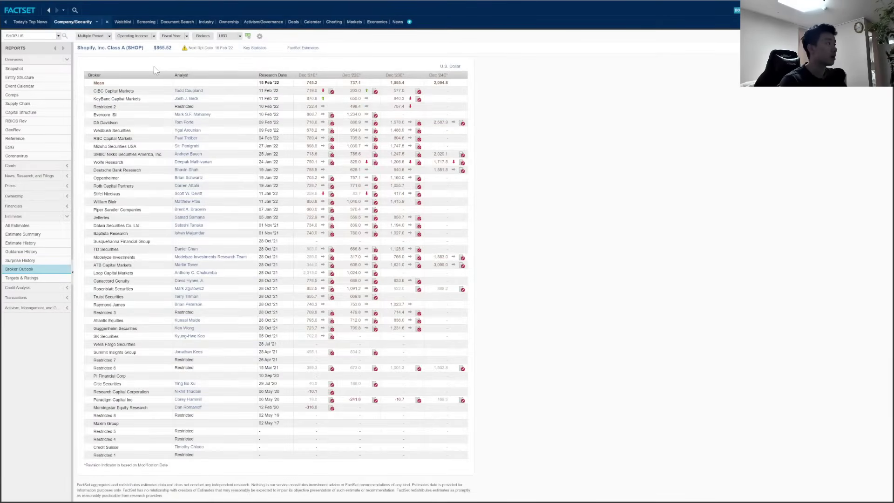
left_click(152, 37)
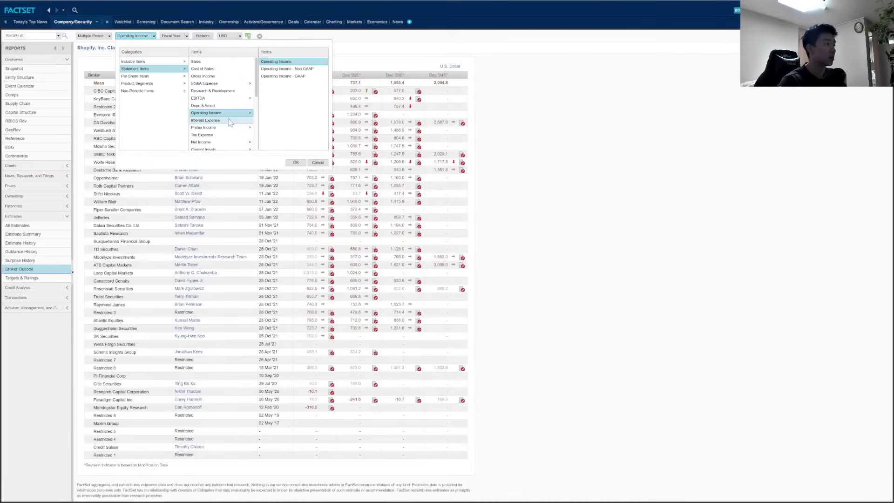
left_click(283, 76)
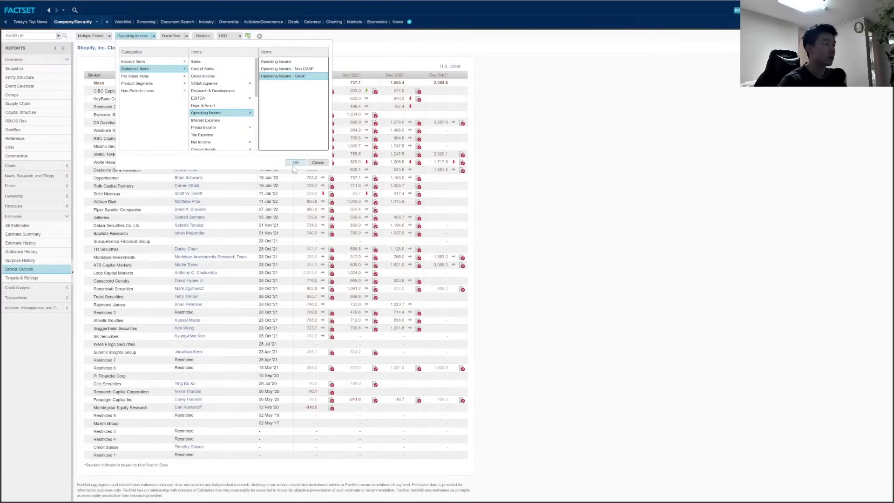
left_click(295, 163)
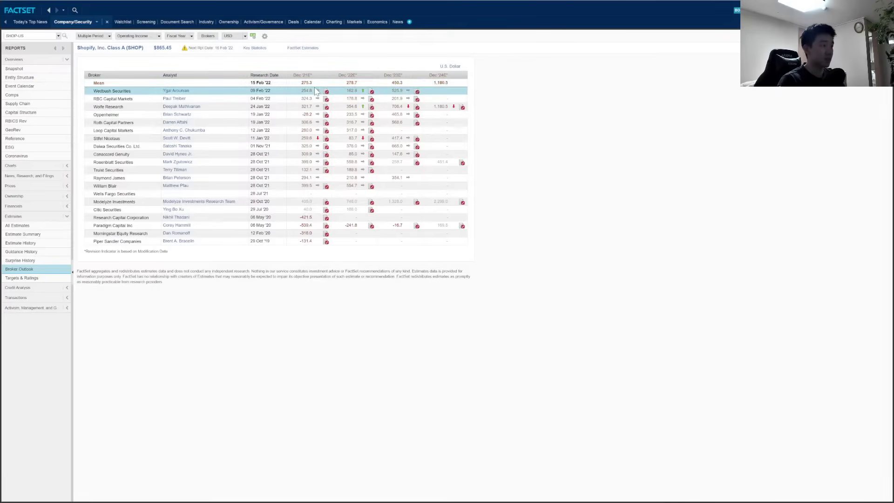
Switch back to Excel and overwrite the 2021 EBIT estimate in M51 with 257
key("alt+Tab")
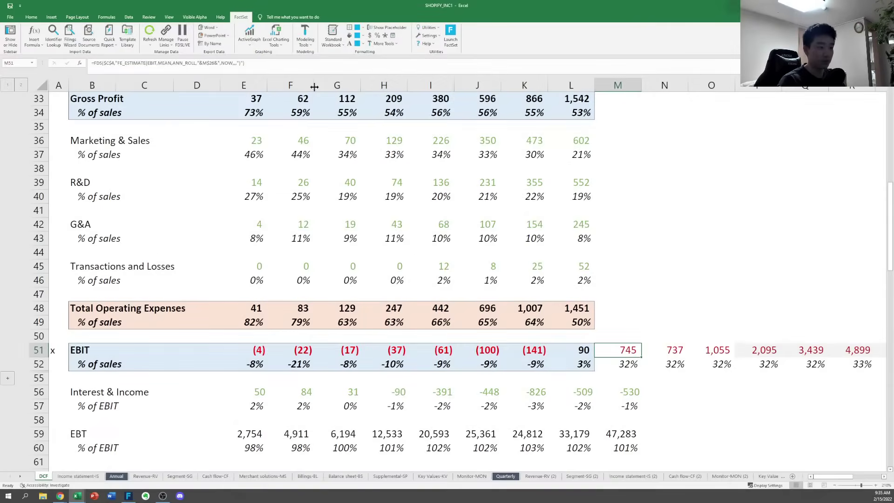
type("257")
key("ctrl+Return")
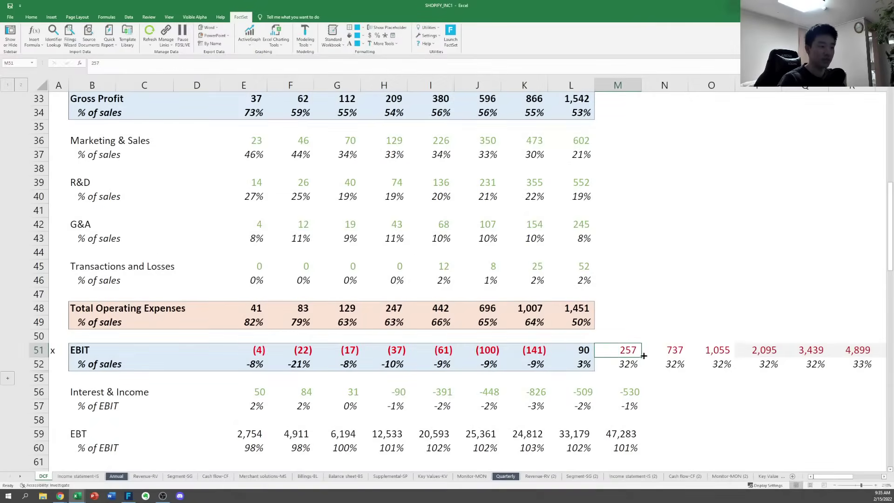
Copy the 2020 EBIT % of sales formula from L52 across the forecast years in M52:S52
key("Down")
key("Left")
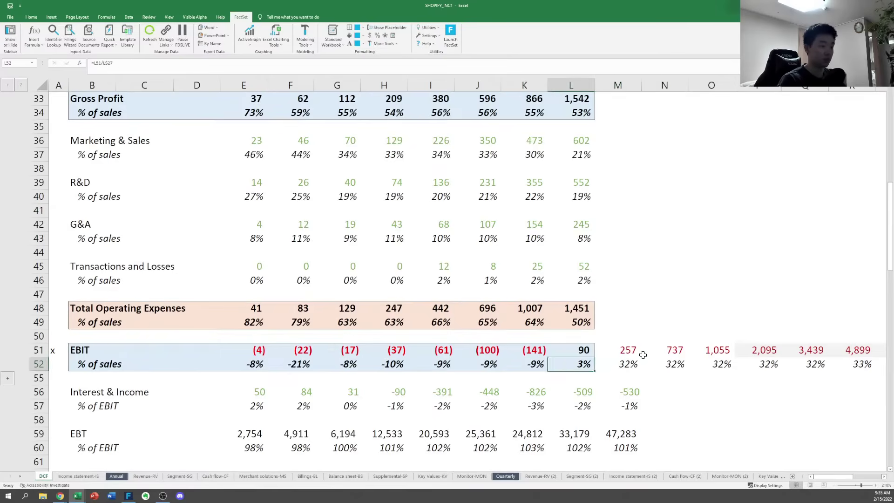
key("ctrl+c")
key("Right")
key("ctrl+shift+Right")
key("ctrl+v")
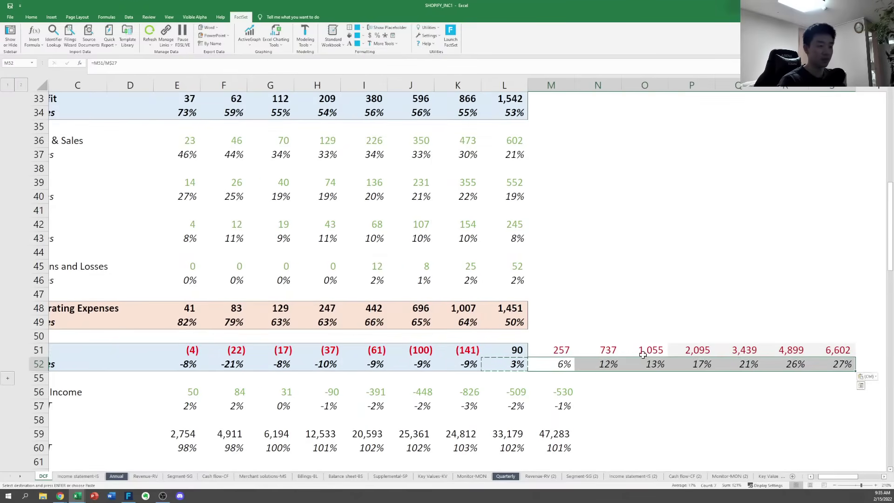
Restore the FactSet EBIT estimate formula in M51 by copying it from N51
key("F2")
key("Escape")
key("Right")
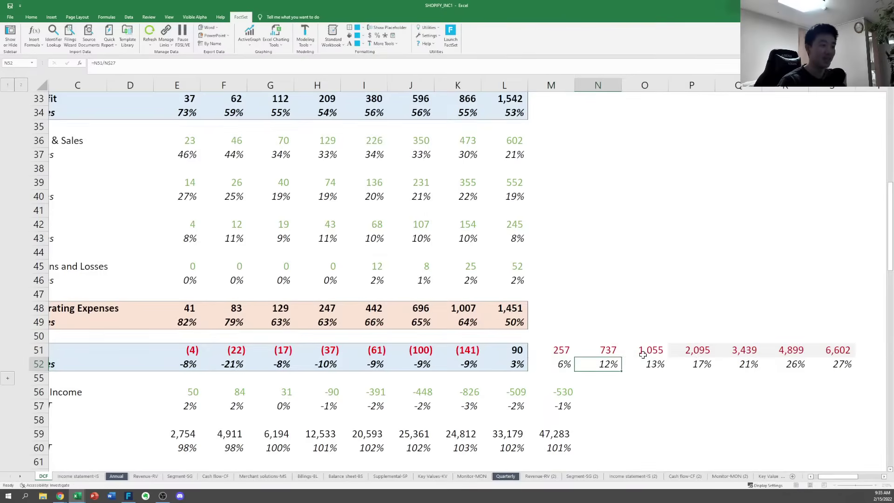
key("Left")
key("Up")
key("Right")
key("ctrl+c")
key("Left")
key("ctrl+v")
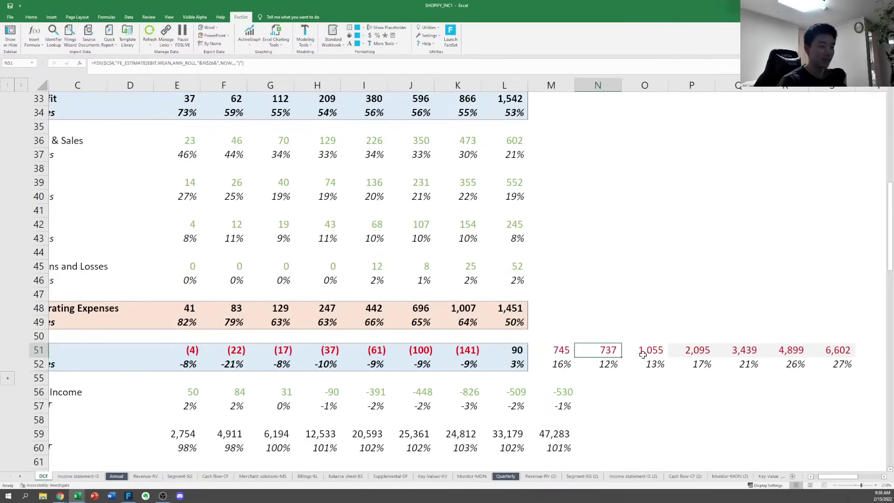
key("Down")
key("Up")
key("F2")
key("ctrl+Return")
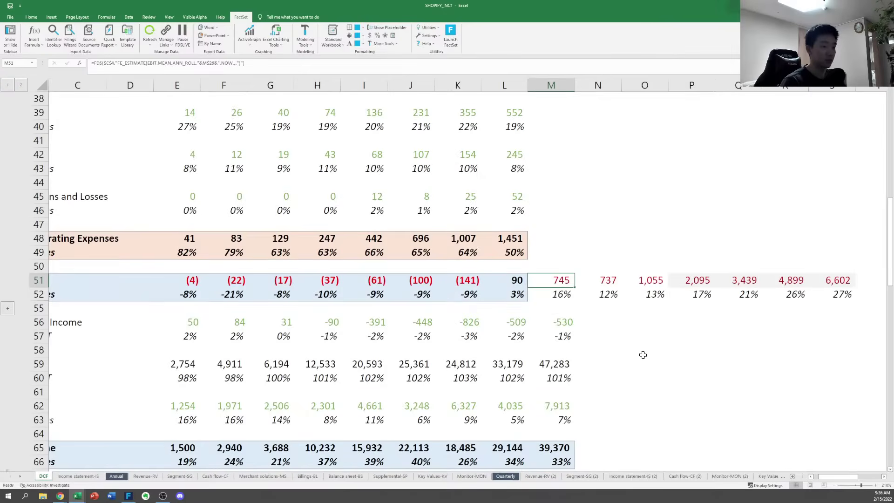
Check the combined 1Q-21 to 3Q-21 operating income on the quarterly income statement sheet and return to the DCF sheet
key("Left")
key("Down")
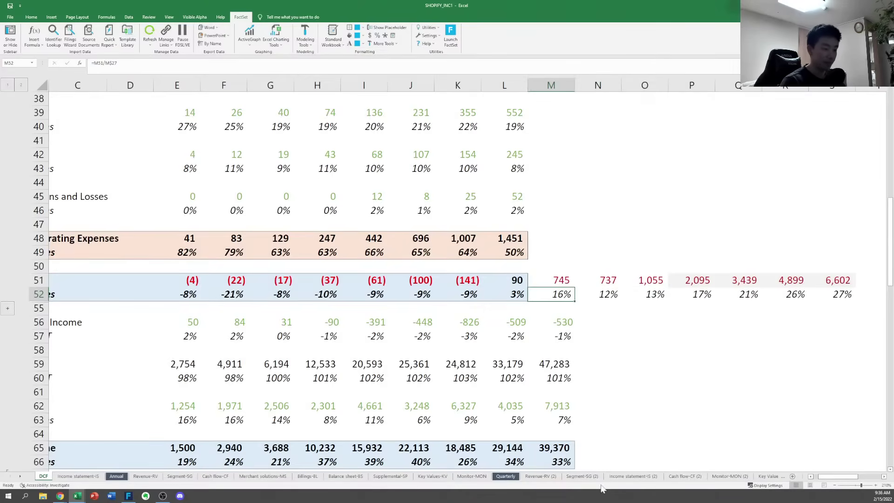
left_click(634, 475)
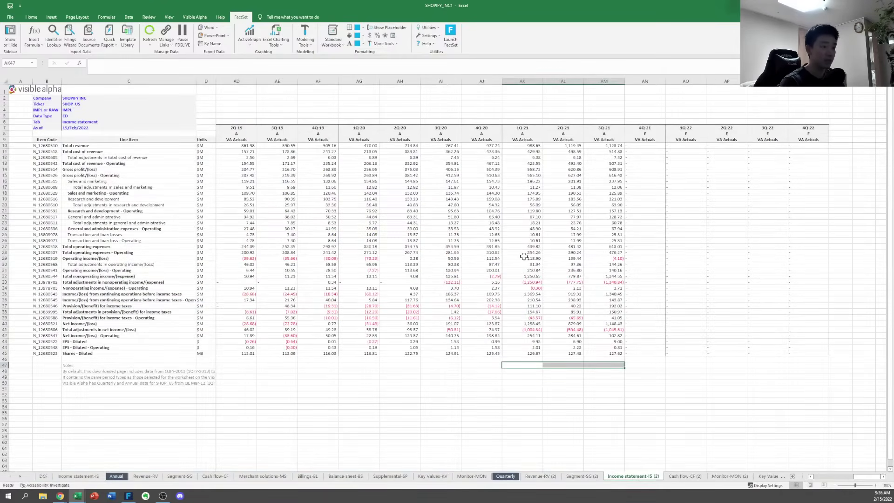
left_click_drag(524, 257, 623, 263)
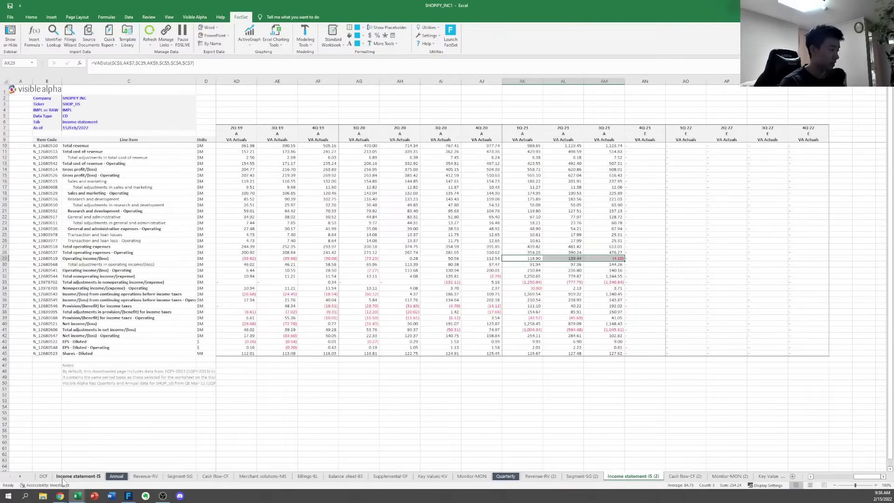
left_click(43, 475)
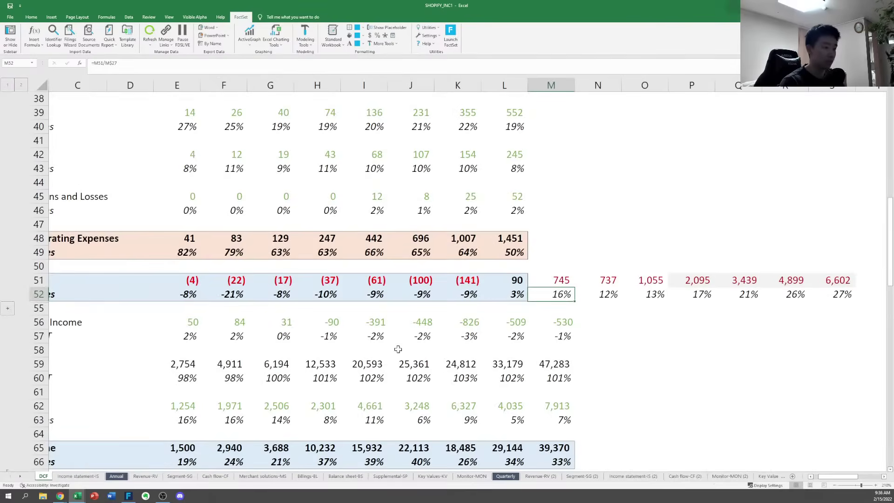
Inspect the 2021 EBIT estimate formula in M51 and compare it with the GAAP operating income estimates in FactSet
left_click(539, 282)
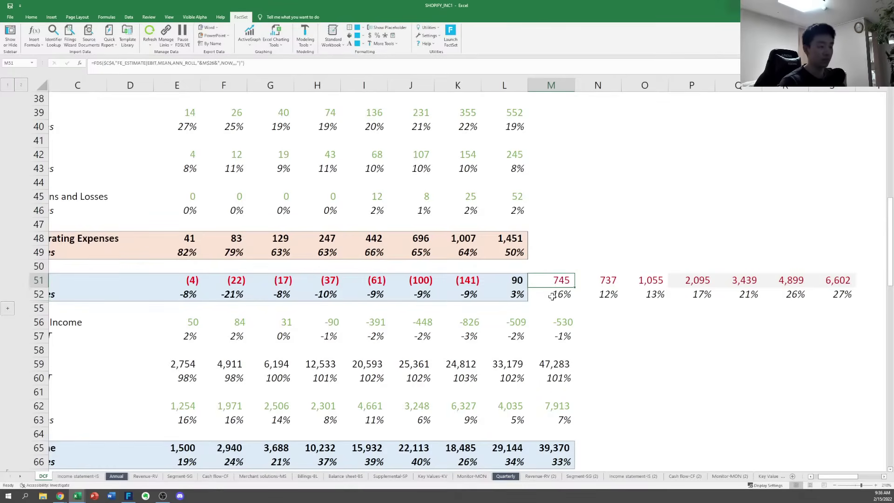
key("F2")
key("Escape")
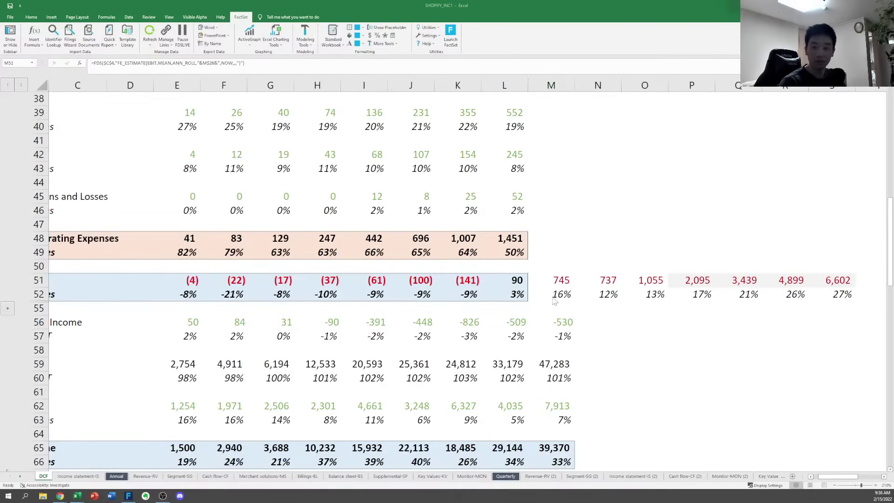
key("alt+Tab")
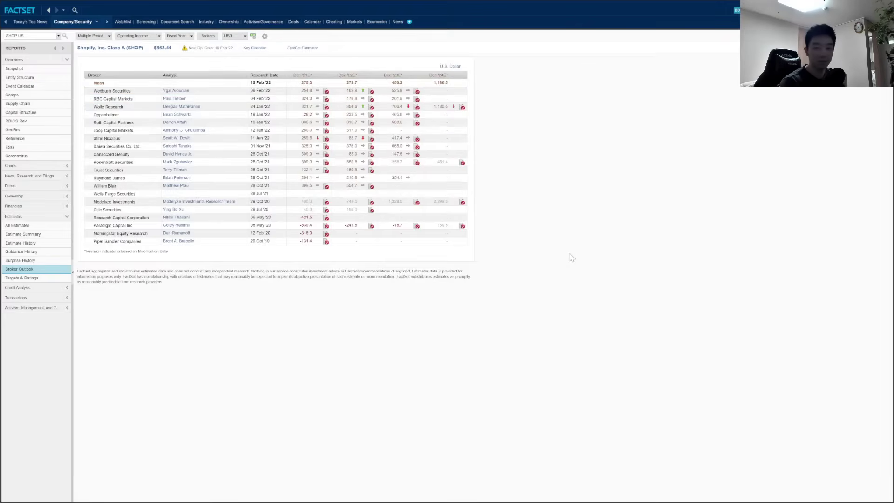
key("alt+Tab")
Try 275 as the 2021 EBIT estimate in M51 and undo the entry
key("Right")
key("Left")
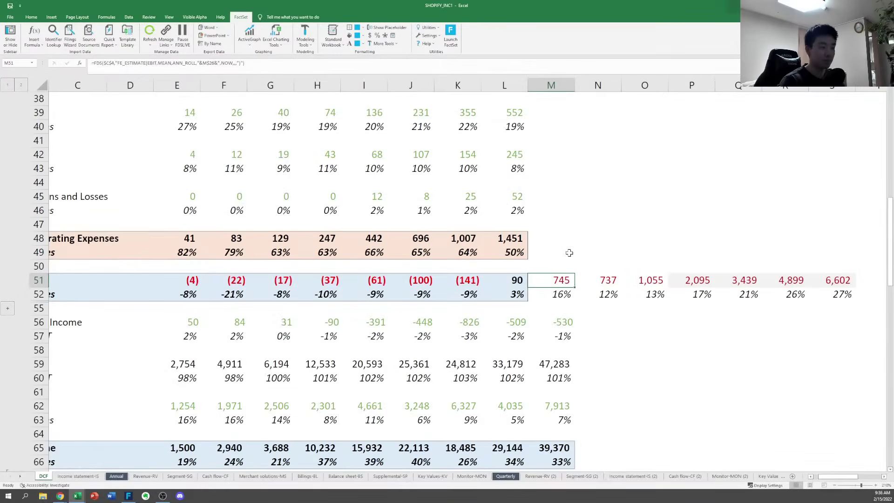
type("275")
key("ctrl+Return")
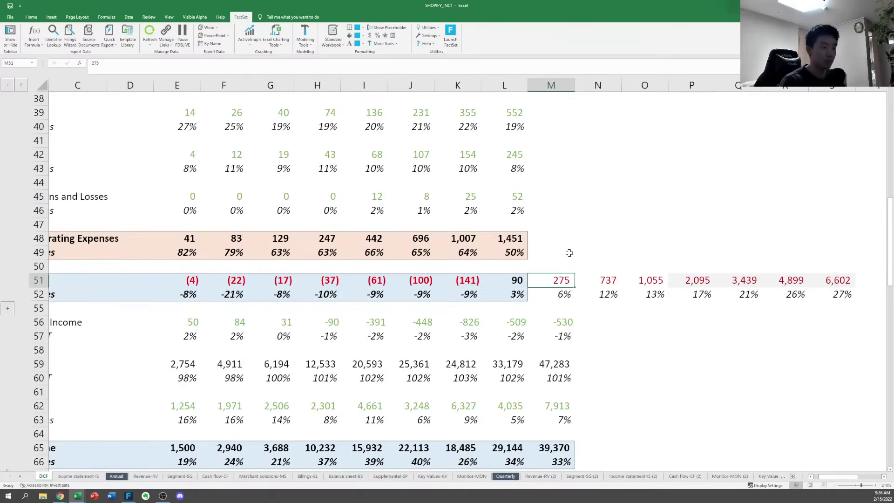
key("Left")
key("Right")
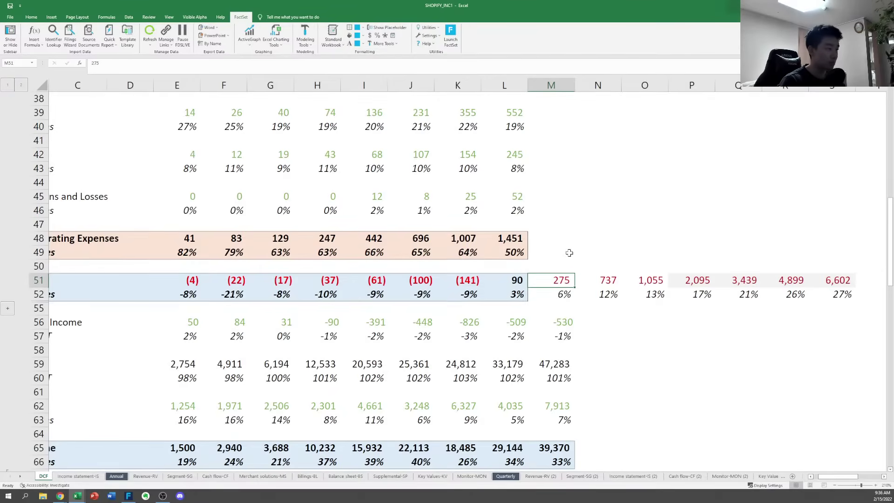
key("ctrl+z")
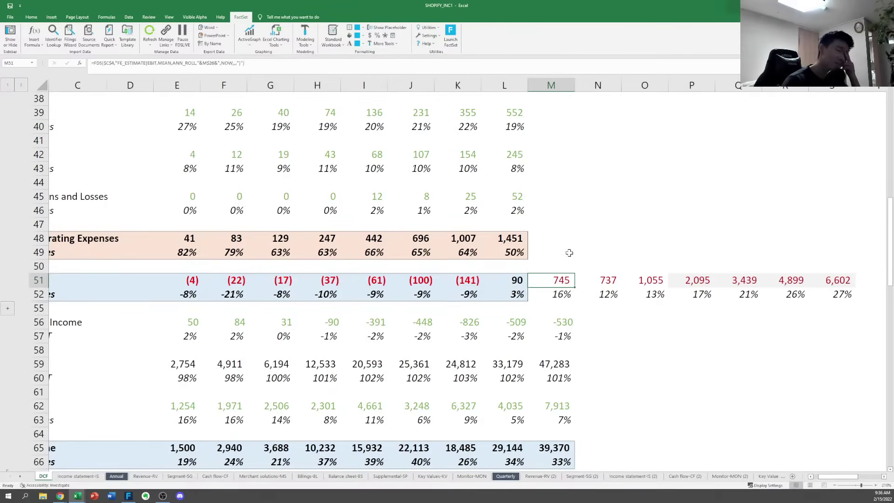
Switch to FactSet and change the broker estimates item to Operating Income - Non GAAP
key("alt+Tab")
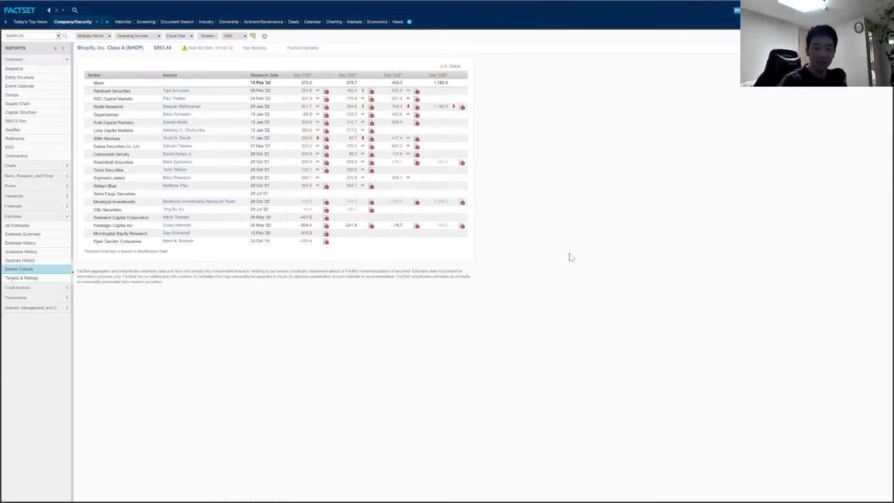
left_click(141, 36)
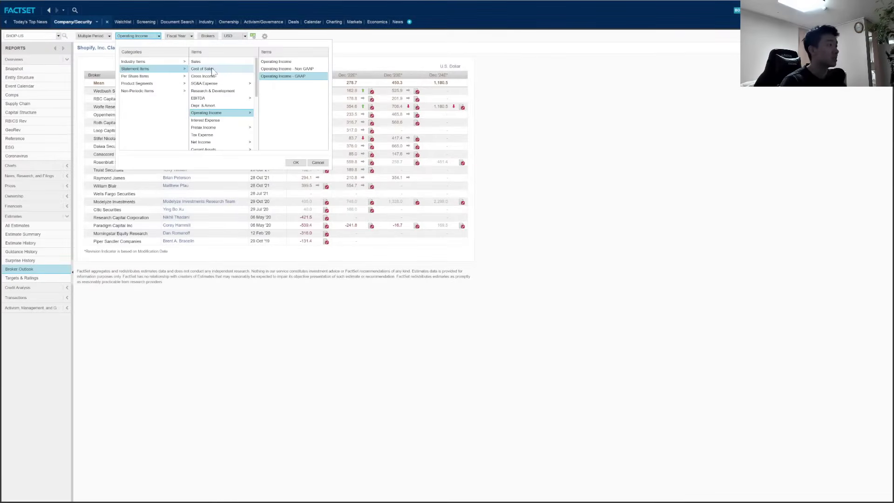
left_click(287, 68)
left_click(296, 163)
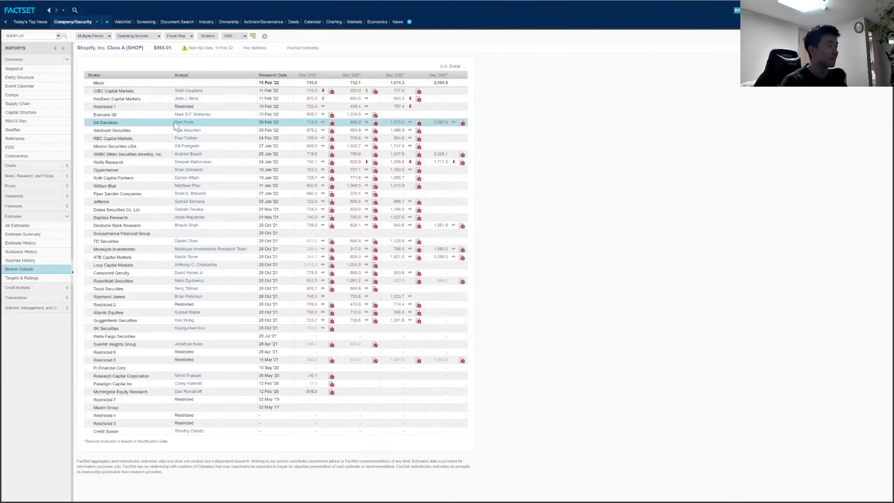
Switch to Chrome and open Shopify's third-quarter 2021 financial results filing from its BamSEC page in a new tab
key("alt+Tab")
key("ctrl+t")
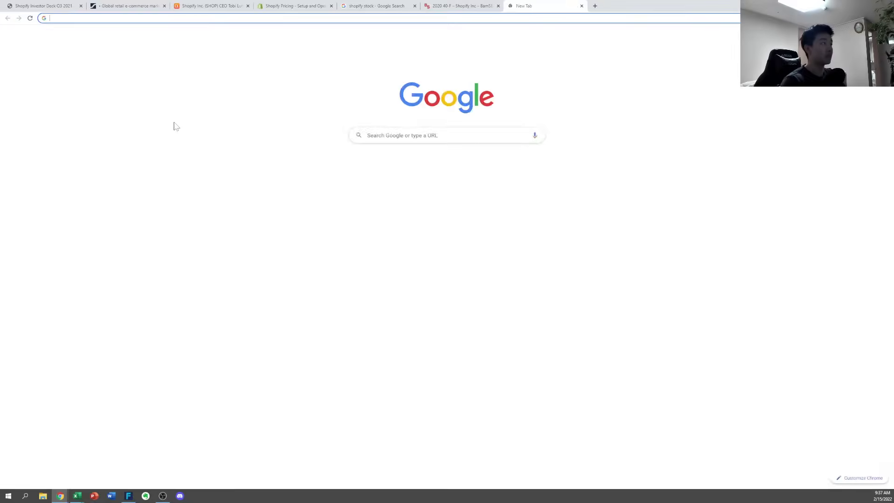
type("bam shop")
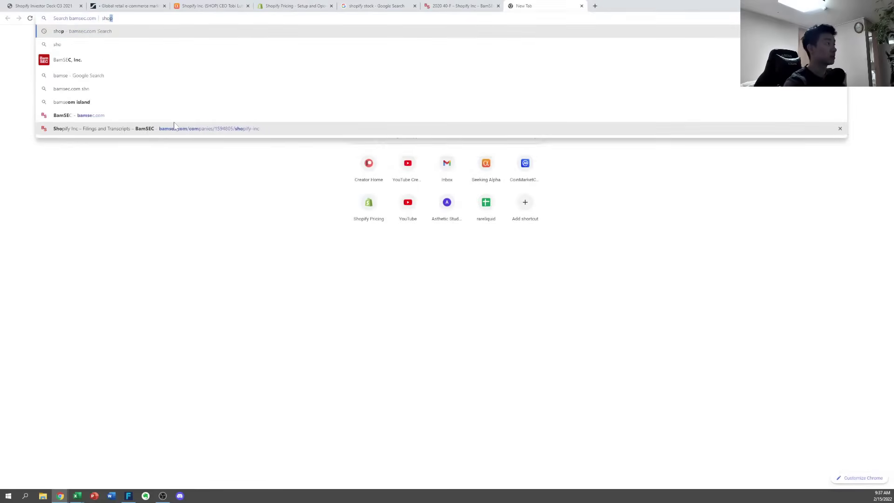
left_click(175, 128)
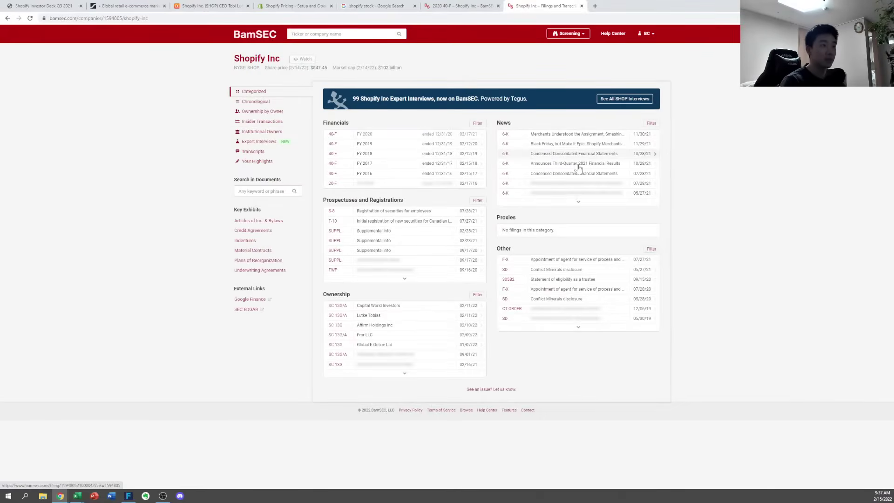
left_click(585, 166)
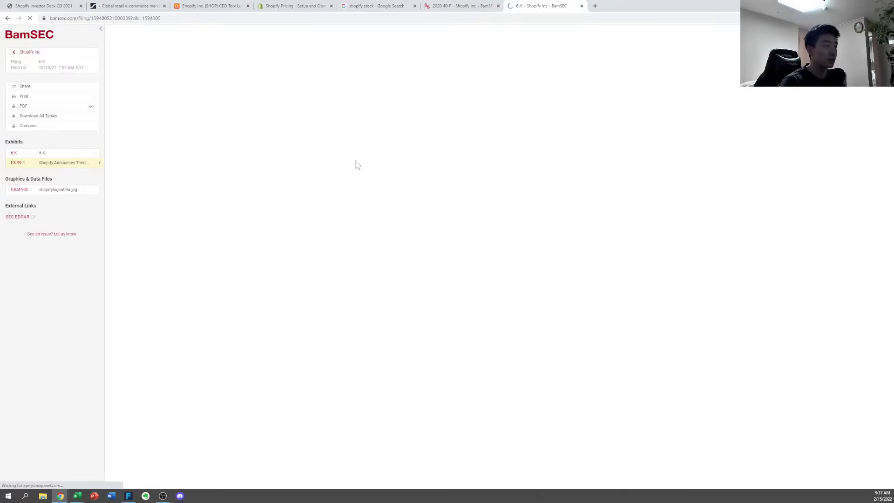
Search the filing for "adj" and read the full-year 2021 adjusted operating income outlook
key("ctrl+f")
type("adj")
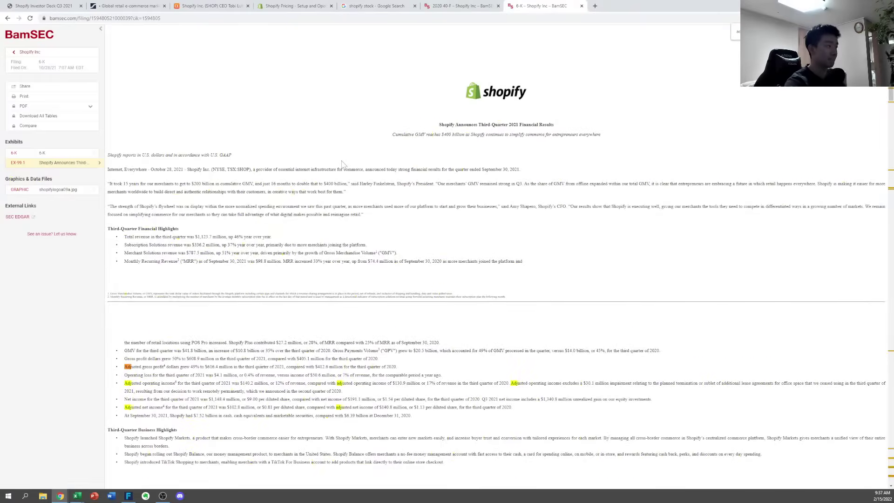
scroll(264, 311, "down", 2)
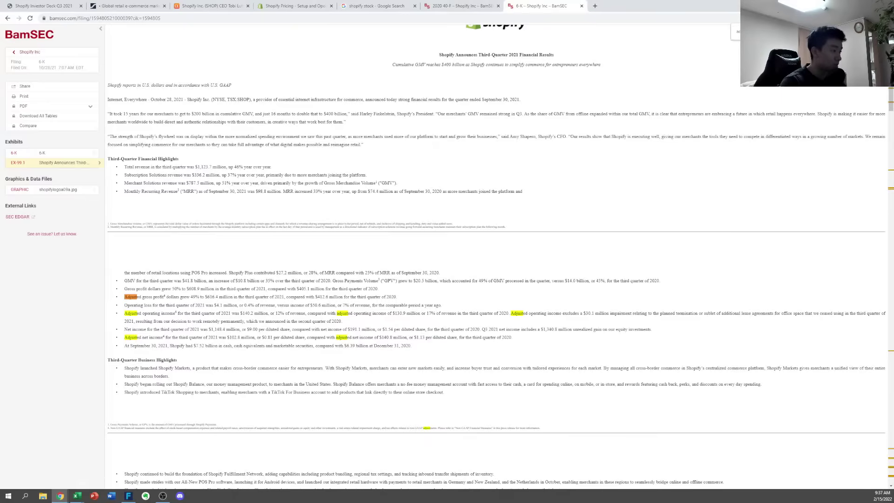
scroll(250, 356, "down", 3)
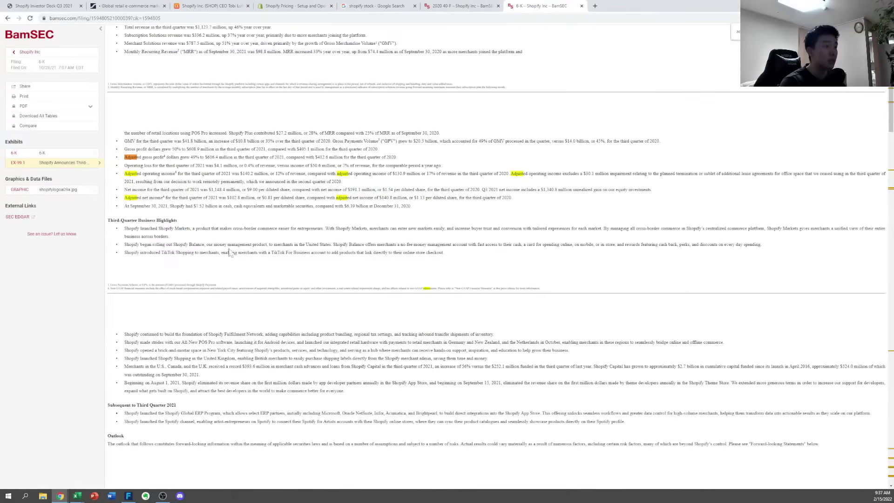
scroll(302, 260, "down", 2)
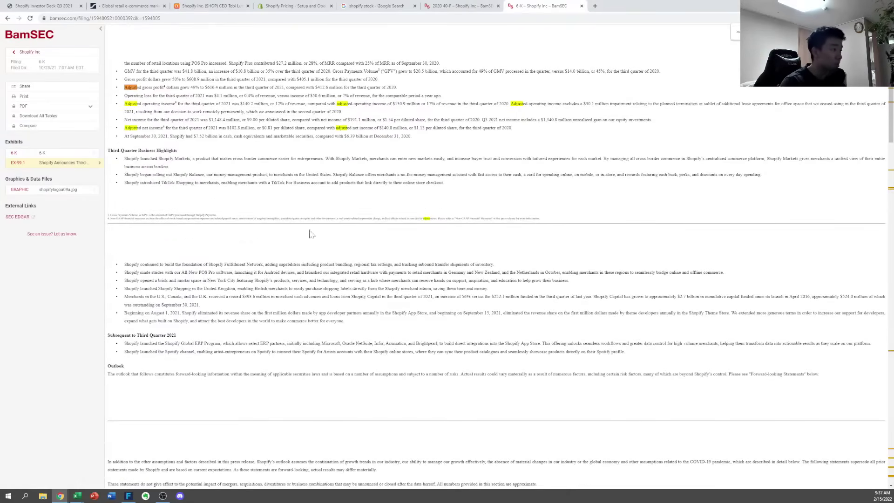
scroll(246, 257, "down", 5)
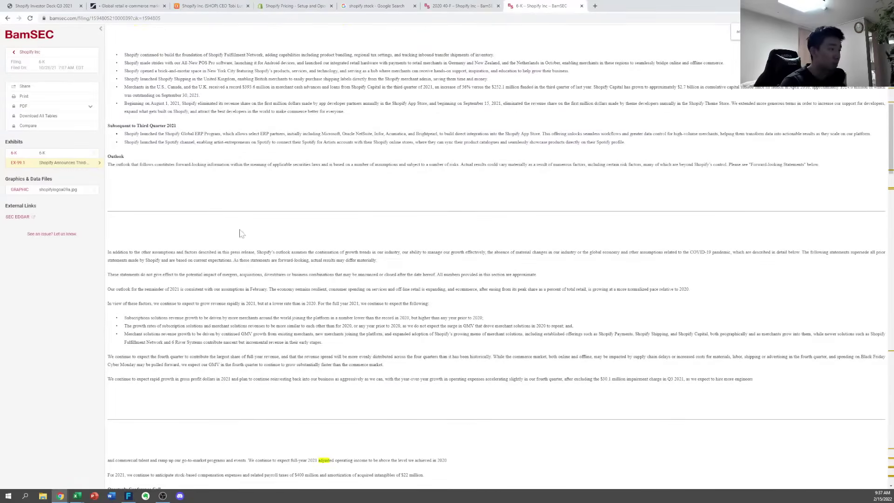
scroll(297, 307, "down", 3)
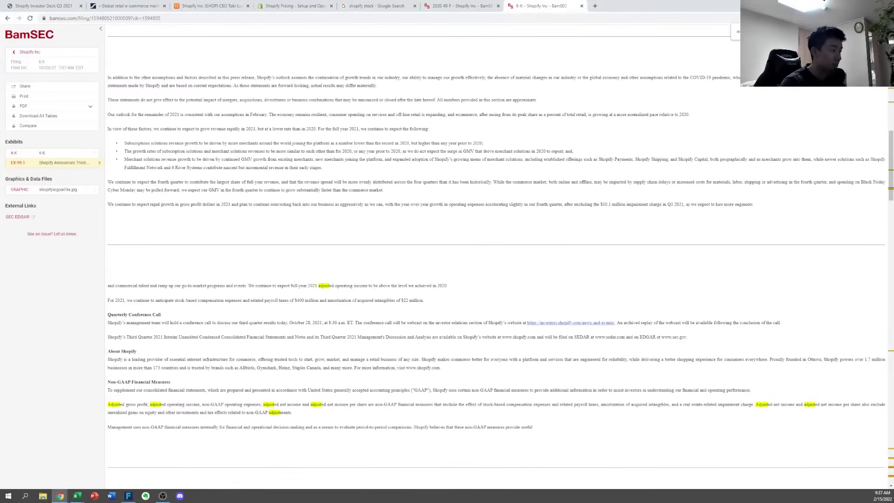
left_click_drag(399, 285, 446, 286)
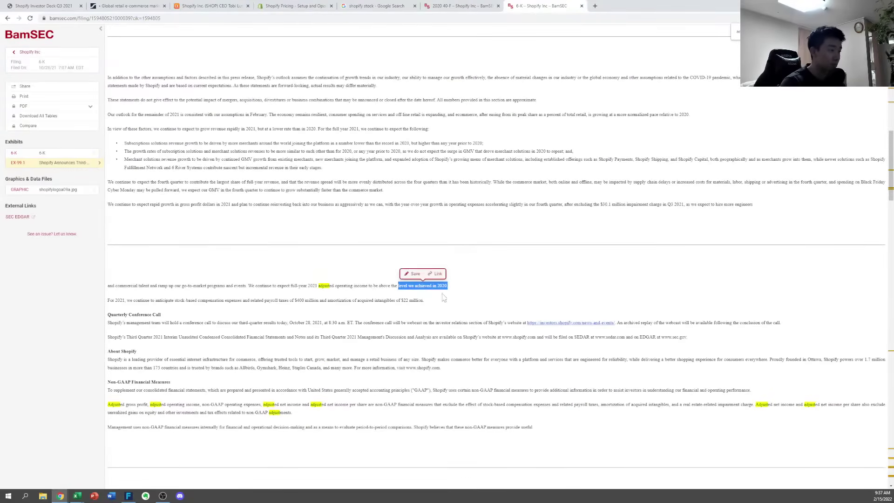
Read the Non-GAAP Financial Measures section for the items excluded from adjusted operating income
scroll(189, 352, "down", 2)
left_click(189, 352)
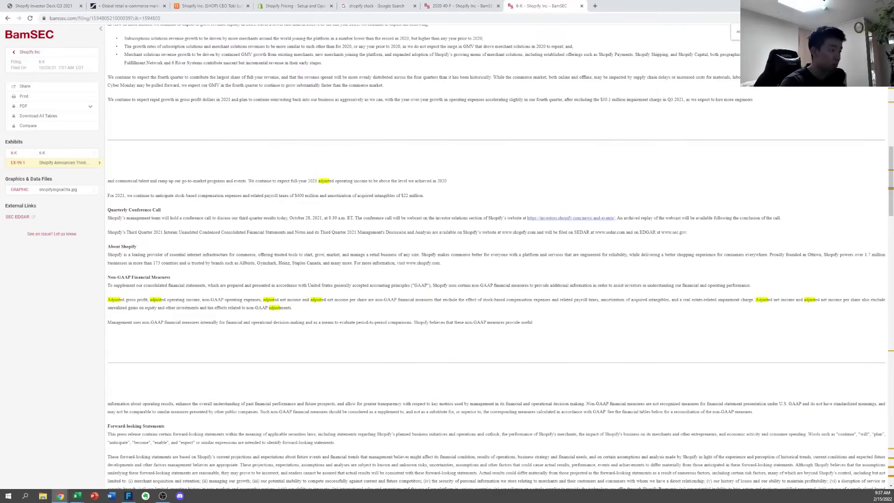
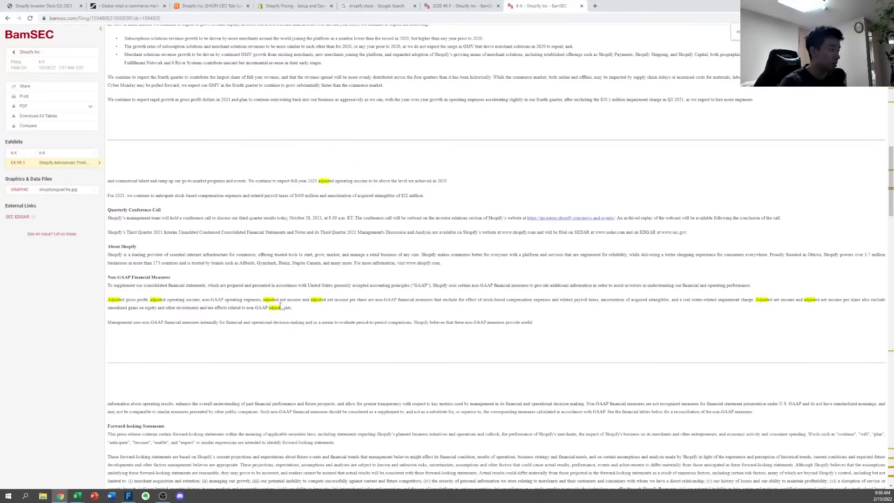
scroll(294, 296, "down", 3)
mouse_move(535, 230)
left_mouse_down()
mouse_move(108, 230)
mouse_move(538, 215)
left_mouse_up()
left_click(538, 225)
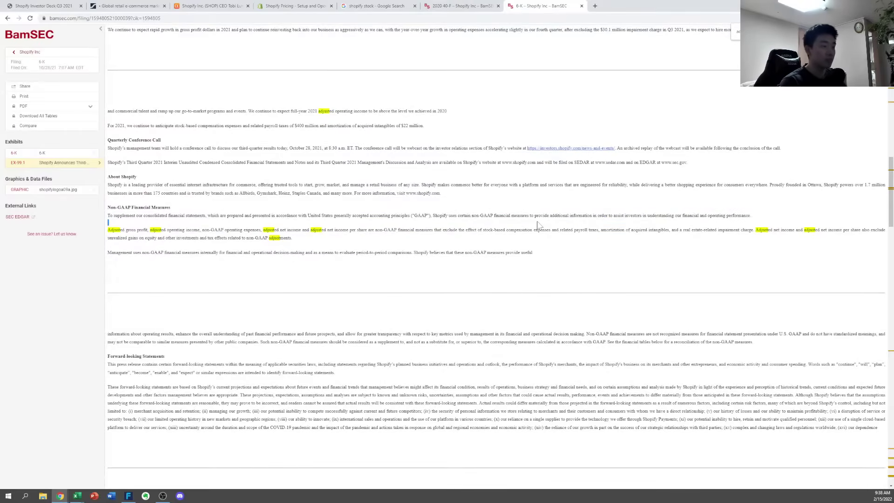
Switch back to Excel and compare the 2021 and 2022 EBIT estimates in M51 and N51
key("alt+Tab")
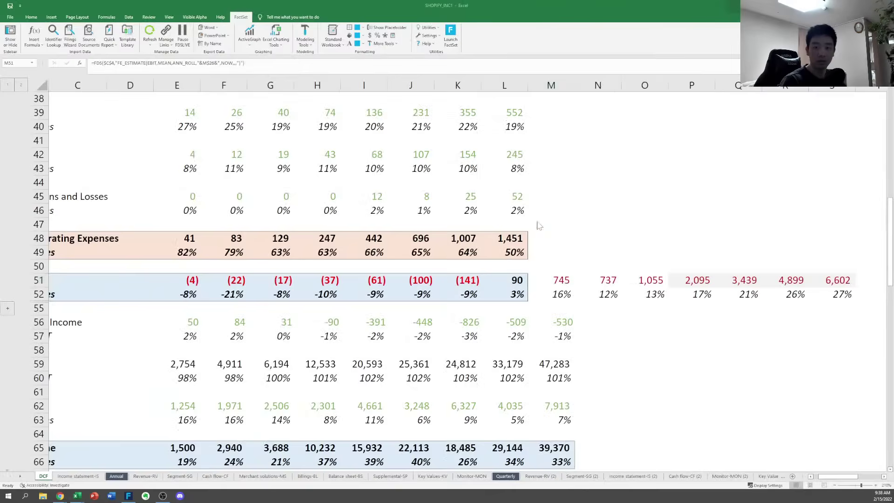
key("Right")
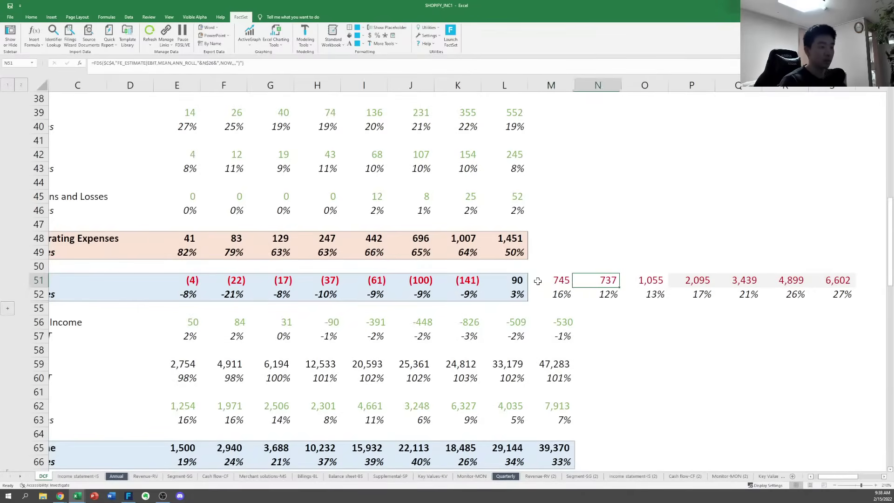
key("Left")
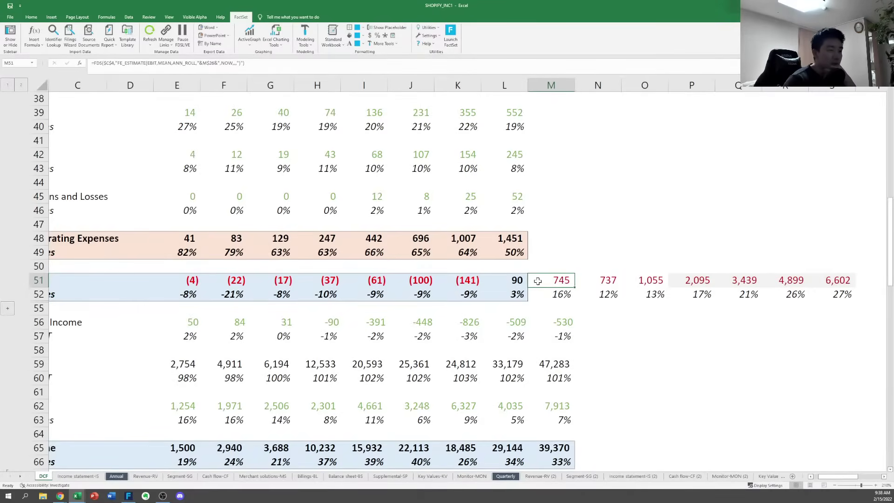
key("Right")
key("Left")
key("Right")
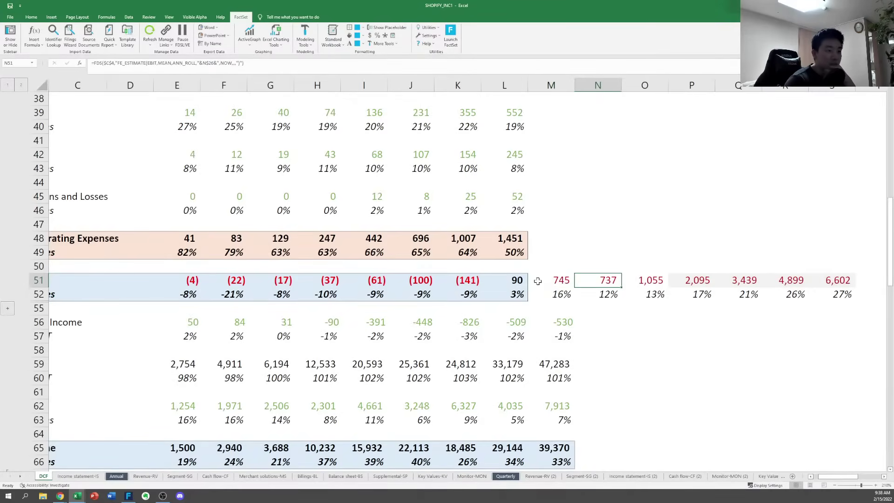
Compare the 2020 EBIT in L51 with the forecast EBIT estimates in M51 and N51
key("Left")
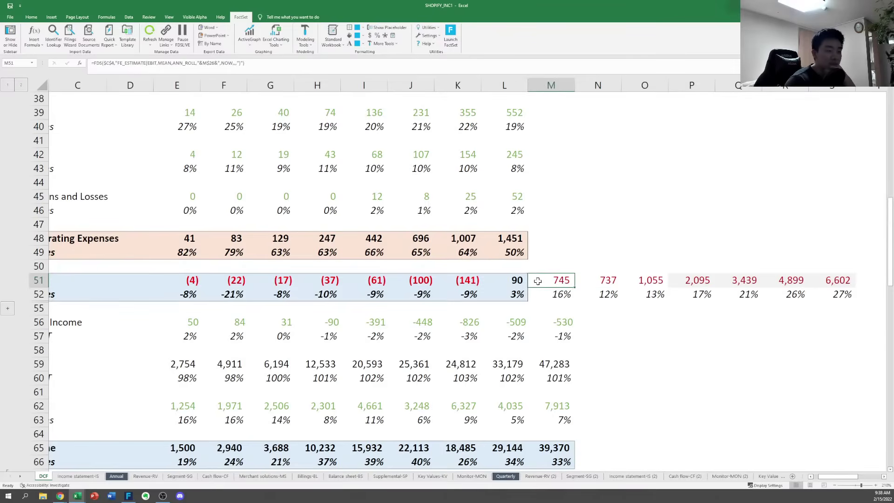
key("Right")
key("Left")
key("Right")
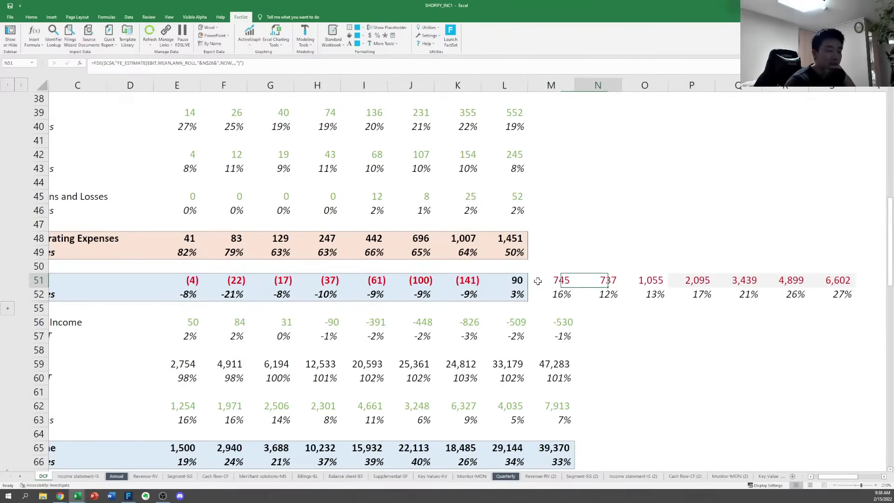
key("Right")
key("Left")
key("Right")
key("Left")
key("Left")
key("Left")
key("Left")
key("Right")
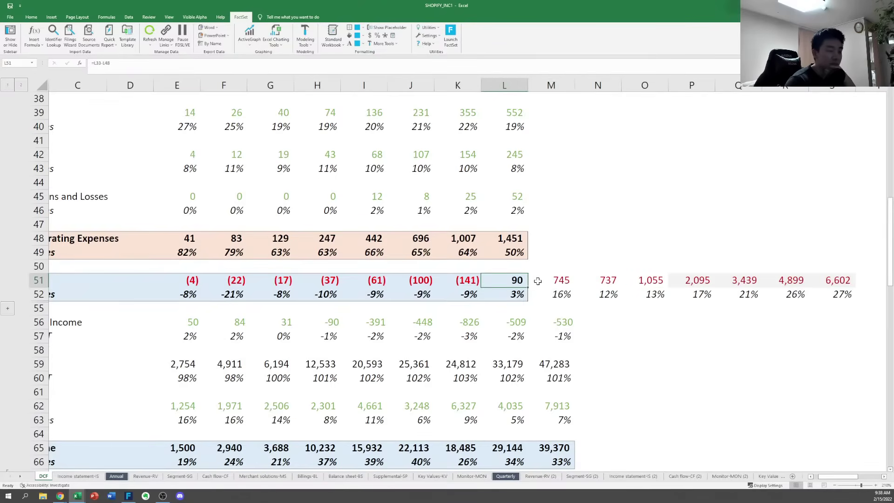
key("Right")
key("Right")
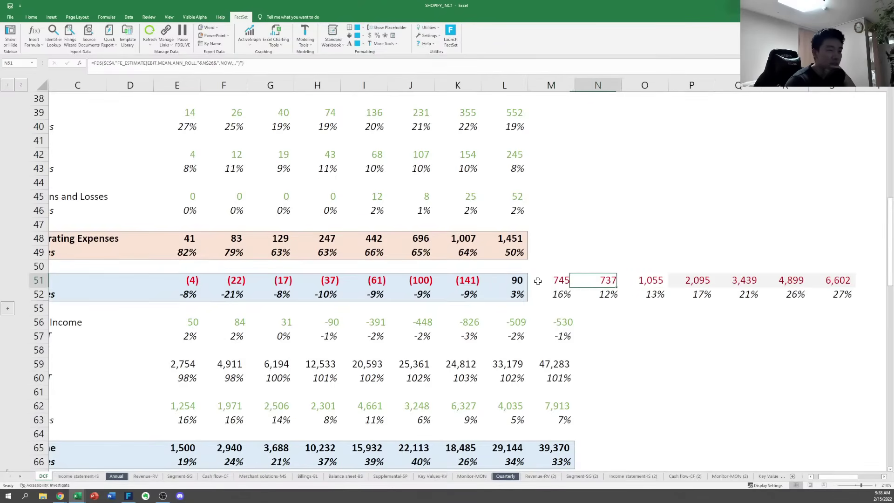
key("Right")
key("Left")
key("Left")
key("Left")
key("Left")
Review the rows below EBIT and check the EBIT % of sales formula in H52
key("Down")
key("Down")
key("Left")
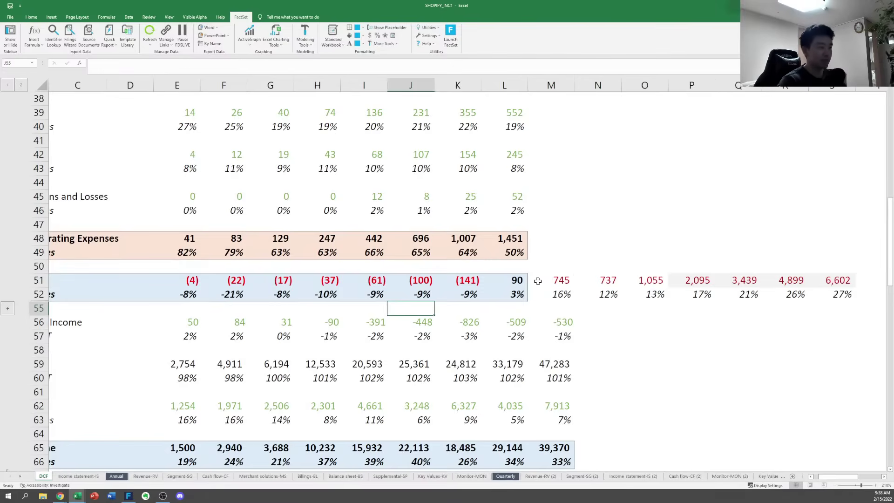
key("Down")
key("Left")
key("Down")
key("Left")
key("Down")
key("Down")
key("Left")
key("Left")
key("Left")
key("Left")
key("Left")
key("Left")
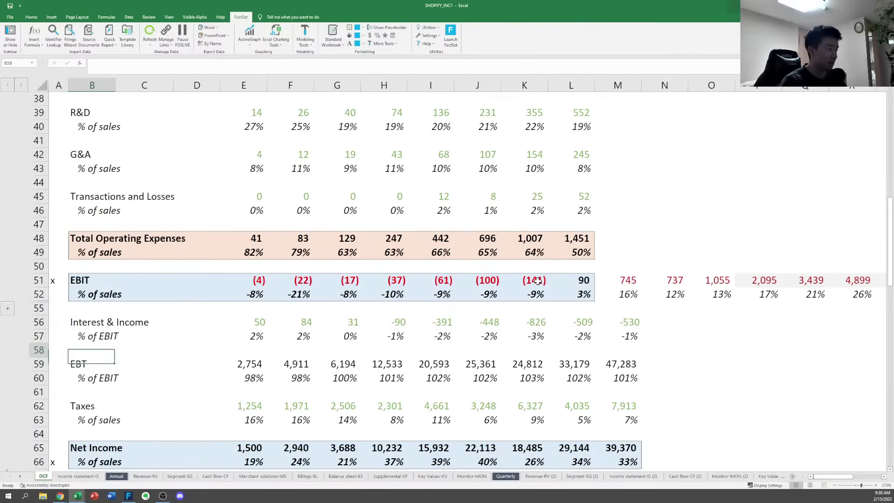
key("Up")
key("Right")
key("Up")
key("Right")
key("Up")
key("Right")
key("Up")
key("Right")
key("Up")
key("Right")
key("Right")
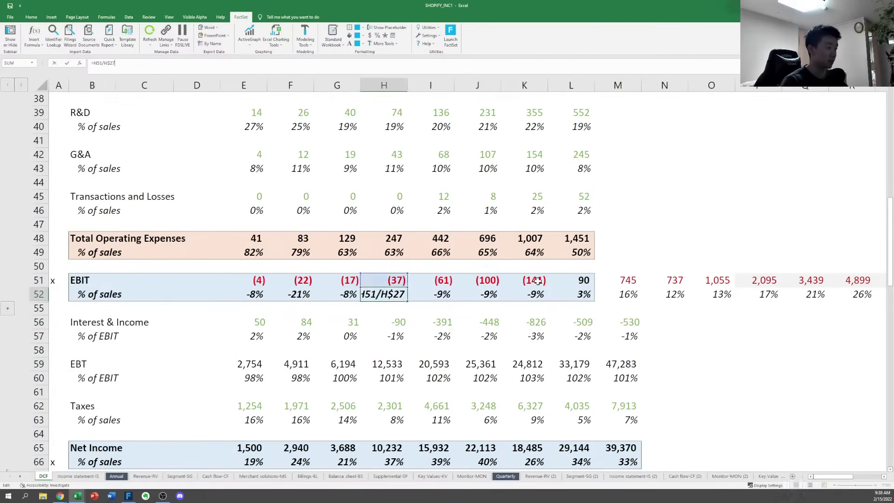
key("Left")
key("Left")
key("Down")
key("Left")
key("Down")
key("Up")
type("=")
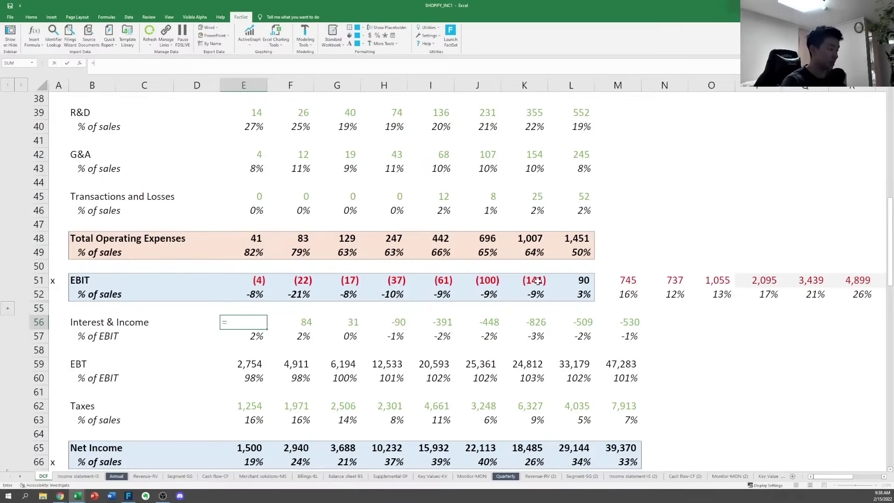
key("ctrl+Page_Down")
key("Right")
key("Down")
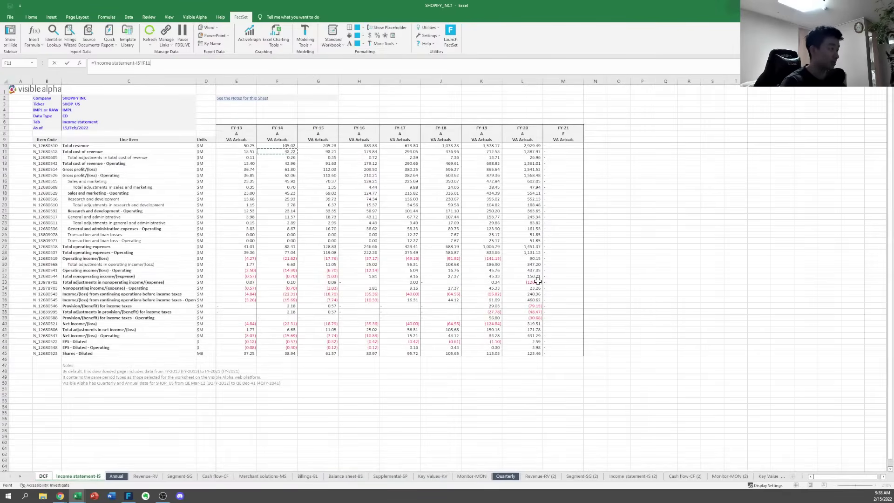
key("Down")
key("Down")
key("Left")
key("Down")
key("Down")
key("Down")
key("Down")
key("Down")
key("Down")
key("Down")
key("Down")
key("Down")
key("Down")
key("Down")
key("Down")
key("Down")
key("Down")
key("Down")
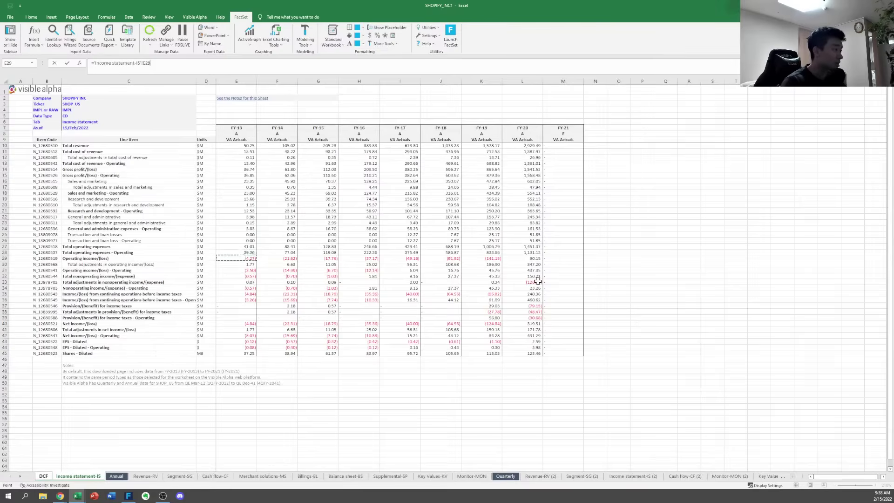
key("Left")
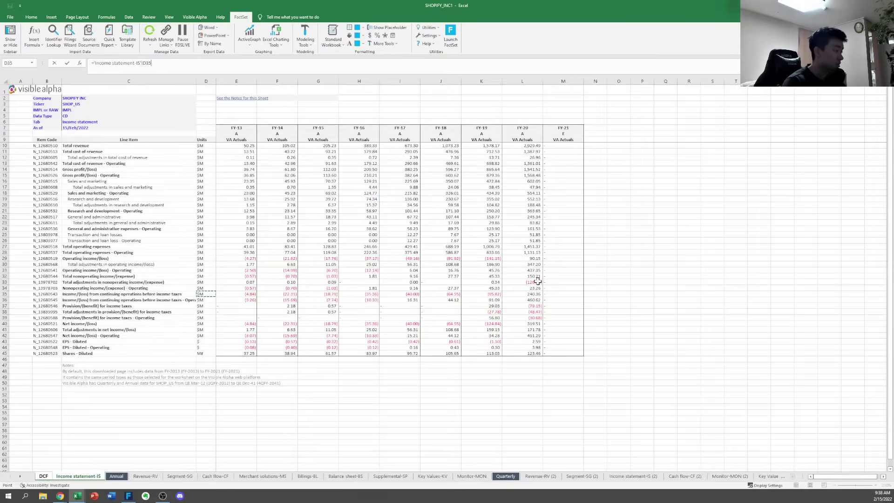
key("Up")
key("Up")
key("Up")
key("Up")
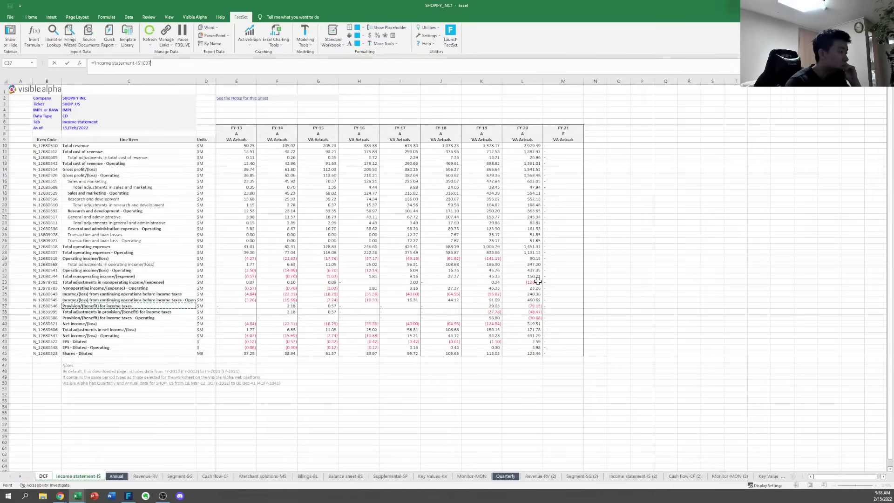
key("Down")
key("Down")
key("Down")
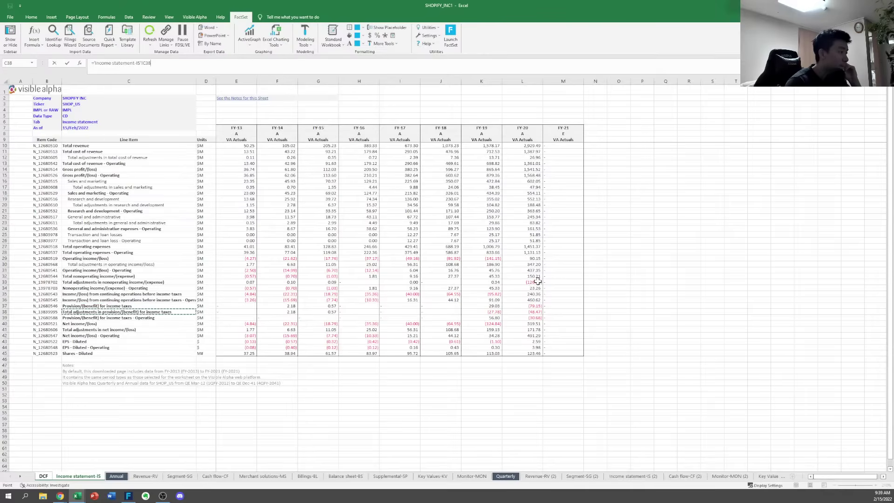
key("Up")
key("Up")
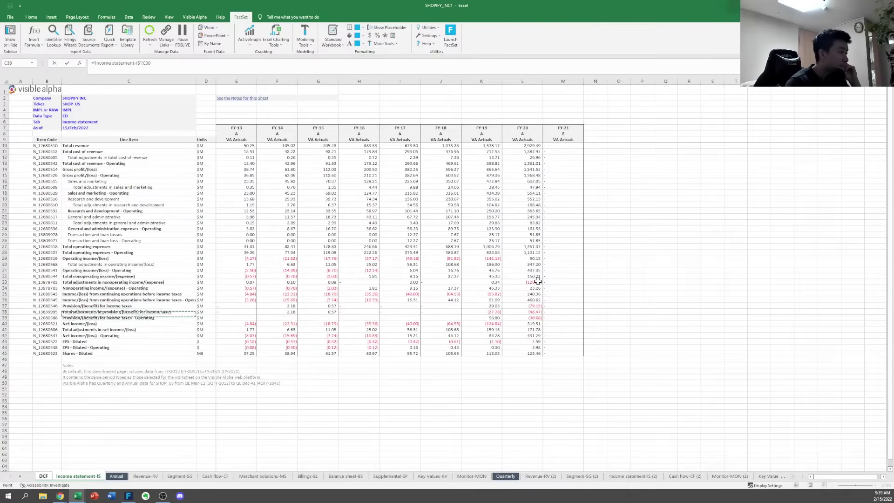
key("Right")
key("Right")
key("Right")
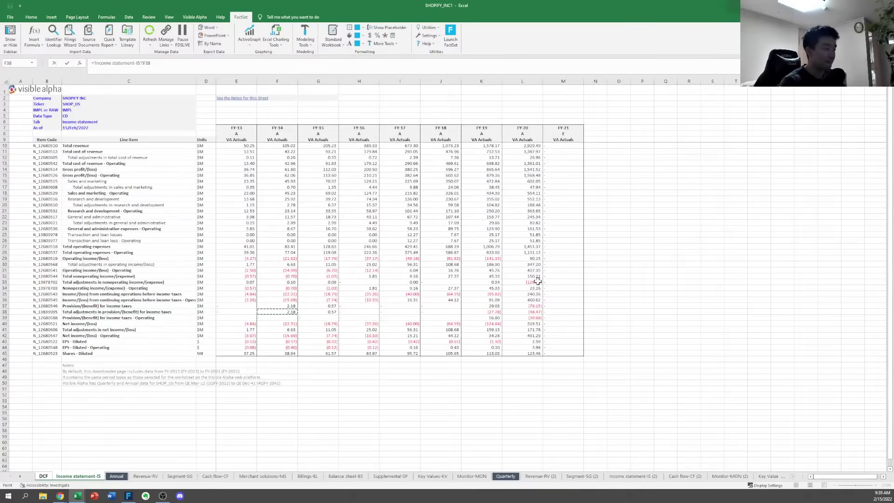
key("Escape")
Examine the nonoperating income, pre-tax income and income tax provision lines on the Income statement-IS sheet for the rows below EBIT
key("Left")
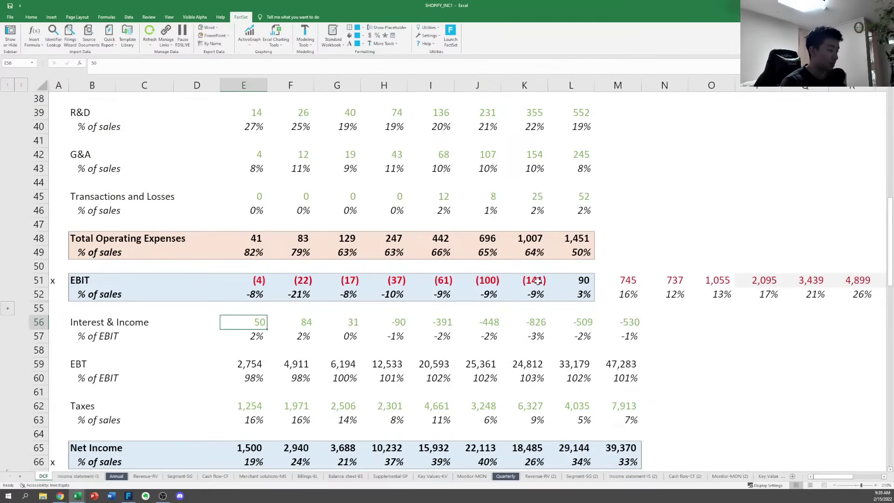
key("Down")
key("Down")
key("Down")
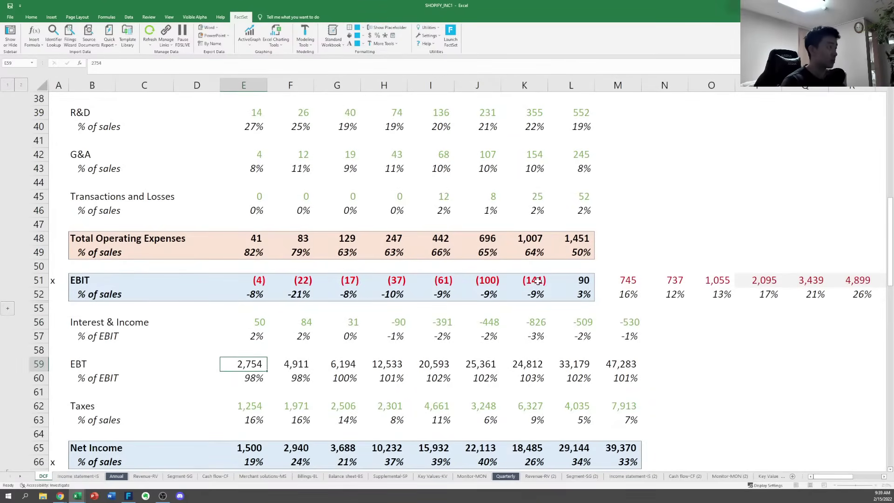
key("Up")
key("Up")
key("Up")
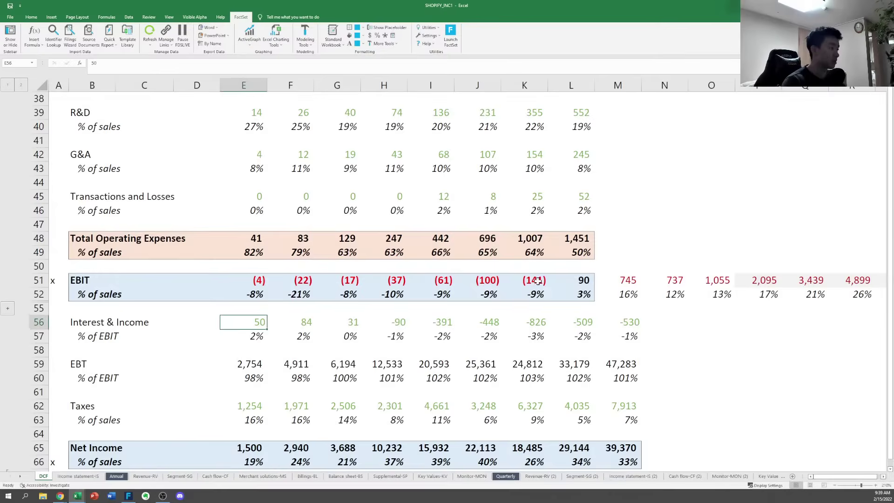
key("ctrl+bracketleft")
key("Down")
key("Down")
key("Down")
key("Down")
key("Down")
key("Down")
key("Down")
key("Left")
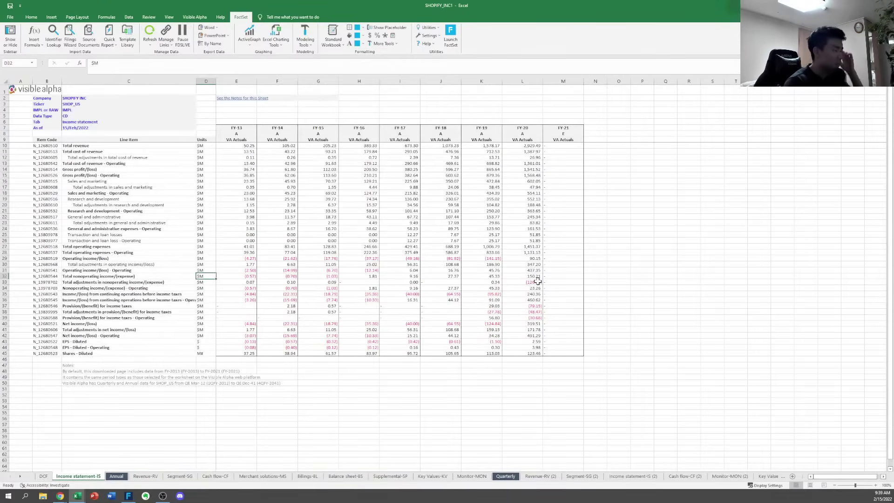
key("Right")
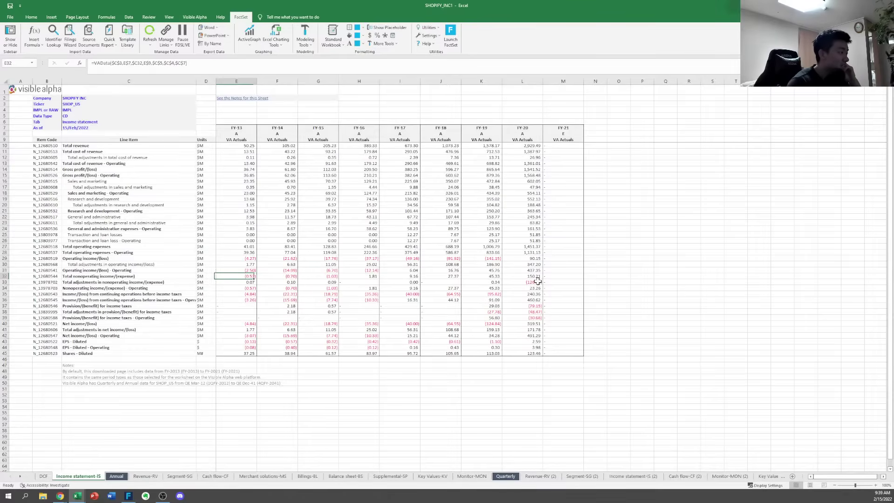
key("Down")
key("Down")
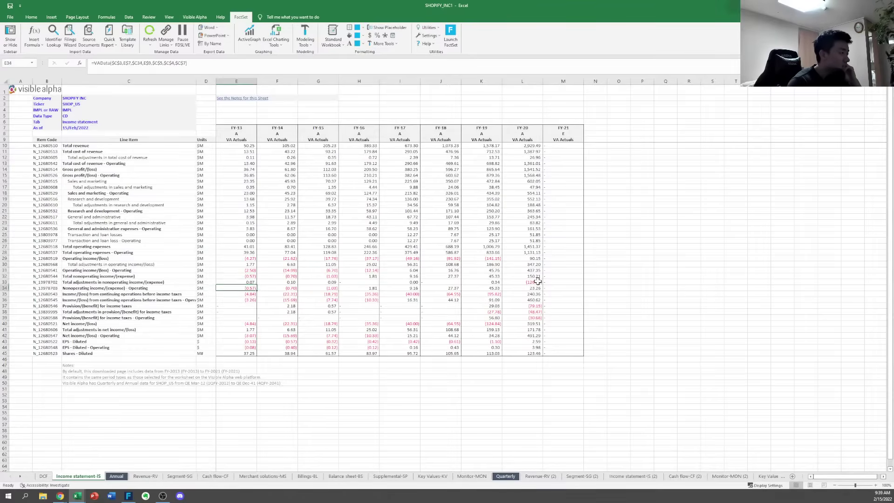
key("Down")
key("Down")
key("Down")
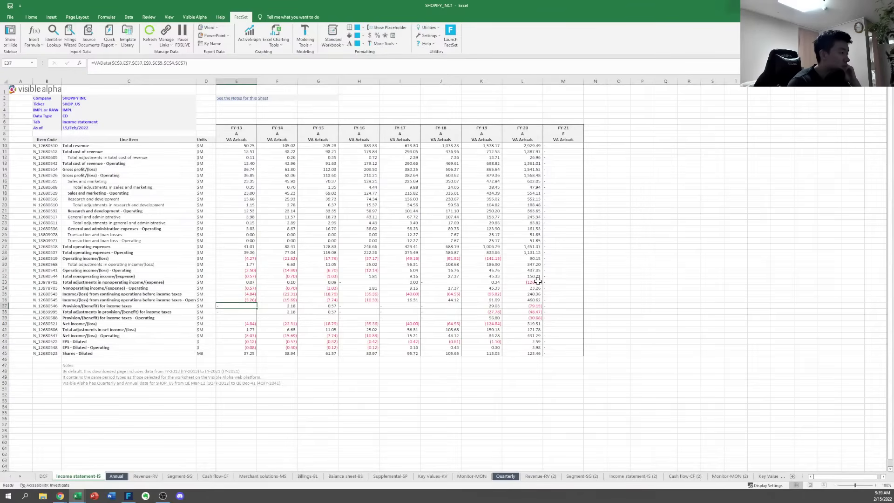
key("Up")
key("Up")
key("Up")
key("Up")
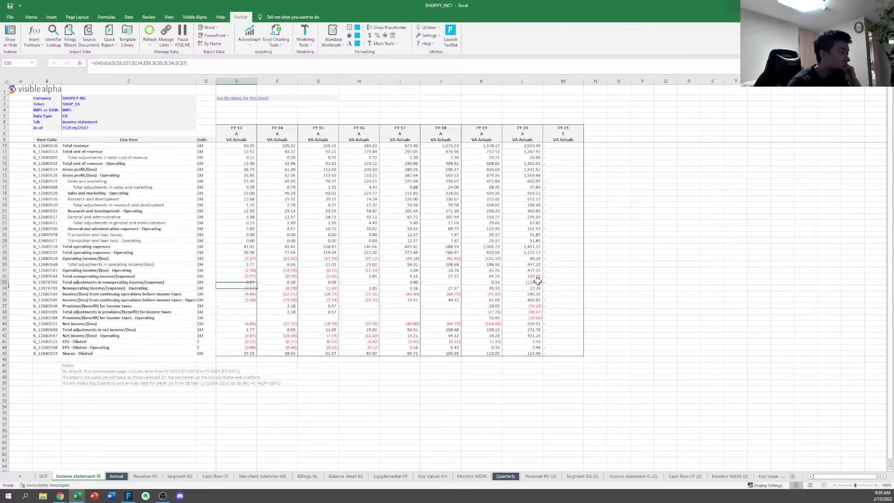
key("Up")
key("shift+Down")
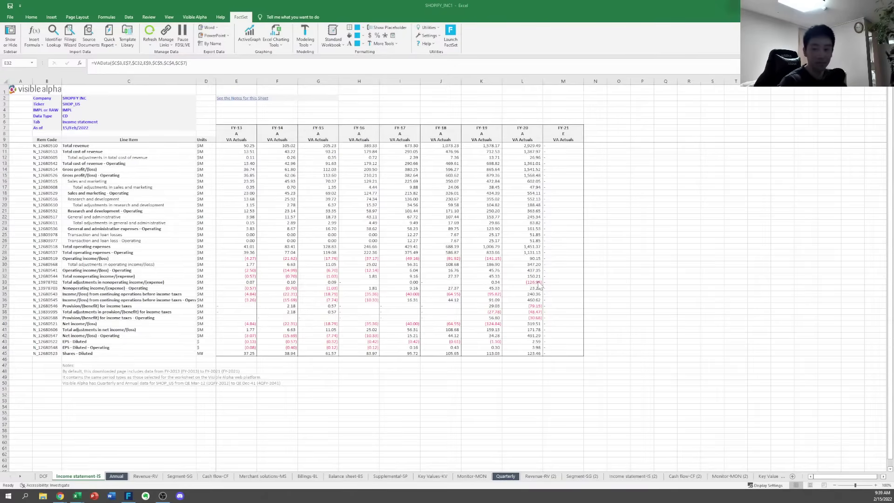
Switch to Chrome and review the other income items and pre-tax income in Shopify's 2020 40-F statement of operations
key("alt+Tab")
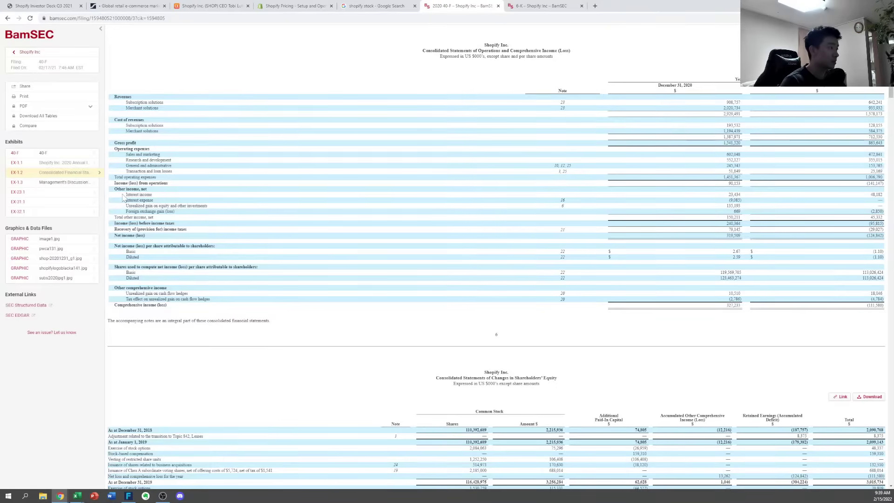
left_click_drag(122, 195, 420, 216)
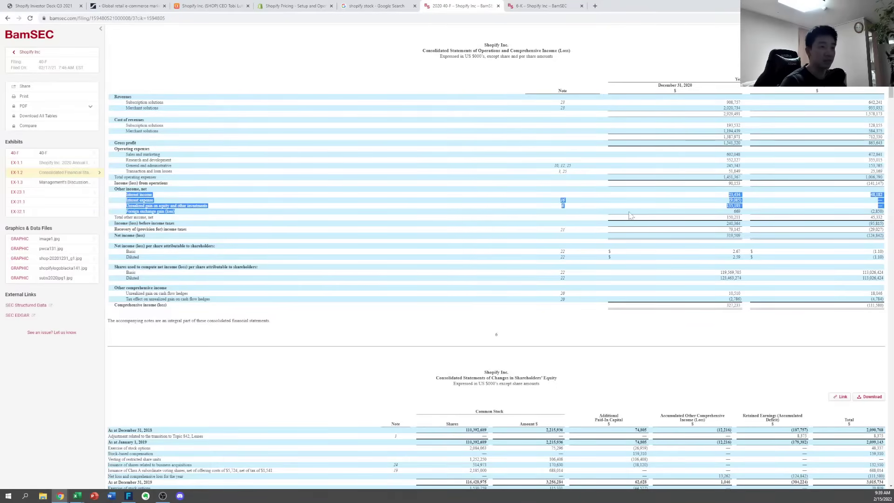
left_click_drag(630, 215, 692, 228)
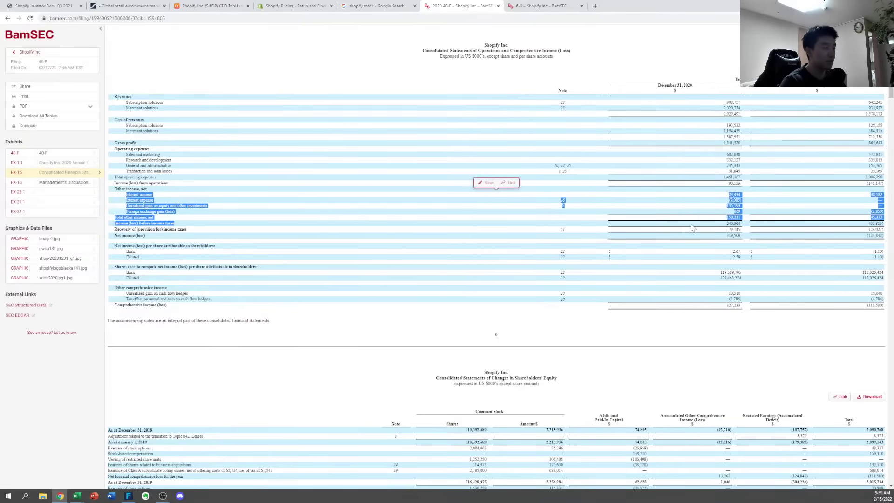
left_click(551, 232)
Switch back to Excel's DCF sheet and paste only the formatting of EBT cells E59:M59 onto the Interest & Income row from E56
key("alt+Tab")
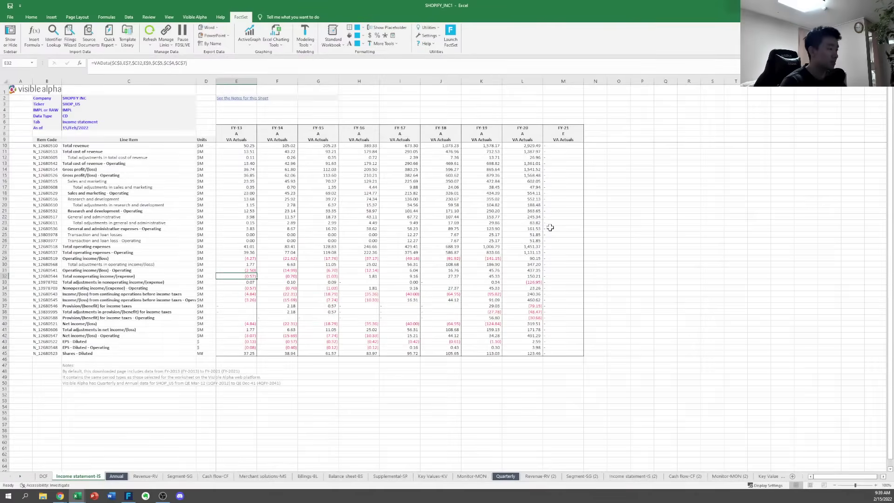
key("ctrl+Page_Up")
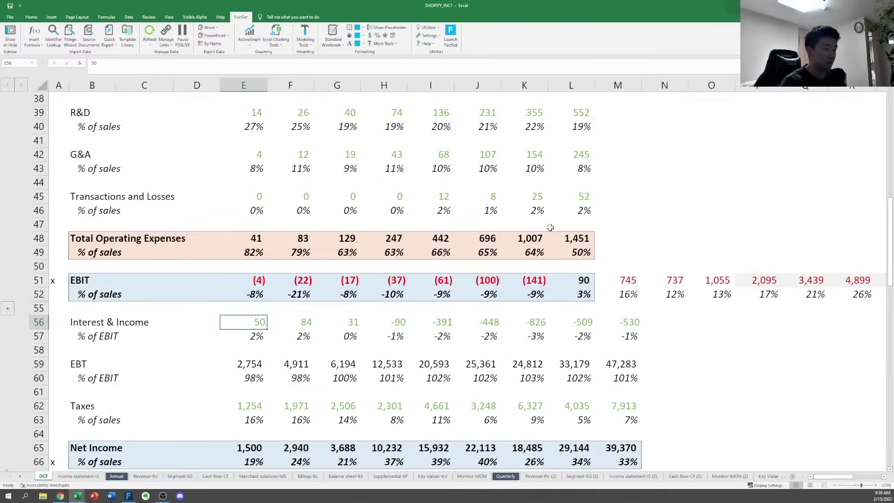
key("shift+space")
key("Down")
key("Down")
key("Down")
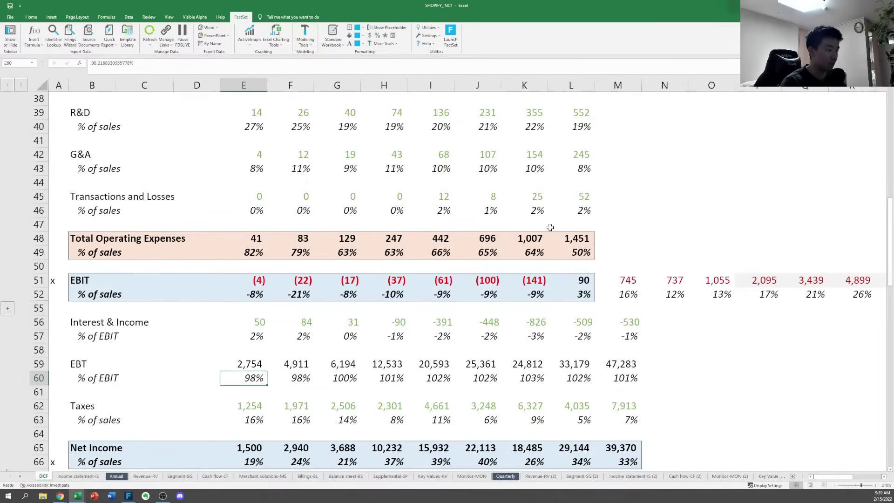
key("ctrl+shift+Right")
key("ctrl+c")
key("Up")
key("Up")
key("Up")
key("alt+e")
key("s")
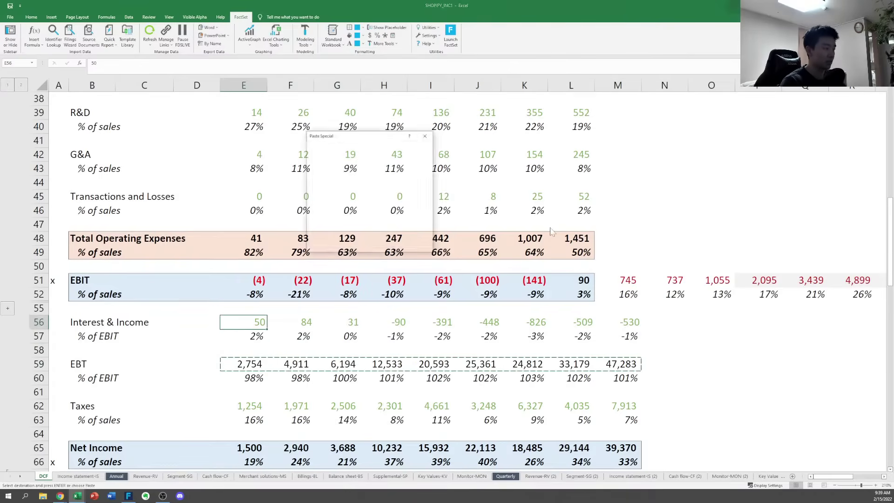
key("t")
key("Return")
key("Escape")
Link the first EBT cell, E59, to the operating pre-tax income in E36 of Income statement-IS, checking Shopify's 40-F in Chrome
key("Down")
key("Down")
key("Down")
type("=")
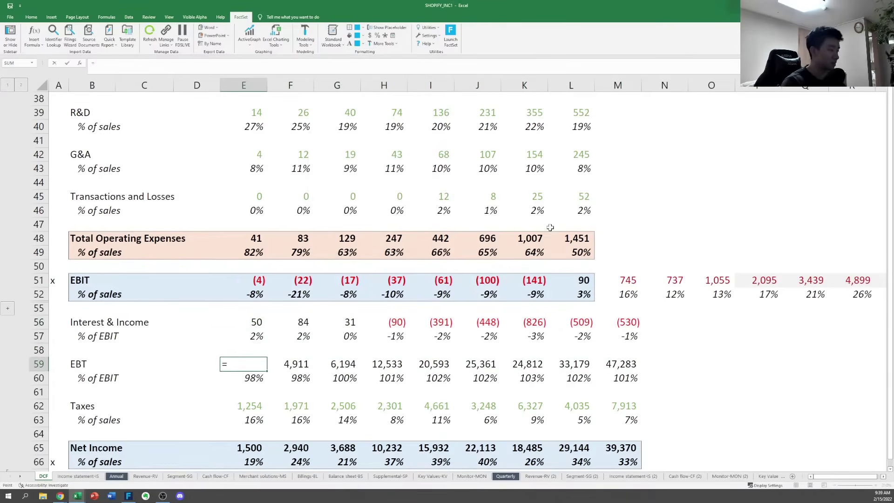
key("ctrl+Page_Down")
key("Down")
key("Down")
key("Down")
key("Down")
key("Down")
key("Down")
key("Down")
key("Down")
key("Down")
key("Down")
key("Down")
key("Down")
key("Down")
key("Down")
key("Down")
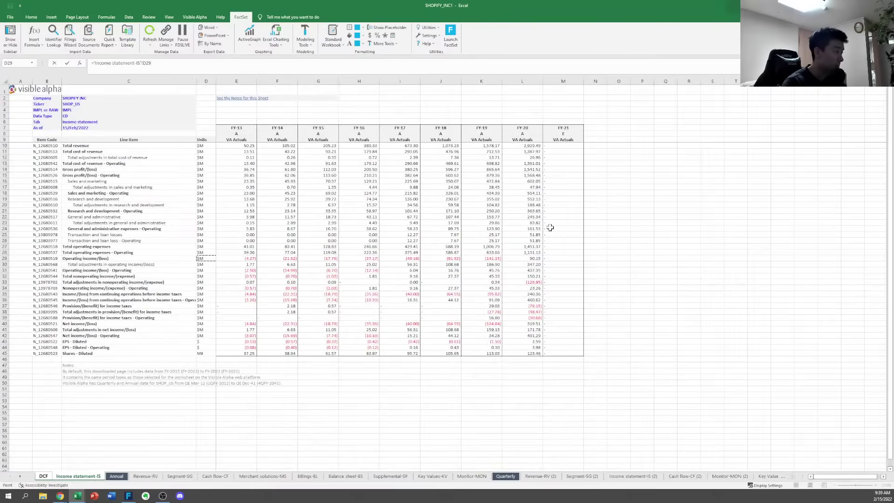
key("Down")
key("Down")
key("Left")
key("Left")
key("Down")
key("Down")
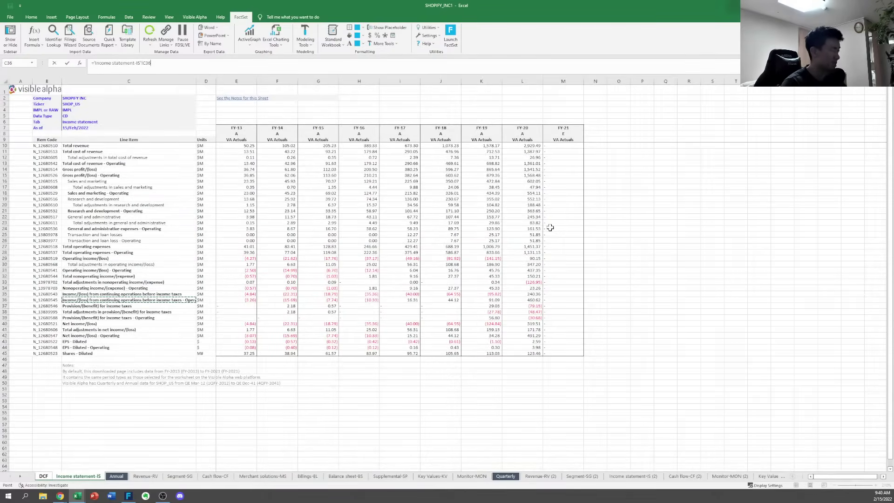
key("Right")
key("Right")
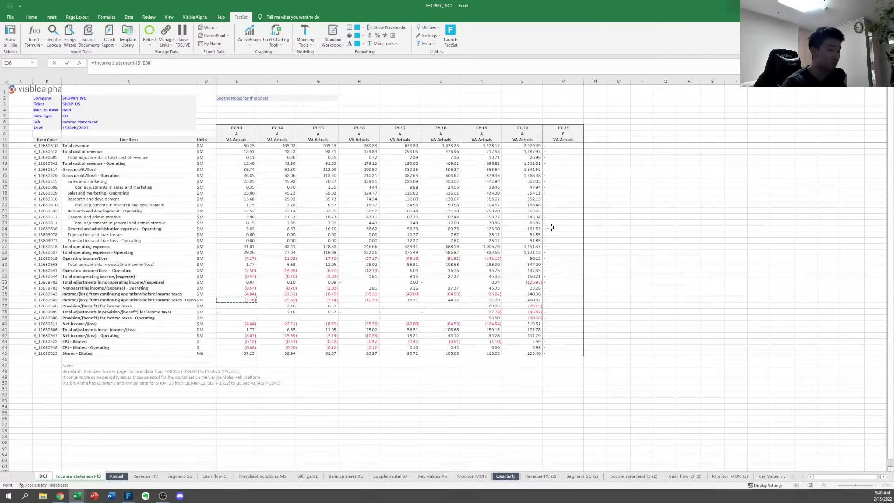
key("alt+Tab")
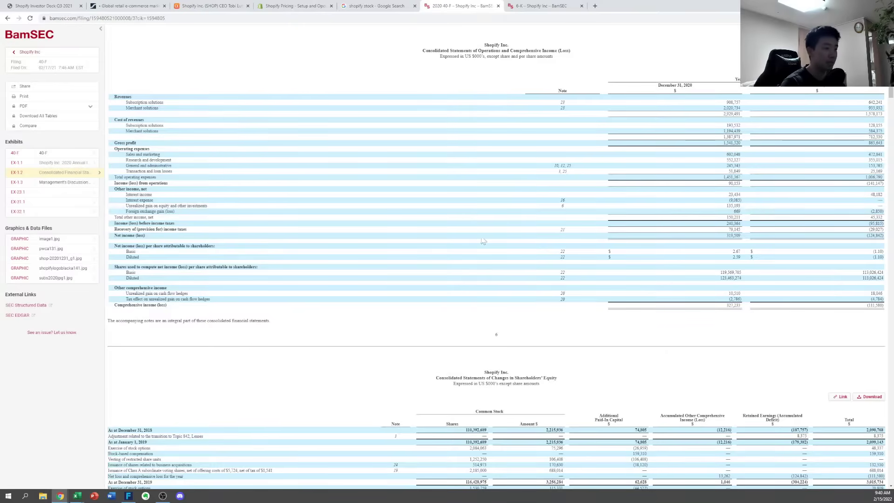
key("alt+Tab")
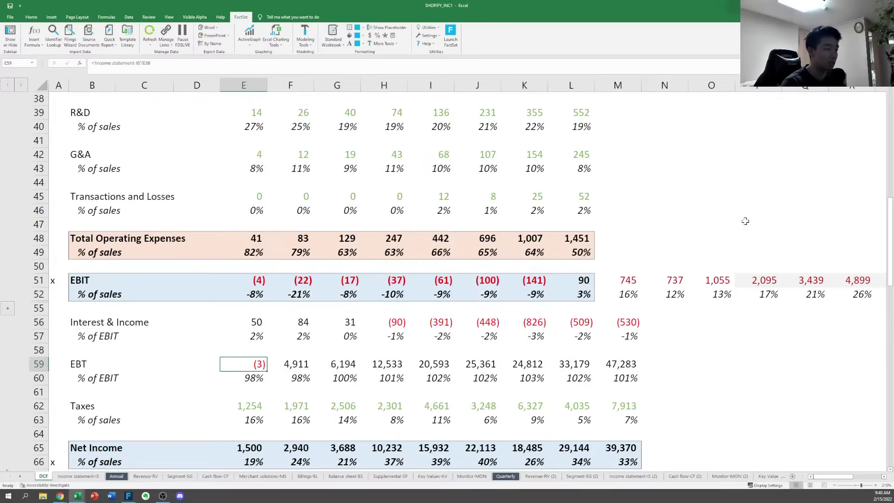
Fill the E59 link to operating pre-tax income across the EBT row through L59
key("ctrl+shift+Right")
key("shift+Left")
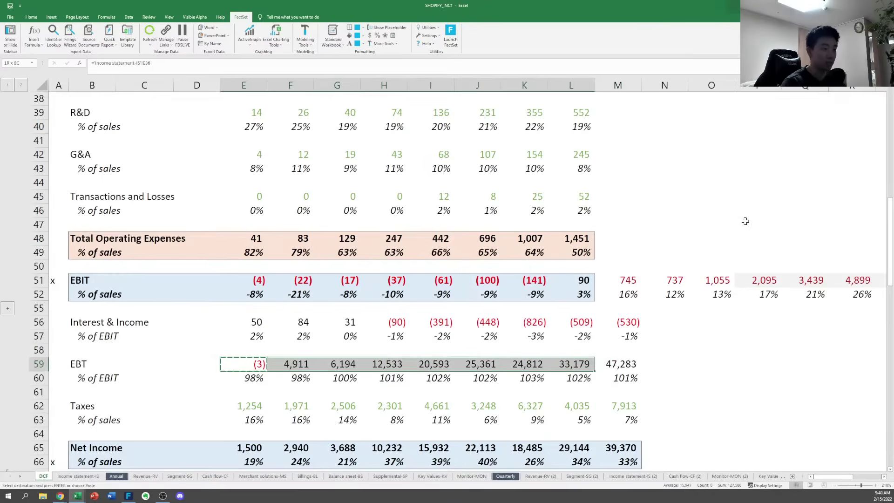
key("ctrl+r")
key("Right")
key("Right")
key("Right")
key("Right")
key("Left")
key("Left")
key("Left")
key("Left")
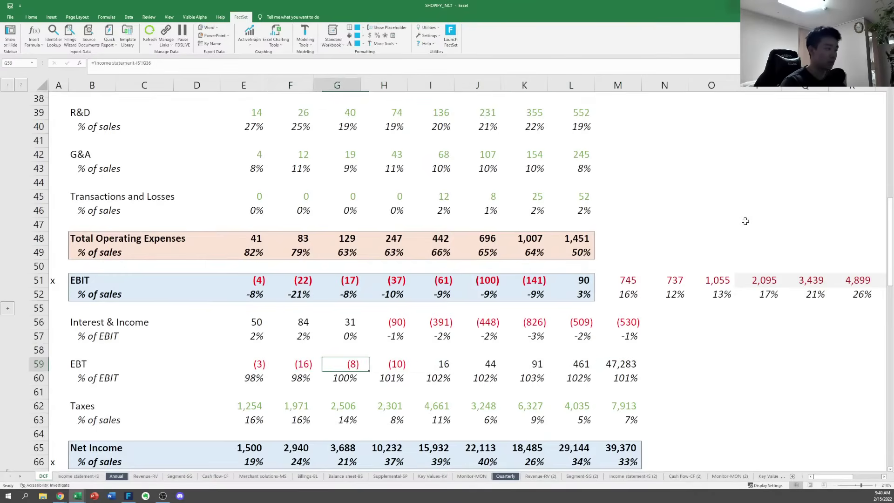
Relink EBT cell E59 to income from continuing operations before income taxes in E35 of Income statement-IS
type("=")
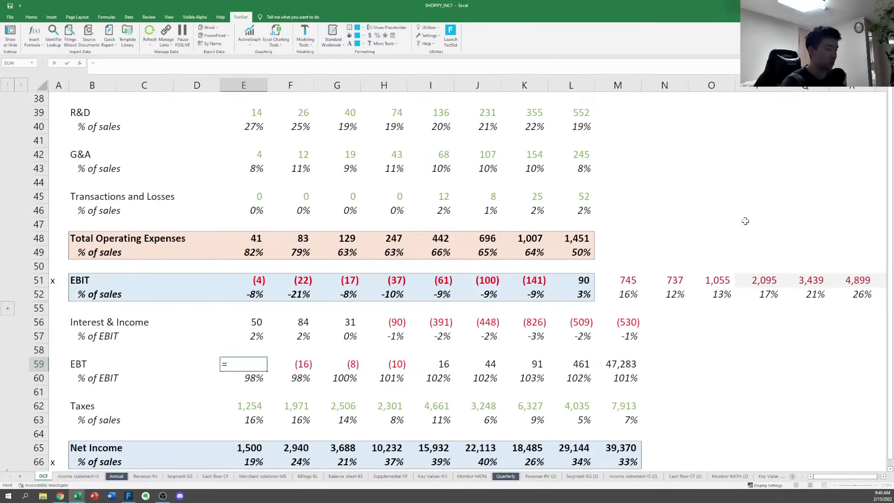
key("ctrl+Page_Down")
key("Down")
key("Down")
key("Down")
key("Down")
key("Down")
key("Down")
key("Down")
key("Down")
key("Down")
key("Down")
key("Down")
key("Down")
key("Down")
key("Down")
key("Down")
key("Down")
key("Down")
key("Down")
key("Left")
key("Down")
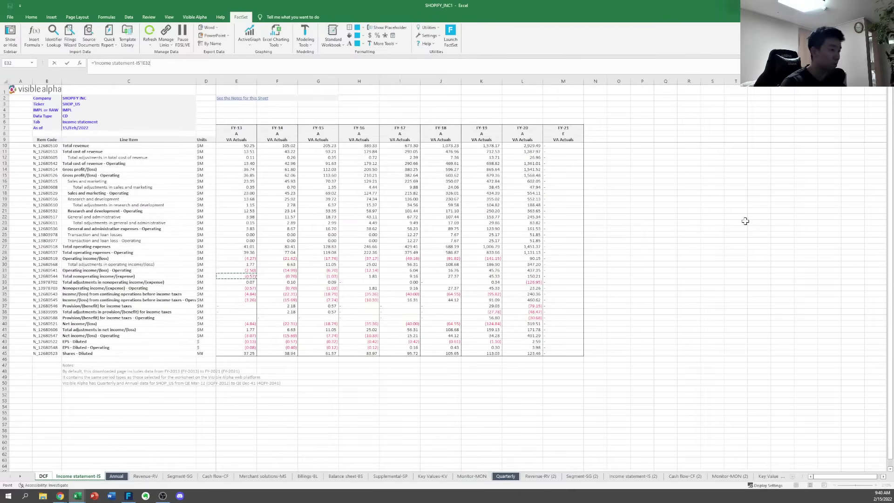
key("Down")
key("Left")
key("Left")
key("Left")
key("Left")
key("Left")
key("Left")
key("Left")
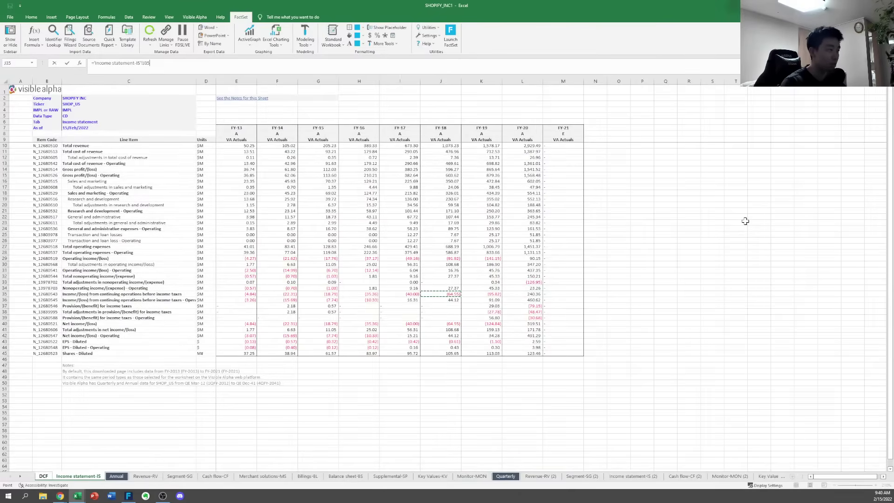
key("ctrl+Return")
Copy the pre-tax income link from E59 across the EBT row through L59
key("ctrl+c")
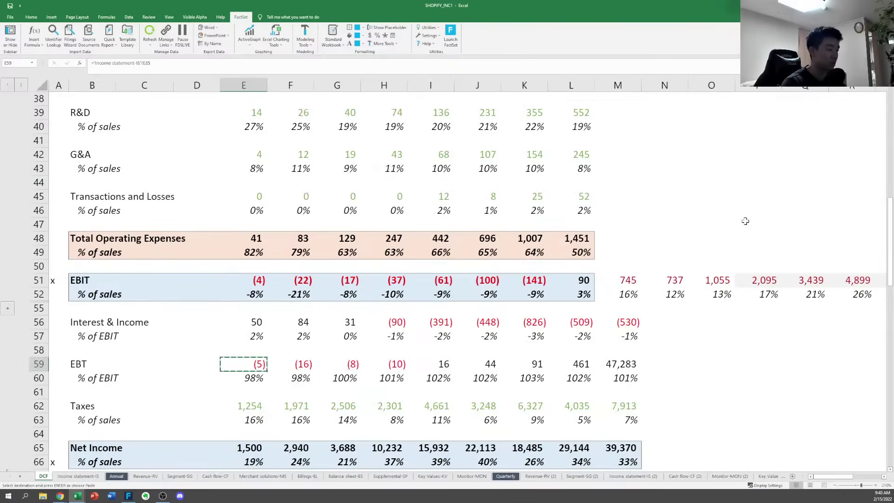
key("ctrl+shift+Right")
key("ctrl+v")
key("shift+Left")
key("shift+Left")
key("shift+Right")
key("ctrl+v")
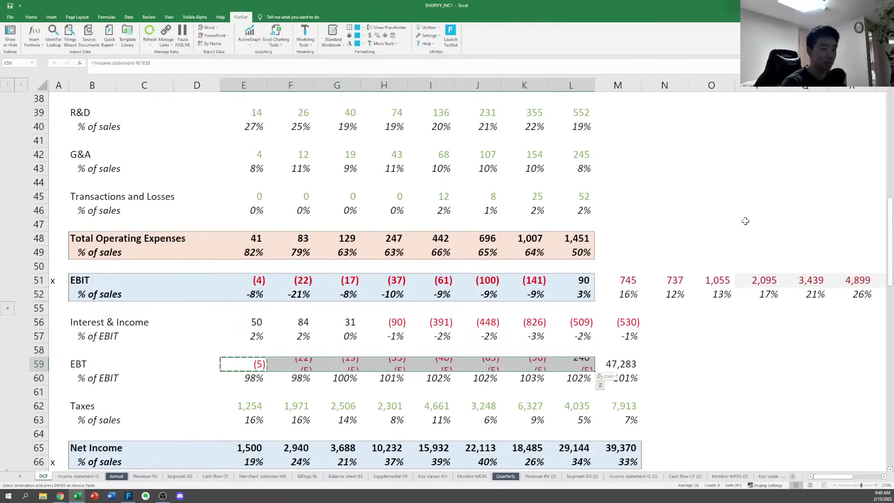
Clear the 2021 values and formatting below EBIT by pasting blank cell M55 over M55:M67
key("Right")
key("Right")
key("Right")
key("Right")
key("Right")
key("Right")
key("Right")
key("Right")
key("Right")
key("Left")
key("shift+Down")
key("shift+Down")
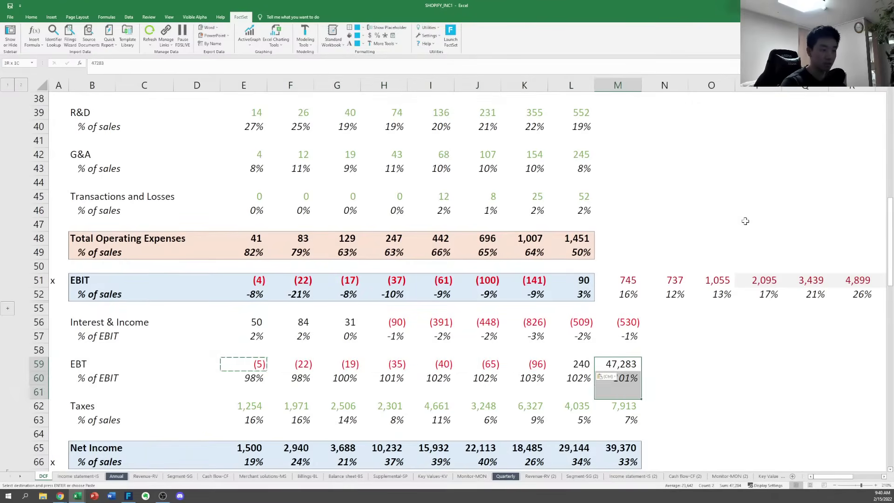
key("Right")
key("Up")
key("Left")
key("Up")
key("Up")
key("Up")
key("ctrl+c")
key("shift+Down")
key("shift+Down")
key("shift+Down")
key("shift+Down")
key("shift+Down")
key("shift+Down")
key("shift+Down")
key("shift+Down")
key("shift+Down")
key("shift+Down")
key("shift+Down")
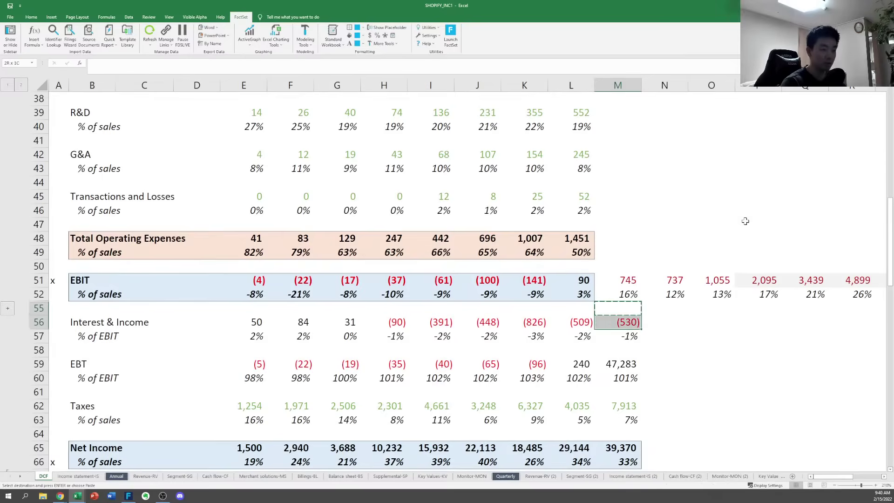
scroll(745, 221, "down", 1)
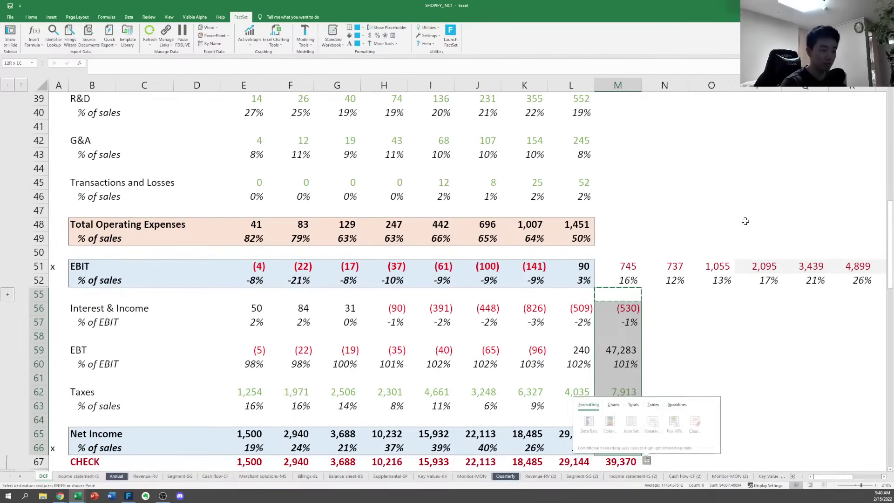
key("ctrl+q")
key("Escape")
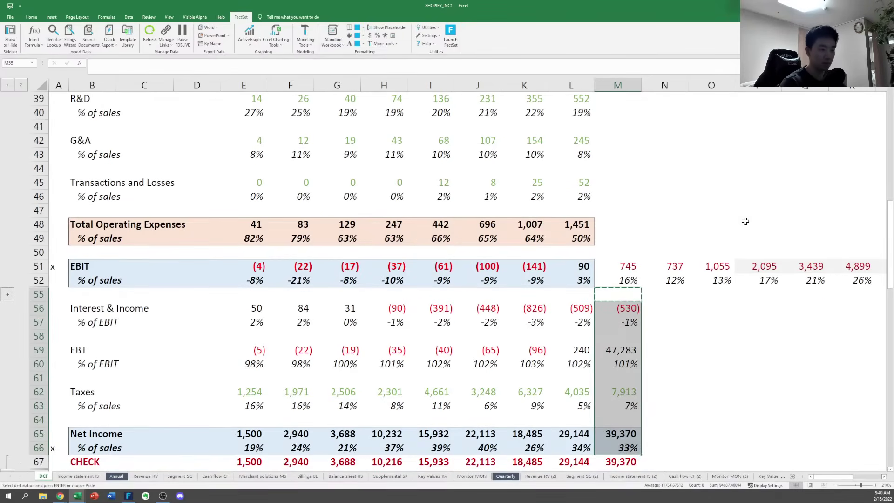
key("Down")
key("Up")
key("shift+Down")
key("shift+Down")
key("shift+Down")
key("shift+Down")
key("shift+Down")
key("shift+Down")
key("shift+Down")
key("shift+Down")
key("shift+Down")
key("shift+Down")
key("shift+Down")
key("shift+Down")
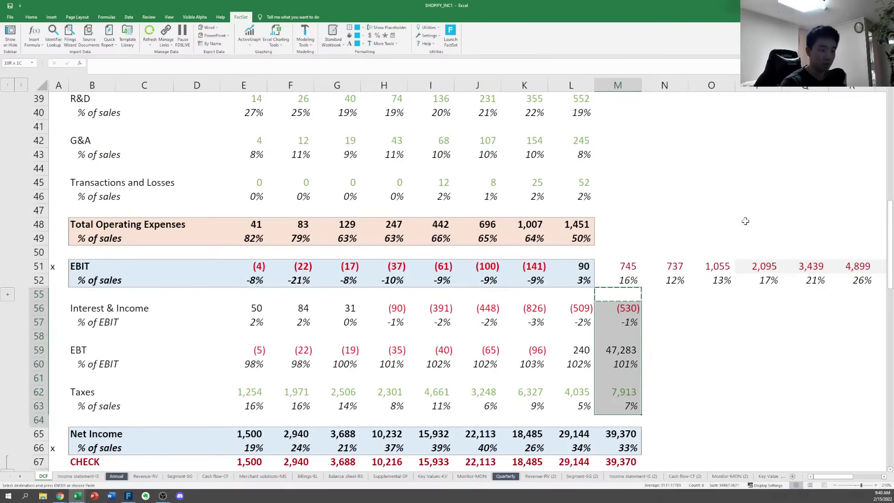
key("ctrl+v")
key("Escape")
Apply an outside border around the Net Income and % of sales rows, B65:L66
key("Left")
key("Down")
key("Down")
key("Down")
key("Down")
key("Down")
key("Down")
key("Down")
key("Down")
key("Down")
key("Down")
key("Down")
key("Down")
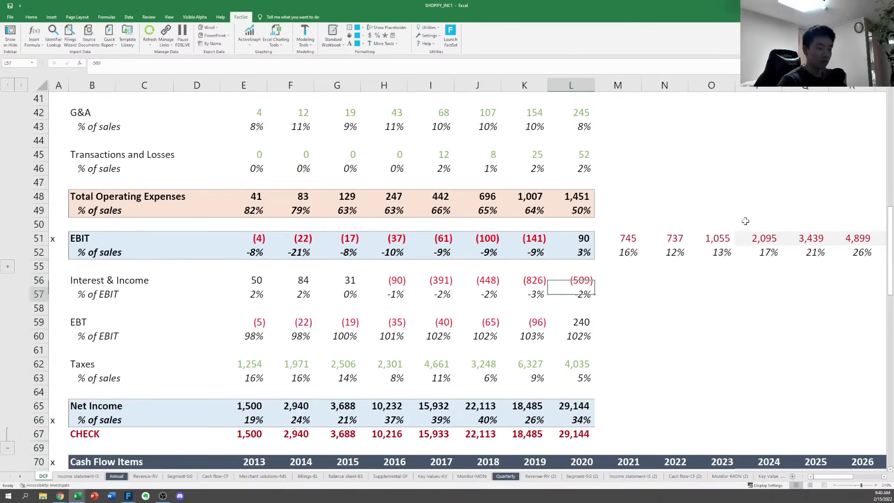
key("Up")
key("Up")
key("shift+Down")
key("ctrl+shift+Left")
key("ctrl+shift+Left")
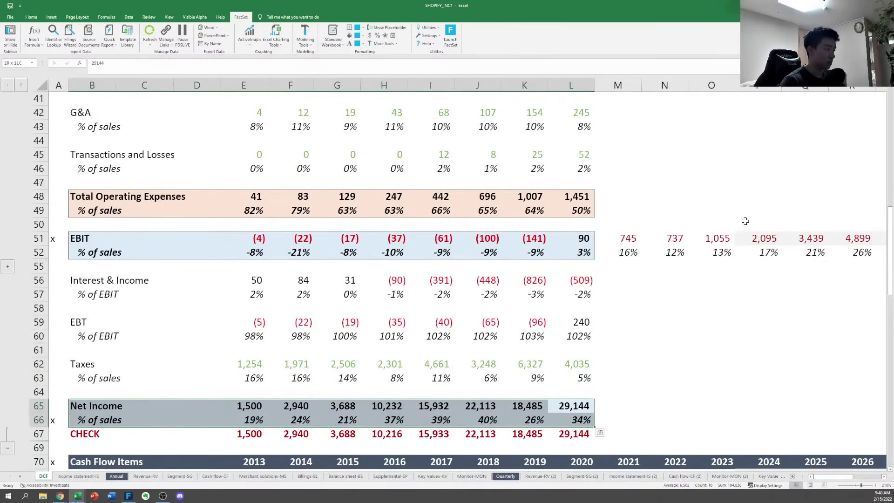
key("alt+h")
key("Escape")
key("Up")
key("Up")
key("Up")
key("Left")
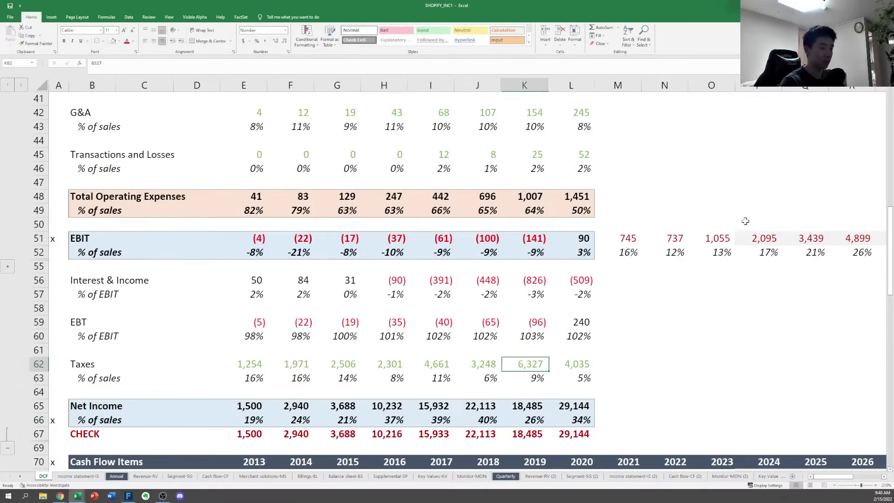
Enter the formula =E59-E51 in the 2013 Interest & Income cell E56, subtracting EBIT from EBT
key("Up")
key("Up")
key("Up")
key("Left")
key("Up")
key("Up")
key("Left")
key("Left")
key("Left")
key("Left")
key("Left")
key("Up")
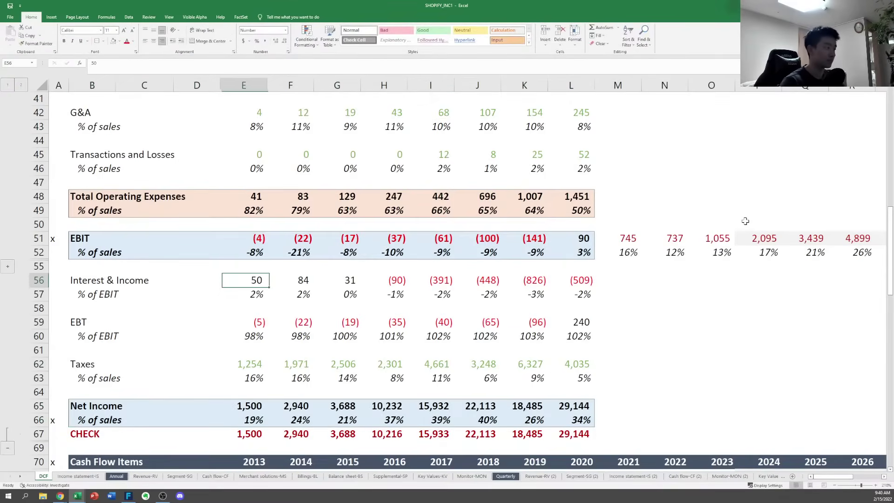
type("=")
key("Down")
key("Down")
key("Down")
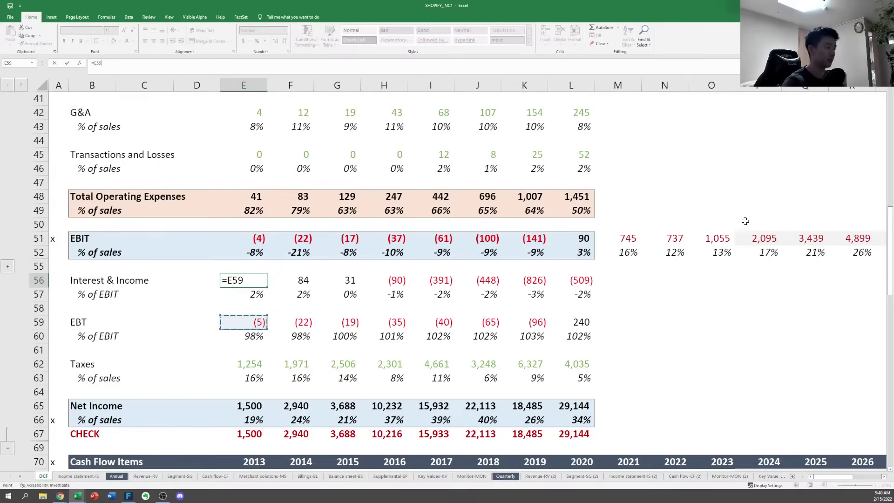
type("-")
key("Up")
key("Up")
key("Up")
key("ctrl+Return")
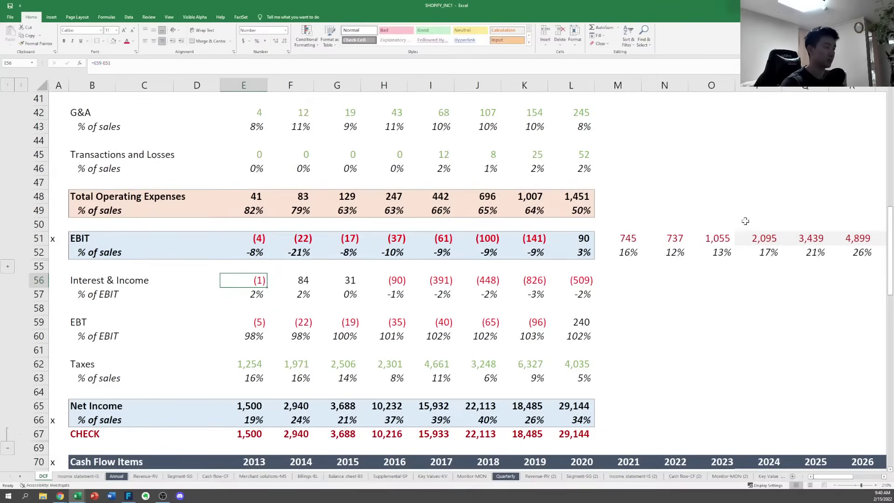
Copy the EBT-minus-EBIT formula from E56 across the Interest & Income row through L56
key("ctrl+c")
key("ctrl+shift+Right")
key("ctrl+v")
key("Escape")
Check that the copied Interest & Income formulas in row 56 reference the EBT and EBIT cells of their own columns
key("Right")
key("F2")
key("Escape")
key("Right")
key("F2")
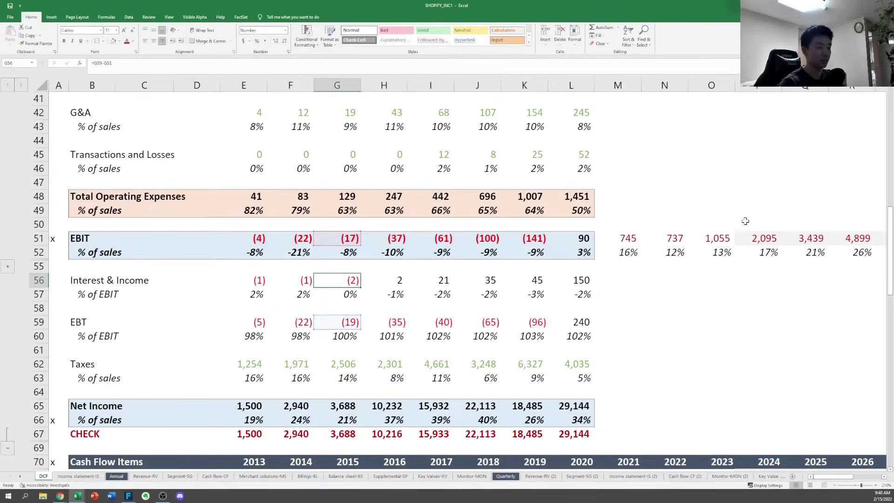
key("Escape")
key("Right")
key("F2")
key("Escape")
key("Right")
key("F2")
key("Escape")
key("Right")
key("F2")
key("Escape")
key("Left")
key("Left")
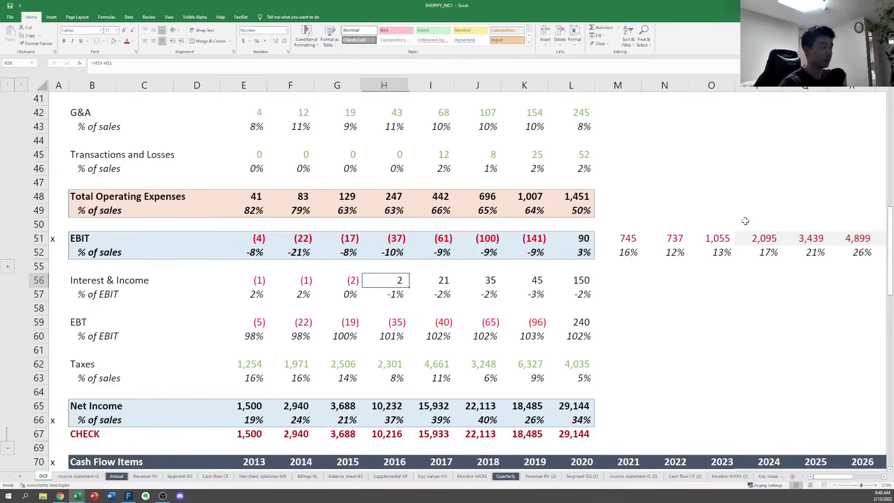
key("Left")
key("Left")
key("Right")
key("Left")
key("Right")
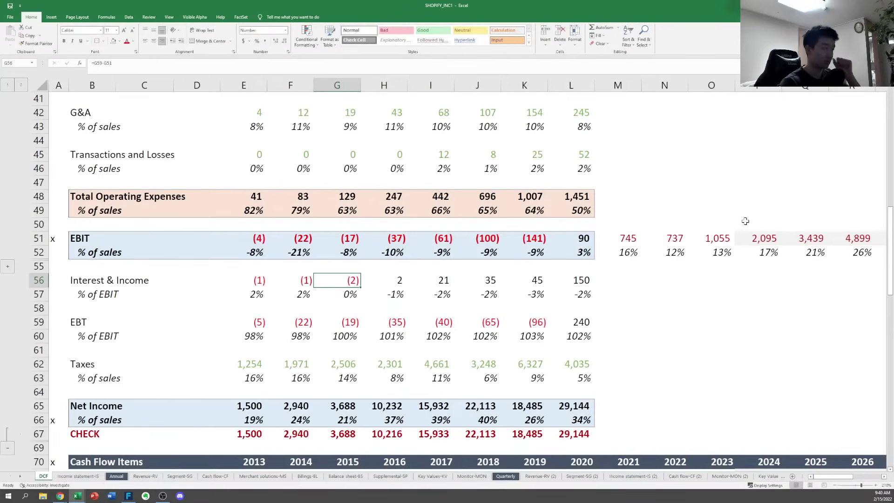
key("Down")
key("Down")
key("Down")
key("Down")
key("Down")
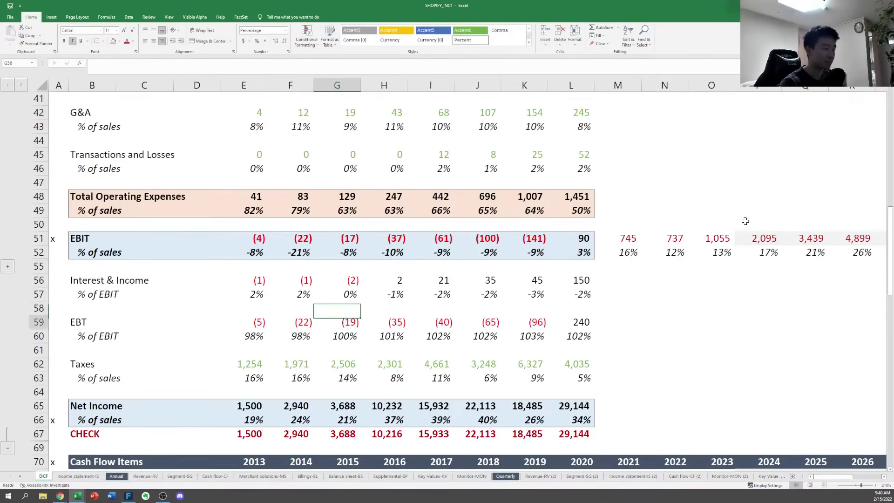
key("Left")
key("Left")
key("Down")
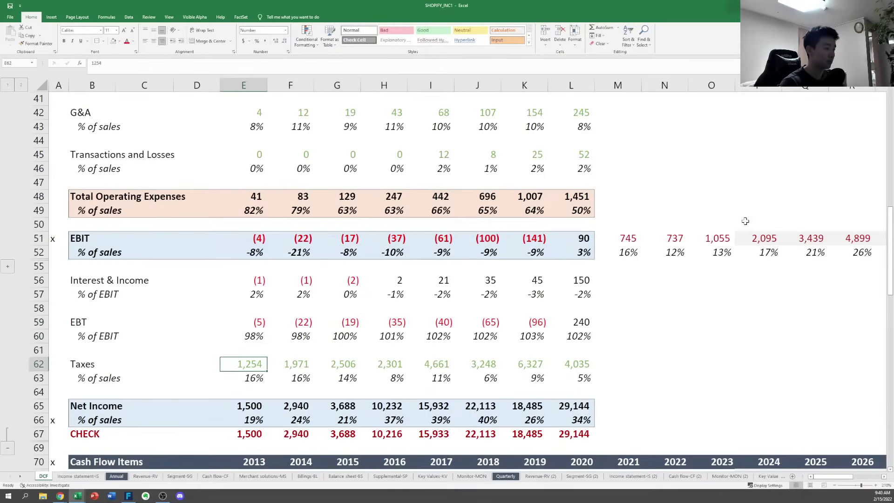
key("Up")
key("Up")
key("Up")
key("Up")
key("Up")
key("Up")
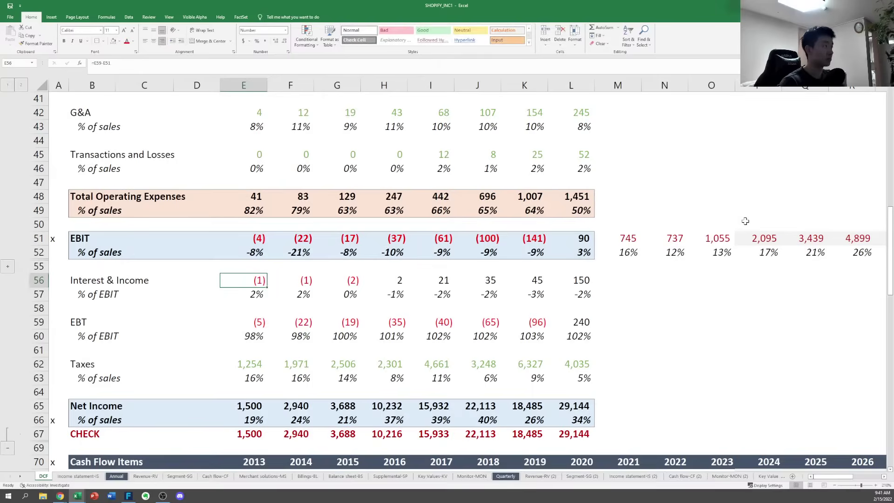
Review the formula in E56 and the sign of the Interest & Income values across row 56
key("F2")
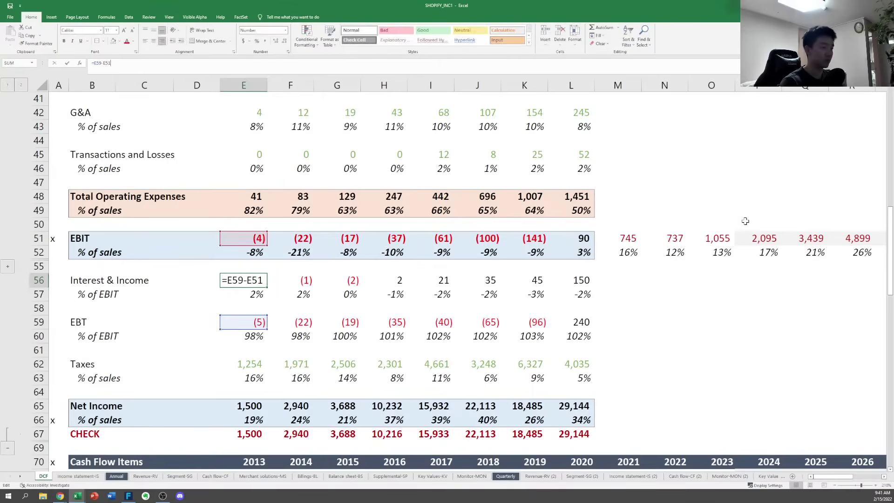
key("Escape")
key("Right")
key("Right")
key("Right")
key("Right")
key("Right")
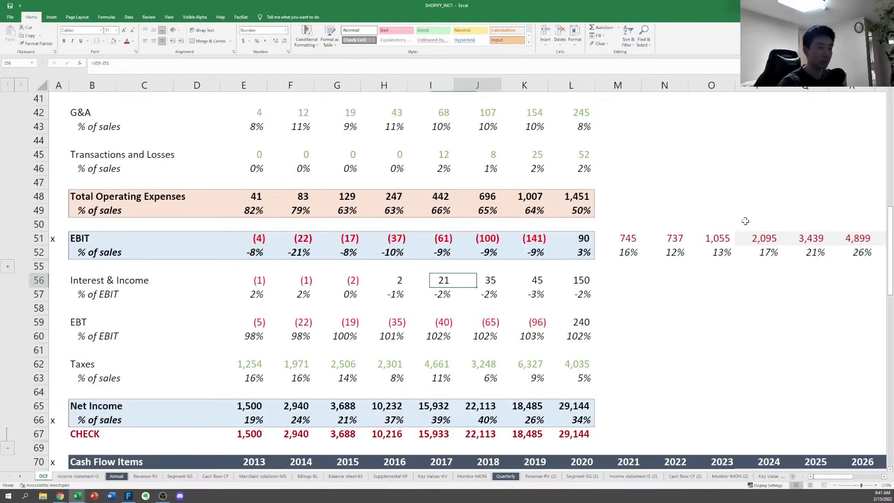
key("Right")
key("Left")
key("Left")
key("Left")
key("Left")
key("Left")
key("Left")
Reverse the 2013 Interest & Income formula in E56 to =E51-E59, subtracting EBT from EBIT
key("F2")
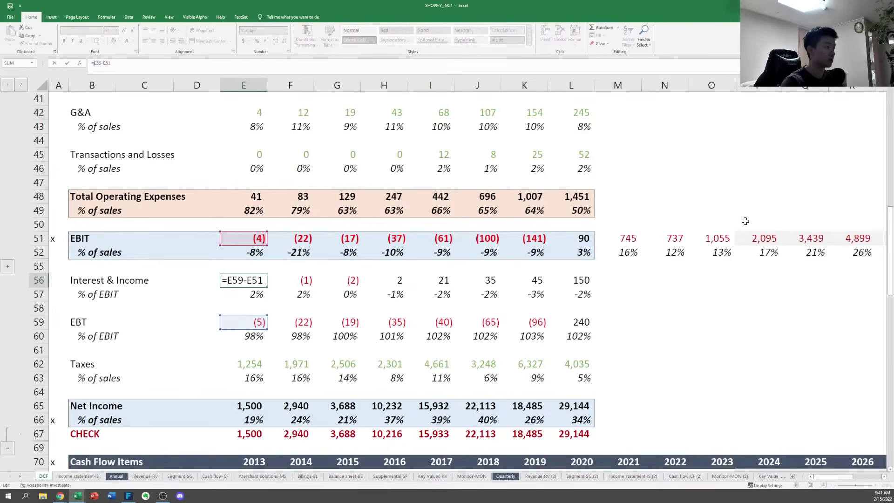
key("BackSpace")
key("BackSpace")
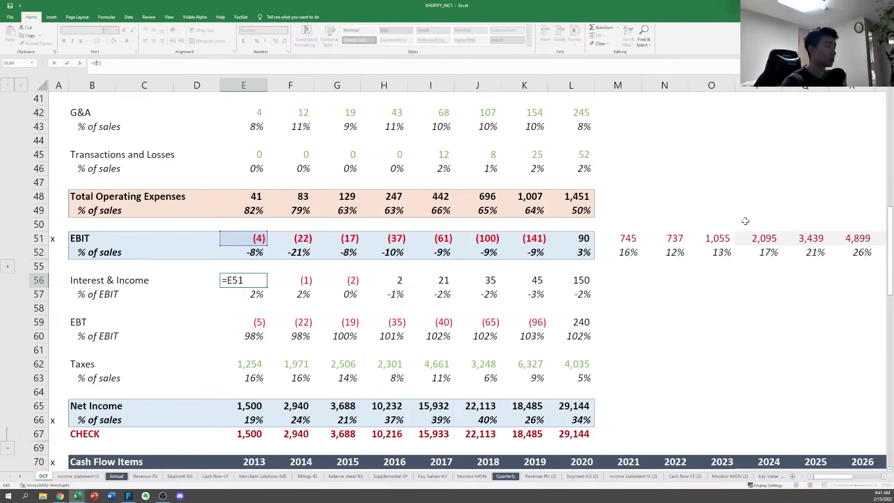
type("E59")
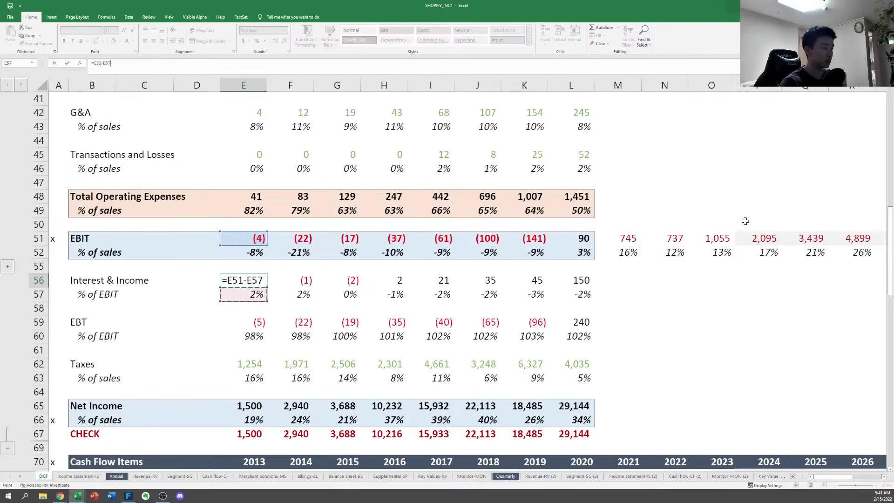
key("ctrl+Return")
Copy the EBIT-minus-EBT formula from E56 across the Interest & Income row through L56
key("ctrl+c")
key("shift+ctrl+Right")
key("ctrl+v")
key("Escape")
Examine the Interest & Income row and compare the 2020 EBIT, Interest & Income and EBT values in column L
key("Right")
key("Right")
key("Right")
key("Right")
key("Right")
key("Right")
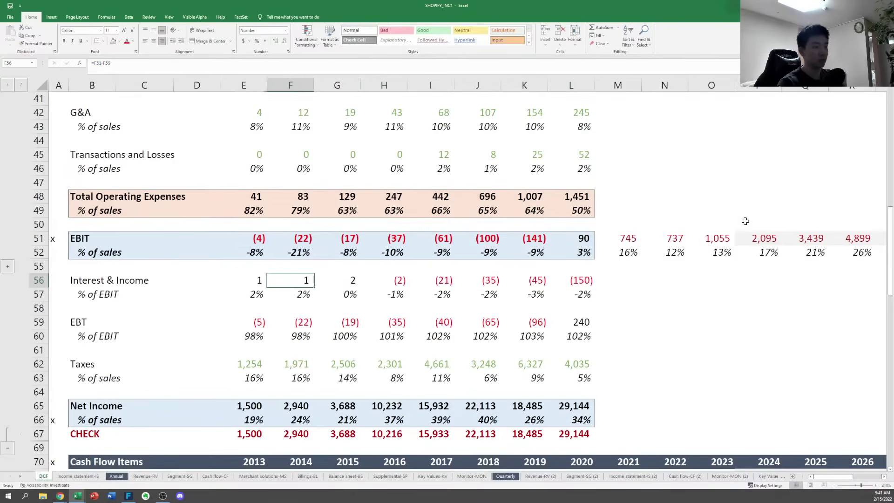
key("Up")
key("Up")
key("Right")
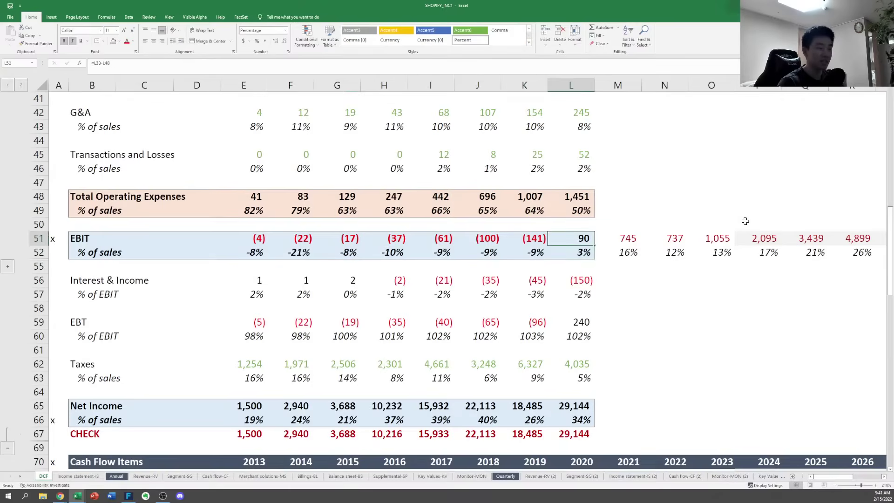
key("Down")
key("Down")
key("Down")
key("Up")
key("Down")
key("Down")
key("Down")
key("Down")
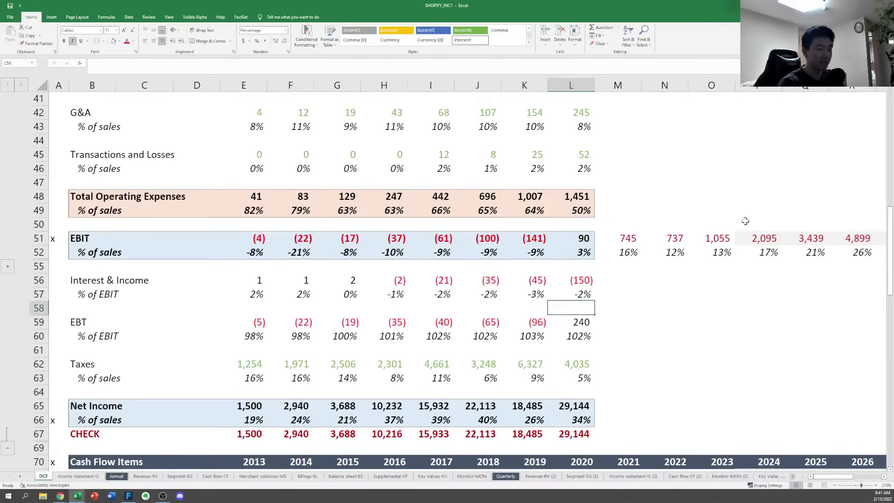
key("Up")
key("Down")
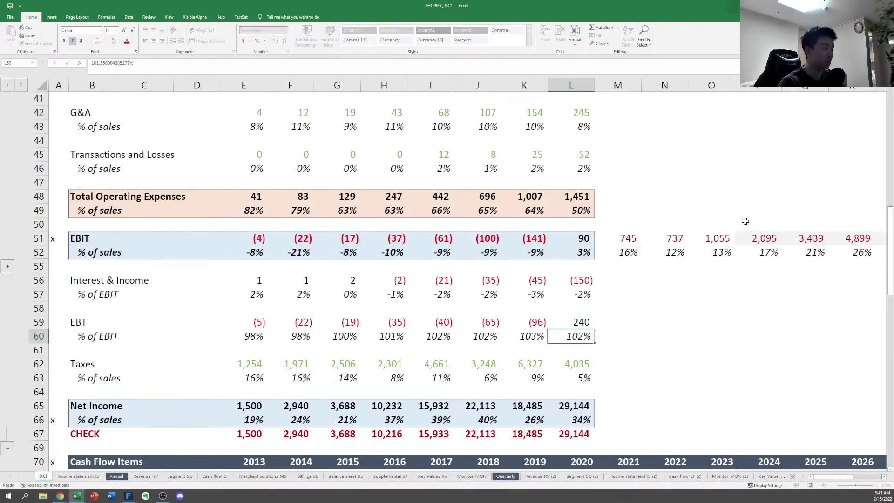
Calculate 2013 Interest & Income as a percentage of EBIT in E57 with =E56/E51
key("Left")
key("Left")
key("ctrl+Left")
key("Up")
key("Up")
key("Up")
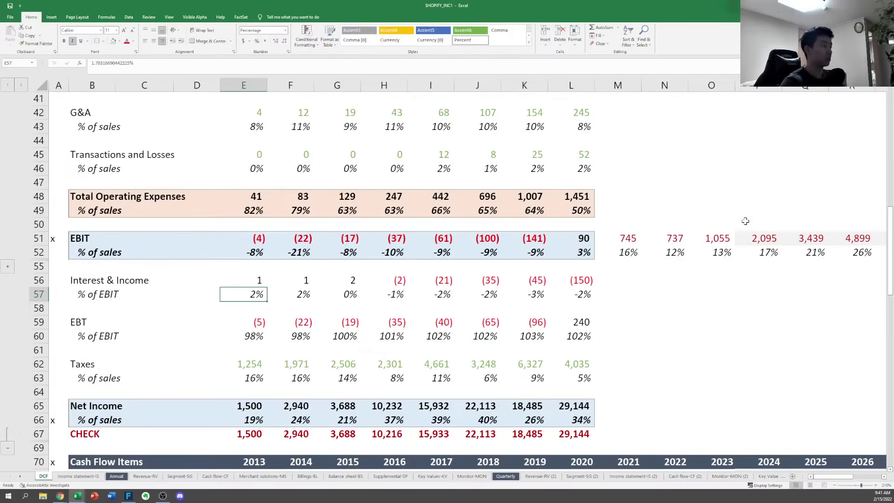
type("=")
key("Up")
type("/")
key("Up")
key("Up")
key("Up")
key("Up")
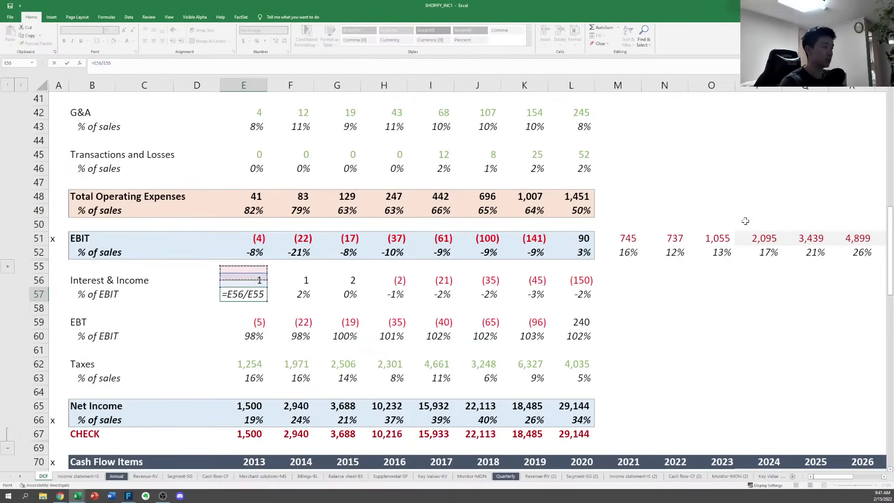
key("ctrl+Return")
Copy the % of EBIT formula from E57 through L57 and check the references in the copied cells
key("ctrl+c")
key("ctrl+shift+Right")
key("ctrl+v")
key("Right")
key("F2")
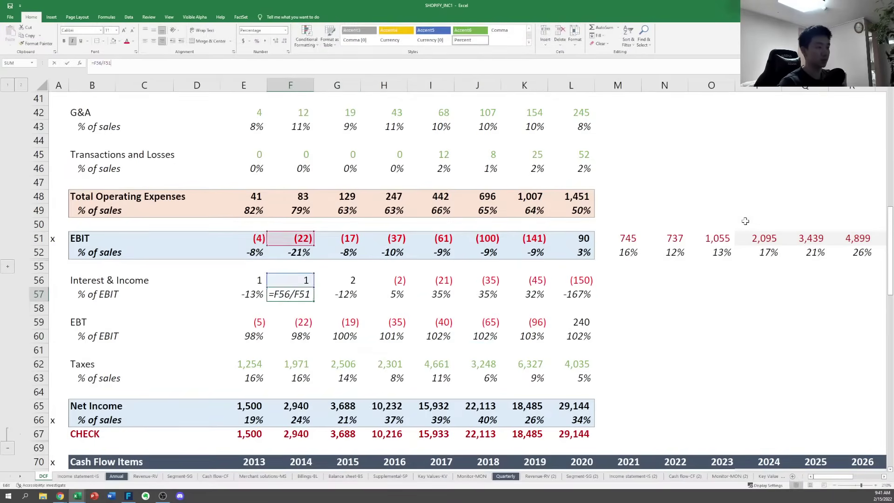
key("Escape")
key("Right")
key("Right")
key("F2")
key("Escape")
Calculate 2013 EBT as a percentage of EBIT in E60 with =E59/E51
key("Down")
key("Down")
key("Down")
key("Left")
key("Left")
key("Left")
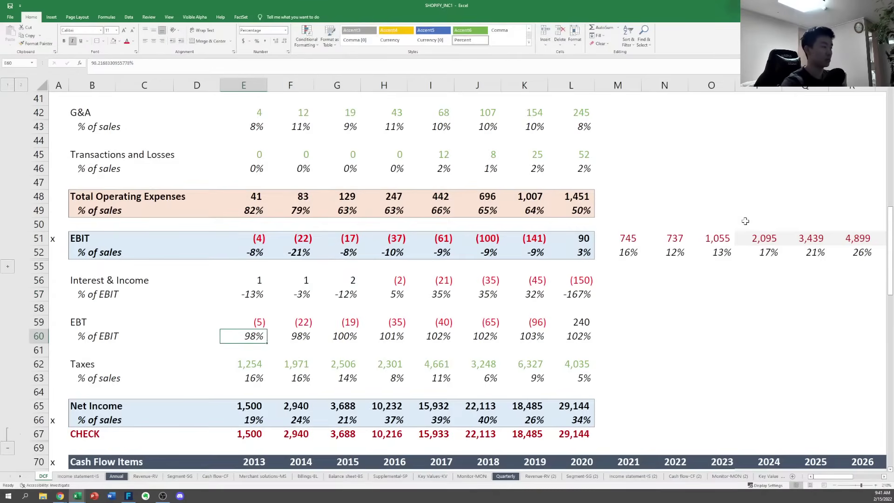
type("=")
key("Up")
type("/")
key("Up")
key("Up")
key("Up")
key("Up")
key("Up")
key("Up")
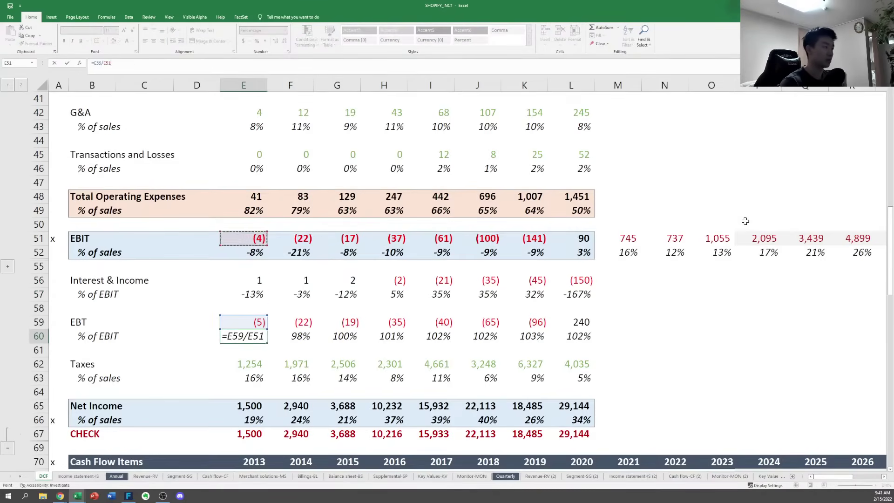
key("ctrl+Return")
Copy the EBT % of EBIT formula from E60 across the row through L60
key("ctrl+c")
key("ctrl+shift+Right")
key("shift+Right")
key("alt+e+s")
key("Return")
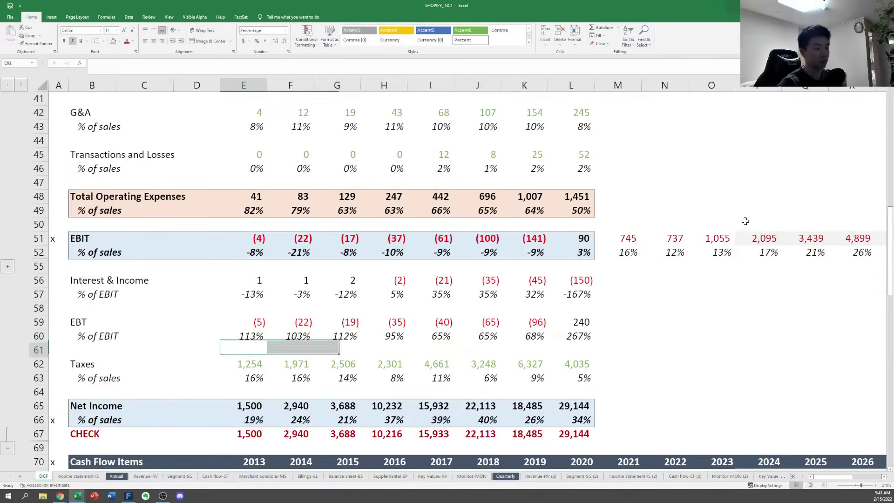
key("Escape")
key("Left")
key("Down")
key("Down")
key("Down")
key("Up")
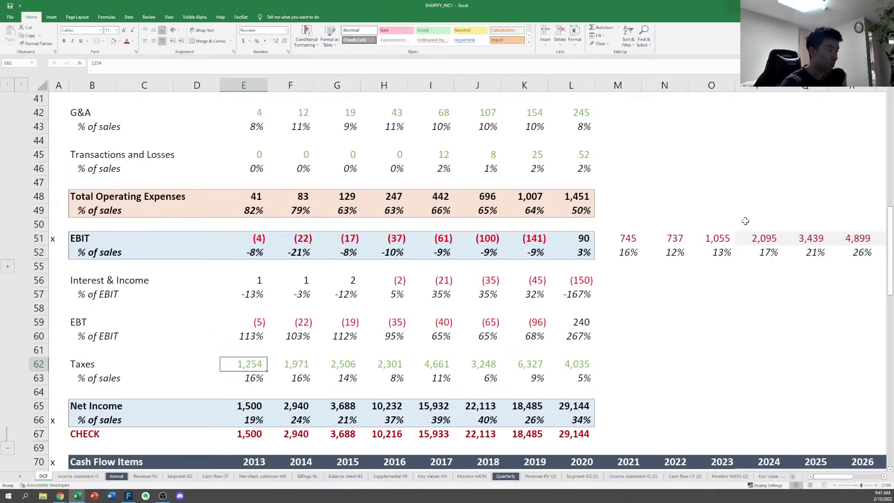
type("=")
key("ctrl+Page_Up")
key("Down")
key("Down")
key("Down")
key("Down")
key("Down")
key("Down")
key("Down")
key("Down")
key("Down")
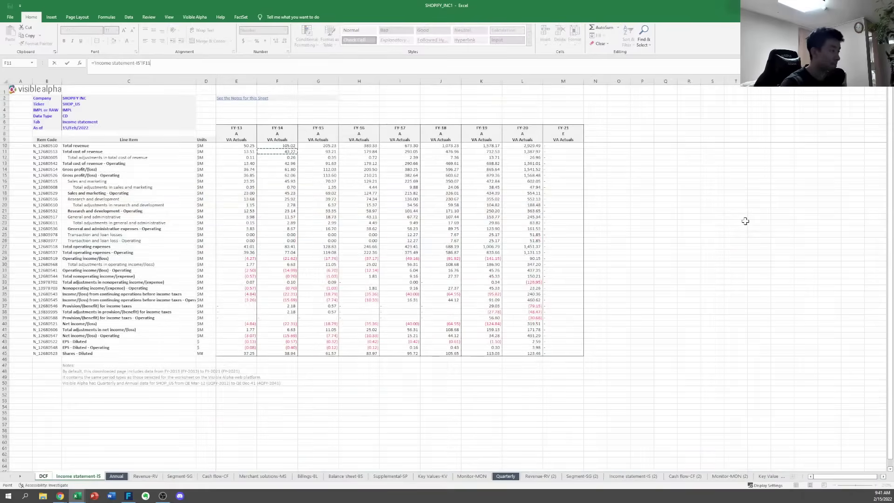
key("Down")
key("Down")
key("Down")
key("Down")
key("Down")
key("Down")
key("Down")
key("Down")
key("Down")
key("Down")
key("Down")
key("Down")
key("Down")
key("Down")
key("Down")
key("Down")
key("Down")
key("Down")
key("Down")
key("Down")
key("Left")
key("Left")
key("Left")
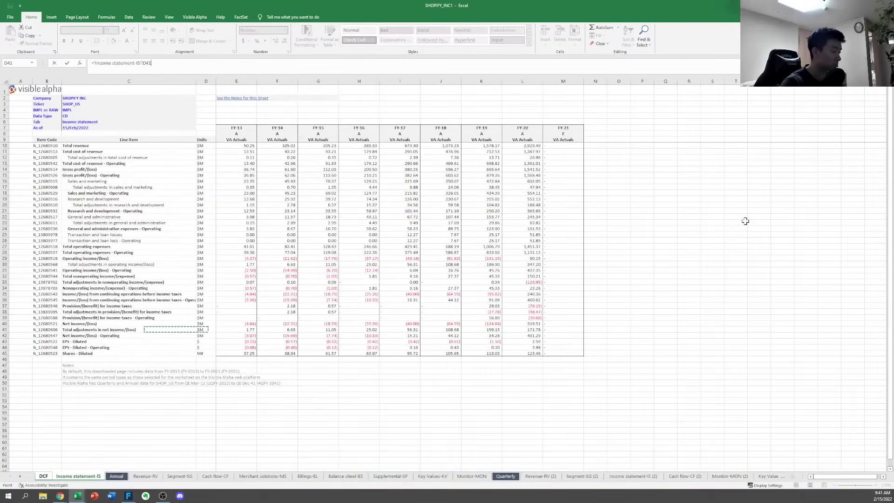
key("Up")
key("Up")
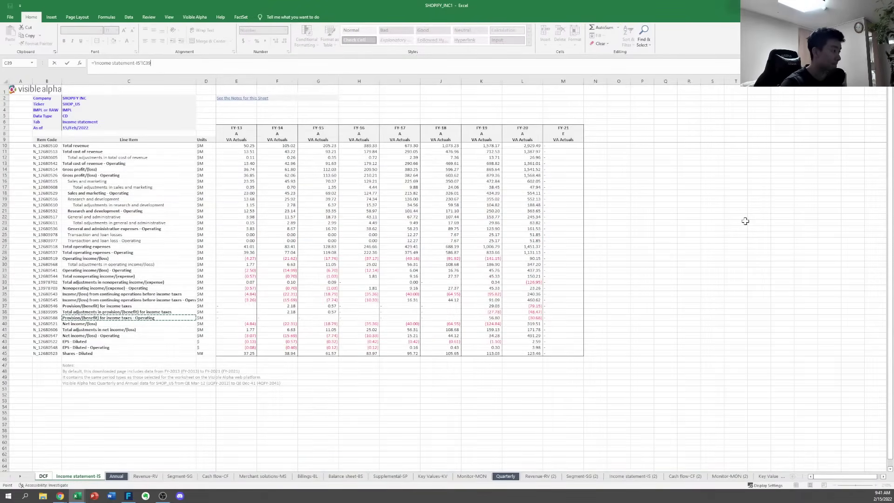
key("Up")
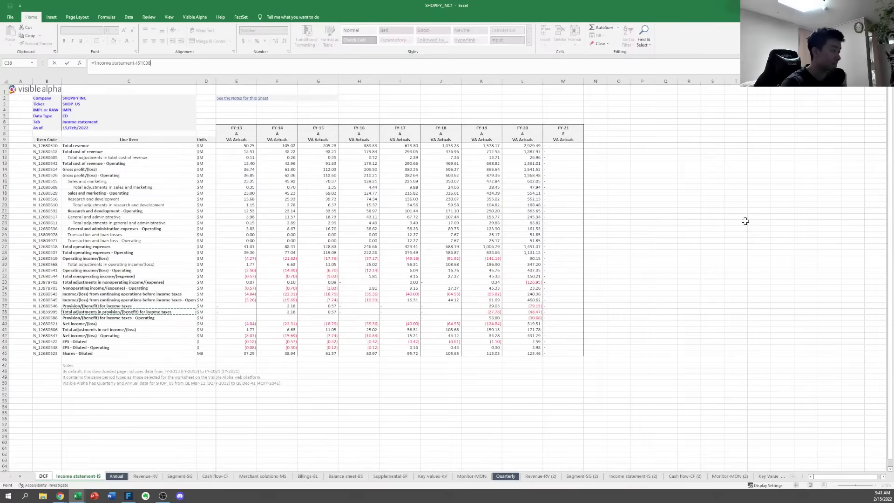
key("Up")
key("Escape")
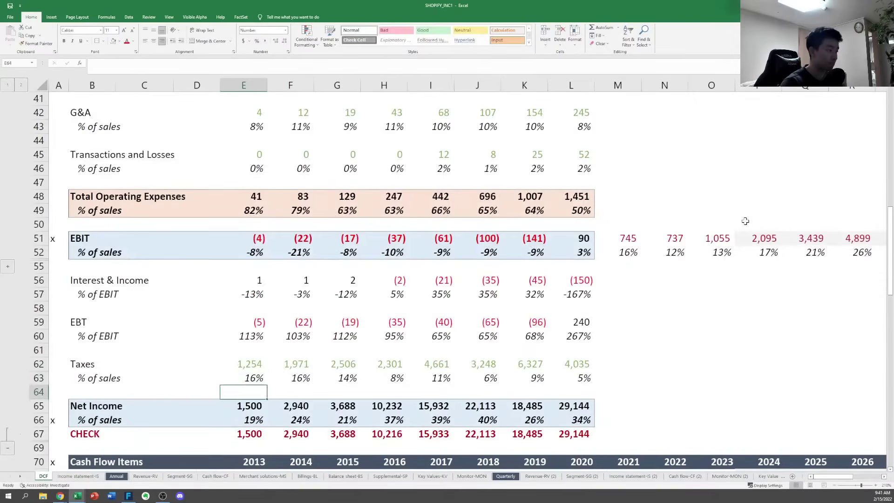
Link 2013 Net Income in E65 to the net income/(loss) figure in E40 of the Income statement-IS sheet
key("Down")
type("=")
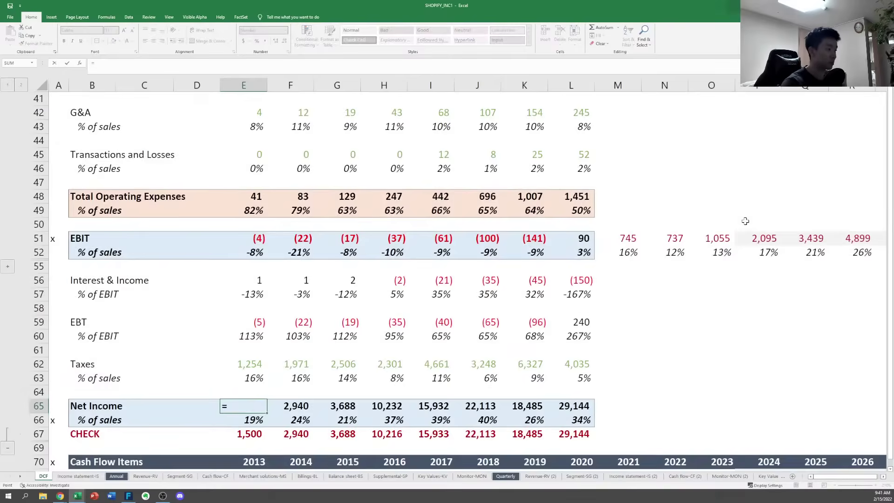
key("ctrl+Page_Down")
key("Down")
key("Down")
key("Down")
key("Down")
key("Down")
key("Down")
key("Down")
key("Down")
key("Down")
key("Down")
key("Down")
key("Down")
key("Down")
key("Down")
key("Down")
key("Down")
key("Down")
key("Down")
key("Down")
key("Down")
key("Left")
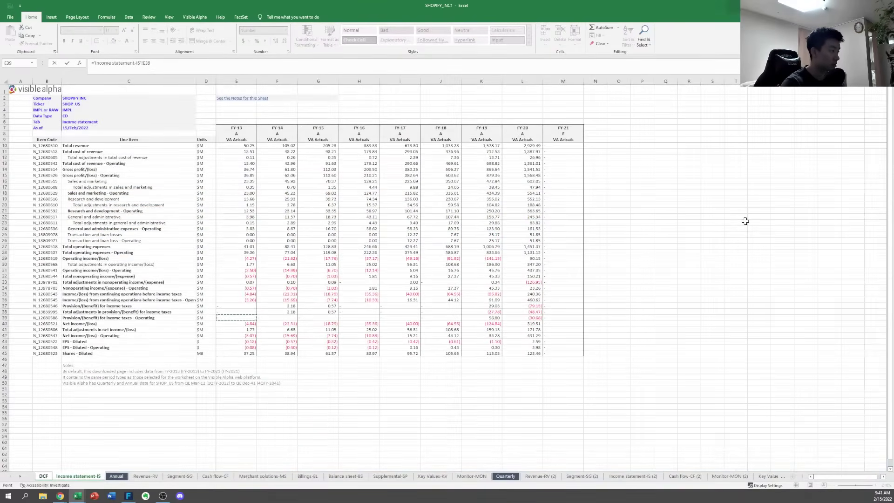
key("Left")
key("Down")
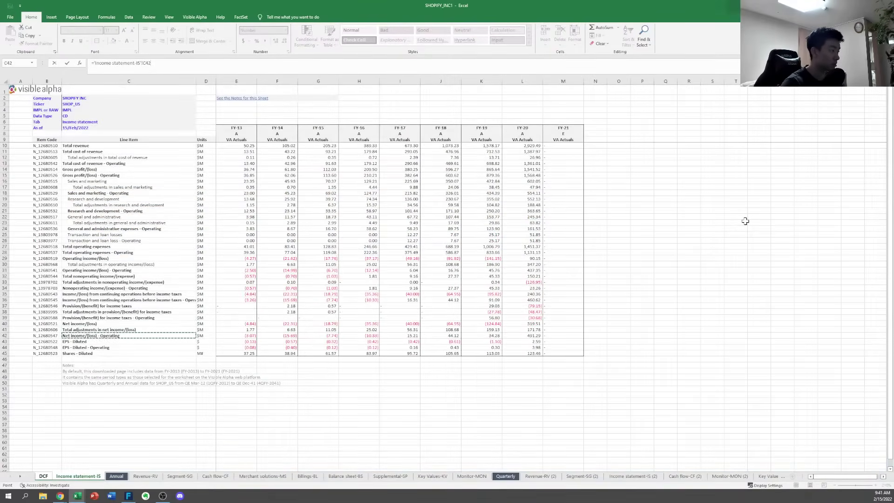
key("Up")
key("Right")
key("Right")
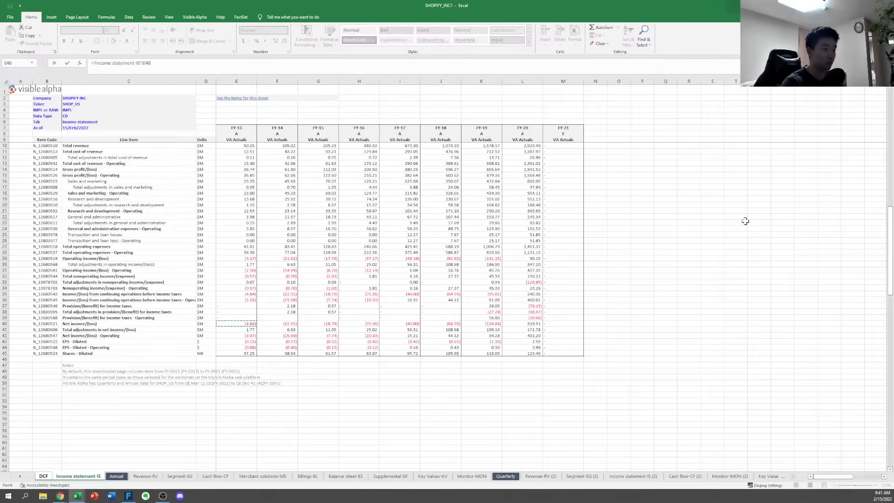
key("Return")
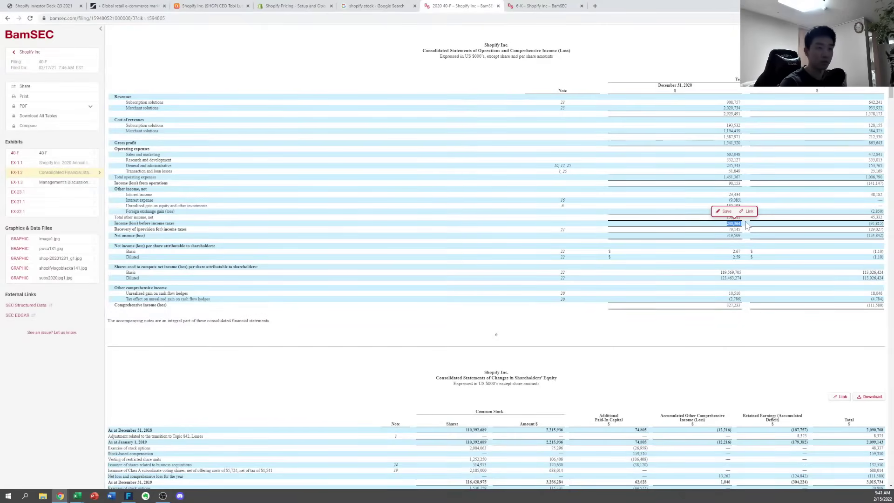
Copy the Net Income link from E65 across through L65 and check the reference in a copied cell
key("alt+Tab")
key("ctrl+shift+Right")
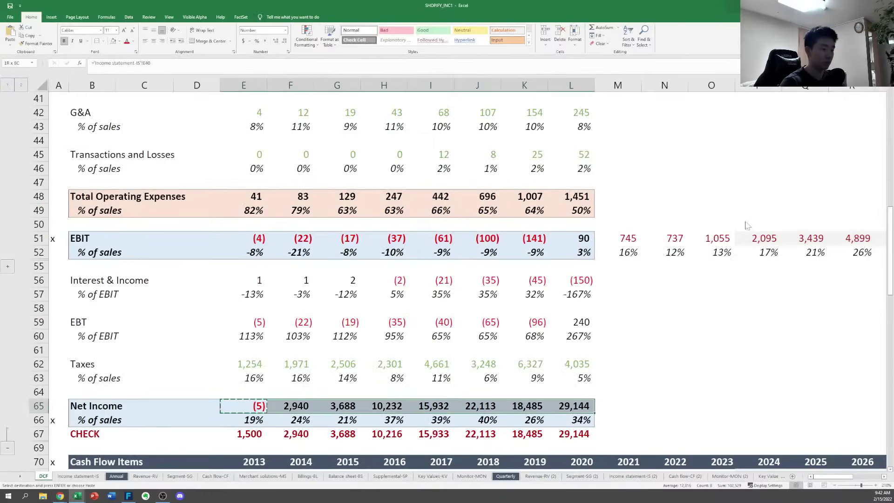
key("Return")
key("Right")
key("F2")
key("Return")
key("Left")
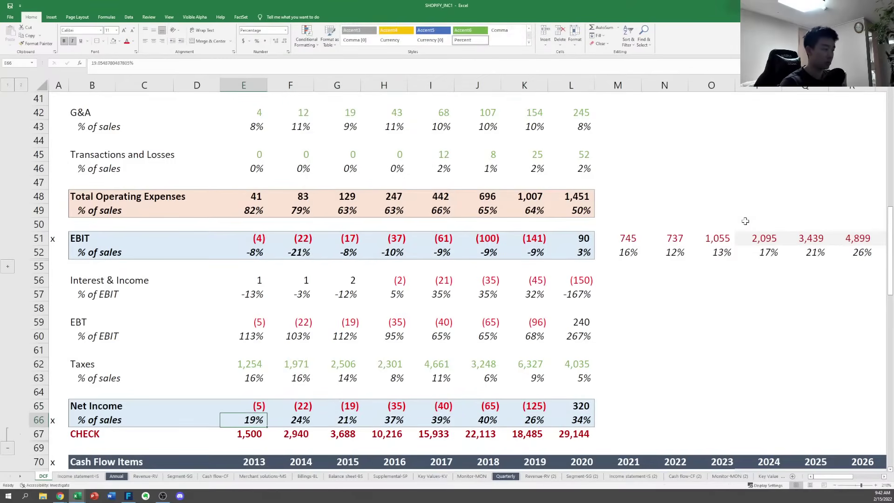
Calculate 2013 Net Income as a percentage of sales in E66 with =E65/E27
type("=")
key("Up")
type("/")
key("Up")
key("Up")
key("Up")
key("Up")
key("Up")
key("Up")
key("Up")
key("Up")
key("Up")
key("Up")
key("Up")
key("Up")
key("Up")
key("Up")
key("Up")
key("Up")
key("Up")
key("Up")
key("Up")
key("Up")
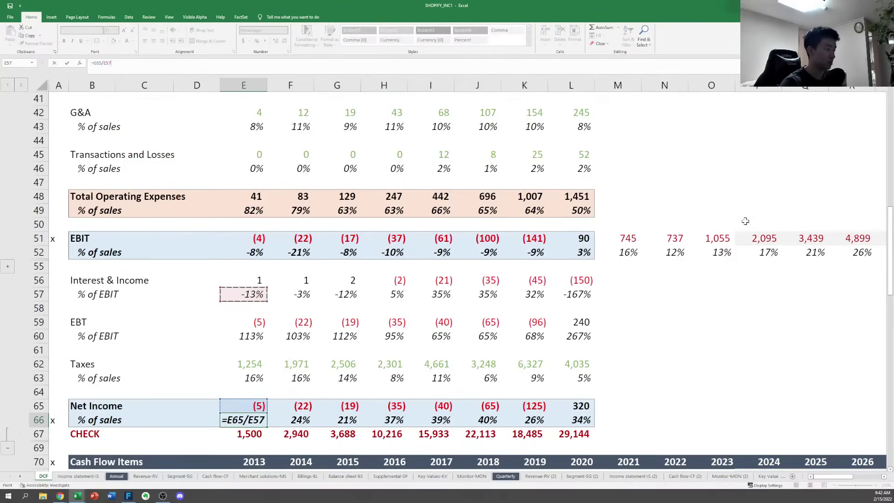
key("Up")
key("Up")
key("Up")
key("Up")
key("Up")
key("Up")
key("Up")
key("Up")
key("Up")
key("Up")
key("Up")
key("Up")
key("Up")
key("Up")
key("Up")
key("Up")
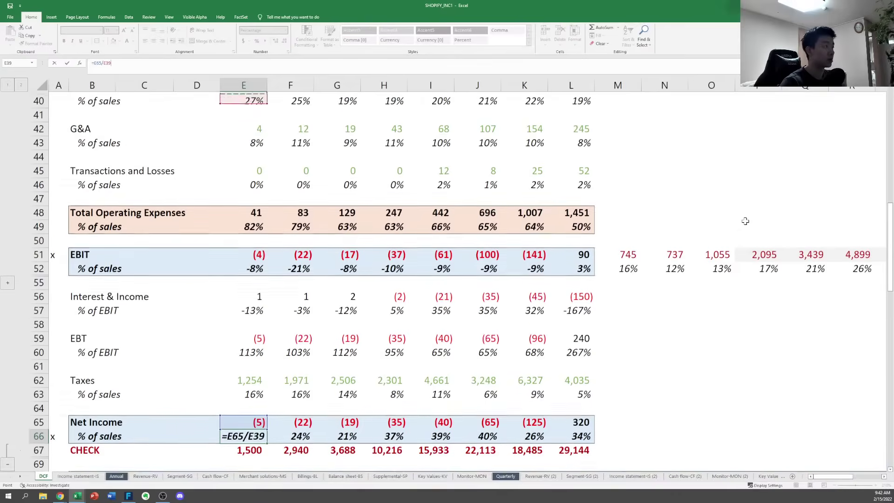
key("Up")
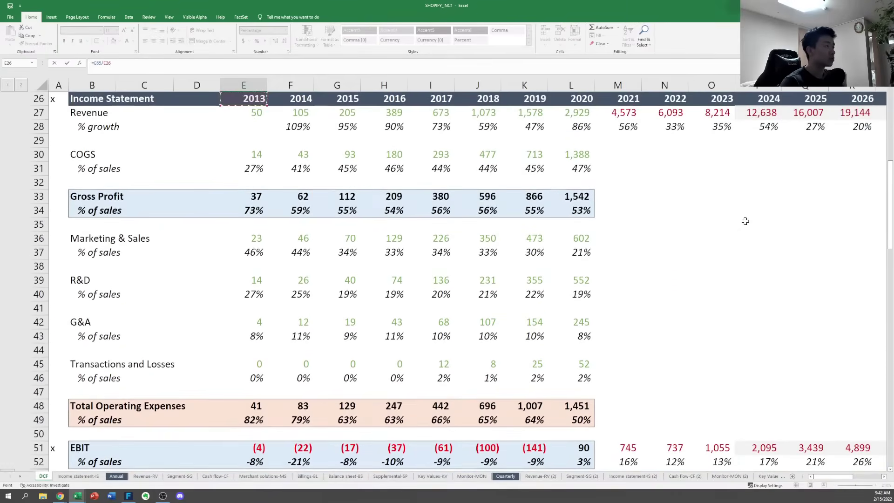
key("ctrl+Return")
Copy only the formula of the Net Income % of sales cell E66 across the row through L66
key("ctrl+c")
key("ctrl+shift+Right")
key("ctrl+alt+v")
key("f")
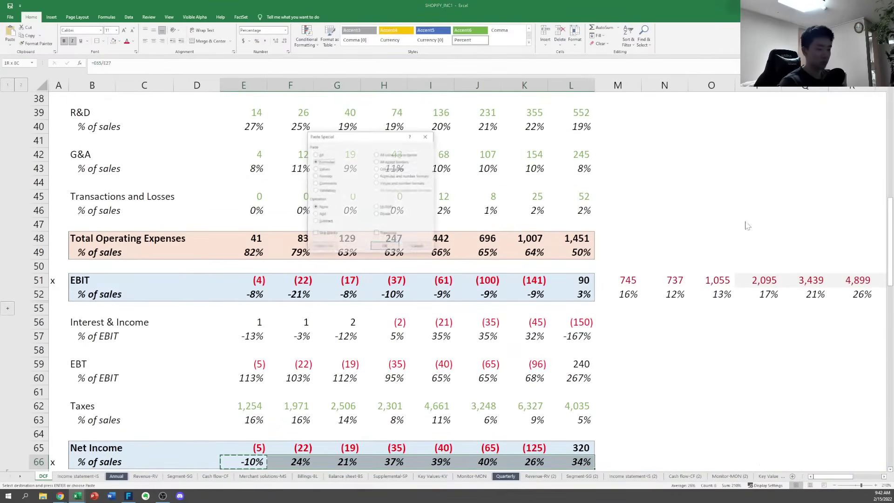
key("Return")
key("Escape")
Check the copied Net Income and % of sales formulas in the later historical years up to 2020
key("Right")
key("Right")
key("Right")
key("Right")
key("Right")
key("Right")
key("Right")
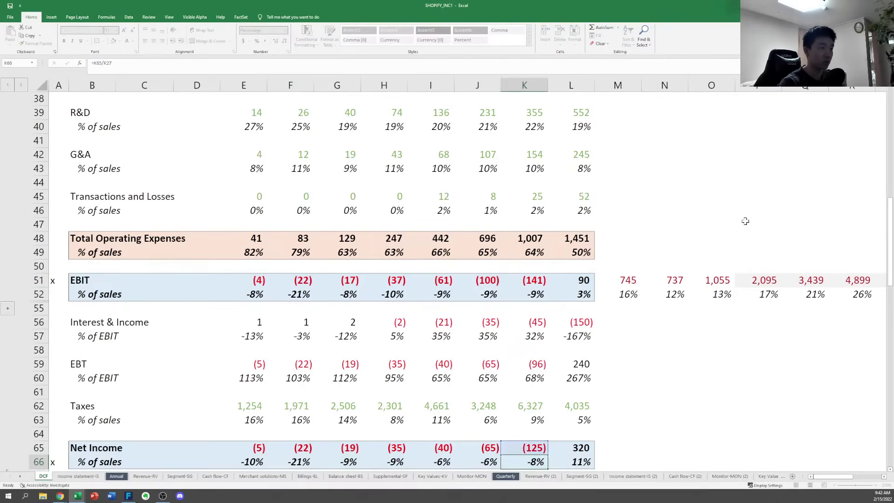
key("Up")
key("F2")
key("Escape")
key("Left")
key("Left")
key("Right")
key("Right")
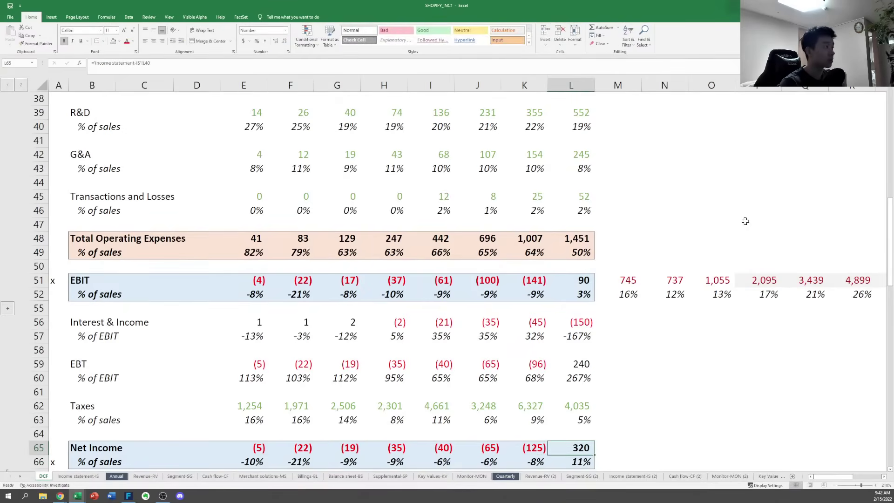
Copy the Taxes row's cell formatting from E62:L62 onto the Net Income values in E65:L65
key("Left")
key("Left")
key("Left")
key("Left")
key("Left")
key("Left")
key("Left")
key("Up")
key("Up")
key("Up")
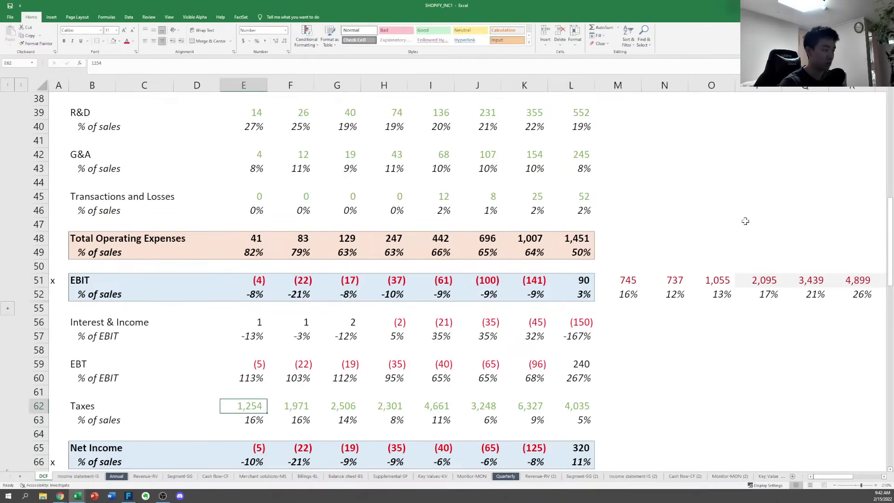
key("ctrl+shift+Right")
key("ctrl+c")
key("Down")
key("Down")
key("Down")
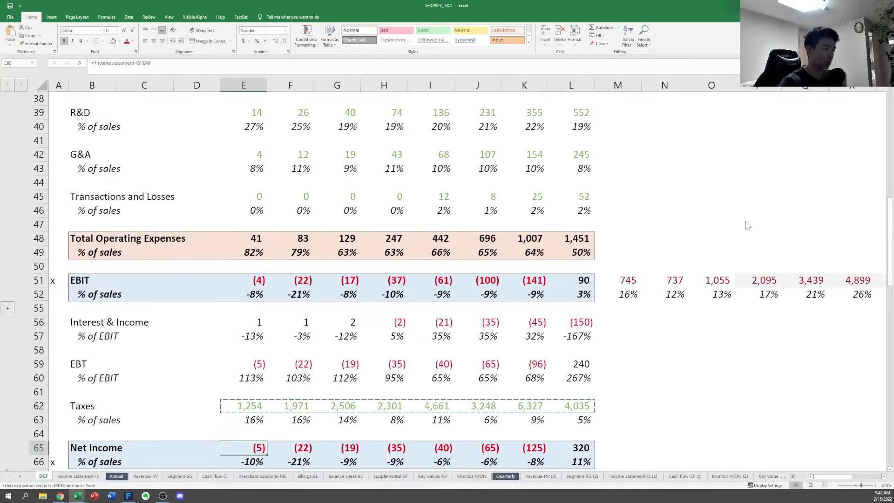
key("Right")
key("Right")
key("Right")
key("Right")
key("Right")
key("Right")
key("Right")
key("Escape")
Fill the Net Income and % of sales block B65:L66 with light blue
key("ctrl+shift+Left")
key("shift+Down")
key("shift+Down")
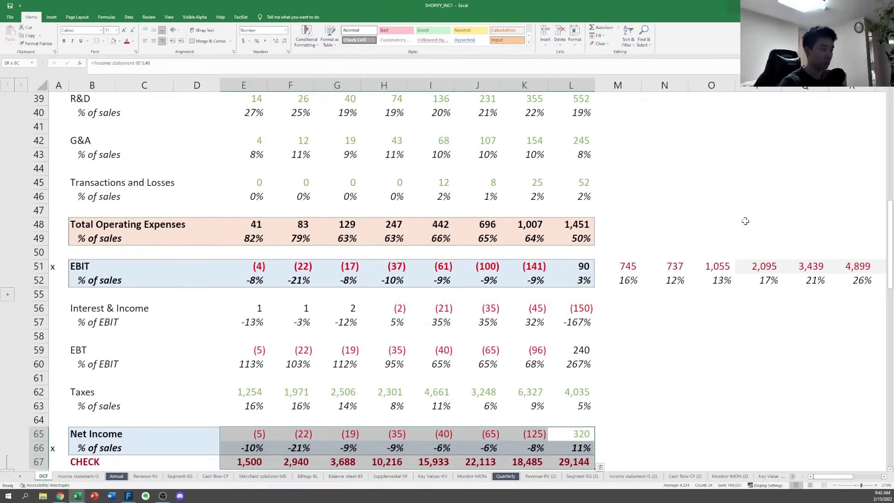
key("shift+Up")
key("shift+Left")
key("shift+Left")
key("shift+Left")
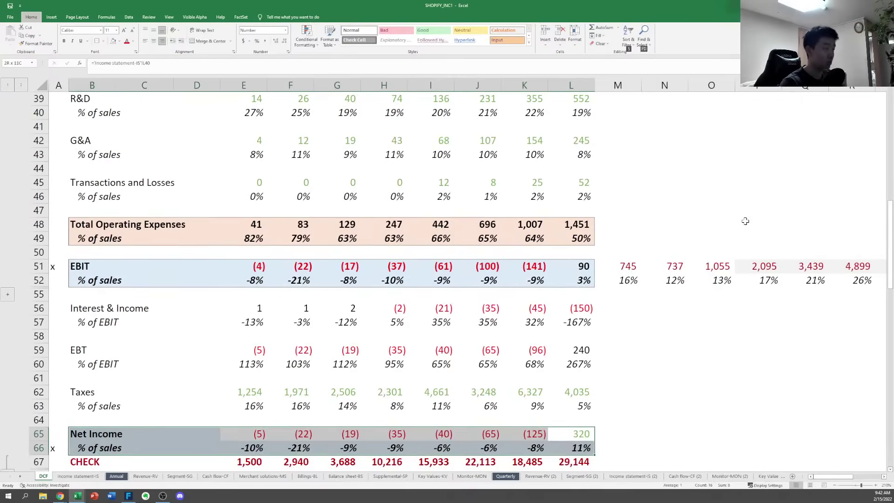
key("h")
key("Down")
key("Right")
key("Right")
key("Right")
key("Right")
key("Return")
key("Right")
key("Left")
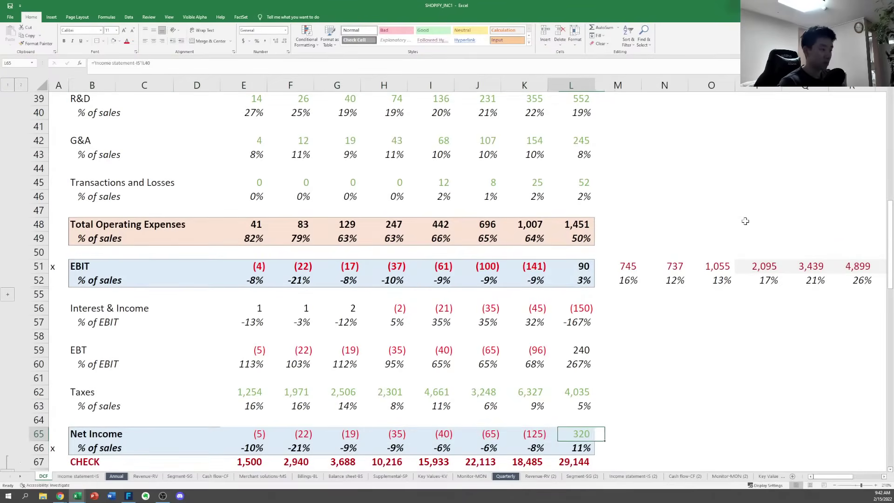
Reapply the light blue fill to the Net Income block B65:L66 and check the percentage formula in L66
key("ctrl+shift+Left")
key("shift+Down")
key("shift+Left")
key("shift+Left")
key("shift+Left")
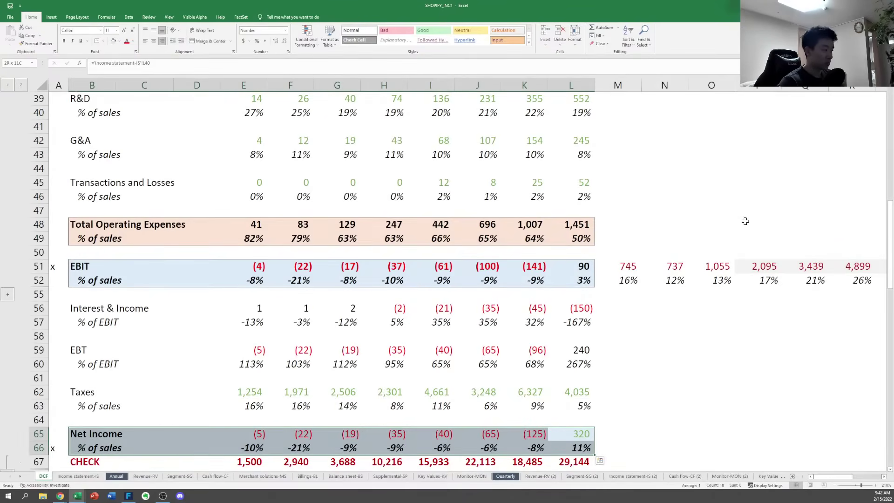
key("alt+h")
key("h")
key("Escape")
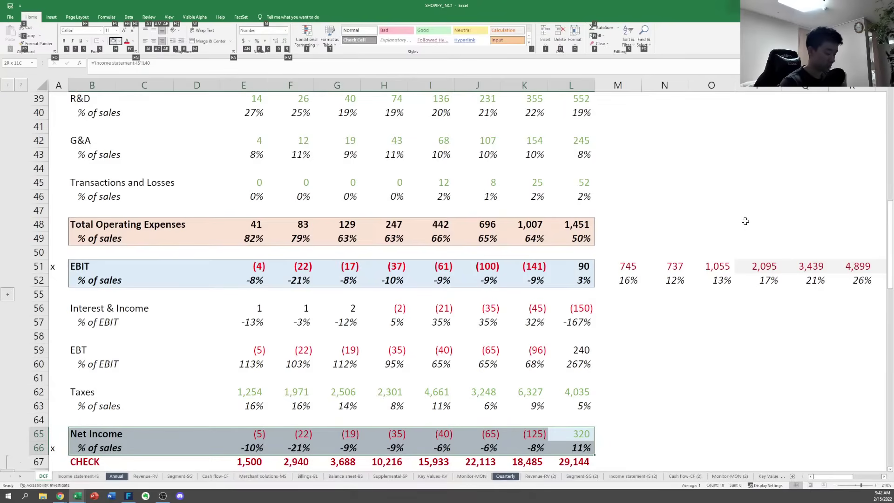
key("h")
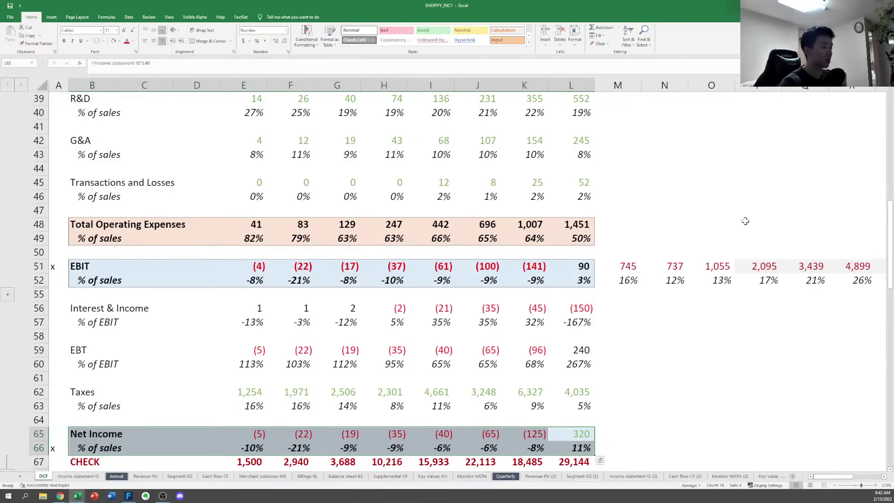
key("Down")
key("Right")
key("Right")
key("Right")
key("Right")
key("Return")
key("Right")
key("Right")
key("Left")
key("Left")
key("Down")
key("F2")
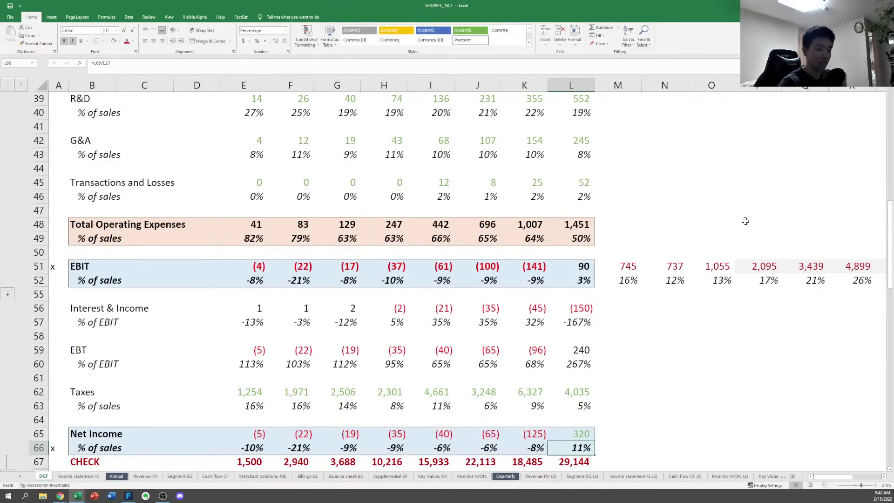
Clear the Taxes amounts and their % of sales figures in E62:L63
key("Up")
key("Up")
key("Up")
key("Up")
key("Left")
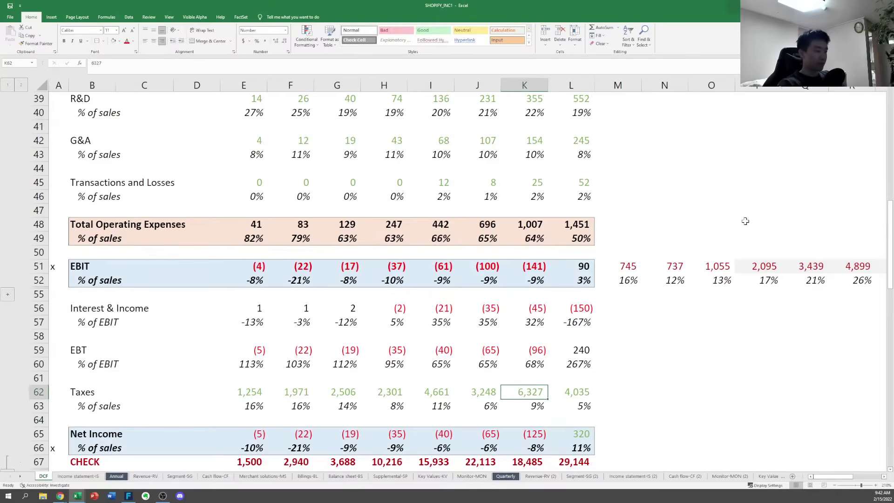
key("Left")
key("ctrl+Left")
key("ctrl+shift+Right")
key("Delete")
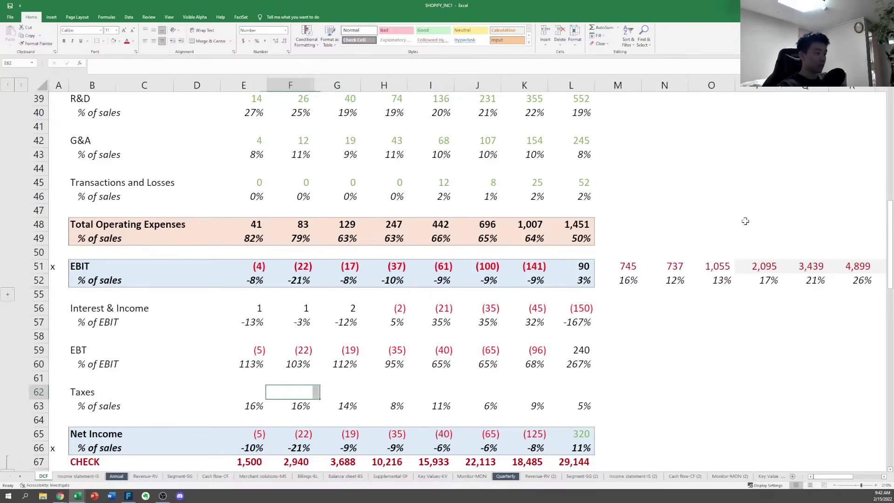
key("Down")
key("Up")
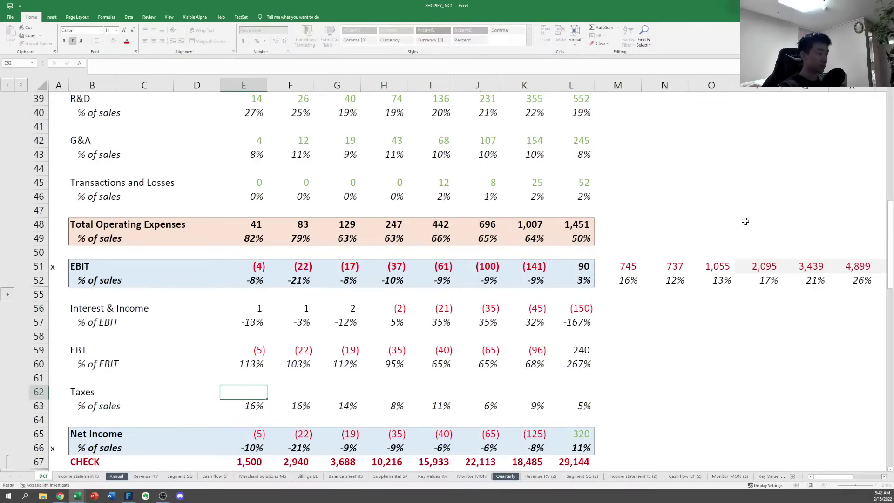
key("shift+Down")
key("ctrl+shift+Right")
key("Delete")
Display the sheet's formulas and examine the EBT and Interest & Income references across the historical years, then restore the normal view
key("Up")
key("Up")
key("ctrl+grave")
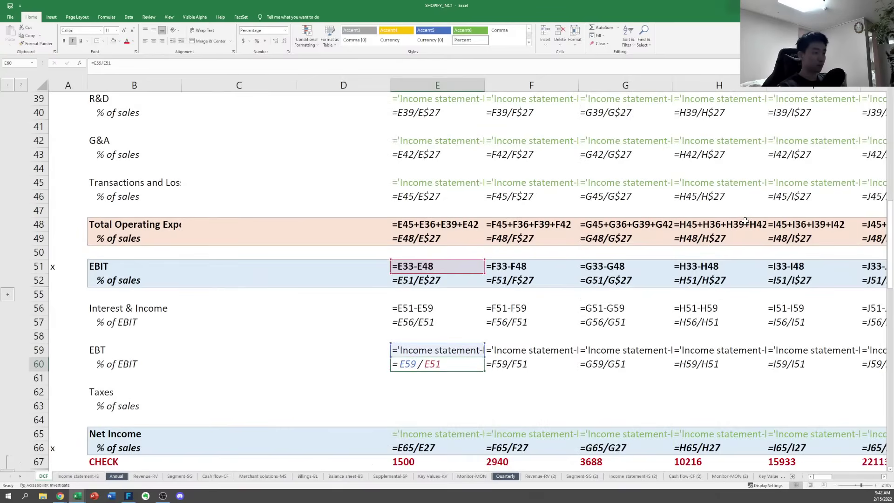
key("Right")
key("Right")
key("Right")
key("Right")
key("Right")
key("Right")
key("Right")
key("Right")
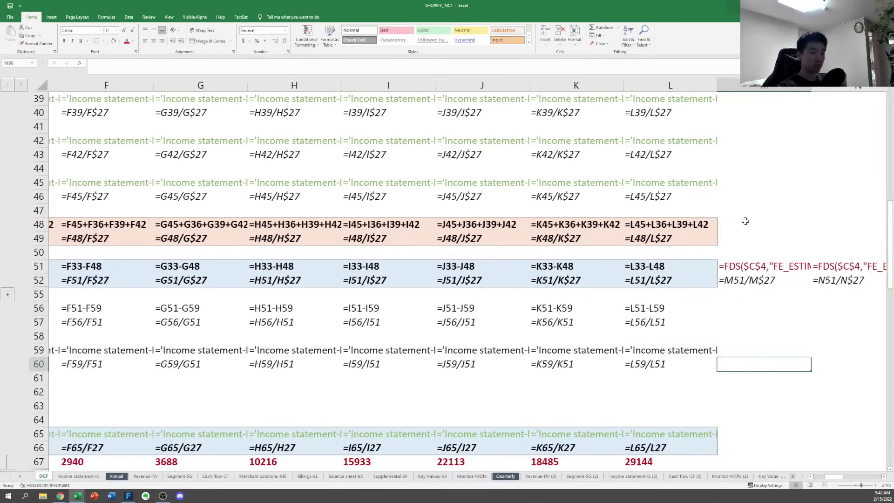
key("Left")
key("Left")
key("shift+Up")
key("ctrl+grave")
Calculate 2013 Taxes in E62 as EBT minus Net Income with =E59-E65
key("Down")
key("Down")
key("Left")
key("Left")
key("Left")
key("Left")
key("Left")
key("Left")
key("Left")
key("Left")
key("Left")
key("Left")
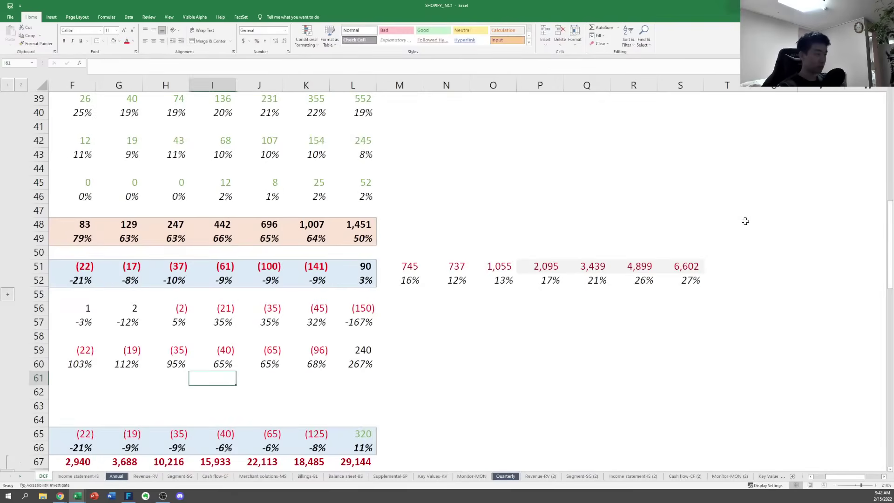
key("Right")
key("Right")
key("Down")
key("Right")
key("Right")
key("Right")
key("Left")
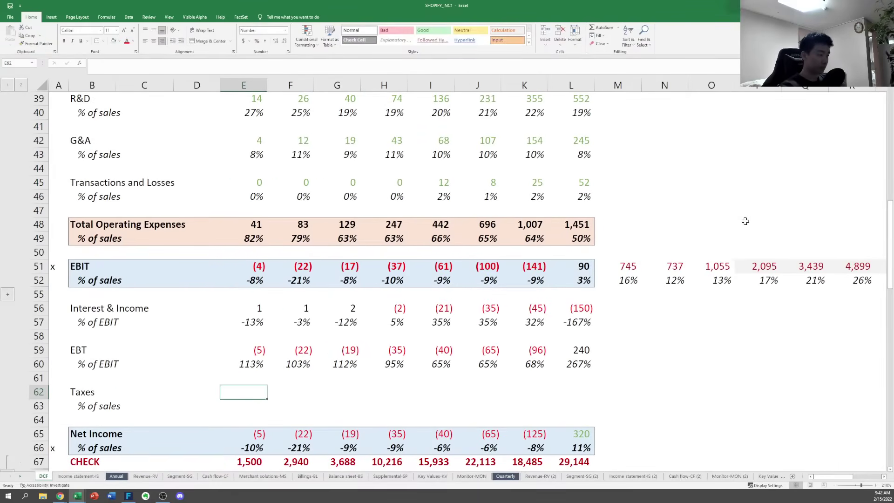
type("=")
key("Up")
key("Up")
key("Up")
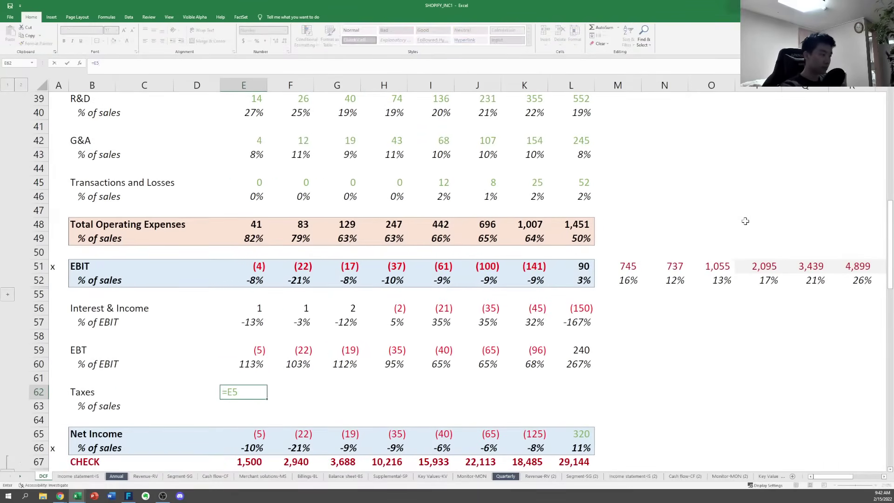
key("BackSpace")
key("BackSpace")
key("Up")
key("Up")
key("Up")
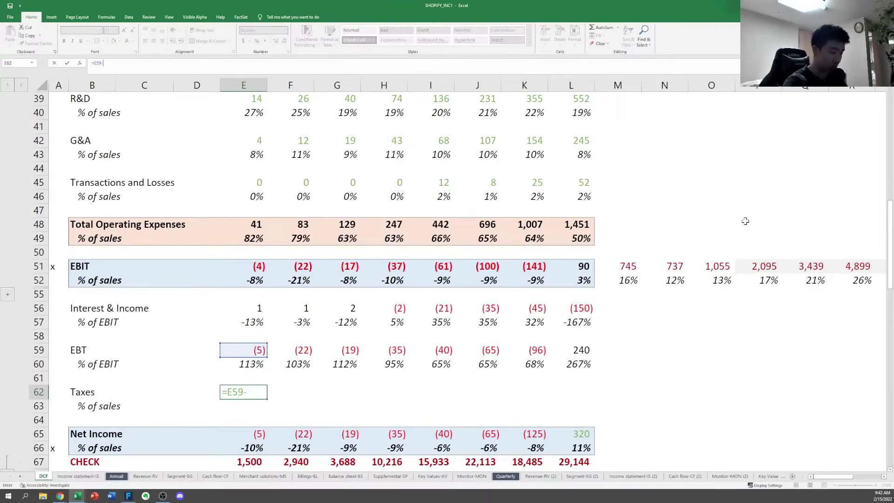
key("Return")
Apply the black number formatting of the Interest & Income cell E56 to the Taxes cell E62
key("Up")
key("Up")
key("Up")
key("Up")
key("Up")
key("Up")
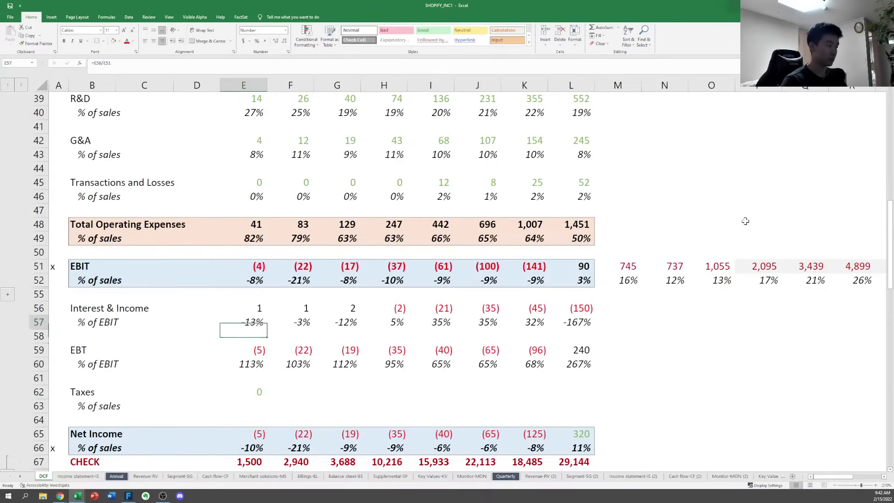
key("Down")
key("Down")
key("Down")
key("Down")
key("Down")
key("Down")
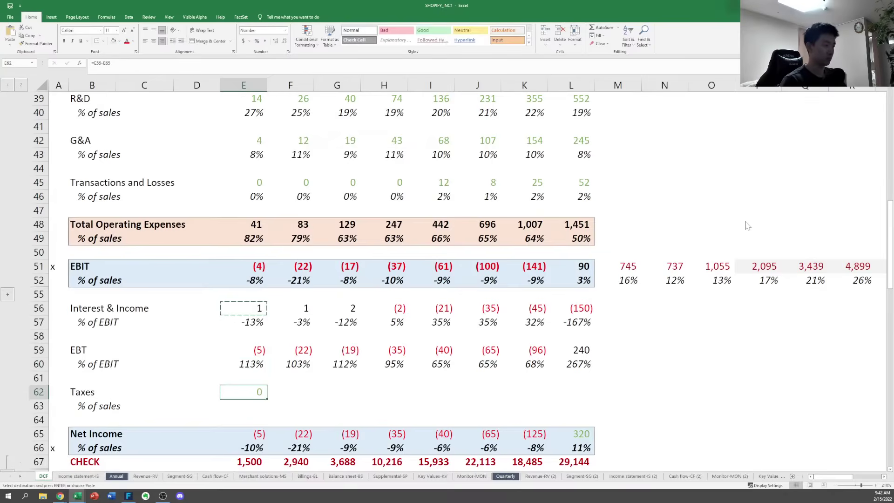
key("F2")
key("Escape")
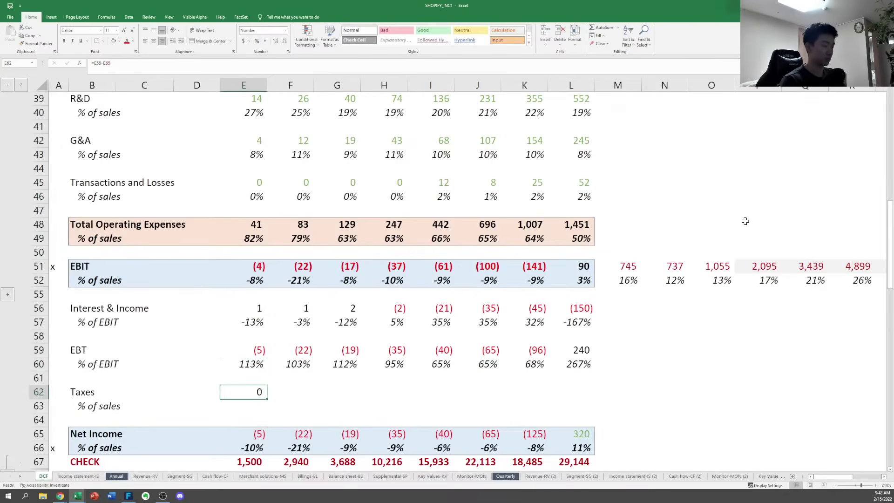
Copy the Taxes formula from E62 across the row through L62
key("ctrl+c")
key("shift+Right")
key("shift+Right")
key("shift+Right")
key("shift+Right")
key("shift+Right")
key("shift+Right")
key("shift+Right")
key("Return")
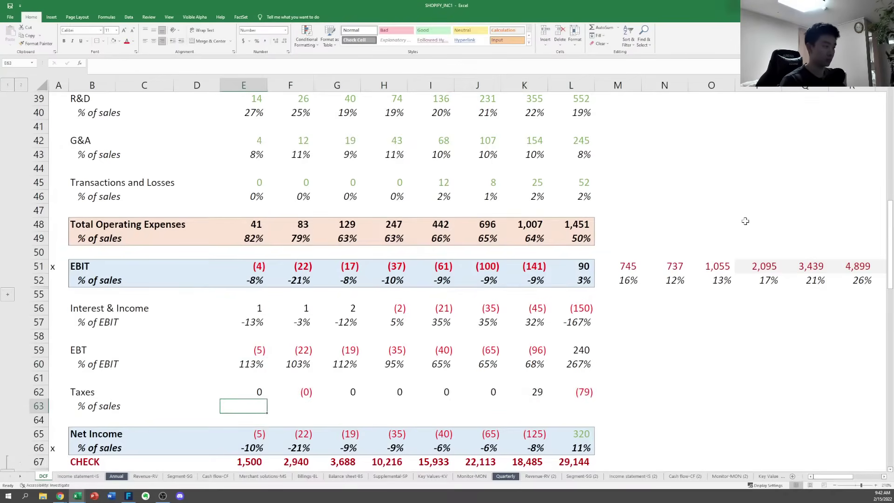
Calculate the 2013 Taxes percentage of sales in E63 with =E62/E27
type("=")
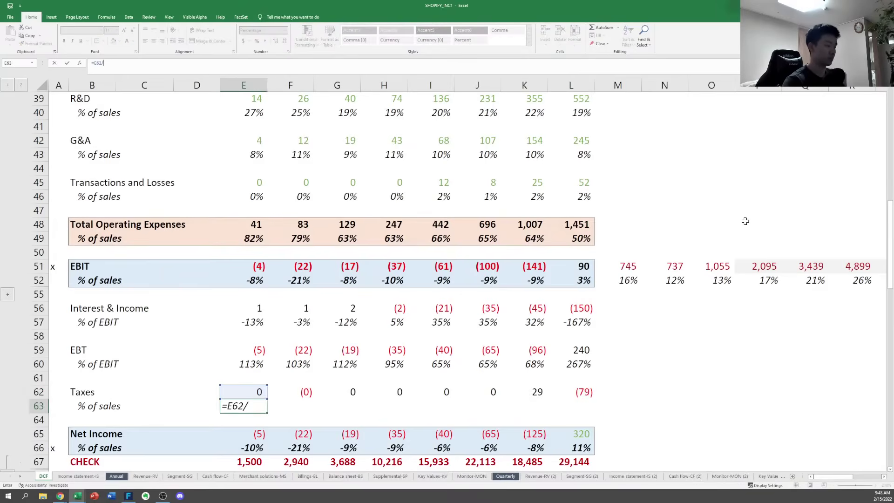
key("Up")
key("Up")
key("Up")
key("Up")
key("Up")
key("Up")
key("Up")
key("Up")
key("Up")
key("Up")
key("Up")
key("Up")
key("Up")
key("Up")
key("Up")
key("Up")
key("Up")
key("Up")
key("Up")
key("Up")
key("Down")
key("Down")
key("Down")
key("Down")
key("Down")
key("Down")
key("Down")
key("Down")
key("Down")
key("Down")
key("Down")
key("Down")
key("Down")
key("Down")
key("Down")
key("Down")
key("Down")
key("Down")
key("Down")
key("Down")
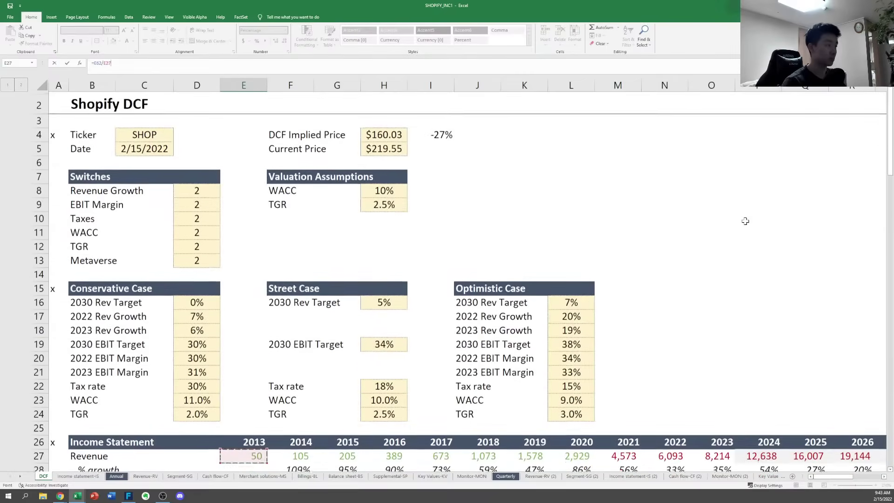
key("ctrl+Return")
Copy the Taxes % of sales formula from E63 across the row through L63
key("ctrl+c")
key("shift+Right")
key("shift+Right")
key("shift+Right")
key("shift+Right")
key("shift+Right")
key("shift+Right")
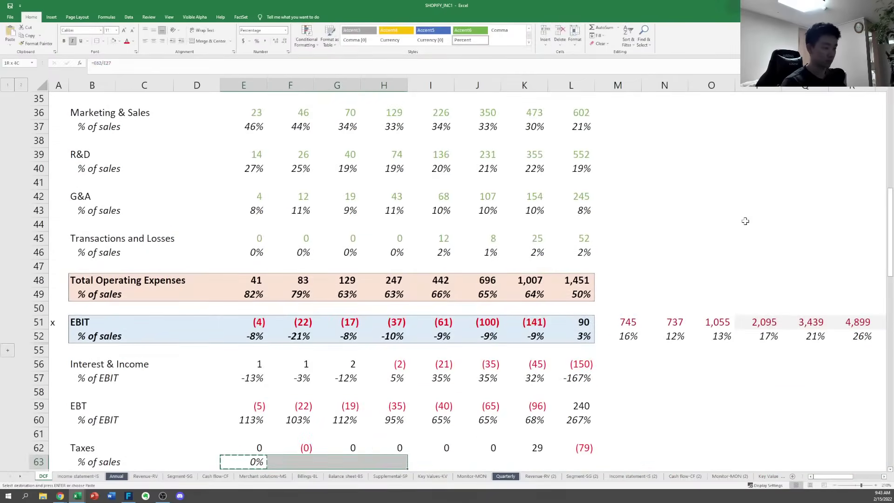
key("shift+Right")
key("ctrl+v")
key("Right")
key("Right")
key("Right")
key("Escape")
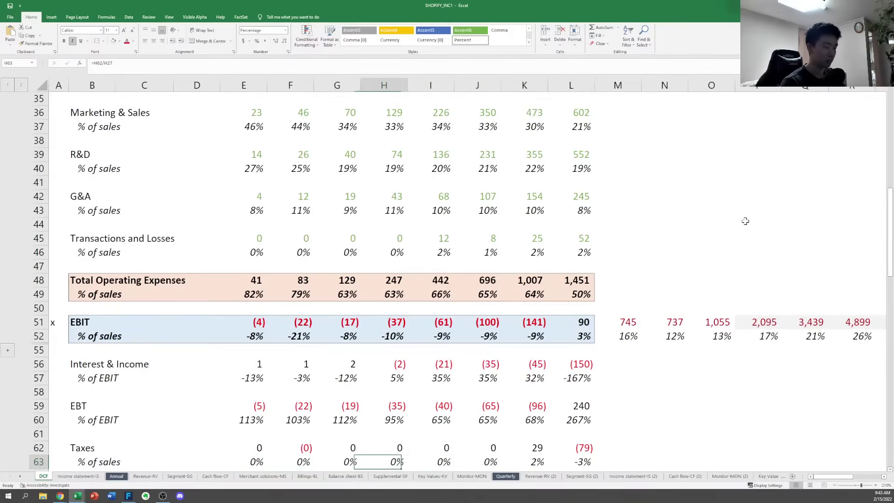
Switch to the Shopify 40-F in the browser, check the income tax and net income lines, and return to the Excel model
key("Right")
key("Down")
scroll(744, 222, "down", 2)
key("Right")
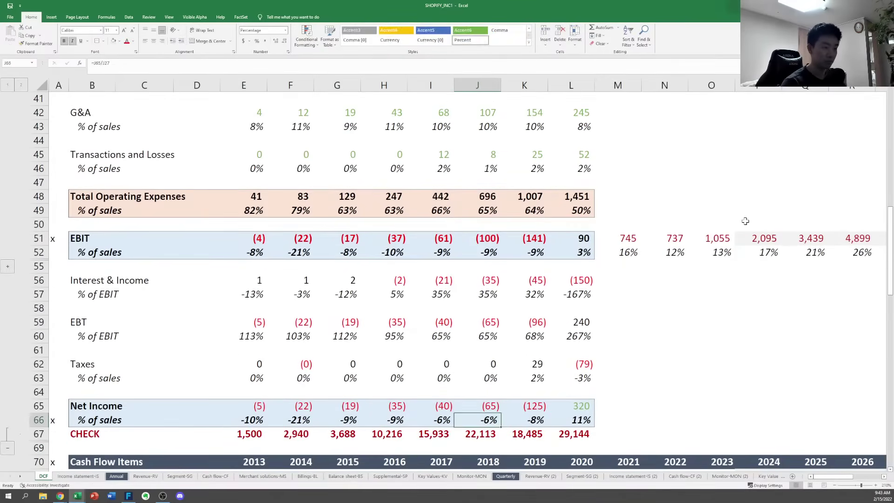
key("alt+Tab")
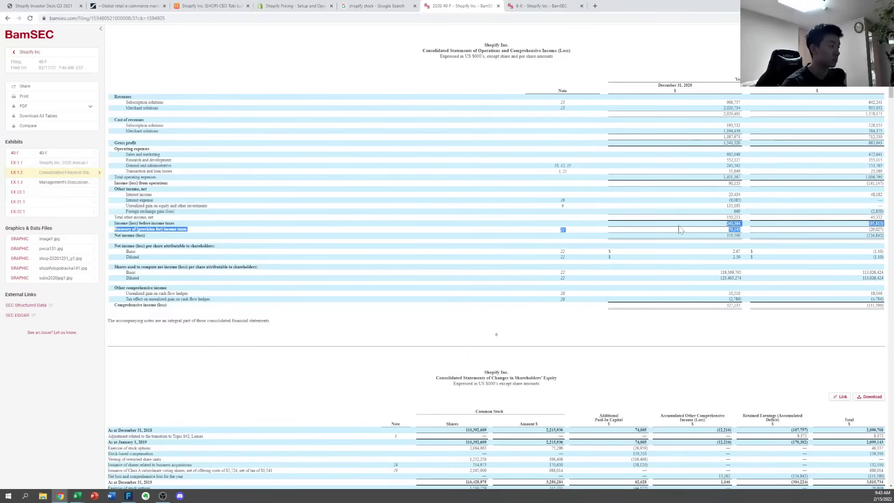
left_click(704, 237)
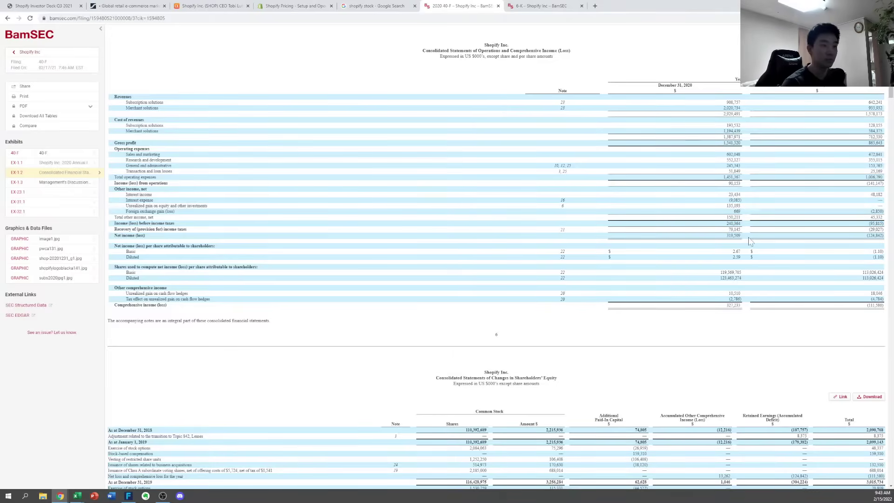
key("alt+Tab")
Delete the entire CHECK row below Net Income
key("Down")
key("Right")
key("Right")
key("Down")
key("Down")
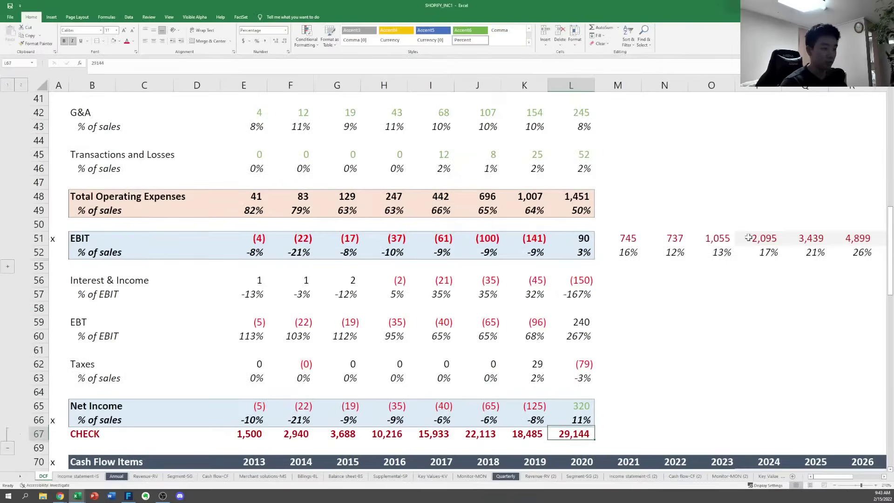
key("Left")
key("Left")
key("ctrl+Left")
key("ctrl+Right")
key("Left")
key("Left")
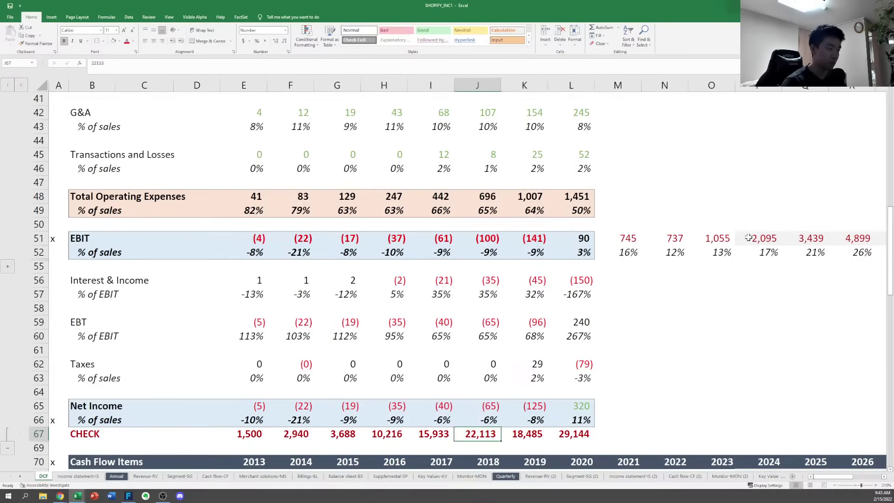
key("ctrl+Left")
key("shift+space")
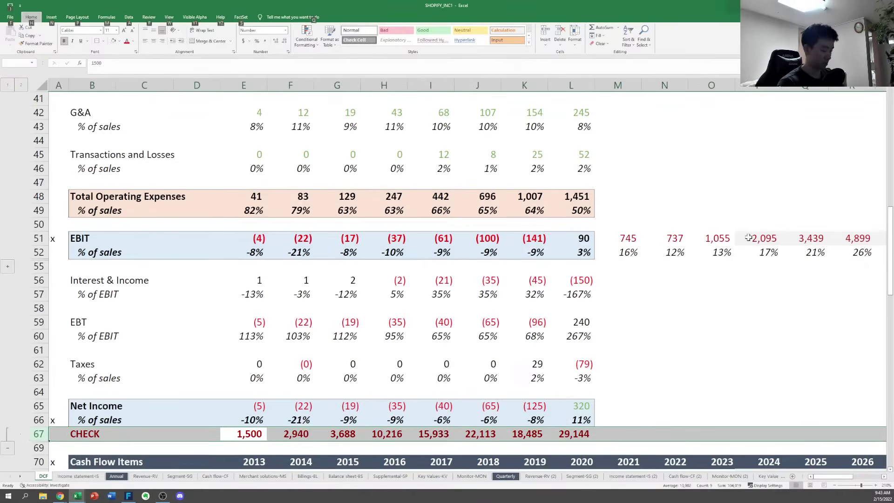
key("ctrl+minus")
Review the income statement rows from EBIT down to Net Income and the empty forecast columns beside them
key("Up")
key("Right")
key("Right")
key("Right")
key("Right")
key("Right")
key("Right")
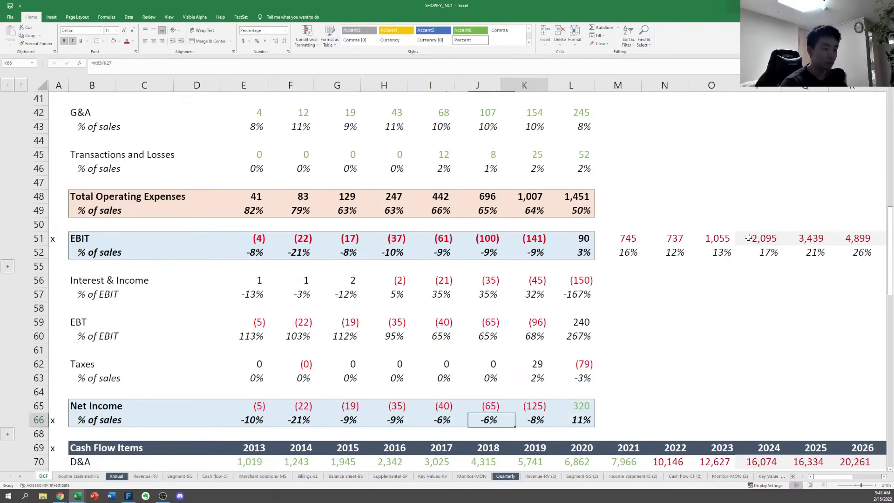
key("Right")
key("Up")
key("Right")
key("Up")
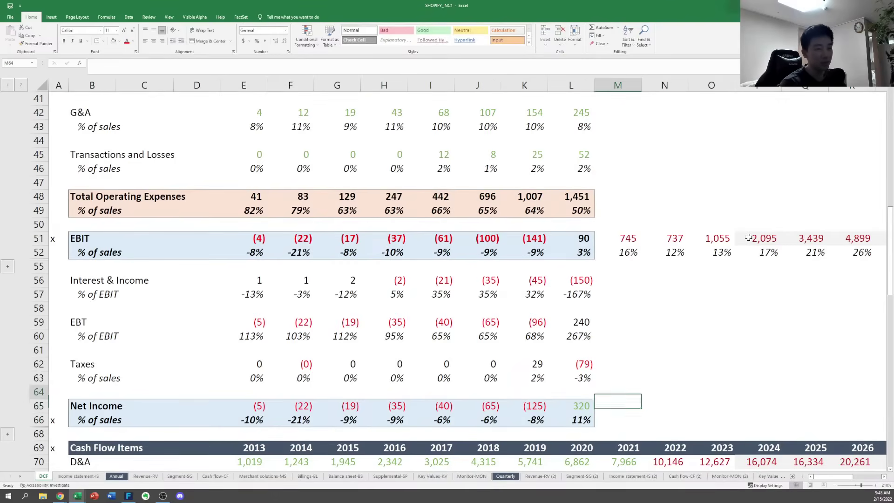
key("Up")
key("Up")
key("Up")
key("Up")
key("Up")
key("Up")
key("Up")
key("Up")
key("Up")
key("Up")
key("Left")
key("Down")
key("Down")
key("Down")
key("Down")
key("Down")
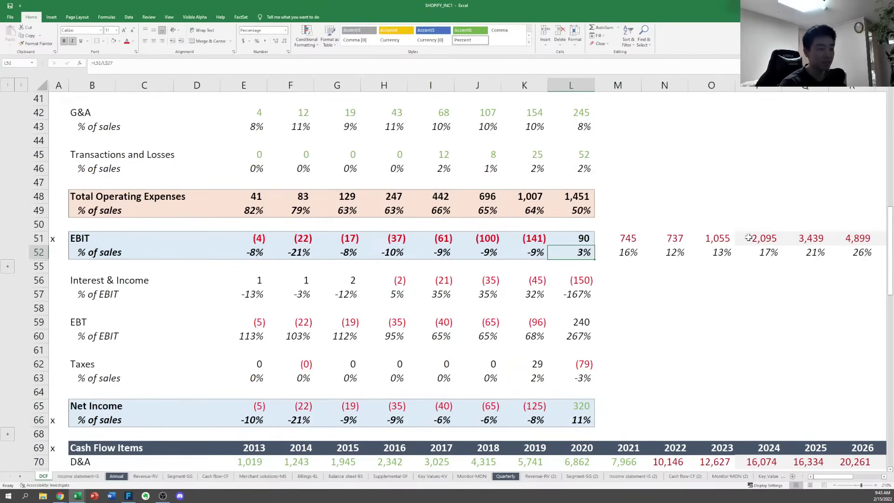
key("Down")
key("Down")
key("Down")
key("Down")
key("Down")
key("Down")
key("Down")
key("Down")
key("Left")
key("Left")
key("Left")
key("Left")
key("Left")
key("Left")
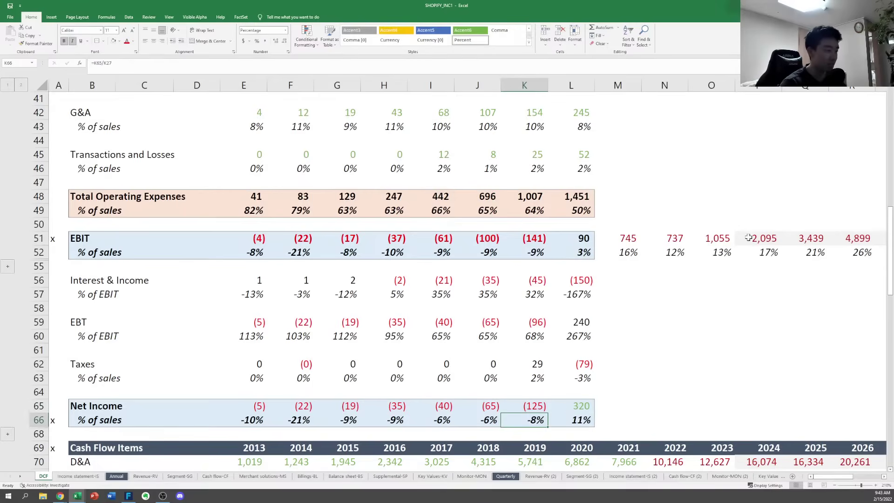
key("Right")
key("Right")
key("Right")
key("Right")
key("Right")
key("Right")
key("Right")
key("Right")
key("Right")
key("Right")
key("Left")
key("Left")
key("Left")
key("Left")
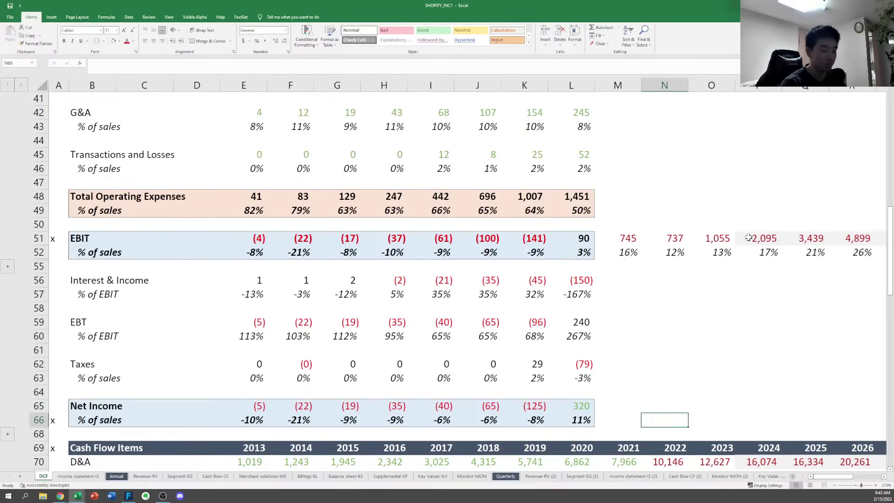
key("Up")
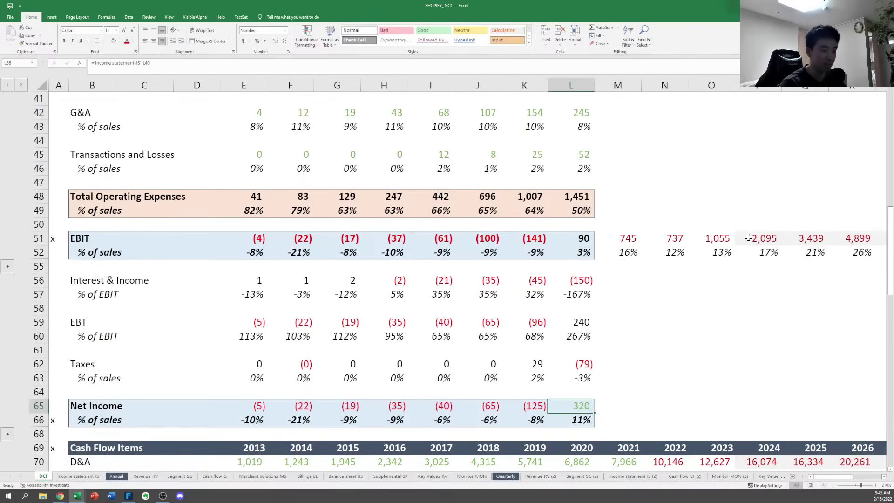
key("Down")
key("Up")
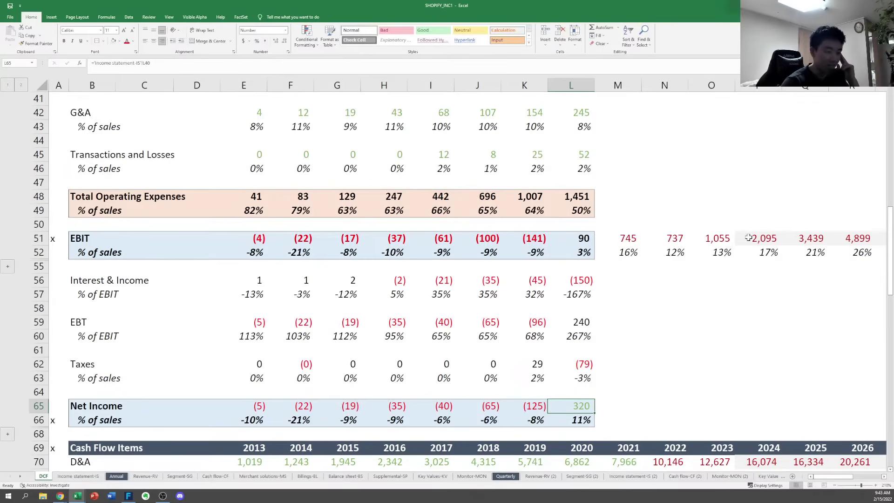
key("Down")
key("Up")
key("Right")
key("Right")
key("Right")
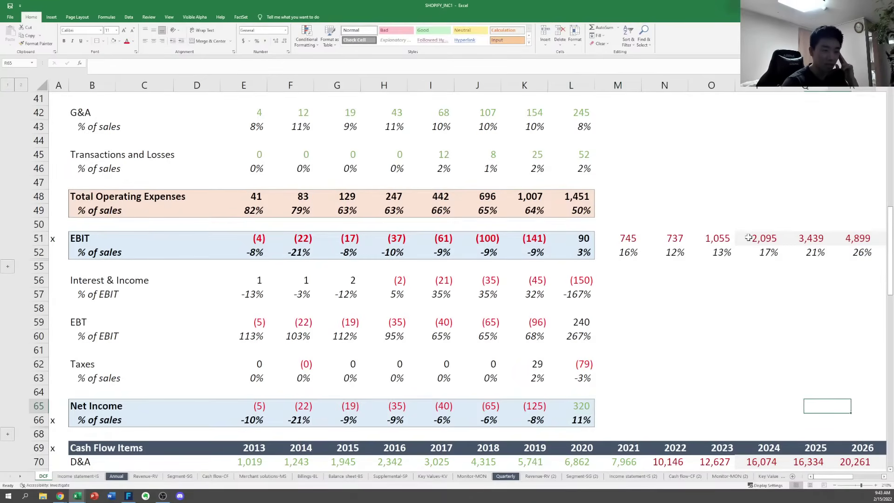
key("Right")
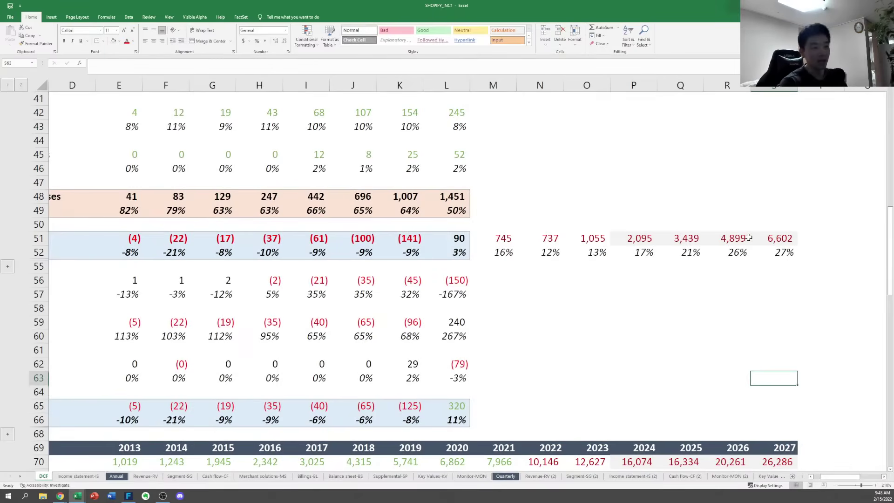
Inspect the 2025 EBIT consensus estimate formula in Q51 and the 2021 EBIT margin formula in M52 without changing them
key("ctrl+Up")
key("Up")
key("Left")
key("Left")
key("F2")
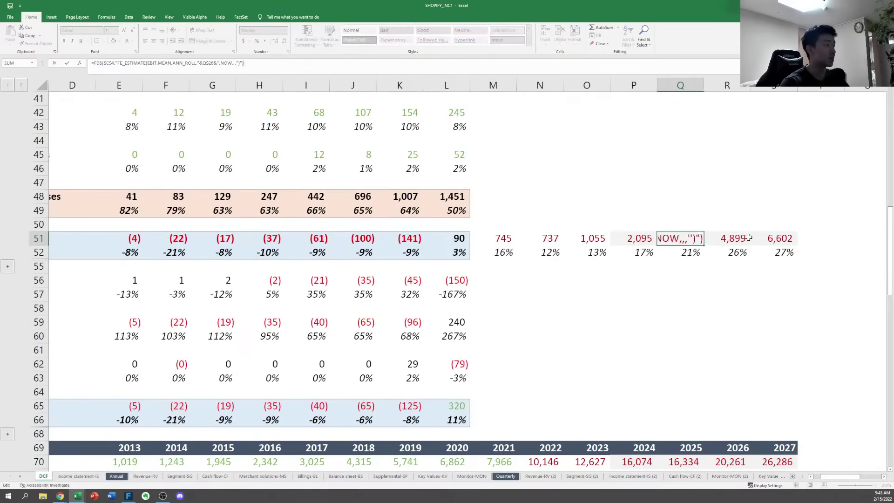
key("Escape")
key("Left")
key("Left")
key("Left")
key("Left")
key("Down")
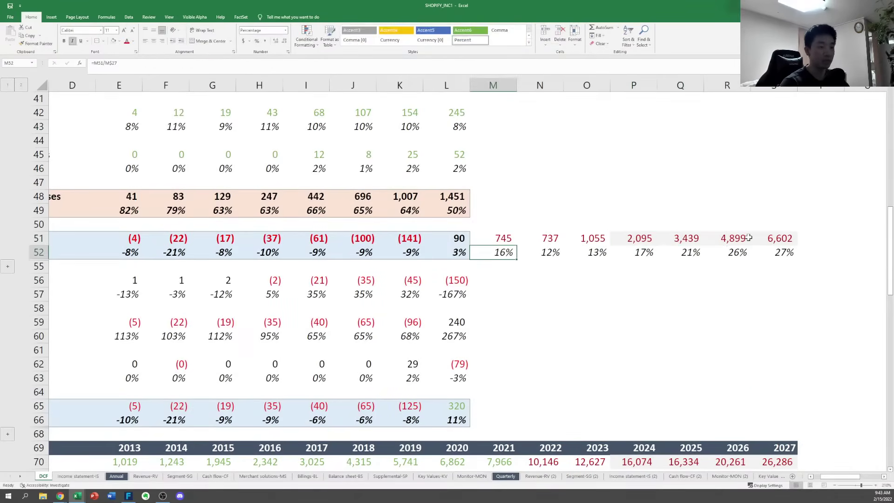
Review the Cash Flow Items section below Net Income, including the D&A and CapEx rows and their percentage lines
key("Down")
key("Down")
key("Down")
key("Down")
key("Down")
key("Down")
key("Down")
key("Down")
key("Down")
key("Down")
key("Down")
key("Down")
key("Down")
key("Down")
key("Down")
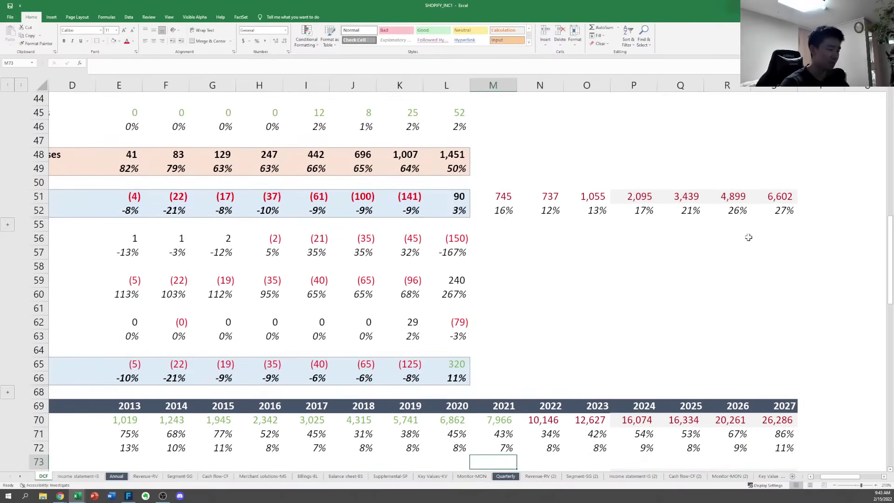
key("Up")
key("Up")
key("Up")
key("Up")
key("Up")
key("Up")
key("Up")
key("Up")
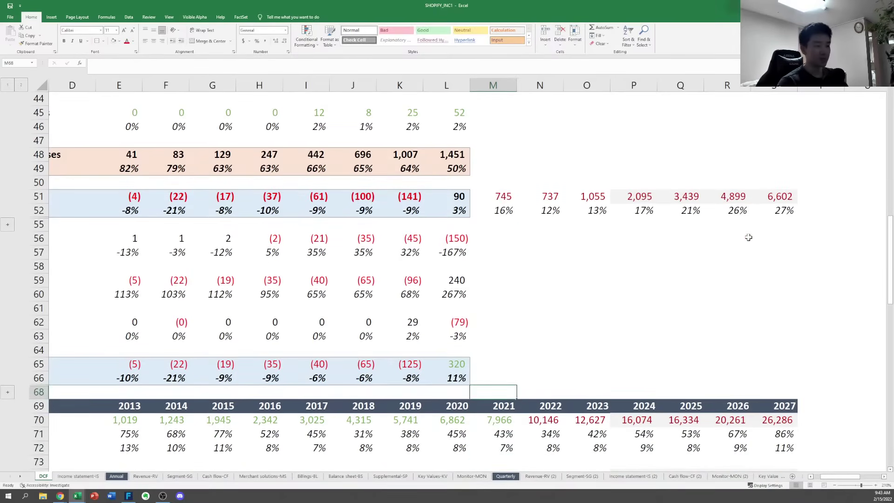
key("Down")
key("Down")
key("Down")
key("Down")
key("Down")
key("Down")
key("Down")
key("Up")
key("Up")
key("Left")
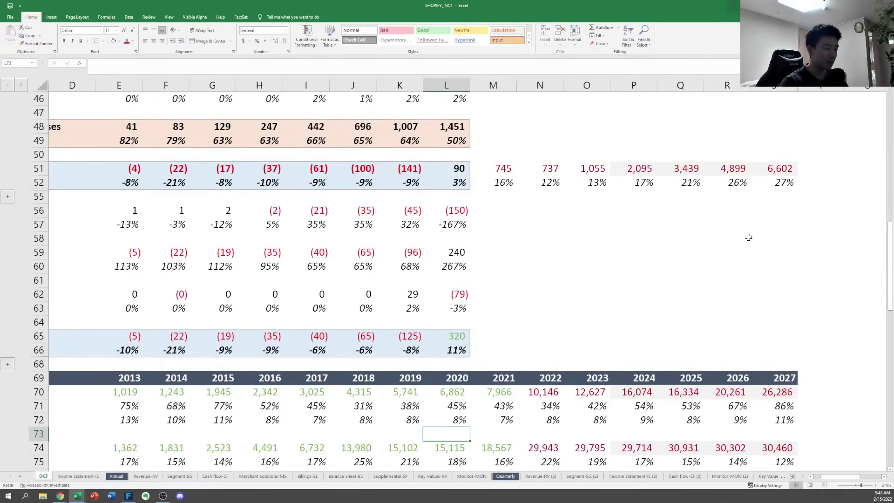
key("Left")
key("Left")
key("Left")
key("Left")
key("Left")
key("Left")
key("Left")
key("Left")
key("Left")
key("Left")
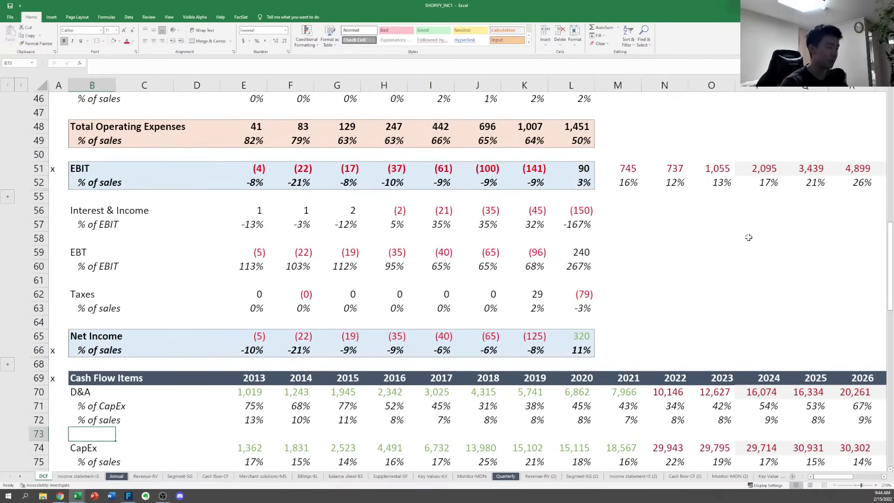
Inspect the old D&A figures from 2013 to 2027 in row 70, including the 2023 entry in O70, without changing them
key("Right")
key("Down")
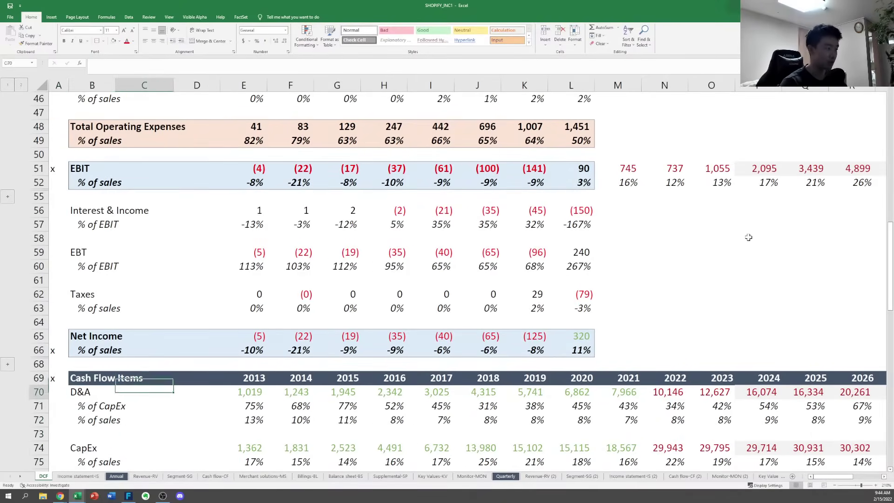
key("Right")
key("Right")
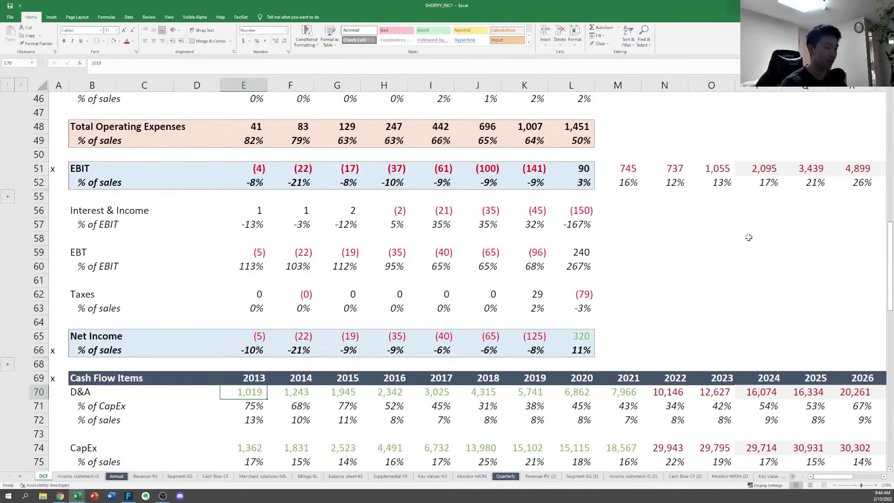
key("Right")
key("Right")
key("Right")
key("Right")
key("Right")
key("Right")
key("Right")
key("Right")
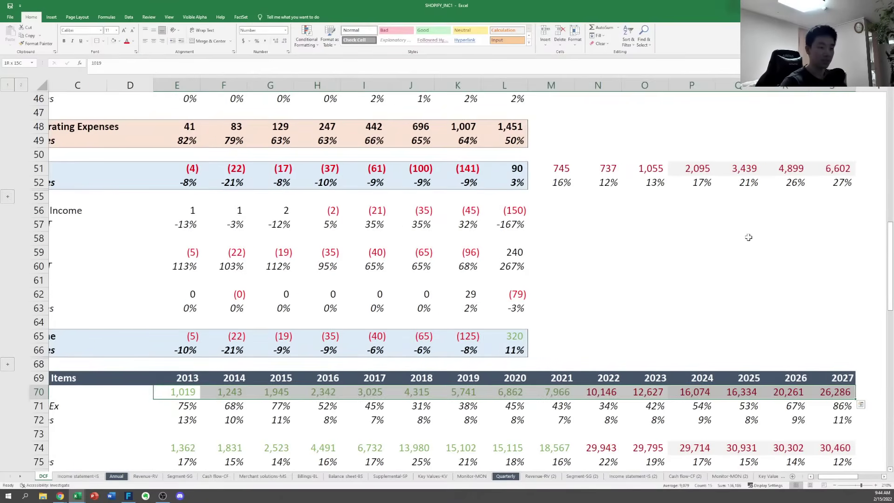
key("Right")
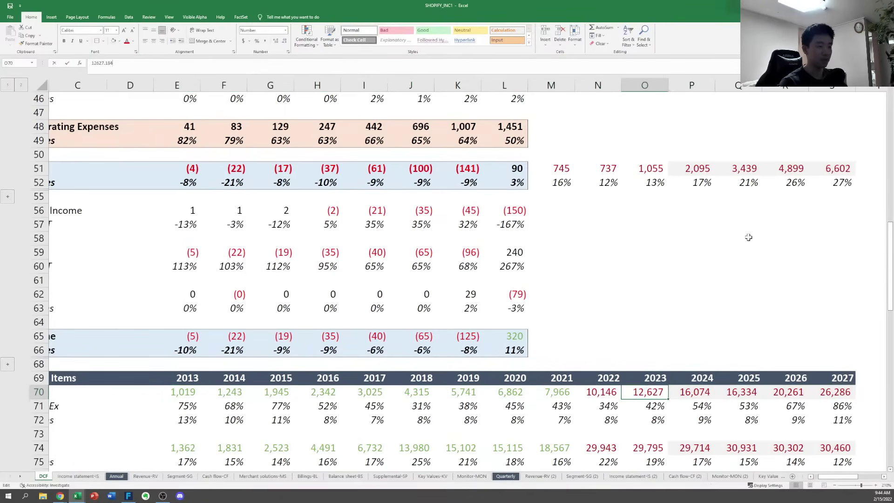
key("F2")
key("Escape")
key("Left")
key("Left")
key("Left")
key("Left")
key("Left")
key("Left")
key("Left")
key("Left")
key("Left")
key("Left")
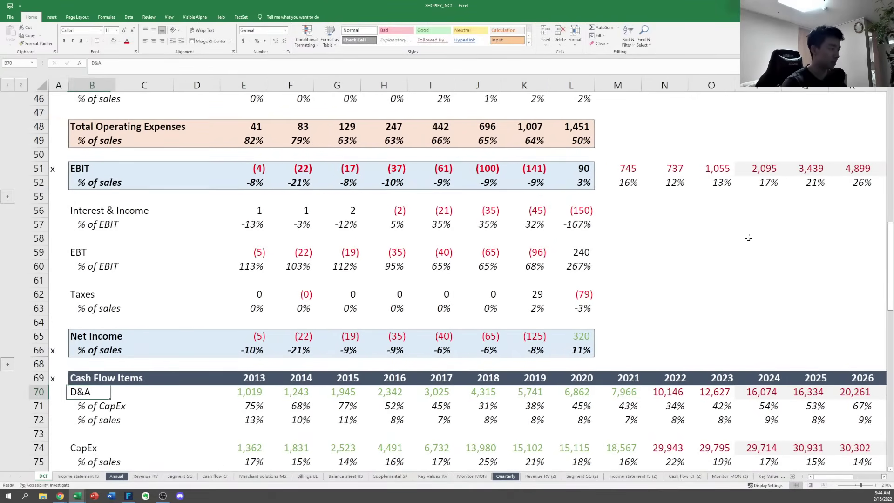
Link the 2013 D&A cell E70 to the FY-13 Amortization and depreciation figure, cell E12, on the Cash flow-CF sheet
key("Left")
key("Right")
key("Right")
type("=")
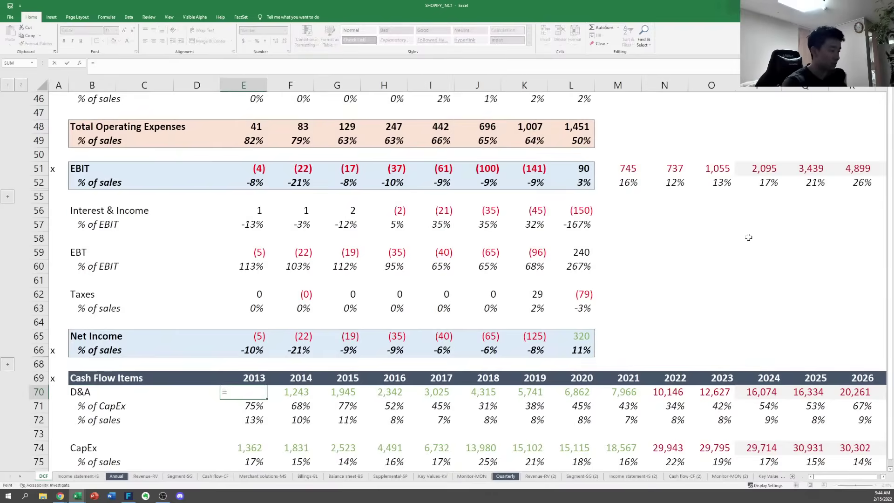
key("ctrl+Page_Down")
key("ctrl+Page_Down")
key("ctrl+Page_Down")
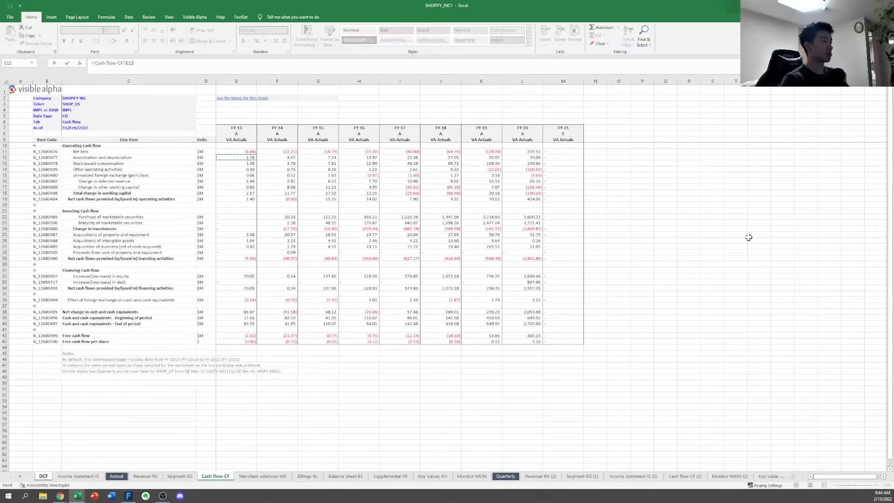
key("Return")
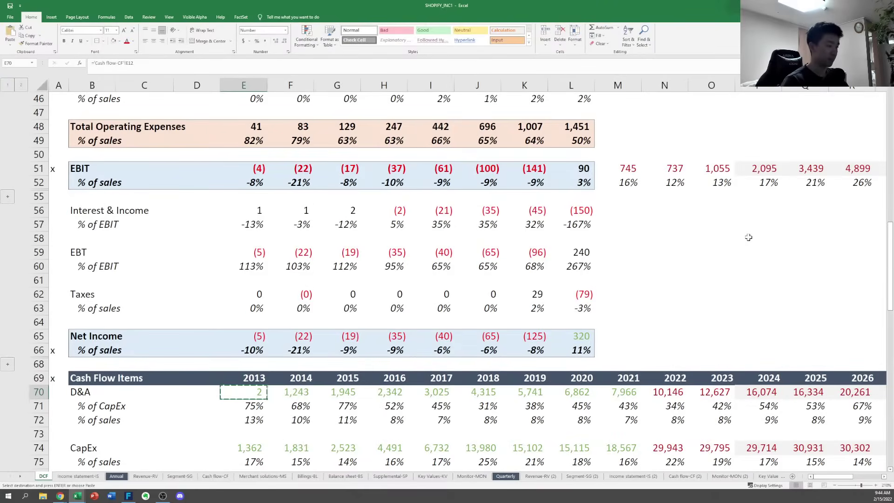
Copy the 2013 D&A link across the 2014 to 2020 columns of row 70
key("Right")
key("shift+Right")
key("shift+Right")
key("shift+Right")
key("shift+Right")
key("shift+Right")
key("shift+Right")
key("shift+Right")
key("shift+Left")
key("Return")
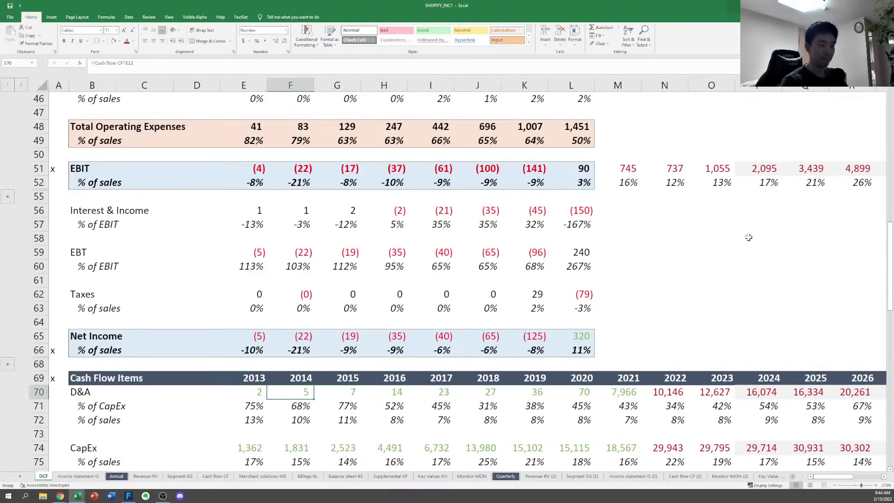
Clear the old 2021 D&A value and its two percentage cells in M70:M72
key("Right")
key("Right")
key("Right")
key("Right")
key("Right")
key("Right")
key("Right")
key("shift+Down")
key("shift+Down")
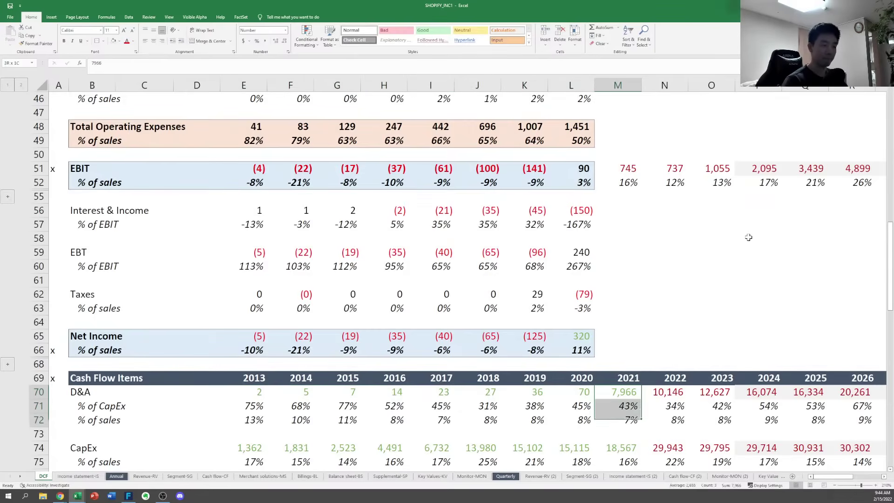
key("Up")
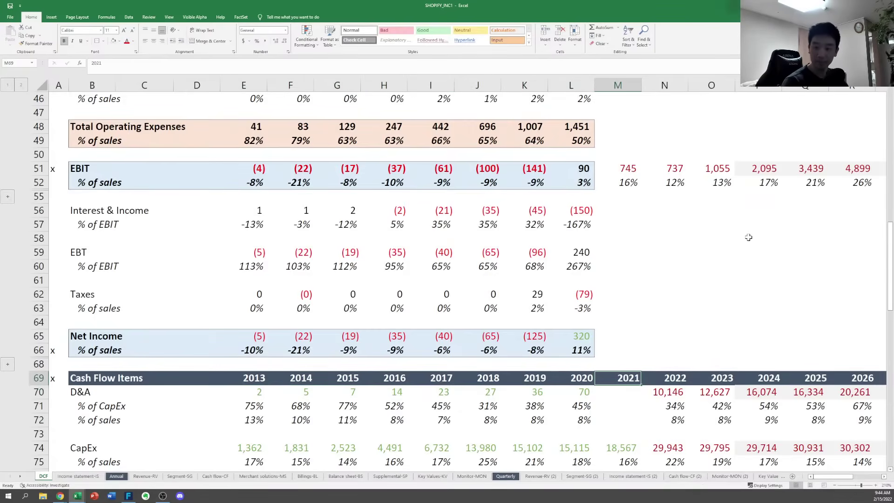
key("Left")
key("Left")
key("Left")
key("Left")
key("Left")
key("Left")
key("Left")
key("Left")
key("Down")
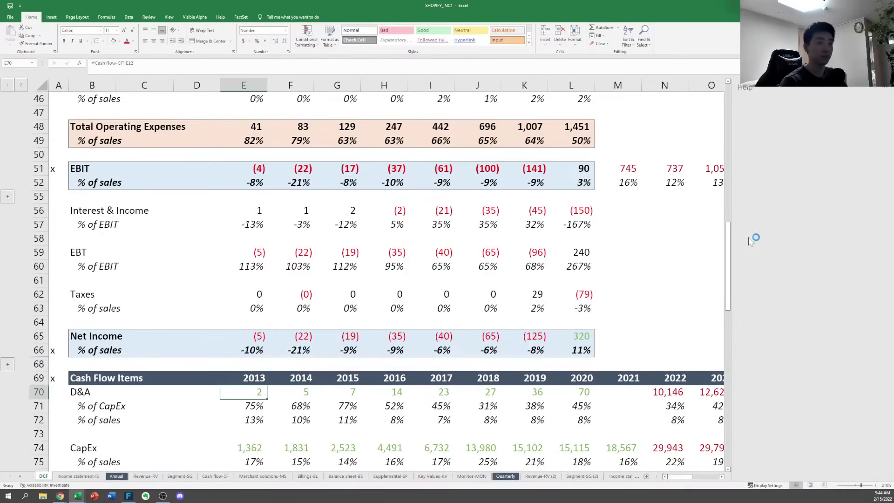
left_click(887, 88)
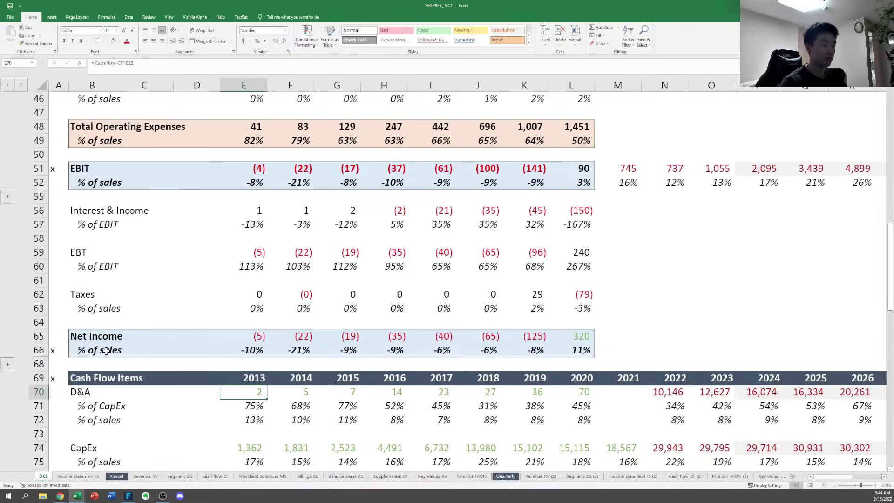
Clear the old % of CapEx and % of sales values under D&A for 2013 to 2027, cells E71:S72
key("Right")
key("Down")
key("Right")
key("Right")
key("Right")
key("Left")
key("Left")
key("Left")
key("Left")
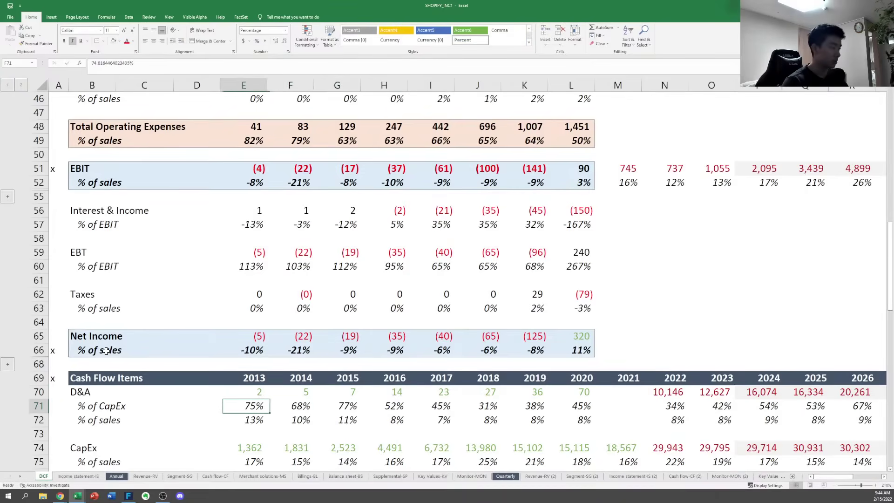
key("ctrl+shift+Right")
key("shift+Right")
key("shift+Down")
key("shift+Right")
key("shift+Right")
key("shift+Right")
key("shift+Right")
key("shift+Right")
key("shift+Right")
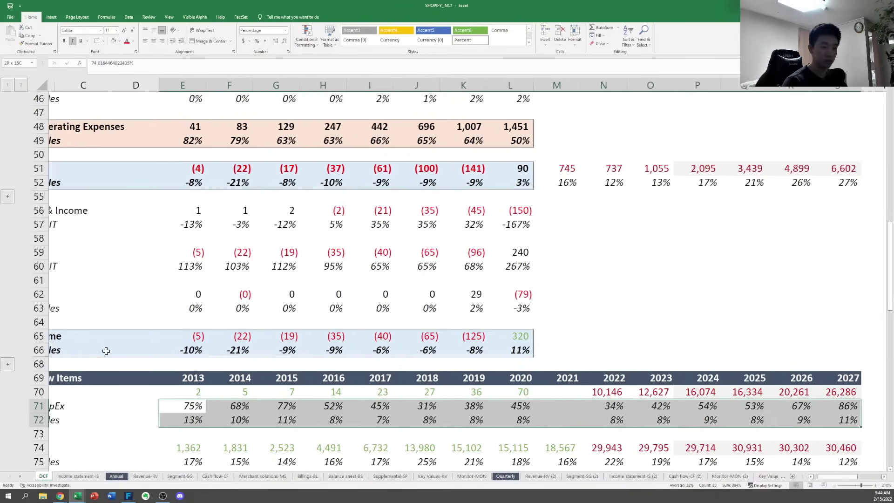
key("shift+Right")
Clear the old CapEx figures and their % of sales row for 2013 to 2027, cells E74:S75
key("Down")
key("Down")
key("Left")
key("Left")
key("Left")
key("Down")
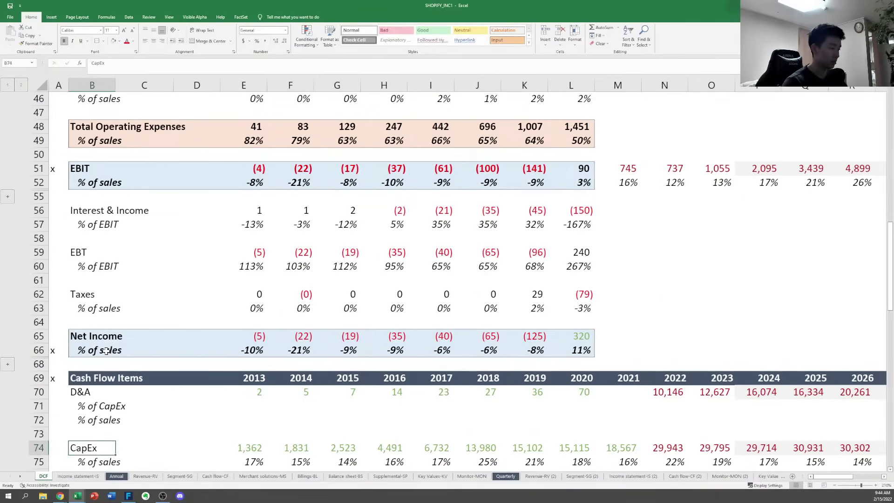
key("Right")
key("Right")
key("Right")
key("Down")
key("Down")
key("Up")
key("Up")
key("Up")
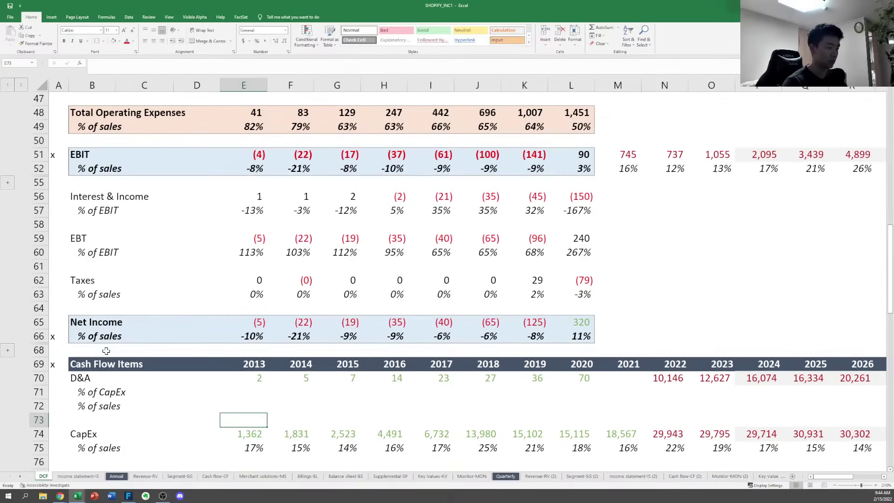
key("shift+Down")
key("ctrl+shift+Right")
key("ctrl+shift+Right")
key("ctrl+shift+Left")
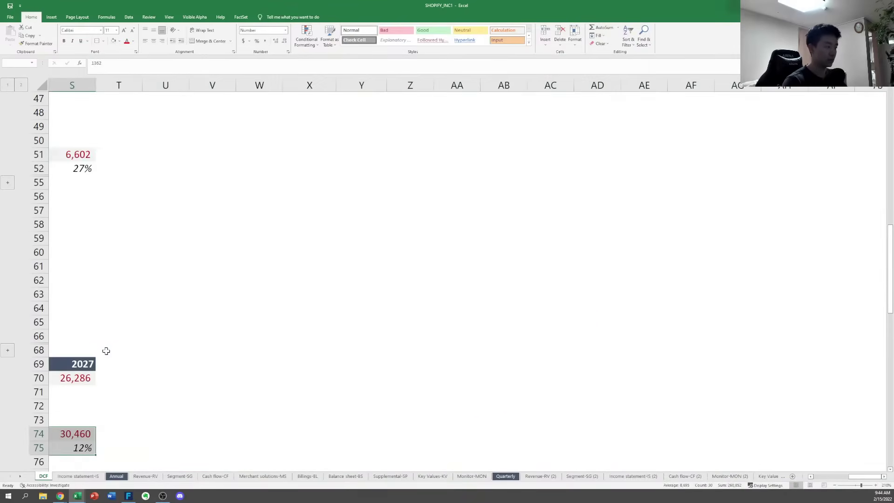
key("Delete")
Clear the old D&A forecast values for 2022 to 2027, cells N70:S70
key("Up")
key("Right")
key("Right")
key("Up")
key("Up")
key("Up")
key("ctrl+Right")
key("ctrl+Right")
key("ctrl+shift+Right")
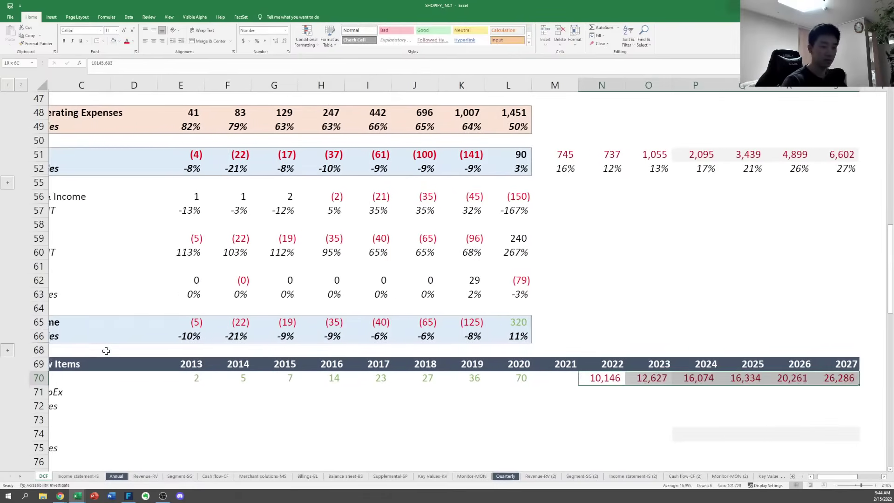
key("Delete")
Link 2013 CapEx in E74 to Acquisitions of property and equipment for FY-13, cell E25 on the Cash flow-CF sheet
key("Down")
key("ctrl+Down")
key("ctrl+Down")
key("Left")
key("Left")
key("Left")
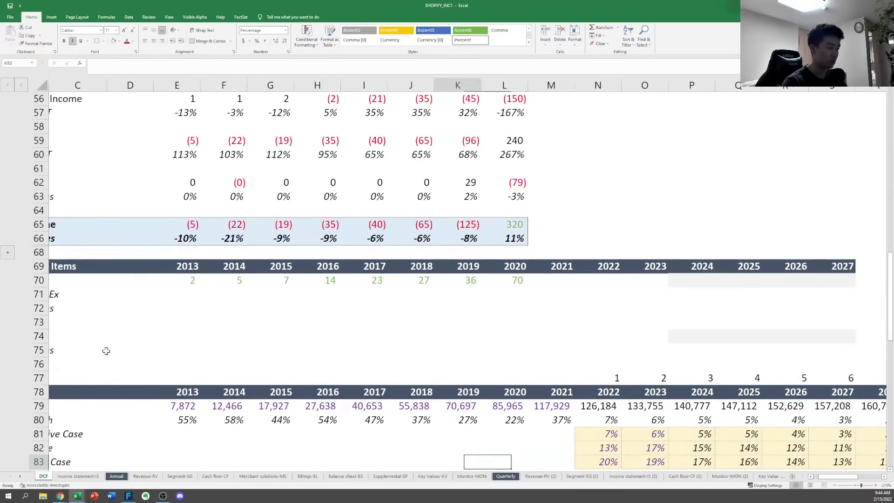
key("ctrl+Left")
key("ctrl+Left")
key("Right")
key("Up")
key("Up")
key("Right")
key("Right")
key("Right")
key("Up")
key("Up")
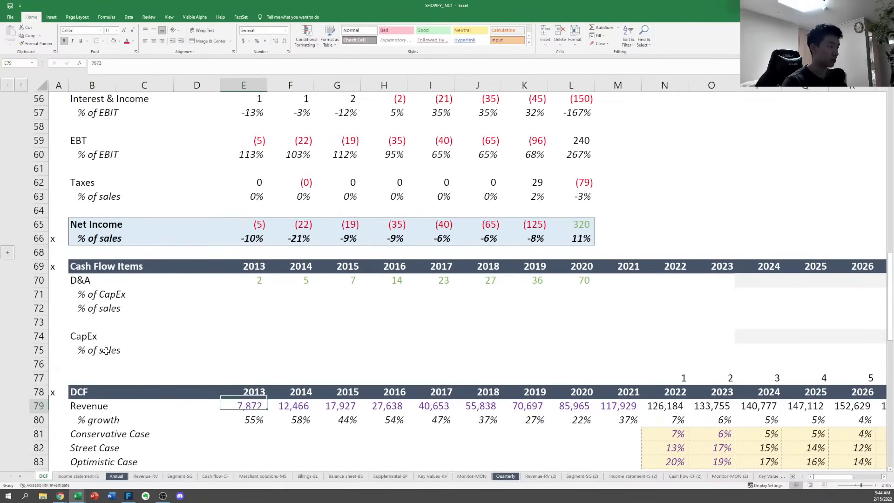
type("=")
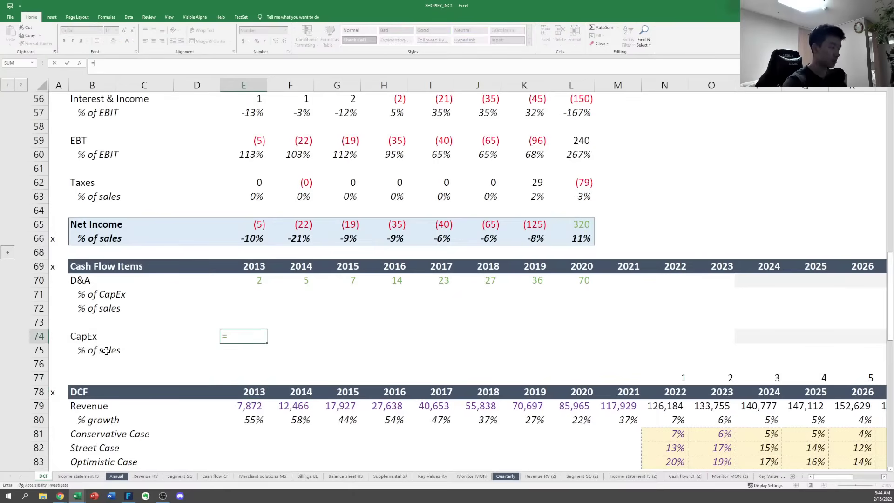
key("ctrl+Page_Down")
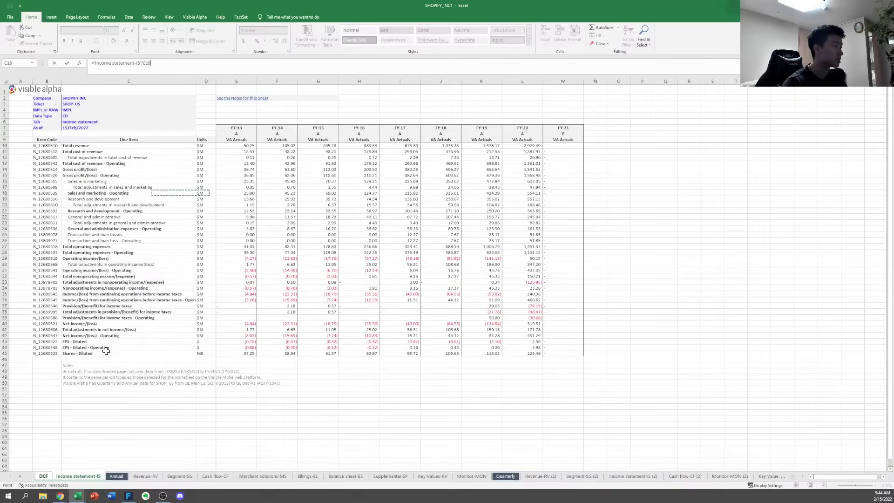
key("ctrl+Page_Down")
key("ctrl+Page_Down")
key("ctrl+Page_Down")
key("ctrl+Page_Down")
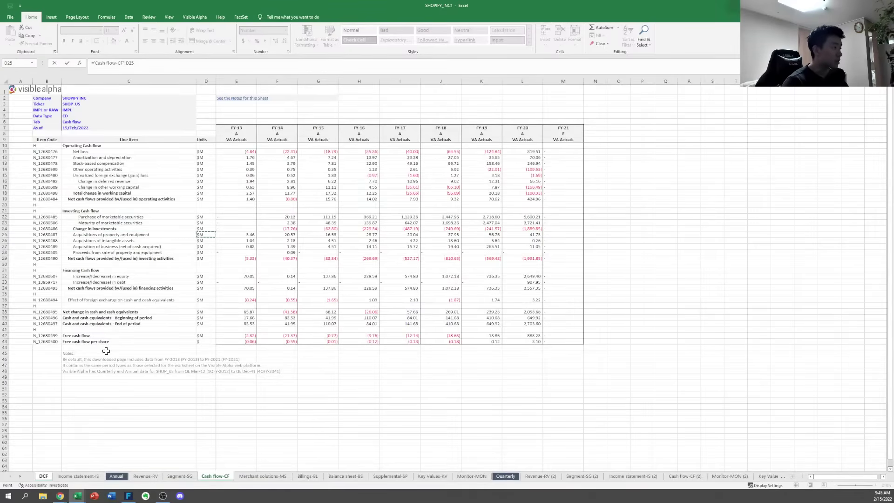
key("ctrl+Return")
Copy the 2013 CapEx link across to 2014 through 2020, filling row 74 to column L
key("ctrl+c")
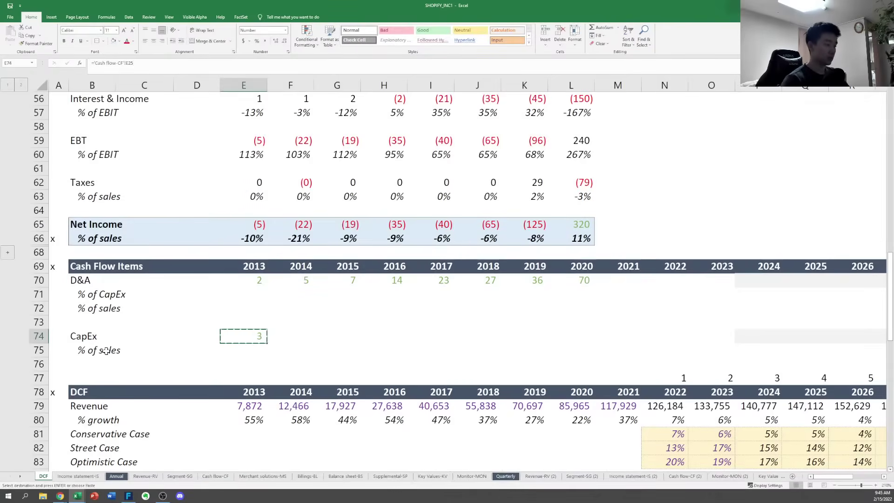
key("shift+Right")
key("shift+Right")
key("shift+Right")
key("shift+Right")
key("shift+Right")
key("shift+Right")
key("shift+Right")
key("Escape")
key("Right")
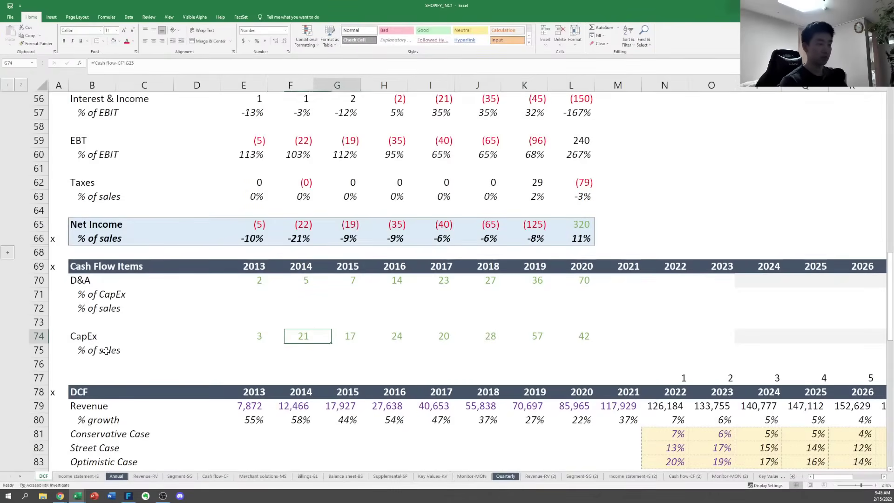
key("Right")
key("Right")
Calculate 2013 D&A as a percentage of CapEx in E71 with the formula =E70/E74
key("Left")
key("Left")
key("Left")
key("Up")
key("Up")
key("Up")
type("=")
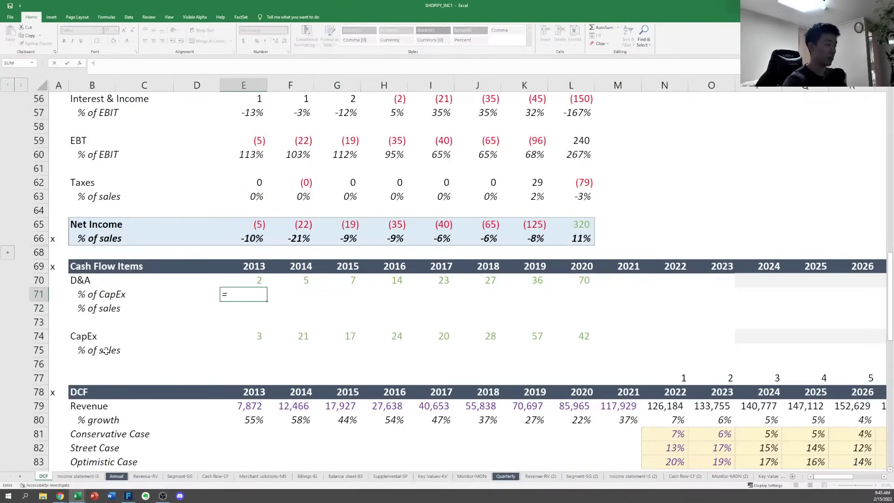
key("ctrl+Return")
Copy the D&A % of CapEx formula from E71 across to 2020 in L71
key("ctrl+c")
key("shift+Right")
key("shift+Right")
key("shift+Right")
key("shift+Right")
key("shift+Right")
key("shift+Right")
key("shift+Right")
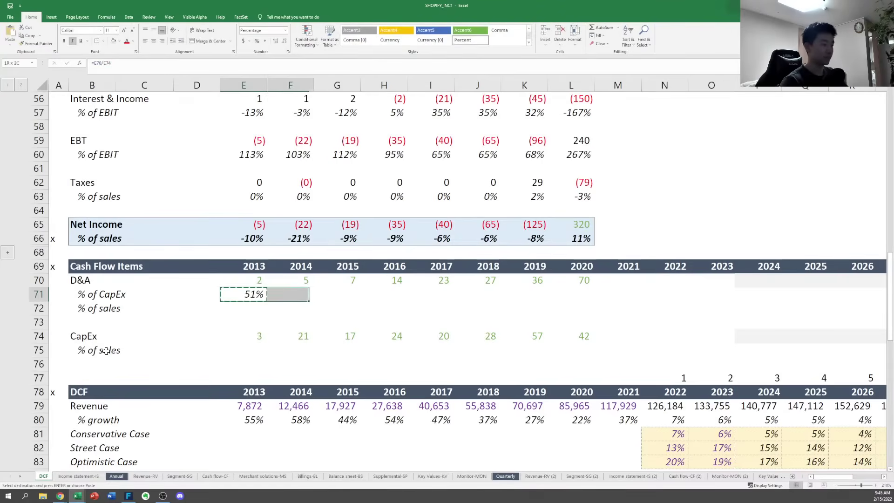
key("ctrl+v")
Build the 2013 D&A % of sales formula in E72, dividing D&A in E70 by 2013 revenue
key("Down")
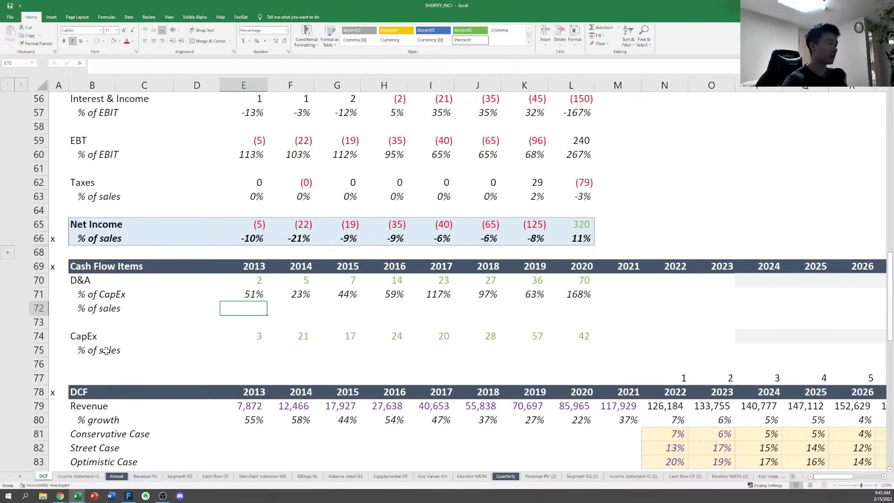
type("=")
key("Up")
key("Up")
key("Up")
key("Up")
key("Up")
key("Up")
key("Up")
key("Up")
key("Up")
key("Up")
key("Up")
key("Up")
key("Up")
key("Up")
key("Up")
key("Up")
key("Up")
key("Up")
key("Up")
key("Up")
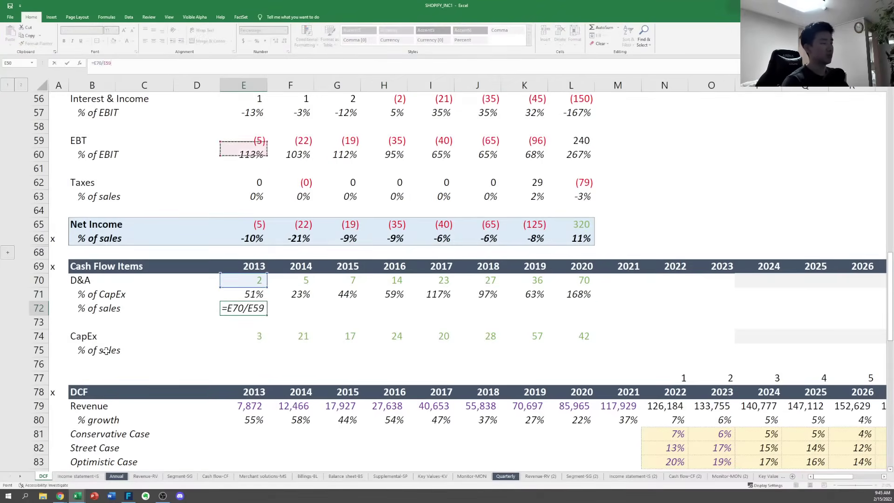
Complete the 2013 D&A % of sales formula in E72 as =E70/E$27, dividing by revenue with the row locked
scroll(106, 350, "down", 1)
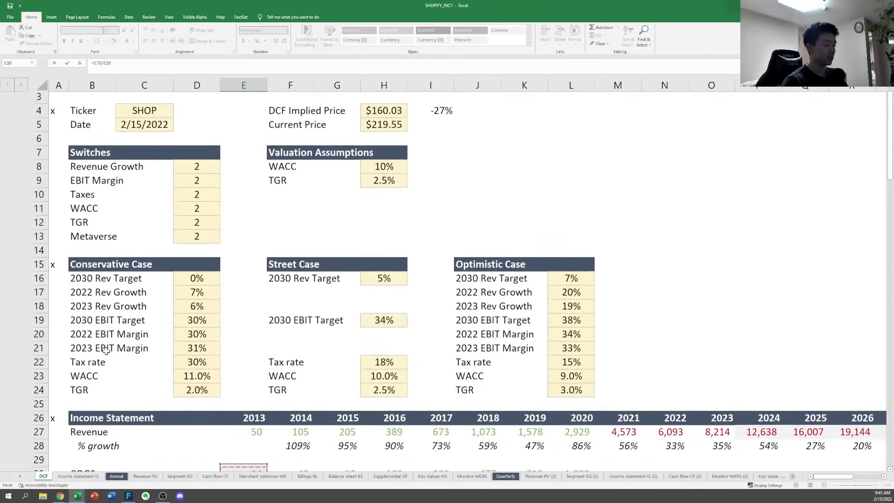
key("F4")
key("F4")
key("ctrl+Return")
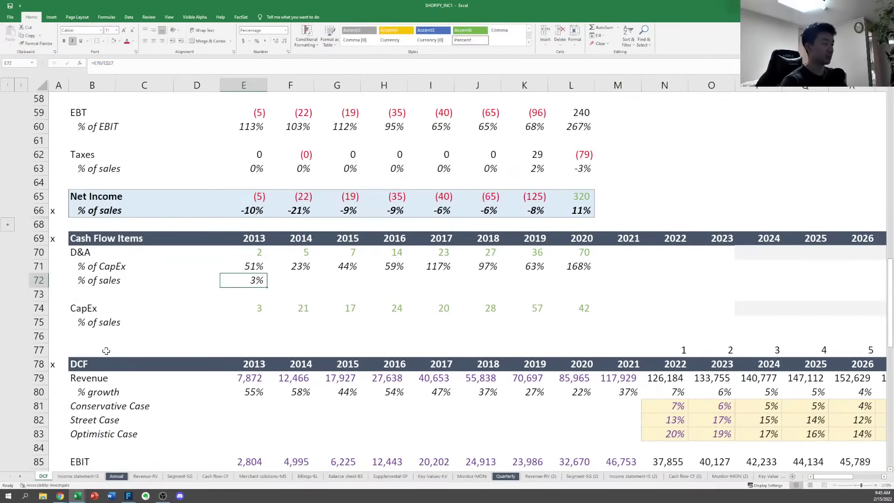
Copy the 2013 D&A % of sales formula across the years 2014 through 2020
key("ctrl+c")
key("shift+Right")
key("shift+Right")
key("shift+Right")
key("shift+Right")
key("shift+Right")
key("shift+Right")
key("Return")
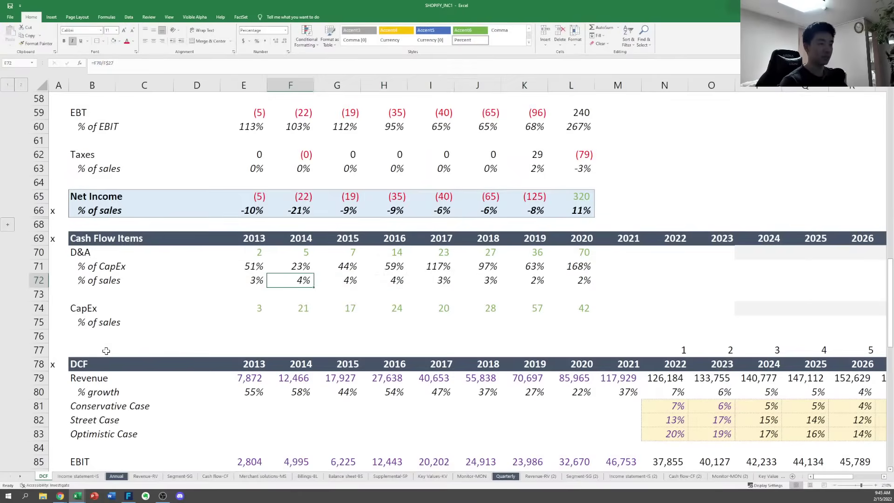
Copy the D&A % of sales formulas for 2013–2020 into the CapEx % of sales row
key("Right")
key("Right")
key("Left")
key("Left")
key("Left")
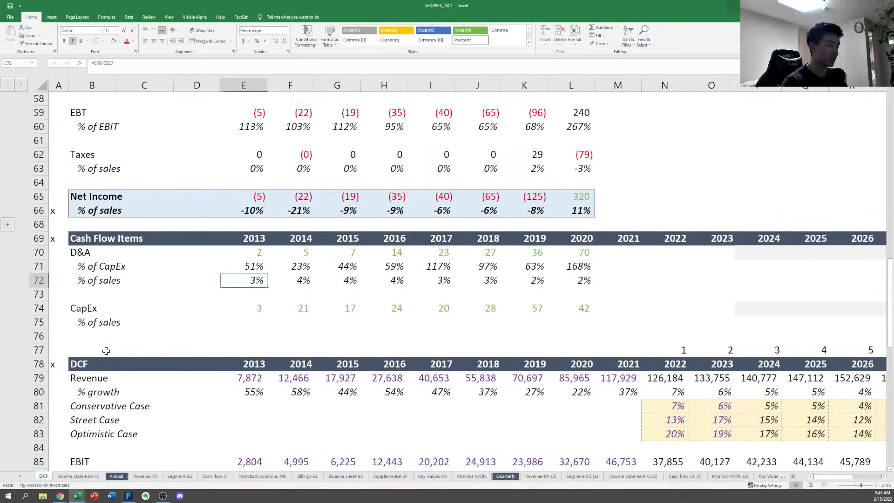
key("ctrl+shift+Right")
key("ctrl+c")
key("Down")
key("Down")
key("Down")
key("Return")
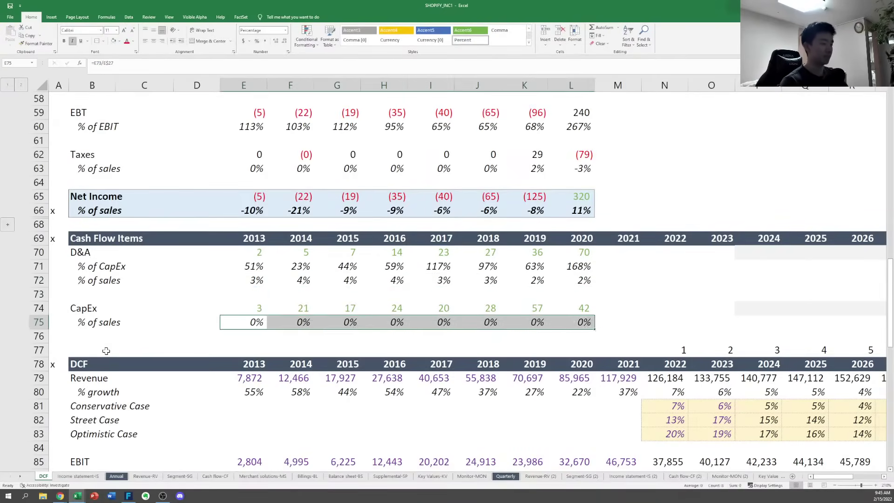
Replace the 2013 CapEx % of sales formula in E75 with =E74/E27
key("Right")
key("Right")
key("Right")
key("Left")
key("Left")
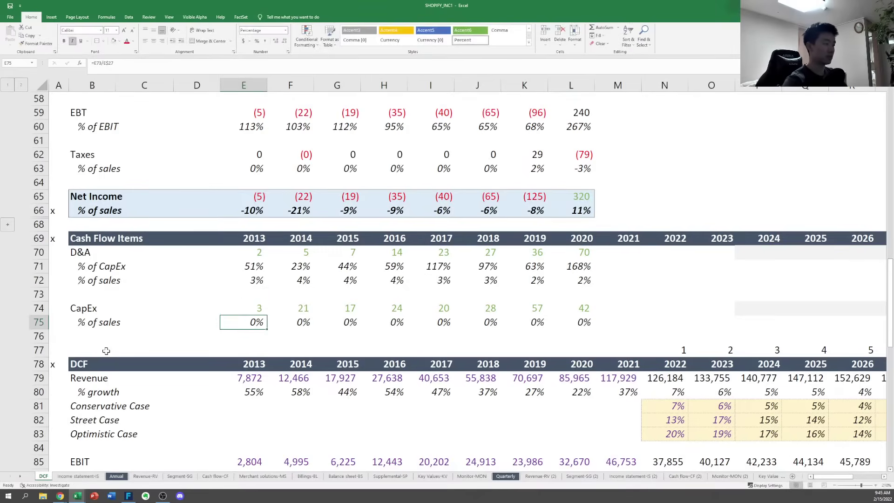
type("=")
key("Up")
key("Up")
key("Up")
key("Up")
key("Up")
key("Up")
key("Up")
key("Up")
key("Up")
key("Up")
key("Up")
key("Up")
key("Up")
key("Up")
key("Up")
key("Up")
key("Up")
key("Up")
key("Up")
key("Up")
key("Up")
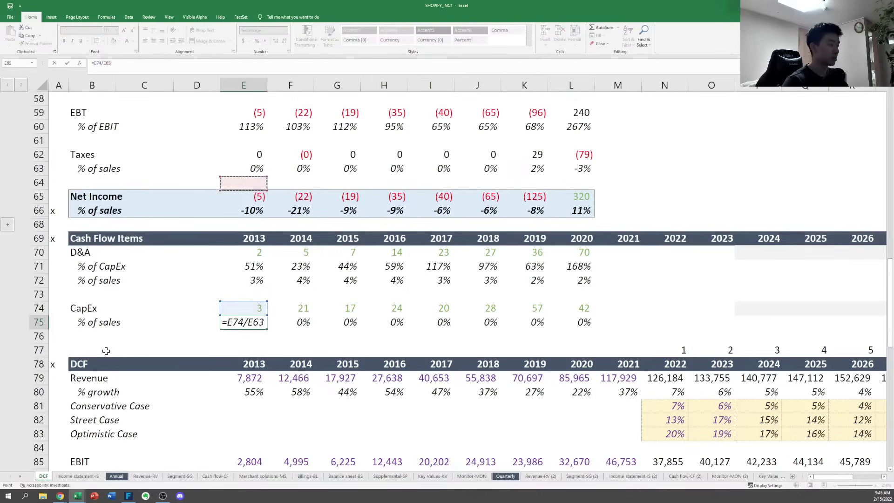
key("Down")
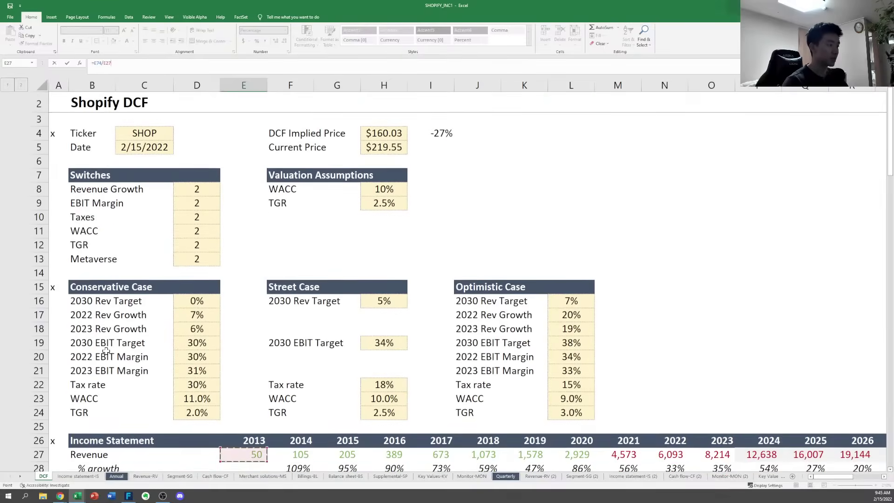
key("Return")
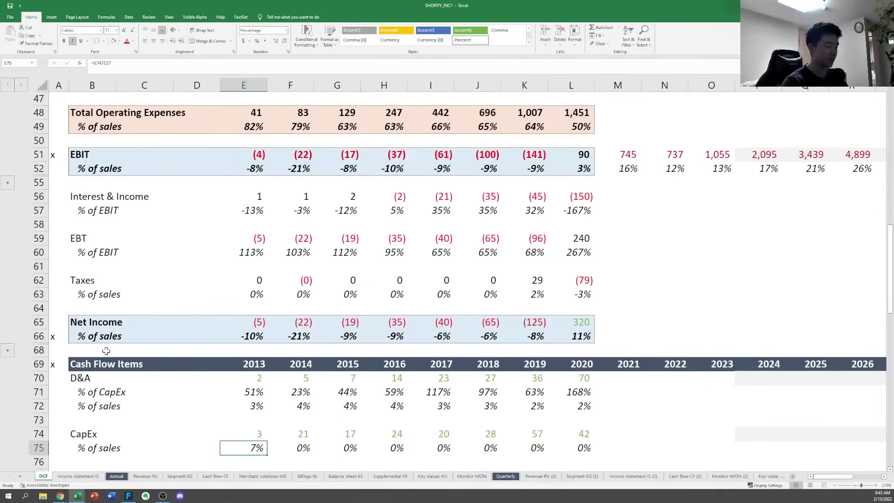
Copy the 2013 CapEx % of sales formula across the row through 2020
key("ctrl+c")
key("ctrl+shift+Right")
key("ctrl+v")
Check the cell references in several of the copied CapEx % of sales formulas along row 75
key("Right")
key("Right")
key("F2")
key("Tab")
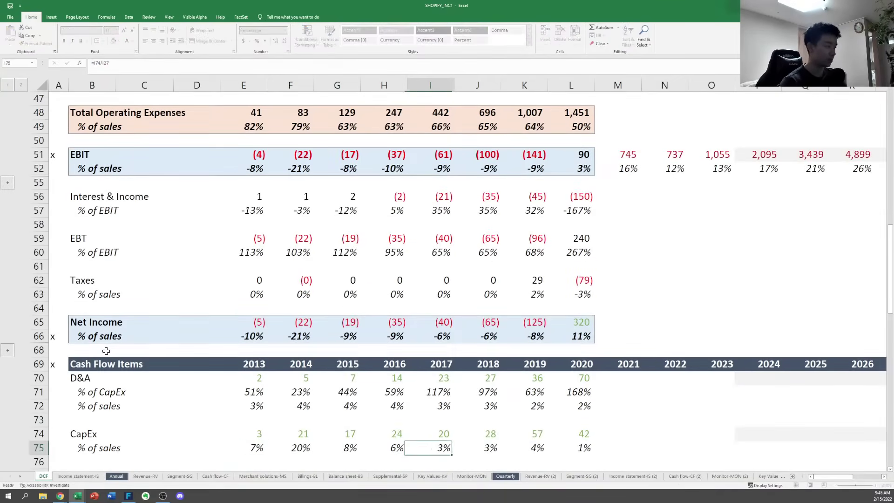
key("Tab")
key("F2")
key("Tab")
key("Tab")
key("Tab")
key("F2")
key("Escape")
Copy the 2022–2027 D&A estimate formulas from the Facebook Meta DCF workbook into the Shopify D&A row, starting at 2022
key("Up")
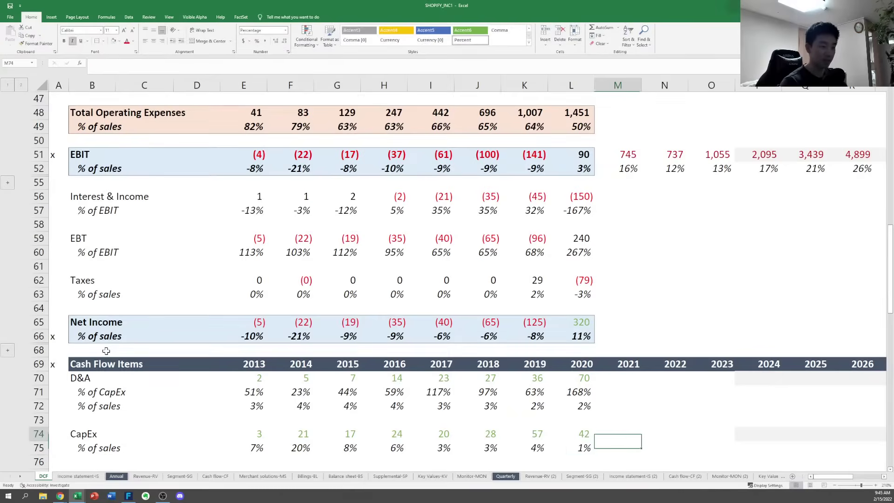
key("Up")
key("Up")
key("Up")
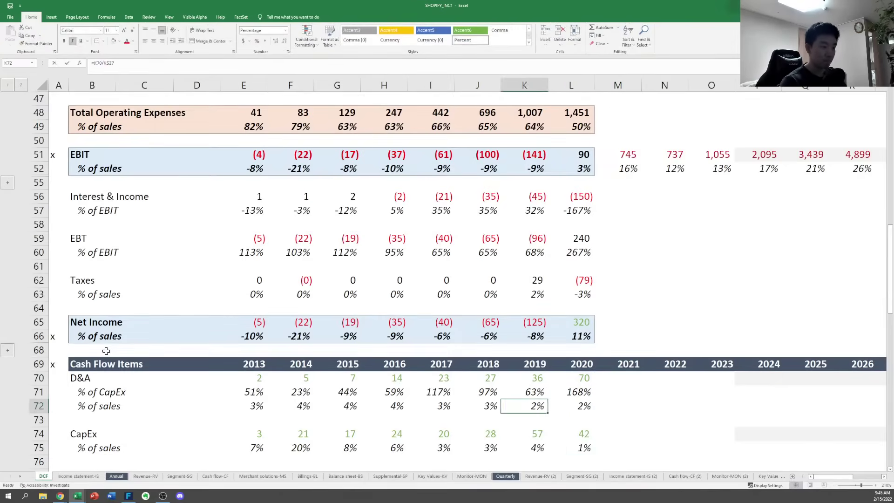
key("Right")
key("Up")
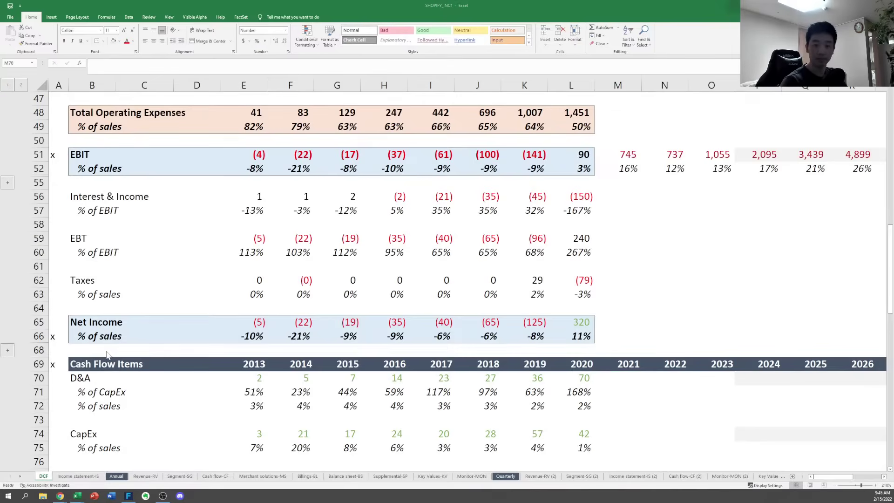
key("alt+Tab")
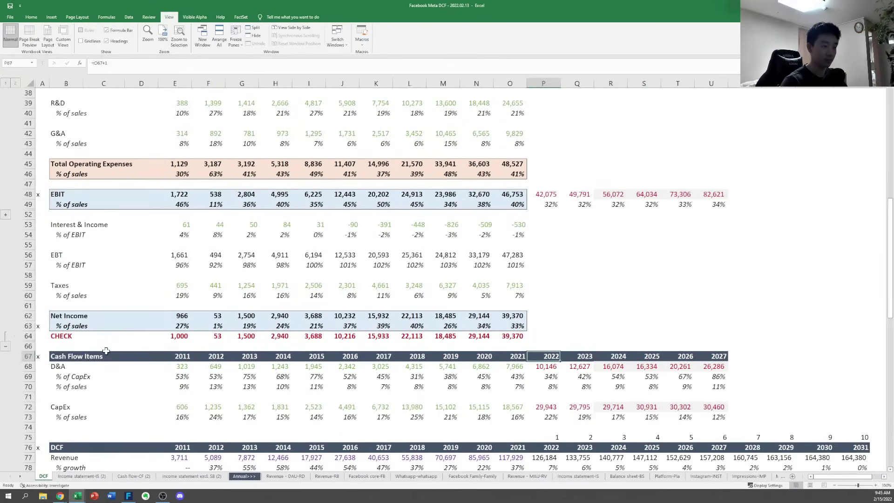
key("ctrl+shift+Right")
key("ctrl+c")
key("alt+Tab")
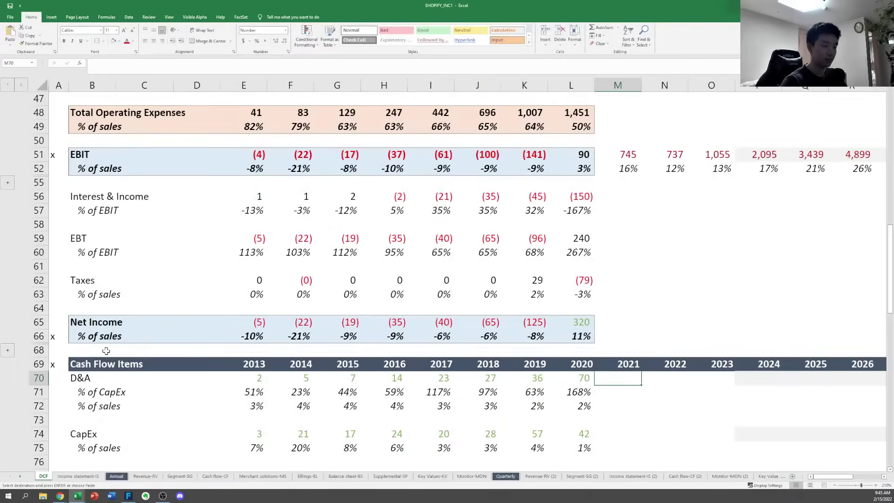
key("Right")
key("ctrl+v")
Copy the 2022–2027 CapEx estimate formulas from the Facebook Meta DCF workbook into the Shopify CapEx row, starting at 2022
key("alt+Tab")
key("Down")
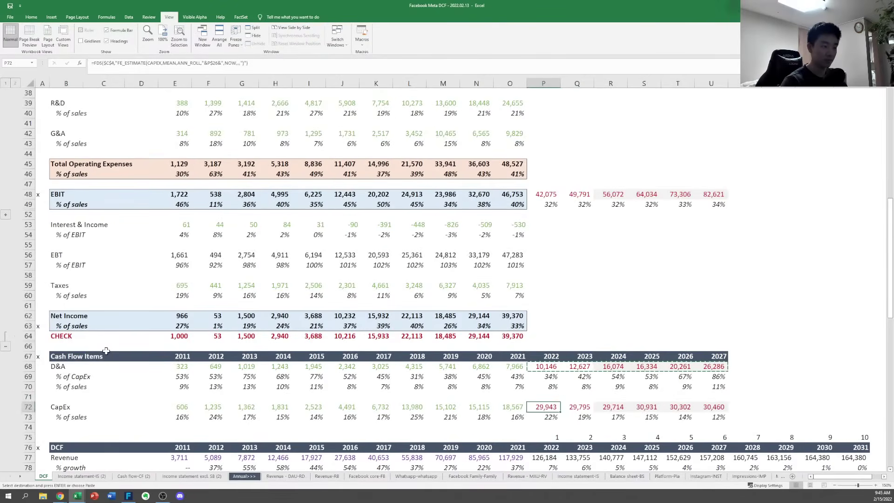
key("ctrl+shift+Right")
key("ctrl+c")
key("alt+Tab")
key("Down")
key("Down")
key("Down")
key("Down")
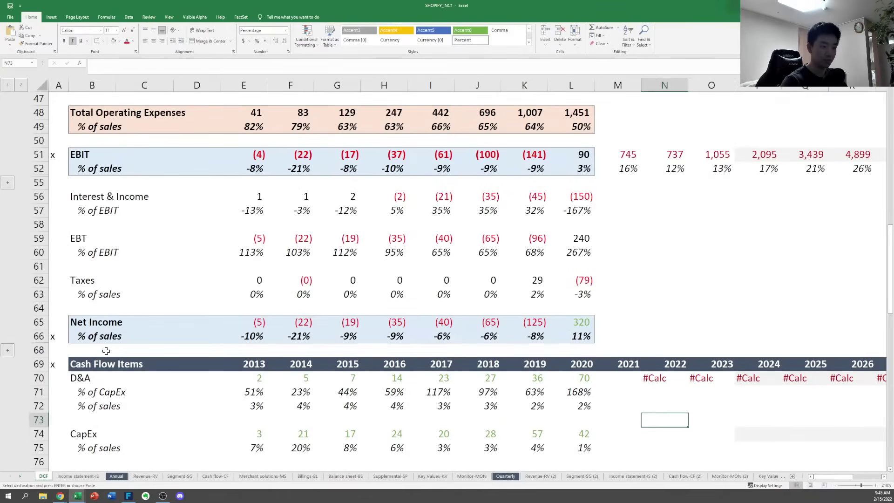
key("ctrl+v")
Copy the 2022 D&A and CapEx estimate formulas back into their 2021 cells, M70 and M74
key("ctrl+c")
key("Left")
key("ctrl+v")
key("Right")
key("Down")
key("Down")
key("Down")
key("Down")
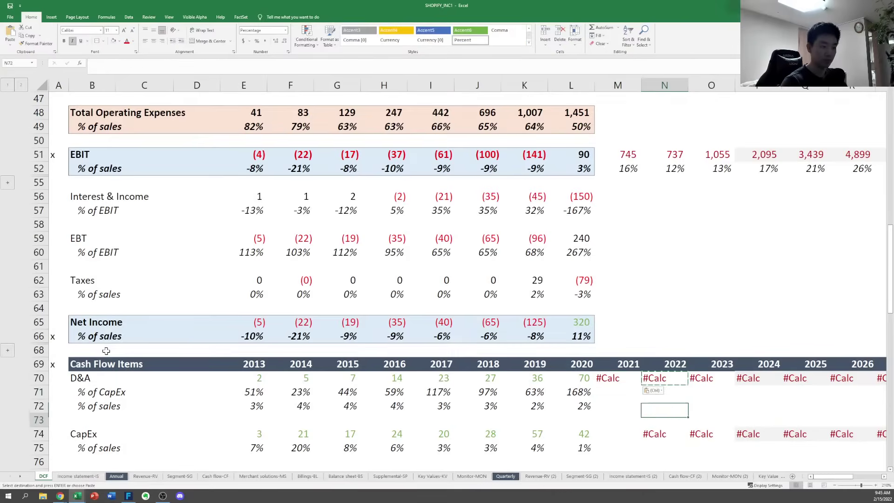
key("ctrl+c")
key("Left")
key("ctrl+v")
Refresh the FactSet data for the 2021–2027 D&A and CapEx estimates in M70:S74
key("Up")
key("Up")
key("Up")
key("Up")
key("ctrl+shift+Down")
key("ctrl+shift+Right")
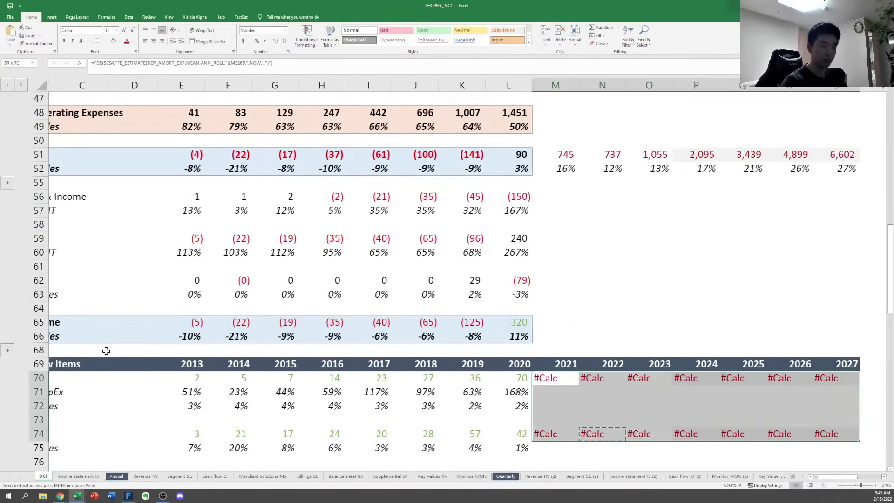
key("alt+s")
key("r")
key("s")
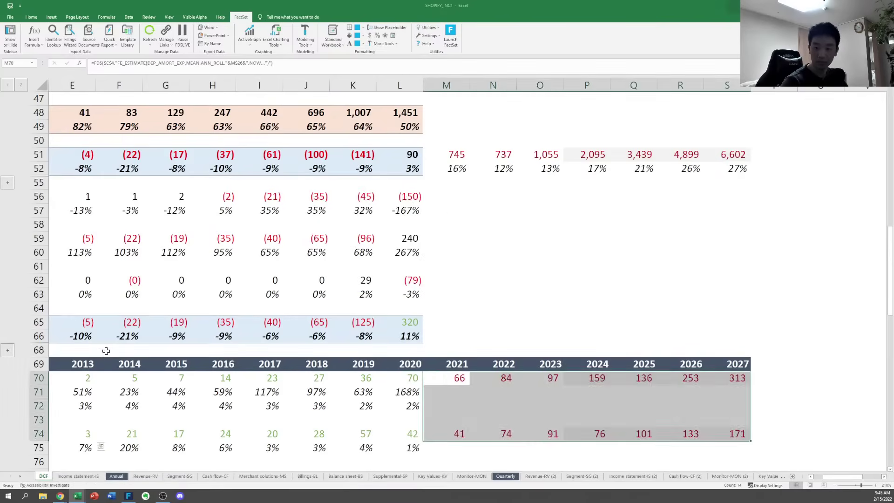
Copy the 2020 D&A % of CapEx and % of sales formulas into the 2021 column
key("ctrl+Left")
key("ctrl+Left")
key("Down")
key("Right")
key("Right")
key("Right")
key("Right")
key("Right")
key("Right")
key("Right")
key("Right")
key("Right")
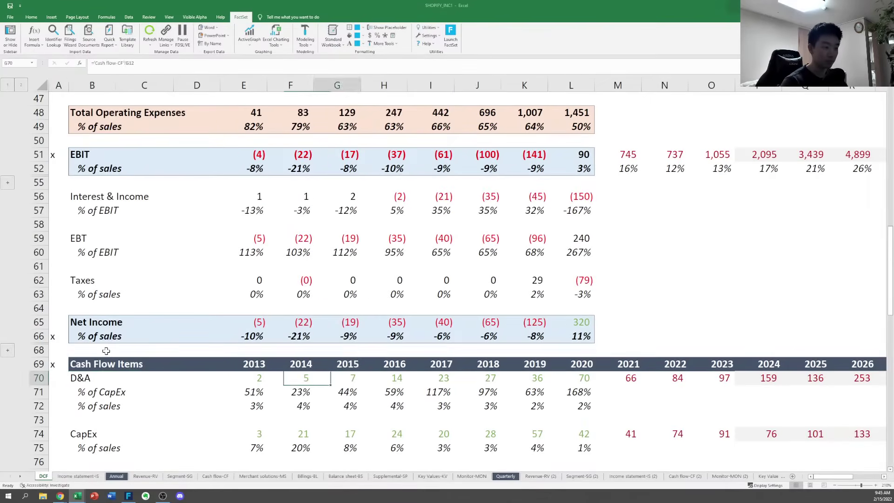
key("shift+Down")
key("ctrl+c")
key("Right")
key("ctrl+v")
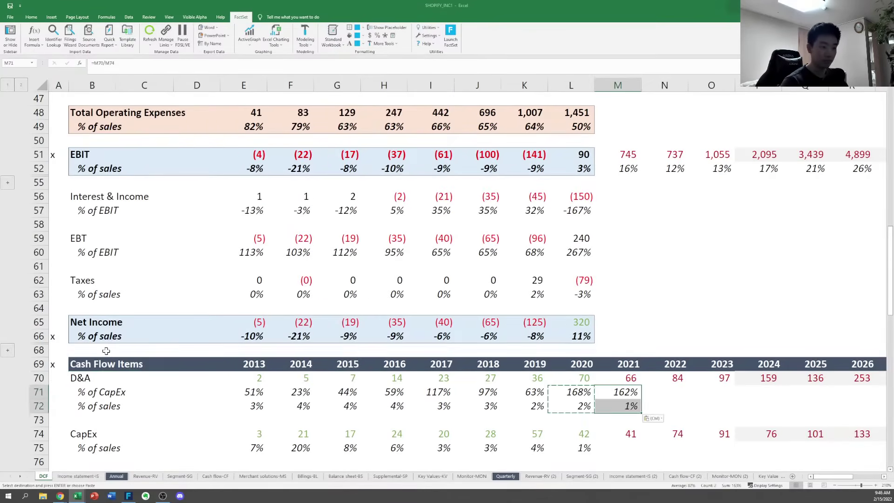
key("Escape")
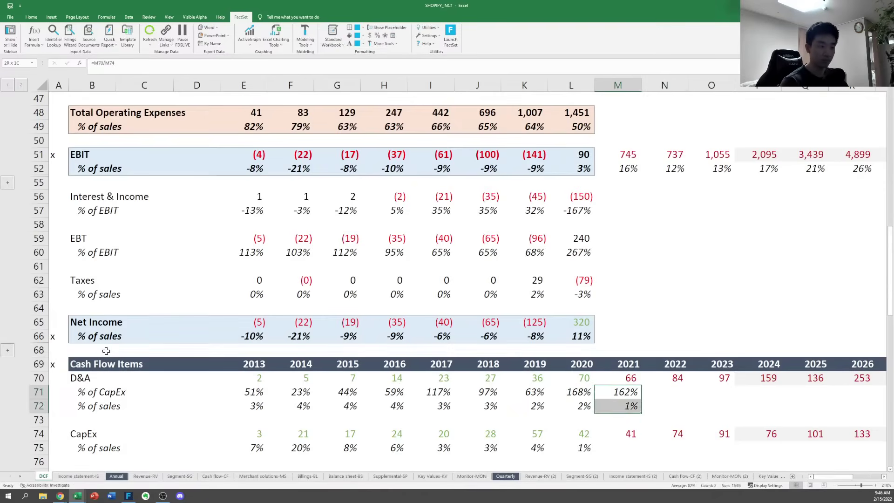
Extend the 2021 D&A % of CapEx and % of sales formulas through 2027
key("ctrl+c")
key("shift+Right")
key("shift+Right")
key("shift+Right")
key("shift+Right")
key("shift+Right")
key("shift+Right")
key("ctrl+v")
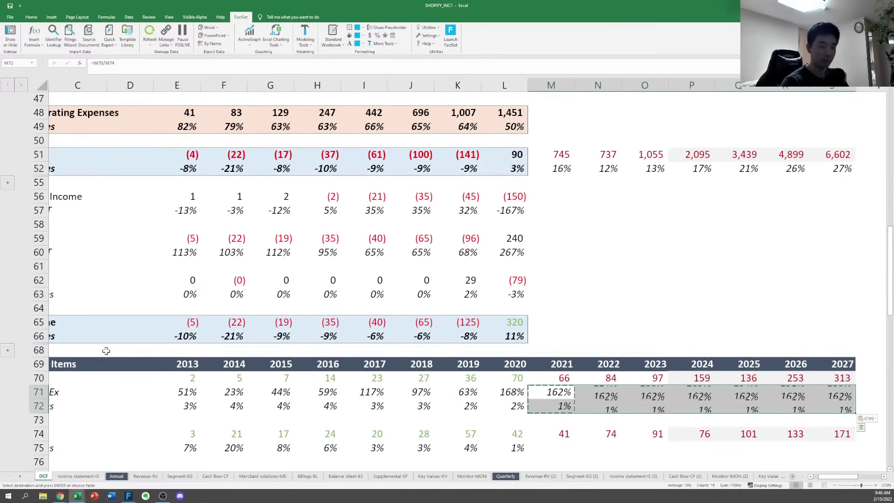
Copy the 2020 CapEx % of sales formula across the years 2021 through 2027
key("Down")
key("Down")
key("Down")
key("Down")
key("Left")
key("ctrl+c")
key("shift+Right")
key("shift+Right")
key("shift+Right")
key("shift+Right")
key("shift+Right")
key("shift+Right")
key("shift+Right")
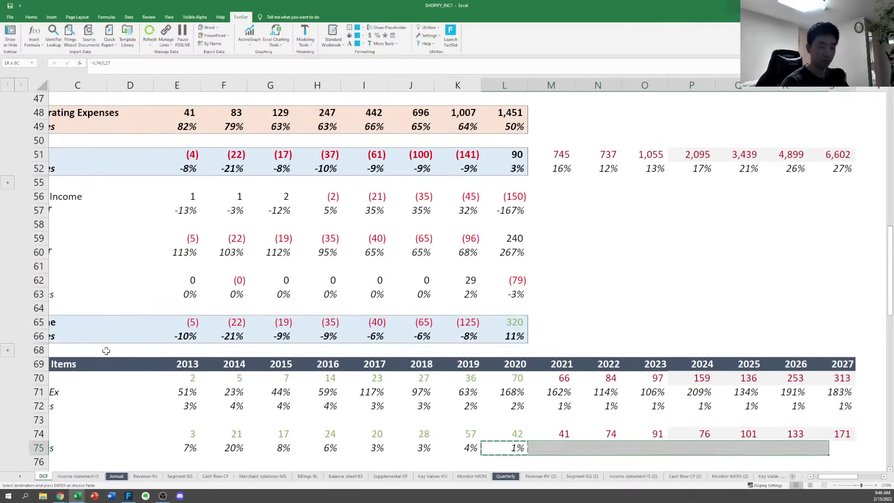
key("Return")
key("Down")
key("Down")
key("Down")
key("Down")
key("Down")
key("Down")
key("Down")
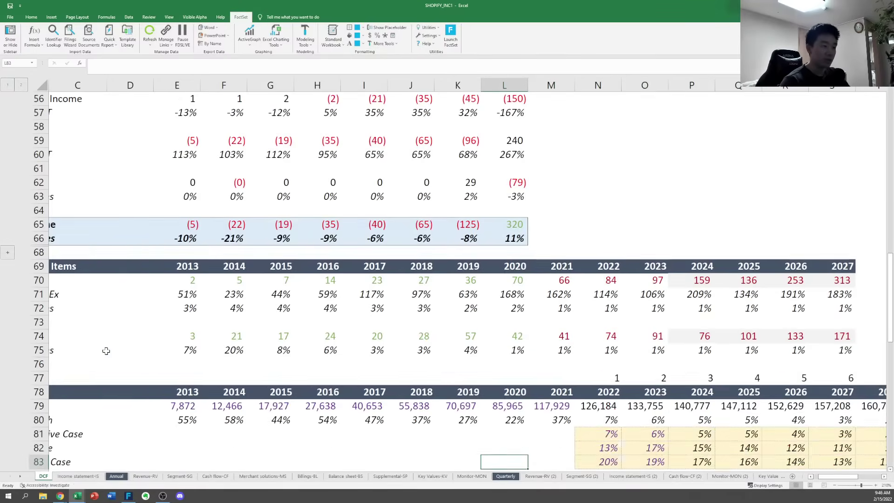
key("Right")
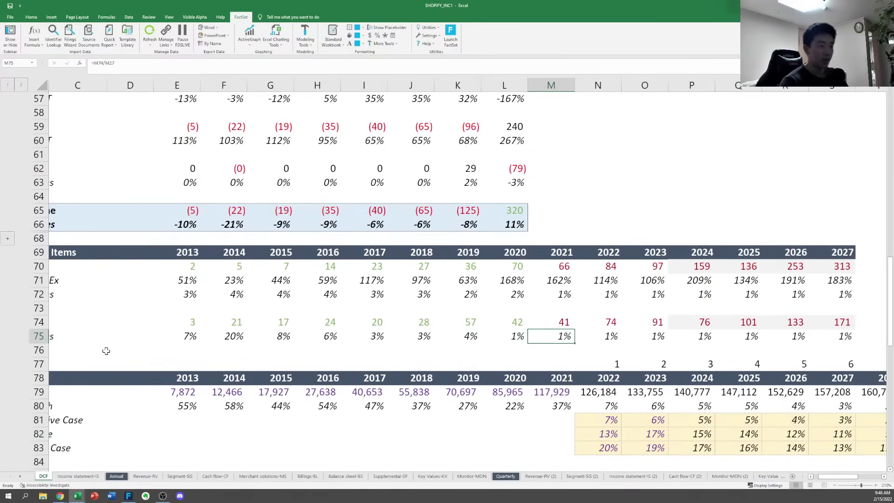
Examine the Shopify DCF section from the 2013 revenue cell down to see whether its rows hold hard-coded values
key("Left")
key("Left")
key("Left")
key("Left")
key("Left")
key("Left")
key("Left")
key("Left")
key("Left")
key("Left")
key("Left")
key("Left")
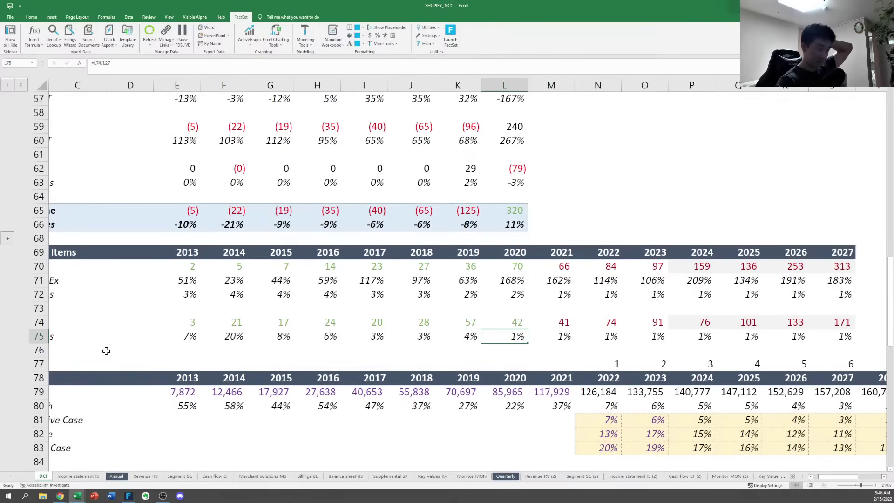
key("Right")
key("Down")
key("Down")
key("Down")
key("Down")
key("Right")
key("Right")
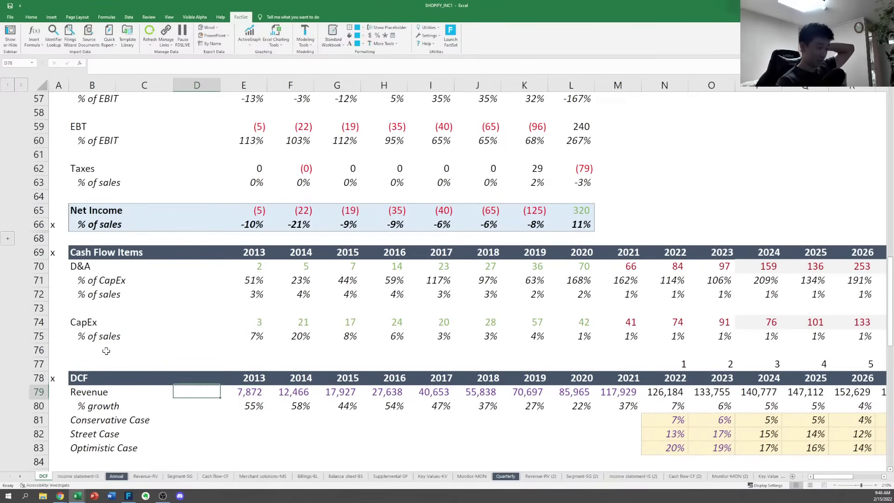
key("Right")
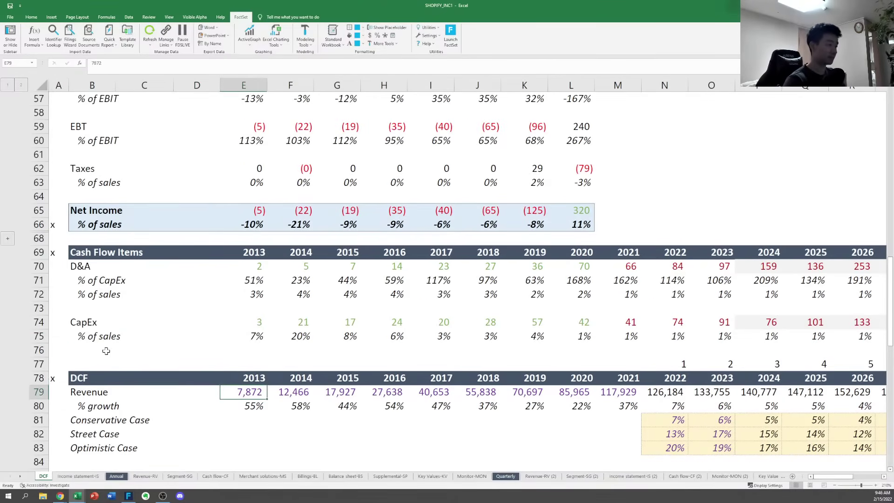
key("Down")
key("Down")
key("Down")
key("Down")
key("Down")
key("Down")
key("Down")
key("Down")
key("Down")
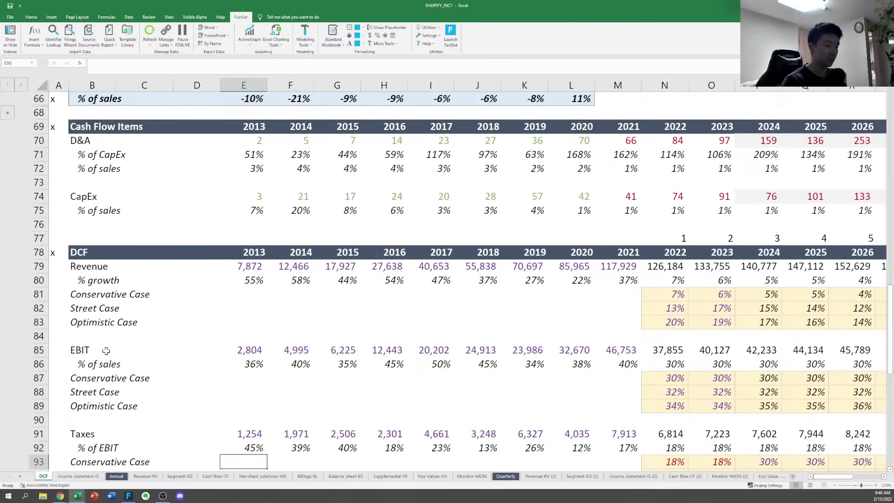
Switch to the Facebook Meta DCF workbook and copy its DCF block from 2011 revenue through 2031, down past the Implied Share Price row
key("alt+Tab")
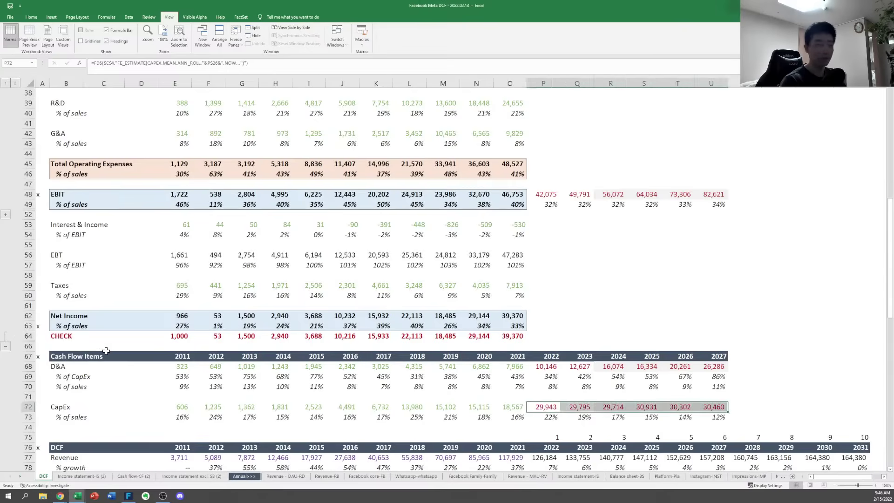
key("shift+Left")
key("shift+Left")
key("shift+Left")
key("shift+Left")
key("shift+Left")
key("Left")
key("Left")
key("Left")
key("Left")
key("Left")
key("Left")
key("Left")
key("Left")
key("Down")
key("Down")
key("Down")
key("Down")
key("Down")
key("Down")
key("Down")
key("Down")
key("Down")
key("Down")
key("Down")
key("Down")
key("Down")
key("Down")
key("Down")
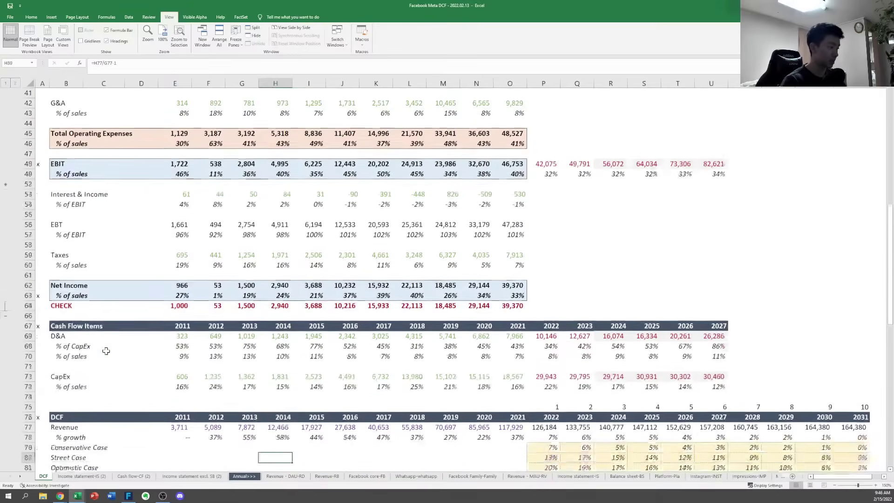
key("Left")
key("Left")
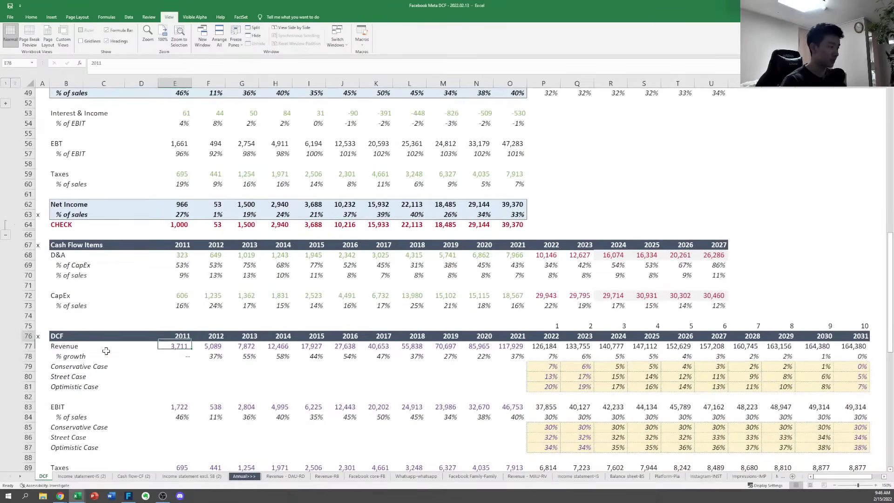
key("Down")
key("ctrl+shift+Right")
key("shift+Down")
key("shift+Down")
key("shift+Down")
key("shift+Down")
key("shift+Down")
key("shift+Down")
key("shift+Down")
key("shift+Down")
key("shift+Down")
key("shift+Down")
key("shift+Down")
key("shift+Down")
key("shift+Down")
key("shift+Down")
key("shift+Down")
key("shift+Down")
key("shift+Down")
key("shift+Down")
key("shift+Down")
key("shift+Down")
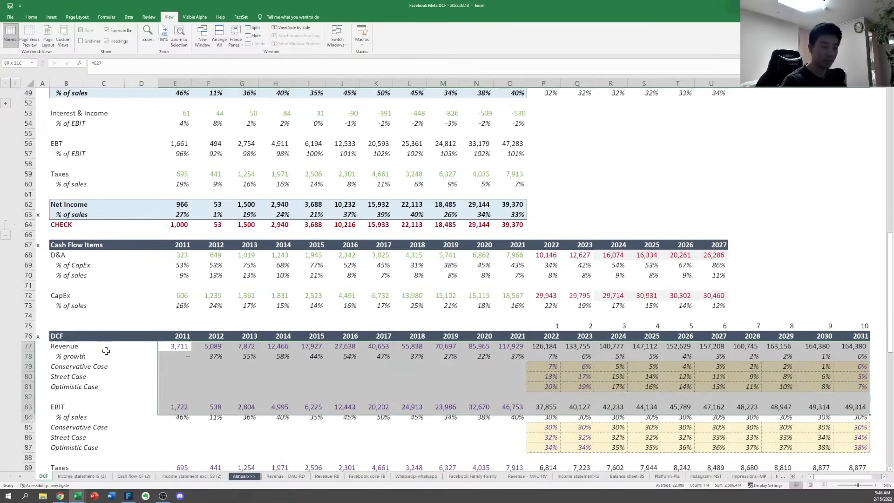
key("shift+Down")
key("shift+Down")
key("shift+Down")
key("shift+Down")
key("shift+Down")
key("shift+Down")
key("shift+Down")
key("shift+Down")
key("shift+Down")
key("shift+Down")
key("shift+Down")
key("shift+Down")
key("shift+Down")
key("shift+Down")
key("shift+Down")
key("shift+Down")
key("shift+Down")
key("shift+Down")
key("shift+Down")
key("shift+Down")
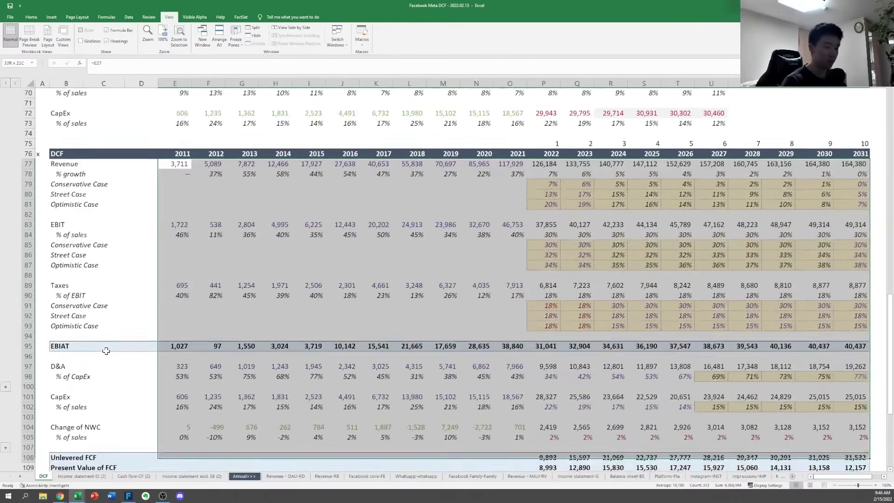
key("shift+Up")
key("shift+Up")
key("shift+Up")
key("shift+Up")
key("shift+Up")
key("shift+Up")
key("shift+Up")
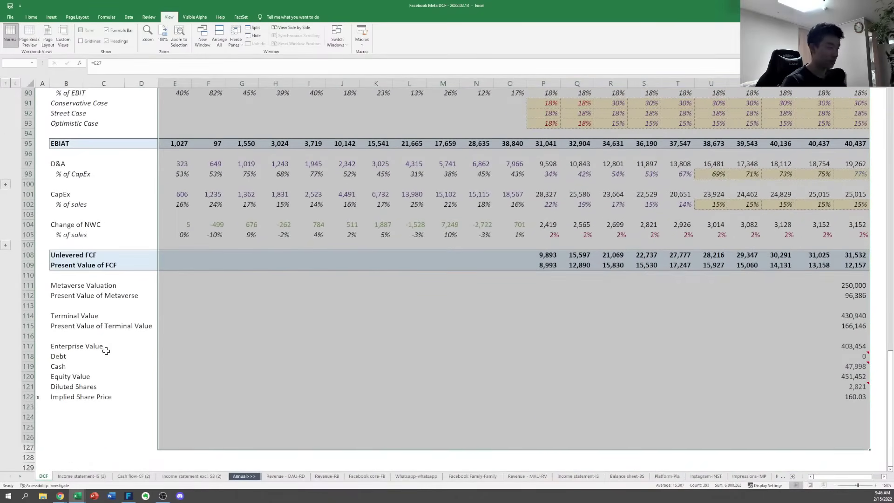
key("shift+Down")
Return to the Shopify workbook and paste only the formulas of the copied DCF block starting at the 2013 revenue cell E79
key("ctrl+Tab")
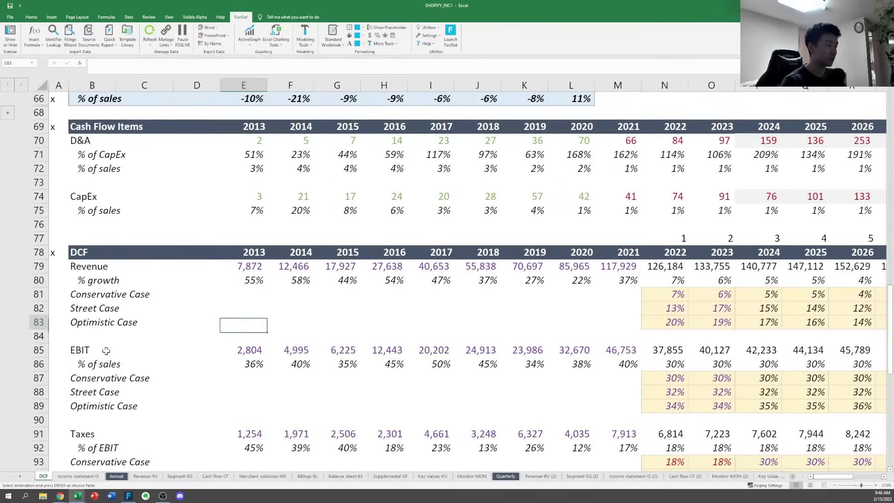
key("e")
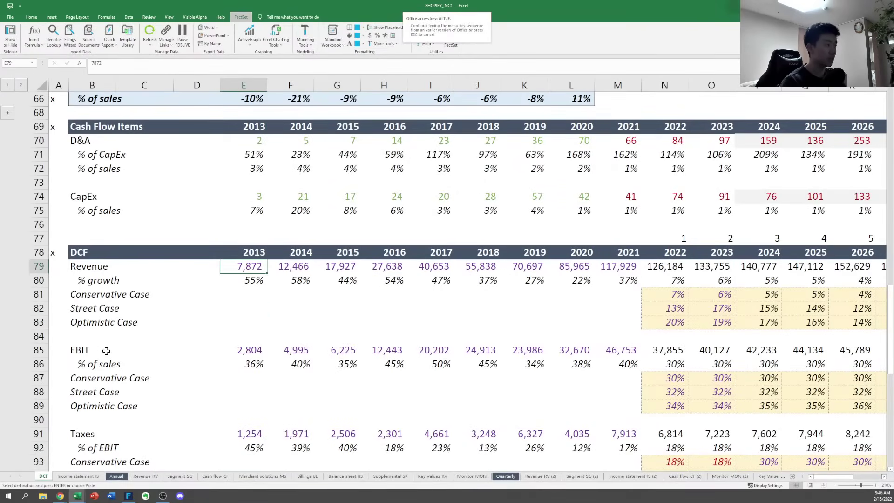
key("s")
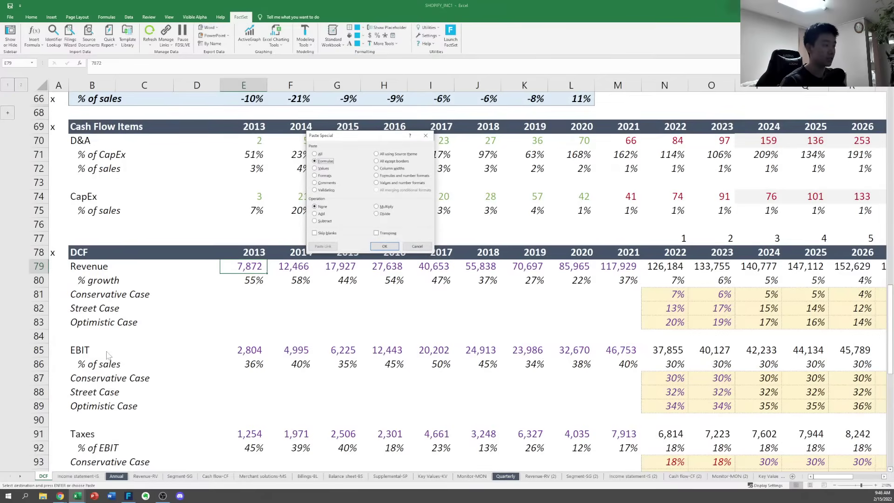
key("Return")
key("Right")
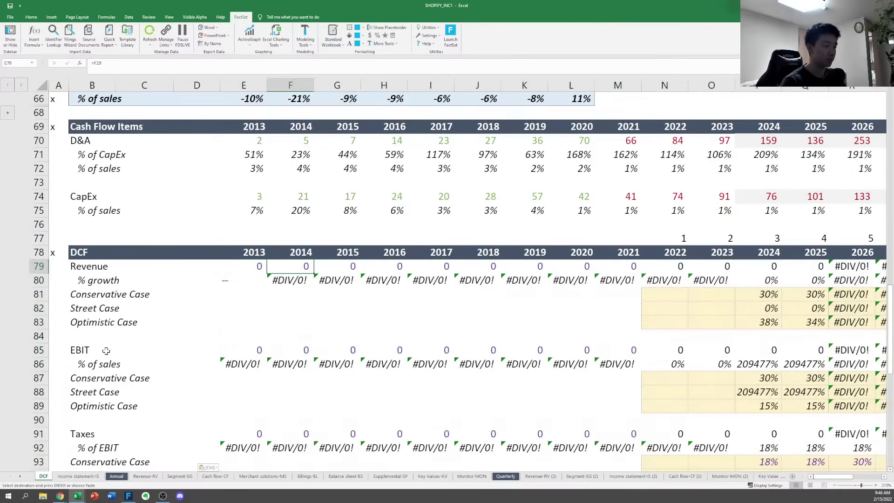
key("Escape")
key("Left")
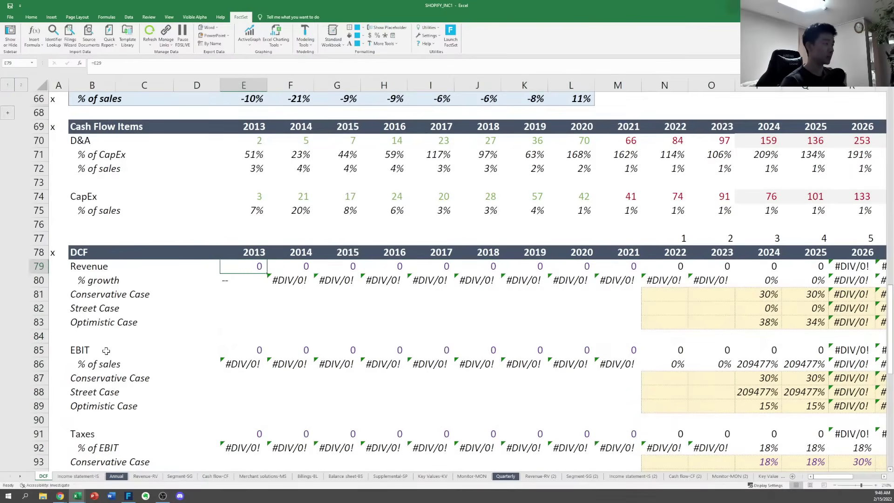
Trace the 2013 DCF revenue reference and relink E79 to the income statement revenue in E27
key("ctrl+bracketleft")
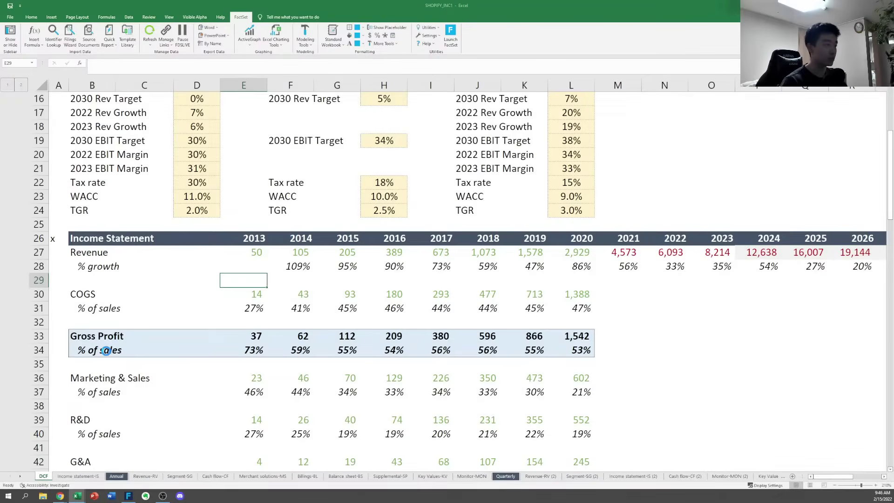
key("F5")
key("Return")
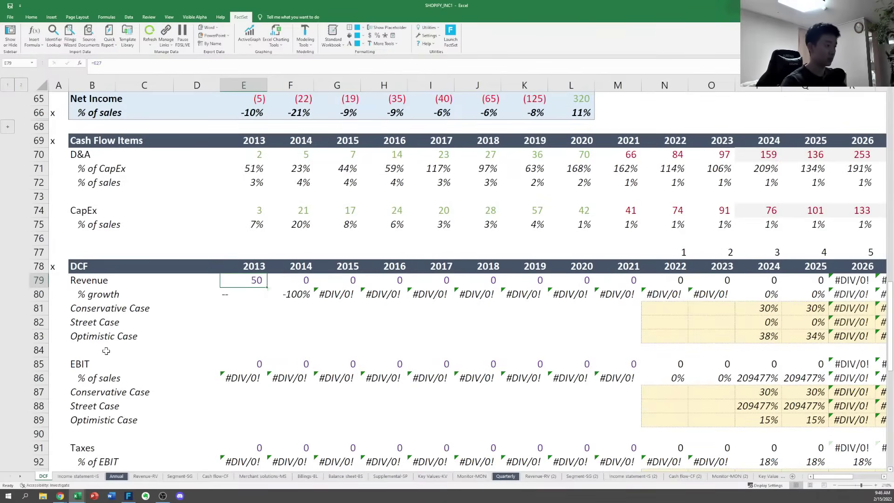
Copy the 2013 DCF revenue formula across the years 2014 through 2020
key("shift+Right")
key("shift+Right")
key("shift+Right")
key("shift+Right")
key("shift+Right")
key("shift+Right")
key("shift+Right")
key("shift+Right")
key("shift+Left")
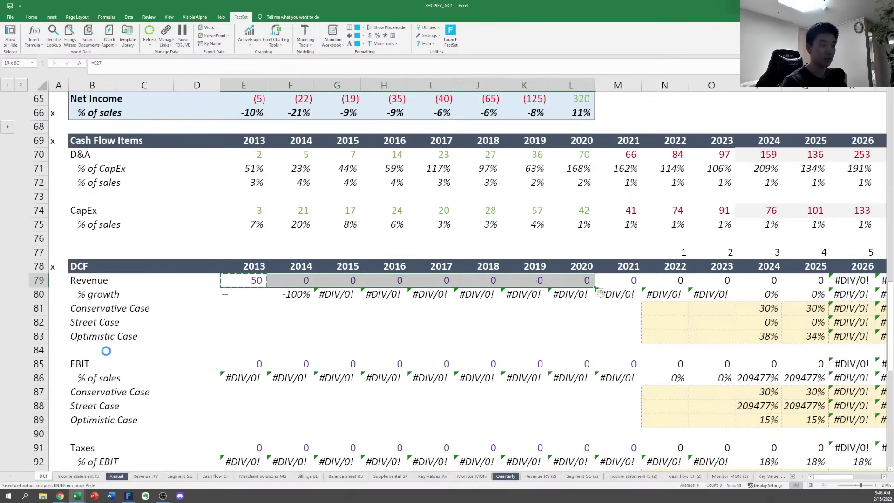
key("Return")
Check the DCF revenue links through 2021 and the % growth formulas for 2013 and 2014
key("Right")
key("Right")
key("Right")
key("Right")
key("Right")
key("Right")
key("Right")
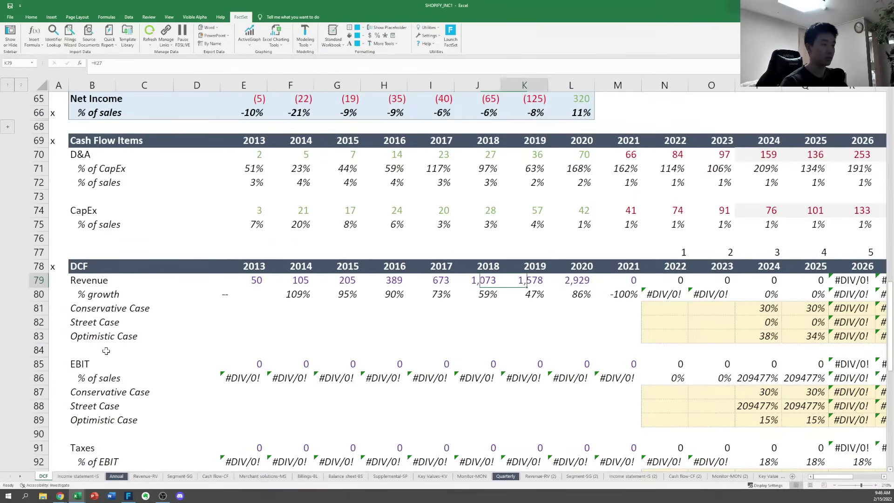
key("Left")
key("Left")
key("Down")
key("Left")
key("Left")
key("Left")
key("Left")
key("Left")
key("F2")
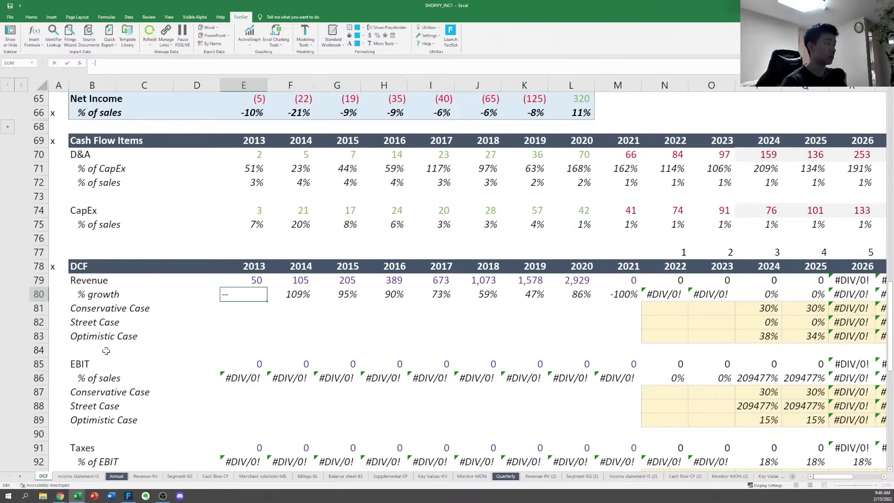
key("Escape")
key("Right")
key("F2")
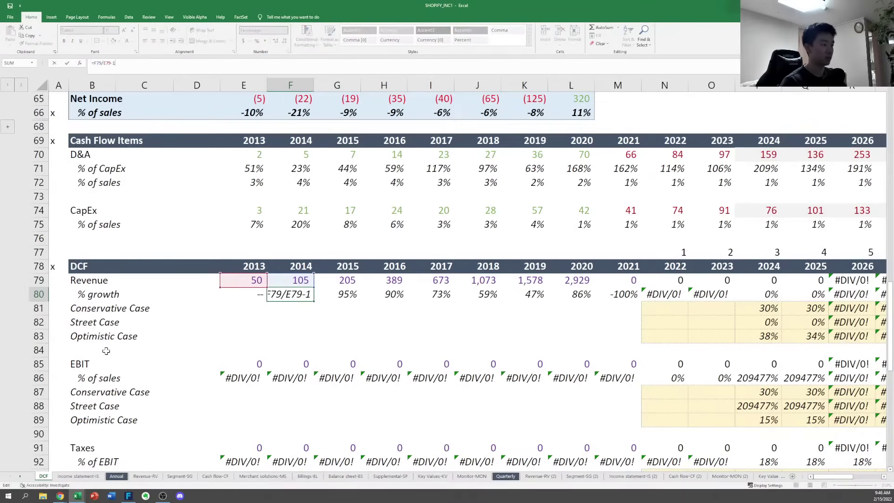
key("Escape")
key("Right")
key("Right")
key("Right")
key("Right")
key("Right")
key("Right")
key("Right")
key("Up")
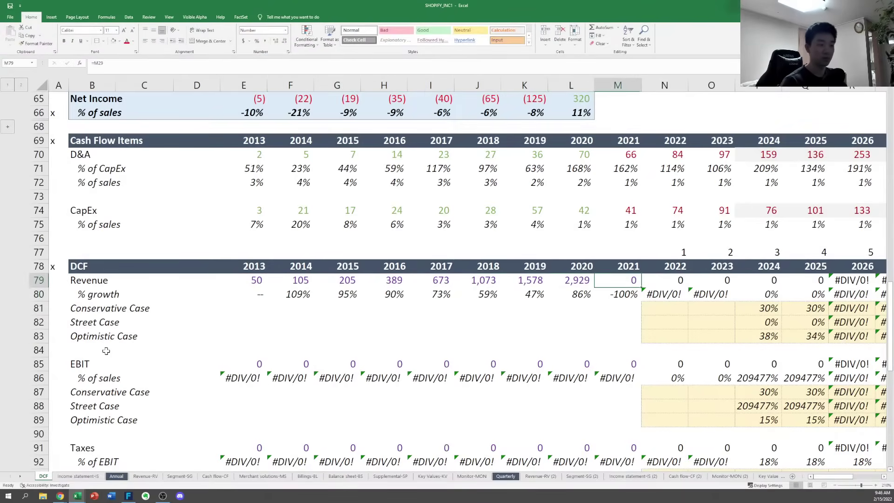
Clear the 2021 revenue, EBIT and taxes cells and their ratios in column M of the DCF section
key("shift+Down")
key("shift+Down")
key("shift+Down")
key("shift+Down")
key("shift+Down")
key("shift+Down")
key("shift+Down")
key("shift+Down")
key("shift+Down")
key("shift+Down")
key("shift+Down")
key("shift+Down")
key("shift+Down")
key("shift+Down")
key("shift+Down")
key("shift+Down")
key("shift+Down")
key("shift+Down")
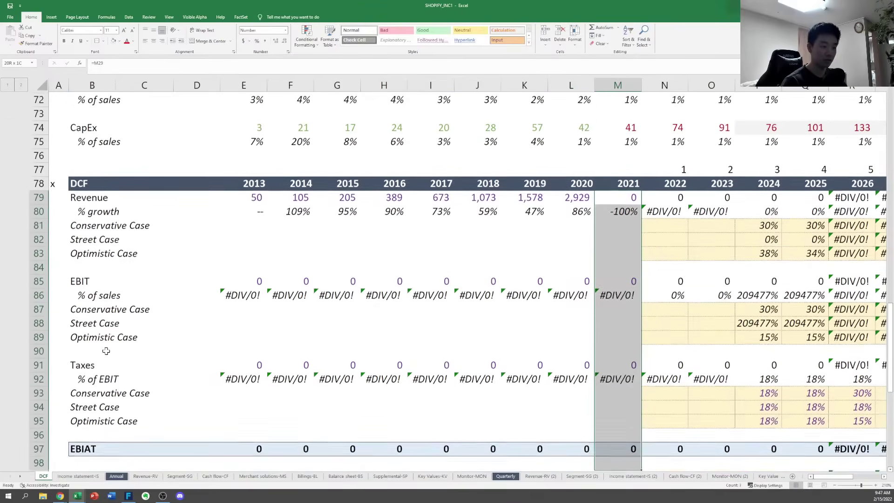
Trace the 2013 DCF EBIT reference and relink E85 to the income statement EBIT in E51
key("Down")
key("Down")
key("Down")
key("Left")
key("Left")
key("Left")
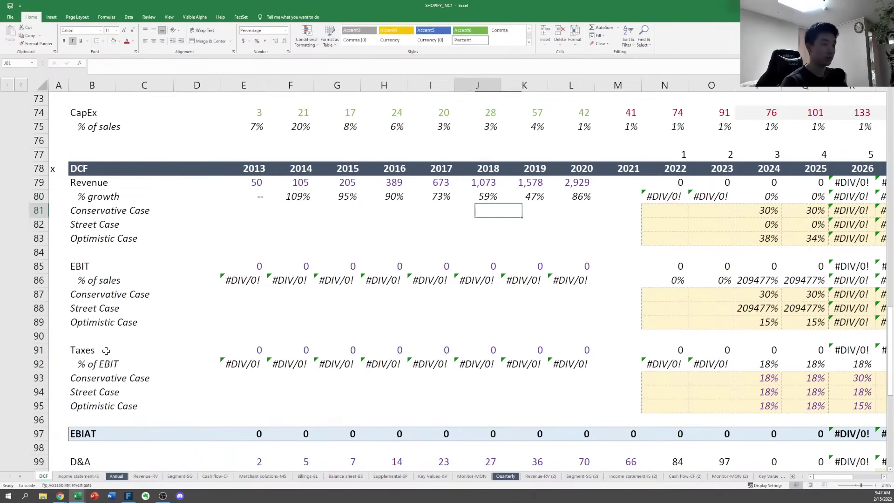
key("Left")
key("Left")
key("Down")
key("Left")
key("Left")
key("Left")
key("Down")
key("Down")
key("ctrl+bracketleft")
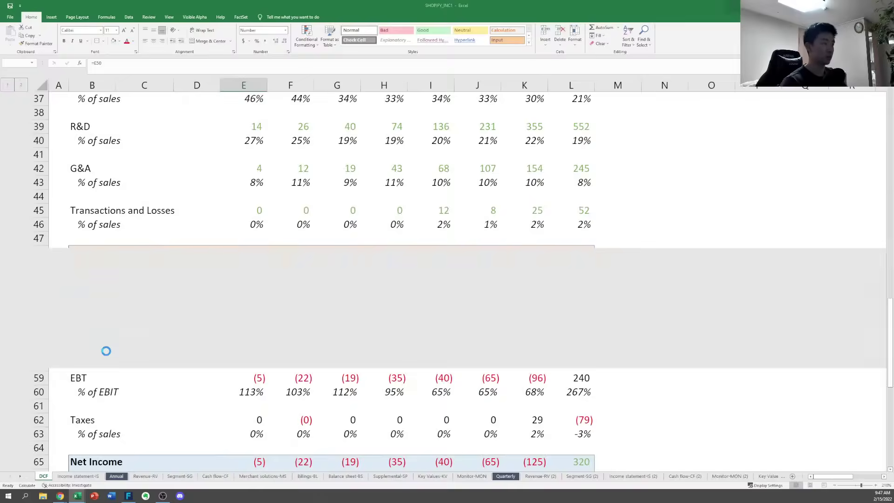
key("F5")
key("Return")
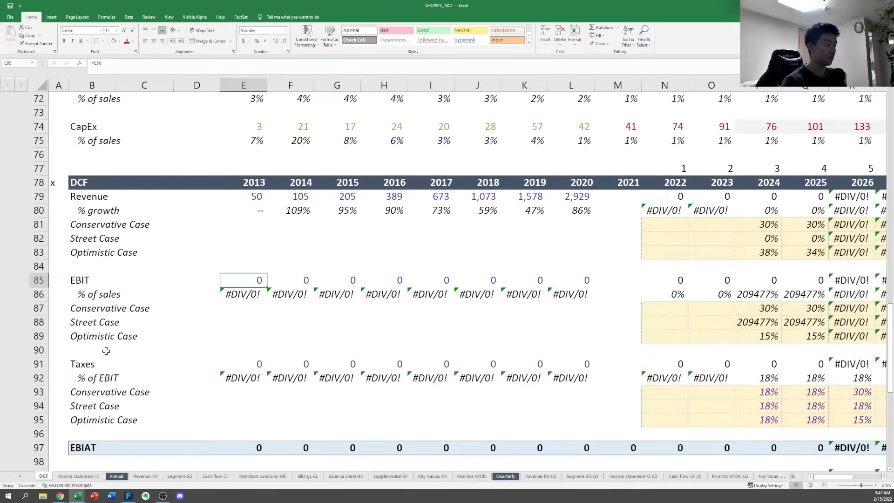
key("F2")
key("BackSpace")
type("1")
key("ctrl+Return")
Copy only the formula of the 2013 DCF EBIT cell across the years 2014 through 2020
key("ctrl+c")
key("ctrl+shift+Right")
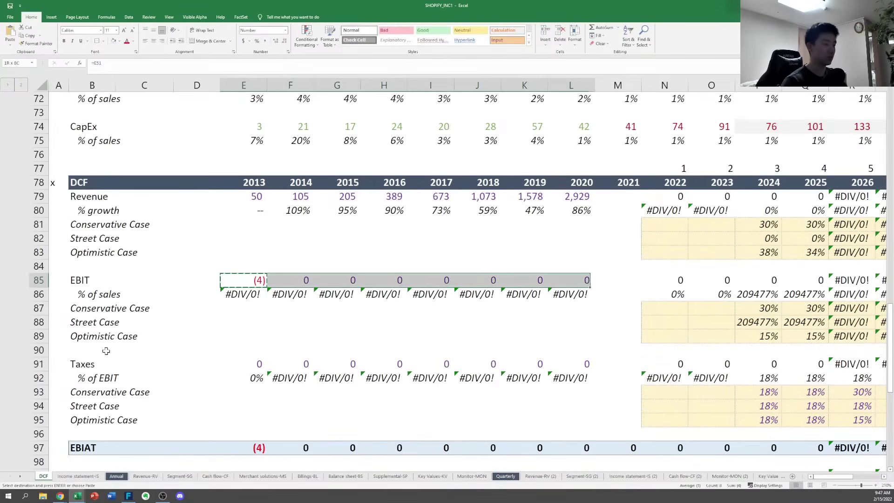
key("ctrl+alt+v")
key("f")
key("Return")
key("Escape")
Trace the 2013 DCF taxes reference and relink E91 to the income statement taxes in E62
key("Down")
key("ctrl+Down")
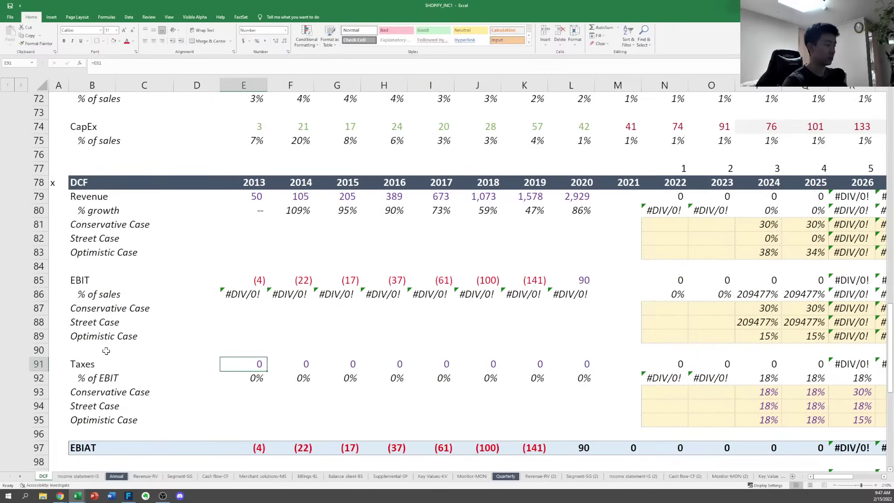
type("=")
key("ctrl+Return")
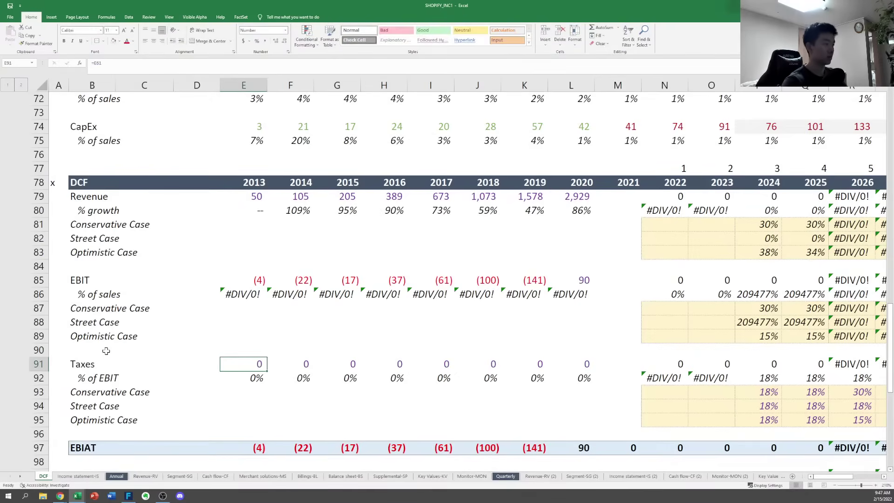
key("ctrl+bracketleft")
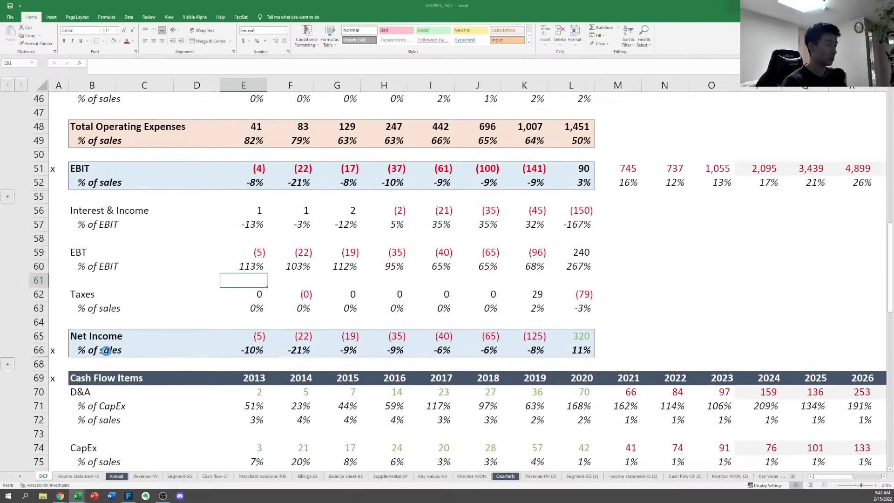
key("F5")
key("Return")
key("ctrl+Return")
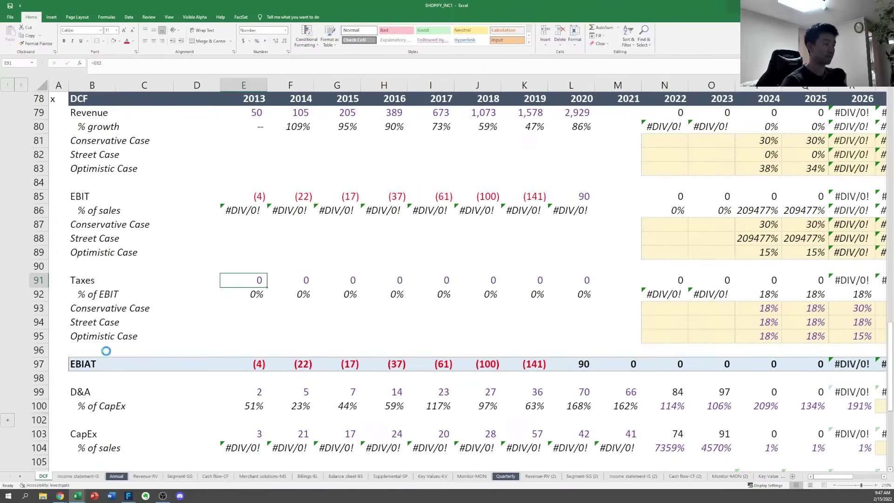
Copy the 2013 DCF taxes formula across the years 2014 through 2020
key("ctrl+c")
key("ctrl+shift+Right")
key("ctrl+v")
Check the taxes % of EBIT formulas for 2014 and 2020 in row 92
key("Down")
key("Right")
key("F2")
key("Escape")
key("Right")
key("Right")
key("Right")
key("Right")
key("Right")
key("Right")
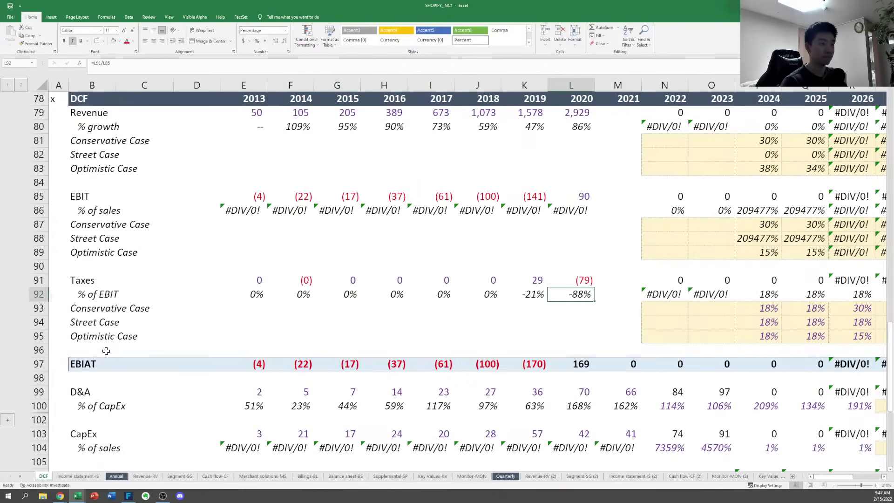
key("F2")
key("Escape")
Relink the 2013 EBIT % of sales formula in E86 to the DCF revenue row as =E85/E$79
key("Up")
key("Up")
key("Up")
key("Up")
key("Up")
key("Up")
key("Left")
key("Left")
key("Left")
key("Left")
key("Left")
key("Left")
key("Left")
type("=E85/E$77")
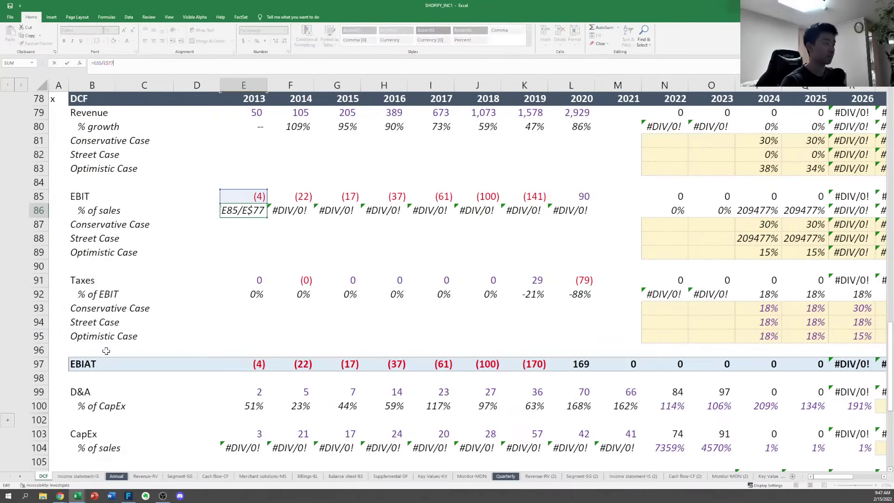
scroll(110, 336, "down", 5)
scroll(186, 297, "up", 2)
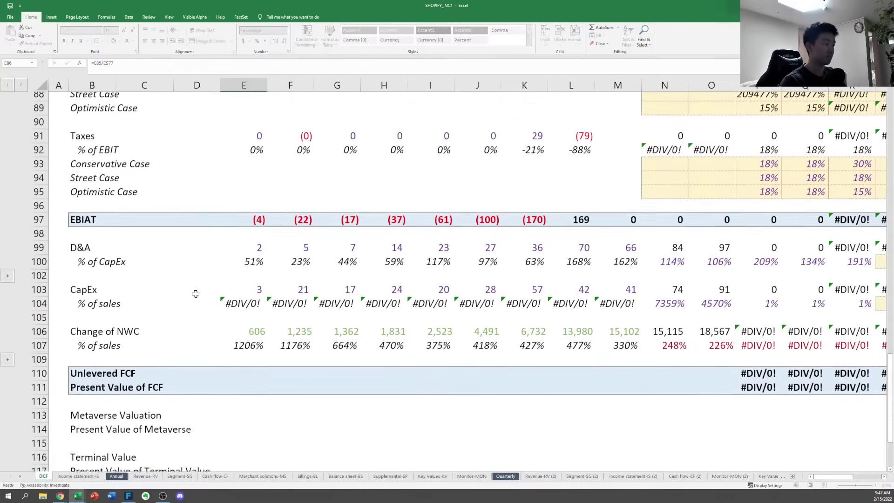
key("Escape")
scroll(205, 292, "down", 4)
scroll(217, 291, "up", 7)
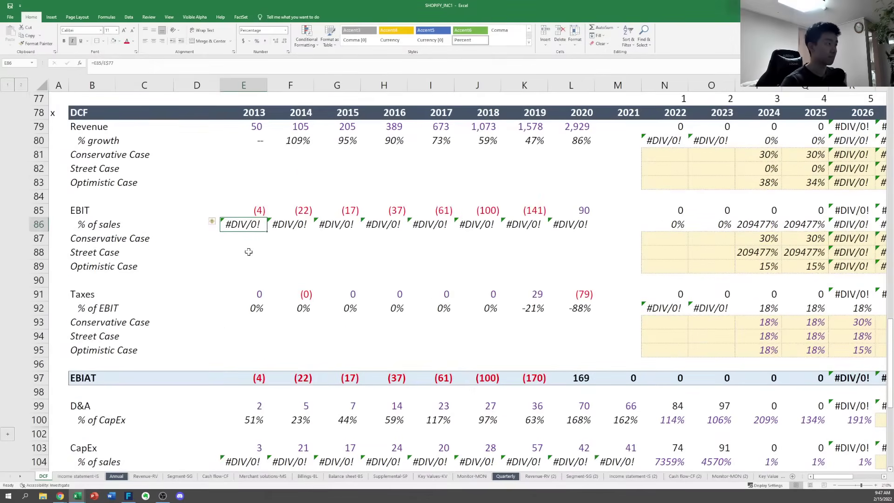
key("F2")
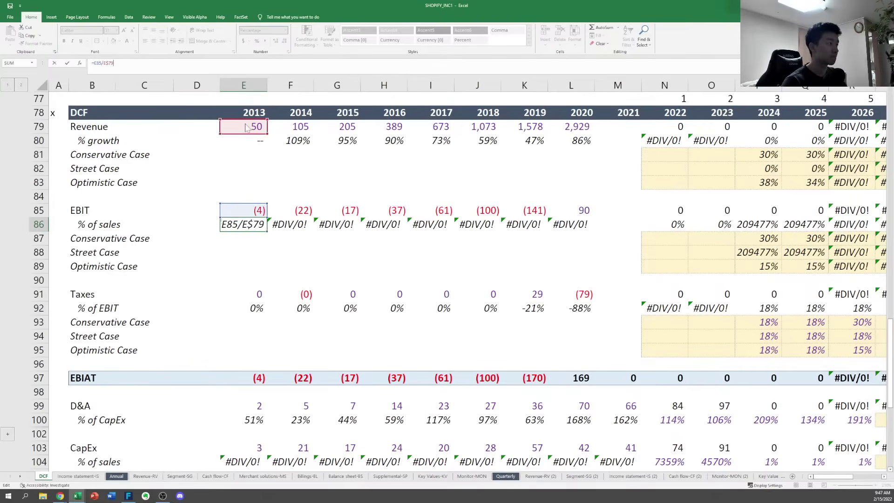
key("ctrl+Return")
Fill the 2013 EBIT % of sales formula across row 86 through 2020
key("shift+Right")
key("shift+Right")
key("shift+Right")
key("shift+Right")
key("shift+Right")
key("shift+Right")
key("shift+Right")
key("ctrl+r")
key("shift+Left")
key("shift+Left")
key("shift+Left")
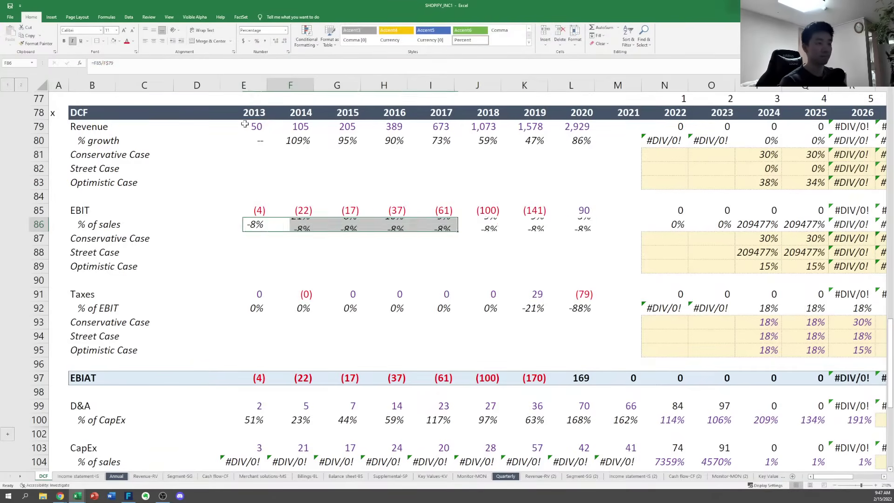
Check the EBIAT formulas in row 97 year by year from 2013 through 2020
key("Down")
key("Down")
key("Down")
key("Down")
key("Down")
key("Down")
key("Right")
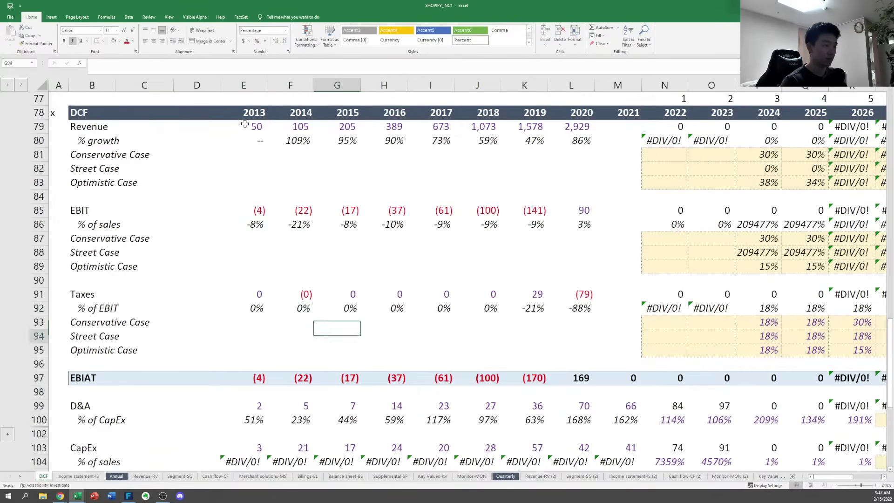
key("Down")
key("Down")
key("Down")
key("Left")
key("Left")
key("F2")
key("Escape")
key("Right")
key("F2")
key("Escape")
key("Right")
key("F2")
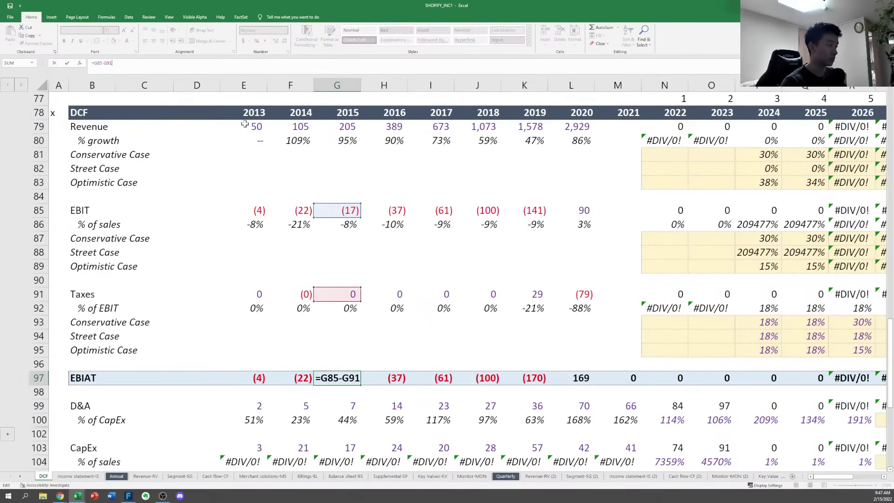
key("Escape")
key("Right")
key("F2")
key("Escape")
key("Right")
key("F2")
key("Escape")
key("Right")
key("F2")
key("Escape")
key("Right")
key("F2")
key("Escape")
key("Right")
key("F2")
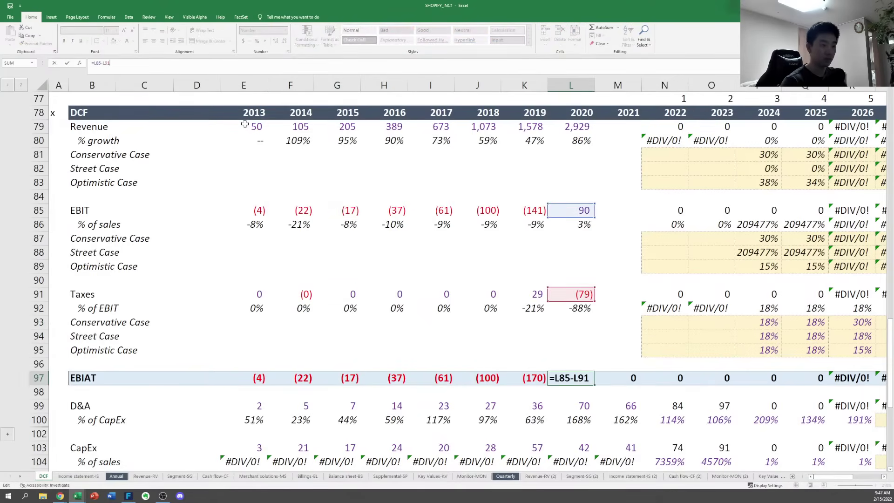
key("Escape")
key("Right")
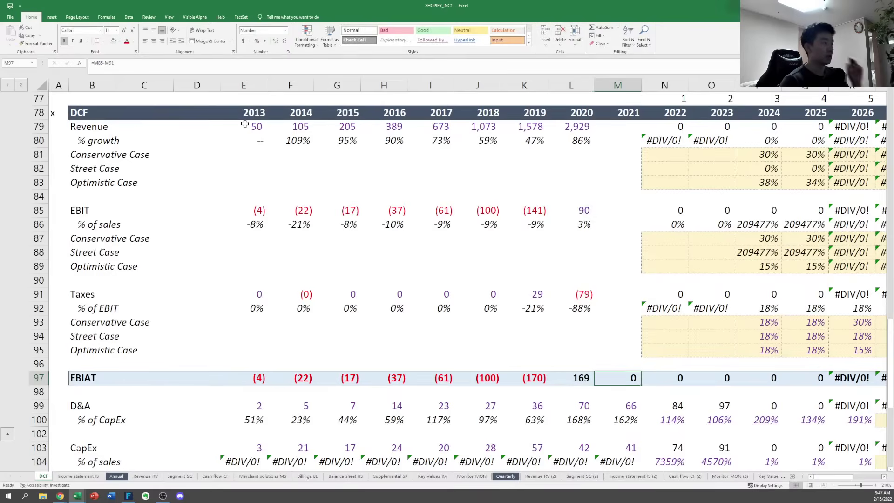
Clear the leftover formulas and values in columns X and Y beside the DCF, from the revenue row 79 down
key("Up")
key("Up")
key("Up")
key("Up")
key("Up")
key("Up")
key("Up")
key("Up")
key("Up")
key("Up")
key("Up")
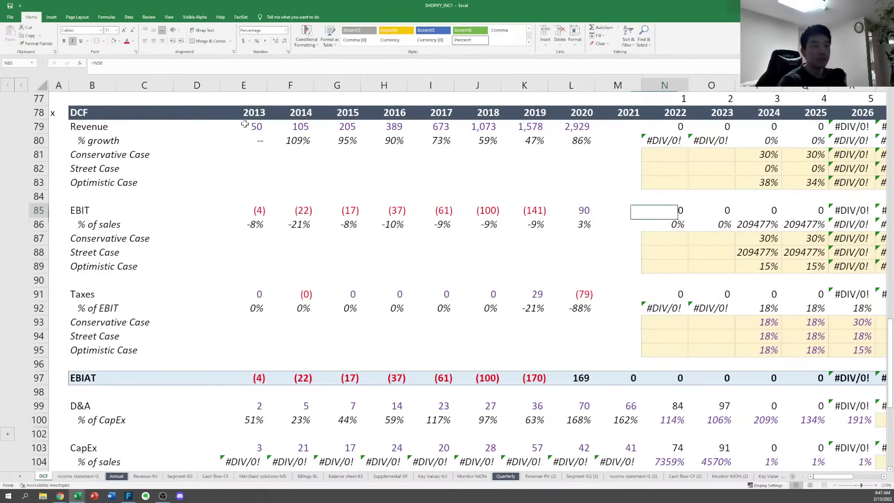
key("Right")
key("Right")
key("Right")
key("Right")
key("Right")
key("Right")
key("Right")
key("Right")
key("Right")
key("Right")
key("Right")
key("Up")
key("Up")
key("Right")
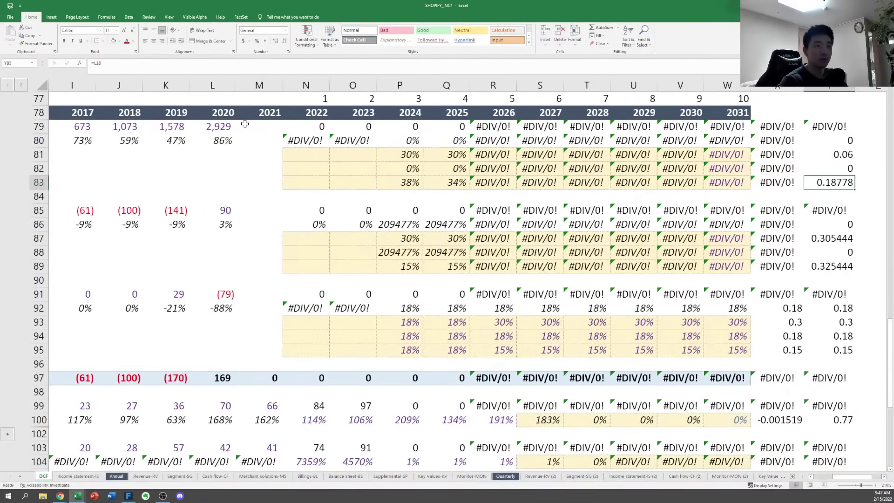
key("Left")
key("Up")
key("Up")
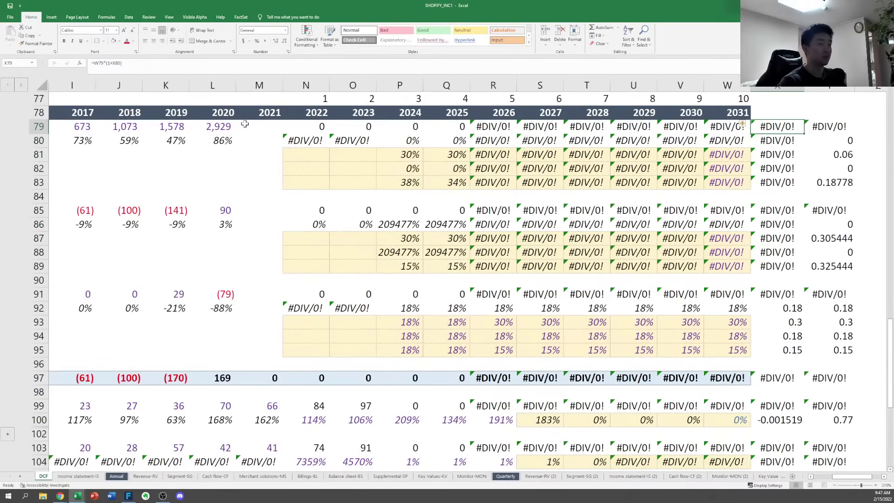
key("shift+Right")
key("shift+Down")
key("shift+Down")
key("shift+Down")
key("shift+Down")
key("shift+Down")
key("shift+Down")
key("shift+Down")
key("shift+Down")
key("shift+Down")
key("shift+Down")
key("shift+Down")
key("shift+Down")
key("shift+Down")
key("shift+Down")
key("shift+Down")
key("shift+Down")
key("shift+Down")
key("shift+Down")
key("shift+Down")
key("shift+Down")
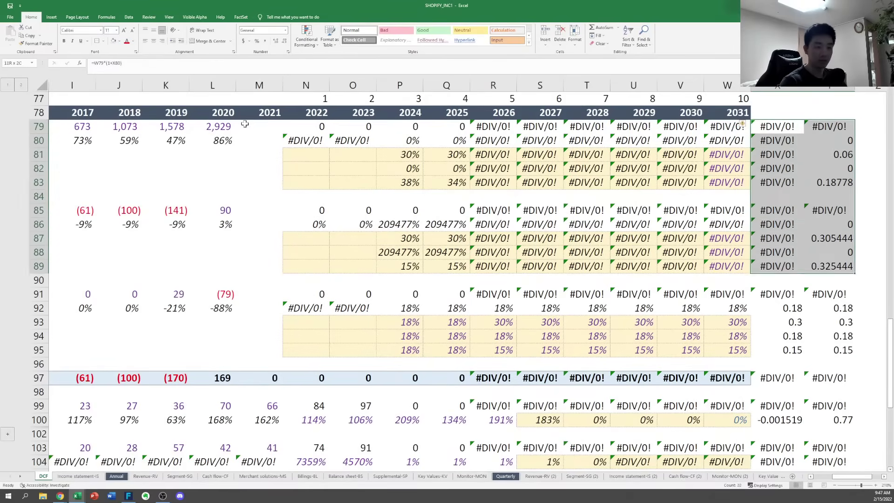
key("shift+Down")
key("shift+Down")
key("shift+Down")
key("shift+Down")
key("shift+Down")
key("shift+Down")
key("shift+Down")
key("shift+Down")
key("shift+Down")
key("shift+Down")
key("shift+Down")
key("shift+Down")
key("shift+Down")
key("shift+Down")
key("shift+Down")
key("shift+Down")
key("shift+Down")
key("shift+Down")
key("shift+Down")
key("shift+Down")
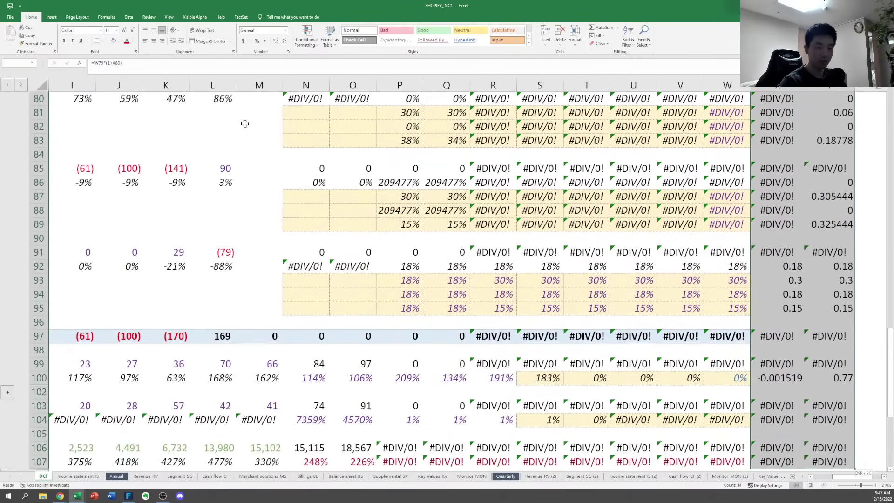
key("shift+Up")
key("shift+Up")
key("shift+Up")
key("shift+Up")
key("shift+Up")
key("shift+Up")
key("shift+Up")
key("shift+Up")
key("shift+Up")
key("shift+Up")
key("shift+Up")
key("shift+Up")
key("shift+Up")
key("shift+Up")
key("shift+Up")
key("shift+Up")
key("shift+Up")
key("shift+Up")
key("shift+Up")
key("shift+Up")
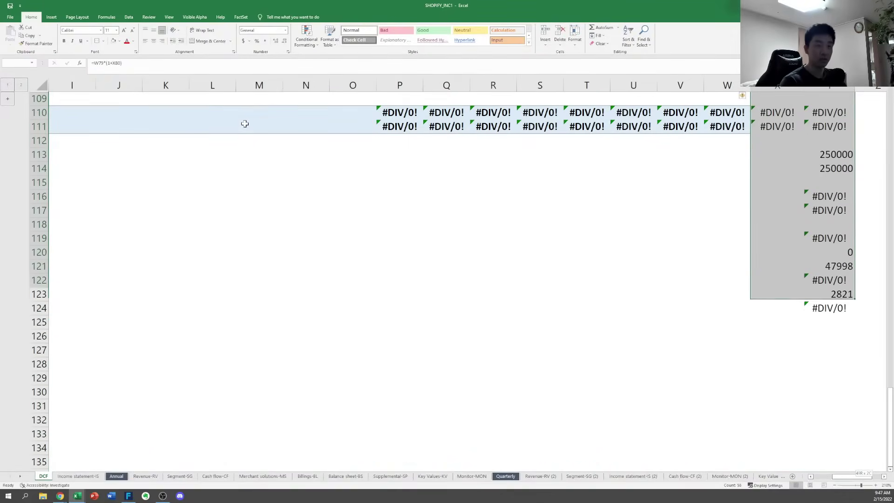
key("ctrl+BackSpace")
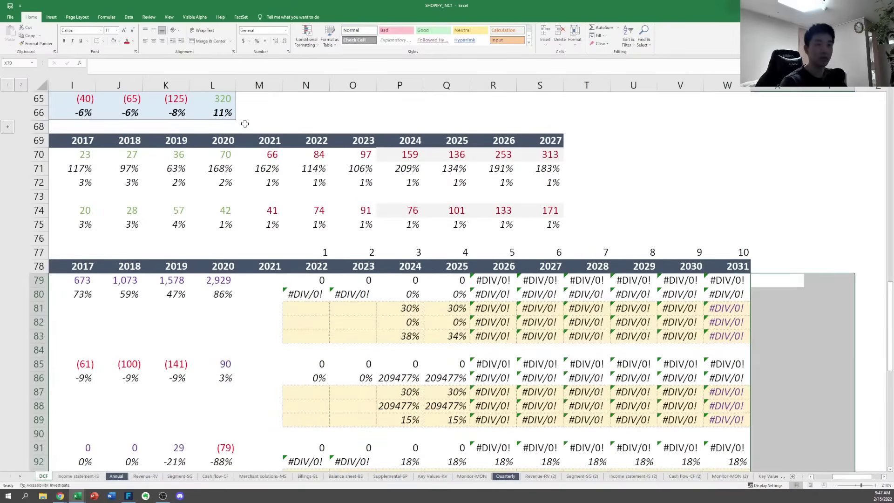
Move the period numbers 1 to 10 in row 77 one column back so they start above 2021 in M77
key("Up")
key("Left")
key("Left")
key("Left")
key("Left")
key("Left")
key("Up")
key("Up")
key("Left")
key("Left")
key("Left")
key("Left")
key("Left")
key("Down")
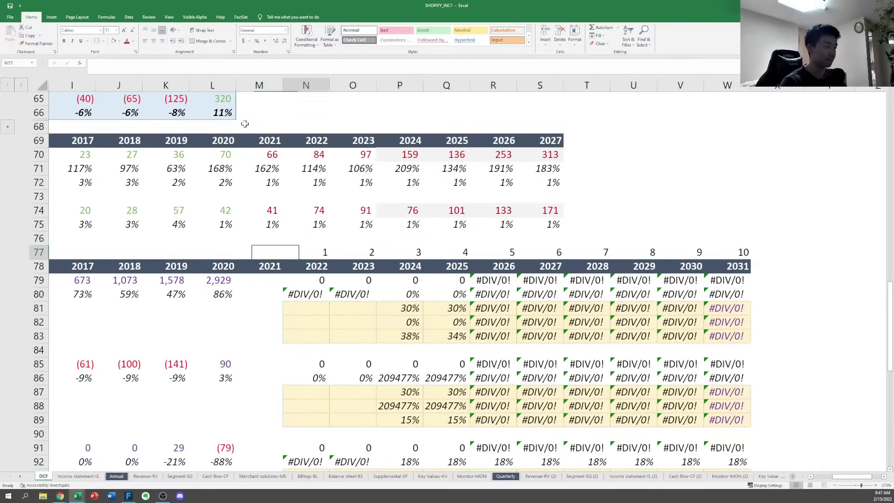
key("ctrl+shift+Right")
key("ctrl+x")
key("Left")
key("ctrl+v")
key("Right")
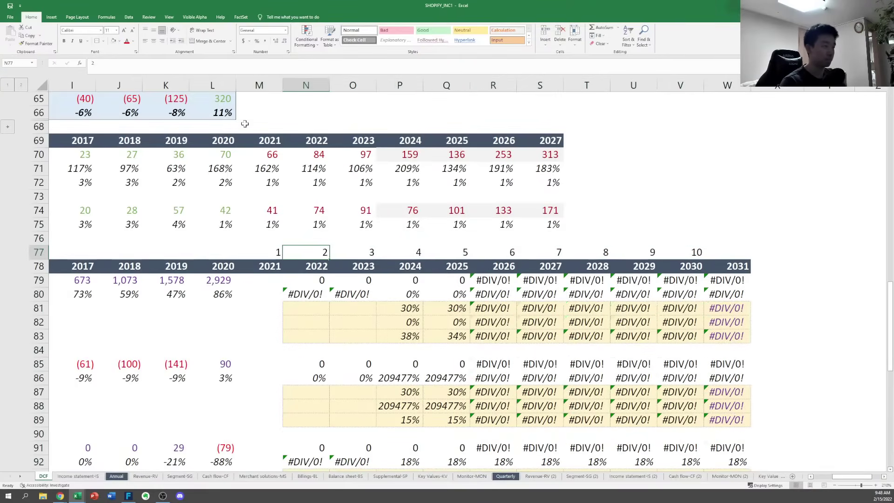
Try to move the 2031 projection cells in column W, from row 79 down, over the 2030 cells in column V
key("Right")
key("Right")
key("Right")
key("Right")
key("Right")
key("Right")
key("Right")
key("Right")
key("Right")
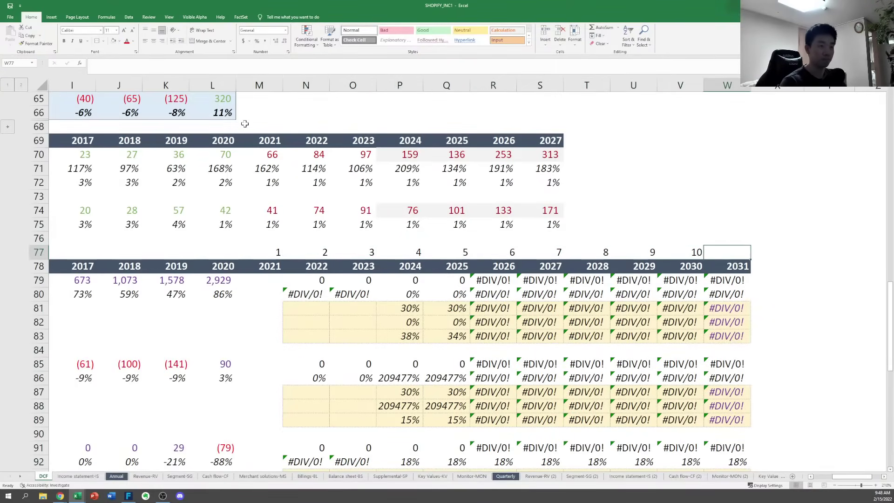
key("shift+Left")
key("ctrl+x")
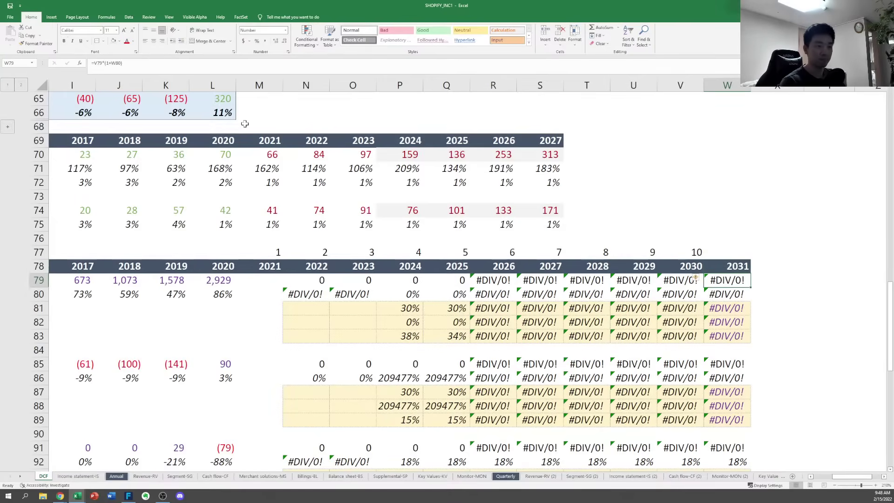
key("shift+Down")
key("shift+Down")
key("shift+Down")
key("shift+Down")
key("shift+Down")
key("shift+Down")
key("shift+Down")
key("shift+Down")
key("shift+Down")
key("shift+Down")
key("shift+Down")
key("shift+Down")
key("shift+Down")
key("shift+Down")
key("shift+Down")
key("shift+Down")
key("shift+Down")
key("shift+Down")
key("shift+Down")
key("shift+Down")
key("shift+Down")
key("shift+Down")
key("shift+Down")
key("shift+Down")
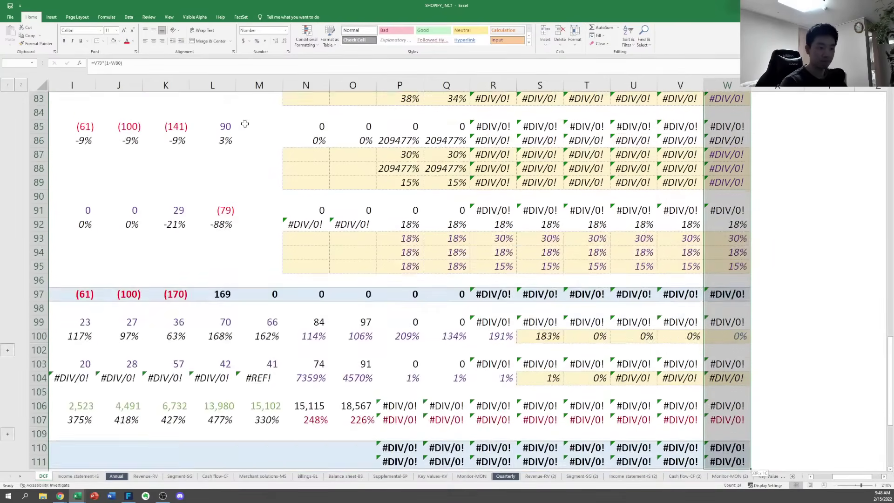
key("ctrl+x")
key("Left")
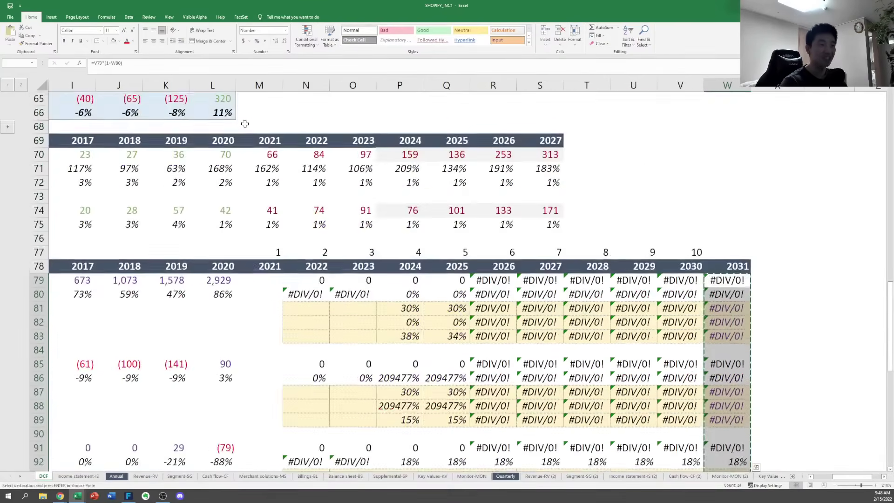
key("ctrl+v")
Try to remove the 2031 year header in W78 of the DCF table
key("Up")
key("Right")
key("Right")
key("Left")
key("Delete")
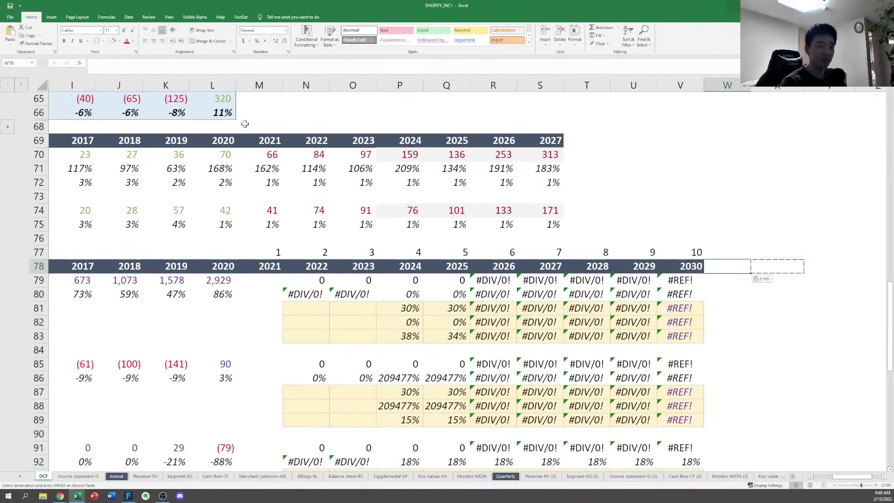
Check the 2030 revenue formula in V79, and undo the 2031 header removal and the move of the 2031 projections
key("Down")
key("Left")
key("shift+Down")
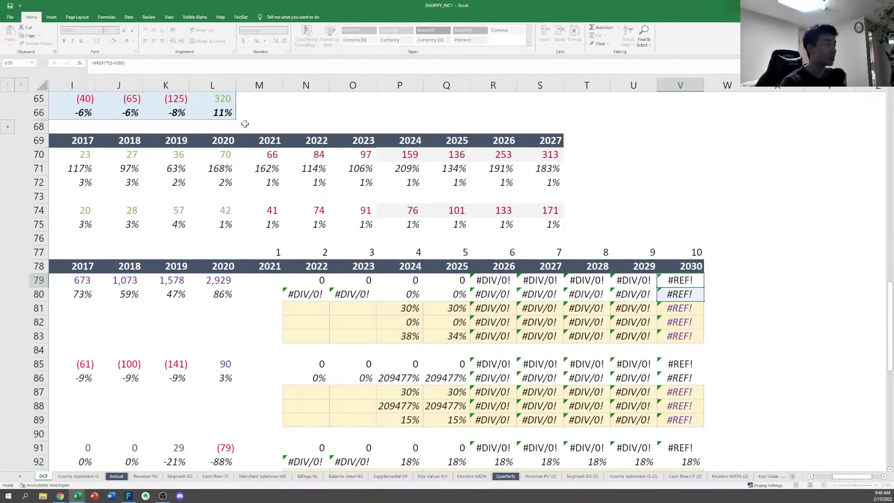
key("Up")
key("Right")
key("ctrl+z")
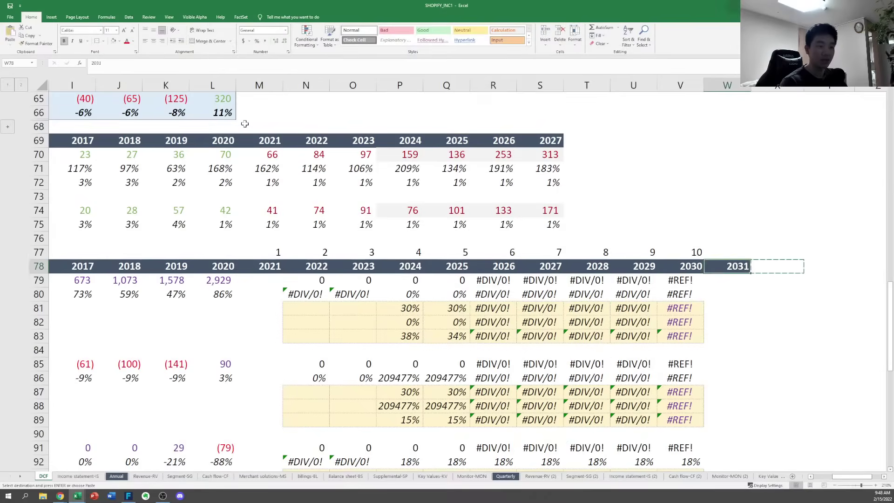
key("ctrl+z")
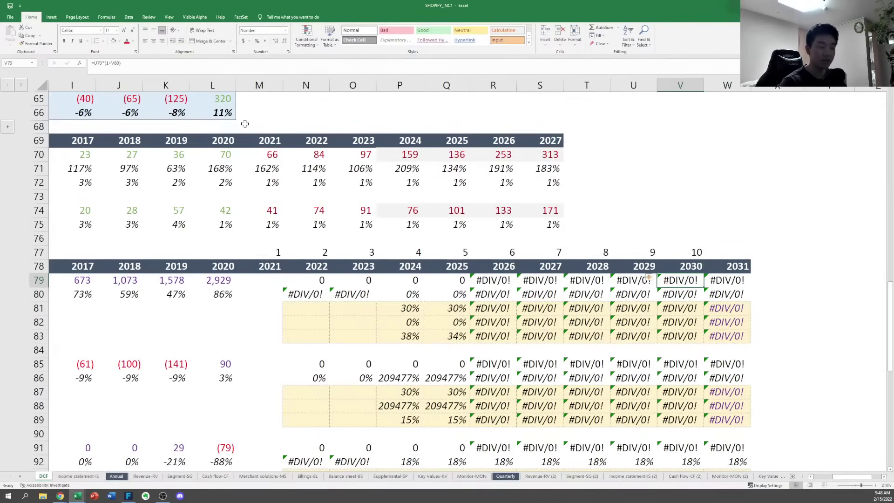
Clear the 2030 projection cells in column V from row 79 through row 111
key("shift+Down")
key("shift+Down")
key("shift+Down")
key("shift+Down")
key("shift+Down")
key("shift+Down")
key("shift+Down")
key("shift+Down")
key("shift+Down")
key("shift+Down")
key("shift+Down")
key("shift+Down")
key("shift+Down")
key("shift+Down")
key("shift+Down")
key("shift+Down")
key("shift+Down")
key("shift+Down")
key("shift+Down")
key("shift+Down")
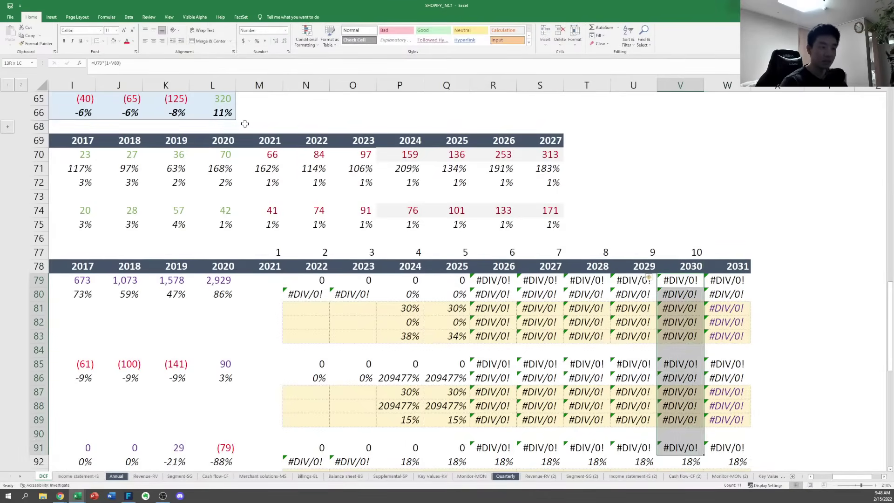
key("shift+Down")
key("shift+Down")
key("shift+Down")
key("ctrl+shift+Down")
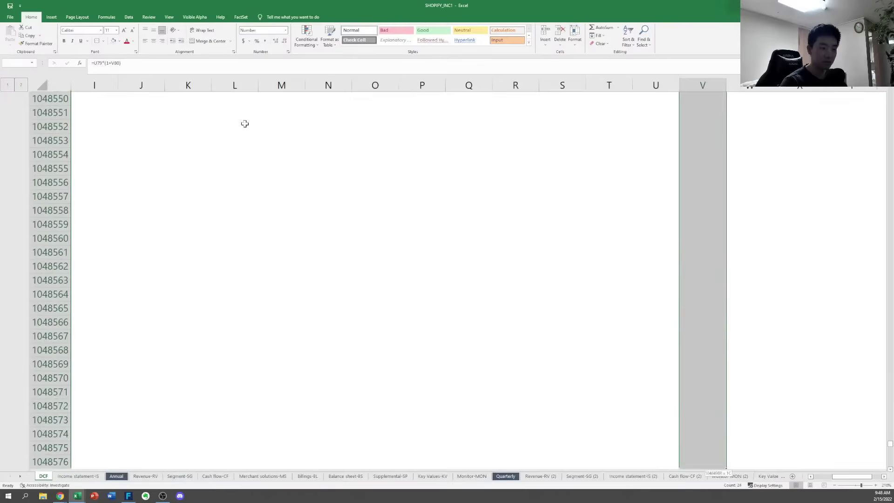
key("ctrl+shift+Up")
key("ctrl+BackSpace")
key("Right")
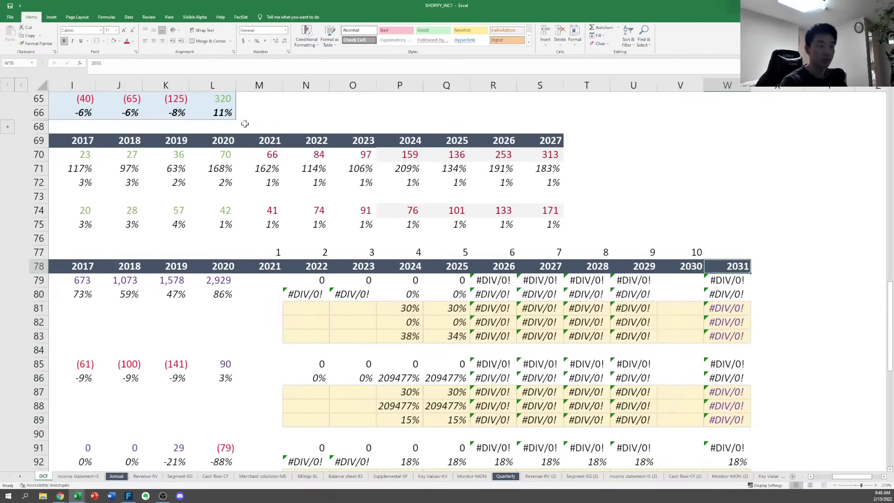
Move the 2031 projection cells in column W, rows 79 to 111, into the emptied 2030 column V
key("shift+Down")
key("shift+Down")
key("shift+Down")
key("shift+Down")
key("ctrl+shift+Down")
key("ctrl+shift+Down")
key("ctrl+shift+Down")
key("ctrl+shift+Down")
key("ctrl+shift+Down")
key("ctrl+shift+Down")
key("ctrl+shift+Up")
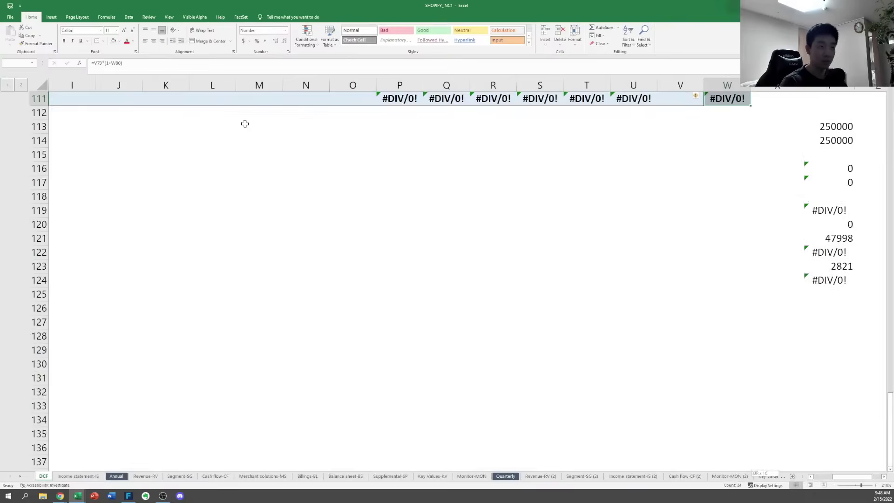
key("ctrl+BackSpace")
key("ctrl+c")
key("Up")
key("Left")
key("Down")
key("ctrl+v")
key("Right")
key("Up")
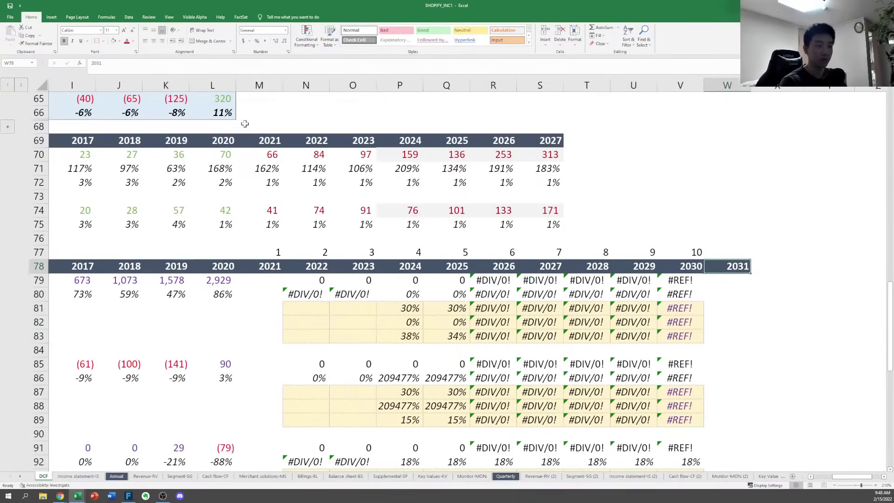
Remove the 2031 year header in W78 and check the moved revenue formula in V79
key("ctrl+z")
key("Left")
key("Left")
key("Left")
key("Down")
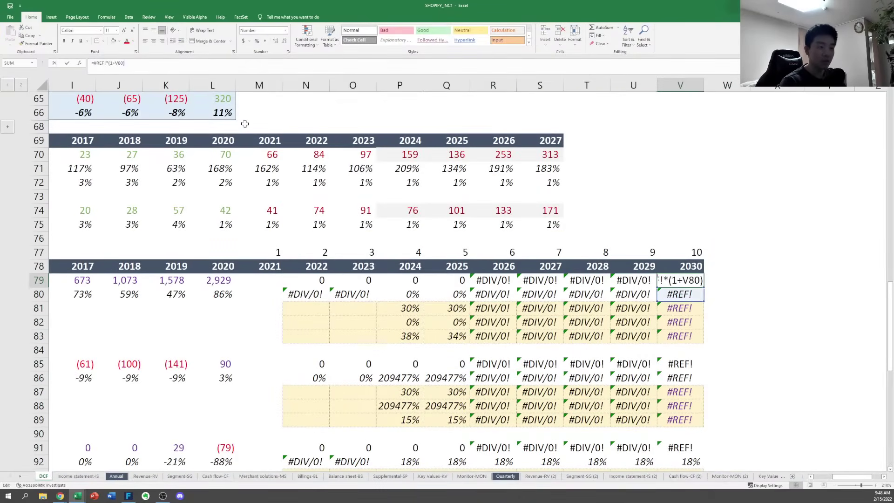
key("Left")
key("Left")
key("Left")
key("Left")
key("Left")
key("Left")
key("Left")
key("Left")
key("Left")
key("Left")
key("Left")
key("Left")
key("Left")
key("Left")
key("Left")
key("Left")
key("Left")
key("Left")
key("Left")
key("Left")
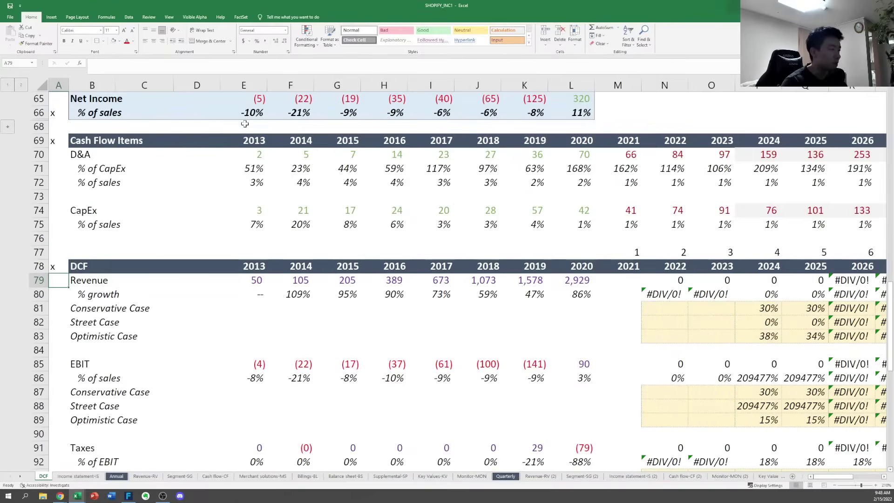
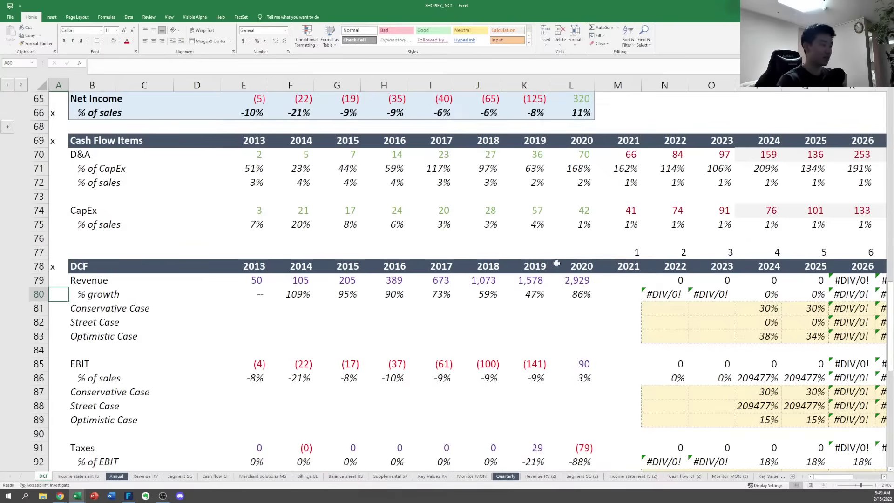
Review the DCF table's period numbers, year headers, and revenue and growth rows across the historical and projected years
left_click(395, 283)
left_click(549, 294)
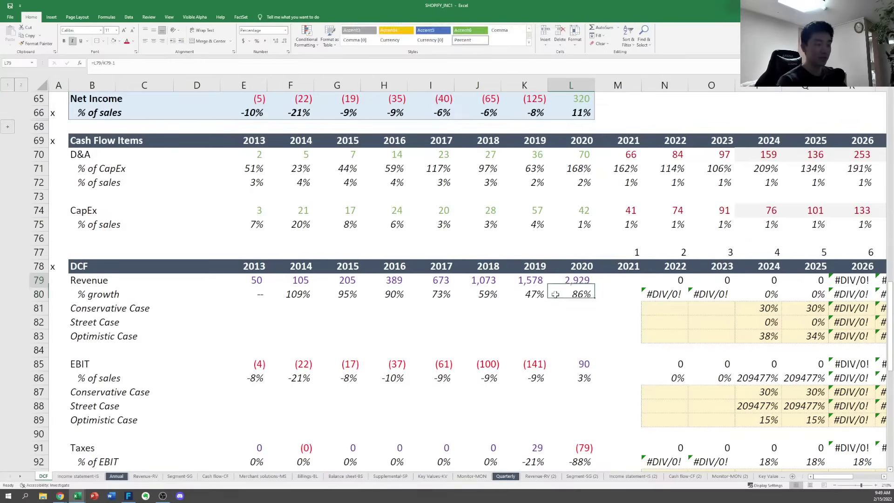
key("Up")
key("Right")
key("Up")
key("Right")
key("Up")
key("Down")
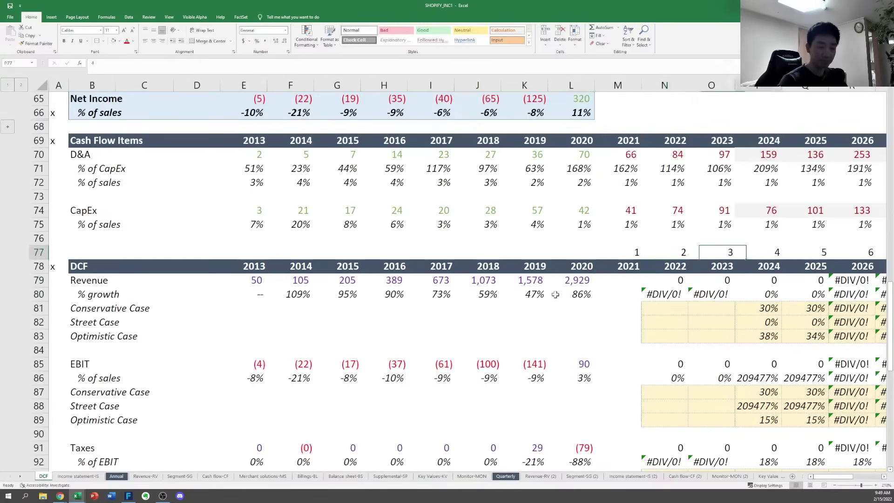
key("Right")
key("Right")
key("Right")
key("Right")
key("Right")
key("Right")
key("Right")
key("Right")
key("Left")
key("Left")
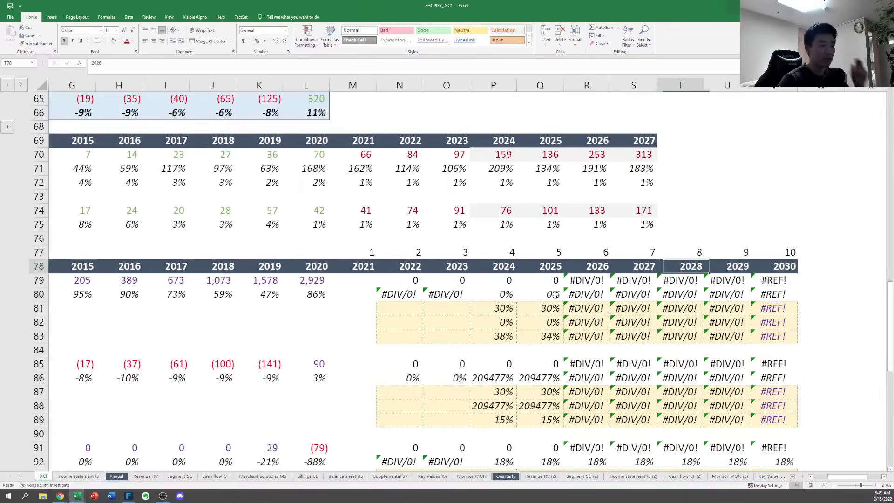
key("Down")
key("Left")
key("Left")
key("Left")
key("Left")
key("Left")
key("Left")
key("Left")
key("Left")
key("Left")
key("Left")
key("Left")
key("Left")
key("Left")
key("Left")
key("Left")
key("Left")
key("Left")
key("Left")
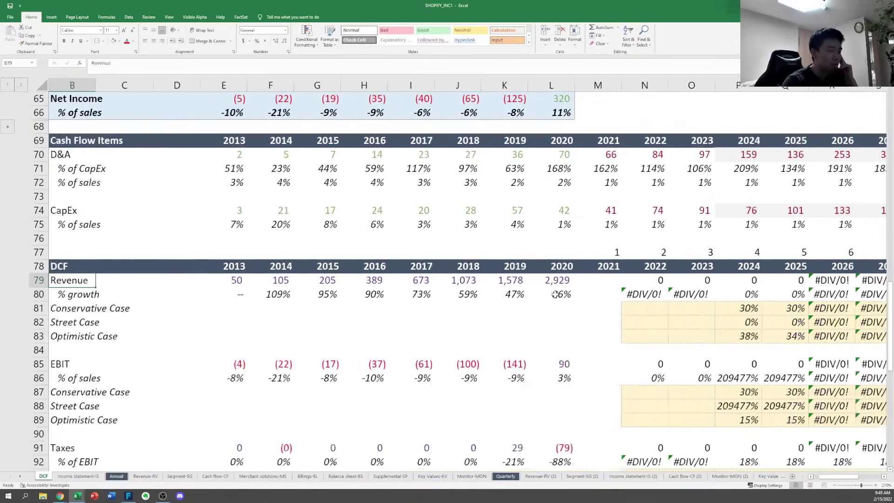
key("Down")
key("Right")
key("Right")
key("Right")
key("Right")
key("Right")
key("Right")
key("Right")
key("Right")
key("Right")
key("Right")
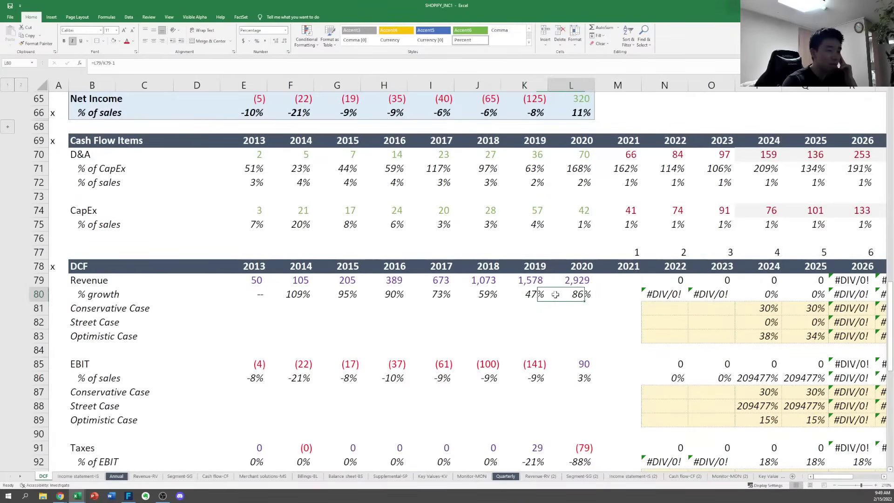
key("Up")
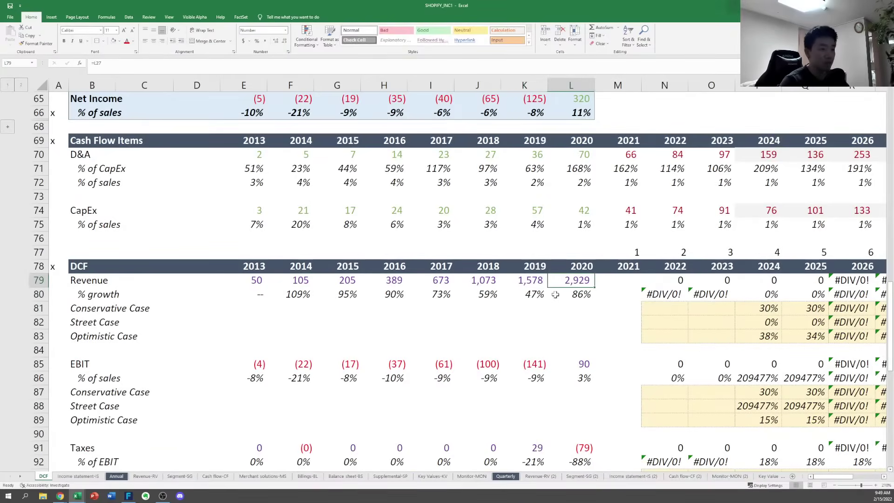
Try to fill 2021 revenue in M79 with a copy of the 2020 revenue link from L79
key("F2")
key("Tab")
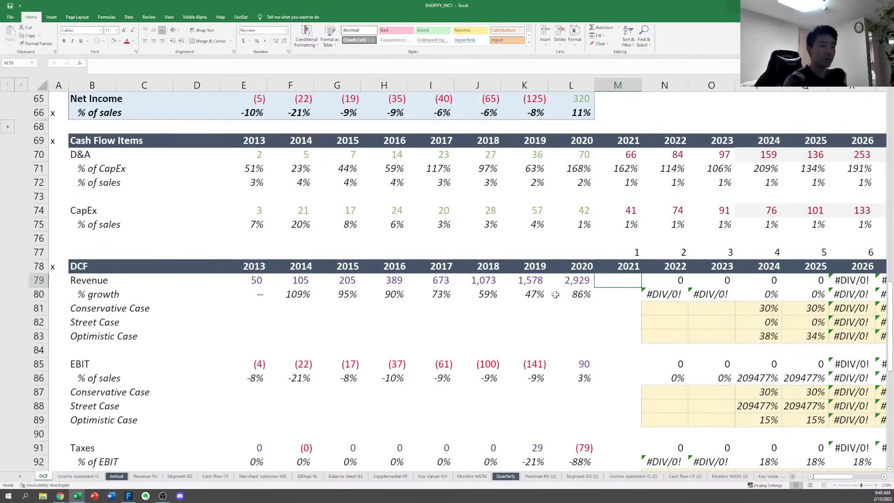
key("Left")
key("ctrl+c")
key("Right")
key("ctrl+v")
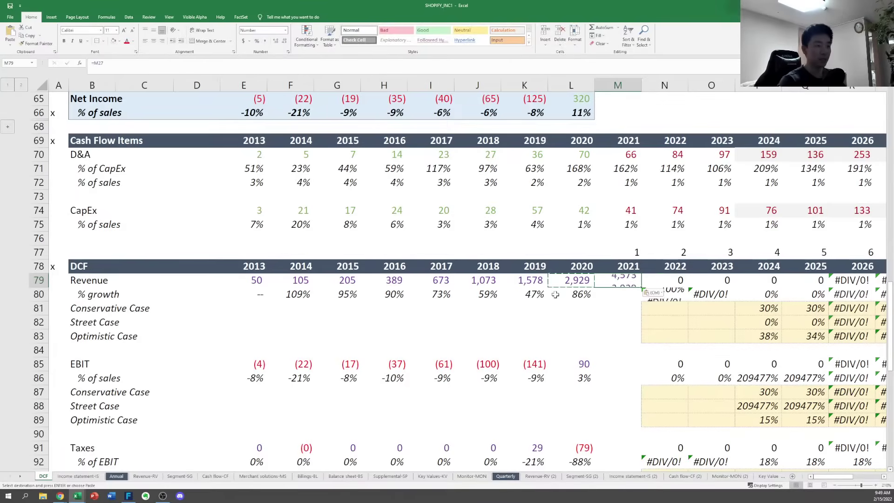
Check the source of the 2021 revenue link in M79 and delete the link
key("F2")
key("Escape")
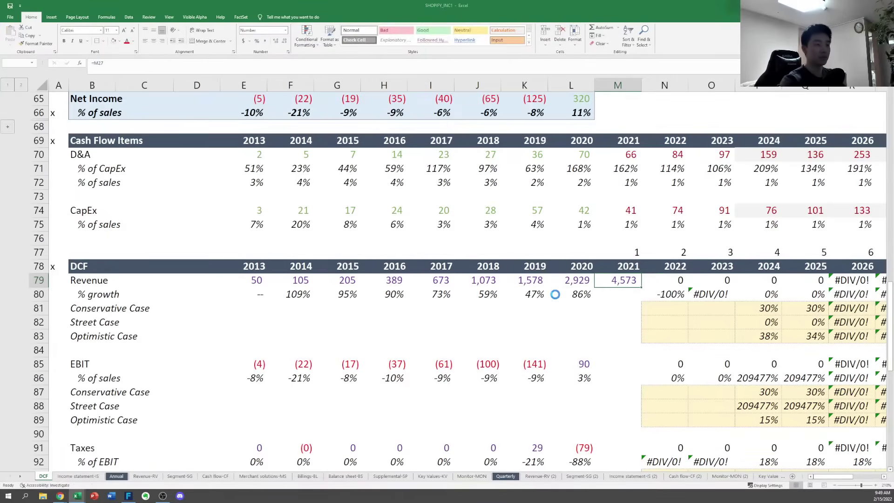
key("ctrl+bracketleft")
key("F5")
key("Return")
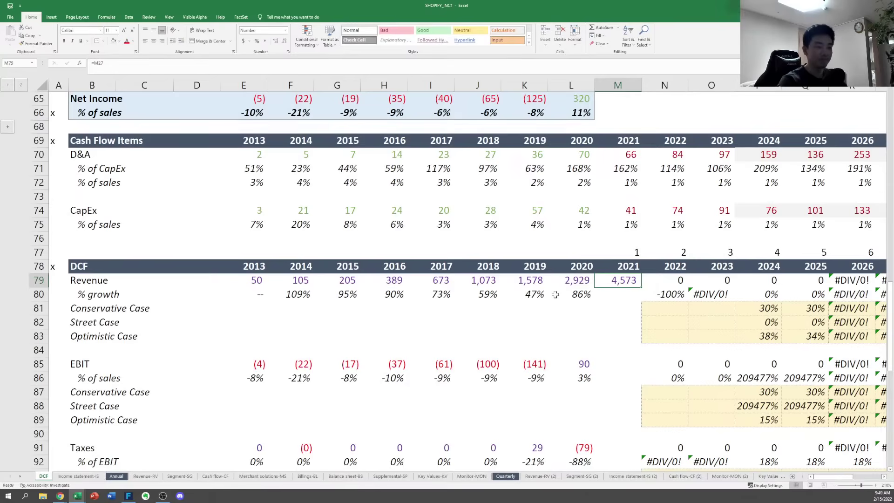
key("Right")
key("Left")
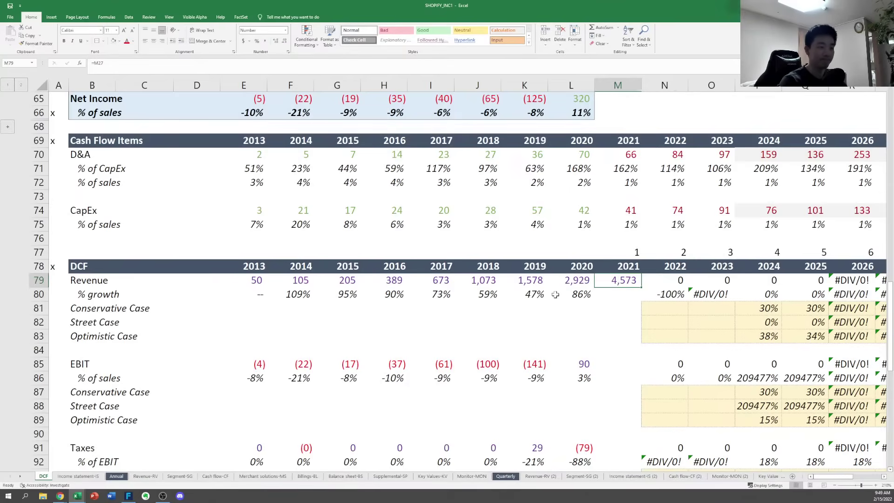
key("Delete")
Copy the shaded revenue case cells N81:N83 from 2022 into the 2021 cells M81:M83
key("Down")
key("Down")
key("Right")
key("shift+Down")
key("shift+Down")
key("ctrl+c")
key("Left")
key("shift+Down")
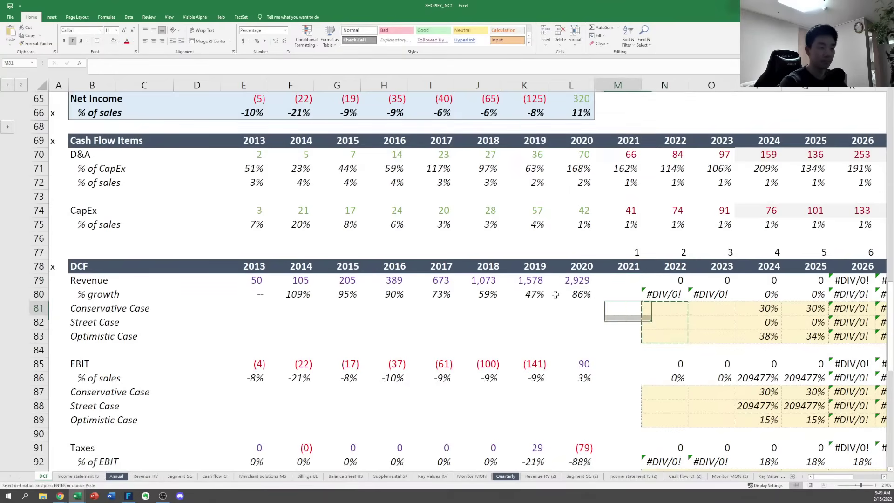
key("shift+Down")
key("ctrl+v")
Copy the revenue growth formula from N80 into the 2021 cell M80 and check its references
key("Right")
key("Up")
key("ctrl+c")
key("Left")
key("ctrl+v")
key("Right")
key("Left")
key("F2")
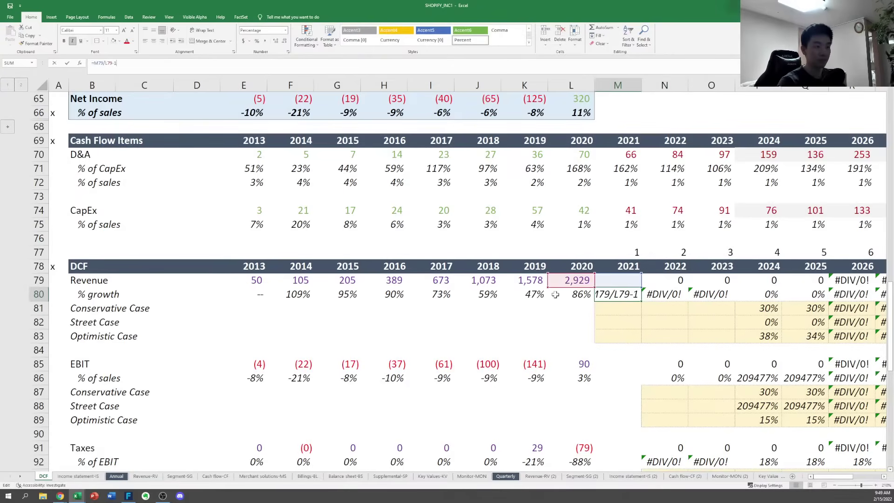
Check the revenue growth formulas for 2021 to 2023 and copy M80 across the growth row through 2030
key("Escape")
key("Right")
key("F2")
key("Escape")
key("Right")
key("F2")
key("Escape")
key("Left")
key("Left")
key("ctrl+c")
key("ctrl+shift+Right")
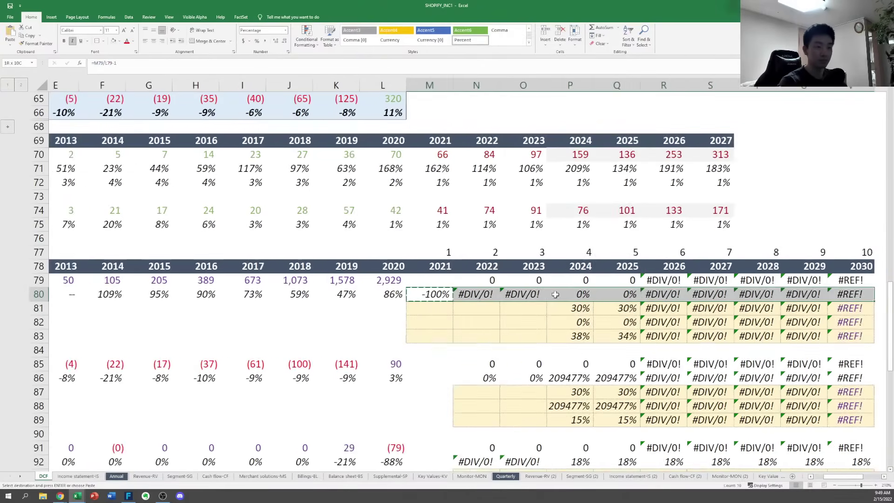
key("ctrl+v")
key("Escape")
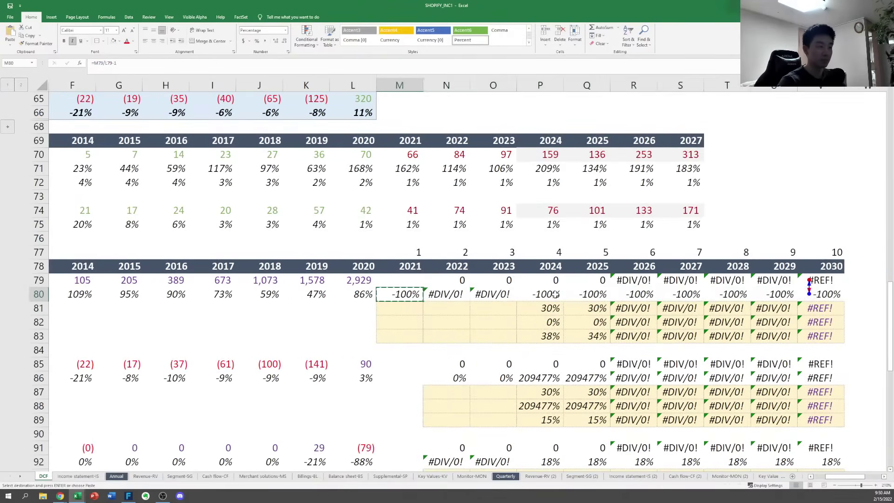
Inspect the copied growth formulas along row 80, starting with the 2021 formula in M80
key("F2")
key("Escape")
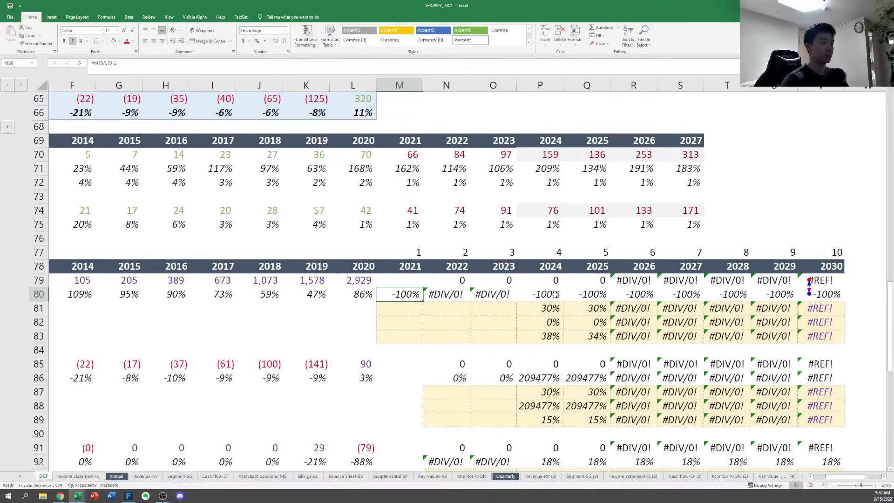
key("Right")
key("Right")
key("Right")
key("Right")
key("Right")
key("Right")
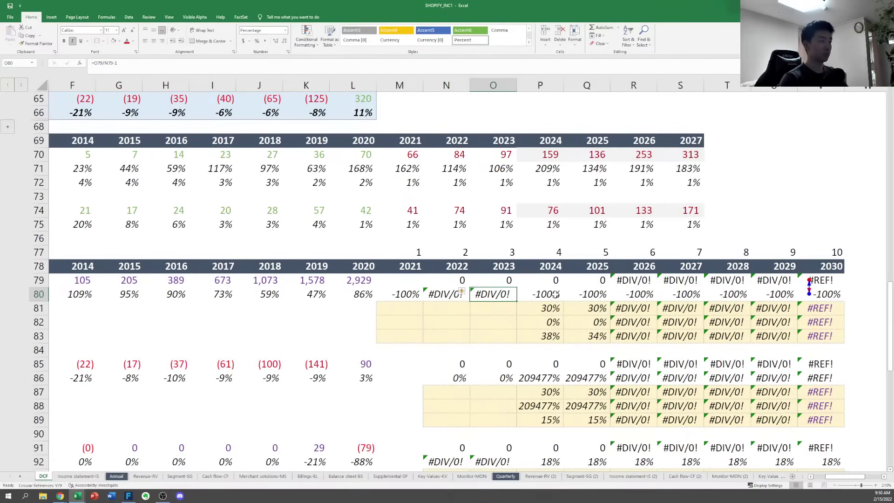
key("Left")
key("Left")
key("Left")
key("Left")
key("Left")
key("Left")
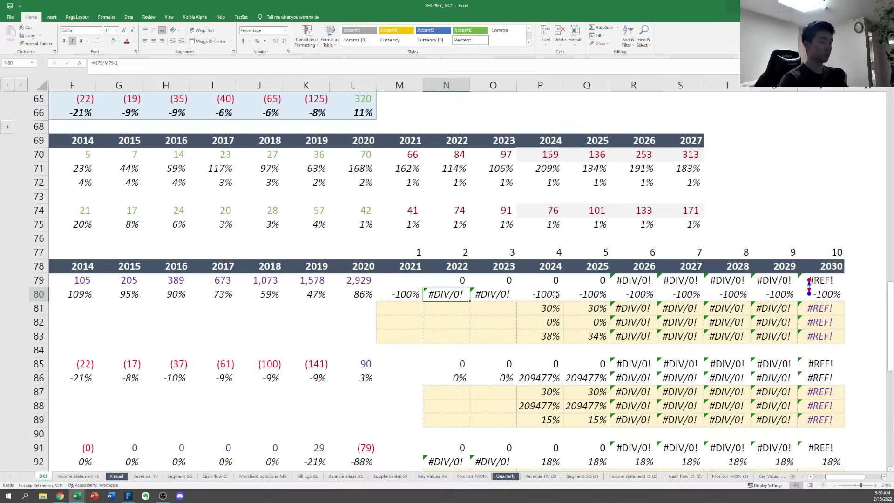
Clear the revenue growth row and its three case rows from 2021 through 2030, cells M80:V83
key("ctrl+shift+Right")
key("shift+Down")
key("shift+Down")
key("shift+Down")
key("Delete")
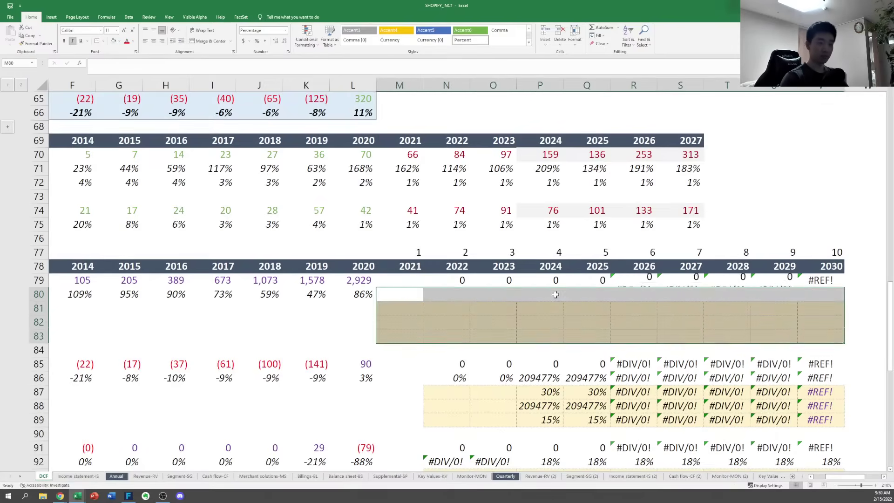
Copy the 2029 revenue formula from U79 into the 2030 cell V79
key("Up")
key("Right")
key("Right")
key("Right")
key("Right")
key("Right")
key("Right")
key("Right")
key("Right")
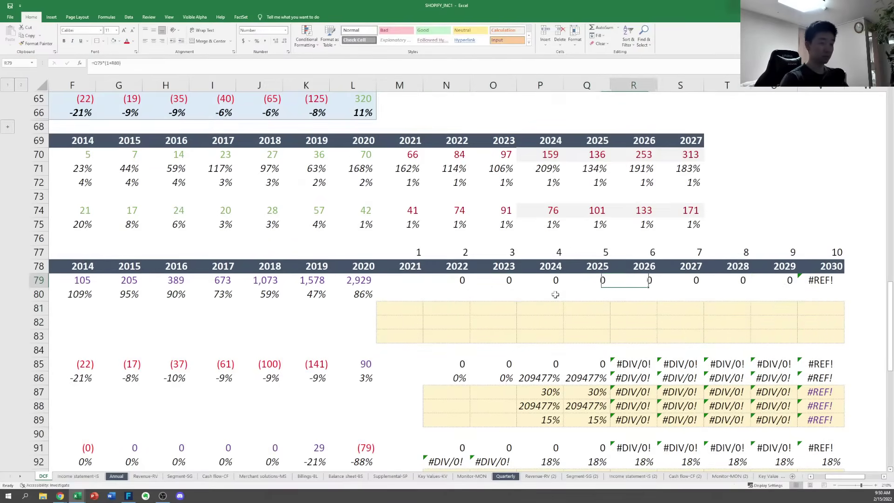
key("ctrl+c")
key("Right")
key("ctrl+v")
Clear the EBIT, percent of sales and EBIT case cells for 2022 through 2030, N85:V89
key("Down")
key("Down")
key("Left")
key("Down")
key("Down")
key("Left")
key("Left")
key("Left")
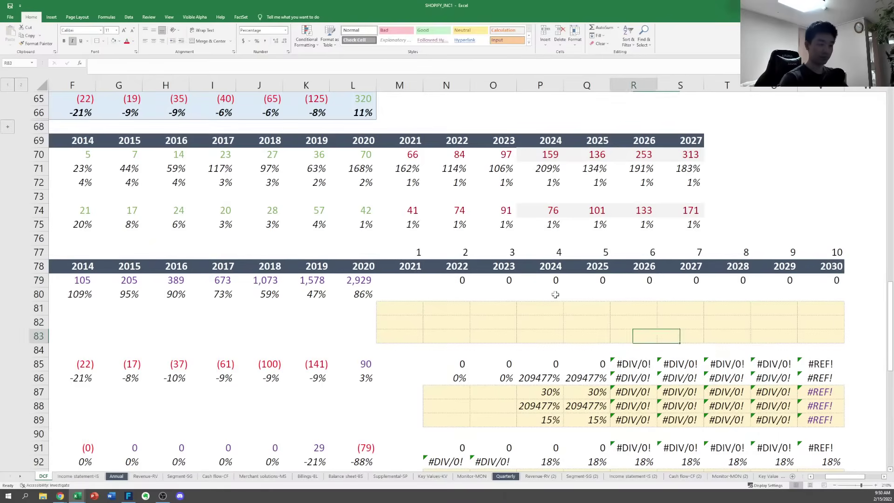
key("Left")
key("Left")
key("Left")
key("Left")
key("Left")
key("Down")
key("Down")
key("Right")
key("ctrl+shift+Right")
key("shift+Down")
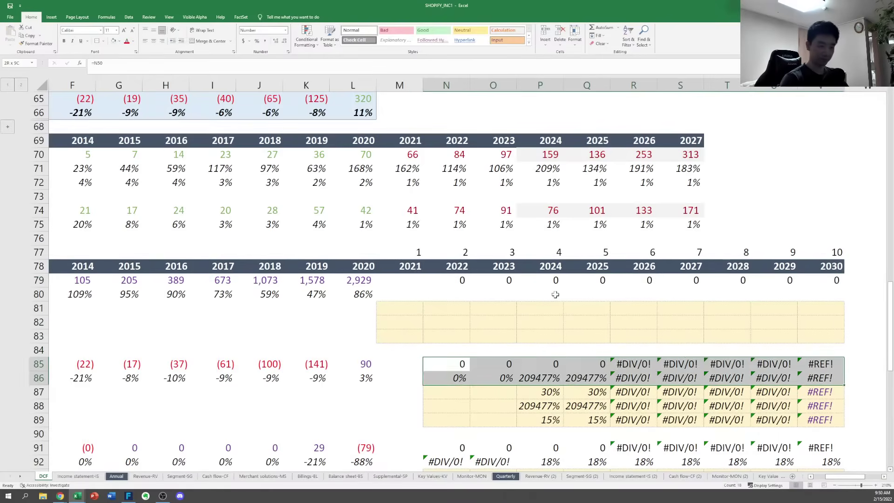
key("shift+Down")
key("shift+Down")
key("shift+Down")
key("Delete")
Clear the remaining 2022 to 2030 projection cells from the taxes row 91 down through row 107
key("shift+Down")
key("shift+Down")
key("shift+Down")
key("shift+Down")
key("shift+Down")
key("shift+Down")
key("shift+Down")
key("shift+Down")
key("shift+Down")
key("shift+Down")
key("shift+Down")
key("shift+Down")
key("shift+Down")
key("shift+Down")
key("shift+Down")
key("shift+Down")
key("shift+Down")
key("shift+Down")
key("shift+Down")
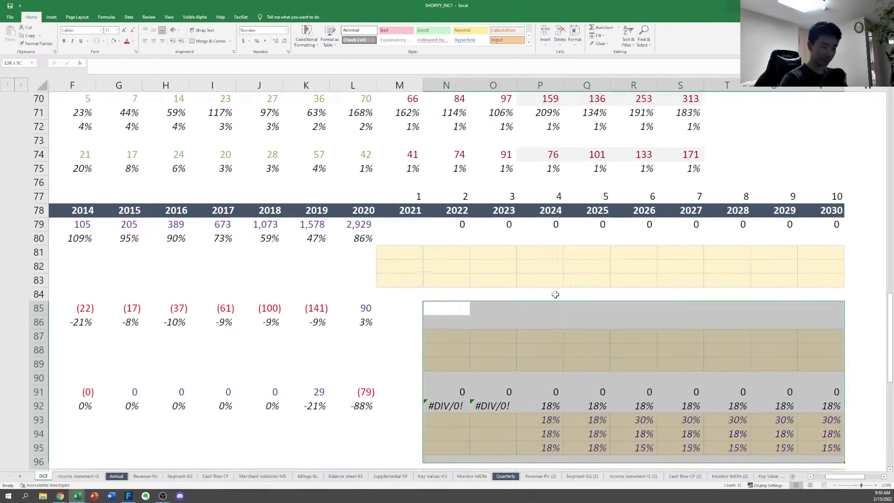
scroll(555, 294, "up", 5)
Review the cleared projection columns down to the end of the DCF and return to the 2021 revenue cell M79
key("Down")
key("Down")
key("Down")
key("Down")
key("Down")
key("Down")
key("Down")
key("Down")
key("Down")
key("Down")
key("Down")
key("Down")
key("Down")
key("Down")
key("Down")
key("Down")
key("Down")
key("Down")
key("Down")
key("Down")
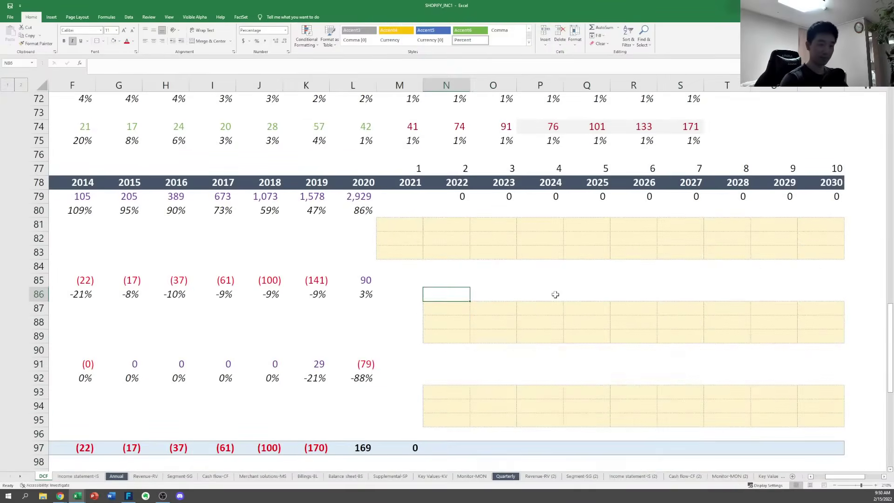
key("Down")
key("Down")
key("Down")
key("Down")
key("Down")
key("Down")
key("Down")
key("Down")
key("Down")
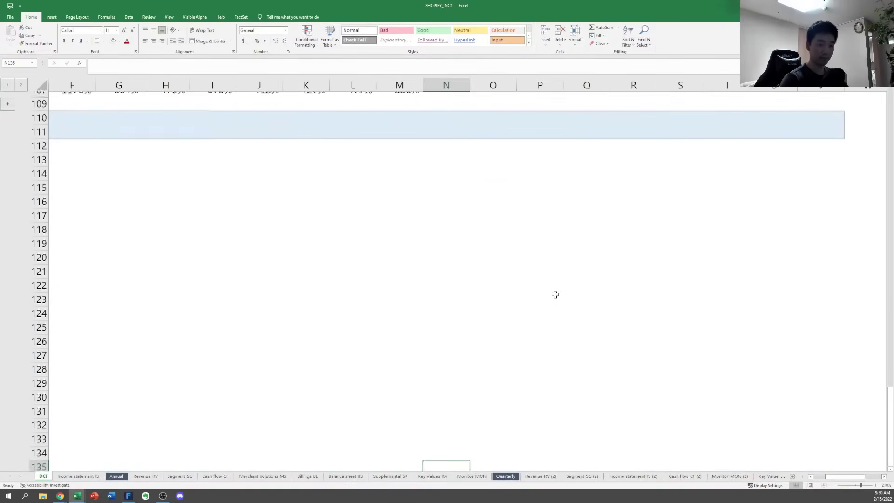
key("Page_Up")
key("Up")
key("Up")
key("Up")
key("Up")
key("Up")
key("Up")
key("Up")
key("Up")
key("Up")
key("Up")
key("Up")
key("Up")
key("Up")
key("Up")
key("Up")
key("Up")
key("Up")
key("Up")
key("Up")
key("Up")
key("Up")
key("Up")
key("Up")
key("Up")
key("Up")
key("Up")
key("Up")
key("Up")
key("Up")
key("Up")
key("Up")
key("Up")
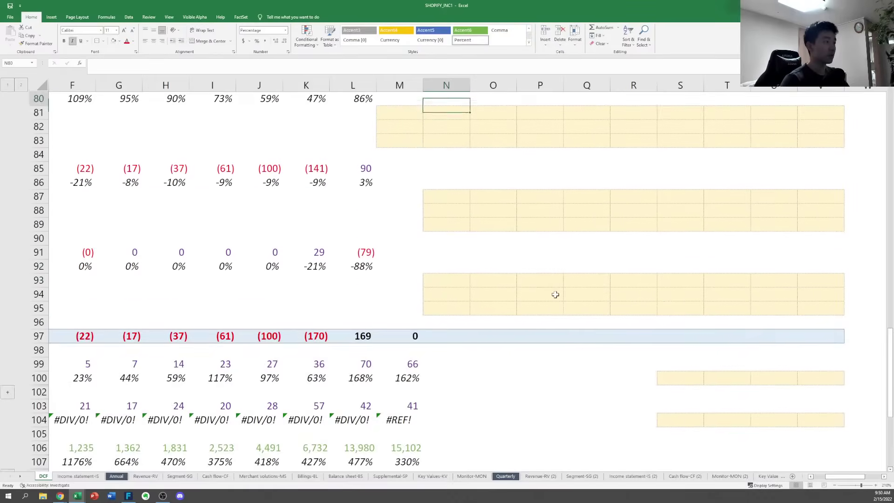
key("Down")
key("Down")
key("Down")
key("Down")
key("Down")
key("Down")
key("Down")
key("Down")
key("Down")
key("Left")
key("Left")
key("Up")
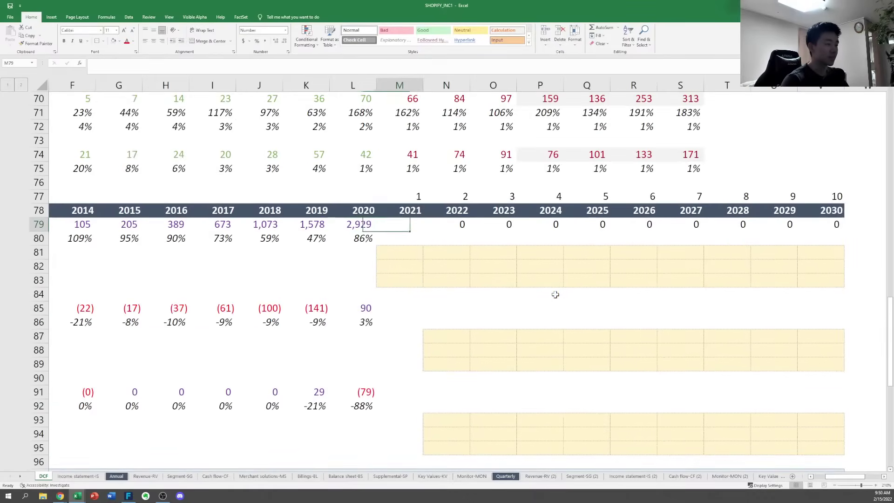
Copy the 2022 revenue formula from N79 into the 2021 cell M79
key("Right")
key("Down")
key("Down")
key("Up")
key("Up")
key("Right")
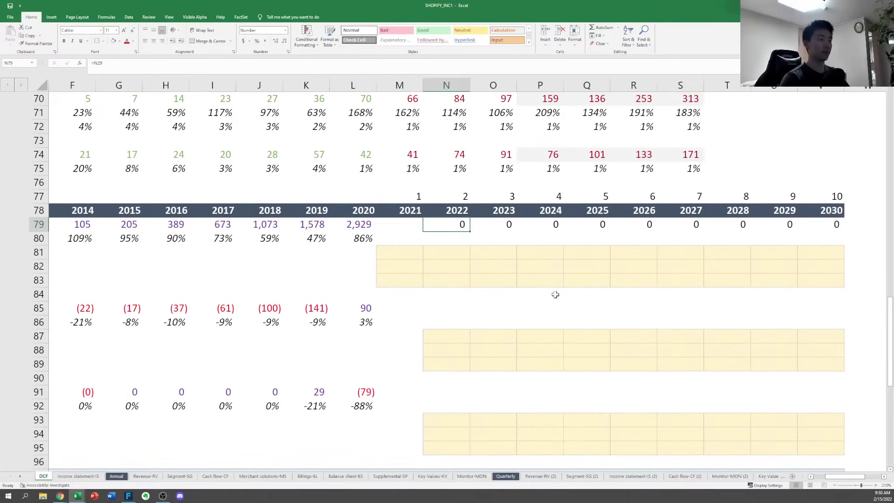
key("ctrl+c")
key("Left")
key("Return")
key("Down")
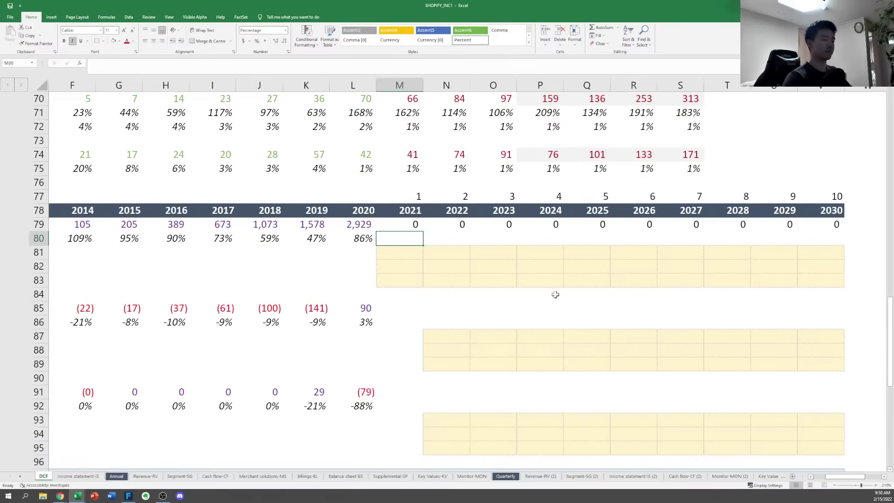
Link the 2021 Street Case growth cell M82 to the income statement revenue growth in M28
key("Home")
key("Right")
key("ctrl+Right")
key("ctrl+Right")
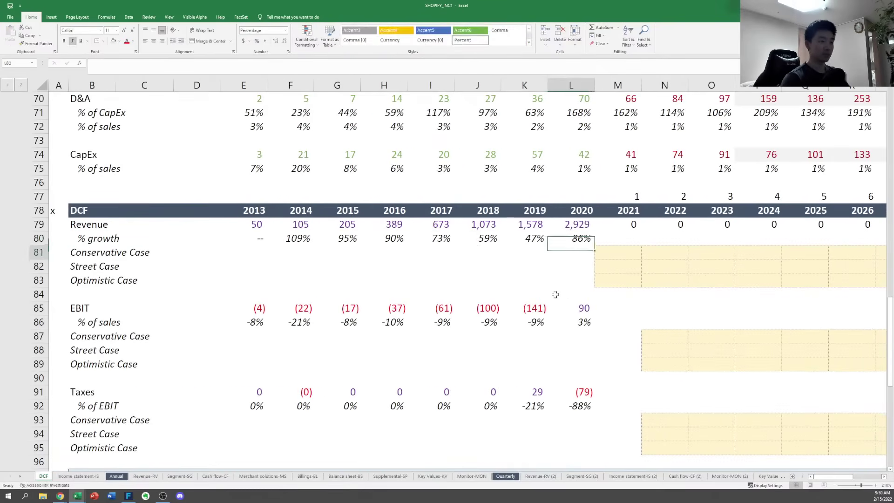
key("Right")
key("Down")
key("Down")
type("=")
key("Up")
key("Up")
key("Up")
key("Up")
key("Up")
key("Up")
key("Up")
key("Up")
key("Up")
key("Up")
key("Up")
key("Up")
key("Up")
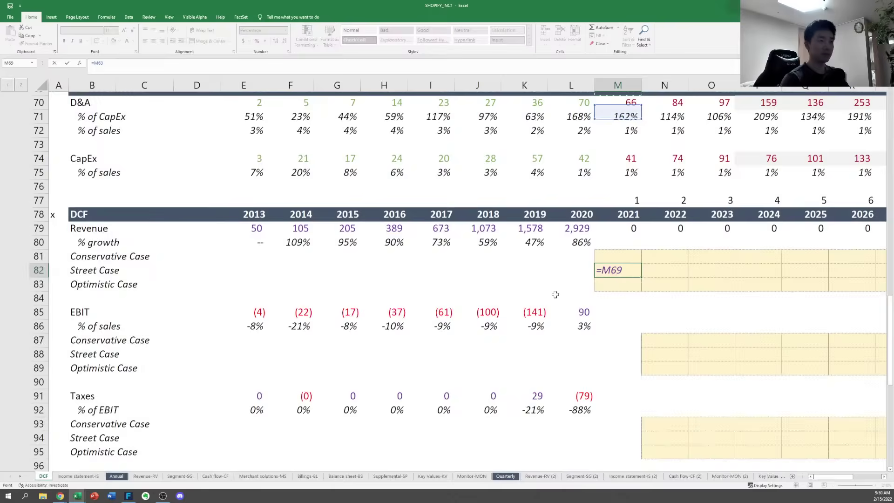
key("ctrl+Up")
key("Down")
key("Down")
key("Down")
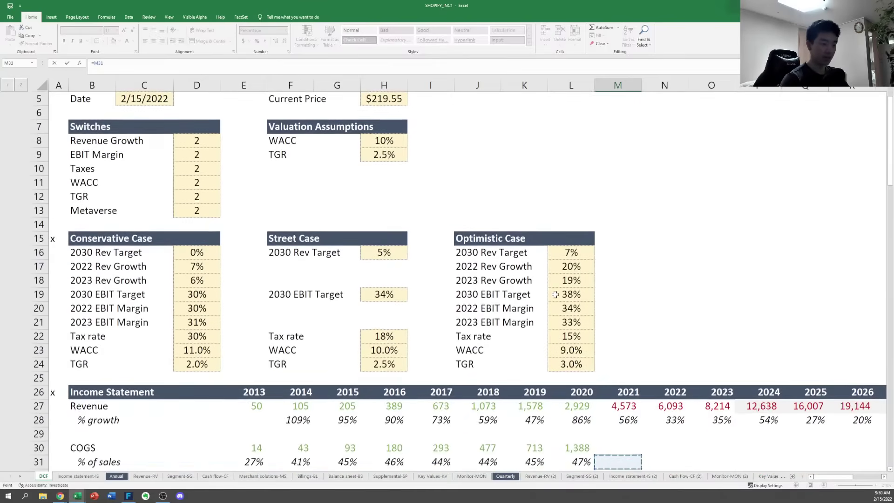
key("Up")
key("Up")
key("Up")
key("ctrl+Return")
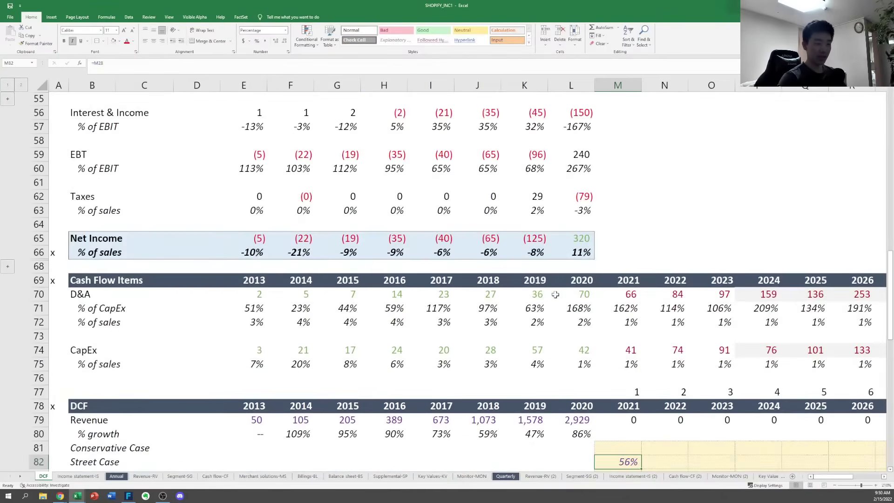
Copy the Street Case growth link from M82 into the 2022 and 2023 cells N82 and O82
key("Down")
key("Down")
key("Up")
key("Up")
key("ctrl+c")
key("Right")
key("ctrl+v")
key("Right")
key("Return")
key("Left")
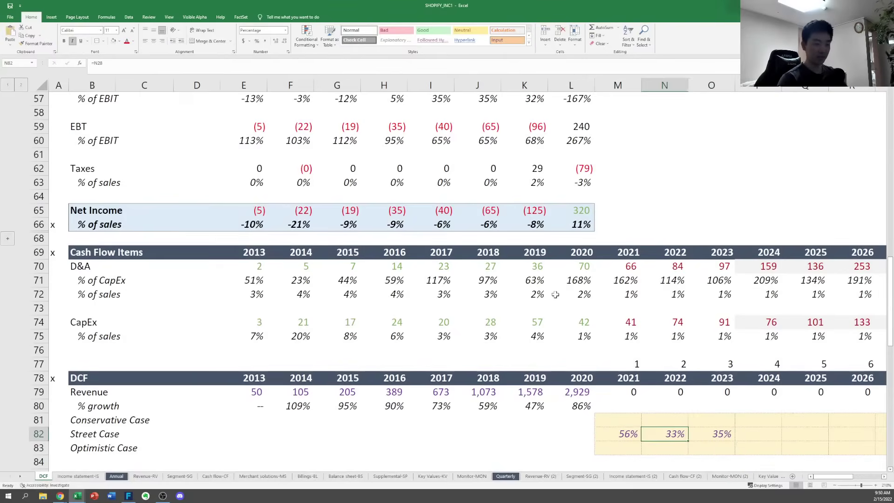
key("Escape")
key("Left")
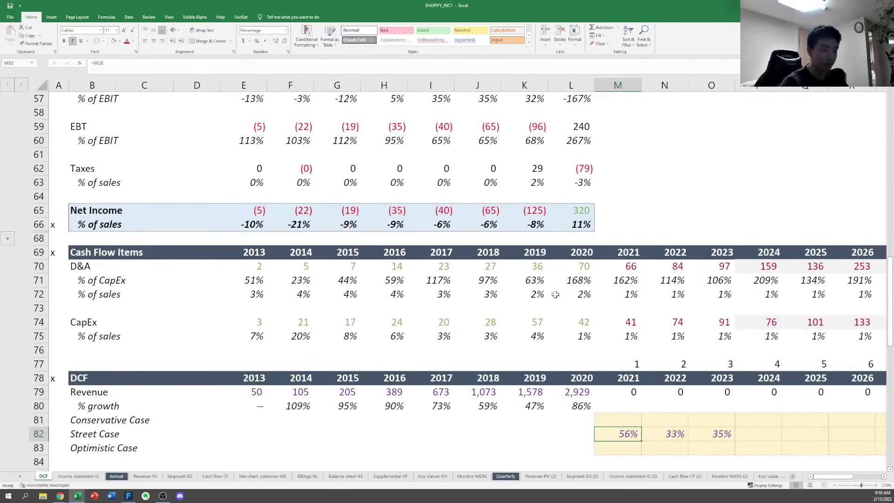
Review the Street Case growth cells in row 82 from 2022 through 2027
key("Right")
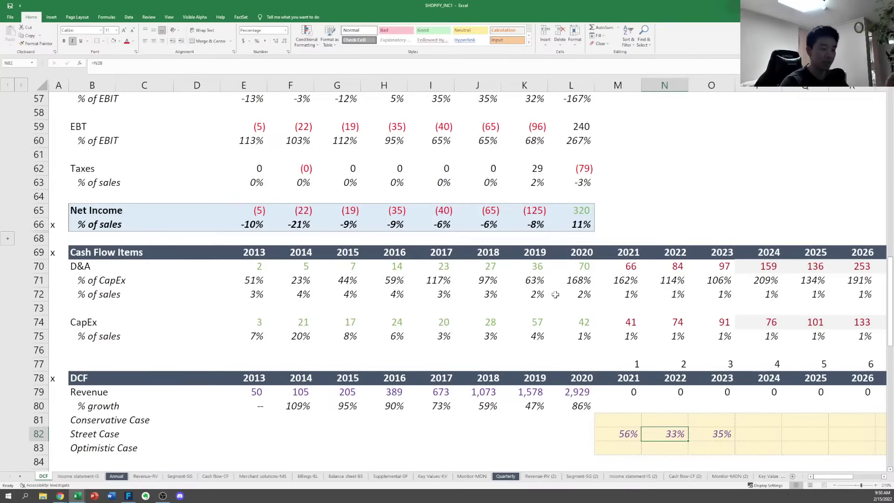
key("Right")
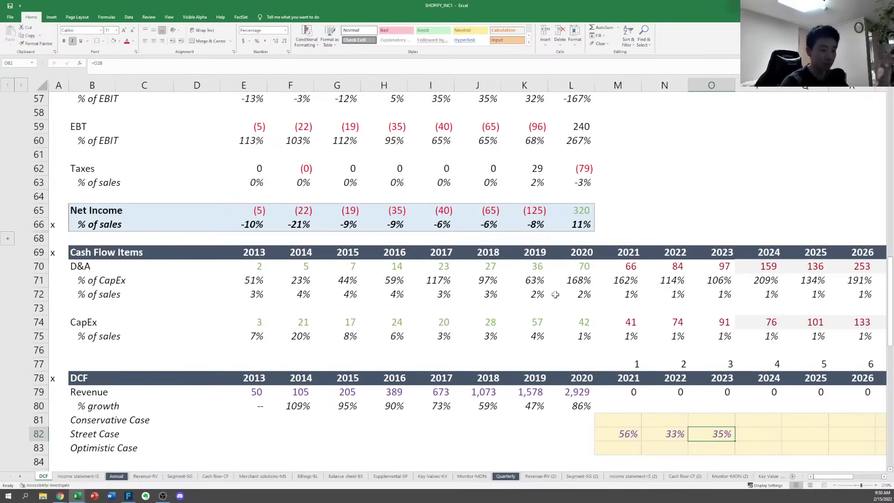
key("Right")
key("Right")
key("Right")
key("Right")
key("Right")
key("Right")
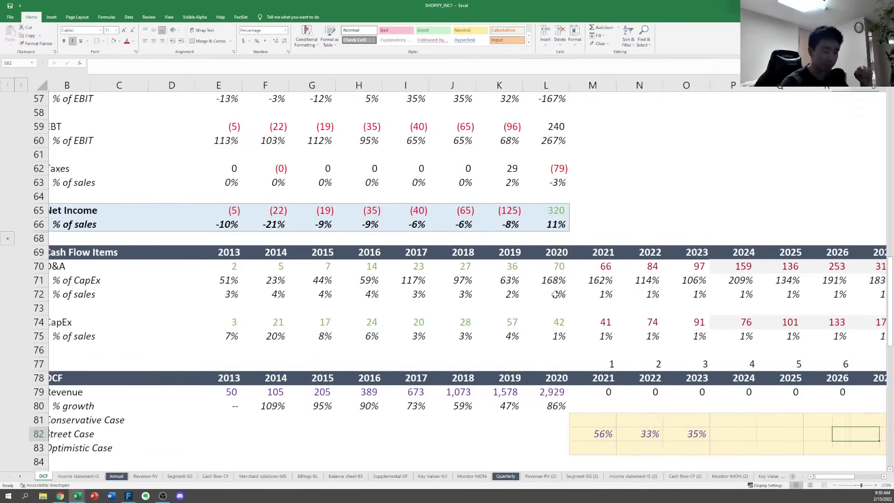
key("Left")
key("Left")
key("Left")
key("Left")
key("Left")
key("Left")
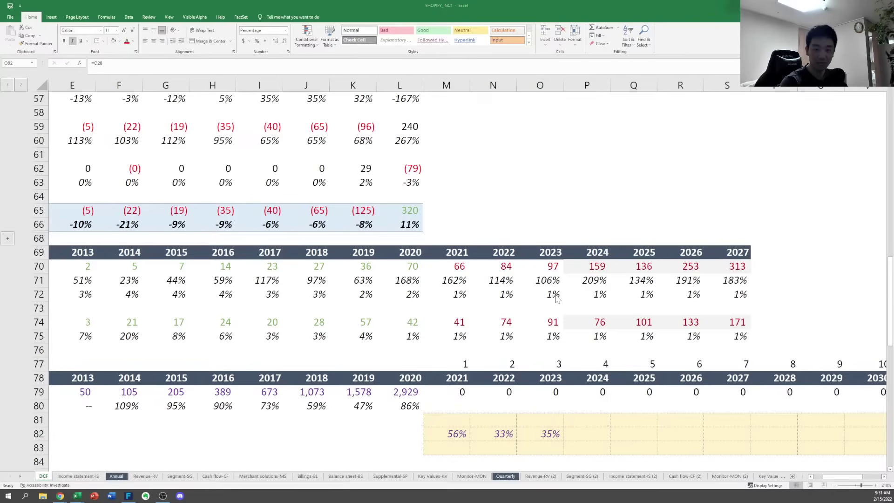
Check the Shopify broker estimates in FactSet, return to Excel and clear the 2023 Street Case growth in O82
key("alt+Tab")
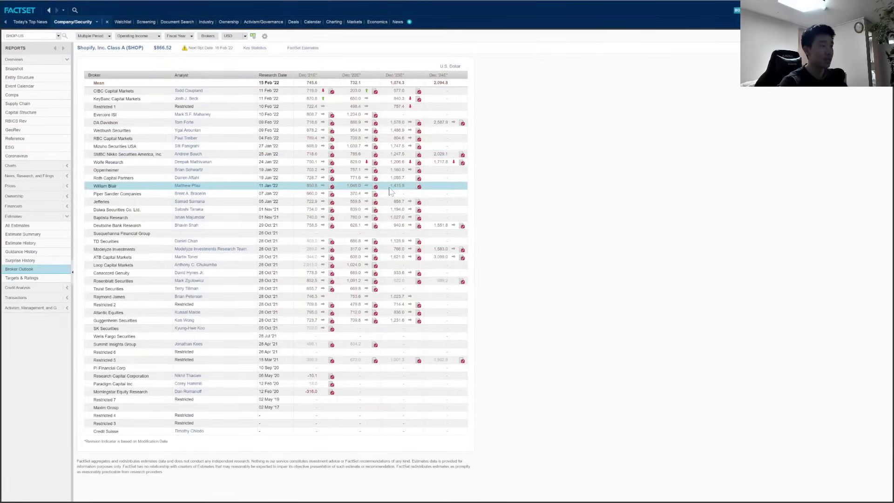
key("alt+Tab")
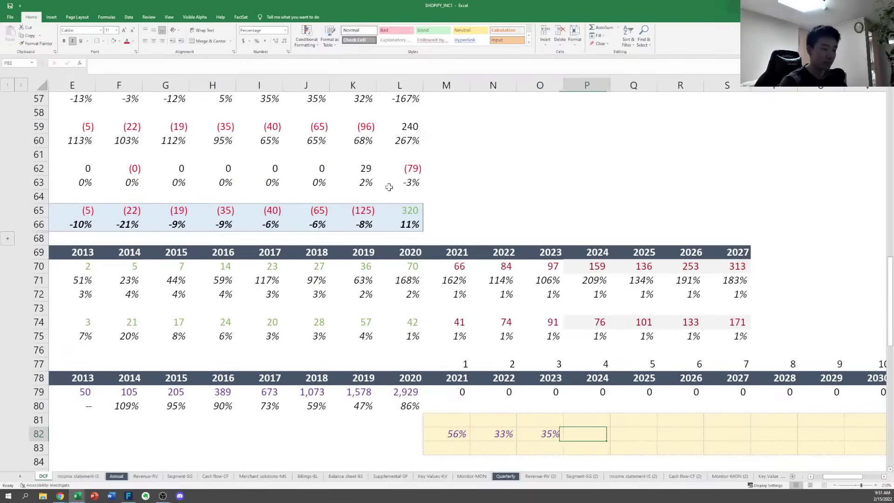
key("Right")
key("Right")
key("Right")
key("Right")
key("Right")
key("Right")
key("Right")
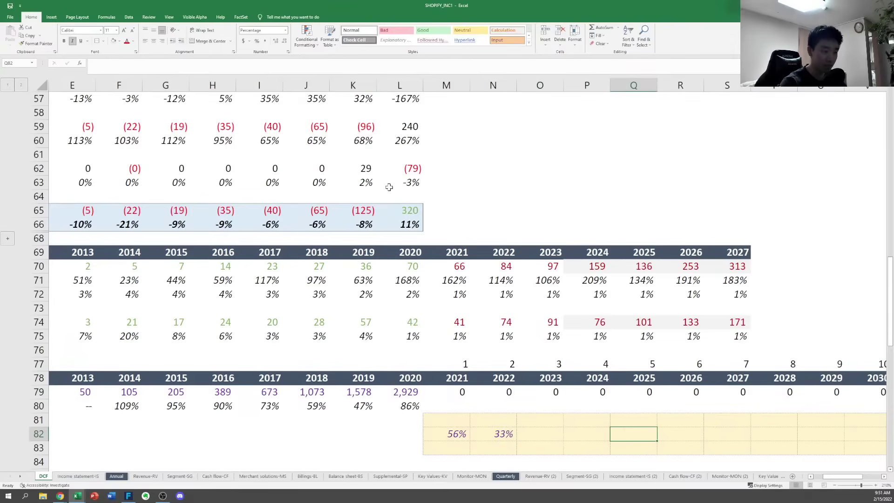
Look over the empty Street Case growth cells in row 82 from 2023 through 2030
key("Left")
key("Left")
key("Left")
key("Left")
key("Left")
key("Left")
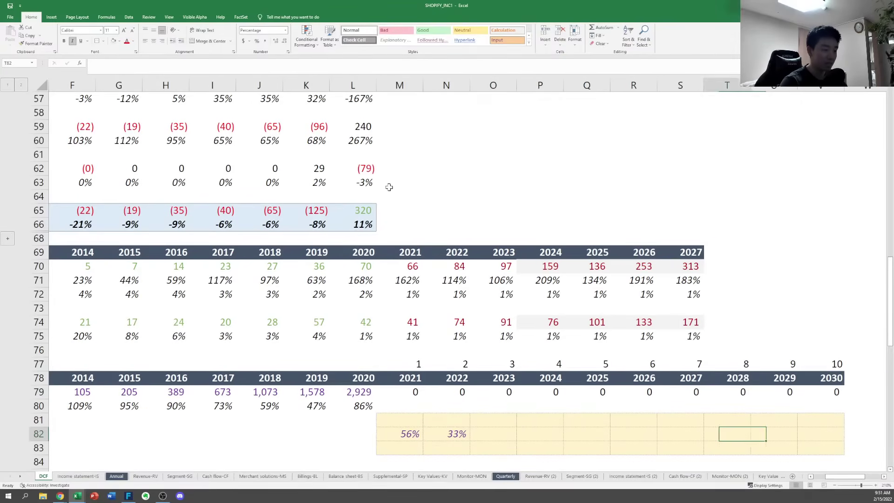
key("Right")
key("Right")
key("Left")
key("Left")
key("Left")
key("Right")
key("Right")
key("Right")
key("Right")
key("Right")
key("Right")
key("Right")
key("Right")
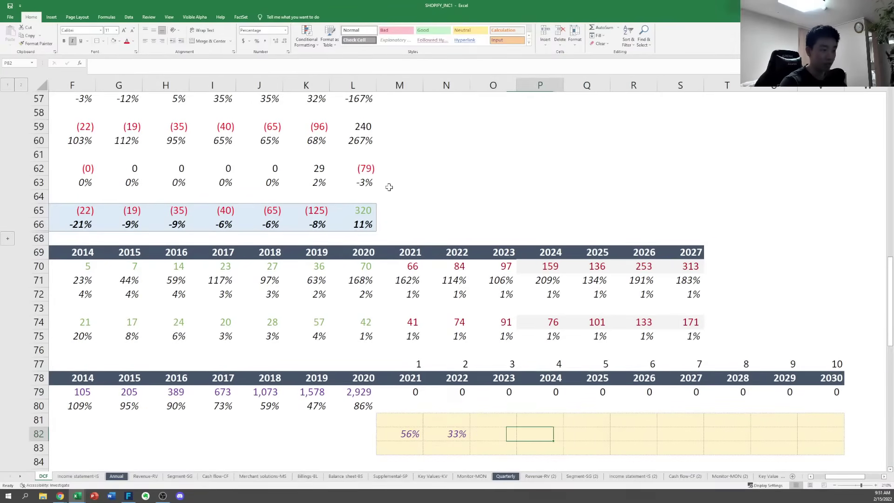
key("Left")
key("Left")
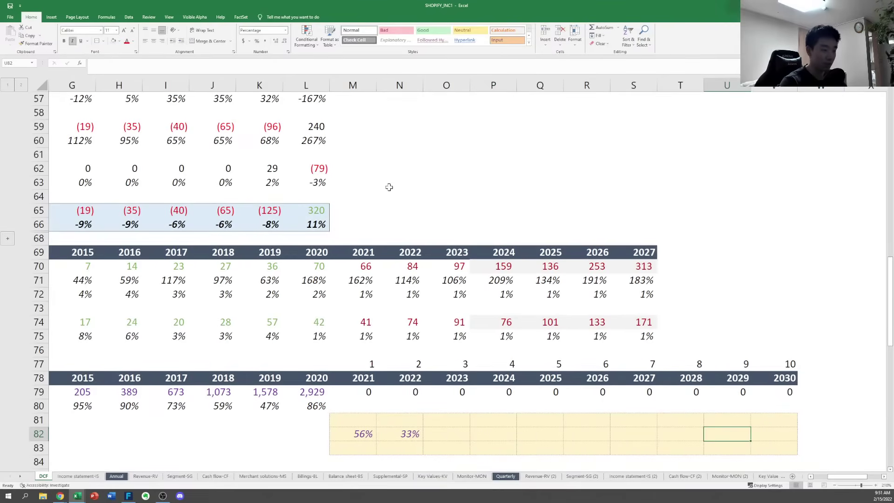
key("Right")
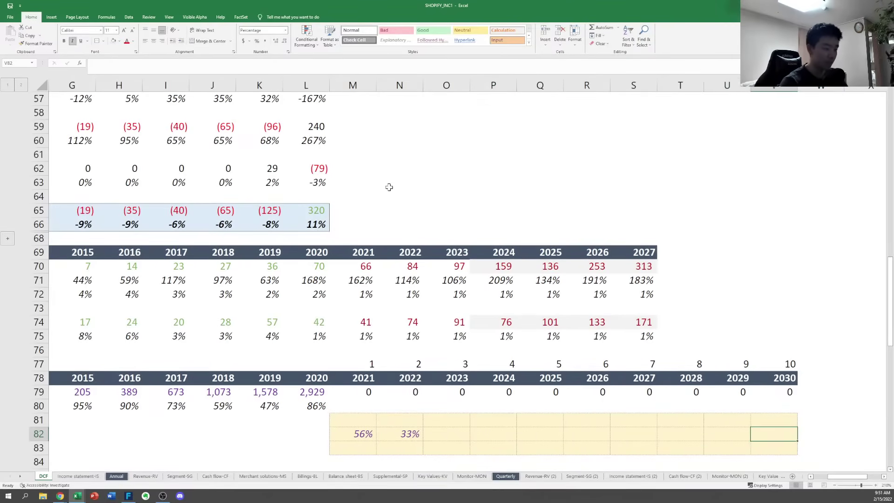
key("Left")
key("Left")
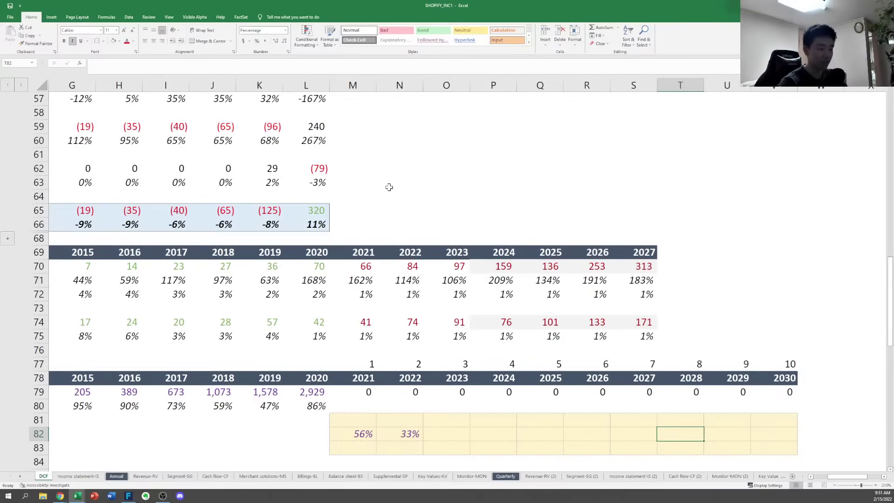
key("Left")
key("Left")
key("Left")
key("Left")
key("Left")
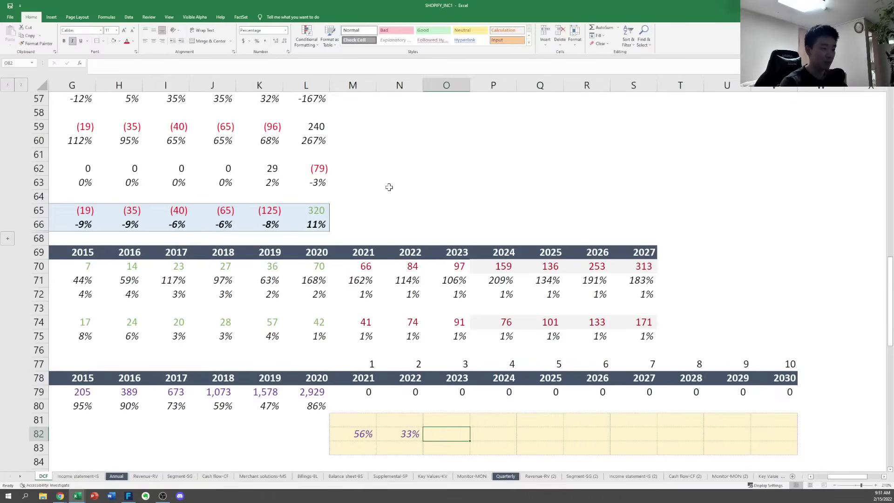
key("Right")
Switch to the browser and examine Statista's chart of worldwide retail e-commerce sales from 2014 to 2025
key("alt+Tab")
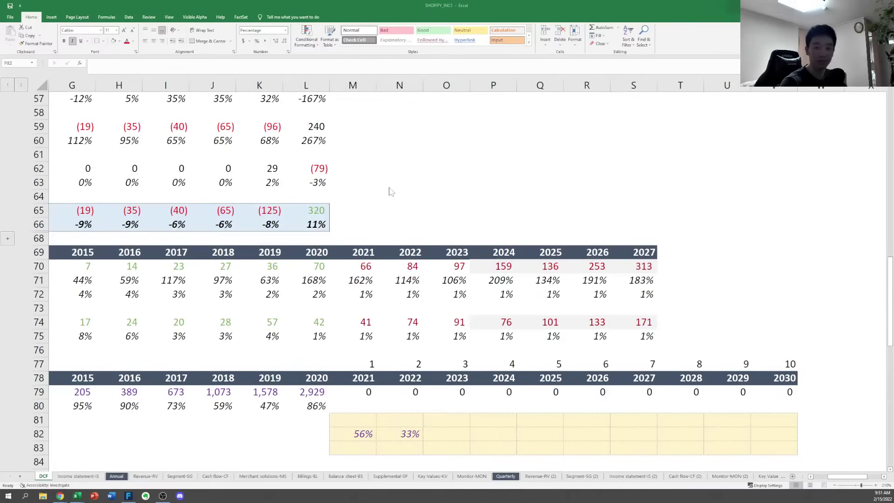
key("alt+Tab")
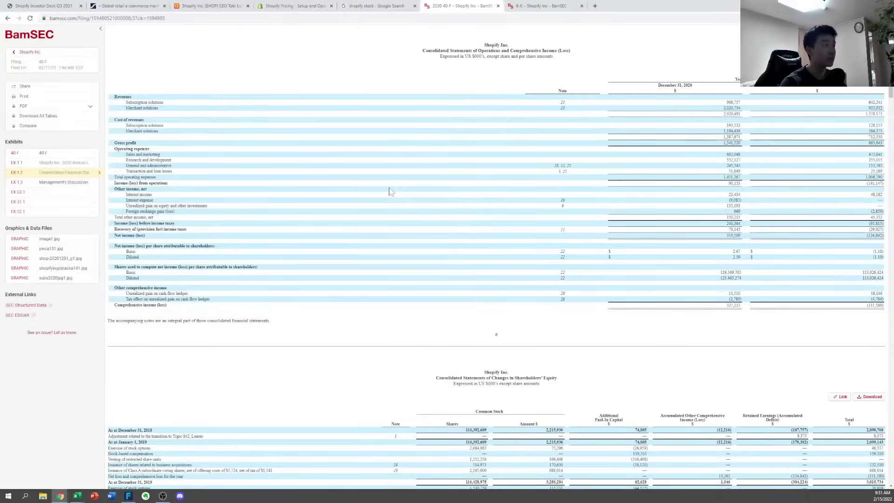
key("ctrl+shift+Tab")
key("ctrl+shift+Tab")
key("ctrl+shift+Tab")
key("ctrl+shift+Tab")
key("ctrl+shift+Tab")
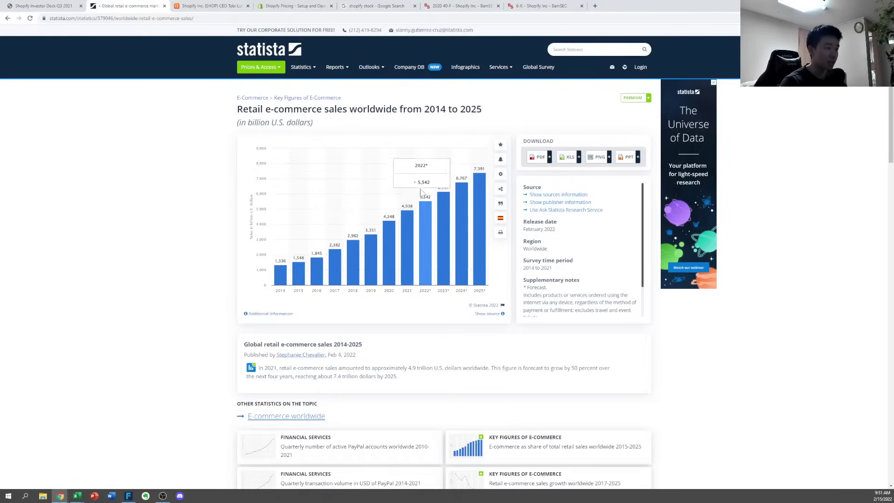
scroll(394, 235, "down", 3)
scroll(394, 235, "up", 3)
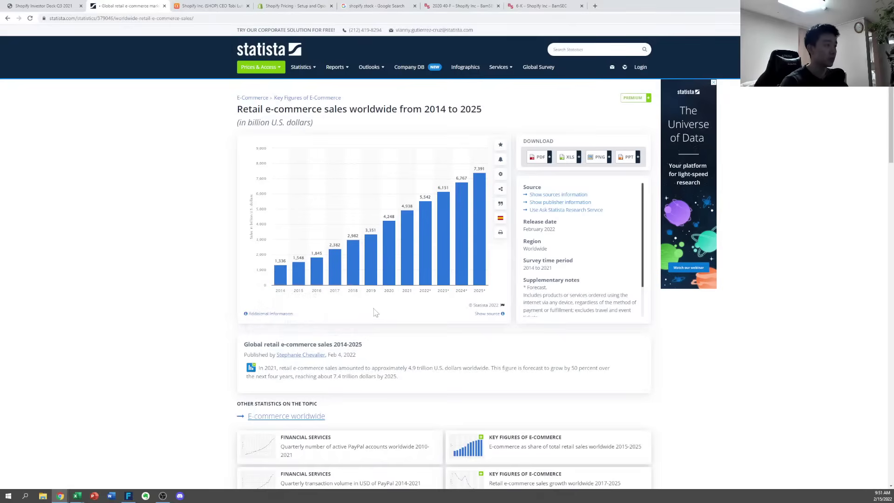
Arrange the Statista browser window and the Excel workbook side by side
key("super+Left")
left_click(77, 496)
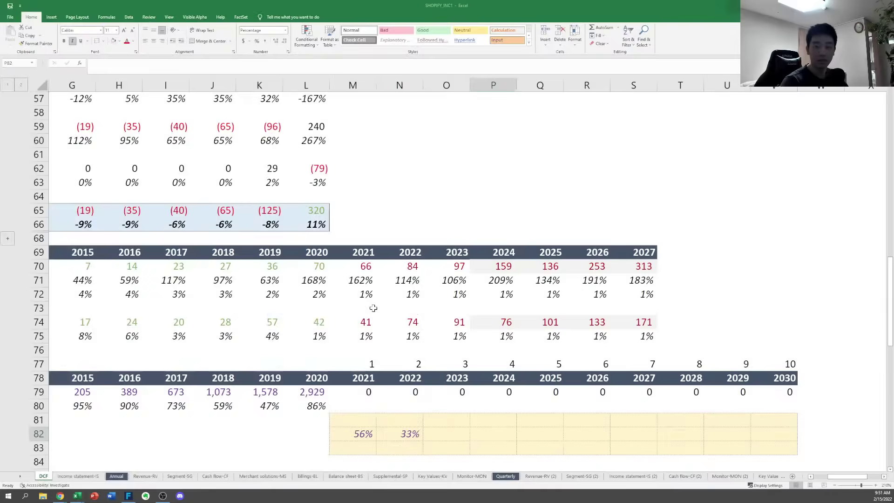
key("super+Right")
key("Return")
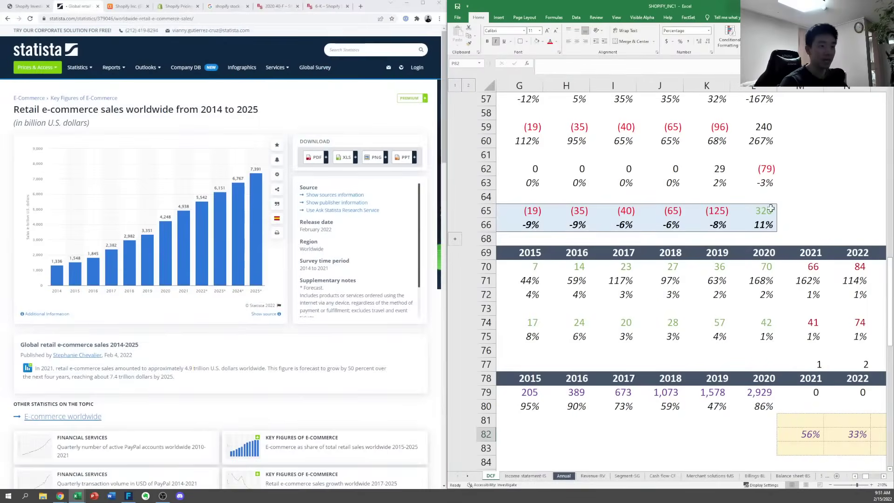
Enter the year 2020 in the blank area of the DCF sheet and move it to U65
left_click(788, 210)
key("Right")
key("Right")
key("Right")
key("Right")
key("Right")
key("Right")
key("Right")
key("Right")
key("Right")
key("Right")
key("Left")
key("Down")
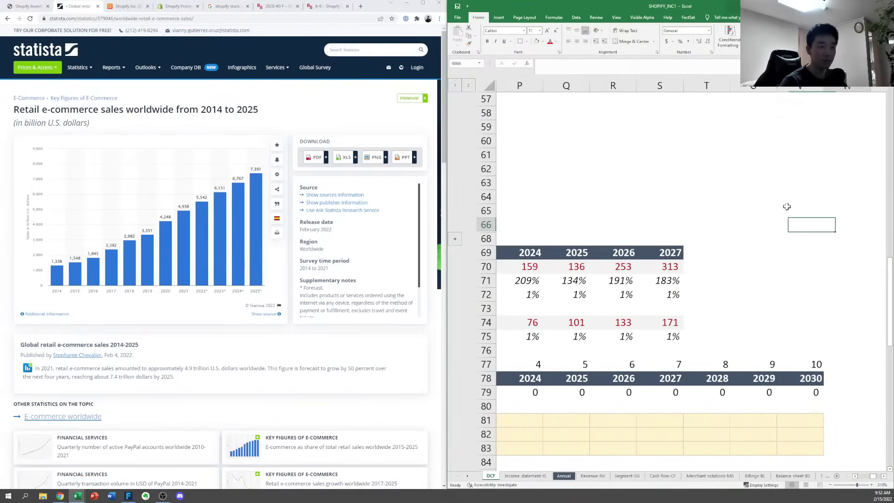
key("Down")
key("Left")
key("Up")
key("Up")
key("Left")
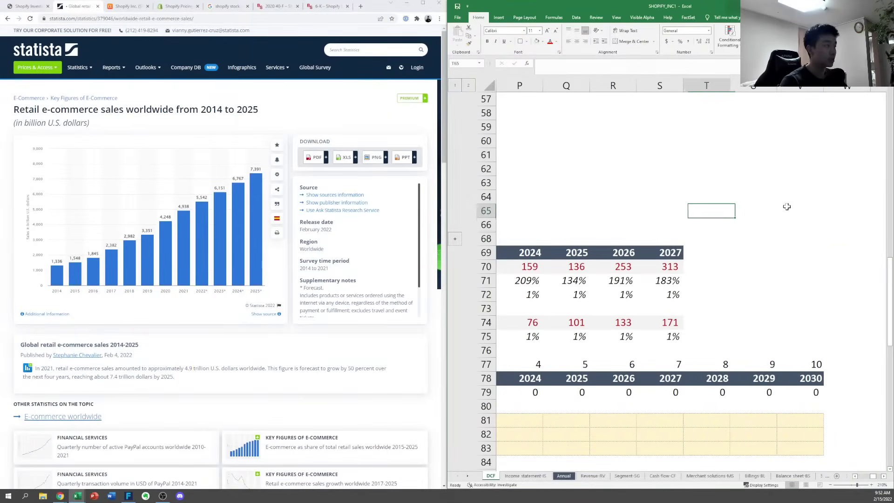
type("2")
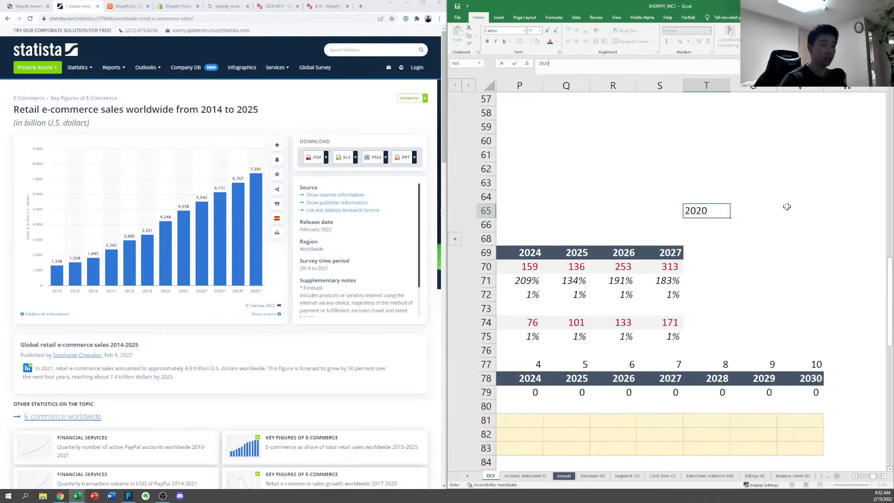
type("020")
key("Tab")
key("Left")
key("ctrl+x")
key("Right")
key("ctrl+v")
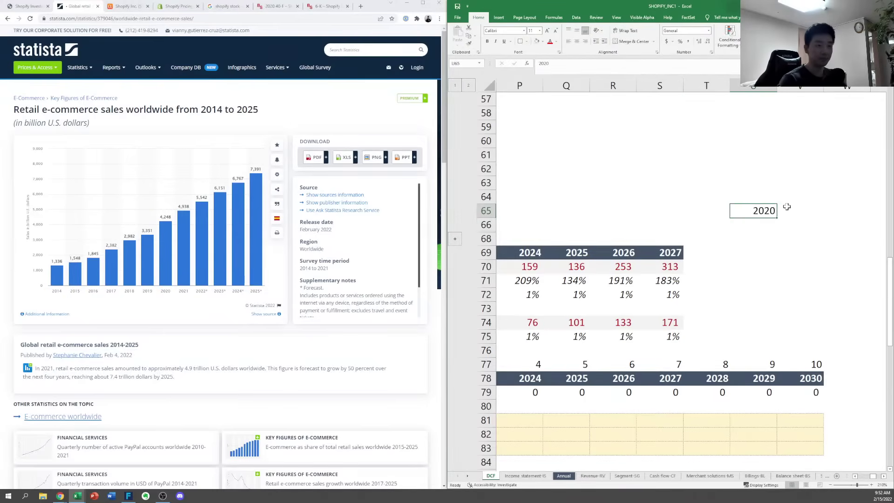
Enter the formula =U65+1 in U66 to produce the following year
key("Return")
type("=")
key("Up")
type("+")
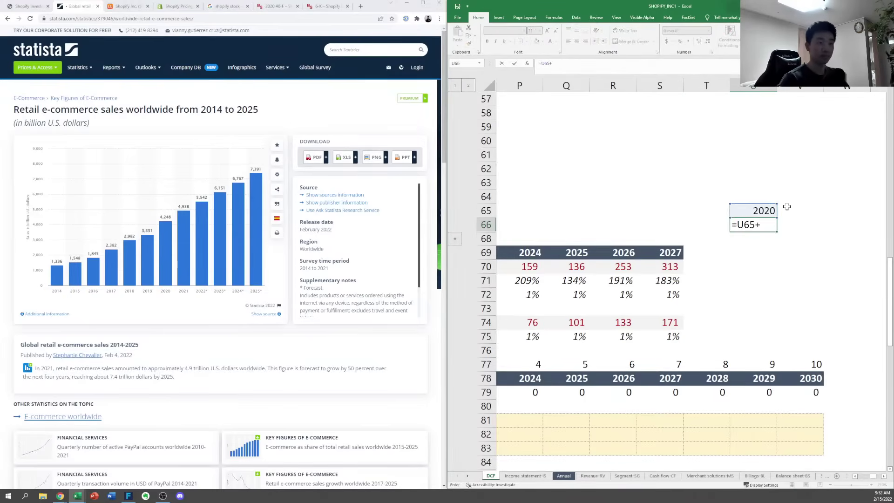
type("1")
key("ctrl+Return")
Copy the year formula in U66 down through U72
key("ctrl+c")
key("shift+Down")
key("shift+Down")
key("shift+Down")
key("shift+Down")
key("shift+Down")
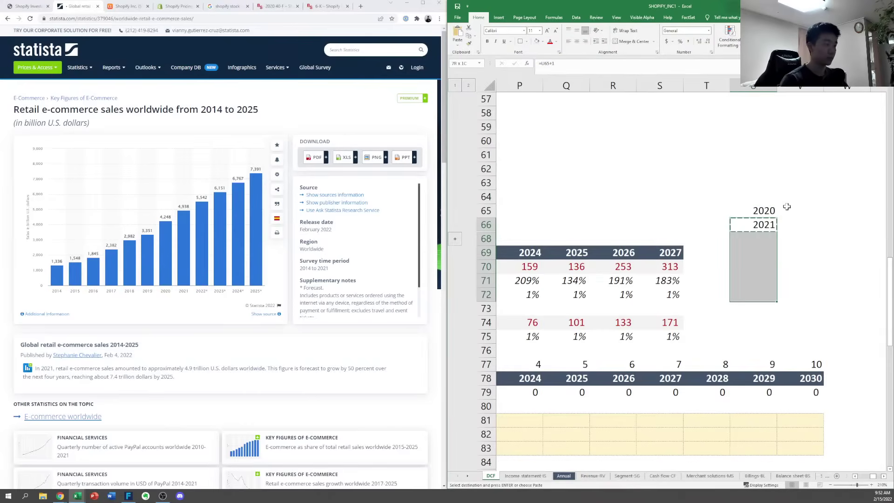
key("ctrl+v")
key("Escape")
Clear the surplus years 2026 and 2027 from U71:U72
key("ctrl+Down")
key("Down")
key("Up")
key("Up")
key("shift+Down")
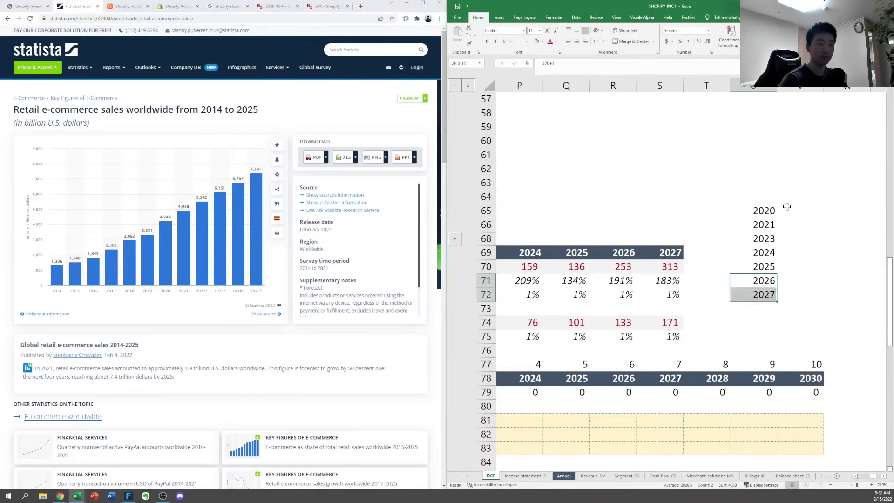
key("Delete")
Enter Statista's worldwide e-commerce sales beside the years: 4248 for 2020 in V65 and 4938 for 2021 in V66
key("Right")
key("Up")
key("Up")
key("Up")
key("Up")
key("Up")
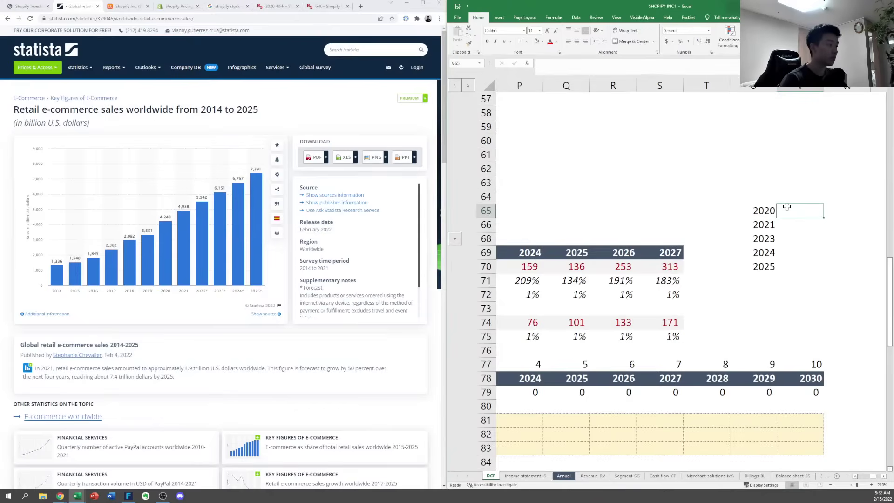
type("75")
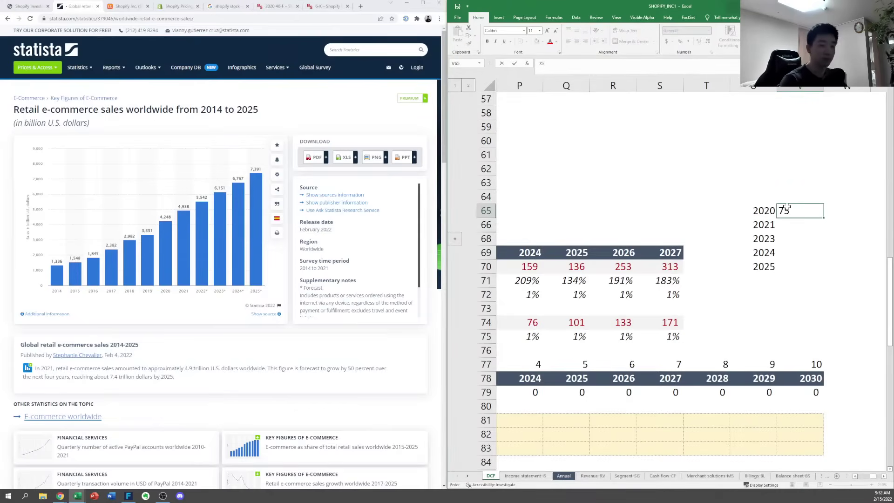
type("7/")
key("Escape")
type("4248")
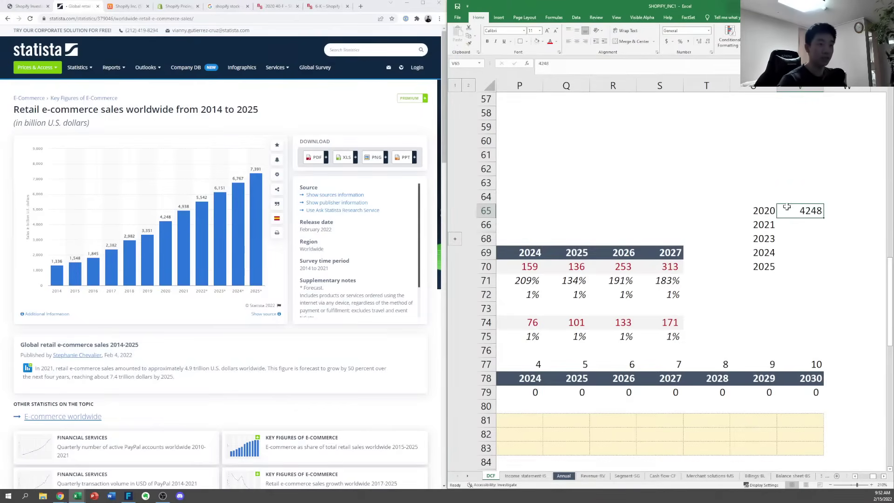
key("Down")
type("4")
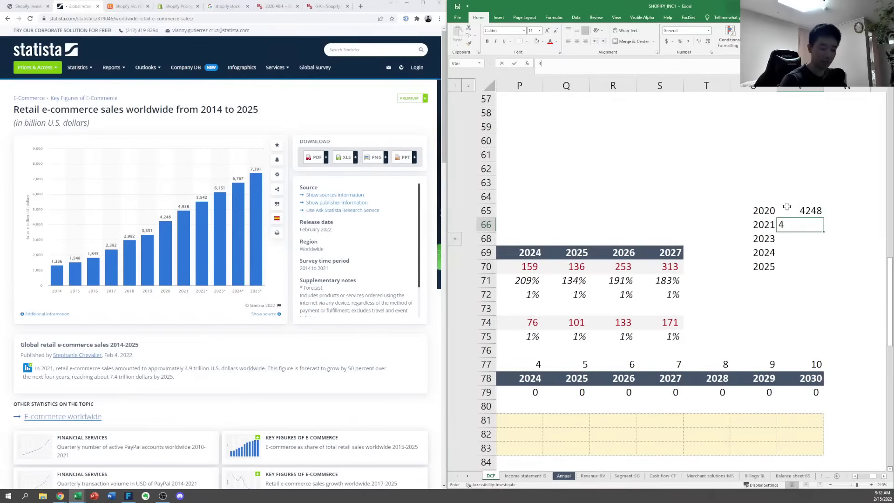
type("938")
key("ctrl+Return")
Enter 5542, 6151 and 6767 beside the years 2023, 2024 and 2025
key("Down")
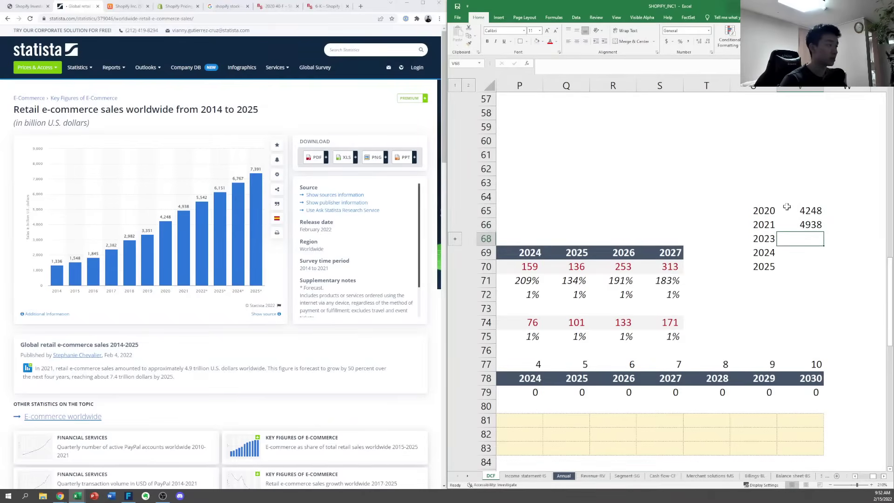
type("5542")
key("ctrl+Return")
key("Down")
type("6151")
key("Return")
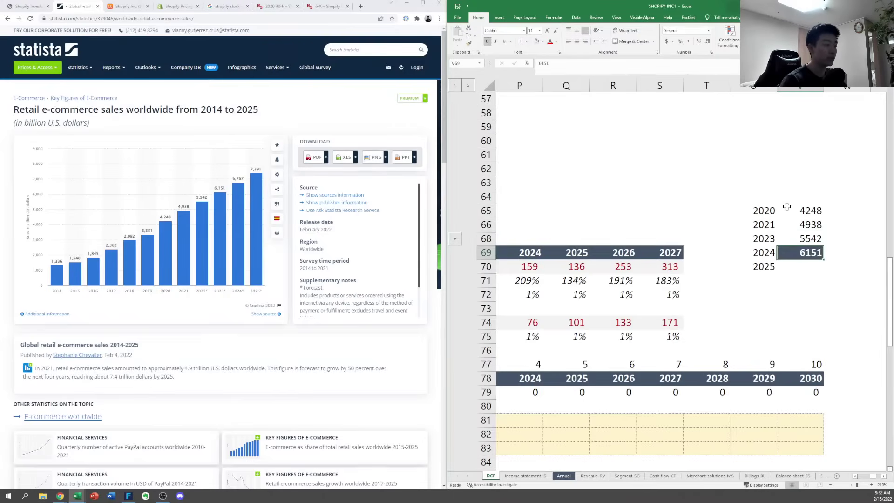
type("6")
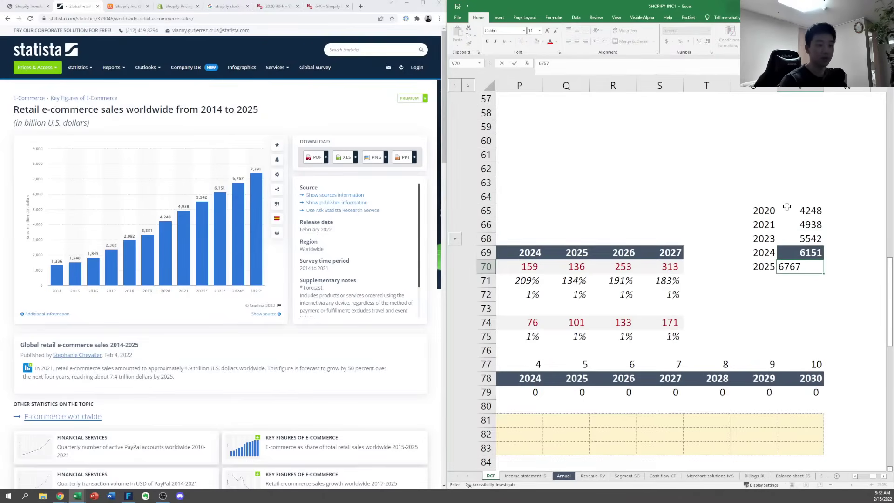
type("767")
Copy the plain cell formatting of V70 onto the dark-filled V69
key("Up")
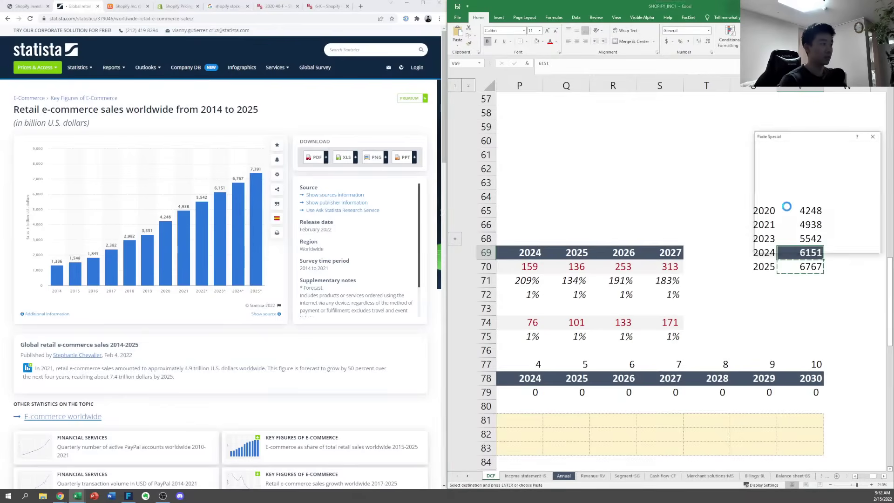
key("Down")
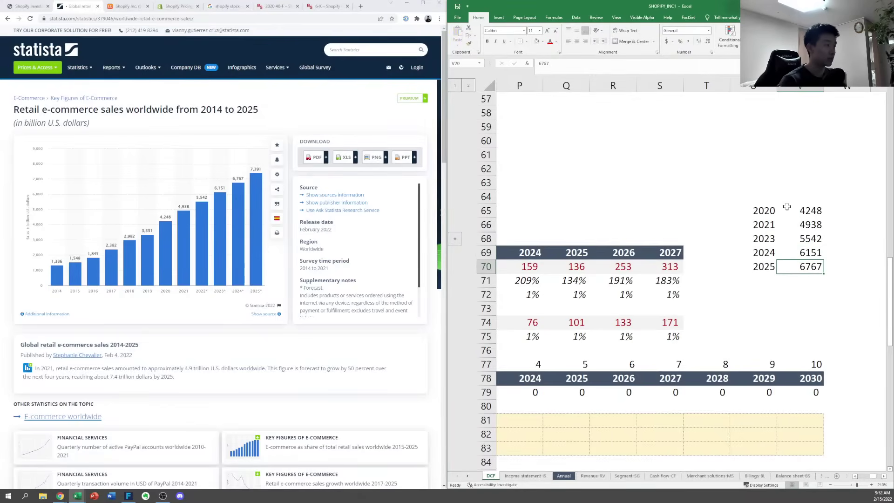
key("ctrl+Left")
key("ctrl+Left")
key("ctrl+Left")
key("ctrl+Left")
key("ctrl+Left")
key("ctrl+Right")
key("ctrl+Right")
key("ctrl+Right")
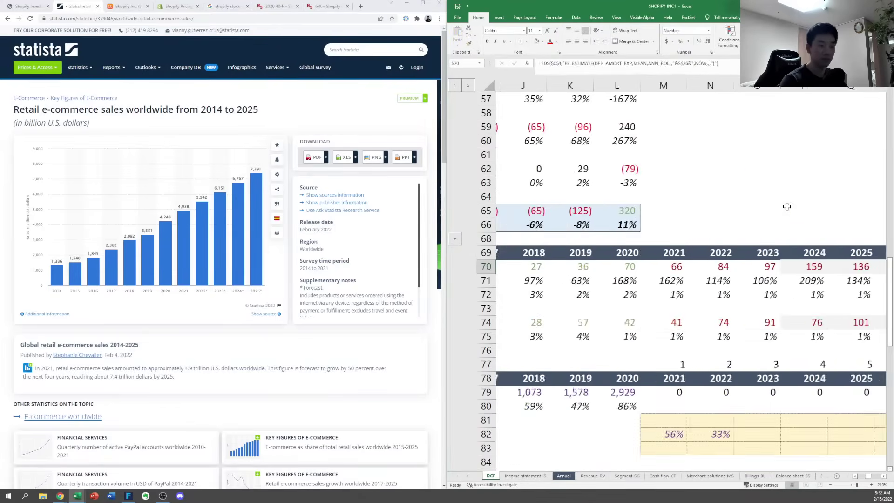
key("ctrl+Right")
key("ctrl+Right")
key("ctrl+Left")
key("ctrl+Left")
key("ctrl+Left")
key("ctrl+Left")
key("ctrl+Left")
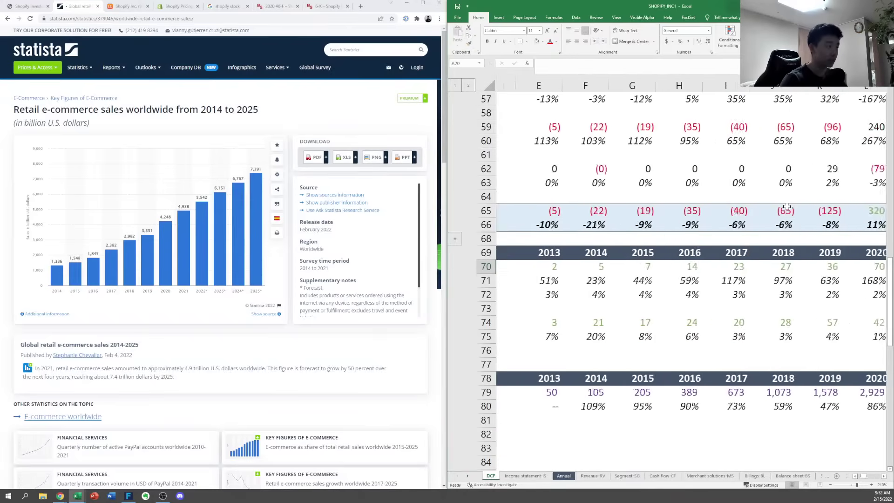
key("ctrl+Right")
key("ctrl+Right")
key("ctrl+Right")
key("ctrl+Right")
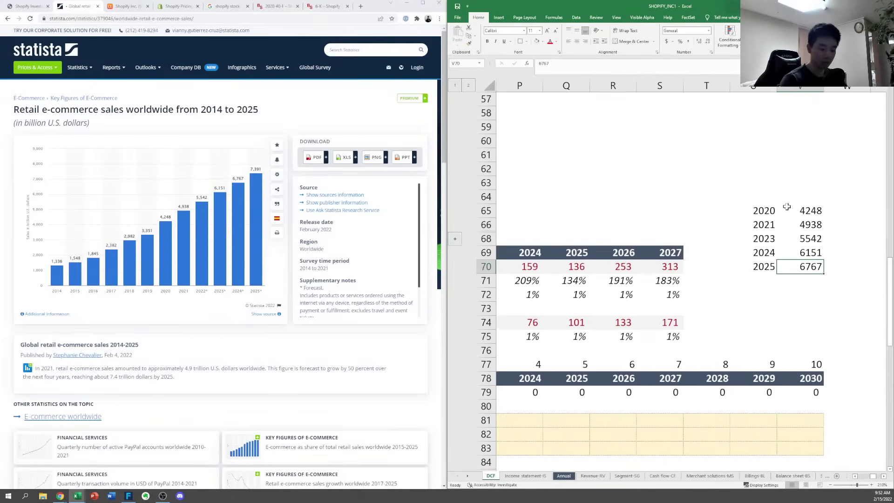
Correct the sales figures to 7391 for 2025, 6767 for 2024 and 6151 for 2023
type("7391")
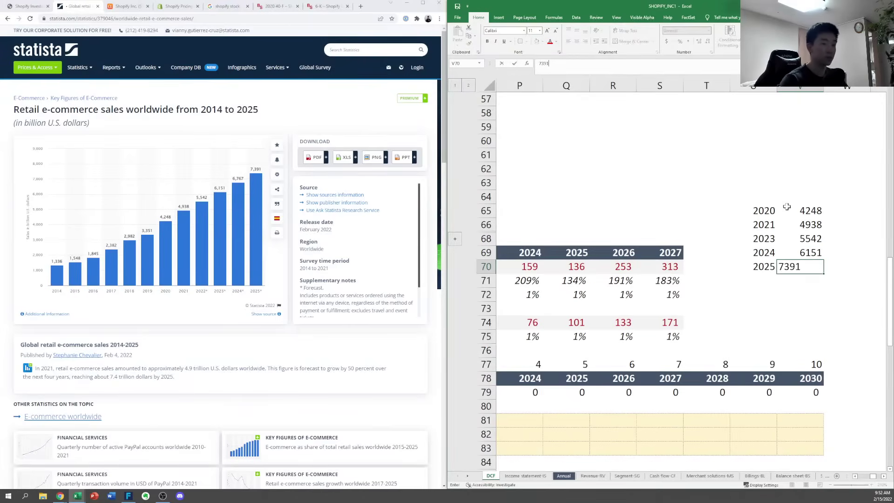
key("Up")
type("6")
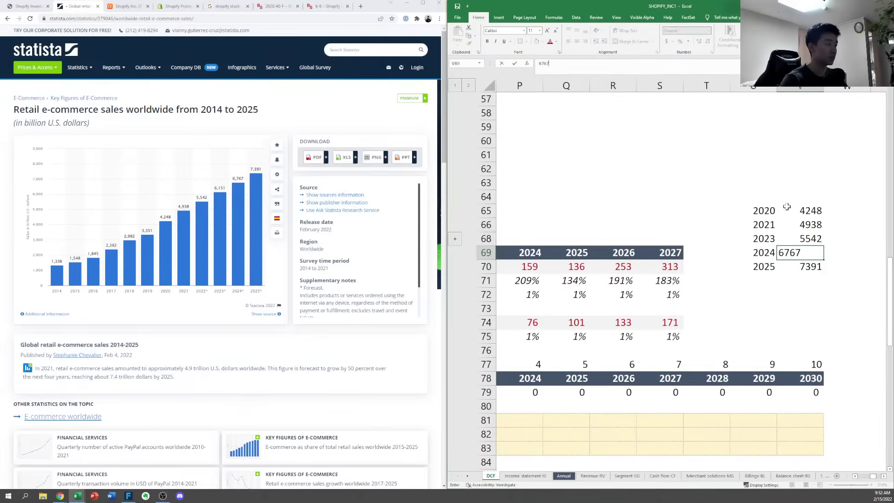
key("Up")
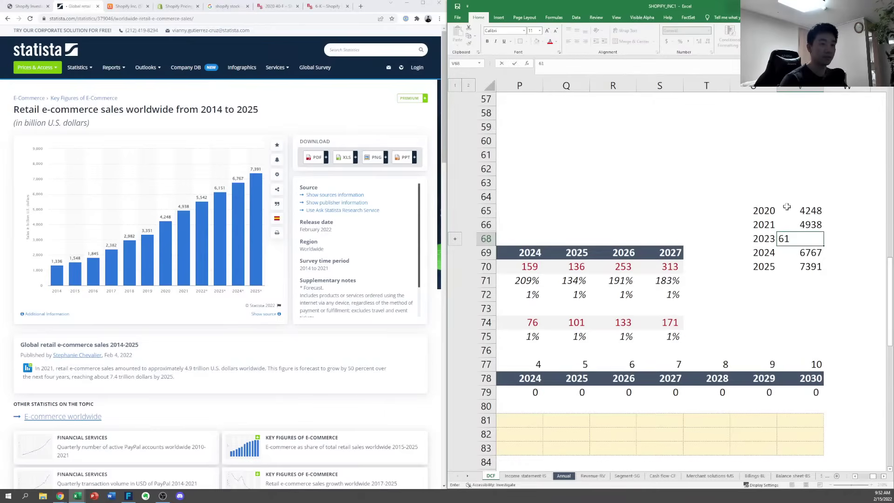
type("6151")
key("Up")
Move the year and sales block U65:V70 down so it starts at U69
key("Left")
key("Up")
key("Up")
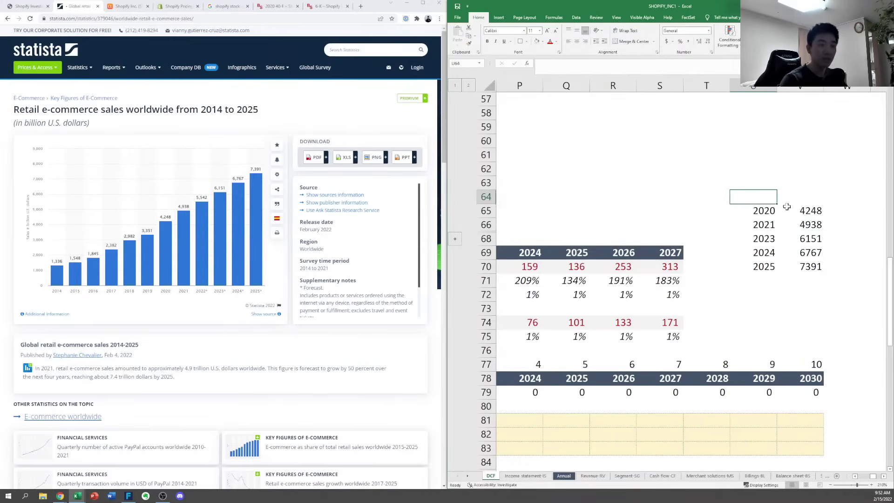
key("Down")
key("shift+Right")
key("shift+Down")
key("shift+Down")
key("shift+Down")
key("shift+Down")
key("ctrl+x")
key("Down")
key("Down")
key("Down")
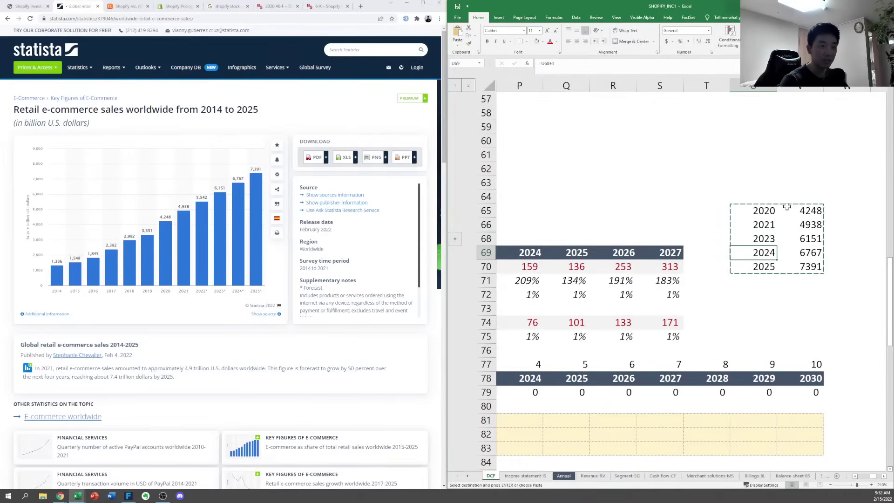
key("ctrl+v")
Enter Statista's sales figure of 5542 beside 2022 in V71
key("Right")
key("Down")
key("Down")
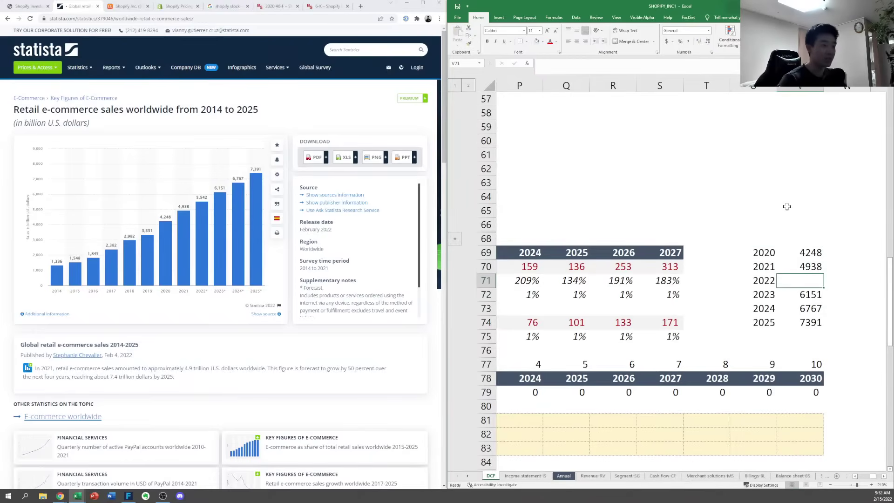
type("554")
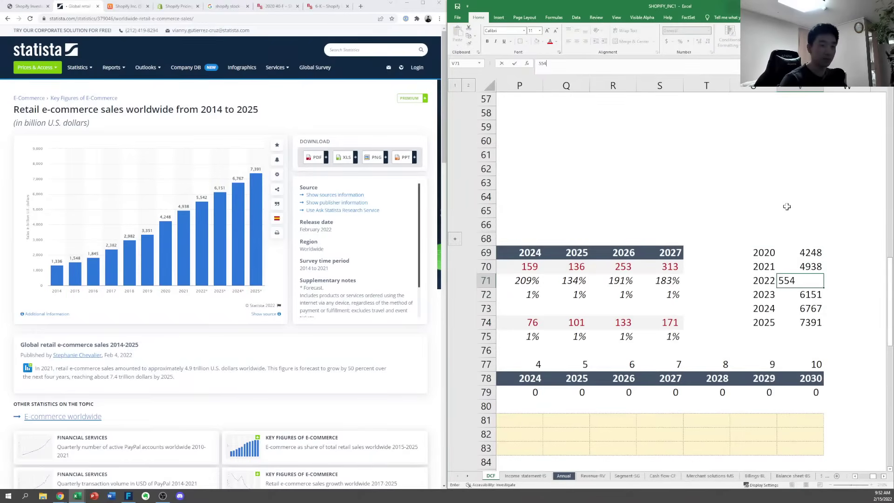
type("2")
key("Up")
Calculate the 2021 e-commerce sales growth in W70 with the formula =V70/V69-1
key("Right")
scroll(787, 206, "right", 1)
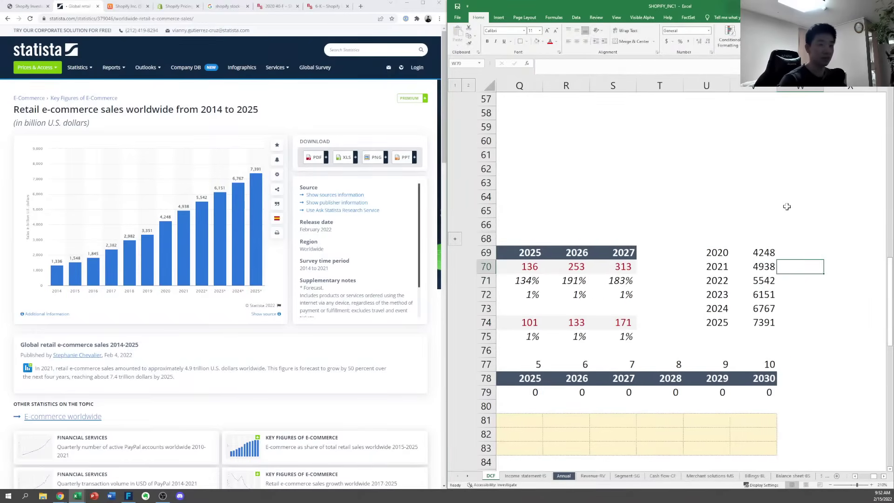
type("=")
key("Left")
type("/")
key("Left")
key("Up")
type("1")
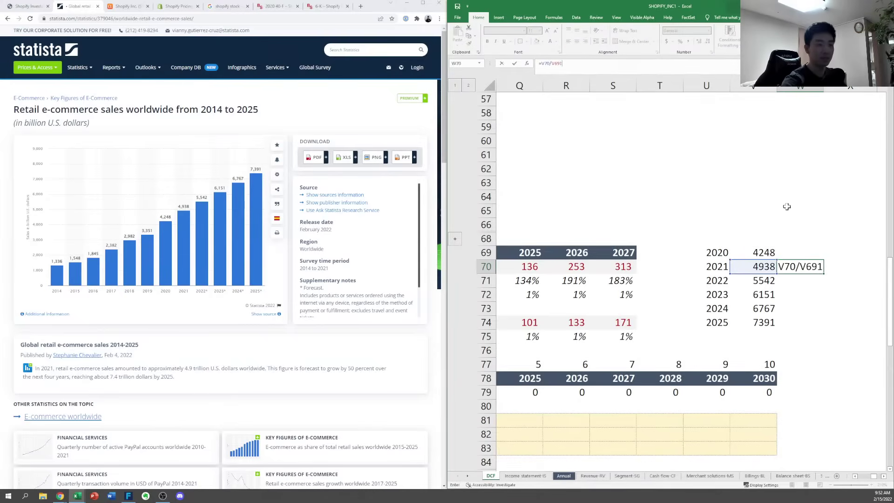
key("BackSpace")
type("-1")
key("Return")
Copy the growth formula in W70 down through W74 for the years up to 2025
key("Up")
key("ctrl+c")
key("shift+Down")
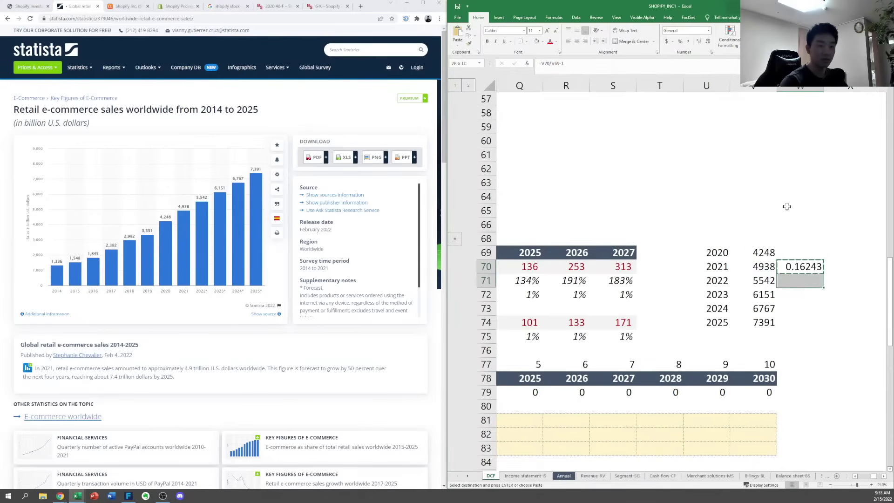
key("shift+Down")
key("shift+Down")
key("shift+Down")
key("Return")
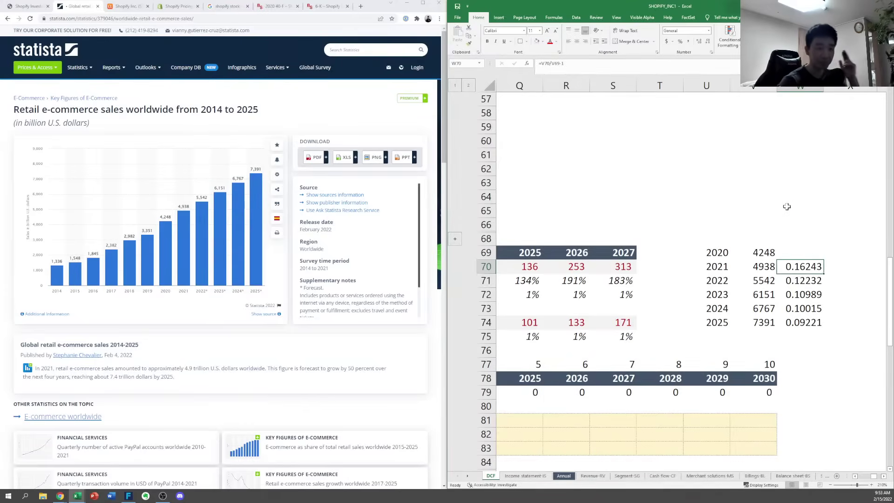
key("Up")
key("Left")
key("Right")
key("Down")
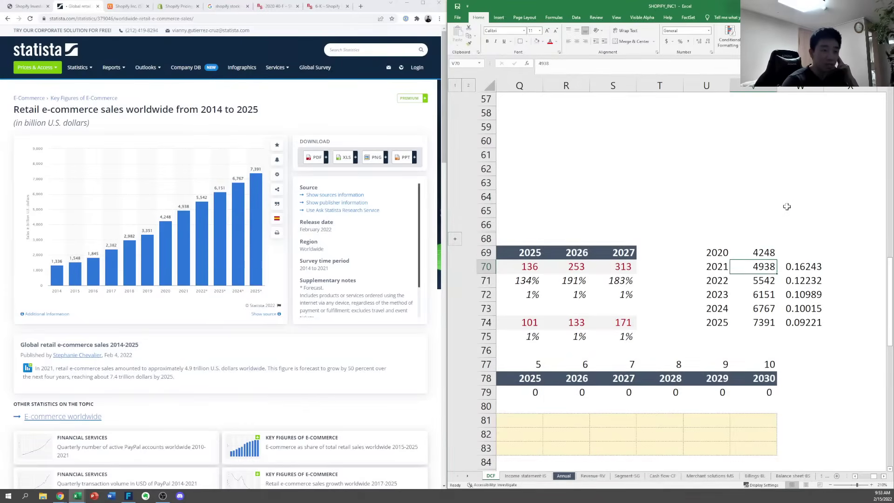
key("Left")
key("Down")
key("Up")
key("Right")
key("Right")
key("Right")
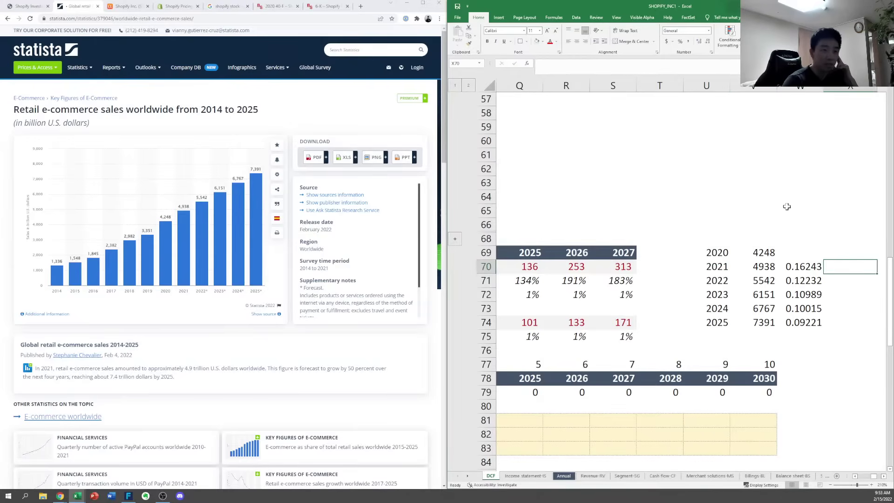
type("=")
key("Left")
key("Down")
key("Down")
key("Down")
key("Down")
key("Down")
key("Down")
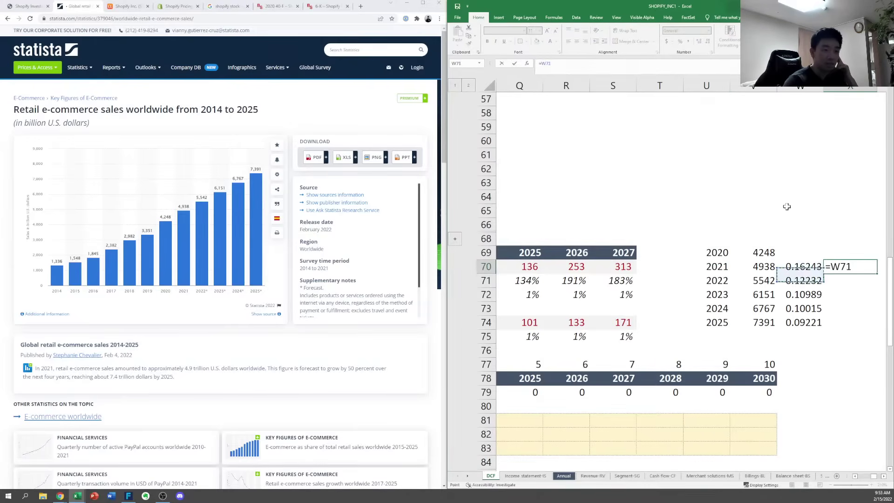
key("Left")
key("Escape")
Start a horizontal year header in row 68 by moving 2020 from U69 to V68 and 2021 from U70 to W68
key("Left")
key("Left")
key("Up")
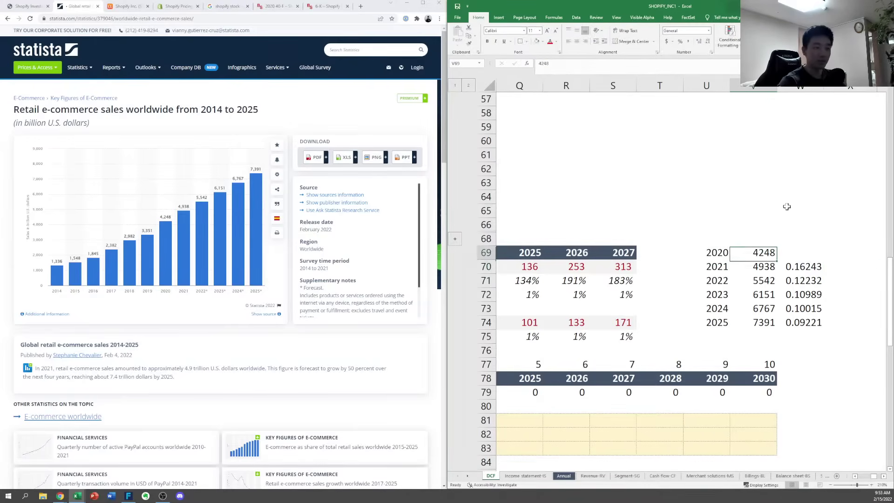
key("Left")
key("ctrl+c")
key("Up")
key("Right")
key("Return")
key("Left")
key("Down")
key("ctrl+x")
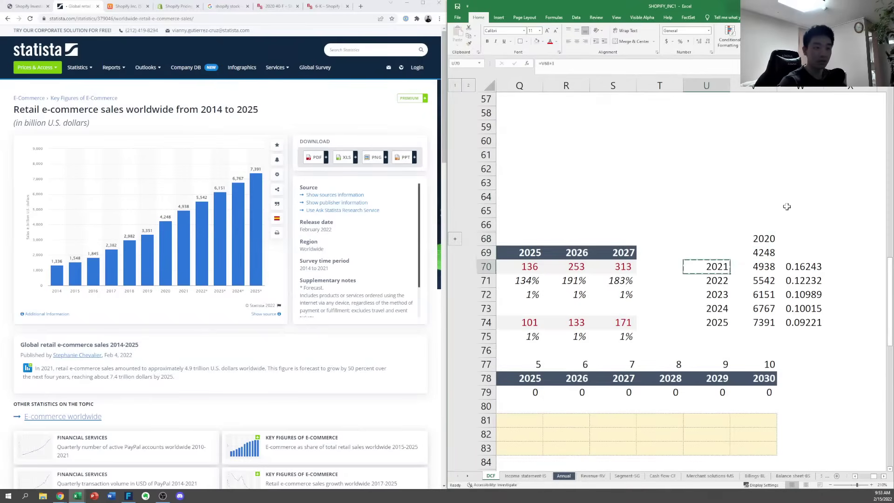
key("Up")
key("Up")
key("Right")
key("Right")
key("Return")
Move the year 2022 from U71 to X68 in the horizontal header
key("Left")
key("Left")
key("Down")
key("Down")
key("ctrl+x")
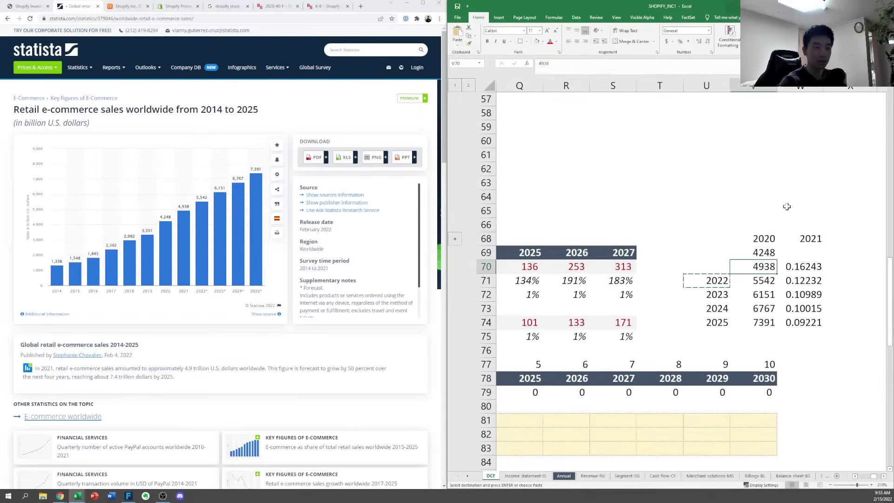
key("Up")
key("Up")
key("Up")
key("Right")
key("Right")
key("Right")
key("Return")
Move the year 2023 from U72 to Y68 in the horizontal header
key("Left")
key("Left")
key("Left")
key("Down")
key("Down")
key("Down")
key("Down")
key("ctrl+x")
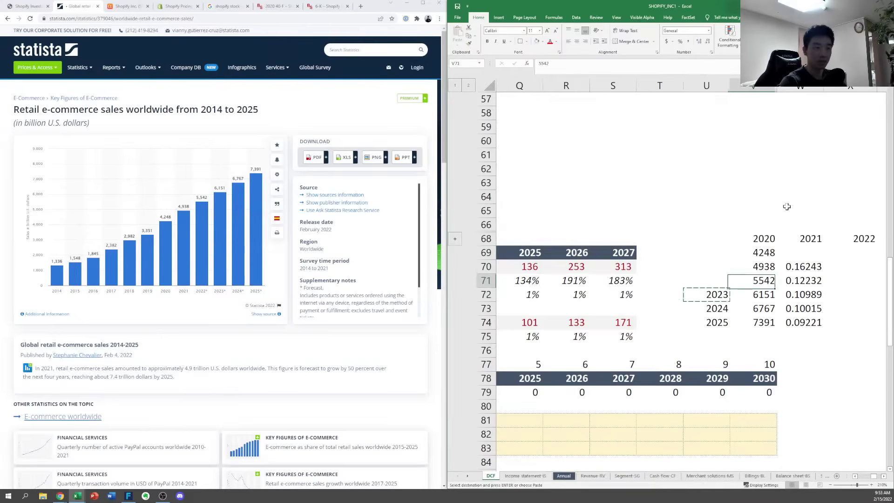
key("Up")
key("Up")
key("Up")
key("Up")
key("Right")
key("Right")
key("Right")
key("Right")
key("Return")
Move the year 2024 from U73 to Z68 in the horizontal header
key("Left")
key("Down")
key("Left")
key("Down")
key("Left")
key("Down")
key("Left")
key("Down")
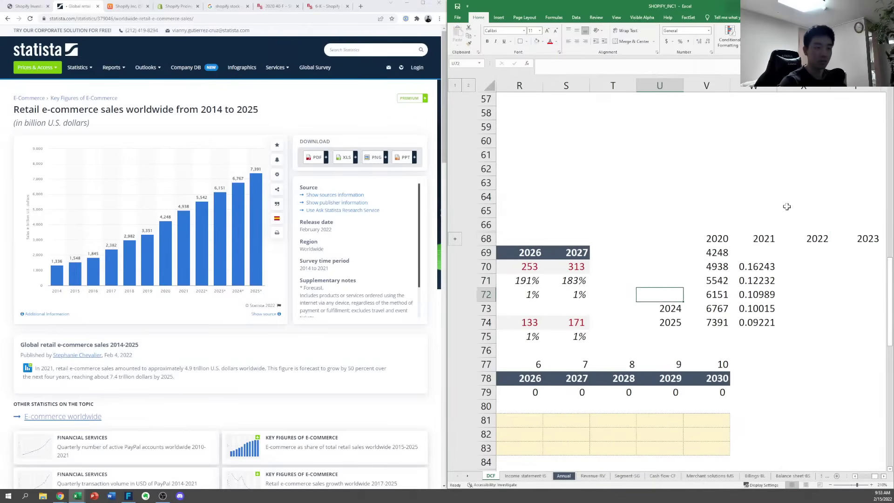
key("Down")
key("ctrl+x")
key("Right")
key("Right")
key("ctrl+Up")
key("ctrl+Up")
key("ctrl+Up")
key("ctrl+Down")
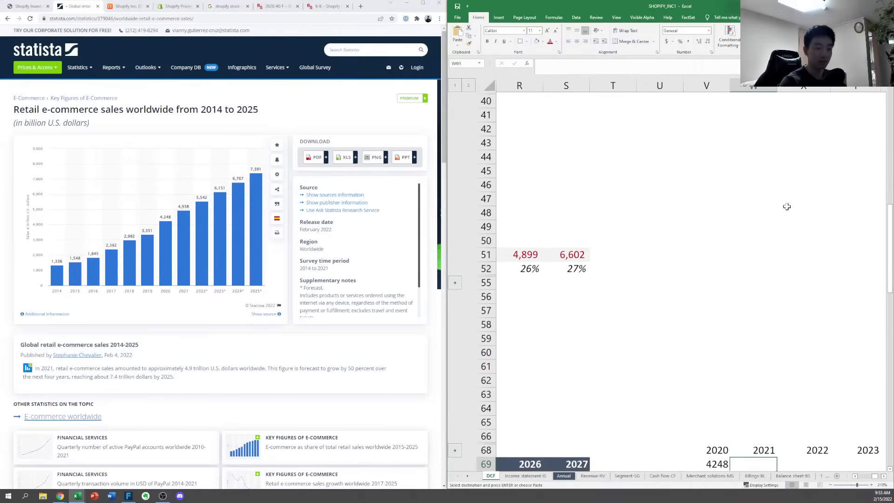
key("Right")
key("Right")
key("Right")
key("Return")
Complete the horizontal year header by moving 2025 from U74 to AA68
key("Left")
key("Left")
key("Left")
key("Left")
key("Left")
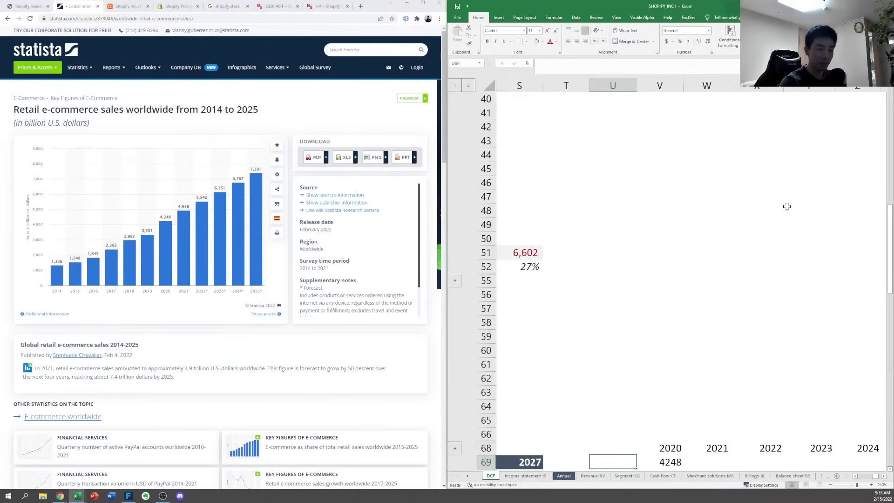
key("Down")
key("Down")
key("Down")
key("Down")
key("Down")
key("Down")
key("Right")
key("Right")
key("Right")
key("Right")
key("Right")
key("Right")
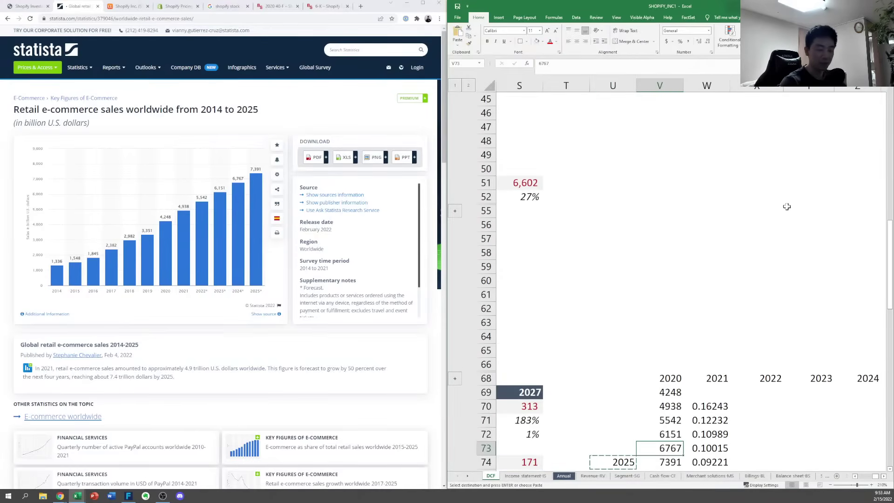
key("Up")
key("Up")
key("Up")
key("Up")
key("Up")
key("Up")
key("Return")
Copy the vertical e-commerce sales figures in V69:V74
key("Left")
key("Left")
key("Down")
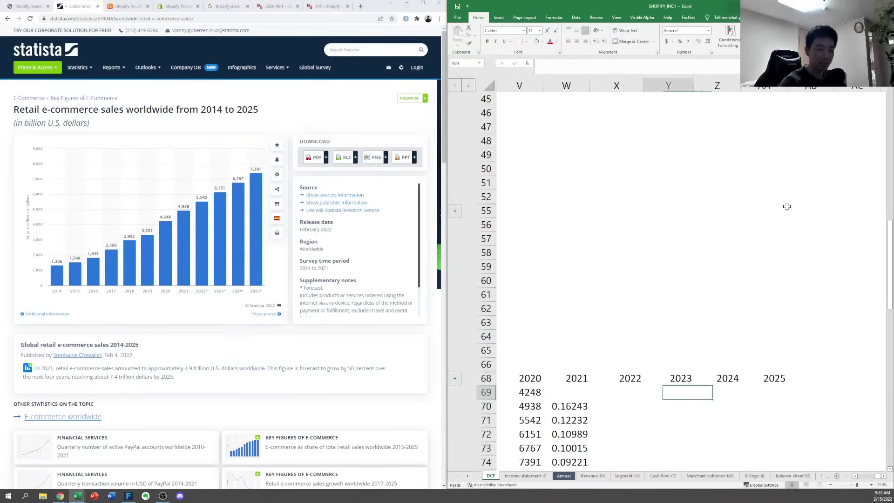
key("Left")
key("Left")
key("Down")
key("Down")
key("Left")
key("Up")
key("Up")
key("ctrl+shift+Down")
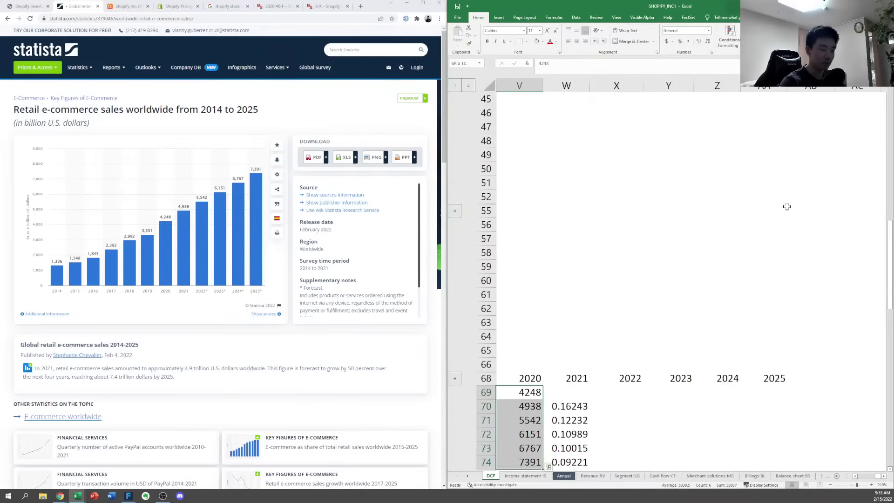
key("ctrl+c")
key("ctrl+shift+Up")
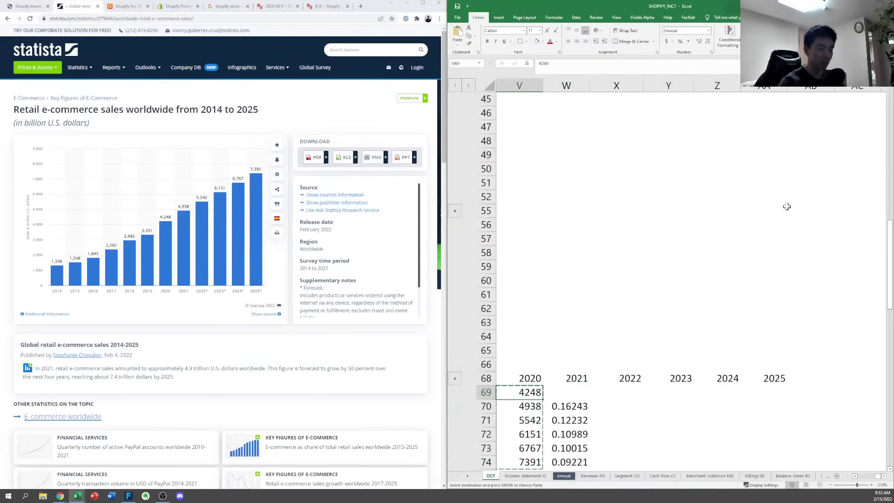
Try to paste the copied sales figures as transposed values starting in V69
key("alt+e")
key("s")
key("v")
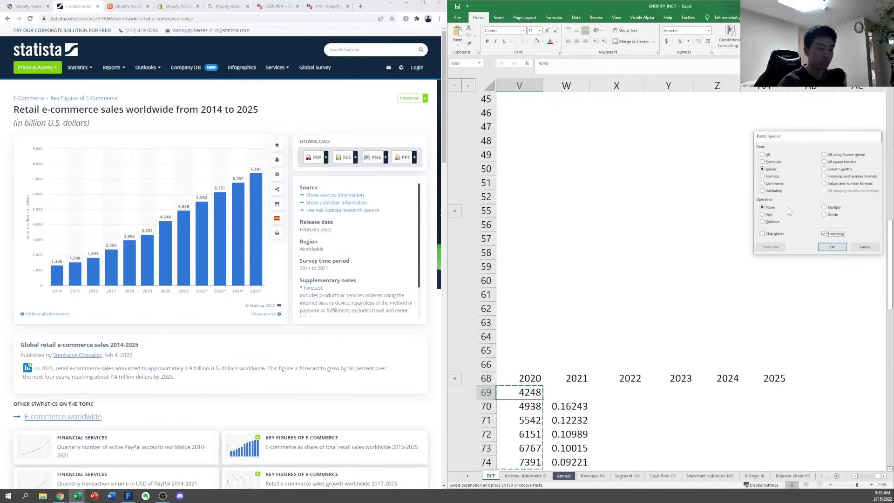
key("Return")
key("Return")
scroll(787, 206, "left", 1)
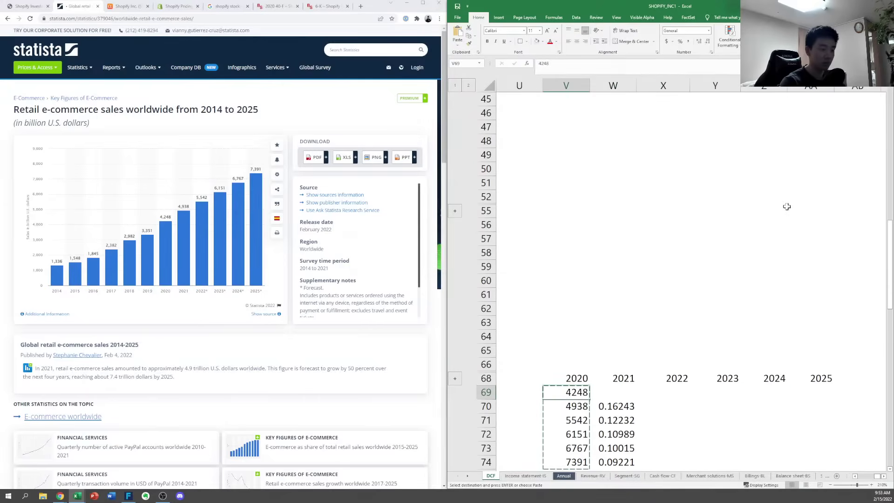
key("ctrl+shift+Down")
key("ctrl+shift+Up")
key("ctrl+alt+v")
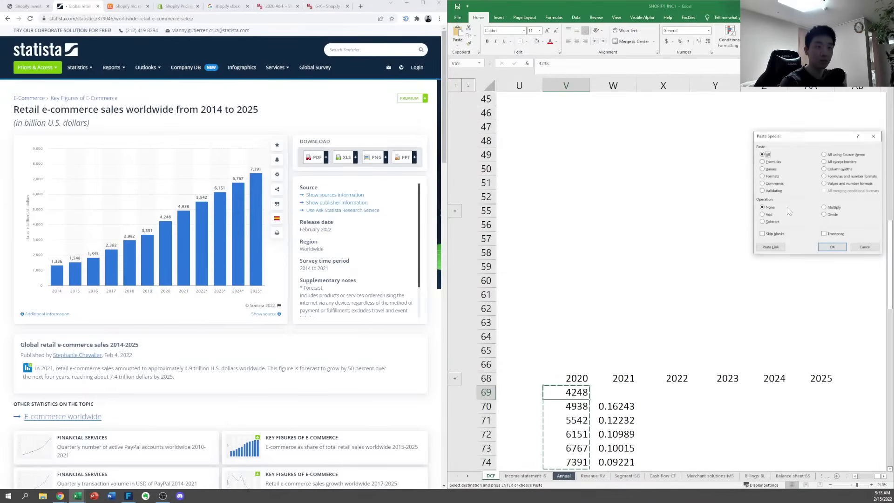
key("Return")
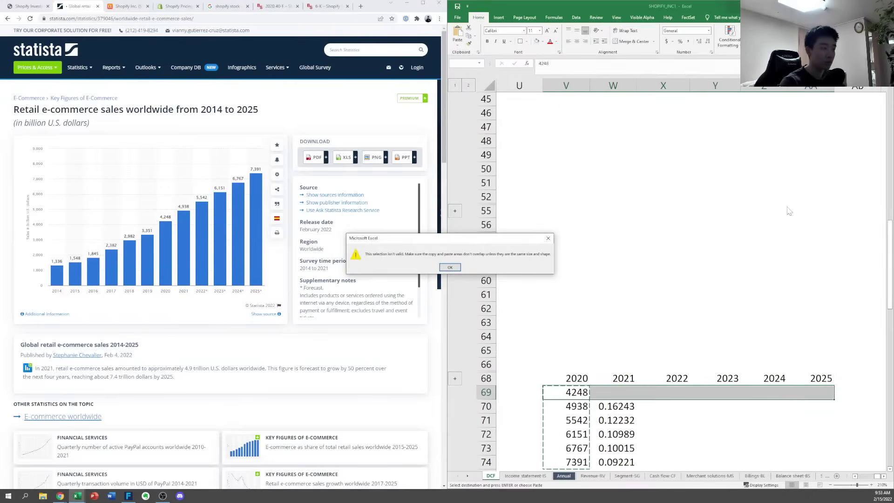
key("Return")
key("Down")
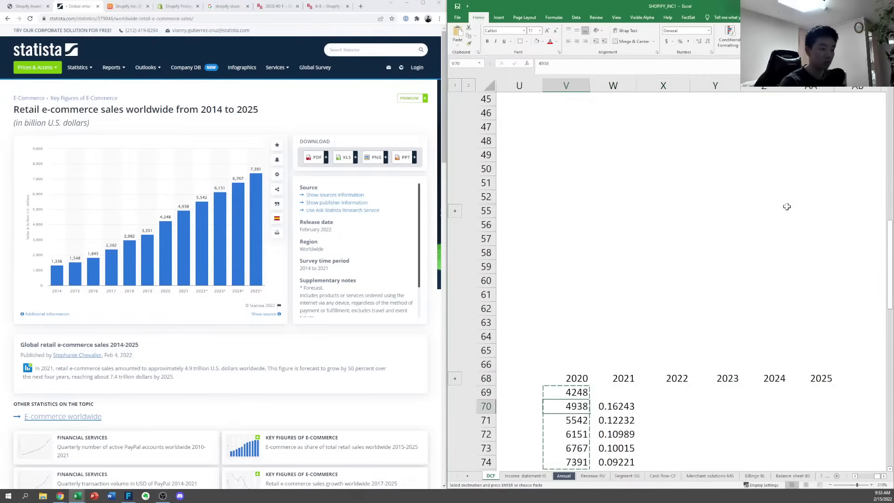
Paste the sales figures as transposed values from W69, and move that row one column left to start in V69
key("Right")
key("ctrl+alt+v")
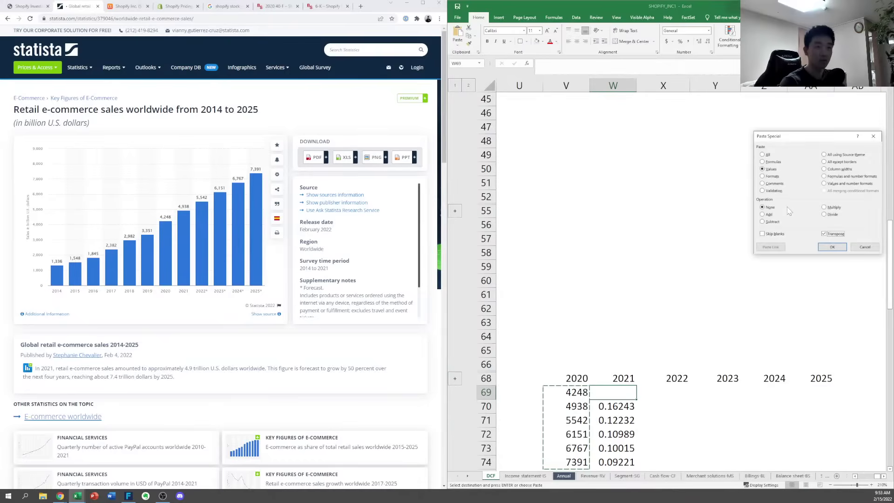
key("Return")
key("ctrl+shift+Right")
key("ctrl+x")
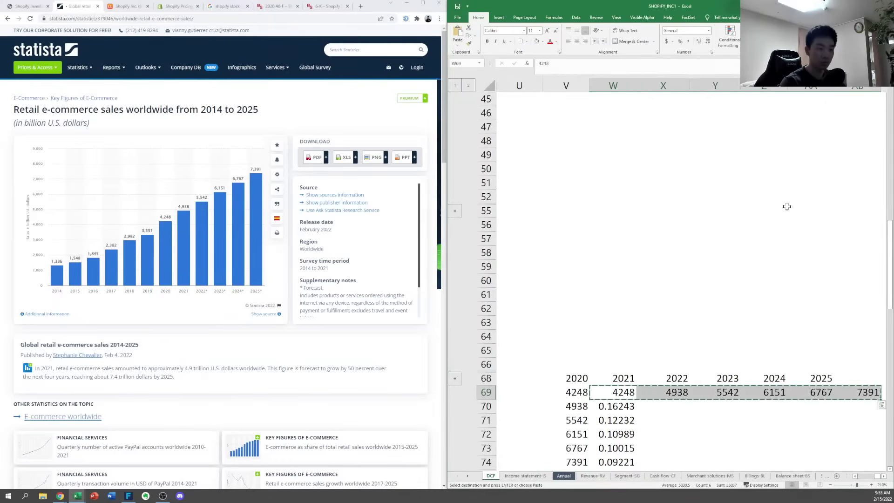
key("Left")
key("ctrl+v")
Delete the leftover vertical sales figures in V70:V74 and the old growth formulas in W70:W74
key("Down")
key("ctrl+shift+Down")
key("Delete")
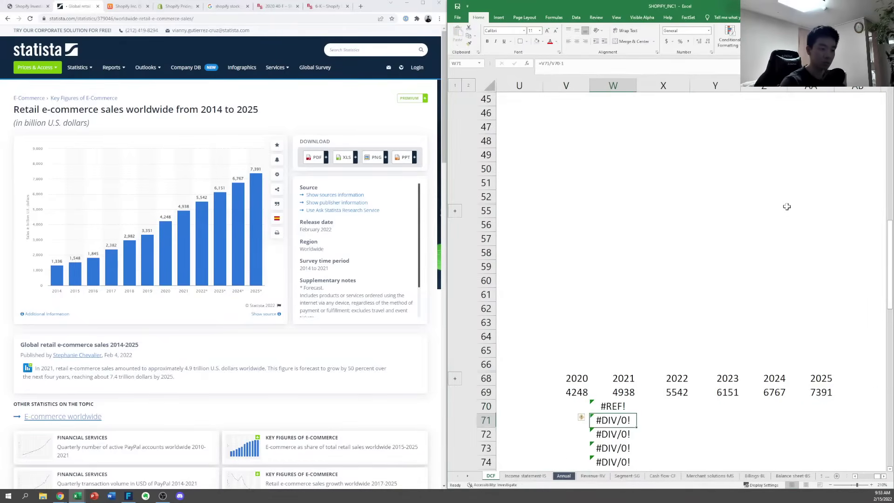
key("Right")
key("ctrl+shift+Down")
key("Delete")
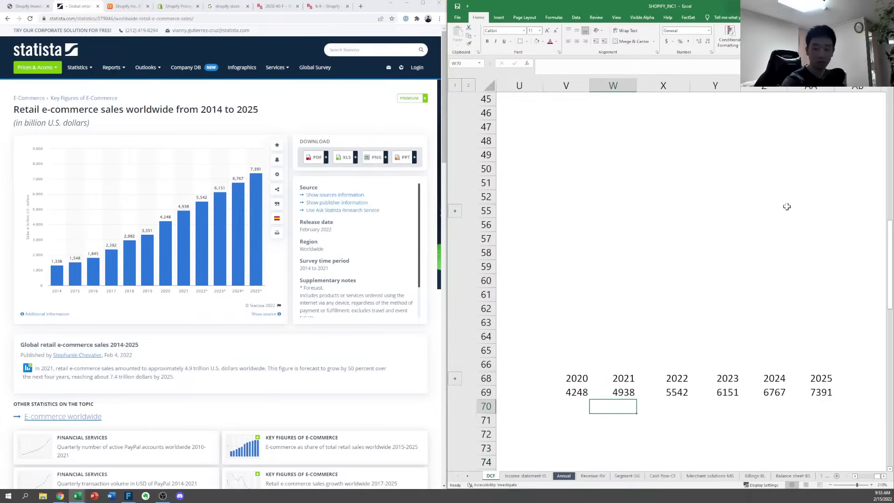
Calculate the 2021 sales growth in W70 with the formula =W69/V69-1
type("=")
key("Up")
type("/")
key("Up")
key("Left")
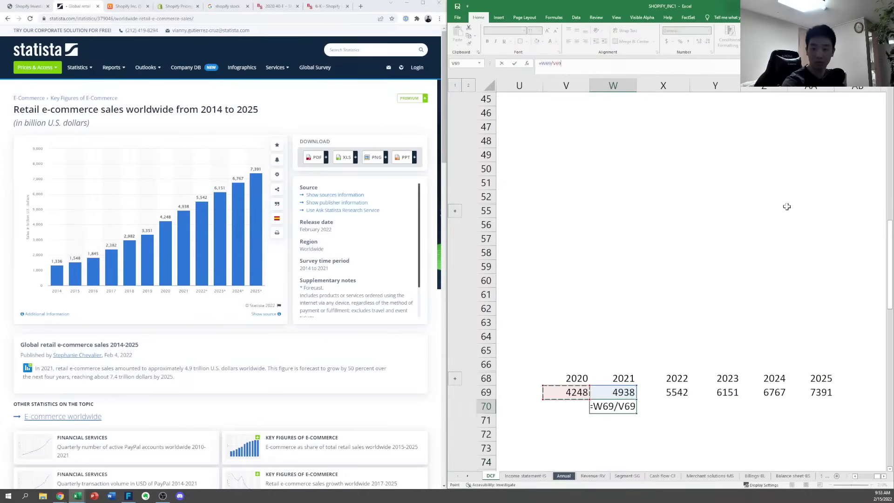
type("-1")
key("ctrl+Return")
Copy the growth formula in W70 across through AA70 for the years up to 2025
key("ctrl+c")
key("shift+Right")
key("shift+Right")
key("shift+Right")
key("shift+Right")
key("shift+Right")
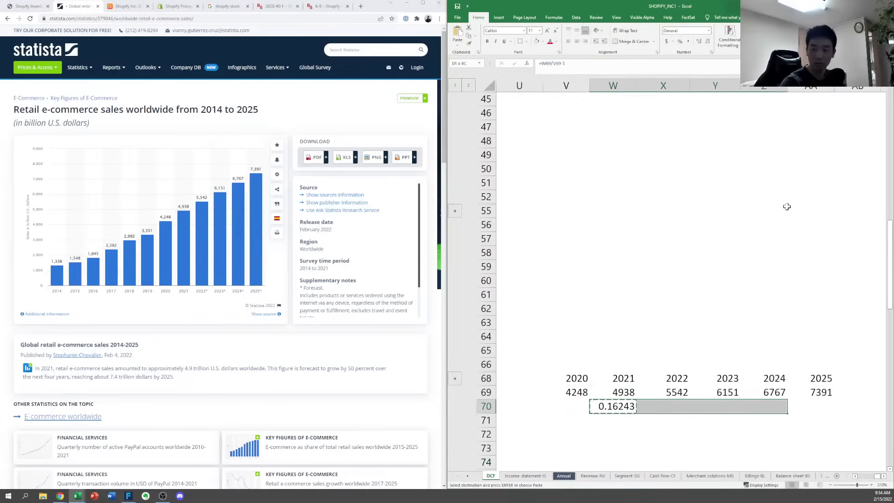
key("Return")
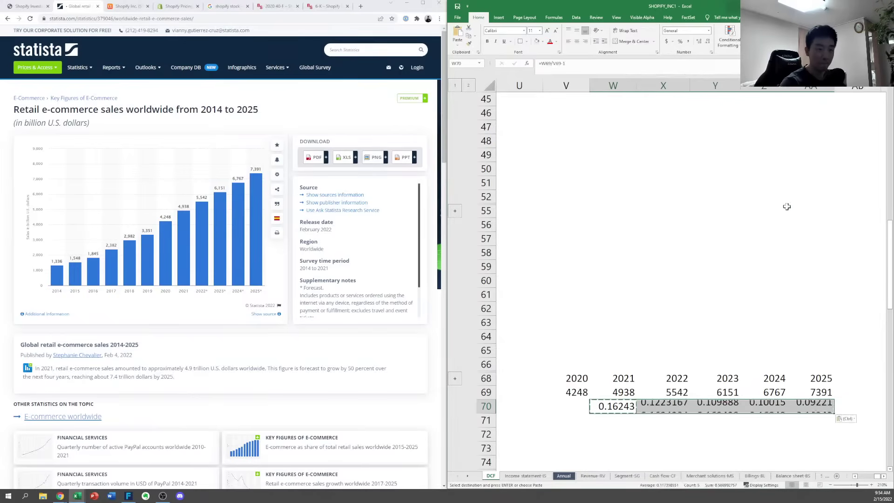
key("F2")
key("Escape")
Format the growth rates in W70:AA70 as whole percentages
key("Right")
key("Right")
key("Left")
key("Left")
key("ctrl+shift+Right")
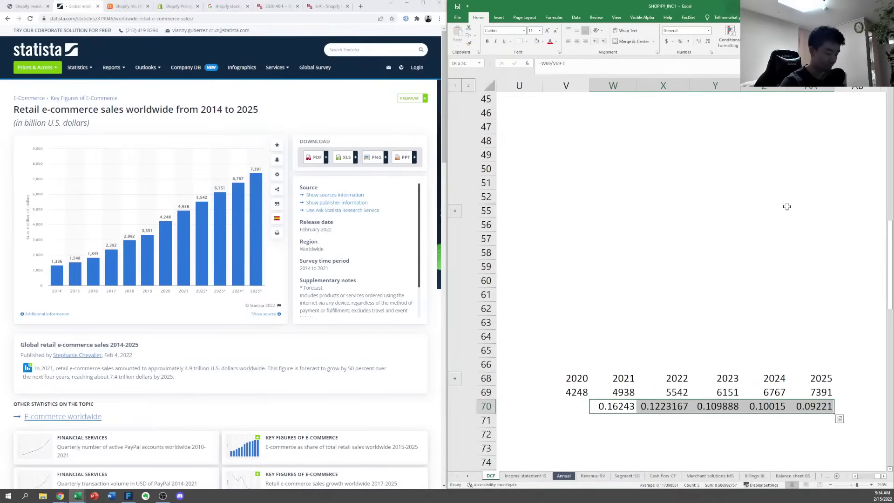
key("ctrl+shift+5")
Label the e-commerce sales row with World in U69
key("Left")
key("Left")
key("Left")
key("Left")
key("Down")
key("Down")
key("Down")
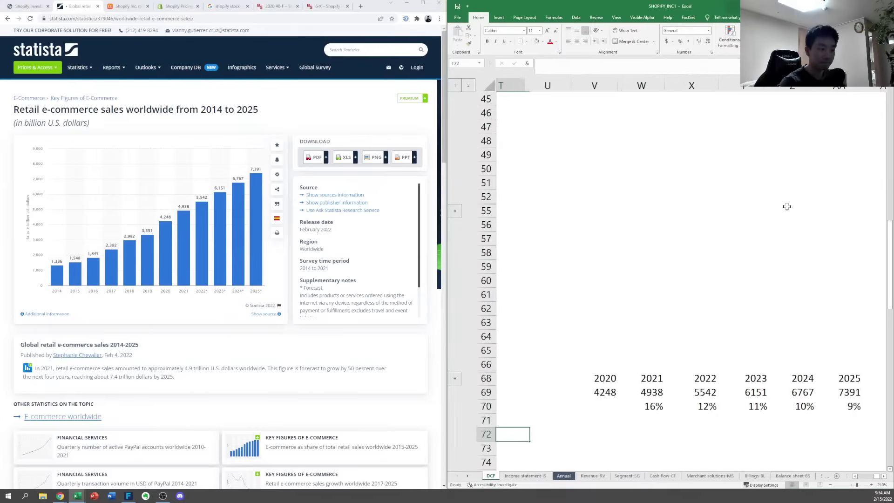
key("Right")
key("Right")
key("Up")
key("Up")
key("Up")
key("Up")
type("Wo")
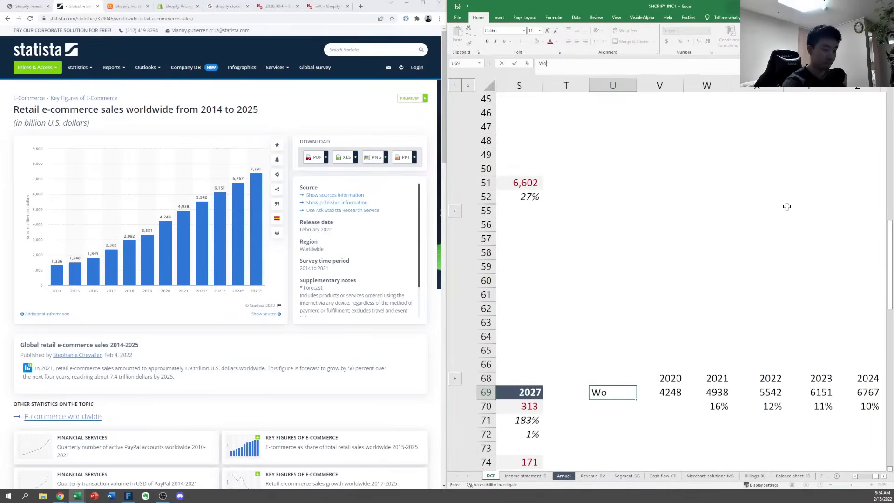
type("rld")
key("Down")
key("Down")
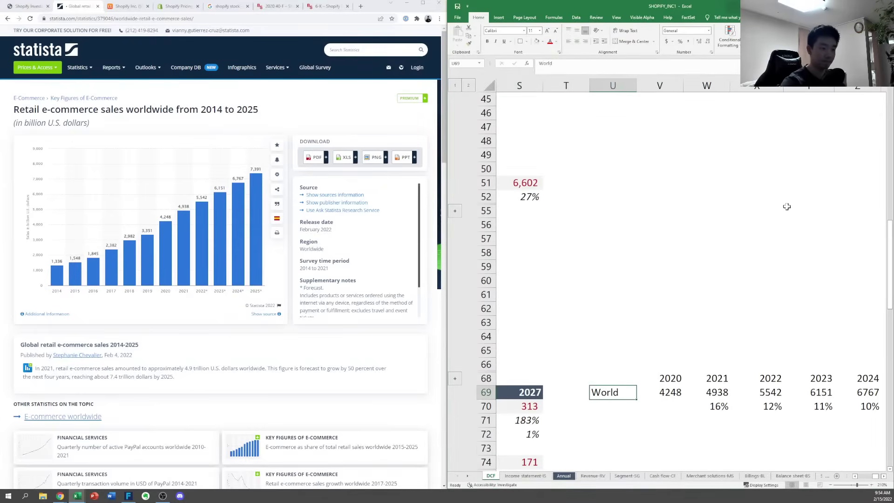
Expand the workbook to full screen and label U71 with Shopify beneath the worldwide e-commerce rows
key("super+Up")
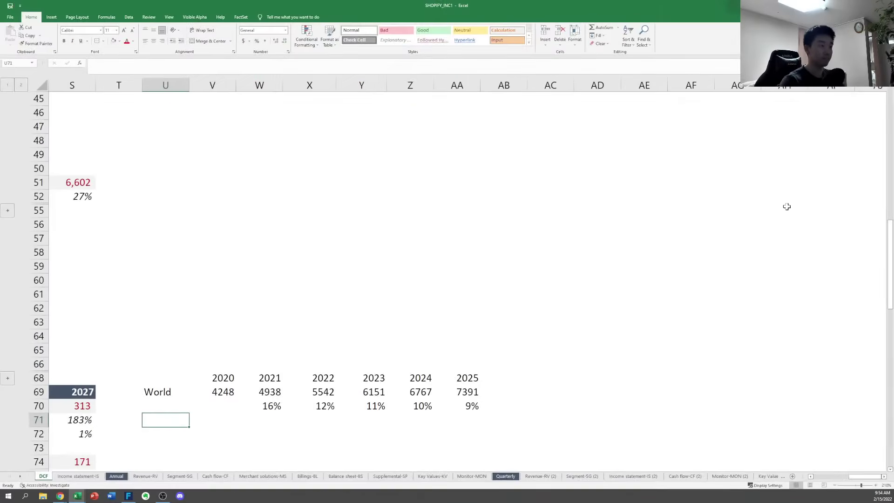
key("Left")
key("Left")
key("ctrl+Left")
key("Right")
key("Right")
key("Right")
key("Right")
key("Right")
key("Right")
key("Right")
key("Right")
key("Right")
key("Right")
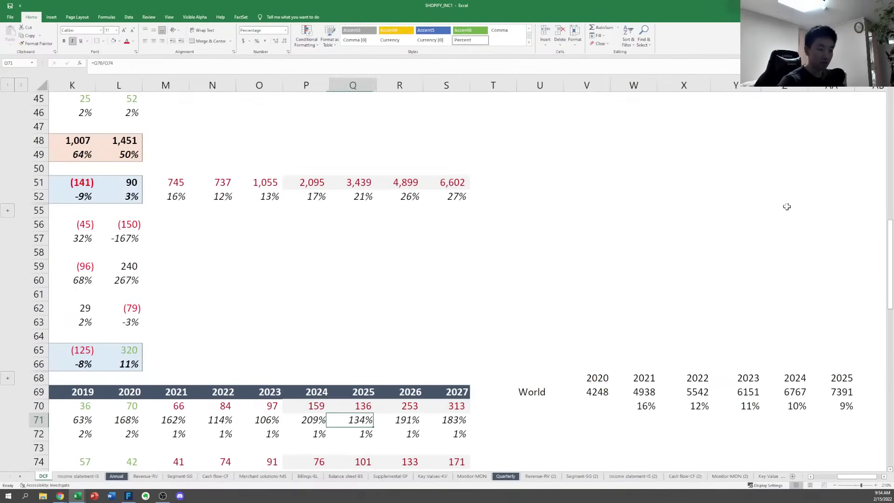
type("Shopif")
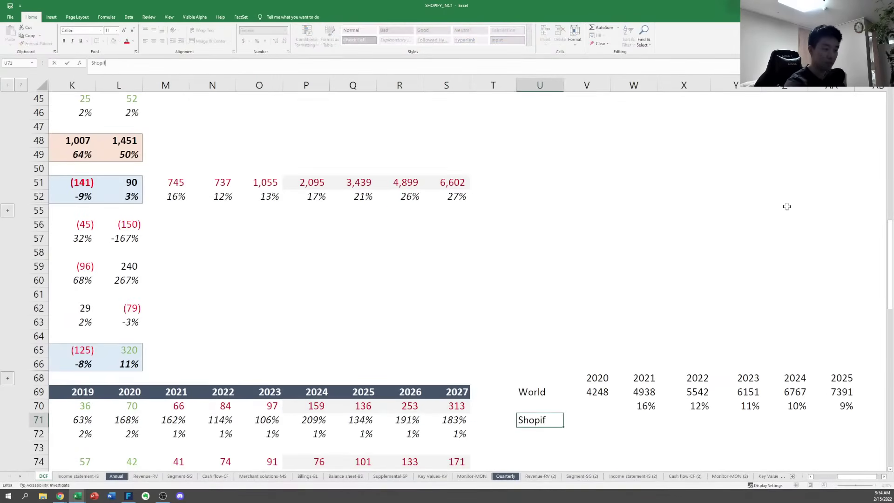
type("y")
key("Tab")
Link V71 to Shopify's 2020 revenue in the income statement with the formula =L27
type("=")
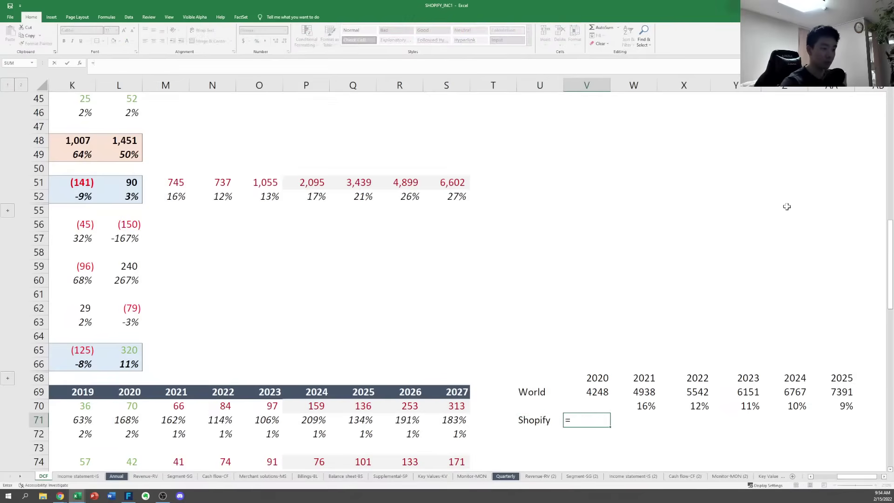
key("Left")
key("Left")
key("Left")
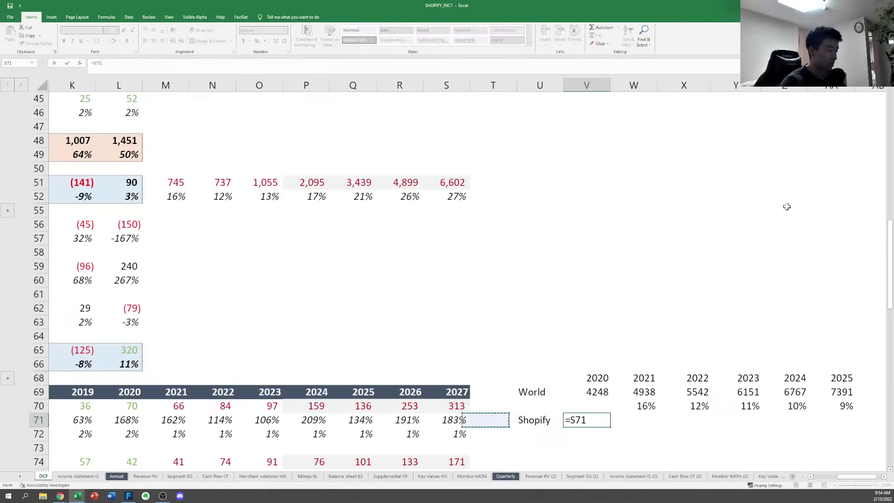
key("ctrl+Left")
key("ctrl+Left")
key("Down")
key("Down")
key("Down")
key("Down")
key("Down")
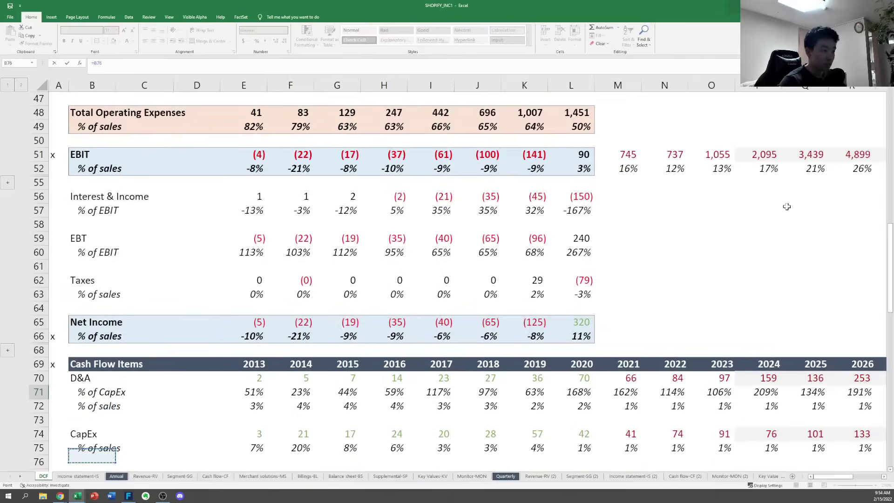
key("Down")
key("Down")
key("Down")
key("Down")
key("Down")
key("Down")
key("Down")
key("Down")
key("Down")
key("Down")
key("Down")
key("Right")
key("Right")
key("Right")
key("Right")
key("Up")
key("Up")
key("Up")
key("Up")
key("Up")
key("Right")
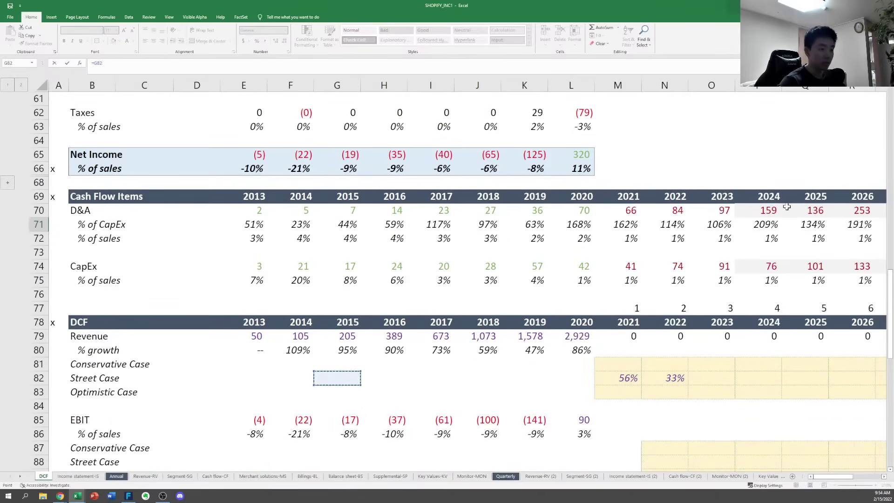
key("Right")
key("Right")
key("Right")
key("Right")
key("Right")
key("Right")
key("Right")
key("Right")
key("Right")
key("Up")
key("Left")
key("Up")
key("Left")
key("Up")
key("Left")
key("Up")
key("Left")
key("Up")
key("Up")
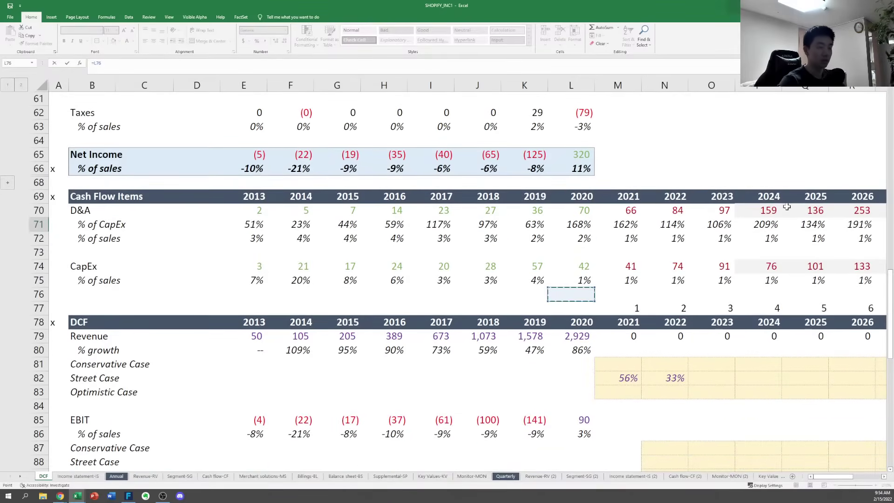
key("Up")
key("Up")
key("Up")
key("Up")
key("Up")
key("Up")
key("Up")
key("Up")
key("Up")
key("Up")
key("Up")
key("Up")
key("Up")
key("Up")
key("Up")
key("Up")
key("Up")
key("Up")
key("Up")
key("Up")
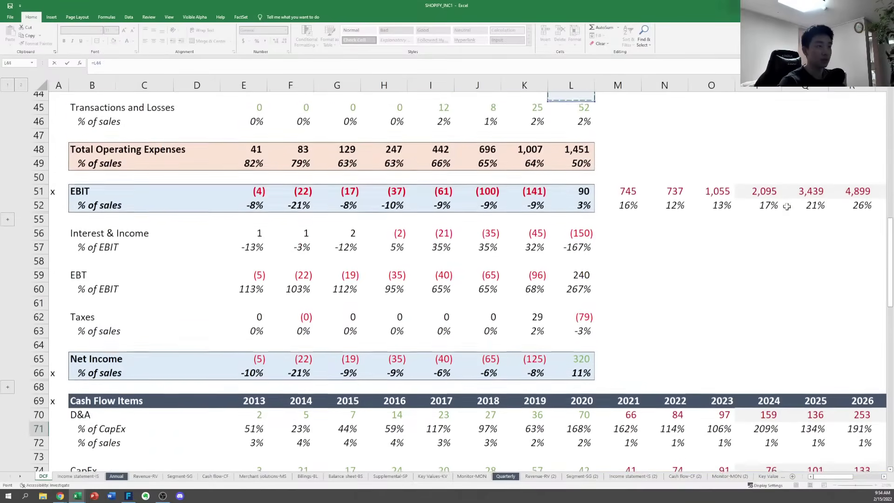
key("Up")
key("Up")
key("Up")
key("Up")
key("Up")
key("Up")
key("Up")
key("Up")
key("Up")
key("Up")
key("Up")
key("Up")
key("Up")
key("Up")
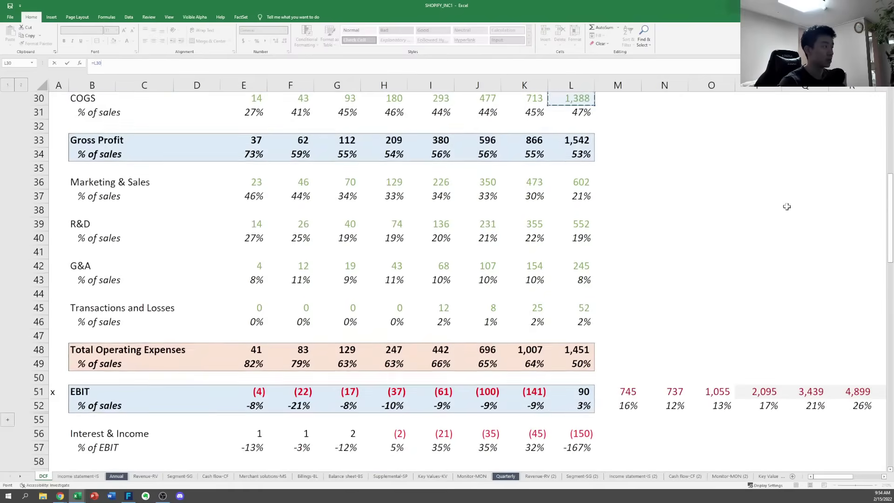
key("Up")
key("Up")
key("Up")
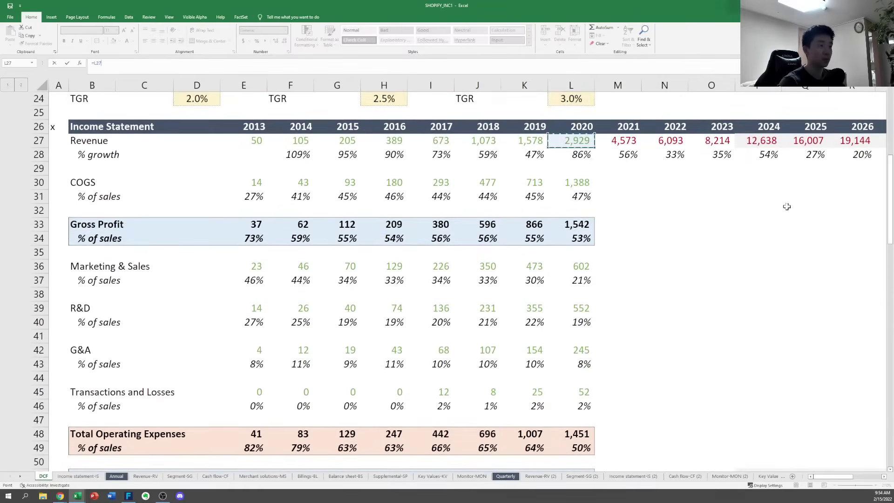
key("Return")
Copy the revenue link in V71 across through AA71 for the years up to 2025
key("Up")
key("ctrl+c")
key("shift+Right")
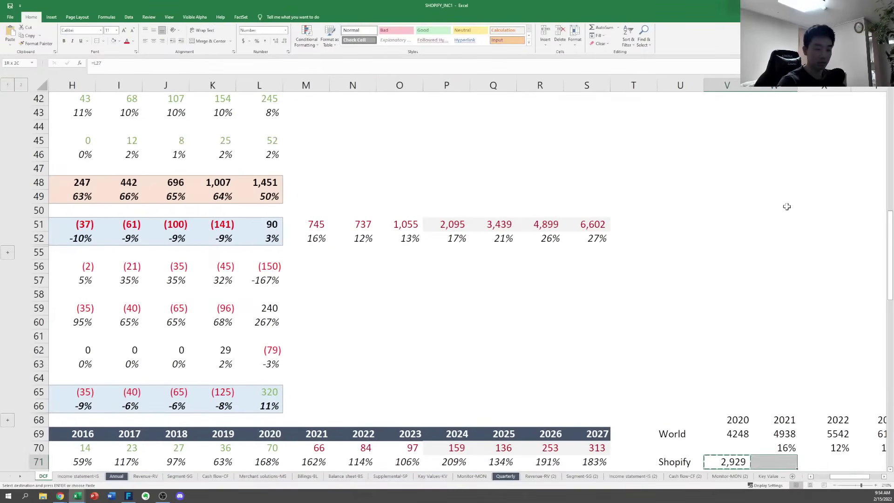
key("shift+Right")
key("shift+Right")
key("shift+Right")
key("shift+Right")
key("Return")
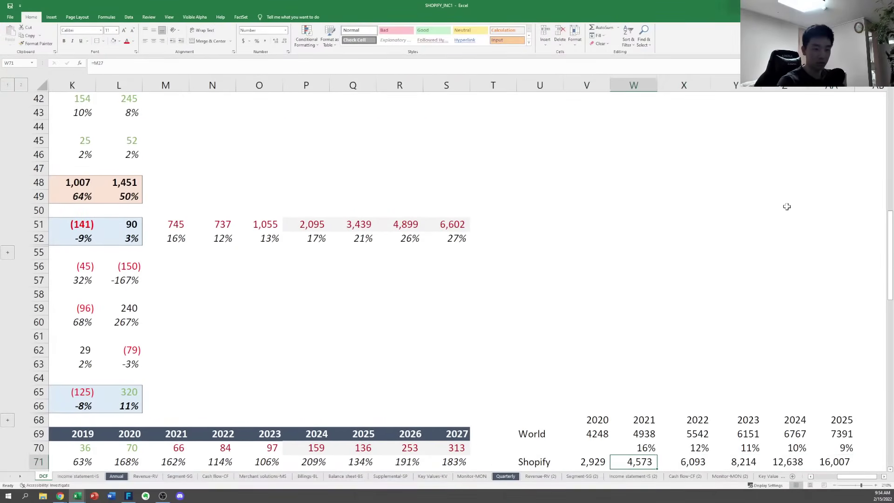
key("Down")
key("Down")
key("Down")
key("Up")
key("Up")
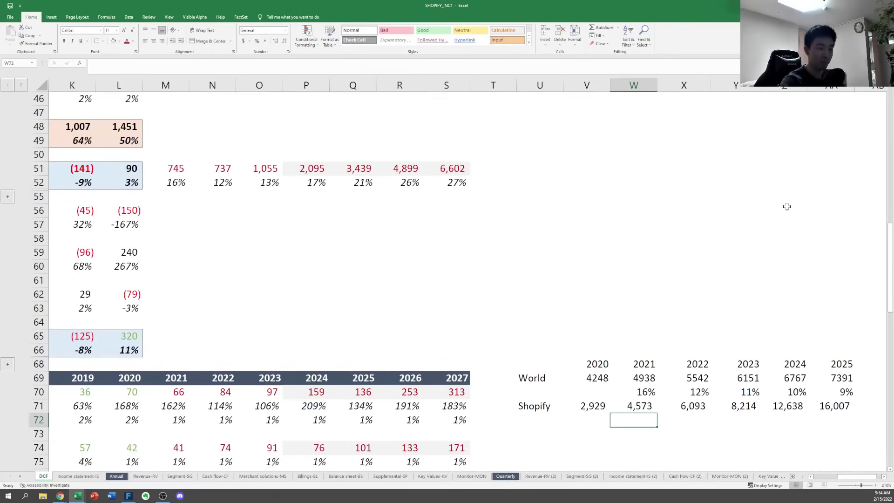
type("=")
key("Up")
key("Escape")
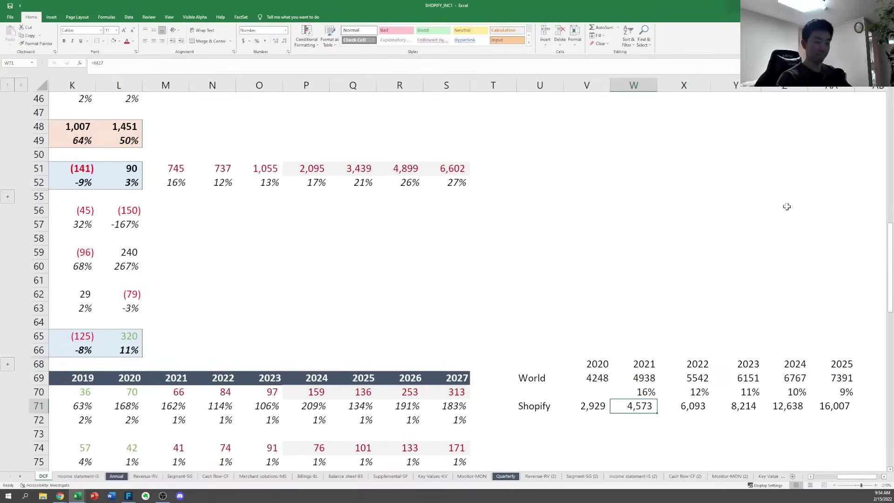
Move the comparison data in V68:AA71 four columns over so that it starts at Z68, making room for earlier years
key("Up")
key("Left")
key("Up")
key("Up")
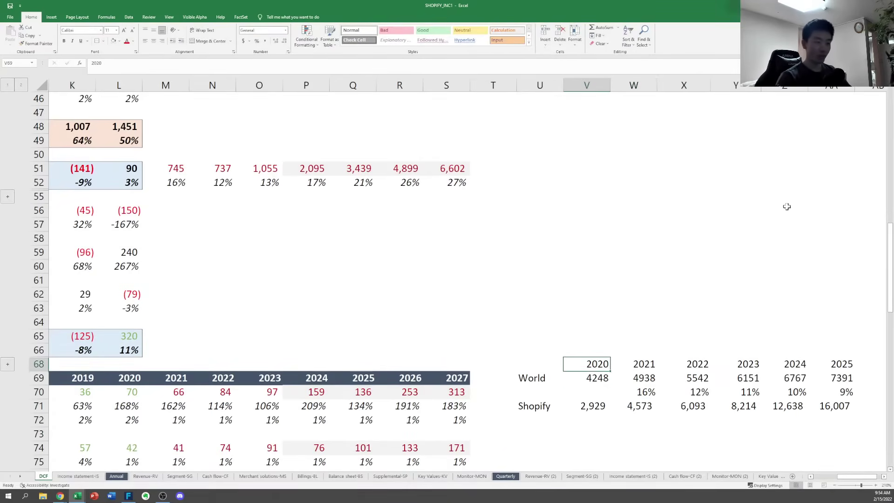
key("shift+Down")
key("shift+Down")
key("shift+Down")
key("shift+Right")
key("shift+Right")
key("shift+Right")
key("shift+Right")
key("shift+Right")
key("ctrl+x")
key("Right")
key("Right")
key("Right")
key("Right")
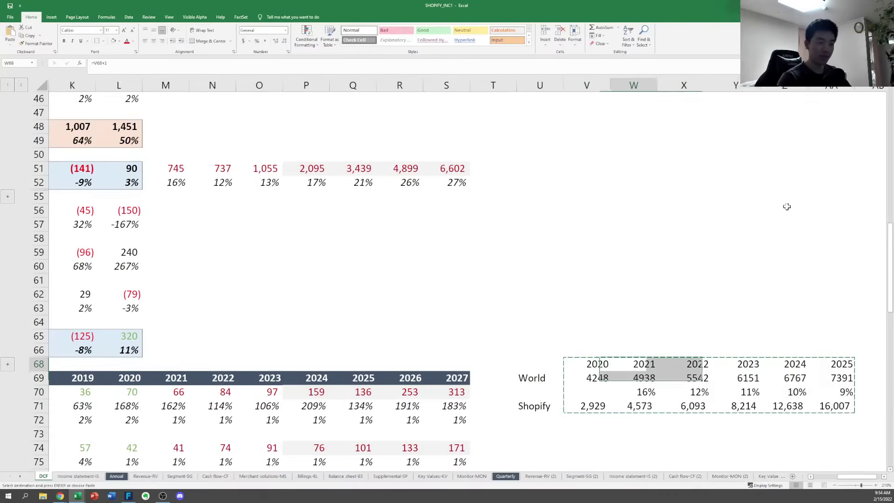
key("ctrl+v")
Enter 2015 in V68 as the first year of the comparison table
key("Right")
key("Right")
key("Right")
key("Right")
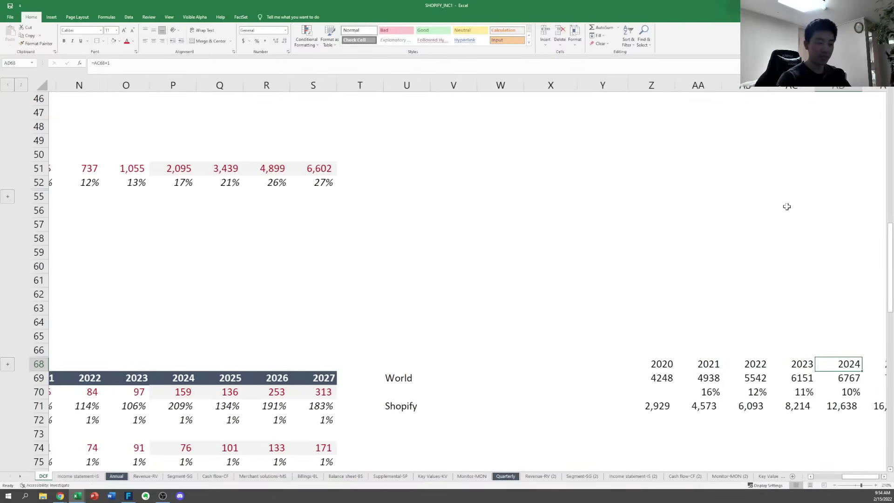
key("Left")
key("Left")
key("Left")
key("Left")
key("Left")
key("Right")
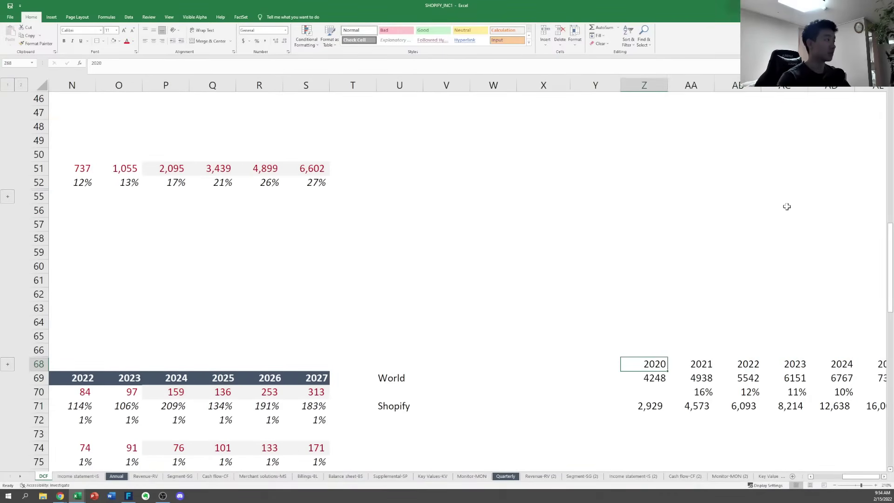
key("Right")
key("Left")
key("Left")
key("Left")
key("Left")
key("Left")
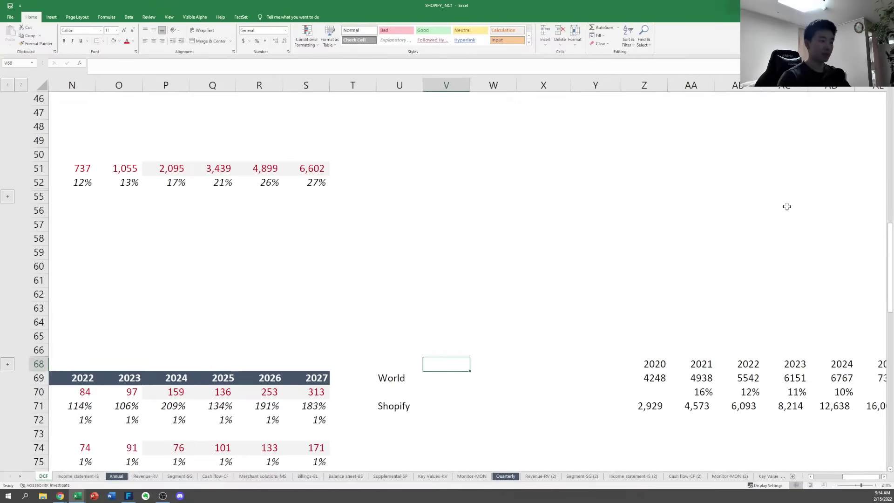
type("2015")
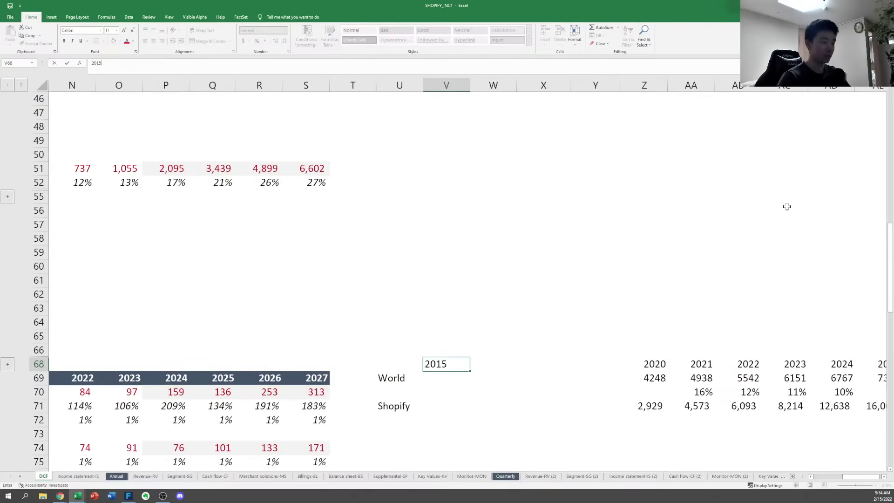
key("ctrl+Return")
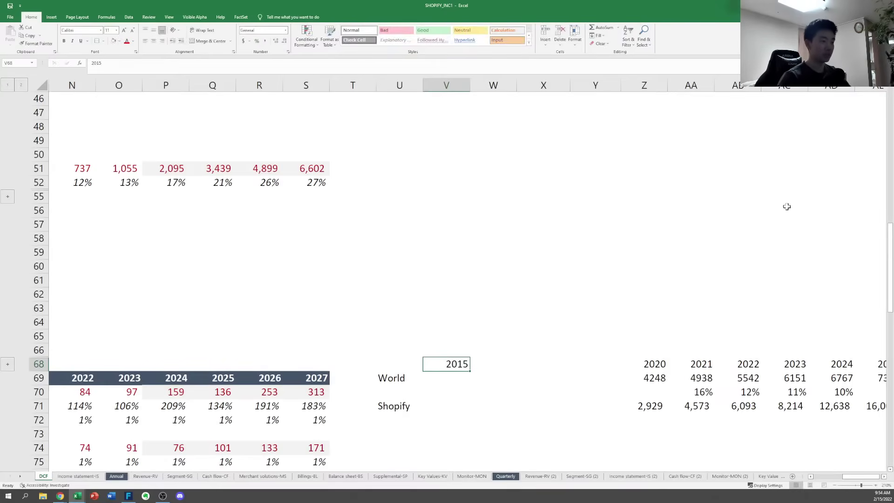
Arrange the workbook side by side with the Statista page on worldwide retail e-commerce sales
key("super+Right")
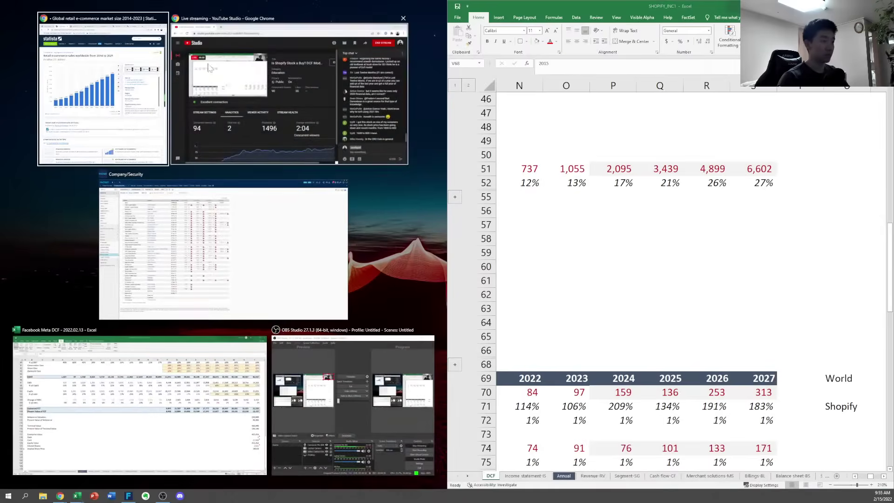
left_click(105, 93)
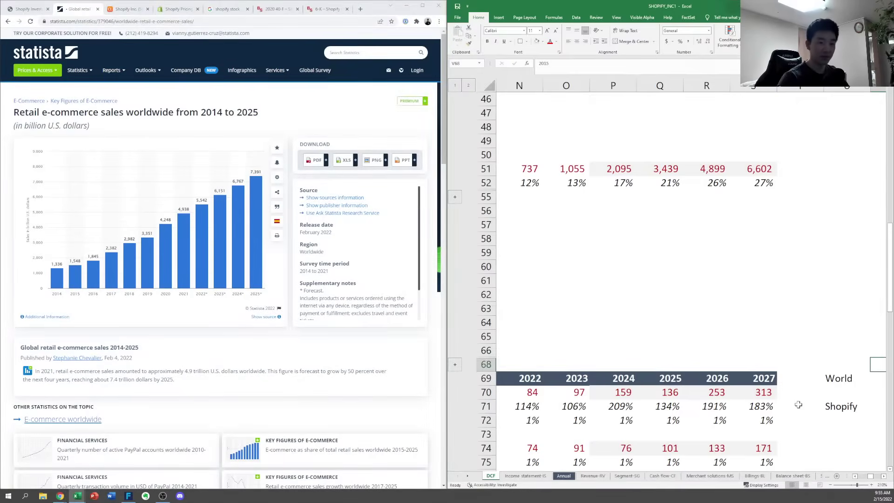
Enter =V68+1 in W68 and copy it across through Y68 for the years 2016 to 2018
key("Right")
type("=")
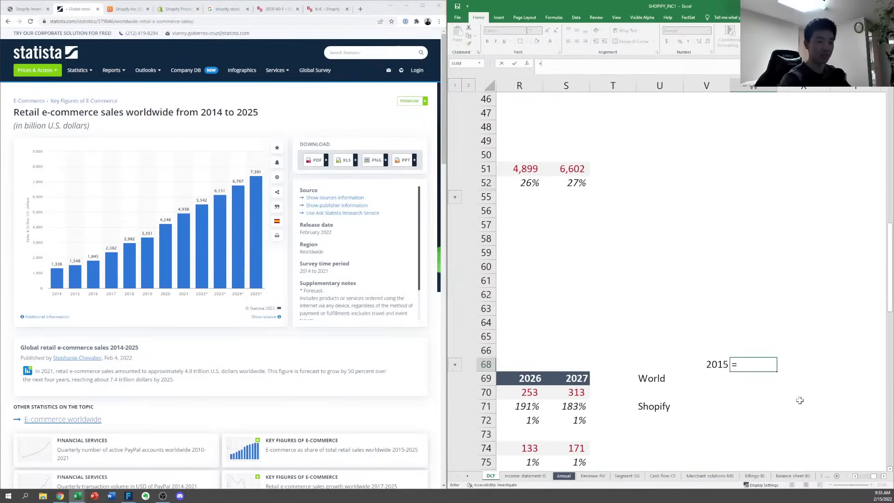
key("Left")
type("+1")
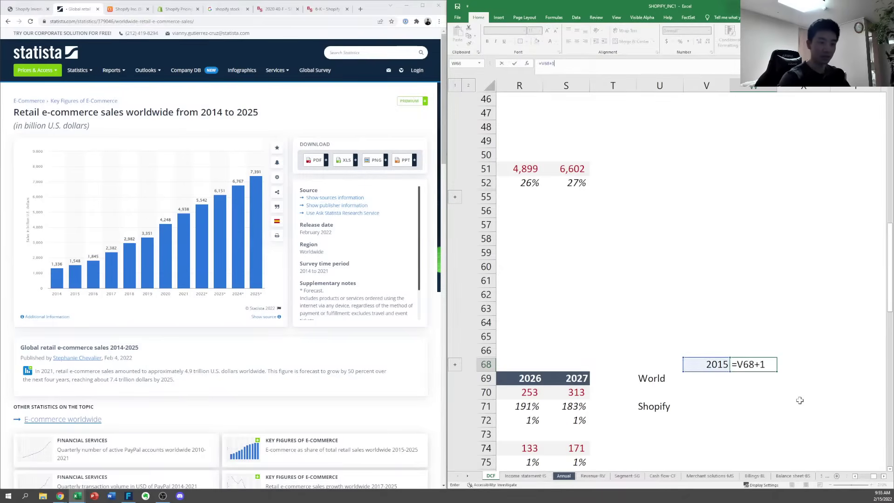
key("ctrl+Return")
key("ctrl+c")
key("shift+Right")
key("shift+Right")
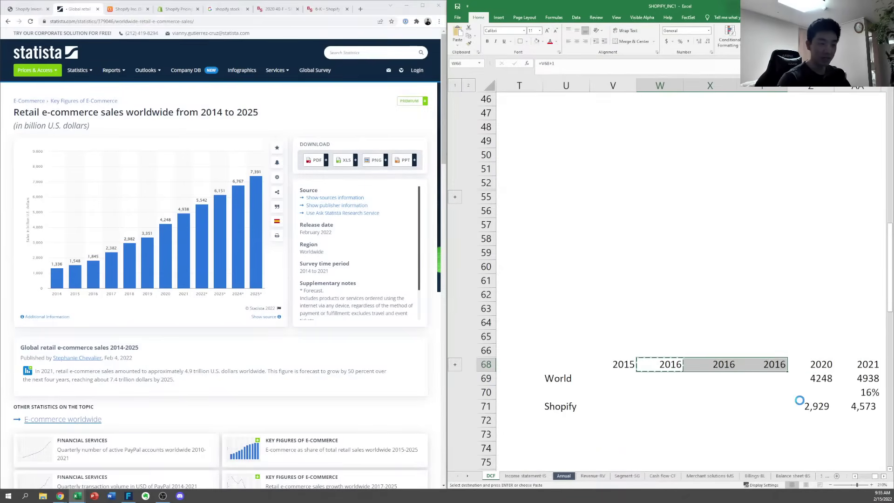
key("Return")
Move the comparison data in Z68:AE71 one column over so that 2020 starts at AA68
key("Right")
key("Right")
key("shift+Down")
key("shift+Down")
key("shift+Down")
key("ctrl+shift+Right")
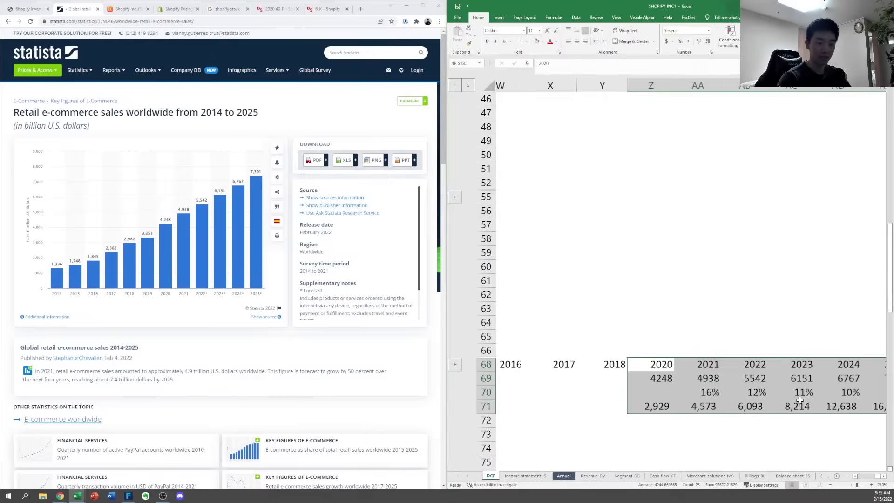
key("ctrl+x")
key("Right")
key("Return")
Copy the year formula from Y68 into Z68 to add 2019 to the comparison table
key("Left")
key("Left")
key("ctrl+c")
key("Right")
key("Return")
key("Left")
key("Left")
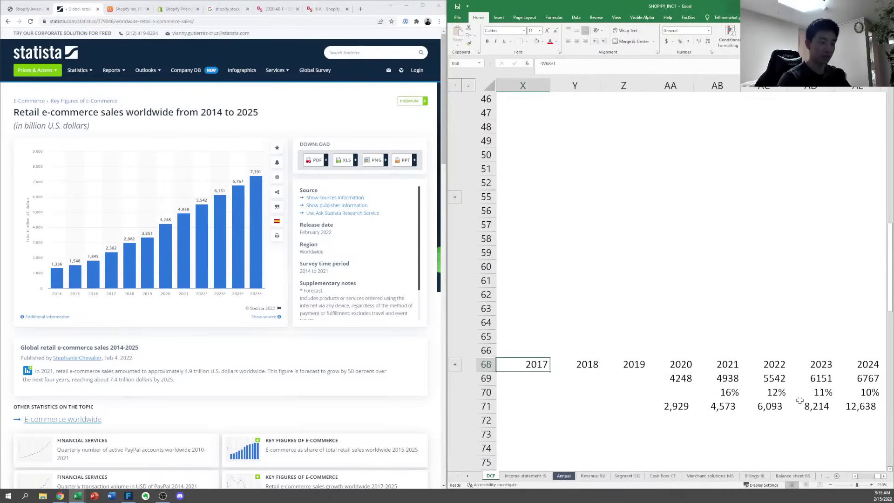
Enter the Statista world e-commerce sales for 2015 to 2019 in V69:Z69: 1548, 1845, 2382, 2982 and 3351
key("Left")
key("Left")
key("Left")
key("Right")
key("Down")
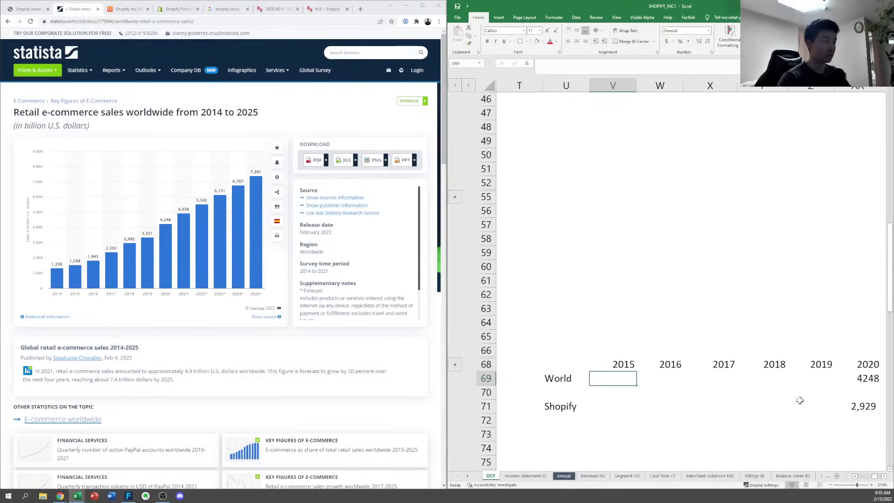
type("157")
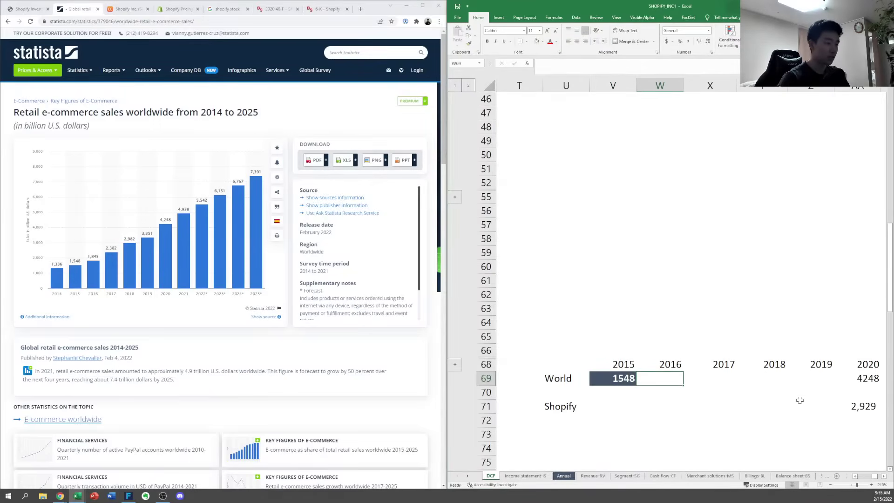
type("1845")
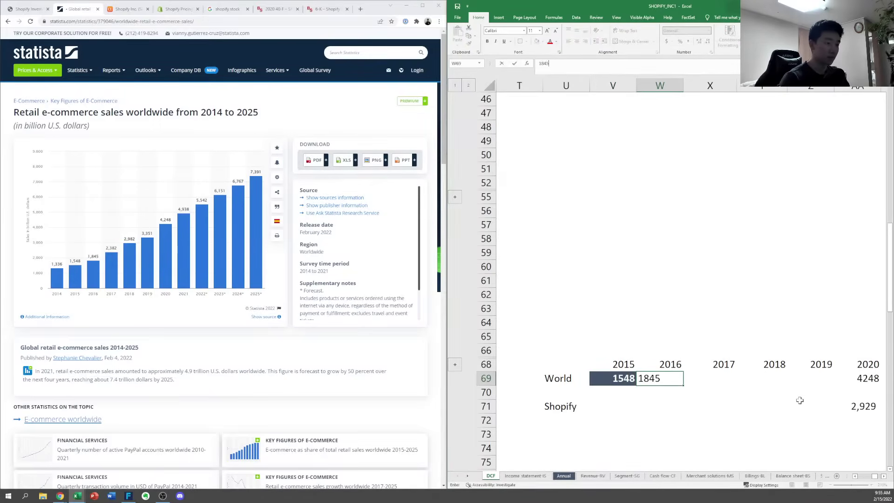
key("Tab")
type("2")
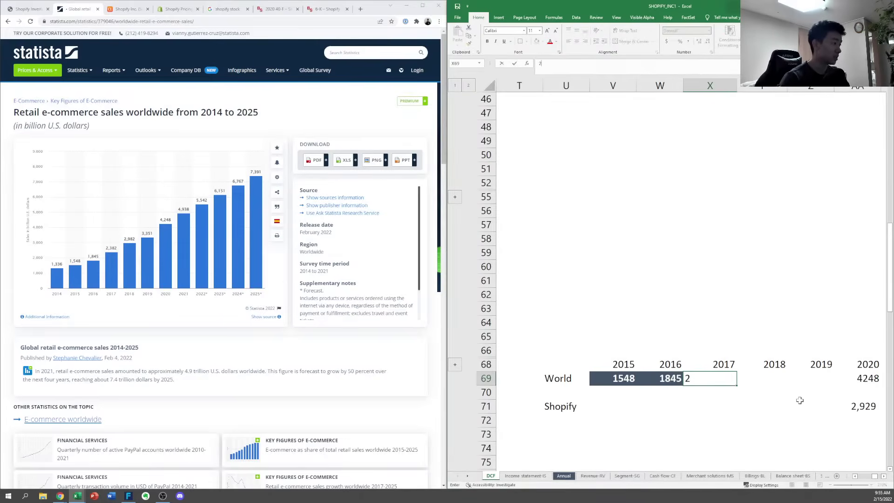
type("382")
key("Tab")
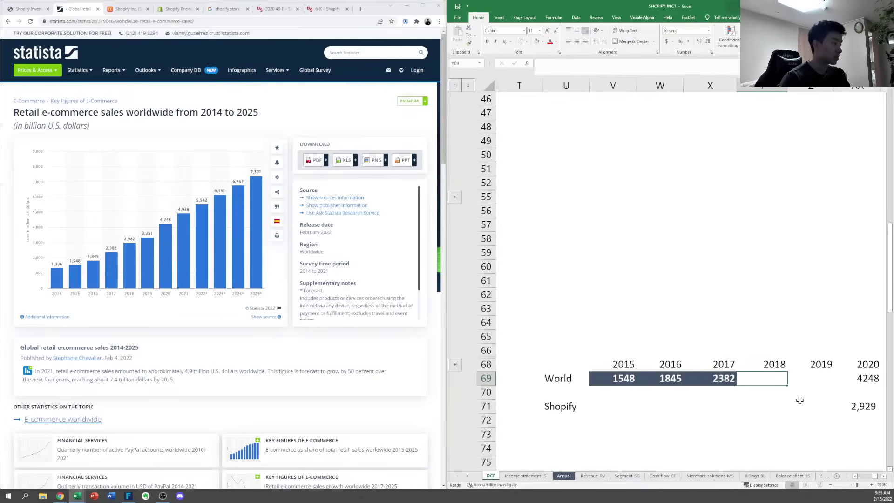
type("2982")
key("Tab")
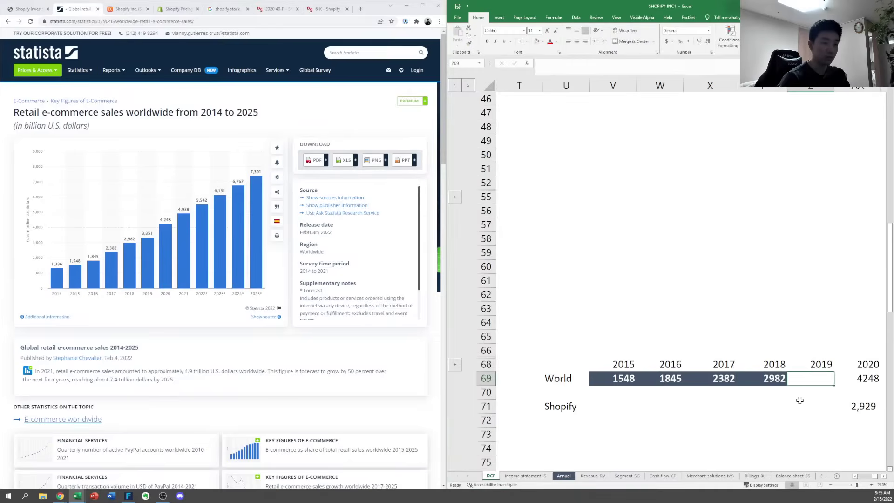
type("3351")
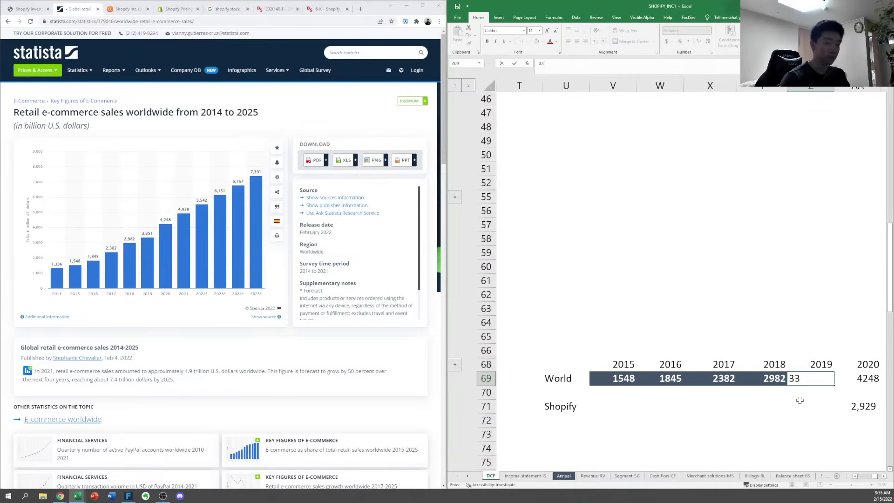
key("Tab")
Try to paste only the formats of AA69 onto the new world sales figures in V69:Z69
key("shift+Left")
key("shift+Left")
key("shift+Left")
key("shift+Left")
key("shift+Left")
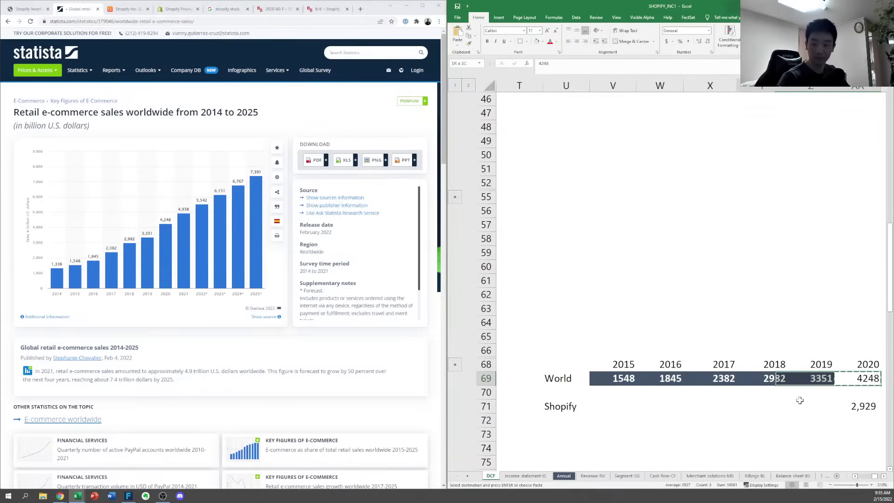
key("ctrl+c")
key("ctrl+alt+v")
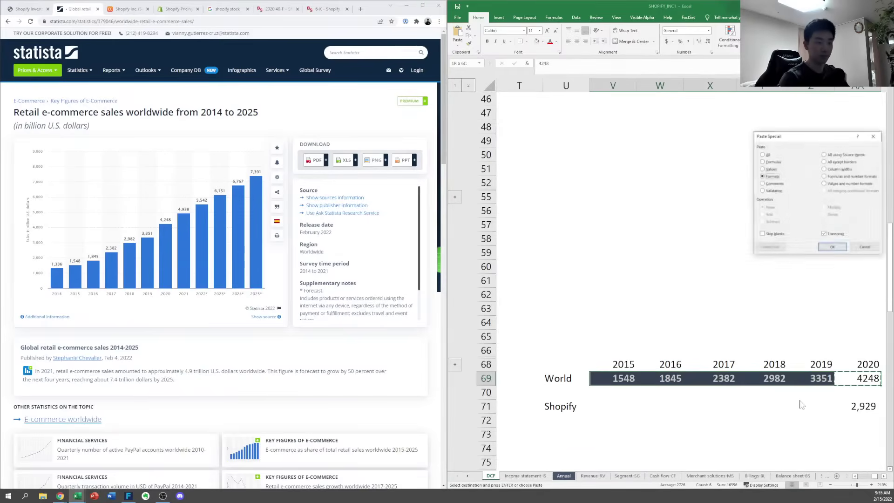
key("Return")
key("Return")
Clear the dark fill from V69:Z69 and set the font colour to Automatic
key("Right")
key("Left")
key("Left")
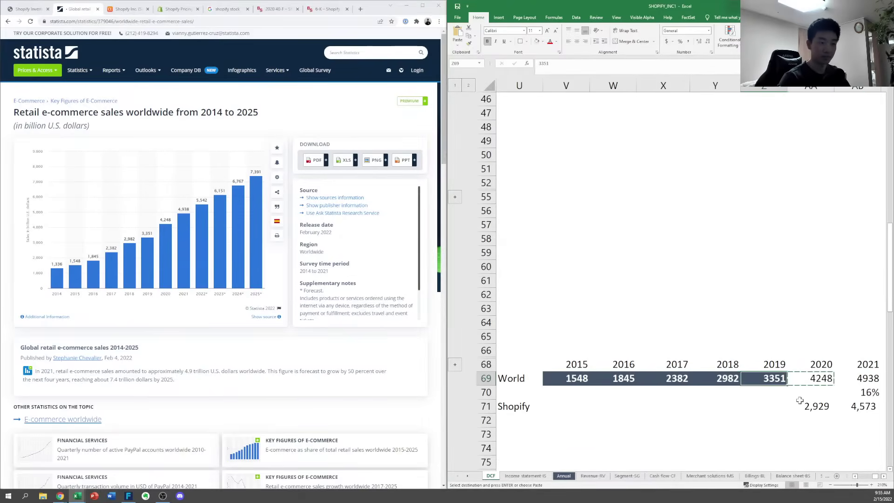
key("shift+Left")
key("shift+Left")
key("shift+Left")
key("shift+Left")
key("Return")
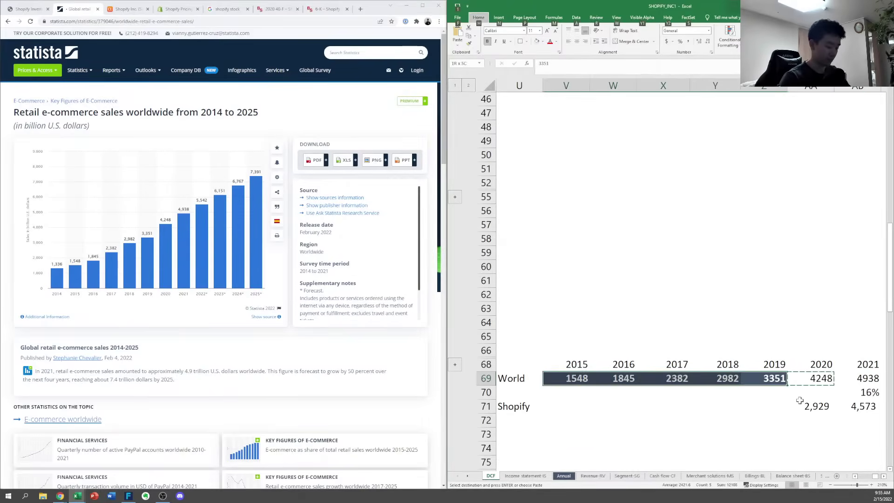
key("alt+h")
key("f")
key("c")
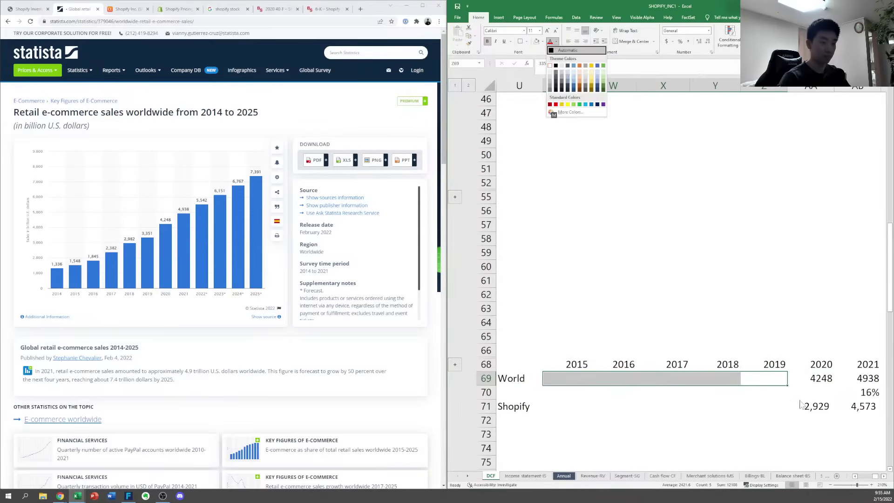
key("Return")
Remove the bold formatting from the world sales figures in V69:Z69
key("Right")
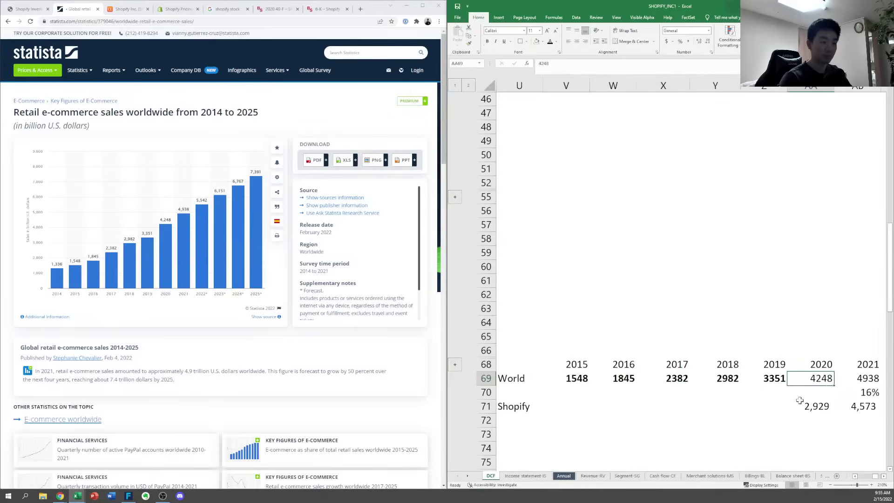
key("Left")
key("shift+Left")
key("shift+Left")
key("shift+Left")
key("shift+Left")
key("ctrl+b")
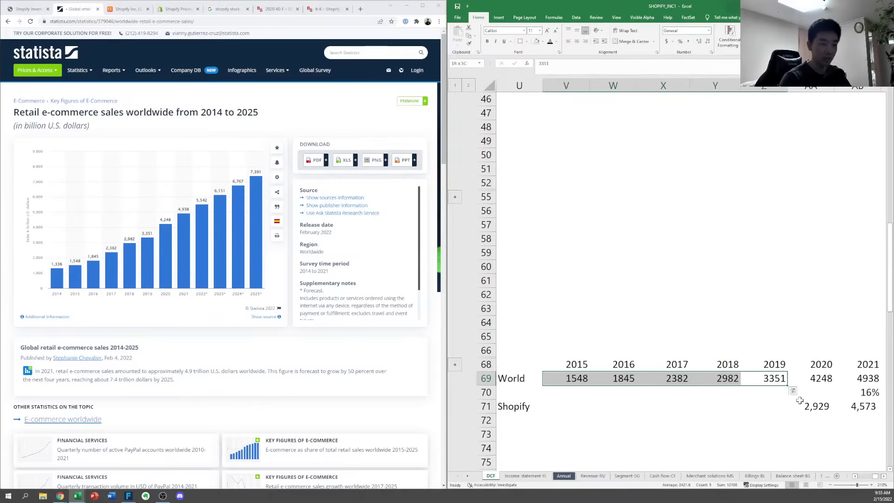
key("Right")
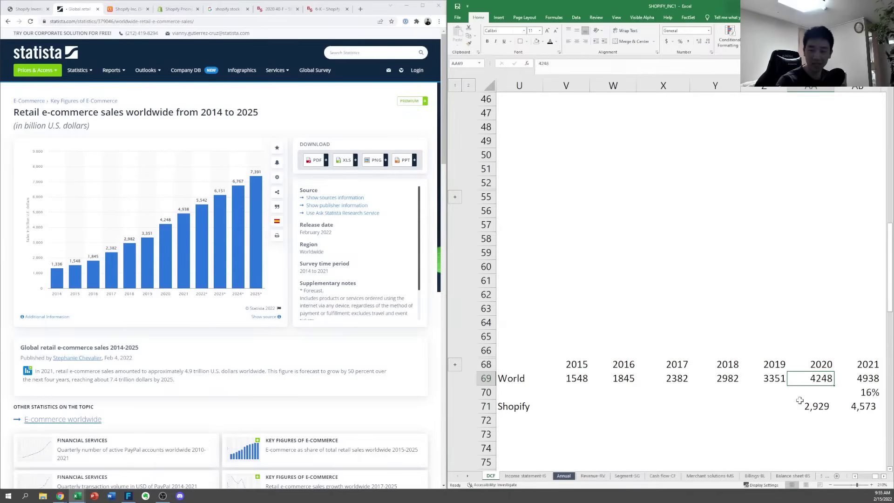
key("Down")
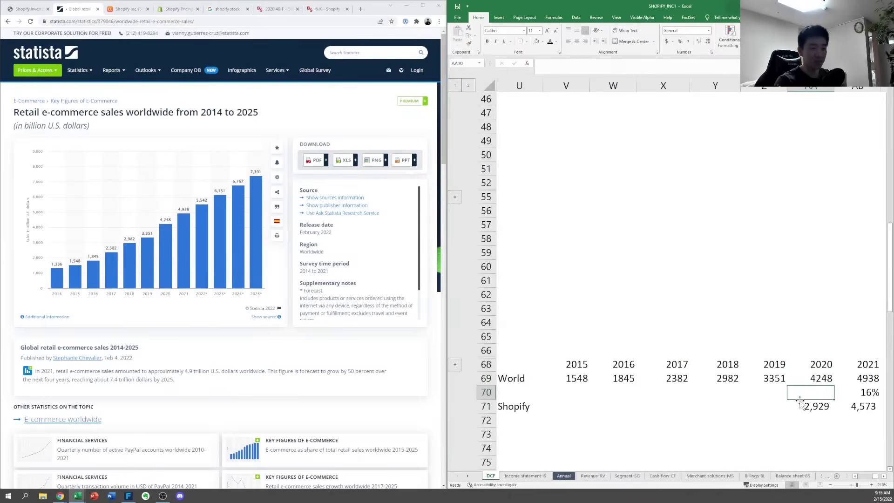
key("Left")
key("Up")
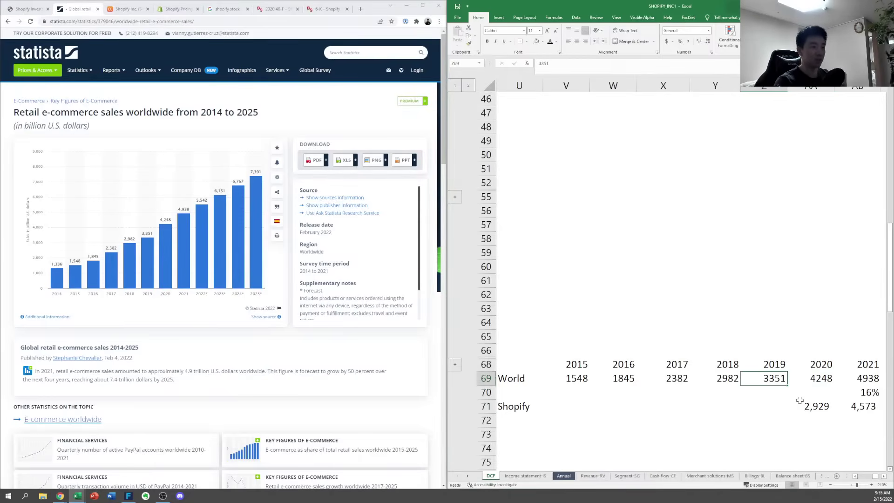
key("Left")
key("Left")
key("Left")
key("Left")
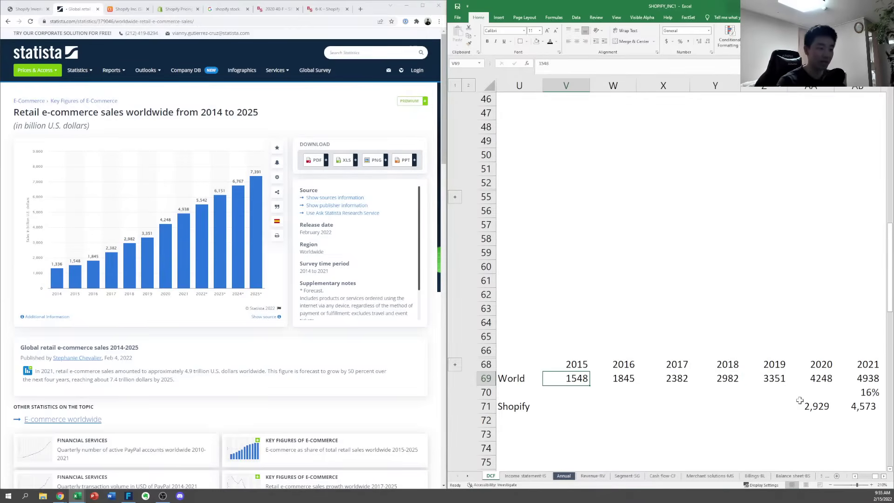
key("Down")
key("Down")
key("Up")
Copy the growth formula in AB70 back to W70:AA70 for world sales growth from 2016 to 2020
key("Right")
key("Right")
key("Right")
key("Right")
key("Right")
key("Right")
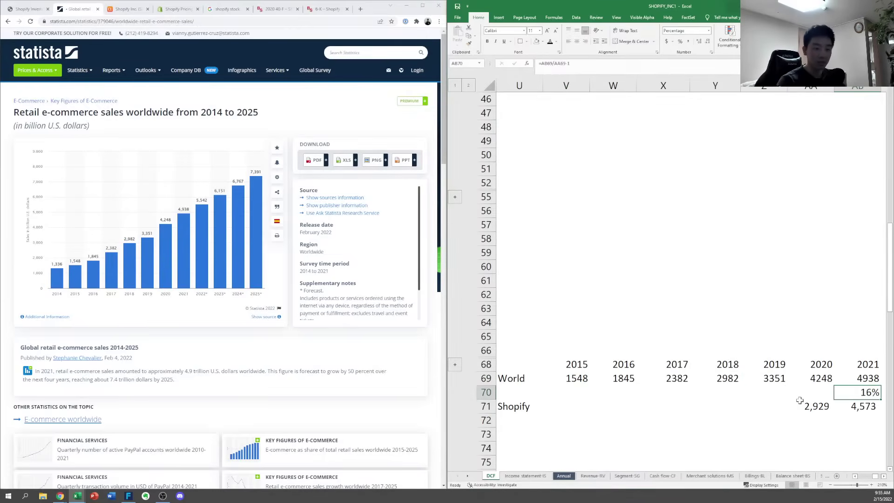
key("ctrl+c")
key("shift+Left")
key("shift+Left")
key("shift+Left")
key("shift+Left")
key("shift+Left")
key("Return")
Copy the Shopify revenue link in AA71 back to W71:Z71 for the years 2016 to 2019
key("Right")
key("Right")
key("Down")
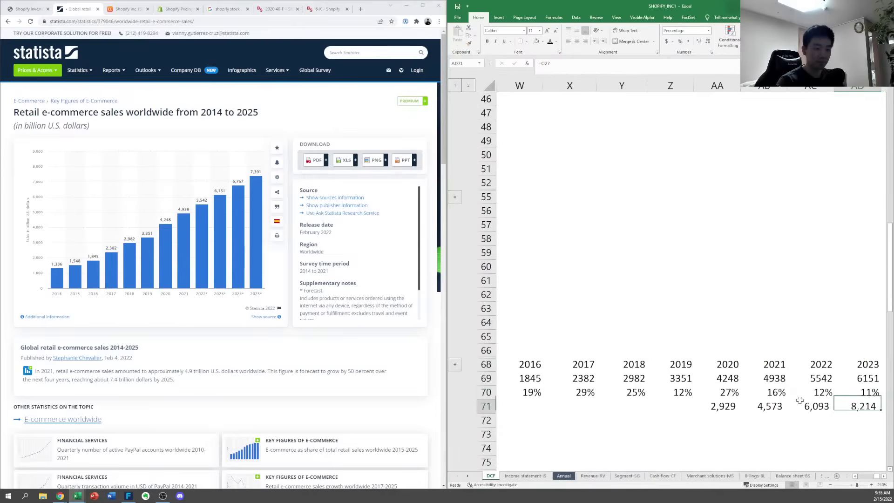
key("Left")
key("Left")
key("Left")
key("ctrl+c")
key("shift+Left")
key("shift+Left")
key("shift+Left")
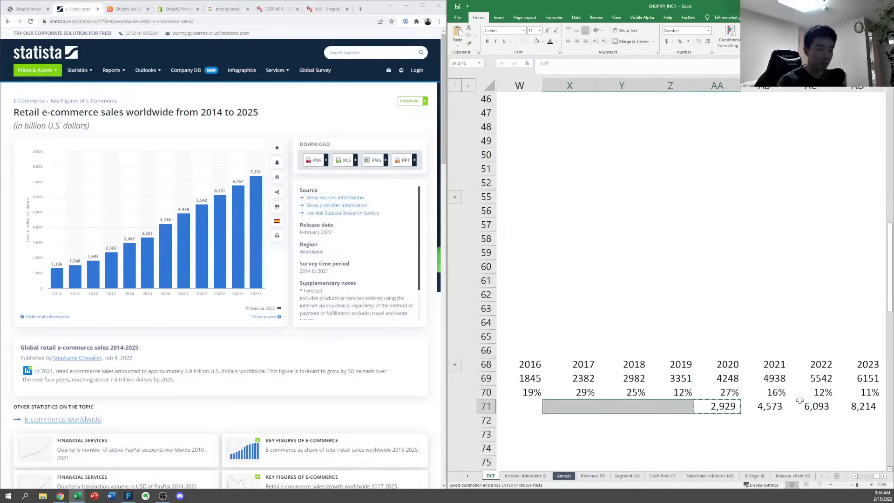
key("shift+Left")
key("shift+Left")
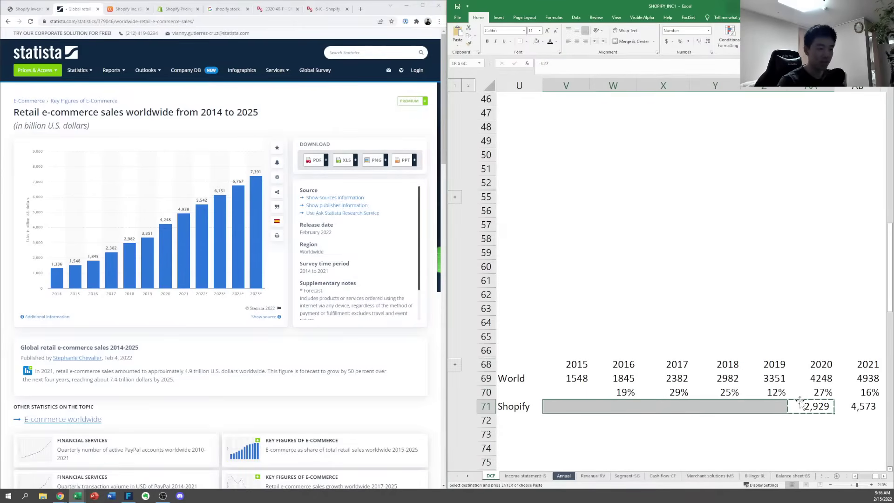
left_click(800, 401)
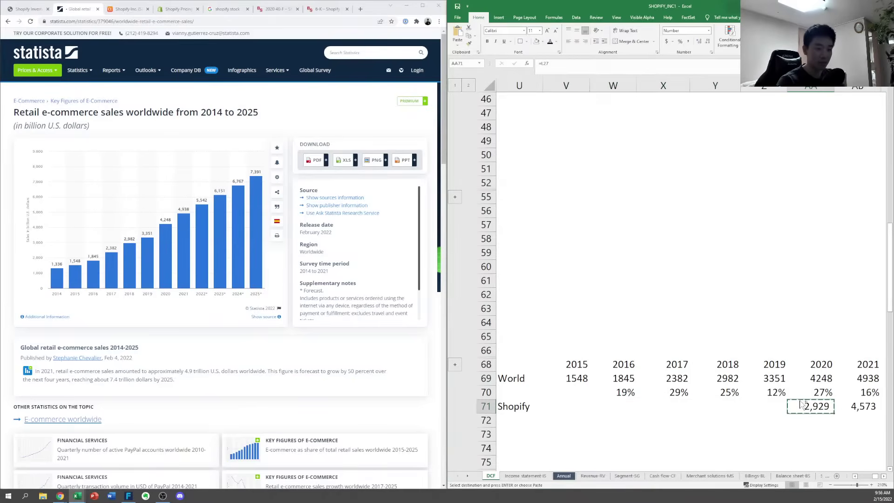
key("shift+Left")
key("shift+Left")
key("shift+Left")
key("shift+Left")
key("Return")
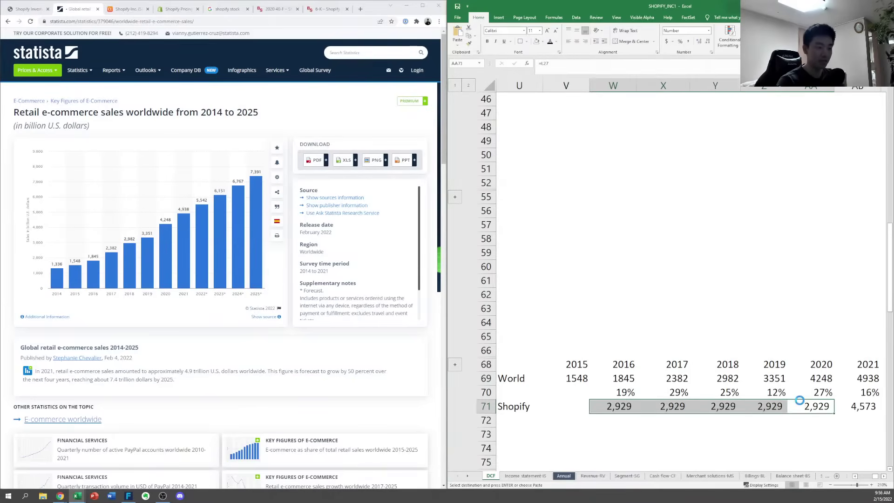
Copy the Shopify revenue link from W71 into V71 for 2015 and check its source cell
left_click(799, 401)
key("Left")
key("Left")
key("Left")
key("Left")
key("ctrl+c")
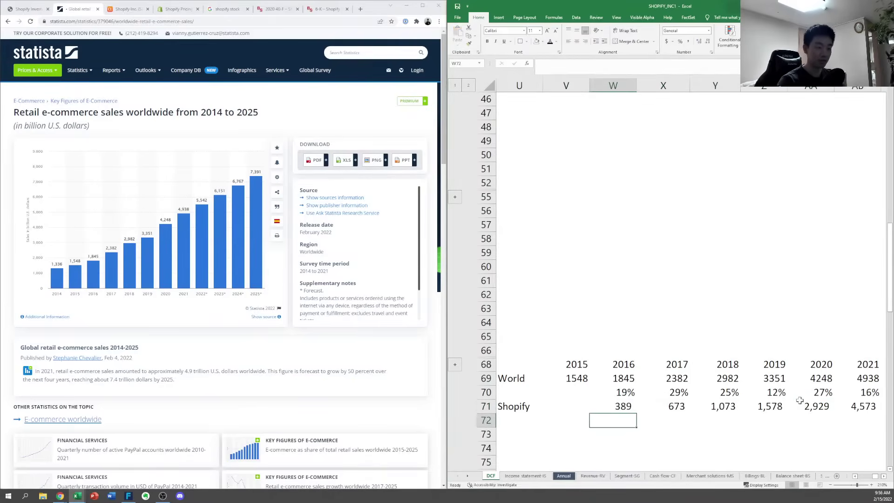
key("Left")
key("Return")
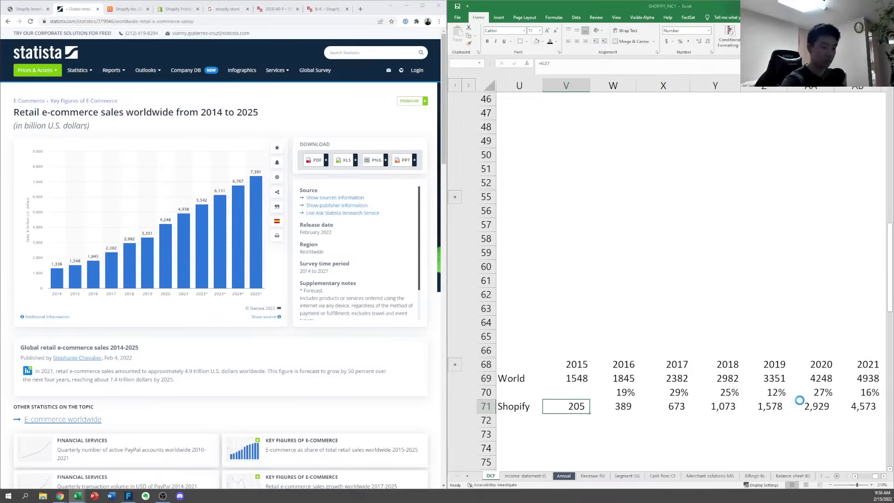
key("ctrl+bracketleft")
key("F5")
key("Return")
Copy the growth formulas from row 70 into row 72, starting at W72, to calculate Shopify's revenue growth from 2016 on, and review the formula
key("Right")
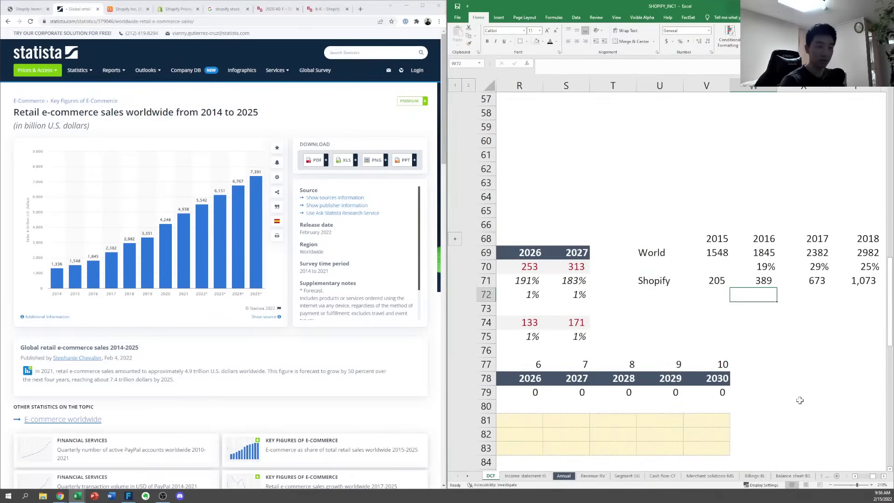
key("Up")
key("ctrl+shift+Right")
key("ctrl+c")
key("Down")
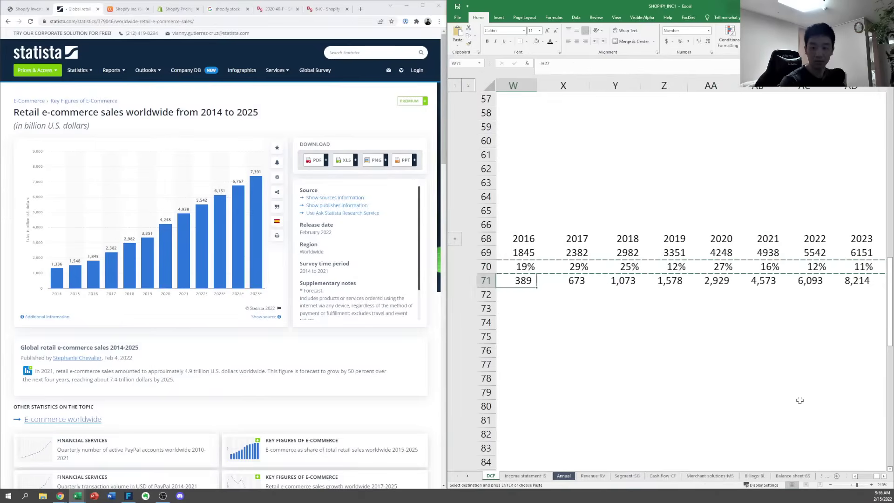
key("Down")
key("ctrl+v")
key("F2")
key("Escape")
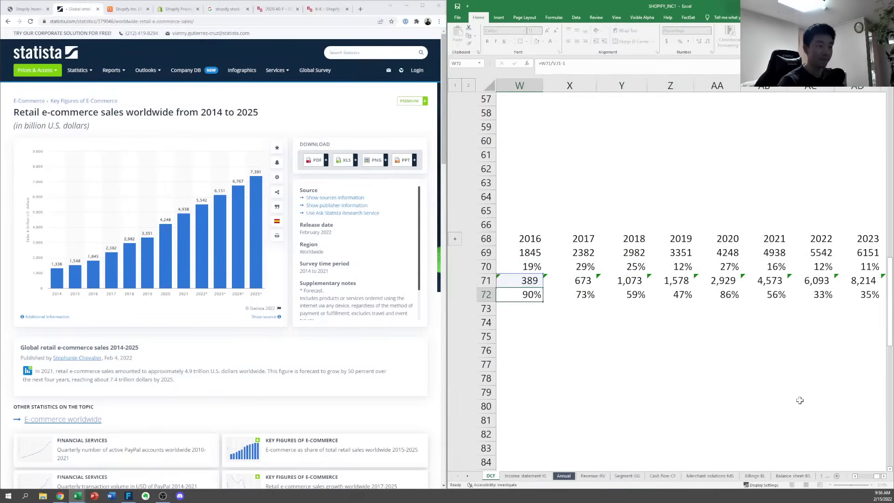
key("Left")
key("Right")
key("Right")
key("Right")
key("Right")
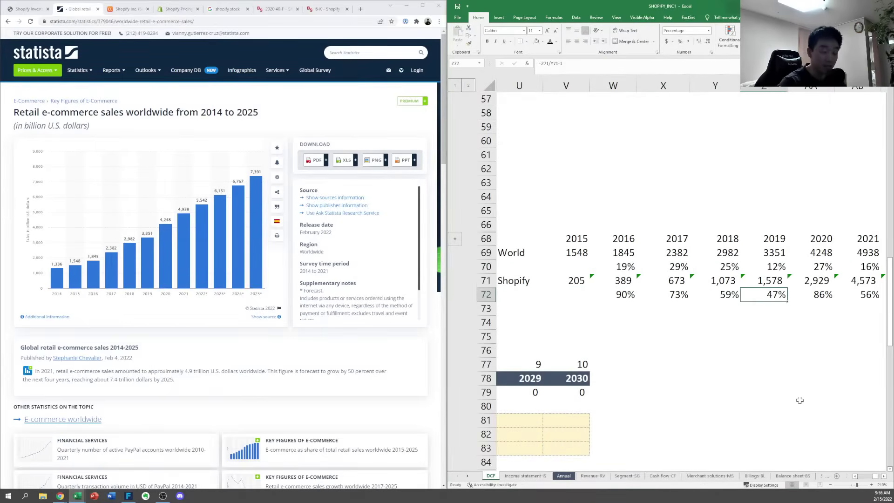
Calculate the 2016 multiple of Shopify's growth over world growth in W73 with =W72/W70
key("Left")
key("Right")
key("Left")
key("Left")
key("Left")
key("Down")
key("Down")
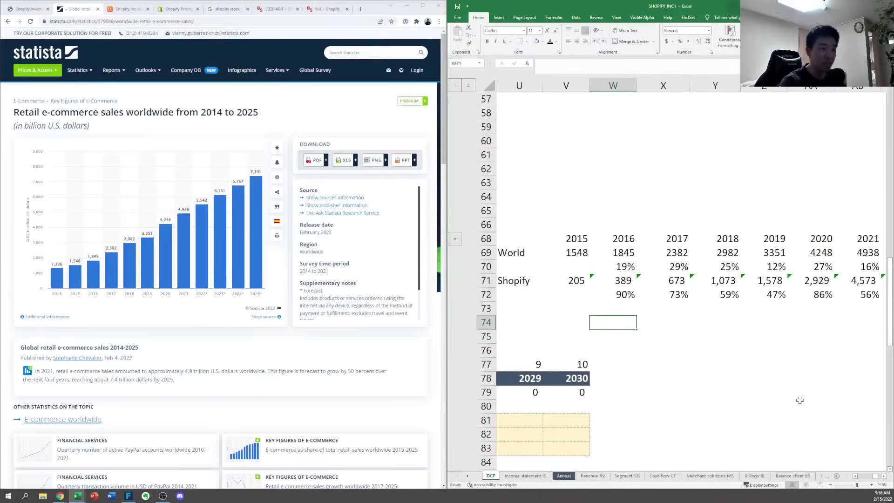
key("Up")
type("=")
key("Up")
type("/")
key("Up")
key("Up")
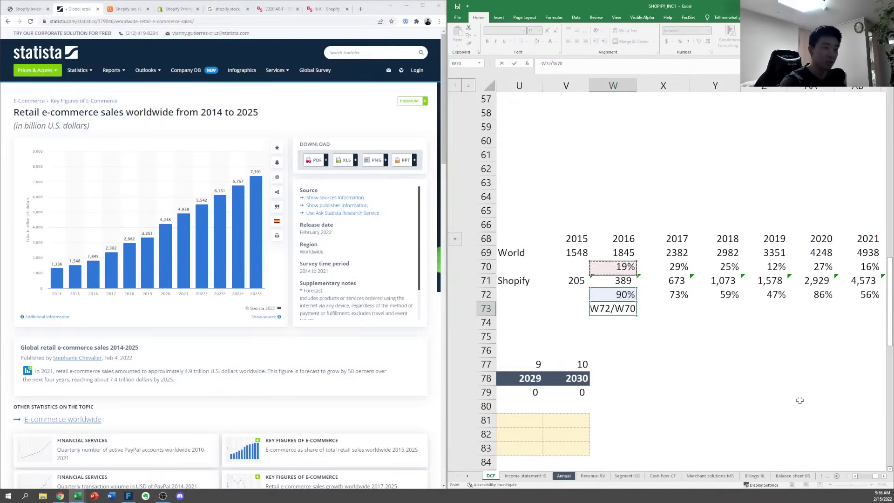
key("ctrl+Return")
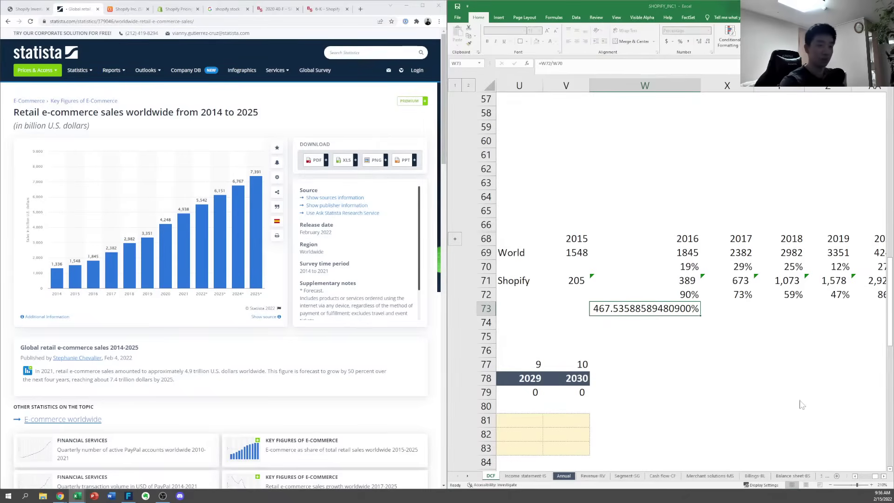
Reduce the multiple in W73 to a whole percentage without decimals
key("alt+h")
key("9")
key("alt+h")
key("9")
key("alt+h")
key("9")
key("alt+h")
key("9")
key("alt+h")
key("9")
key("alt+h")
key("9")
key("alt+h")
key("9")
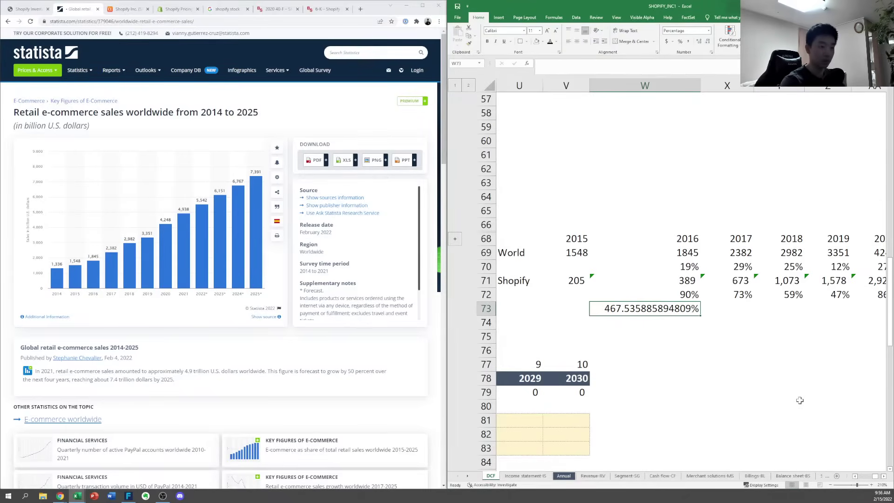
key("alt+h")
key("9")
key("alt+h")
key("9")
key("alt+h")
key("9")
key("alt+h")
key("9")
key("alt+h")
key("9")
key("alt+h")
key("9")
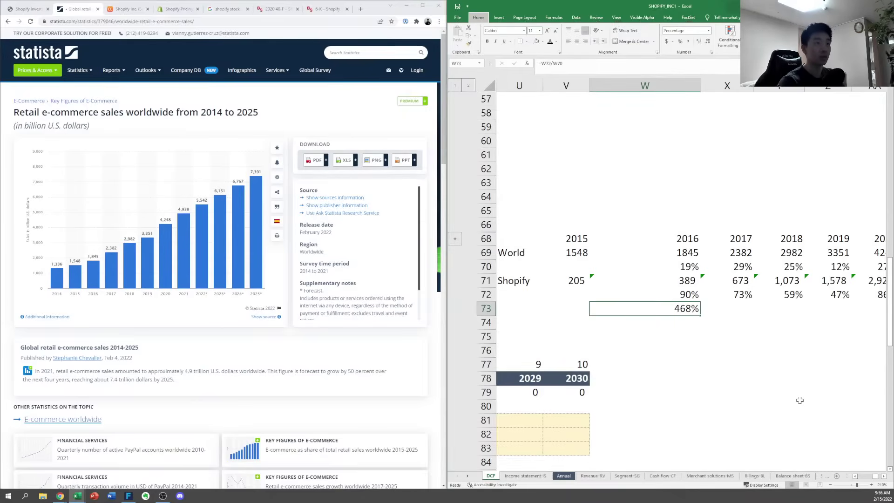
Give W73 the custom number format 0.0x so the growth ratio reads as a multiple with one decimal
key("alt+h")
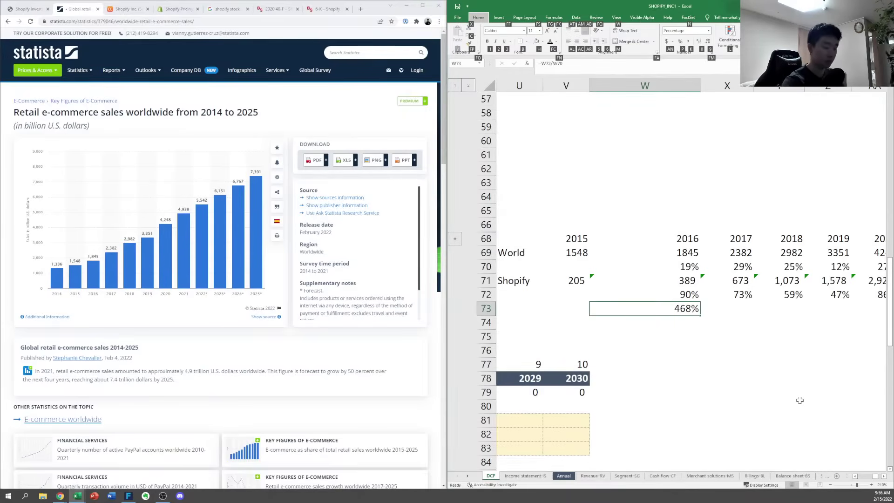
key("n")
key("alt+Down")
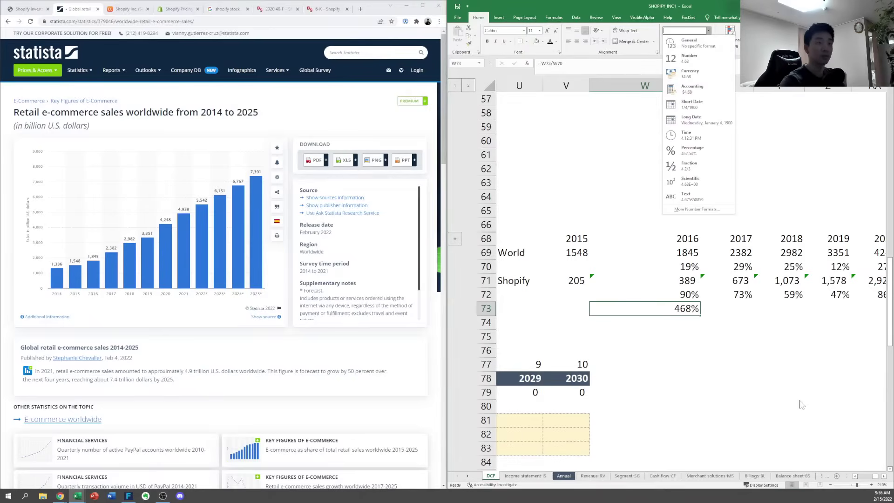
key("Down")
key("Down")
key("Down")
key("Down")
key("Down")
key("Down")
key("Down")
key("Down")
key("Down")
key("Down")
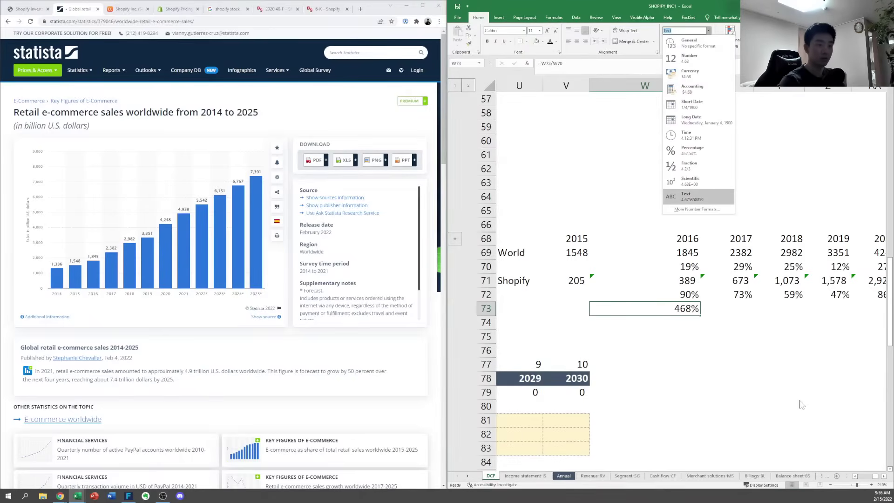
left_click(679, 209)
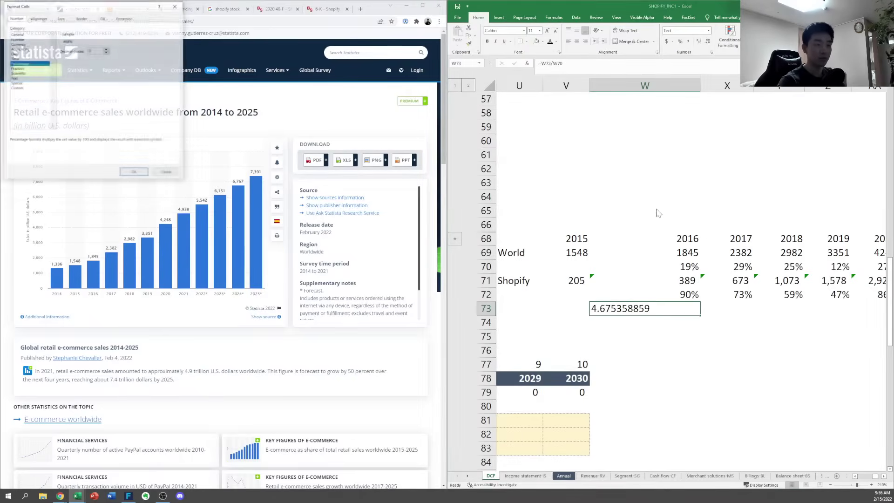
left_click(28, 87)
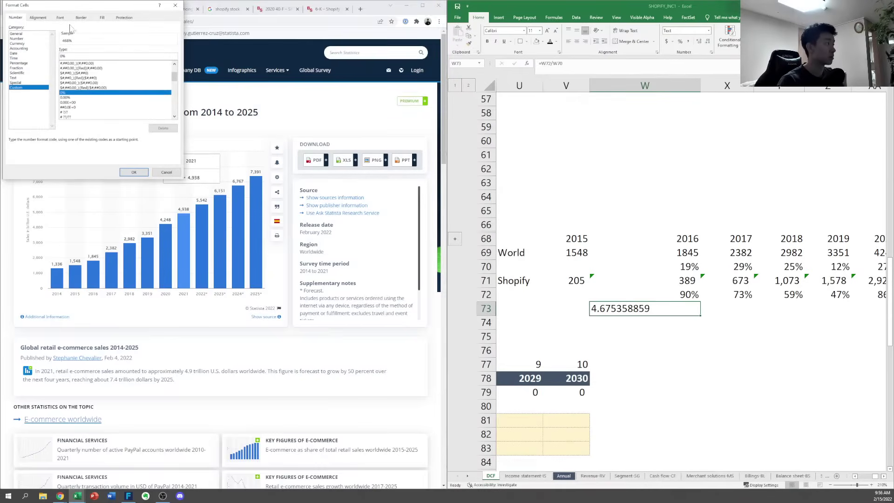
key("BackSpace")
type(".0")
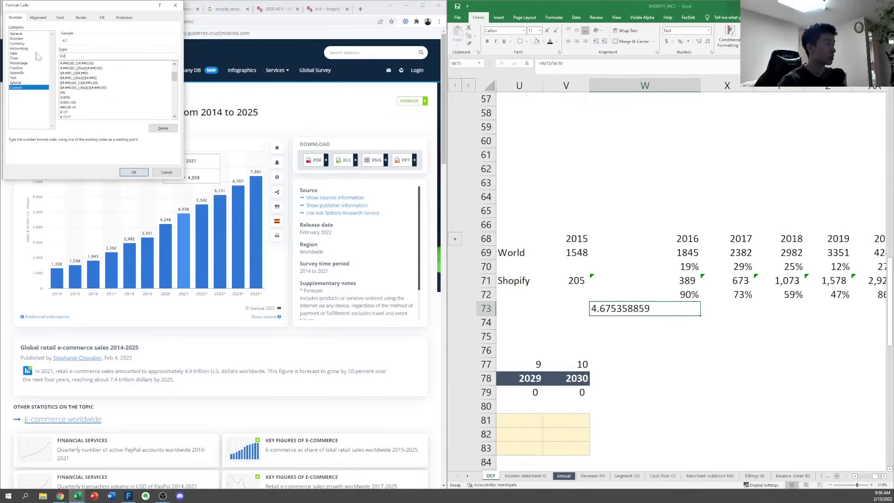
type("x")
key("Return")
Copy the growth multiple in W73 across X73:AF73 for the years 2017 to 2025
key("ctrl+c")
key("shift+Right")
key("shift+Right")
key("shift+Right")
key("shift+Right")
key("shift+Right")
key("shift+Right")
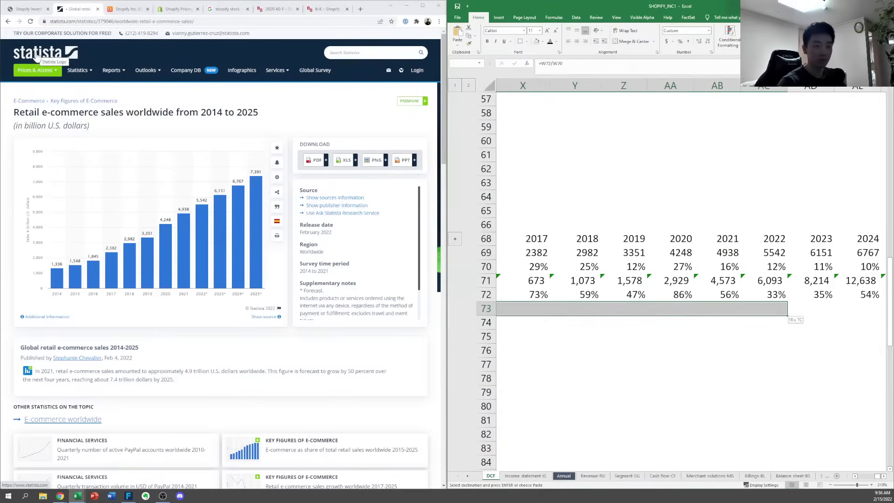
key("shift+Right")
key("shift+Right")
key("shift+Right")
key("Home")
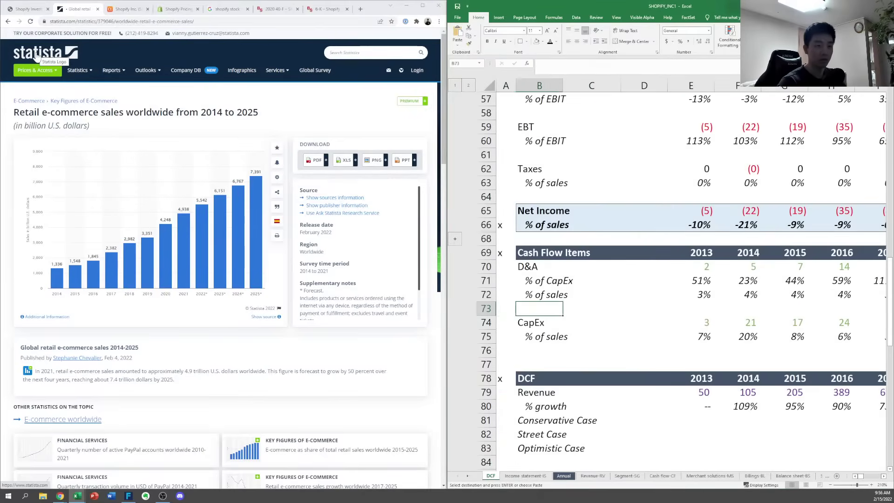
key("ctrl+Right")
key("ctrl+Right")
Maximize the workbook window, return to W73 along the multiples and clear the copy selection
key("super+Up")
key("super+Up")
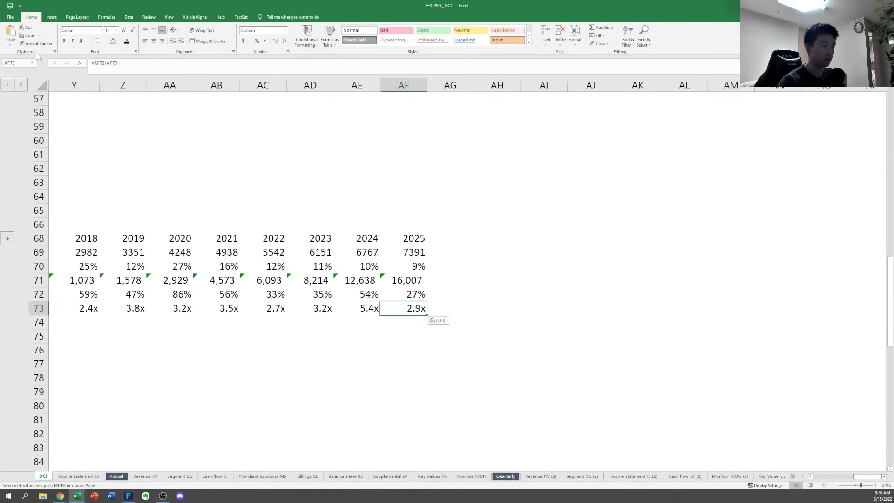
key("Left")
key("Left")
key("Left")
key("Left")
key("Left")
key("Left")
key("Left")
key("Left")
key("Left")
key("Left")
key("Left")
key("Right")
key("Right")
key("Escape")
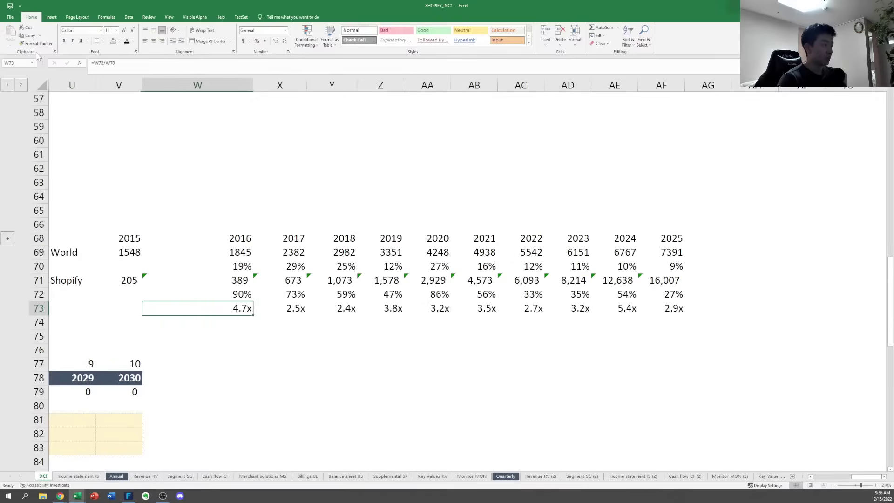
Set the width of column W to 10
key("ctrl+space")
key("alt+h")
key("o")
key("w")
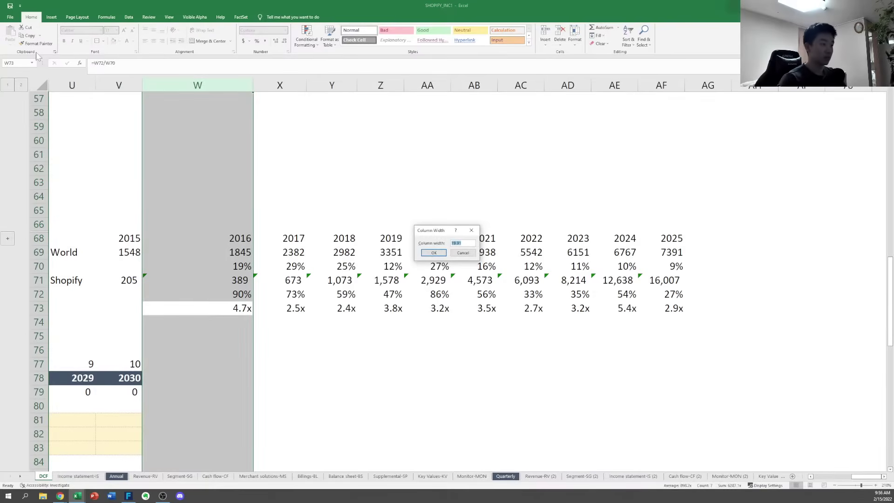
type("10")
key("Return")
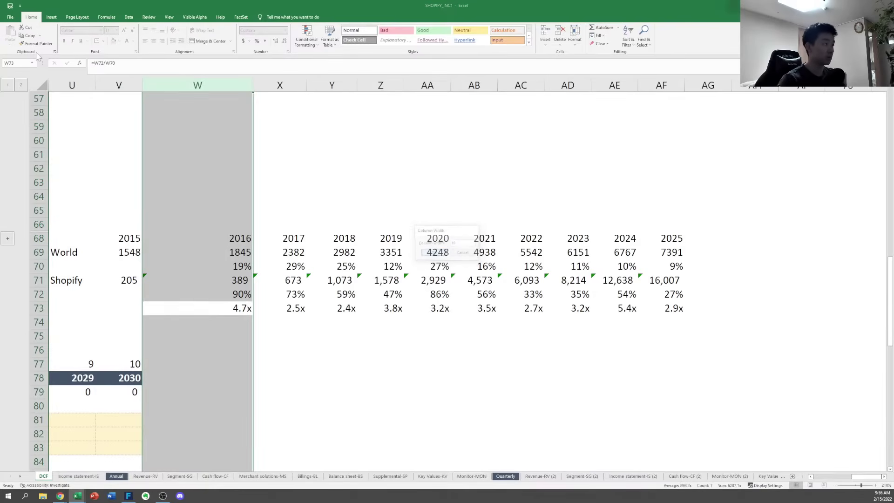
Check the width of column X, and set column W to a matching width of 9.2
key("Right")
key("ctrl+space")
key("alt+h")
type("ow")
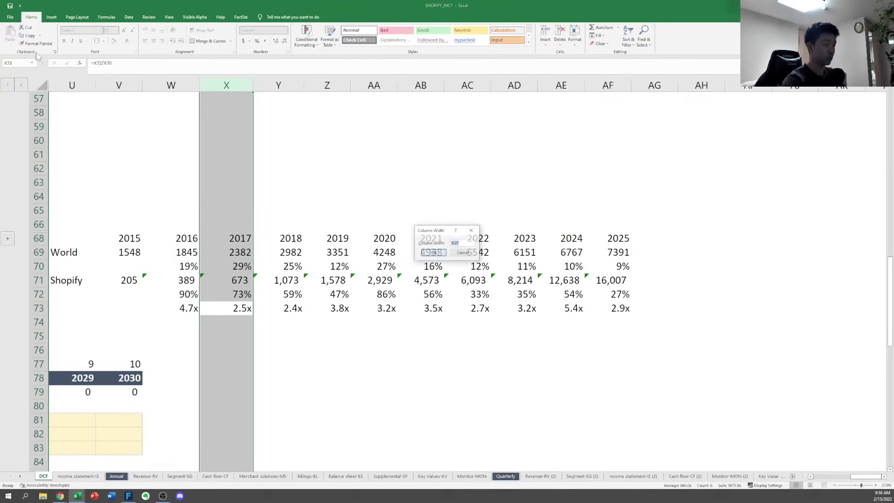
type("10")
key("Return")
key("Left")
key("ctrl+space")
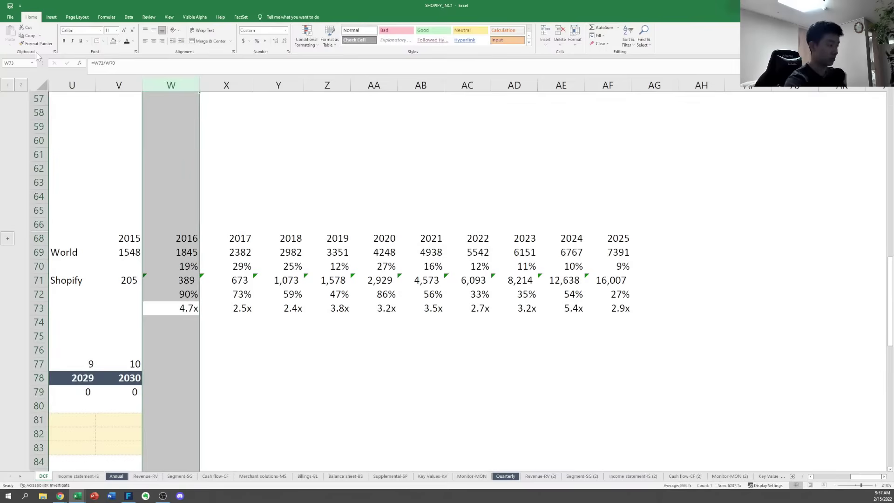
key("alt+h")
type("ow9")
type(".2")
key("Return")
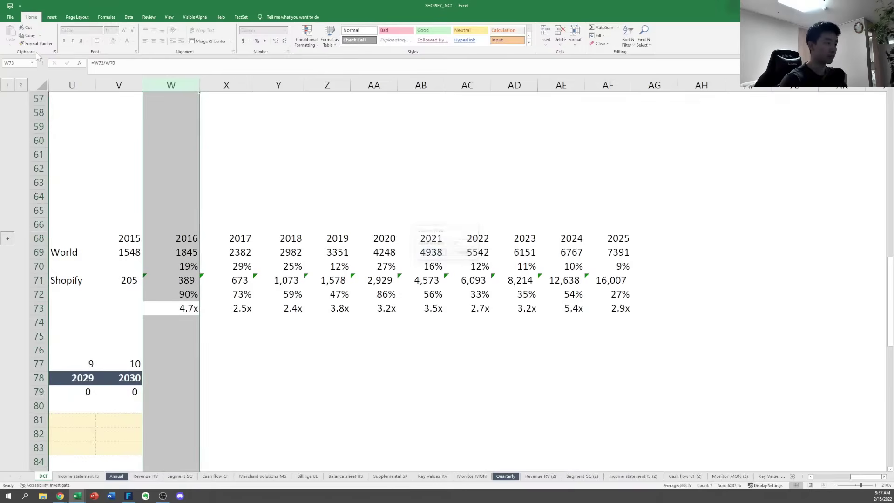
Compare Shopify's growth with world sales growth for 2016 and examine the 2017 multiple in X73
key("Up")
key("Left")
key("Left")
key("Left")
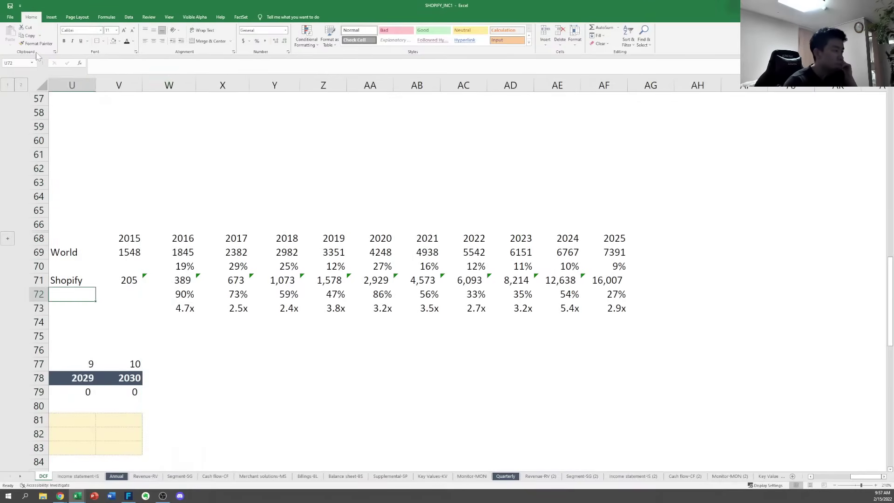
key("Right")
key("Right")
key("Right")
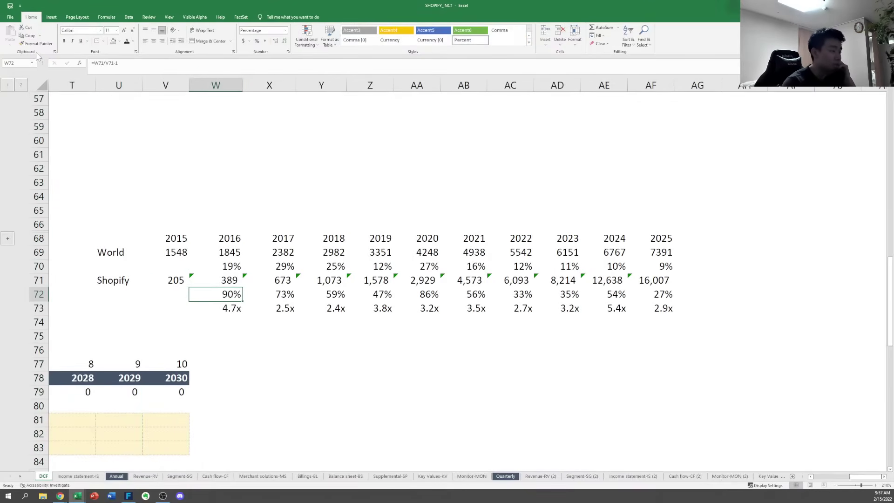
key("Up")
key("Up")
key("Down")
key("Down")
key("Right")
key("Down")
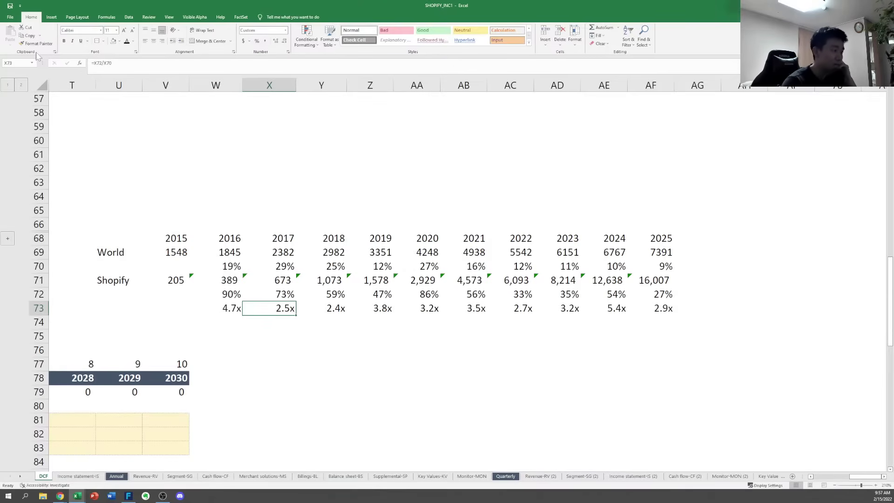
Examine the growth multiples from 2018 on, through to the 2024 and 2025 forecasts in AE73:AF73
key("Up")
key("Up")
key("Up")
key("Right")
key("Right")
key("Down")
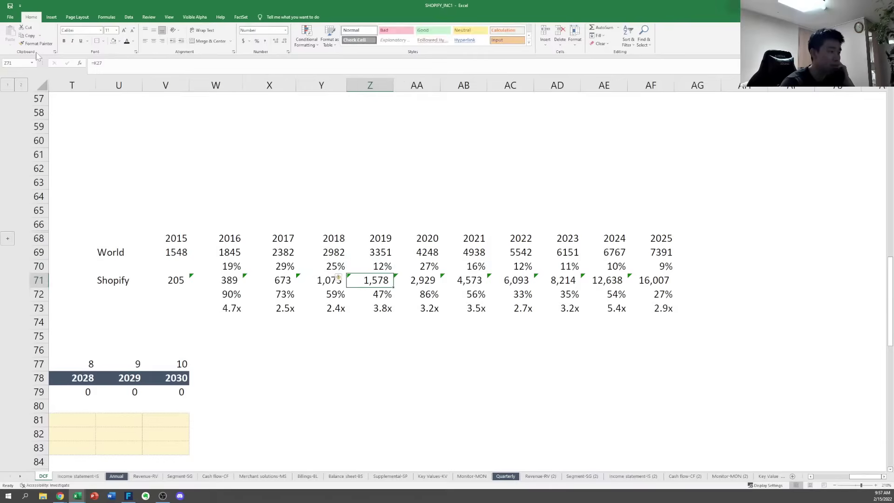
key("Left")
key("Down")
key("Down")
key("Right")
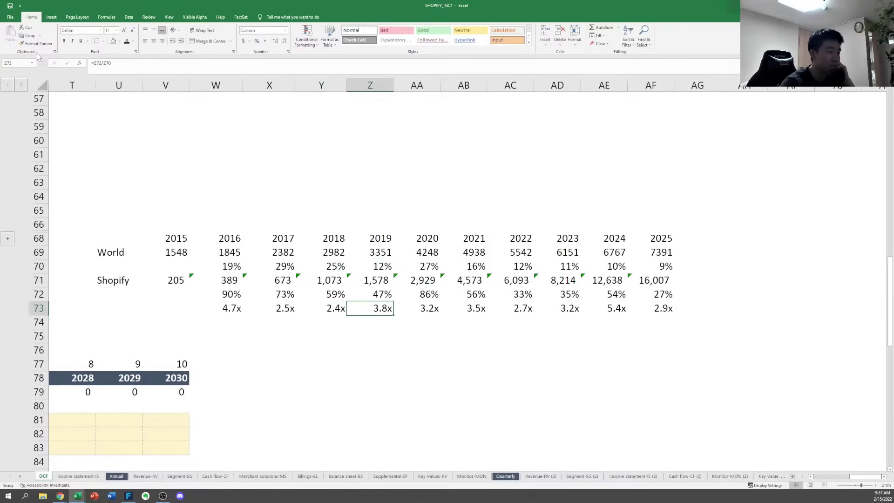
key("Right")
key("Right")
key("Right")
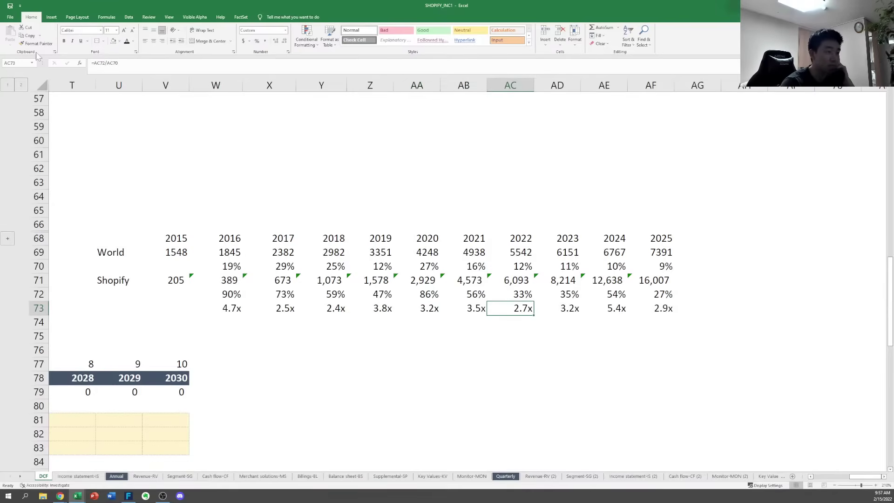
key("Right")
key("Right")
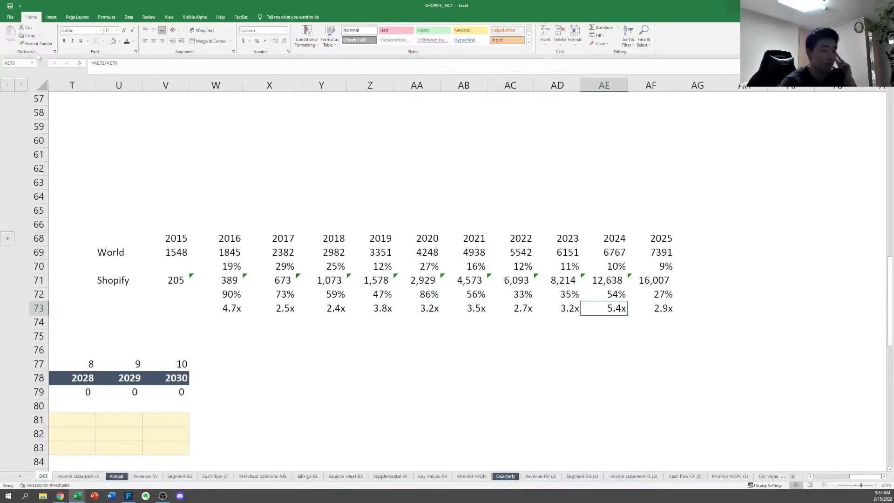
key("shift+Right")
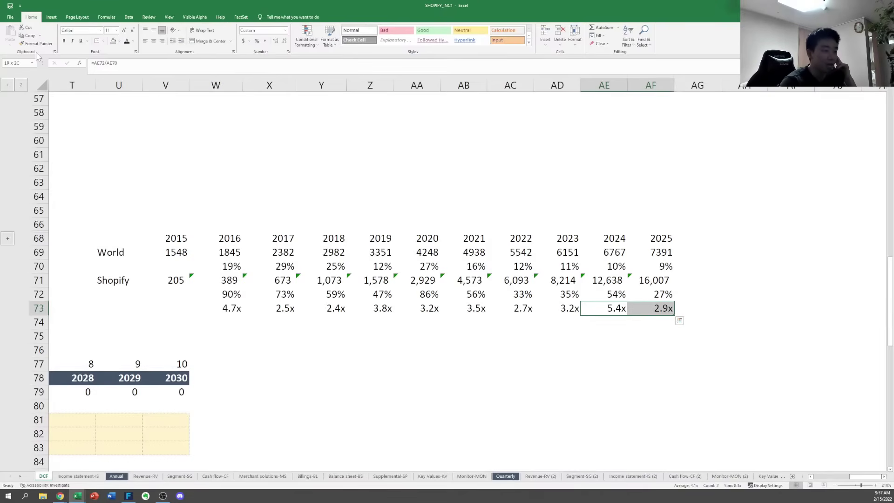
Compare the historical growth multiples in row 73 with those of the forecast years to judge a typical range
key("Left")
key("Left")
key("Left")
key("Left")
key("Left")
key("Left")
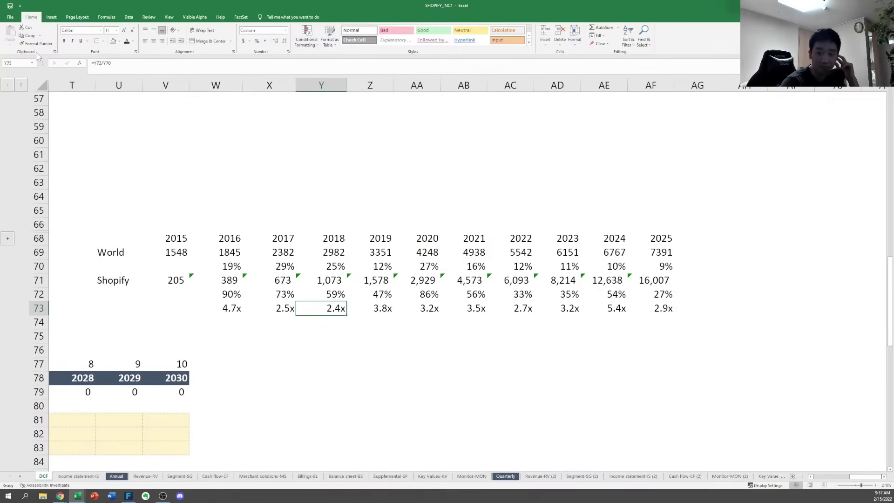
key("Right")
key("Right")
key("Right")
key("Right")
key("Left")
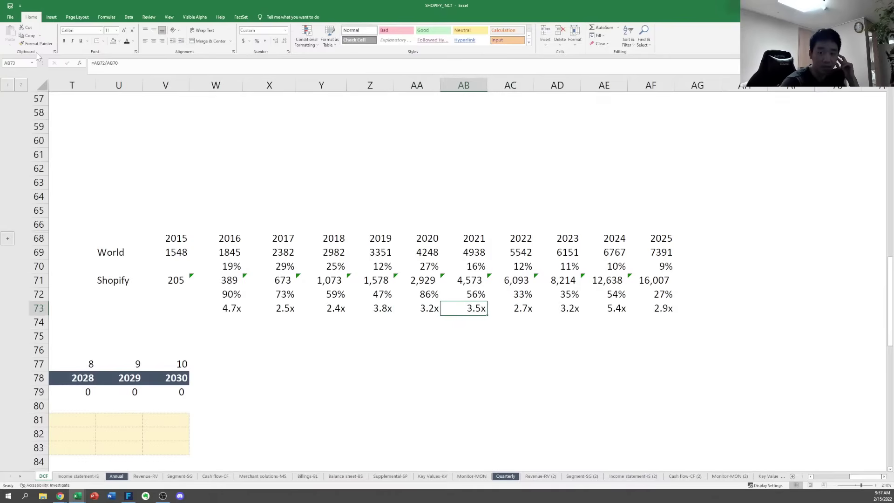
key("Left")
key("Left")
key("Left")
key("Right")
key("Right")
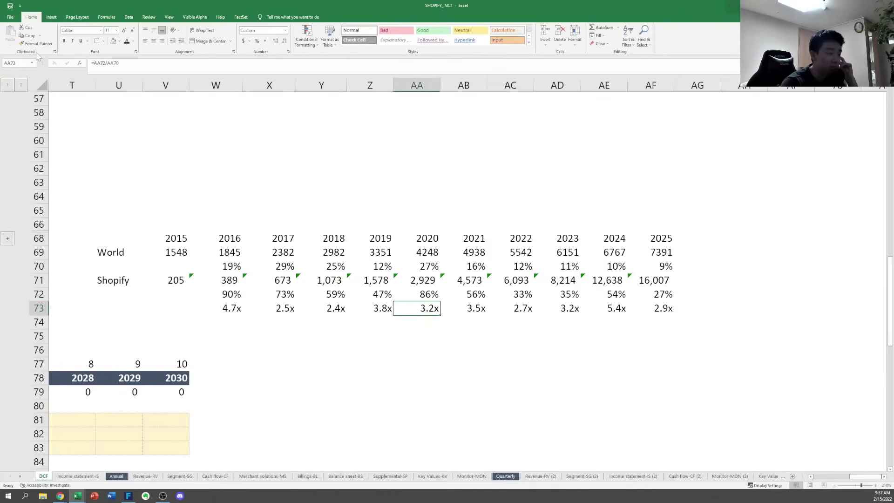
key("Right")
key("Right")
key("Right")
key("Left")
key("Left")
key("Left")
key("Left")
key("Left")
key("Left")
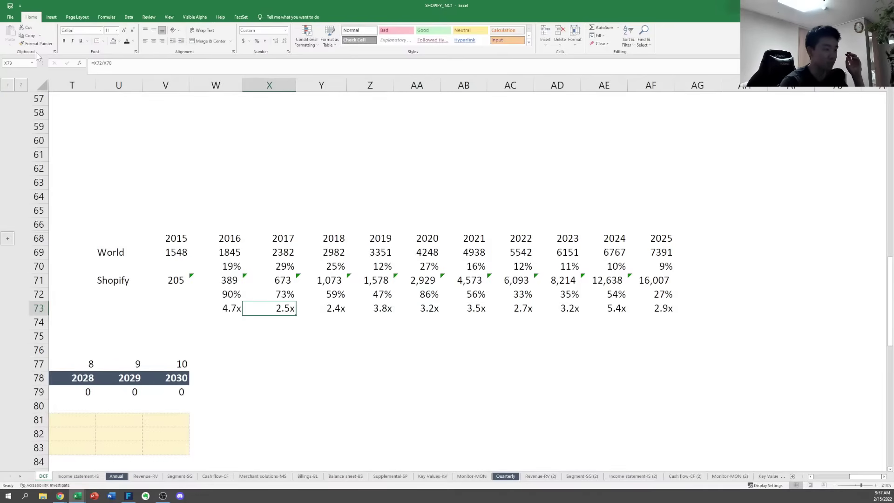
Review Shopify's growth multiples in row 73 from 2018 through 2023
key("Right")
key("Right")
key("Right")
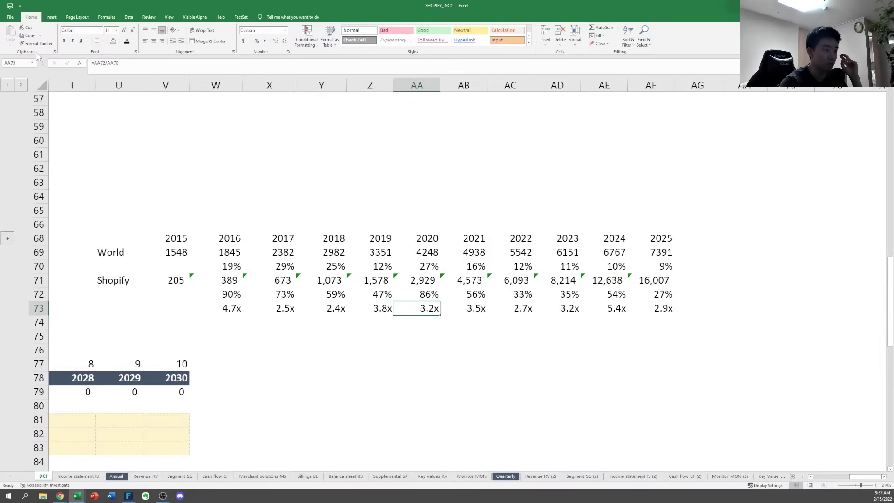
key("Left")
key("Right")
key("Right")
key("Right")
key("Right")
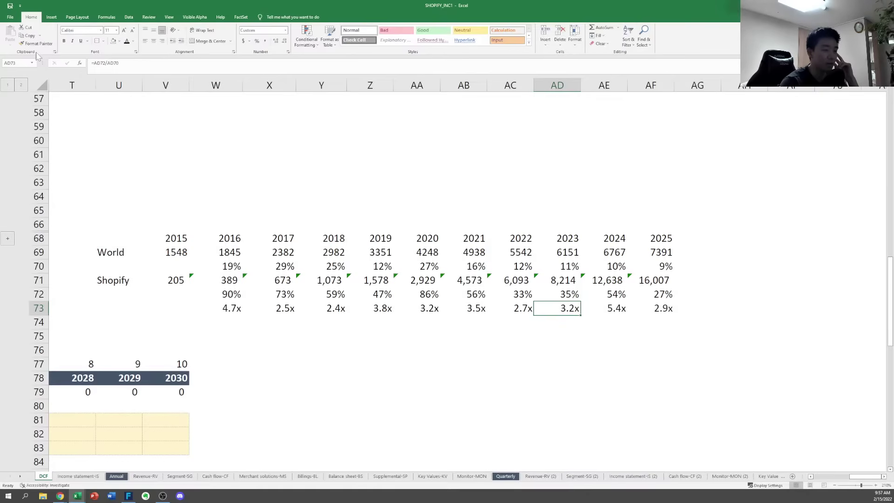
Compare world sales growth with Shopify's growth and multiples for 2024 and 2025 in columns AE and AF
key("Right")
key("Up")
key("Up")
key("Up")
key("Up")
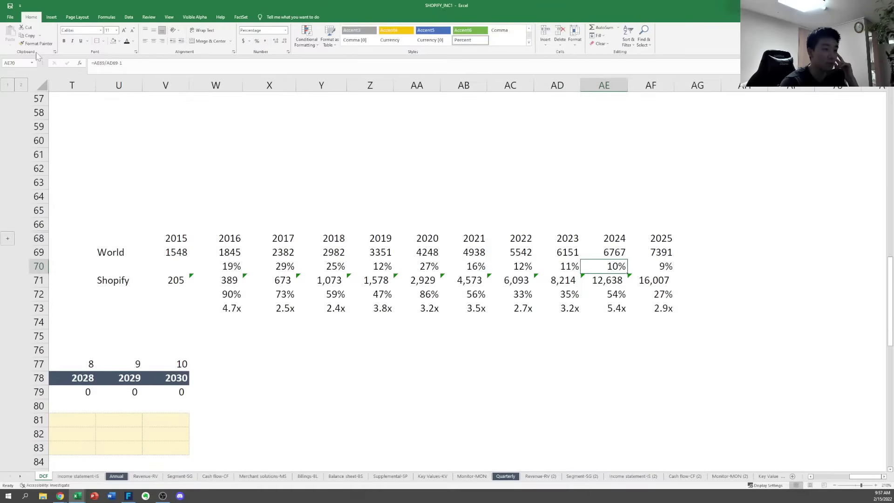
key("Right")
key("Up")
key("Down")
key("Down")
key("Down")
key("Down")
key("Down")
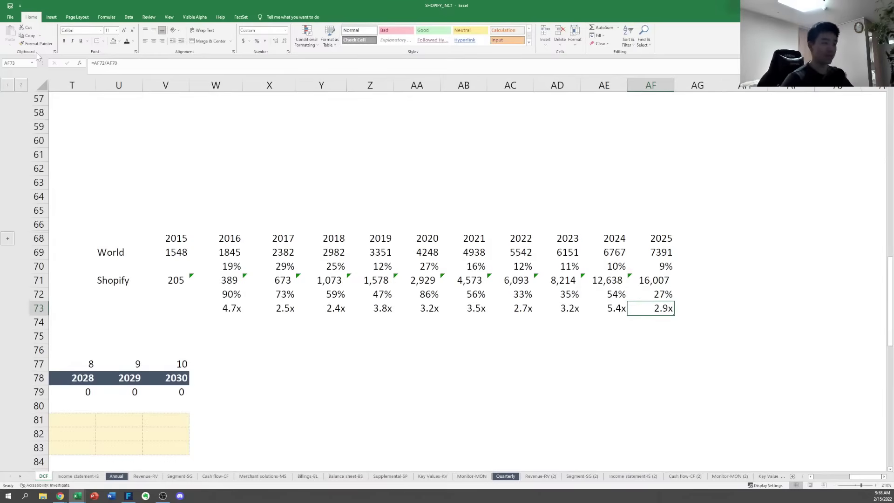
Check the formula of the 2025 multiple in AF73 and review the 2022 to 2024 multiples alongside it
key("F2")
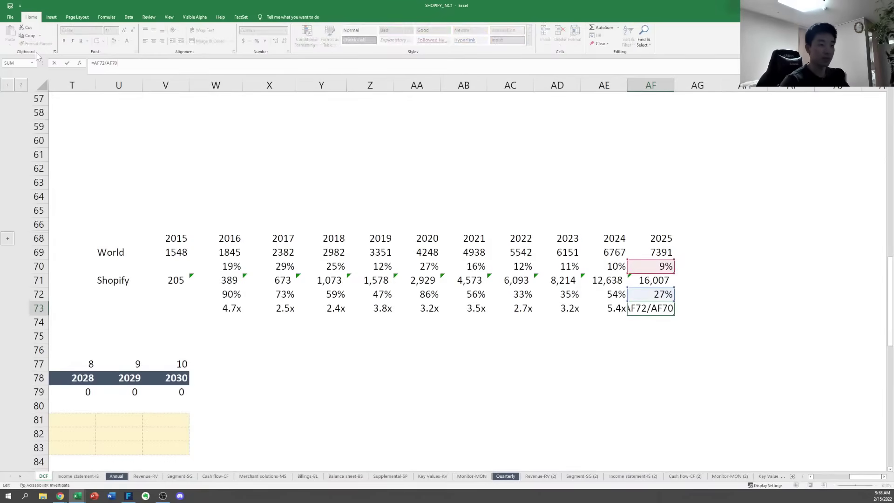
key("Escape")
key("Left")
key("Left")
key("Left")
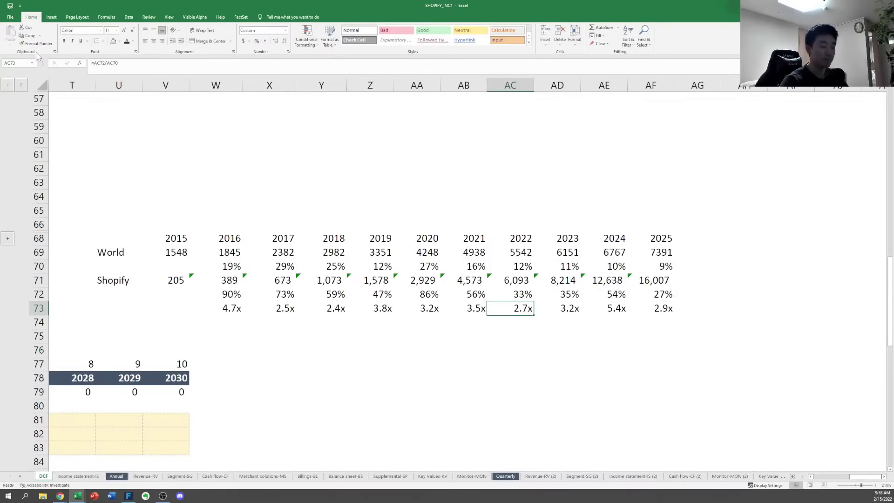
key("Right")
key("Right")
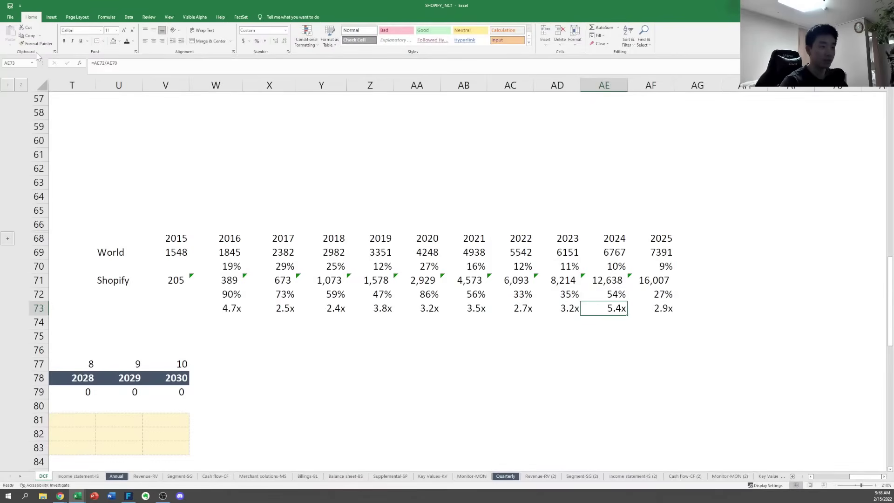
key("Up")
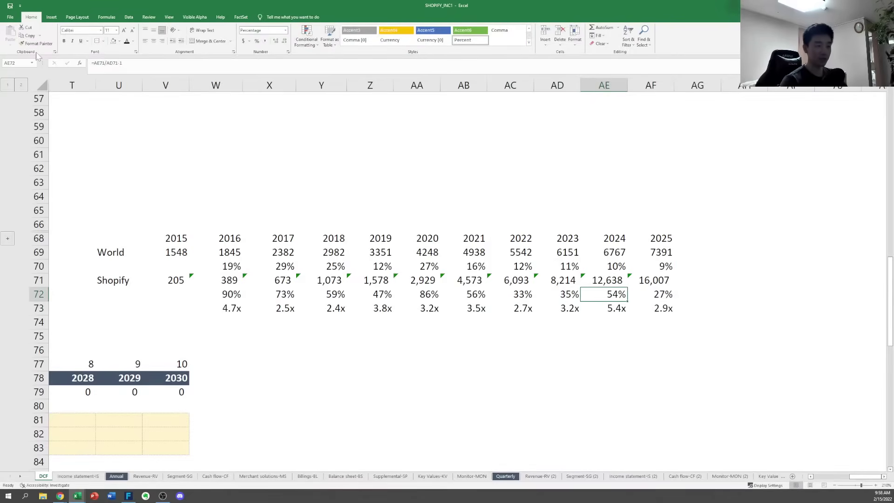
Clear Shopify's 2024 and 2025 growth rates and multiples in AE72:AF73
key("Down")
key("shift+Right")
key("shift+Up")
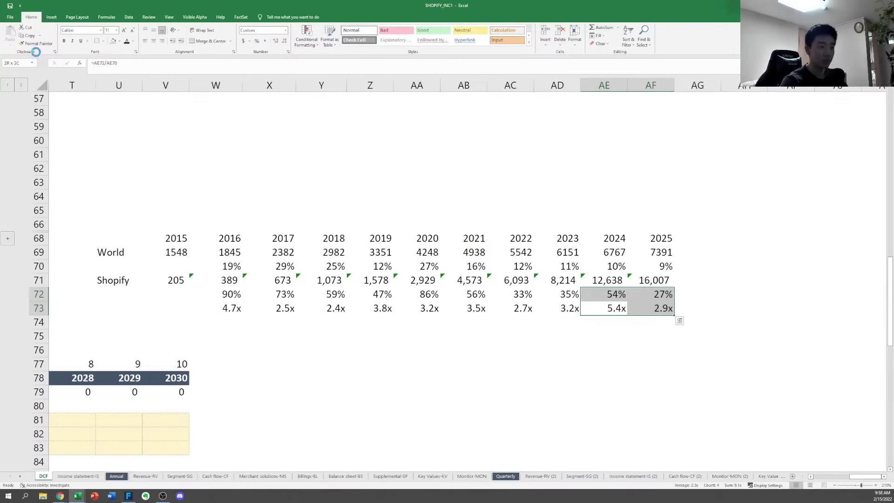
key("Delete")
key("Up")
key("Up")
key("Up")
key("Down")
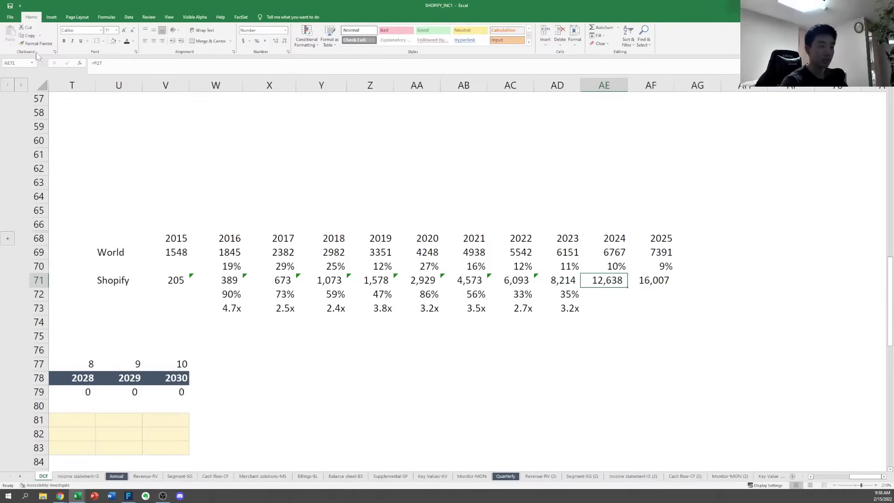
Compare the 2022 and 2023 growth multiples in AC73:AD73 and examine the 2023 growth rate in AD72
key("Left")
key("Down")
key("Down")
key("Left")
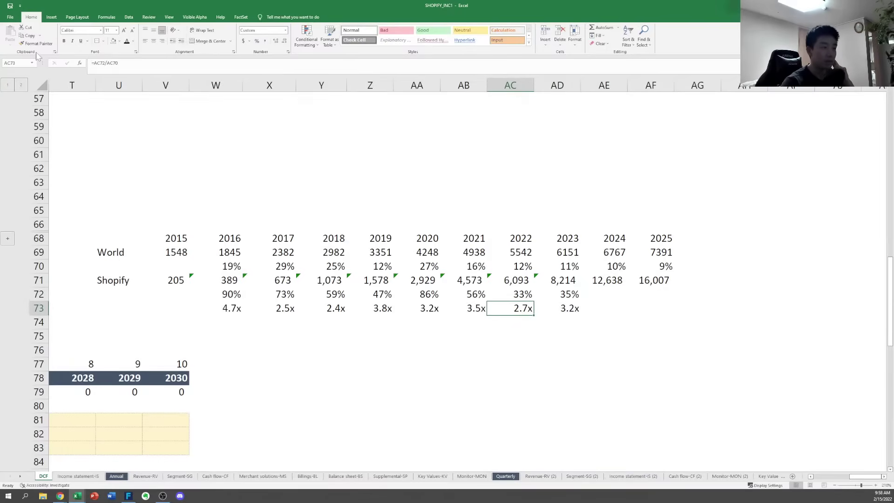
key("Right")
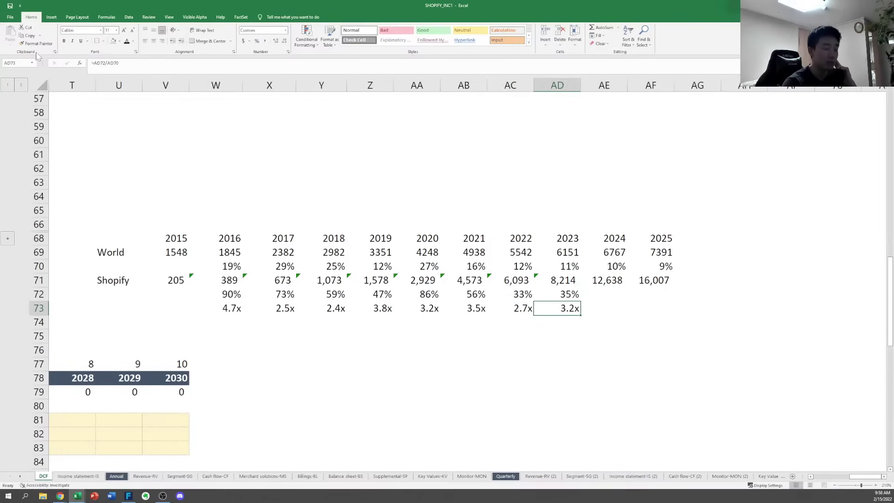
key("Up")
key("Down")
key("Up")
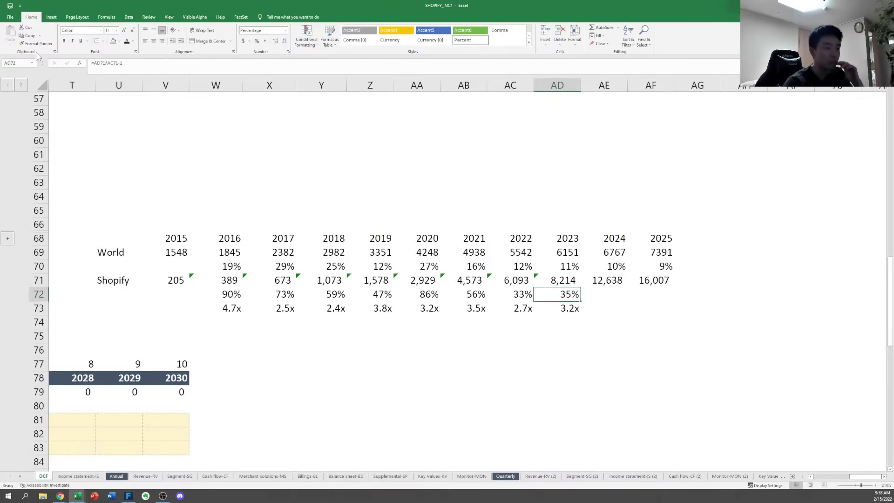
key("Down")
key("Left")
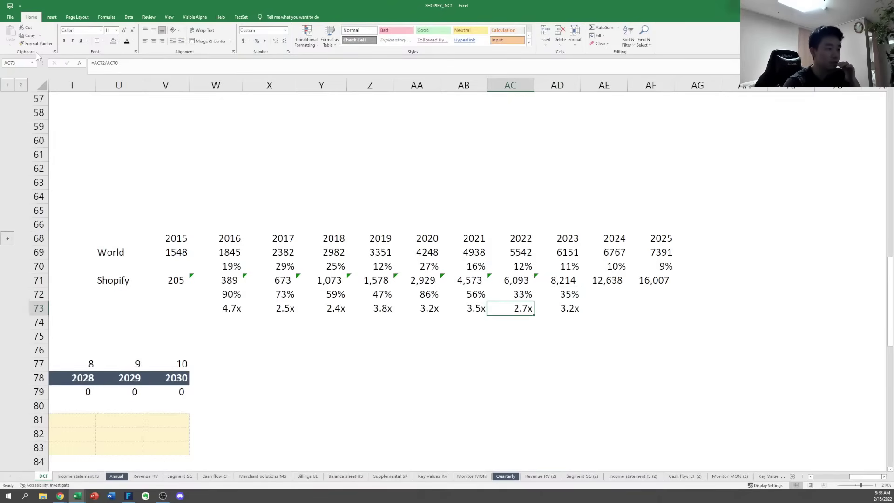
key("Right")
key("Left")
Calculate the average of the 2020 to 2022 multiples in AC75 with =AVERAGE(AA73:AC73)
key("Down")
key("Down")
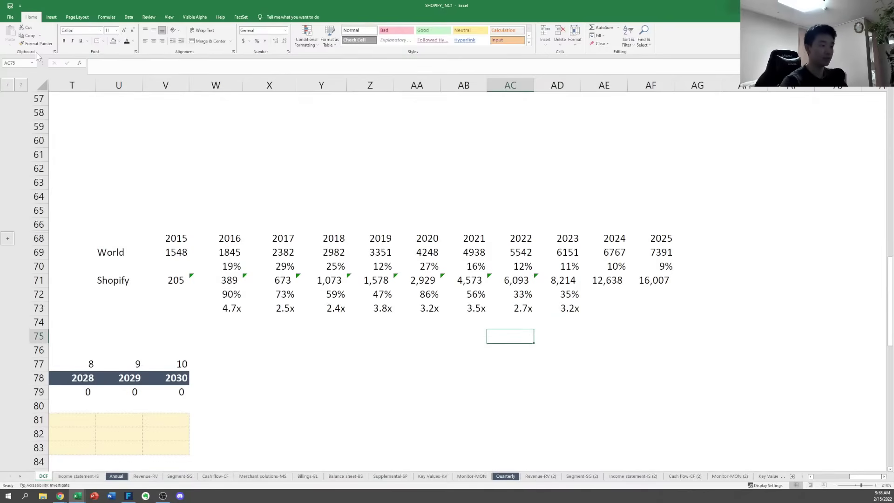
type("=average")
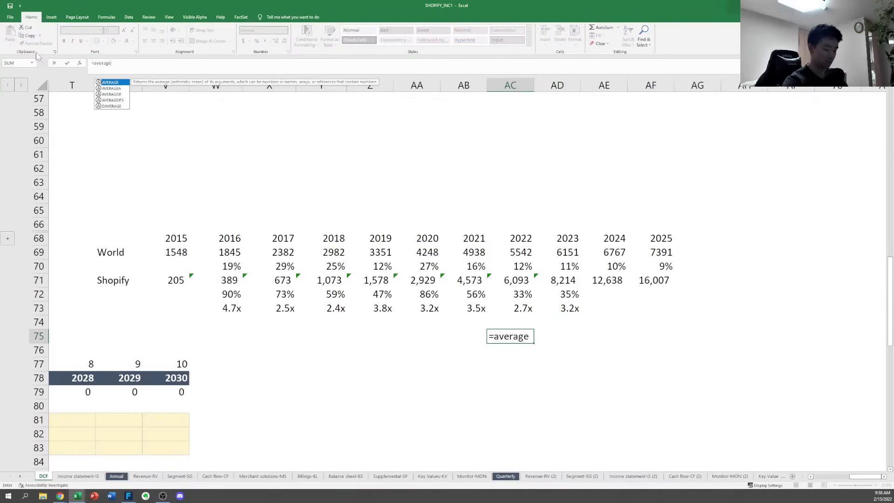
type("(")
key("Up")
key("Up")
key("shift+Left")
key("shift+Left")
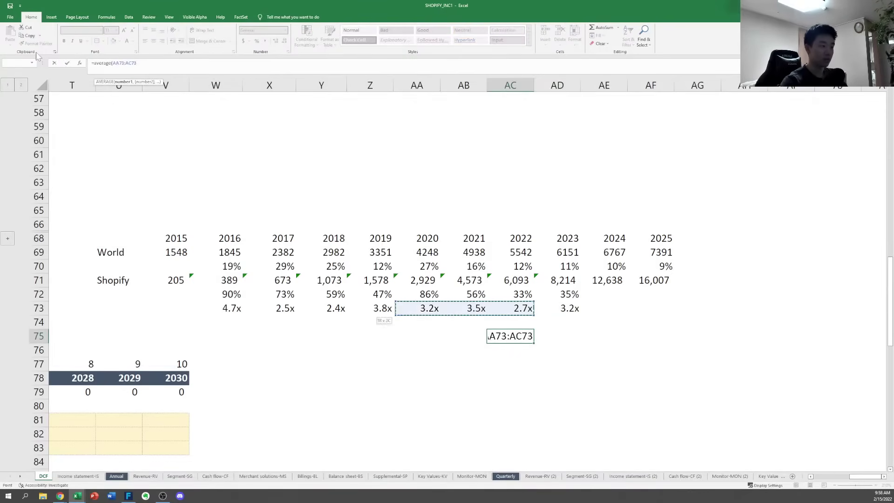
type(")")
key("Return")
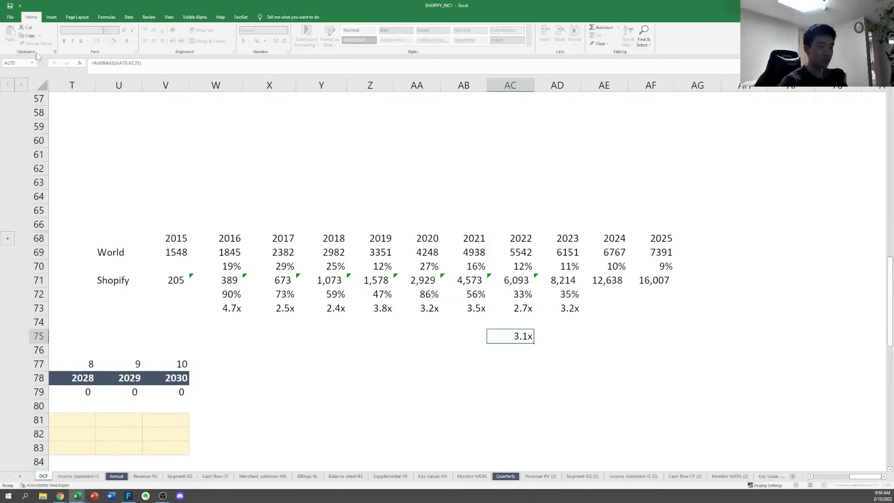
Select the world sales figures in V69:AF69 and switch to the browser to view their Statista source on worldwide retail e-commerce sales
key("Up")
key("Up")
key("Up")
key("Up")
key("Left")
key("Left")
key("Up")
key("Left")
key("Left")
key("Left")
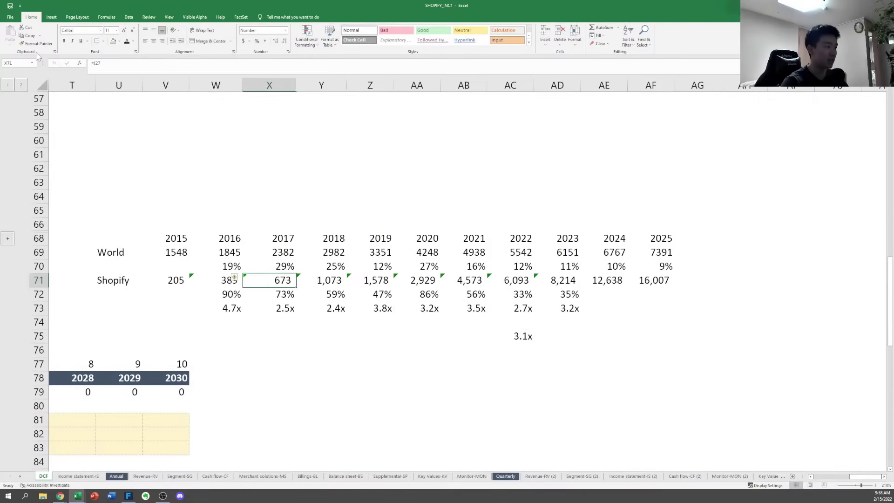
key("Left")
key("Left")
key("Up")
key("Left")
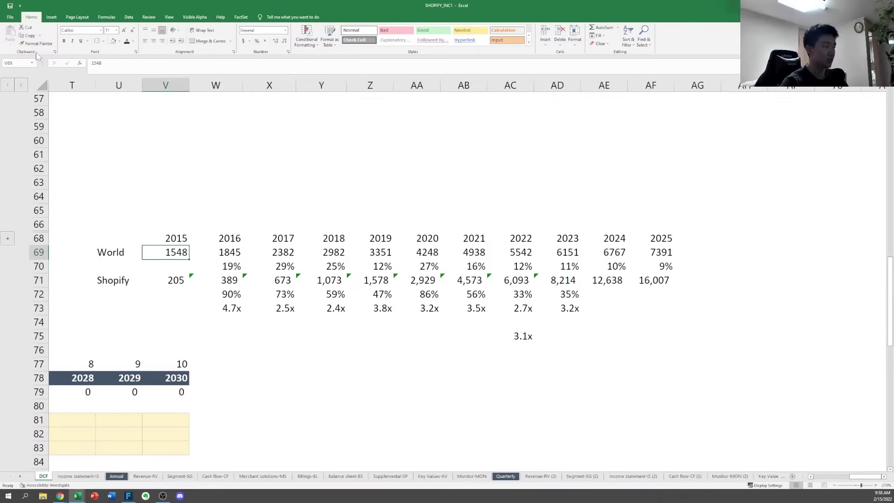
key("ctrl+shift+Right")
key("alt+Tab")
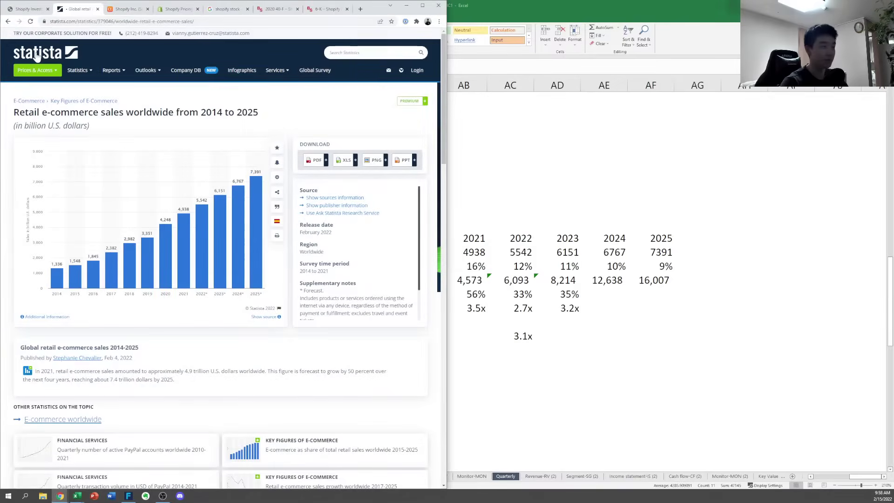
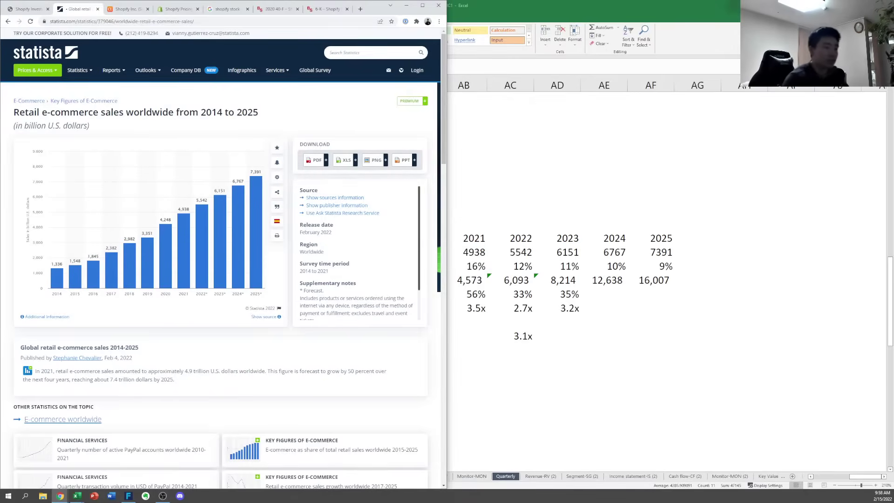
Return to the Excel workbook and examine the average multiple in AC75 alongside the 2024 world growth in AE70
left_click(489, 336)
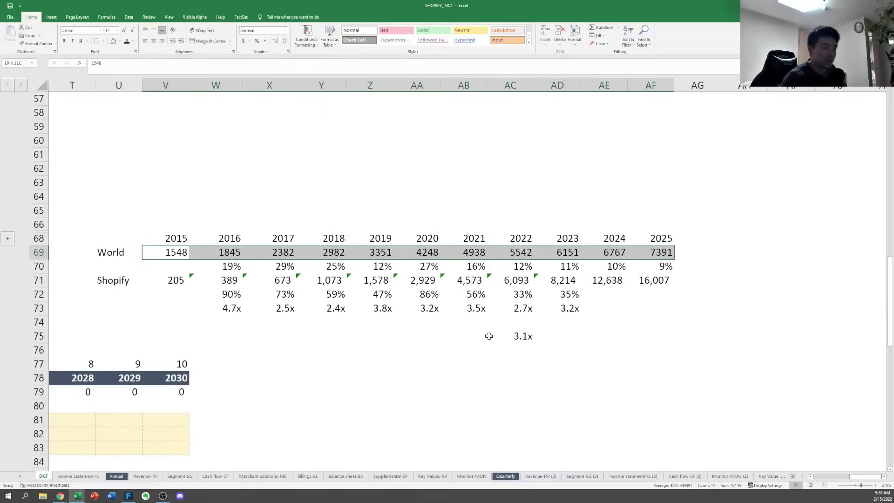
left_click(516, 336)
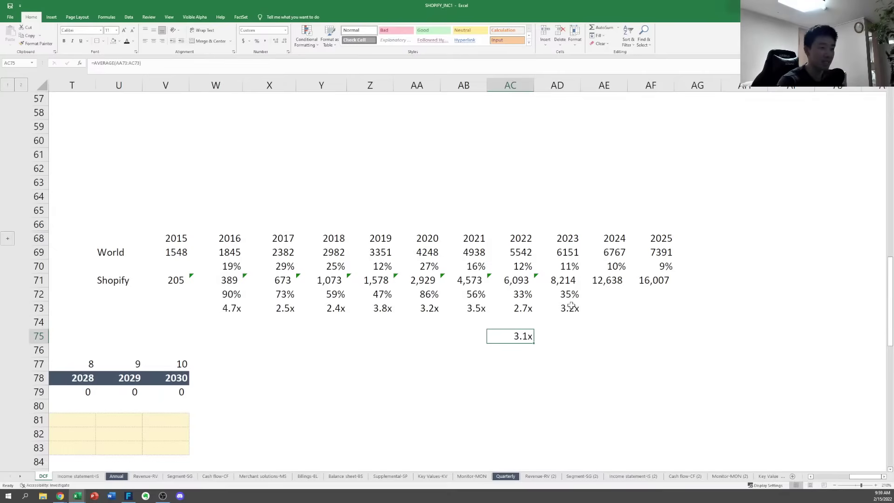
left_click(614, 268)
left_click(609, 309)
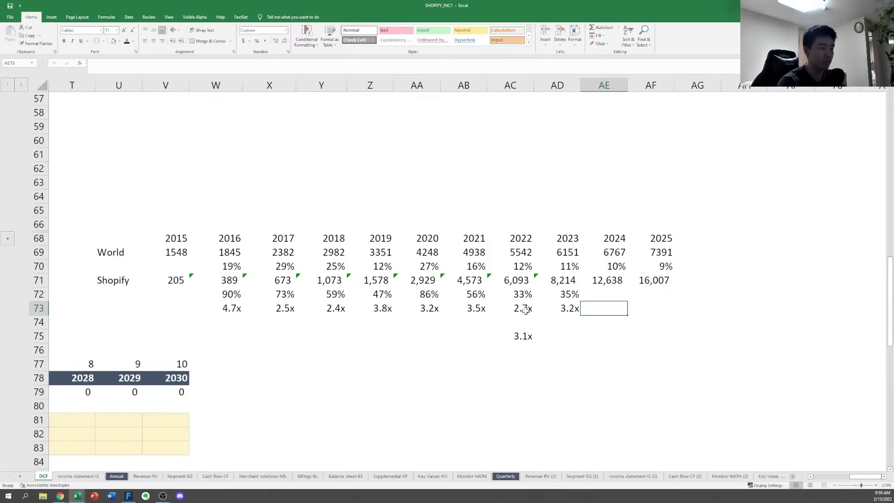
Set Shopify's growth multiples for 2023, 2024 and 2025 in AD73:AF73 to 3
key("Up")
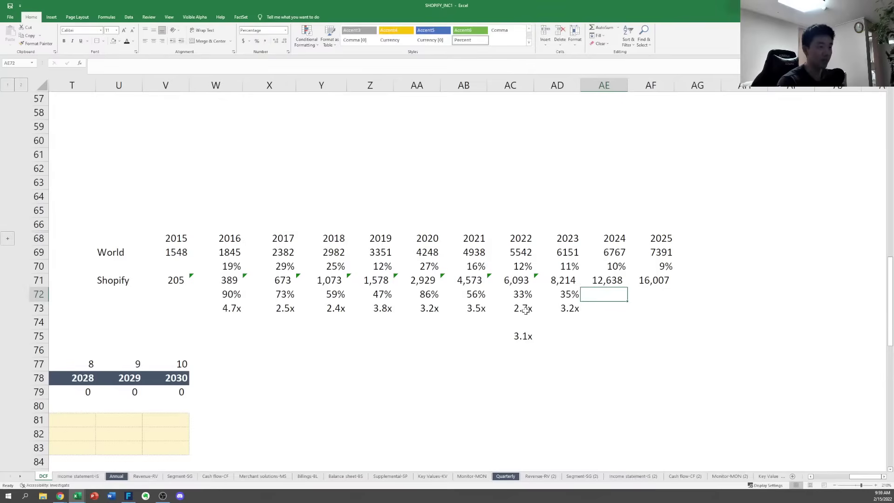
key("Down")
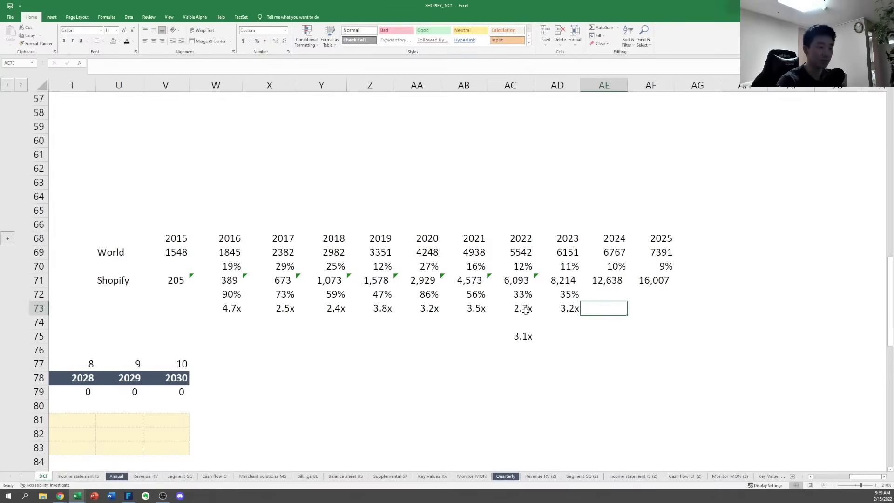
type("3")
key("Right")
key("Right")
key("Left")
type("3")
key("Up")
key("Left")
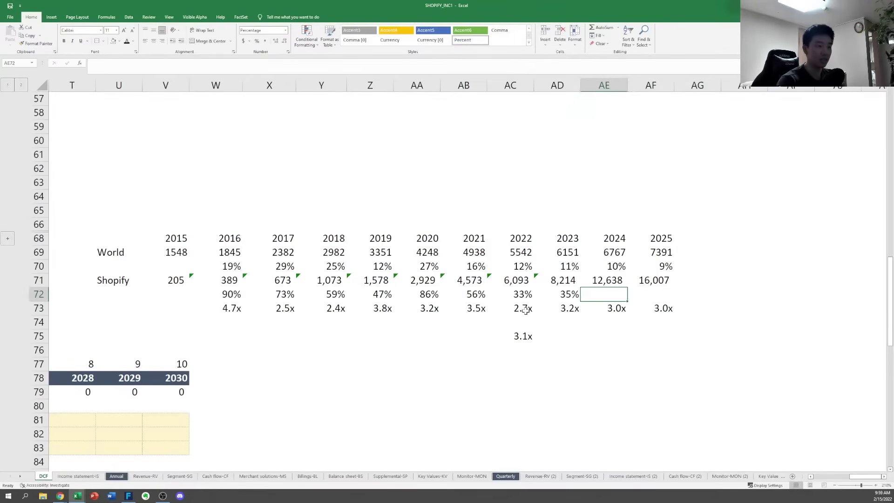
key("Down")
key("Left")
type("3")
key("Right")
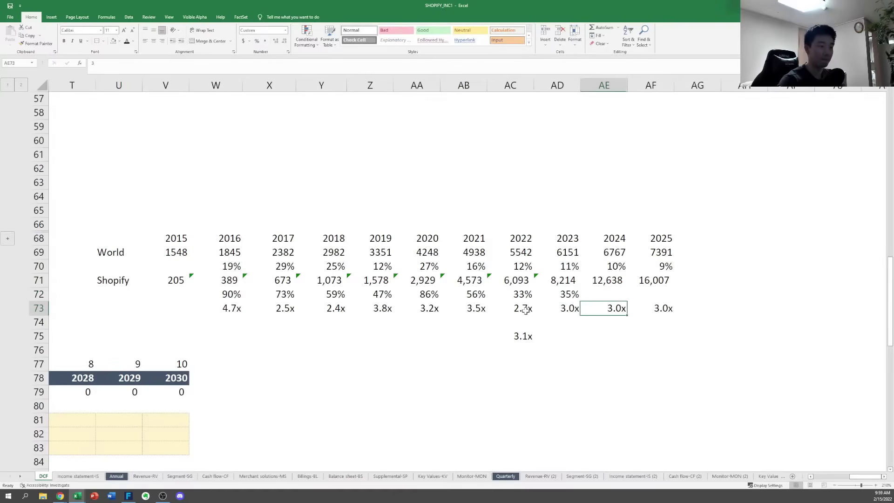
Calculate Shopify's 2023 growth in AD72 as world growth times the multiple, =AD70*AD73
key("Left")
key("Up")
type("=")
key("Up")
key("Up")
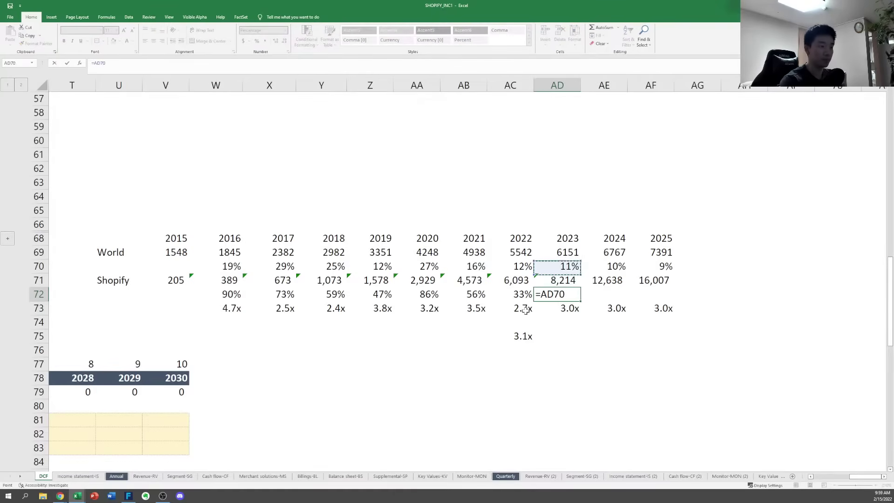
type("*")
key("Down")
key("Return")
key("Up")
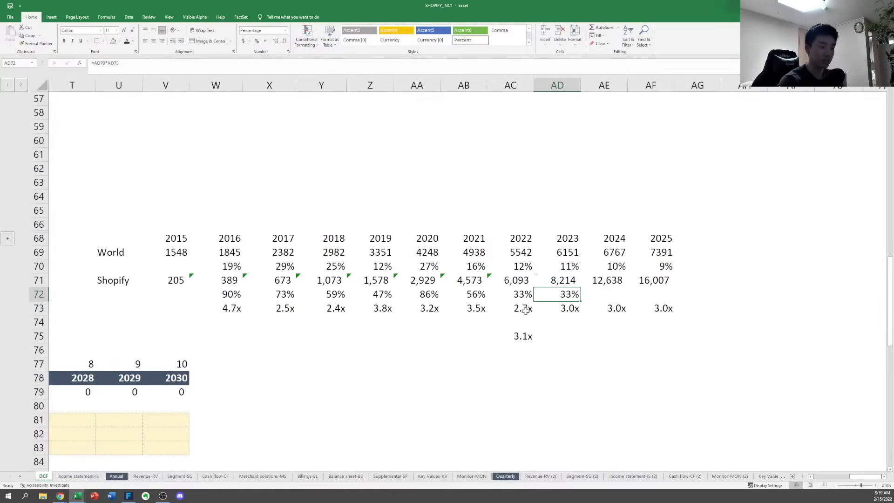
Copy the growth formula in AD72 across to 2024 and 2025 in AE72:AF72
key("ctrl+c")
key("shift+Right")
key("shift+Right")
key("ctrl+v")
Check the cell references of the new growth formulas in AD72 and AF72
key("F2")
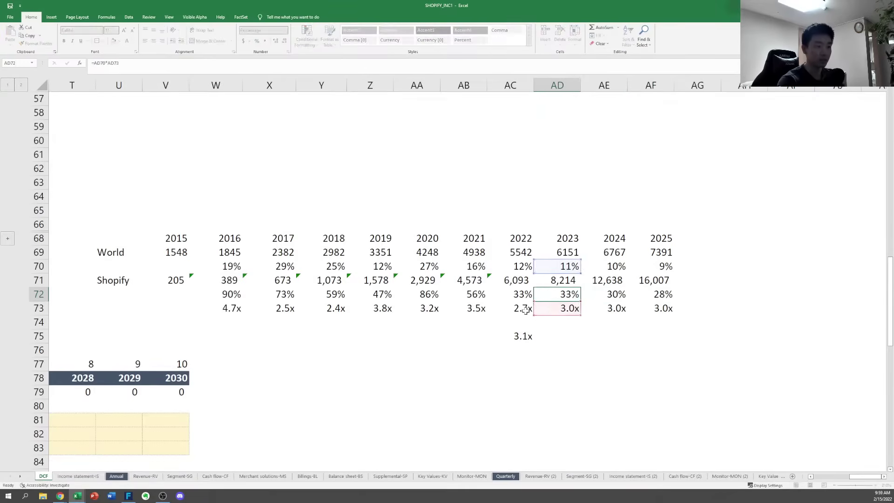
key("Escape")
key("Right")
key("Right")
key("F2")
key("Escape")
Inspect the 2022 growth formula in AC72 and compare it with the neighbouring growth rates for 2021 and 2023
key("Left")
key("Left")
key("Left")
key("F2")
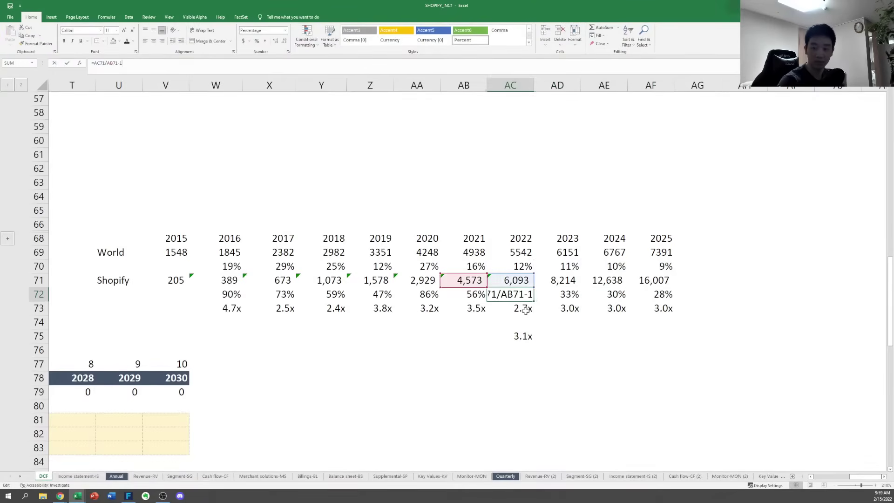
key("Escape")
key("Right")
key("Right")
key("Left")
key("Left")
key("F2")
key("Escape")
key("Right")
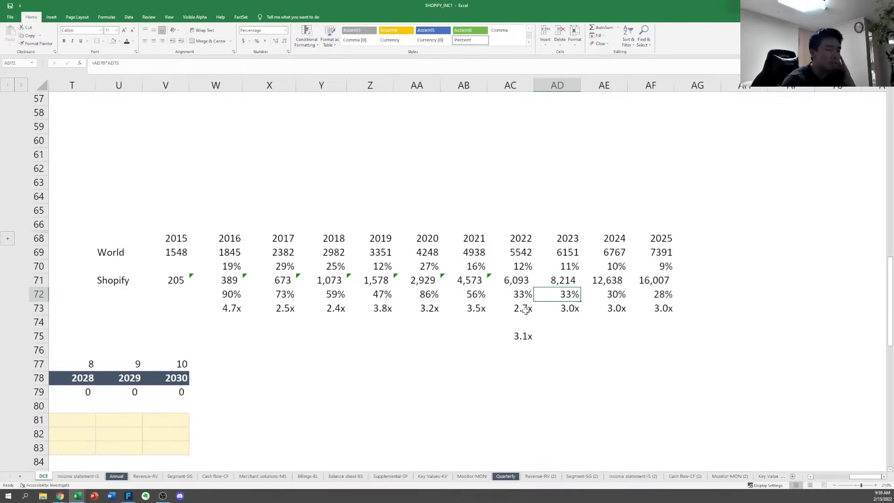
key("Left")
key("Left")
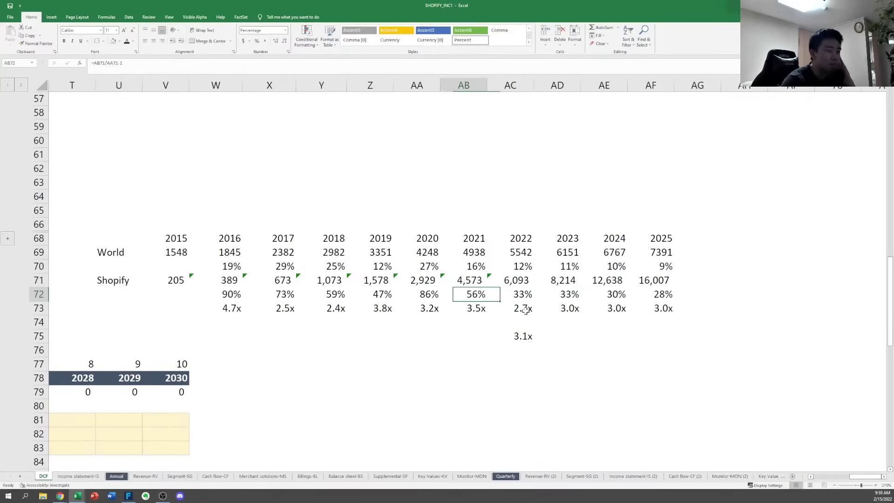
Review Shopify's projected growth rates for 2022 through 2025 in AC72:AF72
key("Right")
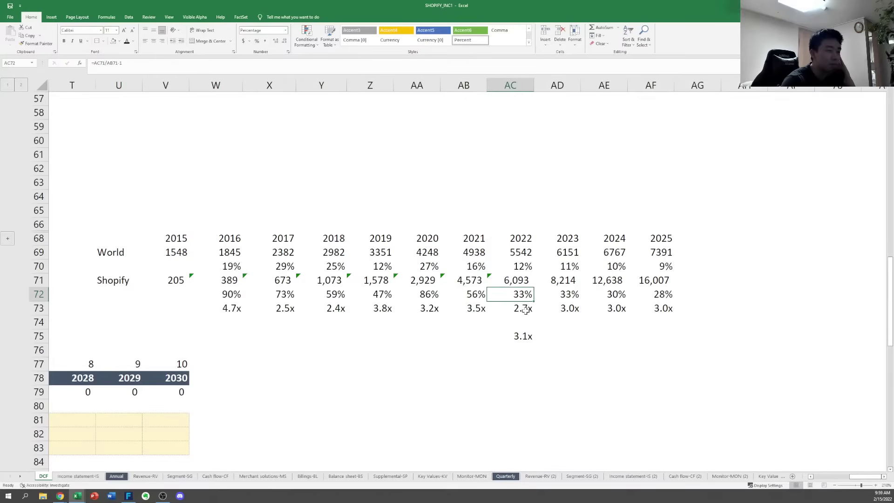
key("Right")
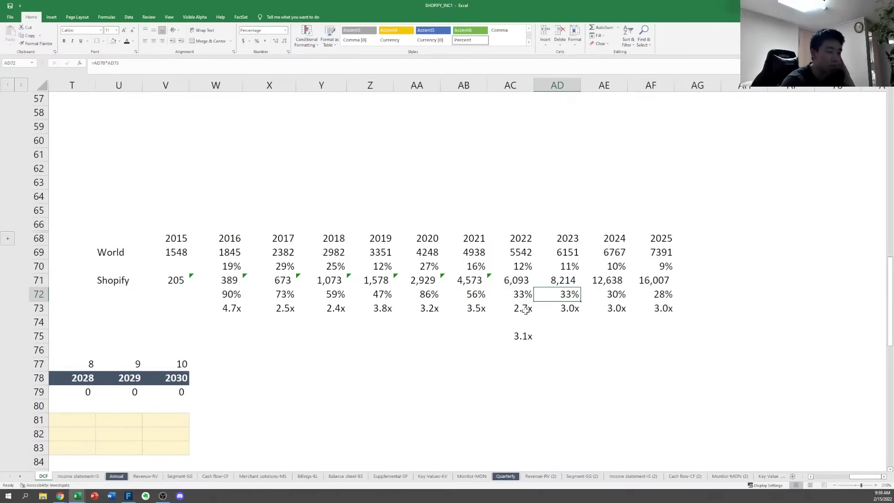
key("Right")
key("Right")
key("Left")
key("Right")
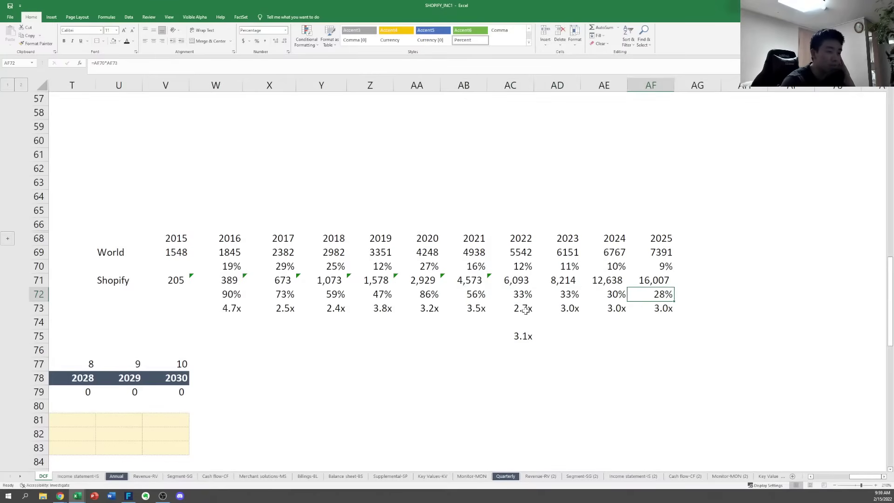
key("Left")
key("Left")
key("Left")
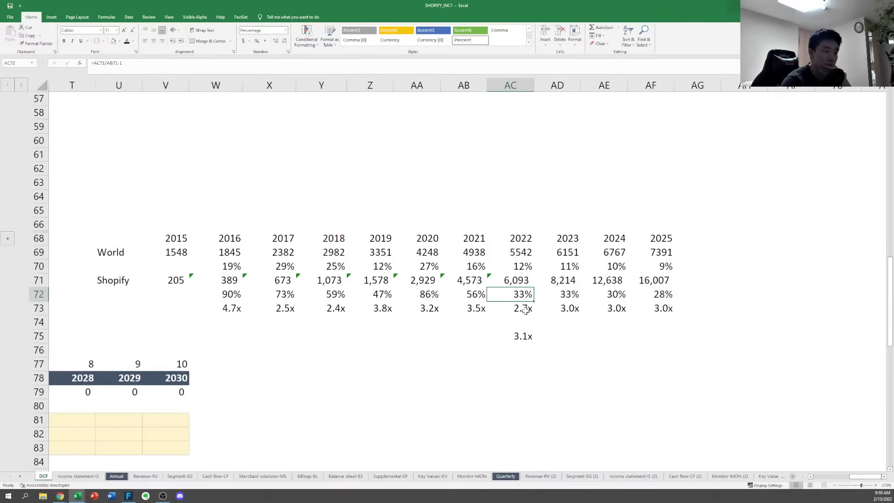
Compare Shopify's 2020 to 2022 growth multiples in AA73:AC73 with the assumed multiples for 2023 and 2024 in AD73:AE73
key("Down")
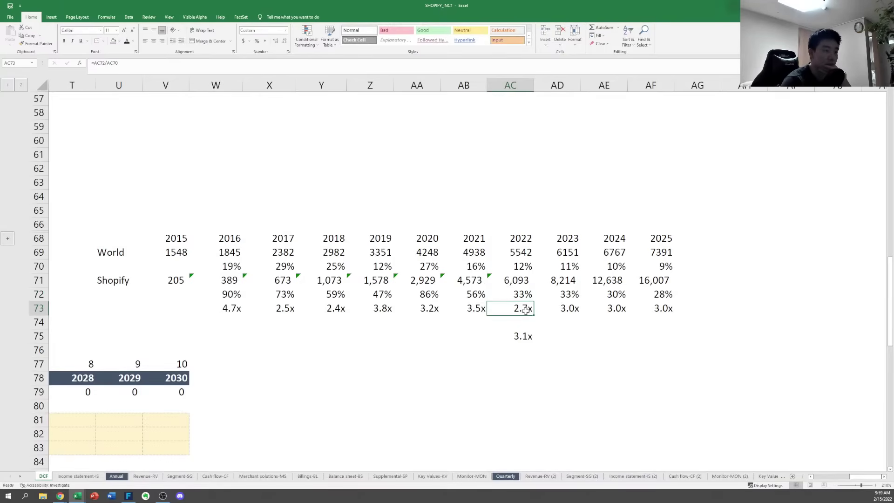
key("Left")
key("Left")
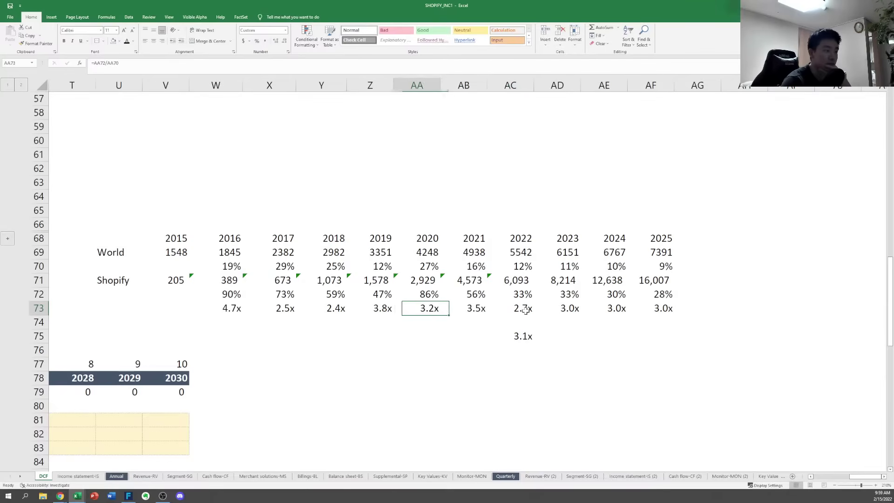
key("Right")
key("Left")
key("Right")
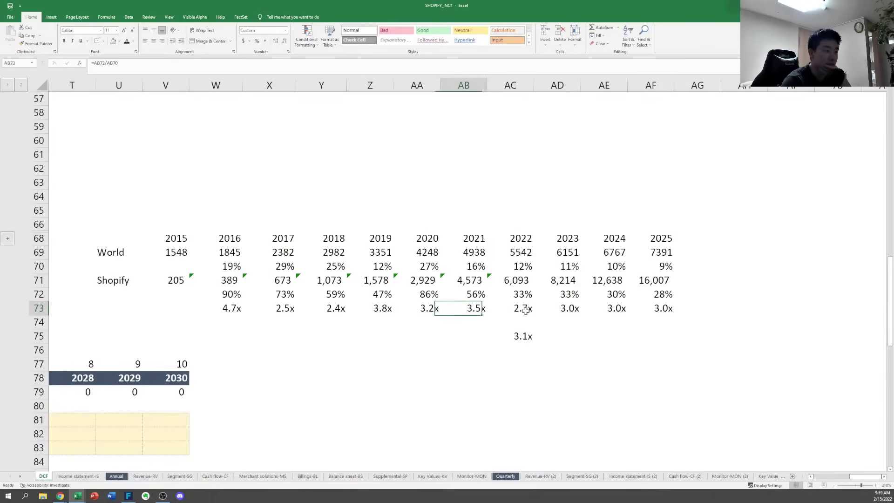
key("Right")
key("Right")
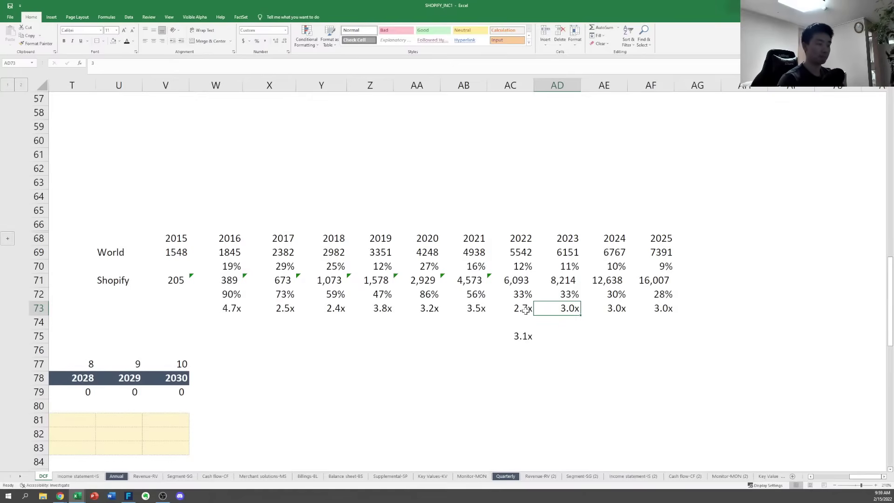
key("Right")
key("Left")
key("Right")
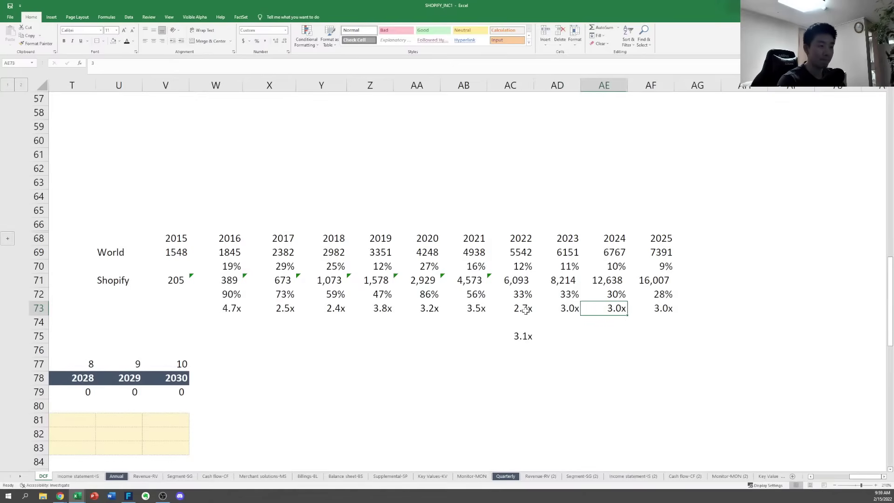
key("Left")
key("Down")
key("Down")
key("Down")
key("Down")
key("Up")
key("Up")
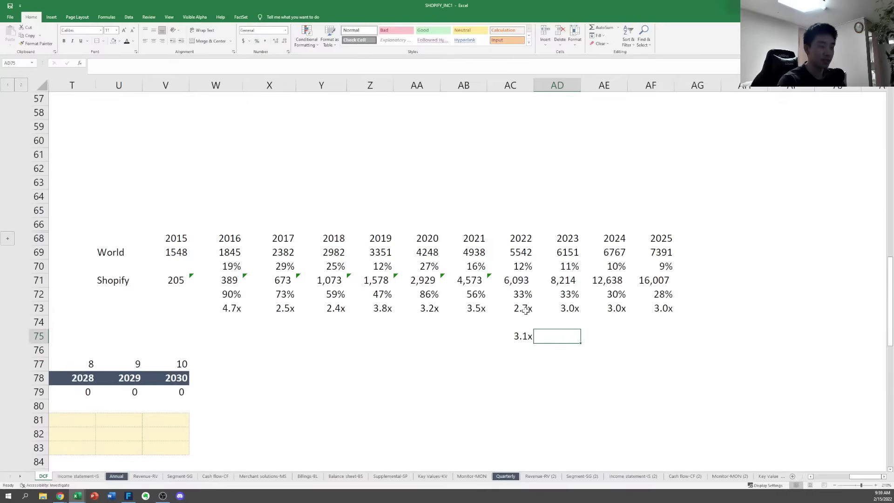
key("Up")
key("Up")
key("Up")
key("Right")
key("Right")
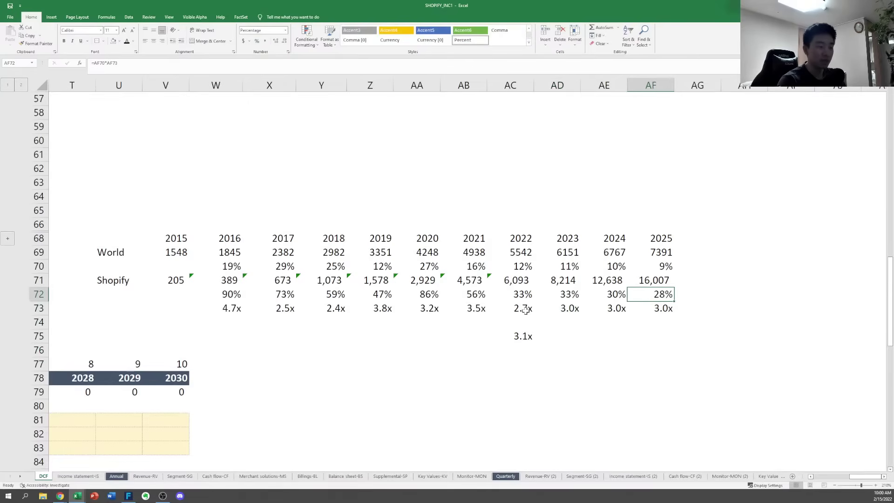
key("Down")
key("Left")
key("Down")
key("Down")
key("Down")
key("Down")
key("Down")
key("Down")
key("Down")
key("Down")
key("Down")
key("Down")
key("Down")
key("Down")
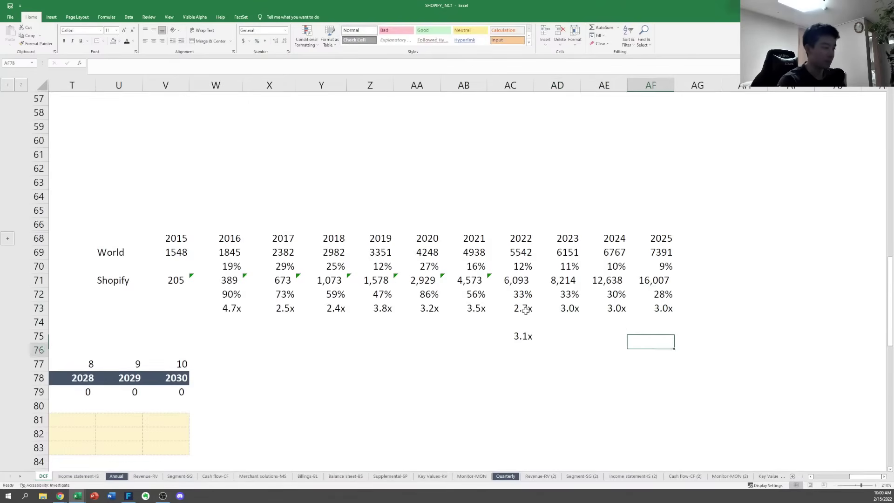
key("Left")
key("Left")
key("Left")
key("Left")
key("Left")
key("Left")
key("Left")
key("Left")
key("Left")
key("Left")
key("Left")
key("Left")
key("Left")
key("Left")
key("Left")
key("Left")
key("Left")
key("Left")
key("Left")
key("Left")
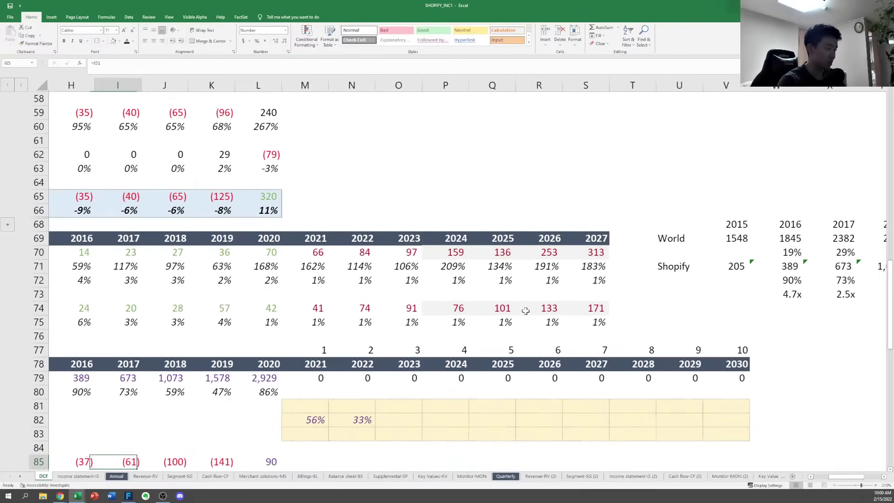
key("Up")
key("Up")
key("Up")
key("Right")
key("Right")
key("Right")
key("Right")
key("Right")
key("Right")
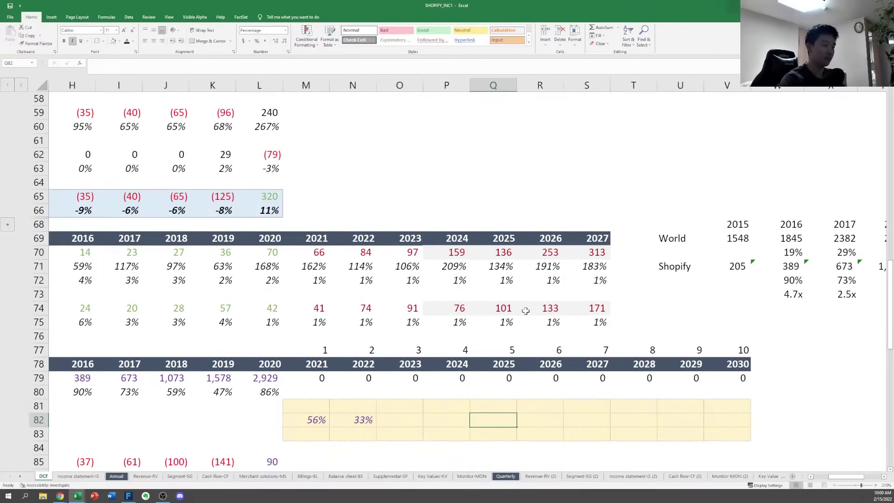
type("=")
key("Right")
key("Right")
key("Right")
key("Right")
key("Right")
key("Right")
key("Right")
key("Right")
key("Right")
key("Right")
key("Right")
key("Right")
key("Right")
key("Right")
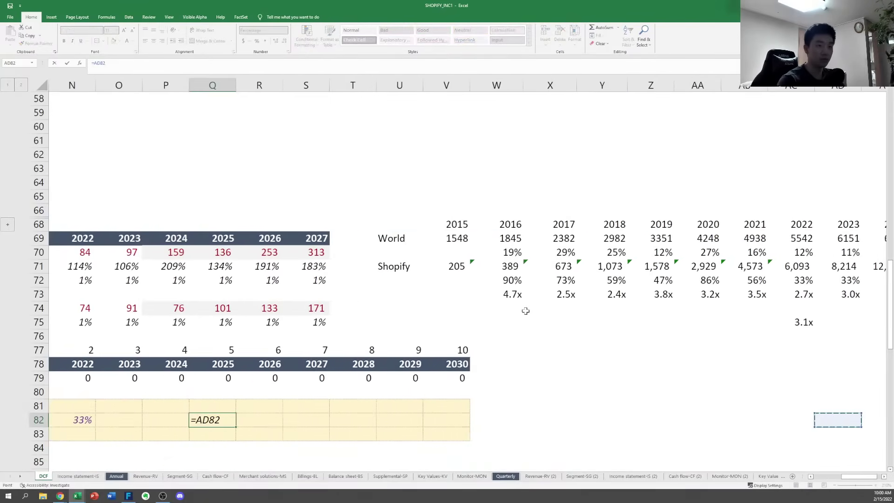
key("Escape")
Examine the forecast-year growth rates and multiples in the World versus Shopify comparison table
key("Right")
key("Right")
key("Right")
key("Right")
key("Right")
key("Right")
key("Right")
key("Right")
key("Right")
key("Right")
key("Right")
key("Right")
key("Right")
key("Right")
key("Right")
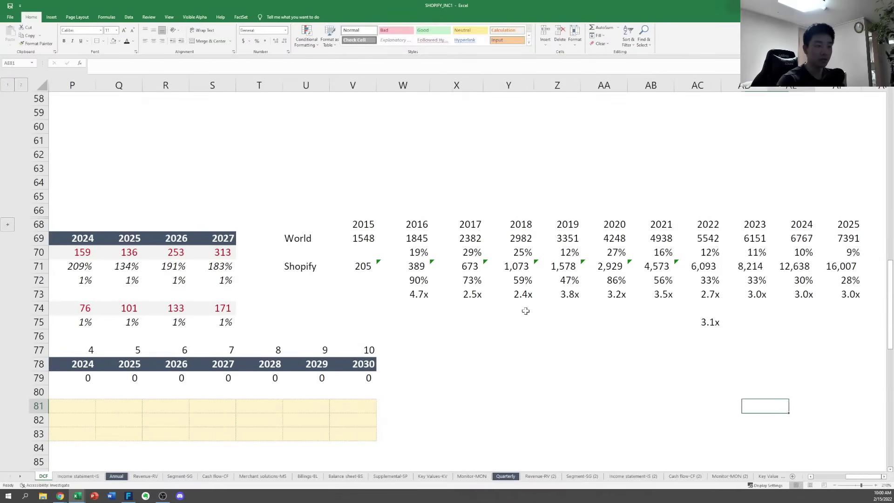
key("Up")
key("Up")
key("Up")
key("Up")
key("Up")
key("Up")
key("Up")
key("Up")
key("Up")
key("Up")
key("Left")
key("Down")
key("Left")
key("Left")
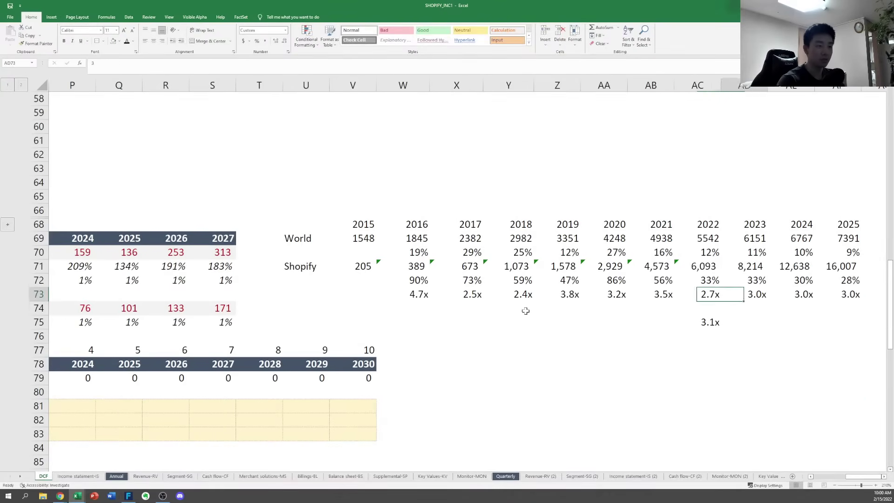
key("Right")
Link the 2025 growth assumption in Q82 to Shopify's 2025 growth rate in AF72 of the comparison table
key("Left")
key("Left")
key("Left")
key("Left")
key("Left")
key("Left")
key("Left")
key("Left")
key("Left")
key("Left")
key("Left")
key("Left")
key("Left")
key("Down")
key("Down")
key("Down")
key("Down")
key("Down")
key("Down")
key("Down")
key("Down")
key("Down")
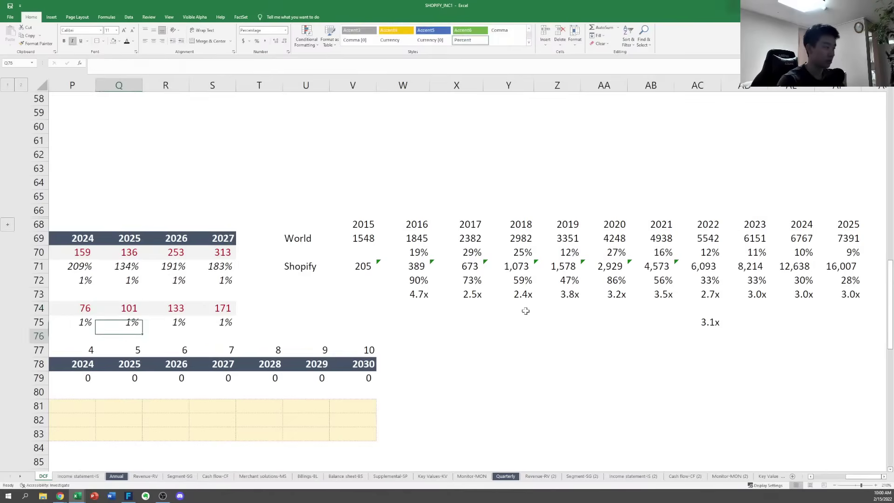
type("=")
key("Right")
key("Right")
key("Right")
key("Right")
key("Right")
key("Right")
key("Right")
key("Right")
key("Right")
key("Right")
key("Right")
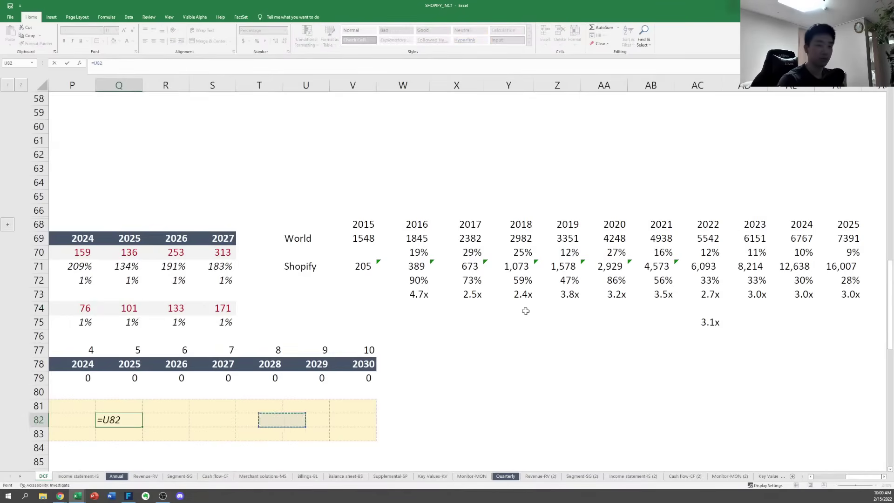
key("Up")
key("Up")
key("Right")
key("Right")
key("Right")
key("Up")
key("Up")
key("Right")
key("Up")
key("Up")
key("Up")
key("Up")
key("Up")
key("Up")
key("Up")
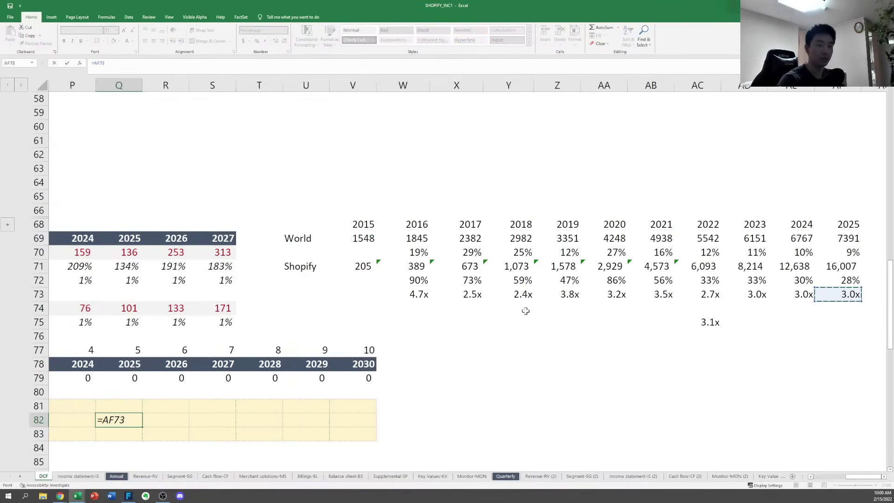
key("Down")
key("Return")
Link the 2023 growth assumption in O82 to Shopify's 2023 growth rate in AD72 of the comparison table
key("Left")
key("Left")
key("Left")
key("Left")
key("Left")
key("Left")
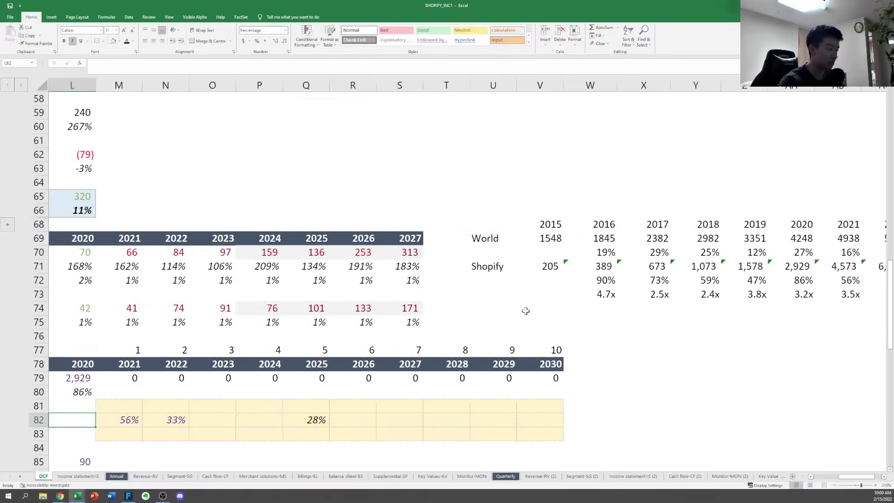
key("Right")
key("Right")
key("Right")
key("Right")
key("Right")
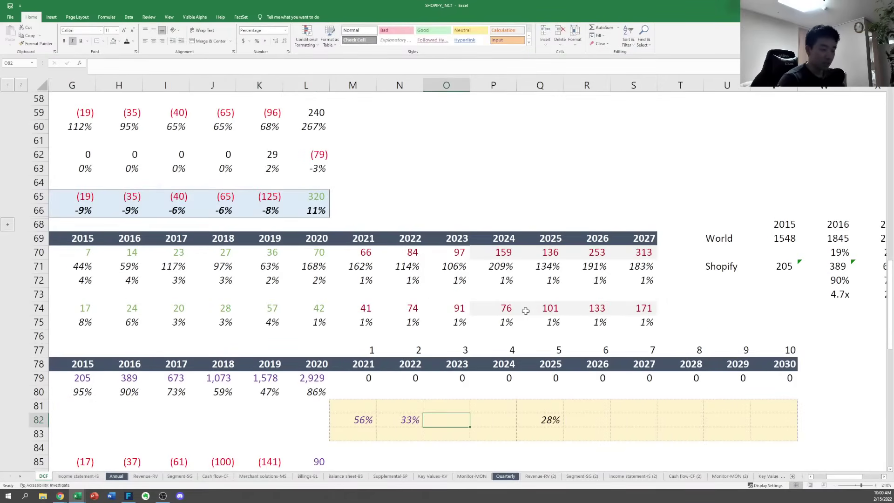
key("Left")
type("=")
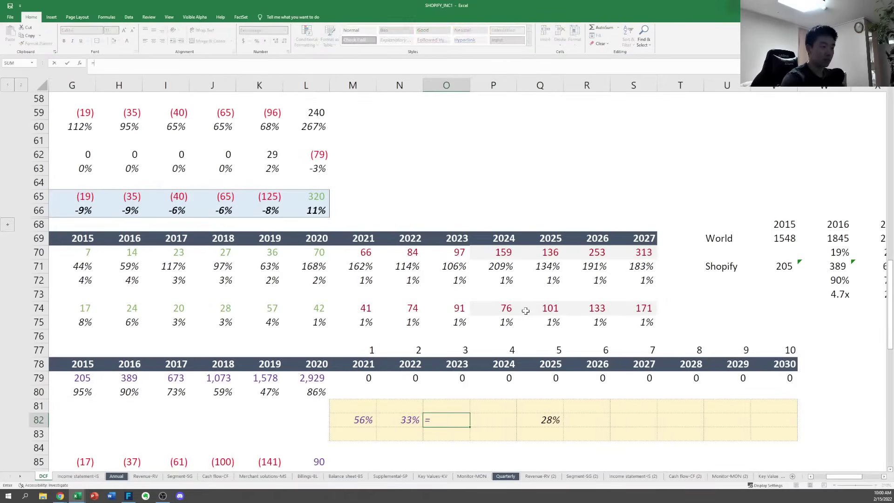
key("Right")
key("Right")
key("Right")
key("Right")
key("Right")
key("Right")
key("Right")
key("Right")
key("Right")
key("Right")
key("Right")
key("Right")
key("Right")
key("Right")
key("Right")
key("Right")
key("Right")
key("Right")
key("Left")
key("Left")
key("Left")
key("Left")
key("Left")
key("Left")
key("Left")
key("Left")
key("Left")
key("Left")
key("Left")
key("Left")
key("Left")
key("Left")
key("Left")
key("Left")
key("Left")
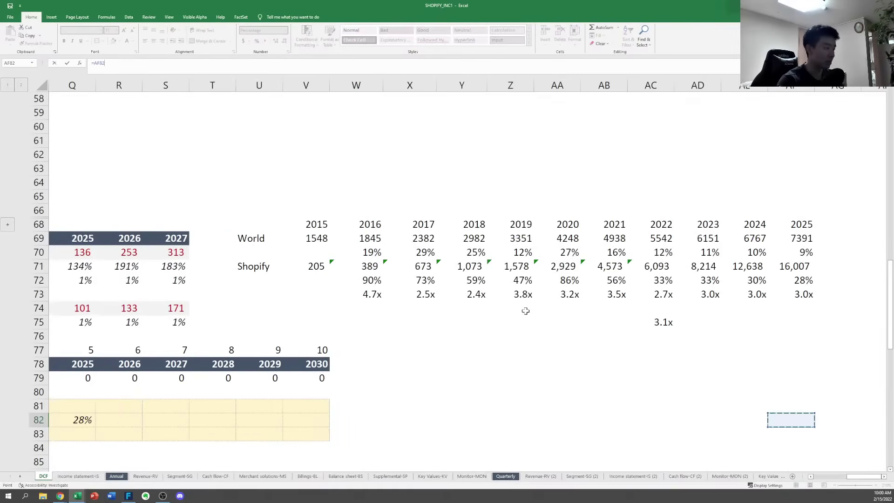
key("Right")
key("Right")
key("Right")
key("Right")
key("Right")
key("Right")
key("Right")
key("Right")
key("Right")
key("Right")
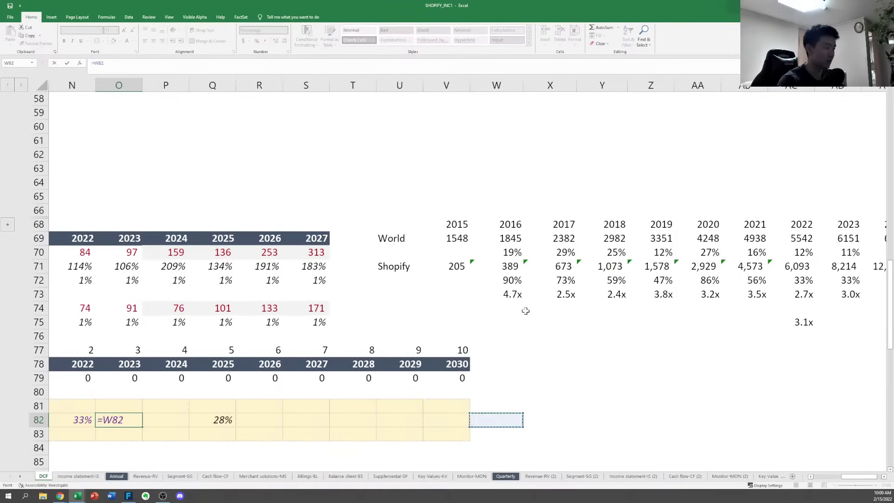
key("Up")
key("Right")
key("Up")
key("Right")
key("Up")
key("Right")
key("Up")
key("Right")
key("Up")
key("Up")
key("Up")
key("Up")
key("Up")
key("Up")
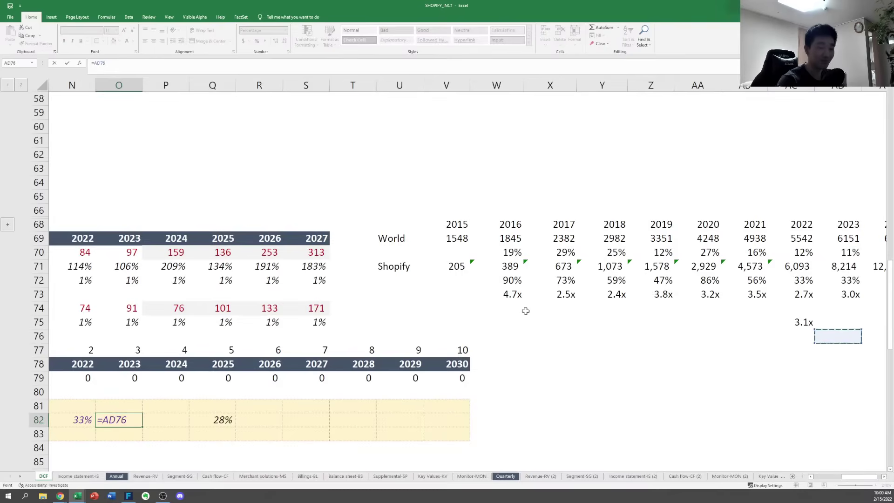
key("ctrl+Return")
Copy the O82 growth link across P82:Q82 to cover 2024 and 2025
key("ctrl+c")
key("Right")
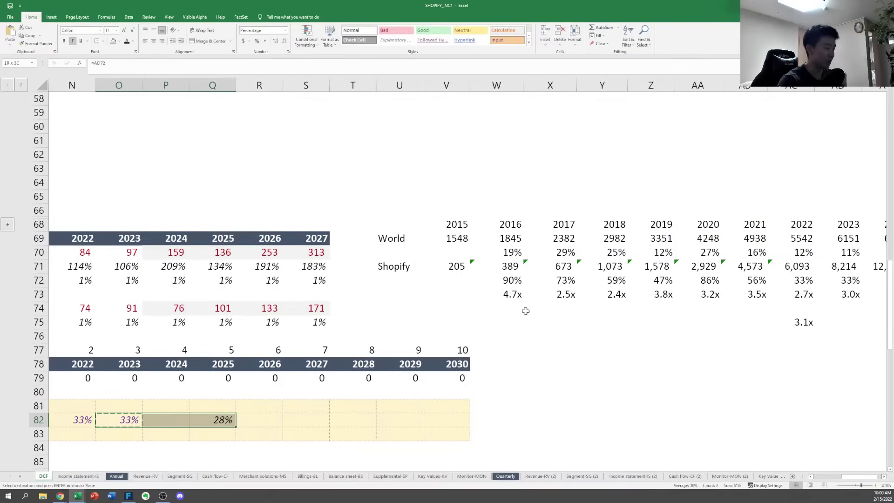
key("Return")
Review the 2021–2025 growth assumptions in row 82 alongside the historical revenue growth in row 80
key("Left")
key("Left")
key("Left")
key("Left")
key("Left")
key("Left")
key("Left")
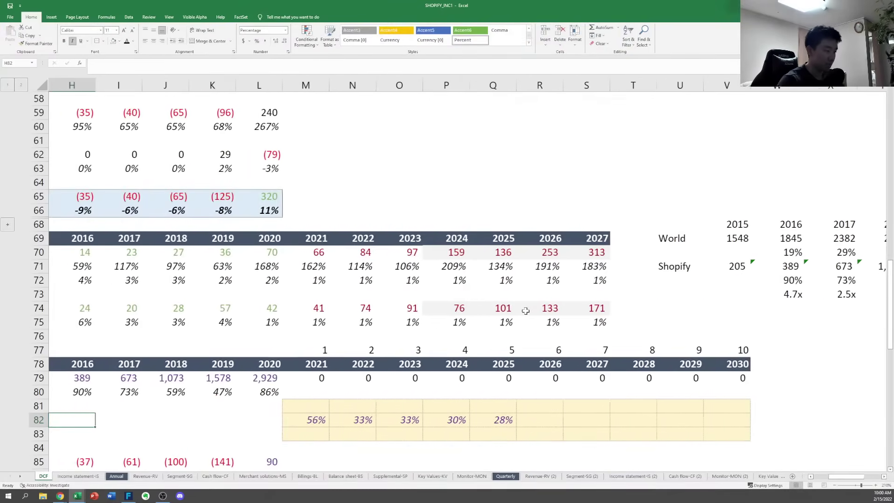
key("Left")
key("Left")
key("Left")
key("Left")
key("Right")
key("Right")
key("Right")
key("Right")
key("Right")
key("Right")
key("Right")
key("Right")
key("Right")
key("Right")
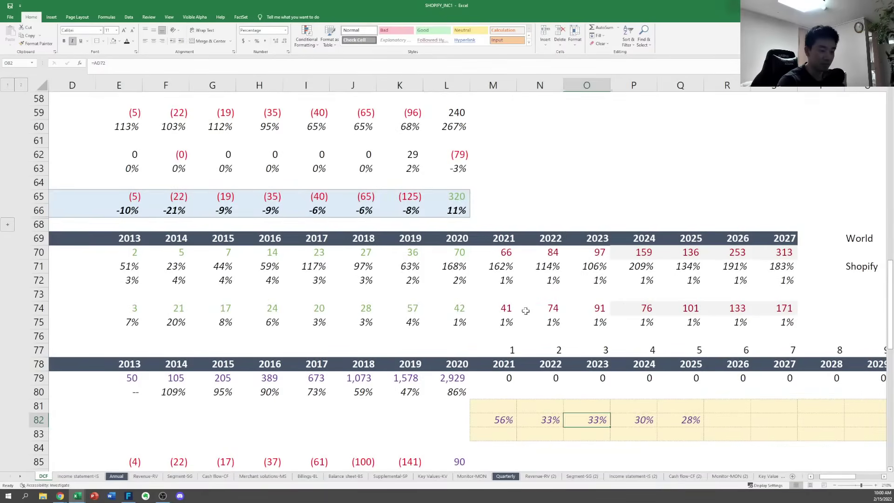
key("Right")
key("Right")
key("Left")
key("Left")
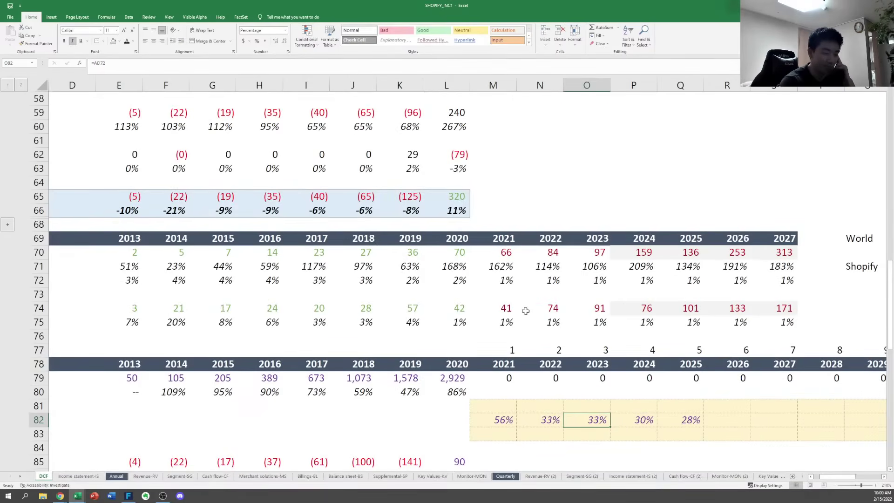
key("Left")
key("Left")
key("Right")
key("Right")
Compare the 2023–2025 revenue growth rates in row 28 with the linked assumptions in row 82
key("Page_Up")
key("Page_Up")
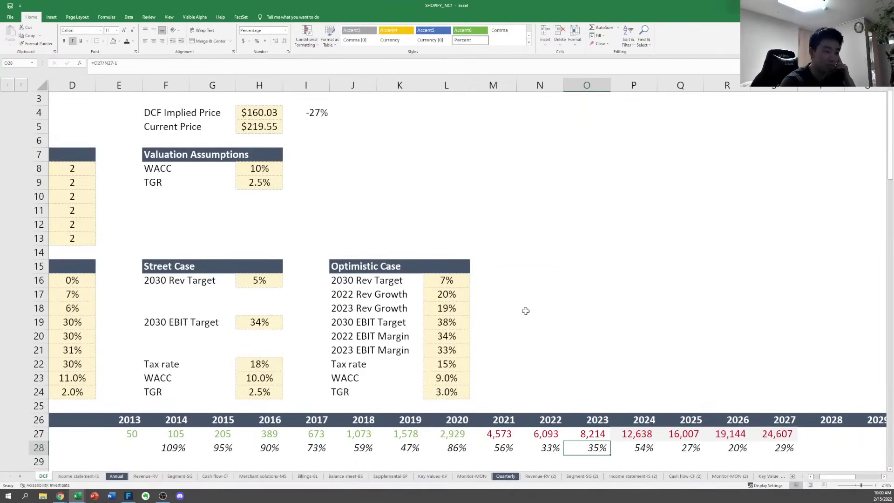
key("Page_Down")
key("Page_Down")
key("Page_Up")
key("Page_Up")
key("Right")
key("Left")
key("Right")
key("Right")
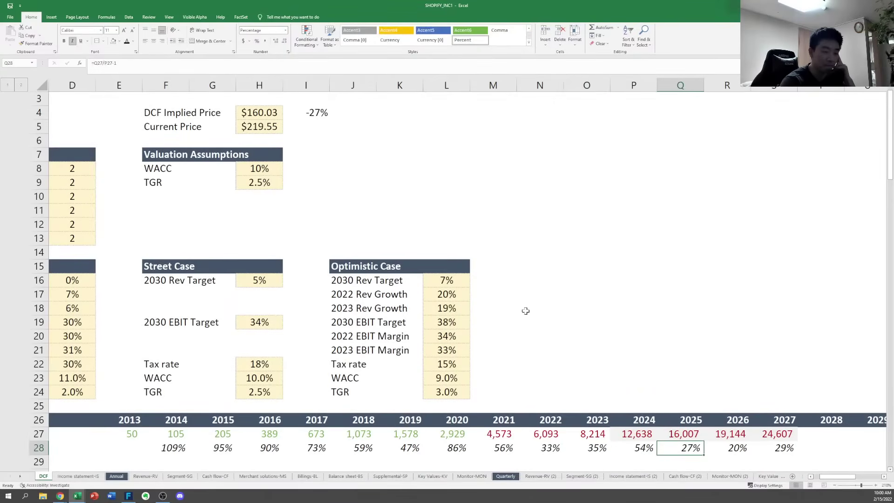
key("Page_Down")
key("Page_Down")
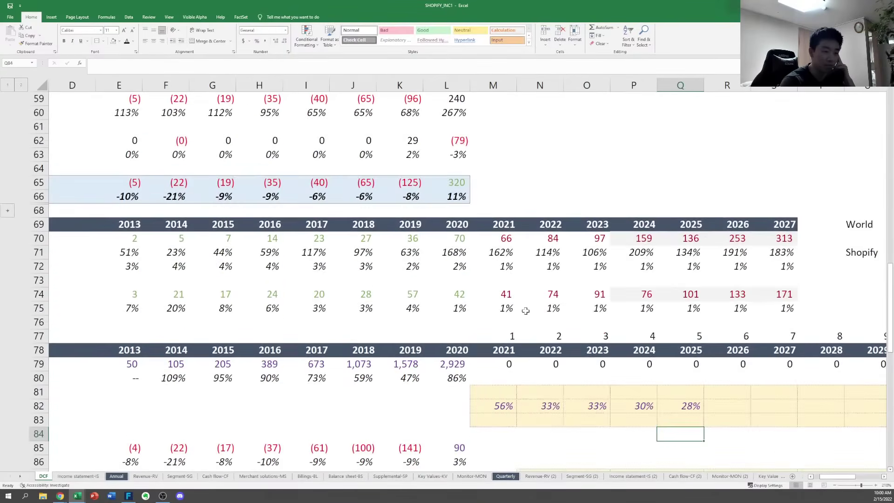
Examine the yearly growth trend from 2021 to 2025 in row 82 and the empty years through 2030
key("Left")
key("Left")
key("Right")
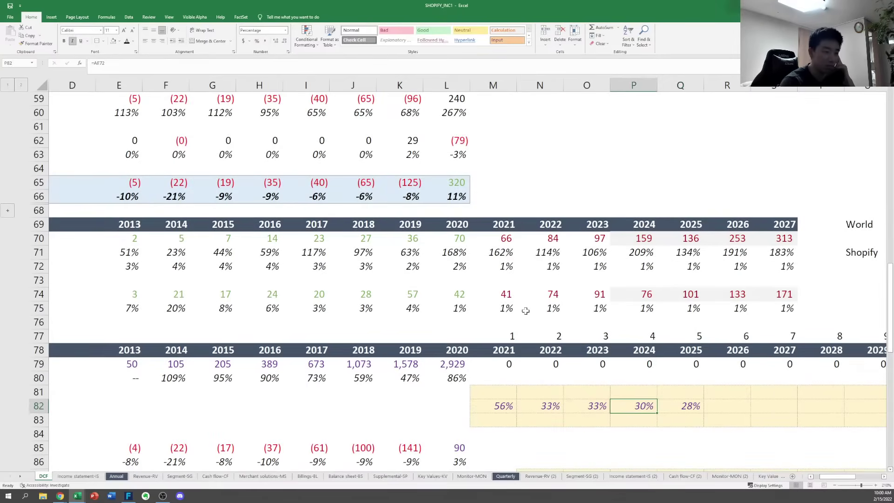
key("Right")
key("Left")
key("Right")
key("Left")
key("Left")
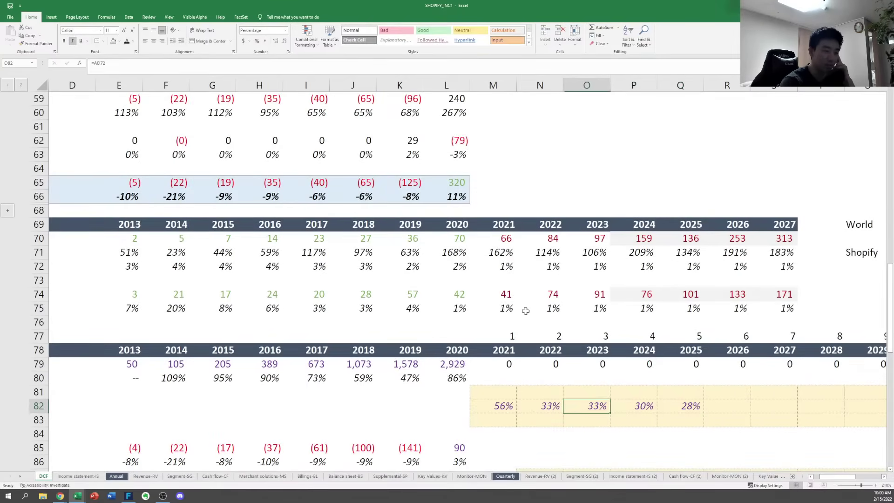
key("Left")
key("Right")
key("Left")
key("Left")
key("Right")
key("Right")
key("Right")
key("Right")
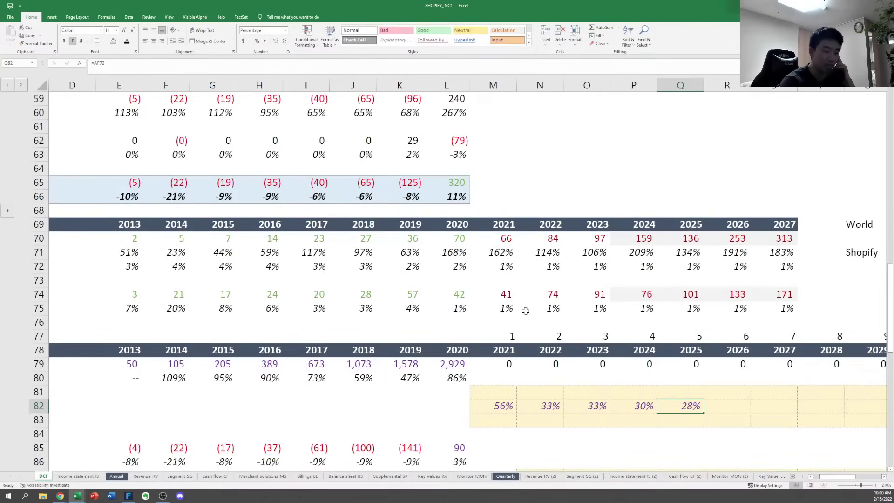
key("Left")
key("Left")
key("Left")
key("Left")
key("Right")
key("Right")
key("Right")
key("Right")
key("Right")
key("Right")
key("Right")
key("Right")
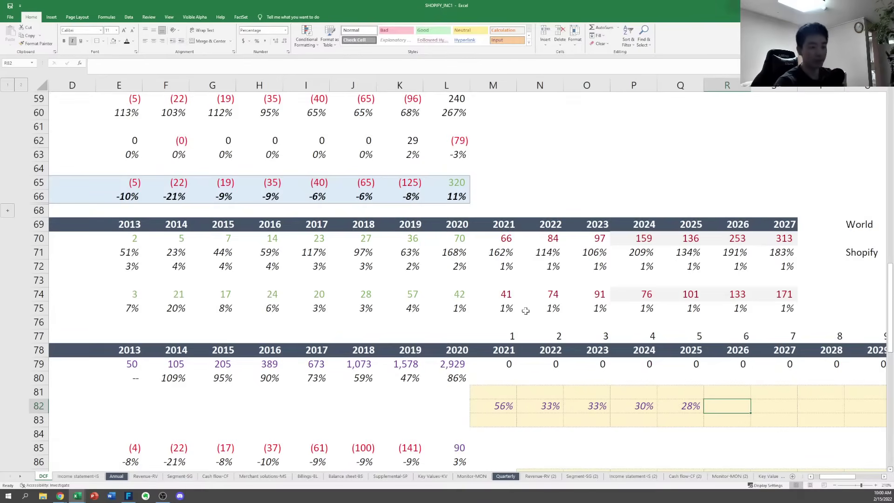
key("Right")
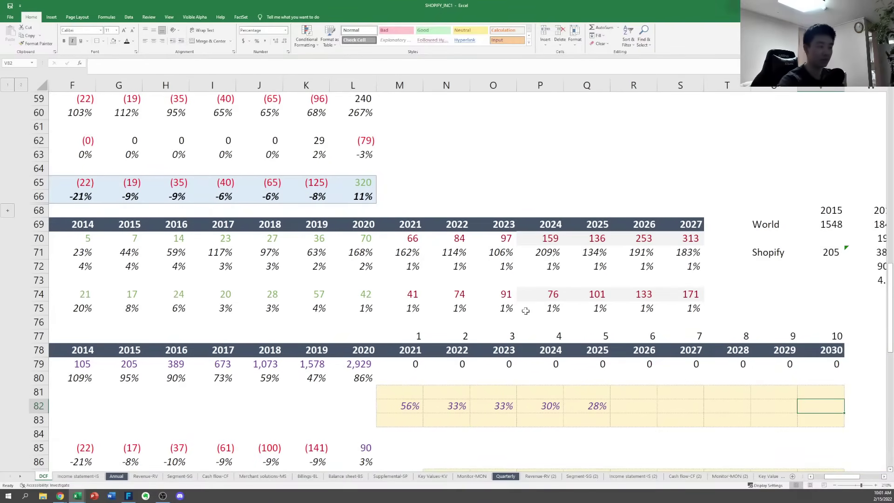
Link the 2030 growth assumption in V82 to the Street Case 2030 Rev Target in H16
type("=")
key("Left")
key("Left")
key("Left")
key("Left")
key("Left")
key("Left")
key("Left")
key("Left")
key("Left")
key("Left")
key("Left")
key("Left")
key("Left")
key("Left")
key("Left")
key("Left")
key("Left")
key("Left")
key("Left")
key("Left")
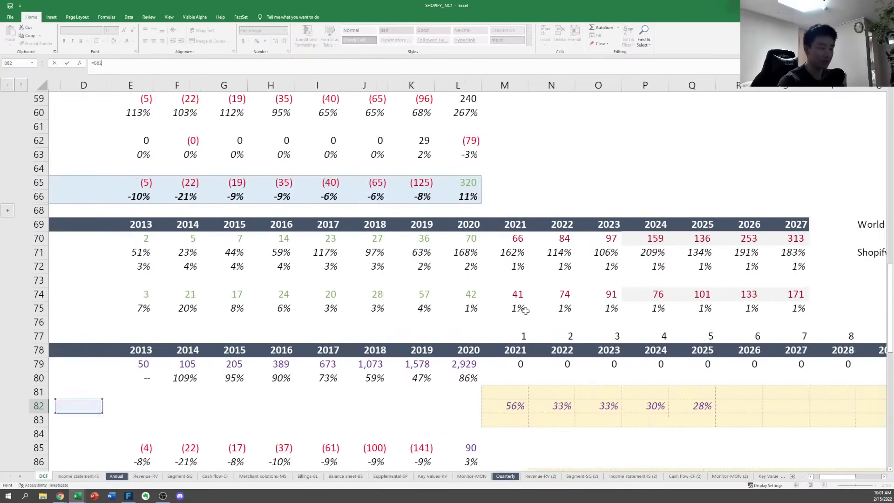
key("Up")
key("Up")
key("Up")
key("Up")
key("Up")
key("Up")
key("Up")
key("Up")
key("Up")
key("Up")
key("Up")
key("Up")
key("Up")
key("Up")
key("Up")
key("Up")
key("ctrl+Up")
key("ctrl+Up")
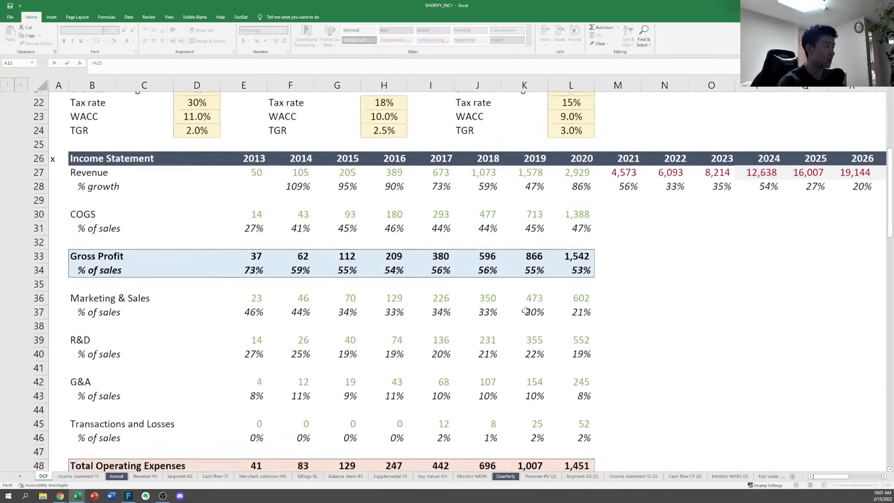
key("Up")
key("Down")
key("Down")
key("Down")
key("Right")
key("Right")
key("Right")
key("Right")
key("Right")
key("Right")
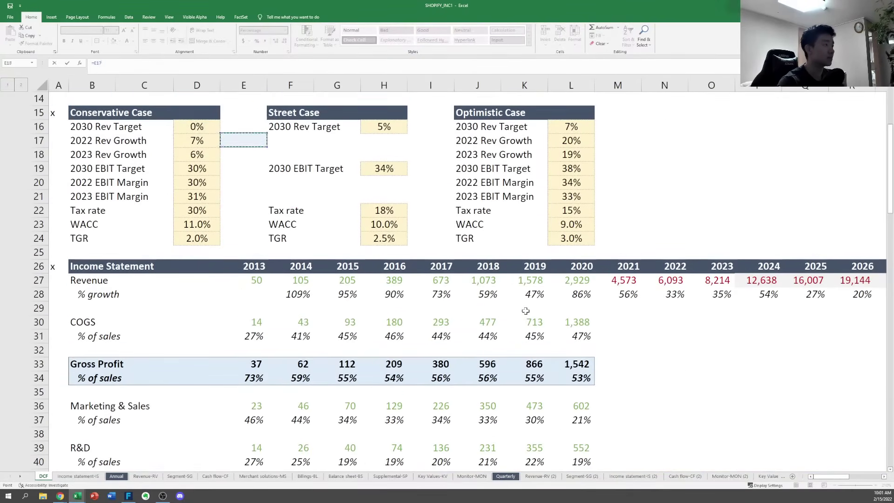
key("Up")
key("Right")
key("Return")
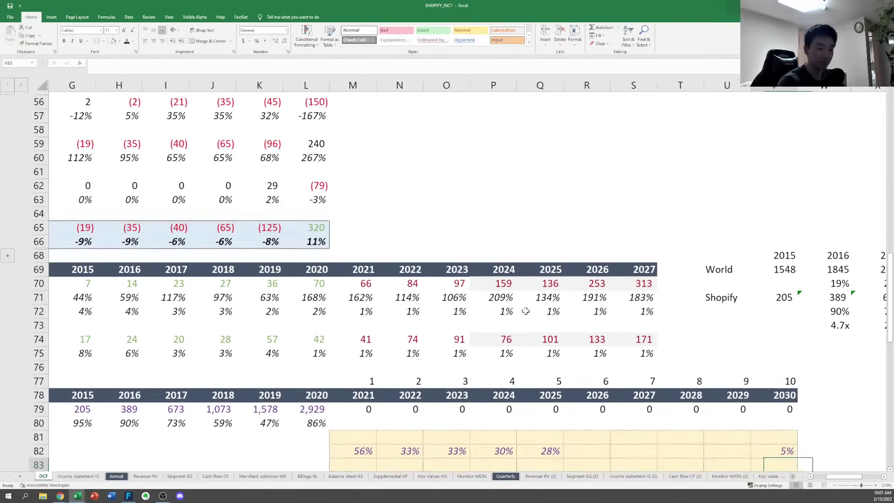
Enter a linear step-down formula for 2026 growth in R82: =Q82-(Q82-V82)/(V78-Q78)
key("Up")
key("Left")
key("Left")
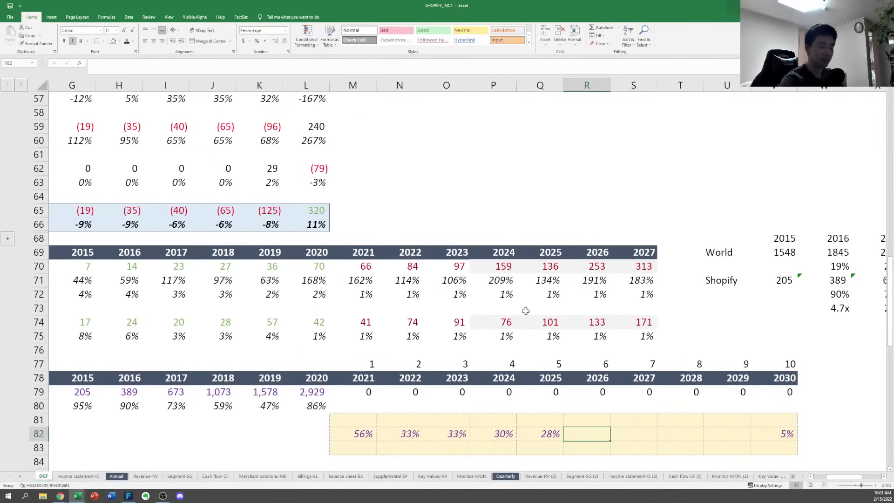
type("=")
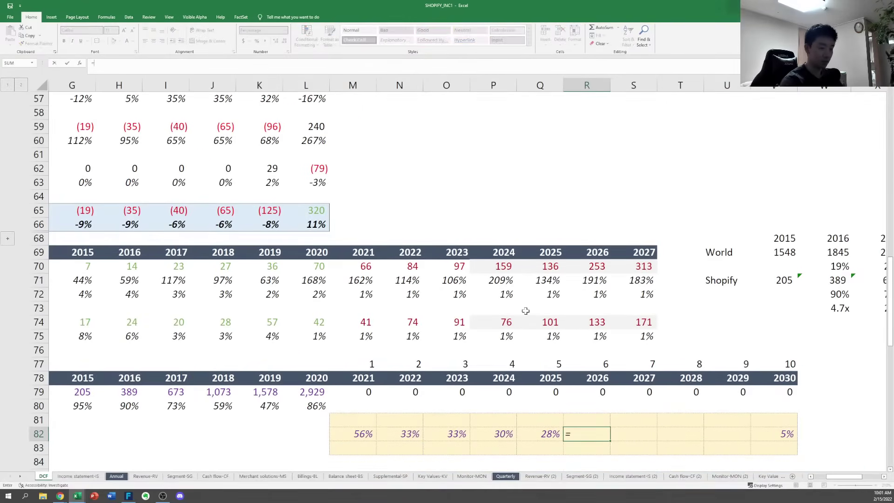
key("Left")
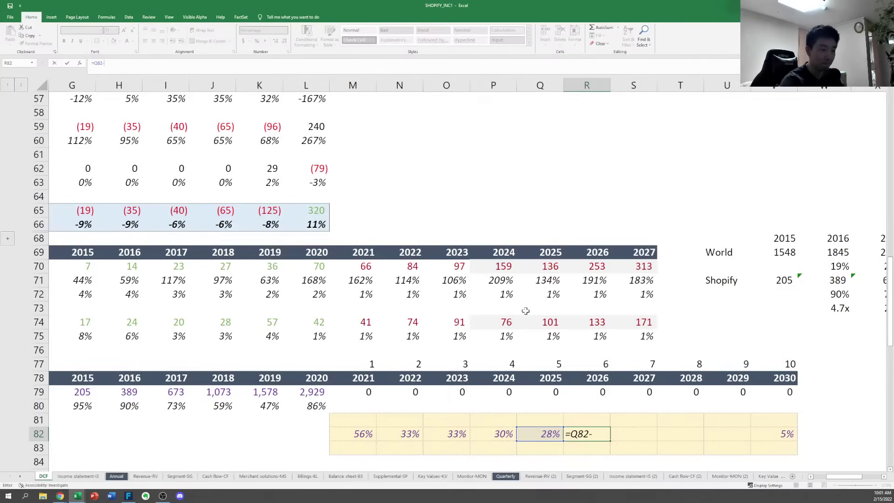
key("Left")
key("Right")
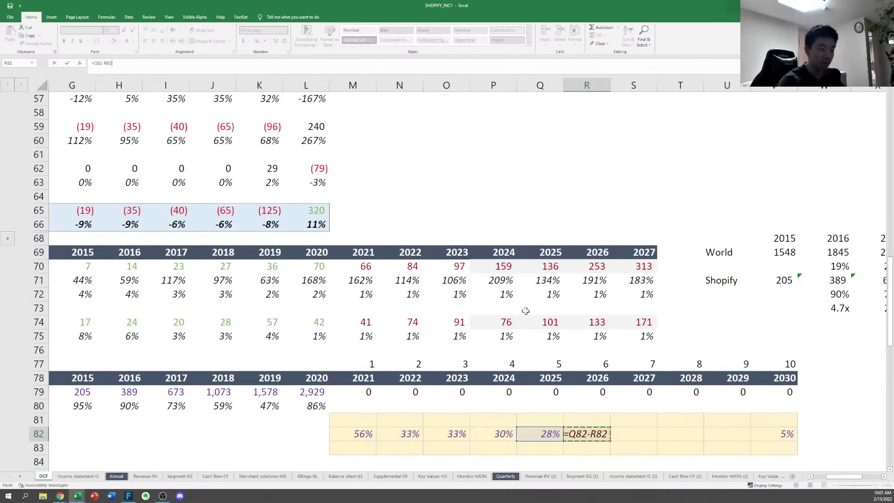
key("Left")
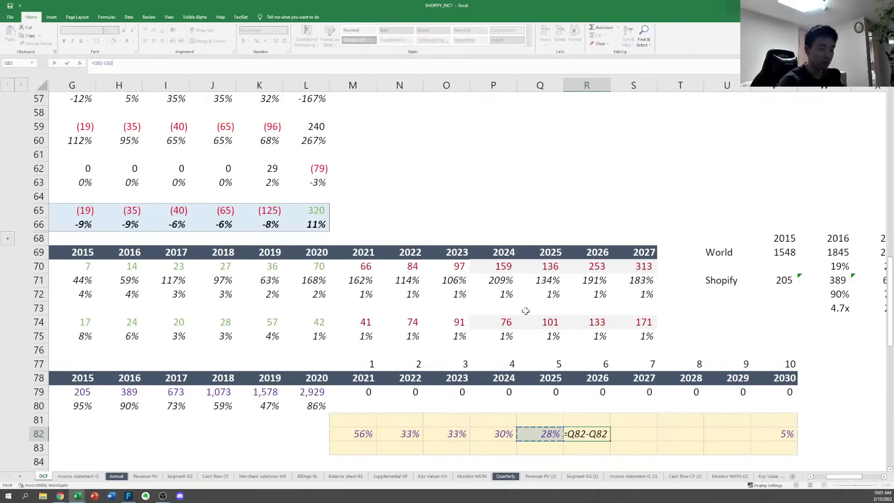
key("Right")
key("BackSpace")
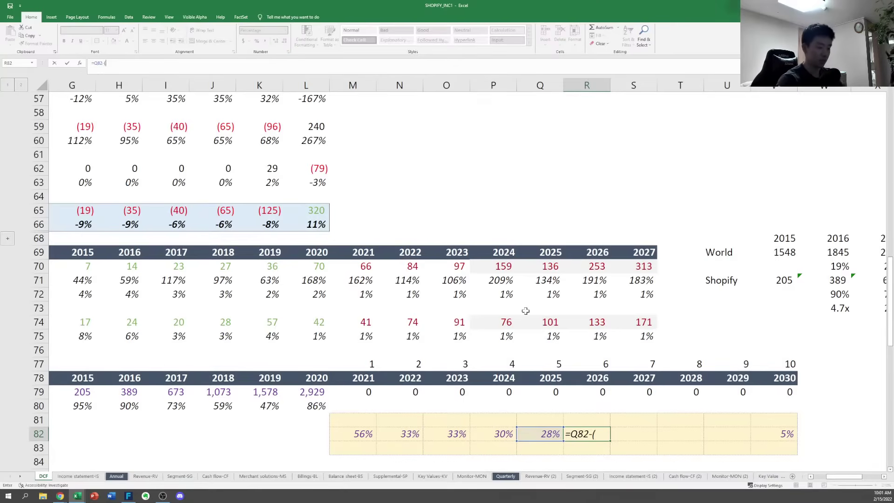
key("Left")
type("-")
key("Right")
key("Right")
key("Right")
key("Right")
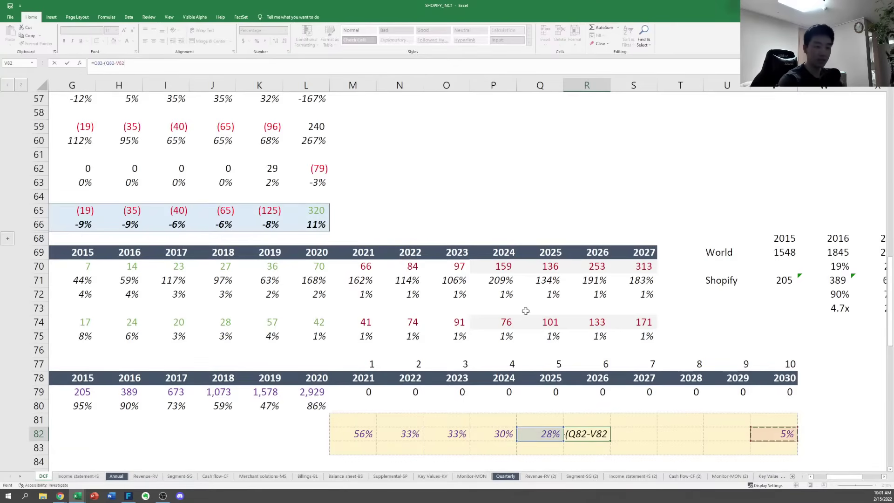
type(")/")
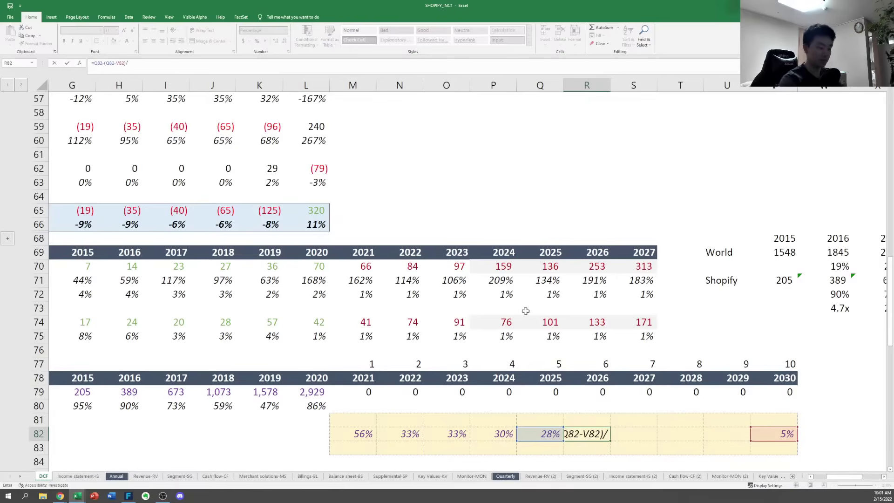
type("(")
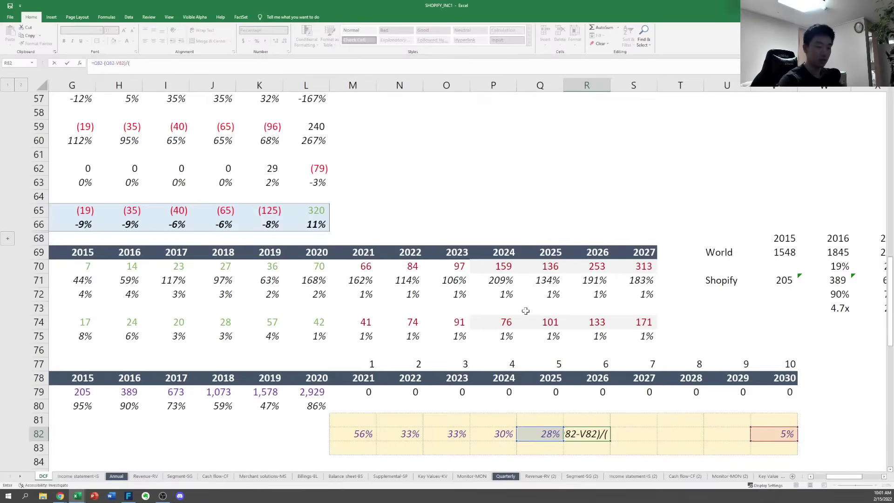
key("Up")
key("Up")
key("Up")
key("Up")
key("Right")
key("Right")
key("Right")
key("Right")
type("-")
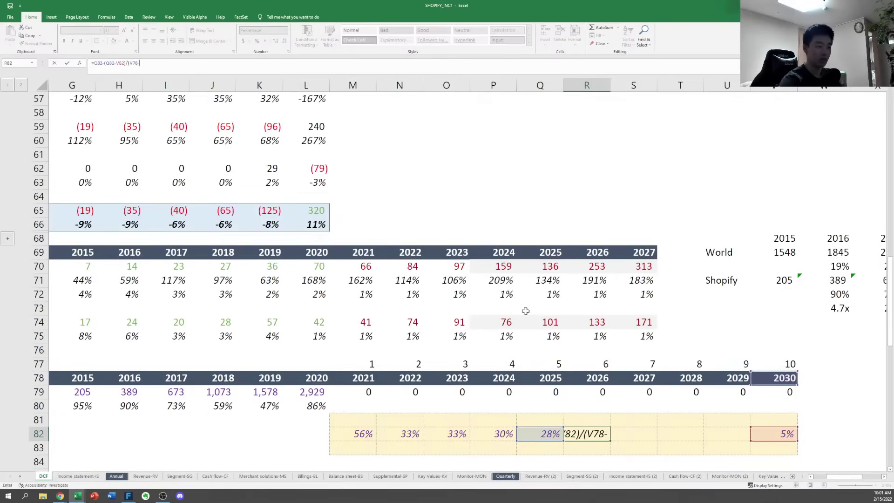
key("Up")
key("Up")
key("Up")
key("Up")
key("Left")
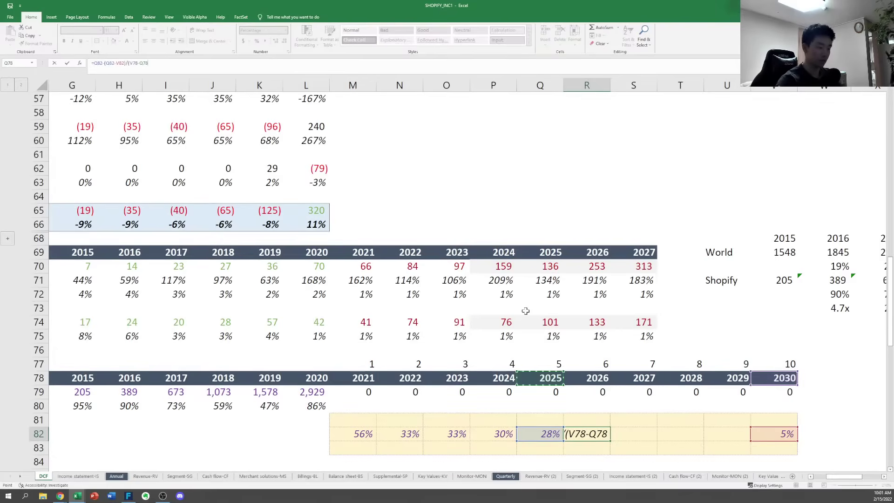
key("Right")
key("Left")
type(")")
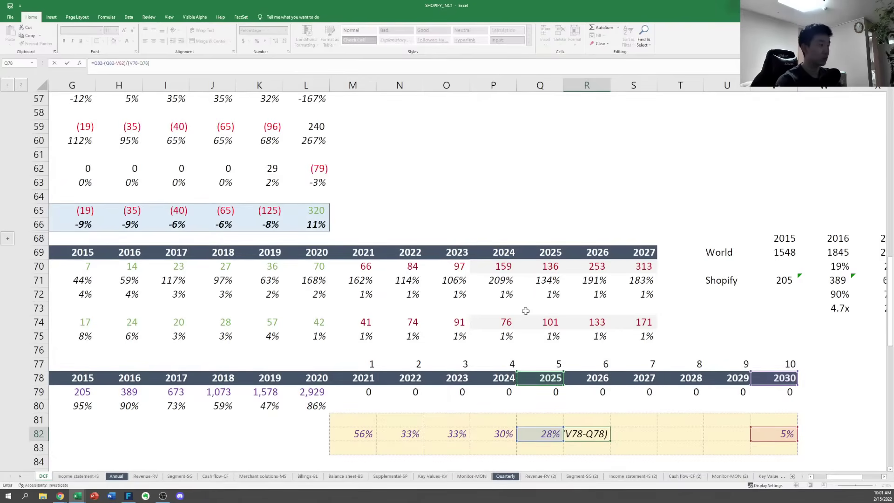
key("Return")
Lock the interpolation references in R82 so the formula reads =Q82-($Q$82-$V$82)/($V$78-$Q$78)
key("Up")
key("F2")
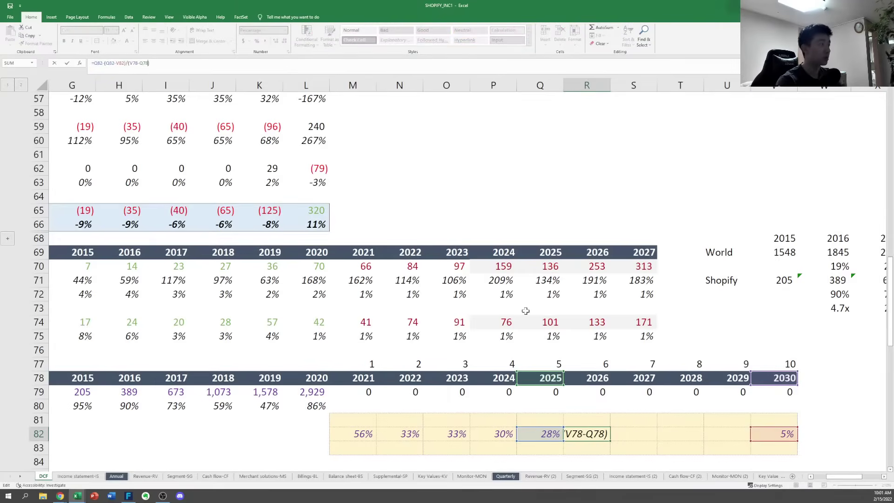
key("F4")
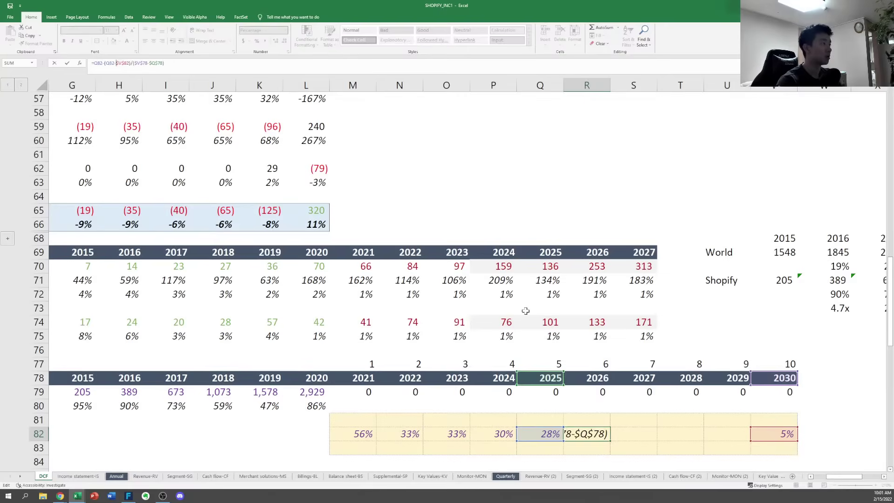
key("F4")
key("ctrl+Return")
Copy the R82 growth formula across S82:U82 to cover 2027 through 2029
key("ctrl+c")
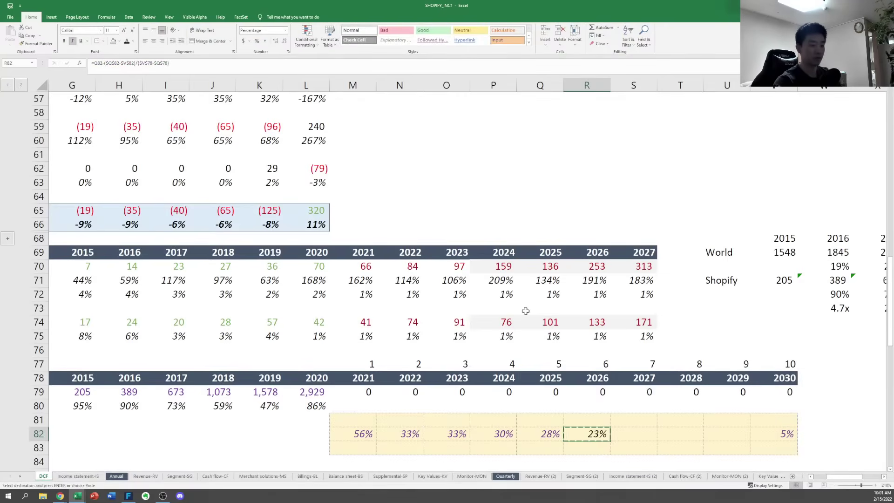
key("shift+Right")
key("shift+Right")
key("shift+Right")
key("Return")
Check the references of the copied growth formulas in row 82 from 2026 through 2030
key("Right")
key("Right")
key("Right")
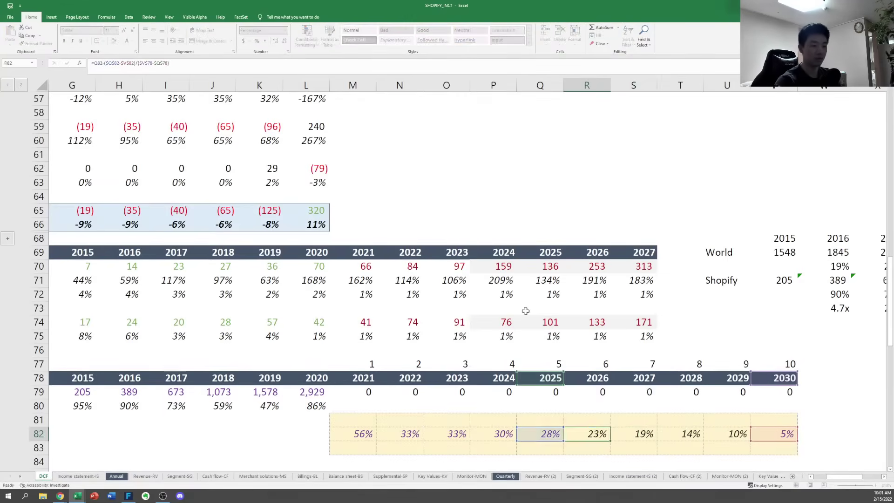
key("Left")
key("Left")
key("Left")
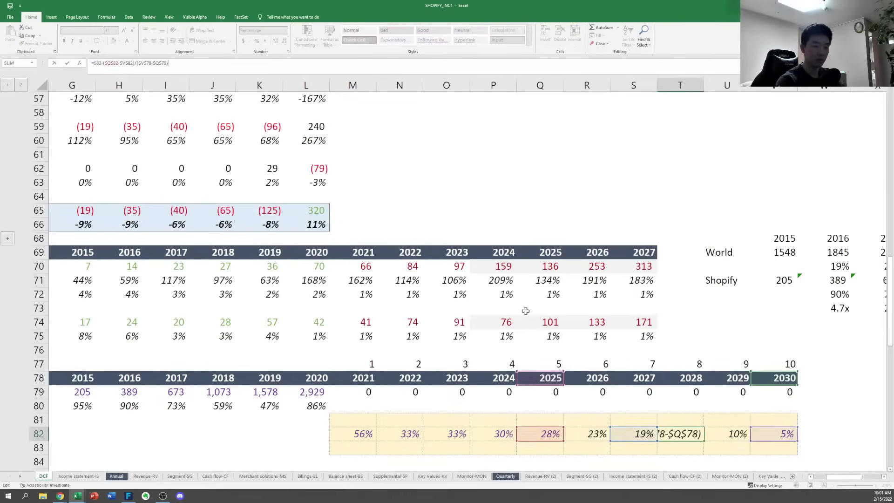
key("Right")
key("Right")
key("Right")
key("Right")
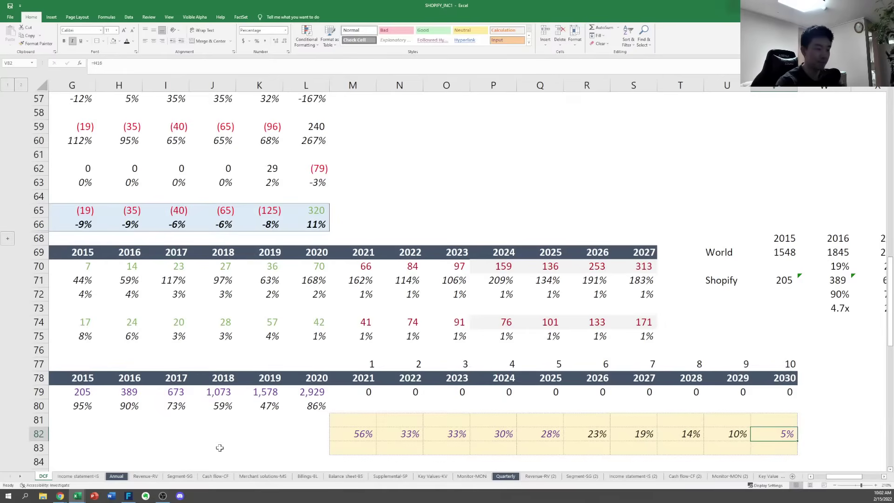
Review the World and Shopify figures in the comparison table through its 2025 column
left_click(734, 257)
key("Right")
key("Right")
key("Right")
key("Right")
key("Right")
key("Right")
key("Right")
key("Right")
key("Right")
key("Right")
key("Right")
key("Right")
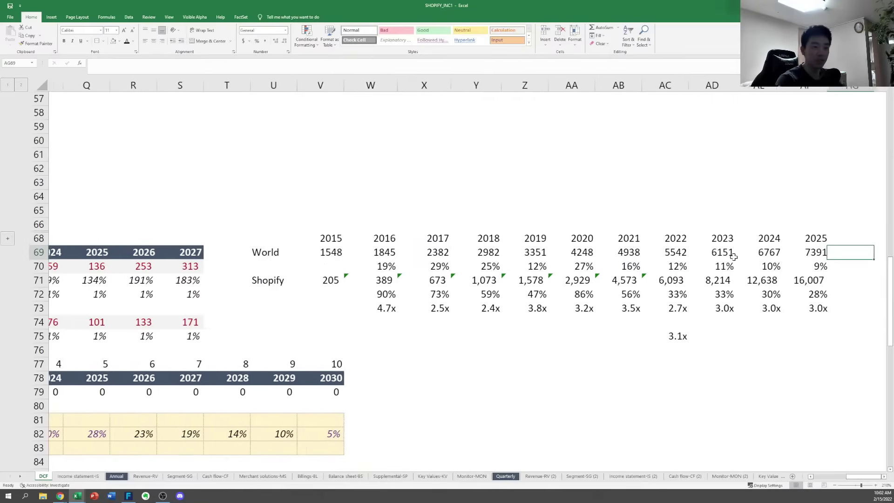
key("Down")
key("Left")
key("Down")
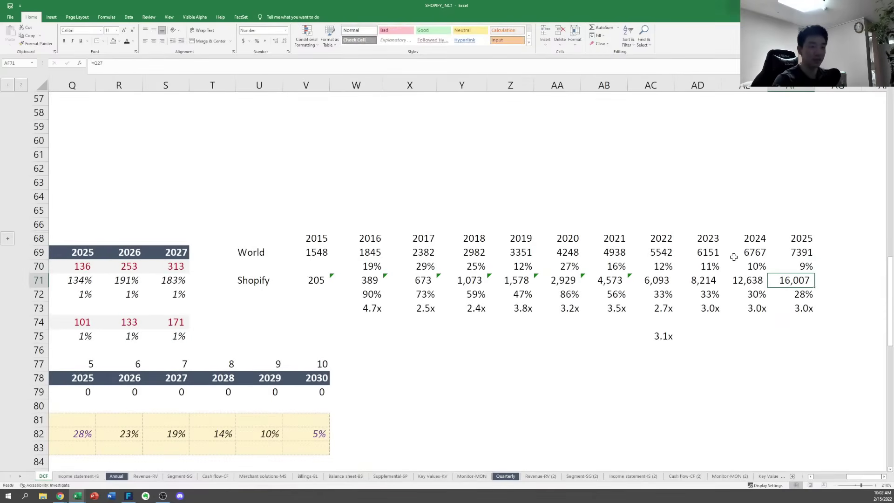
Examine the World growth rates for 2022–2025 in row 70 and the empty column after 2025
key("Up")
key("Left")
key("Left")
key("Left")
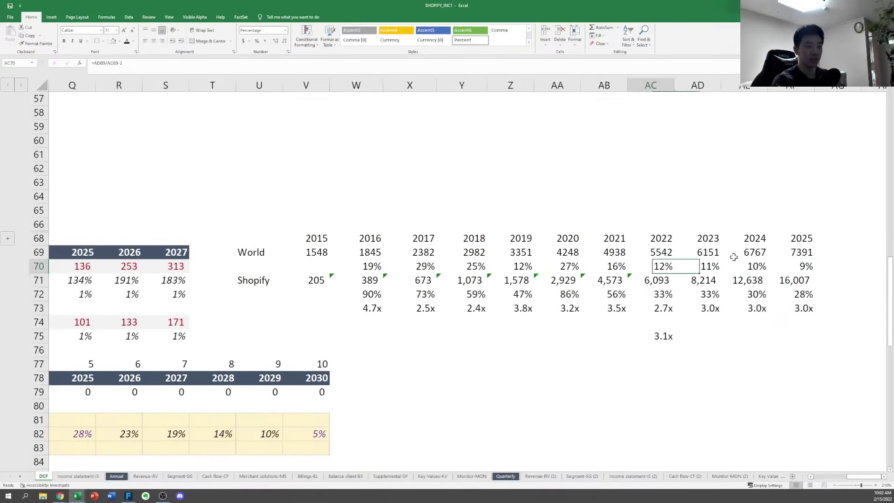
key("Right")
key("Right")
key("Right")
key("Right")
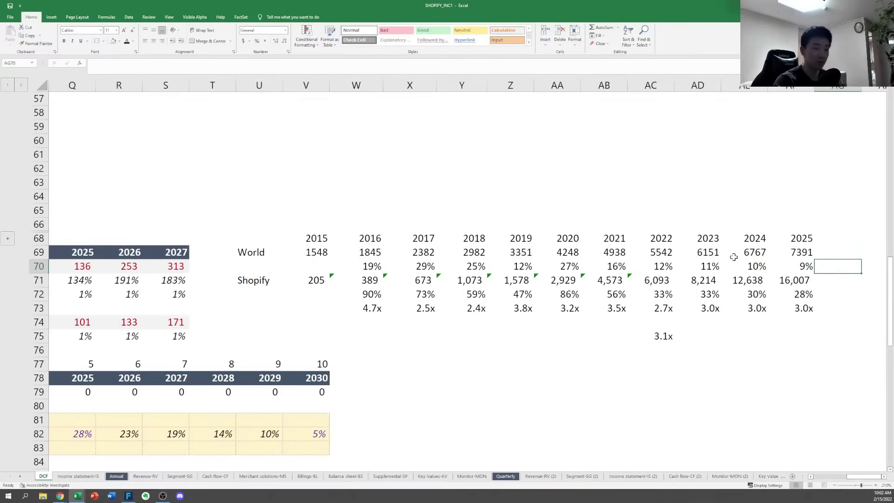
key("Left")
key("Right")
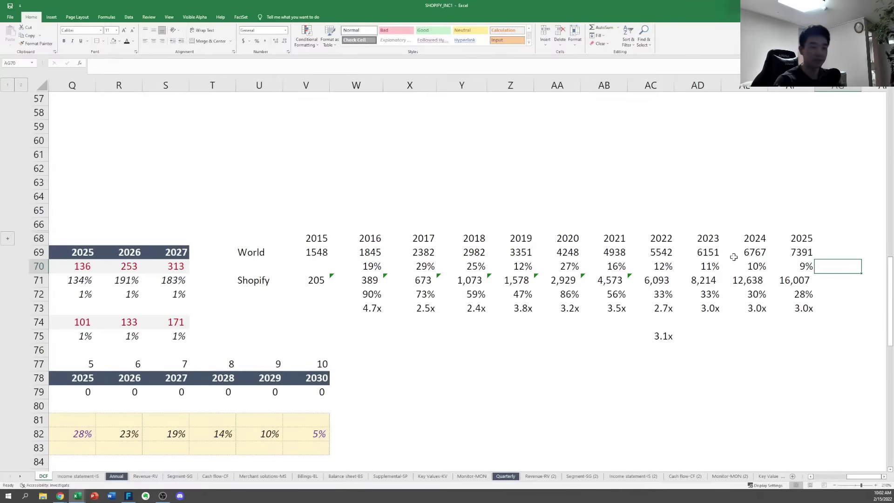
Copy the 2030 projection column V77:V111 into column W to add one more projection year
key("Left")
key("Left")
key("Left")
key("Left")
key("Left")
key("Left")
key("Left")
key("Left")
key("Left")
key("Down")
key("Down")
key("Down")
key("Down")
key("Down")
key("Down")
key("Down")
key("Down")
key("Down")
key("Down")
key("Down")
key("Down")
key("Down")
key("Down")
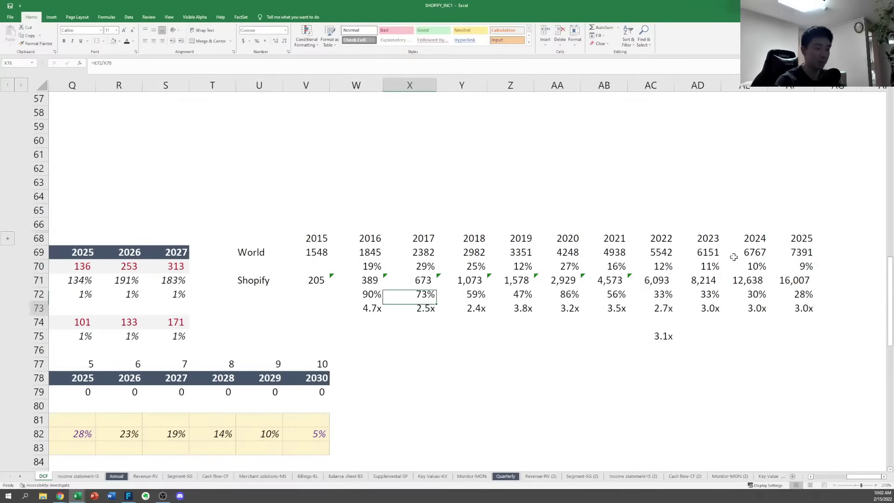
key("Left")
key("Left")
key("Left")
key("Left")
key("Left")
key("Left")
key("Left")
key("Left")
key("Left")
key("Left")
key("Left")
key("Left")
key("Left")
key("Left")
key("Left")
key("Right")
key("Right")
key("Right")
key("Right")
key("Right")
key("Right")
key("Right")
key("Right")
key("Right")
key("Right")
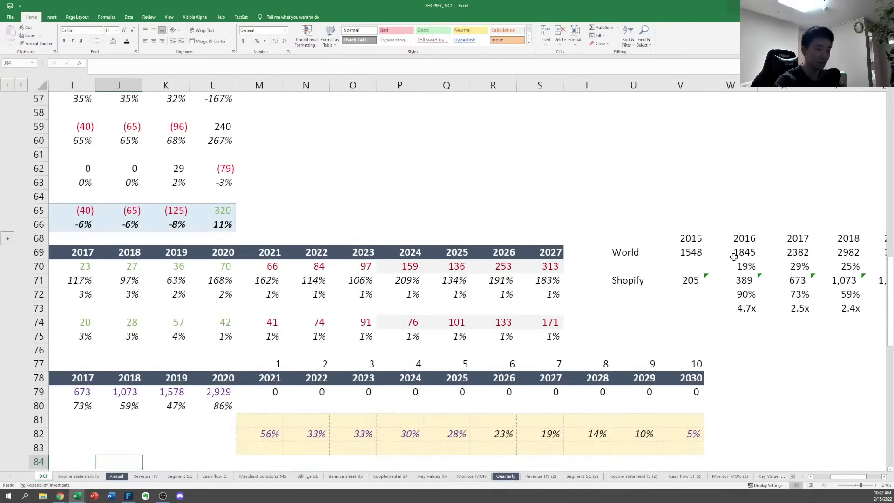
key("Up")
key("Right")
key("Right")
key("Up")
key("Right")
key("Up")
key("Up")
key("Up")
key("Up")
key("Up")
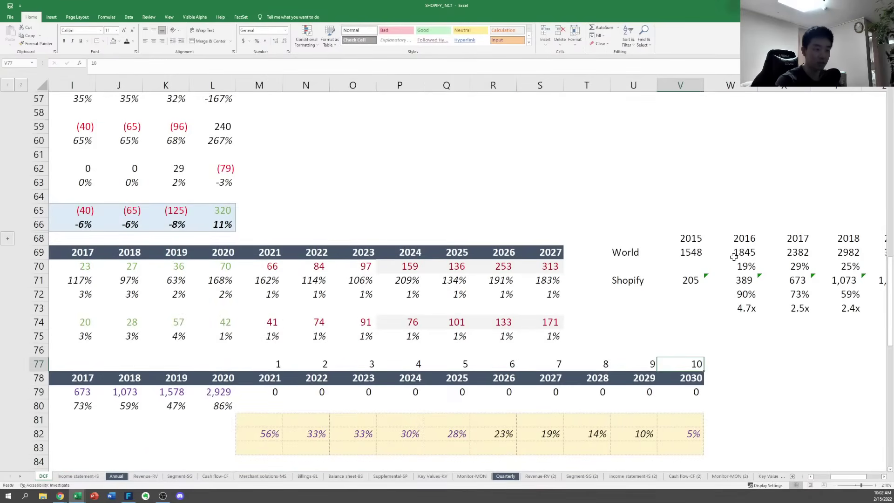
key("shift+Down")
key("shift+Down")
key("shift+Down")
key("shift+Down")
key("shift+Down")
key("shift+Down")
key("shift+Down")
key("shift+Down")
key("shift+Down")
key("shift+Down")
key("shift+Down")
key("shift+Down")
key("shift+Down")
key("shift+Down")
key("shift+Down")
key("shift+Down")
key("shift+Down")
key("shift+Down")
key("shift+Down")
key("shift+Down")
key("shift+Down")
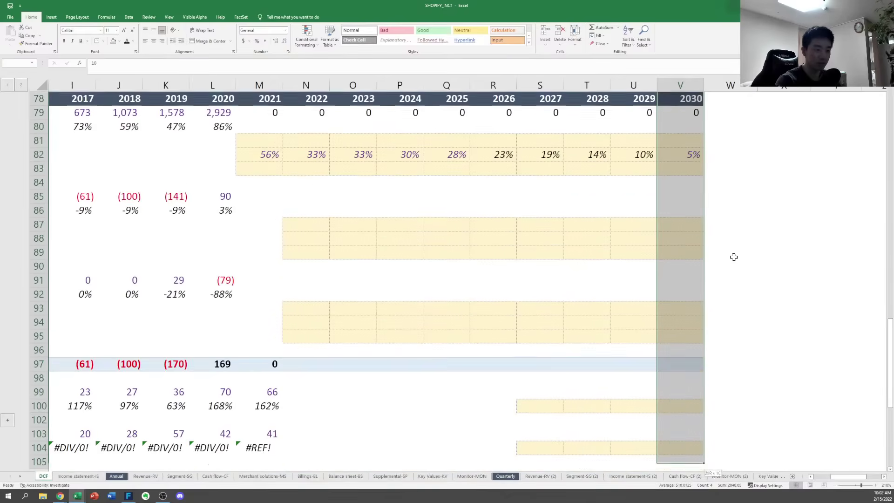
key("shift+Down")
key("shift+Down")
key("shift+Down")
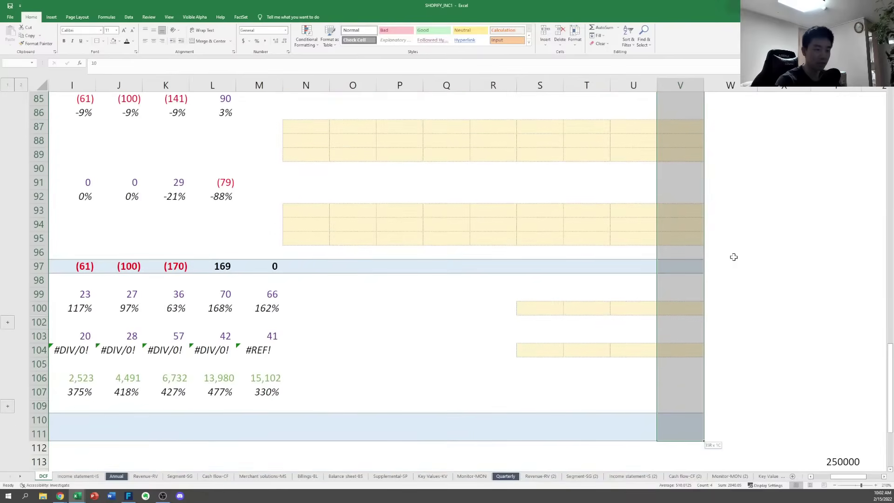
key("ctrl+c")
key("Right")
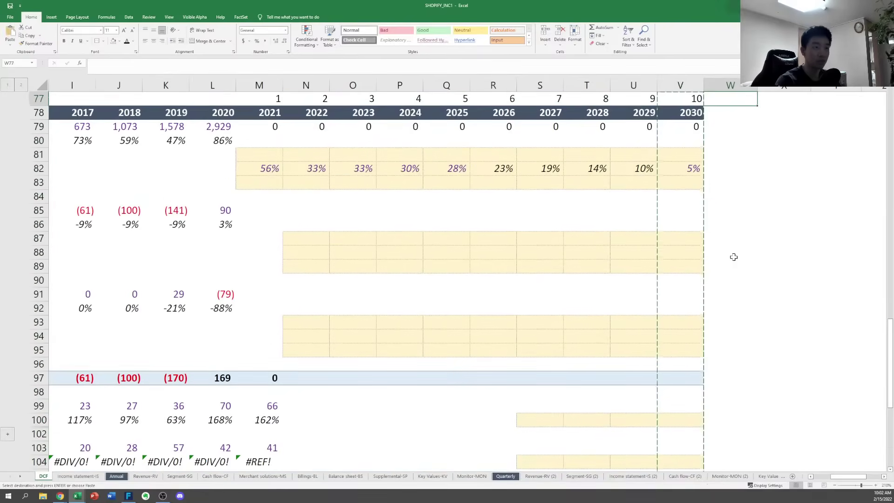
key("ctrl+v")
Copy the 2029 year header from U78 into V78 and overwrite it with 2030
key("Up")
key("Up")
key("Up")
key("Up")
key("Left")
key("Down")
key("Down")
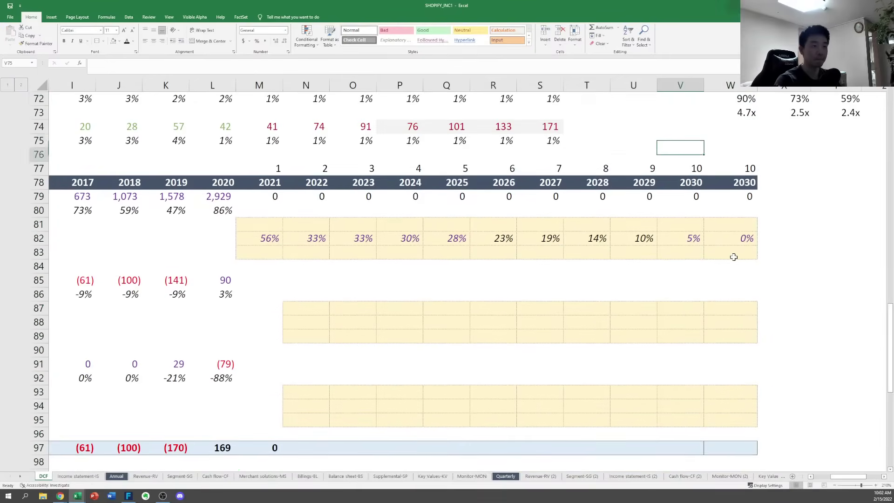
key("Down")
key("Down")
key("Down")
key("Left")
key("ctrl+c")
key("Right")
key("ctrl+v")
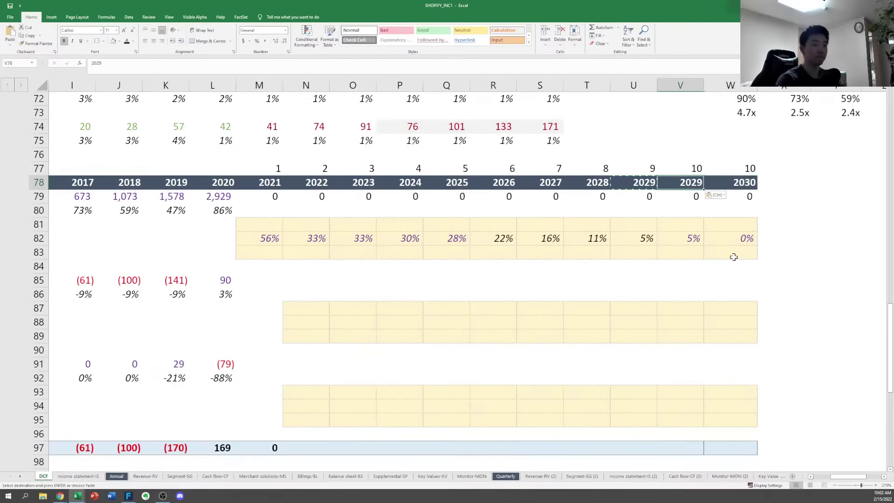
type("203")
key("ctrl+Return")
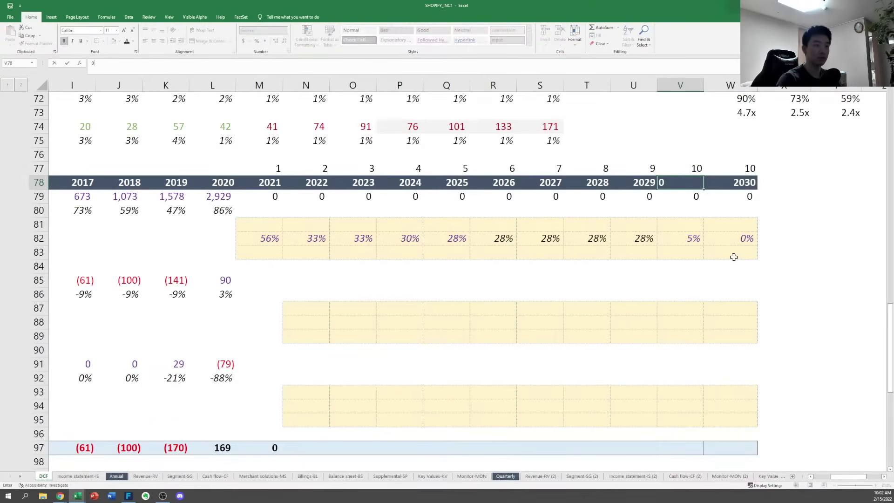
type("2")
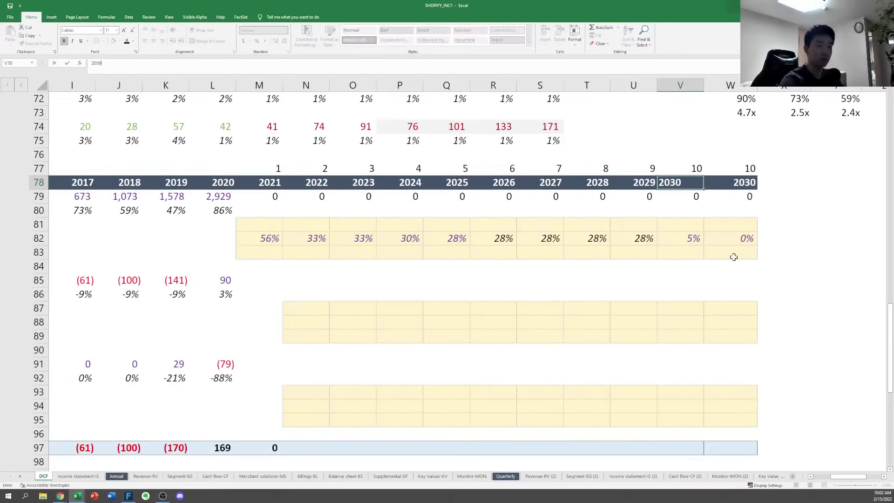
type("030")
Fill the year formula =L78+1 from M78 across the header row through W78
key("Left")
key("Left")
key("Left")
key("Left")
key("Left")
key("Left")
key("Left")
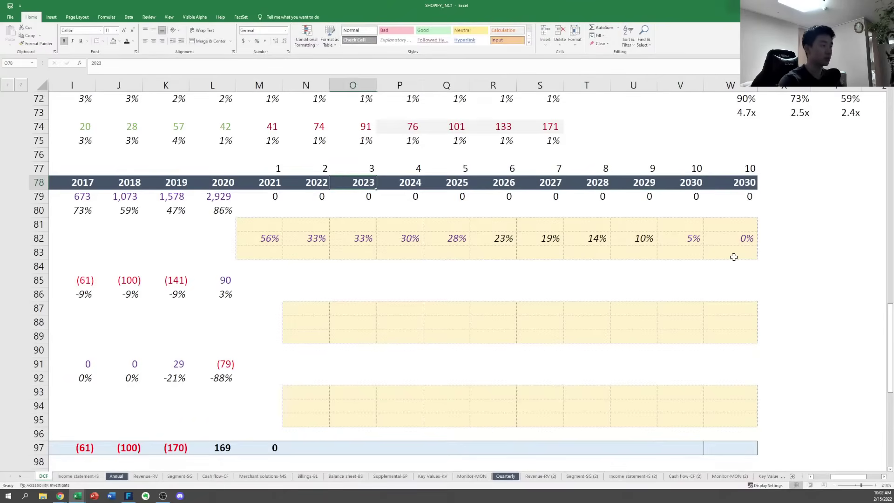
key("Left")
key("Left")
key("F2")
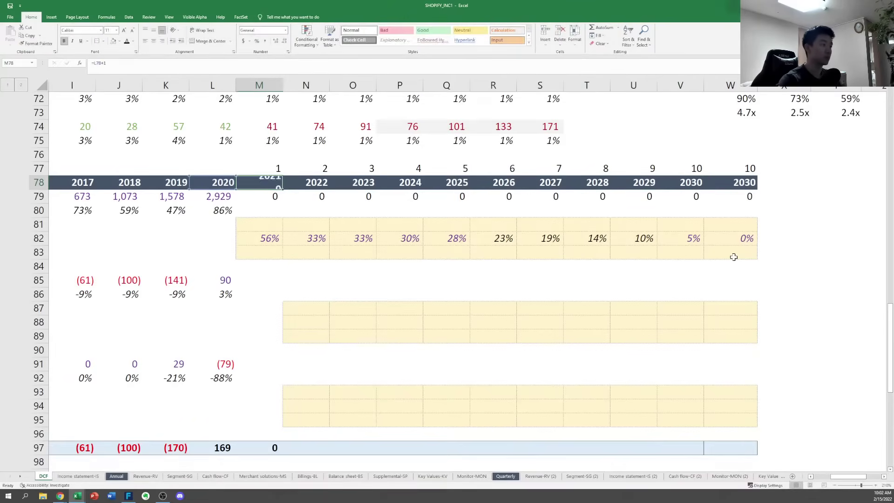
key("ctrl+Return")
key("ctrl+shift+Right")
key("ctrl+r")
Check the cell references of the tapering growth formulas in R82 and U82
key("Right")
key("Right")
key("Down")
key("Right")
key("Right")
key("Down")
key("Down")
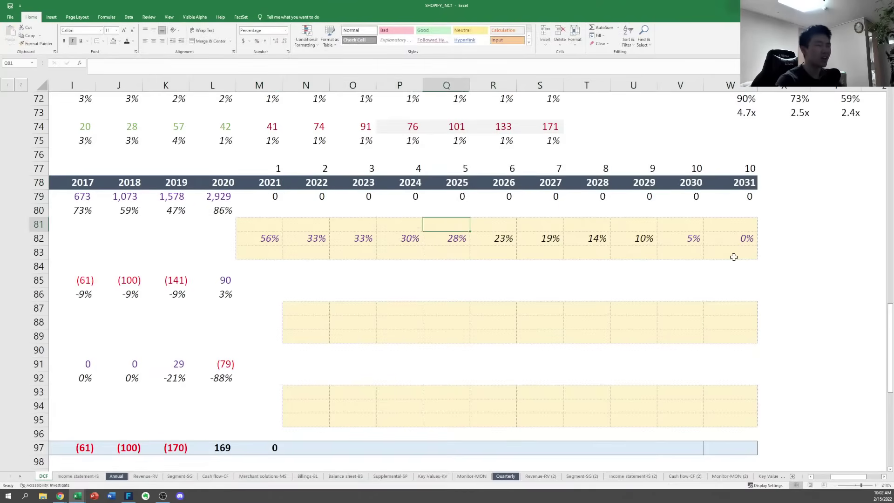
key("Down")
key("Right")
key("F2")
key("Escape")
key("Right")
key("Right")
key("Right")
key("F2")
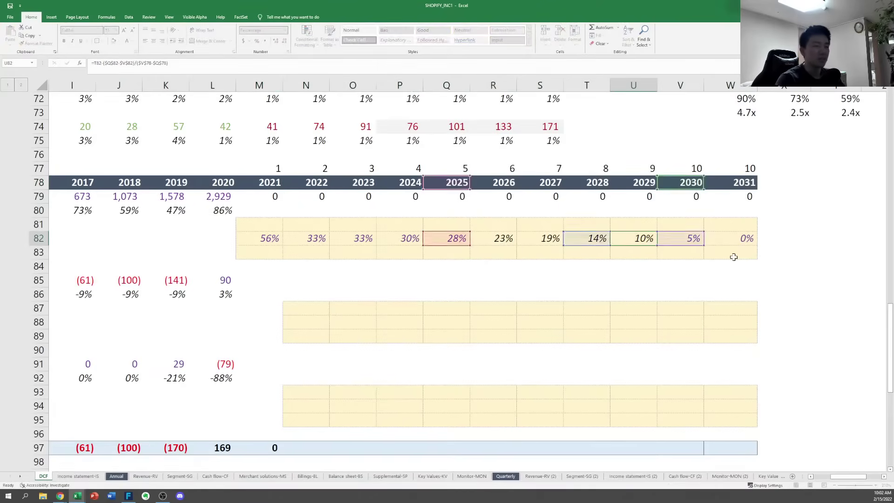
key("Escape")
key("Right")
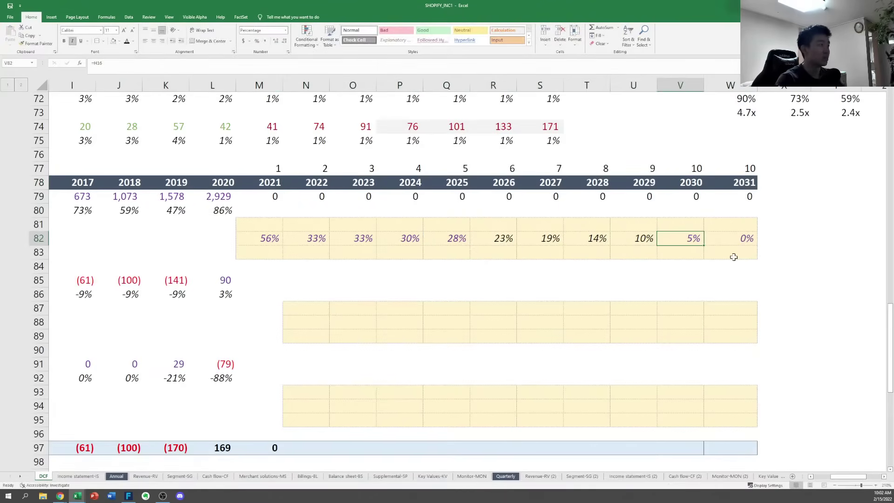
Move the =H16 growth assumption from V82 to the 2031 cell W82, leaving V82 empty
key("F2")
key("Escape")
key("Right")
key("F2")
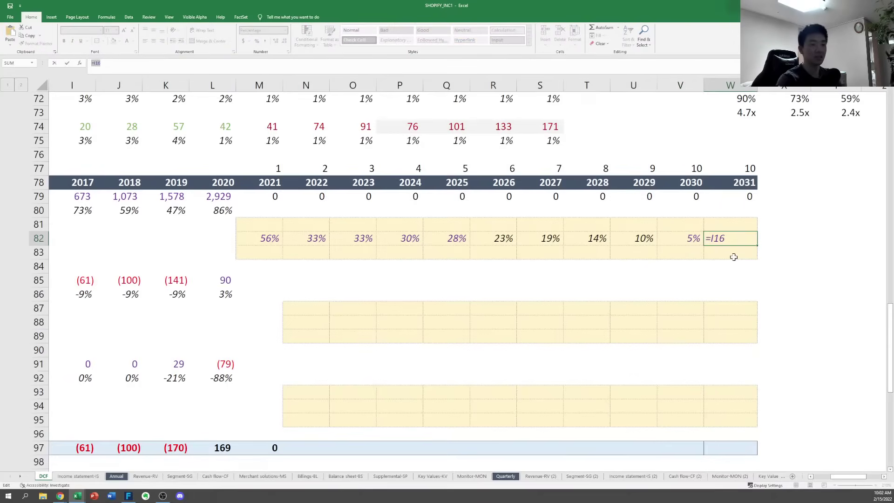
key("Escape")
key("Left")
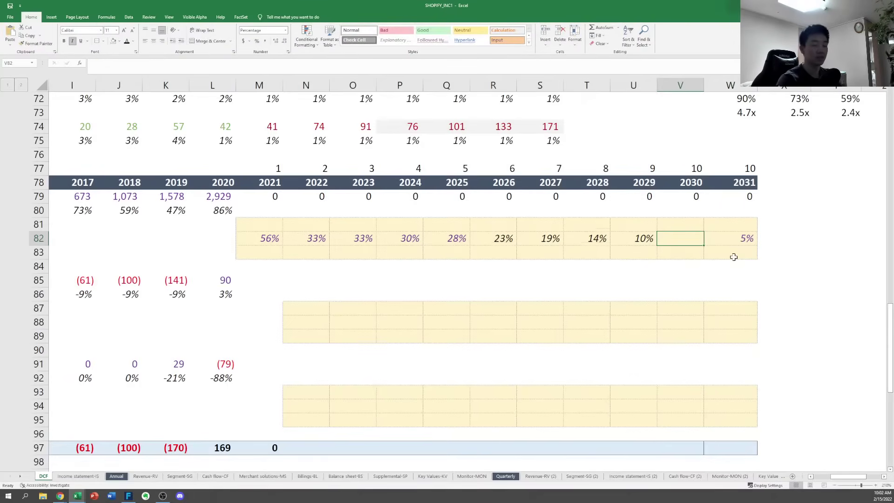
Repoint the 2026 growth formula in R82 from V78 and V82 to the 2031 cells W78 and W82
key("Left")
key("Left")
key("Left")
key("Left")
key("F2")
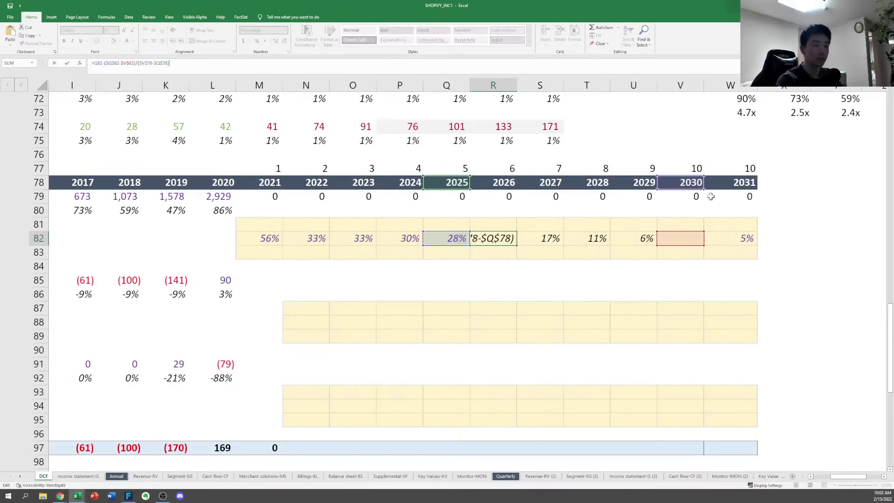
left_click_drag(696, 189, 743, 189)
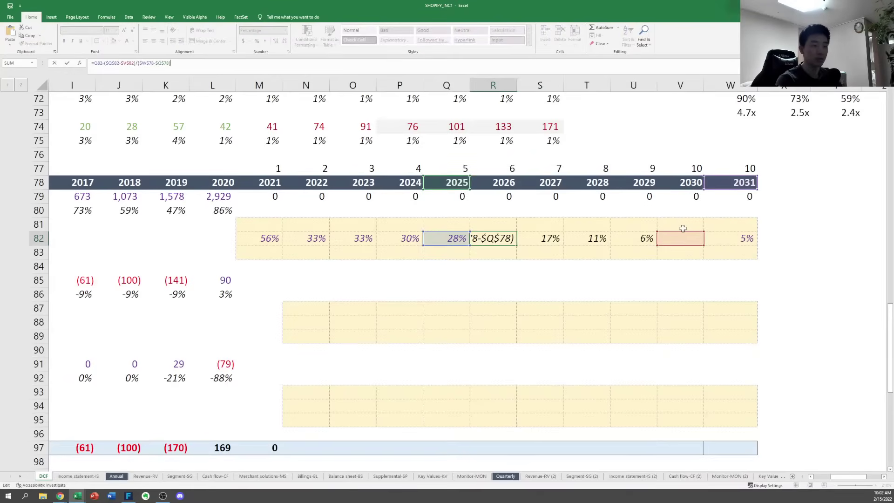
left_click_drag(682, 229, 730, 231)
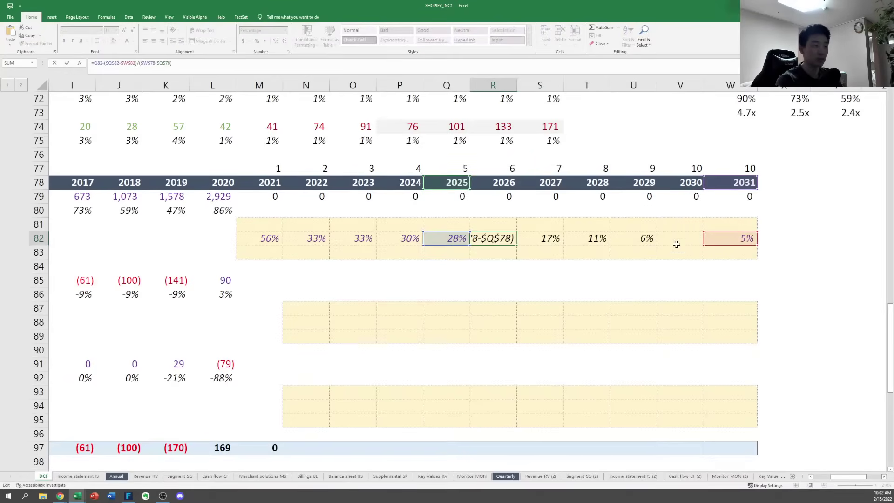
key("ctrl+Return")
Change the Q82 and W82 references in the R82 formula to $Q82 and $W82, locking only their columns
key("F2")
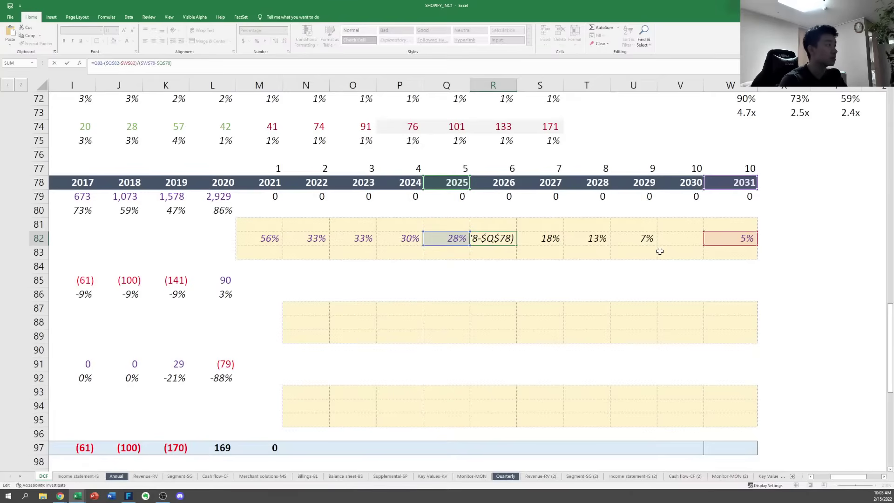
key("F4")
key("F4")
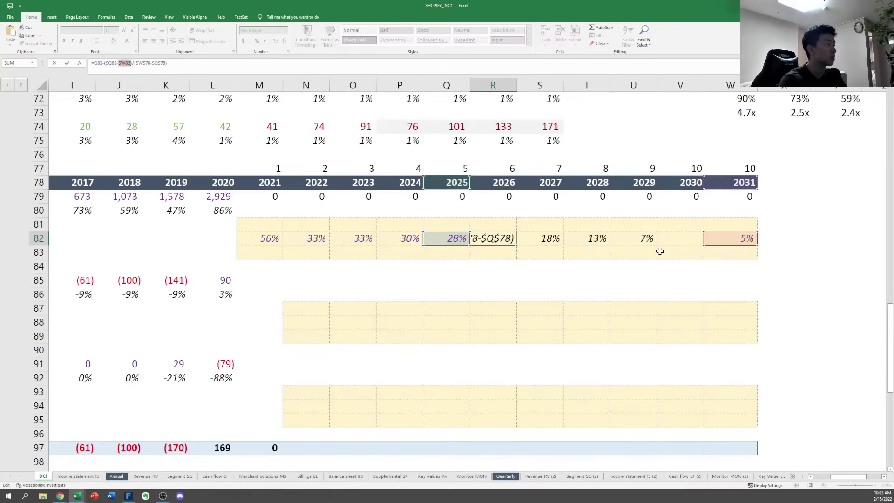
key("ctrl+Return")
Copy the R82 growth formula across S82:V82 to cover 2027 through 2030
key("ctrl+c")
key("Right")
key("shift+Right")
key("shift+Right")
key("shift+Right")
key("ctrl+v")
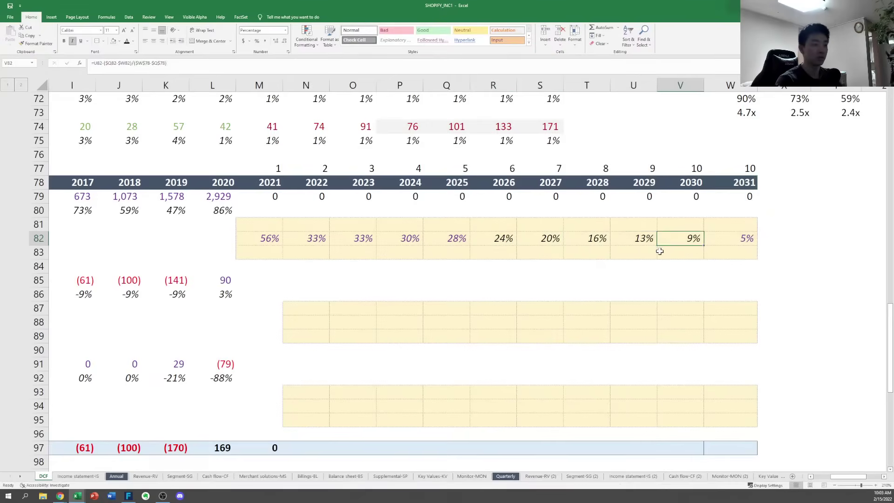
key("Left")
key("Left")
key("Right")
key("Right")
key("Right")
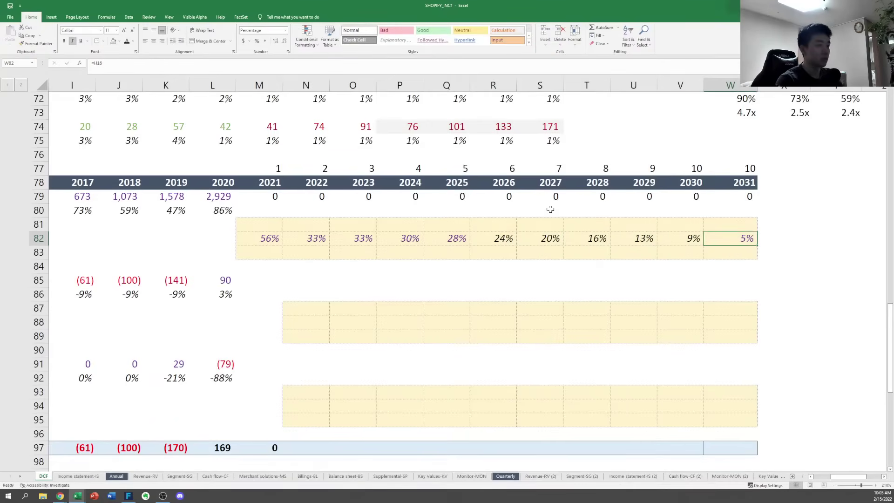
Copy the 2025 year formula in AF68 of the World and Shopify comparison to AG68:AI68, covering 2026 through 2028
scroll(483, 278, "up", 5)
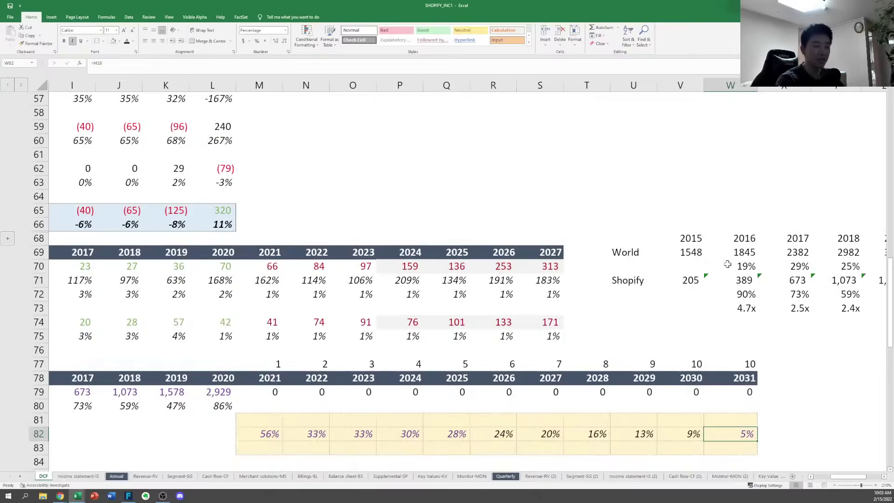
scroll(650, 416, "down", 2)
left_click(805, 236)
key("Up")
key("Up")
key("Right")
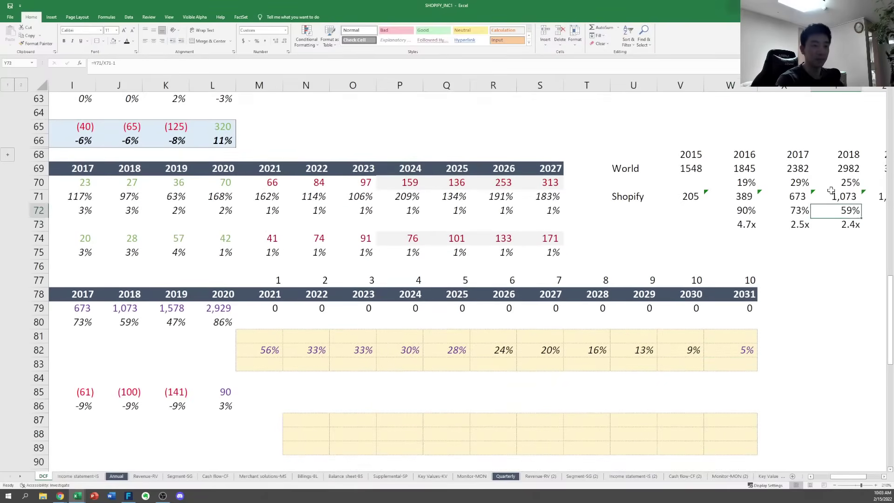
key("Up")
key("Up")
key("Right")
key("Right")
key("Up")
key("Up")
key("Right")
key("Right")
key("Right")
key("Right")
key("Right")
key("Right")
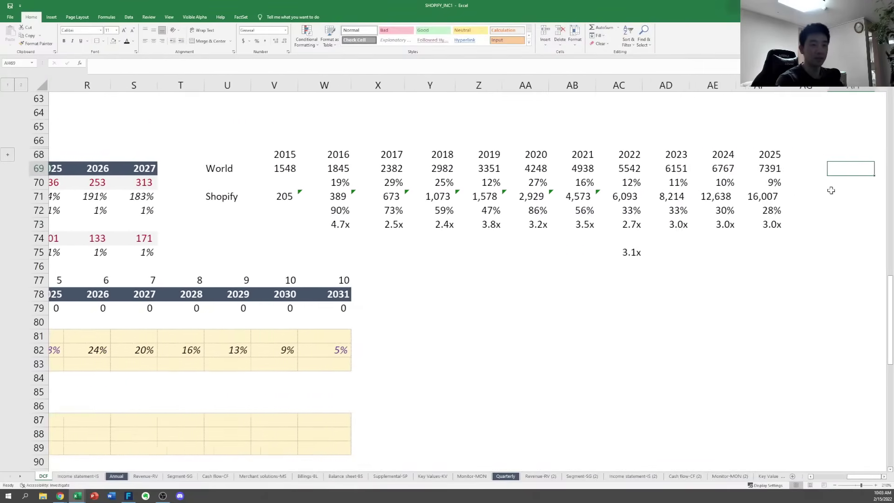
key("Left")
key("ctrl+c")
key("Right")
key("shift+Right")
key("shift+Right")
key("ctrl+v")
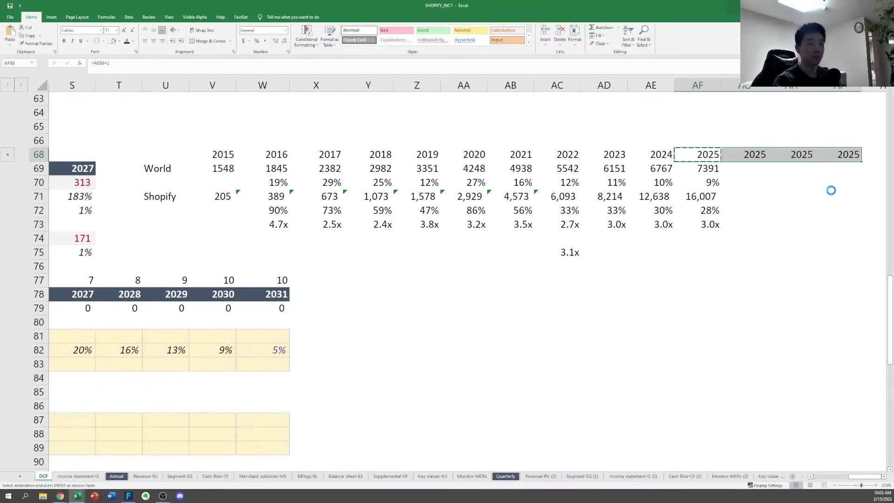
key("ctrl")
key("Escape")
Copy the 2028 year formula in AI68 to AJ68 and AK68, extending the comparison's year headers to 2029 and 2030
key("Right")
key("Right")
key("ctrl+c")
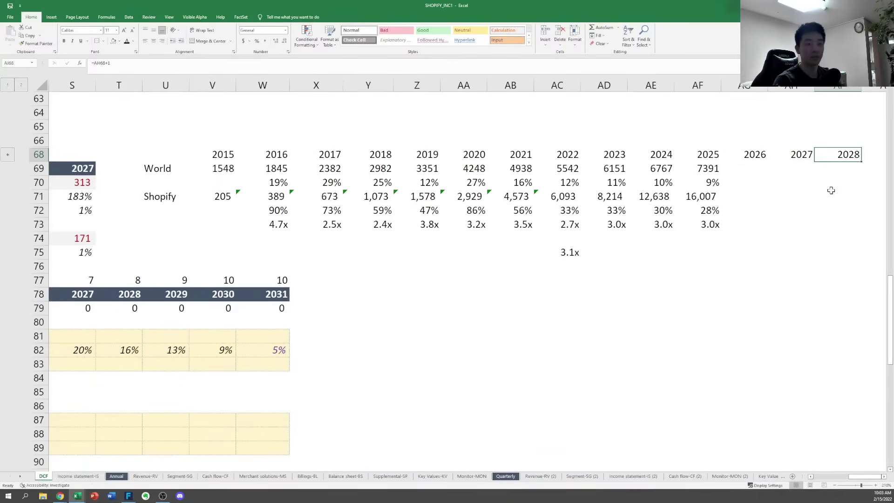
key("Right")
key("ctrl+v")
key("Right")
key("ctrl+v")
key("Escape")
key("Left")
key("Down")
key("Left")
key("Up")
key("Right")
key("Right")
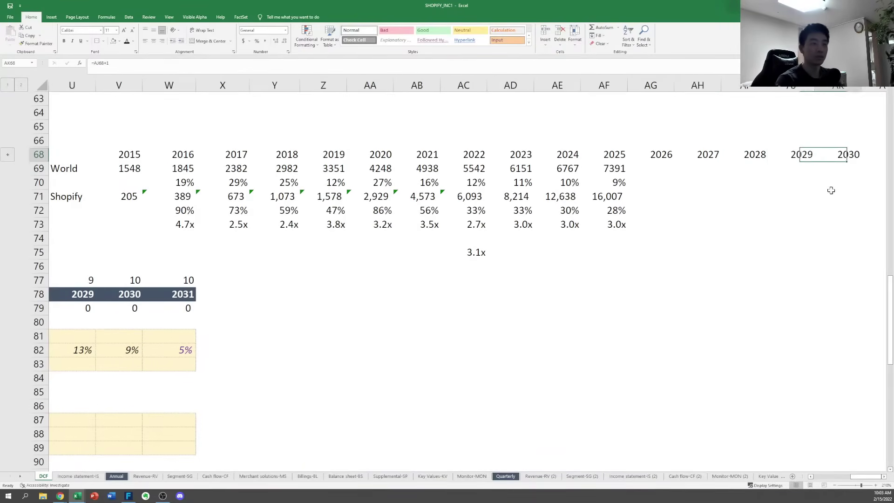
Try to calculate the World growth decline from 2024 to 2025 in AG70 with =AE70-AF70
key("Left")
key("Left")
key("Down")
key("Left")
key("Left")
key("Down")
type("=")
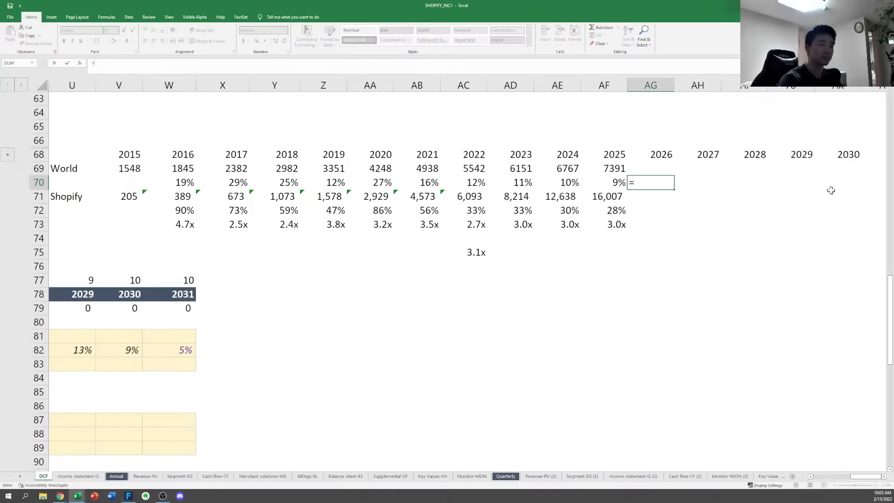
key("Left")
key("Left")
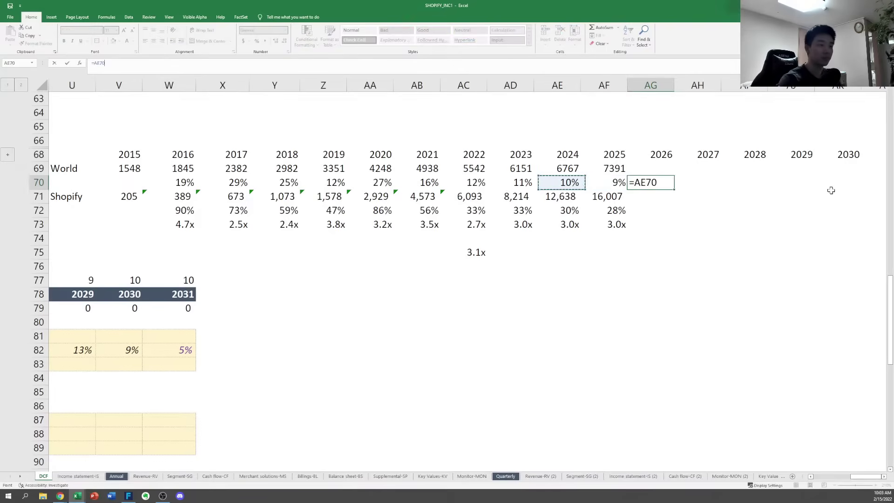
type("-")
key("Left")
key("ctrl+Return")
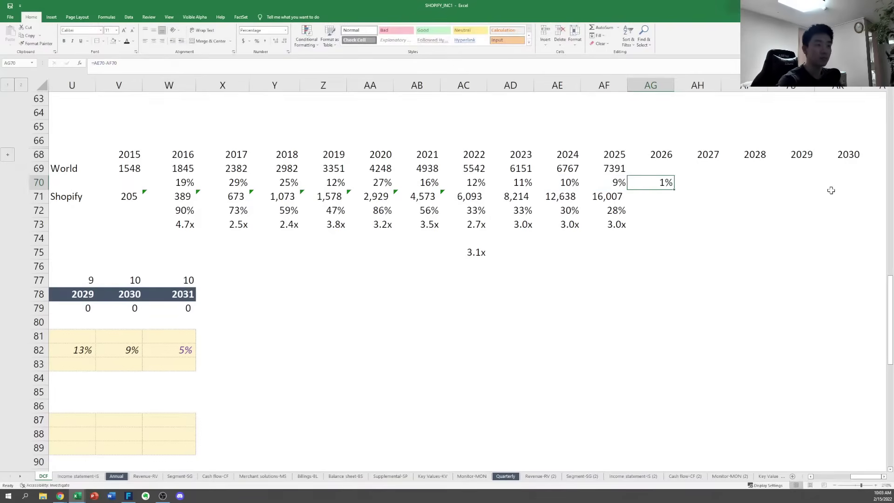
key("alt+h")
key("0")
key("alt+h")
key("0")
key("alt+h")
key("9")
key("Delete")
Move the Shopify revenue, growth and multiple rows starting at U71 down one row, leaving row 71 blank beneath World growth
key("Down")
key("Left")
key("Left")
key("Left")
key("Left")
key("Left")
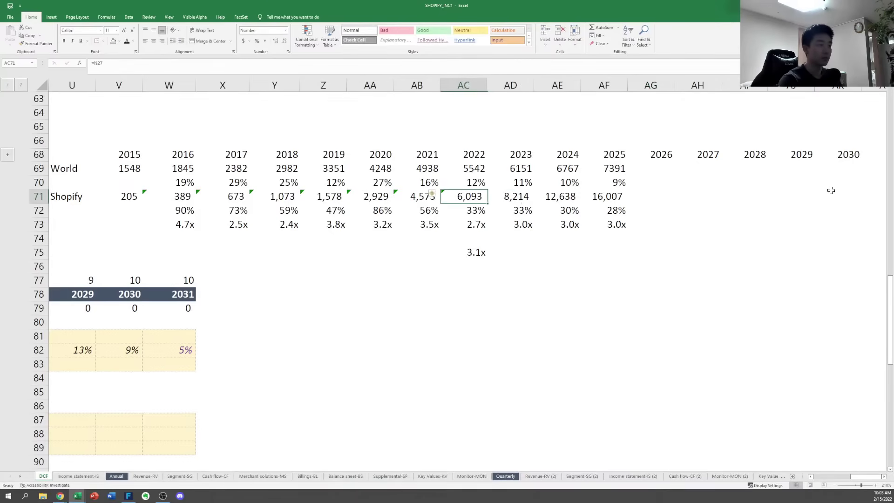
key("Right")
key("Left")
key("ctrl+Left")
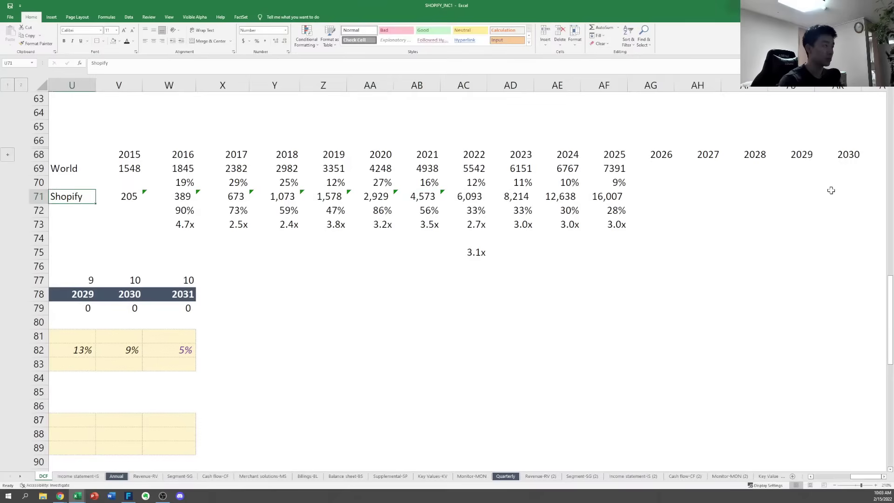
key("ctrl+shift+Right")
key("shift+Down")
key("shift+Down")
key("ctrl+x")
key("Down")
key("ctrl+v")
Calculate the 2023 decline in World growth in AD71 with =AC70-AD70 and show it with two decimal places
key("Up")
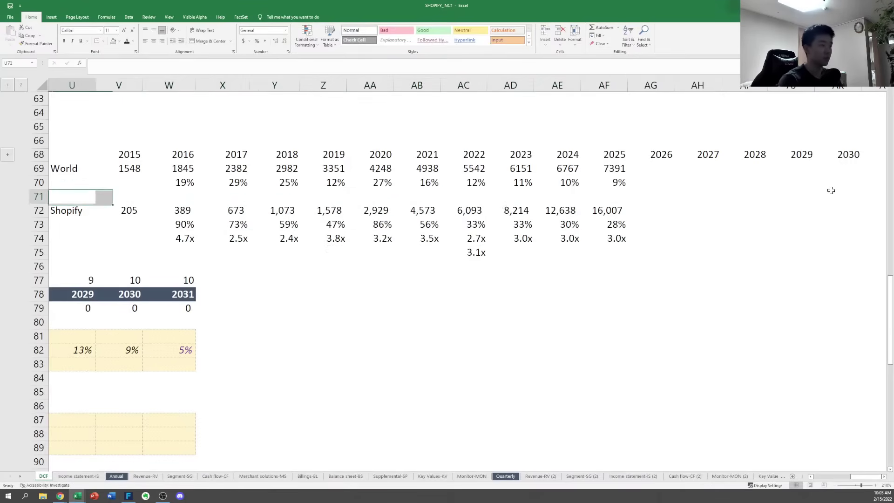
key("Right")
key("Right")
key("Right")
key("Right")
key("Right")
key("Right")
key("Right")
key("Right")
key("Right")
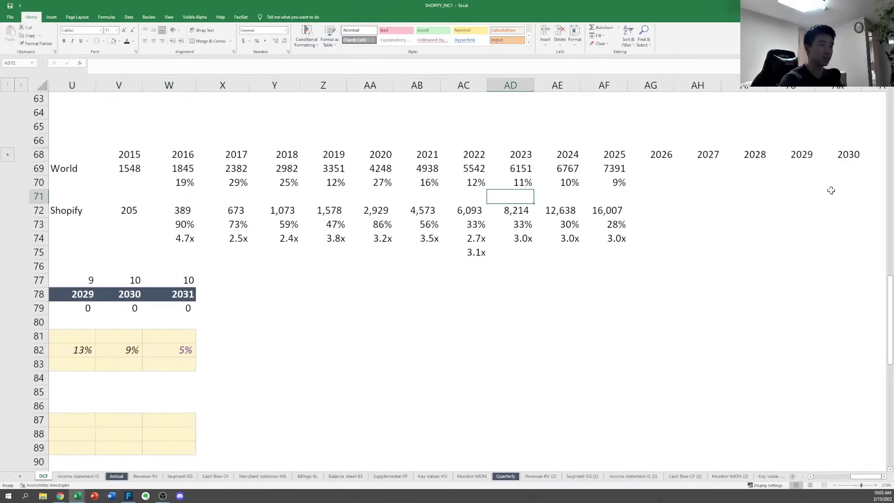
type("=")
key("Up")
key("Left")
type("-")
key("Up")
key("Tab")
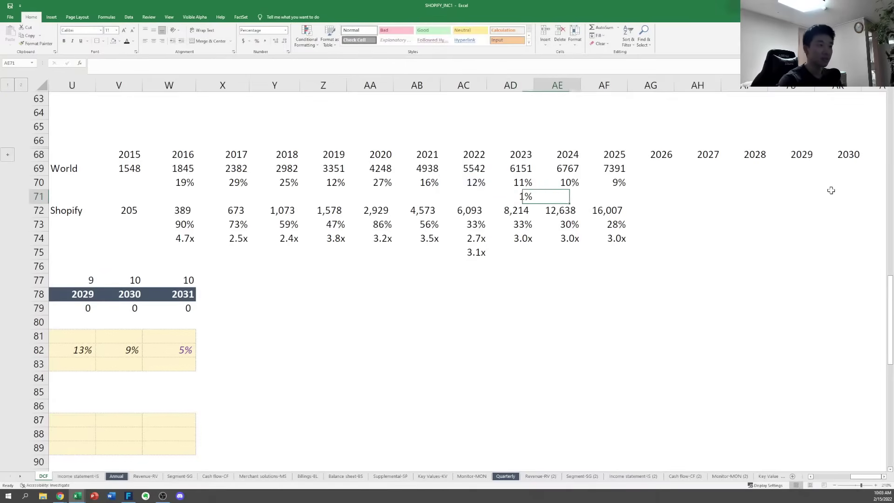
key("Left")
key("alt+h")
key("0")
key("alt+h")
key("0")
Copy the AD71 growth decline formula to AE71:AF71 for 2024 and 2025, and check the row's cell references
key("ctrl+c")
key("shift+Right")
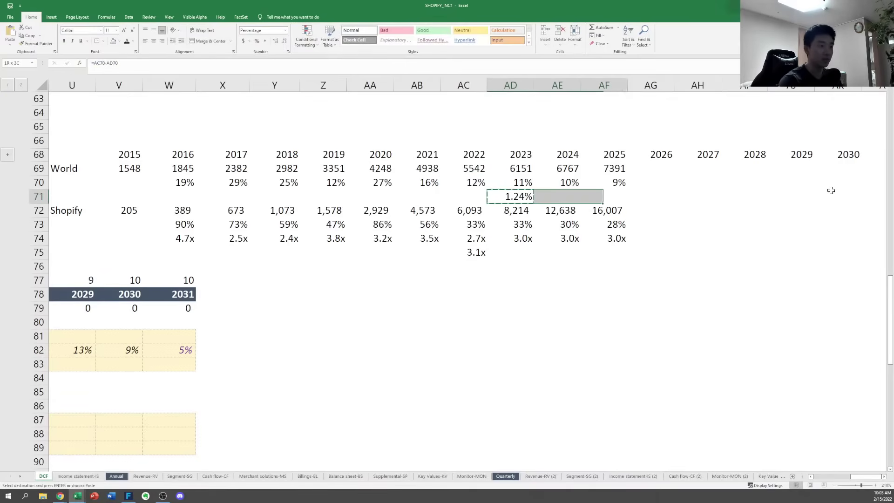
key("shift+Right")
key("ctrl+v")
key("Right")
key("F2")
key("Escape")
key("Left")
key("F2")
key("Escape")
key("Right")
key("Right")
key("F2")
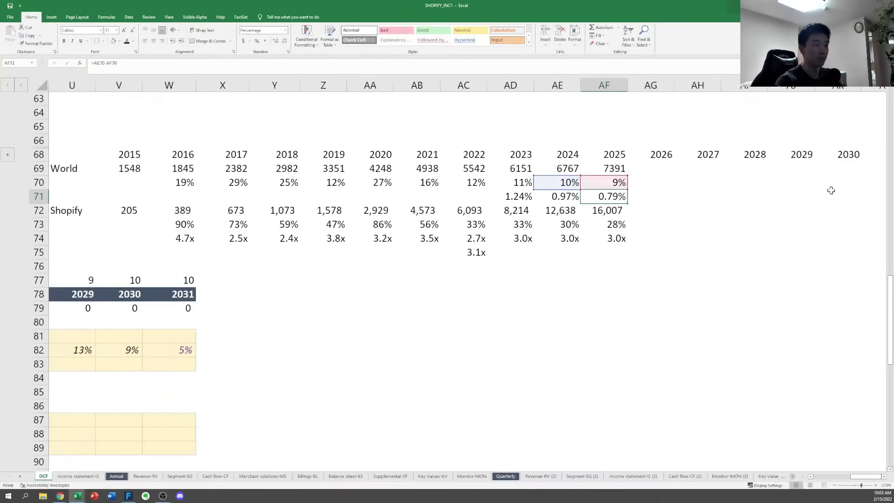
key("Escape")
Examine the World growth rates in row 70 and their yearly declines in row 71 through 2025
key("Right")
key("Up")
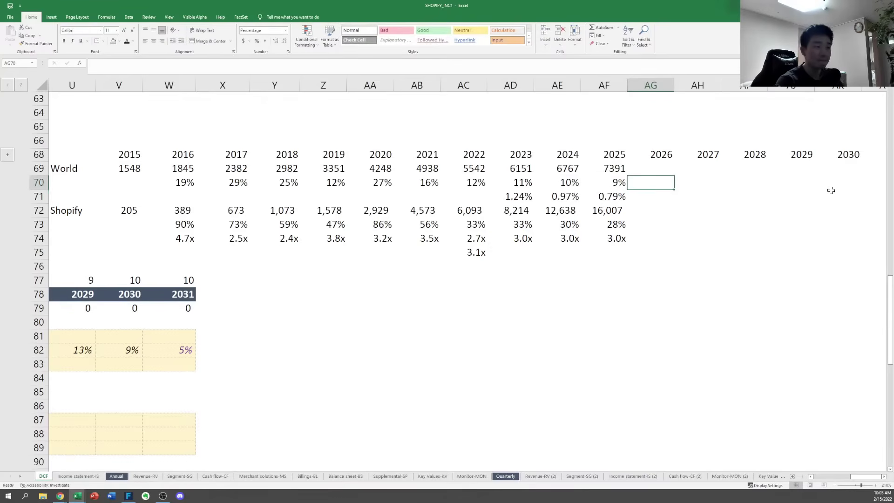
key("Down")
key("Up")
key("Left")
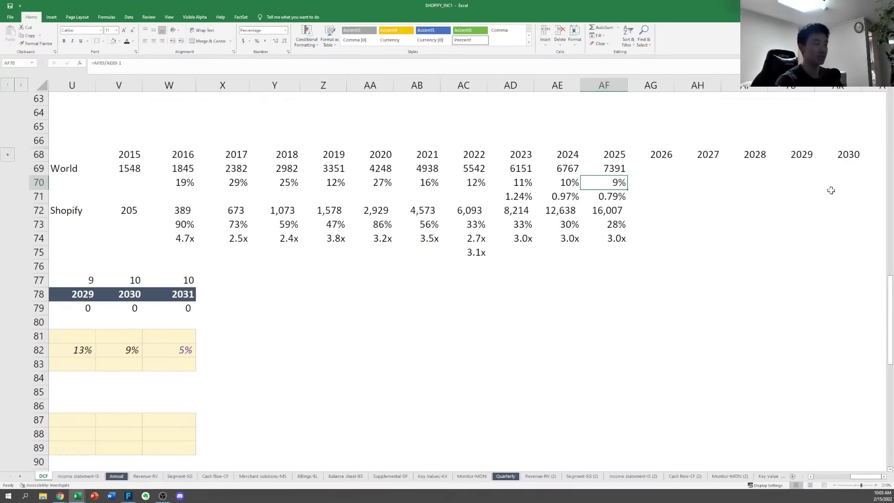
key("ctrl+shift+Left")
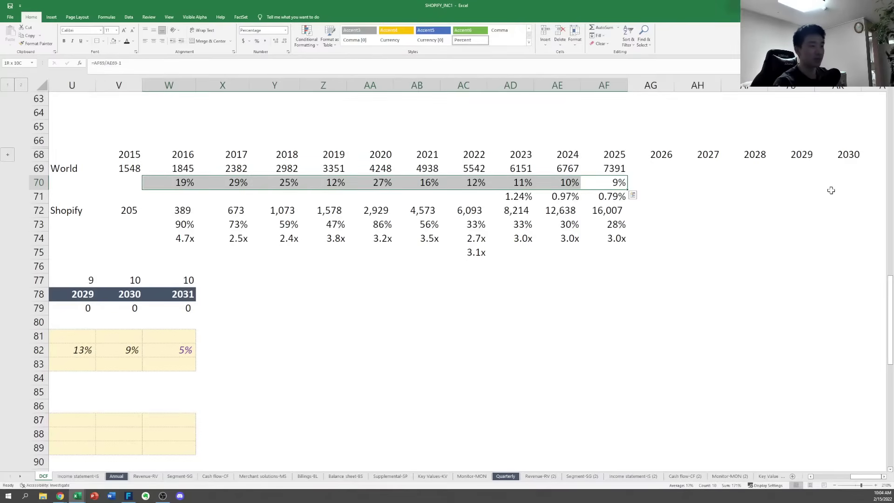
key("Right")
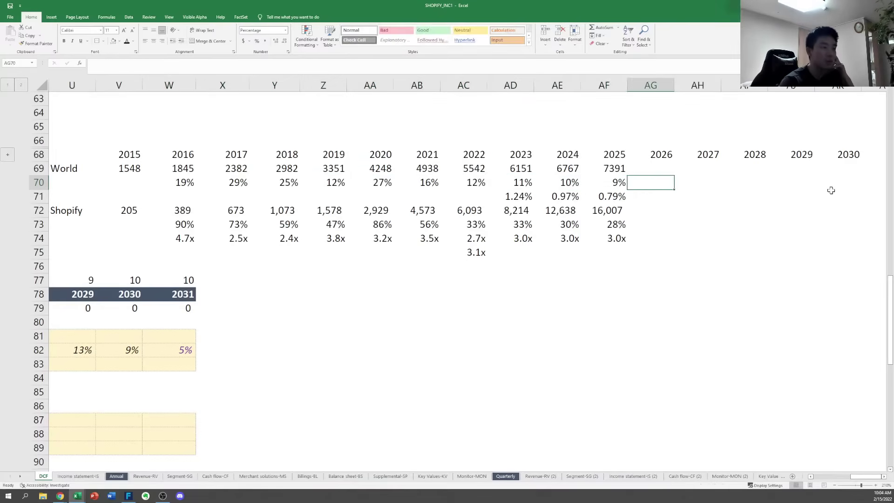
key("Left")
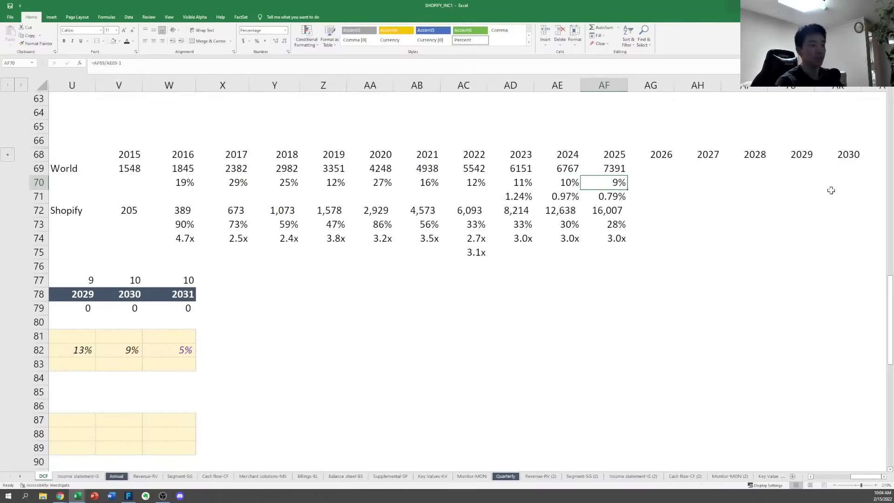
key("Down")
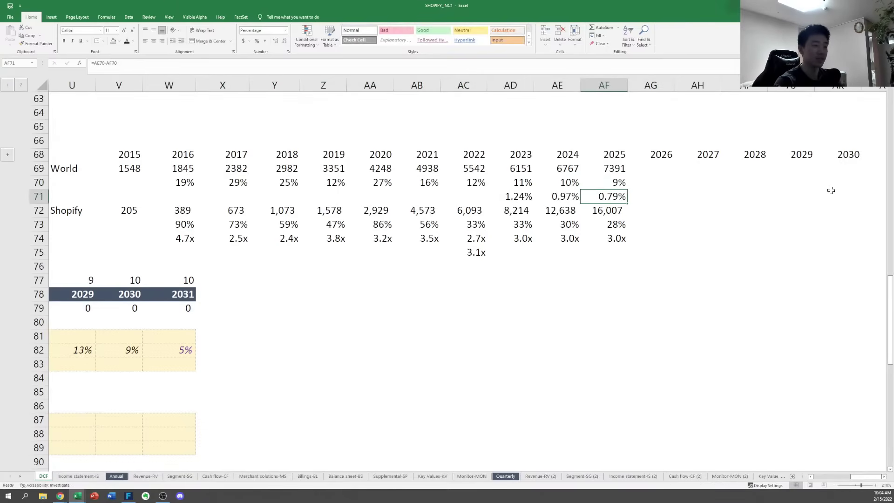
key("Right")
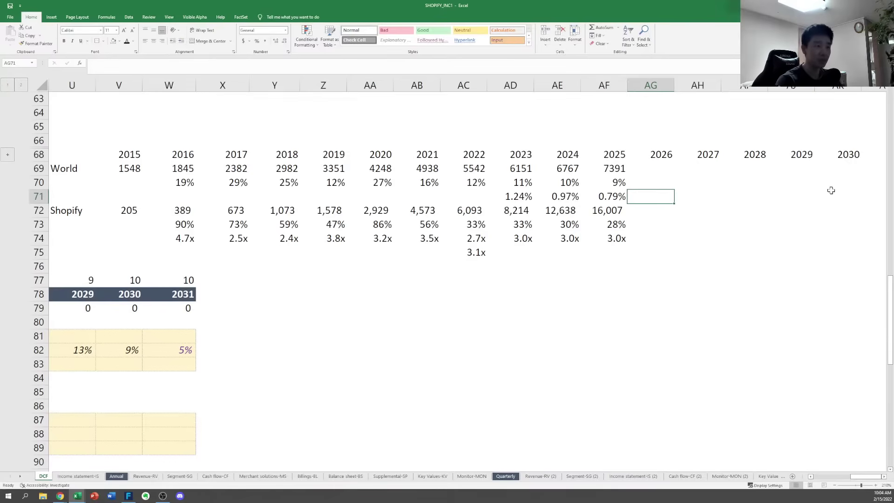
key("Left")
key("Left")
key("Left")
key("Right")
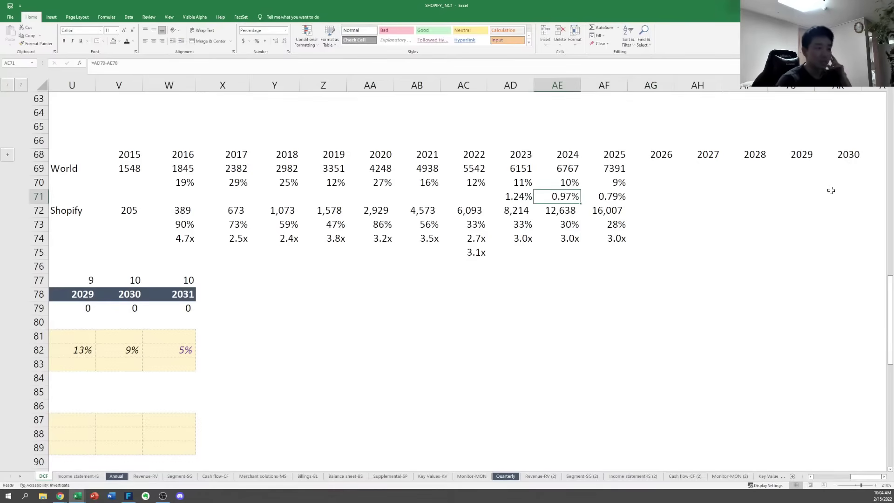
key("Right")
key("Left")
key("Left")
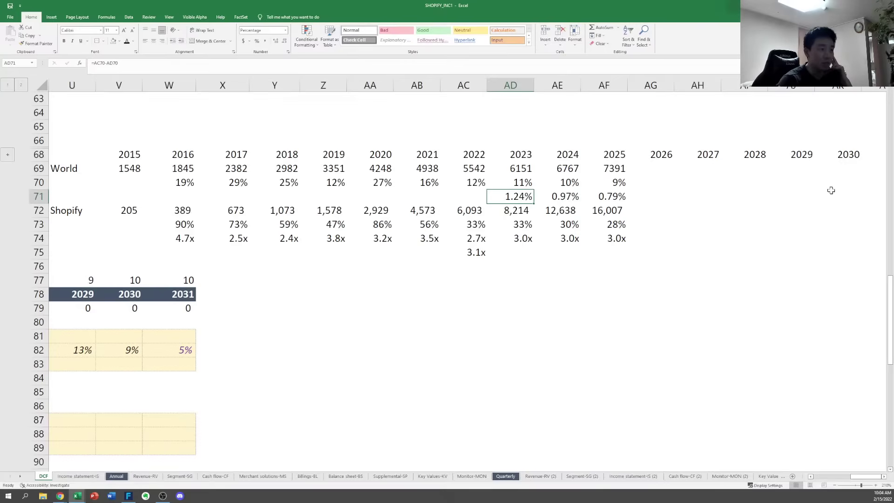
Enter World growth declines of 0.60%, 0.5%, 0.4%, 0.3% and 0.2% for 2026 through 2030 in AG71:AK71
key("Right")
key("Right")
key("Right")
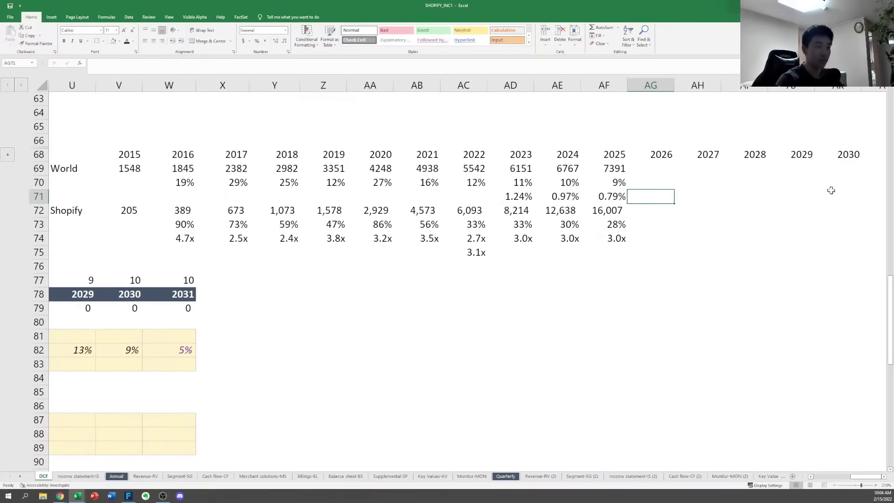
type("0.60")
key("Right")
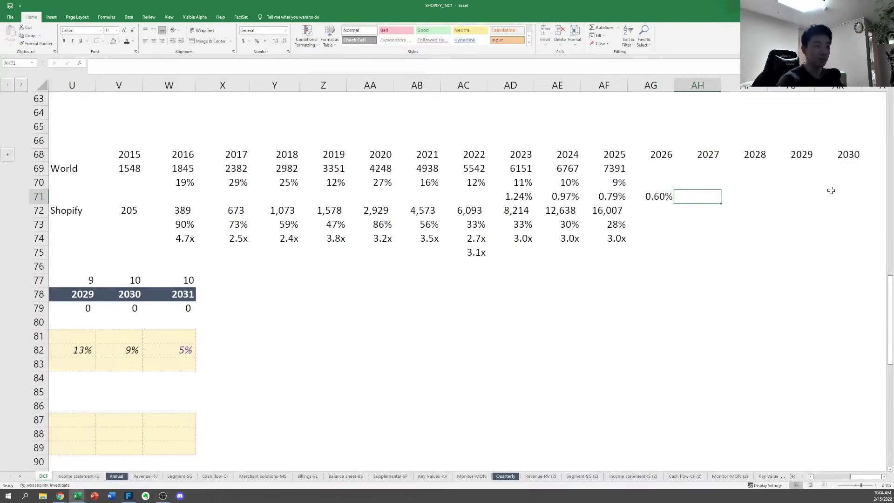
type("0.5")
key("Right")
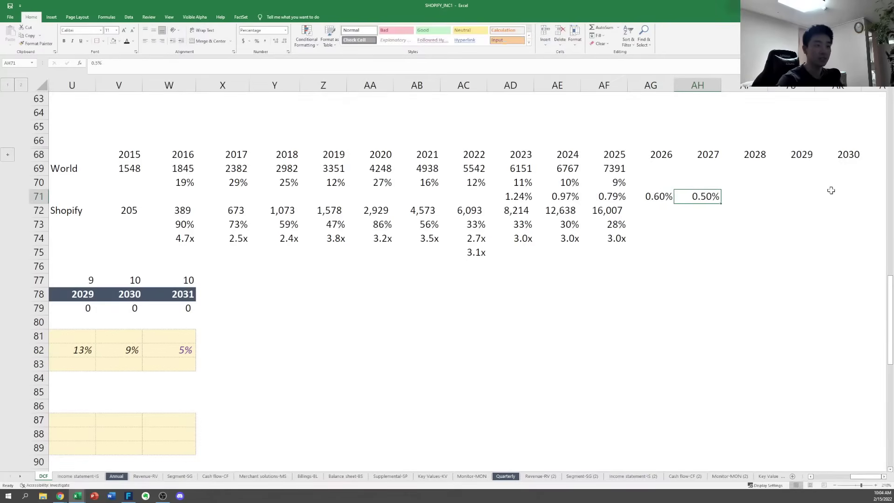
type("0.4")
key("Right")
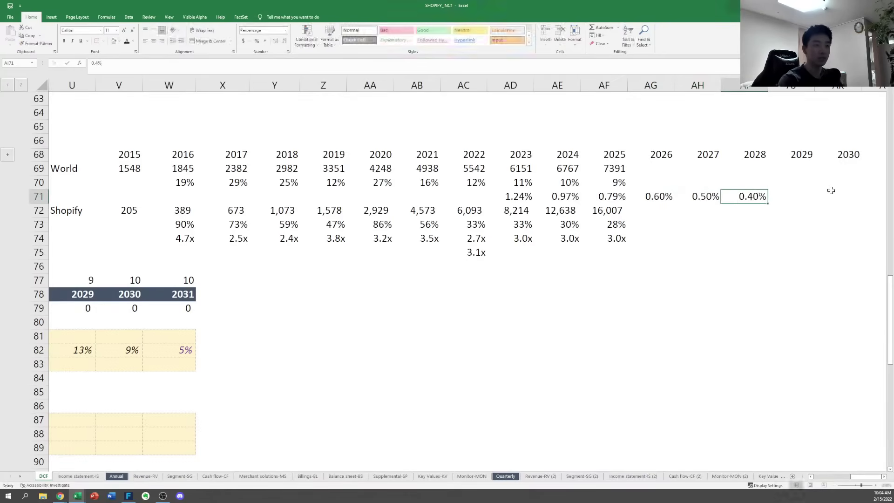
type("0.3")
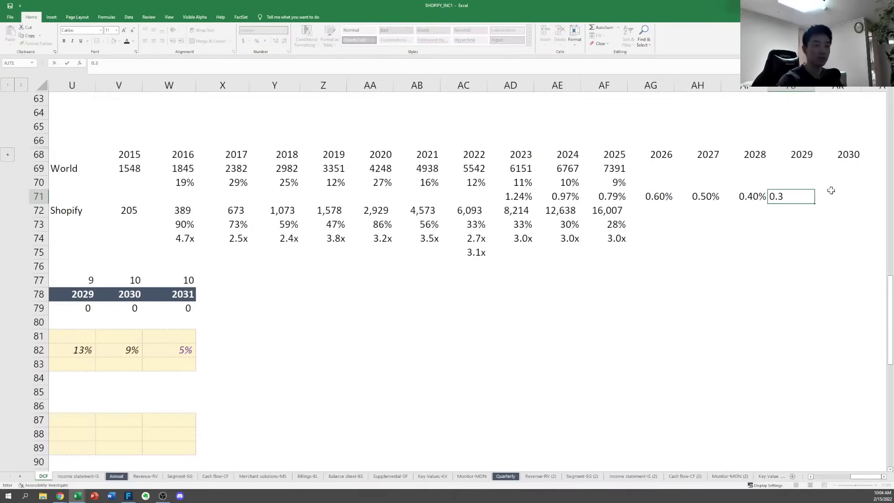
key("Right")
type("0.2")
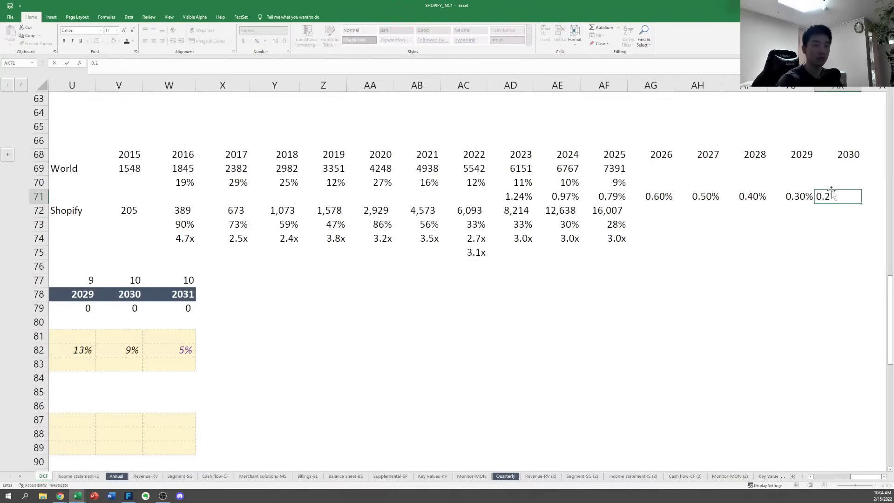
Calculate 2026 World growth in AG70 by subtracting that year's decline from 2025 growth, using =AF70-AG71
key("Up")
key("Left")
key("Left")
key("Left")
key("Left")
key("Left")
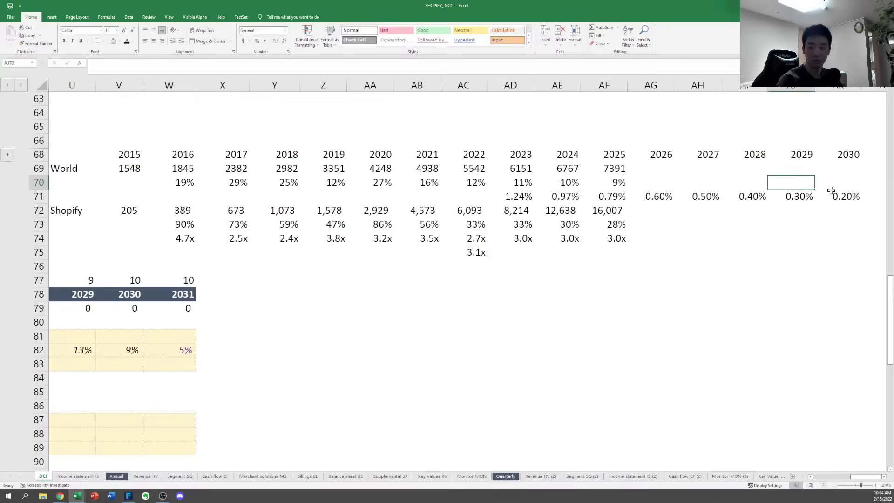
key("Right")
key("Up")
key("Down")
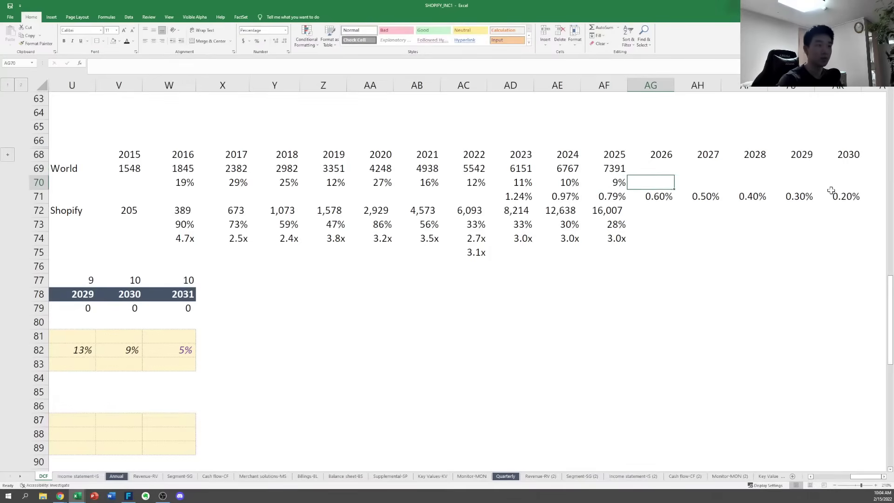
type("=")
key("Left")
type("-")
key("Down")
key("Return")
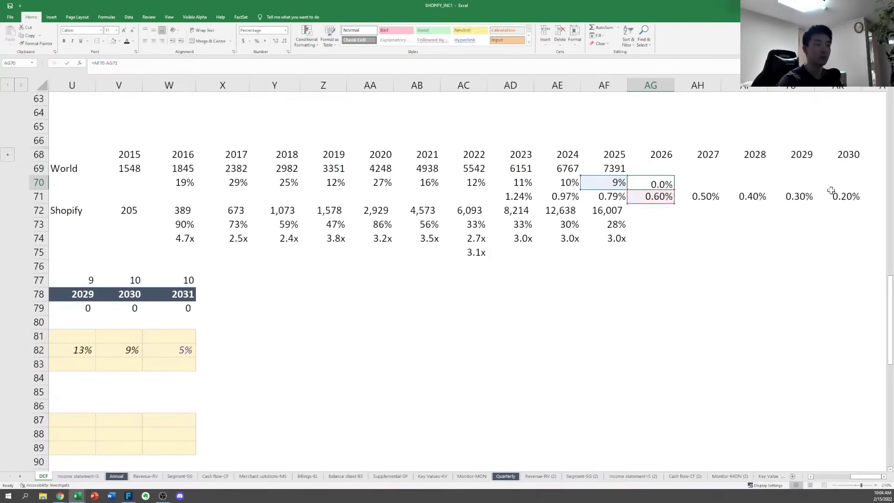
Copy the 2026 World growth formula in AG70 across to AH70:AK70 for 2027 through 2030
key("Up")
key("ctrl+c")
key("shift+Right")
key("shift+Right")
key("shift+Right")
key("shift+Right")
key("ctrl+v")
key("Escape")
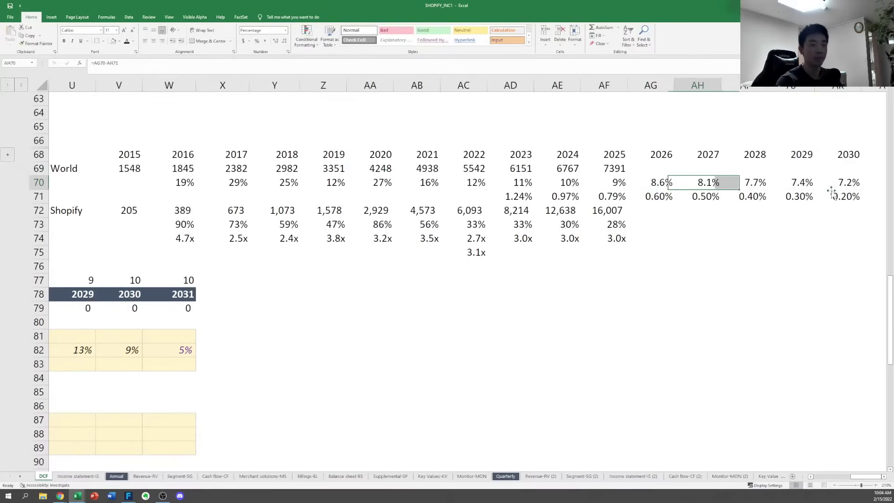
Copy the 3.0x growth multiple from AF74 across to AG74:AK74 for 2026 through 2030
key("Down")
key("Left")
key("Down")
key("Down")
key("Down")
key("ctrl+c")
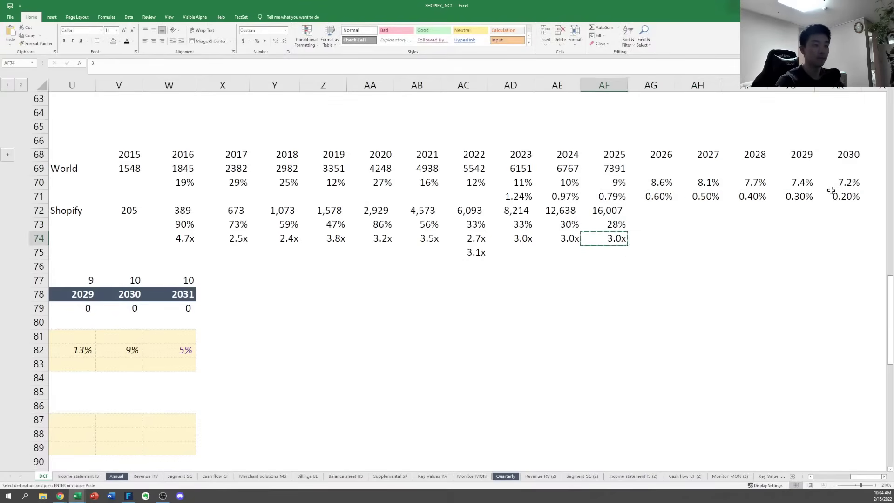
key("shift+Right")
key("shift+Right")
key("shift+Right")
key("shift+Right")
key("shift+Right")
key("ctrl+v")
key("Escape")
key("Left")
key("Right")
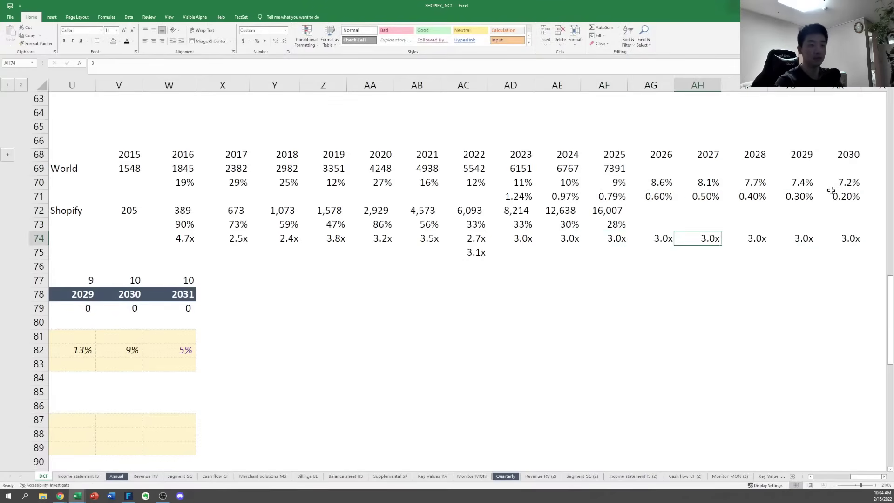
Calculate Shopify's 2026 growth in AG73 as the growth multiple times World growth, using =AG74*AG70
key("Up")
key("Left")
key("Right")
key("Down")
key("Up")
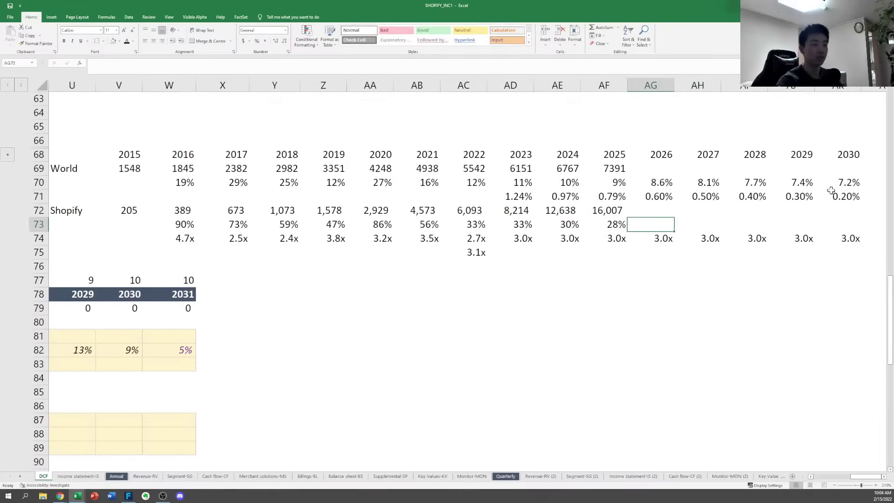
type("=")
key("Down")
type("*")
key("Up")
key("Up")
key("Up")
key("Up")
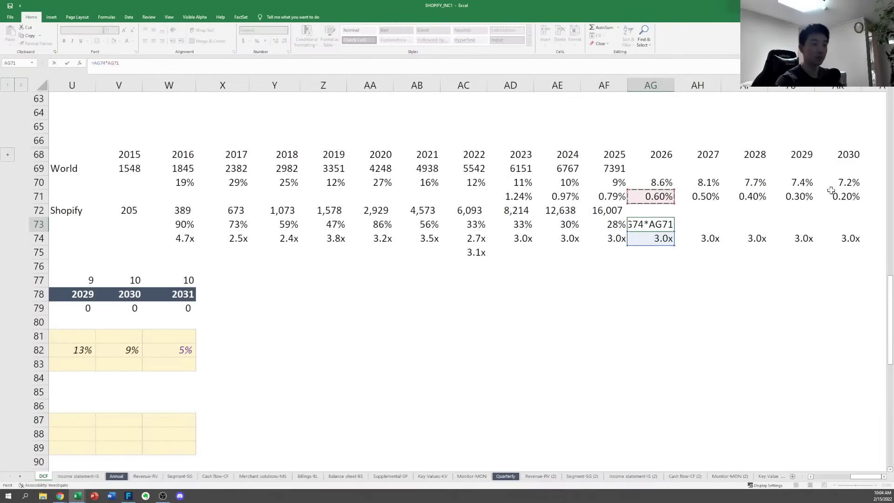
key("Return")
Copy Shopify's 2026 growth formula in AG73 across to AH73:AK73 for 2027 through 2030
key("Up")
key("ctrl+c")
key("shift+Right")
key("shift+Right")
key("shift+Right")
key("shift+Right")
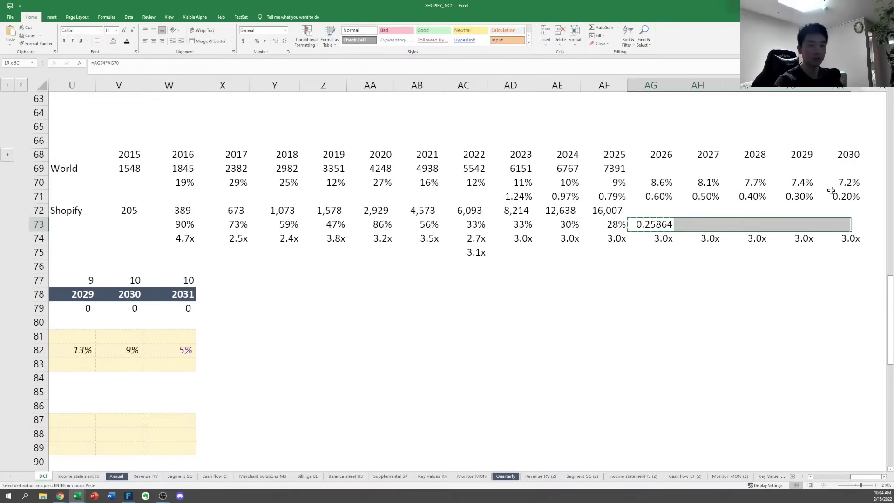
key("ctrl+v")
key("Escape")
Apply the percentage formatting of AF73 to Shopify's projected growth rates in AG73:AK73, pasting formats only
key("Left")
key("ctrl+c")
key("shift+Right")
key("shift+Right")
key("shift+Right")
key("shift+Right")
key("shift+Right")
key("ctrl+alt+v")
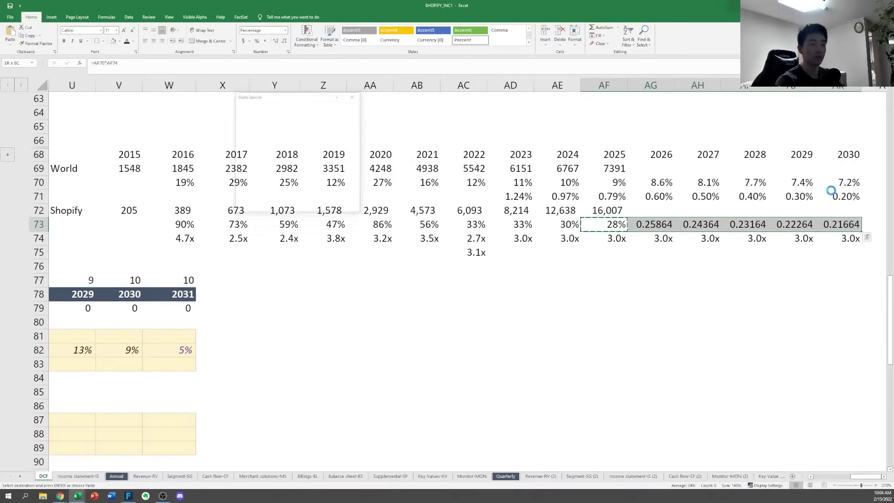
key("t")
key("Return")
key("Escape")
Review the yearly World growth declines in row 71 from 2025 through 2030
key("Right")
key("Down")
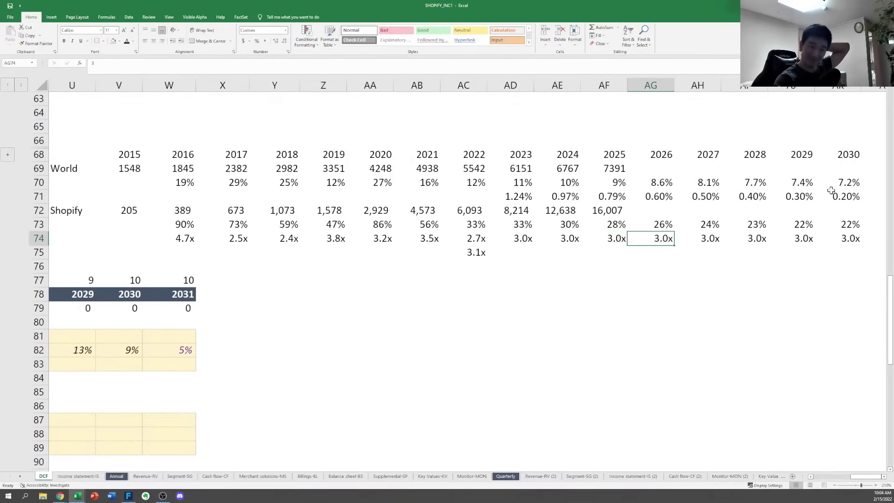
key("Up")
key("Up")
key("Up")
key("Left")
key("Left")
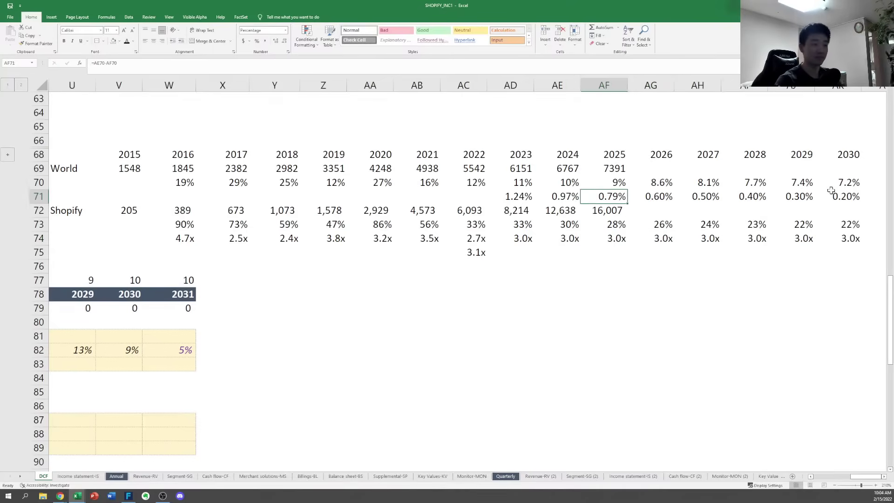
key("Right")
key("Right")
key("Right")
key("Right")
key("Right")
key("Right")
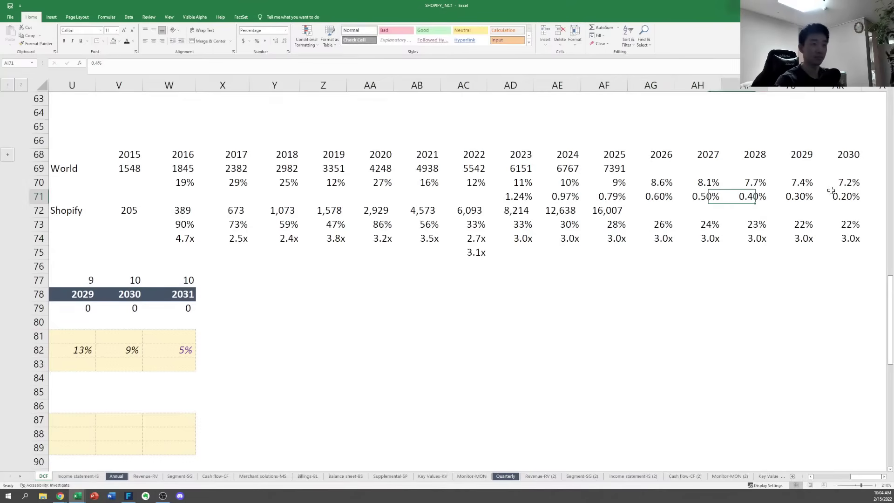
Examine Shopify's implied growth rates in row 73 and the multiples in row 74 for 2026 through 2030
key("Down")
key("Down")
key("Left")
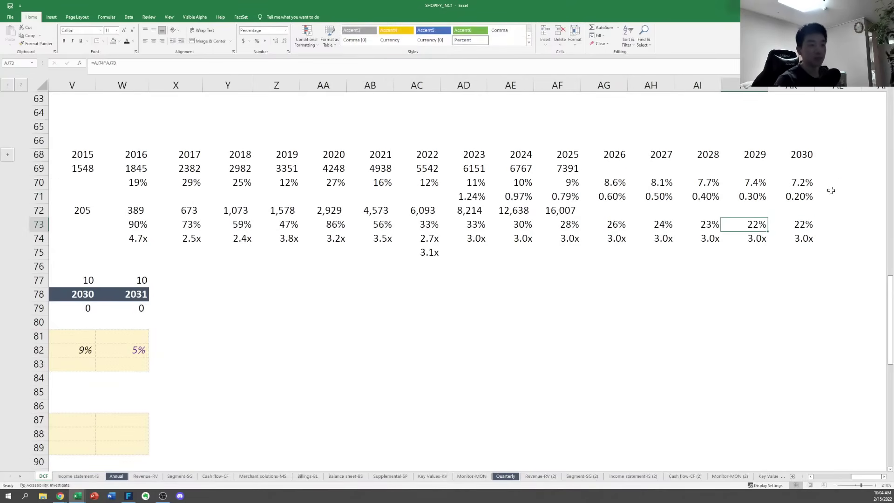
key("Left")
key("Down")
key("Left")
key("Left")
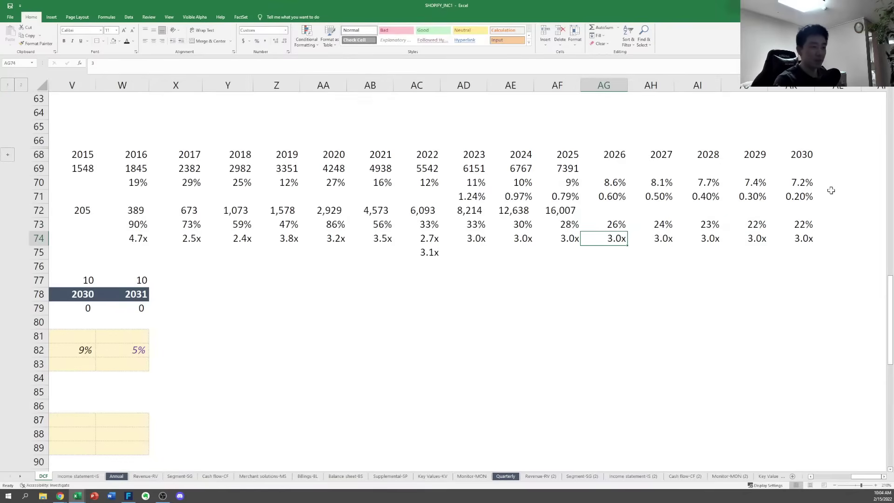
key("Up")
key("Right")
key("Right")
key("Right")
key("Right")
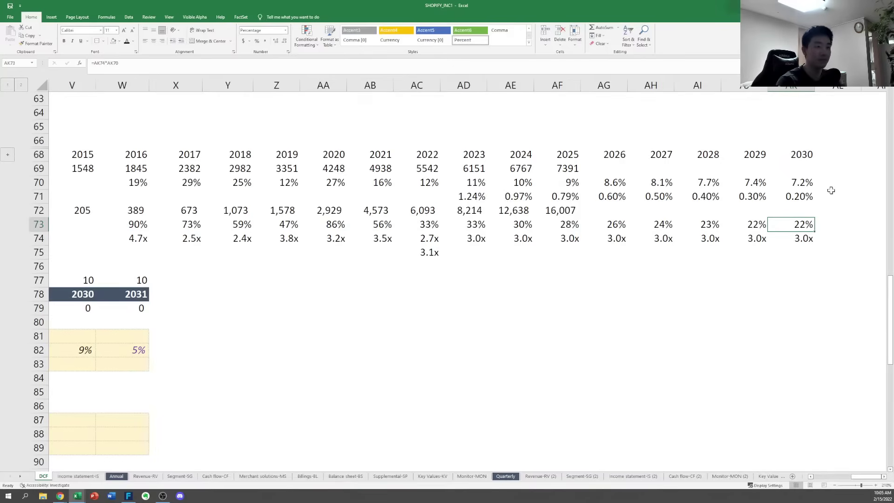
key("Left")
key("Right")
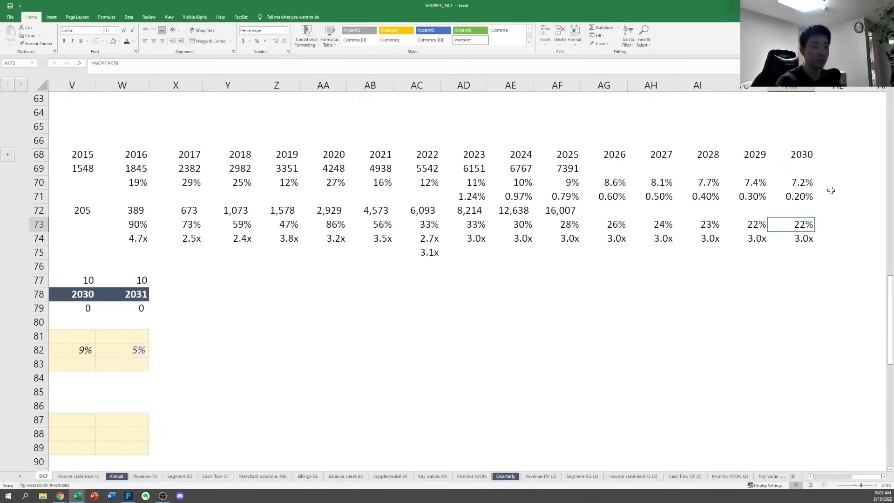
key("Left")
key("Right")
key("Left")
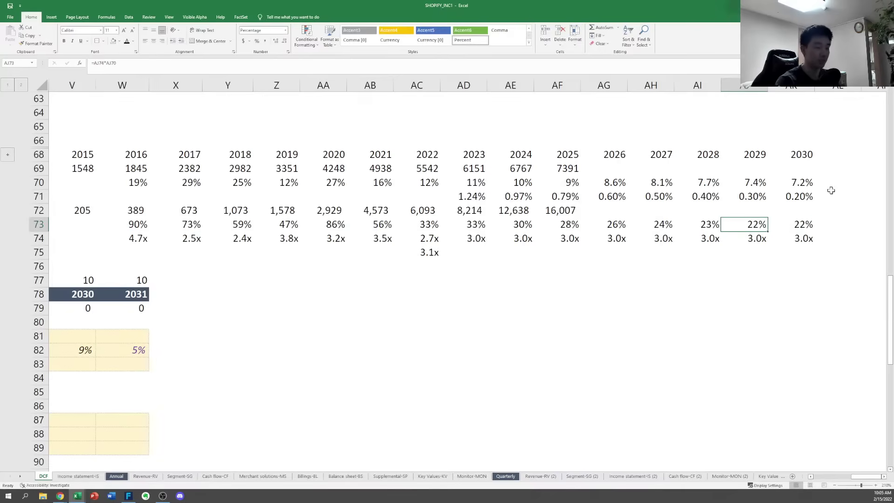
key("Left")
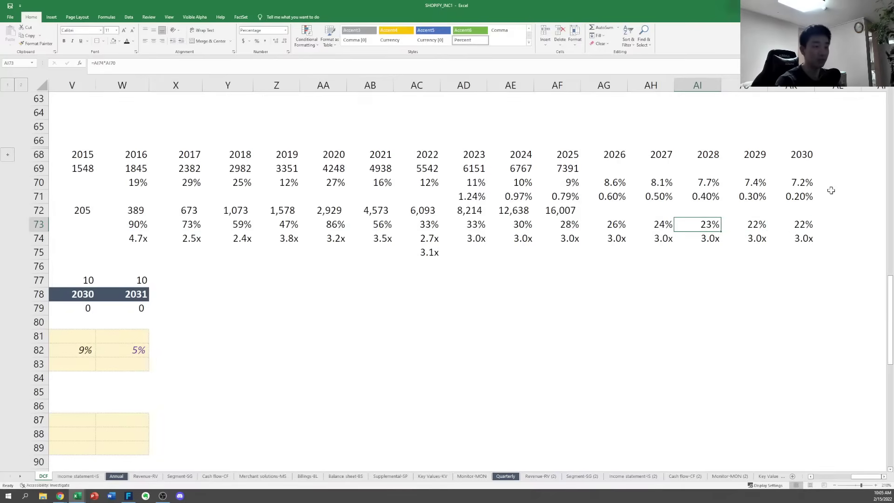
key("Left")
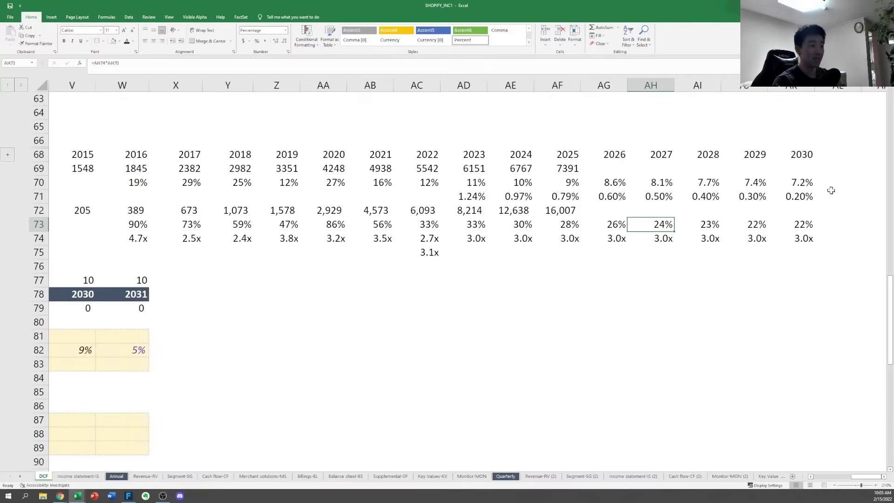
key("Right")
key("Right")
key("Right")
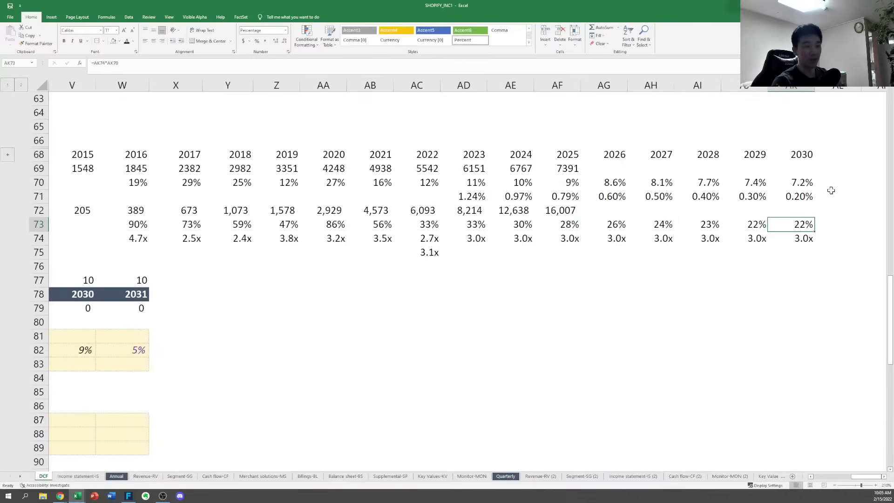
Go back to the DCF assumptions and review the revenue growth rates in row 82 through 2031
key("Down")
key("Down")
key("Down")
key("Down")
key("Down")
key("Down")
key("Down")
key("Down")
key("Down")
key("Down")
key("Down")
key("Down")
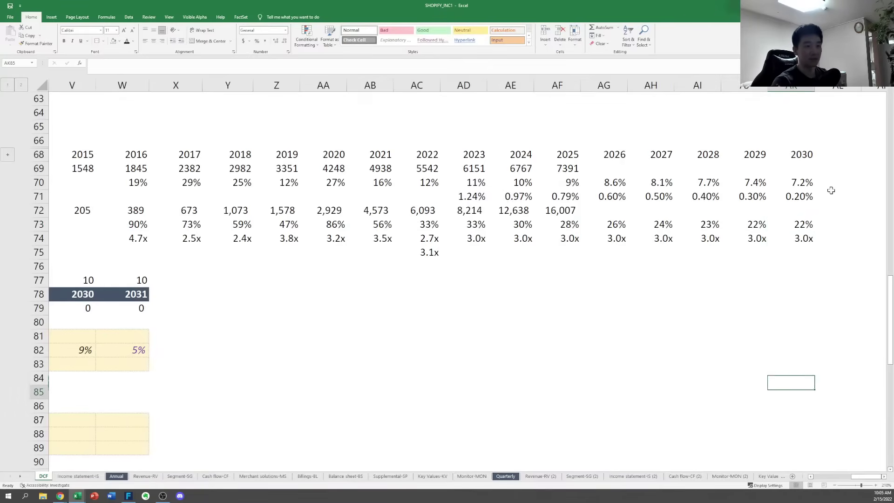
key("Left")
key("Left")
key("Left")
key("Left")
key("Left")
key("Left")
key("Left")
key("Left")
key("Left")
key("Left")
key("Left")
key("Left")
key("Left")
key("Left")
key("Left")
key("Left")
key("Left")
key("Left")
key("Left")
key("Left")
key("Left")
key("Left")
key("Left")
key("Left")
key("Left")
key("Left")
key("Left")
key("Left")
key("Left")
key("Left")
key("Left")
key("Right")
key("Right")
key("Right")
key("Right")
key("Right")
key("Right")
key("Right")
key("Right")
key("Right")
key("Right")
key("Right")
key("Right")
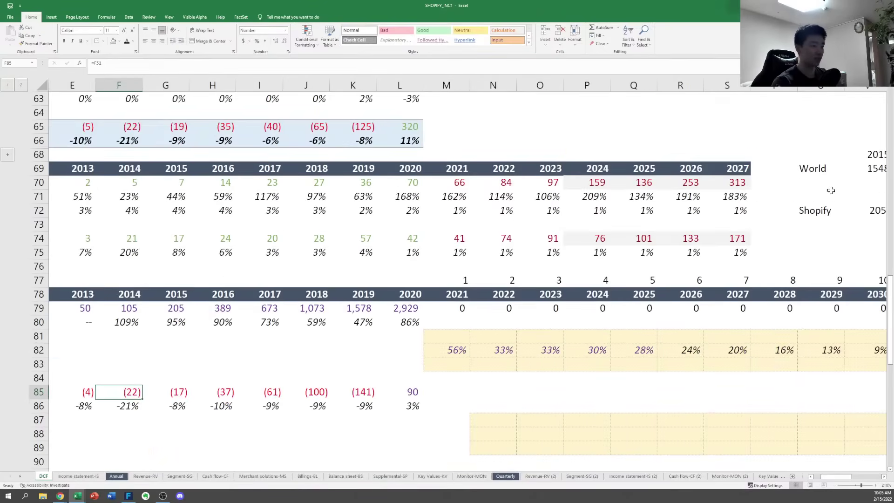
key("Up")
key("Up")
key("Right")
key("Up")
key("Right")
key("Right")
key("Right")
key("Right")
key("Right")
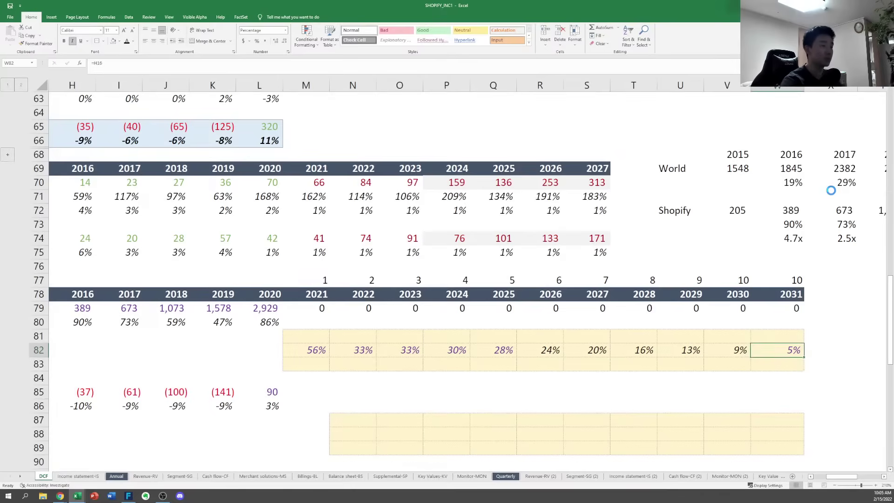
Open the Universe of Companies - 2022.02.04 workbook and examine the Big Tech revenue growth rates in the Comps Tables
key("ctrl+o")
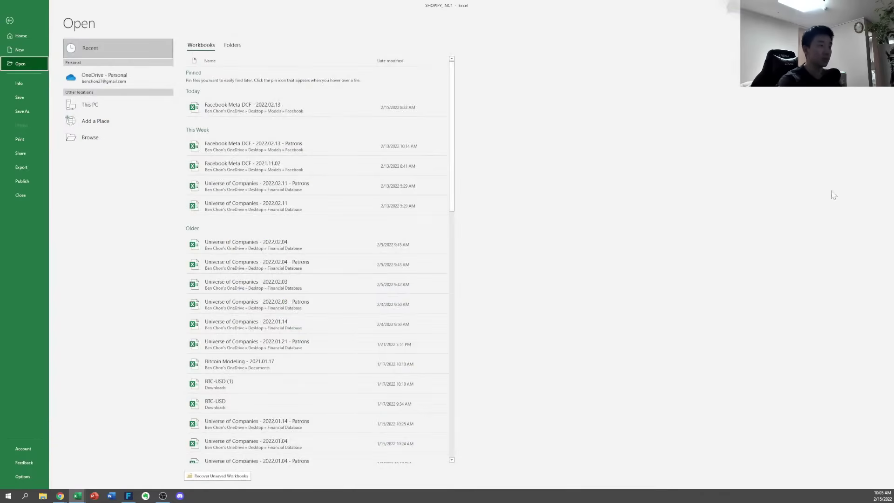
left_click(252, 242)
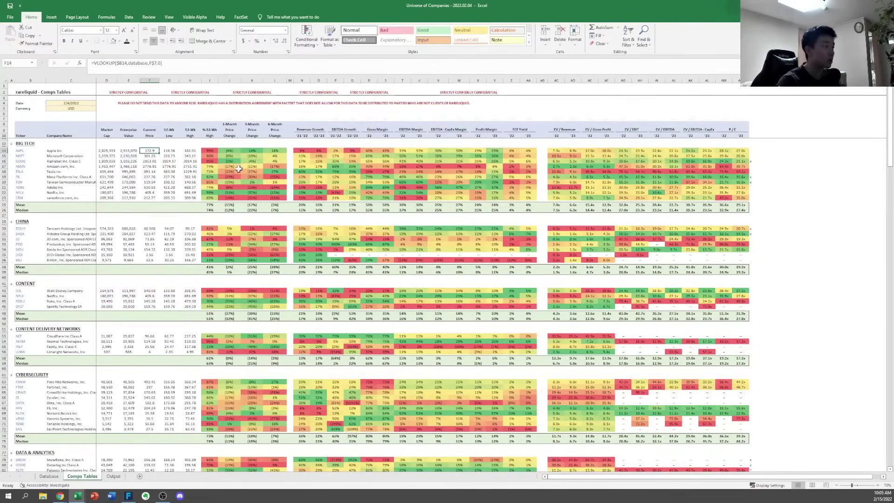
left_click(308, 148)
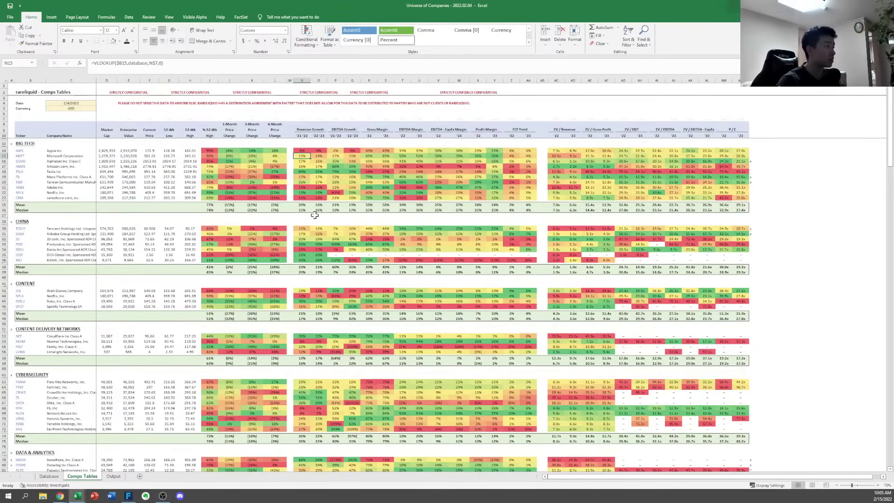
left_click(321, 162)
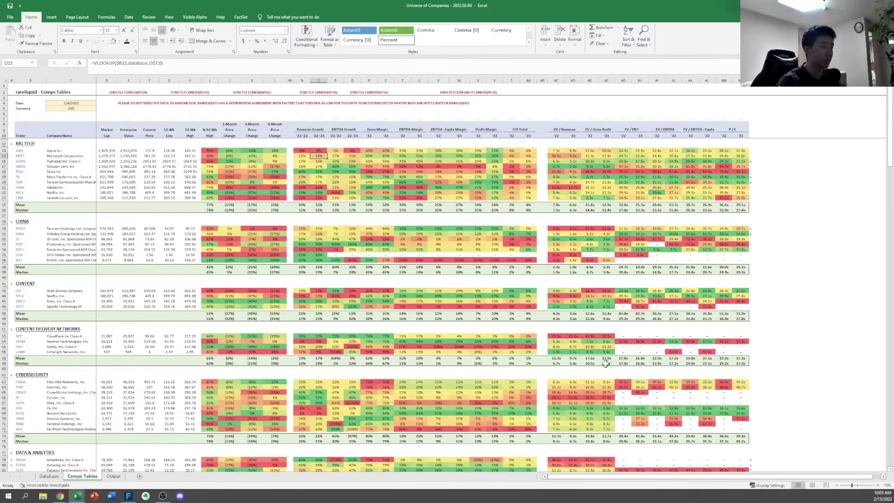
Enlarge the Comps Tables and compare the Big Tech '21-'22 and '22-'23 revenue growth rates, particularly Alphabet's
left_click(876, 486)
left_click(875, 485)
left_click(876, 486)
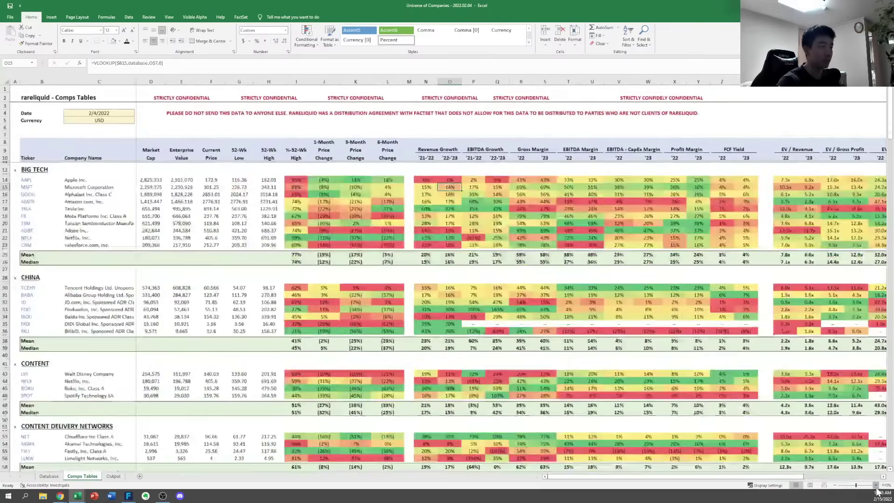
left_click(876, 486)
left_click(876, 486)
left_click(875, 486)
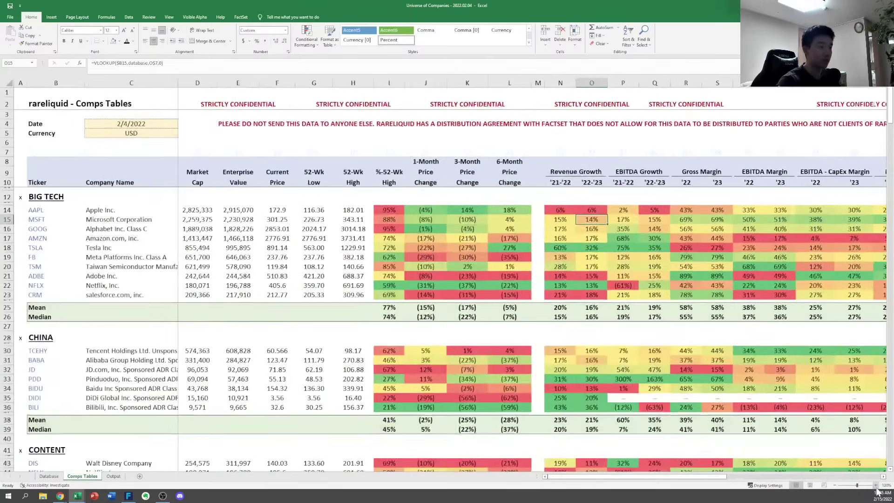
left_click(581, 231)
key("Left")
key("Right")
key("Left")
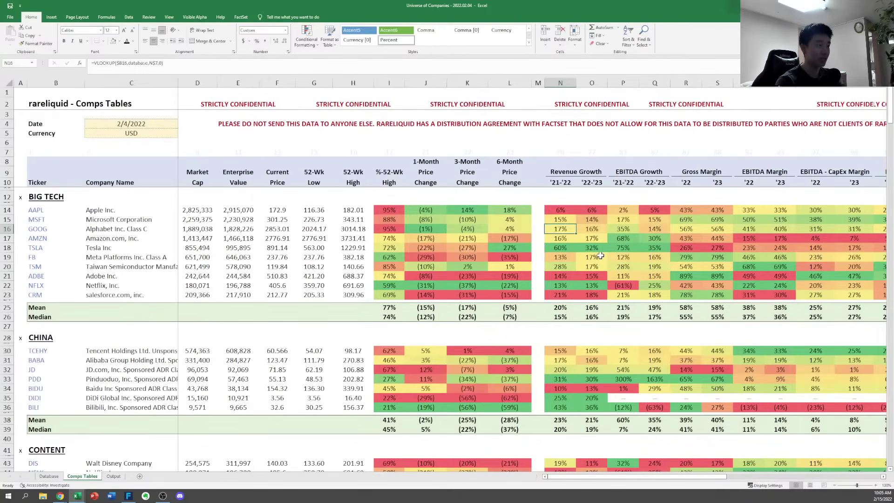
Check Alphabet's market cap in the Big Tech comps table
key("Left")
key("Left")
key("Left")
key("Left")
key("Left")
key("Left")
key("Left")
key("Left")
key("Left")
key("Left")
key("Left")
key("Right")
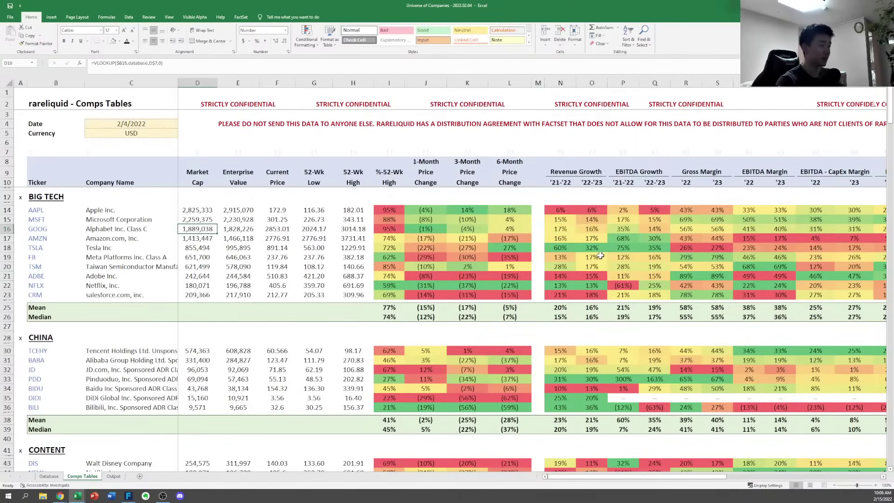
Switch back to the SHOPIFY_INC1 workbook and set the Street Case 2030 Rev Target on the DCF sheet to 15%
key("alt+Tab")
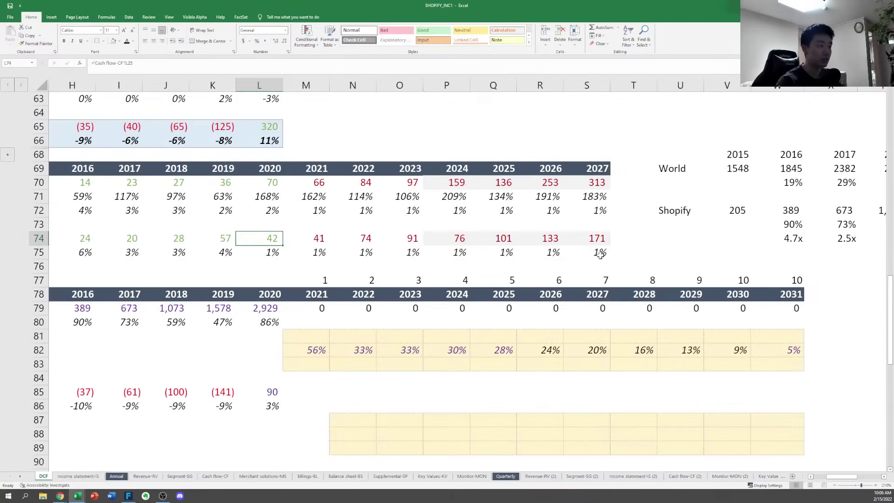
key("Left")
key("ctrl+Left")
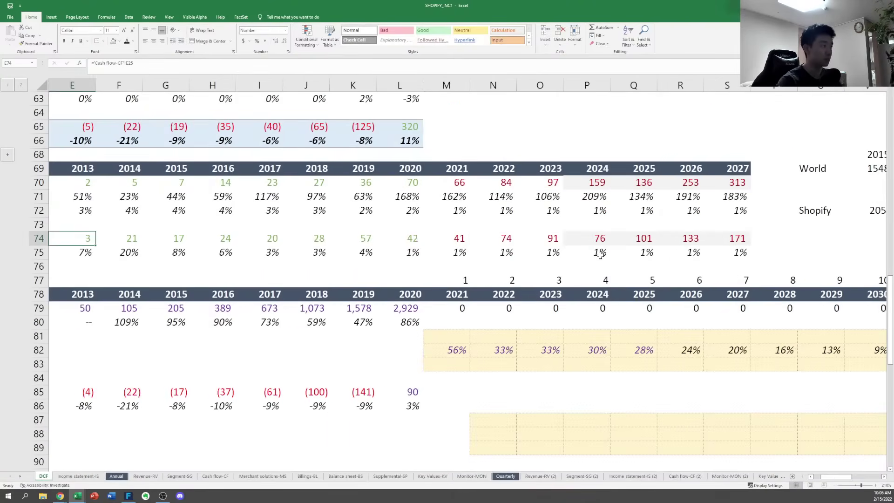
key("ctrl+Up")
key("ctrl+Up")
key("Down")
key("Right")
key("Right")
key("Right")
key("Right")
key("Right")
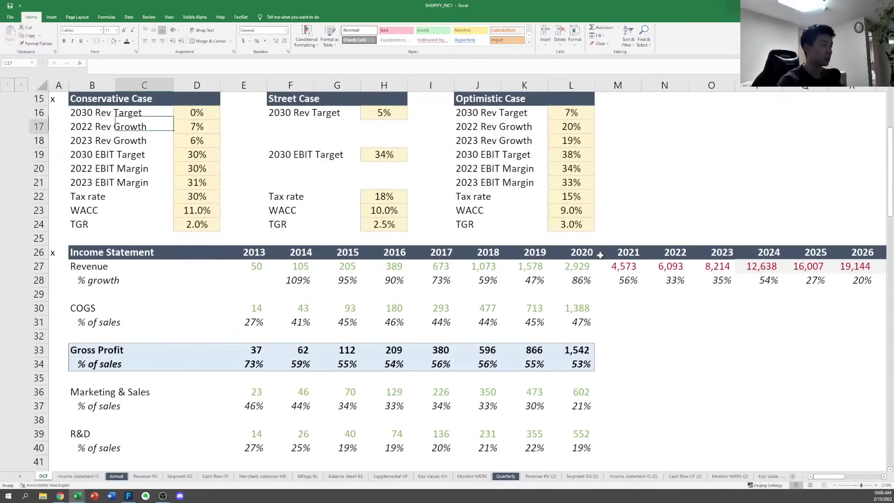
key("F2")
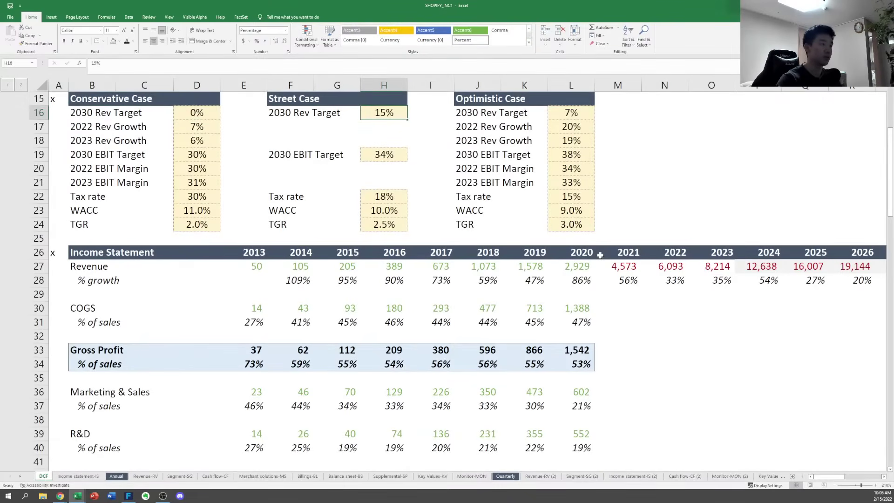
Return to the DCF revenue growth assumptions and review the Street Case rates in row 82 through 2031
key("Tab")
key("Down")
key("Page_Down")
key("Down")
key("Down")
key("Right")
key("Down")
key("Down")
key("Down")
key("Down")
key("Down")
key("Down")
key("Down")
key("Down")
key("Down")
key("Down")
key("Down")
key("Down")
key("Down")
key("Down")
key("Down")
key("Down")
key("Down")
key("Down")
key("Down")
key("Down")
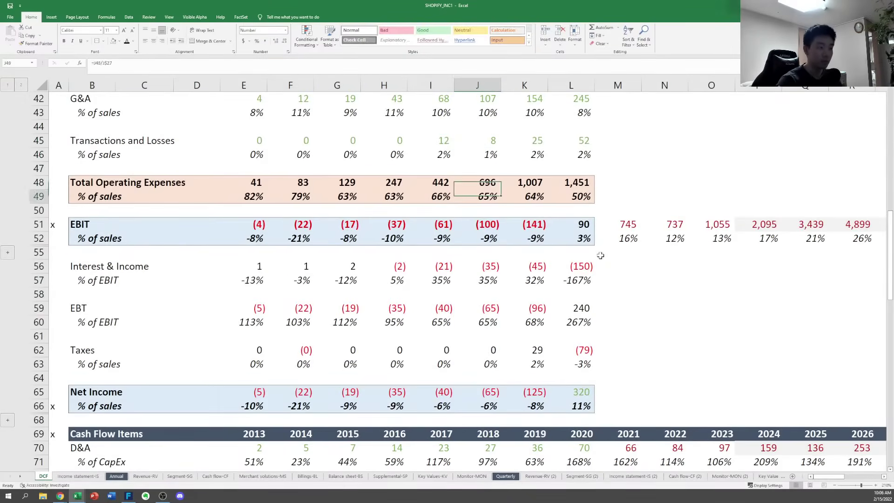
key("Right")
key("Right")
key("Right")
key("Right")
key("Right")
key("Right")
key("Right")
key("Right")
key("Right")
key("Right")
key("Down")
key("Down")
key("Down")
key("Down")
key("Down")
key("Down")
key("Down")
key("Down")
key("Down")
key("Down")
key("Down")
key("Down")
key("Down")
key("Down")
key("Down")
key("Down")
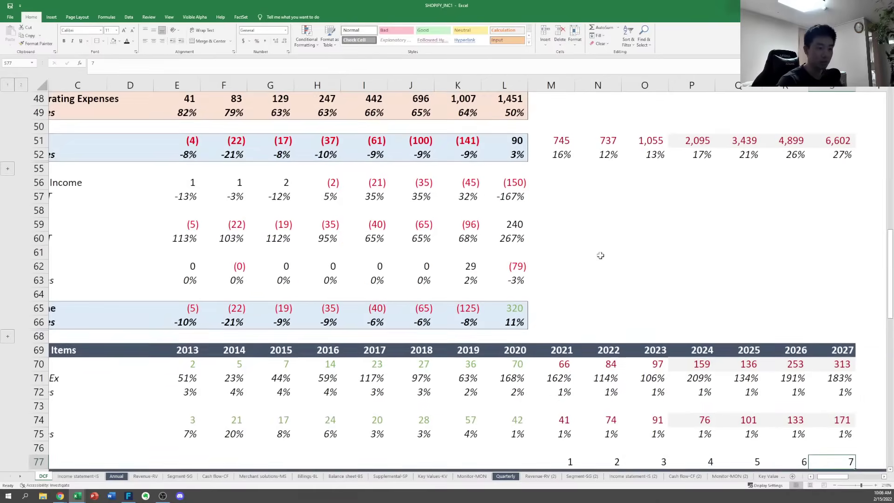
key("Right")
key("Right")
key("Right")
key("Up")
key("Up")
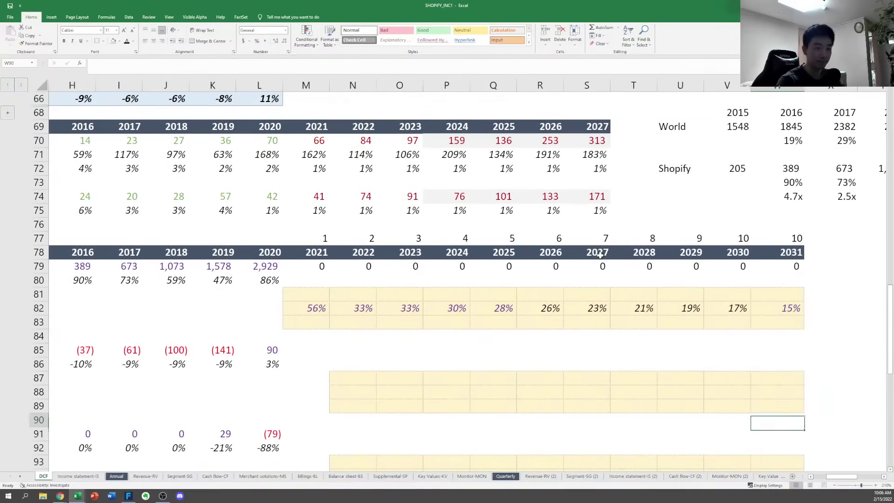
key("Left")
key("Left")
key("Up")
key("Up")
key("Left")
key("Left")
key("Left")
key("Up")
key("Up")
key("Up")
key("Up")
key("Up")
key("Up")
Inspect the tapering growth formulas in R82, S82 and U82 without changing them
key("F2")
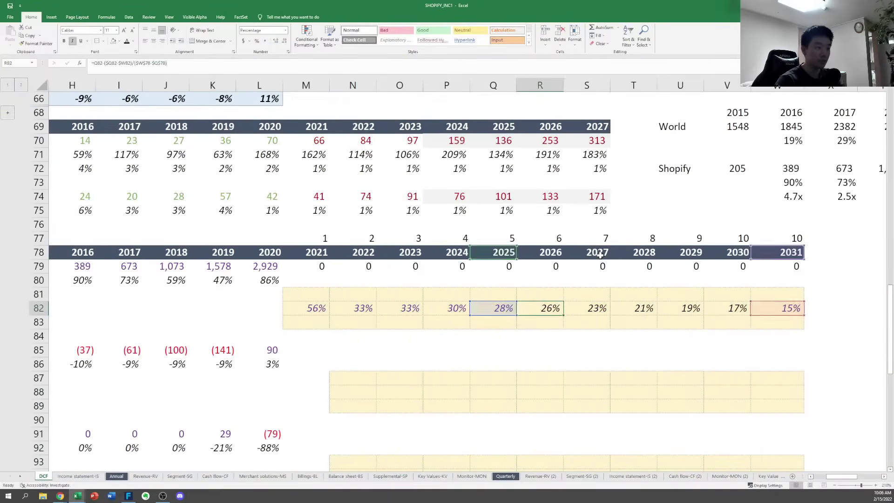
key("Escape")
key("Right")
key("F2")
key("Escape")
key("Right")
key("Right")
key("F2")
key("Escape")
key("Left")
key("Left")
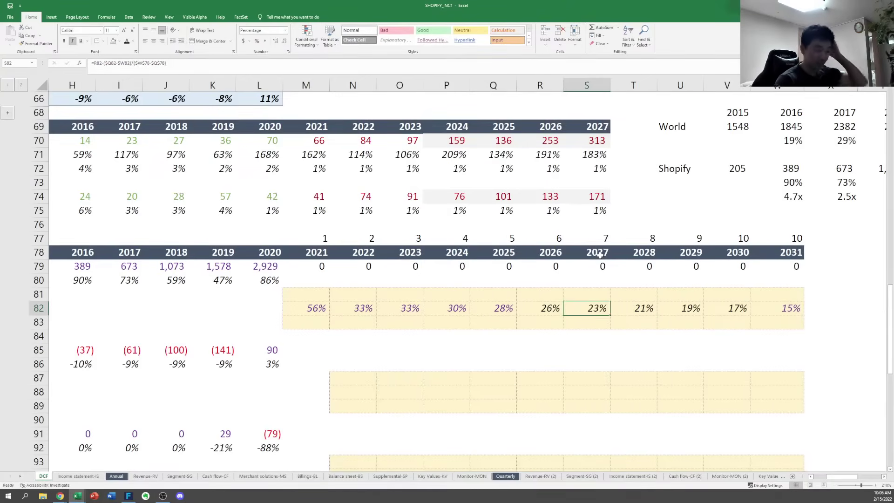
Enter =OFFSET(M80,D8,0) as the 2021 revenue growth in M80, using the Revenue Growth switch to pick the case row
key("Left")
key("Left")
key("Left")
key("Up")
key("Left")
key("Left")
key("Up")
key("Left")
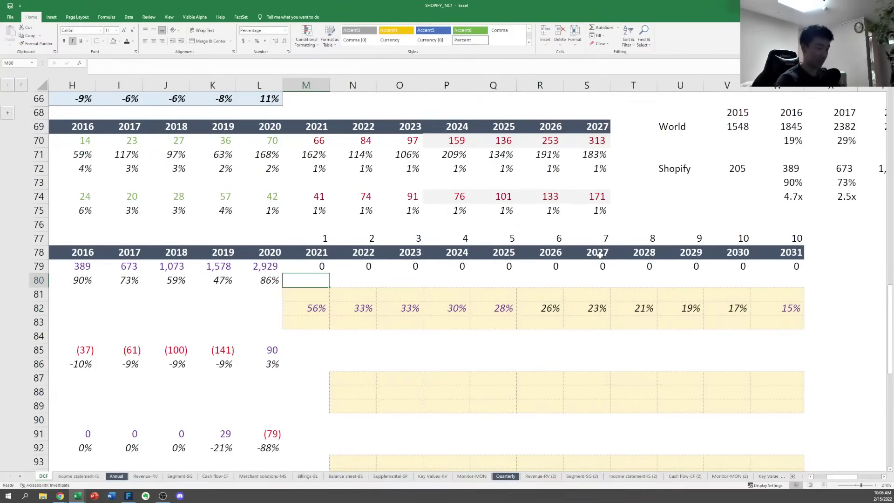
type("=offset9")
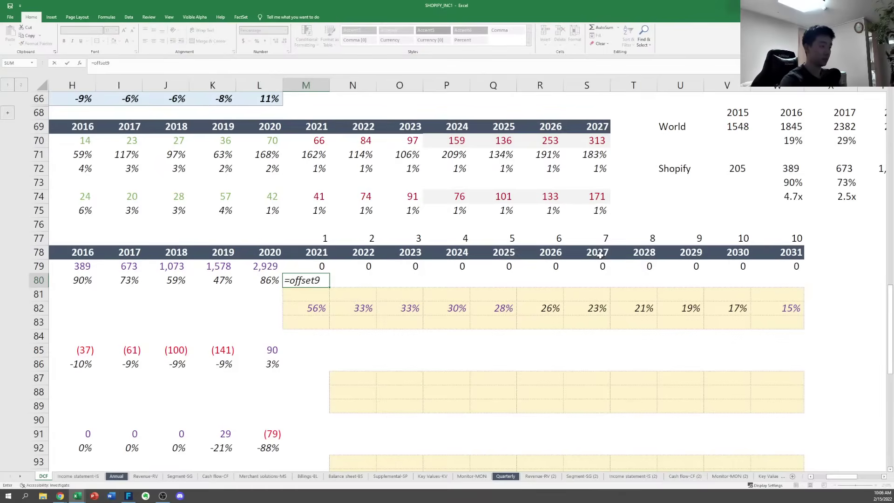
key("BackSpace")
type("(")
key("Down")
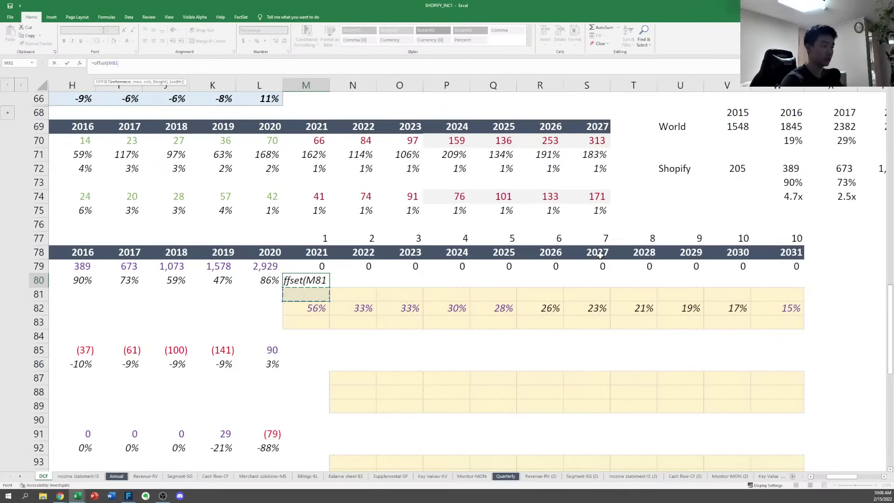
key("Up")
type(",")
key("Up")
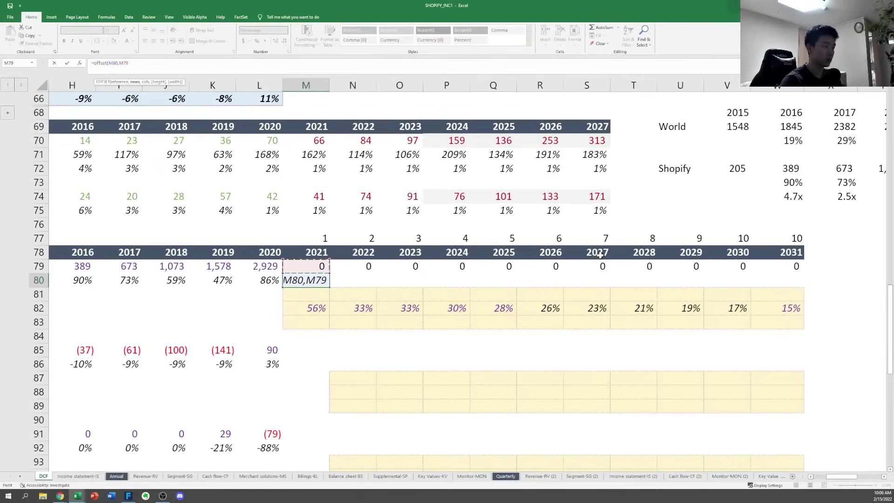
key("Left")
key("Left")
key("Left")
key("Left")
key("Left")
key("Left")
key("Left")
key("Left")
key("Left")
key("Left")
key("Left")
key("Left")
key("Up")
key("Up")
key("Up")
key("Up")
key("Up")
key("Up")
key("Up")
key("Up")
key("Up")
key("Up")
key("Up")
key("Up")
key("Up")
key("Up")
key("Up")
key("Up")
key("Up")
key("Up")
key("Up")
key("Up")
key("Right")
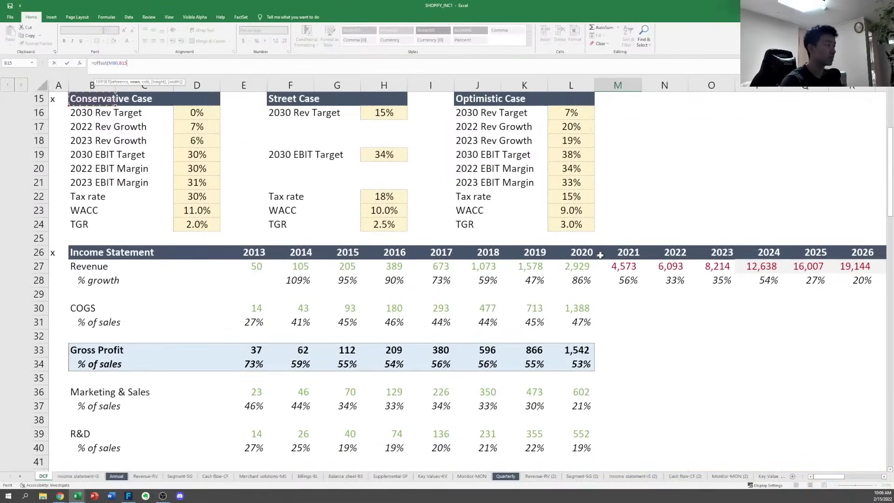
key("Up")
key("Up")
key("Up")
key("Up")
key("Up")
key("Up")
key("Up")
key("Up")
key("Up")
key("Right")
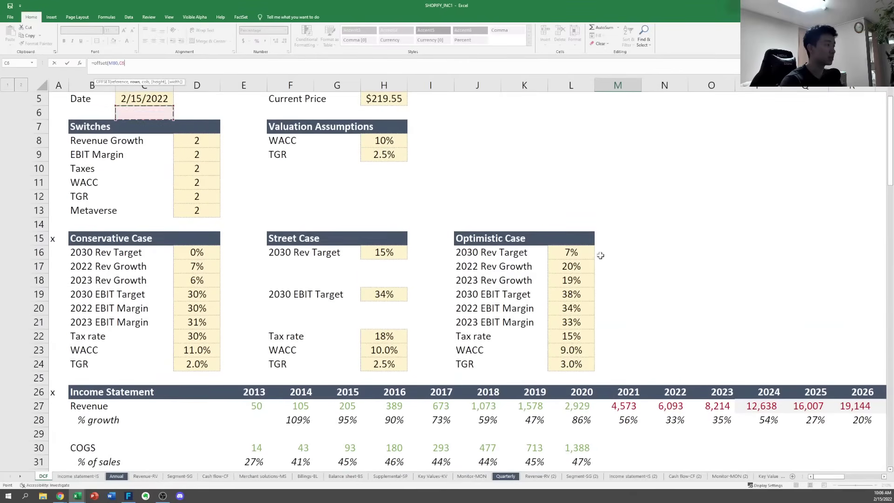
key("Right")
key("Down")
key("Down")
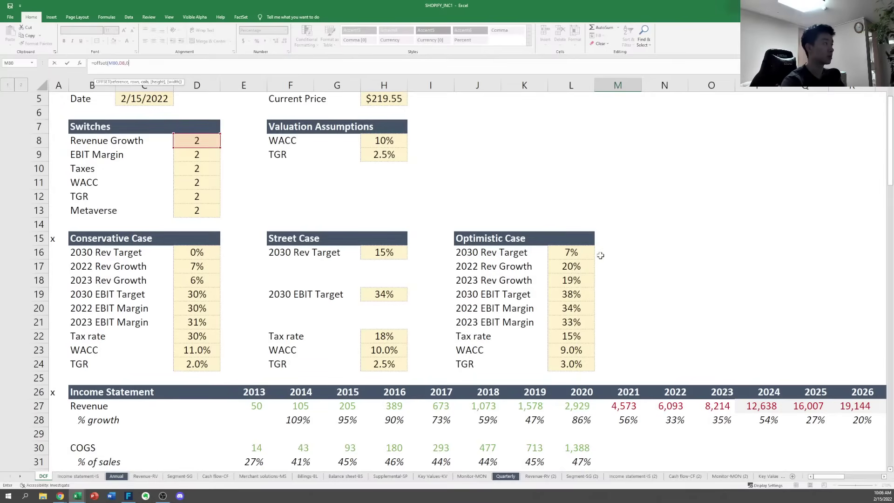
type(")")
key("ctrl+Return")
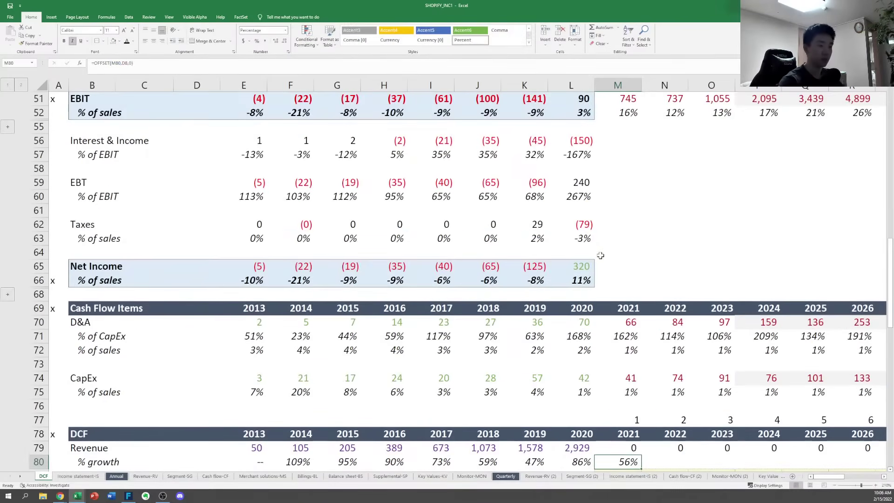
Try to copy the growth formula from M80 across the projection years to 2031 in W80
key("ctrl+c")
key("Right")
key("shift+Right")
key("shift+Right")
key("shift+Right")
key("shift+Right")
key("shift+Right")
key("shift+Right")
key("shift+Right")
key("shift+Right")
key("shift+Right")
key("shift+Right")
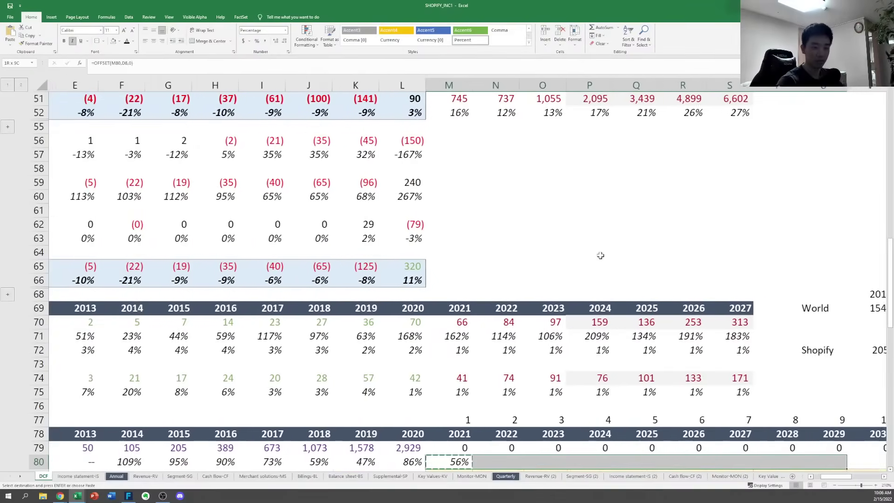
key("ctrl+v")
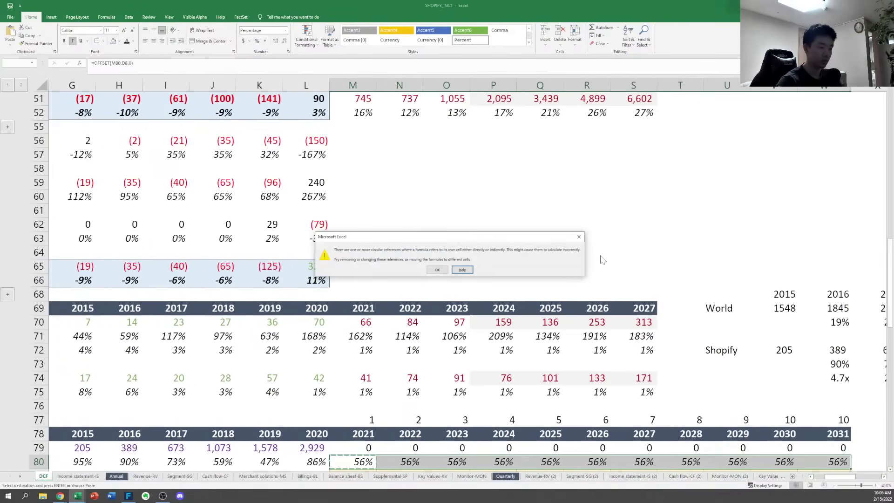
key("Return")
key("ctrl+w")
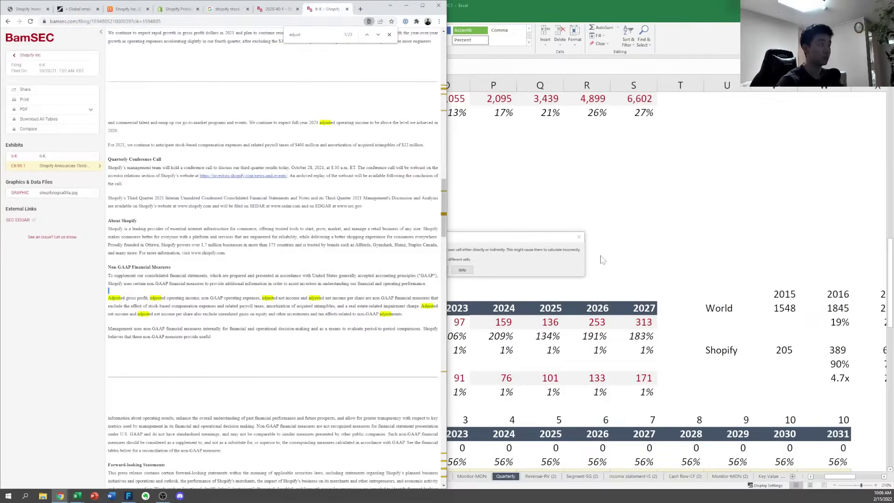
left_click(529, 254)
left_click(577, 238)
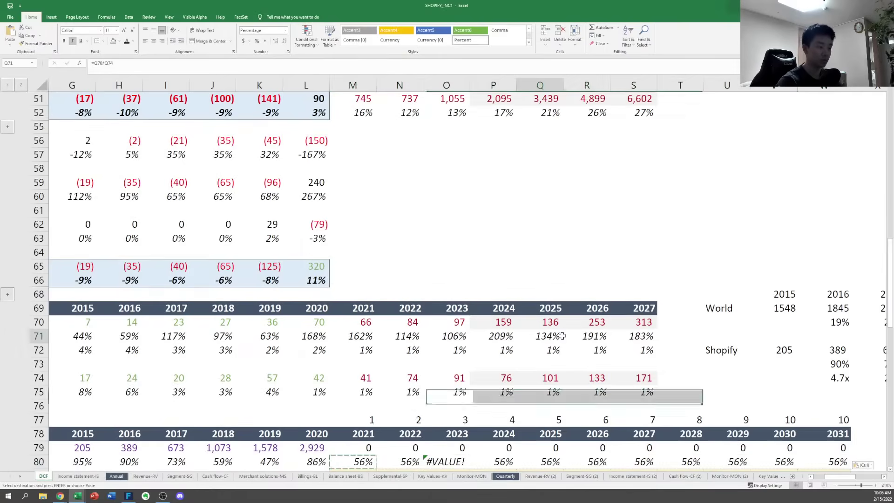
Check the references in the copied 2022 growth formula in N80 against the original in M80
left_click(542, 335)
scroll(546, 320, "up", 3)
scroll(546, 320, "down", 6)
left_click(411, 366)
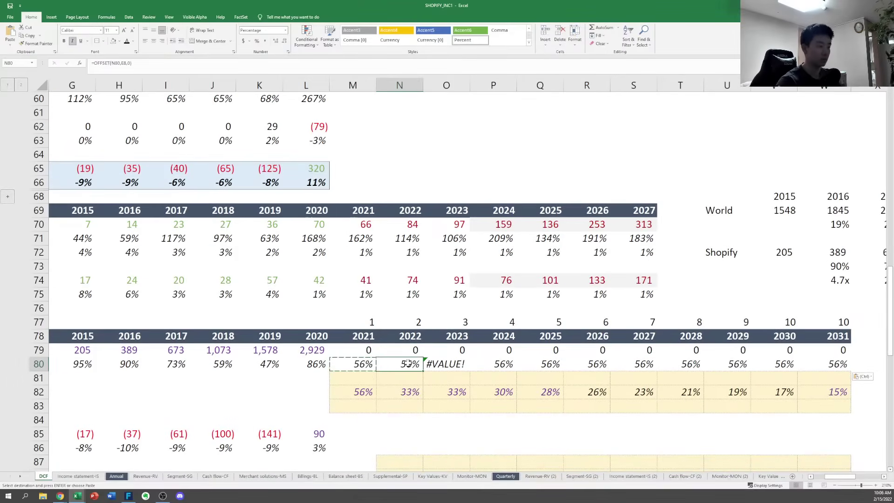
key("Left")
key("F1")
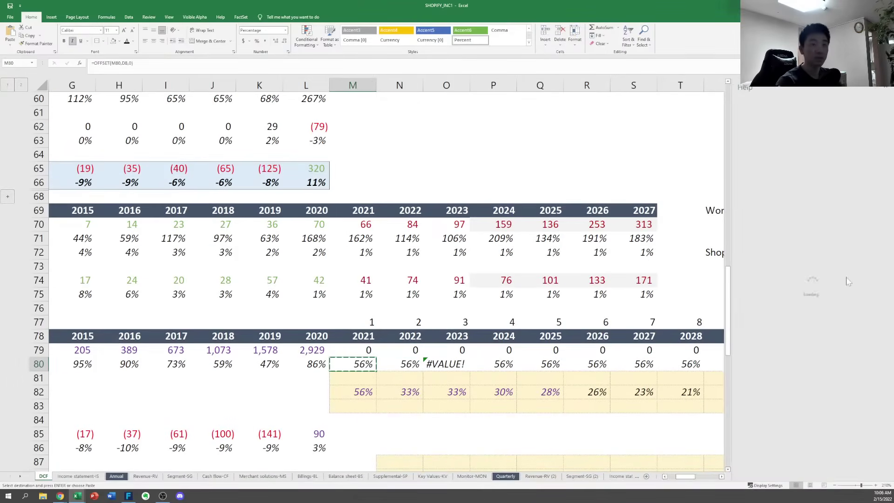
left_click(886, 87)
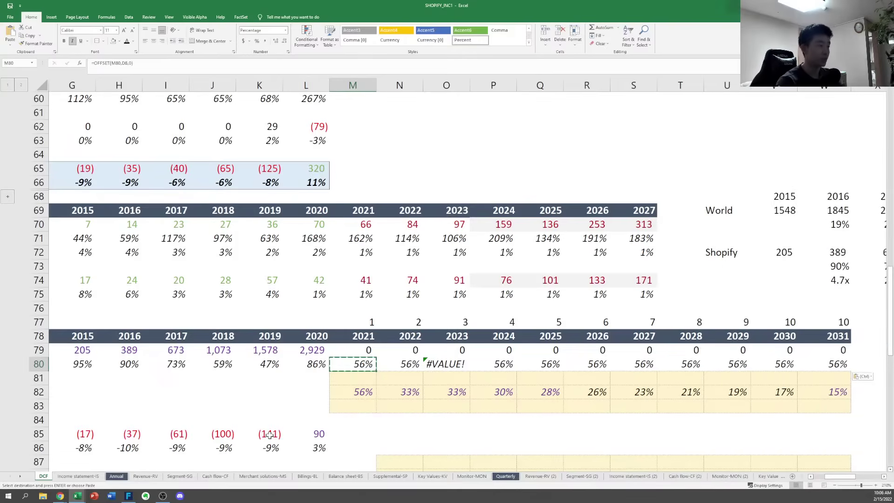
Try anchoring the reference as $M$80 in the M80 OFFSET formula and filling it across to 2031
key("F2")
key("F4")
key("ctrl+Return")
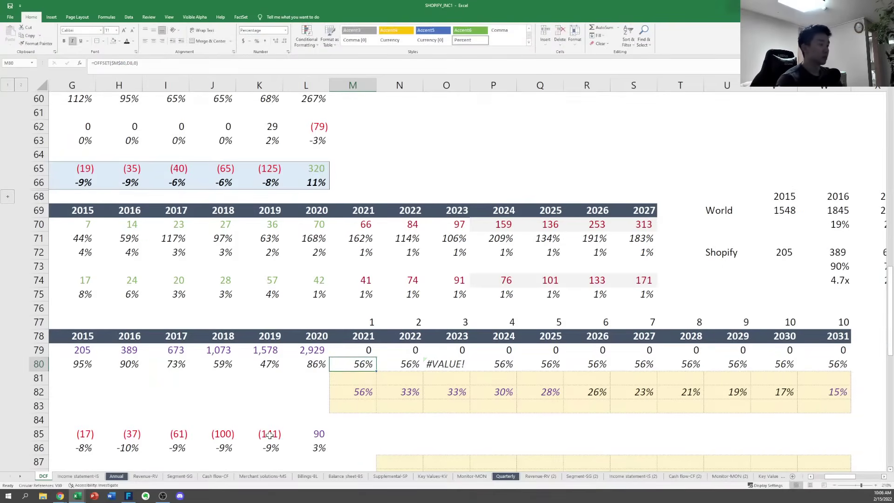
key("ctrl+shift+Right")
key("ctrl+r")
key("Right")
key("Left")
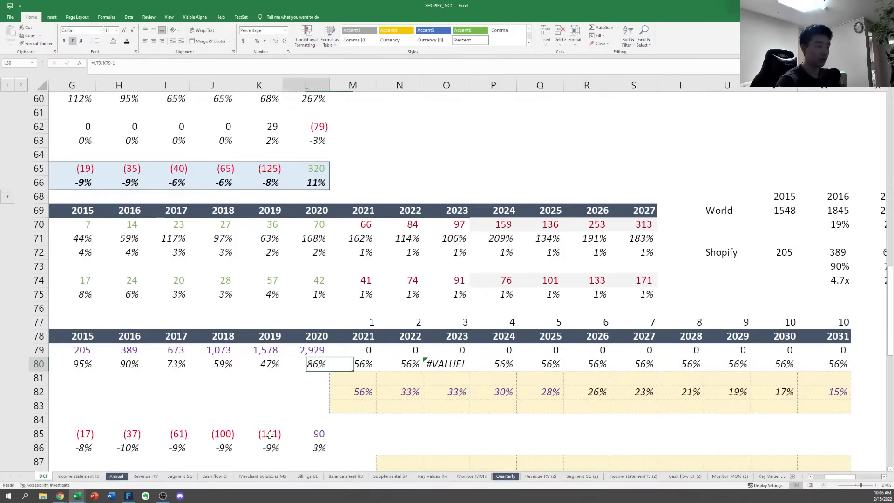
Correct the M80 growth formula to =OFFSET(M80,$D$8,0) and copy it across row 80 through 2031
key("F2")
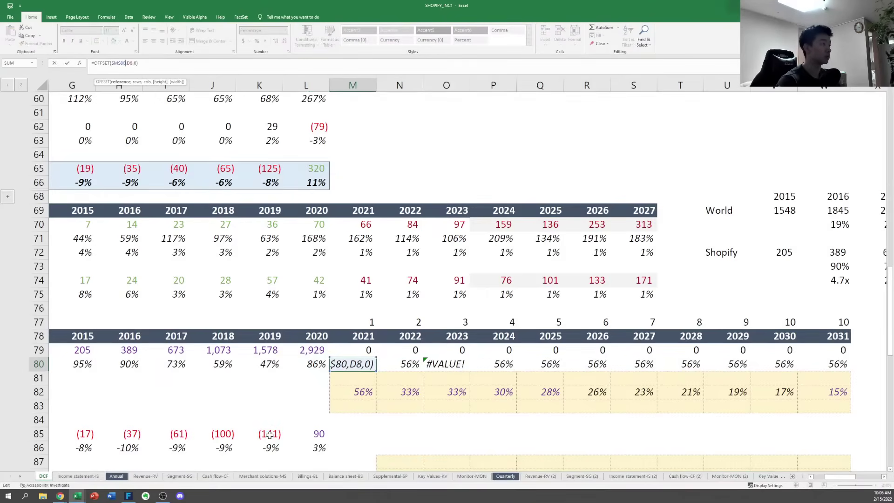
key("ctrl+Return")
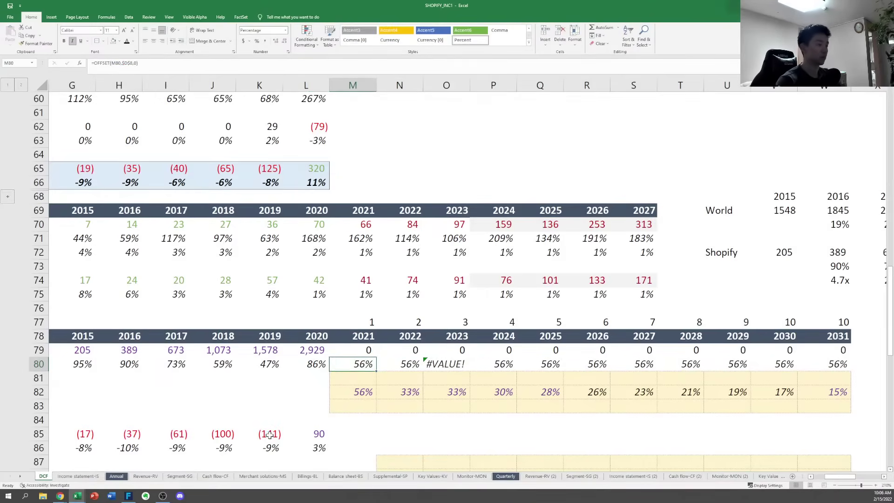
key("ctrl+c")
key("ctrl+shift+Right")
key("ctrl+v")
key("Escape")
key("Right")
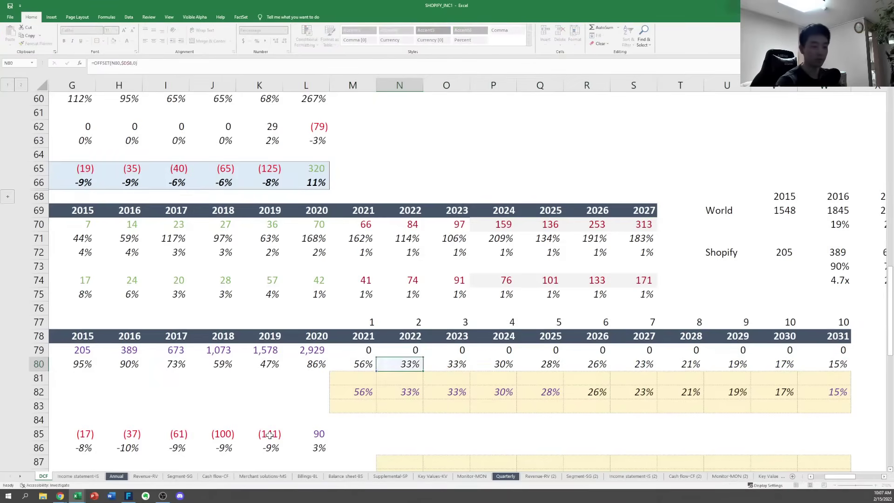
Check the copied growth formulas along row 80, inspecting the references in the 2023 cell O80
key("Right")
key("Right")
key("Right")
key("Right")
key("Left")
key("Left")
key("Left")
key("F2")
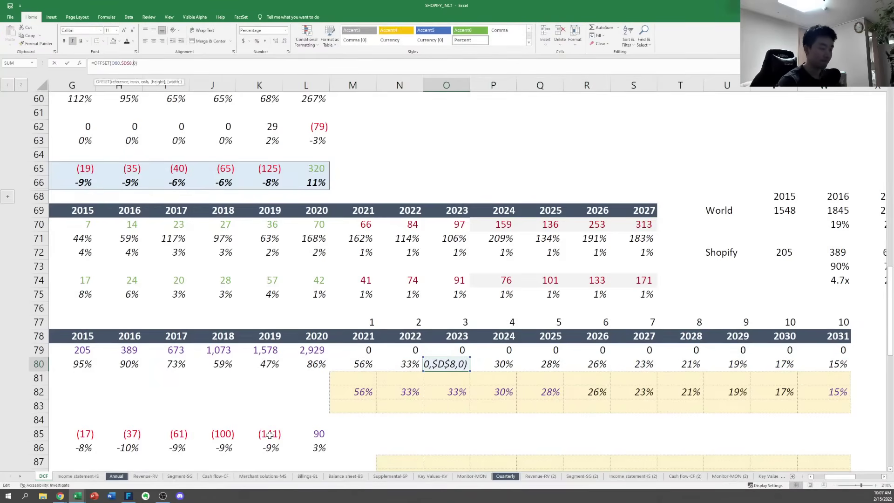
key("Escape")
Replace the 2021 DCF revenue formula in M79 with =L79*(1+M80)
key("Left")
key("Left")
key("Up")
type("=M29")
key("Escape")
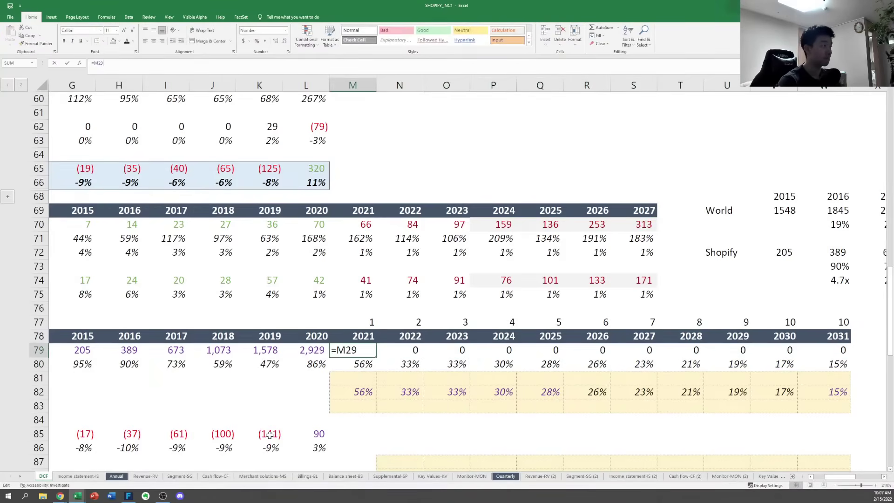
key("Right")
key("Left")
key("Left")
key("Right")
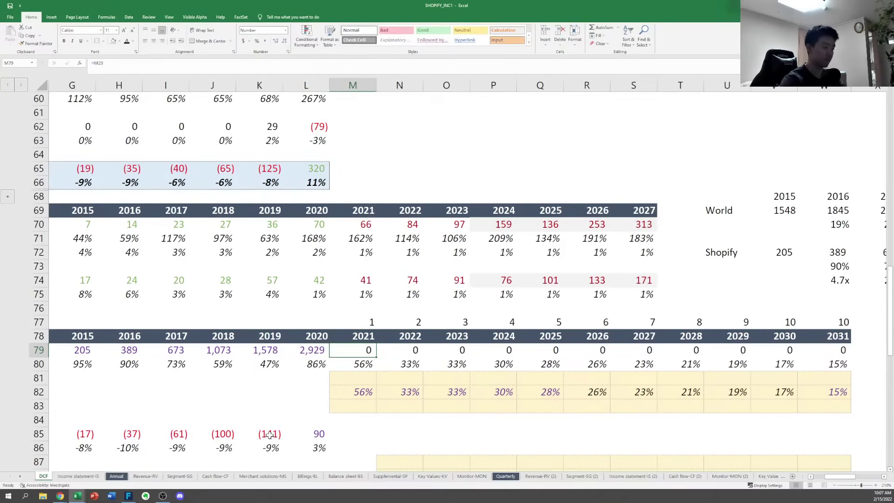
type("=")
key("Left")
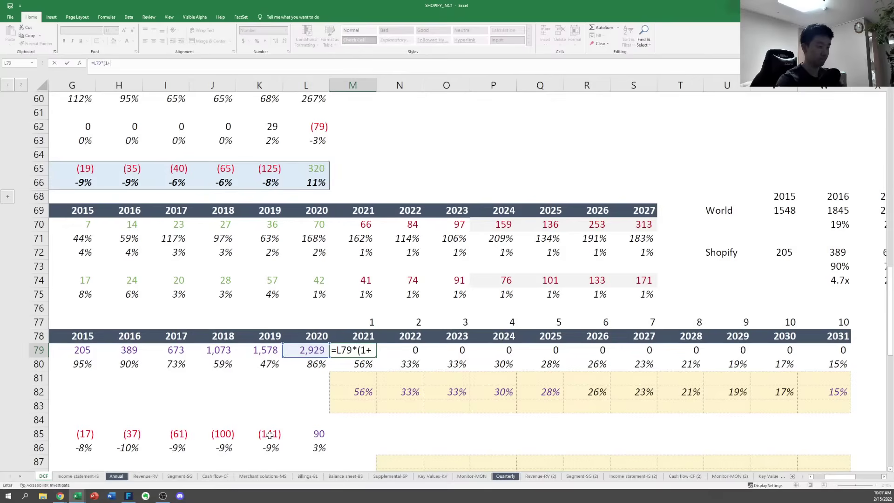
type("*(1+")
key("Down")
key("Return")
key("Return")
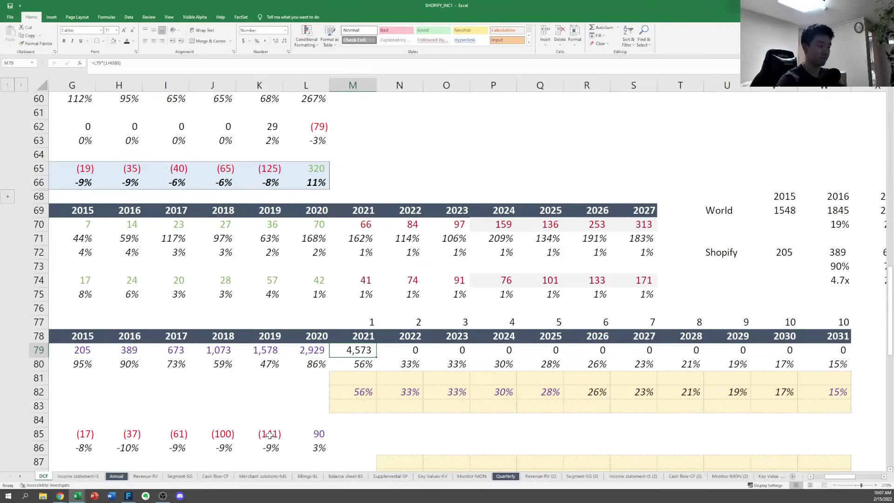
Fill the revenue formula from M79 across row 79 through 2031 and check its references
key("shift+ctrl+Right")
key("ctrl+r")
key("F2")
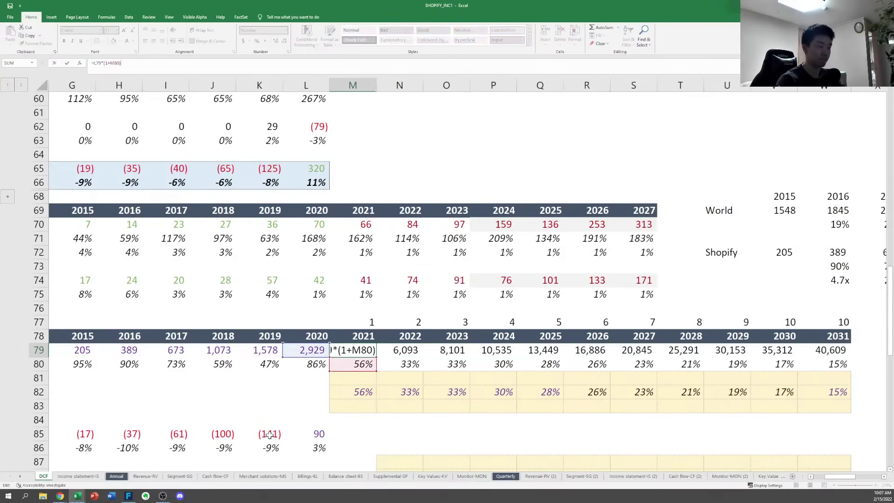
key("Escape")
Review the projected DCF revenues and growth rates in rows 79 and 80 through 2031
key("Right")
key("Right")
key("Right")
key("Right")
key("Right")
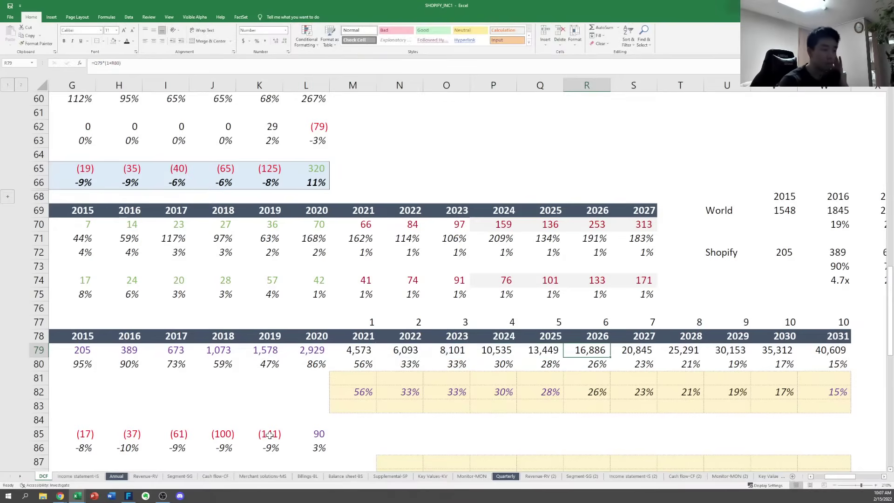
key("Left")
key("Right")
key("Right")
key("Right")
key("Right")
key("Right")
key("Right")
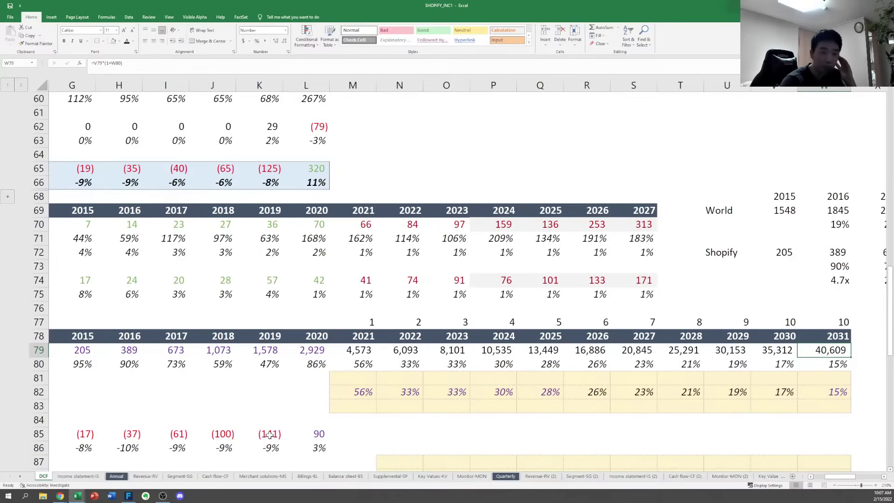
key("Down")
key("Down")
key("Up")
key("Up")
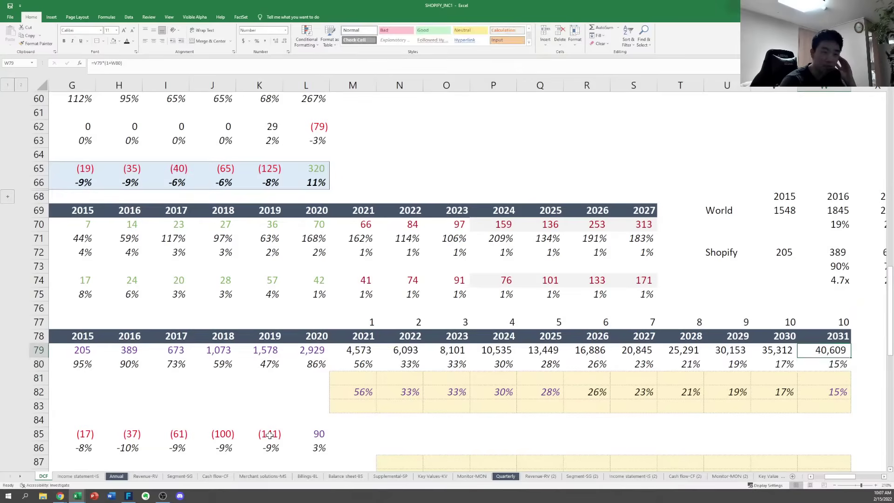
key("Down")
key("Up")
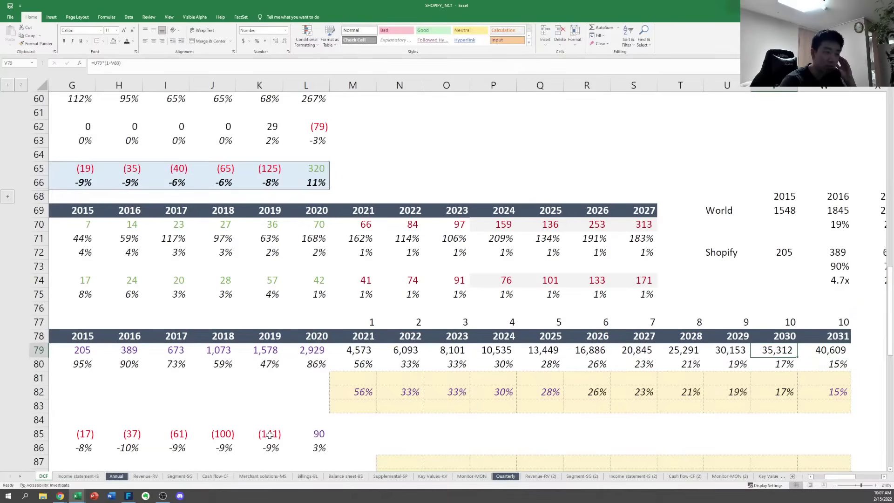
Replace the 2022 period number in N77 with the formula =M77+1
key("Up")
key("Up")
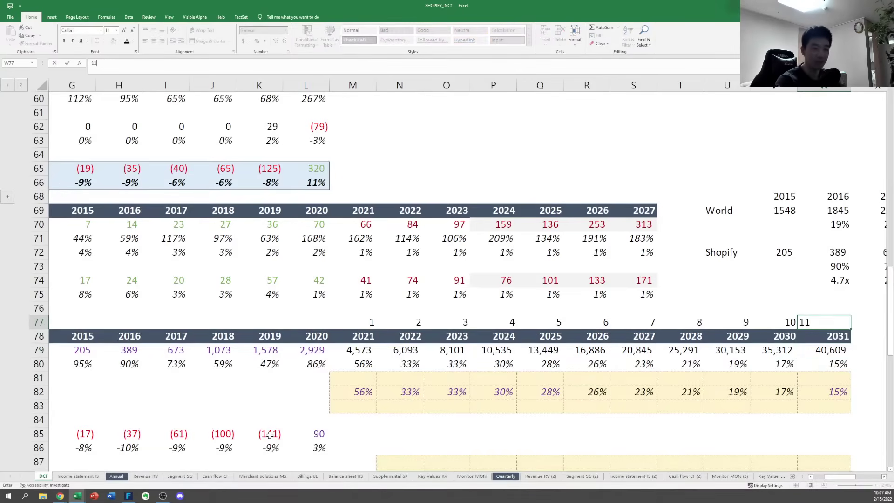
key("Left")
key("Left")
key("Left")
key("Left")
key("Left")
key("Left")
key("Left")
key("Left")
key("Left")
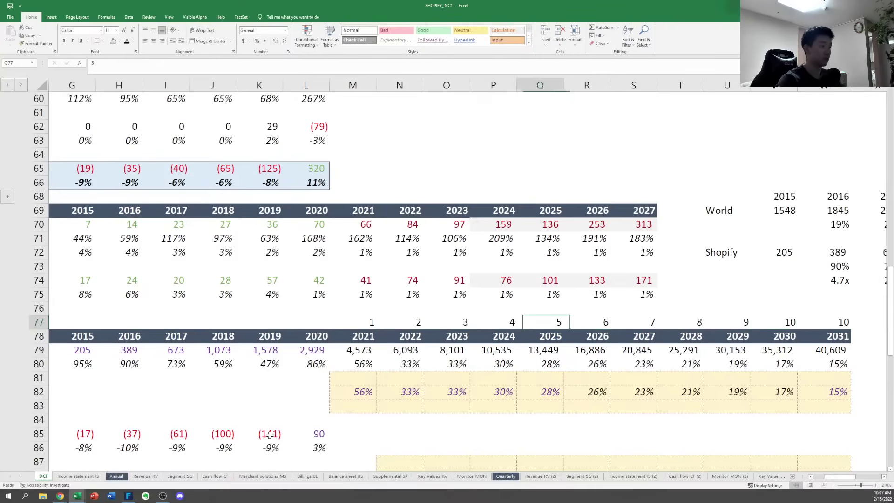
type("=")
key("Left")
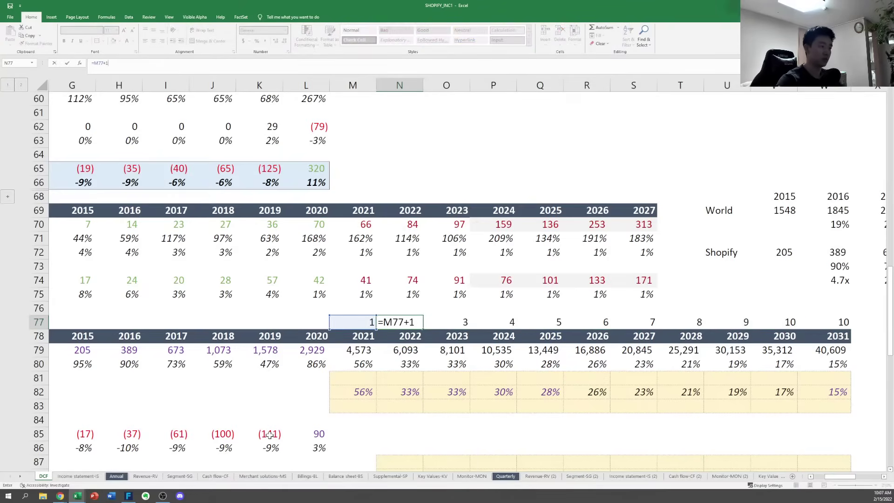
type("+1")
key("ctrl+Return")
Fill the period formula from N77 across row 77 through 2031
key("ctrl+c")
key("ctrl+shift+Right")
key("ctrl+v")
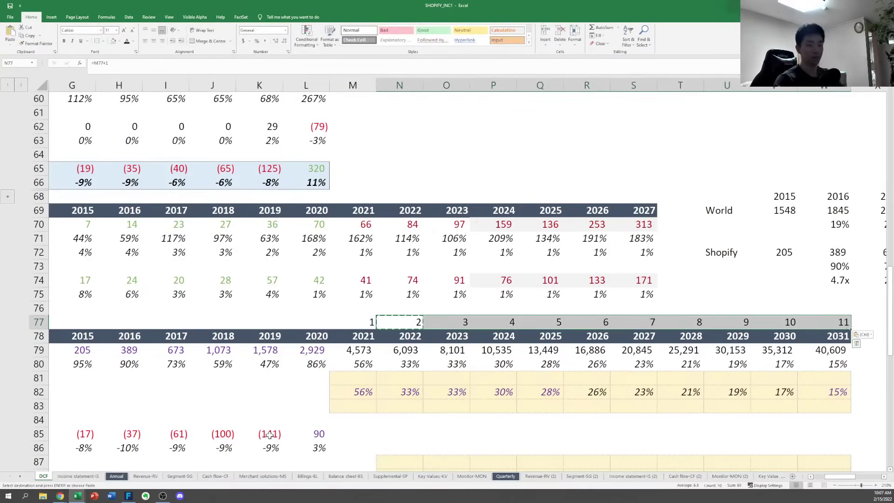
key("Escape")
Examine the Street Case growth rates in row 82 and the labels of the three growth case rows
key("Right")
key("Down")
key("Down")
key("Down")
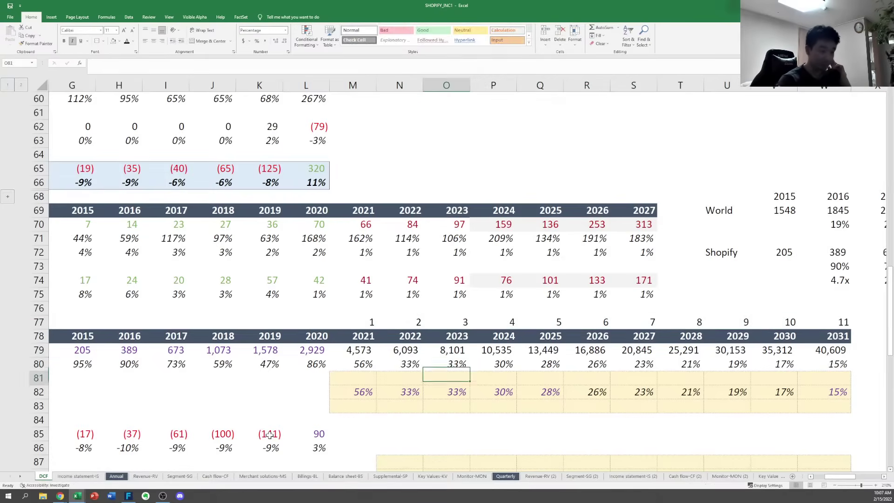
key("Down")
key("Down")
key("Left")
key("Right")
key("Right")
key("Right")
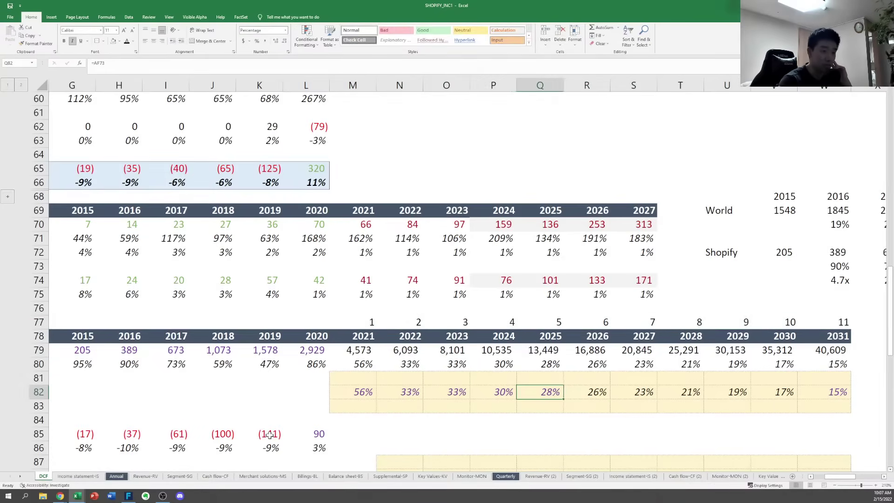
key("Left")
key("Left")
key("Up")
key("Left")
key("Left")
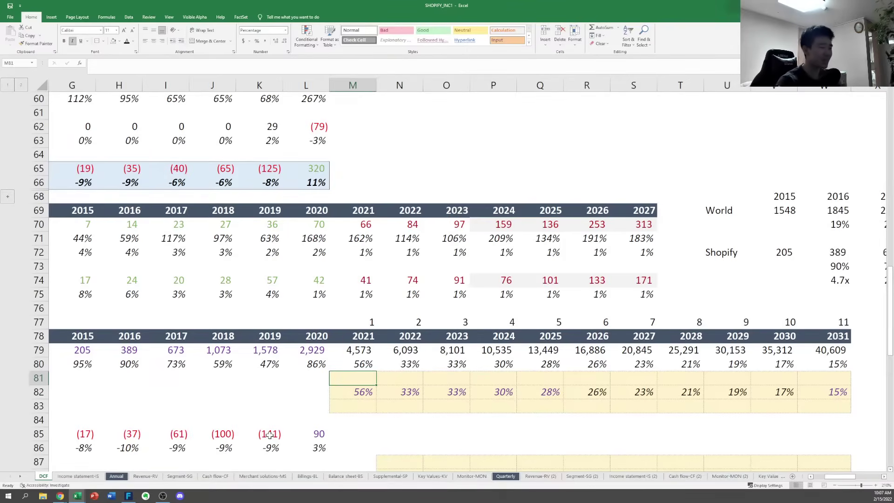
key("ctrl+Left")
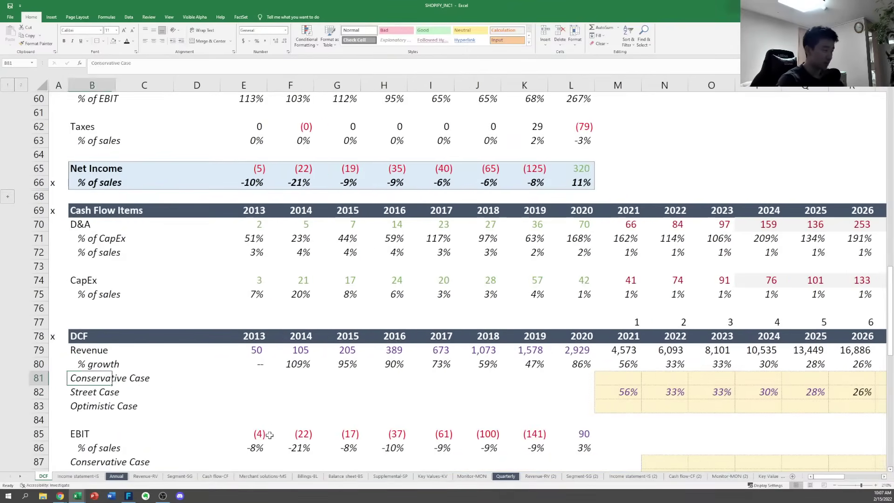
key("ctrl+Right")
key("Left")
key("ctrl+Left")
key("Down")
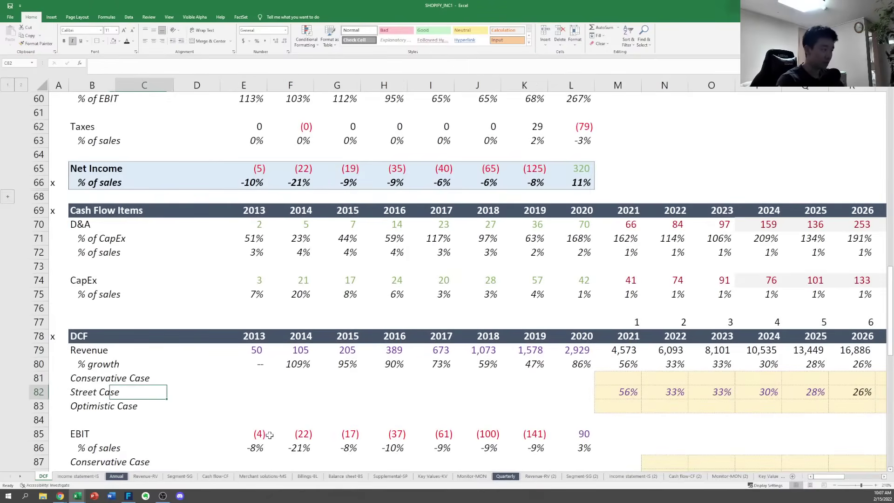
Link the 2021 Conservative and Optimistic Case growth rates in M81 and M83 to the Street Case rate in M82
key("Right")
key("Right")
key("Right")
key("Right")
key("Right")
key("Right")
key("Right")
key("Right")
key("Right")
key("Right")
key("Right")
key("Up")
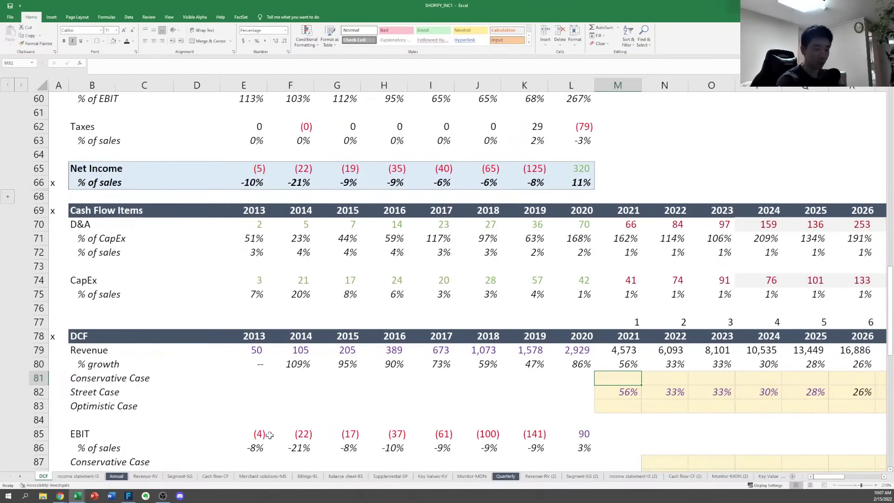
type("=")
key("Down")
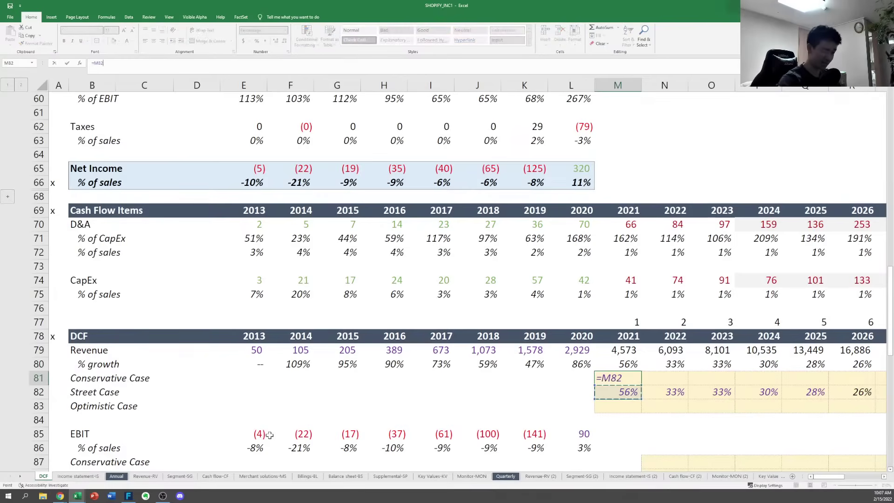
key("Return")
key("Down")
type("=")
key("Up")
key("ctrl+Return")
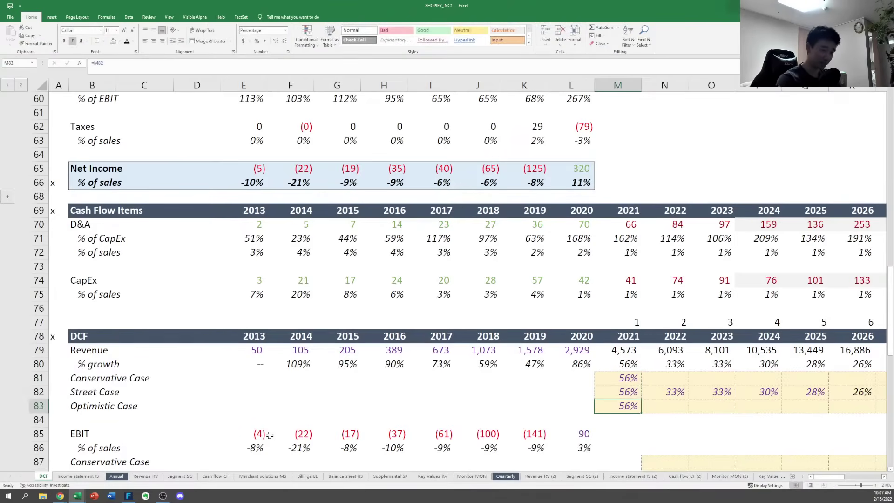
Look over the 2021 case growth cells and the unfilled Conservative Case projection cells along row 81
key("Up")
key("Up")
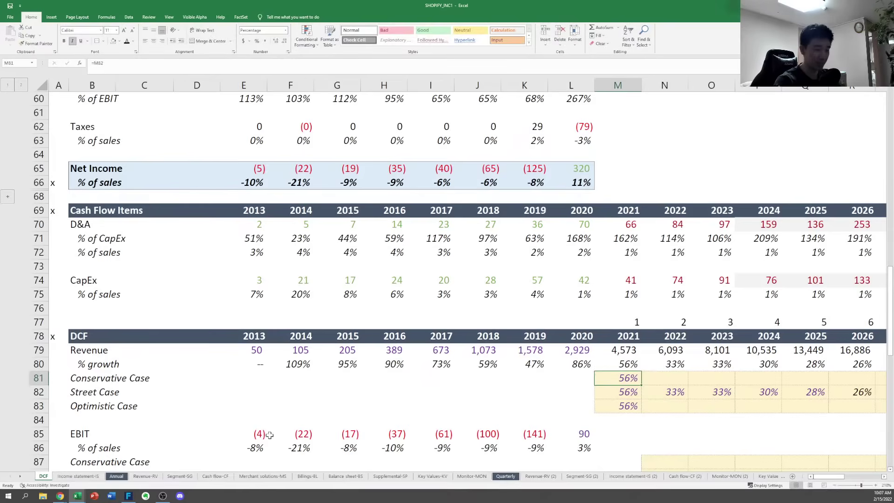
key("shift+Down")
key("shift+Down")
key("shift+Up")
key("shift+Up")
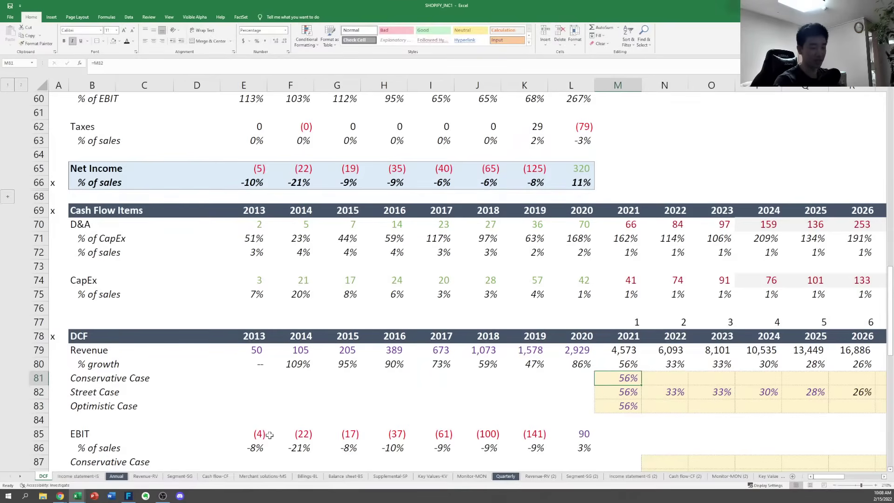
key("Right")
key("Right")
key("Right")
key("Right")
key("Right")
key("Right")
key("Right")
key("Right")
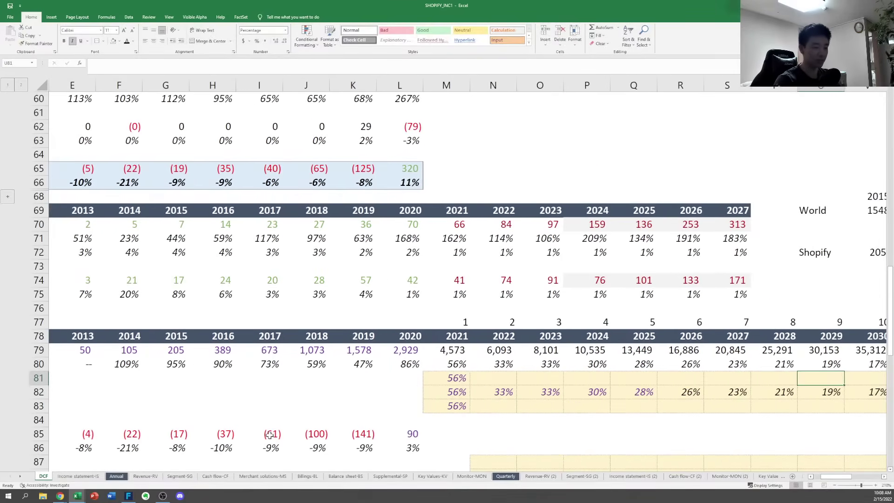
key("Left")
key("Left")
key("Left")
key("Left")
key("Left")
key("Left")
key("Left")
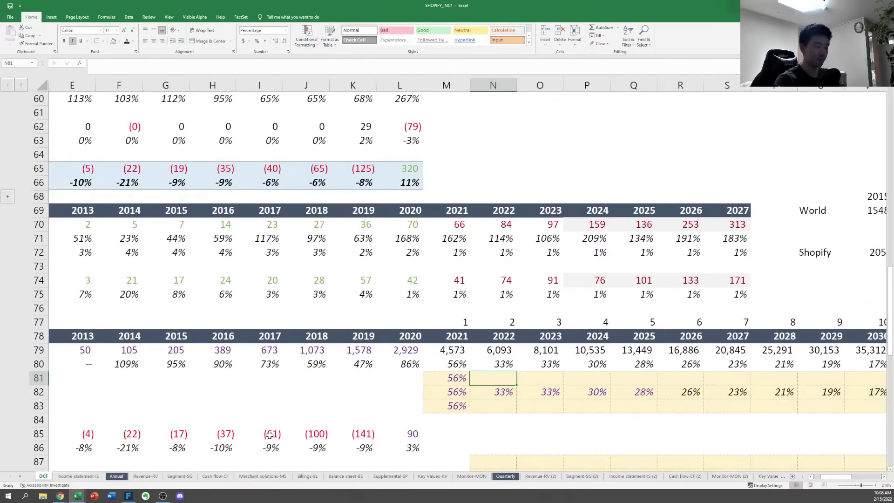
key("Left")
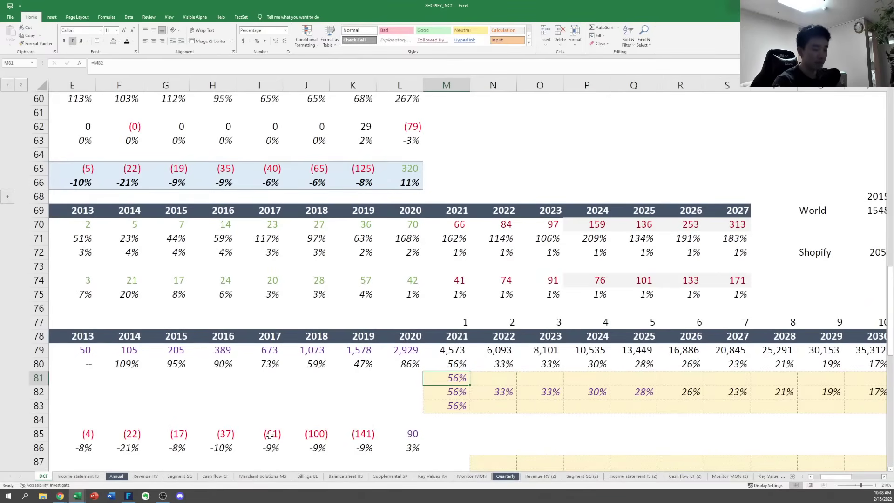
key("Right")
key("Right")
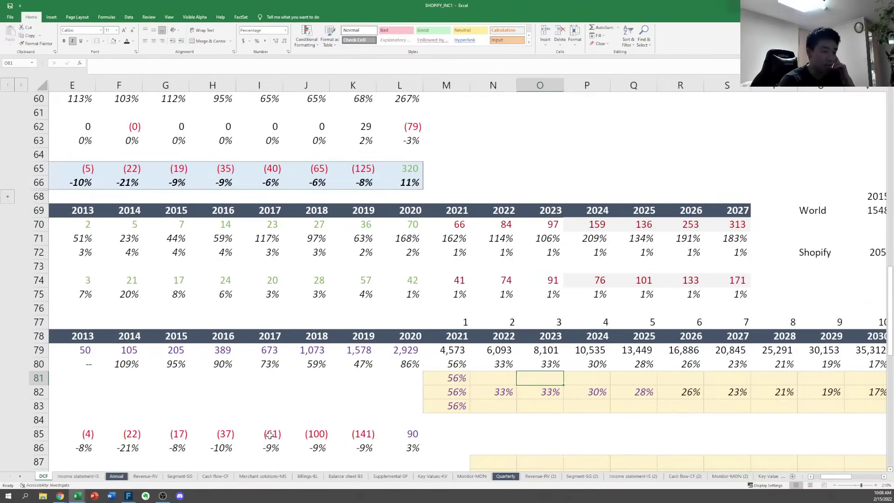
Delete row 13 with the Metaverse switch from the DCF sheet's Switches block
key("Left")
key("Left")
key("Home")
key("Up")
key("Up")
key("Up")
key("Up")
key("Up")
key("Up")
key("Up")
key("Up")
key("Up")
key("Up")
key("Up")
key("Up")
key("Up")
key("Up")
key("Up")
key("Up")
key("Up")
key("Up")
key("Up")
key("Up")
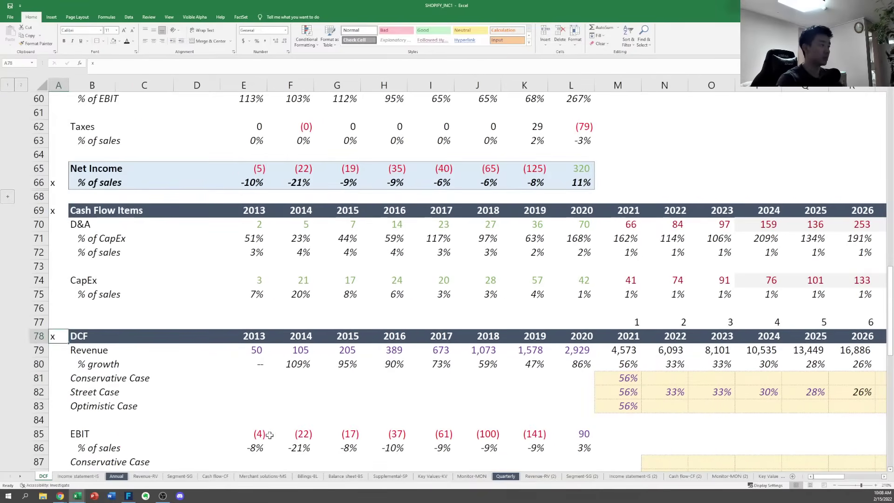
key("Up")
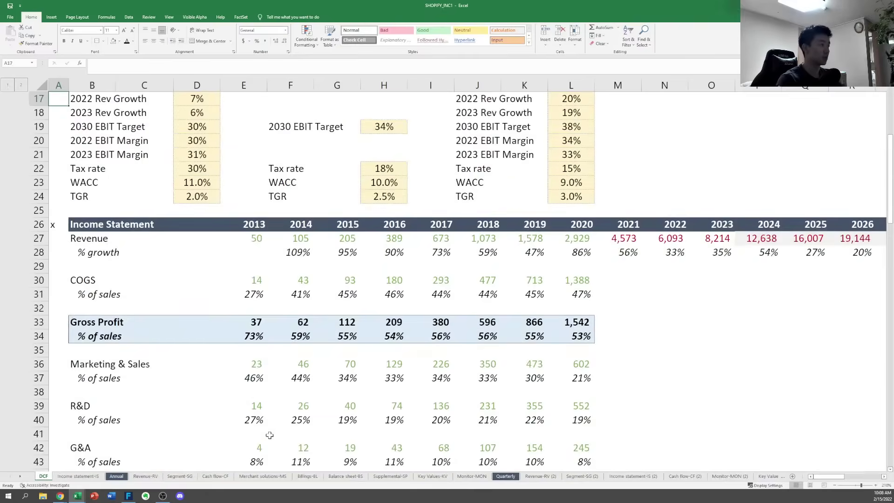
key("Down")
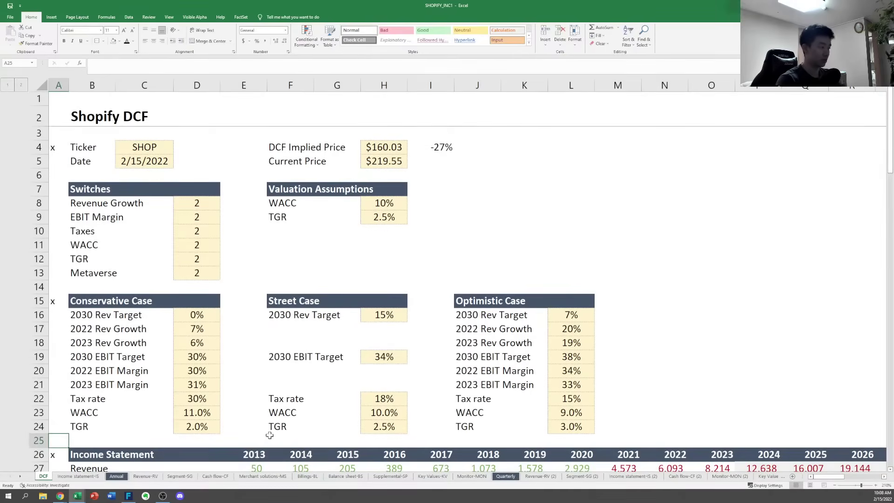
key("Up")
key("Up")
key("Up")
key("Up")
key("Up")
key("Up")
key("Up")
key("Up")
key("Up")
key("Up")
key("Up")
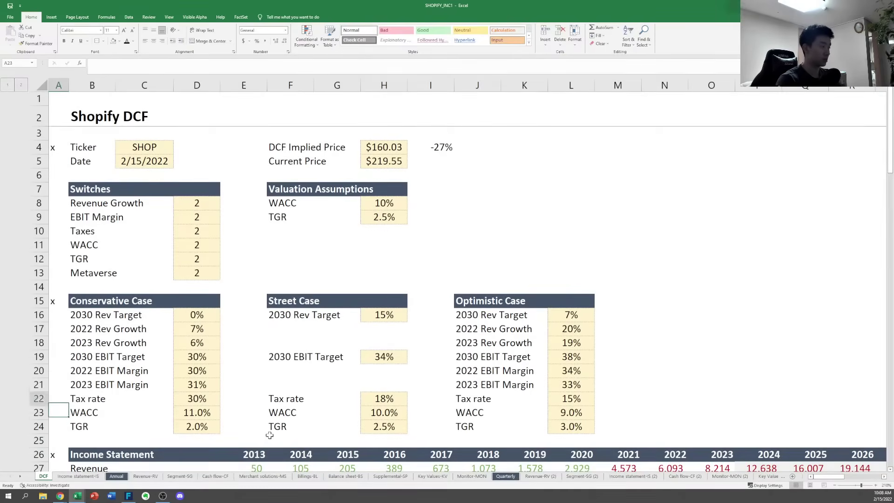
key("Up")
key("shift+space")
key("alt+h")
key("d")
key("r")
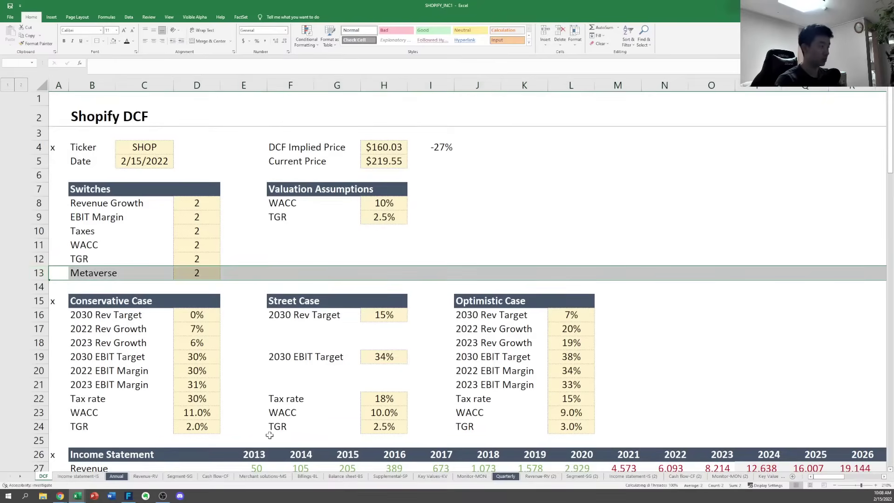
Freeze panes at the Income Statement header in row 25 so the switches and case assumptions above stay in view
key("Up")
key("Right")
key("Right")
key("Down")
key("Down")
key("Down")
key("Down")
key("Down")
key("Down")
key("Down")
key("Down")
key("Down")
key("Down")
key("Down")
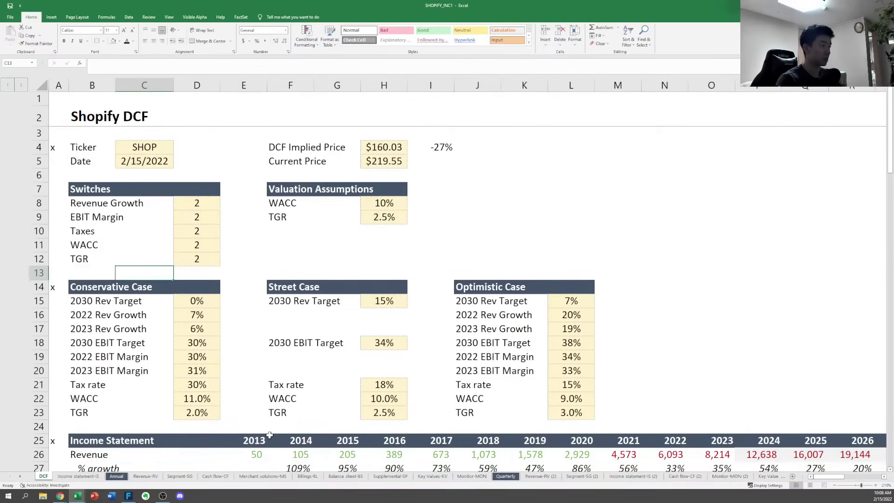
key("Down")
key("Down")
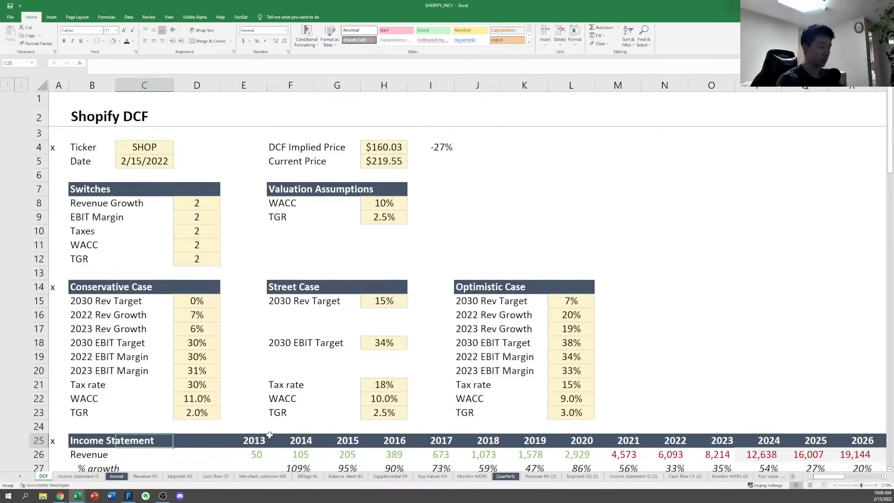
key("Left")
key("Left")
key("shift+space")
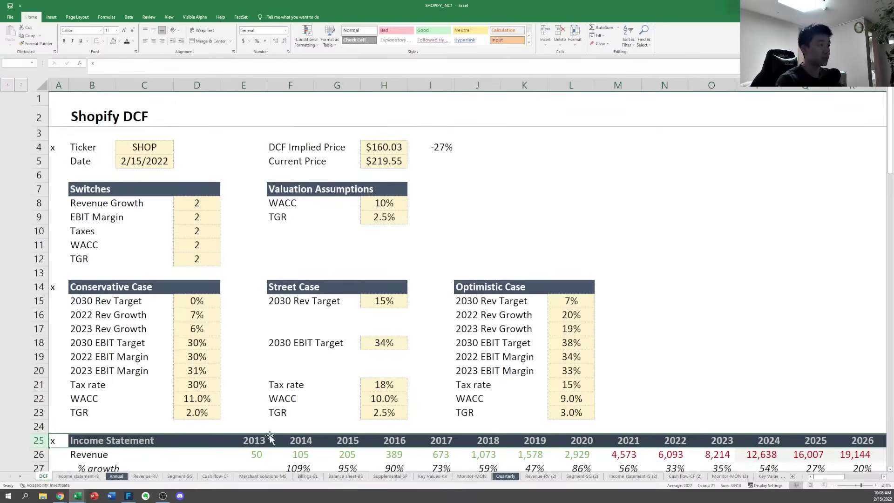
left_click(170, 18)
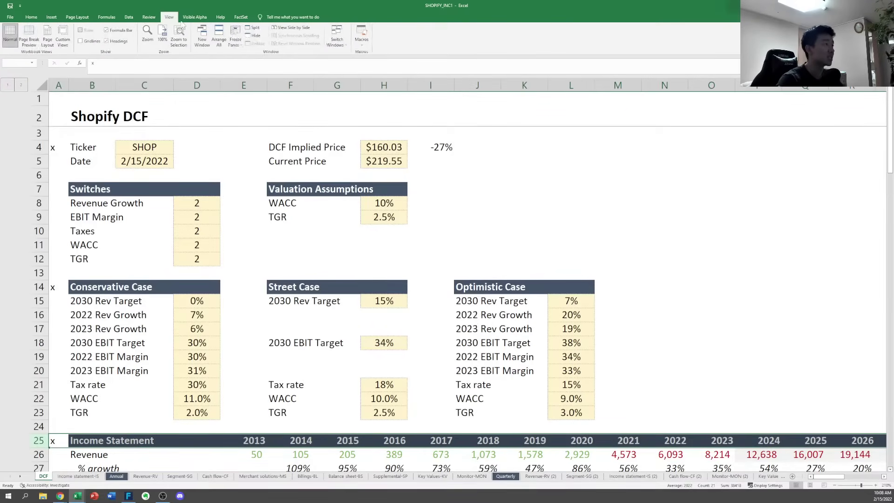
left_click(236, 36)
left_click(258, 65)
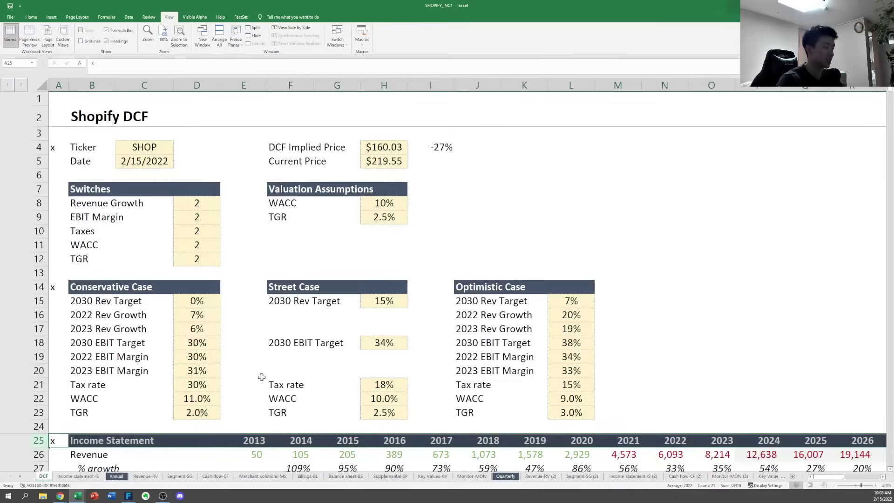
left_click(243, 412)
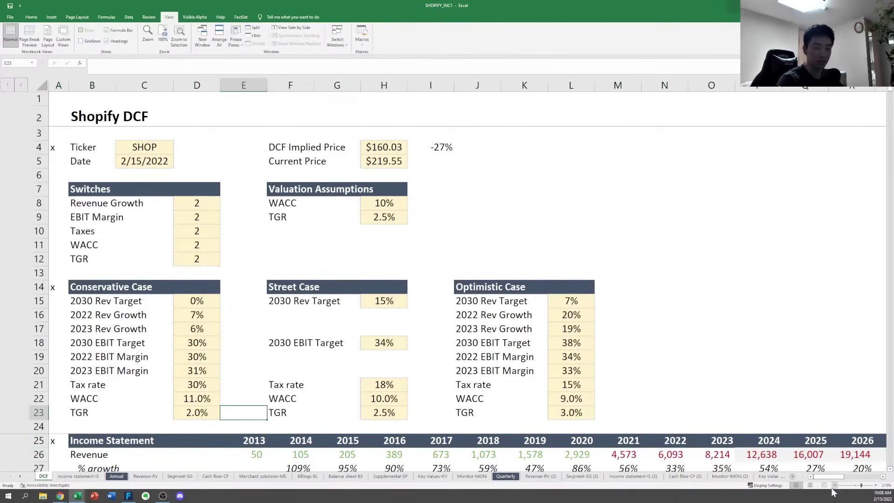
Zoom the DCF sheet out to 170% so more rows fit beneath the frozen assumptions area
left_click(833, 485)
left_click(833, 485)
left_click(833, 486)
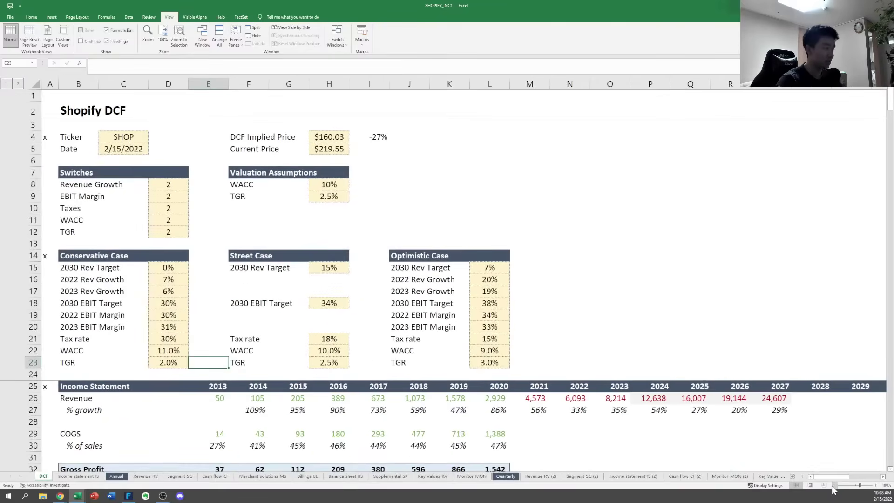
left_click(832, 486)
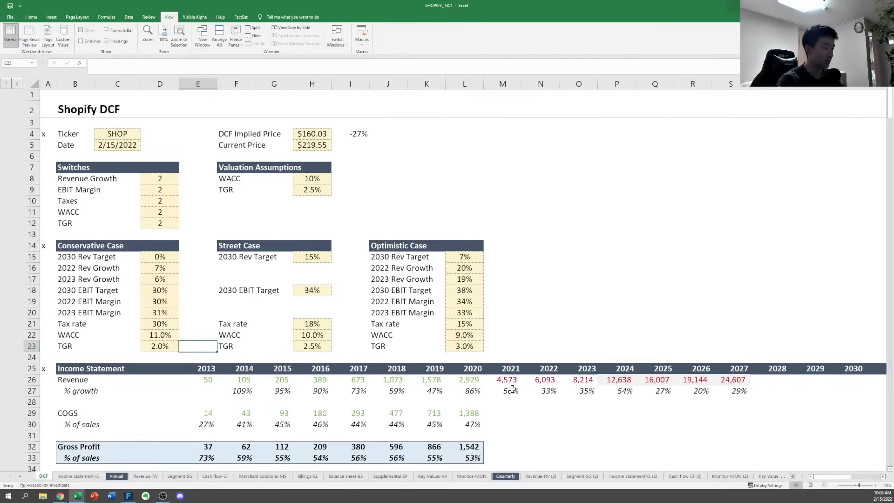
scroll(512, 389, "down", 2)
left_click(157, 244)
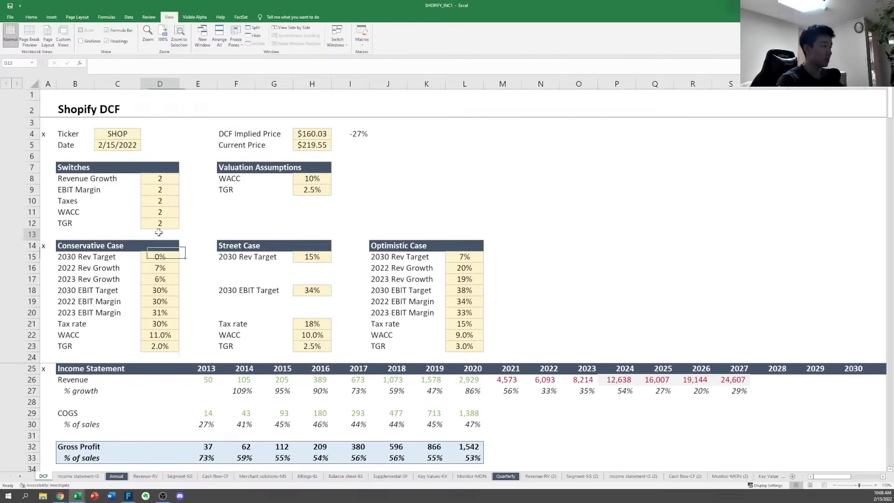
key("Down")
key("Down")
key("Down")
key("Down")
key("Down")
key("Down")
key("Down")
key("Down")
key("Down")
key("Down")
key("Down")
key("Down")
key("Down")
key("Down")
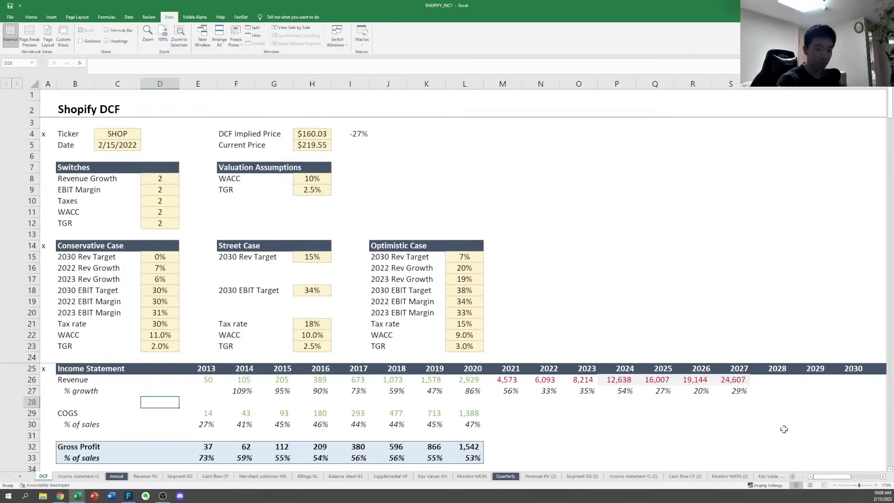
Preview the DCF sheet's page breaks, return to Normal view and decline the switch to Page Layout view
left_click(824, 485)
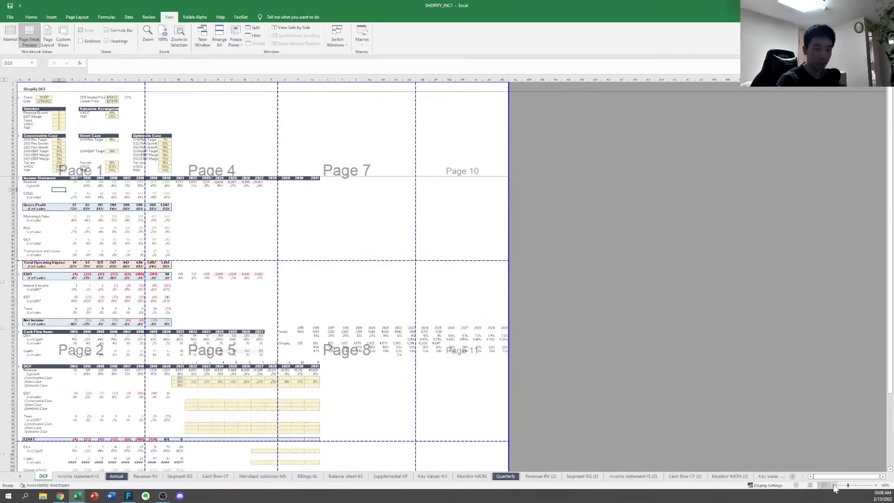
left_click(801, 484)
left_click(808, 486)
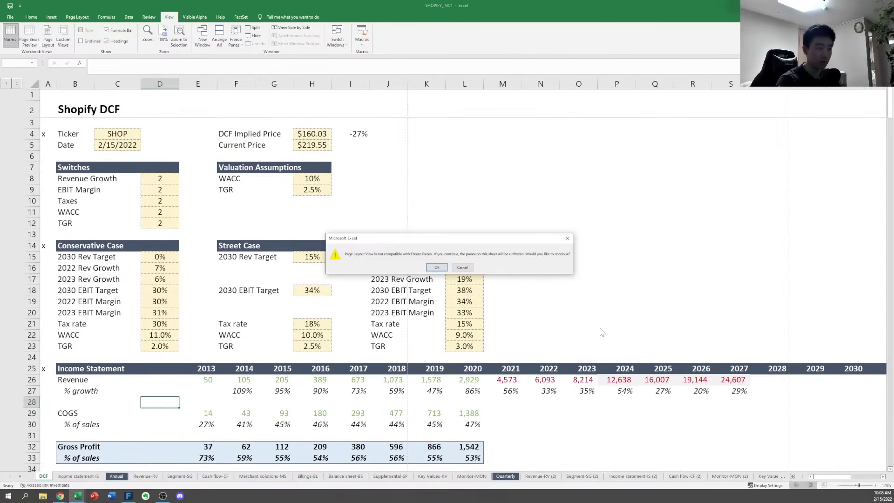
left_click(462, 269)
left_click(578, 391)
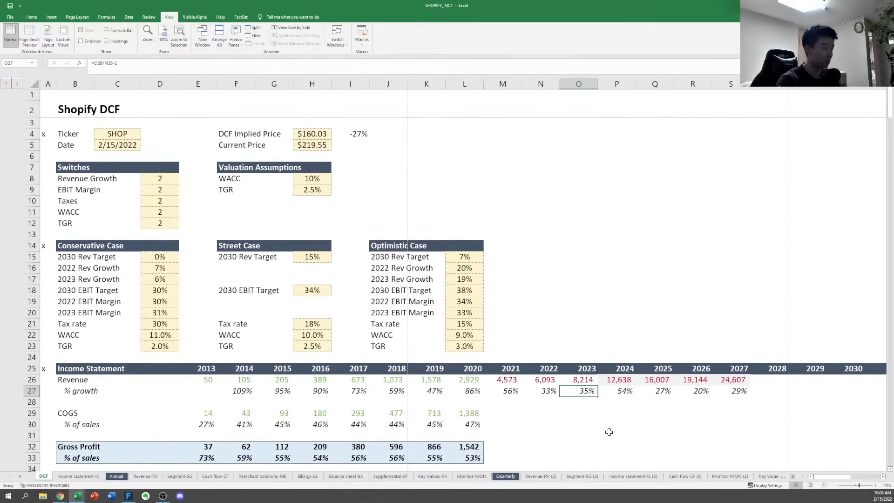
Switch the DCF sheet to Page Layout view, accept unfreezing the panes, and return to Normal view
left_click(809, 485)
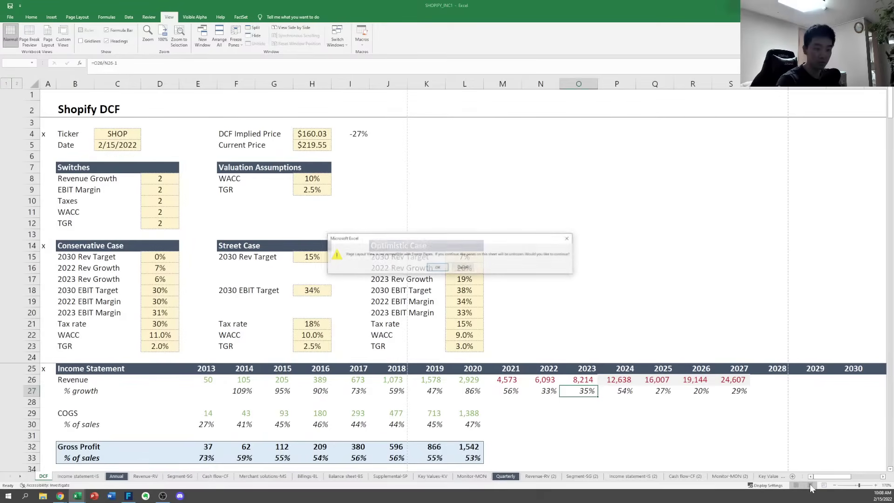
key("Return")
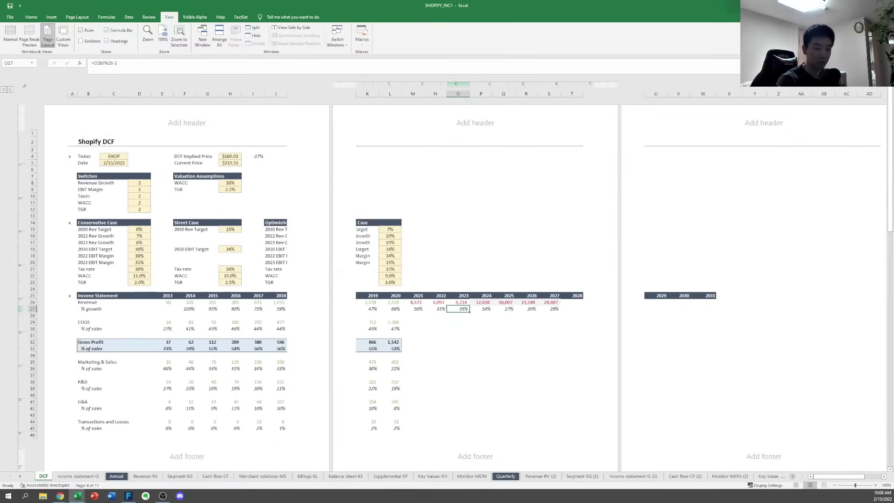
left_click(796, 485)
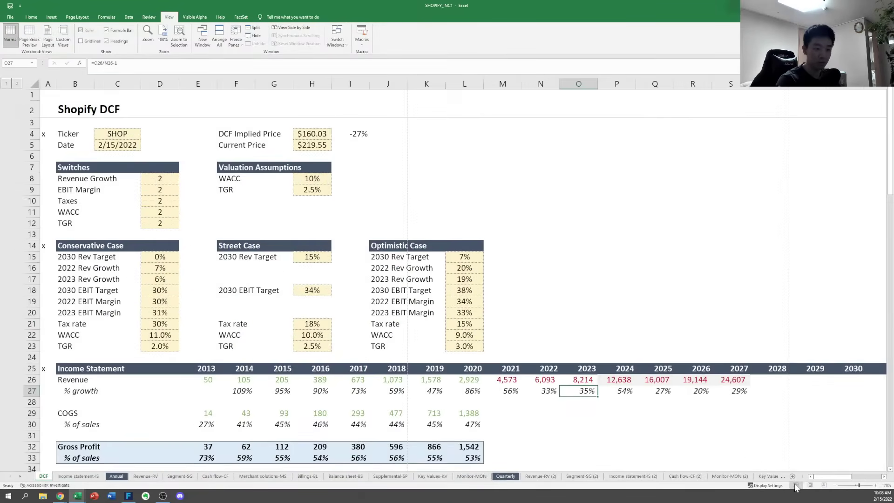
Look down the DCF sheet to the CapEx rows under Cash Flow Items, toggling Page Break Preview on and off
left_click(557, 332)
key("Down")
key("Down")
key("Down")
key("Down")
key("Down")
key("Down")
key("Down")
key("Down")
key("Down")
key("Down")
key("Down")
key("Down")
key("Down")
key("Down")
key("Down")
key("Down")
key("Down")
key("Down")
key("Down")
key("Down")
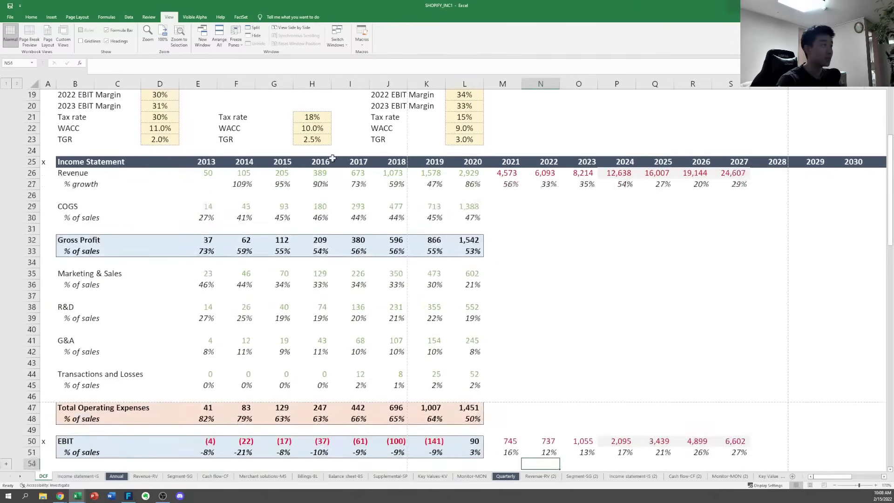
left_click(29, 37)
left_click(10, 37)
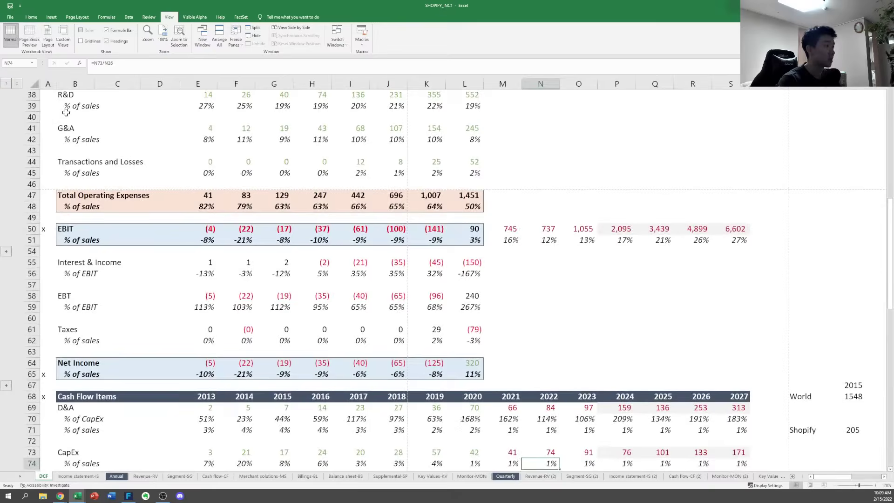
Set the print scope to Print Entire Workbook and go back to the DCF sheet without printing
left_click(10, 17)
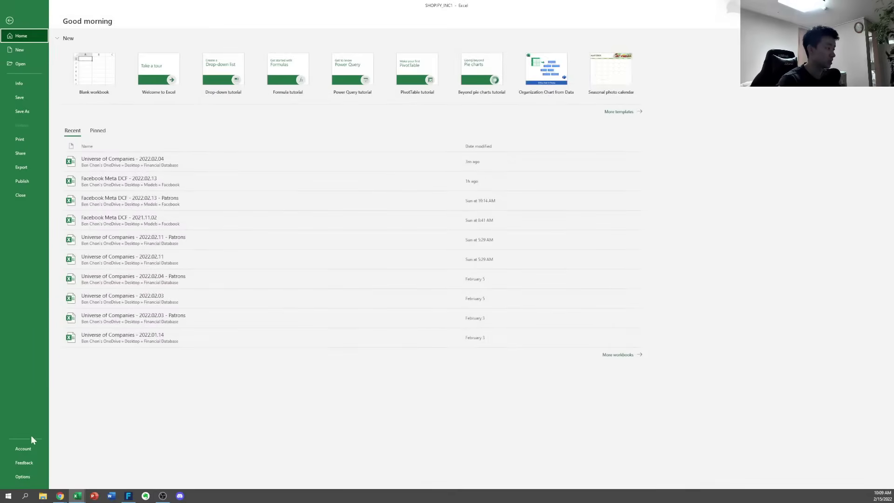
left_click(21, 139)
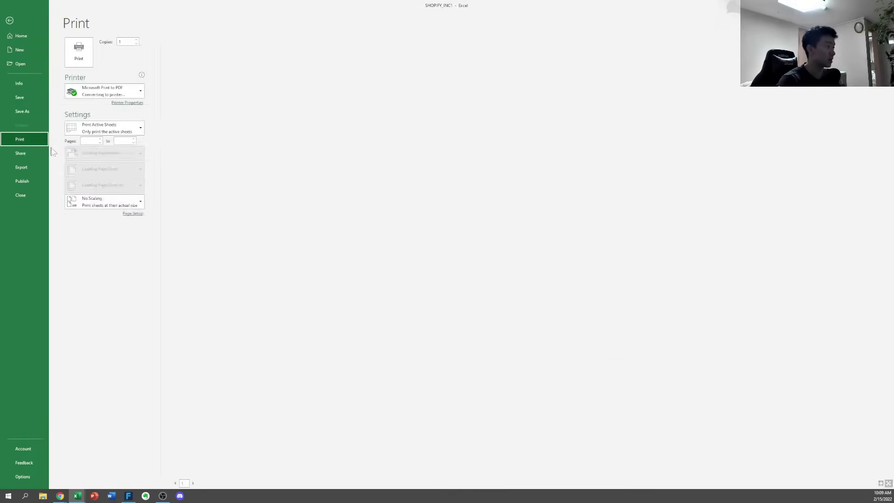
left_click(90, 132)
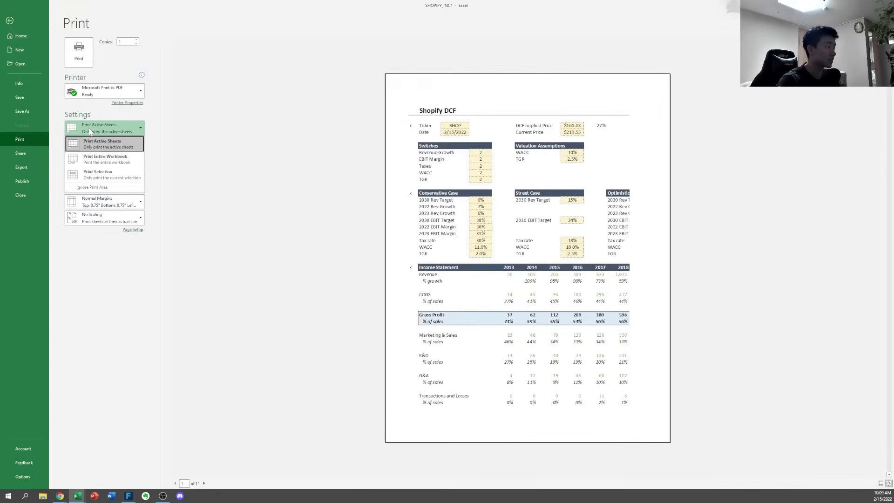
left_click(96, 143)
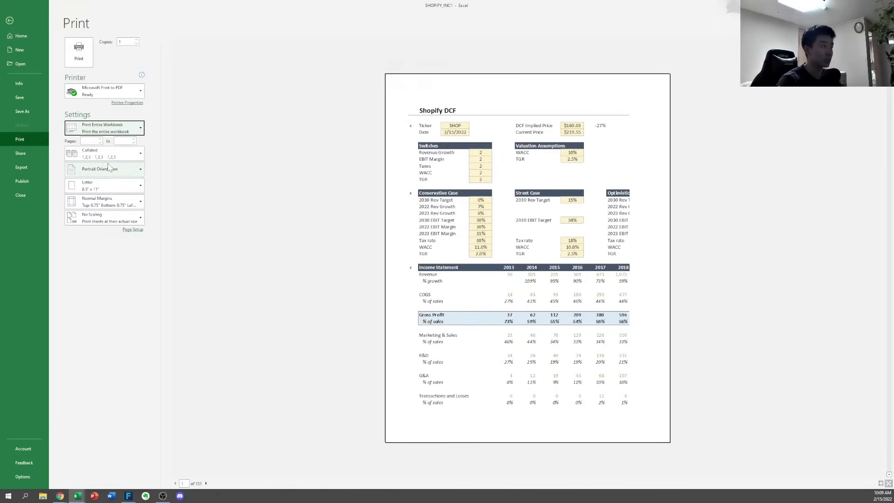
key("Escape")
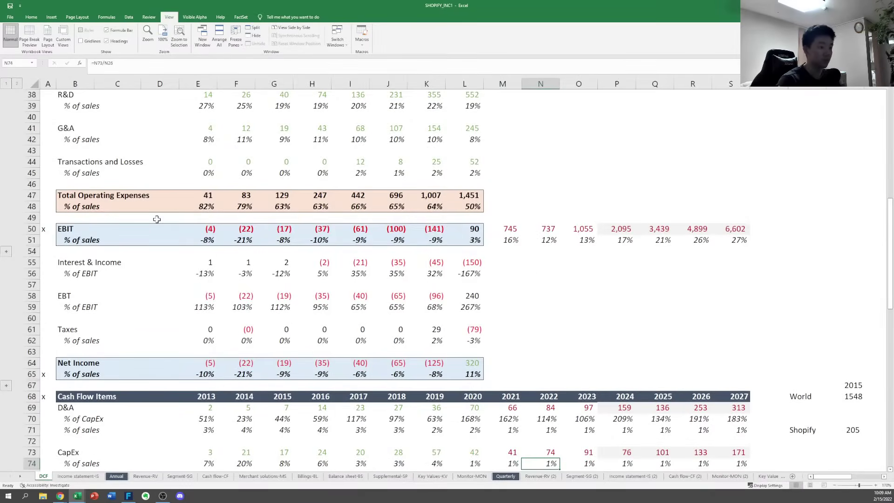
Look down the DCF sheet from Cash Flow Items to the DCF section's revenue growth case rows
mouse_move(567, 305)
left_mouse_down()
mouse_move(606, 296)
mouse_move(568, 303)
left_mouse_up()
key("Down")
key("Down")
key("Down")
key("Down")
key("Down")
key("Down")
key("Down")
key("Down")
key("Down")
key("Down")
key("Down")
key("Down")
key("Down")
key("Down")
key("Down")
key("Down")
key("Down")
key("Down")
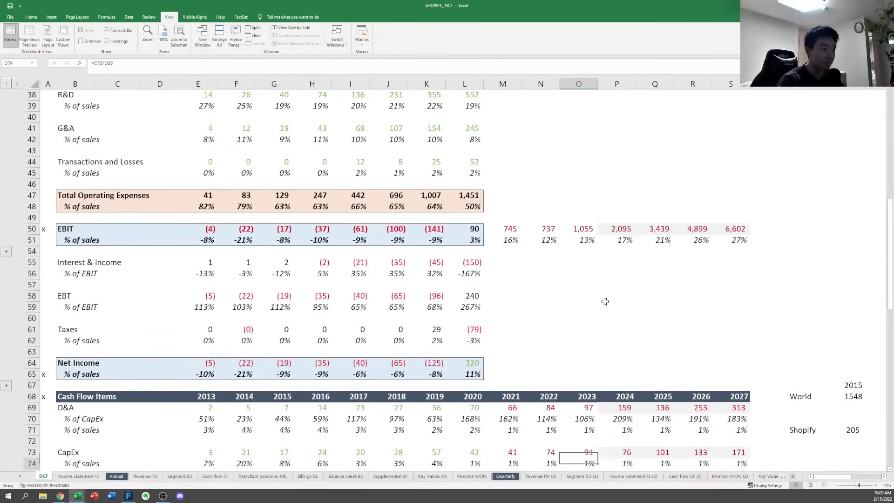
key("Down")
key("Down")
key("Down")
key("Down")
key("Down")
key("Down")
key("Down")
key("Down")
key("Down")
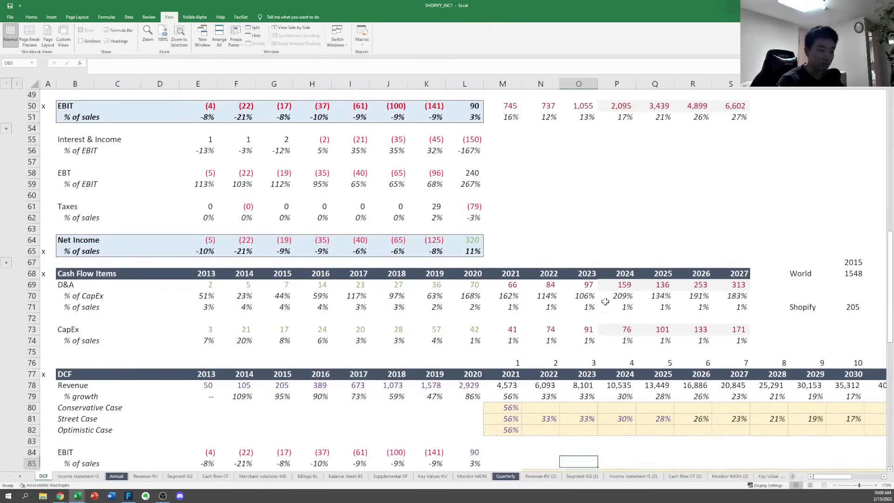
Freeze the panes again at the Income Statement header in row 25, keeping the switches and case assumptions above it in view
key("Left")
key("Left")
key("Up")
key("Up")
key("Up")
key("Up")
key("Left")
key("Left")
key("Left")
key("Left")
key("Left")
key("Left")
key("Left")
key("Left")
key("Left")
key("Left")
key("Left")
key("Left")
key("Up")
key("Up")
key("Up")
key("Up")
key("Up")
key("Up")
key("Up")
key("Up")
key("Up")
key("Up")
key("Up")
key("Up")
key("Up")
key("Up")
key("Up")
key("Up")
key("Up")
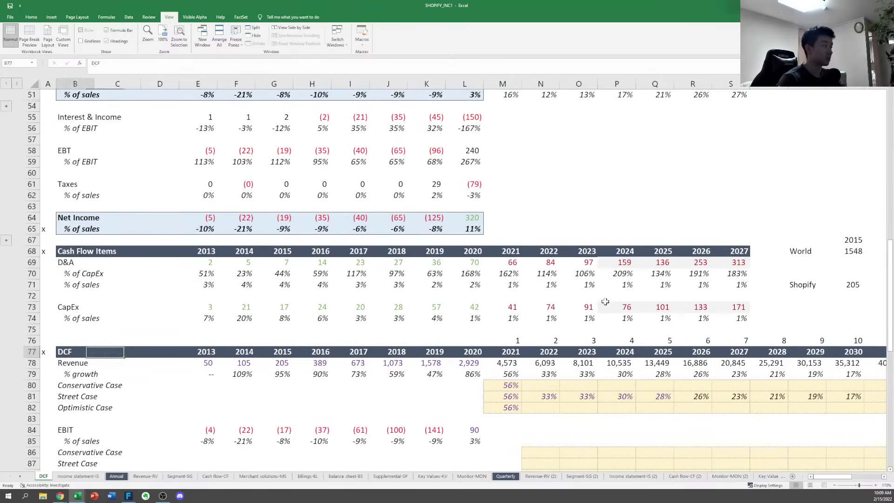
key("Up")
key("Up")
key("Up")
key("Up")
key("Up")
key("Up")
key("Up")
key("Up")
key("Up")
key("Up")
key("Up")
key("Up")
key("Up")
key("Up")
key("Up")
key("Up")
key("Up")
key("Up")
key("Up")
key("Up")
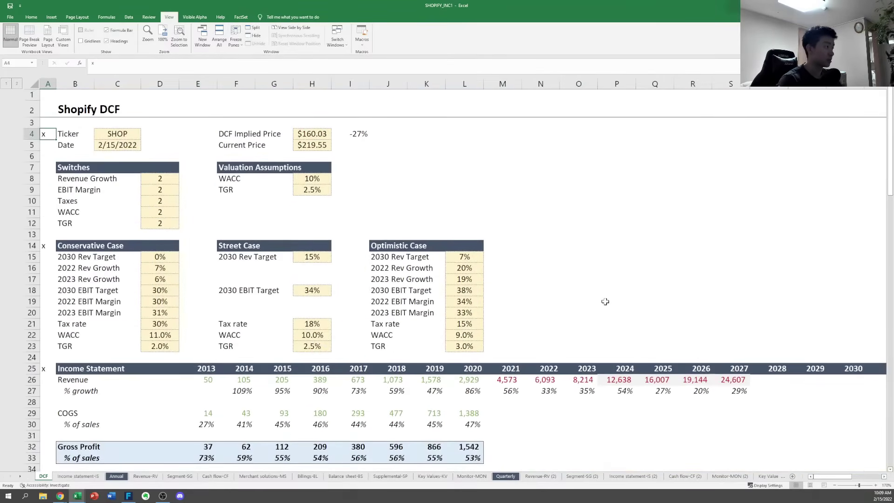
key("Down")
key("Down")
key("Down")
key("Down")
key("Down")
key("Down")
key("Down")
key("Down")
key("Down")
key("Down")
key("Down")
key("Down")
key("Down")
key("Down")
key("Down")
key("Down")
key("Down")
key("Down")
key("Down")
key("Down")
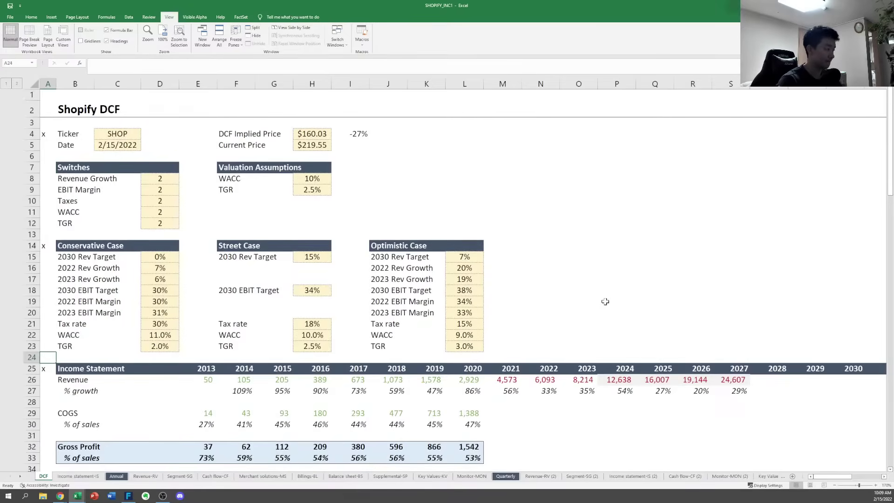
key("shift+space")
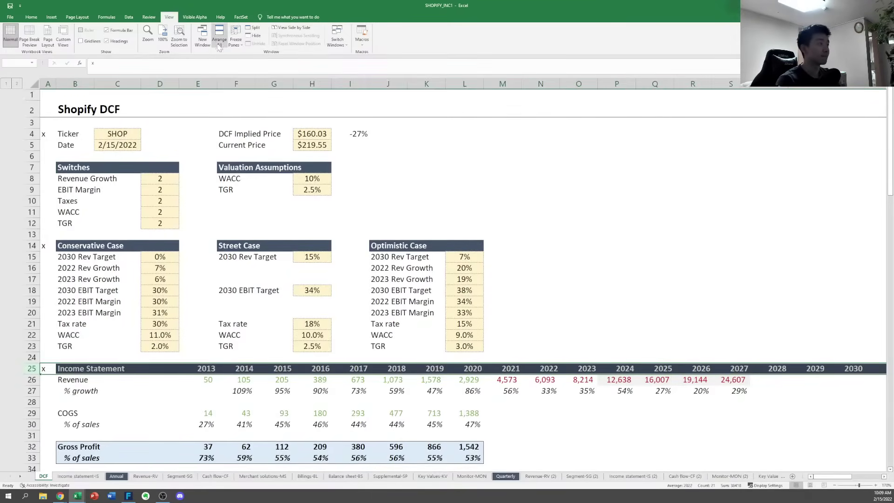
left_click(235, 37)
left_click(241, 58)
left_click(297, 328)
left_click(355, 425)
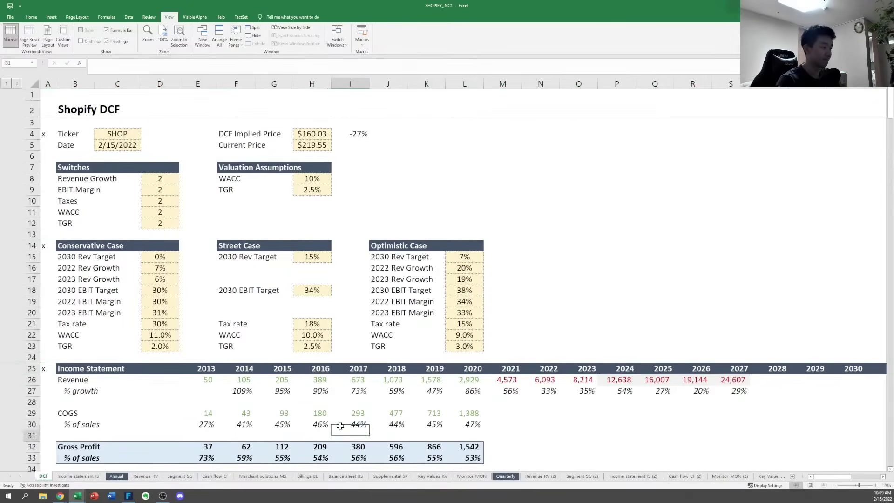
Look down the DCF sheet from the Income Statement to the 2022 conservative-case revenue growth cell in the DCF section
key("Down")
key("Down")
key("Down")
key("Down")
key("Down")
key("Down")
key("Down")
key("Down")
key("Down")
key("Down")
key("Down")
key("Down")
key("Down")
key("Down")
key("Down")
key("Down")
key("Down")
key("Down")
key("Down")
key("Down")
key("Down")
key("Down")
key("Down")
key("Down")
key("Down")
key("Down")
key("Down")
key("Down")
key("Down")
key("Down")
key("Down")
key("Down")
key("Down")
key("Down")
key("Down")
key("Down")
key("Down")
key("Down")
key("Down")
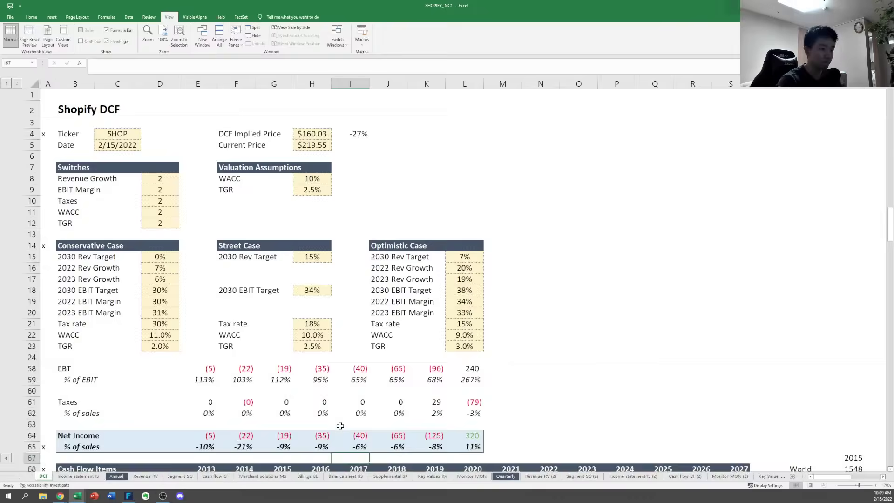
key("Down")
key("Down")
key("Down")
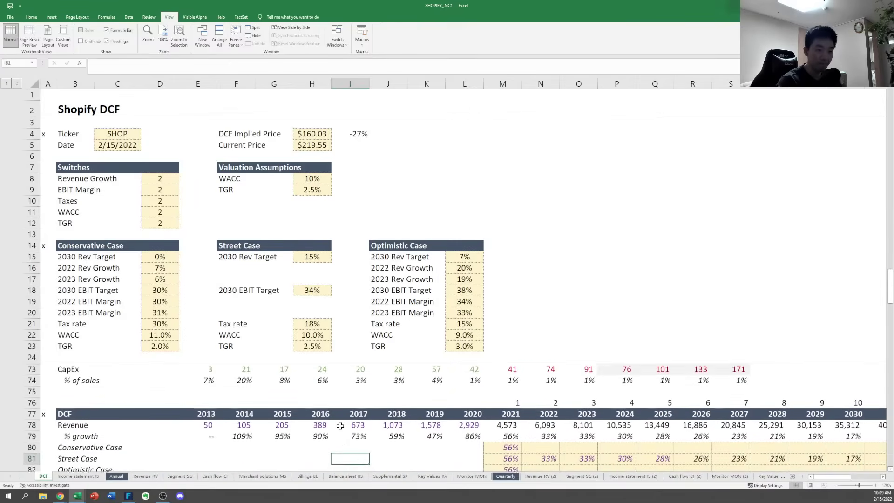
key("Right")
key("Right")
key("Right")
key("Right")
key("Up")
key("Right")
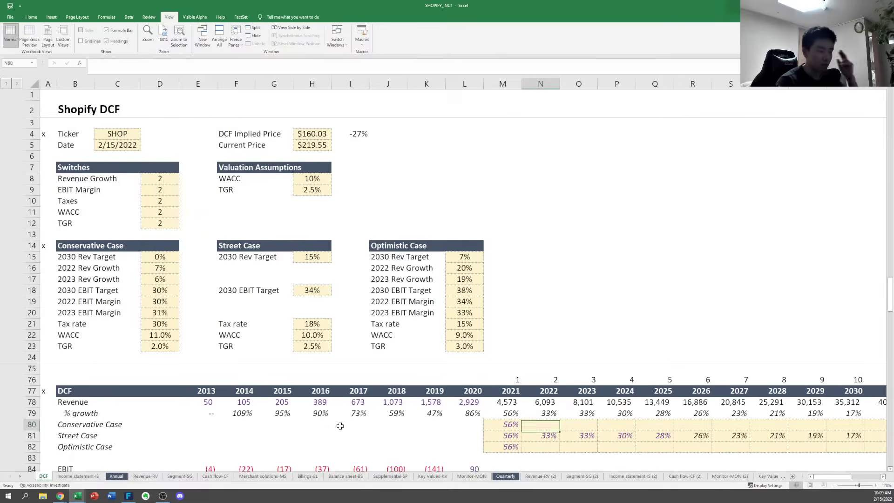
key("Up")
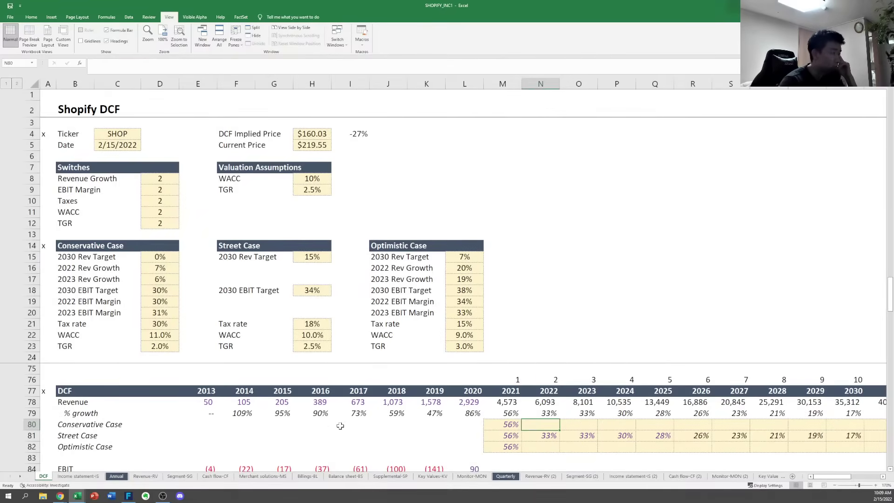
Set the 2022 revenue growth assumption to 31% in the Conservative Case and 35% in the Optimistic Case
left_click(158, 266)
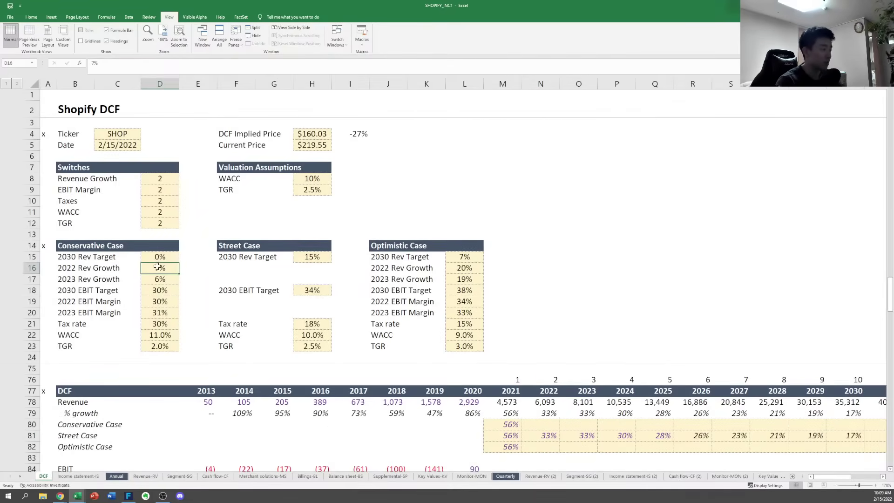
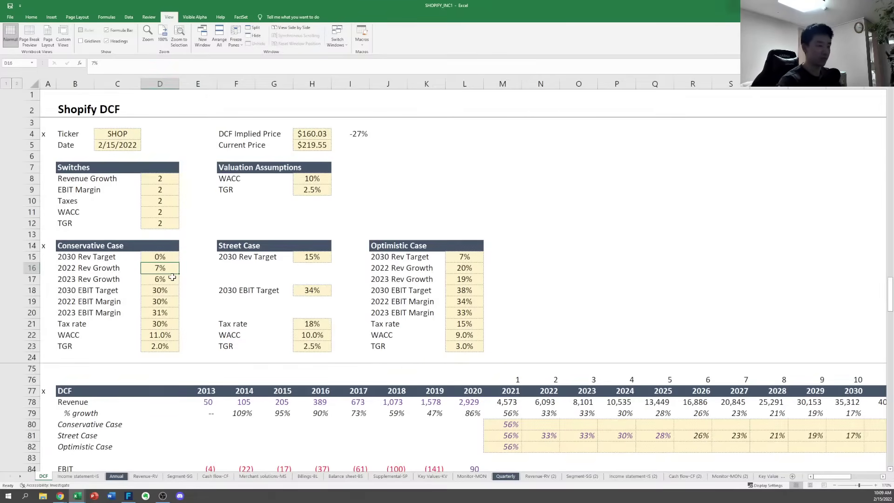
type("2")
key("Tab")
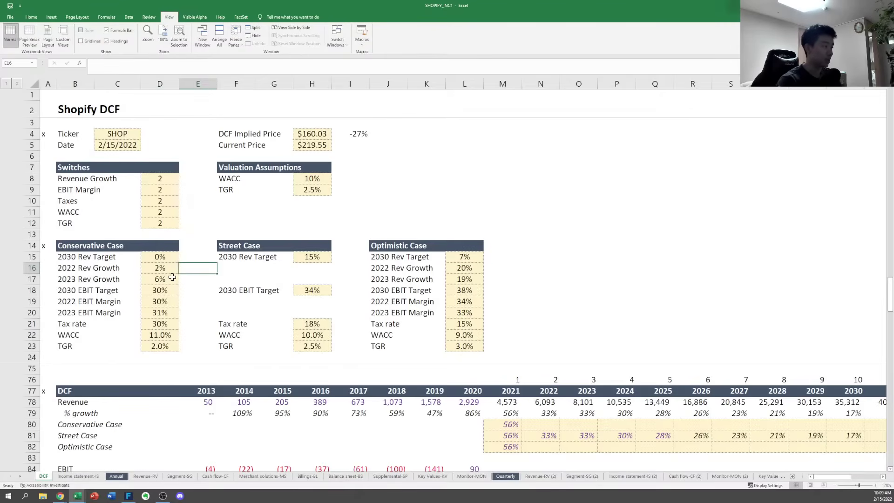
key("Left")
key("Left")
key("Right")
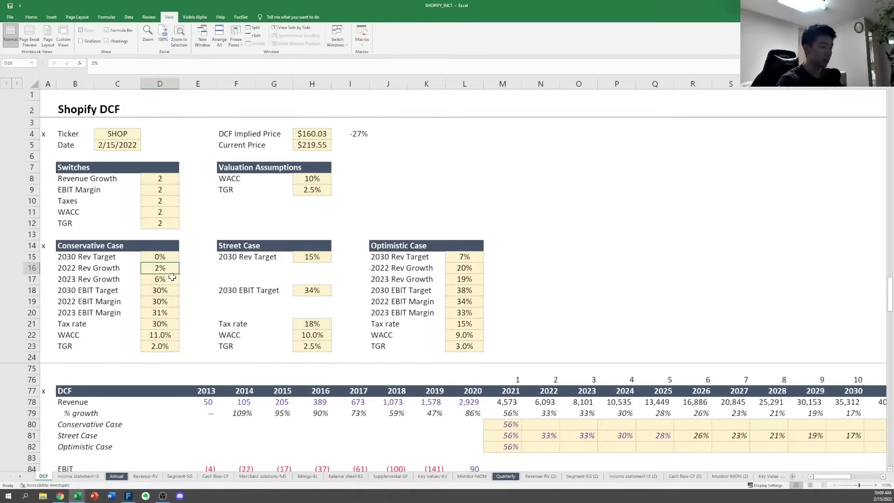
type("31")
key("Tab")
key("Tab")
key("Tab")
key("Tab")
key("Tab")
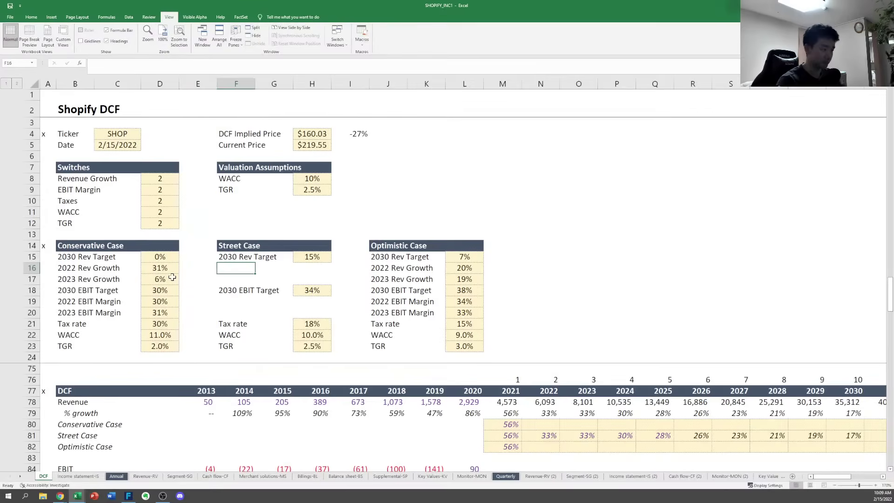
key("Tab")
key("Tab")
key("Tab")
type("35")
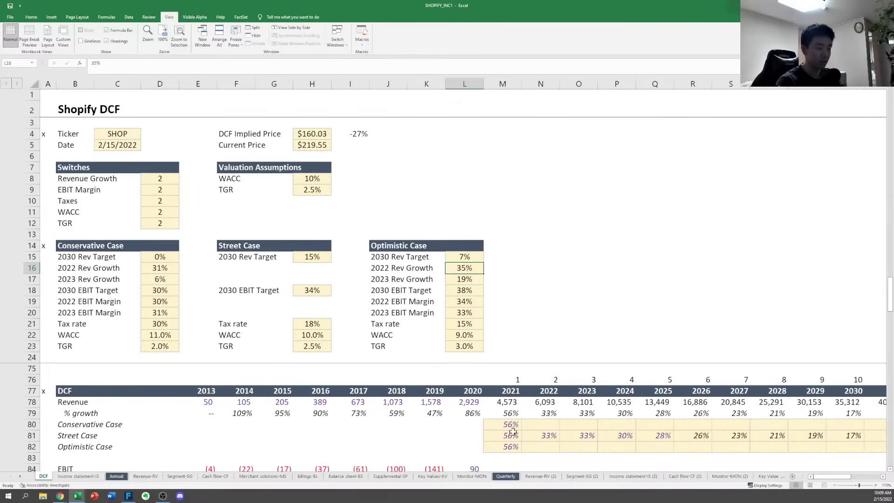
Set the 2022 revenue growth assumption to 28% in the Conservative Case and 38% in the Optimistic Case
left_click(155, 267)
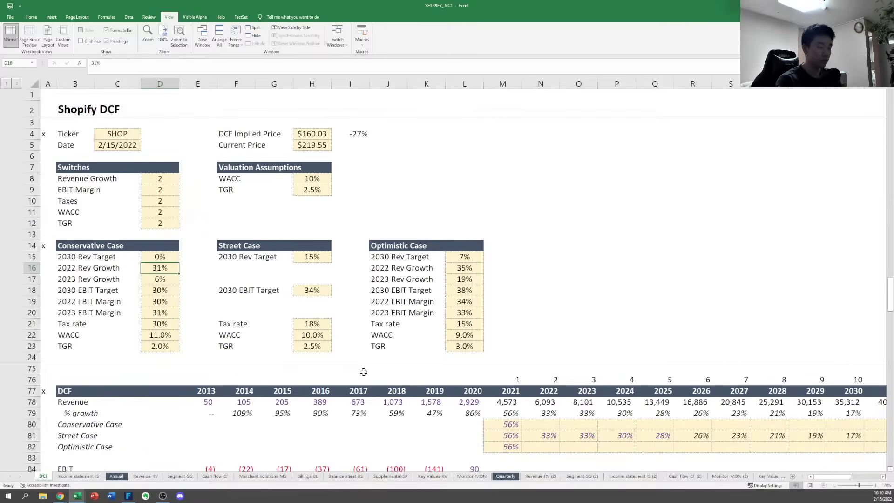
type("28")
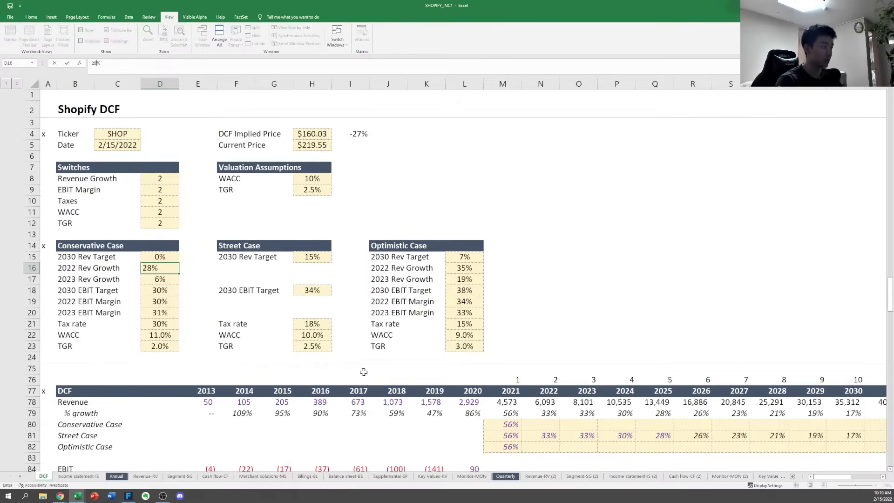
key("Right")
key("Right")
key("Right")
key("Right")
key("Right")
key("Right")
key("Right")
key("Right")
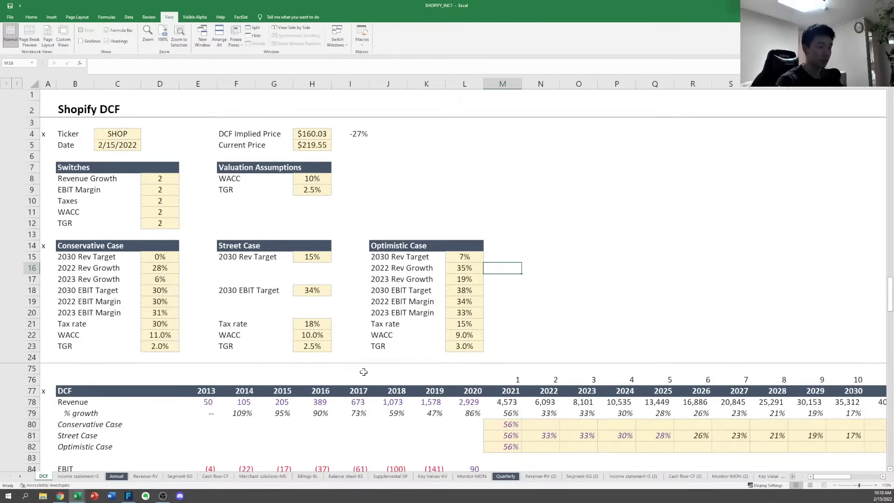
type("38")
key("ctrl+Return")
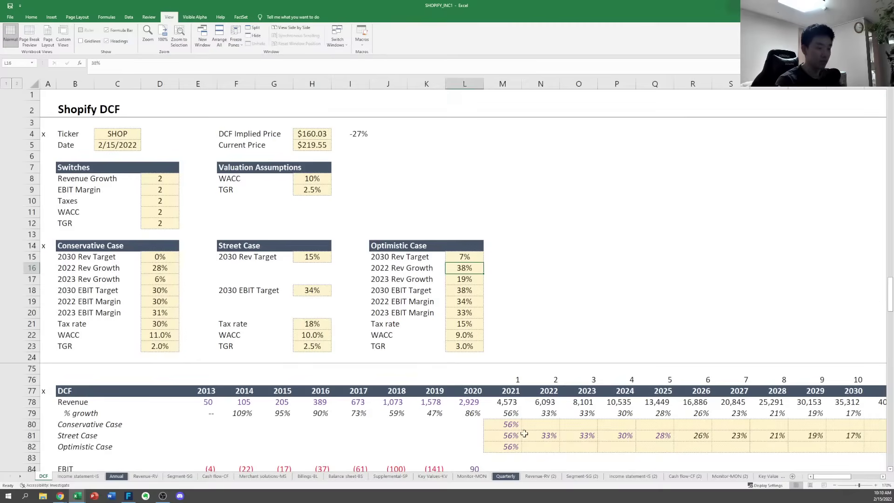
Link the DCF section's 2022 conservative and optimistic growth cells to the 2022 Rev Growth assumptions in D16 and L16
left_click(534, 424)
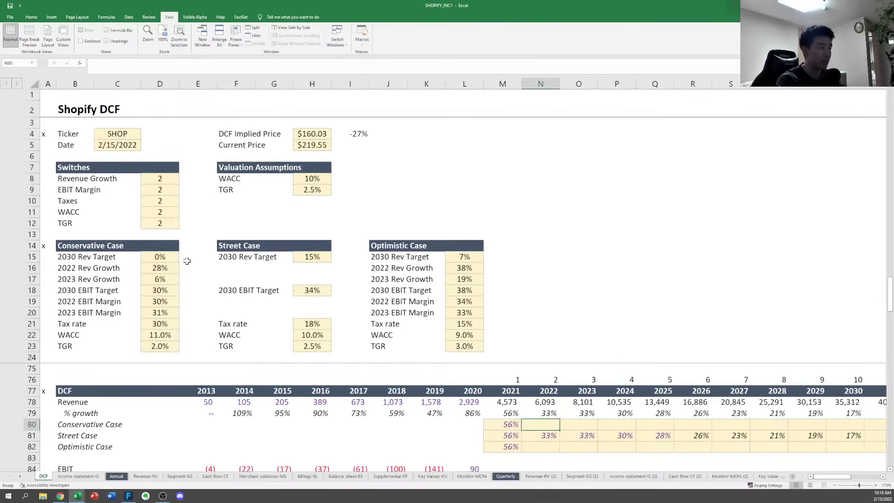
type("=")
left_click(159, 268)
key("Return")
key("Return")
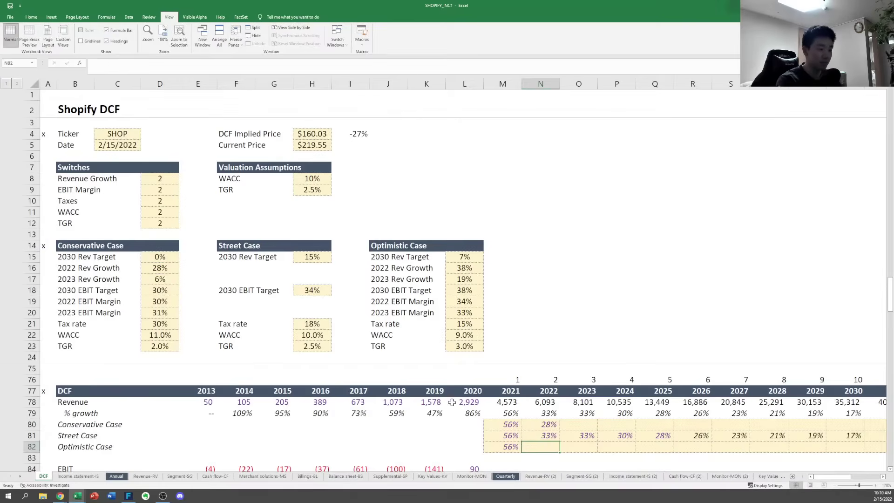
type("=")
left_click(461, 268)
key("ctrl+Return")
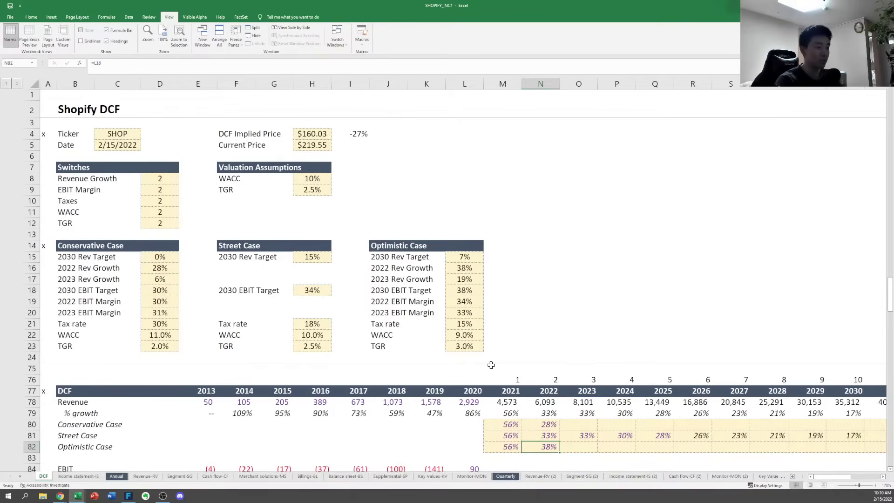
Compare the 2022 revenue growth rates of the conservative, street and optimistic case rows
key("Right")
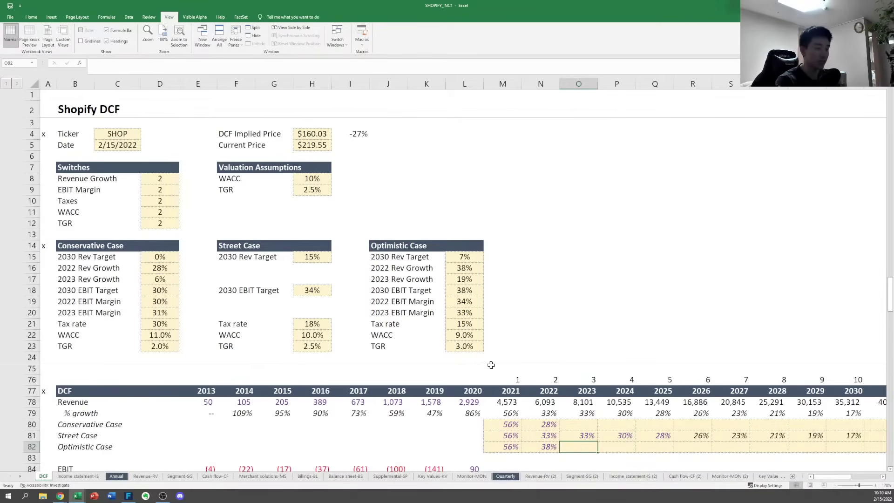
key("Left")
key("Up")
key("Up")
key("Down")
key("Down")
key("Up")
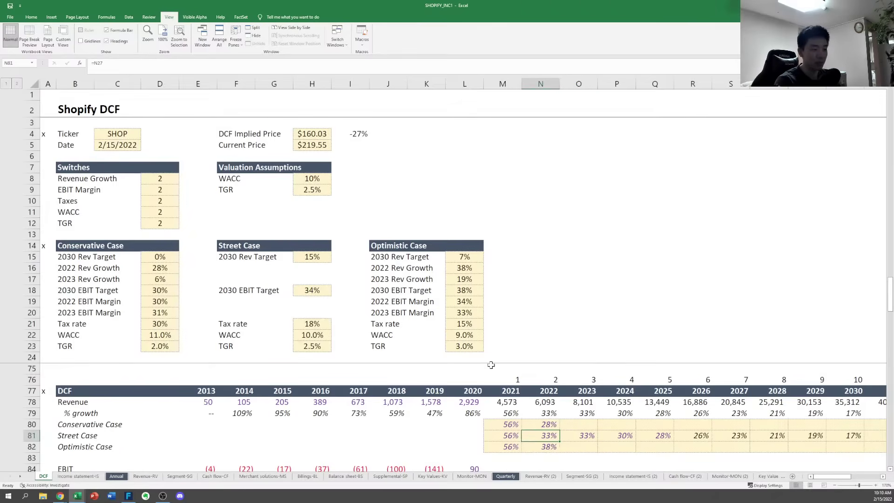
key("Up")
key("Down")
key("Up")
key("Down")
key("Up")
Examine the revenue growth from 2017 to 2021 against the 2021 and 2022 growth rates in the case rows
key("Left")
key("Left")
key("Up")
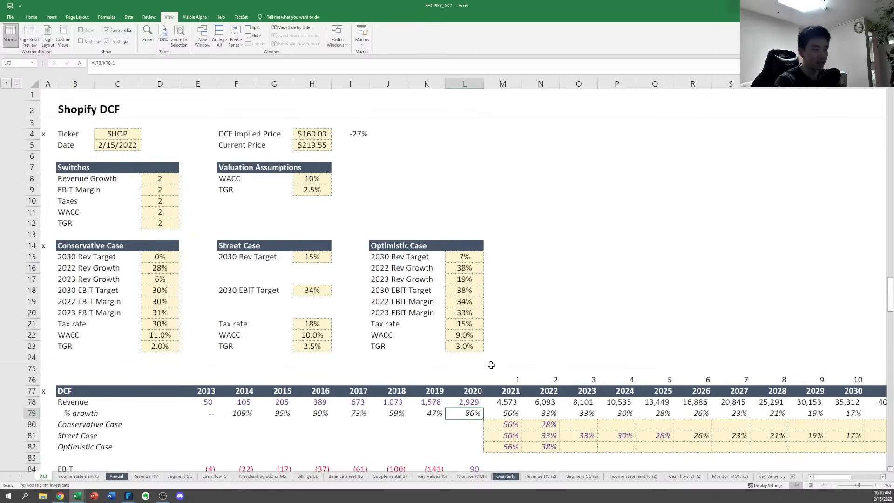
key("Right")
key("Left")
key("Right")
key("shift+Left")
key("shift+Left")
key("shift+Left")
key("shift+Left")
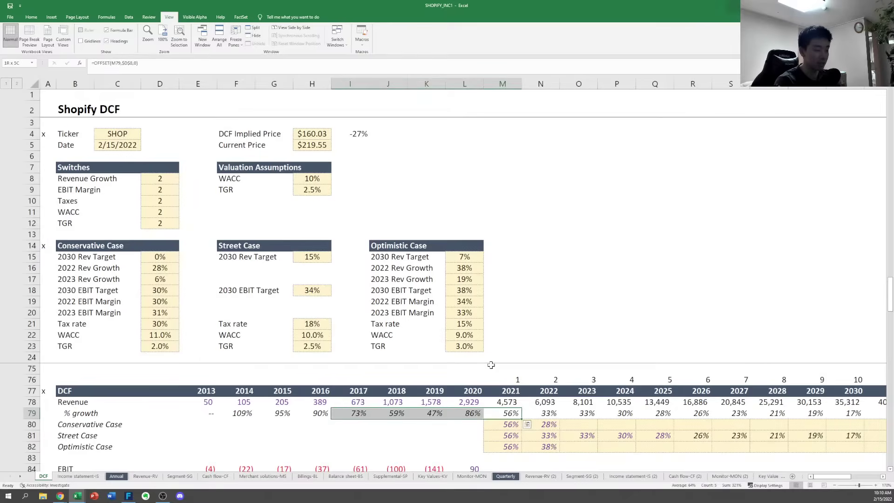
key("shift+Right")
key("Right")
key("Left")
key("Down")
key("Up")
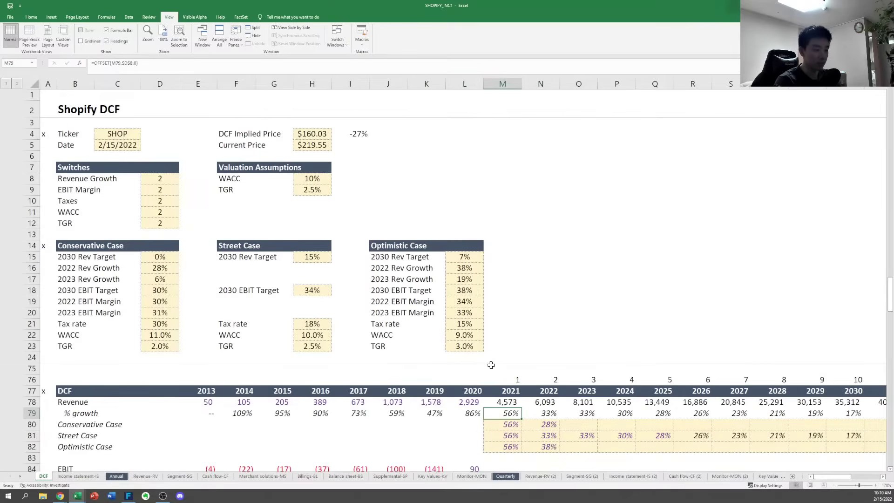
key("Down")
key("Down")
key("Down")
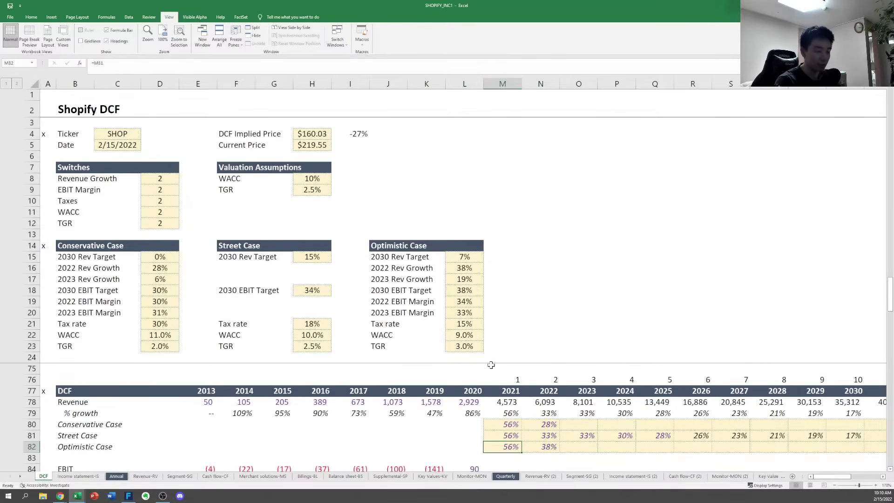
key("Right")
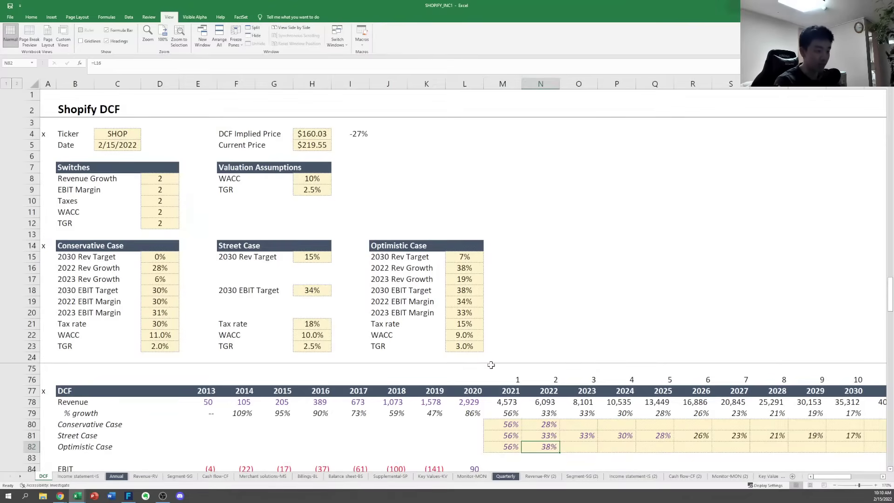
key("Up")
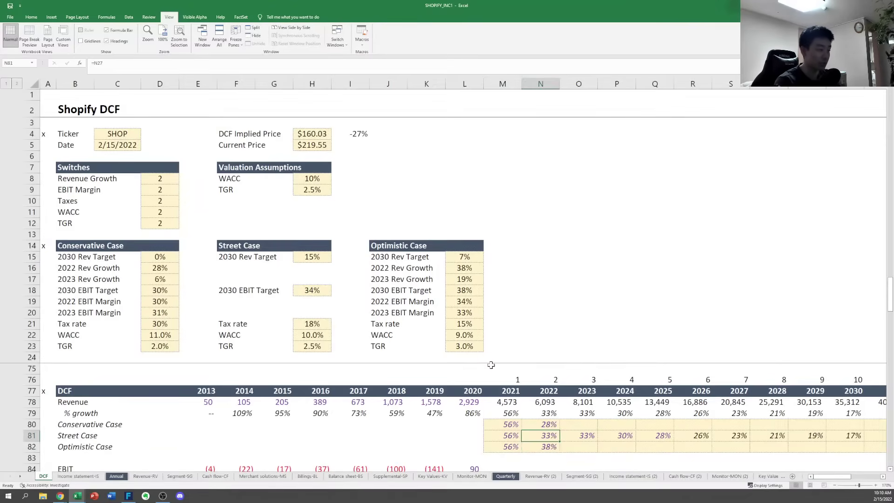
key("Down")
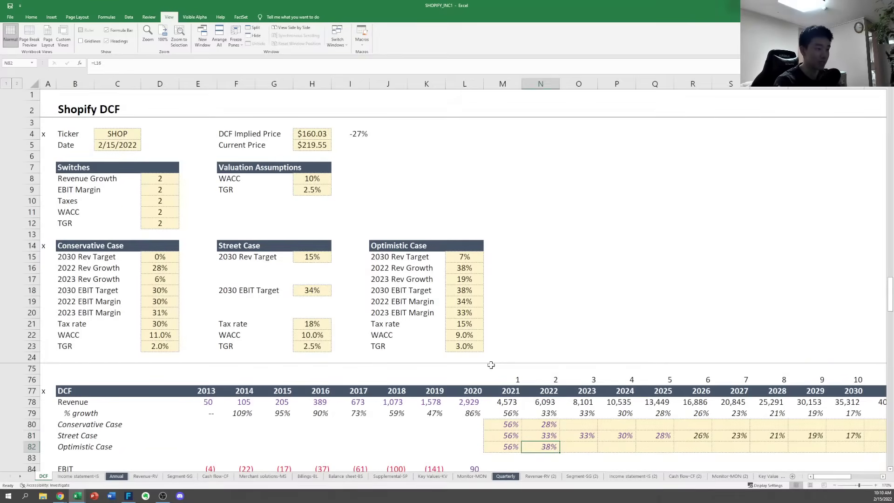
Look along the conservative-case growth row out to 2031 and return to its empty 2023 cell
key("Up")
key("Up")
key("Right")
key("Right")
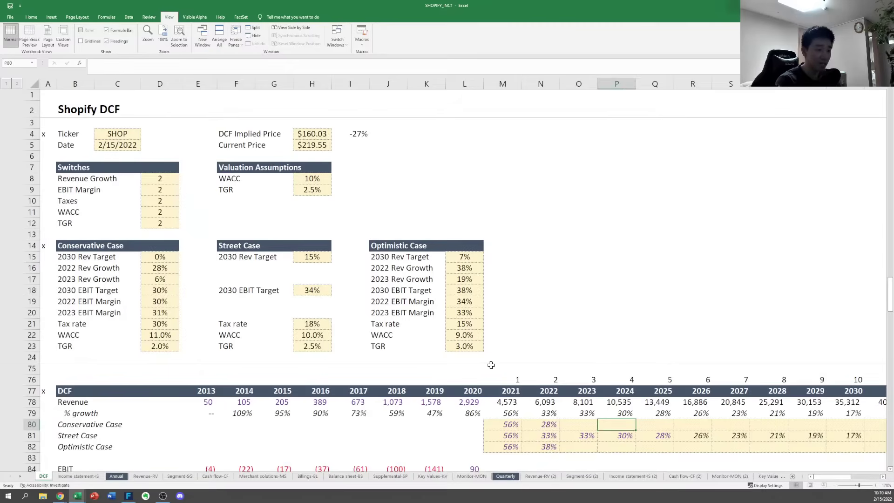
key("Right")
key("Right")
key("Right")
key("Right")
key("Right")
key("Right")
key("Right")
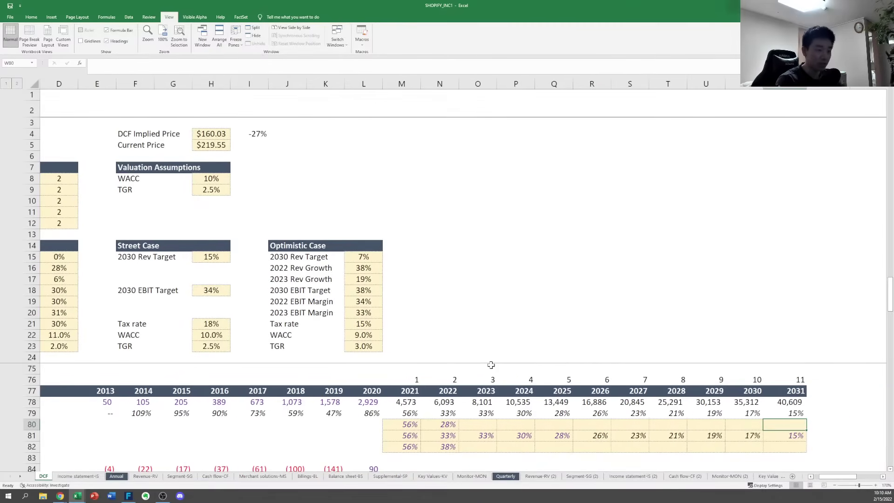
key("Left")
key("Left")
key("Left")
key("Left")
key("Left")
key("Left")
key("Left")
key("Left")
key("Right")
key("Right")
key("Right")
key("Right")
key("Right")
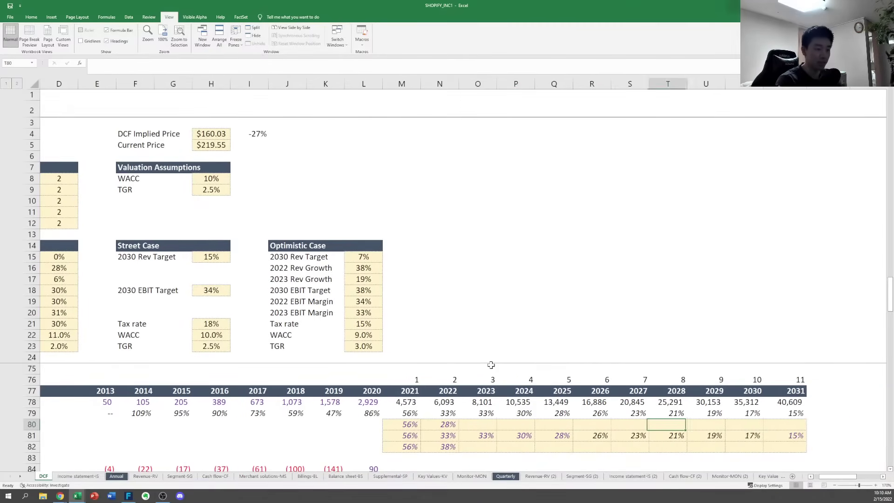
key("Left")
key("Left")
key("Left")
key("Left")
key("Left")
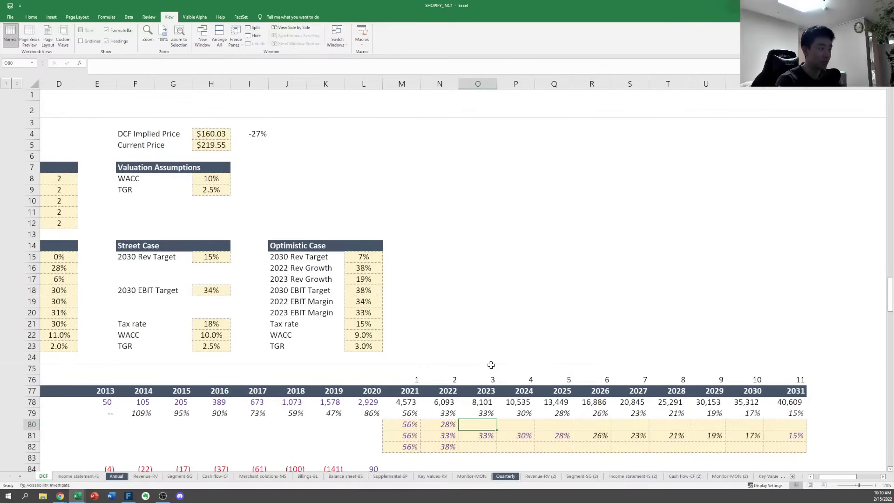
Look back and forth along the conservative-case growth row across its historical and projected years
key("Left")
key("Left")
key("Right")
key("Right")
key("Left")
key("Left")
key("Left")
key("Left")
key("Left")
key("Left")
key("Left")
key("Left")
key("Left")
key("Left")
key("Left")
key("Left")
key("Left")
key("Left")
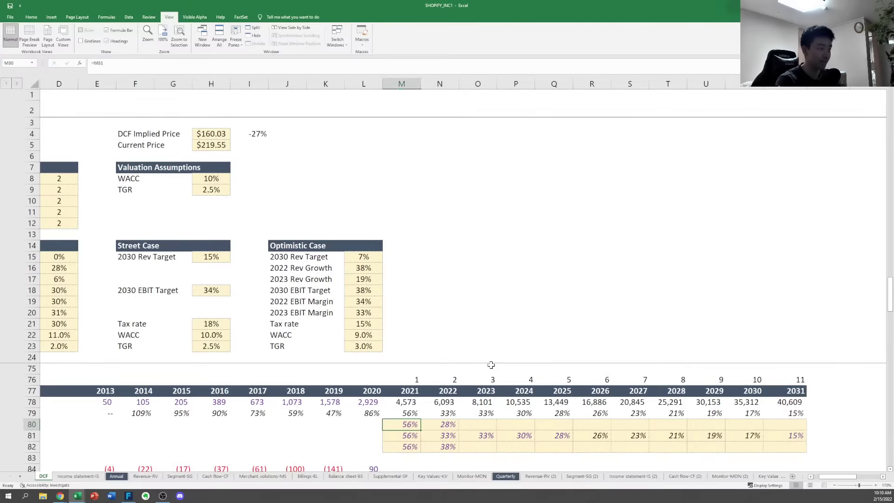
key("Right")
key("Right")
key("Right")
key("Right")
key("Right")
key("Right")
key("Right")
key("Right")
key("Right")
key("Right")
key("Right")
key("Left")
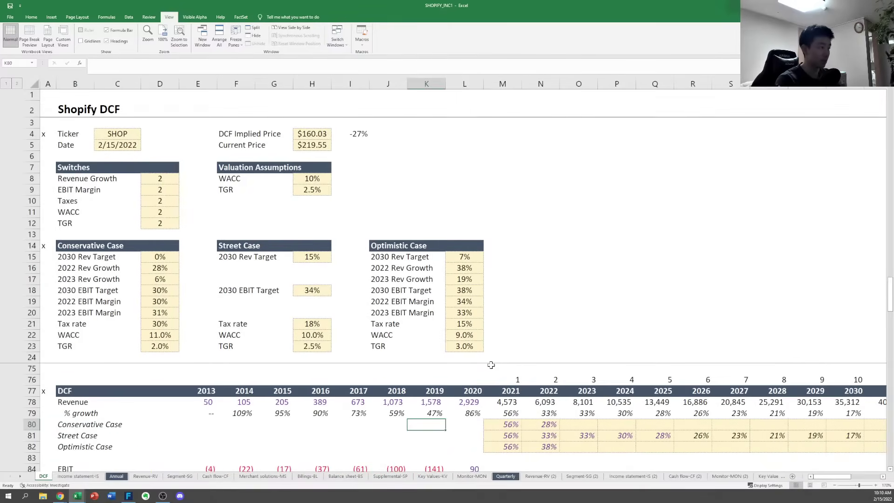
Set the 2023 Rev Growth assumption to 28% in the conservative case and 38% in the optimistic case
left_click(174, 278)
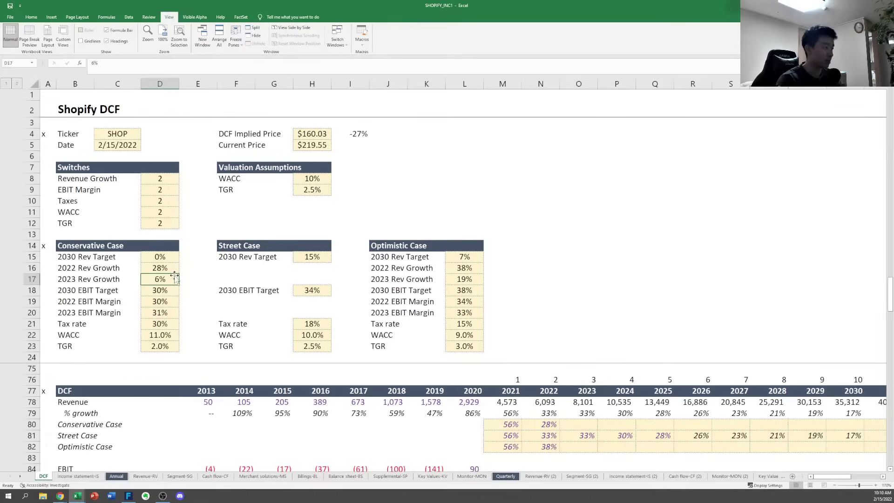
type("28")
key("Right")
key("Right")
key("Right")
key("Right")
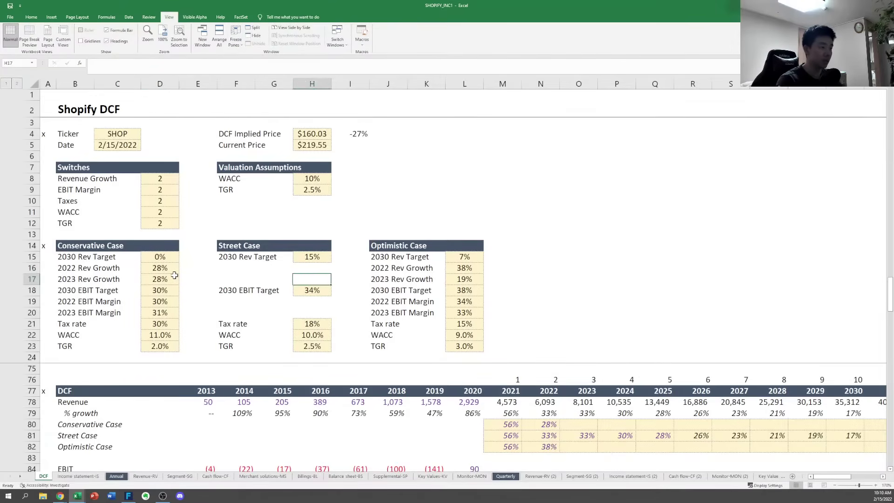
key("Right")
key("Right")
key("Right")
key("Right")
type("38")
key("ctrl+Return")
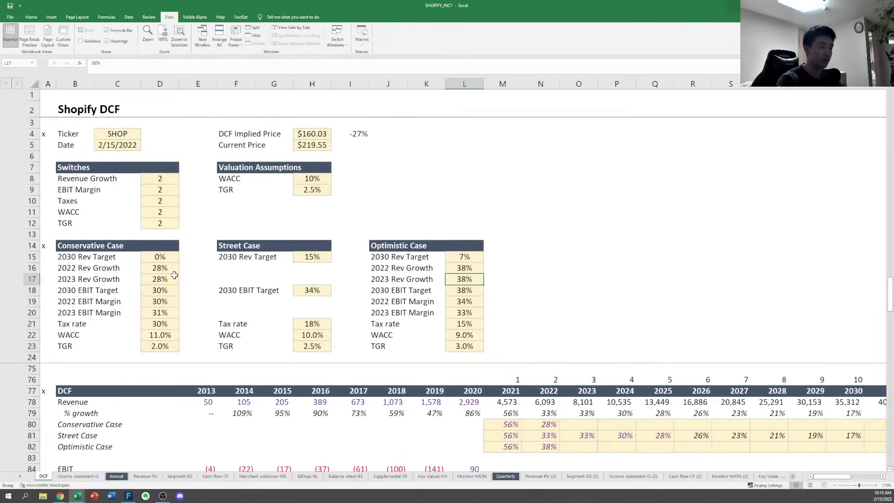
Link the DCF section's 2023 conservative and optimistic growth cells to the 2023 Rev Growth assumptions in D17 and L17
left_click(563, 422)
type("=")
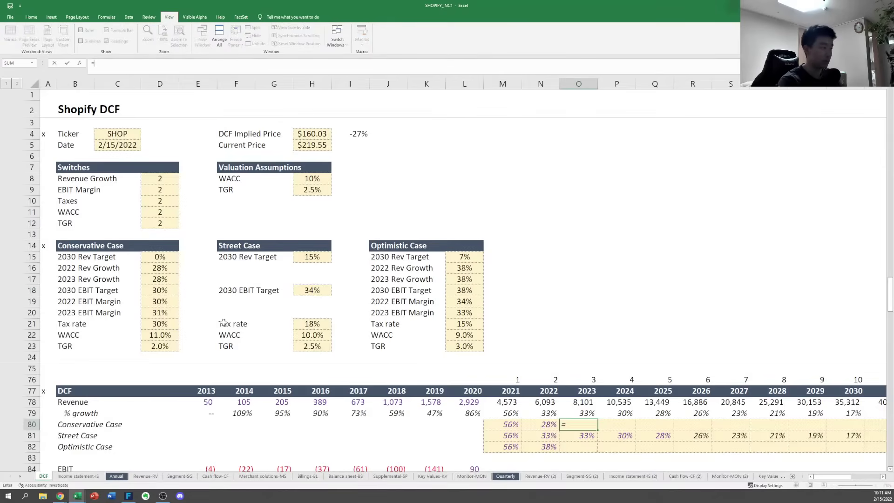
left_click(171, 278)
key("Return")
key("Down")
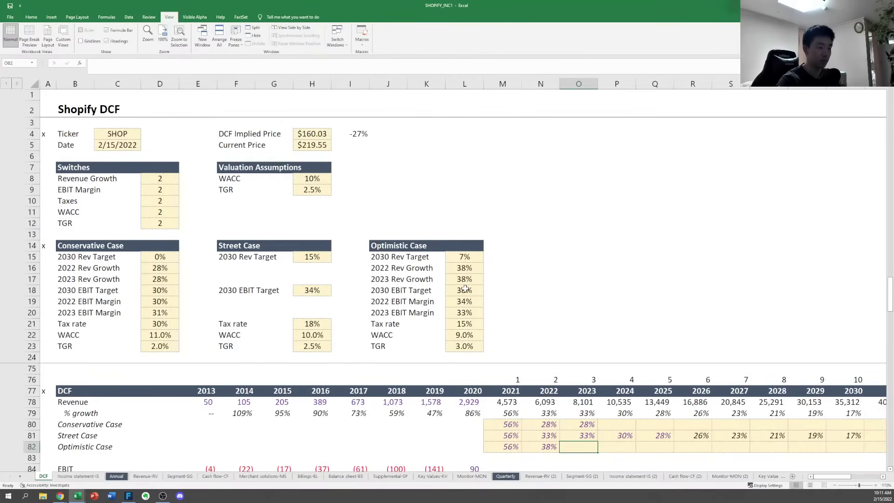
type("=")
left_click(462, 282)
key("ctrl+Return")
Link the conservative case's 2031 growth cell to its 2030 Rev Target assumption in D15
key("Up")
key("Right")
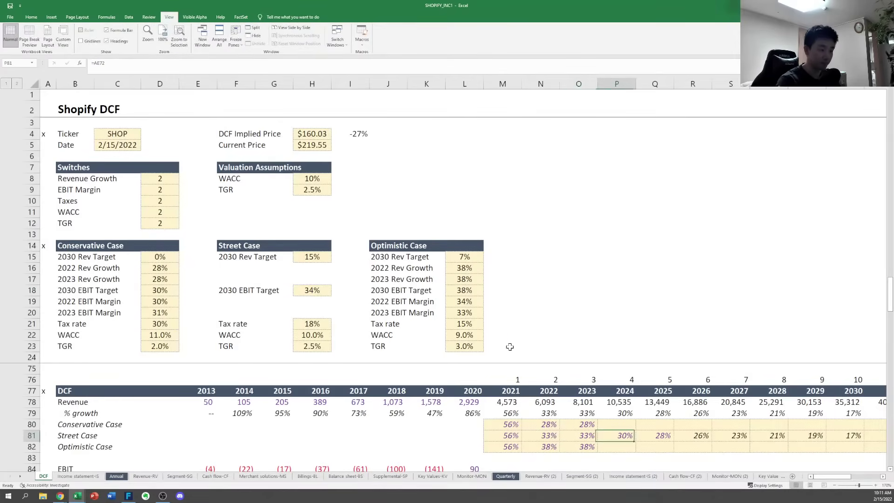
key("Right")
key("Left")
key("Up")
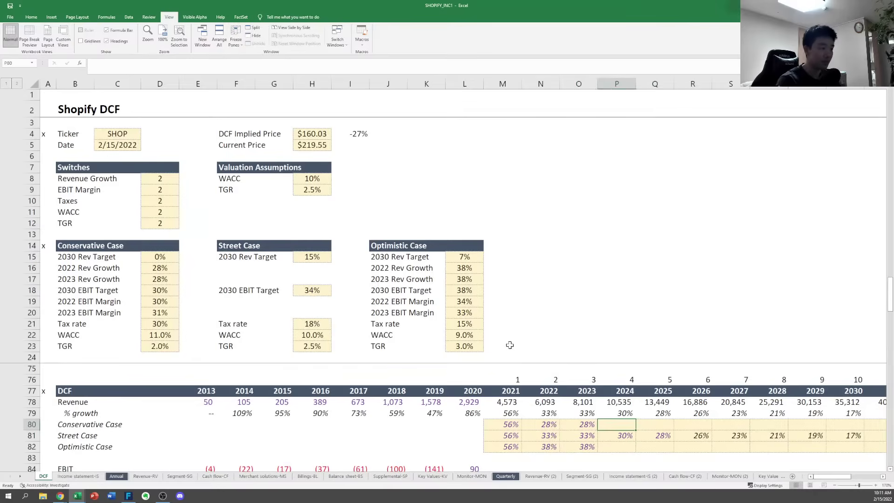
left_click(453, 282)
left_click(460, 256)
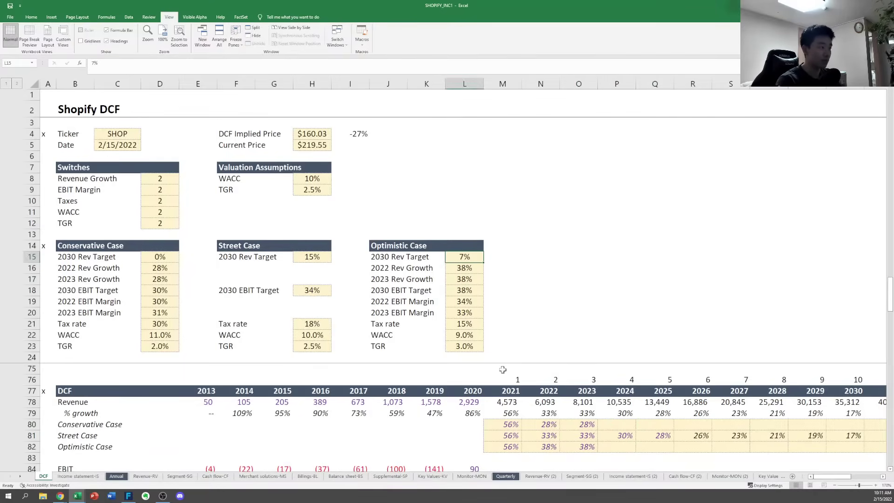
left_click(627, 427)
key("Right")
key("Right")
key("Right")
key("Right")
key("Right")
key("Right")
key("Right")
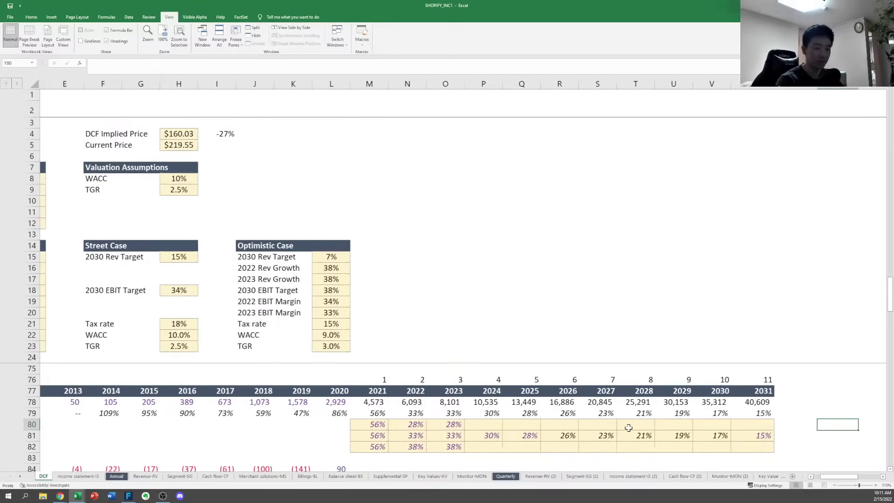
type("=")
left_click(217, 249)
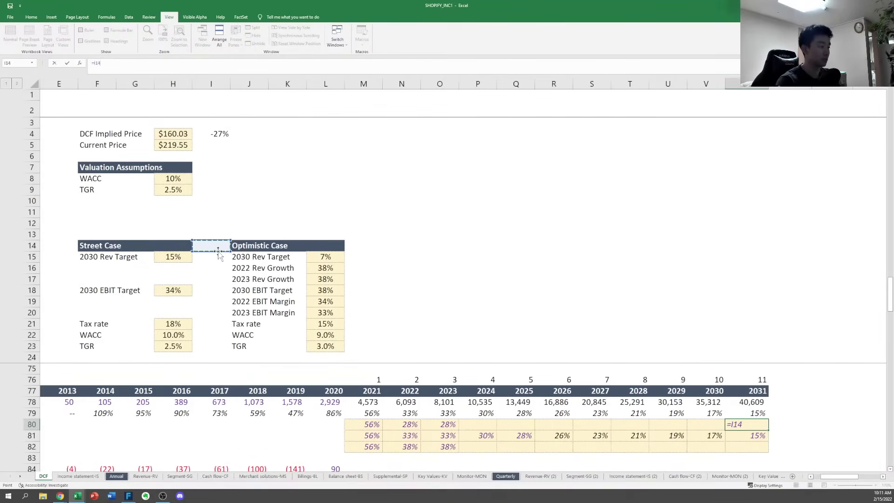
key("Down")
key("Left")
key("Left")
key("Left")
key("Left")
key("Left")
key("Left")
key("Left")
key("Right")
key("Right")
key("Return")
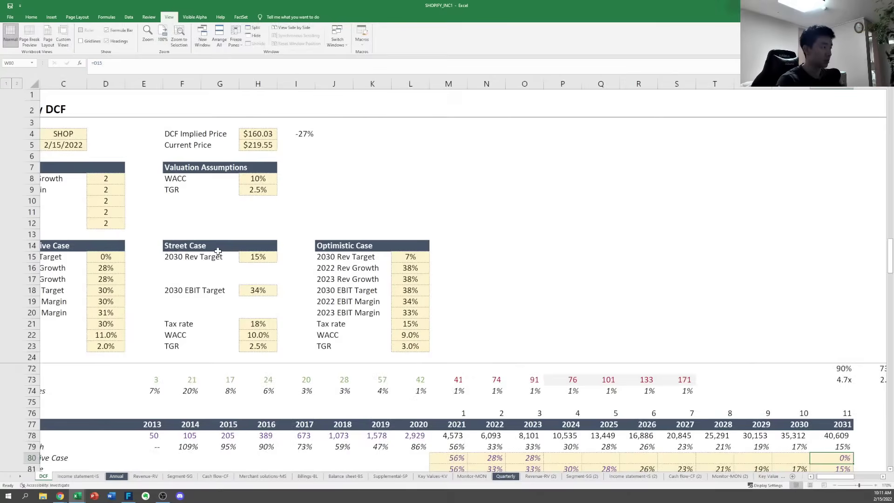
Link the optimistic case's 2031 growth cell to its 2030 Rev Target assumption in L15
key("Down")
type("=")
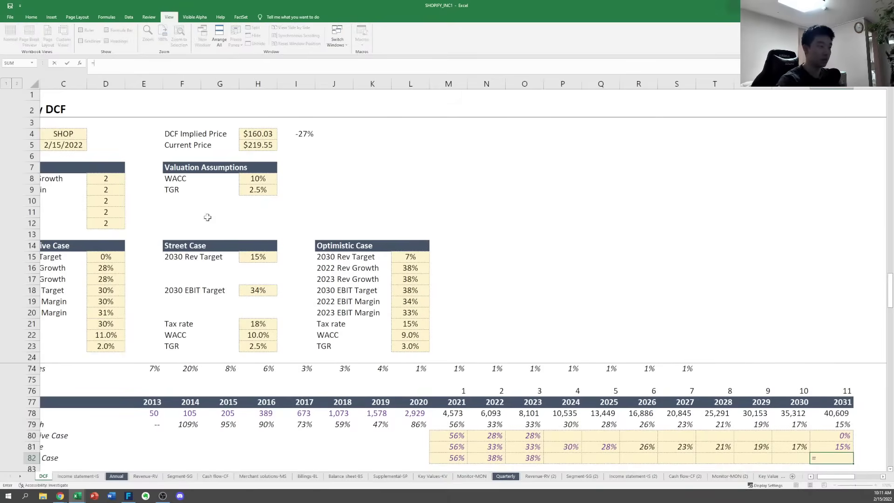
left_click(406, 256)
key("Return")
Copy the street case's 2026 interpolation formula into the conservative 2024 cell and re-anchor its starting references to $O80 and $O$77
key("Up")
key("Up")
key("Left")
key("Left")
key("Left")
key("Left")
key("Left")
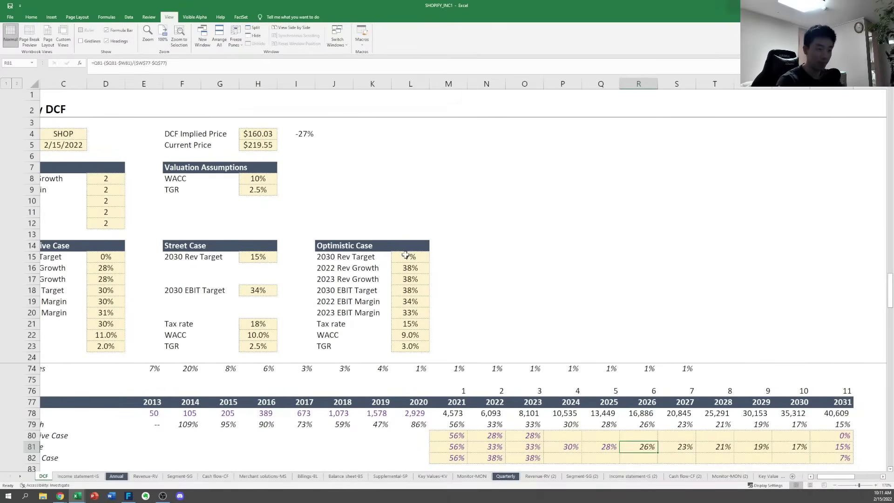
key("ctrl+c")
key("Left")
key("Left")
key("Up")
key("ctrl+v")
key("F2")
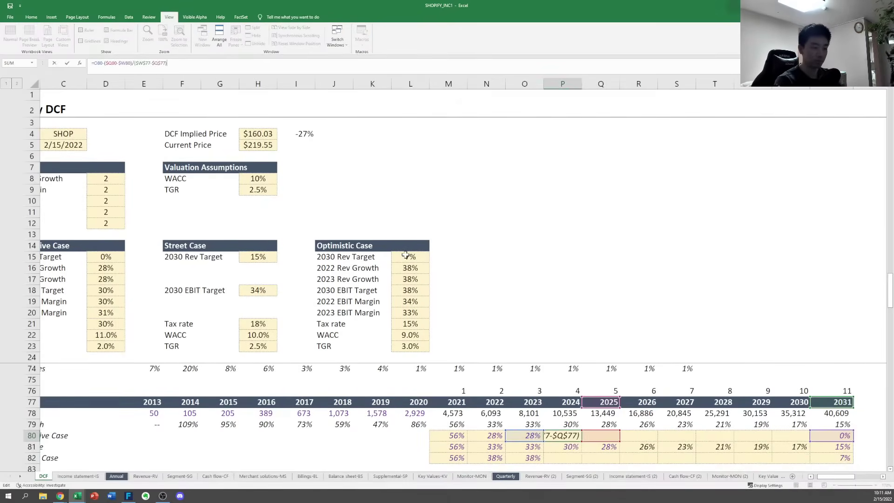
left_click_drag(600, 430, 532, 430)
left_click_drag(611, 410, 530, 405)
key("ctrl+Return")
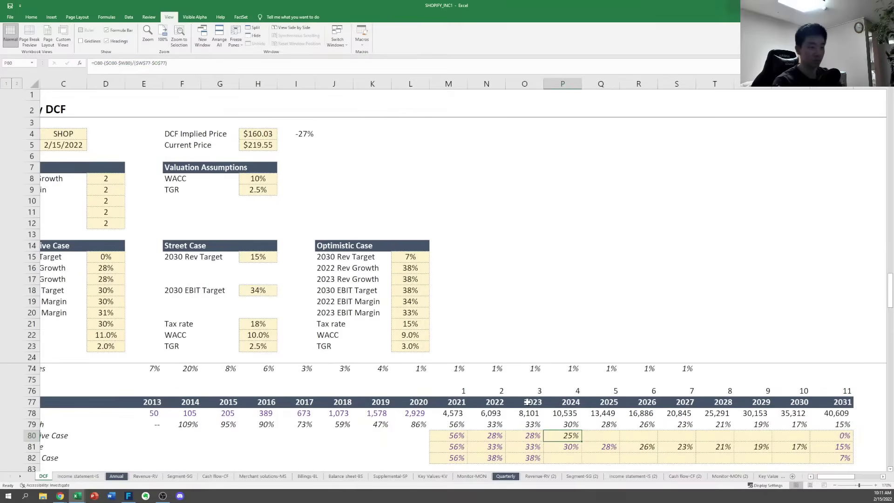
Fill the conservative case's 2024 growth formula across 2025 to 2030
key("ctrl+c")
key("Right")
key("shift+Right")
key("shift+Right")
key("shift+Right")
key("shift+Right")
key("shift+Right")
key("ctrl+v")
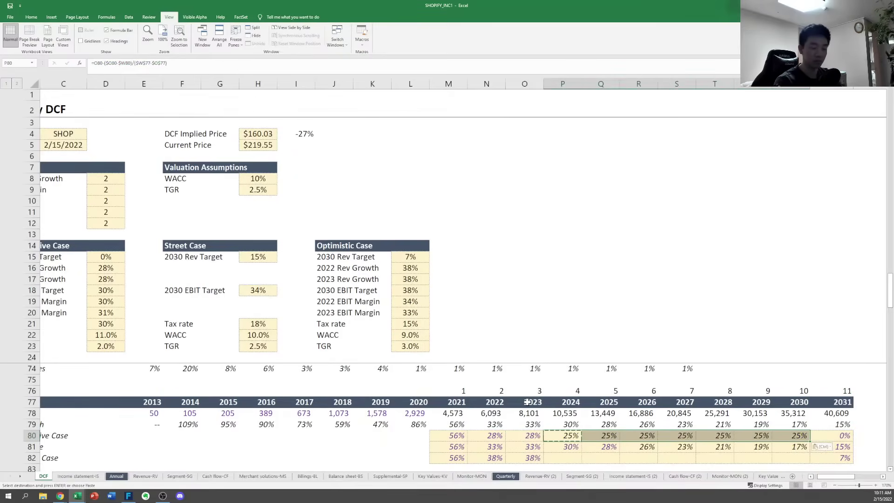
Copy the conservative case's 2024–2030 growth formulas into the same years of the optimistic-case row
key("Left")
key("shift+Right")
key("shift+Right")
key("shift+Right")
key("shift+Right")
key("shift+Right")
key("shift+Right")
key("ctrl+c")
key("Down")
key("Down")
key("ctrl+v")
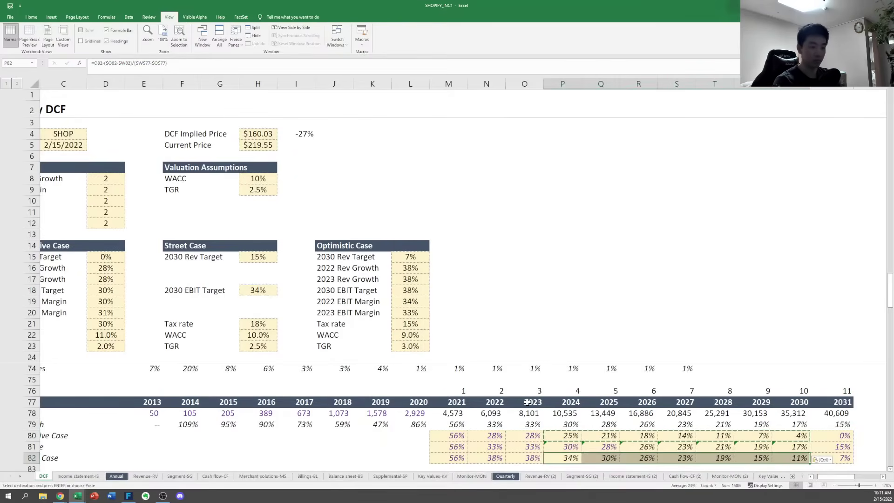
key("Escape")
key("Up")
key("Up")
Set the conservative case's 2030 Rev Target assumption to 5%
left_click(117, 255)
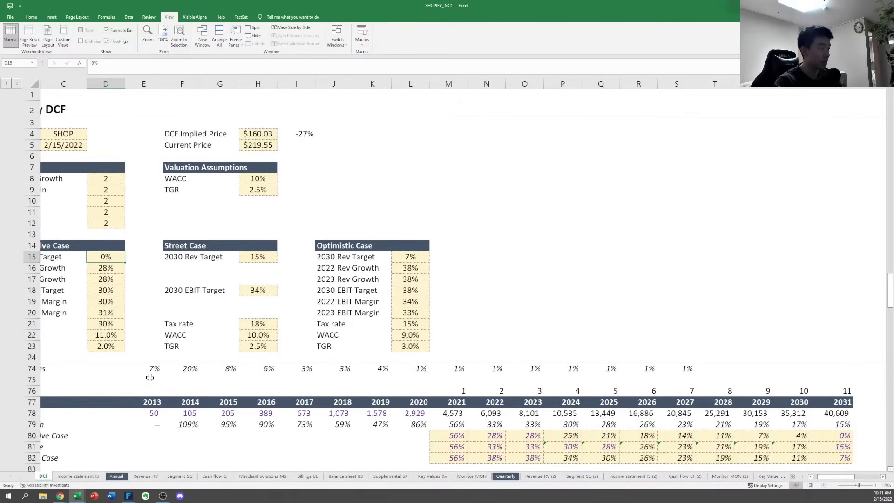
type("5")
key("ctrl+Return")
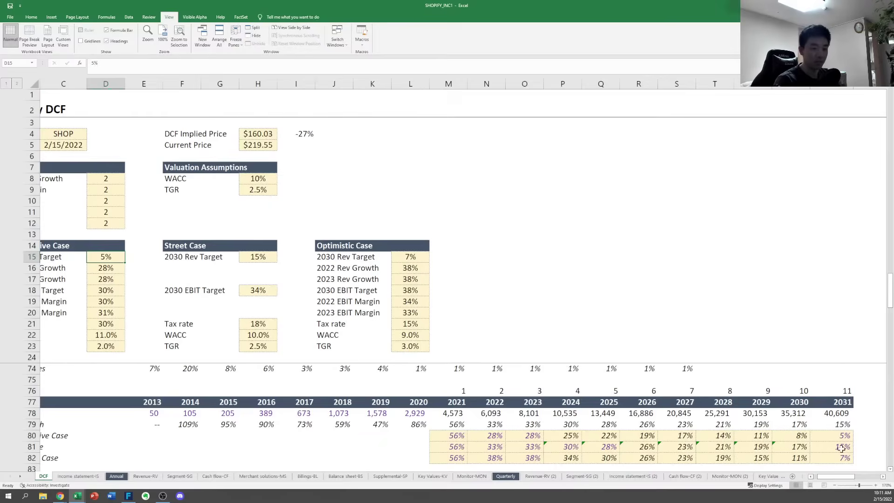
left_click(821, 347)
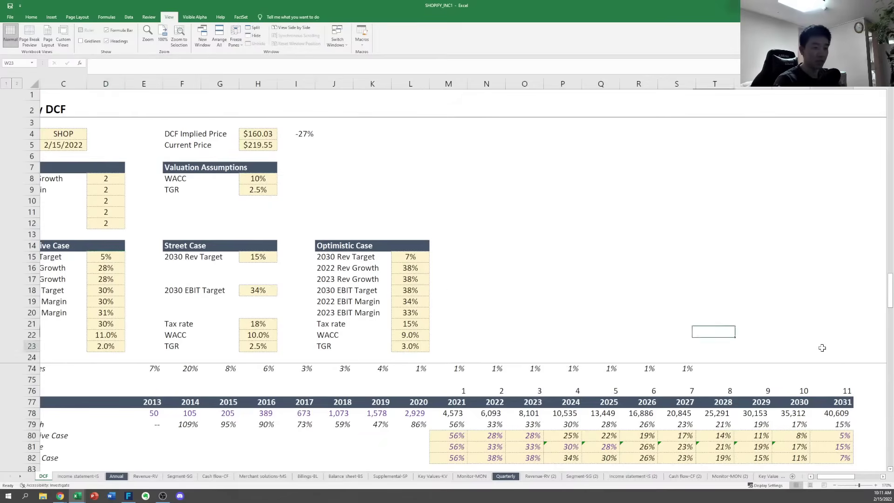
key("Right")
key("Right")
key("Right")
key("Right")
key("Right")
key("Left")
key("Down")
key("Down")
key("Down")
key("Up")
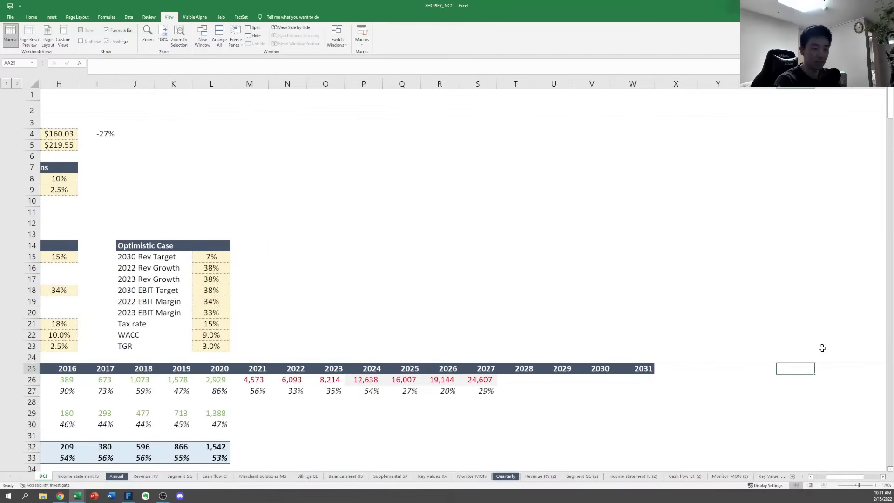
Find the World versus Shopify growth comparison beside the cash flow items and examine Shopify's growth rates and multiples through 2030
key("Right")
key("Right")
key("Right")
key("Right")
key("Right")
key("Right")
key("Right")
key("Right")
key("Down")
key("Down")
key("Left")
key("Left")
key("Left")
key("Left")
key("Left")
key("Left")
key("Left")
key("Left")
key("Left")
key("Left")
key("Left")
key("Left")
key("Left")
key("Left")
key("Left")
key("Left")
key("Left")
key("Left")
key("Left")
key("Left")
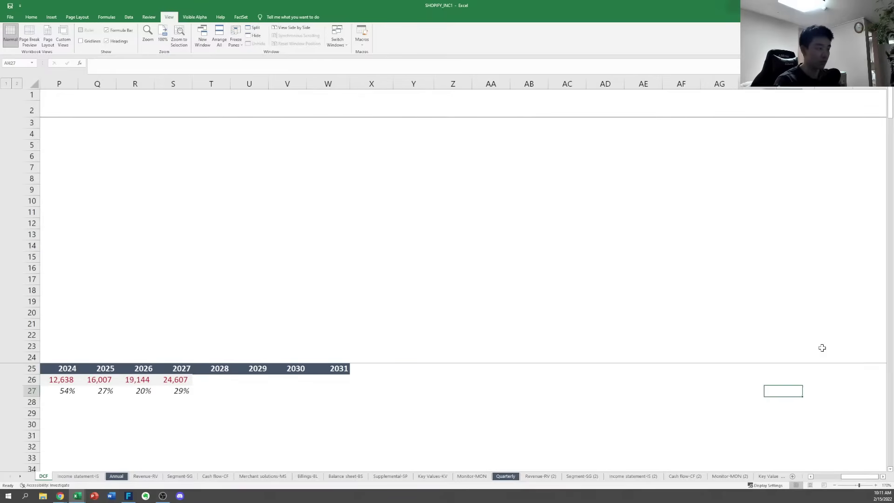
key("Down")
key("Down")
key("Down")
key("Down")
key("Down")
key("Down")
key("Down")
key("Down")
key("Down")
key("Down")
key("Down")
key("Down")
key("Down")
key("Down")
key("Down")
key("Down")
key("Down")
key("Down")
key("Down")
key("Down")
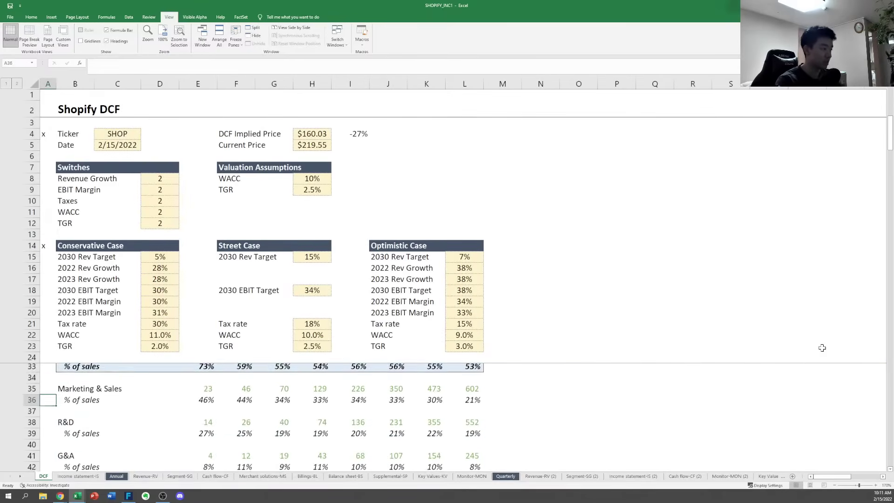
key("Right")
key("Right")
key("Right")
key("Right")
key("Right")
key("Right")
key("Right")
key("Right")
key("Right")
key("Right")
key("Right")
key("Right")
key("Right")
key("Right")
key("Right")
key("Right")
key("Right")
key("Right")
key("Right")
key("Right")
key("Right")
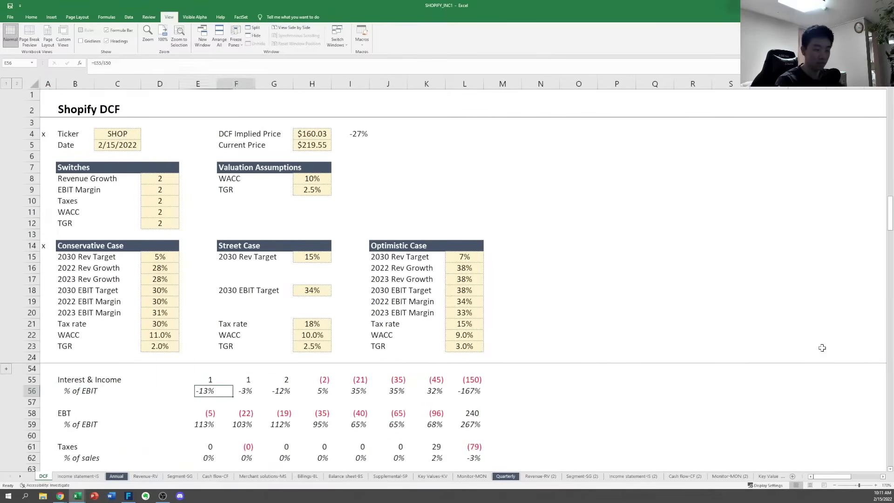
key("Left")
key("Left")
key("Left")
key("Left")
key("Left")
key("Left")
key("Left")
key("Left")
key("Left")
key("Left")
key("Left")
key("Left")
key("Left")
key("Left")
key("Left")
key("Left")
key("Left")
key("Left")
key("Left")
key("Left")
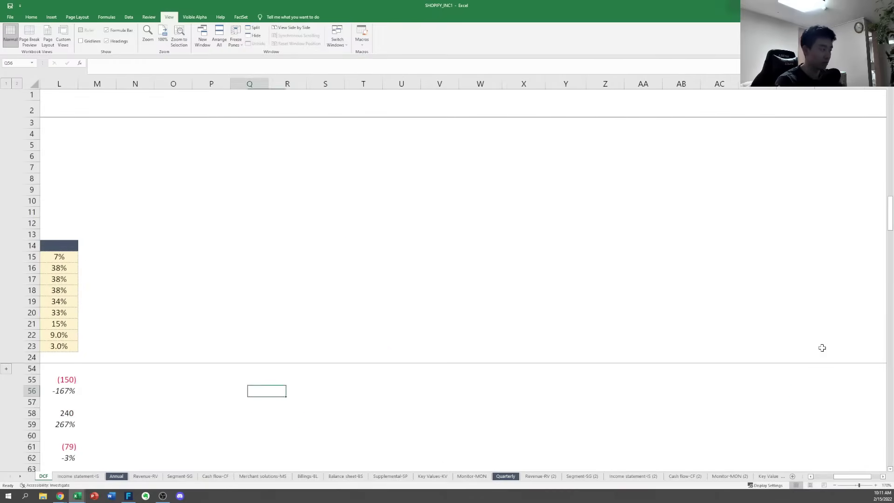
key("Right")
key("Right")
key("Right")
key("Right")
key("Right")
key("Right")
key("Right")
key("Right")
key("Right")
key("Right")
key("Right")
key("Right")
key("Right")
key("Right")
key("Page_Down")
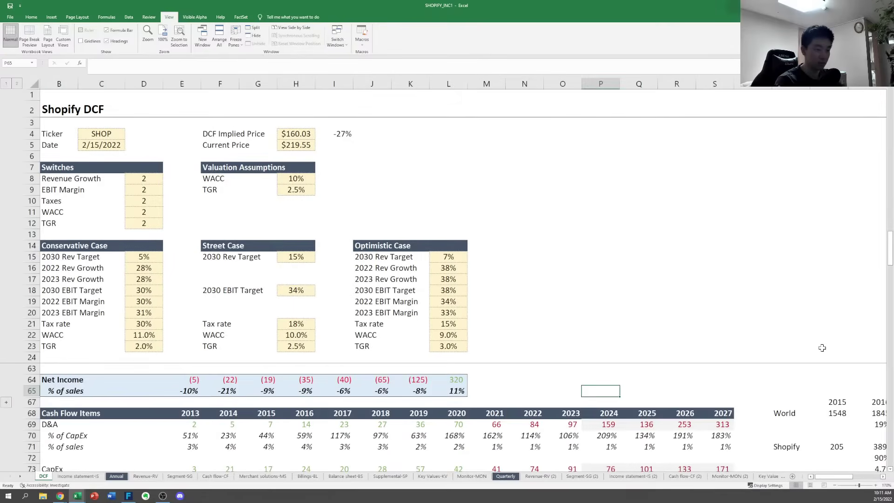
key("Right")
key("Right")
key("Right")
key("Right")
key("Right")
key("Right")
key("Right")
key("Right")
key("Right")
key("Right")
key("Right")
key("Right")
key("Right")
key("Right")
key("Right")
key("Right")
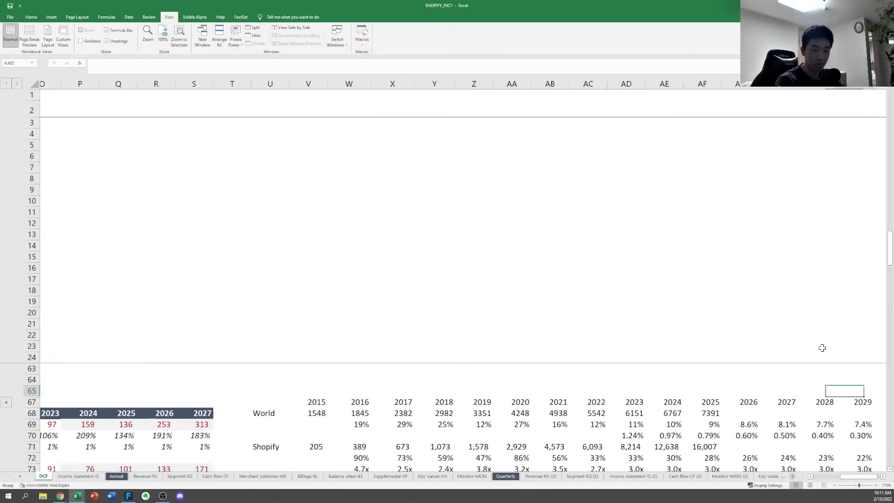
key("Down")
key("Down")
key("Down")
key("Down")
key("Down")
key("Down")
key("Down")
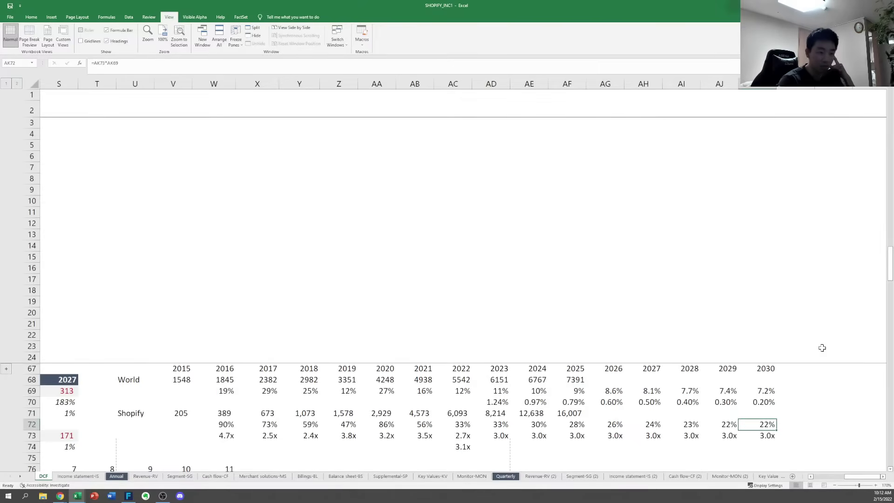
Go back to the DCF revenue section and examine the conservative, street and optimistic growth rows
key("ctrl+Left")
key("ctrl+Left")
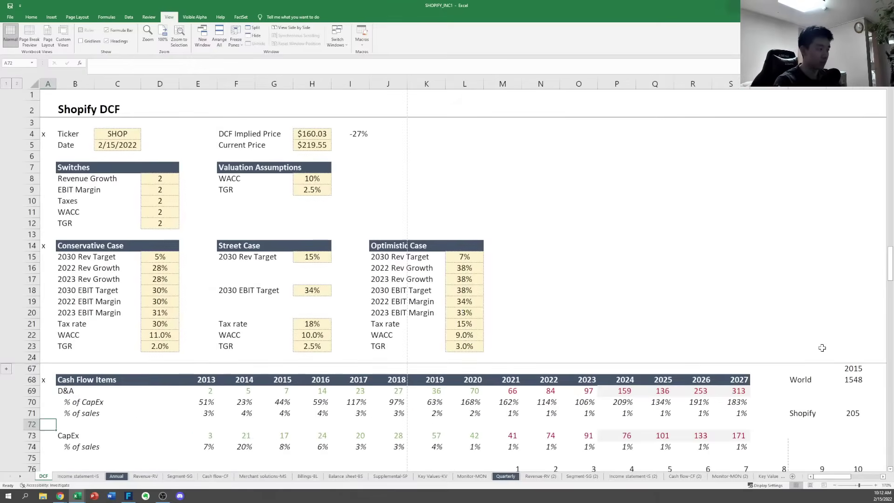
key("Right")
key("ctrl+Down")
key("Up")
key("Up")
key("Up")
key("Up")
key("Up")
key("Up")
key("Up")
key("Up")
key("Up")
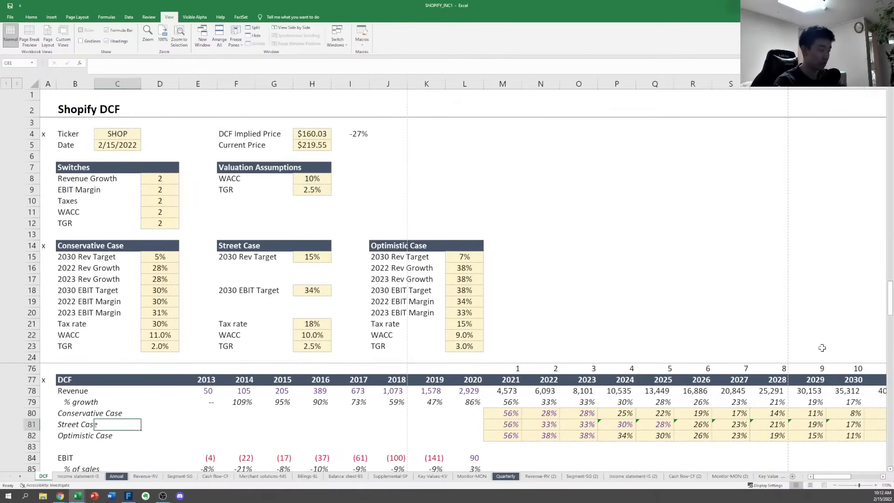
Examine the street and optimistic cases' revenue growth rates for 2030 and 2031 in the DCF section
key("Right")
key("Right")
key("Right")
key("Right")
key("Right")
key("Right")
key("Right")
key("Right")
key("Right")
key("Right")
key("Right")
key("Right")
key("Right")
key("Right")
key("Right")
key("Right")
key("Right")
key("Right")
key("Right")
key("Right")
key("Left")
key("Left")
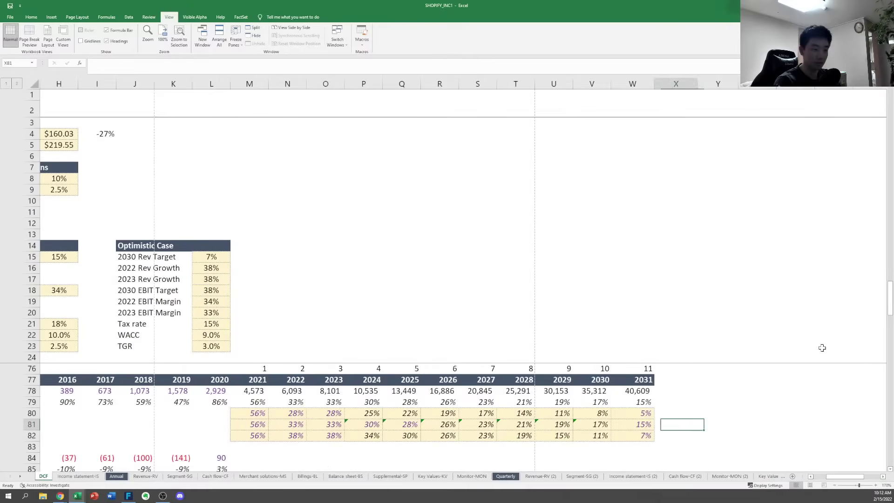
key("Left")
key("Down")
key("Left")
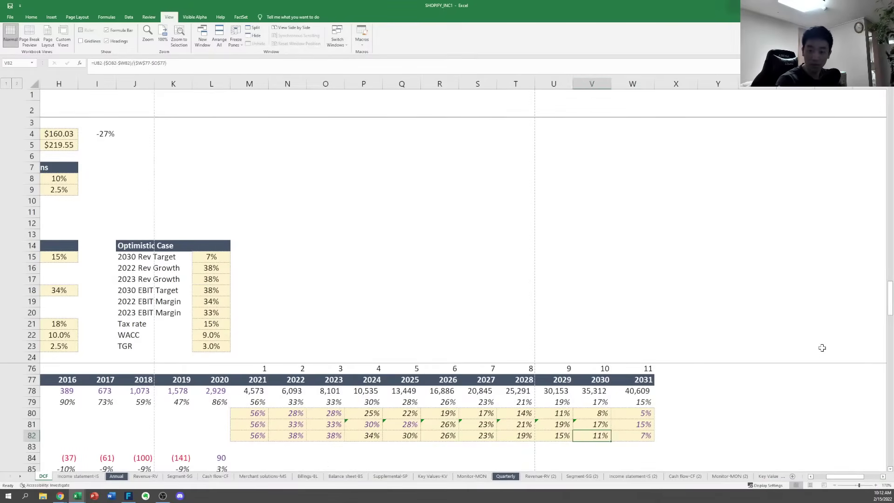
key("Right")
key("Right")
key("Left")
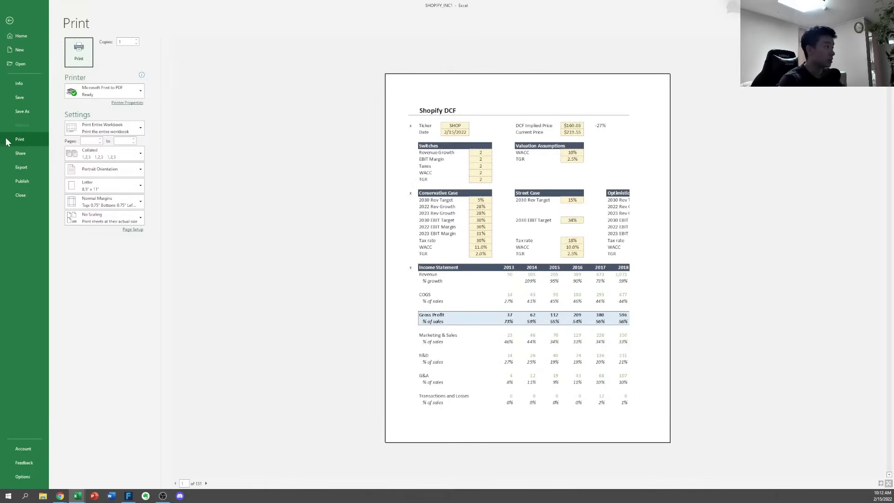
left_click(128, 132)
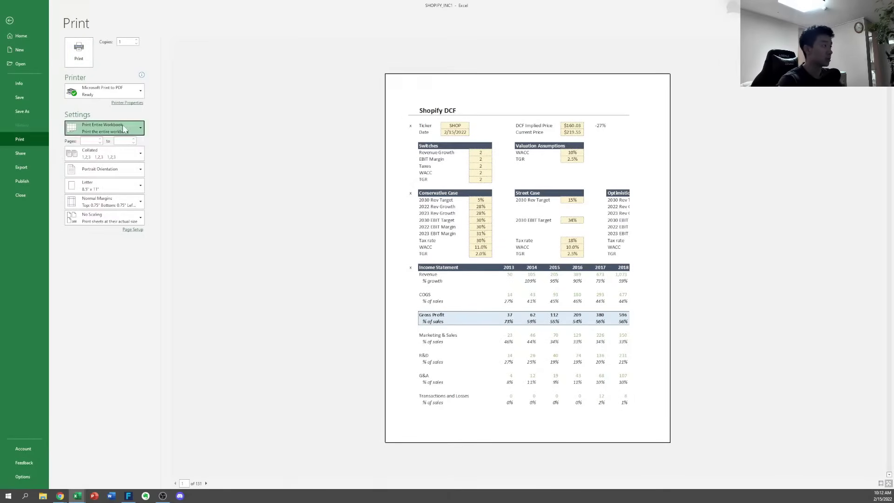
left_click(119, 156)
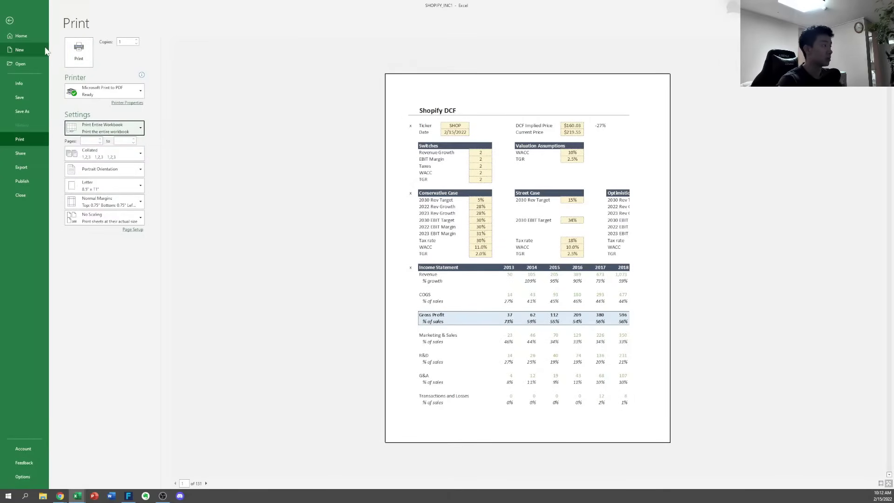
key("Escape")
key("Left")
key("Up")
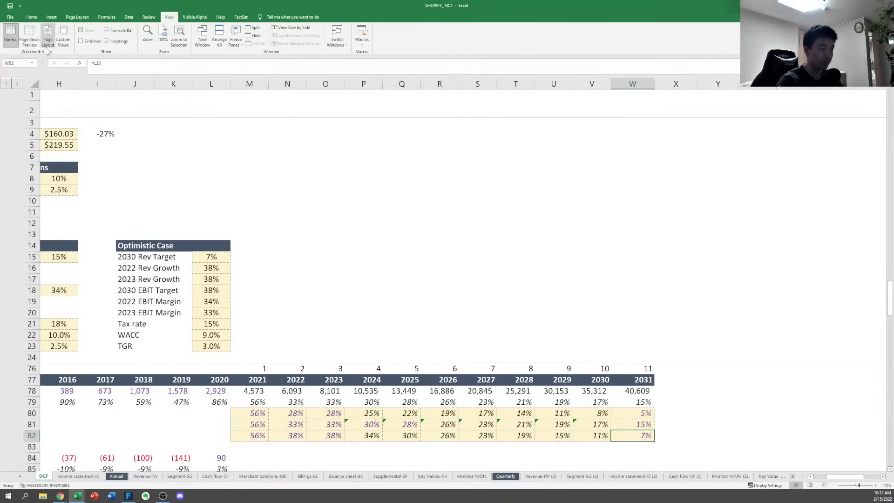
Set the optimistic case's 2030 Rev Target assumption to 20% and check the 2031 growth cell linked to it
left_click(211, 256)
type("20")
key("ctrl+Return")
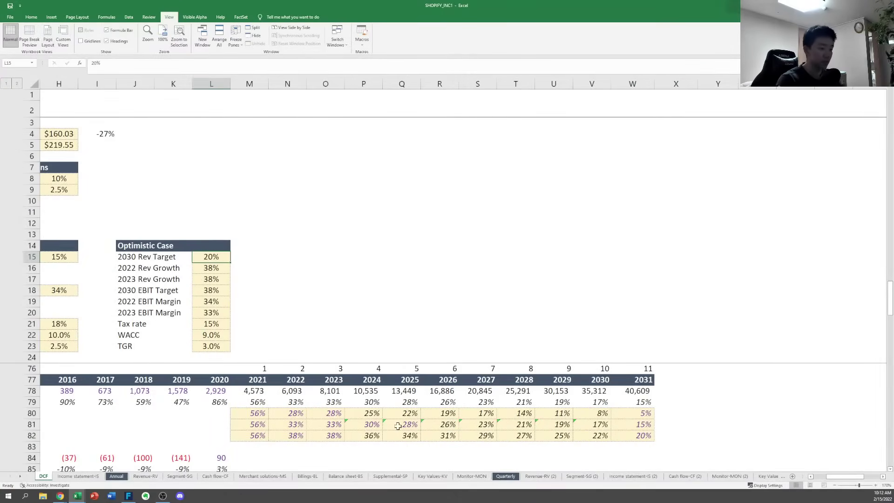
left_click(625, 435)
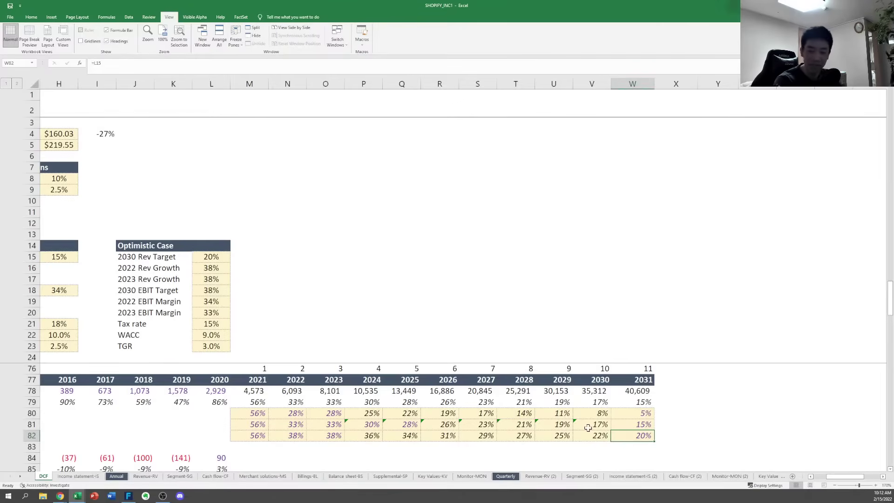
left_click(433, 425)
key("Left")
key("Left")
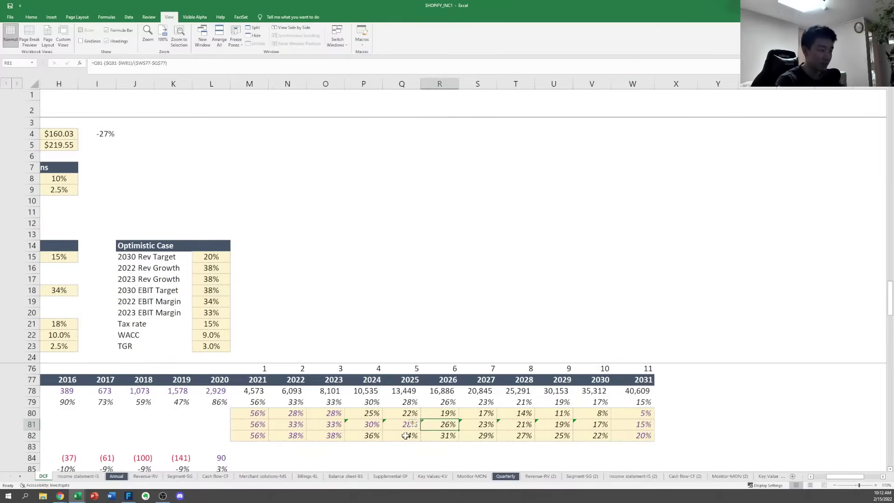
key("ctrl+shift+Right")
key("shift+Left")
key("shift+Left")
key("shift+Right")
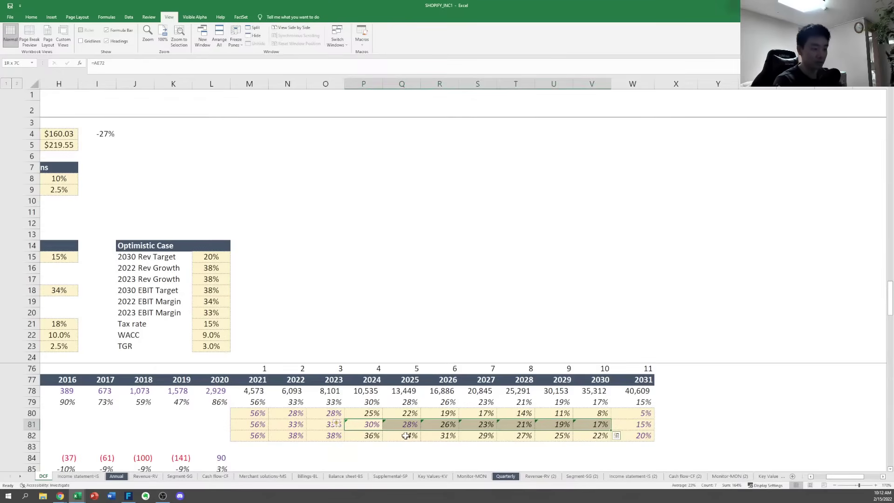
left_click(616, 436)
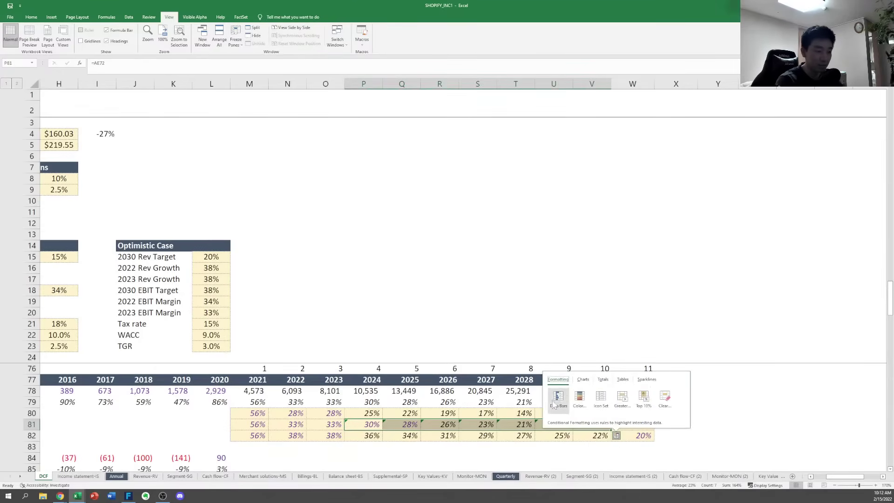
key("Escape")
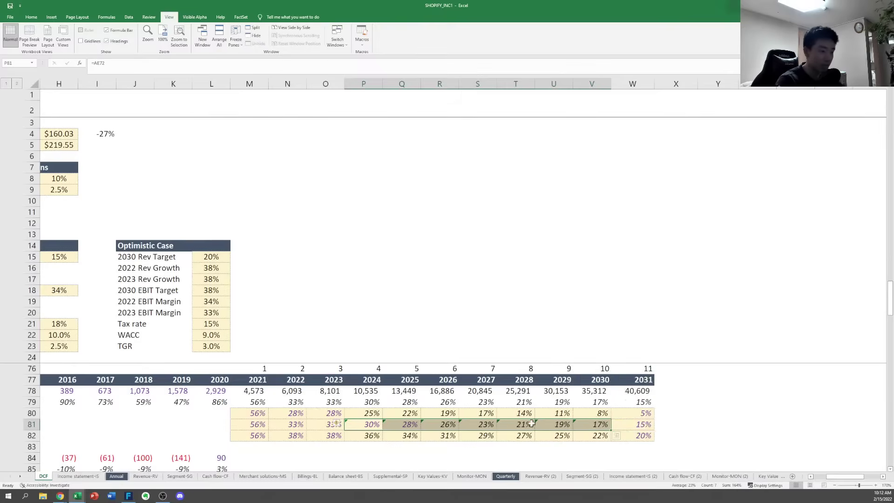
left_click(580, 422)
left_click(568, 424)
left_click(546, 449)
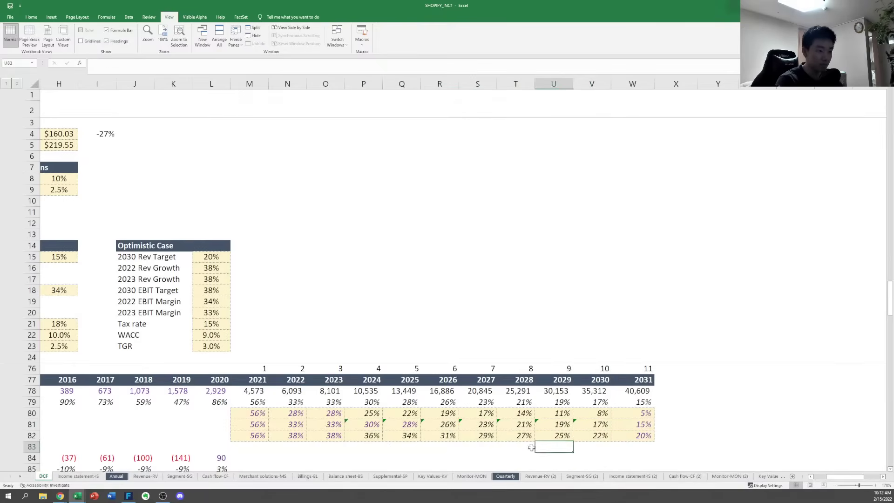
Ignore the formula error flagged across the street case's 2024–2030 growth cells to clear the error markers
left_click_drag(373, 424, 582, 424)
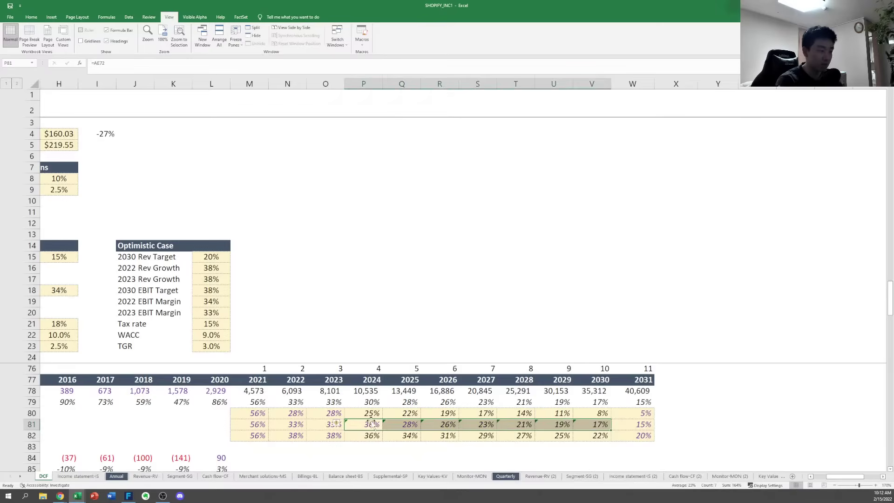
left_click(336, 423)
left_click(348, 457)
left_click(382, 456)
scroll(382, 457, "down", 1)
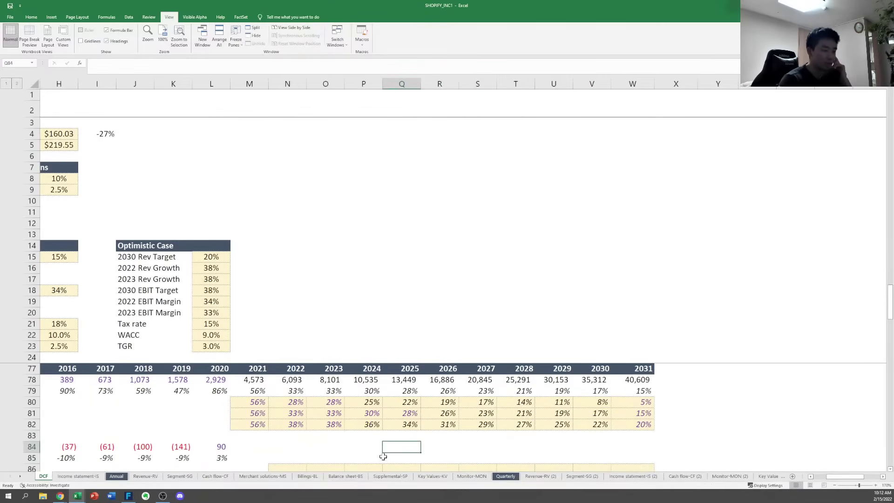
Examine the active % growth row and the conservative case's growth rates through 2031
key("Up")
key("Up")
key("Up")
key("Right")
key("Up")
key("Right")
key("Up")
key("Right")
key("Right")
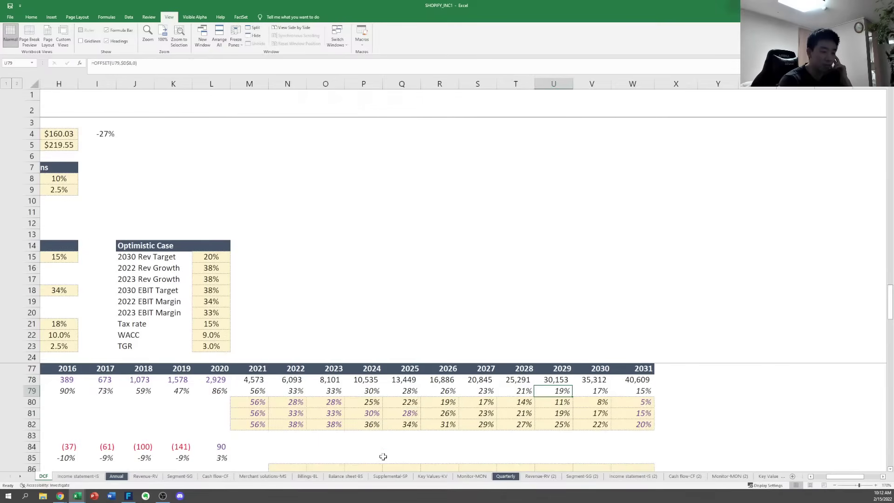
key("Down")
key("Right")
key("Right")
key("Left")
key("Right")
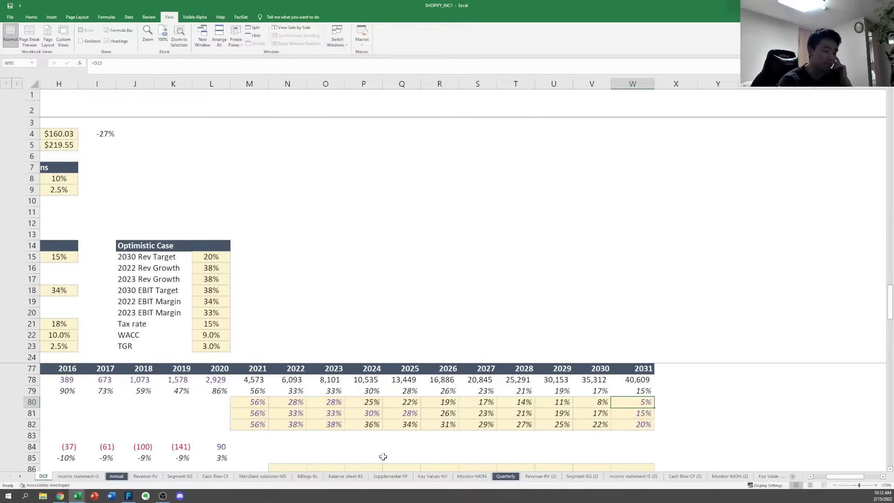
Examine the street case's revenue growth rates from 2022 through 2031 along its whole row
key("Down")
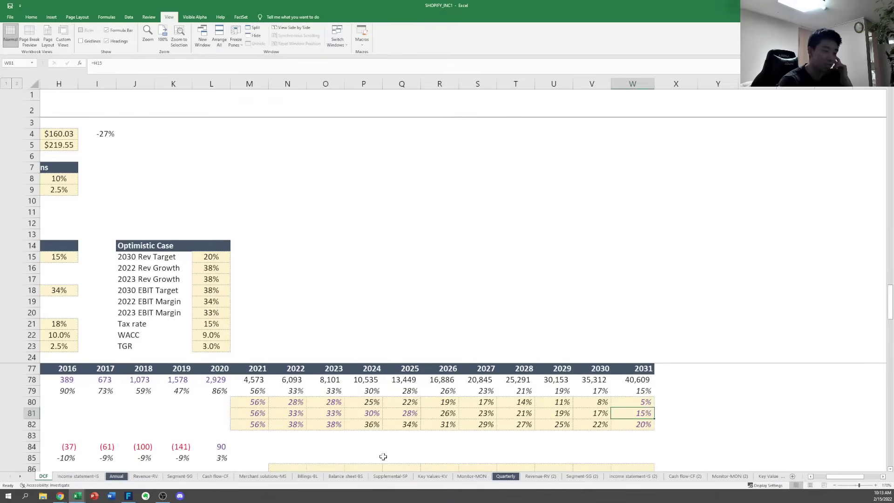
key("Left")
key("Right")
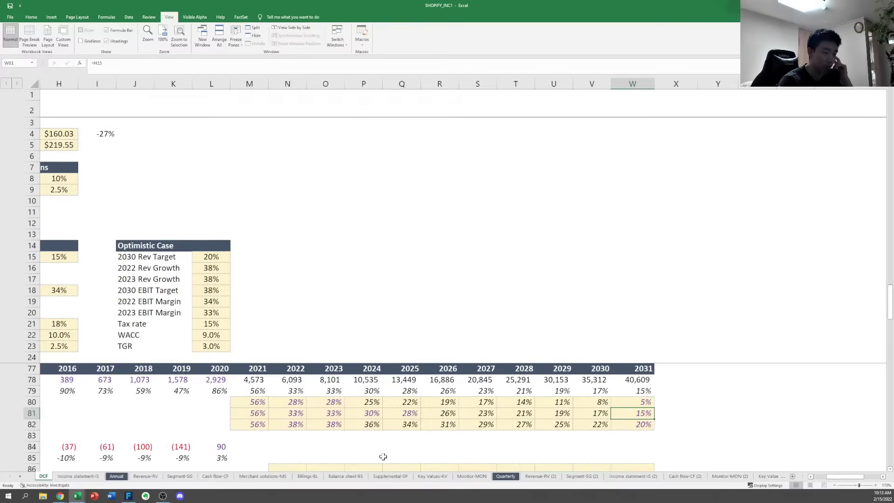
key("Left")
key("Left")
key("Left")
key("Left")
key("Left")
key("Left")
key("Left")
key("Left")
key("Left")
key("Left")
key("Right")
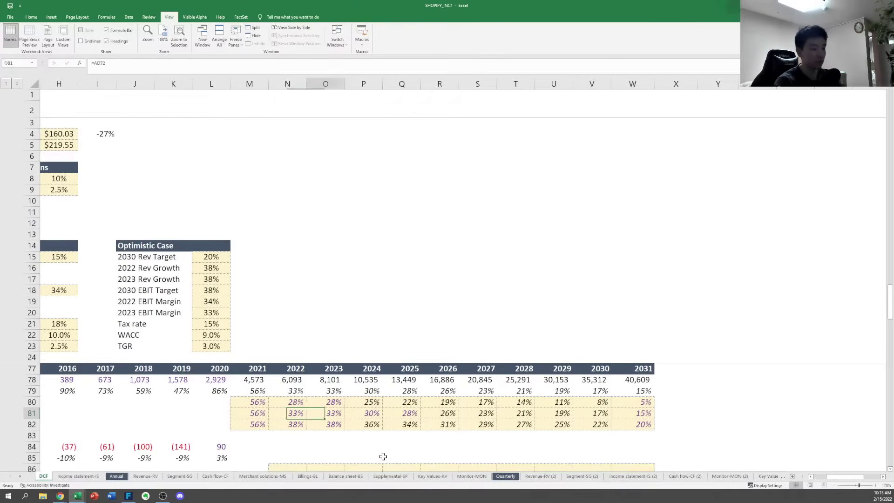
key("Right")
key("Right")
key("Right")
key("Right")
key("Right")
key("Right")
key("shift+space")
key("Down")
key("Up")
key("shift+space")
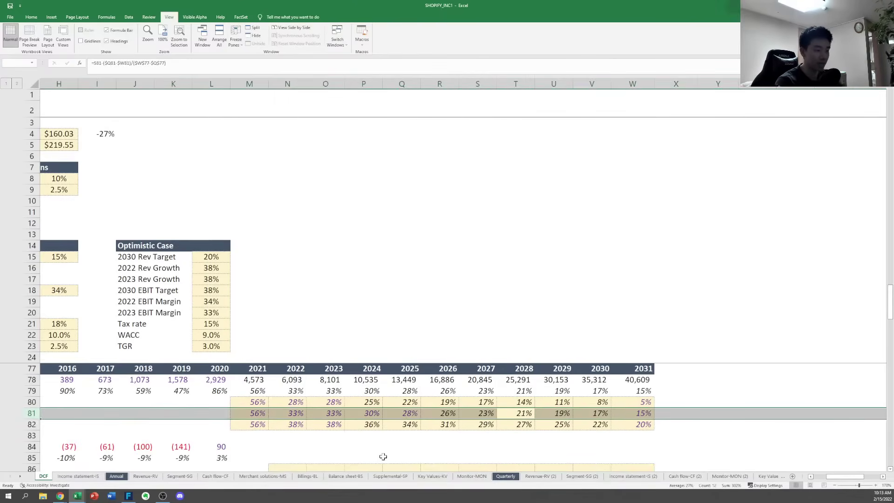
key("Down")
key("Up")
key("shift+space")
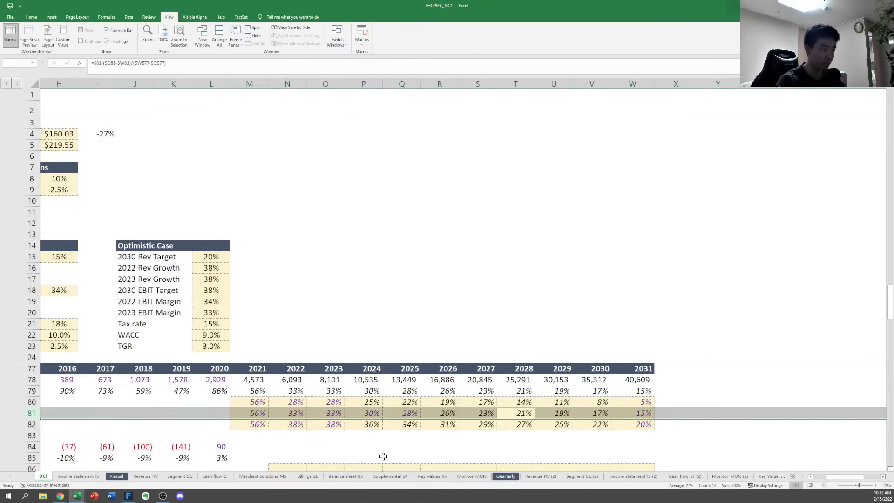
Examine the optimistic case's revenue growth row, focusing on 2028 through 2031
key("Down")
key("Right")
key("Right")
key("Right")
key("shift+space")
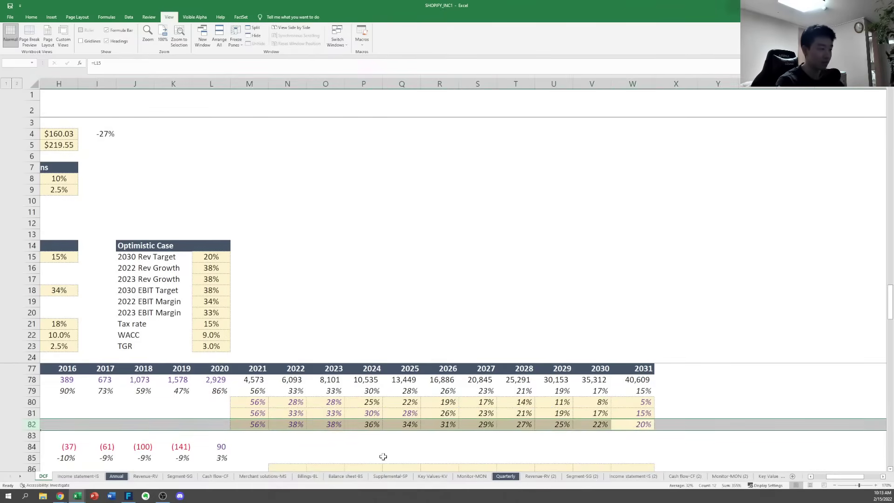
key("Left")
key("Left")
key("Right")
key("Left")
key("Left")
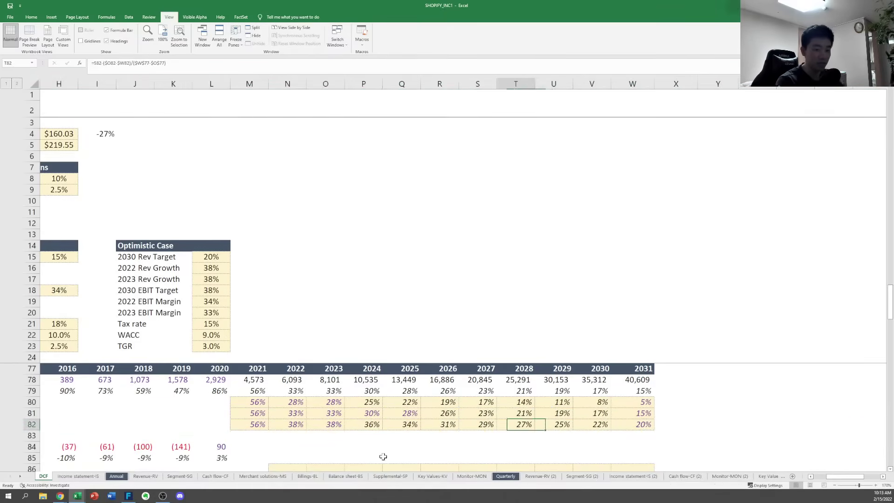
Go to the DCF's EBIT section and look over its conservative, street and optimistic case rows
key("Left")
key("Left")
key("Left")
key("Left")
key("Left")
key("Left")
key("Left")
key("Left")
key("Left")
key("Left")
key("Left")
key("Left")
key("Left")
key("Left")
key("Left")
key("Left")
key("Left")
key("Left")
key("Down")
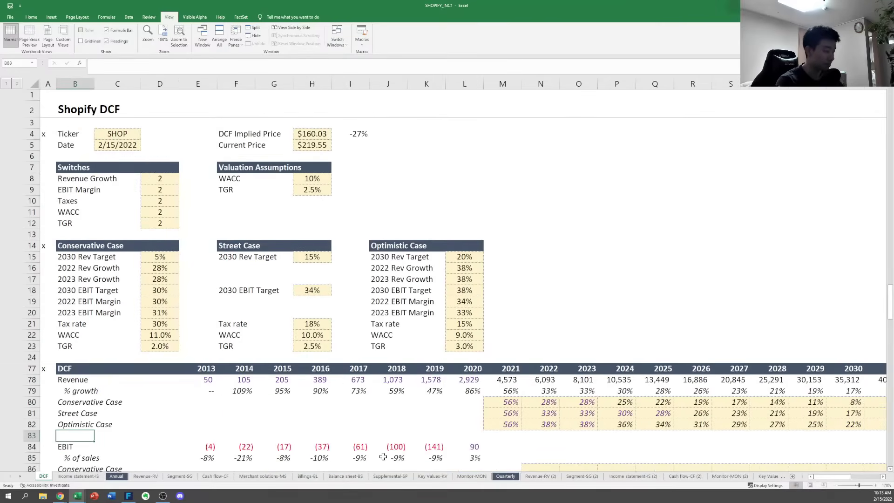
key("Down")
key("Down")
key("Down")
key("Down")
key("Down")
key("Down")
key("Down")
key("Down")
key("Down")
key("Down")
key("Up")
key("Up")
key("Up")
key("Up")
key("Up")
key("Up")
key("Up")
key("Up")
key("Up")
key("Up")
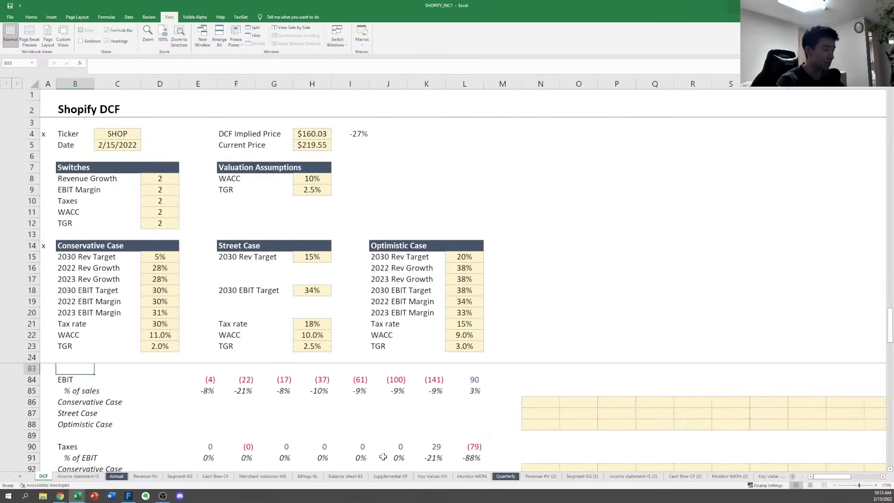
Examine the historical EBIT % of sales row in the DCF from 2013 through 2020
key("Down")
key("Right")
key("Down")
key("Right")
key("Right")
key("Right")
key("Right")
key("Right")
key("Right")
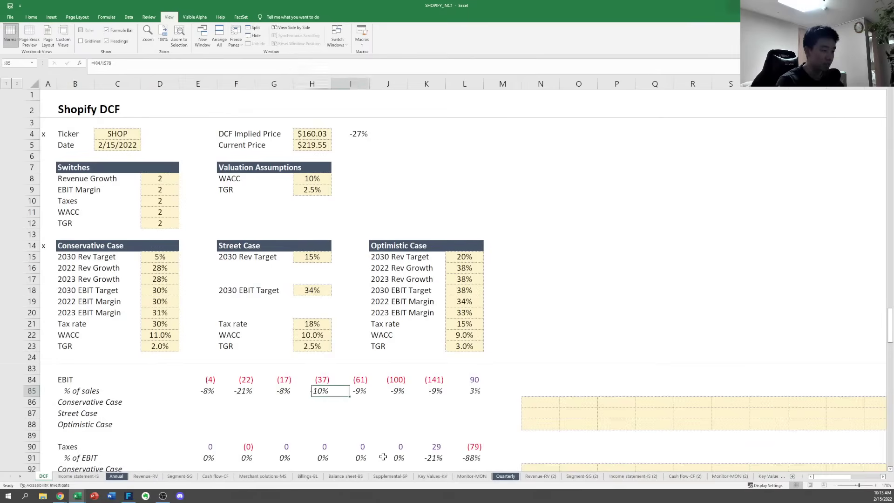
key("Right")
key("Right")
key("Right")
key("Right")
key("Right")
Copy the blank formatted EBIT case cells for 2022 (N86:N88) into the 2021 column
key("Up")
key("Left")
key("Up")
key("Up")
key("Down")
key("Right")
key("Down")
key("Down")
key("Down")
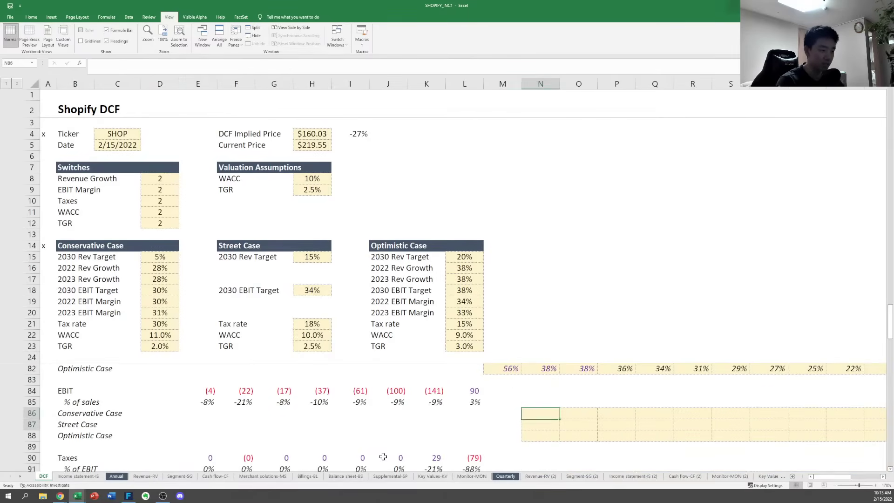
key("shift+Down")
key("shift+Down")
key("ctrl+c")
key("Left")
key("ctrl+v")
key("Up")
key("Up")
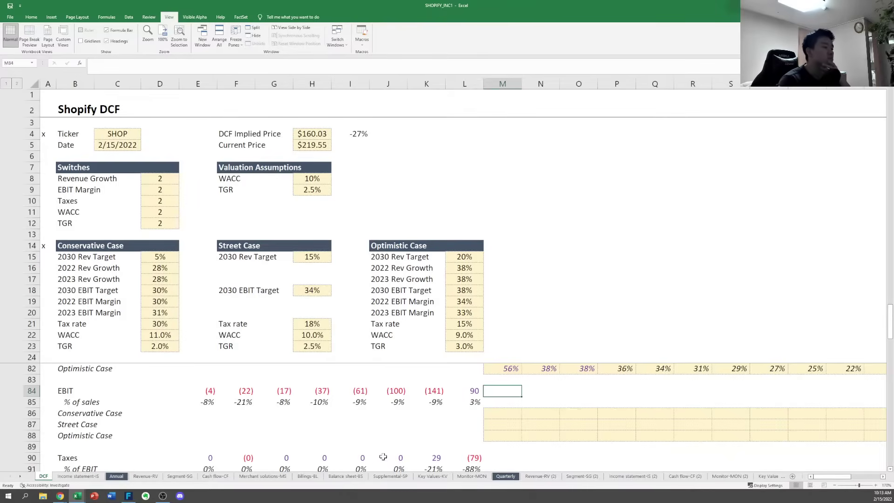
Switch to FactSet to review the brokers' operating income estimates for Shopify, and return to the Excel DCF
key("Left")
key("Right")
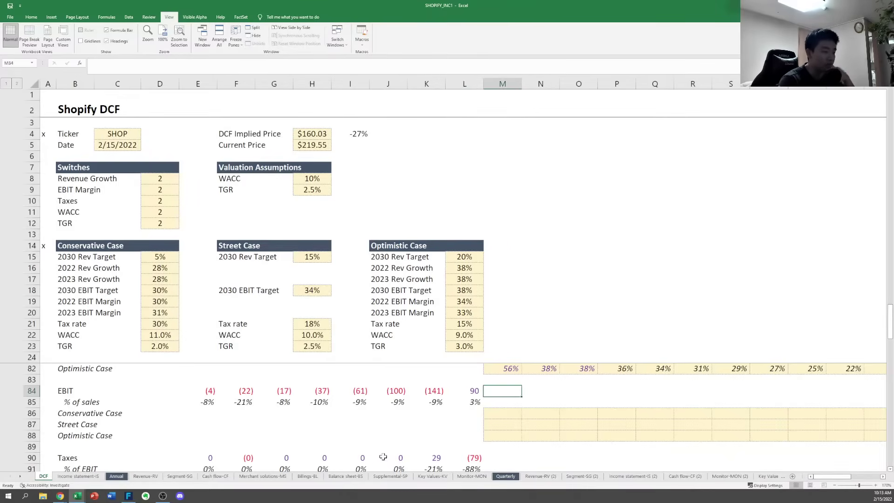
key("alt+Tab")
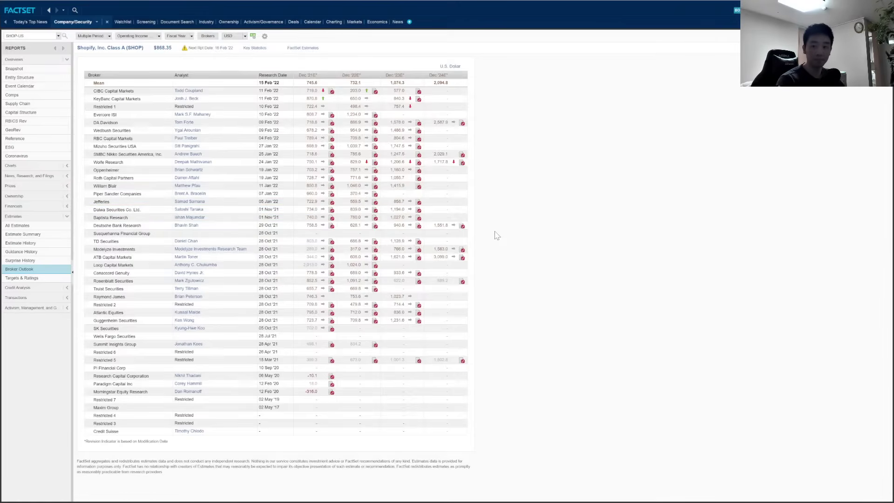
key("alt+Tab")
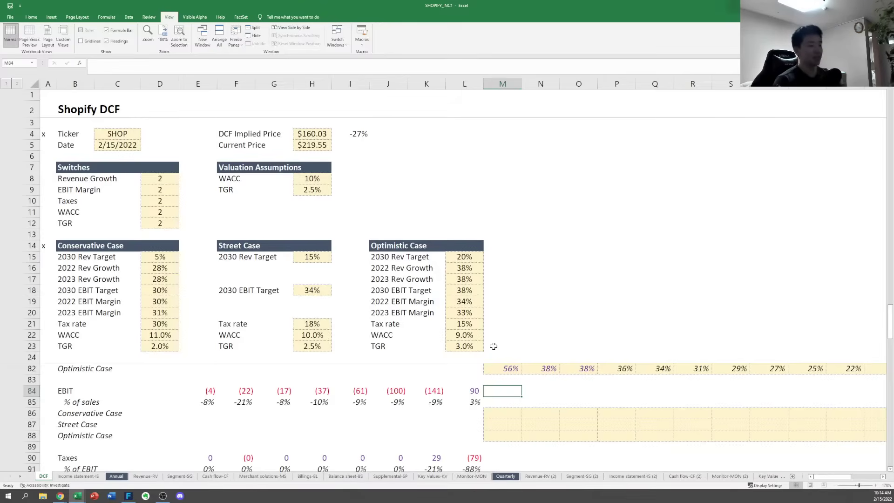
key("Right")
key("Left")
key("Down")
key("Down")
key("Up")
key("Up")
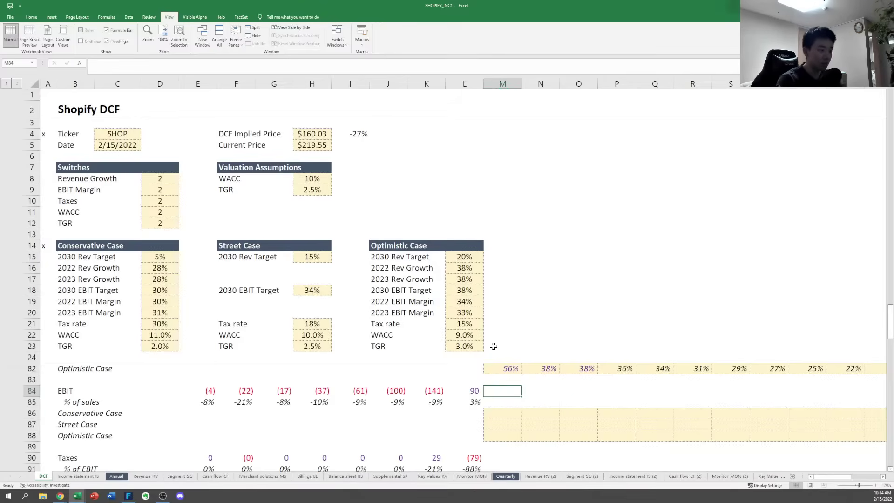
key("alt+Tab")
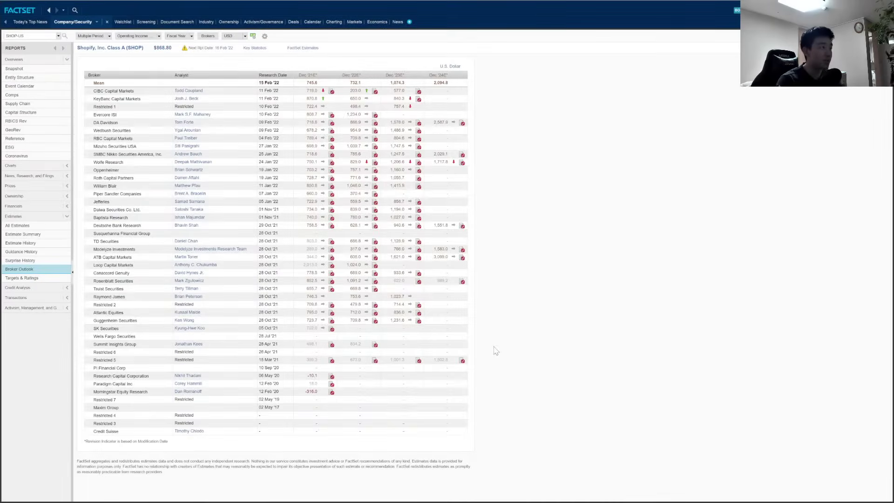
key("alt+Tab")
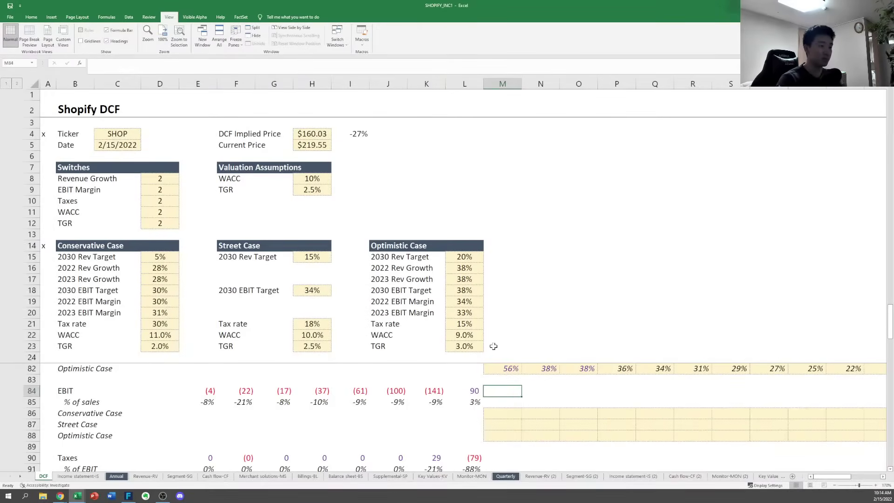
Link the DCF's 2021 EBIT cell to the 2021 EBIT estimate in the income statement section with =M50
type("=")
key("Up")
key("Up")
key("Up")
key("Up")
key("Up")
key("Up")
key("Up")
key("Up")
key("Up")
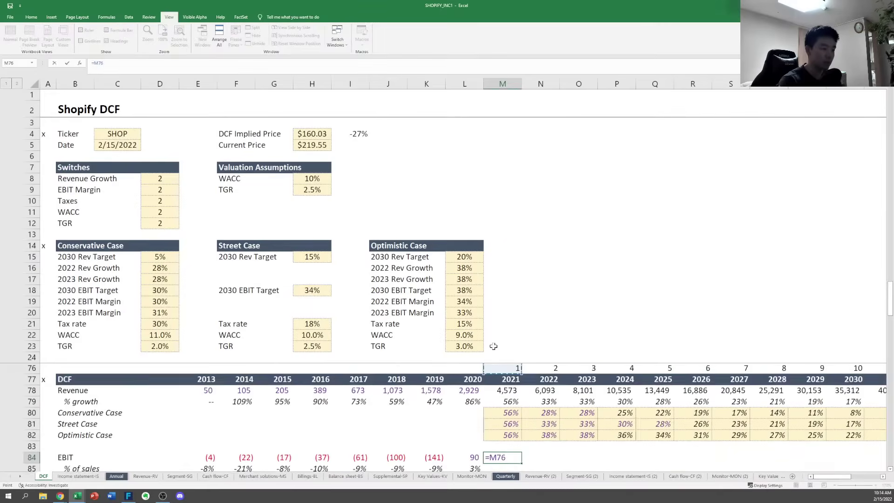
key("Up")
key("Up")
key("Up")
key("Up")
key("Up")
key("Up")
key("Up")
key("Up")
key("Up")
key("Up")
key("Up")
key("Up")
key("Up")
key("Up")
key("Up")
key("Up")
key("Up")
key("Up")
key("Up")
key("Up")
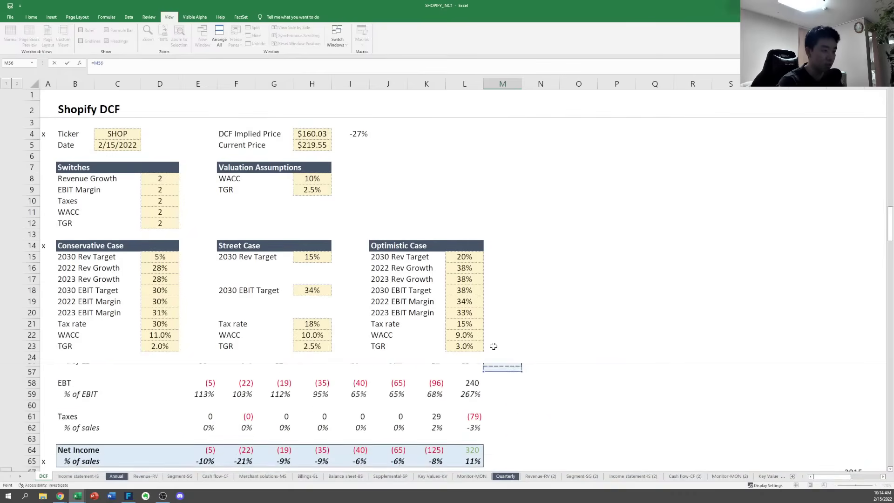
key("Up")
key("Up")
key("Up")
key("Down")
key("Down")
key("Down")
key("Down")
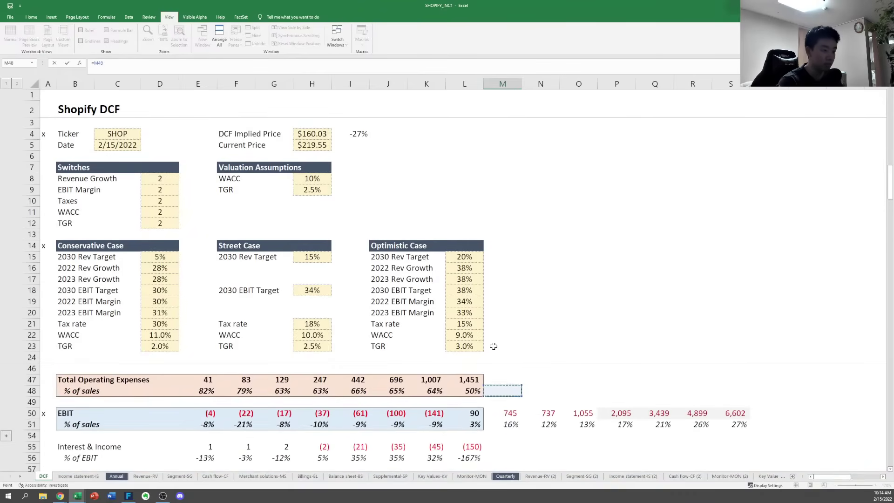
key("Return")
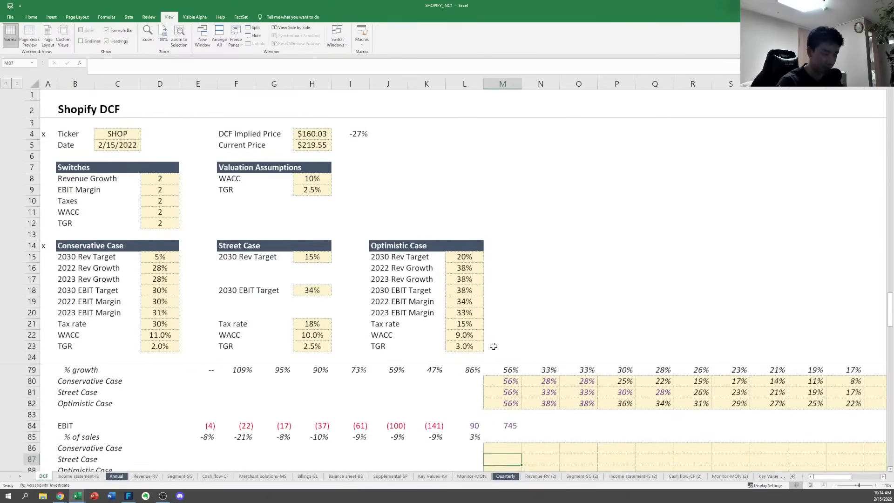
Copy the 2021 EBIT link across to 2022 and 2023 in the DCF's EBIT row
key("Up")
key("ctrl+c")
key("shift+Right")
key("shift+Right")
key("Return")
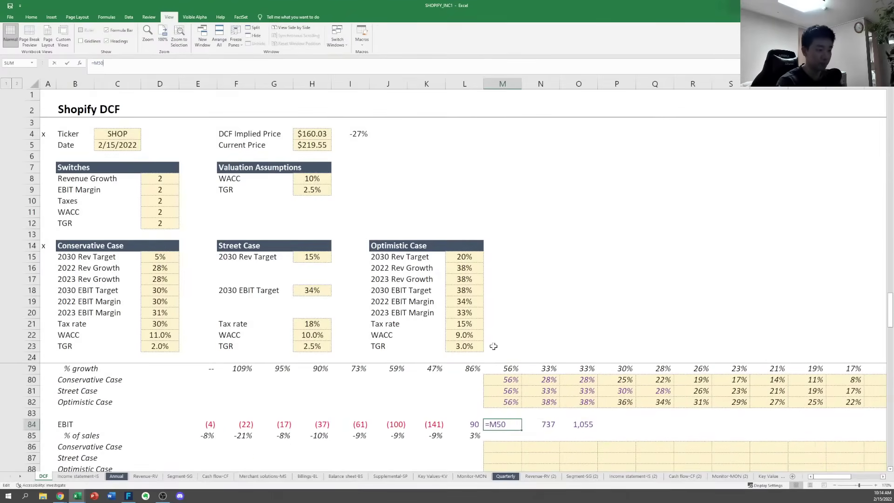
Go to the income statement's EBIT section and inspect the 2021 % of sales formula
key("Down")
key("Down")
key("Up")
key("Up")
key("Up")
key("Up")
key("Up")
key("Up")
key("Up")
key("Up")
key("Up")
key("Up")
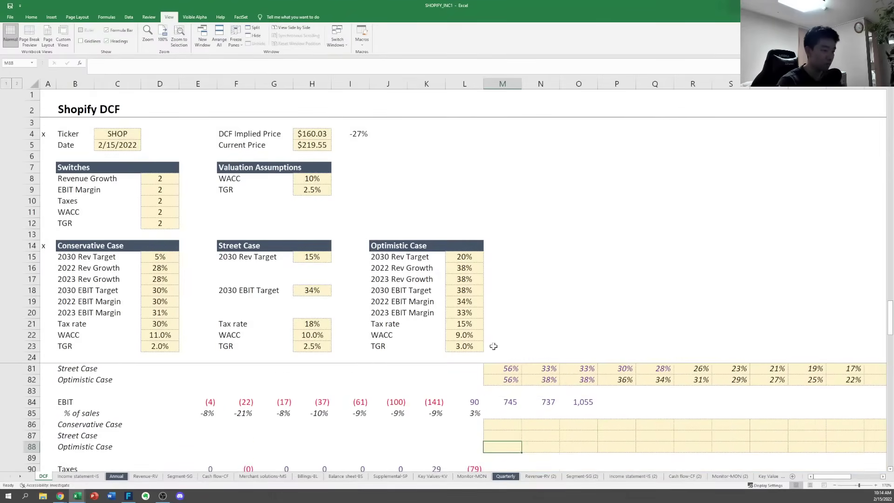
key("Up")
key("Up")
key("Up")
key("Up")
key("Up")
key("Up")
key("Up")
key("Up")
key("Up")
key("Up")
key("Up")
key("Up")
key("Up")
key("Up")
key("Up")
key("Up")
key("Up")
key("Up")
key("Up")
key("Up")
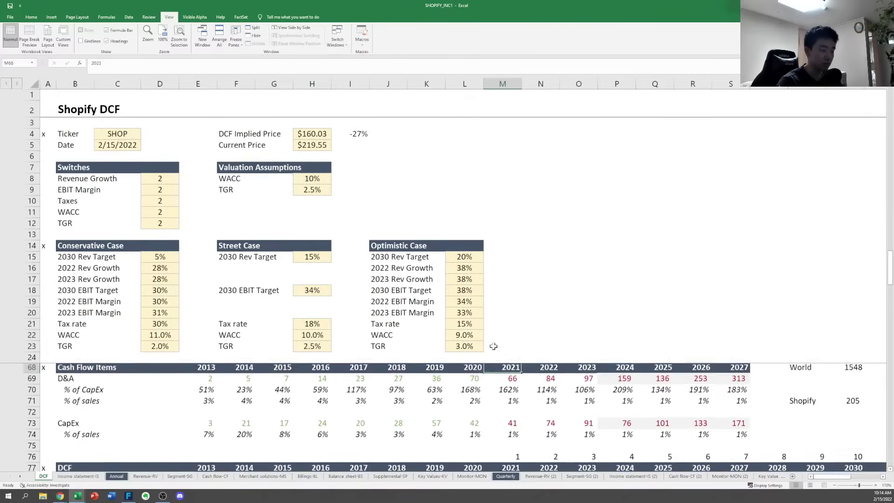
key("Down")
key("Down")
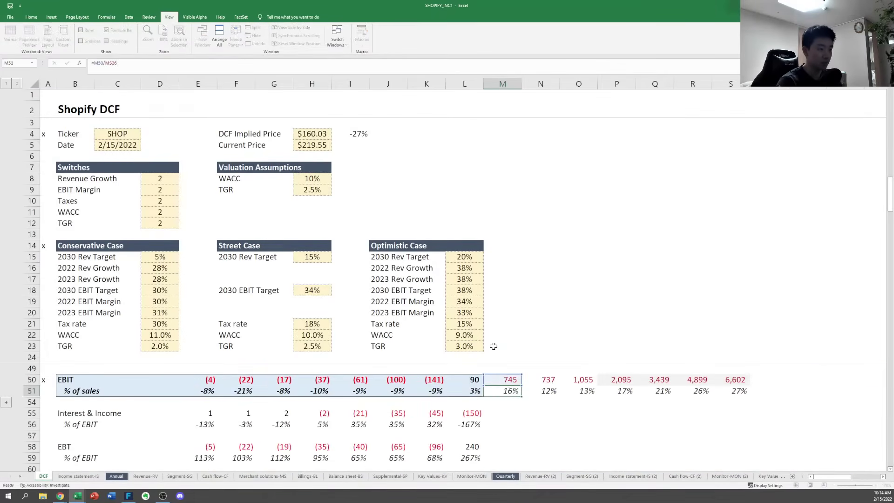
key("Escape")
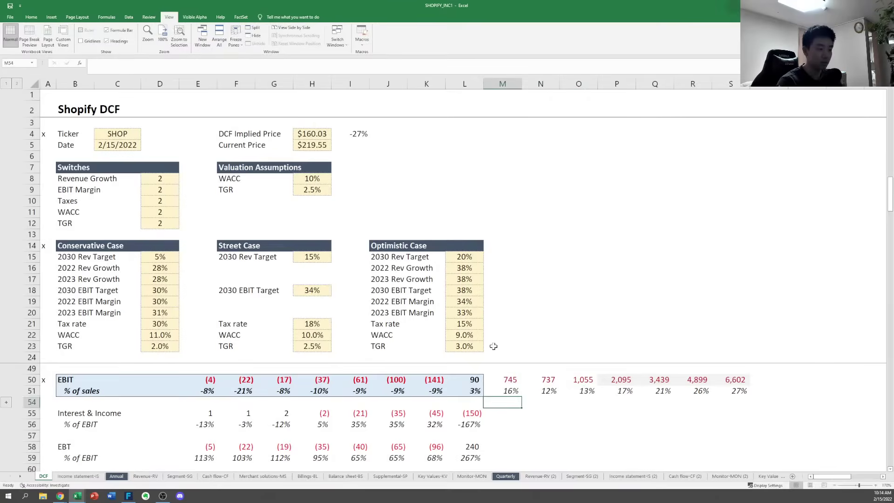
key("Right")
key("Left")
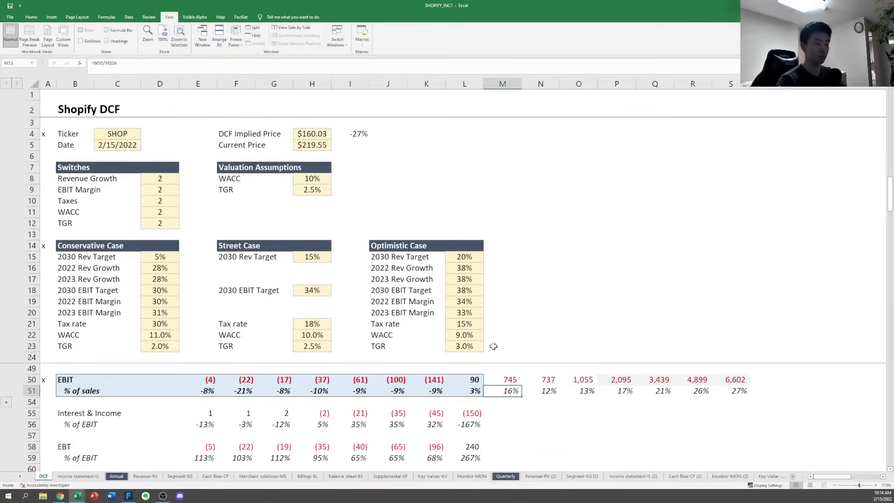
Review the operating expense rows above EBIT, from Marketing & Sales to Total Operating Expenses, with their % of sales
key("Up")
key("Up")
key("Up")
key("Up")
key("Up")
key("Up")
key("Up")
key("Up")
key("Up")
key("Up")
key("Up")
key("Up")
key("Up")
key("Up")
key("Up")
key("Up")
key("Up")
key("Up")
key("Up")
key("Up")
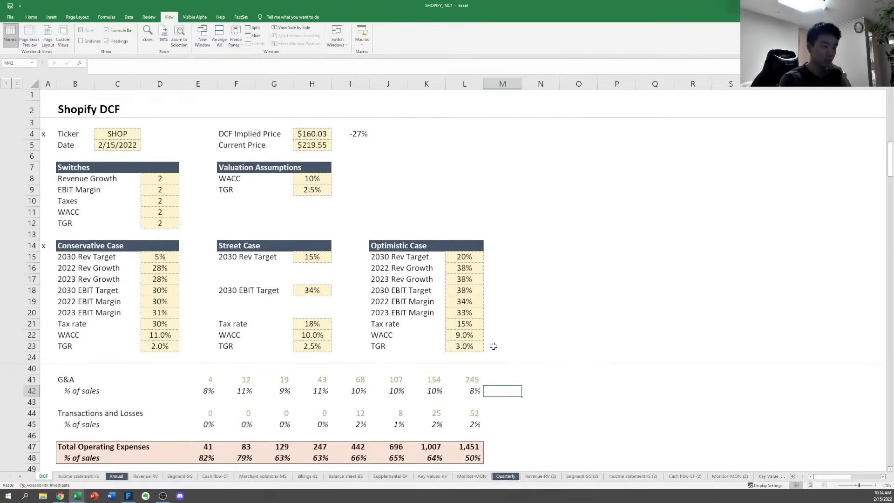
key("Down")
key("Down")
key("Down")
key("Down")
key("Down")
key("Down")
key("Down")
key("Down")
key("Down")
key("Down")
key("Down")
key("Down")
key("Down")
key("Down")
key("Down")
key("Down")
key("Down")
key("Down")
key("Down")
key("Down")
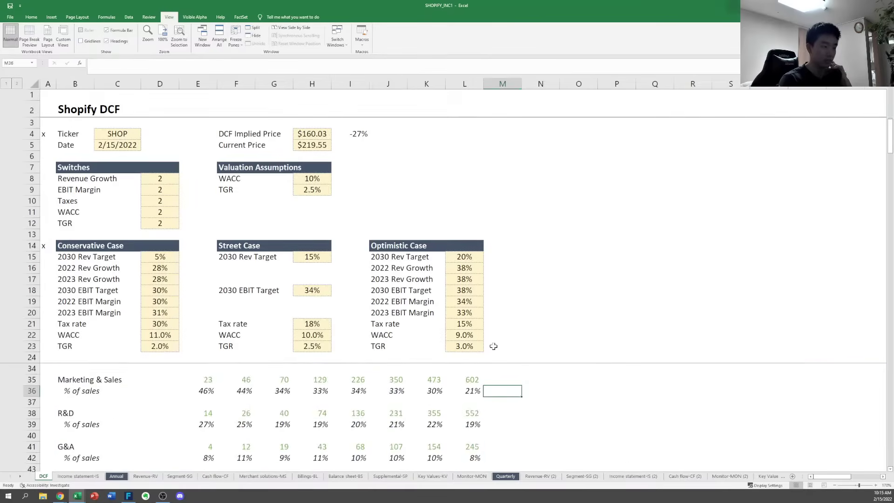
key("Up")
key("Up")
key("Down")
key("Down")
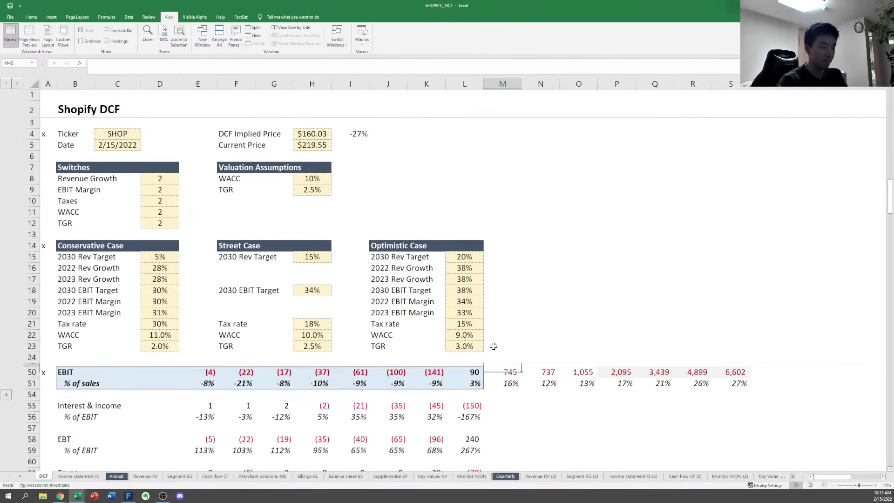
Inspect the 2023 EBIT estimate formula in the income statement section
key("Right")
key("F2")
key("Escape")
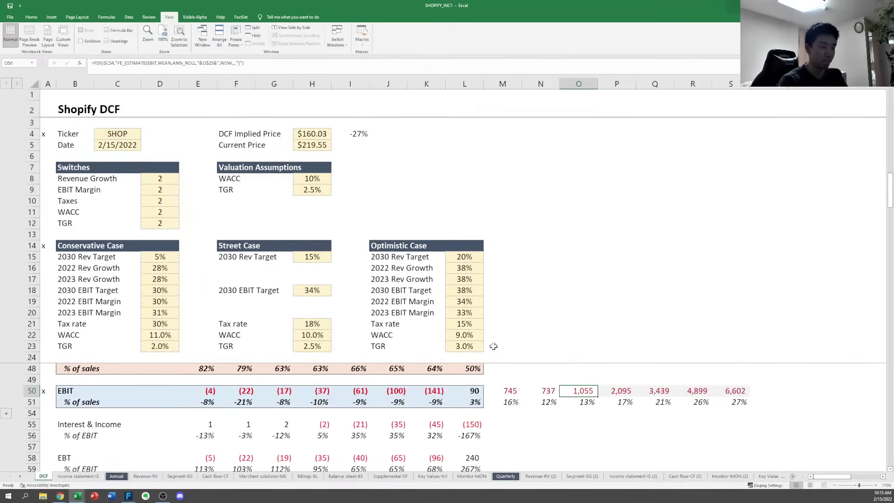
Go from the DCF sheet past the income statement sheet to the Annual sheet
key("ctrl+Page_Down")
key("ctrl+Page_Down")
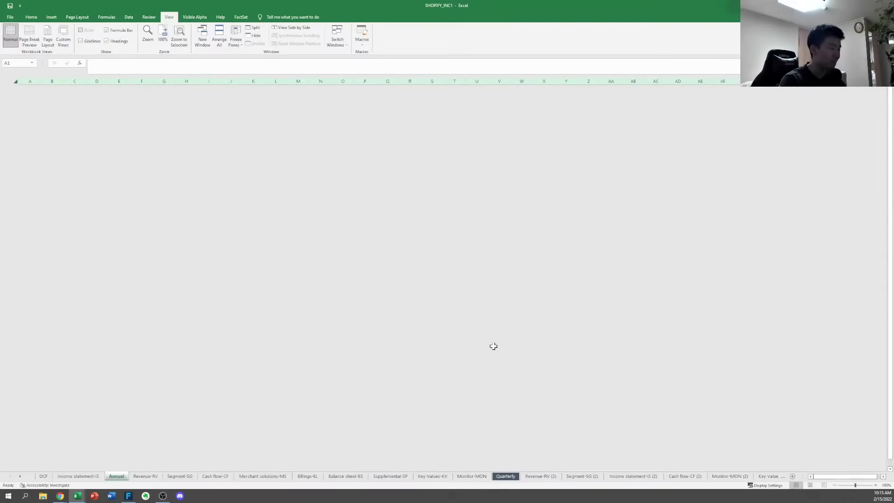
Examine the operating income, its total adjustments and the adjusted operating income rows on the annual income statement sheet
key("ctrl+Page_Down")
key("ctrl+Page_Up")
key("ctrl+Page_Up")
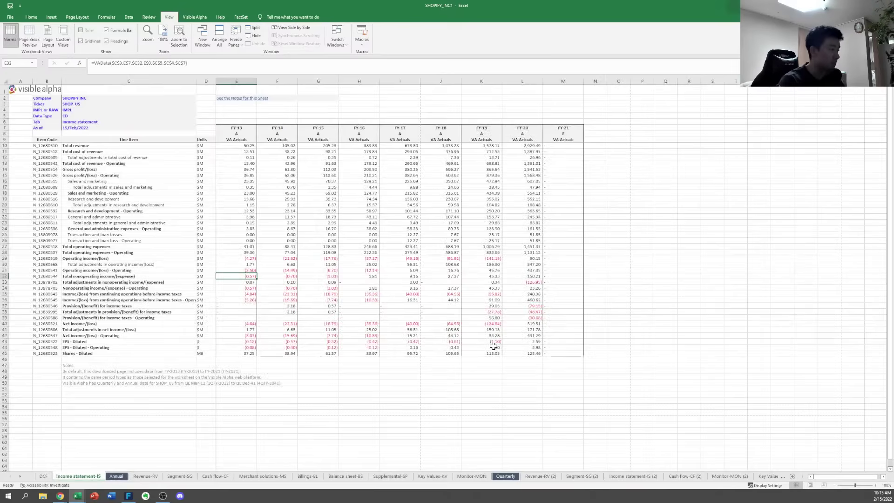
key("Up")
key("Up")
key("Up")
key("Up")
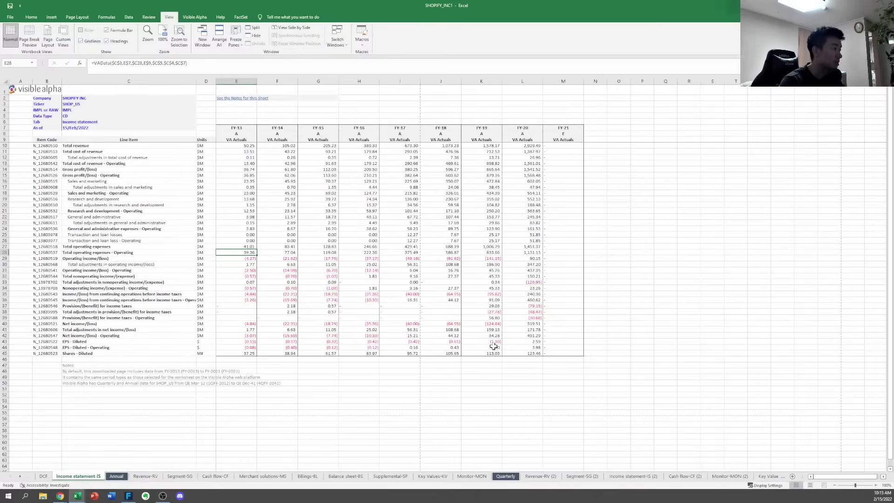
key("Right")
key("Right")
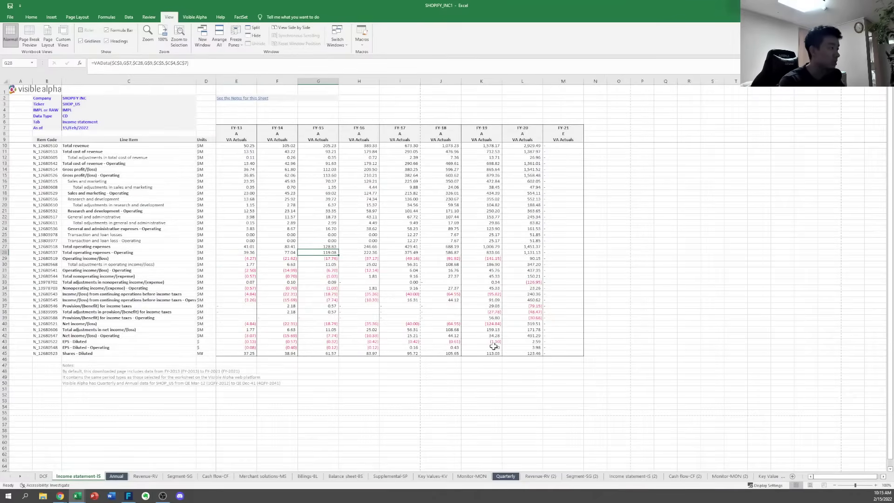
key("Down")
key("shift+space")
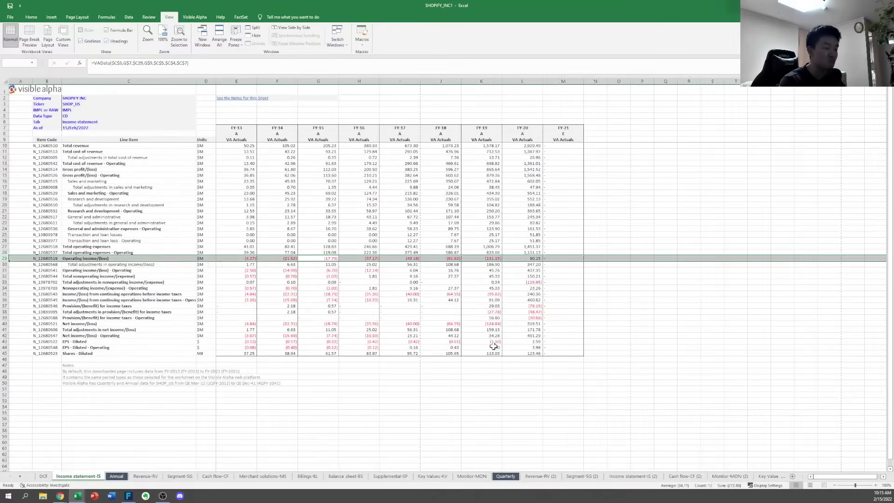
key("Right")
key("Right")
key("Right")
key("Right")
key("Right")
key("shift+space")
key("Down")
key("shift+space")
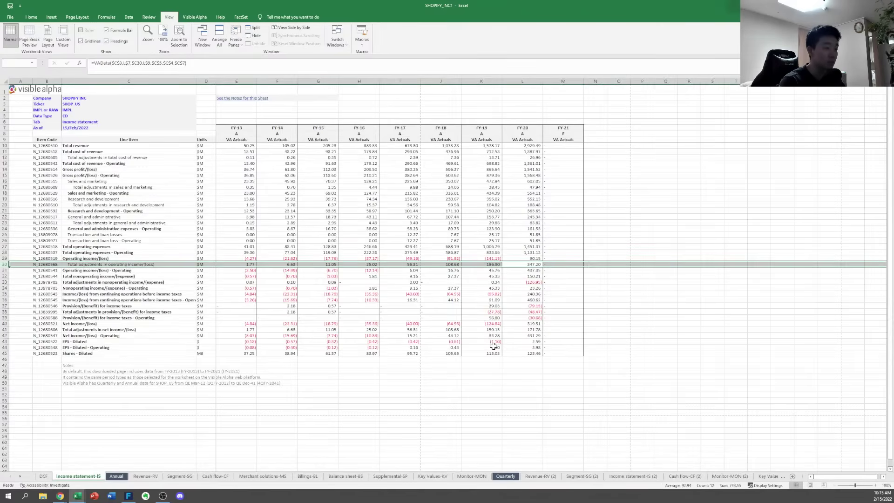
key("shift+BackSpace")
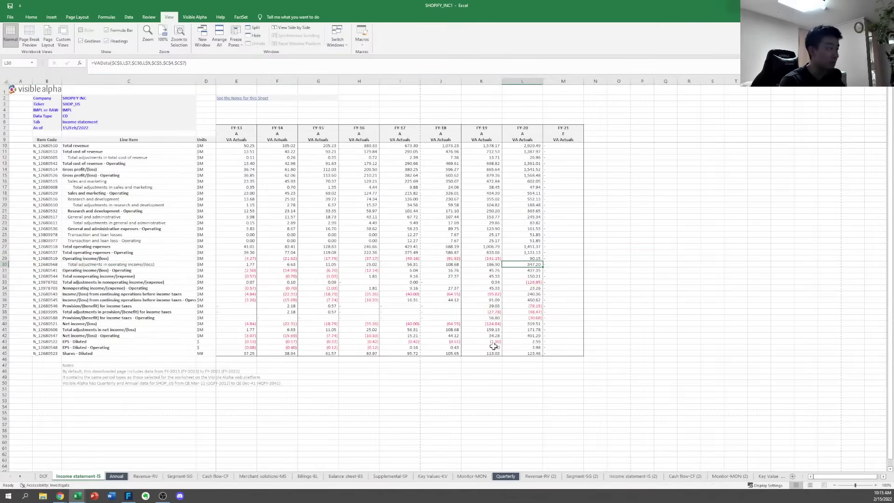
key("shift+space")
key("Down")
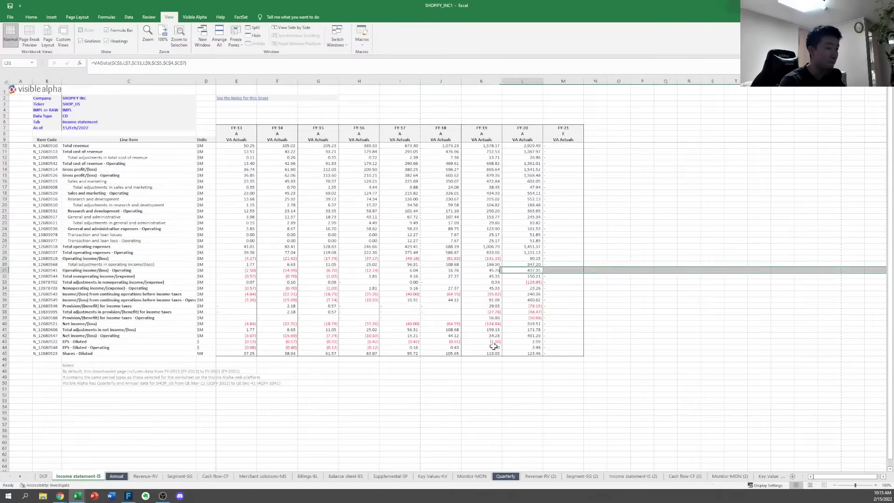
key("shift+space")
On the quarterly income statement sheet, check the total adjustments in operating income for 1Q-21 through 3Q-21
key("ctrl+Page_Down")
key("ctrl+Page_Down")
key("ctrl+Page_Down")
key("ctrl+Page_Down")
key("ctrl+Page_Down")
key("ctrl+Page_Down")
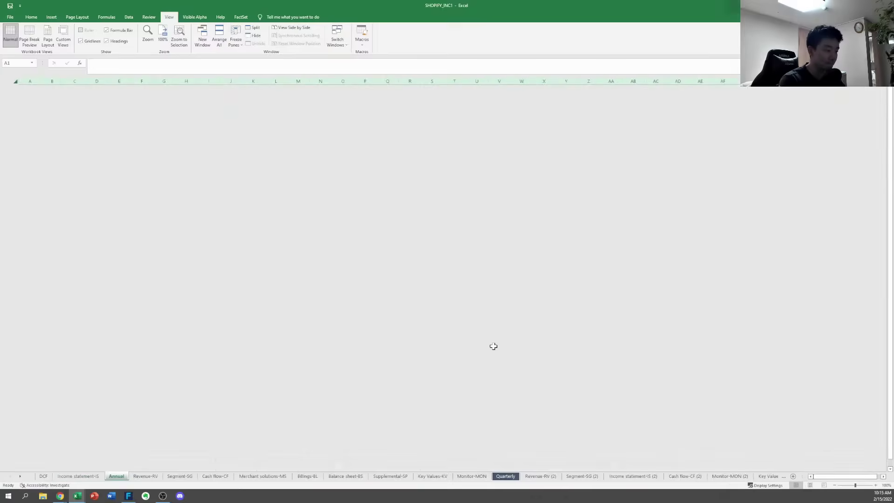
key("ctrl+Page_Down")
key("ctrl+Page_Down")
key("ctrl+Page_Down")
key("ctrl+Page_Down")
key("ctrl+Page_Down")
key("ctrl+Page_Down")
key("ctrl+Page_Down")
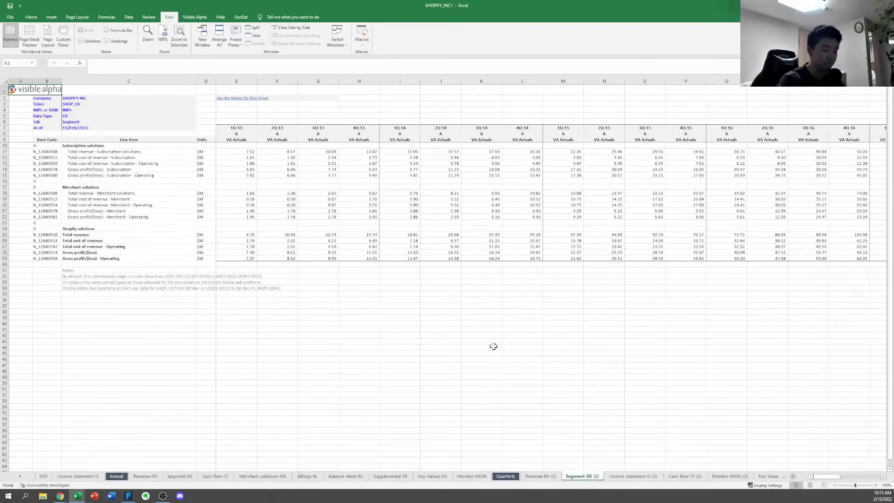
key("ctrl+Page_Down")
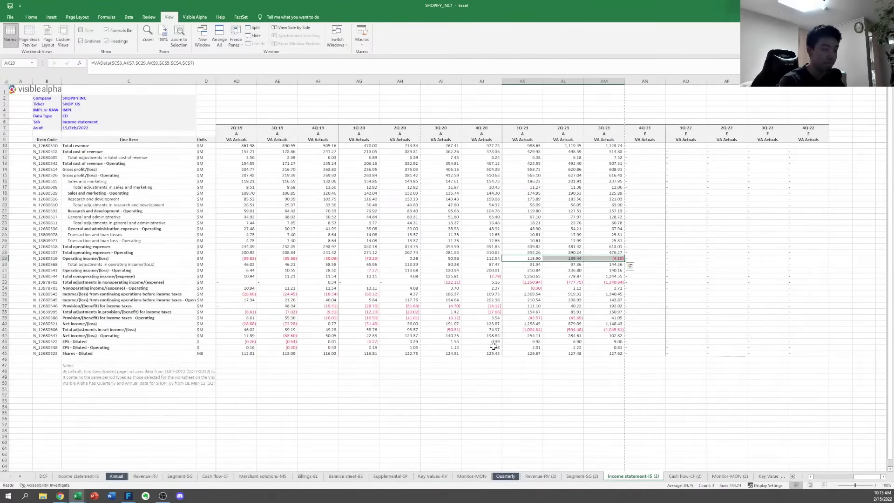
key("Right")
key("shift+space")
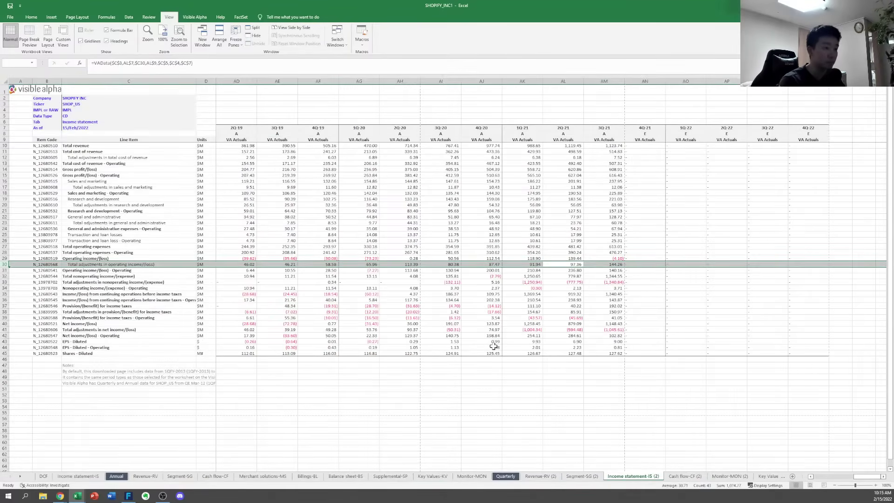
key("Right")
key("shift+Left")
key("shift+Left")
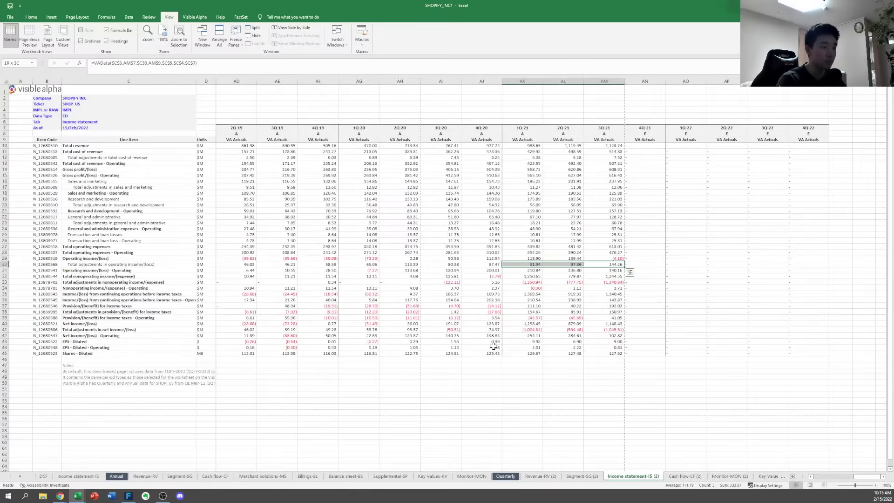
Look through the quarterly cash flow, monitor, key values and supplemental sheets
key("ctrl+Page_Down")
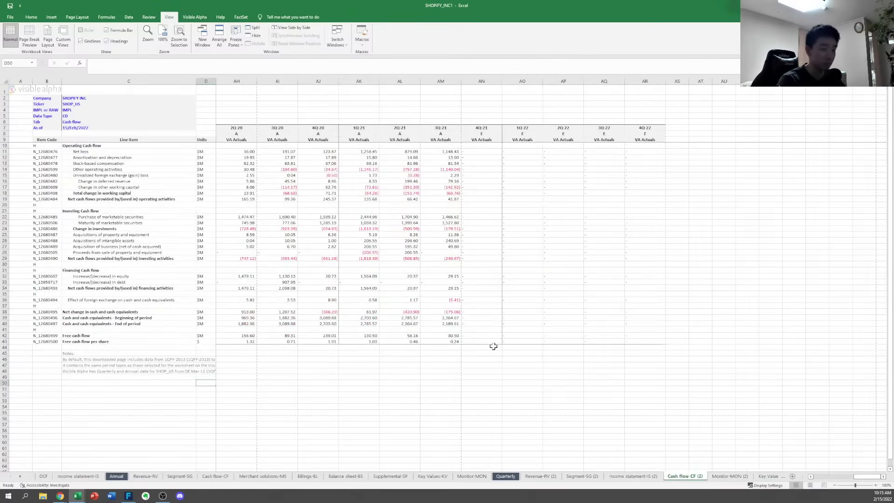
key("ctrl+Page_Down")
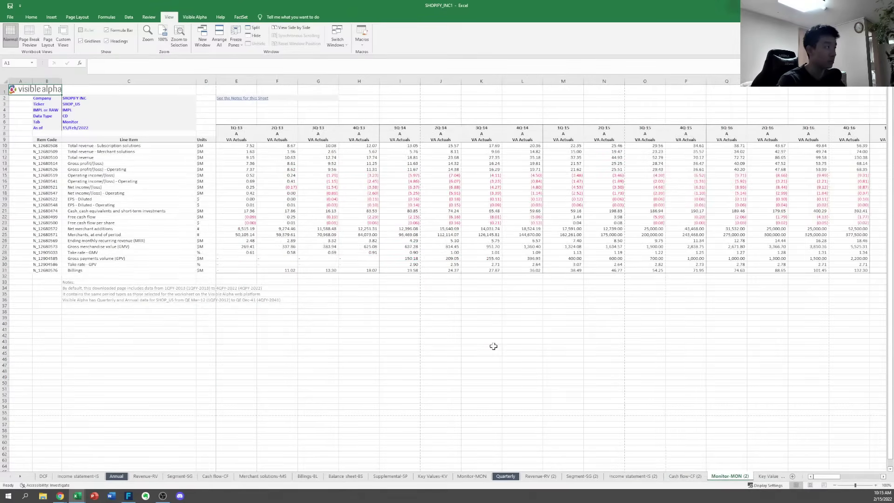
key("ctrl+Page_Up")
key("ctrl+Page_Down")
key("ctrl+Page_Down")
key("ctrl+Page_Down")
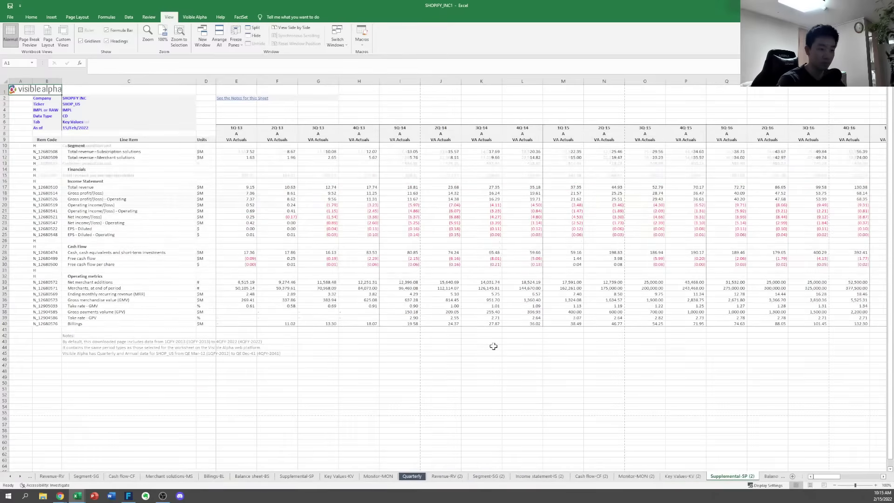
key("ctrl+Page_Down")
key("ctrl+Page_Down")
key("ctrl+Page_Up")
key("ctrl+Page_Up")
key("ctrl+Page_Up")
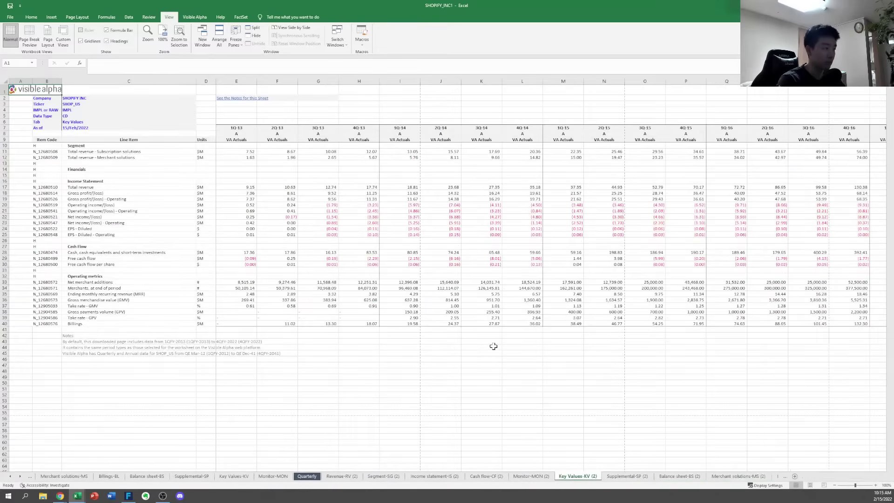
Return to the DCF sheet and examine the forecast EBIT figures and their percentages of sales in rows 50 and 51
key("ctrl+Page_Up")
key("ctrl+Page_Up")
key("ctrl+Page_Up")
key("ctrl+Page_Up")
key("ctrl+Page_Up")
key("ctrl+Page_Up")
key("ctrl+Page_Up")
key("ctrl+Page_Up")
key("ctrl+Page_Up")
key("ctrl+Page_Up")
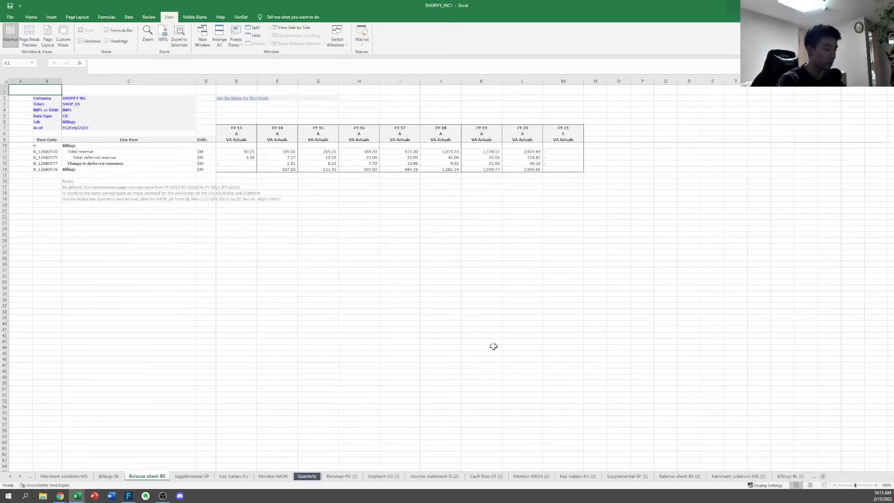
key("ctrl+Page_Up")
key("ctrl+Page_Up")
key("ctrl+Page_Up")
key("ctrl+Page_Up")
key("ctrl+Page_Up")
key("ctrl+Page_Up")
key("ctrl+Page_Up")
key("ctrl+Page_Up")
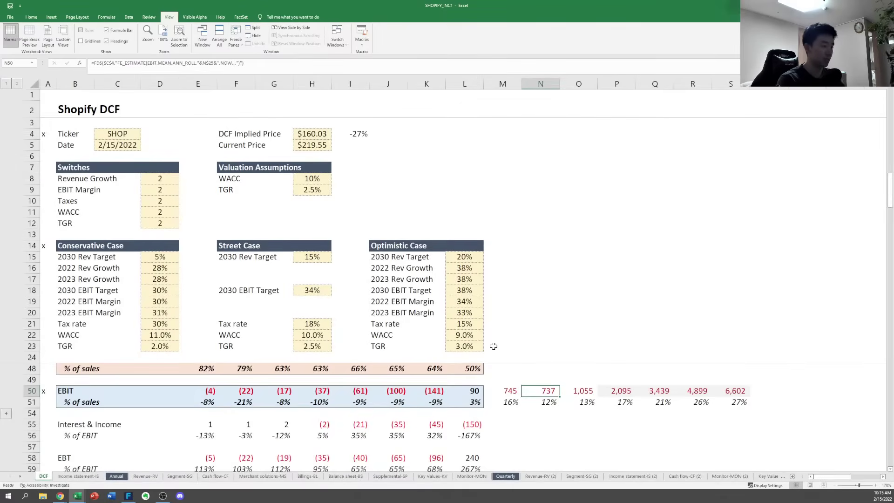
key("Left")
key("Down")
key("Up")
key("Down")
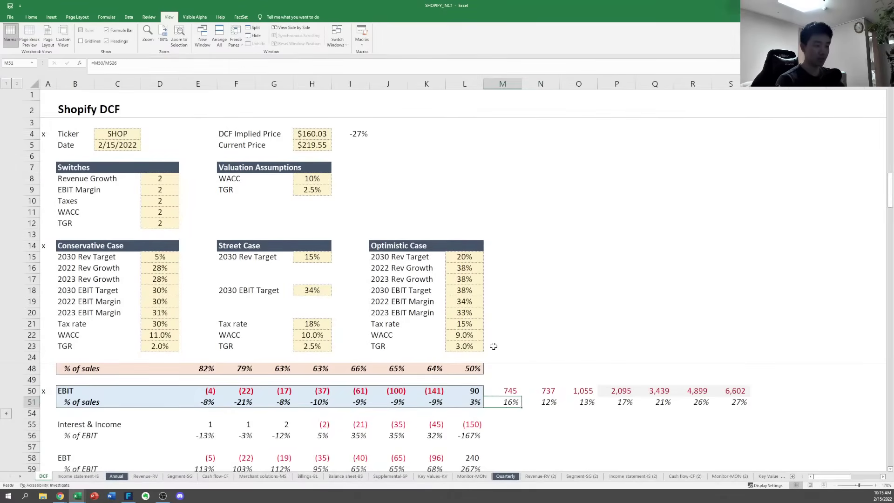
key("Right")
key("Down")
key("Right")
key("Up")
key("Up")
key("Left")
Link the first forecast year's Street Case EBIT margin in M87 to the EBIT percentage of sales in M51
key("Down")
key("Down")
key("Down")
key("Down")
key("Down")
key("Down")
key("Down")
key("Down")
key("Down")
key("Down")
key("Down")
key("Down")
key("Down")
key("Down")
key("Down")
key("Down")
key("Down")
key("Down")
key("Down")
key("Down")
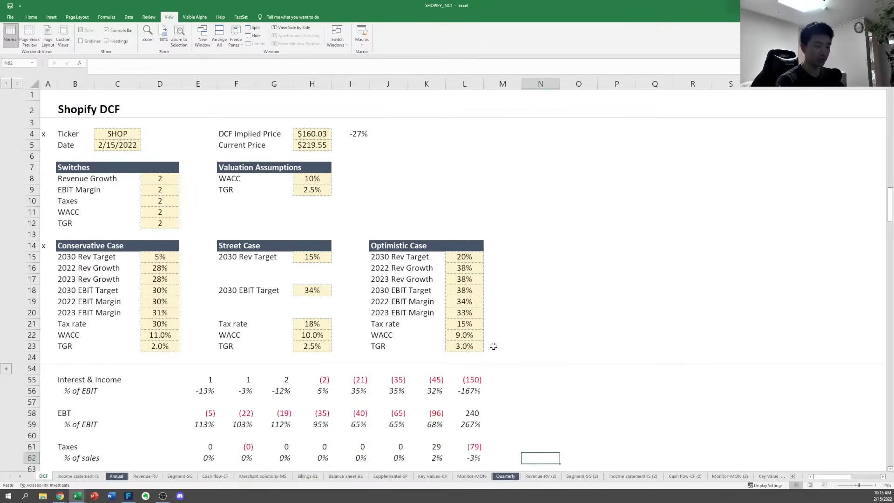
key("Down")
key("Down")
key("Down")
key("Down")
key("Down")
key("Left")
key("Down")
key("Down")
key("Down")
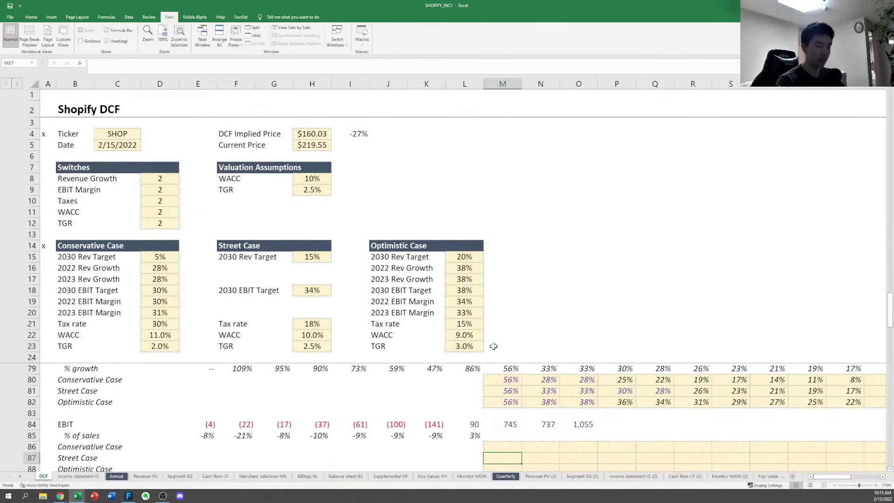
type("=")
key("Up")
key("Up")
key("Up")
key("Up")
key("Up")
key("Up")
key("Up")
key("Up")
key("Up")
key("Up")
key("Up")
key("Up")
key("Up")
key("Up")
key("Up")
key("Up")
key("Up")
key("Up")
key("Up")
key("Up")
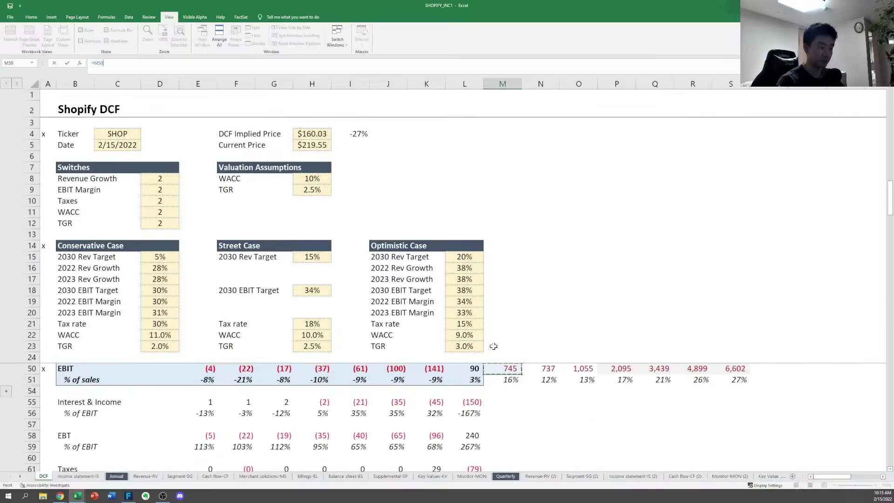
key("Down")
key("Return")
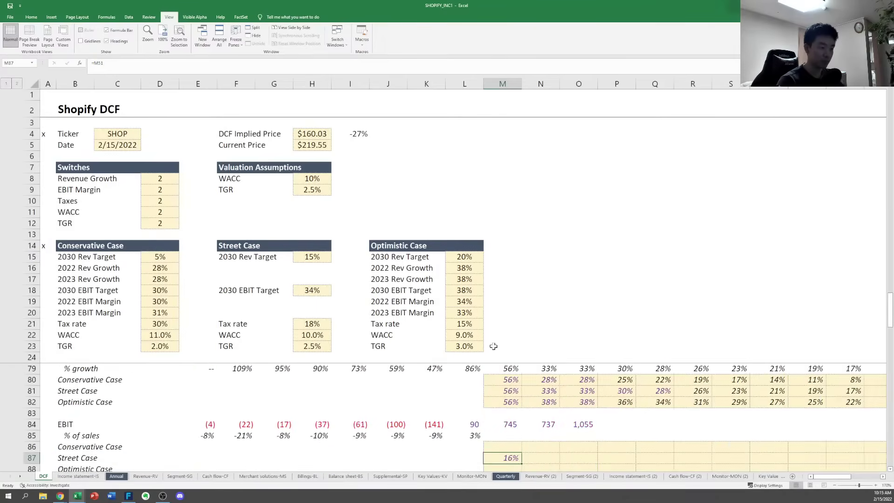
Clear the three forecast EBIT values in M84:O84 above the EBIT margin cases
key("Up")
key("Up")
key("Up")
key("Up")
key("shift+Right")
key("shift+Right")
key("Delete")
Fill the Street Case EBIT margin formula from M87 across to O87
key("Down")
key("Down")
key("Down")
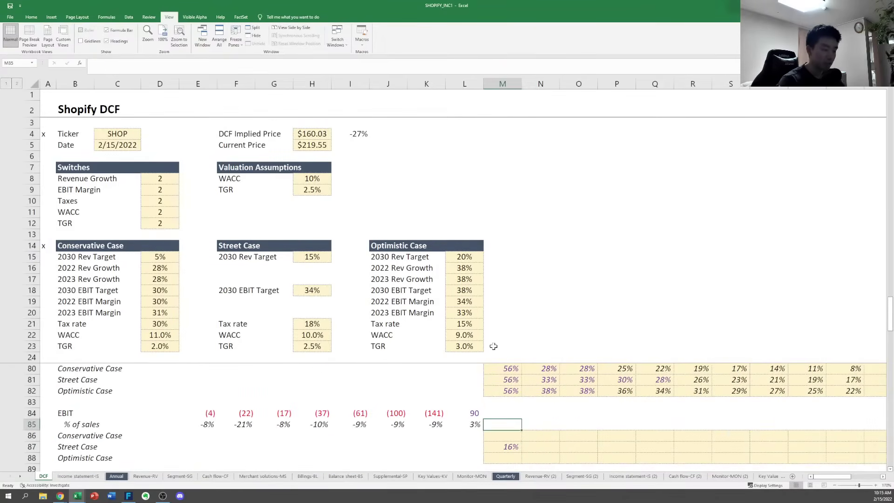
key("shift+Right")
key("shift+Right")
key("ctrl+r")
key("shift+Left")
key("shift+Left")
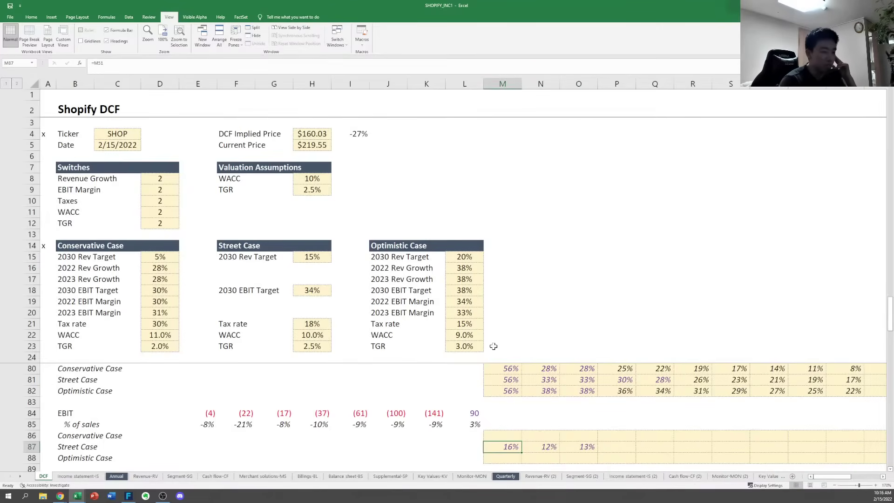
Switch to FactSet to examine the Shopify broker operating income estimates, and return to the EBIT margin section in Excel
key("alt+Tab")
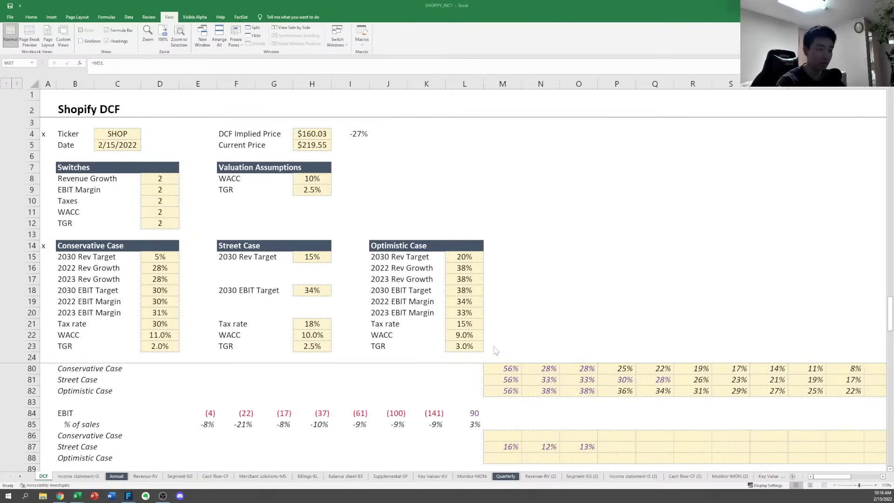
key("alt+Tab")
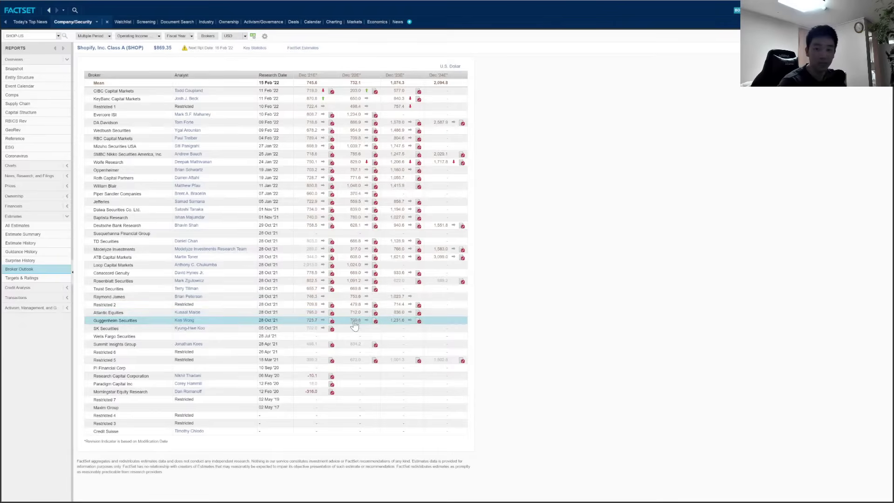
key("alt+Tab")
key("Right")
key("Right")
key("Left")
scroll(354, 321, "down", 1)
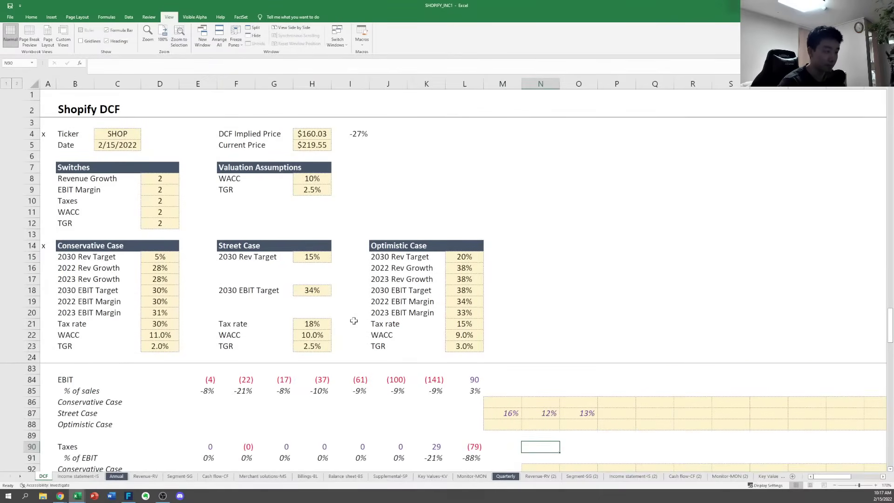
Examine the EBIT history and the Street Case EBIT margins around M87 on the DCF sheet
scroll(354, 320, "down", 1)
key("Up")
key("Up")
key("Up")
key("Up")
key("Up")
key("Up")
key("Left")
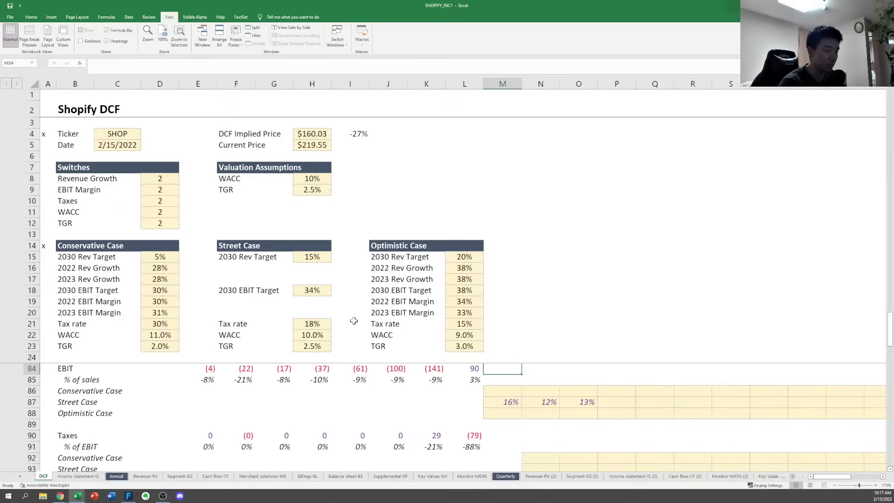
key("Down")
key("Down")
key("Down")
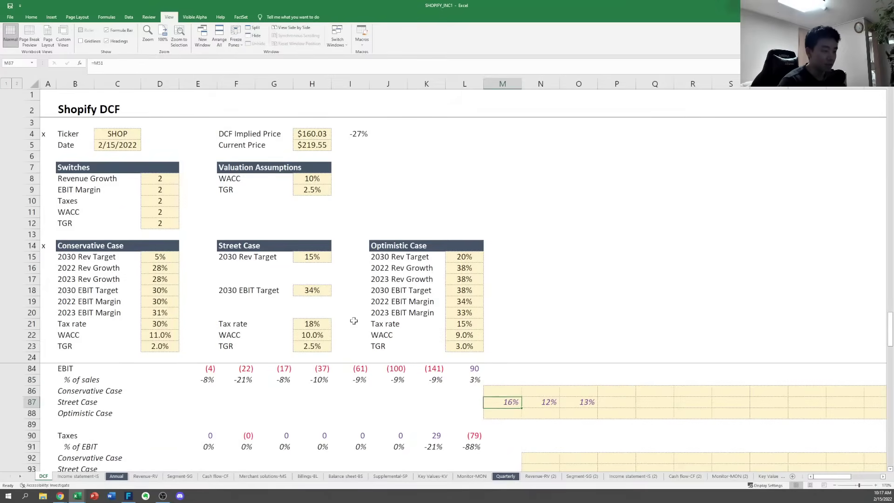
Switch to Chrome and look up Amazon on BamSEC in a new tab
key("alt+Tab")
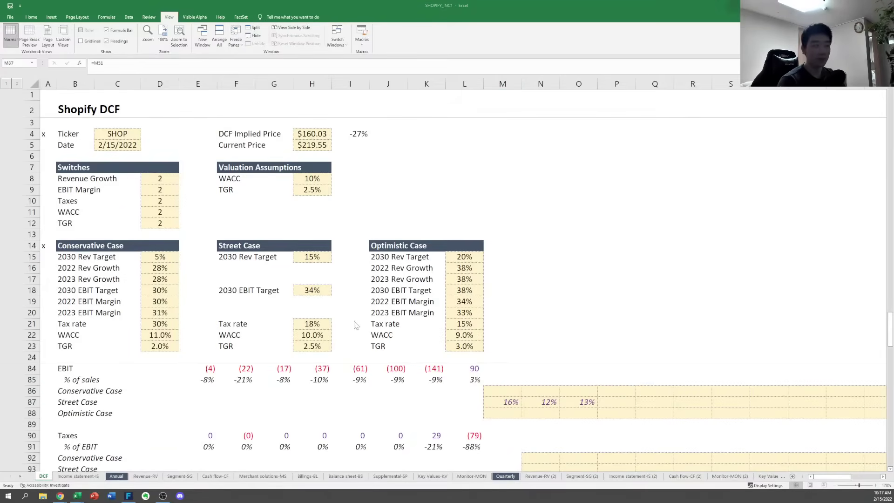
key("ctrl+t")
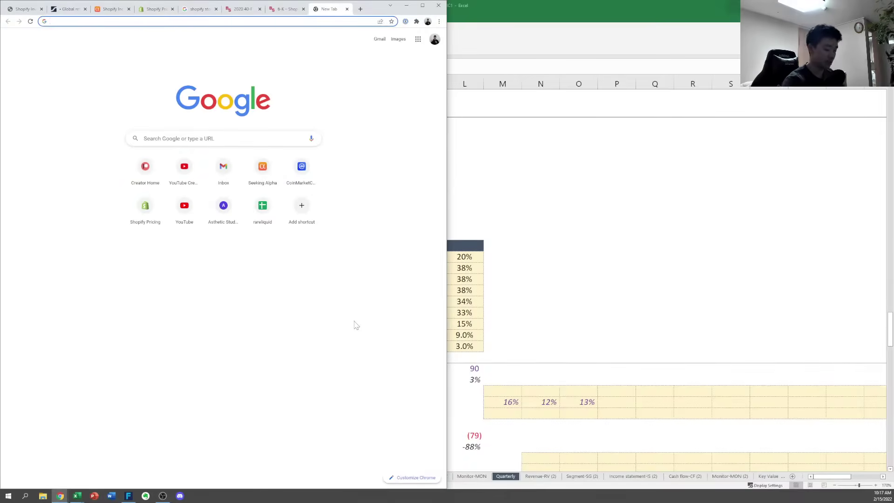
type("bams")
key("Tab")
type("a")
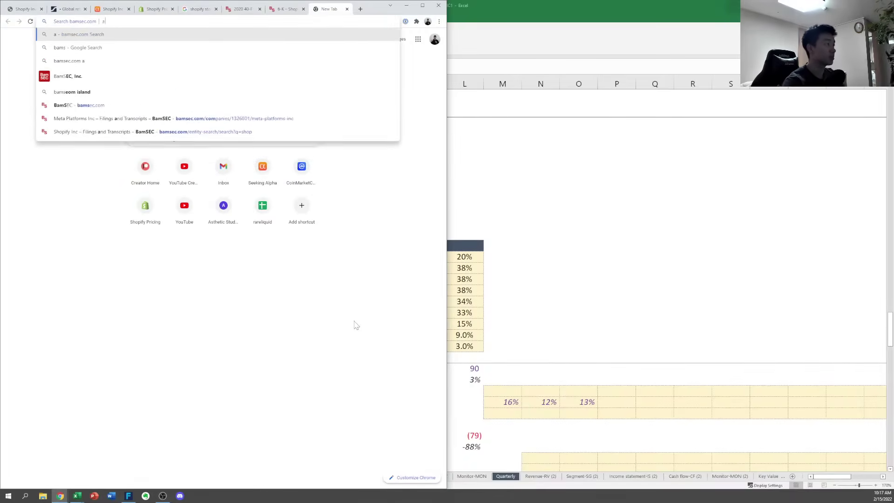
type("mazon")
key("Return")
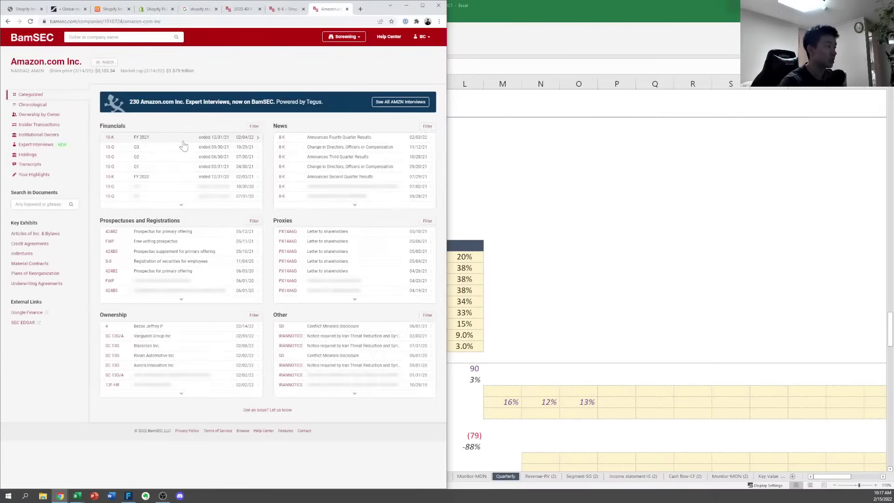
Open Amazon's FY 2021 10-K and examine operating income in the consolidated statements of operations
left_click(154, 136)
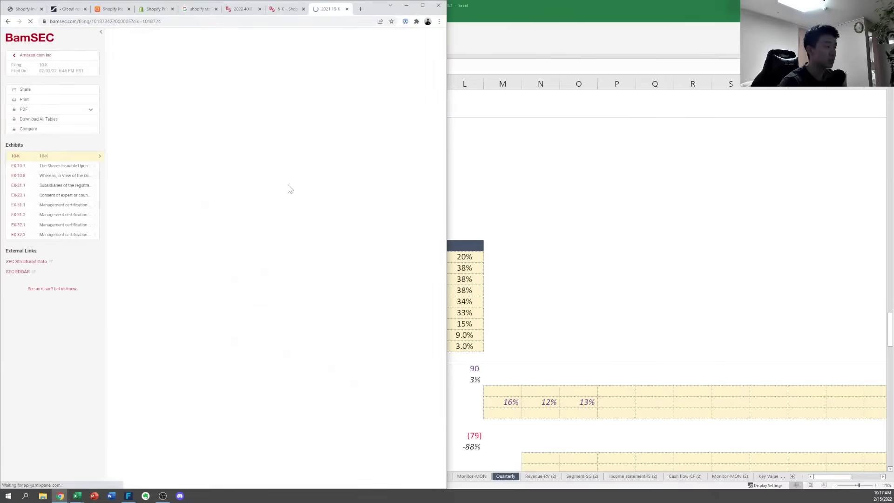
scroll(172, 275, "down", 5)
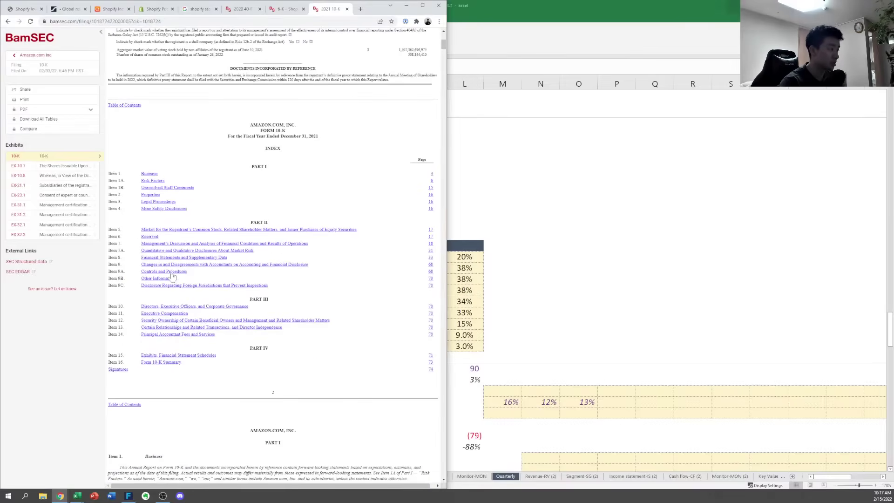
left_click(160, 258)
scroll(218, 209, "down", 15)
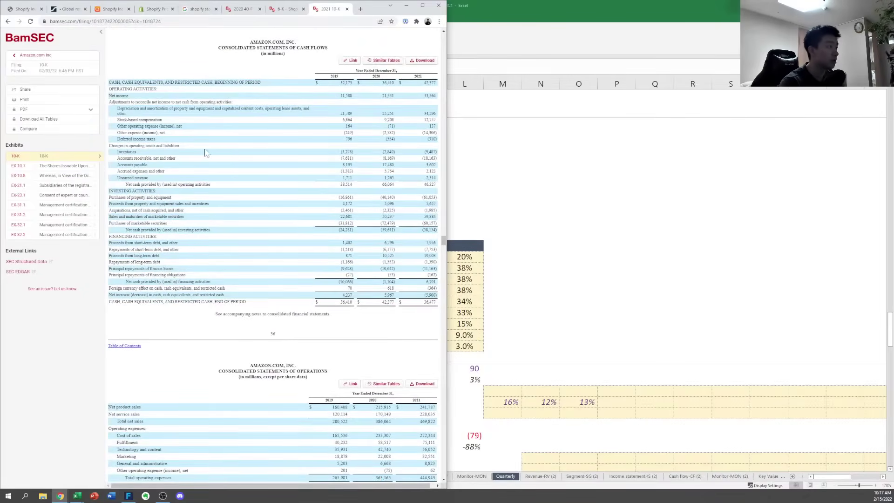
scroll(218, 284, "down", 5)
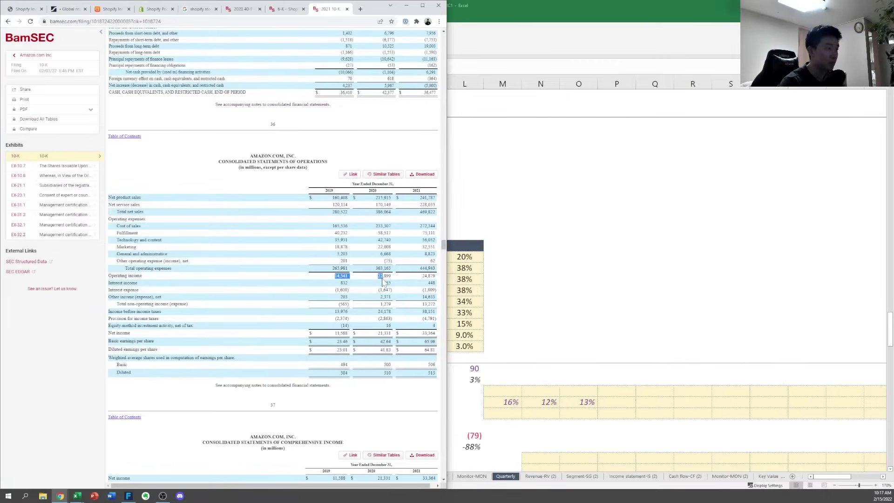
left_click(359, 285)
Switch to Excel and place the DCF workbook side by side with Amazon's 10-K
left_click(570, 262)
left_click(513, 252)
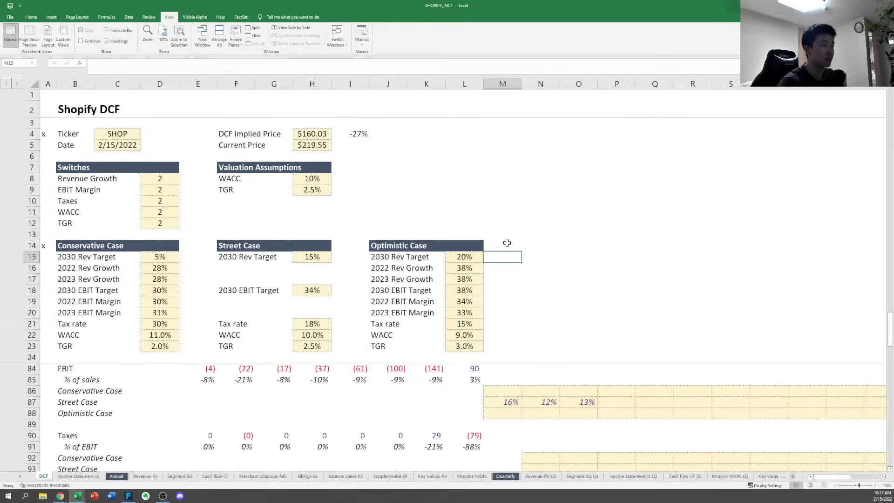
key("super+Right")
key("Right")
key("Right")
key("Right")
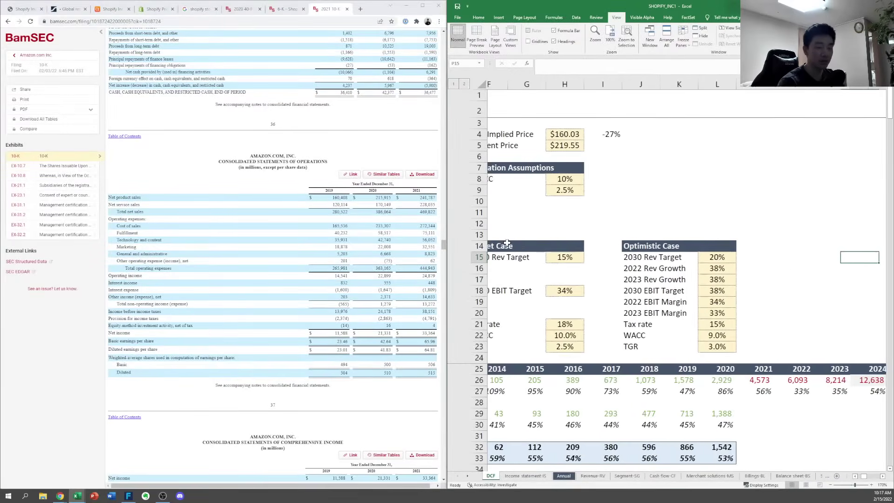
key("Left")
key("Left")
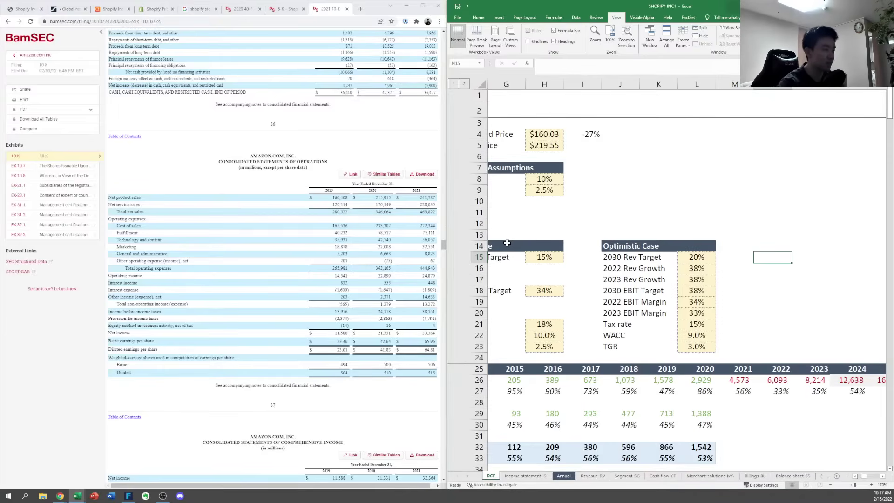
Close the Amazon 10-K tab, then return to Excel and maximize the workbook window
left_click(180, 209)
key("ctrl+w")
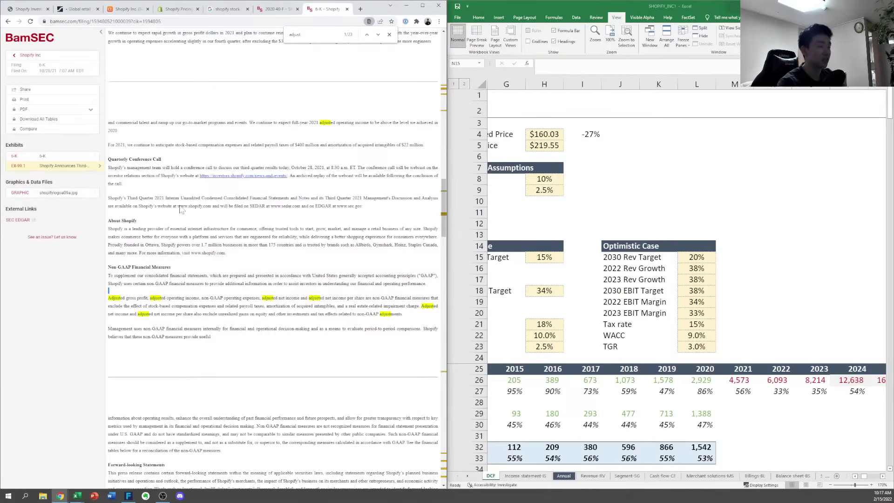
scroll(336, 208, "down", 2)
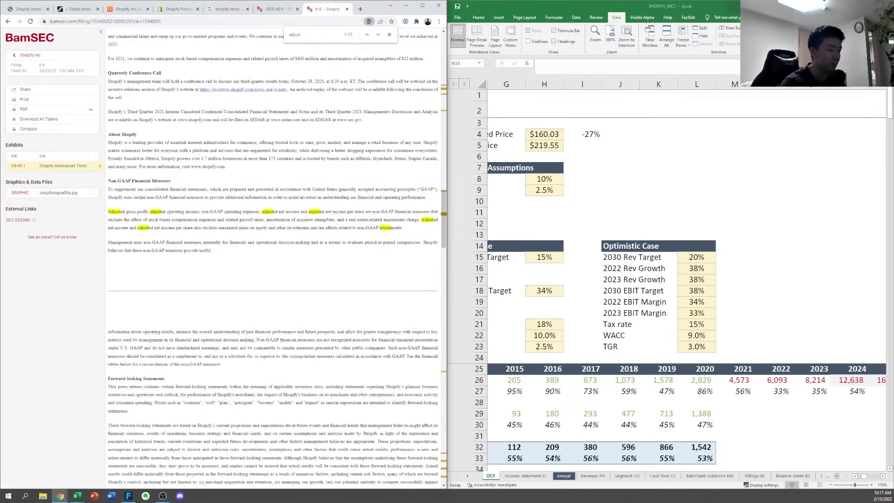
key("alt+Tab")
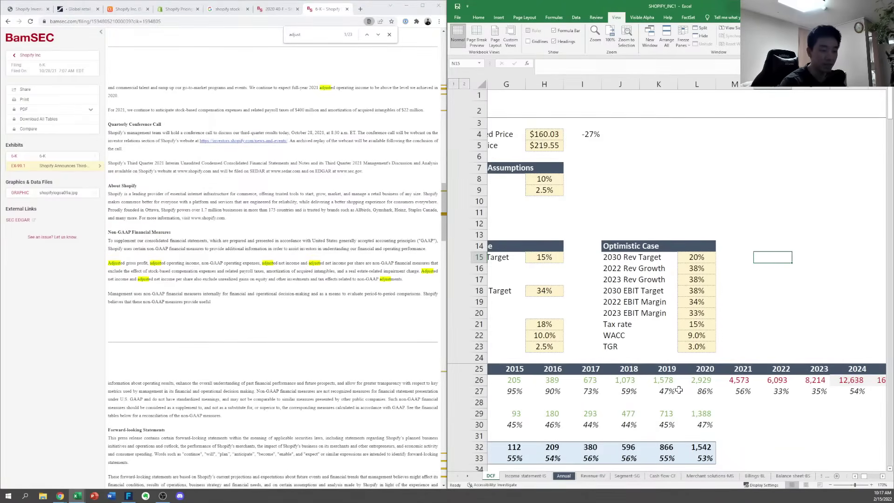
key("super+Up")
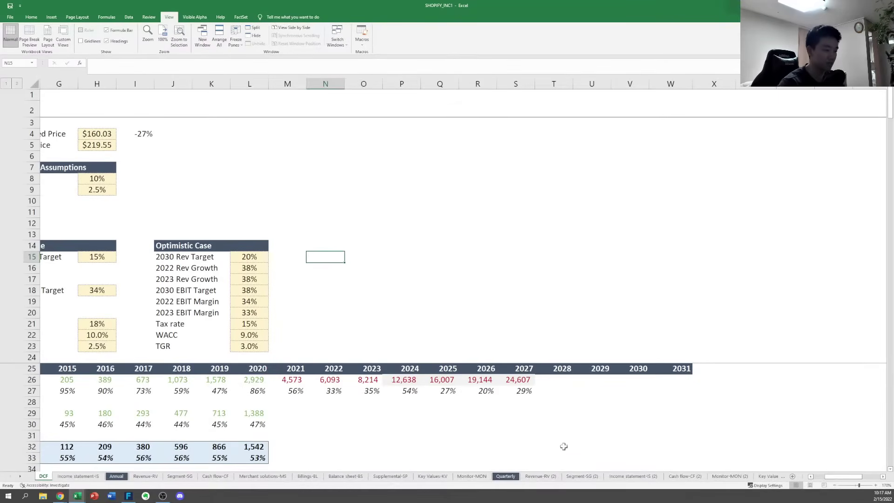
Move the Monitor-MON (2) sheet ahead of Cash Flow-CF (2) and open the quarterly Income statement-IS (2) sheet
left_click_drag(745, 478, 666, 477)
left_click(633, 475)
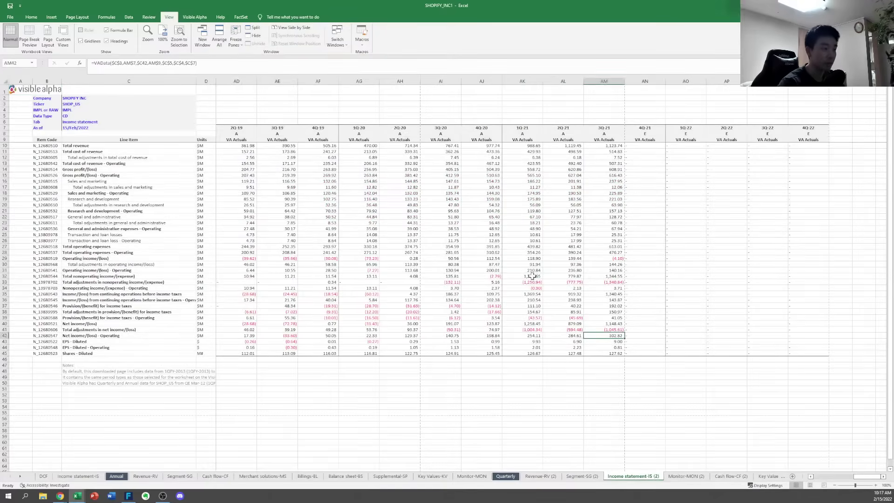
left_click(531, 273)
key("Down")
key("Down")
key("Down")
Enter the label "Adjusted EBIT" in AJ49 below the quarterly income statement
left_click(493, 376)
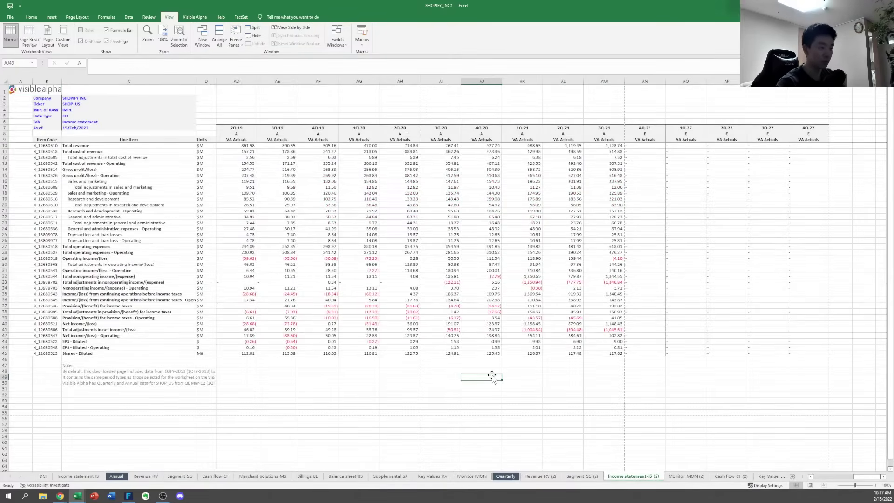
type("Adjusted")
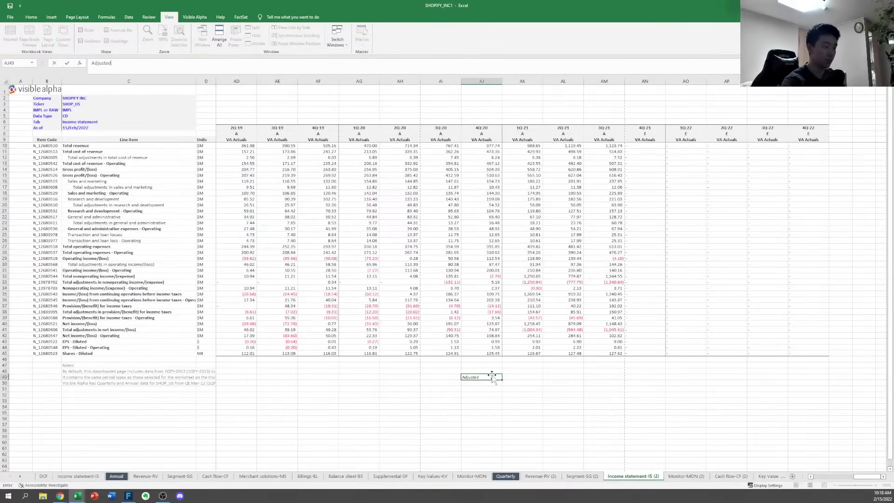
type(" EBIT")
key("Tab")
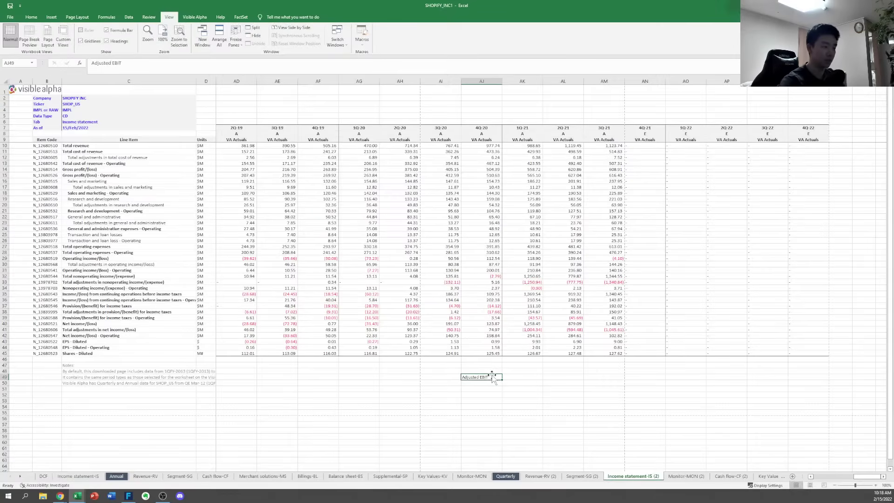
key("Right")
key("Left")
Link the 1Q-21 Adjusted EBIT in AK49 to Operating income/(loss) - Operating in AK31
type("=")
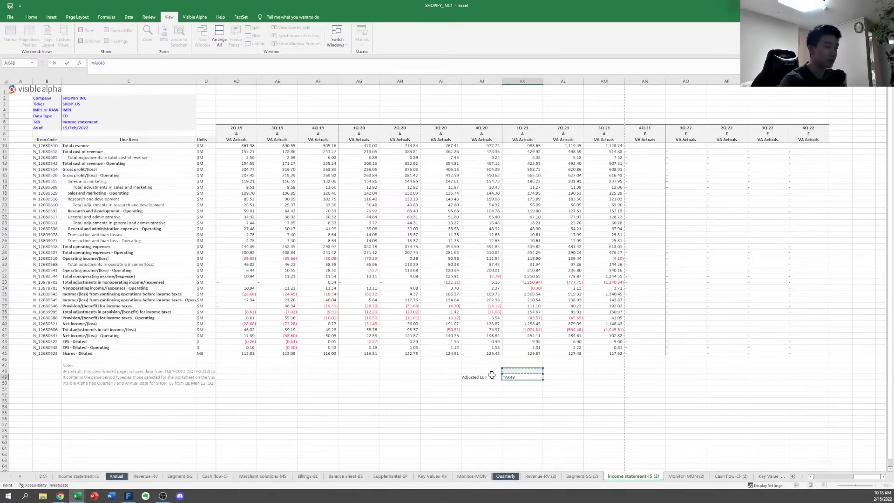
key("Up")
key("Up")
key("Up")
key("Up")
key("Up")
key("Up")
key("Up")
key("Up")
key("Up")
key("Up")
key("Up")
key("Up")
key("Up")
key("Up")
key("Up")
key("Up")
key("Up")
key("Up")
key("Up")
key("Left")
key("Down")
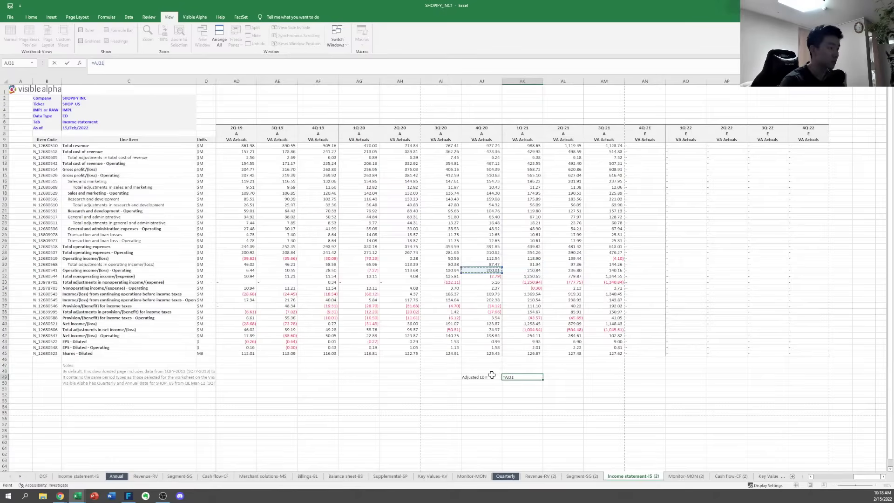
key("Right")
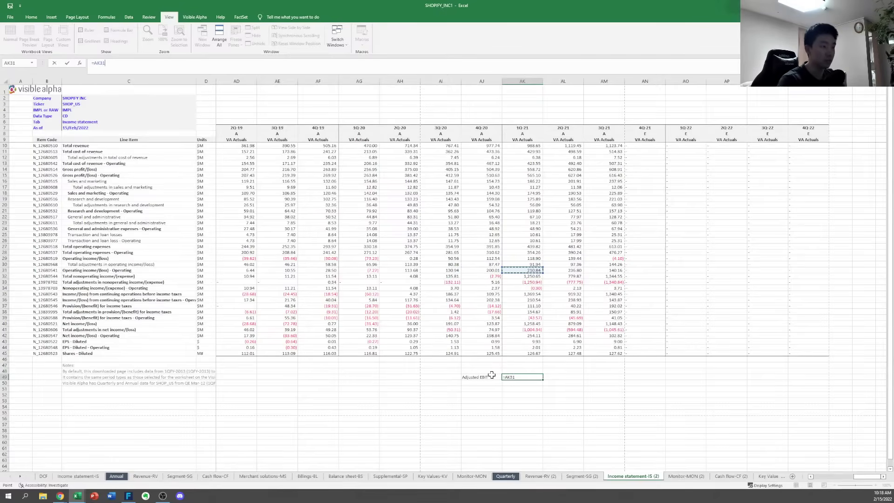
key("ctrl+Return")
Fill the Adjusted EBIT formula from AK49 across to AM49
key("shift+Right")
key("shift+Right")
key("ctrl+r")
key("Down")
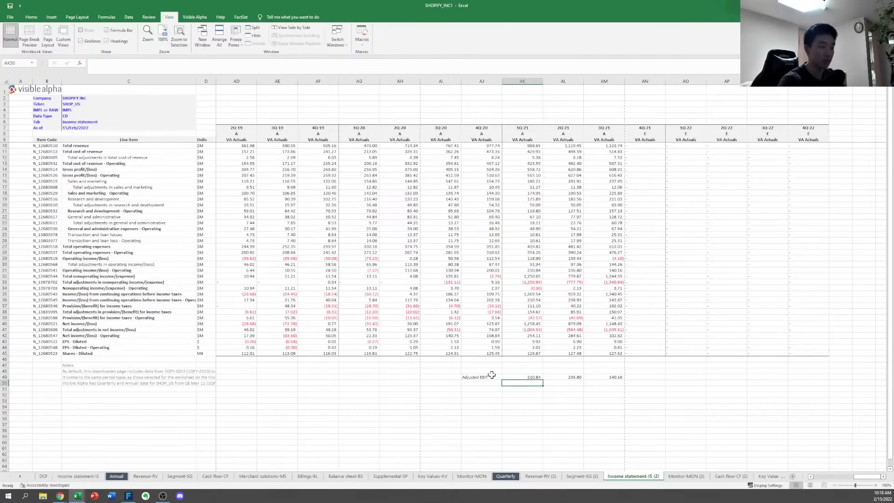
Add a "Revenue" label in AJ48 and link AK48 to the 1Q-21 total revenue in AK10
left_click(491, 373)
type("Revenue")
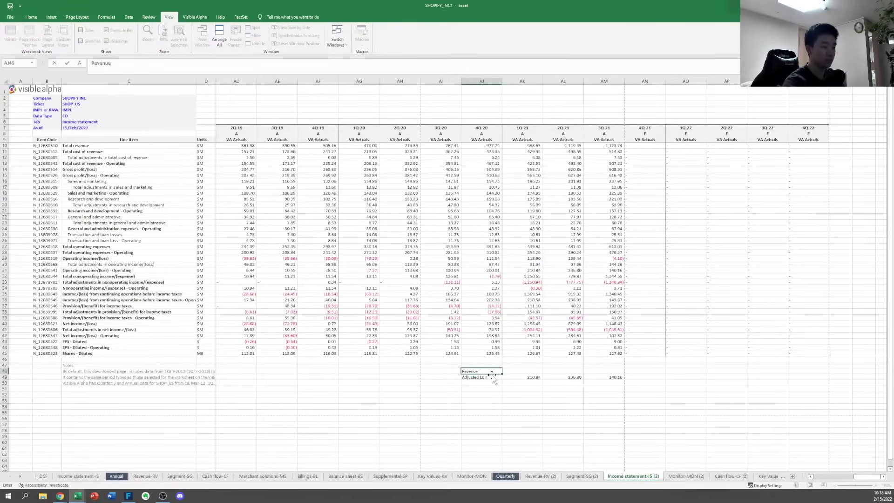
key("Tab")
type("=")
key("ctrl+Up")
key("ctrl+Up")
key("ctrl+Up")
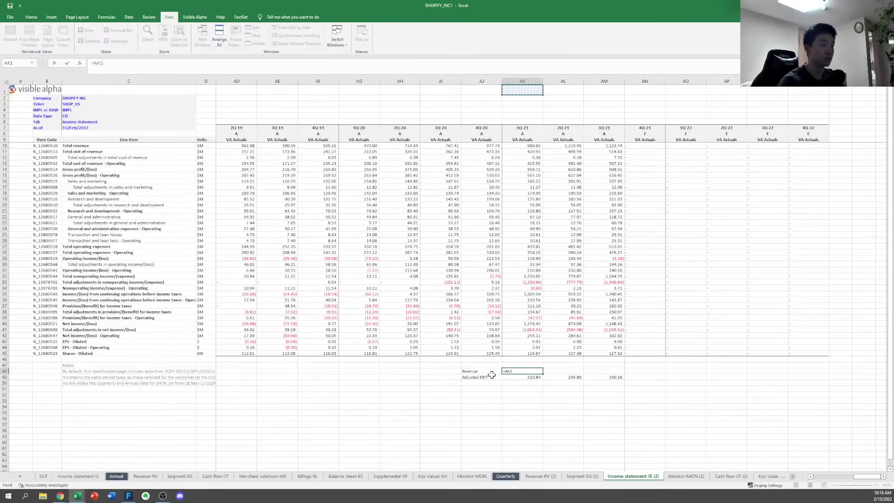
key("Down")
key("Down")
key("Down")
key("Down")
key("Down")
key("Down")
key("Down")
key("Down")
key("Down")
key("ctrl+Return")
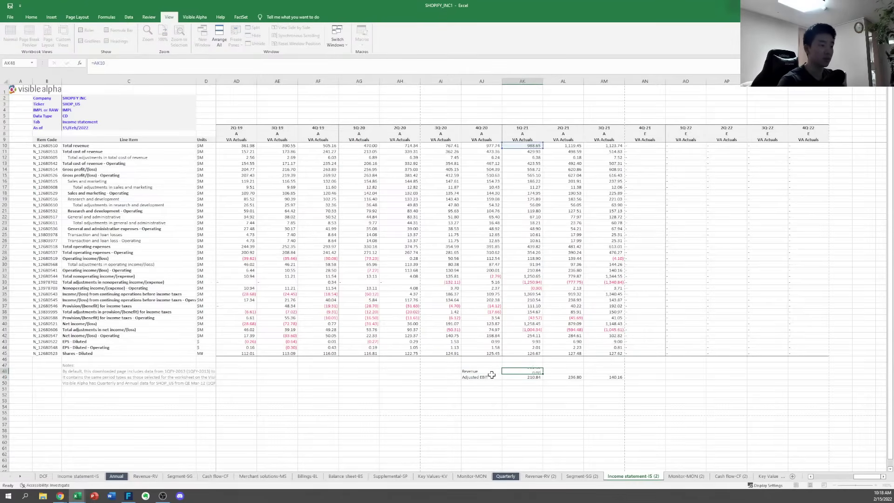
Fill the Revenue formula from AK48 across to AM48
key("shift+Right")
key("shift+Right")
key("ctrl+r")
key("Down")
key("Down")
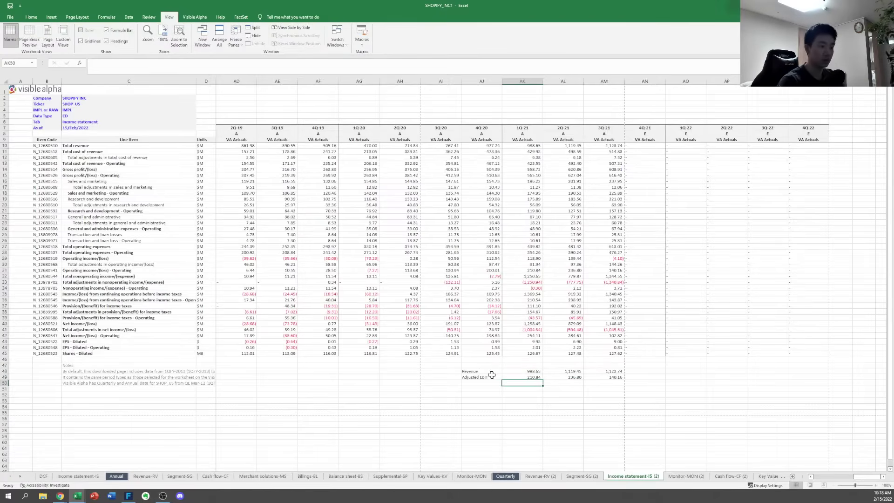
Calculate the 1Q-21 adjusted EBIT margin in AK50 with the formula =AK49/AK48
type("=")
key("Up")
key("Up")
key("ctrl+Return")
Copy the margin formula across to AM50 and format AK50:AM50 as percentages
key("ctrl+c")
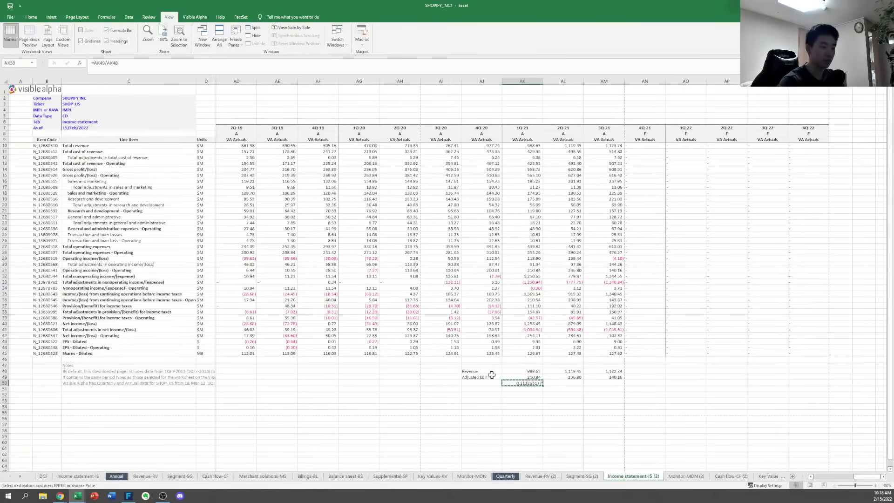
key("shift+Right")
key("shift+Right")
key("ctrl+v")
key("alt+h")
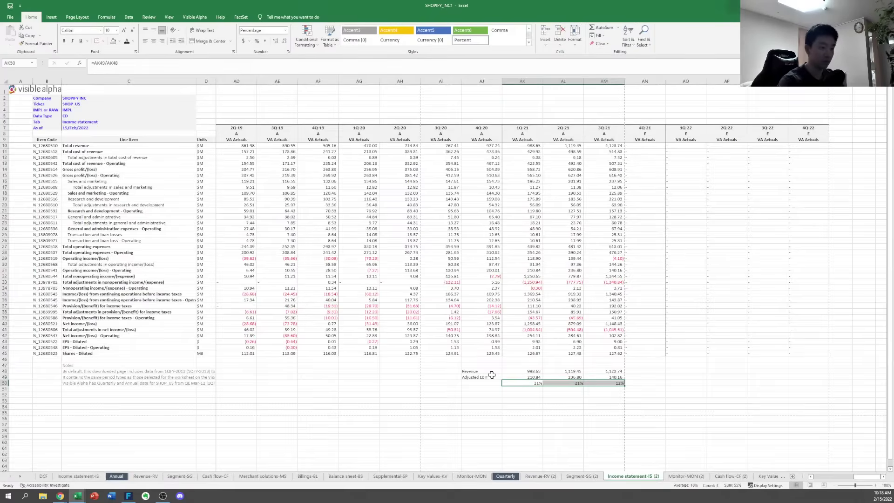
key("p")
key("Right")
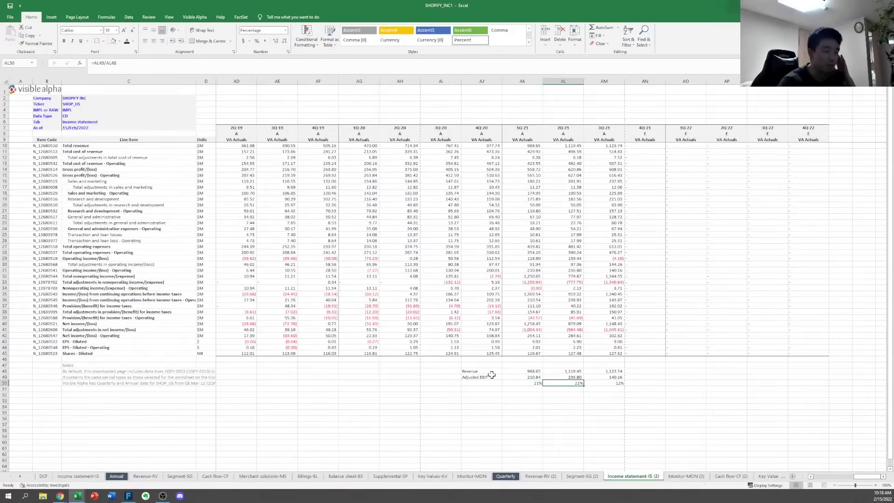
Copy the adjusted EBIT margin formula from AK50 back across AD50:AJ50 to cover 2Q-19 through 4Q-20
key("Left")
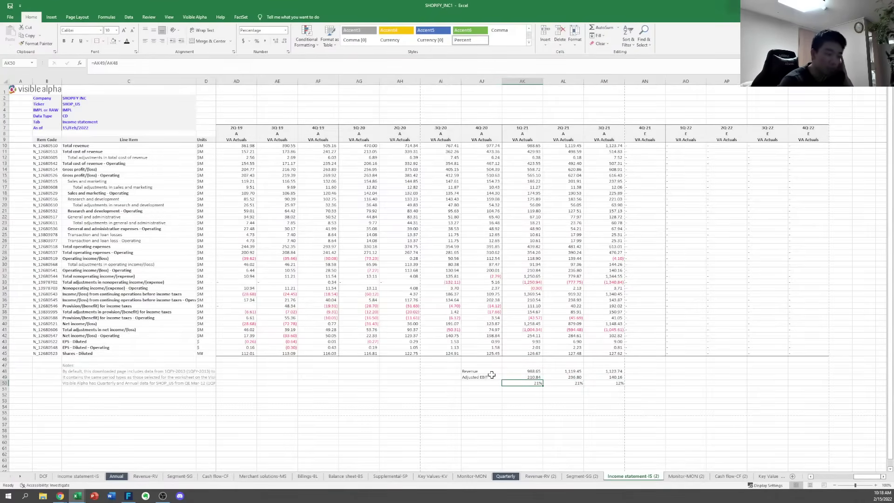
key("Right")
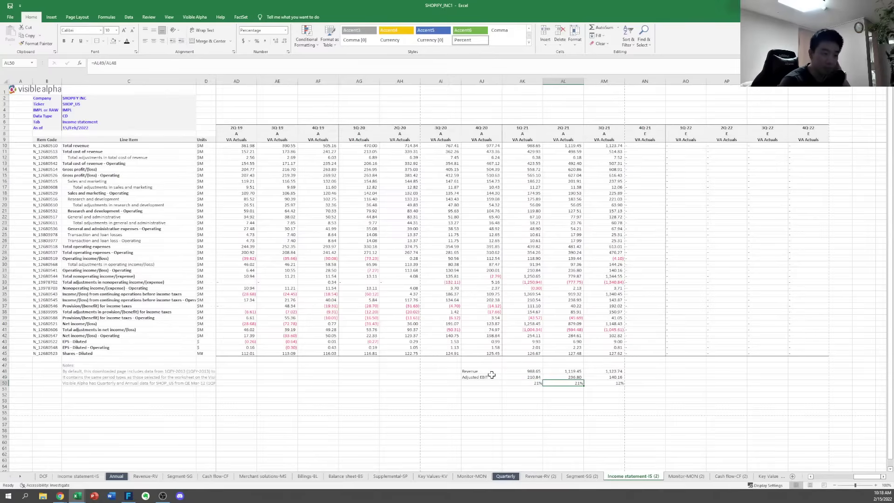
key("Right")
key("Left")
key("Left")
key("ctrl+c")
key("Left")
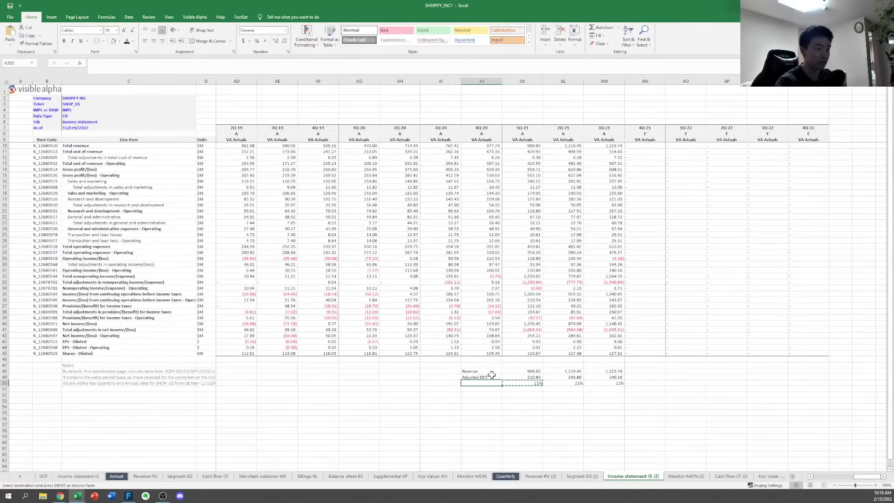
key("shift+Left")
key("shift+Left")
key("shift+Left")
key("shift+Left")
key("shift+Left")
key("shift+Left")
key("Return")
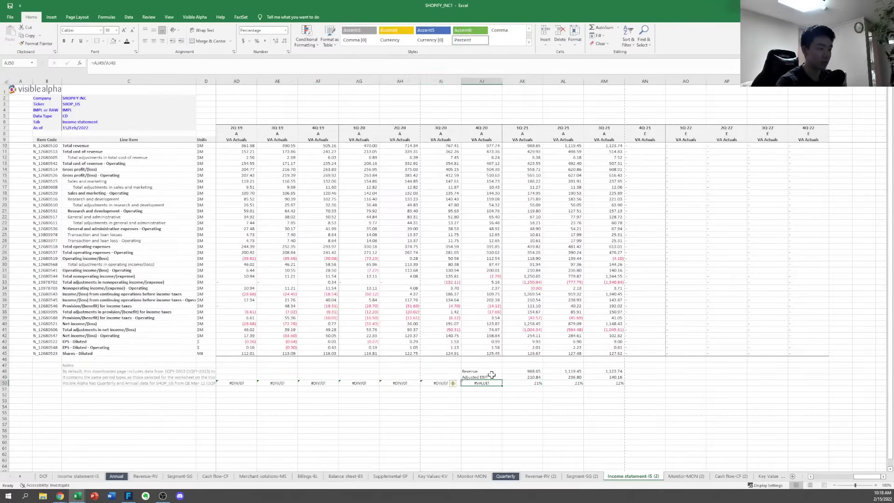
Clear the "Revenue" and "Adjusted EBIT" labels from AJ48:AJ49
left_click(491, 376)
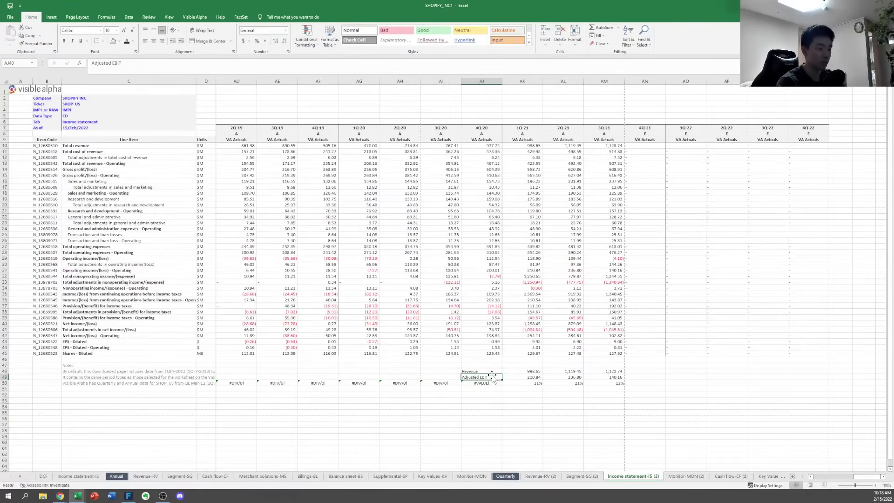
key("shift+Up")
key("Delete")
Copy the revenue and adjusted EBIT formulas from AK48:AK49 back across AD48:AJ49
key("Right")
key("Up")
key("shift+Down")
key("ctrl+c")
key("shift+Left")
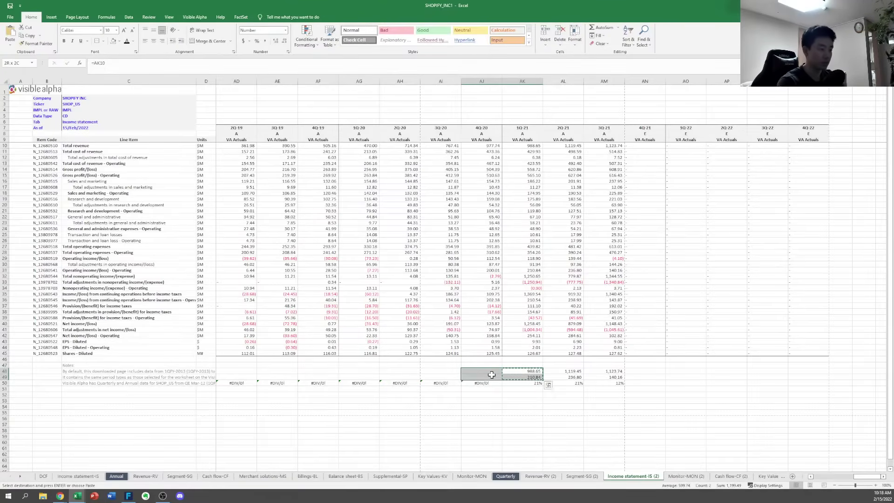
key("shift+Left")
key("shift+Left")
key("shift+Left")
key("shift+Left")
key("shift+Left")
key("shift+Left")
key("ctrl+v")
Review the quarterly adjusted EBIT margins in row 50, focusing on 2Q-20 through 3Q-21 in AH50:AM50
key("Left")
key("Down")
key("Down")
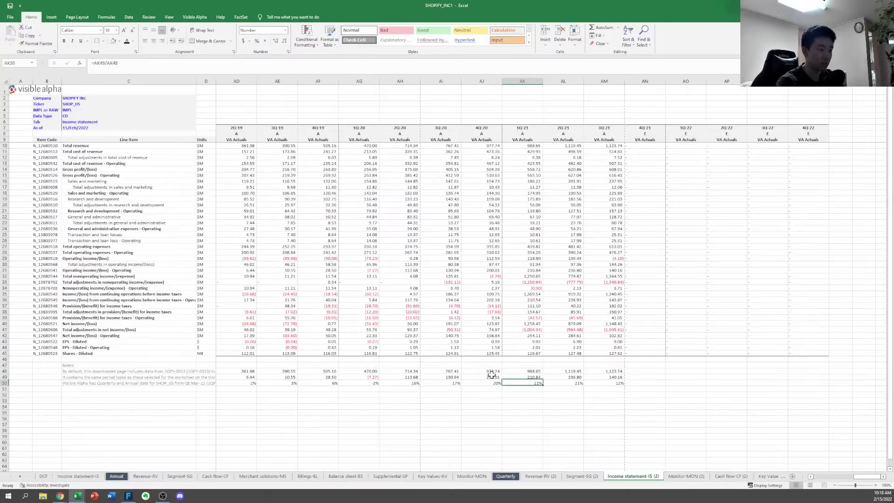
key("Left")
key("Left")
key("Left")
key("Left")
key("Left")
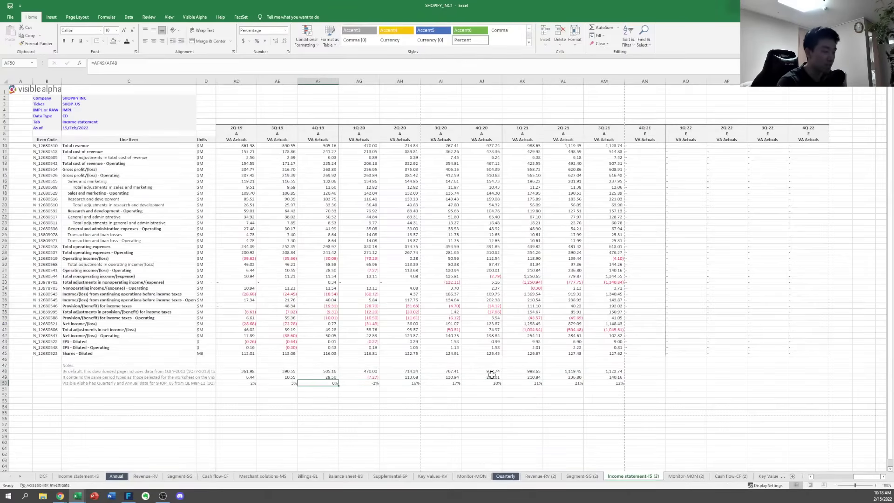
key("Right")
key("Right")
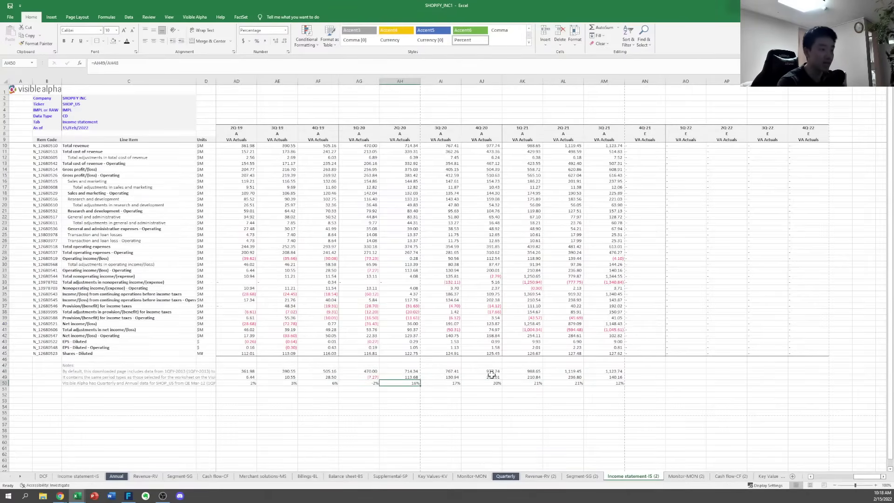
key("shift+Right")
key("shift+Right")
key("shift+Right")
key("shift+Right")
key("shift+Right")
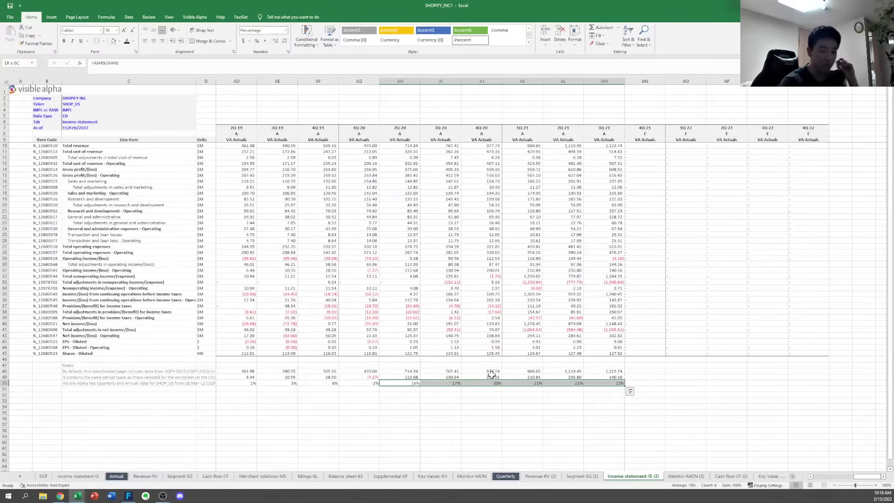
Calculate the average adjusted EBIT margin for 2Q-20 through 3Q-21 in AN50 with =AVERAGE(AH50:AM50)
key("Right")
key("Right")
key("Right")
key("Right")
key("Right")
key("Right")
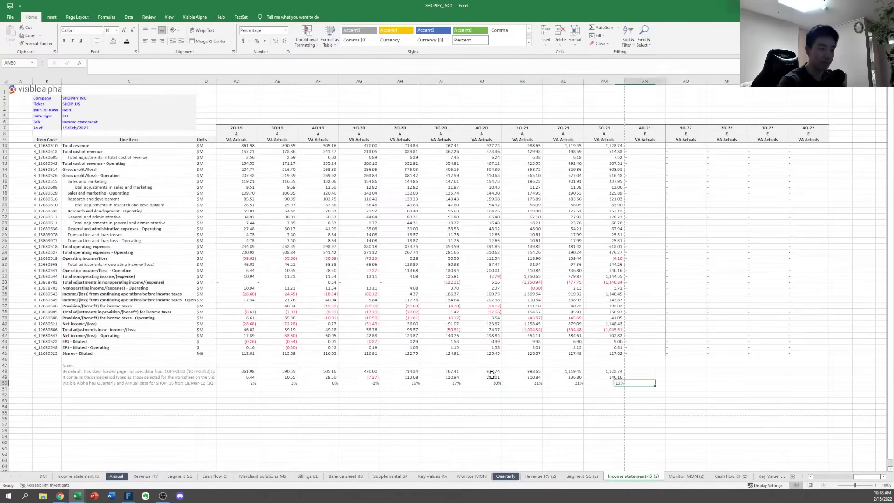
type("=average(")
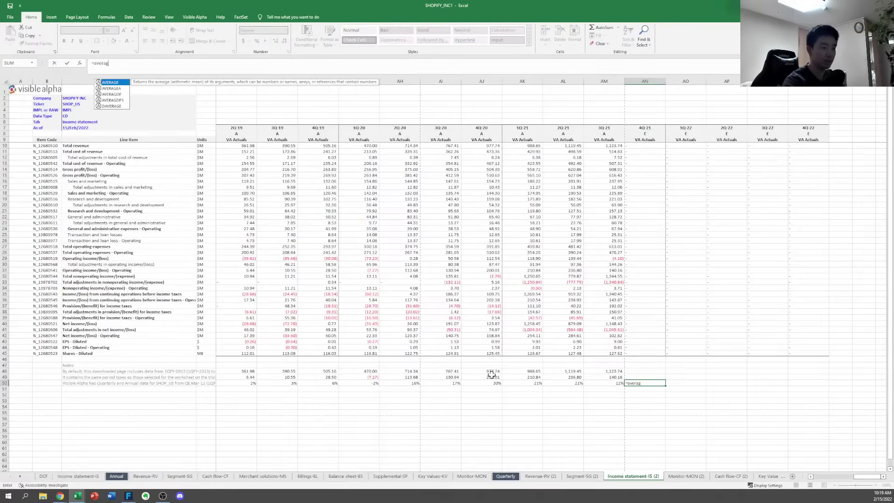
key("Left")
key("shift+Left")
key("shift+Left")
key("shift+Left")
key("shift+Left")
key("shift+Left")
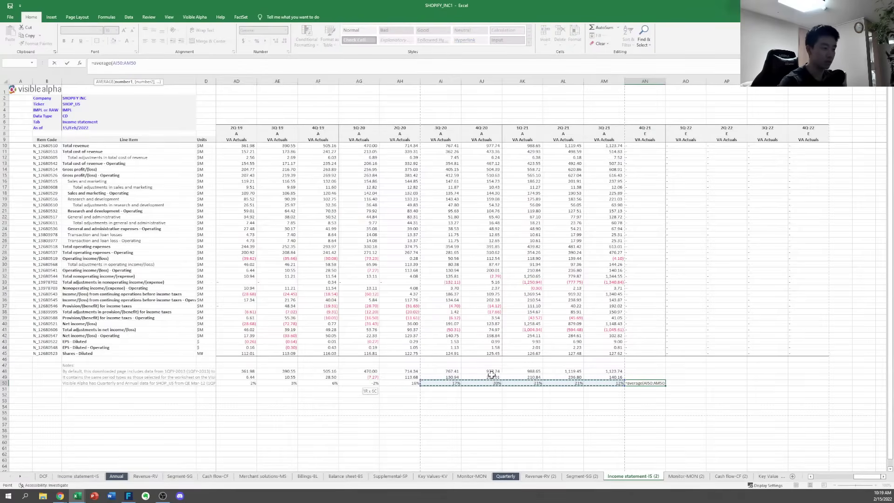
key("Tab")
key("Left")
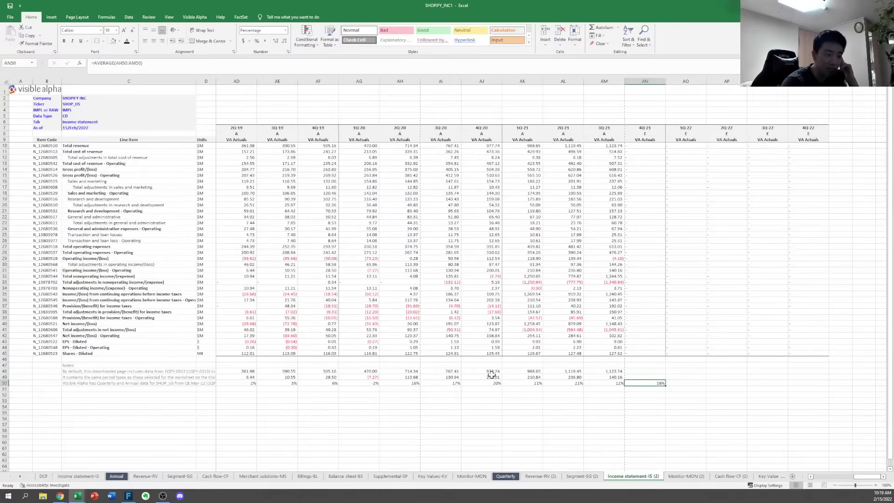
key("Left")
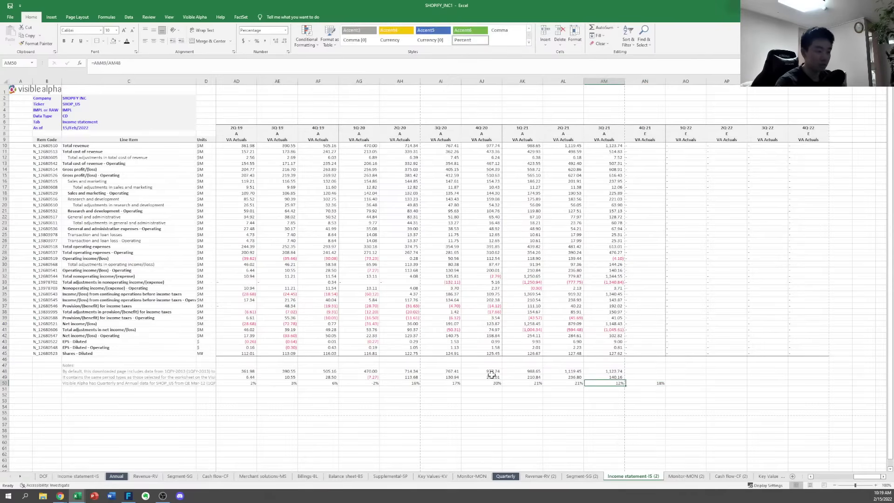
key("Right")
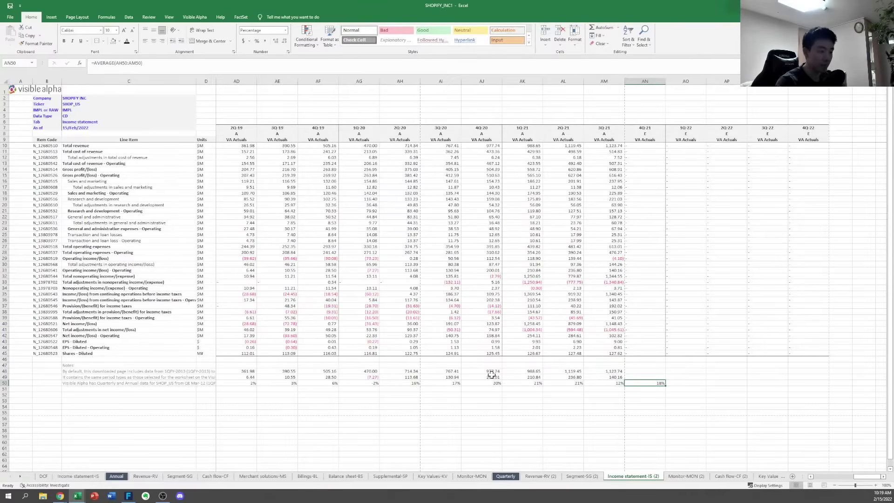
Return from the quarterly income statement sheet to the DCF sheet
key("ctrl+Page_Up")
key("ctrl+Page_Up")
key("ctrl+Page_Up")
key("ctrl+Page_Up")
key("ctrl+Page_Up")
key("ctrl+Page_Up")
key("ctrl+Page_Up")
key("ctrl+Page_Up")
key("ctrl+Page_Up")
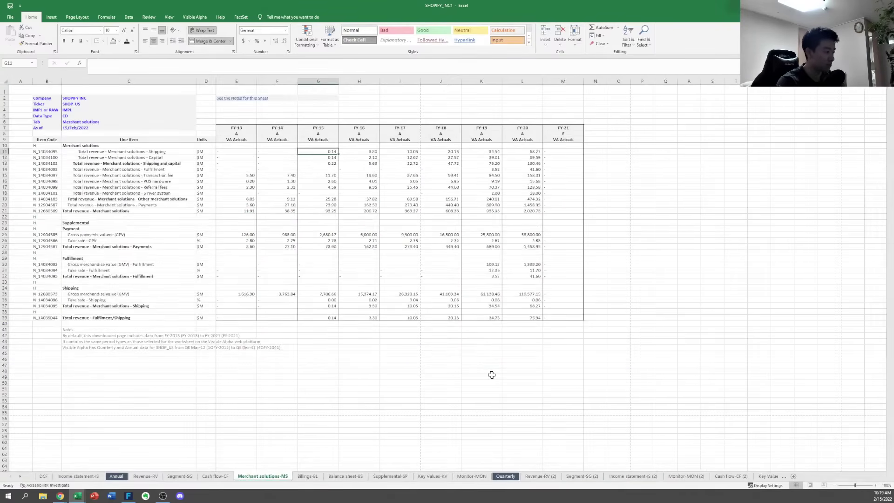
key("ctrl+Page_Up")
key("ctrl+Page_Up")
key("ctrl+Page_Up")
key("ctrl+Page_Up")
key("ctrl+Page_Up")
key("ctrl+Page_Up")
Go to the EBIT section's Street Case margin row and select the 2021 margin in M87
key("Left")
key("Down")
key("Left")
key("Down")
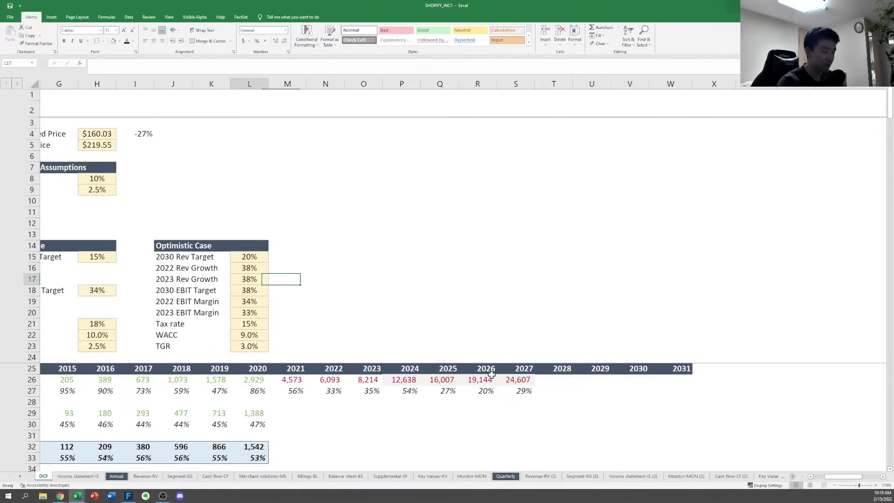
key("Down")
key("Left")
key("Down")
key("Left")
key("Down")
key("Left")
key("Down")
key("Left")
key("Down")
key("Down")
key("Down")
key("Down")
key("Down")
key("Down")
key("Down")
key("Down")
key("Down")
key("Down")
key("Down")
key("Down")
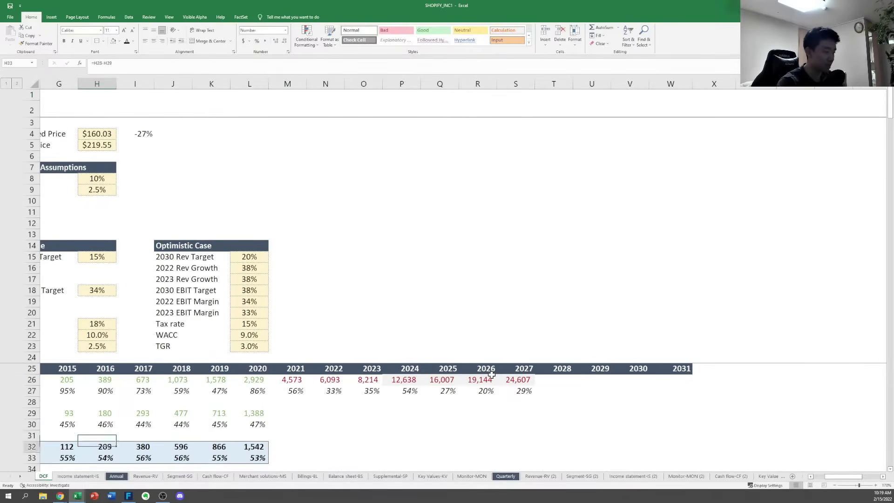
key("Down")
key("Down")
key("Down")
key("Down")
key("Down")
key("Down")
key("Down")
key("Down")
key("Down")
key("Down")
key("Down")
key("Down")
key("Down")
key("Down")
key("Down")
key("Down")
key("Down")
key("Down")
key("Down")
key("Down")
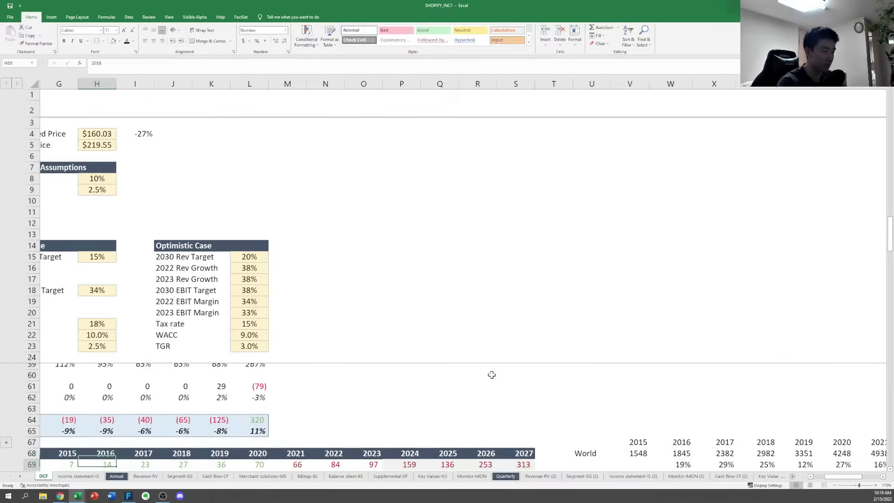
key("Down")
key("Down")
key("Down")
key("Down")
key("Down")
key("Down")
key("Down")
key("Down")
key("Down")
key("Down")
key("Down")
key("Down")
key("Down")
key("Down")
key("Down")
key("Down")
key("Down")
key("Down")
key("Down")
key("Down")
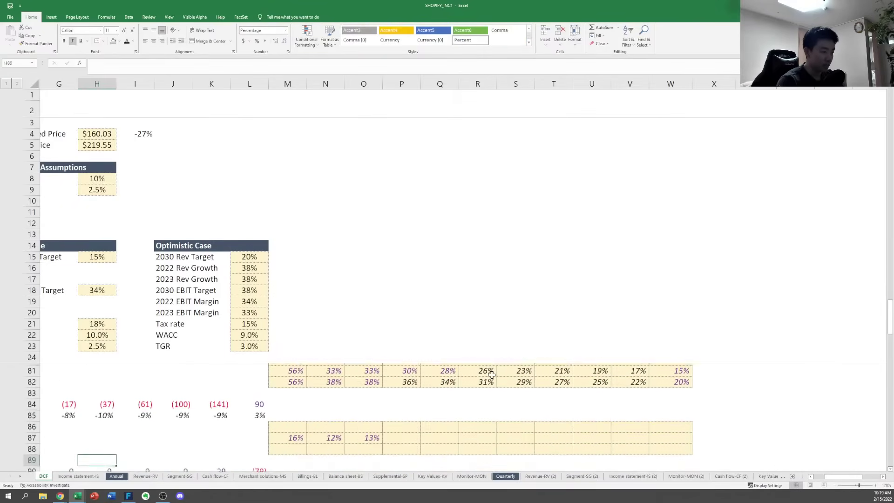
key("Up")
key("Up")
key("Right")
key("Right")
key("Right")
key("Right")
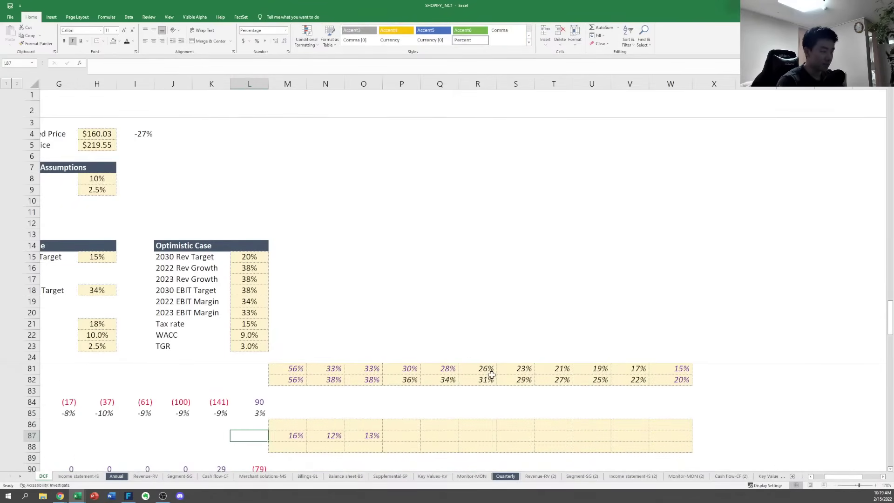
key("ctrl+Left")
key("ctrl+Left")
key("ctrl+Right")
key("ctrl+Right")
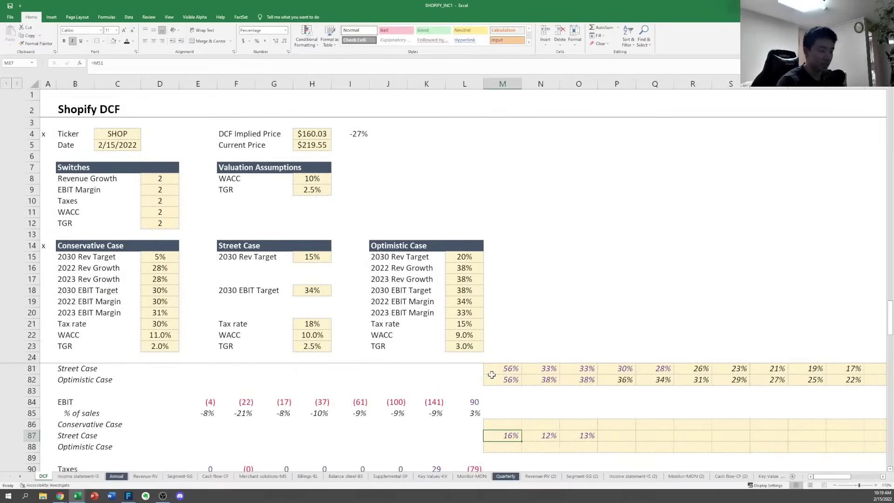
Select the Street Case EBIT margin row M87:W87 to examine which forecast years are filled and which are empty
key("Right")
key("Right")
key("Right")
key("Right")
key("Right")
key("Right")
key("Right")
key("Right")
key("Right")
key("Right")
key("shift+Left")
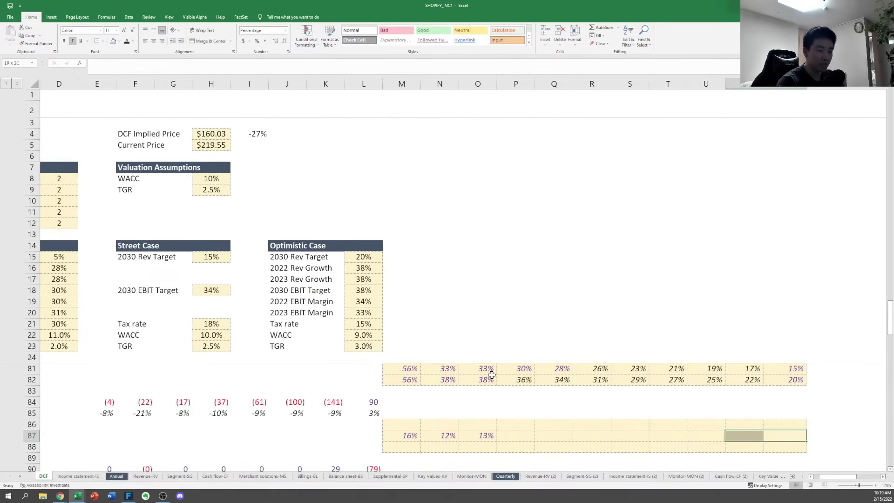
key("shift+Left")
key("shift+Left")
key("shift+Left")
key("shift+Left")
key("shift+Left")
key("shift+Left")
key("shift+Left")
key("shift+Left")
key("shift+Left")
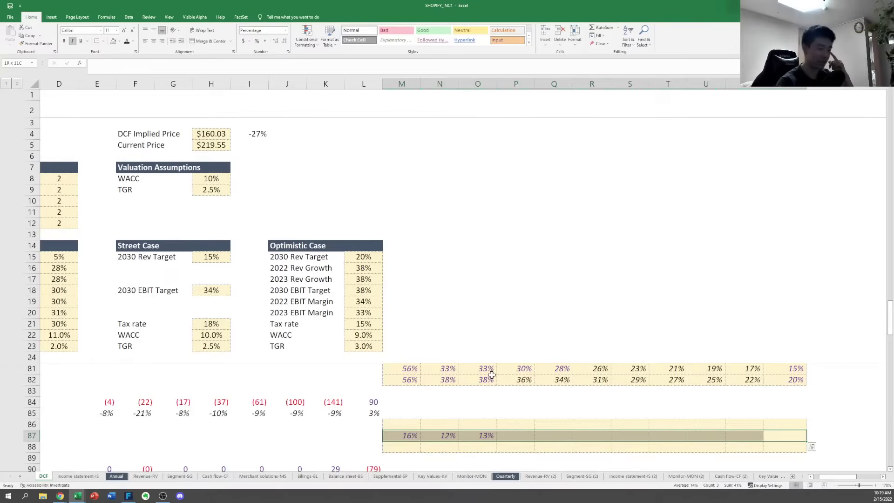
key("Left")
key("Left")
key("Left")
key("Left")
key("Left")
key("Left")
key("Left")
key("Left")
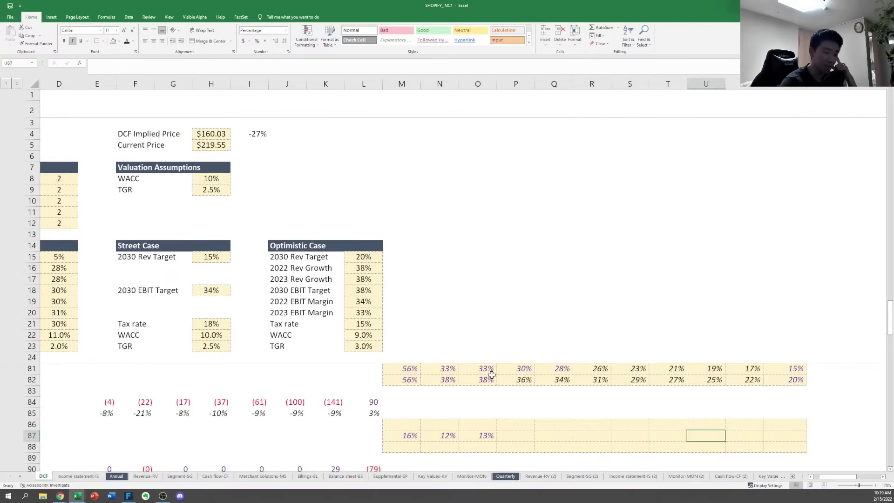
key("Left")
key("Left")
key("Right")
key("Right")
key("Right")
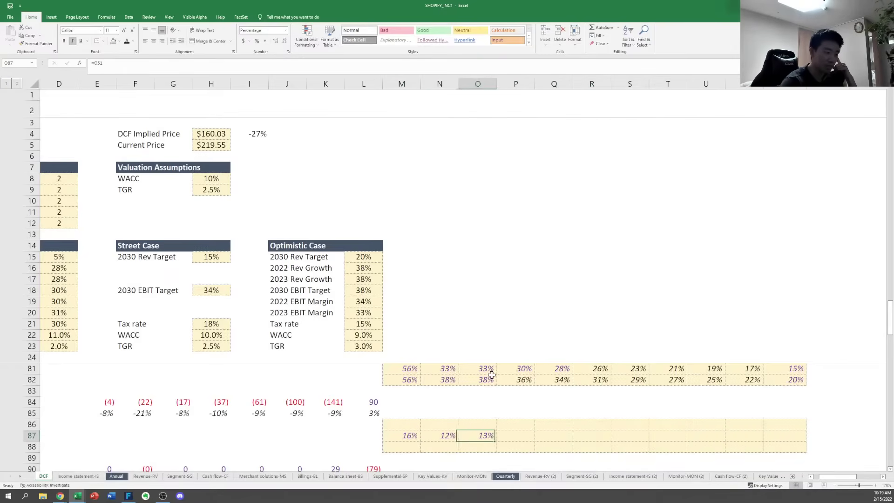
key("Left")
key("Left")
key("Left")
key("Right")
key("Right")
key("Right")
key("Left")
key("Left")
key("Right")
key("Right")
key("Right")
key("Right")
key("Right")
key("Right")
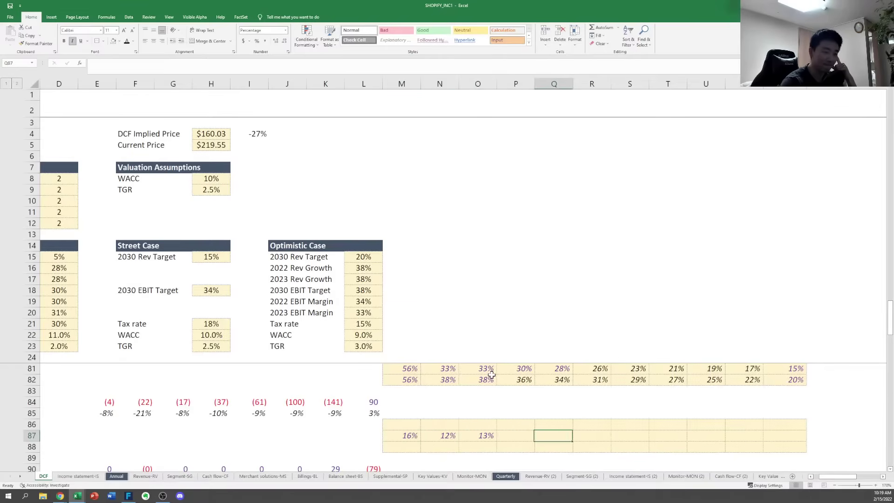
key("Right")
key("Right")
key("Left")
key("Left")
key("Left")
key("Left")
key("Left")
key("Left")
key("Left")
key("Left")
key("Left")
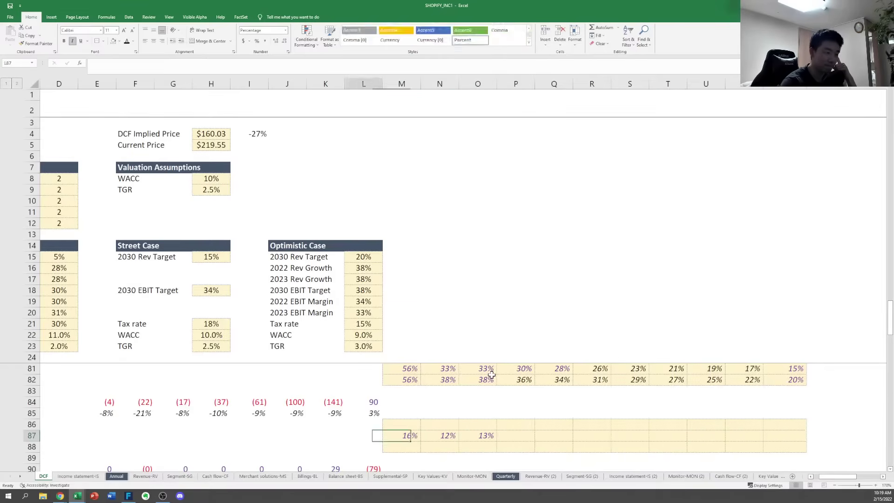
key("Right")
key("Right")
key("Right")
key("Right")
key("Right")
key("Right")
key("Right")
key("Right")
key("Right")
key("Right")
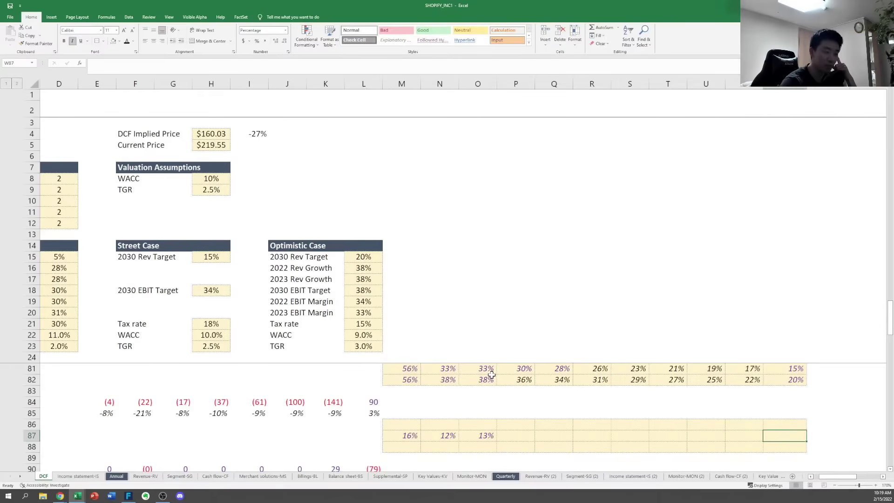
key("Left")
key("Left")
key("Left")
key("Left")
key("Left")
key("Left")
key("Left")
key("Left")
key("Left")
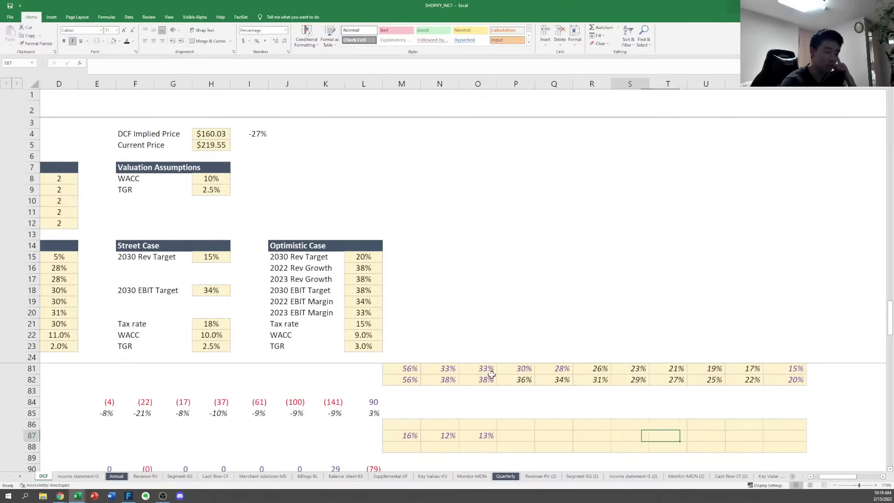
key("Left")
key("Left")
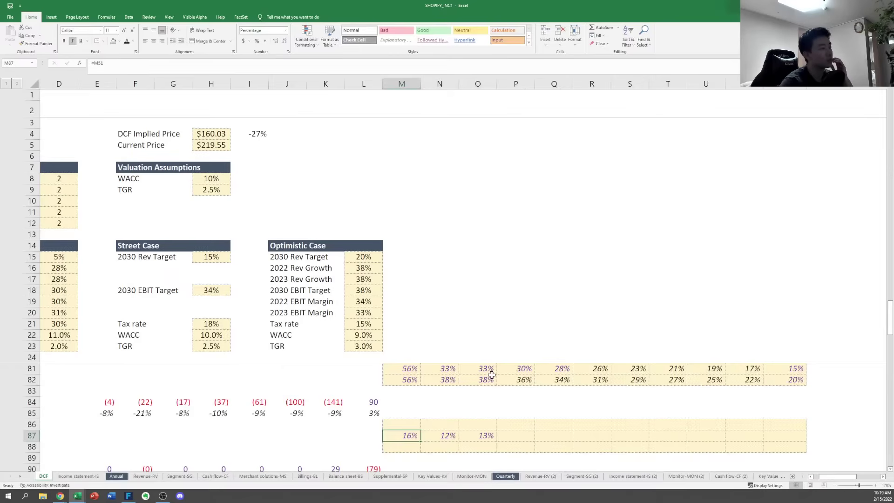
key("Left")
key("Left")
key("Left")
key("Left")
key("Left")
key("Left")
key("Left")
key("Left")
key("Left")
key("Left")
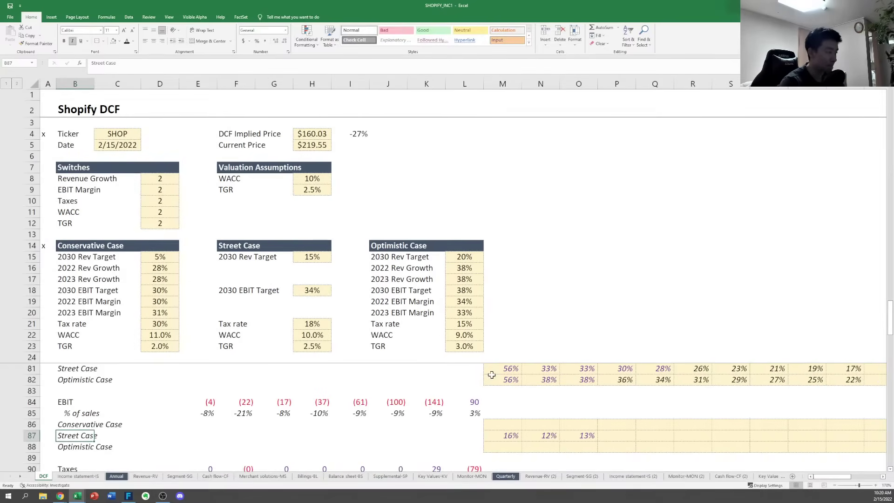
key("Right")
key("Right")
key("Right")
key("Right")
key("Right")
key("Right")
key("Right")
key("Right")
key("Right")
key("Right")
key("Right")
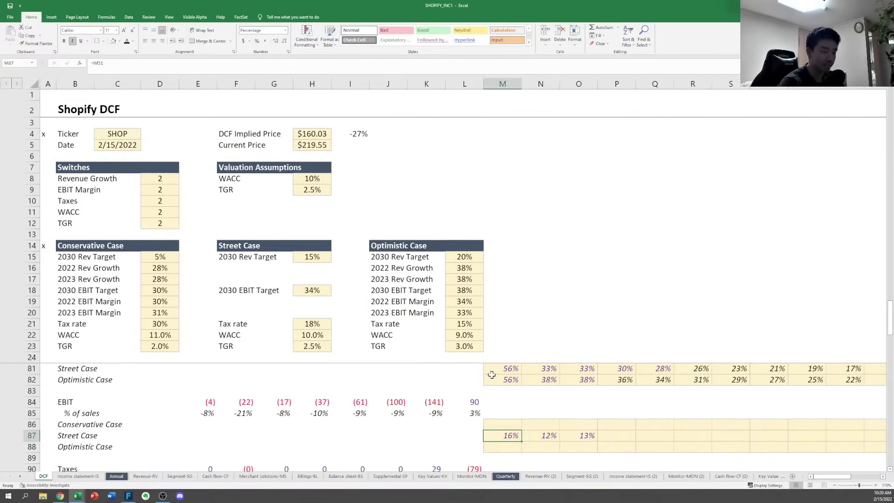
Compare the 2021 and 2022 Street Case EBIT margins in M87 and N87
key("Right")
key("Left")
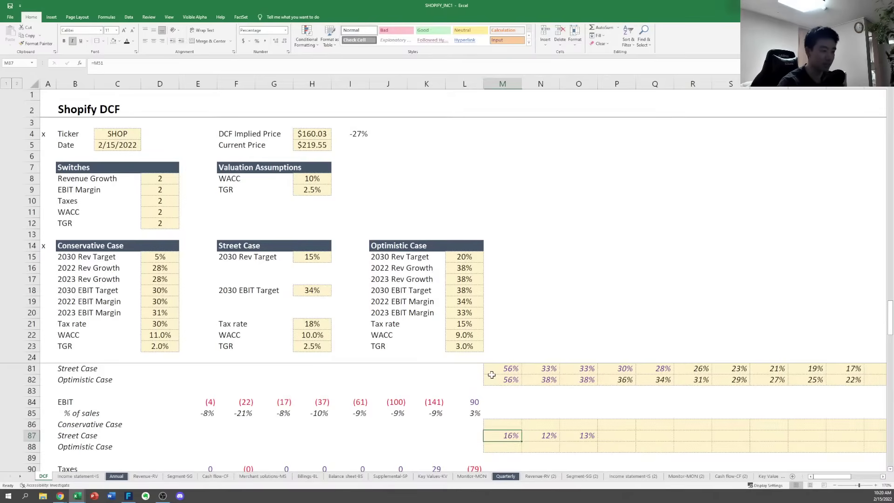
key("Right")
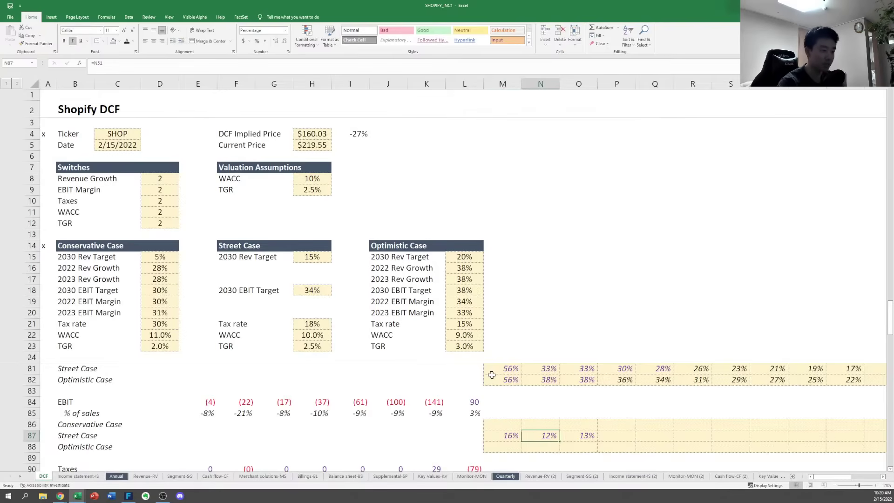
key("Left")
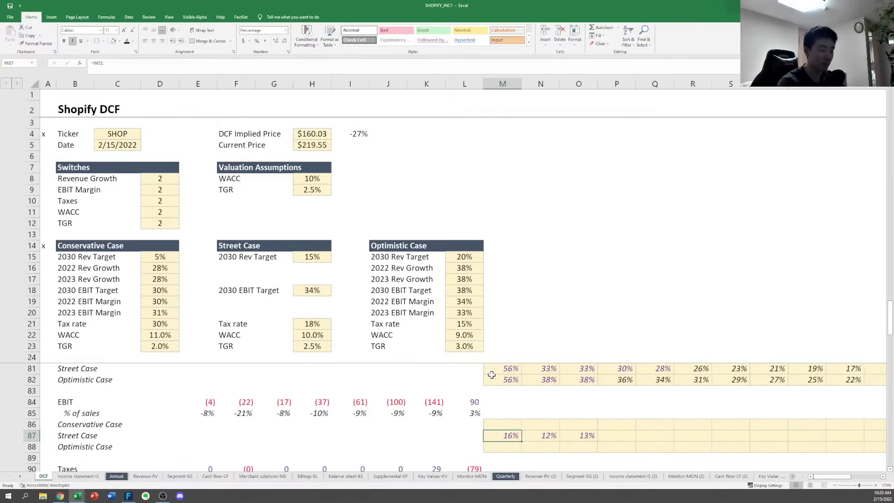
key("Right")
key("Right")
key("Left")
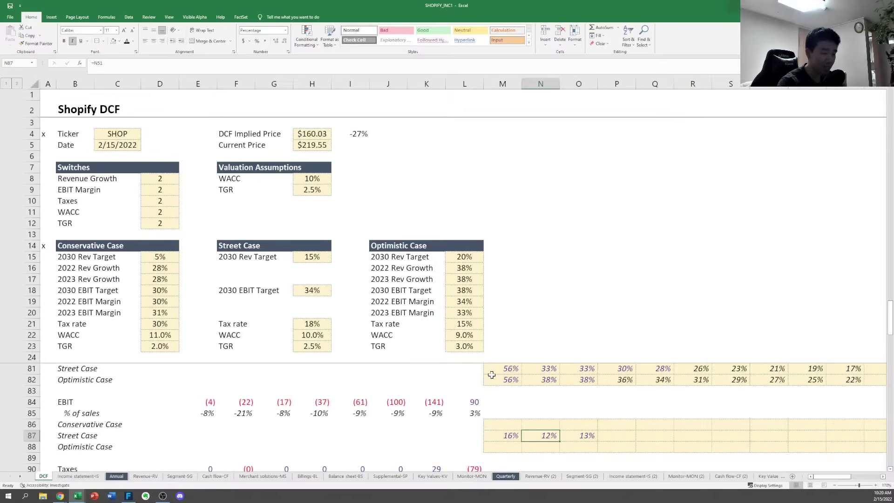
key("Right")
key("Right")
key("Right")
key("Right")
key("Right")
key("Right")
key("Right")
key("Right")
key("Right")
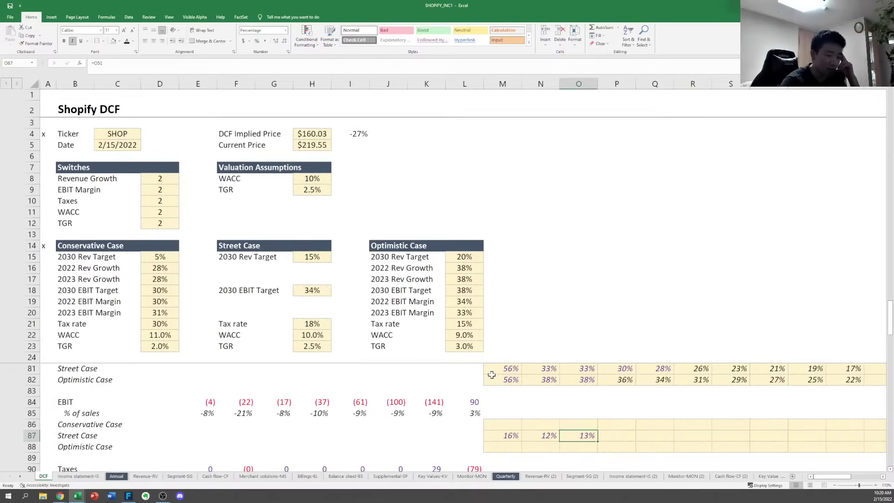
key("Left")
key("Left")
key("Left")
key("Left")
key("Left")
key("Left")
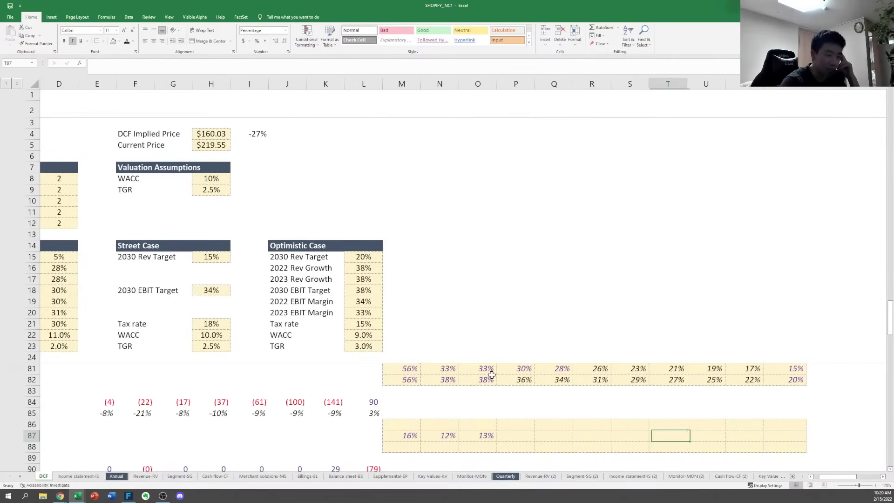
key("Right")
key("Right")
key("Right")
key("Right")
key("Right")
key("Right")
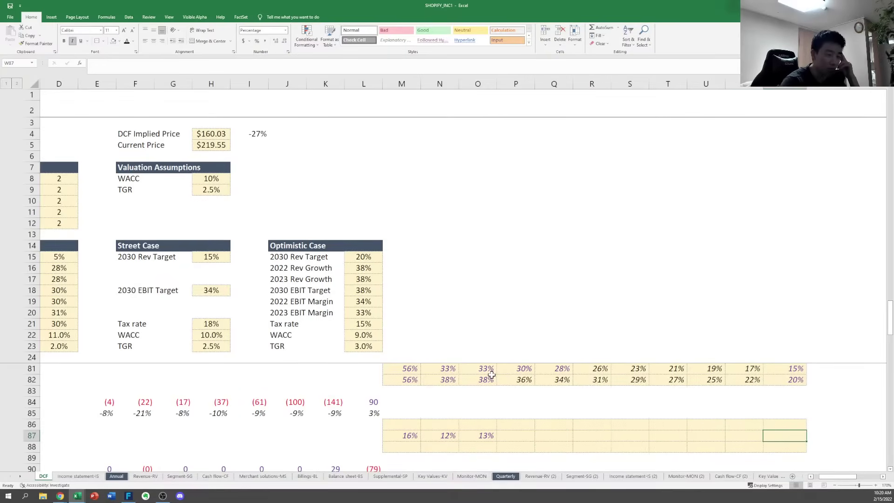
key("Left")
key("Left")
key("Left")
key("Left")
key("Left")
key("Left")
key("Left")
key("Left")
key("Left")
key("Left")
key("Left")
key("Left")
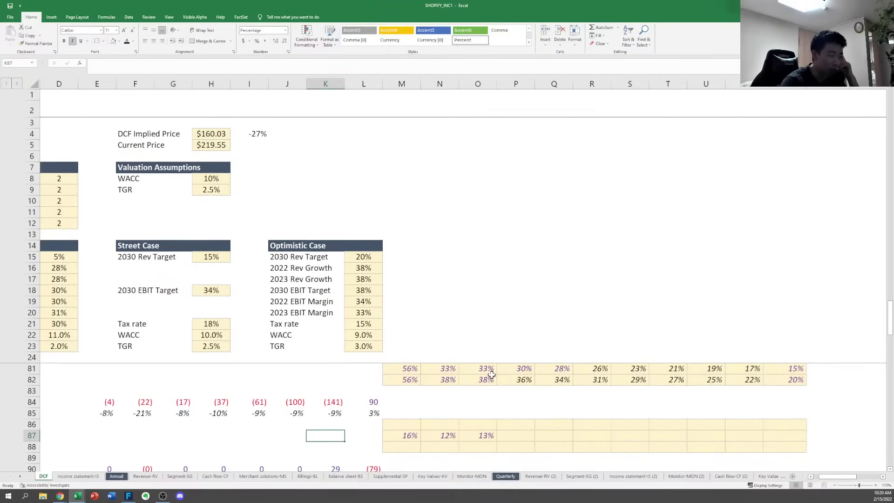
key("Left")
key("Left")
key("Right")
key("Right")
key("Right")
key("Left")
key("Left")
key("Home")
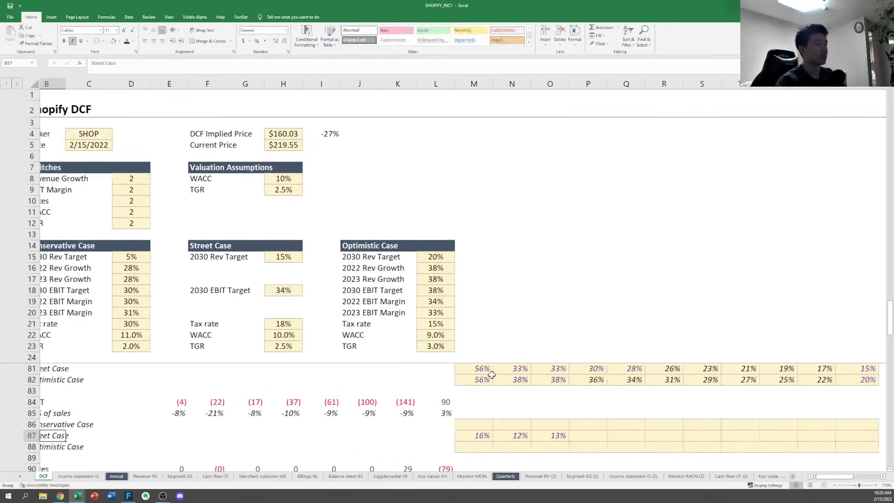
Check Shopify's third-quarter 2021 press release on BamSEC in the browser and return to the DCF workbook in Excel
key("Right")
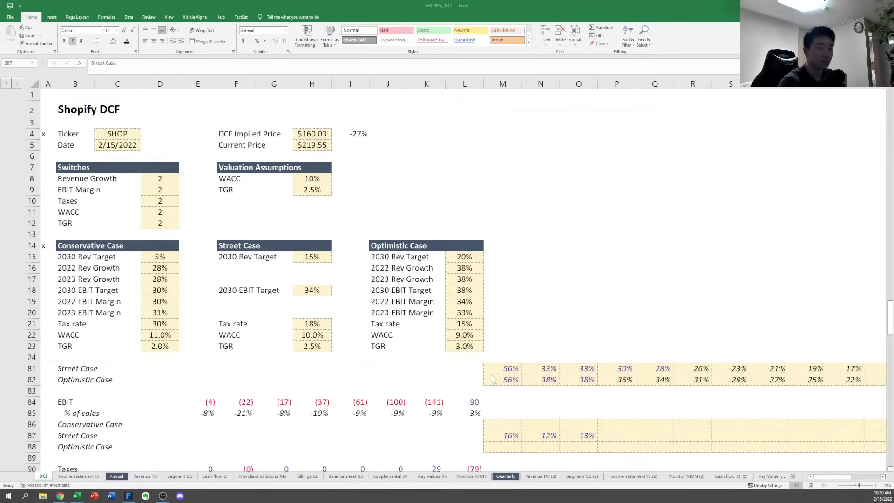
key("alt+Tab")
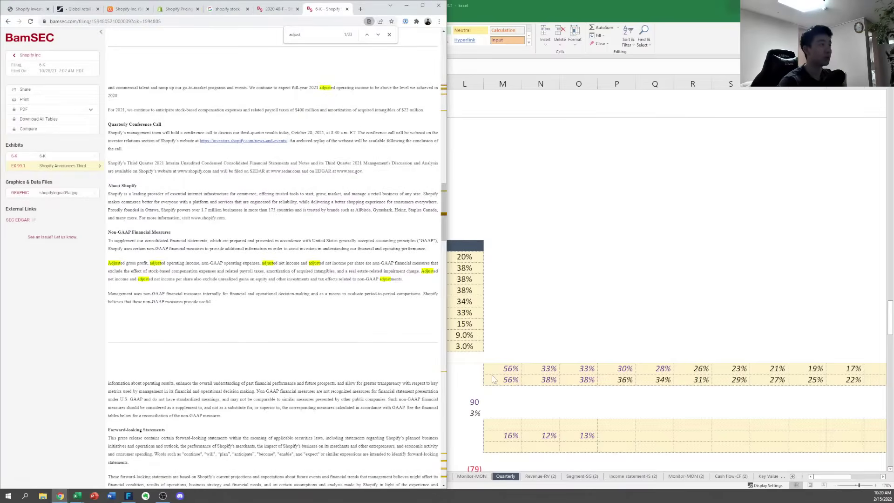
key("alt+Tab")
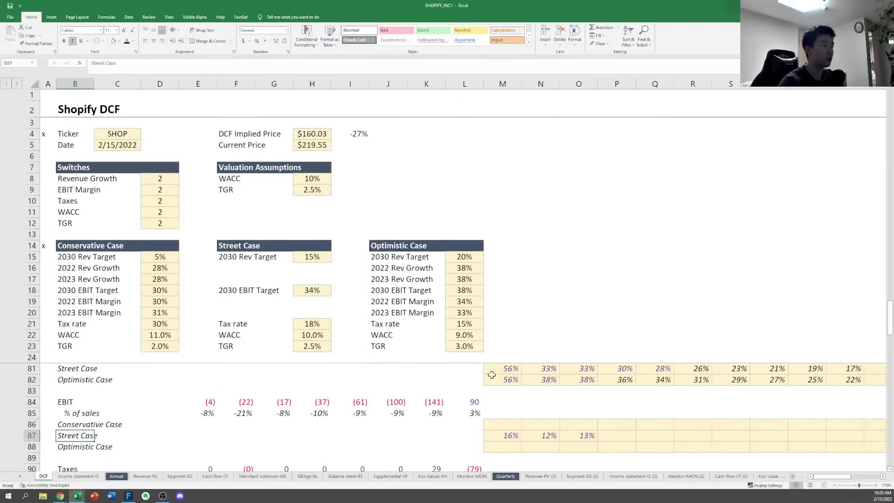
Move along the Street Case EBIT margin row to the 2022 margin in N87
key("Right")
key("Right")
key("Right")
key("Right")
key("Right")
key("Right")
key("Right")
key("Right")
key("Right")
key("Right")
key("Right")
key("Right")
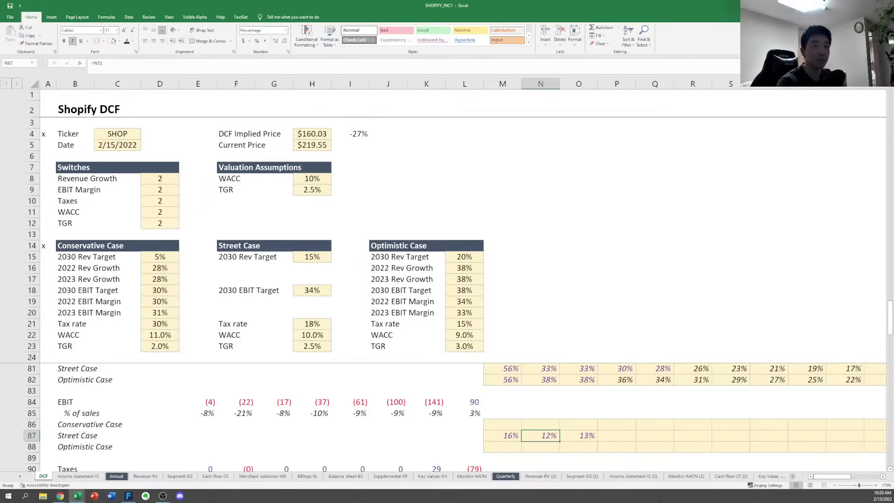
Switch to the browser, bring the Shopify IC Reports PDF into view and enlarge its table of contents to 125%
key("alt+Tab")
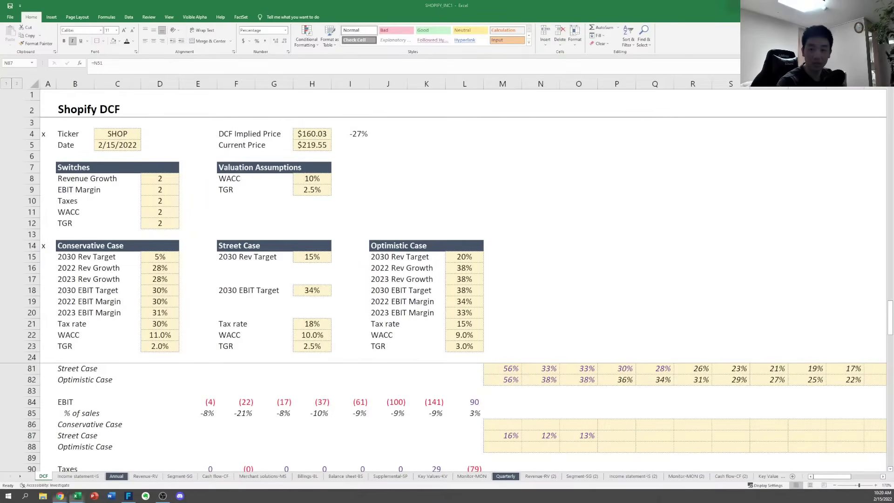
key("alt+Tab")
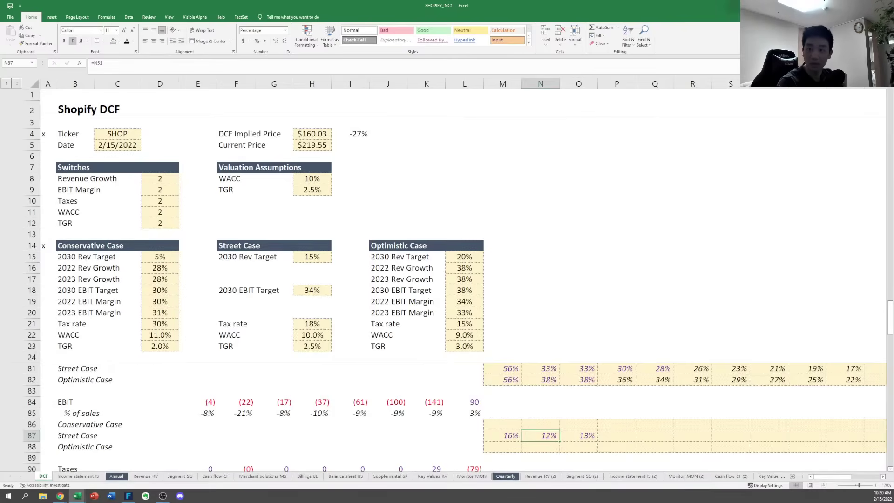
key("alt+Tab")
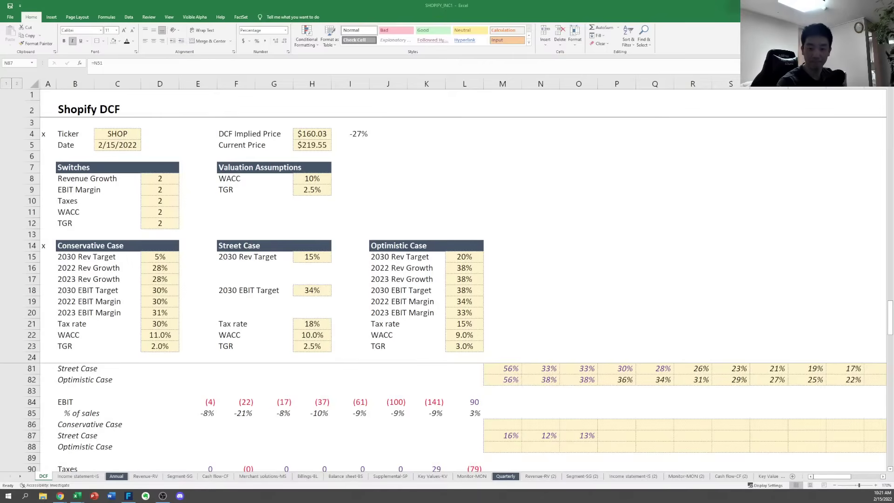
key("alt+Tab")
key("alt+Tab")
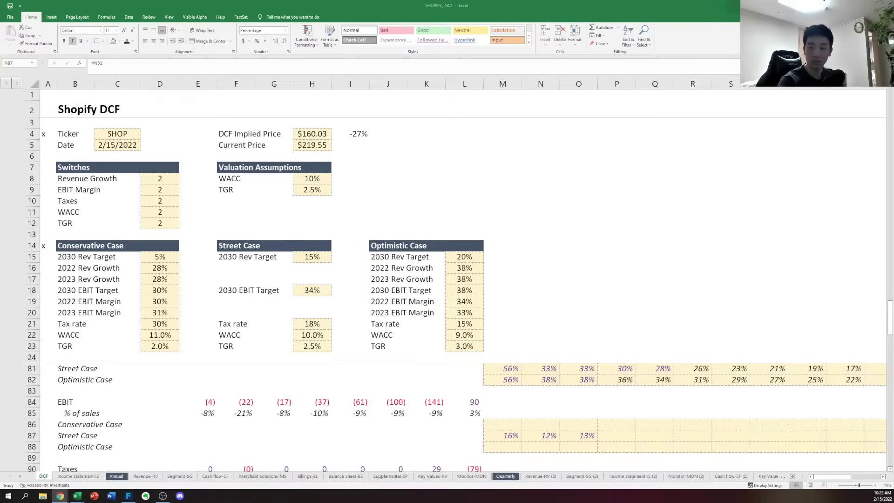
left_click_drag(893, 149, 591, 1)
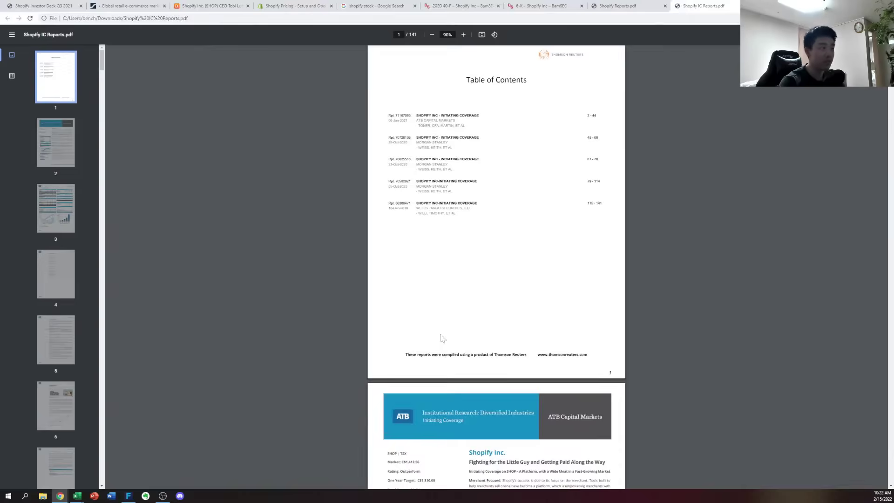
scroll(489, 339, "up", 2)
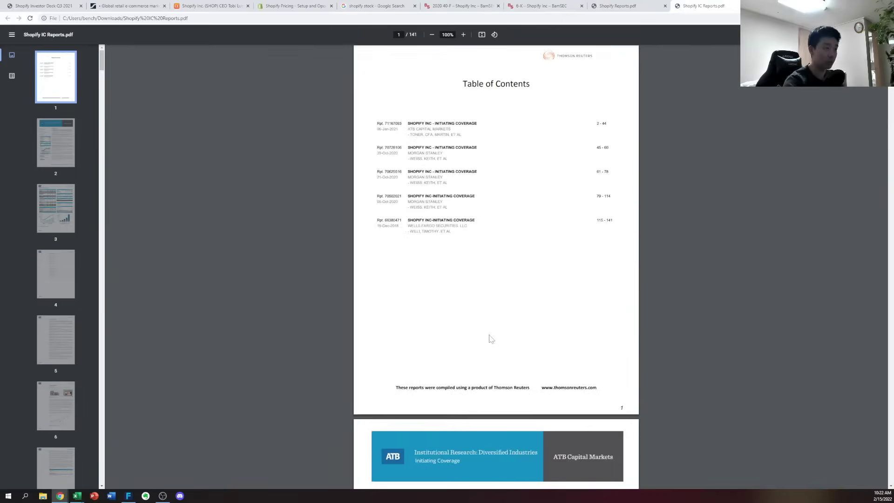
scroll(488, 339, "up", 1)
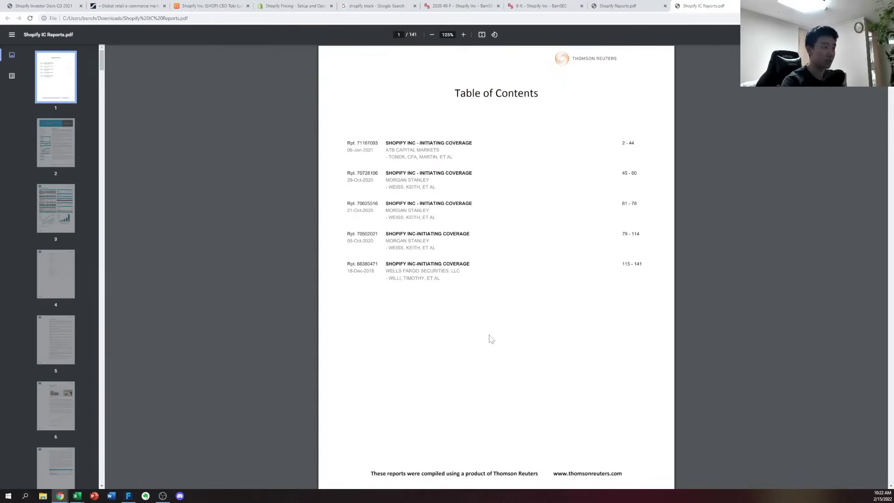
Open the ATB Capital Markets initiating coverage report from the contents and look through its cover, Financial Highlights and table of contents
left_click(390, 149)
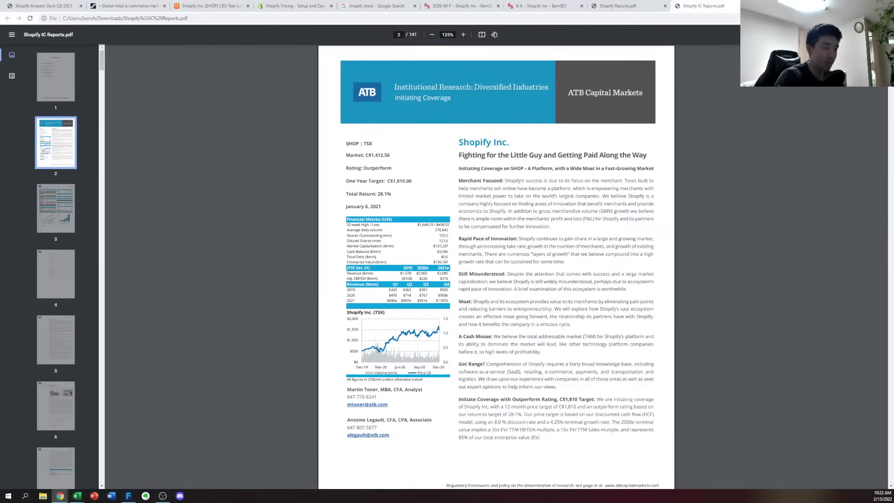
scroll(447, 237, "down", 9)
scroll(448, 237, "down", 9)
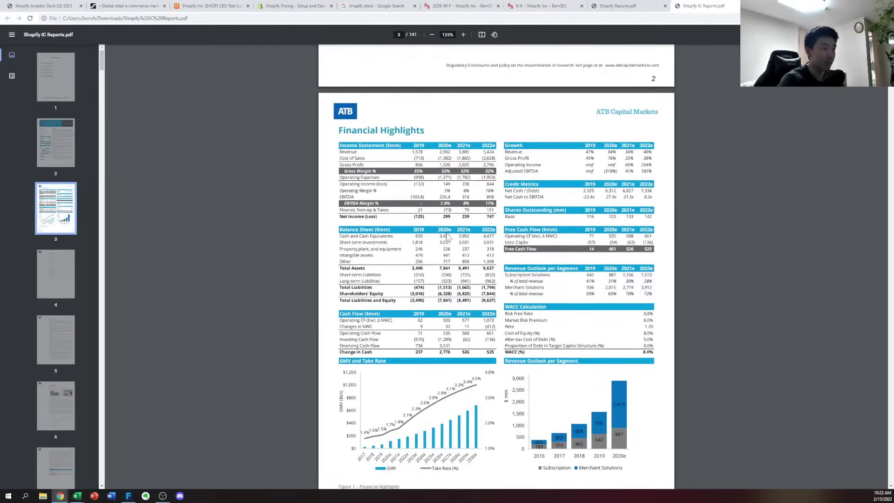
scroll(451, 273, "down", 4)
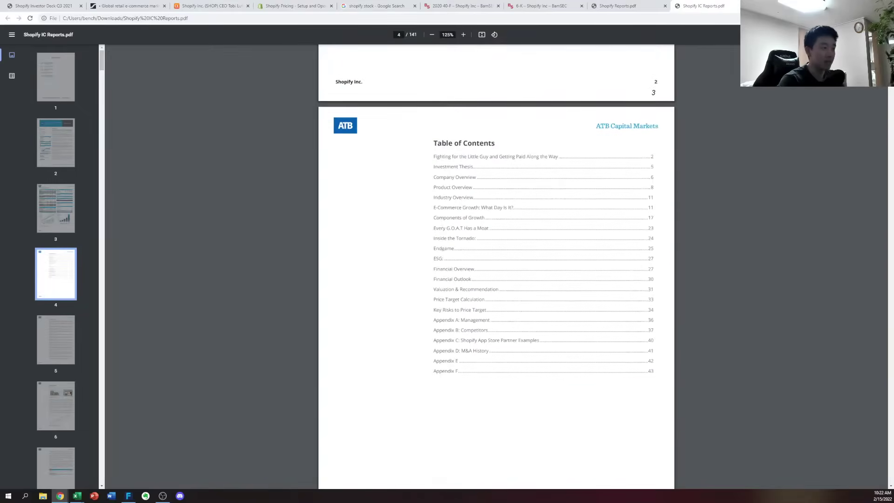
scroll(454, 275, "up", 1)
scroll(454, 276, "up", 20)
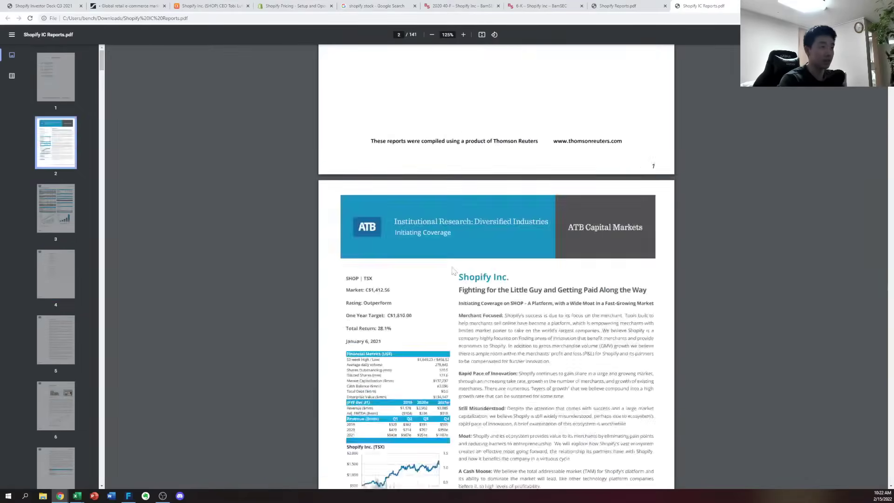
Switch to the Shopify Reports PDF and enlarge its table of contents to 125%
key("ctrl+shift+Tab")
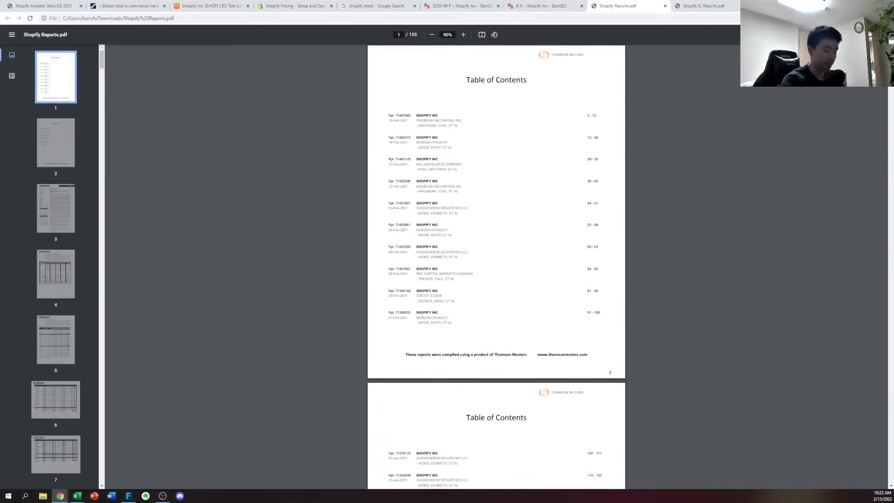
key("ctrl+plus")
key("ctrl+plus")
key("ctrl+plus")
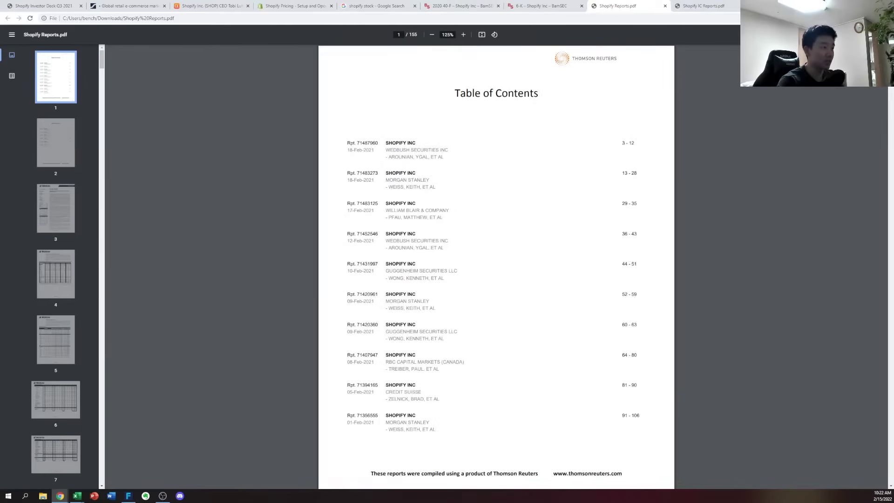
Open the February 18, 2021 Wedbush report and look through its results, estimate changes, peer comps and income statement
left_click(395, 146)
scroll(415, 219, "down", 3)
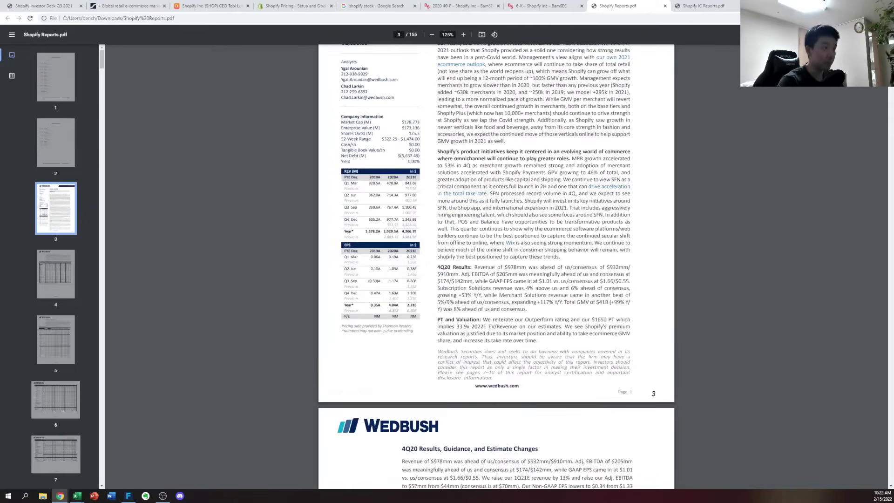
scroll(415, 220, "up", 3)
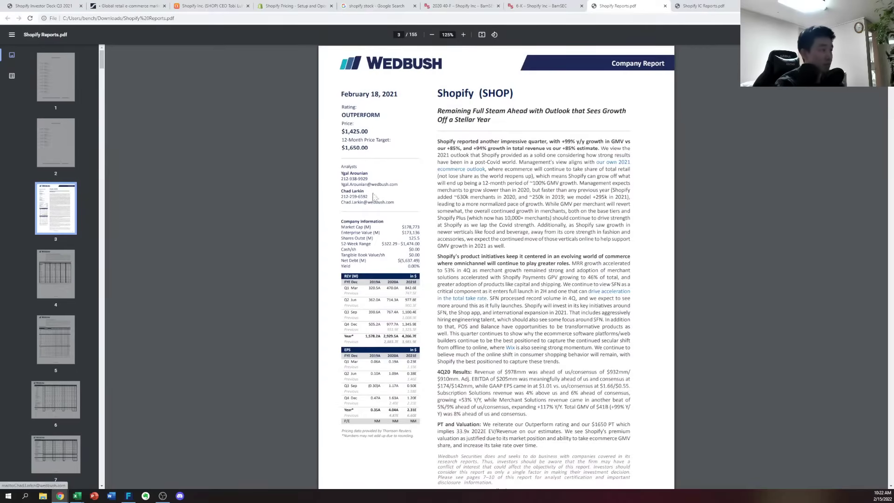
scroll(334, 153, "down", 2)
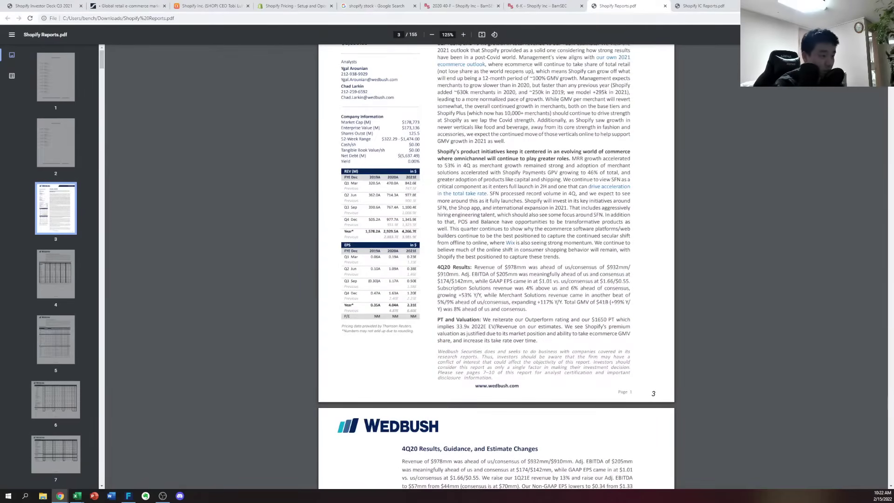
scroll(496, 266, "down", 1)
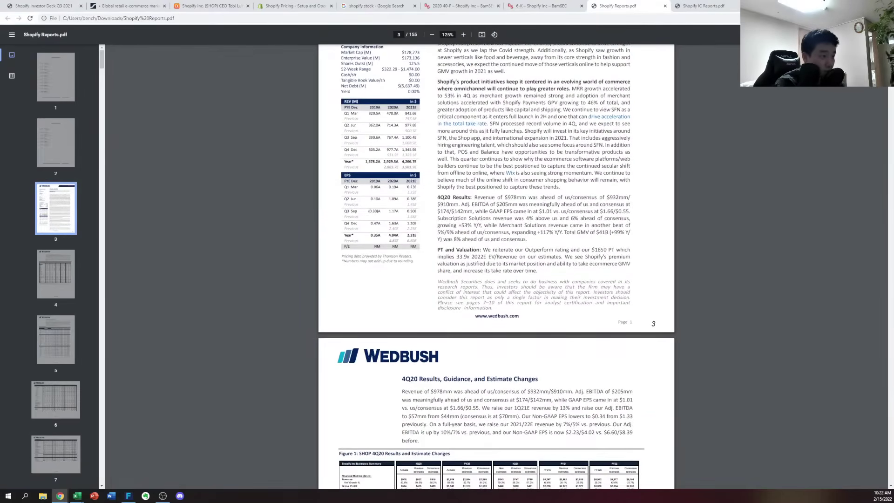
scroll(497, 266, "down", 10)
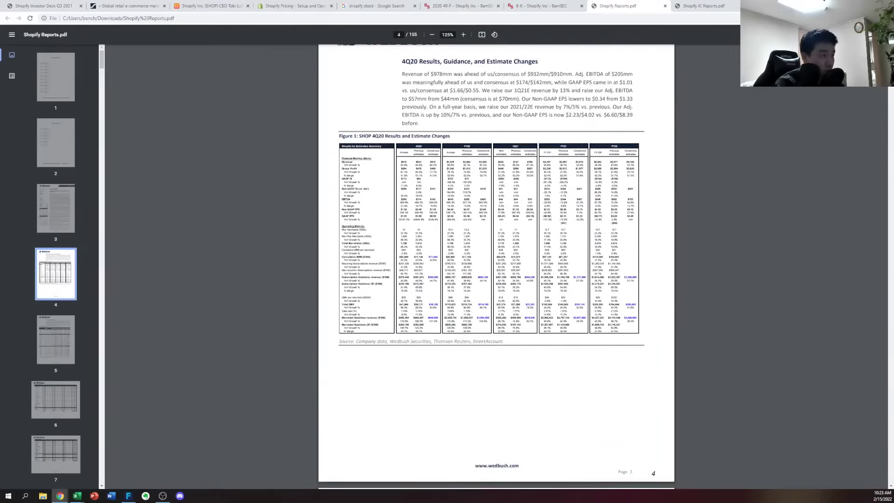
scroll(549, 246, "down", 2)
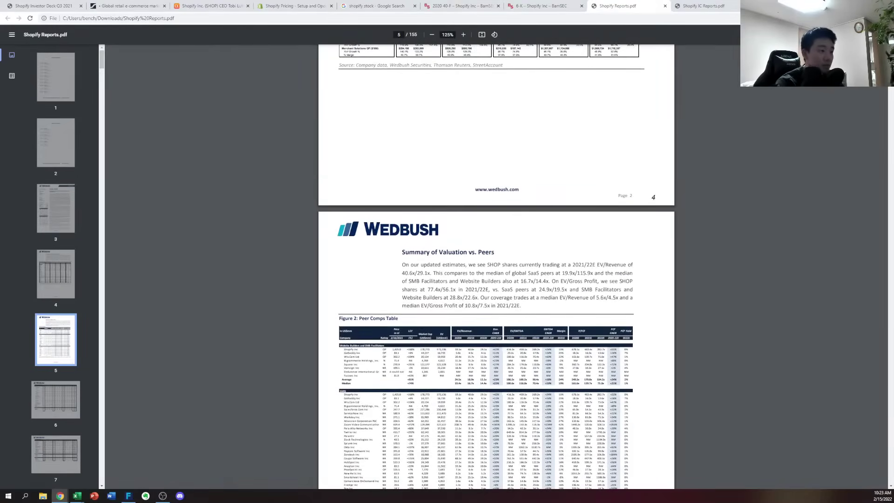
scroll(549, 247, "down", 1)
scroll(497, 266, "down", 9)
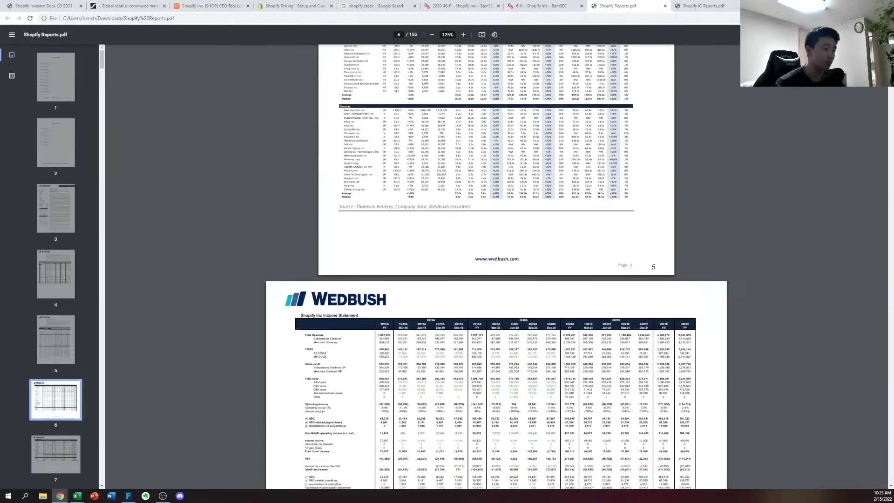
Search the PDF for "20%" and step through the matches to Morgan Stanley's Risk Reward page on page 16
type("20%")
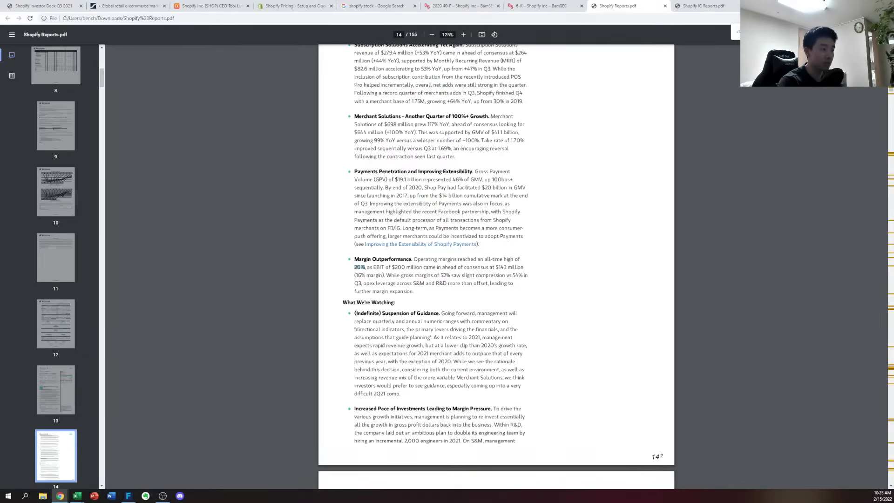
key("Return")
key("Return")
key("Return")
key("Return")
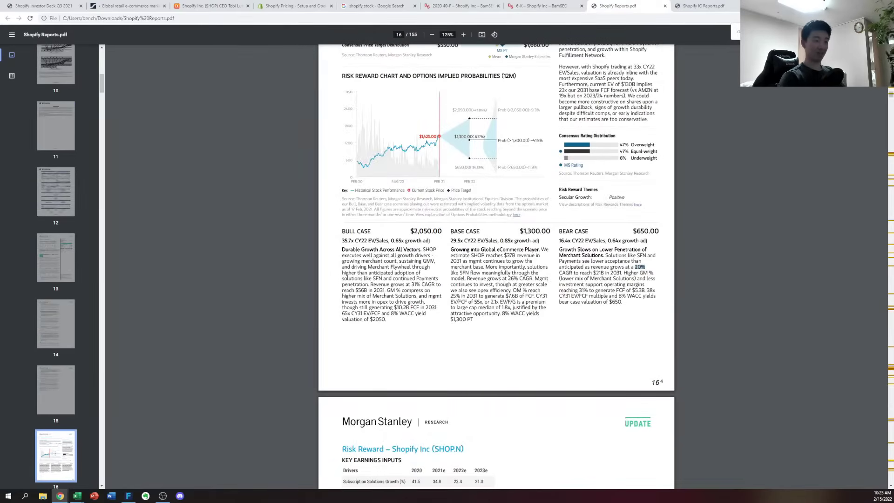
Examine Morgan Stanley's bull, base and bear cases and highlight the bull case's 2031 revenue estimate
scroll(496, 266, "down", 3)
scroll(496, 267, "up", 8)
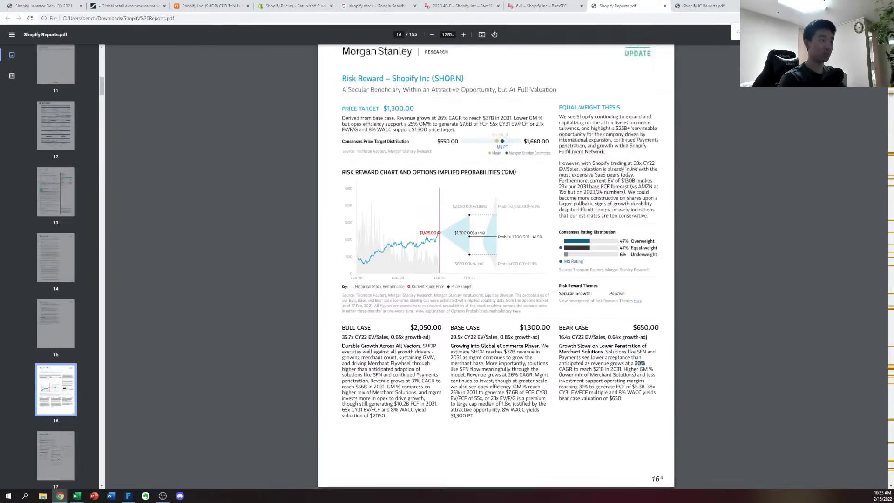
scroll(496, 266, "down", 3)
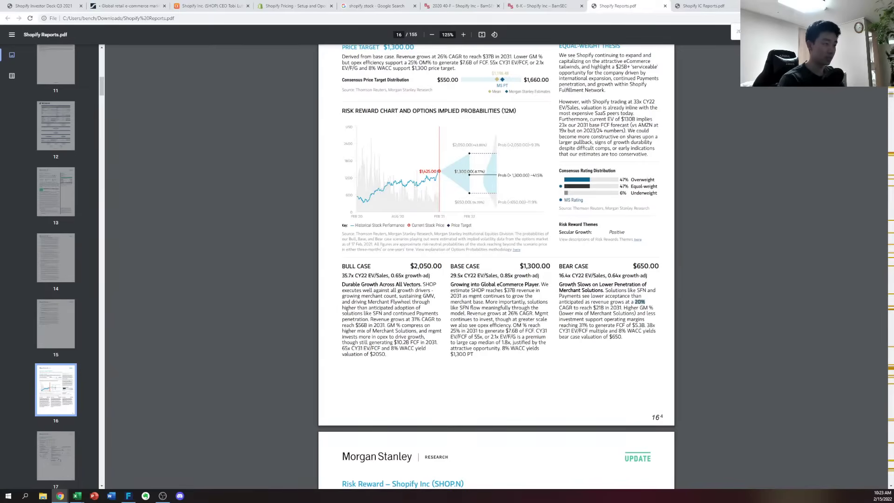
left_click_drag(356, 325, 376, 325)
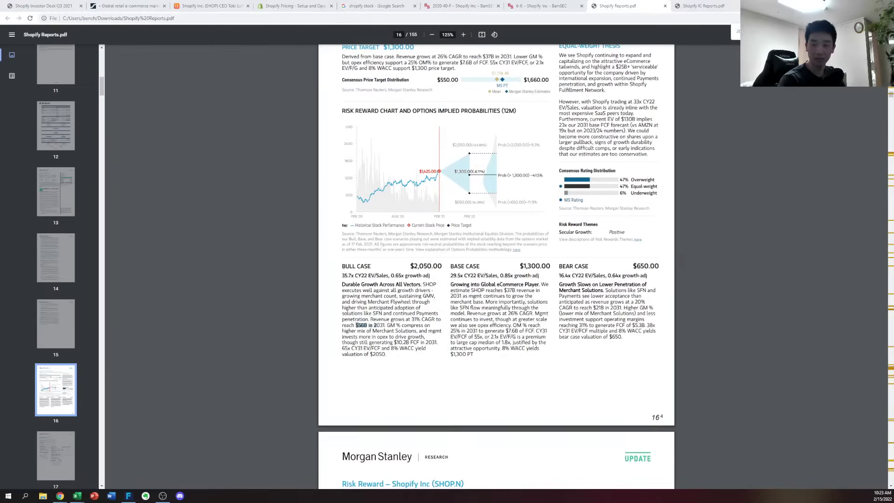
Switch to the DCF workbook in Excel and check the projected 2031 revenue in W78 against the report
key("alt+Tab")
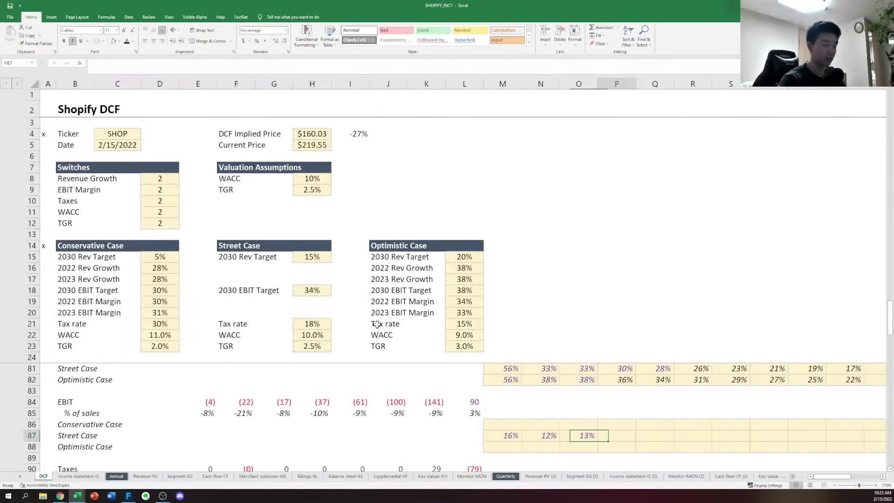
key("Up")
key("Up")
key("Up")
key("Up")
key("Up")
key("Up")
key("Up")
key("Up")
key("Left")
key("Left")
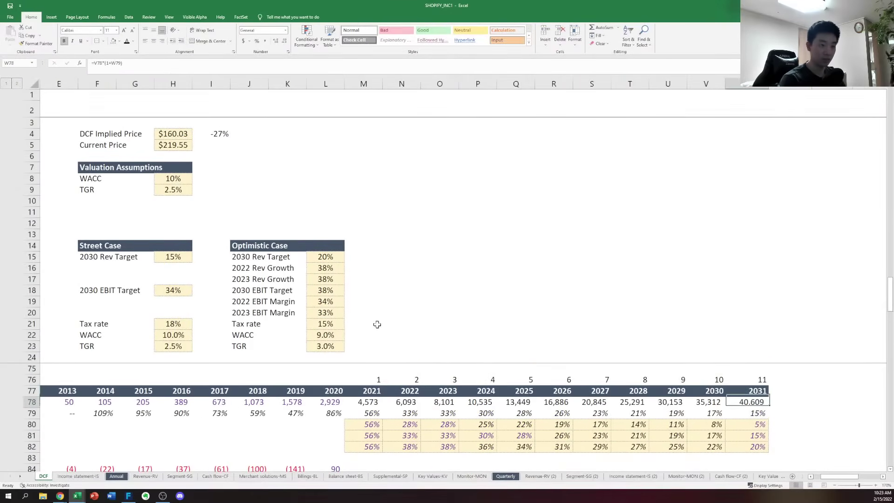
Return to the top of the DCF sheet and review the Street Case and Conservative Case assumption headers
left_click(106, 243)
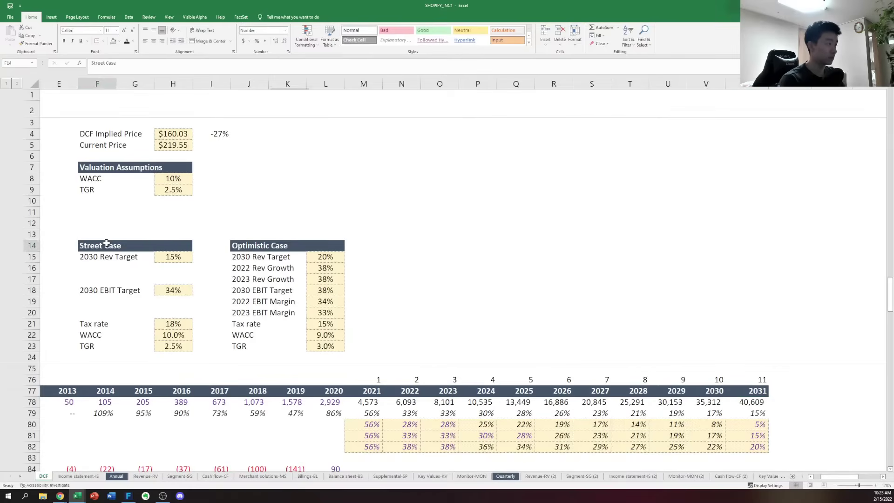
key("Left")
key("Left")
key("Left")
key("Left")
key("Left")
key("Right")
key("Right")
key("Right")
key("Up")
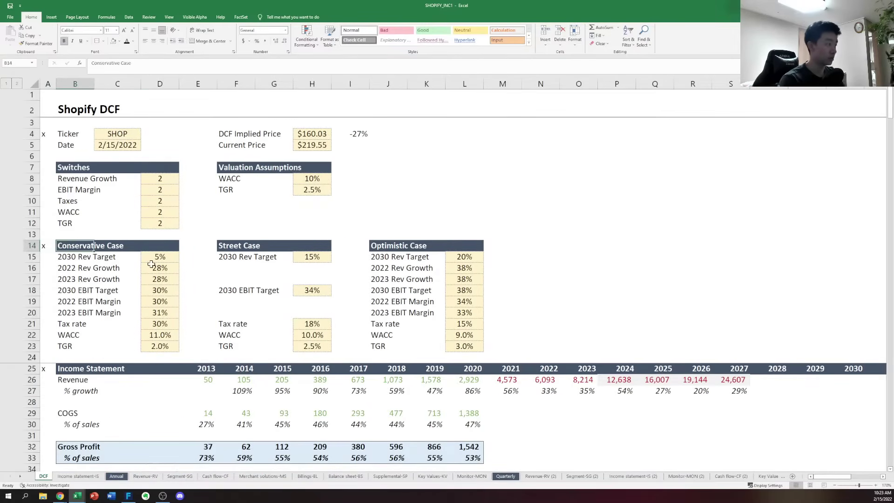
key("Up")
key("Up")
key("Up")
key("Up")
key("Up")
Switch back to the Morgan Stanley report in the browser and highlight the base case's 2031 revenue and operating margin estimates
key("alt+Tab")
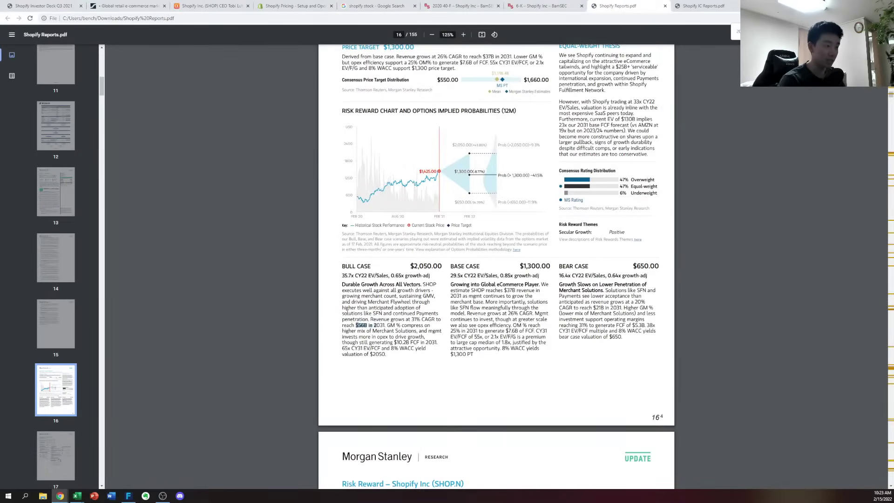
left_click_drag(504, 290, 516, 291)
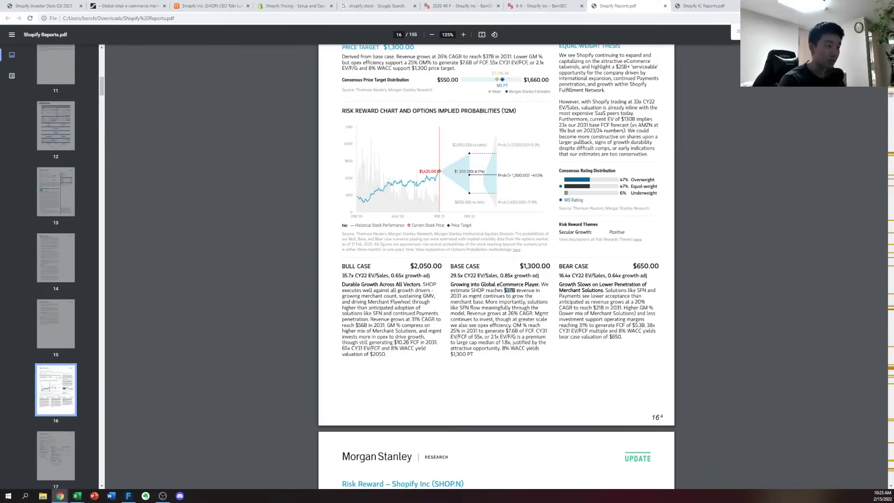
left_click(515, 291)
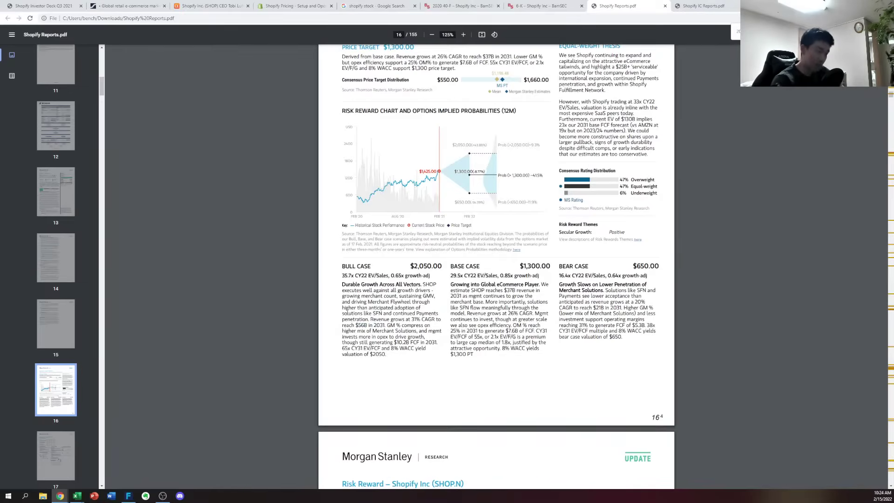
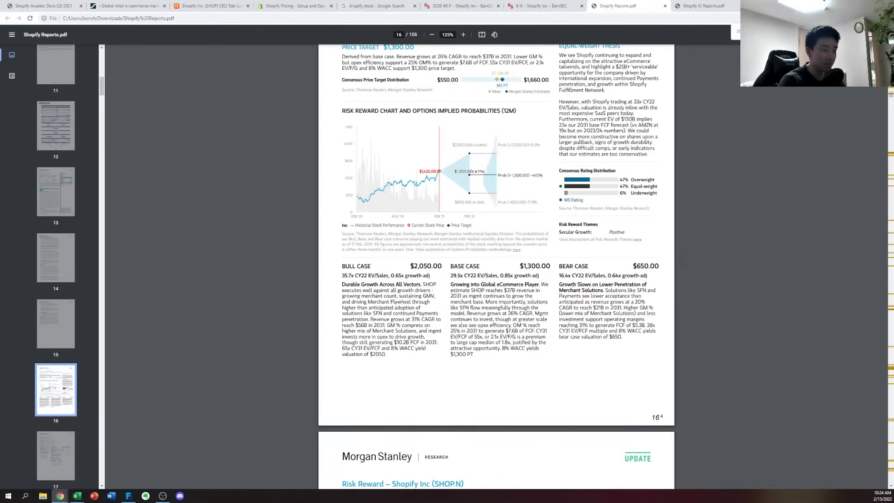
left_click_drag(512, 325, 476, 331)
left_click(477, 331)
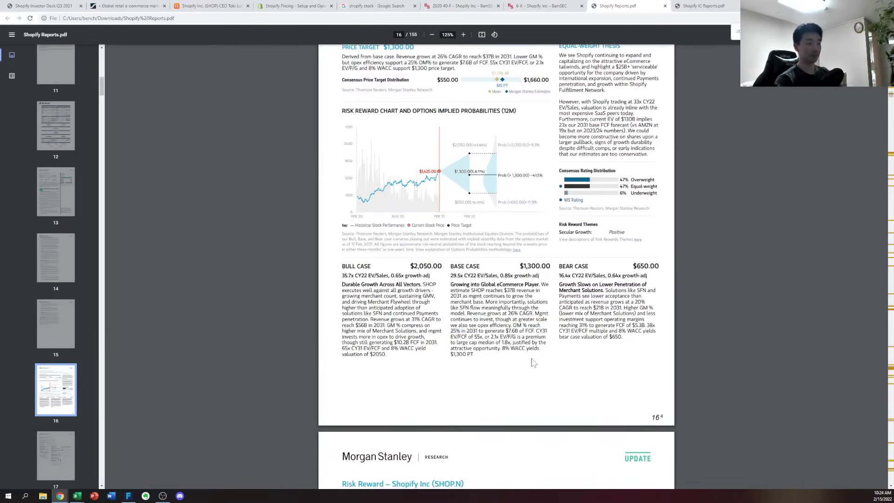
Examine the Morgan Stanley report's model changes, income statement and revenue driver exhibits
scroll(533, 362, "down", 3)
scroll(533, 362, "down", 11)
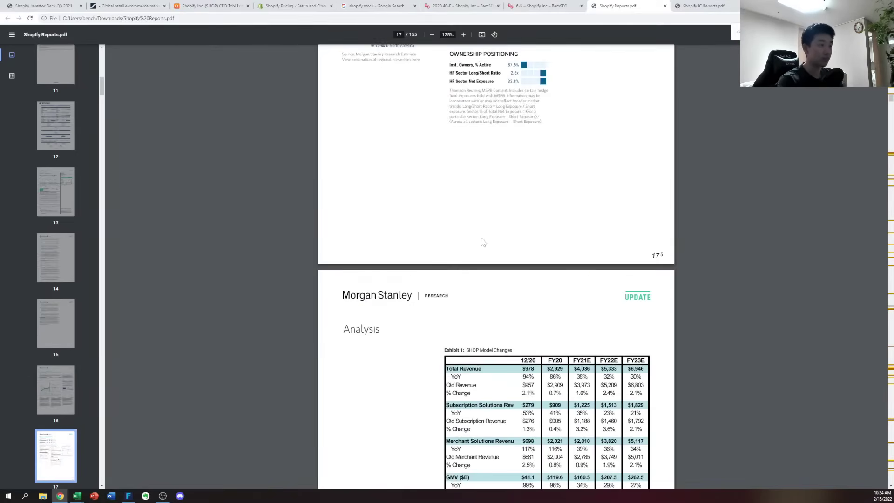
scroll(486, 247, "down", 7)
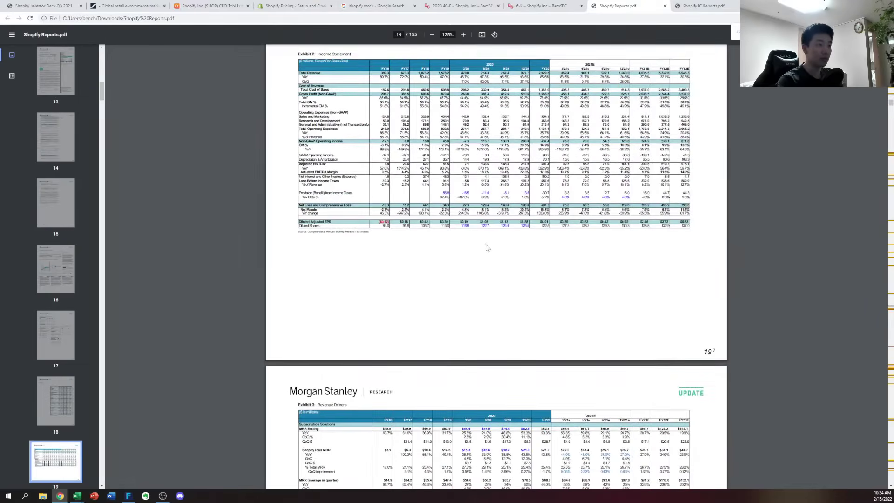
scroll(487, 248, "down", 8)
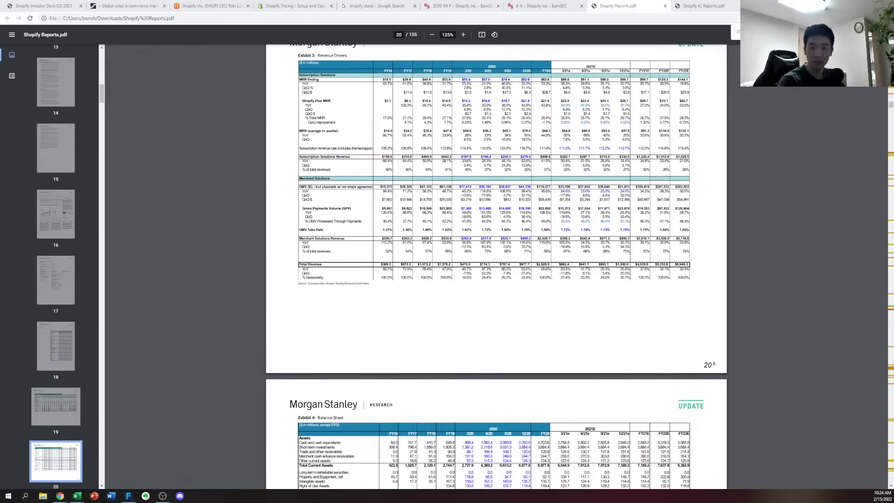
Switch to the DCF workbook in Excel and clear the Conservative Case's EBIT target, EBIT margins, tax rate, WACC and TGR in D18:D23
key("alt+Tab")
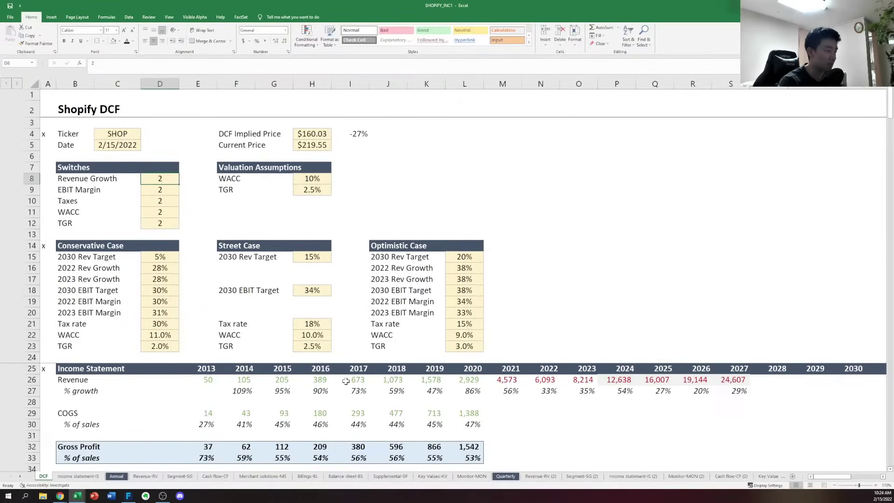
left_click(321, 401)
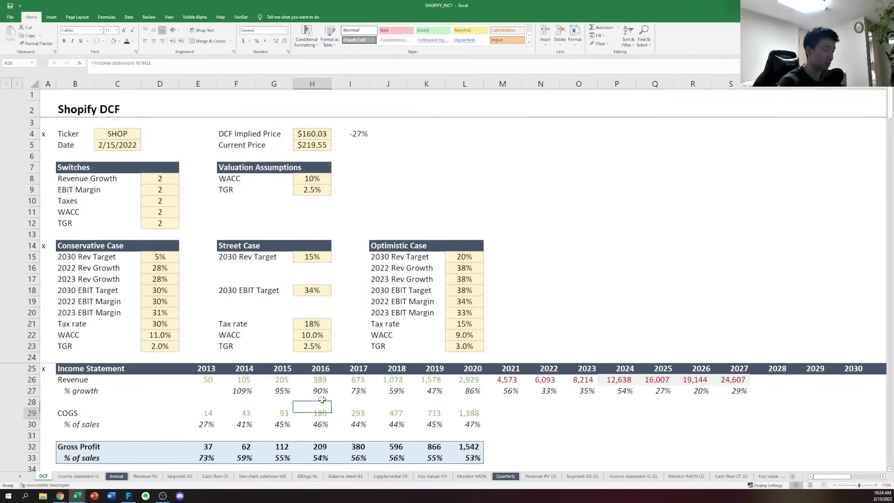
key("Down")
key("Down")
key("Left")
key("Left")
key("Down")
key("Down")
key("Up")
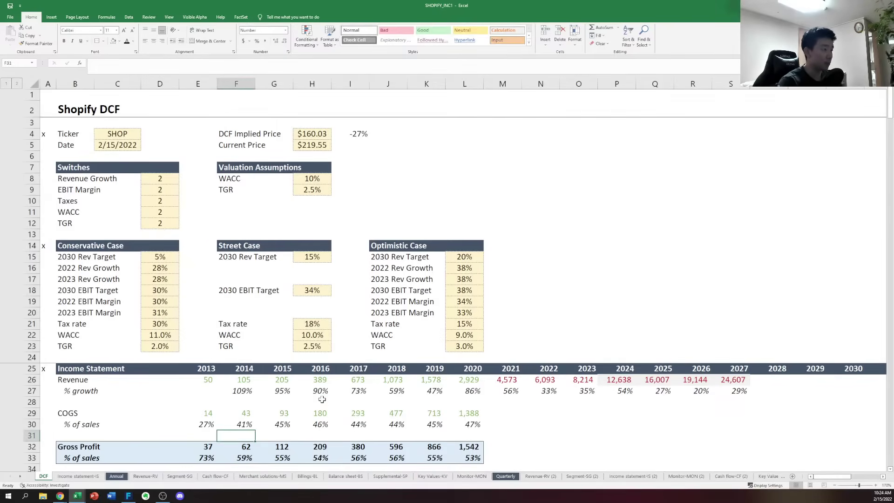
key("Left")
key("Left")
key("Up")
key("Up")
key("Up")
key("Up")
key("Up")
key("Up")
key("Up")
key("Up")
key("Up")
key("Up")
key("Up")
key("Up")
key("Up")
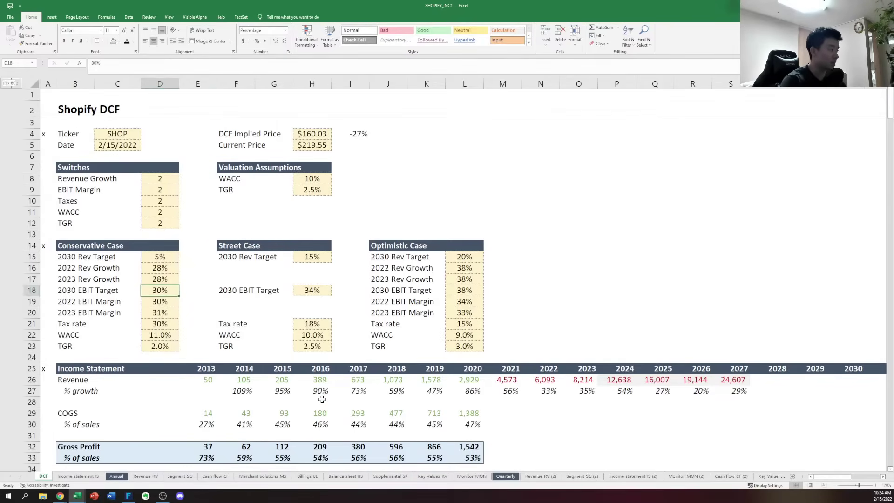
key("shift+Down")
key("shift+Down")
key("shift+Down")
key("shift+Down")
key("shift+Down")
key("Delete")
Clear the Street Case's 2030 EBIT target, tax rate, WACC and TGR values in H18:H23
key("Right")
key("Right")
key("Right")
key("Right")
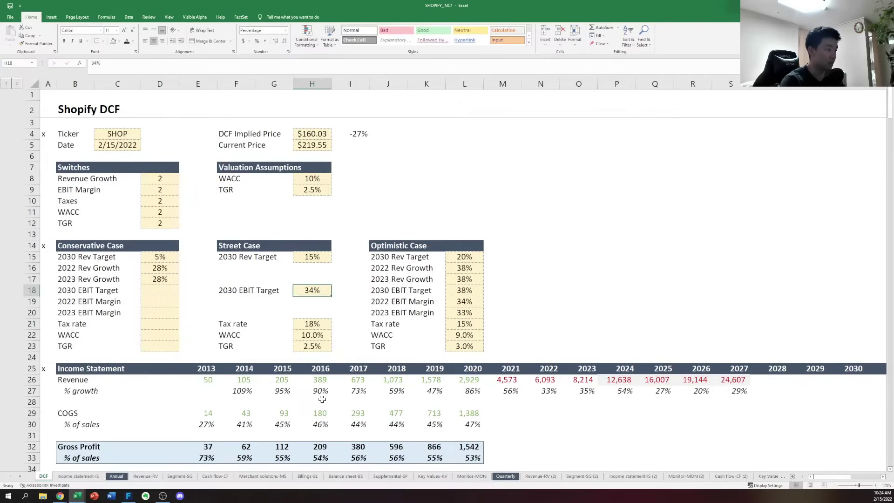
key("Down")
key("Down")
key("Down")
key("Down")
key("Down")
key("Up")
key("Up")
key("Up")
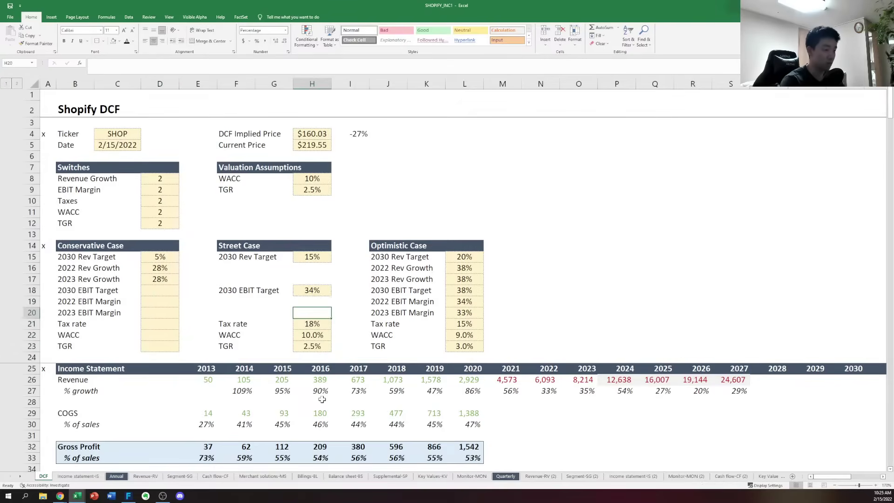
key("Up")
key("Up")
key("Down")
key("Down")
key("Down")
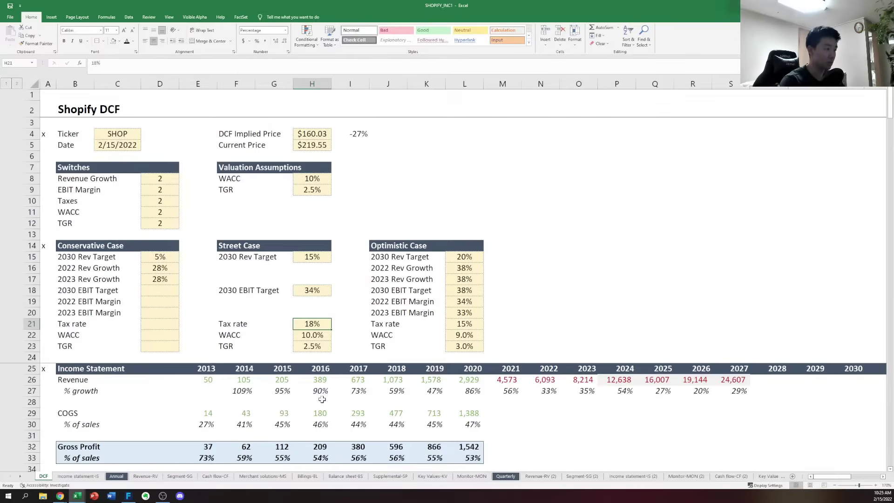
key("Up")
key("Up")
key("Up")
key("shift+Down")
key("shift+Down")
key("shift+Down")
key("shift+Down")
key("shift+Down")
key("Delete")
Clear the Optimistic Case's EBIT target, EBIT margins, tax rate, WACC and TGR values in L18:L23
key("Right")
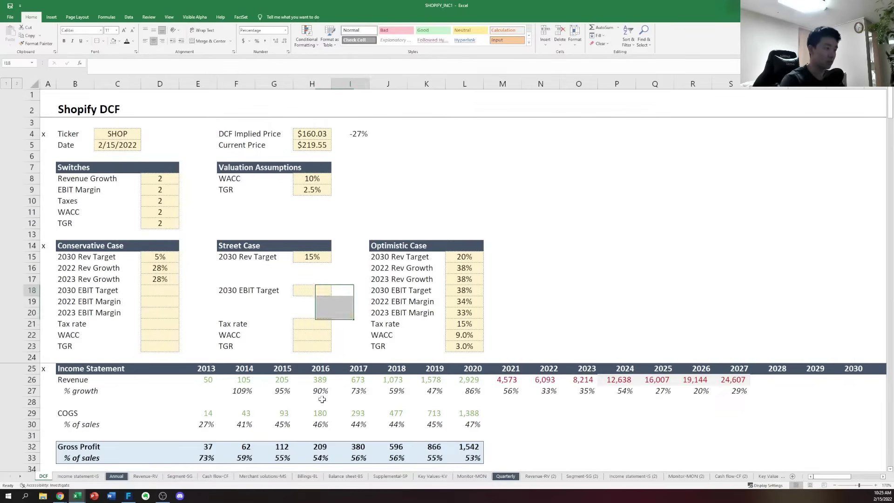
key("Right")
key("Right")
key("shift+Down")
key("shift+Down")
key("shift+Down")
key("shift+Down")
key("shift+Down")
key("Right")
key("shift+Down")
key("shift+Down")
key("shift+Down")
key("shift+Down")
key("shift+Down")
key("Delete")
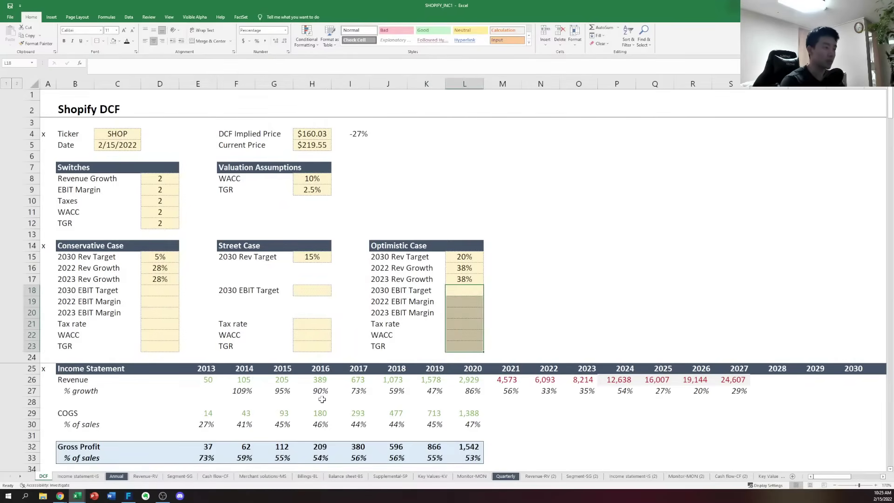
Clear the WACC and TGR inputs under Valuation Assumptions in H8:H9
key("Up")
key("Left")
key("Left")
key("Left")
key("Left")
key("Left")
key("Left")
key("Left")
key("Left")
key("Up")
key("Up")
key("Up")
key("Up")
key("Up")
key("Up")
key("Up")
key("Up")
key("Up")
key("Up")
key("Up")
key("Up")
key("Up")
key("Right")
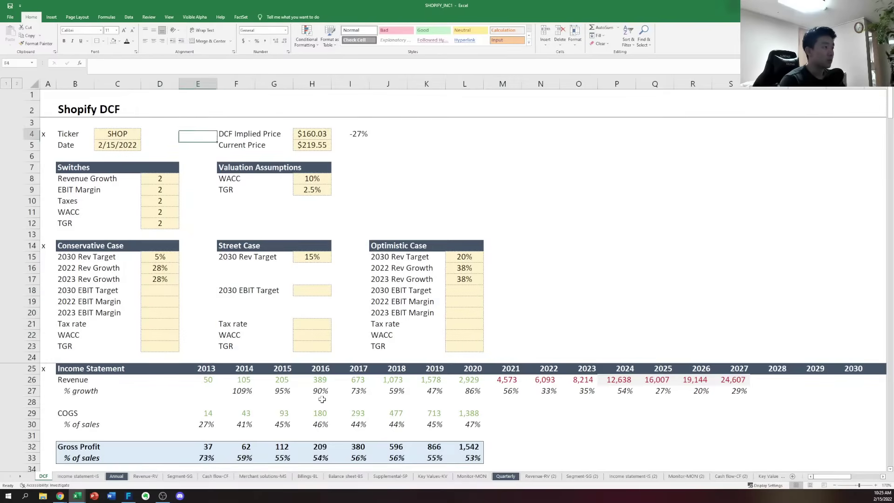
key("Right")
key("Down")
key("Right")
key("Down")
key("Down")
key("Down")
key("Right")
key("shift+Down")
key("Delete")
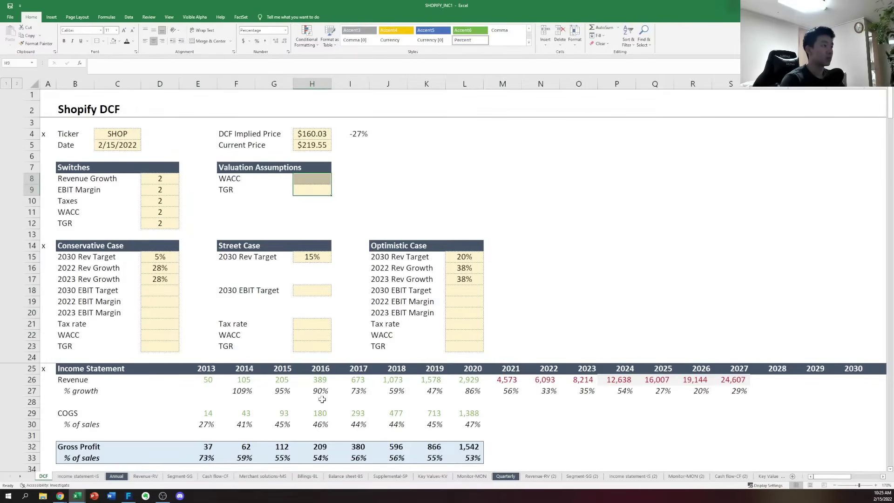
Clear the DCF Implied Price and Current Price values in H4:H5 and the percentage beside them in I4
key("Up")
key("Up")
key("Up")
key("Up")
key("Up")
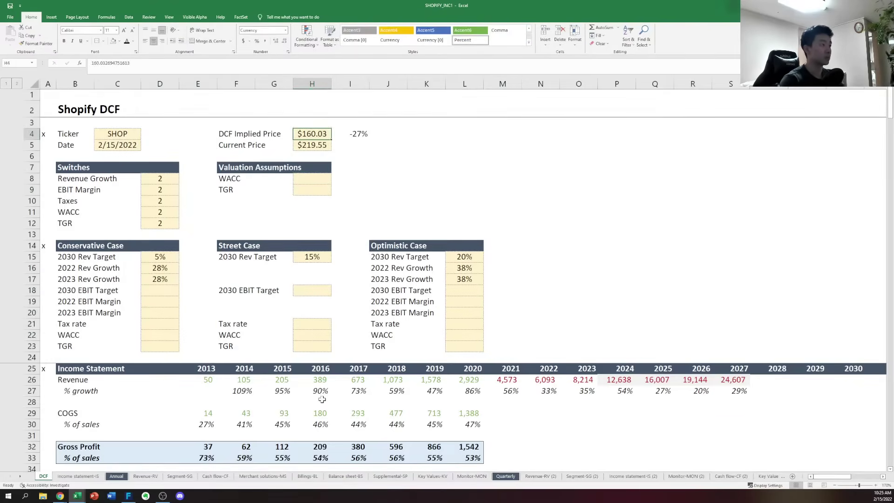
key("shift+Down")
key("Delete")
key("Right")
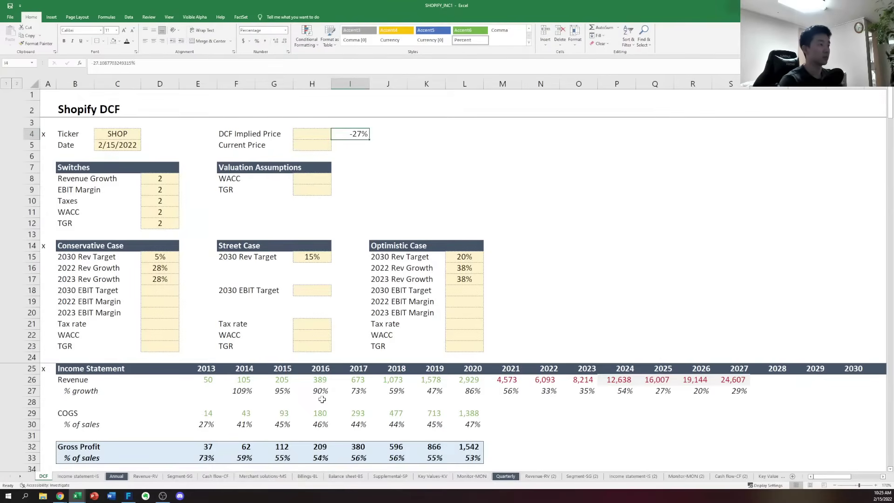
key("Delete")
key("Left")
key("Left")
key("Down")
key("Down")
key("Down")
key("Down")
key("Down")
key("Down")
key("Down")
key("Down")
key("Down")
key("Down")
key("Down")
key("Down")
key("Down")
key("Down")
key("Down")
key("Down")
key("Down")
key("Down")
key("Down")
key("Down")
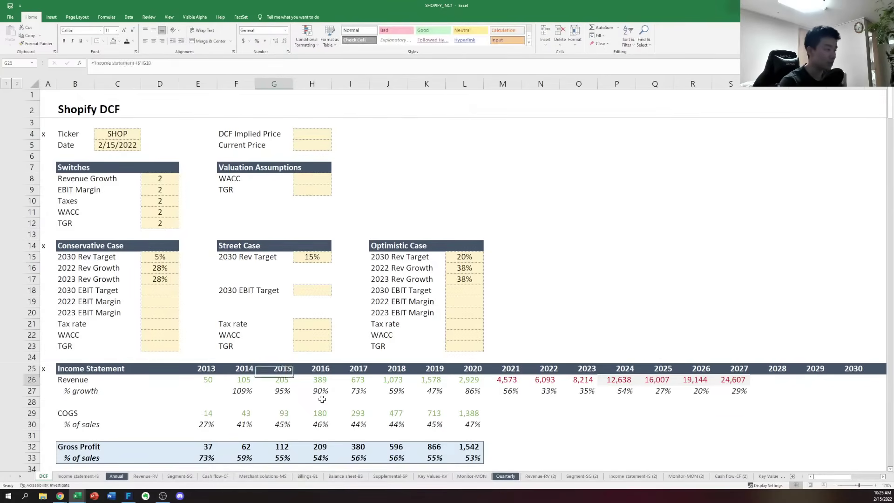
key("Down")
key("Down")
key("Down")
key("Down")
key("Down")
key("Down")
key("Down")
key("Down")
key("Up")
key("Up")
key("Up")
key("Up")
key("Up")
key("Up")
key("Up")
key("Up")
key("Up")
key("Up")
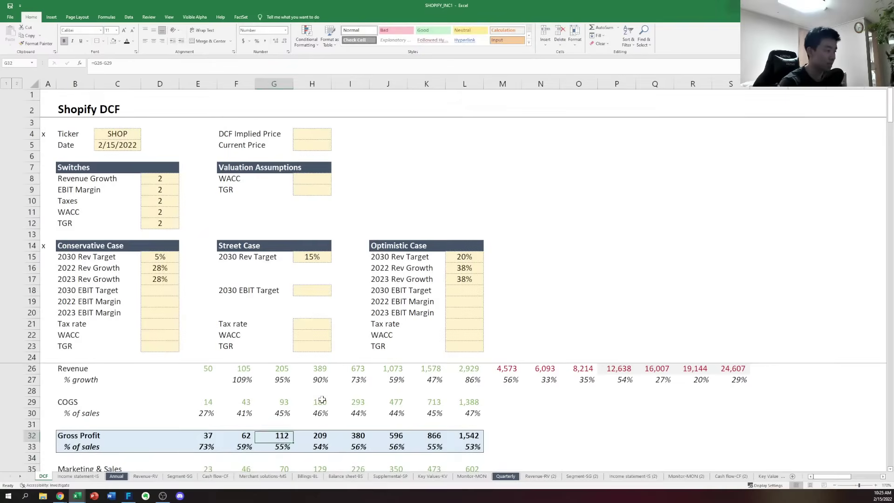
key("Down")
key("Down")
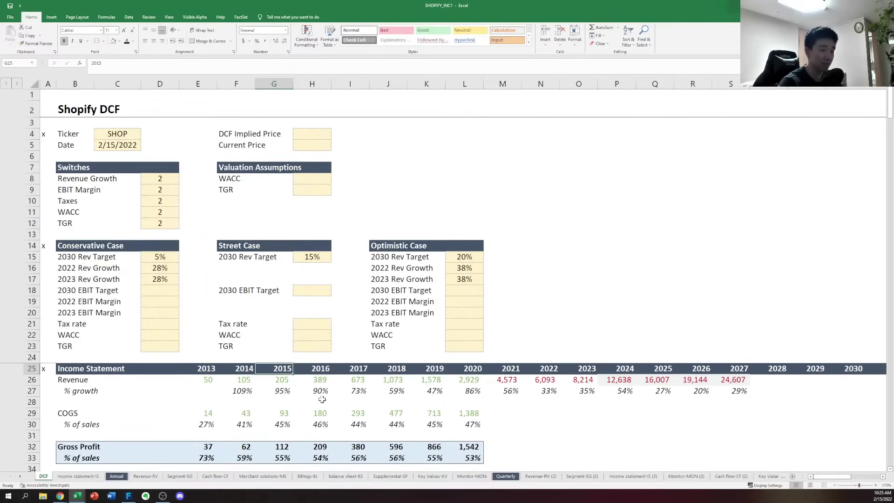
Review the Income Statement rows on the DCF sheet, from Revenue and COGS down through operating expenses to EBIT
key("Right")
key("Right")
key("Right")
key("Right")
key("Right")
key("Right")
key("Right")
key("Right")
key("Right")
key("Right")
key("Right")
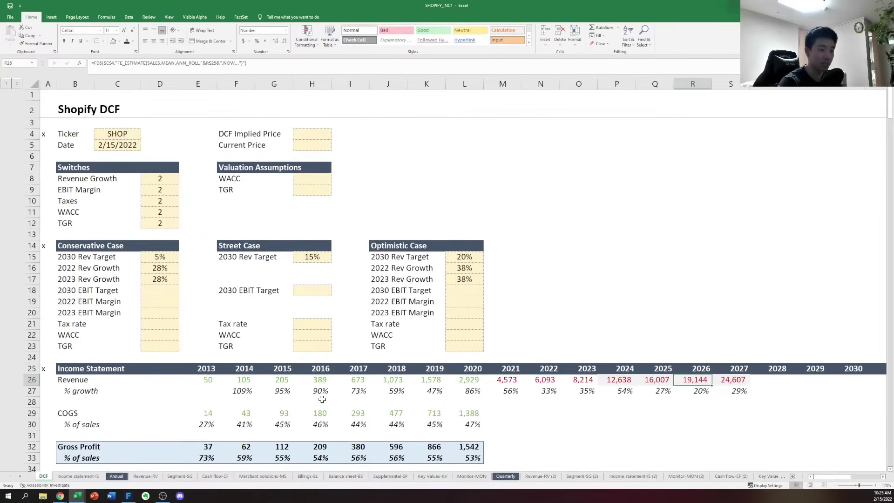
key("Down")
key("Left")
key("Left")
key("Left")
key("Left")
key("Left")
key("Left")
key("Left")
key("Down")
key("Down")
key("Left")
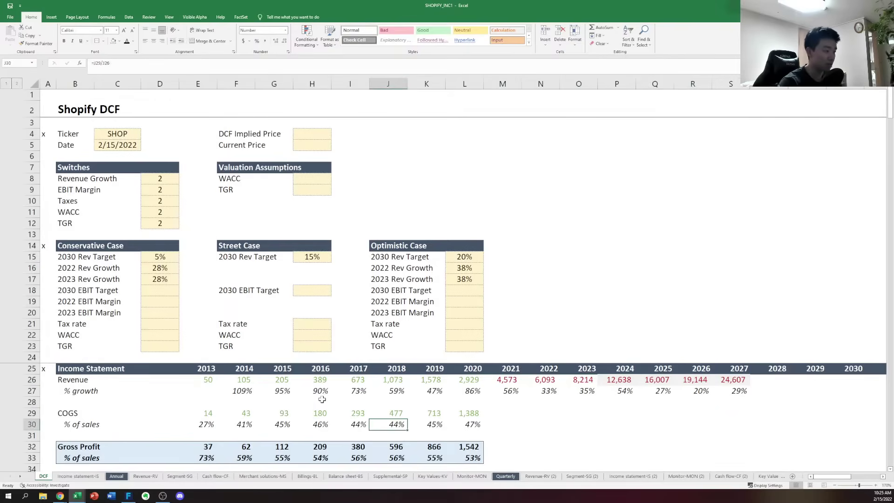
key("ctrl+Left")
key("ctrl+Right")
key("ctrl+Right")
key("Down")
key("Left")
key("ctrl+Left")
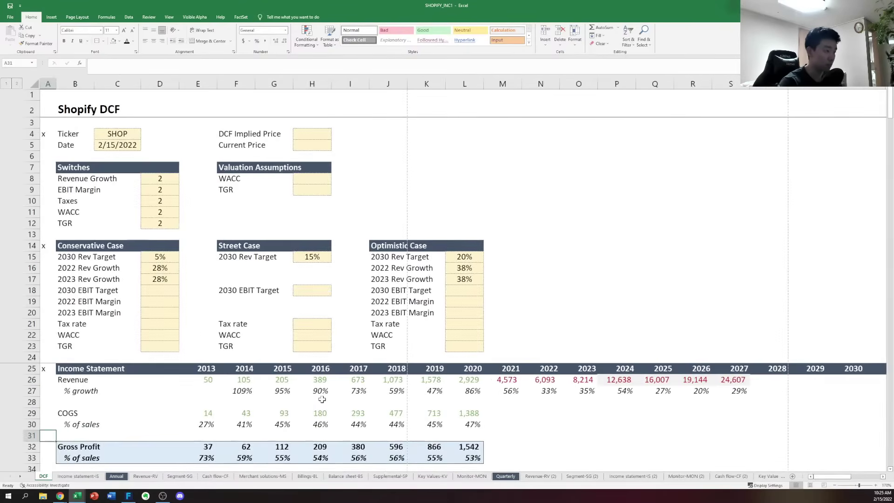
key("Right")
key("Down")
key("Down")
key("Down")
key("Down")
key("Down")
key("Down")
key("Down")
key("Down")
key("Down")
key("Down")
key("Down")
key("Down")
key("Down")
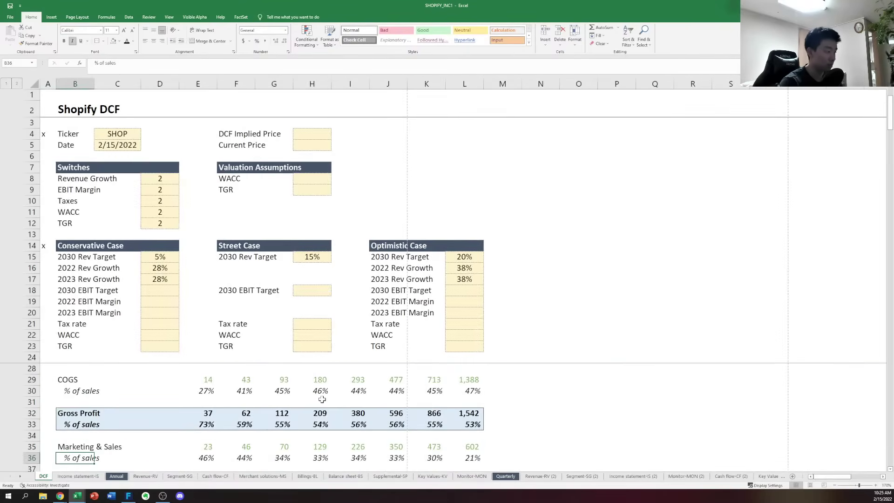
key("Down")
key("Down")
key("Down")
key("Down")
key("Down")
key("Down")
key("Down")
key("Down")
key("Down")
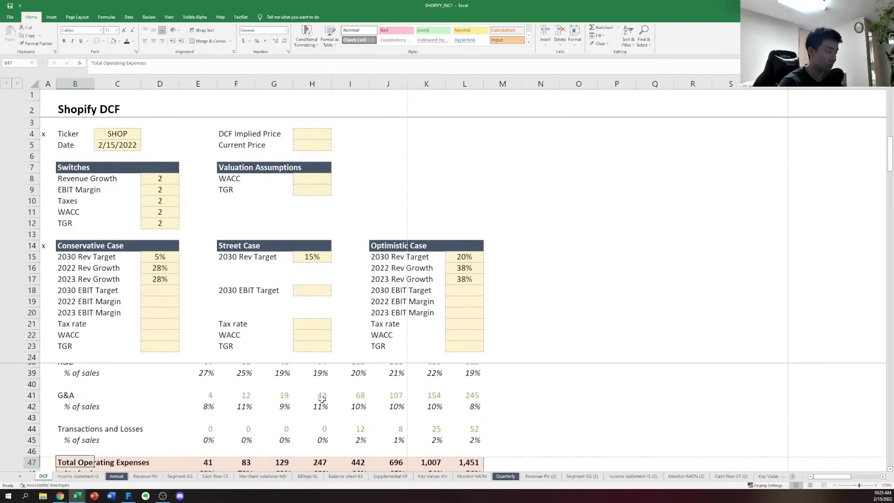
key("Down")
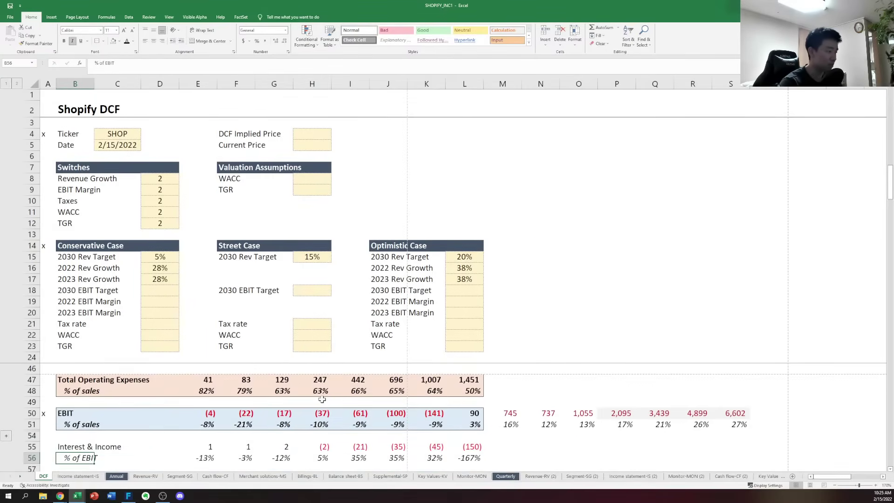
Review the Taxes, Net Income, D&A and CapEx rows below the EBIT section
key("Right")
key("Down")
key("Down")
key("Down")
key("Down")
key("Down")
key("Down")
key("Down")
key("Down")
key("Down")
key("Down")
key("Down")
key("Down")
key("Down")
key("Down")
key("Down")
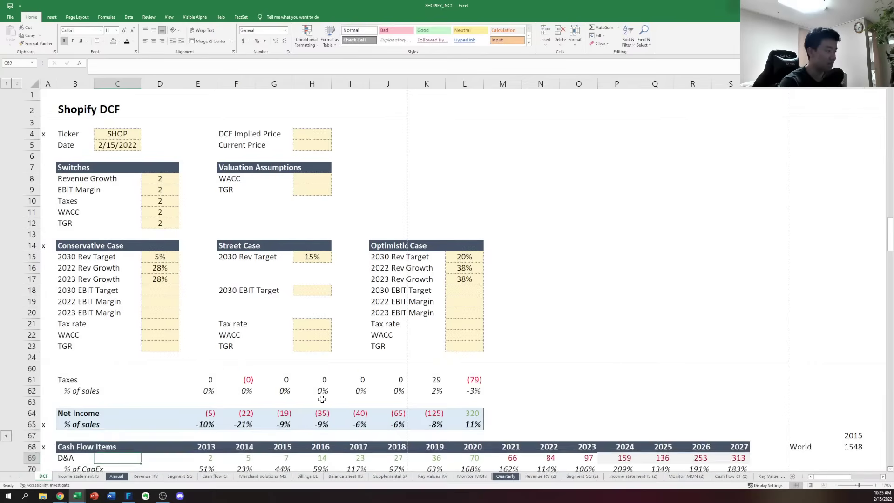
key("Down")
key("Down")
key("Down")
key("Down")
key("Down")
key("Down")
key("Down")
key("Down")
key("Down")
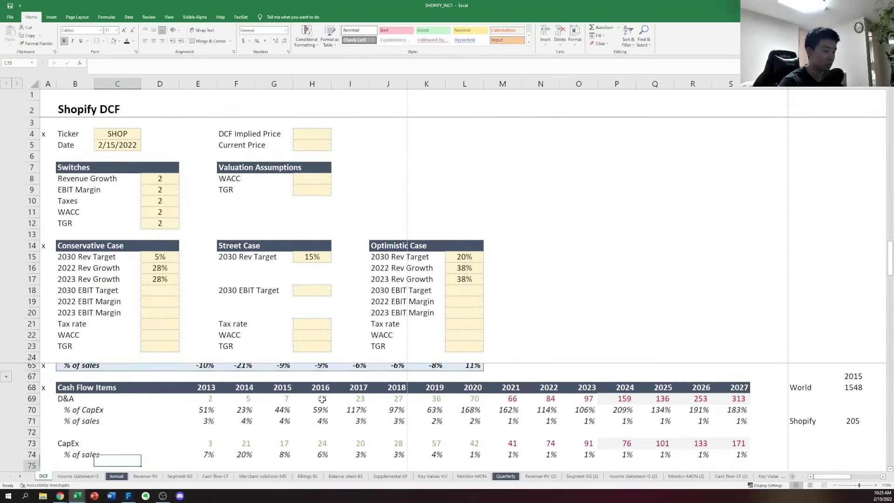
key("Up")
key("Up")
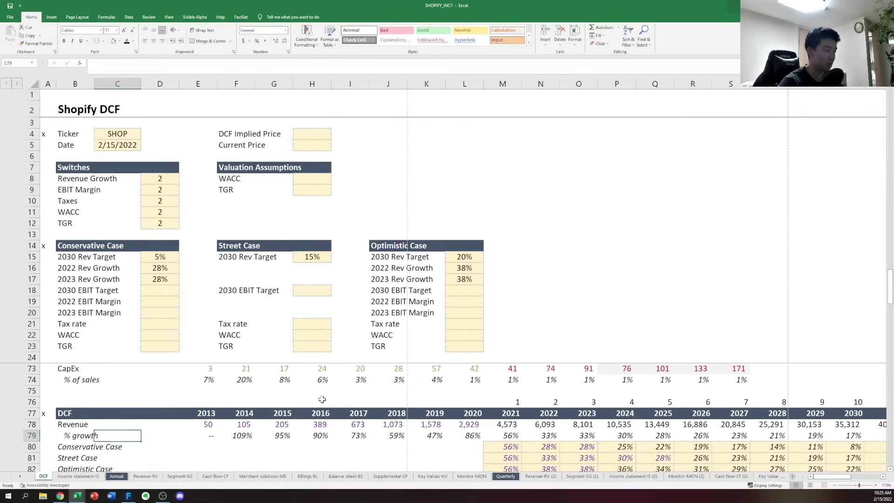
Examine the DCF section's revenue growth scenarios and the Street Case EBIT margins for 2021 to 2023
key("Down")
key("Down")
key("Right")
key("ctrl+Right")
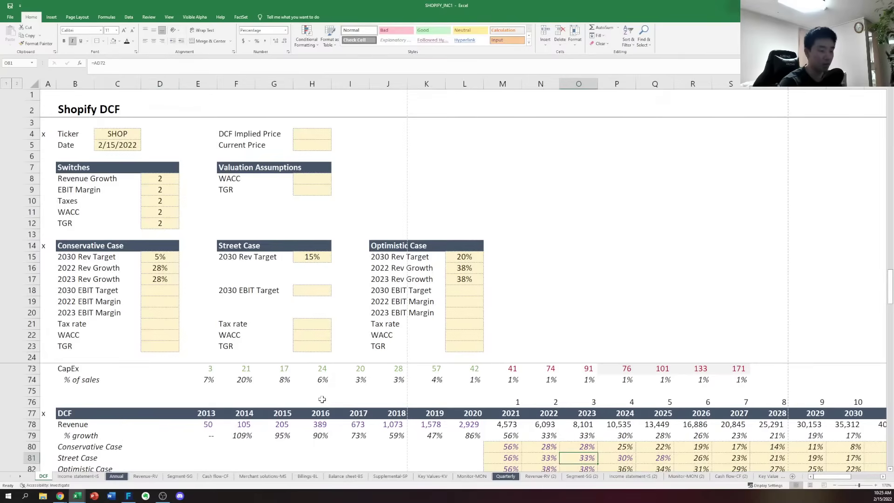
key("ctrl+p")
key("Escape")
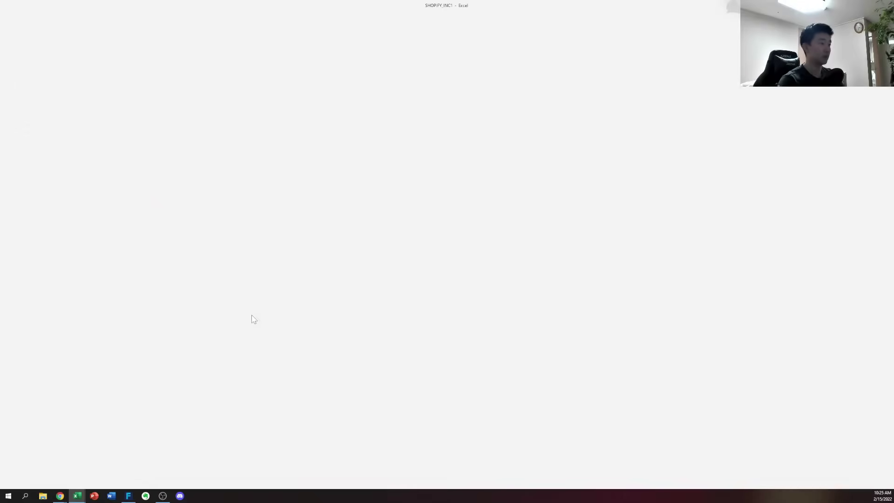
key("Down")
key("Down")
key("Right")
key("Right")
key("Right")
key("Down")
key("Down")
key("Down")
key("Down")
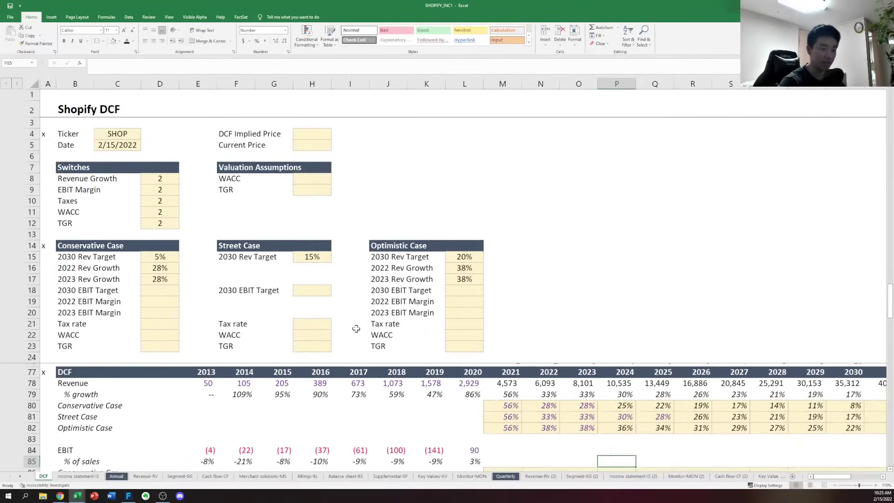
key("Right")
key("Right")
key("Right")
key("Left")
key("Left")
key("Left")
key("Left")
key("Left")
key("Left")
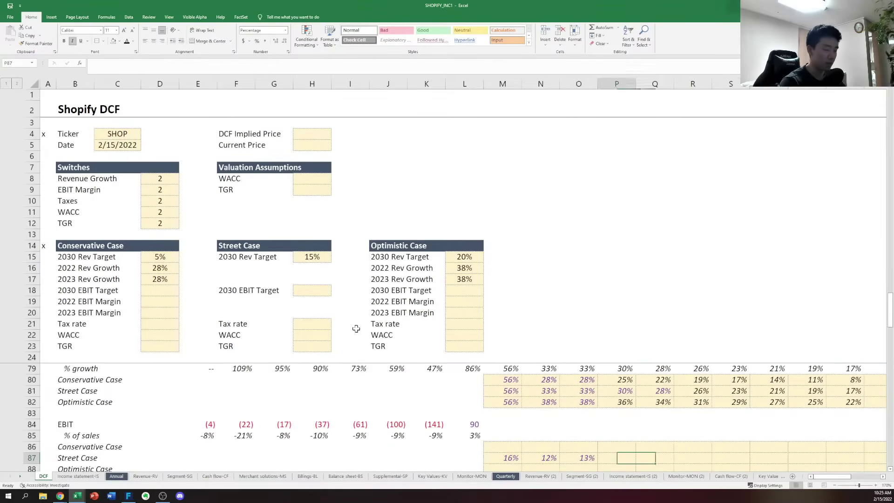
key("Up")
key("Up")
key("Down")
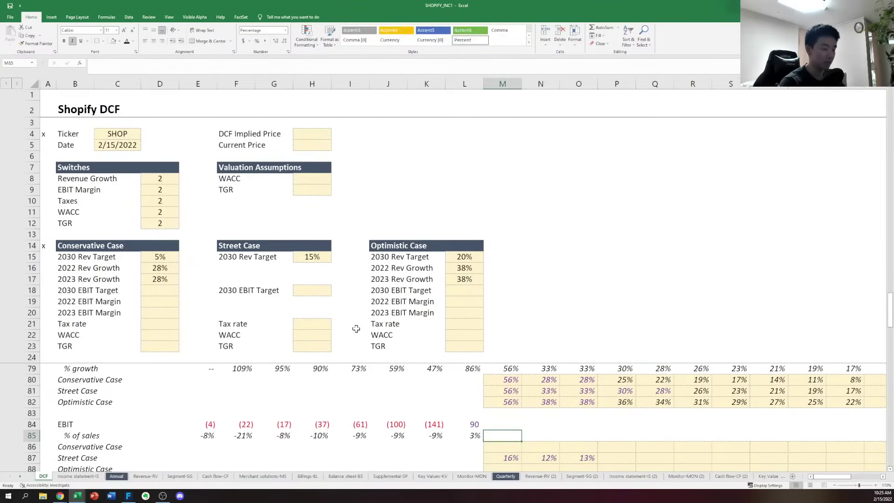
key("Down")
key("Down")
key("Up")
key("Right")
key("Left")
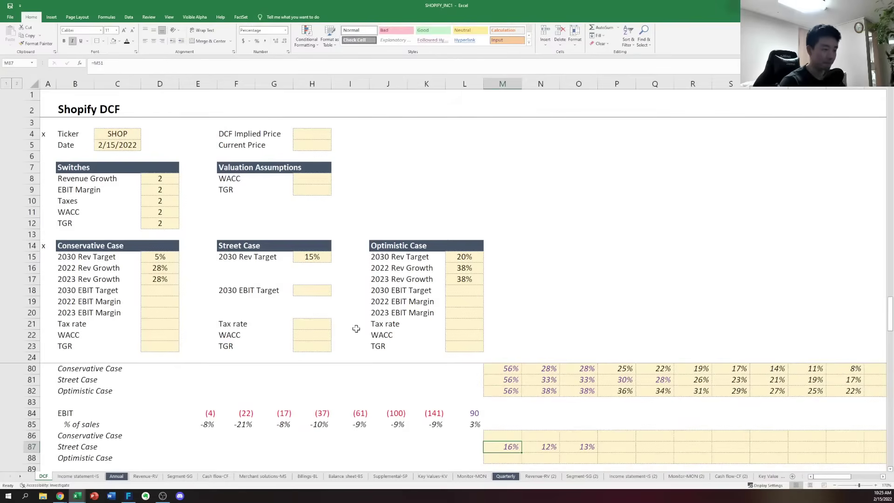
Examine the 1Q-21 to 3Q-21 operating margins in row 50 of the Income statement-IS (2) sheet
left_click(703, 478)
left_click(720, 477)
left_click(763, 477)
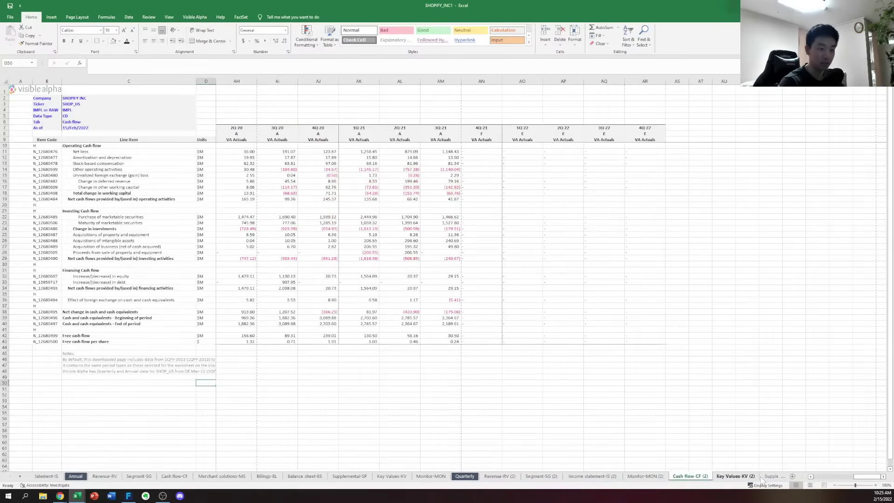
left_click(756, 477)
key("ctrl+Page_Up")
key("ctrl+Page_Up")
key("ctrl+Page_Up")
key("ctrl+Page_Up")
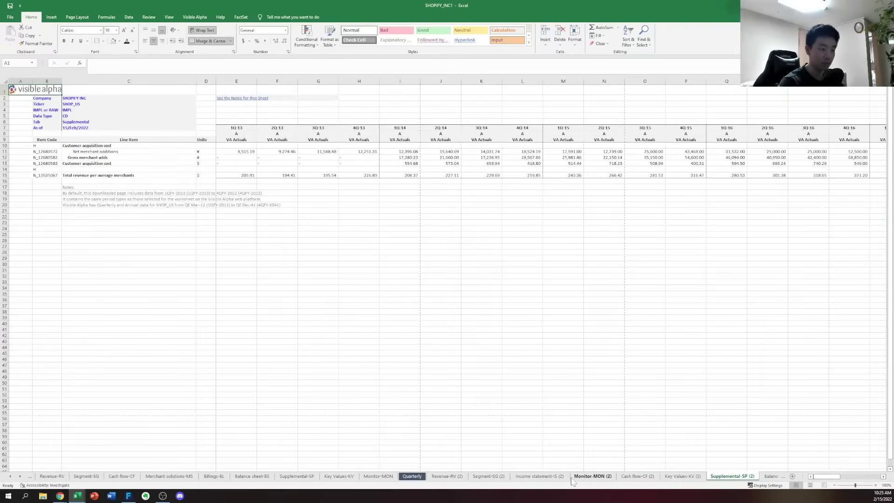
key("Left")
key("Left")
key("Left")
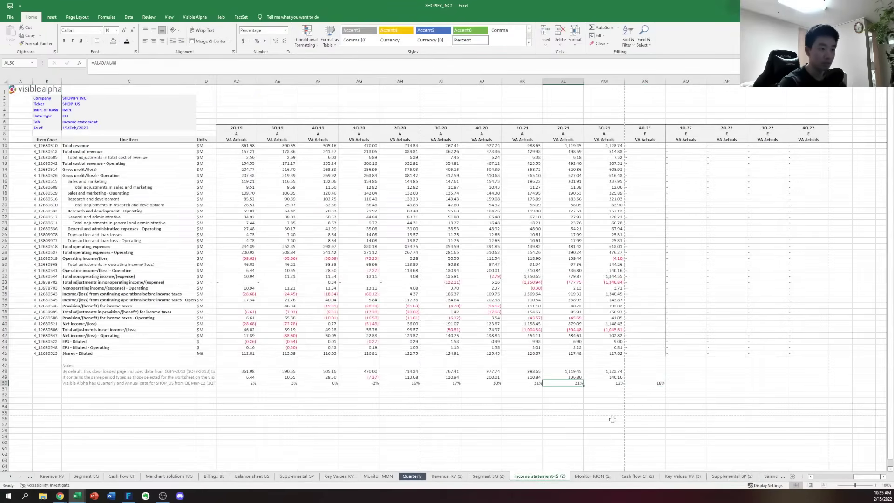
key("shift+Right")
key("shift+Right")
key("shift+Right")
key("shift+Left")
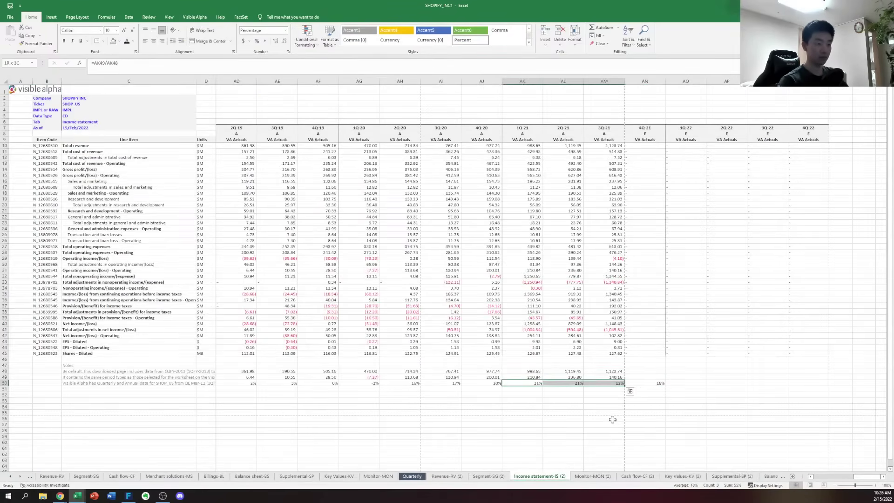
Average the 1Q-21 to 3Q-21 margins in AN50 with the formula =AVERAGE(AK50:AM50)
key("Right")
key("Right")
key("Right")
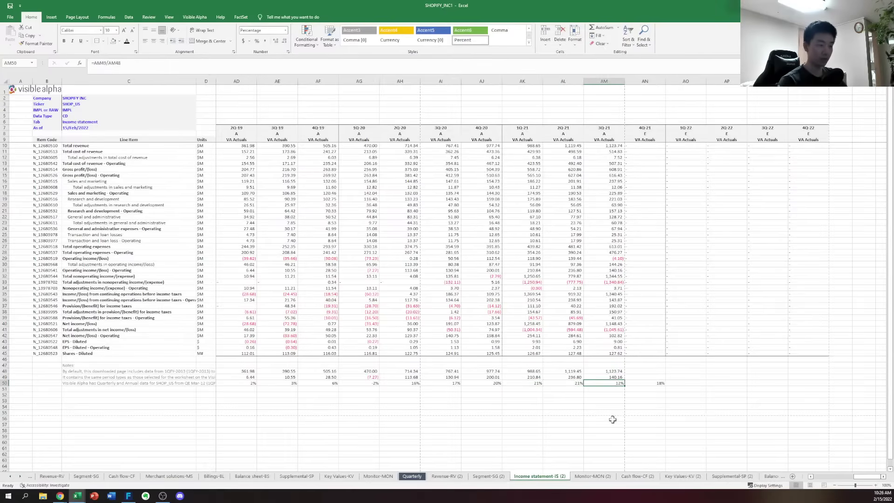
type("=average(")
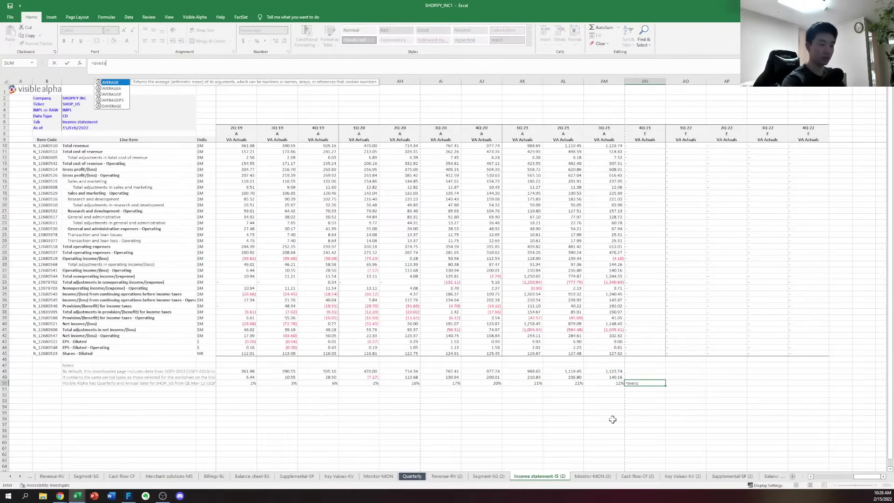
key("Left")
key("shift+Left")
key("shift+Left")
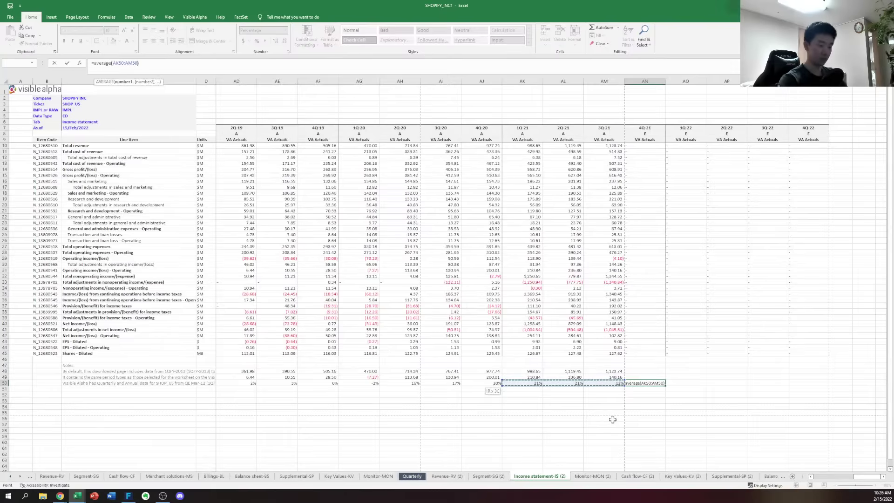
key("Return")
key("Up")
Return to the DCF sheet and set the Street Case's 2021 EBIT margin in M87 to 18%
key("ctrl+Page_Up")
key("ctrl+Page_Up")
key("ctrl+Page_Up")
key("ctrl+Page_Up")
key("ctrl+Page_Up")
key("ctrl+Page_Up")
key("ctrl+Page_Up")
key("ctrl+Page_Up")
key("ctrl+Page_Up")
key("ctrl+Page_Up")
key("ctrl+Page_Up")
key("ctrl+Page_Up")
key("ctrl+Page_Up")
key("ctrl+Page_Up")
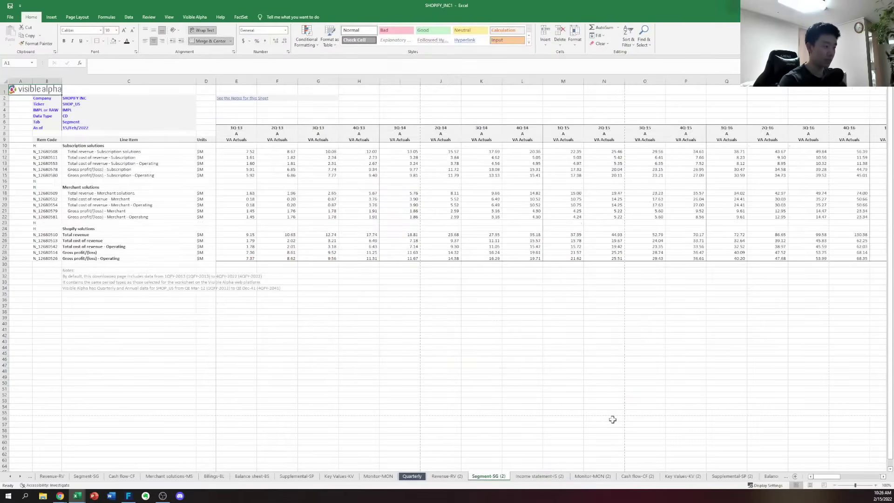
key("ctrl+Page_Up")
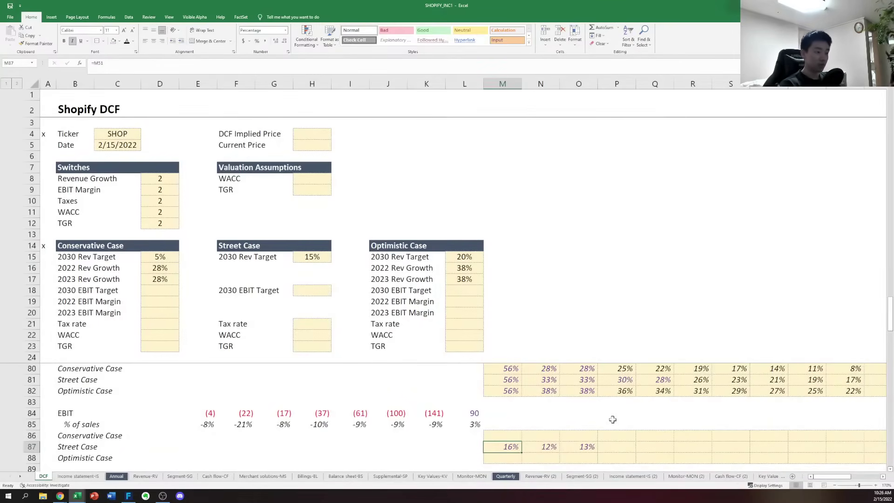
type("18%")
key("ctrl+Return")
key("Right")
key("Left")
Change the font colour of the Street Case's 2021 EBIT margin in M87 to red
key("alt+h")
key("f")
key("c")
key("Down")
key("Down")
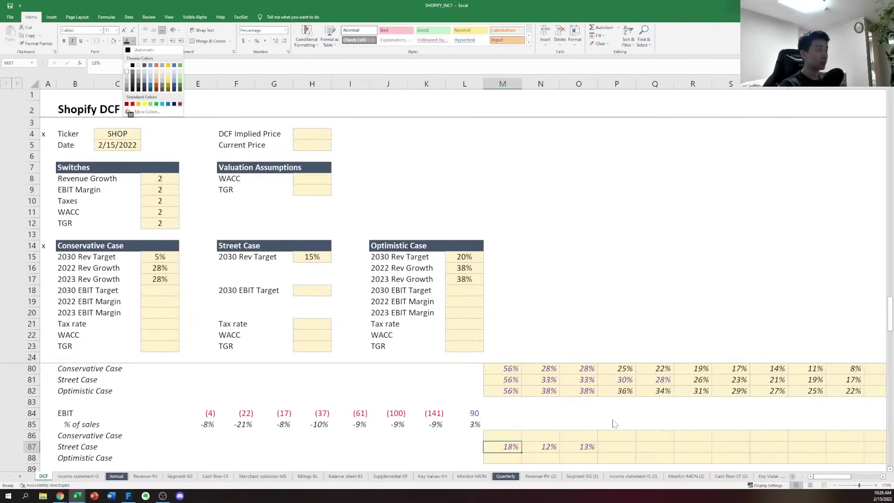
key("Down")
key("Return")
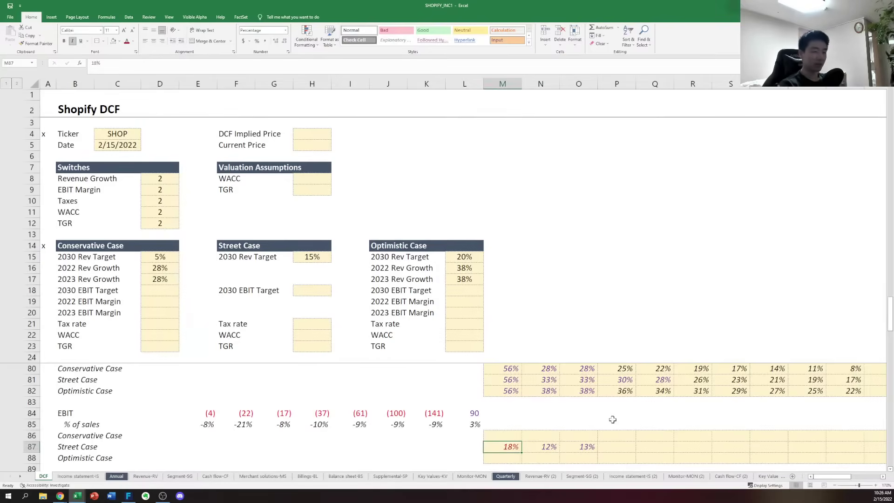
Review the EBIT margin scenario rows and the Taxes, EBIAT and D&A rows below them
key("Right")
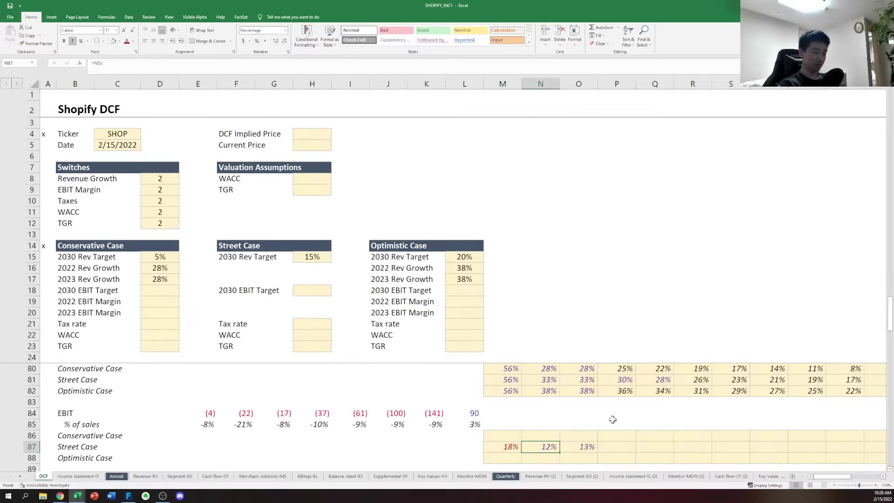
key("Right")
key("Down")
key("Down")
key("Down")
key("Down")
key("Down")
key("Down")
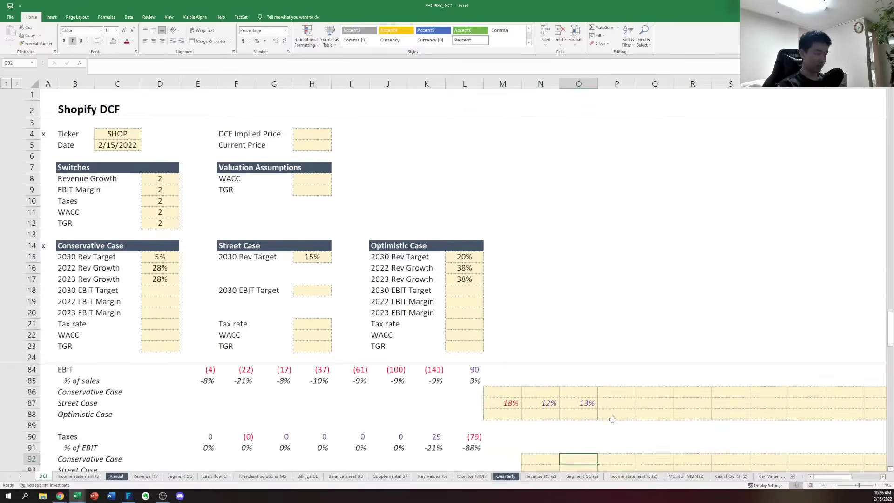
key("Down")
key("Down")
key("Down")
key("Down")
key("Down")
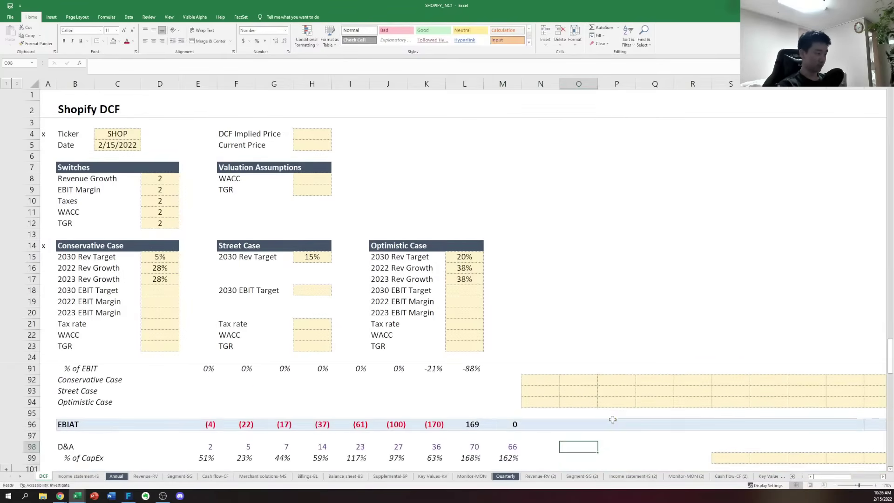
key("Up")
key("Up")
key("Up")
key("Up")
key("Up")
key("Up")
key("Up")
key("Up")
key("Up")
key("Up")
key("Up")
key("Up")
key("Up")
key("Left")
key("Left")
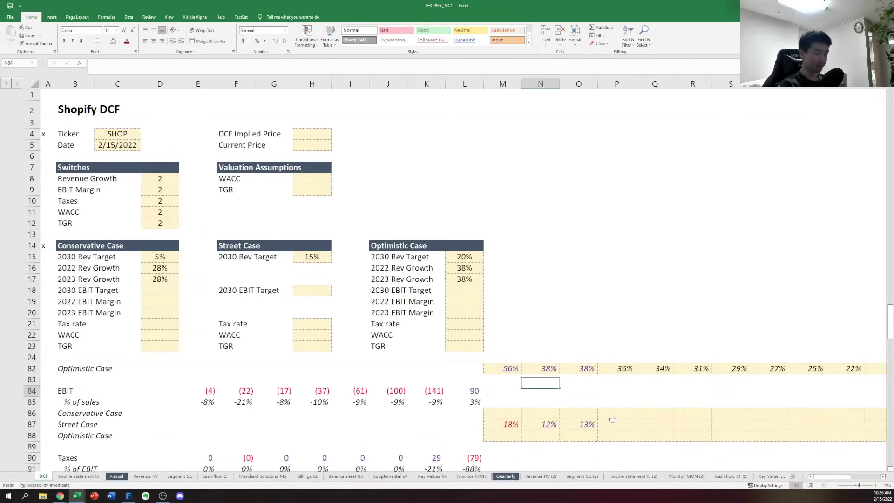
scroll(613, 420, "up", 1)
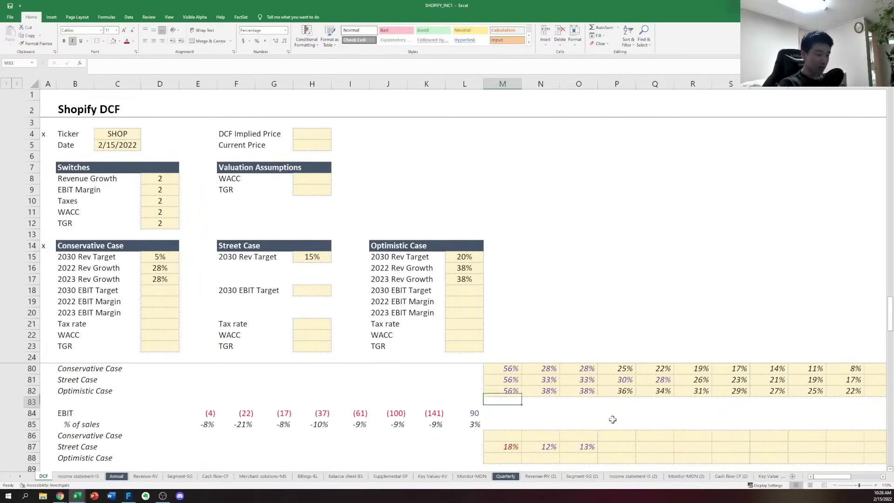
Clear the Street Case's 2022 and 2023 EBIT margins in N87:O87
key("Down")
key("Down")
key("Right")
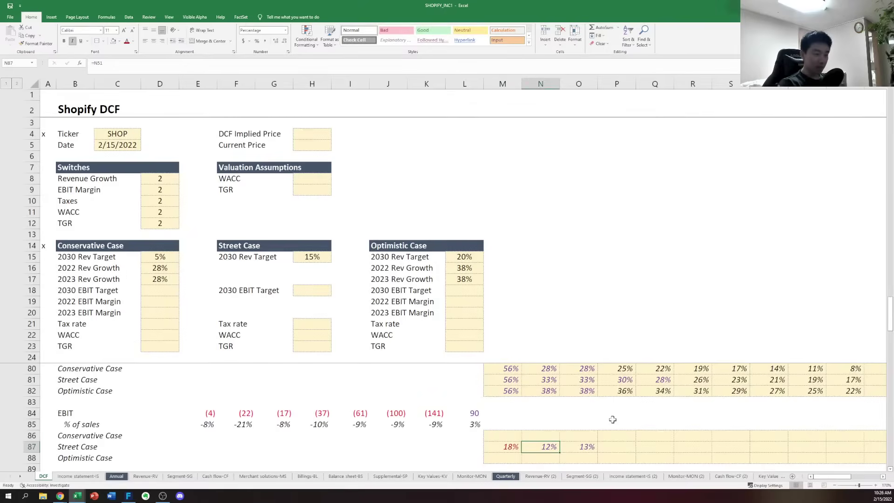
key("Right")
key("Left")
key("Left")
key("Right")
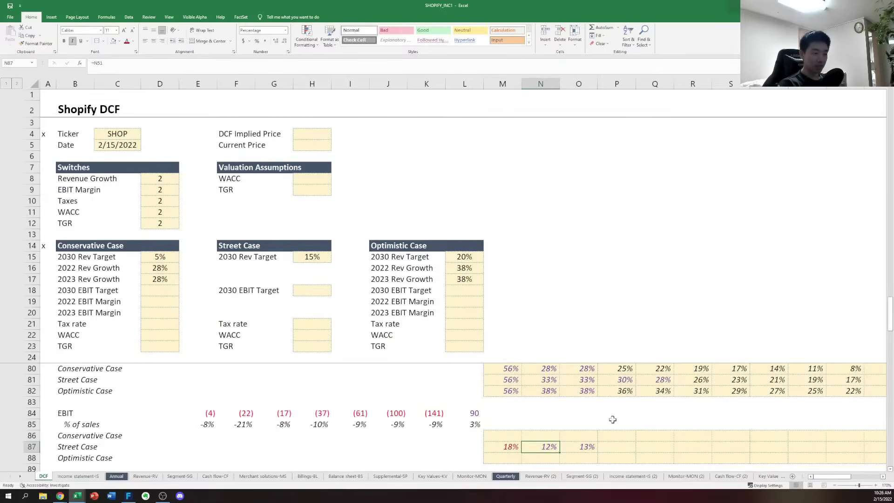
key("shift+Right")
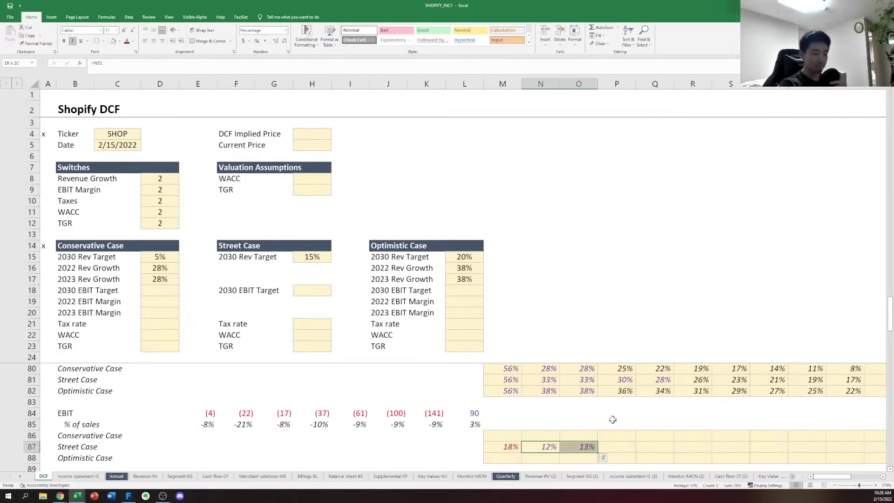
key("Right")
key("Left")
key("shift+Right")
key("Delete")
key("Right")
key("Right")
key("Right")
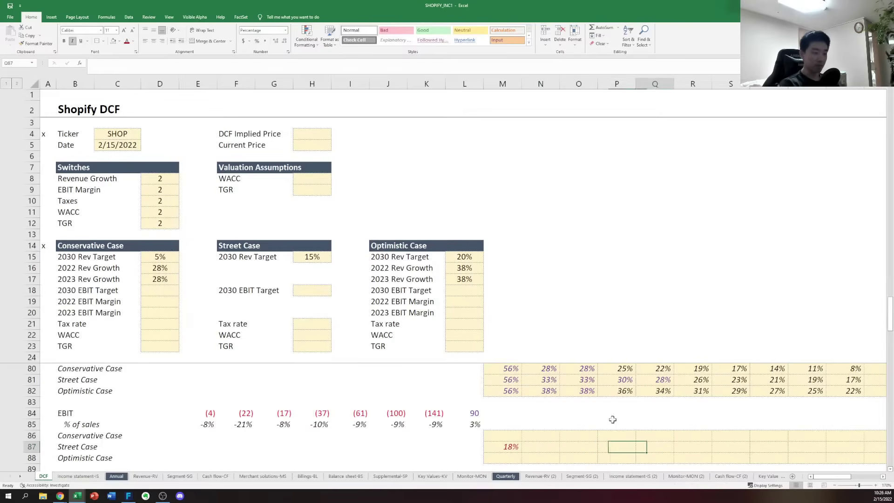
key("Right")
key("Right")
key("Right")
key("Right")
key("Right")
key("Right")
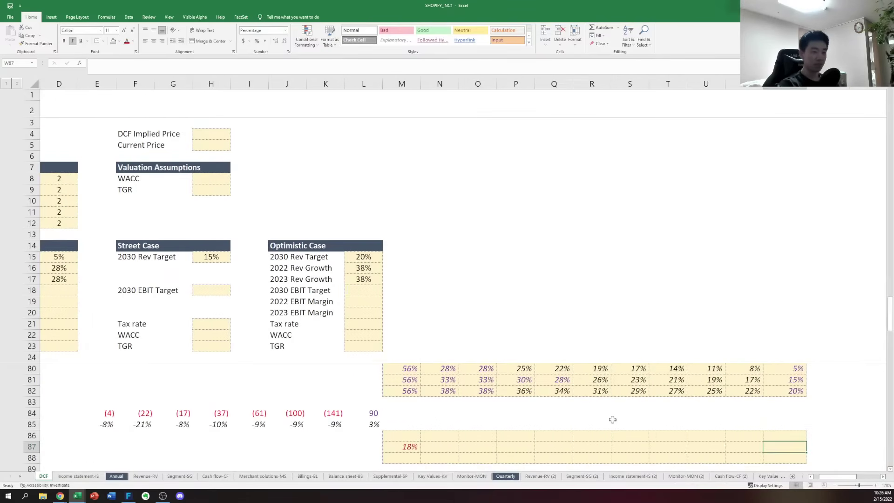
key("Left")
key("Right")
type("25")
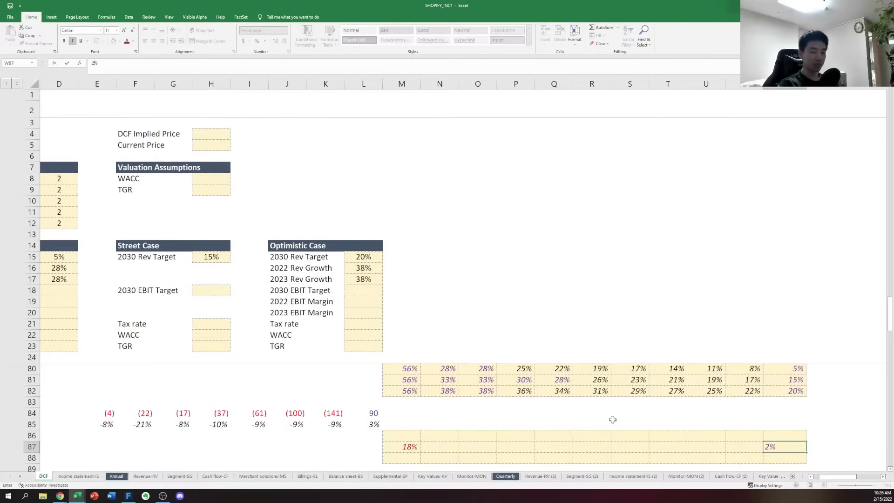
key("ctrl+Return")
key("Delete")
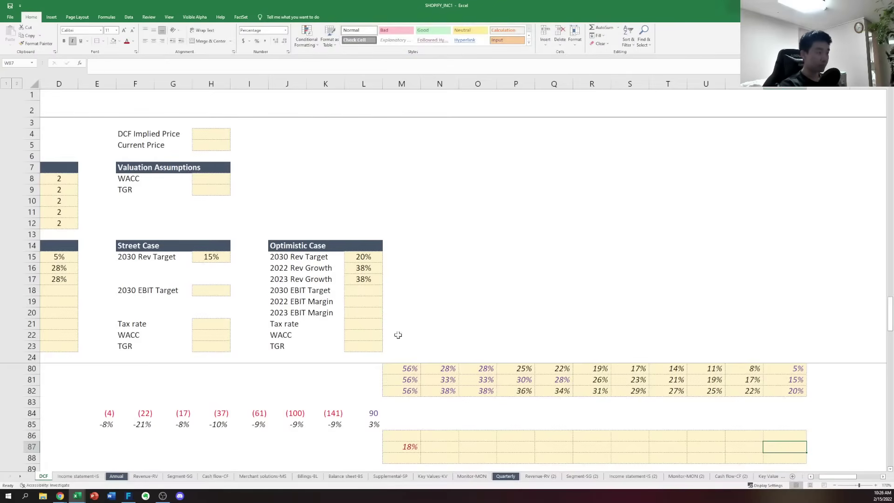
Open the recent workbook Universe of Companies - 2022.02.03
left_click(132, 289)
key("Left")
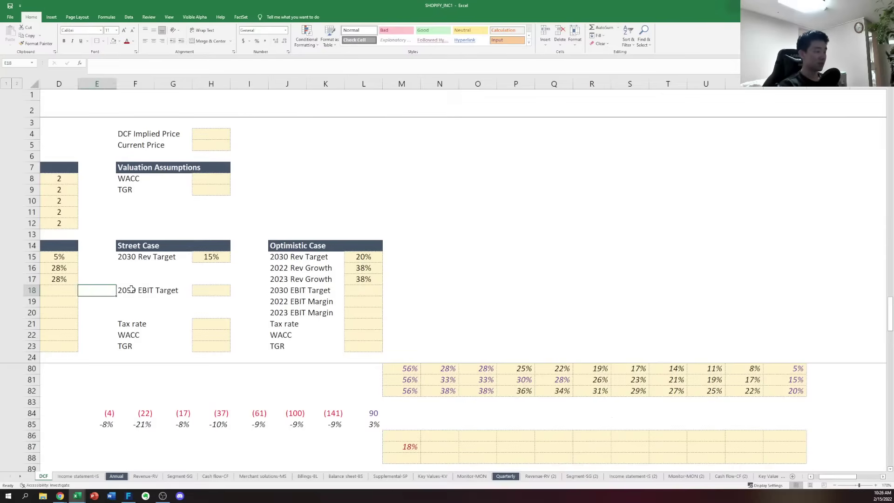
key("Left")
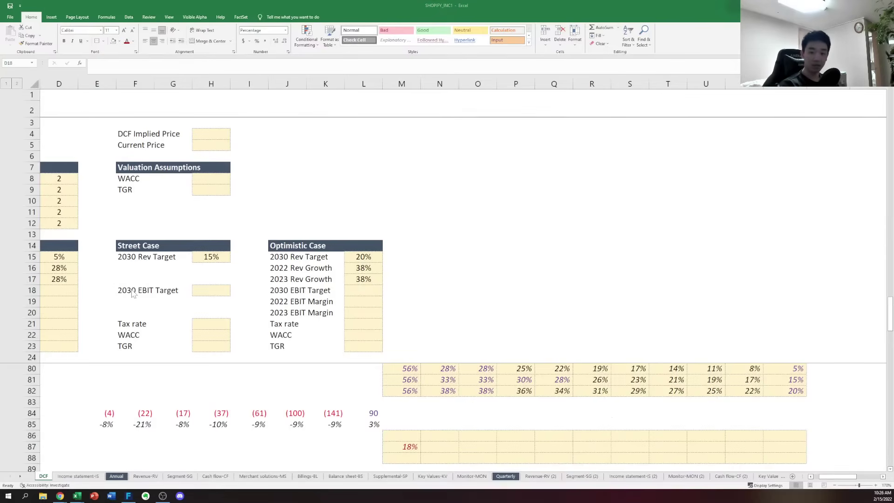
key("ctrl+o")
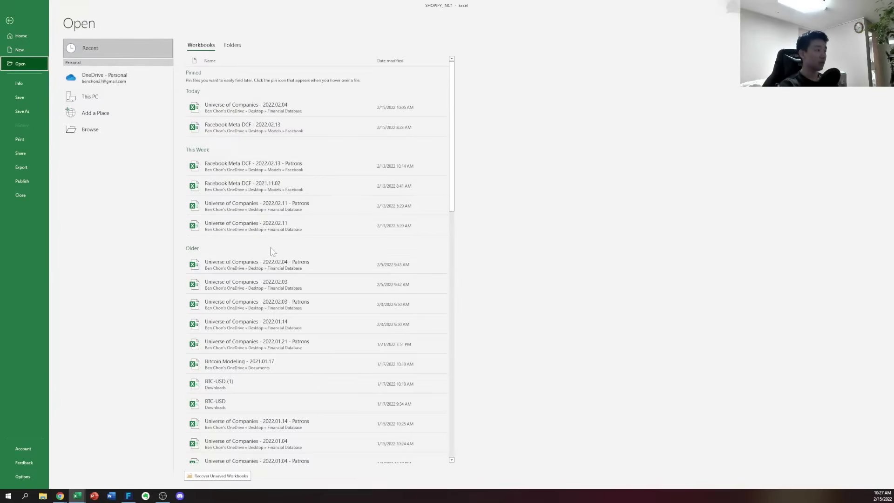
left_click(269, 285)
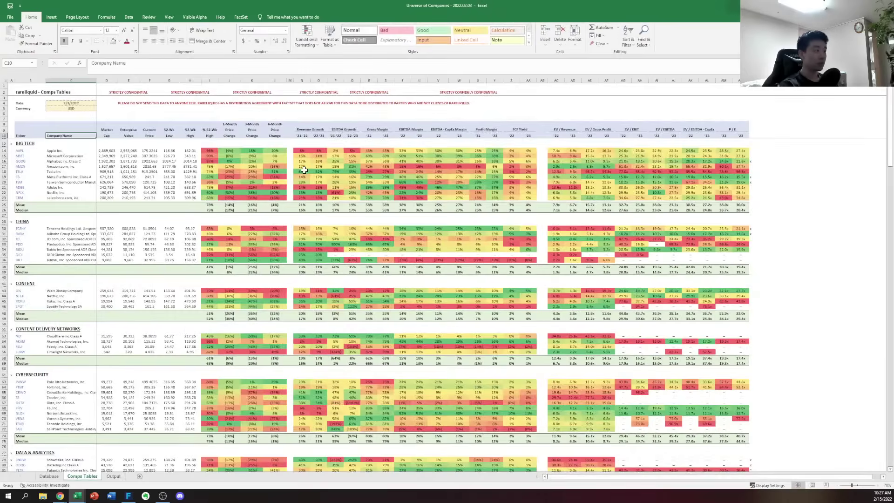
Examine the revenue and EBITDA growth figures of the Big Tech group in the Comps Tables sheet
left_click(303, 170)
key("Up")
key("Up")
key("Up")
key("Up")
key("Right")
key("Right")
key("Right")
key("Left")
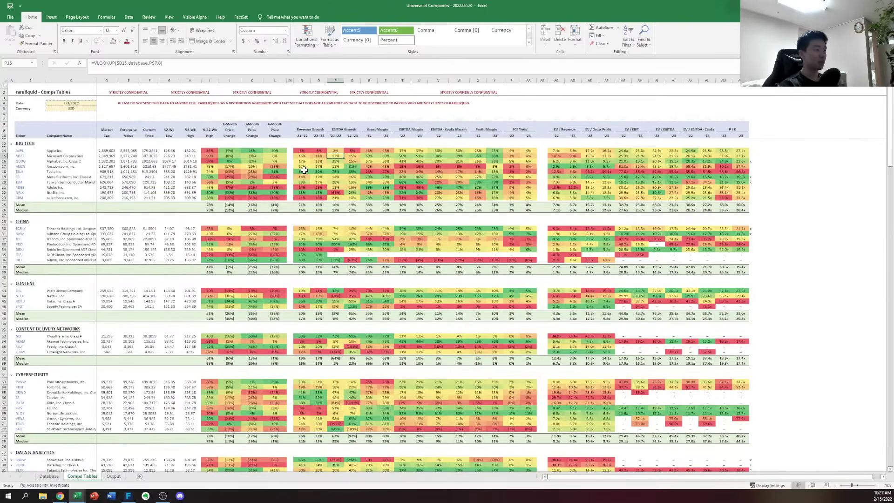
Go to the Database sheet and look through the company financials across to the EBITDA margin columns
key("ctrl+Page_Up")
key("ctrl+Page_Down")
key("ctrl+Page_Up")
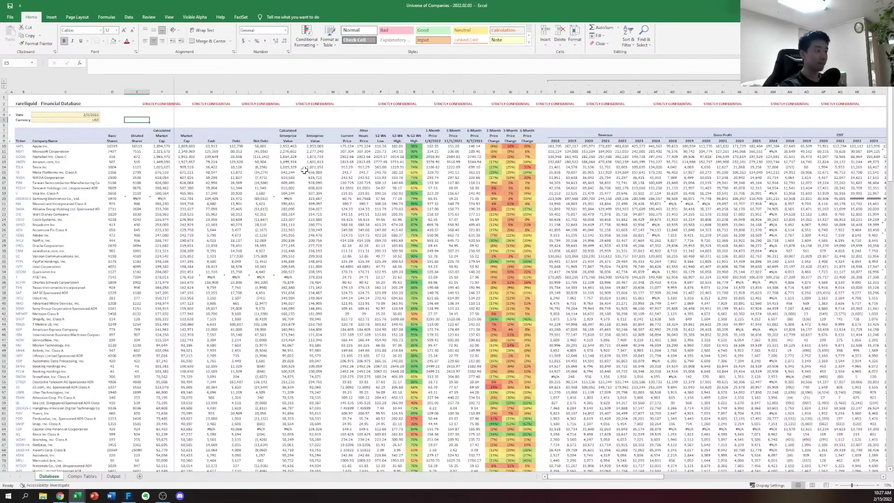
key("Right")
key("Right")
key("Right")
key("Right")
key("Right")
key("Right")
key("Right")
key("Right")
key("Right")
key("Right")
key("Right")
key("Right")
key("Right")
key("Right")
key("Right")
key("Right")
key("Right")
key("Right")
key("Right")
key("Right")
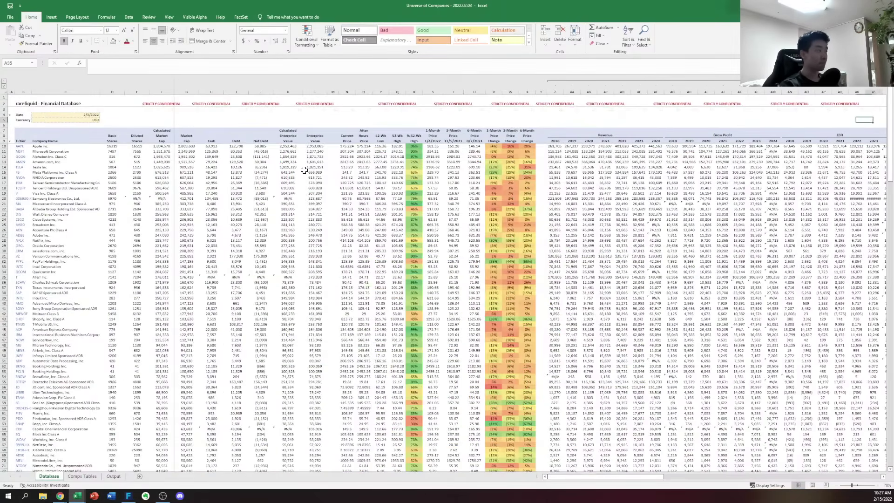
key("Down")
key("Down")
key("Down")
key("Down")
key("Down")
key("Down")
key("Down")
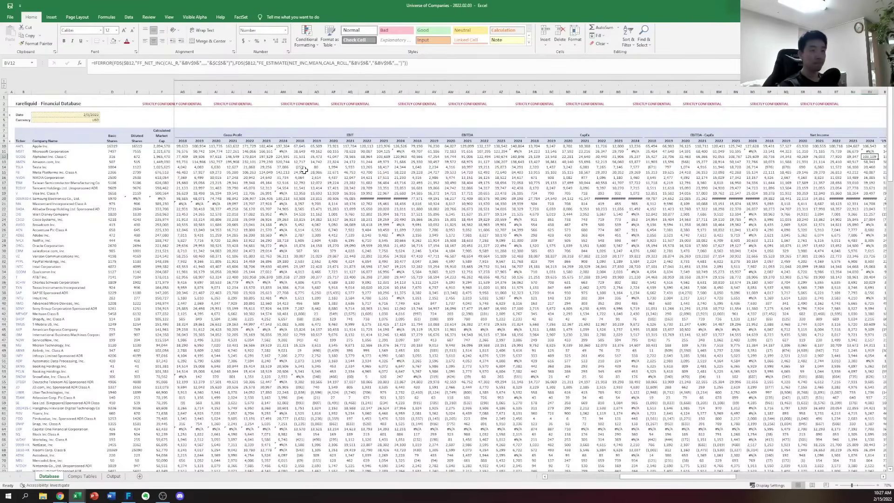
key("Right")
key("Right")
key("Right")
key("Right")
key("Right")
key("Right")
key("Right")
key("Right")
key("Right")
key("Right")
key("Right")
key("Right")
key("Right")
key("Right")
key("Right")
key("Right")
key("Right")
key("Right")
key("Right")
key("Right")
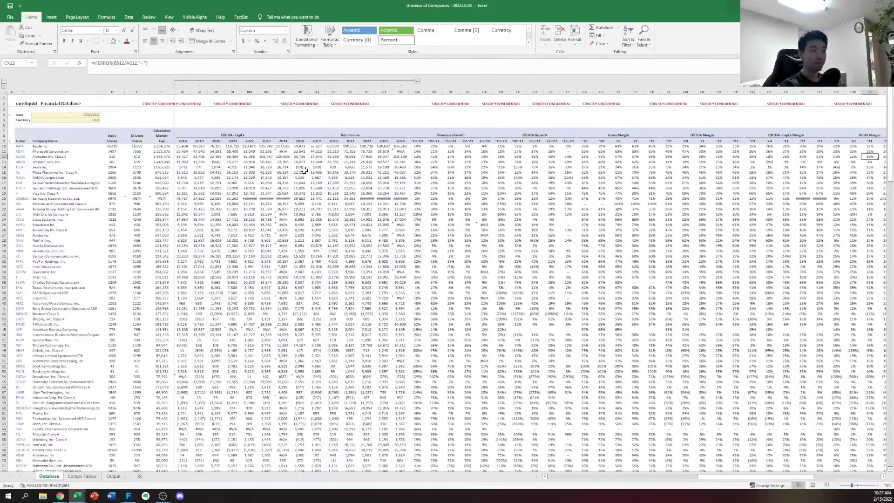
key("Up")
key("Left")
key("Left")
key("Left")
key("Up")
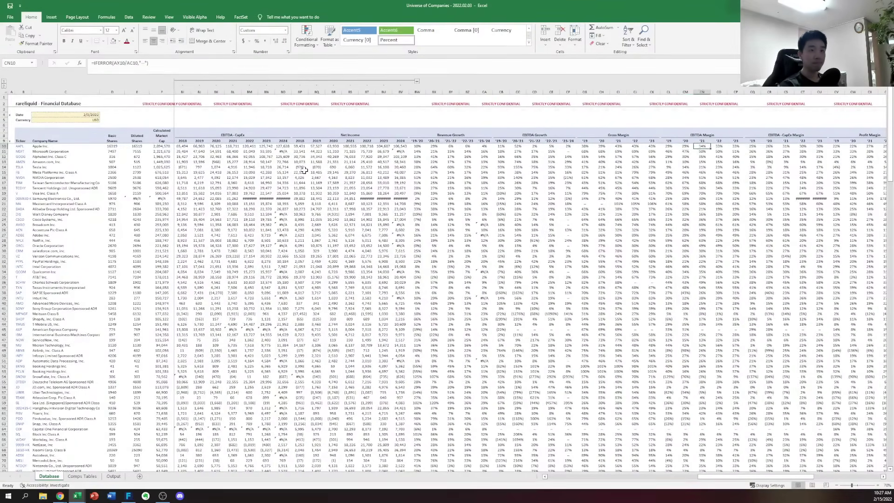
key("Right")
key("Left")
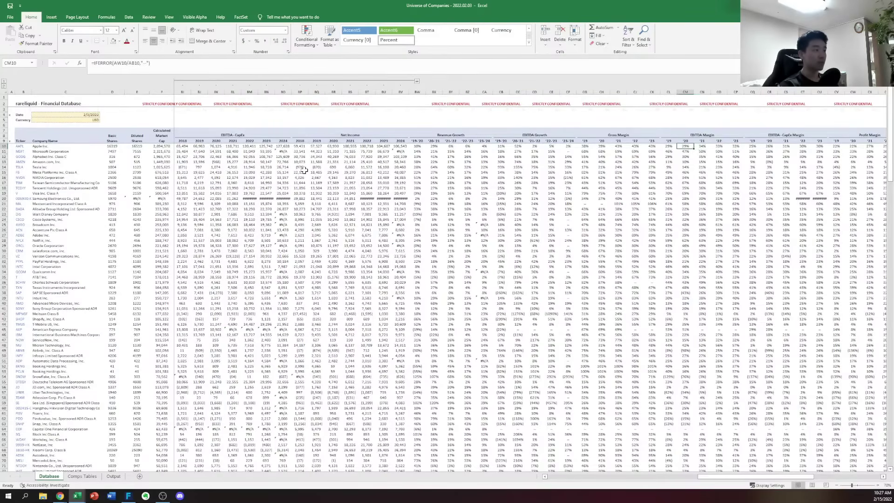
Return to the Comps Tables sheet and examine Apple's figures across the growth, gross margin and EBITDA margin columns
key("ctrl+Page_Down")
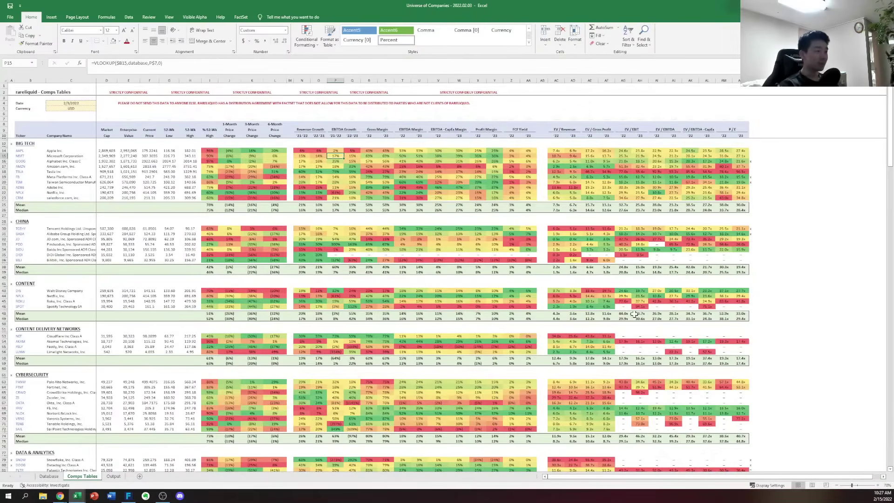
left_click(880, 485)
left_click(879, 484)
left_click(880, 484)
left_click(879, 485)
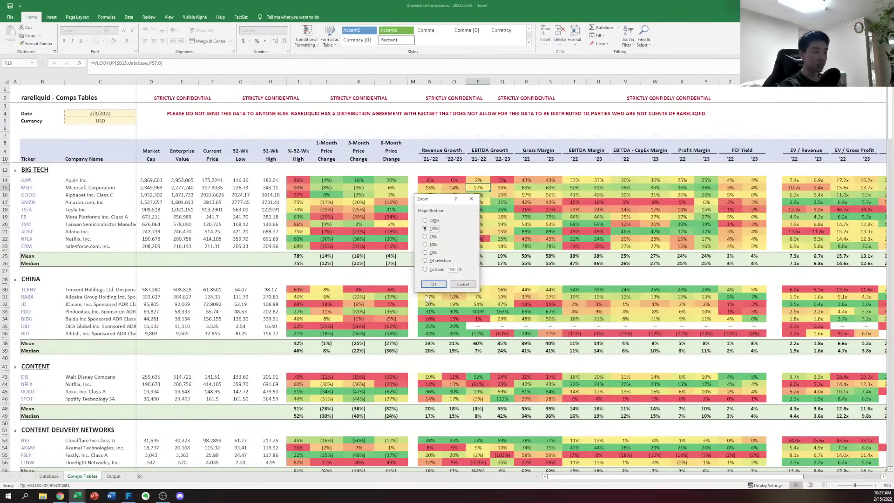
left_click(463, 284)
left_click(876, 485)
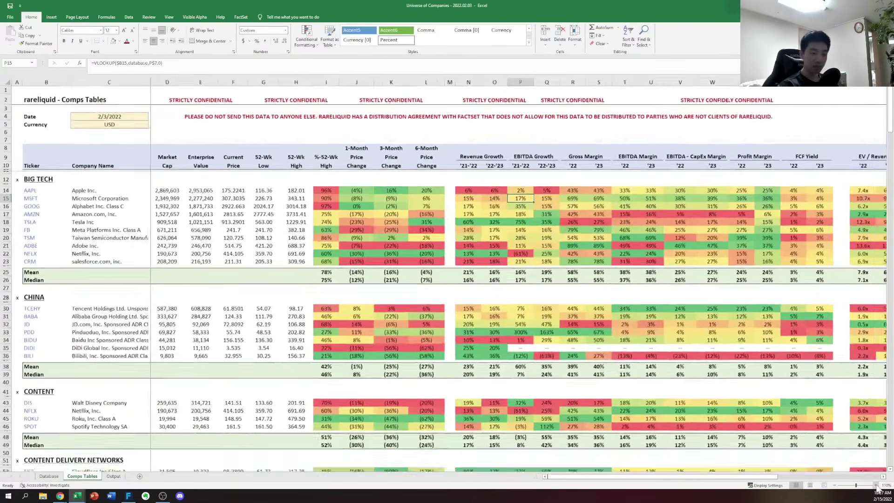
left_click(876, 485)
left_click(876, 485)
left_click(875, 484)
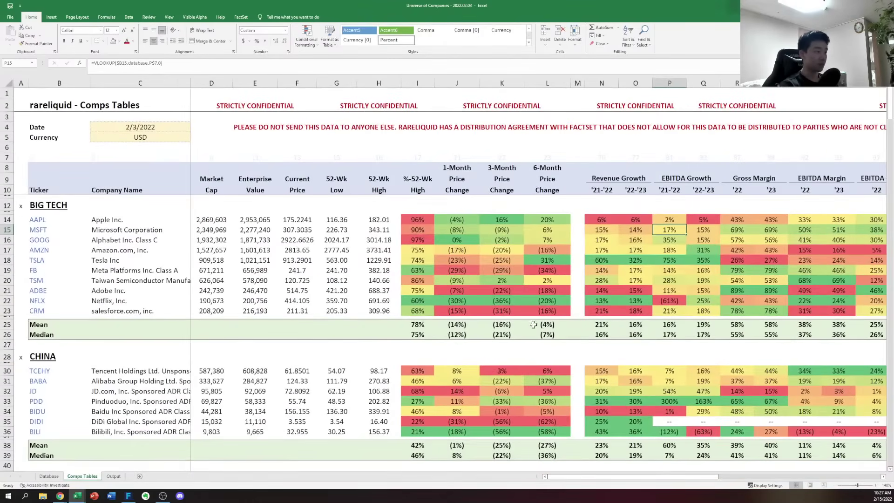
left_click(582, 231)
key("Right")
key("Up")
key("Right")
key("Right")
key("Right")
key("Right")
key("Right")
key("Right")
key("Right")
key("Right")
key("Right")
key("Right")
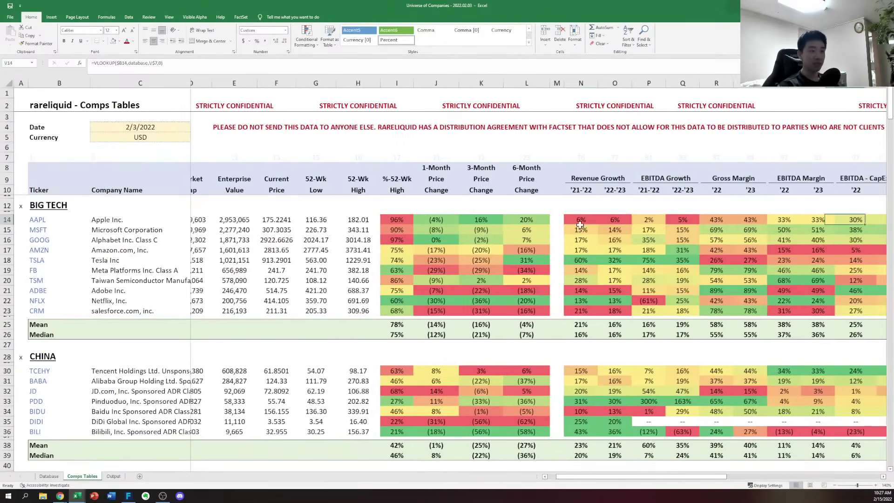
Examine Apple's profit margin and FCF yield, and compare the Big Tech 2022 EBITDA margins from Apple to Amazon
key("Right")
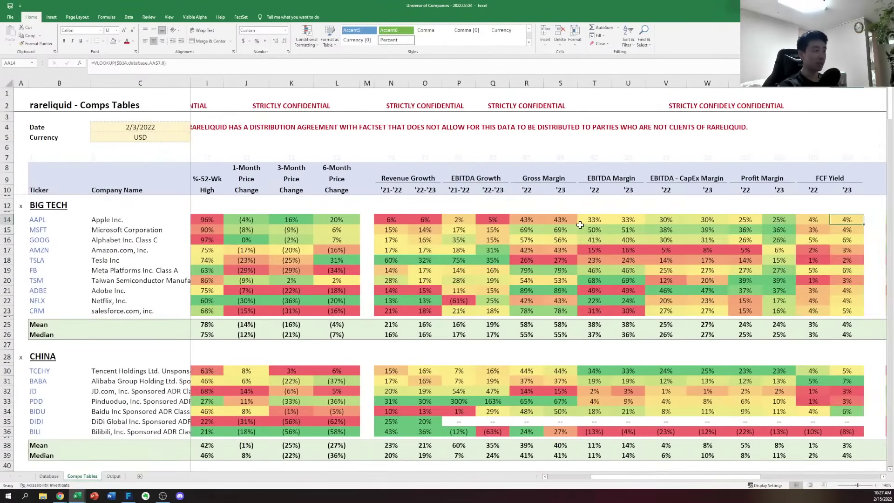
key("Left")
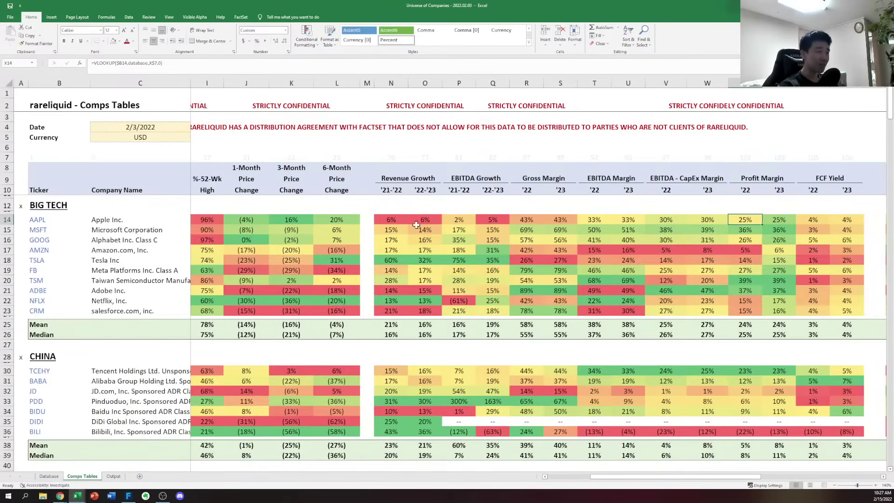
left_click(596, 221)
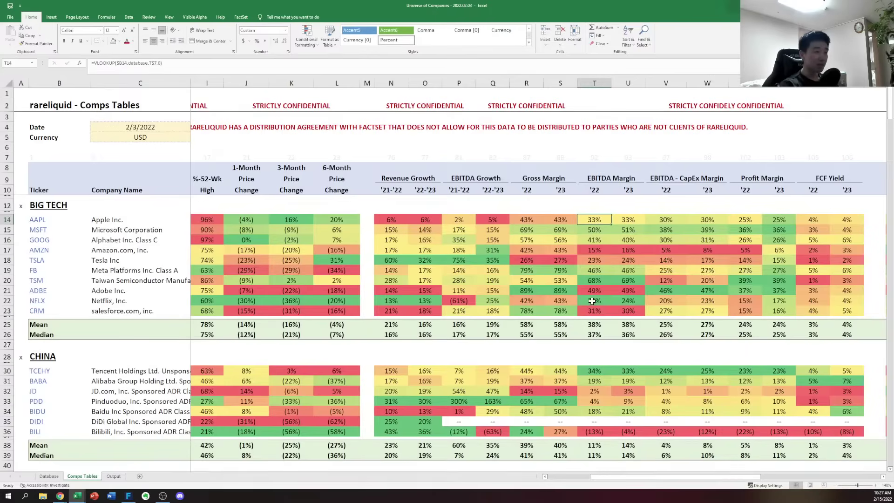
key("Down")
key("Up")
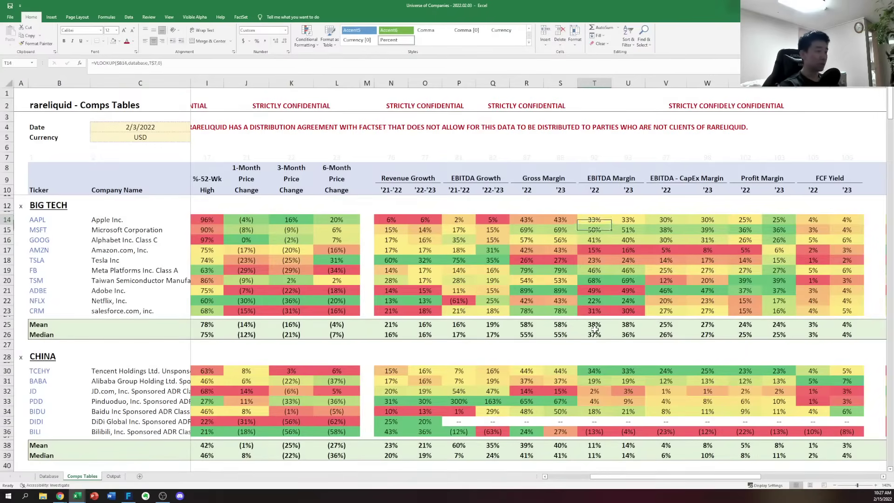
key("Down")
key("Down")
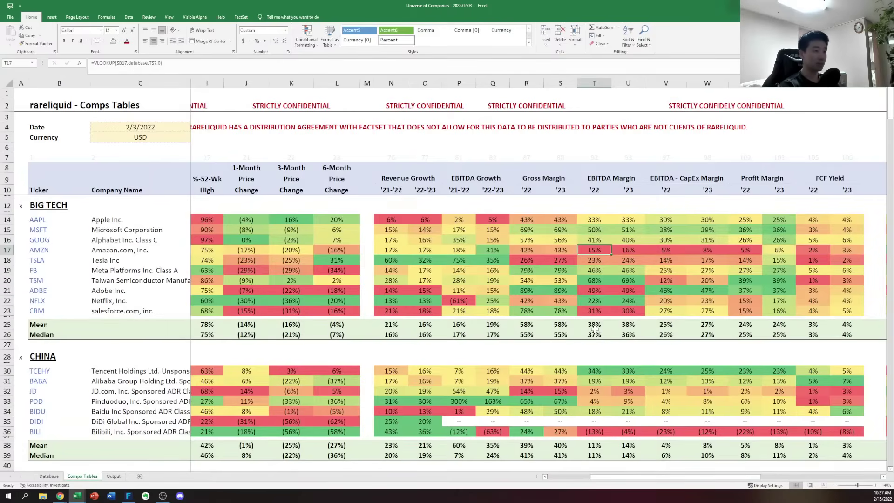
key("Down")
key("Down")
key("shift+space")
key("shift+Up")
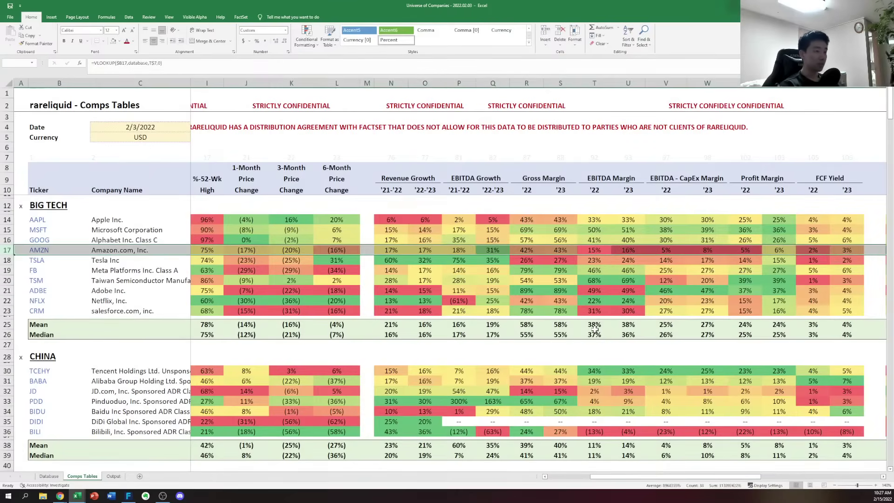
key("Up")
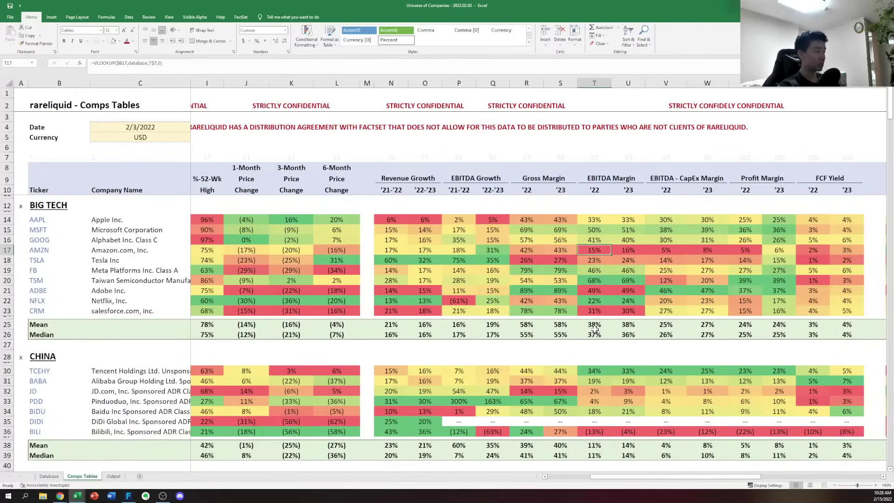
Examine the 2022 EBITDA margins of the remaining Big Tech companies from Tesla to Netflix, ending back on Amazon's
key("Down")
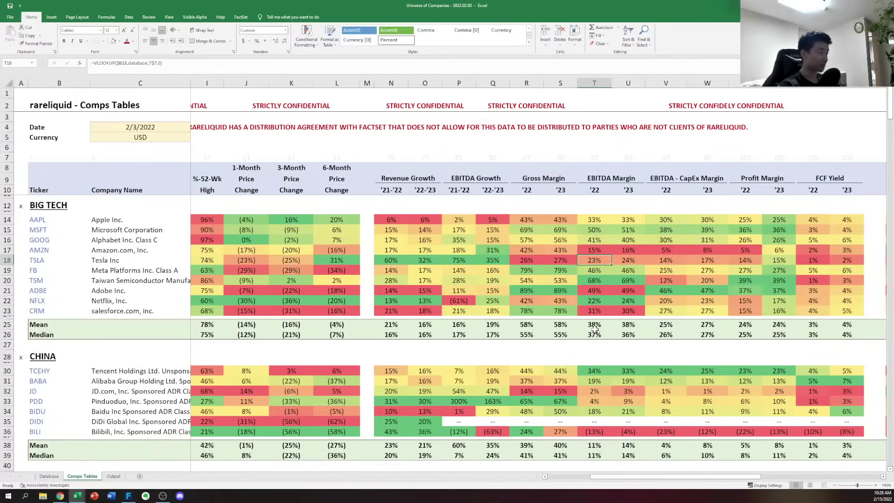
key("Down")
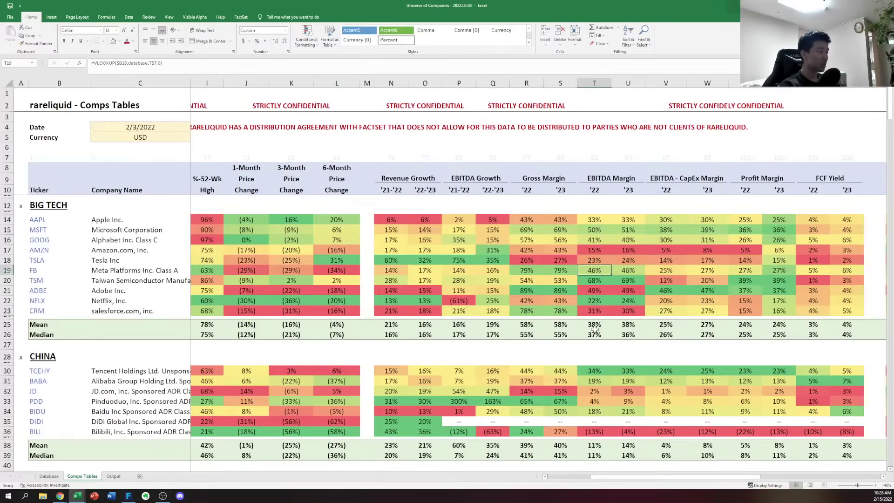
key("Down")
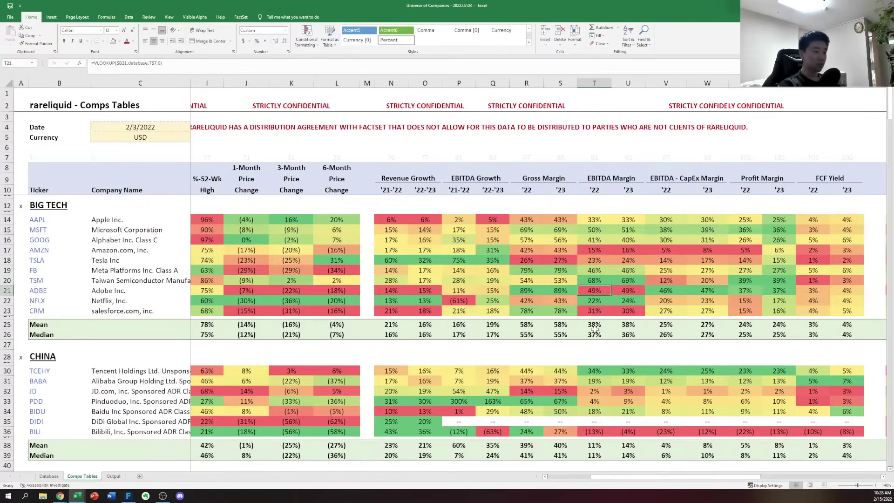
key("Down")
key("Down")
key("Down")
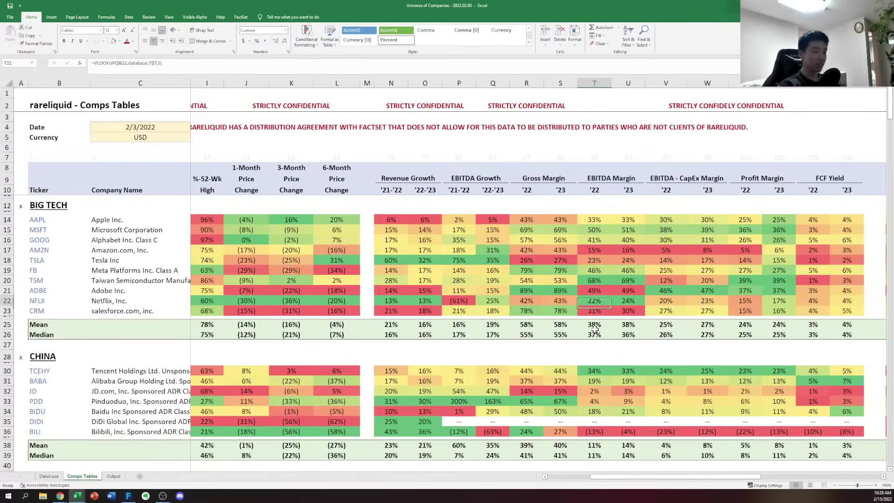
key("Up")
key("Up")
key("Up")
key("Up")
key("Up")
key("Up")
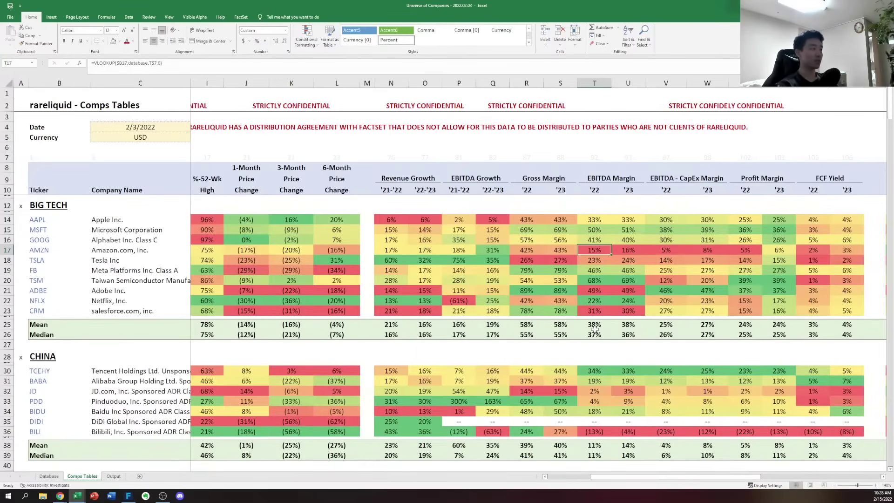
Switch to the SHOPIFY_INC1 workbook and set the Conservative Case 2030 EBIT target to 15%
key("alt+Tab")
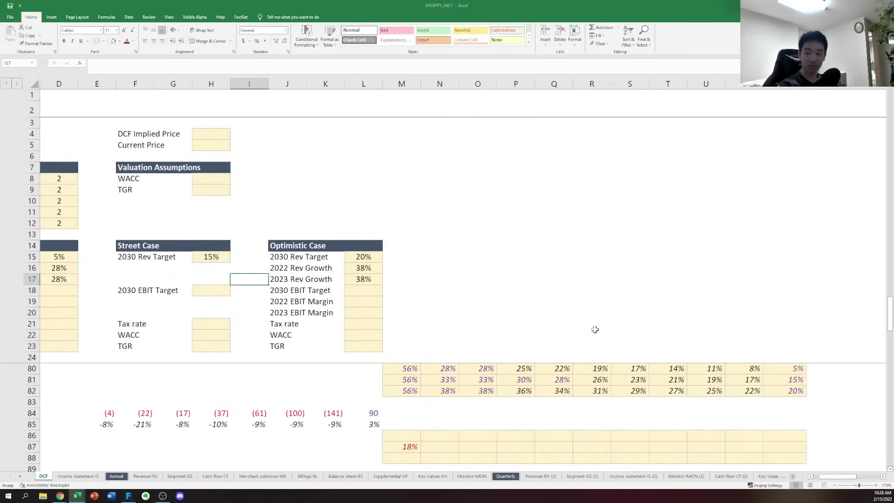
key("Right")
key("Left")
key("Down")
key("Left")
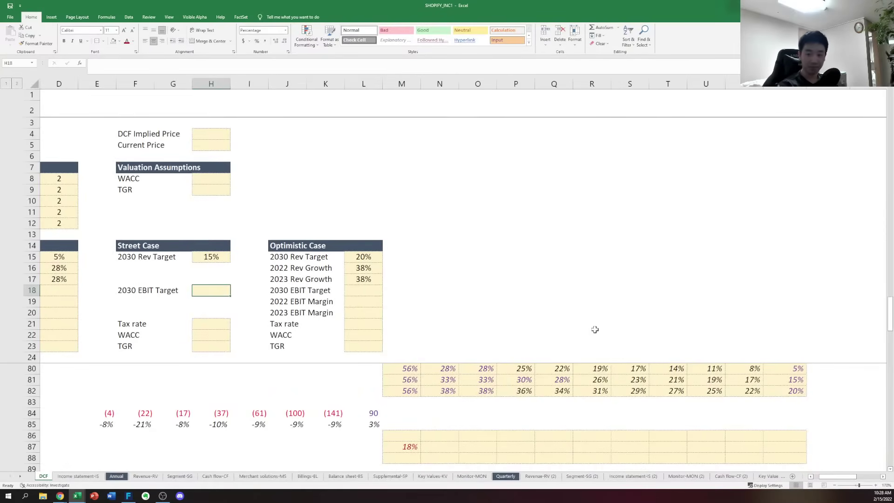
left_click(233, 290)
key("Left")
key("Left")
key("Left")
key("Left")
key("Left")
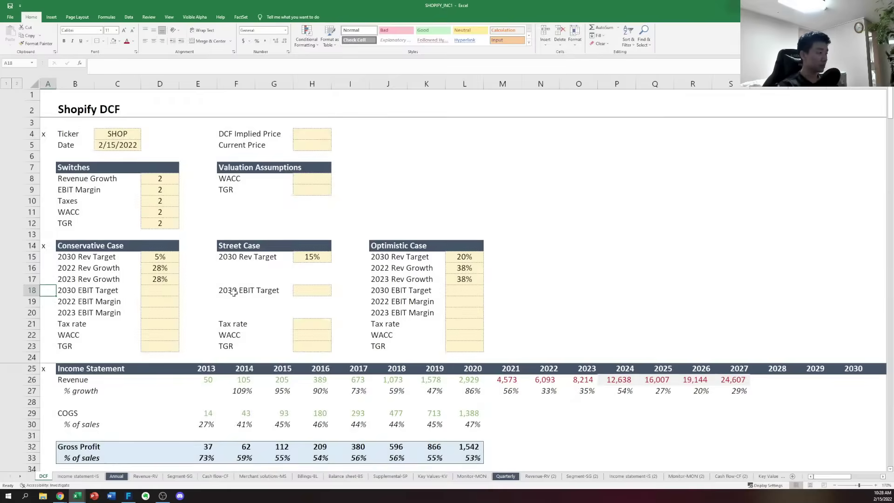
type("15")
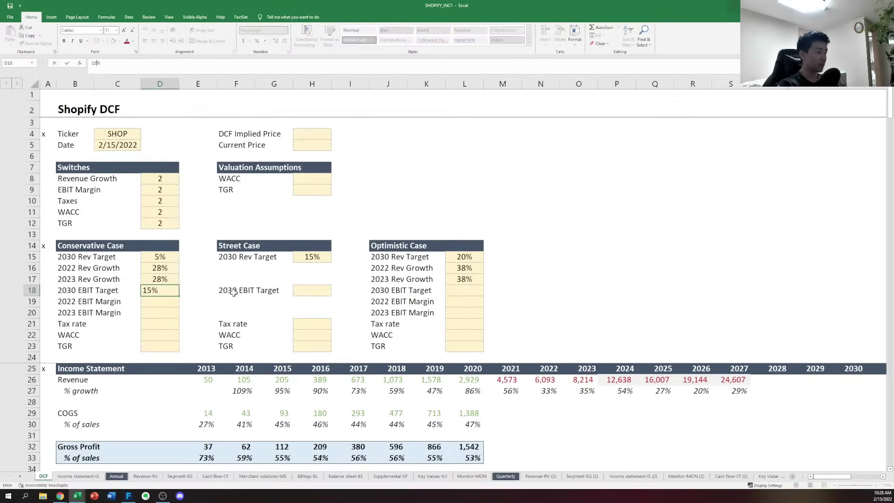
Set the Street Case 2030 EBIT target to 20%
key("Right")
key("Right")
key("Right")
key("Right")
type("20")
key("Right")
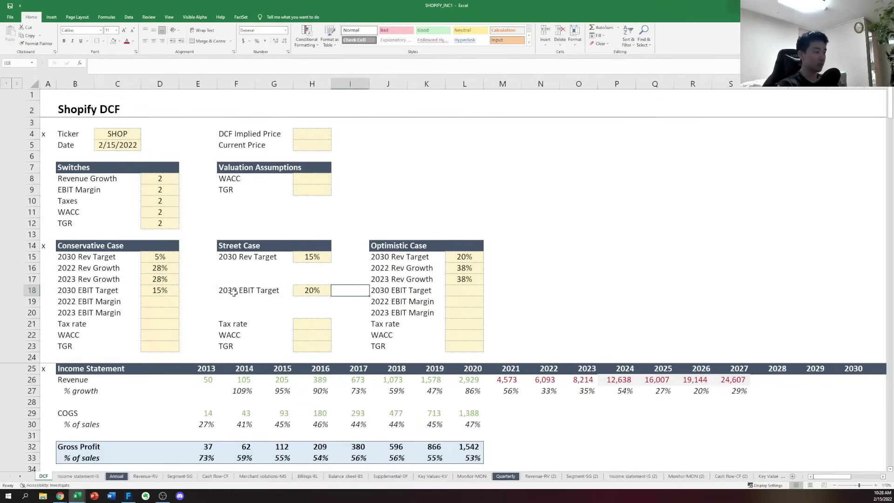
key("Right")
key("Right")
key("Right")
key("Left")
key("Left")
key("Left")
key("Left")
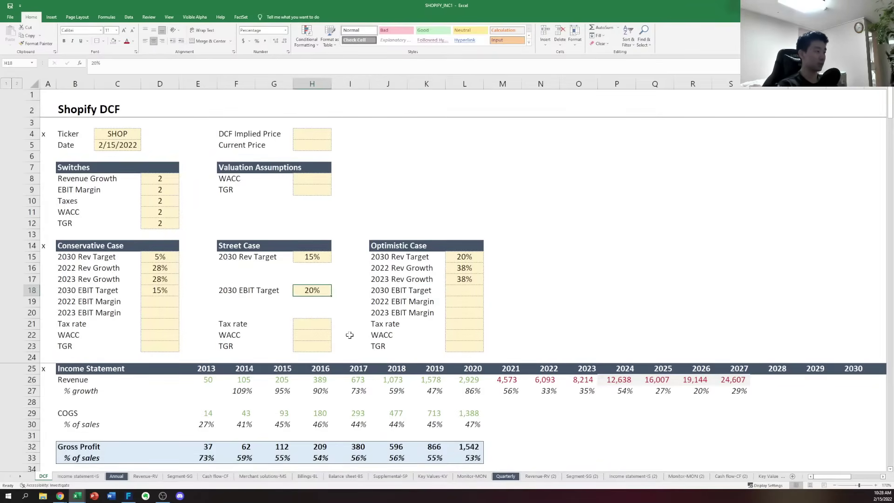
Set the 2030 EBIT target to 25% in the Street Case and 30% in the Optimistic Case
type("25")
key("Right")
key("Right")
key("Right")
key("Right")
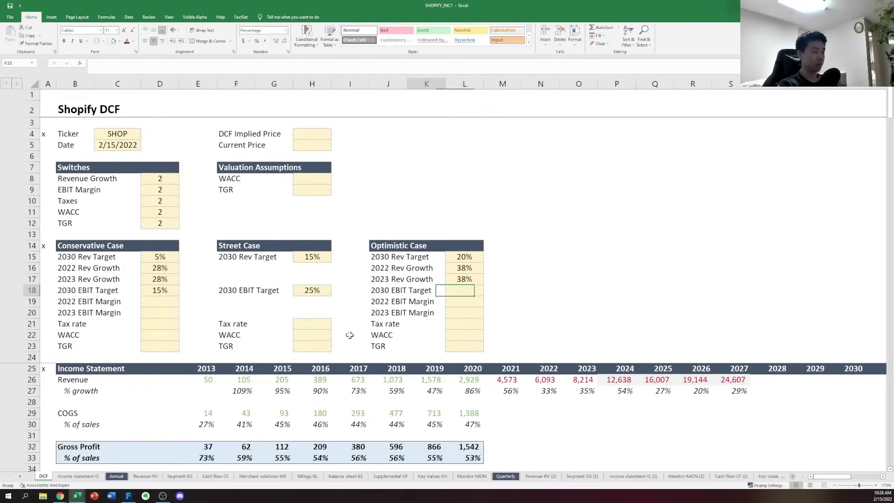
key("Left")
key("Left")
key("Left")
key("Right")
key("Left")
key("Left")
key("Left")
key("Left")
key("Left")
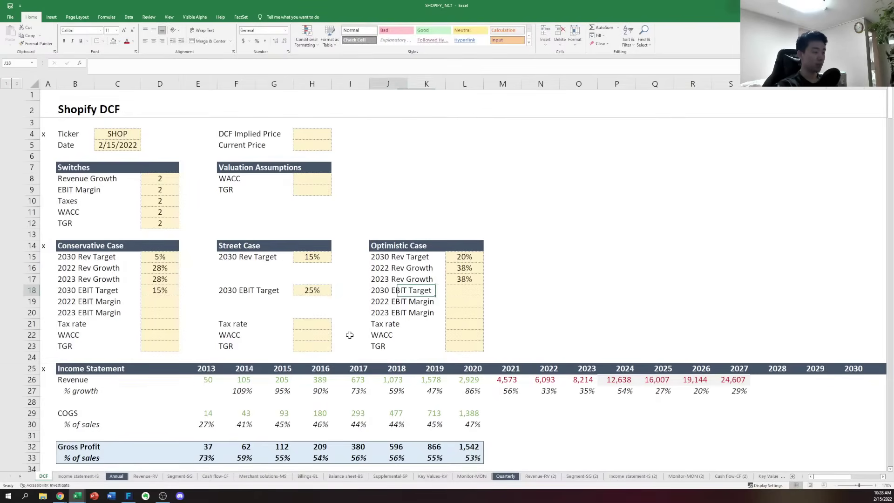
key("Right")
key("Right")
key("Right")
key("Right")
key("Right")
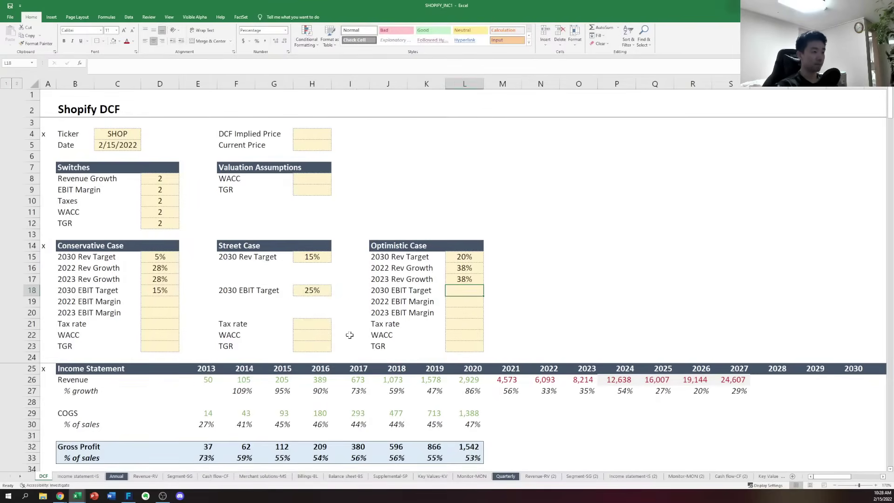
type("30")
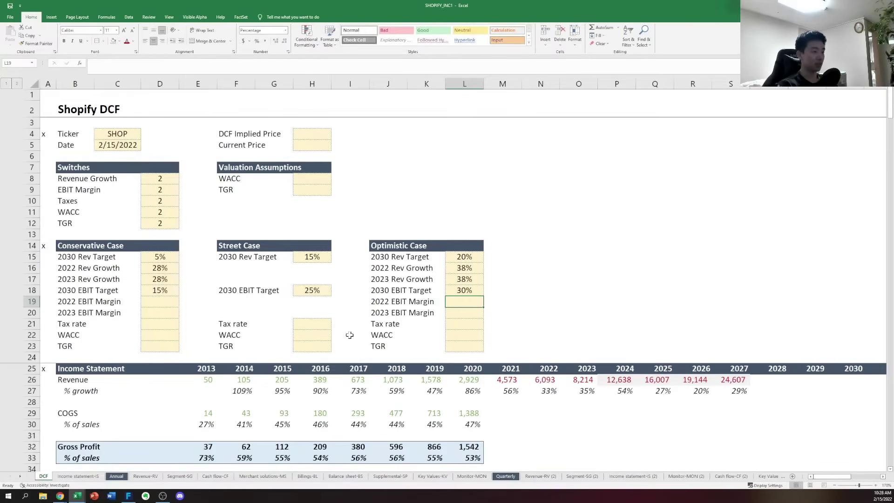
In the EBIT margin scenario rows, link the 2021 Conservative and Optimistic values (M86 and M88) to the Street Case value in M87
key("Down")
key("Down")
key("Down")
key("Down")
key("Down")
key("Down")
key("Down")
key("Down")
key("Down")
key("Down")
key("Down")
key("Down")
key("Down")
key("Down")
key("Down")
key("Down")
key("Down")
key("Down")
key("Down")
key("Down")
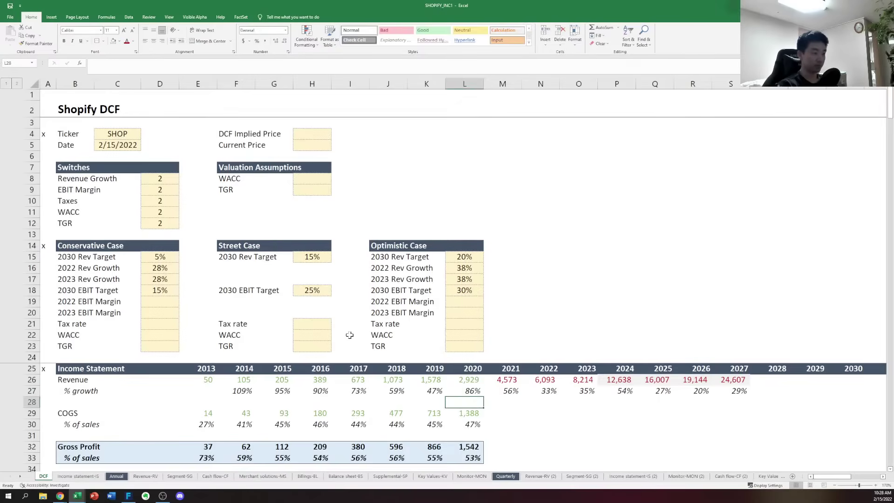
key("Down")
key("Down")
key("Down")
key("Down")
key("Down")
key("Down")
key("Down")
key("Down")
key("Down")
key("Down")
key("Down")
key("Down")
key("Down")
key("Down")
key("Down")
key("Down")
key("Down")
key("Down")
key("Down")
key("Down")
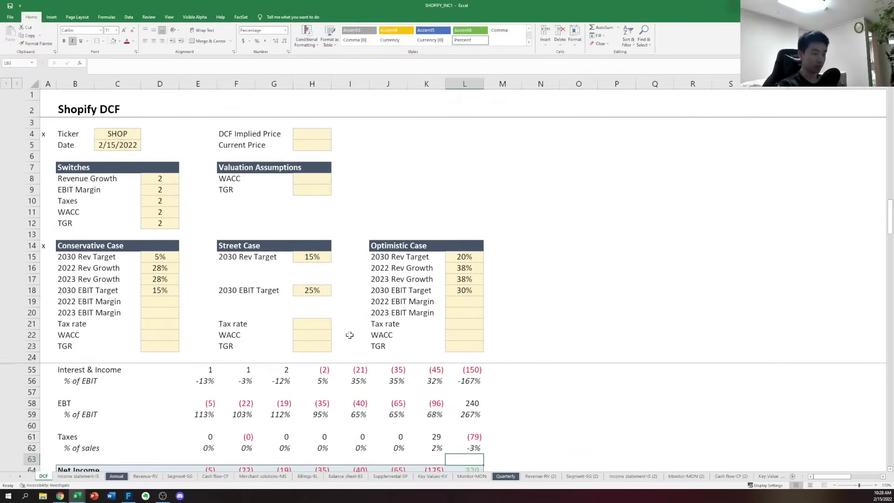
key("Down")
key("Down")
key("Down")
key("Down")
key("Down")
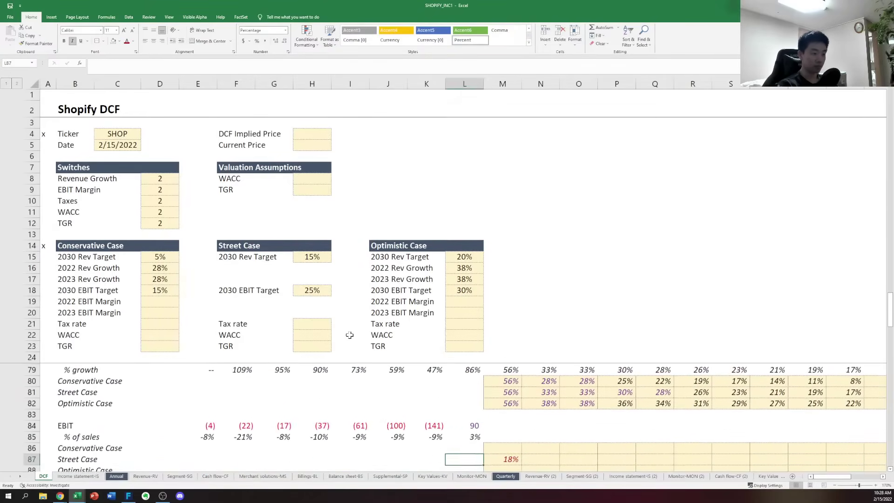
key("Right")
key("Right")
key("Right")
key("Right")
key("Right")
key("Right")
key("Right")
key("Right")
key("Right")
key("Right")
key("Right")
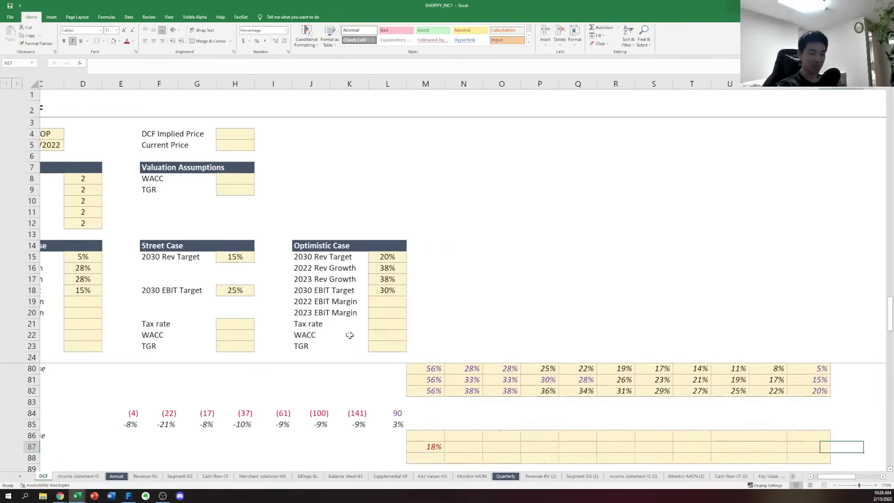
key("Left")
key("Left")
key("Left")
key("Left")
key("Left")
key("Left")
key("Left")
key("Left")
key("Up")
key("Left")
key("Left")
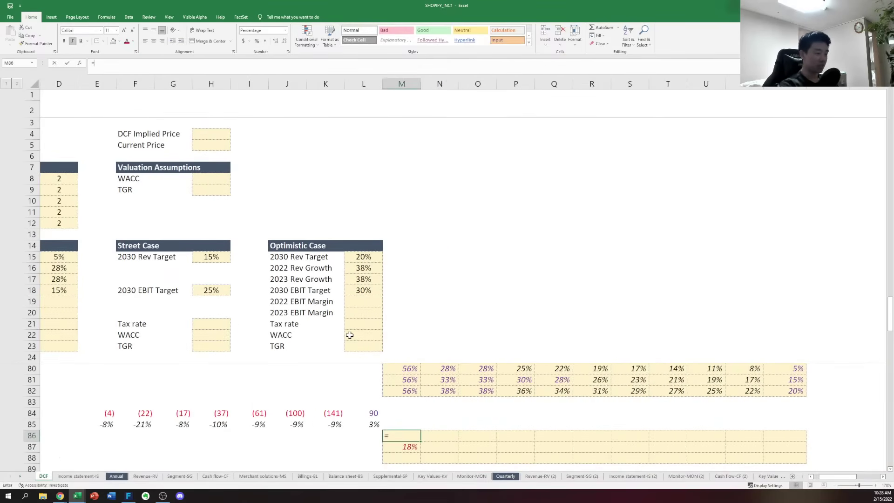
type("=")
key("Down")
key("Return")
type("=")
key("Up")
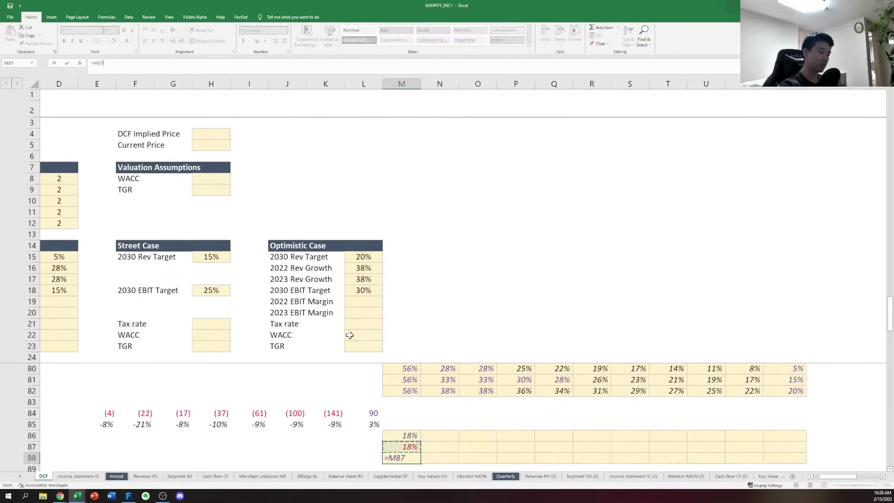
key("Return")
In the last projection column of the EBIT margin scenarios, link the Street Case (W87) to H18 and the Conservative Case (W86) to D18
key("Up")
key("Up")
key("Right")
key("Right")
key("Right")
key("Right")
key("Right")
key("Right")
key("Right")
key("Right")
key("Right")
key("Right")
key("Right")
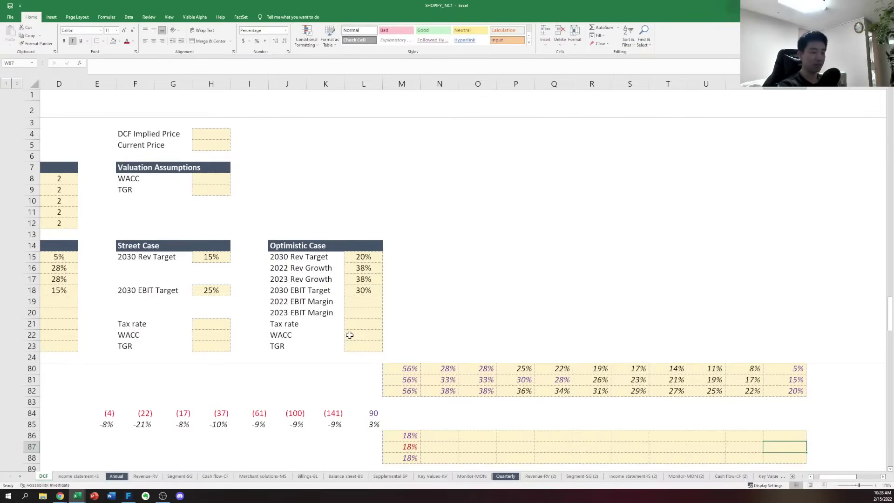
type("=")
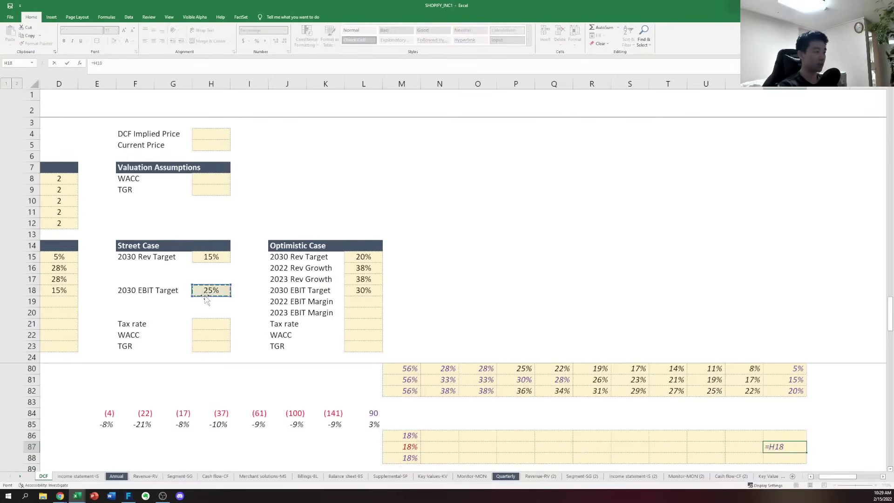
key("ctrl+Return")
type("=")
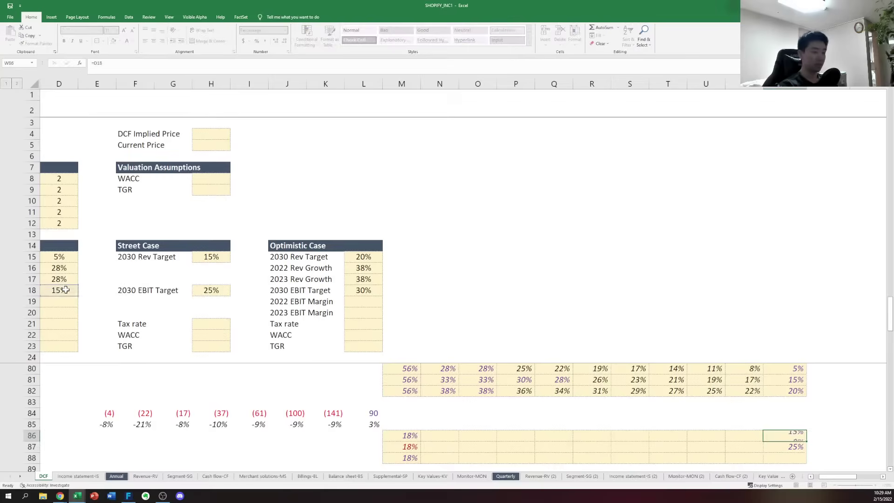
Link the Optimistic Case EBIT margin in the last projection column (W88) to the 2030 EBIT target in L18
key("Down")
key("Down")
type("=")
key("ctrl+Return")
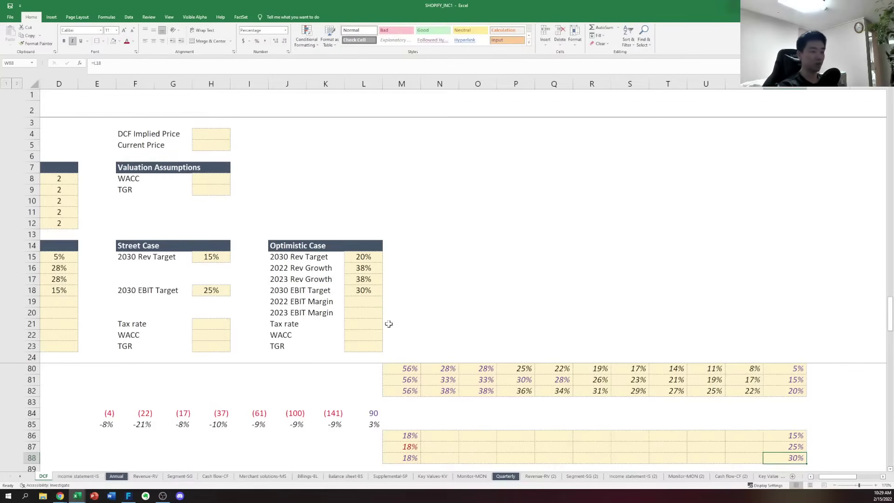
Copy the interpolation formula from the Conservative revenue growth row (P80) into the 2022 Conservative EBIT margin cell N86
key("Up")
key("Left")
key("Left")
key("Left")
key("Left")
key("Left")
key("Left")
key("Up")
key("Left")
key("Left")
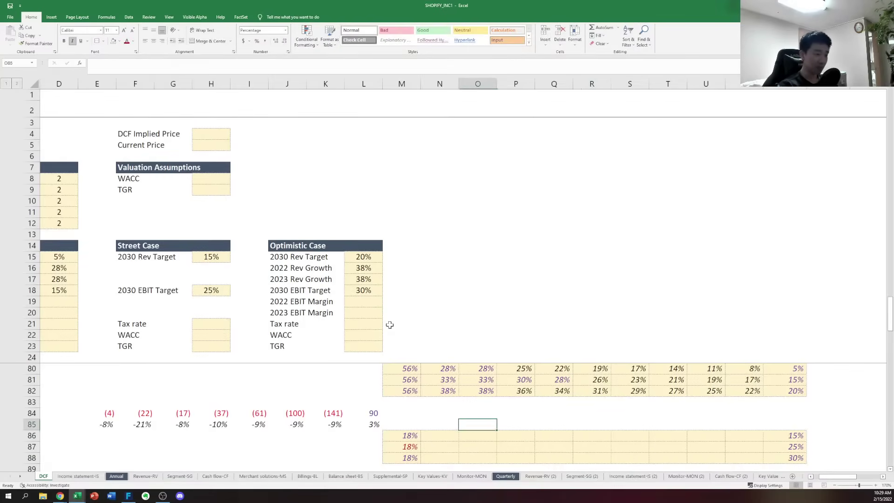
key("Right")
key("Up")
key("Up")
key("Up")
key("Up")
key("Up")
key("Up")
key("Up")
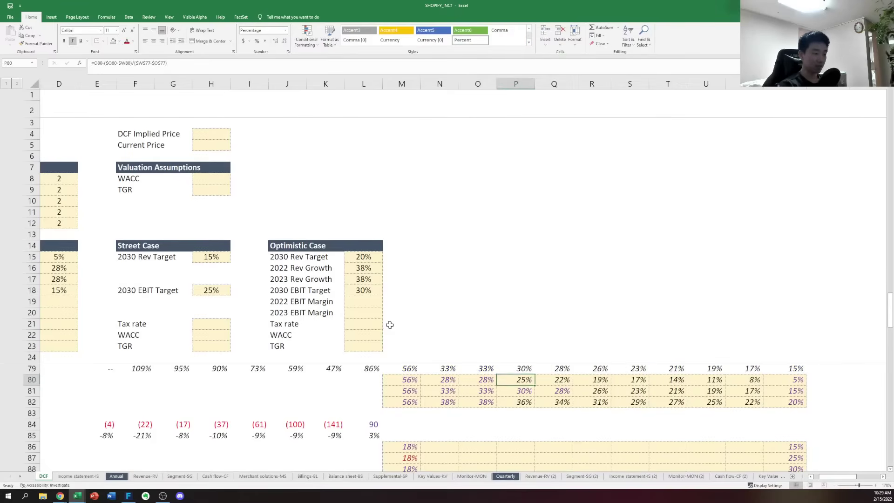
key("Down")
key("Down")
key("Down")
key("ctrl+c")
key("Left")
key("Down")
key("Down")
key("Left")
key("Down")
key("Down")
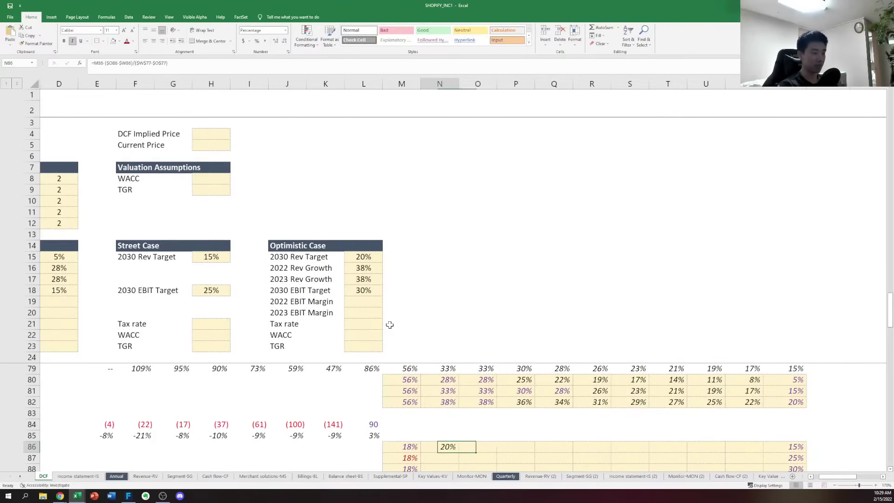
Rework the N86 formula to interpolate from the 2021 starting point: =M86-($M86-$W86)/($W$77-$M$77)
key("F2")
key("Escape")
key("F2")
key("Escape")
key("F2")
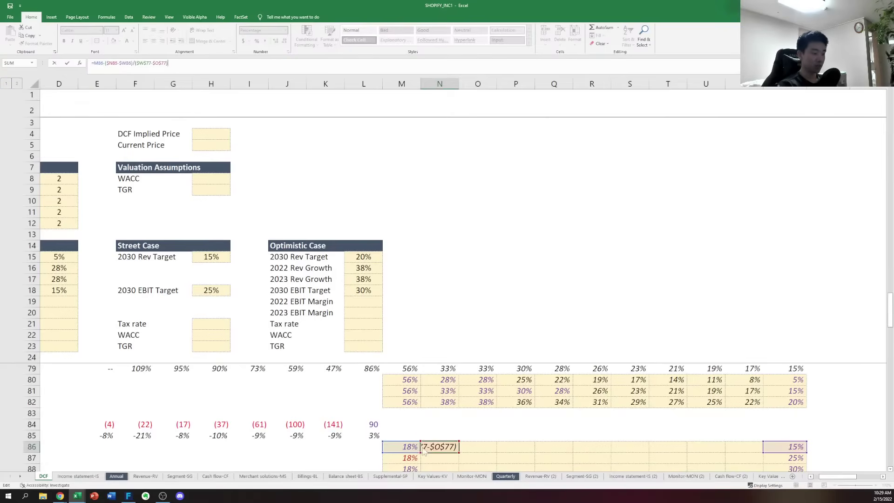
left_click_drag(470, 445, 410, 451)
scroll(428, 402, "up", 2)
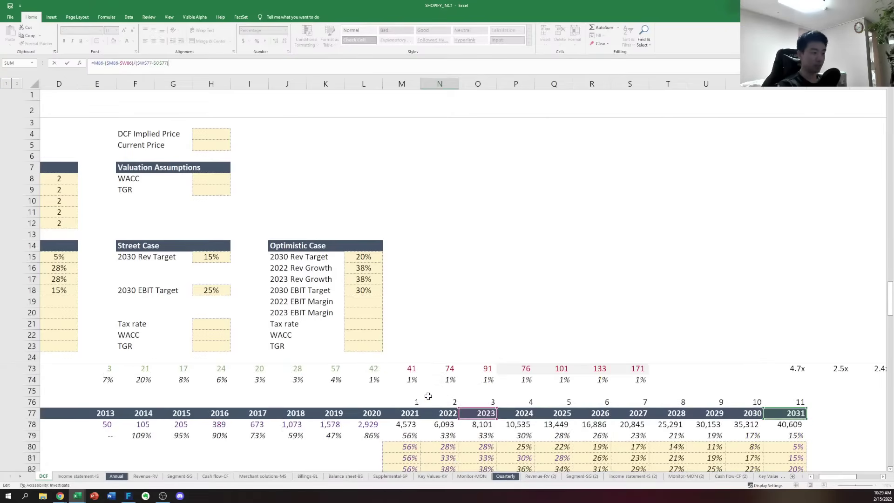
scroll(428, 402, "down", 4)
scroll(428, 400, "up", 3)
scroll(427, 398, "down", 1)
scroll(427, 398, "up", 4)
scroll(474, 393, "down", 3)
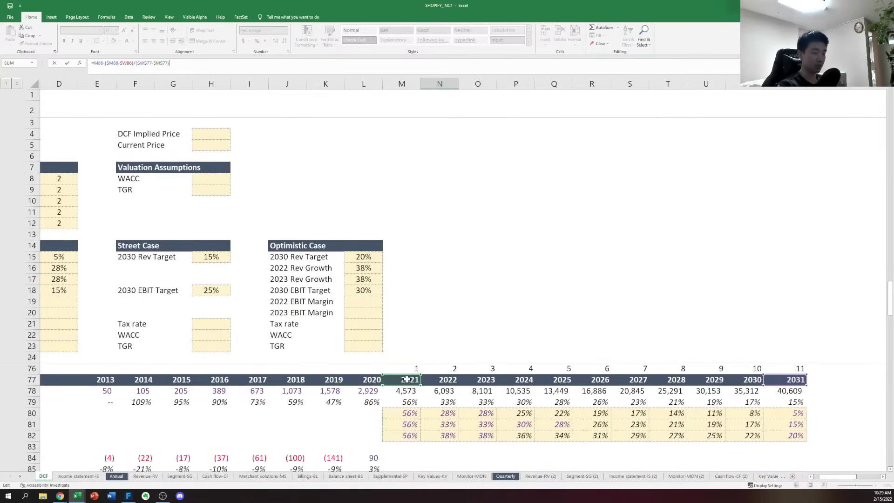
scroll(406, 379, "down", 4)
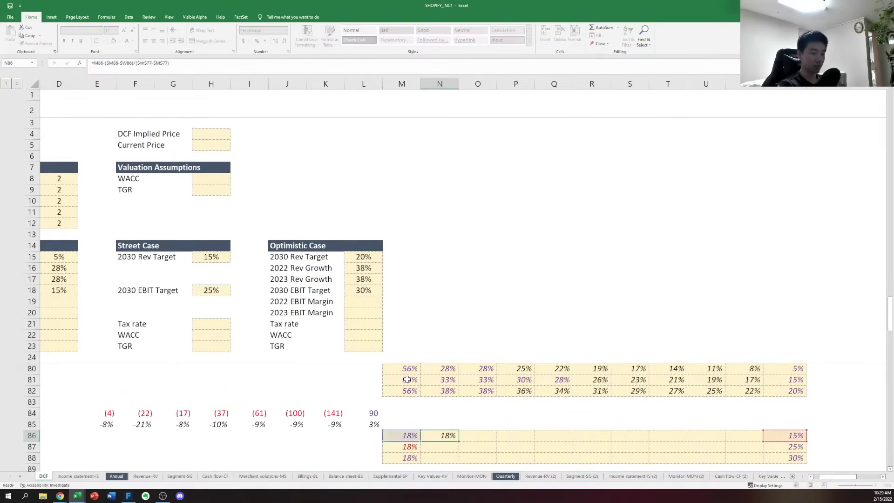
Copy the N86 interpolation formula across the Conservative EBIT margin row through V86
key("Escape")
key("ctrl+c")
key("shift+Right")
key("shift+Right")
key("shift+Right")
key("shift+Right")
key("shift+Right")
key("shift+Right")
key("shift+Right")
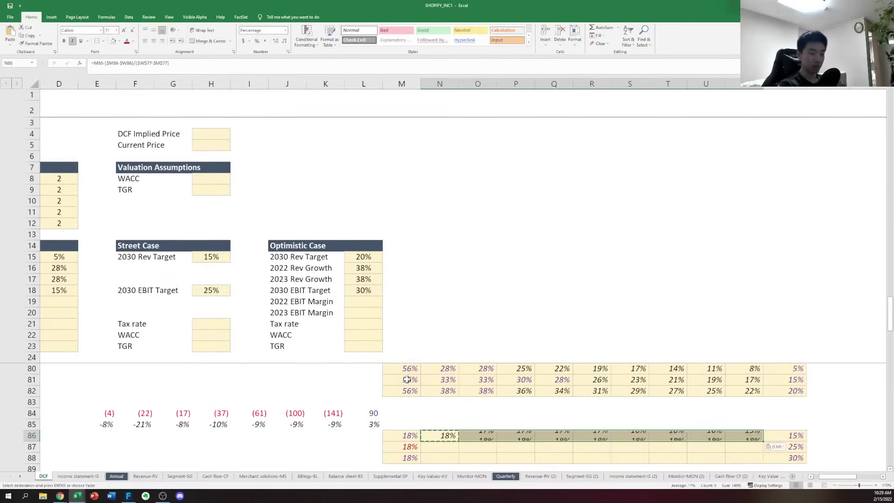
Examine the cell references of the interpolation formulas across the Conservative EBIT margin row 86
key("Escape")
key("Right")
key("F2")
key("Escape")
key("Right")
key("Right")
key("F2")
key("Escape")
key("Left")
key("Left")
key("Left")
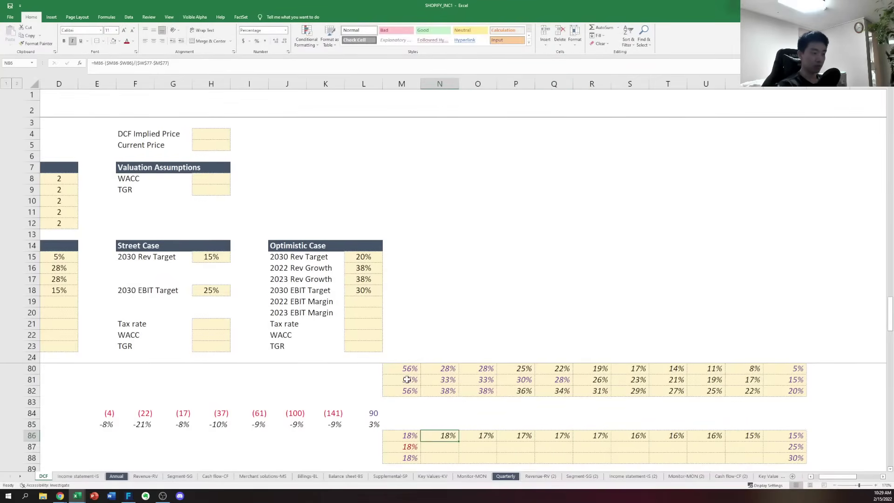
key("Right")
key("Right")
key("Right")
key("F2")
key("Escape")
key("Right")
key("F2")
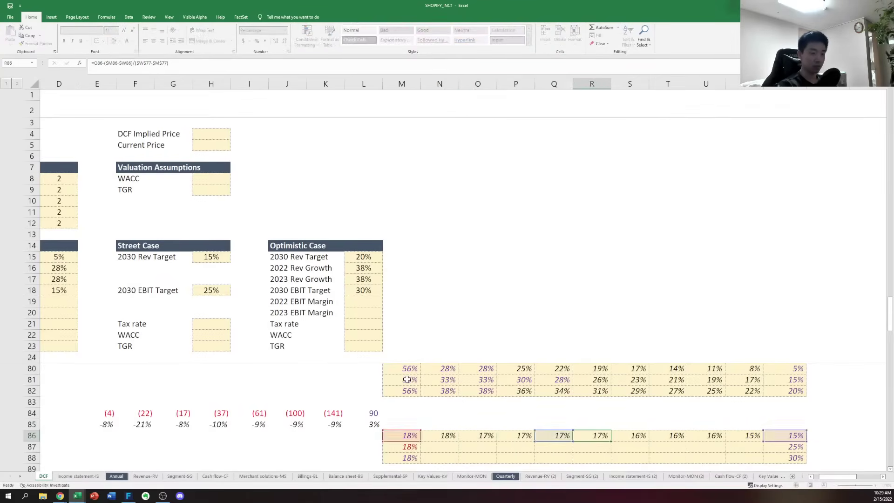
key("Escape")
Fill the Conservative EBIT margin formulas in N86:V86 down into the Street and Optimistic rows 87 and 88
key("Left")
key("Left")
key("Left")
key("Left")
key("shift+Right")
key("shift+Right")
key("shift+Right")
key("shift+Right")
key("shift+Right")
key("shift+Right")
key("shift+Right")
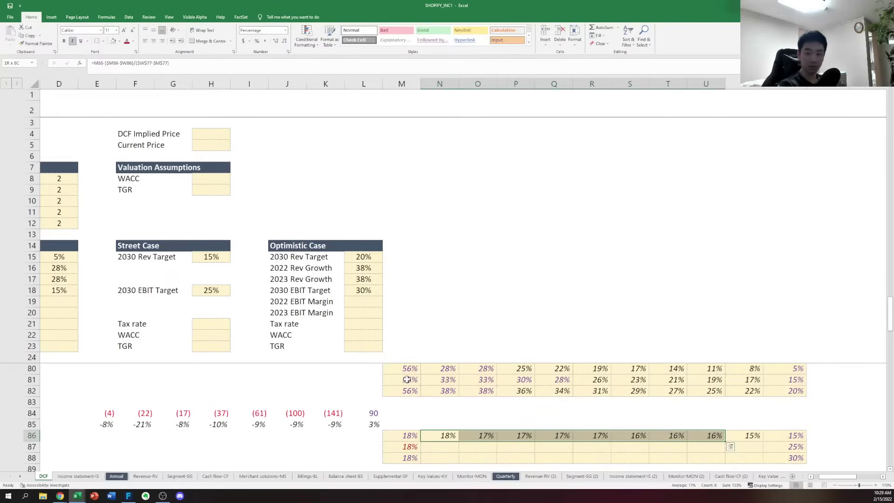
key("shift+Down")
key("shift+Down")
key("ctrl+d")
Examine the cell references of the interpolation formulas in the Street and Optimistic EBIT margin rows 87 and 88
key("Down")
key("F2")
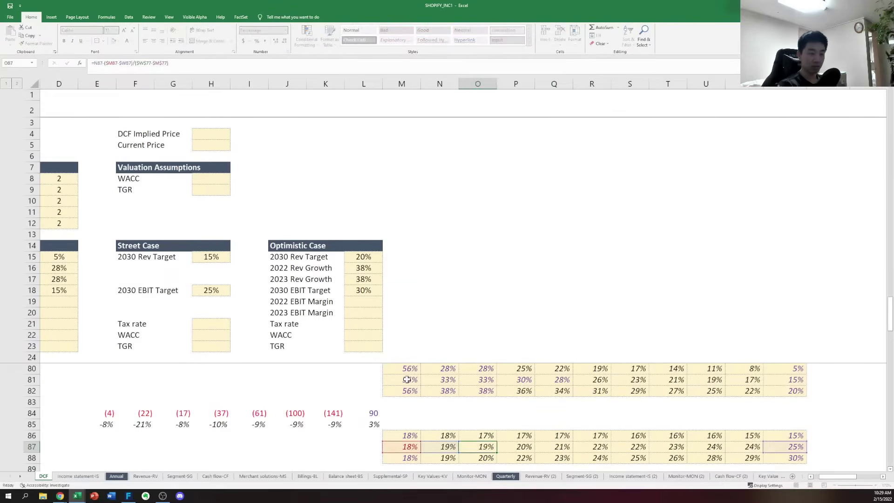
key("Escape")
key("Right")
key("Right")
key("Right")
key("F2")
key("Escape")
key("Right")
key("Right")
key("Right")
key("F2")
key("Escape")
key("Right")
key("F2")
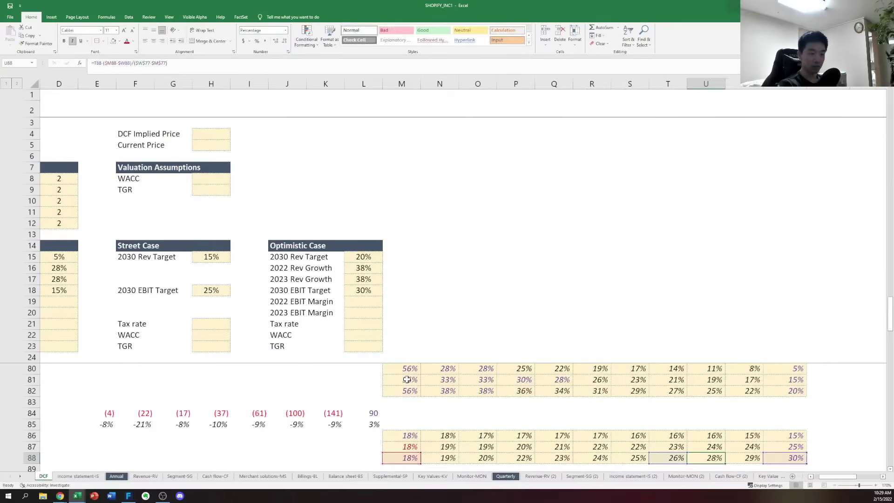
key("Escape")
Calculate temporary year-over-year differences of the Optimistic EBIT margins in U89:W89, starting with =U88-T88, and clear them
key("Down")
key("Down")
type("=")
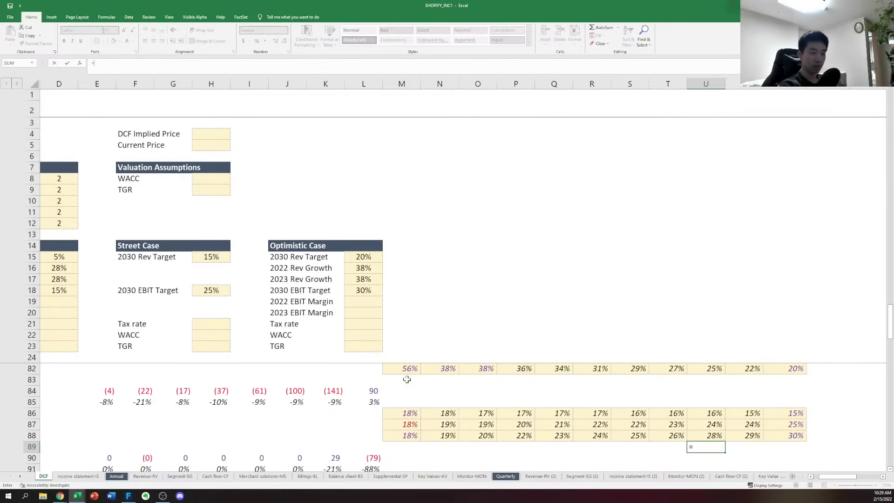
key("Left")
key("ctrl+Return")
key("ctrl+c")
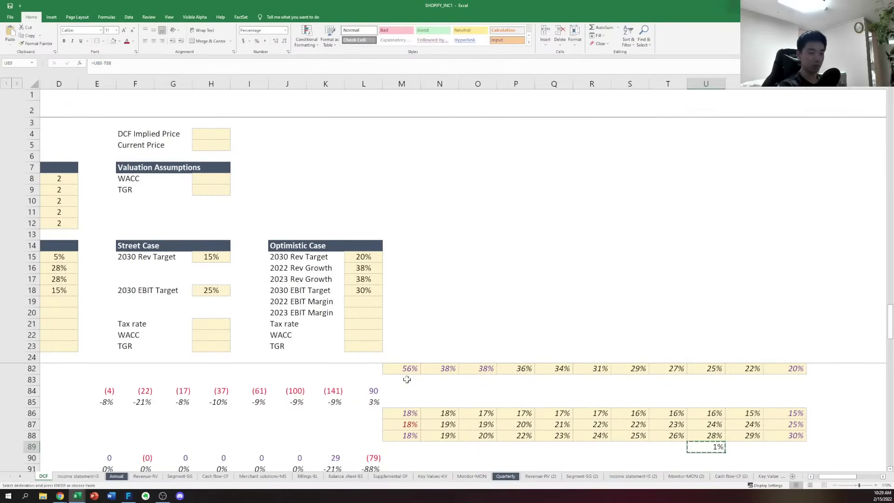
key("shift+Right")
key("shift+Right")
key("ctrl+v")
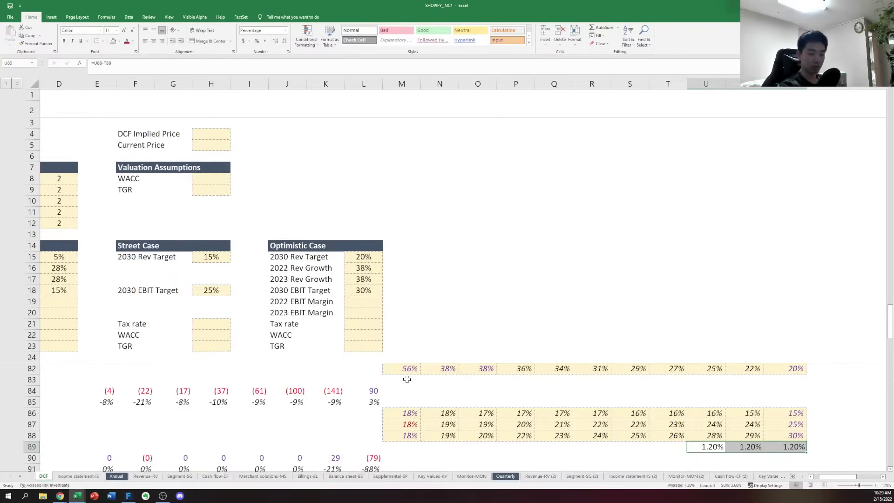
key("Delete")
Copy the scenario-selecting OFFSET formulas from the revenue growth row (M79:W79) into the EBIT margin row starting at M85
key("Left")
key("Left")
key("Left")
key("Left")
key("Left")
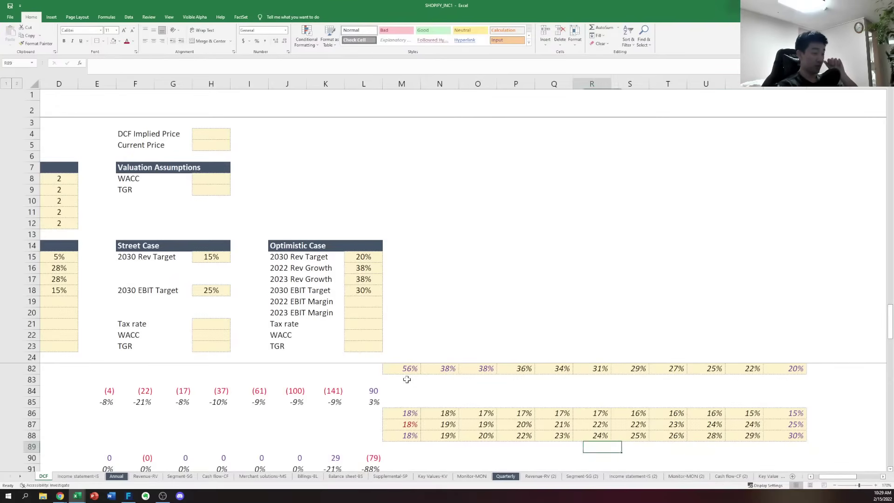
key("Up")
key("Up")
key("Up")
key("Up")
key("Left")
key("Left")
key("Left")
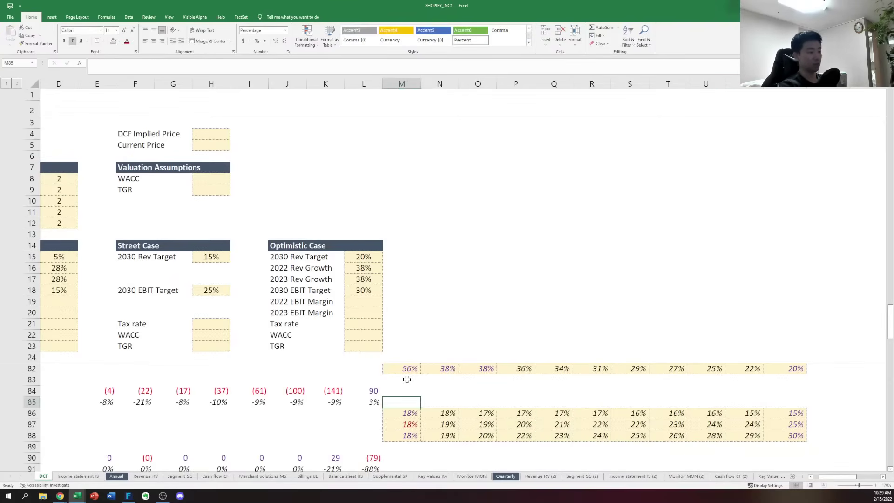
key("Up")
key("Up")
key("Up")
key("Up")
key("Up")
key("Up")
key("Up")
key("Down")
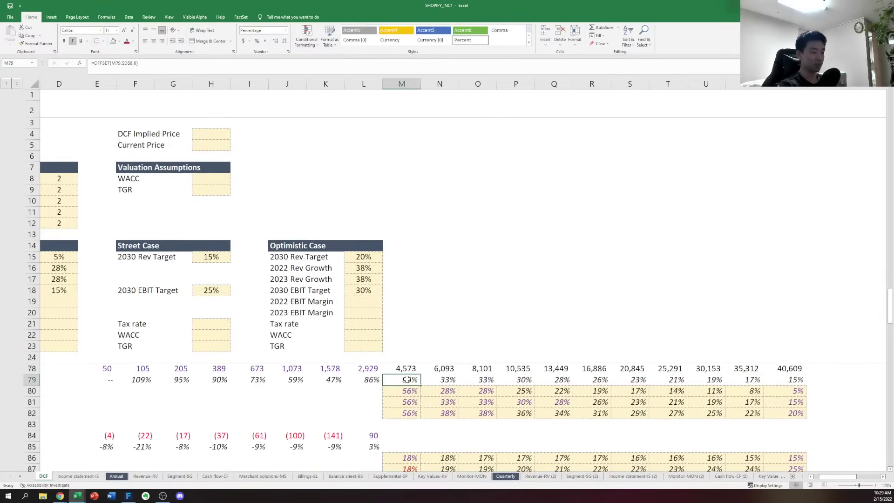
key("ctrl+shift+Right")
key("ctrl+c")
key("Down")
key("Down")
key("Down")
key("Down")
key("Down")
key("Down")
key("ctrl+v")
Examine which scenario switch cell the OFFSET formulas at the start of EBIT margin row 85 refer to
key("F2")
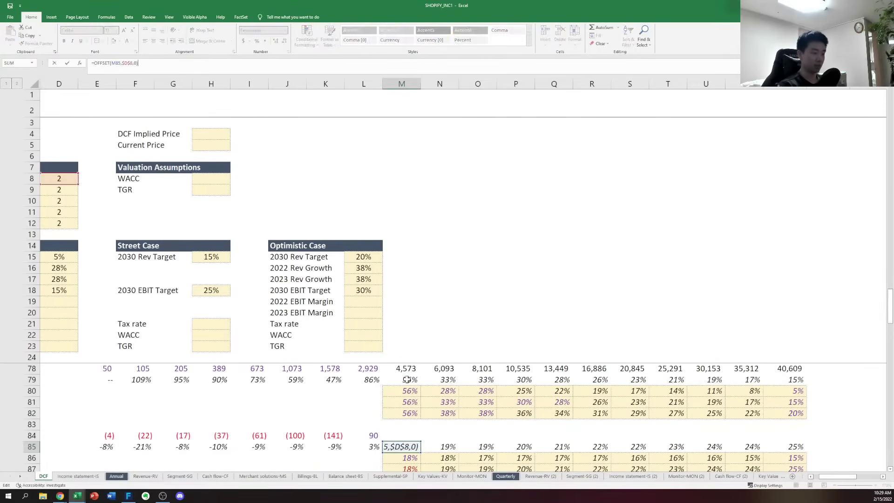
key("Tab")
key("Right")
key("F2")
key("Escape")
key("Left")
key("F2")
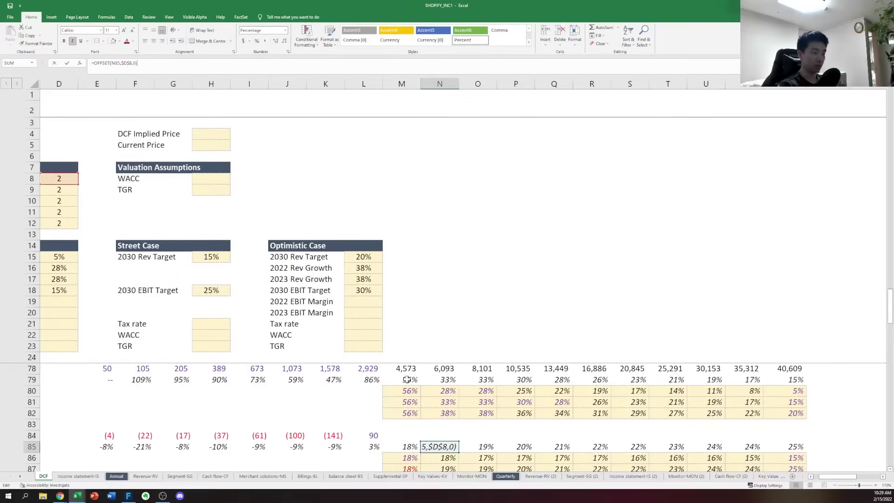
key("Escape")
key("Left")
key("F2")
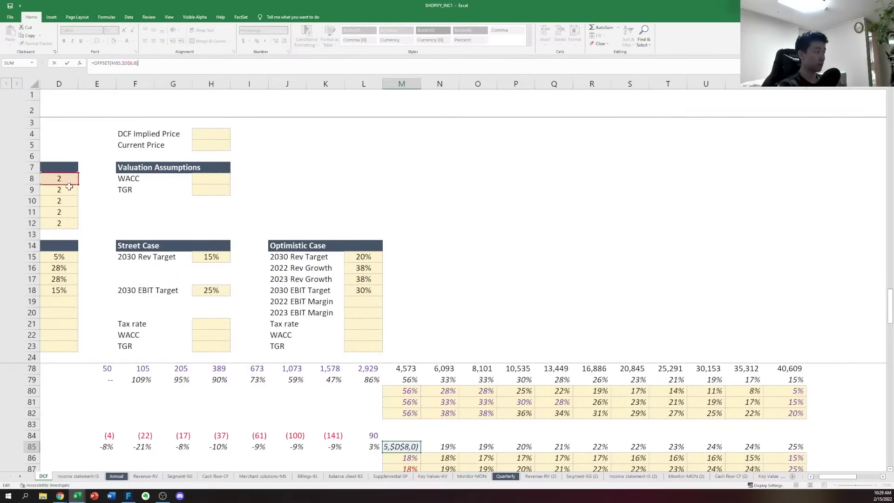
key("Escape")
key("Left")
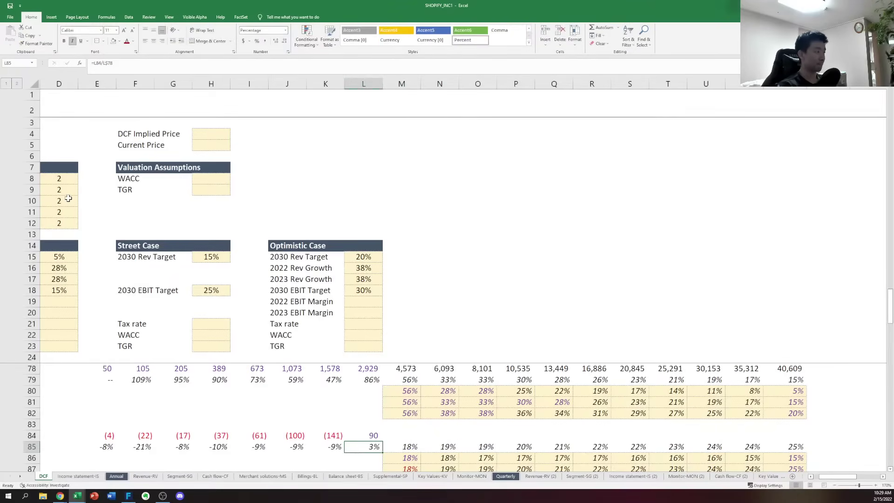
Examine which scenario switch cell the OFFSET formula for the 2023 EBIT margin in O85 refers to
key("Home")
key("Right")
key("Right")
key("Right")
key("Right")
key("Right")
key("Right")
key("Right")
key("Right")
key("Right")
key("Right")
key("Right")
key("Right")
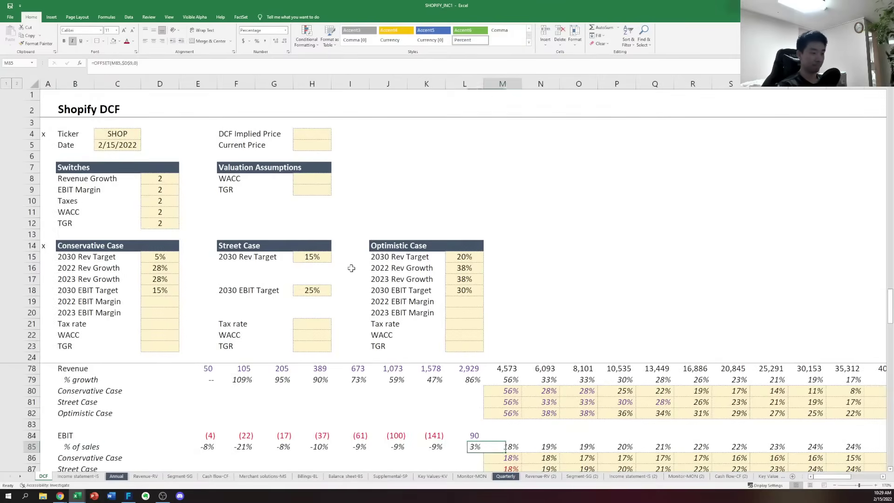
key("ctrl+shift+Right")
key("ctrl+v")
key("Right")
key("Right")
key("F2")
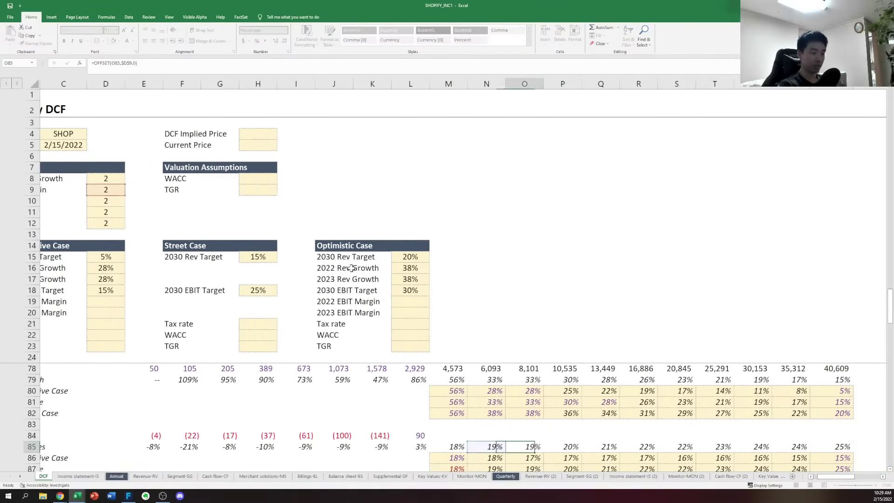
key("Escape")
Calculate the 2021 EBIT in M84 as revenue times EBIT margin with =M78*M85
key("Up")
key("Left")
key("Left")
key("Left")
key("Right")
type("=")
key("ctrl+Up")
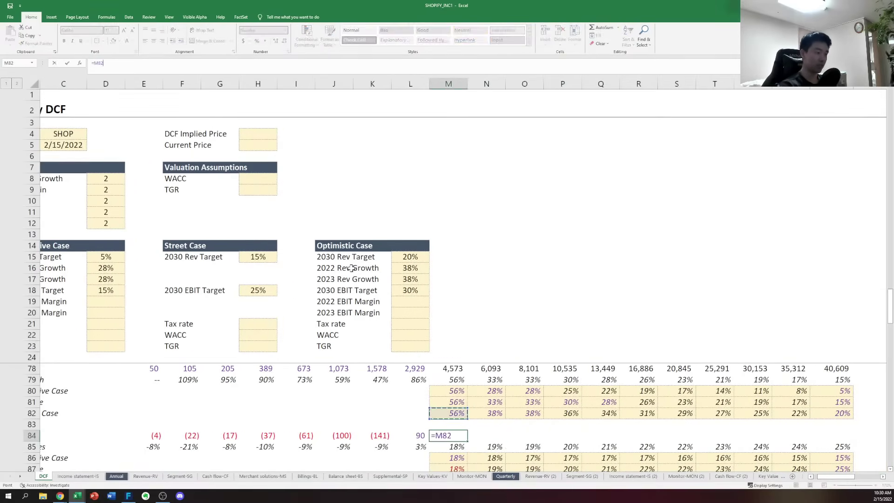
key("ctrl+Up")
key("Down")
key("Down")
type("*")
key("Down")
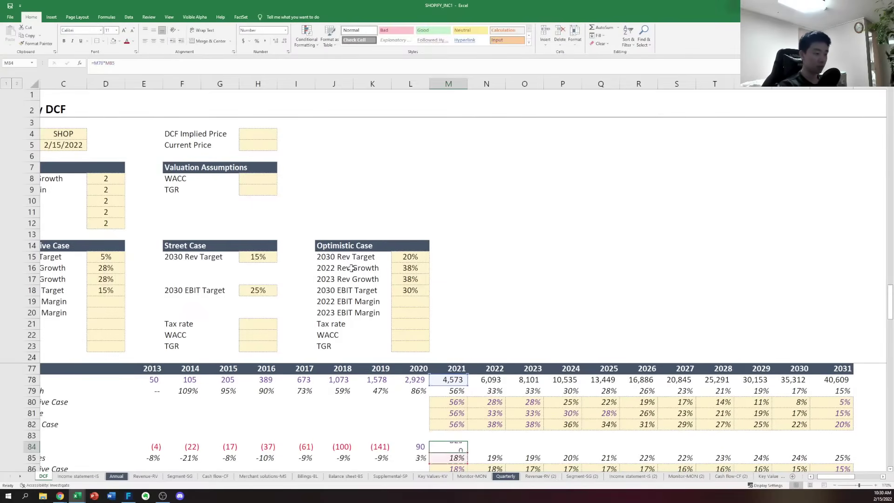
key("Return")
Copy the EBIT formula from M84 across the projection years through 2031 in W84
key("Up")
key("Up")
key("ctrl+c")
key("ctrl+c")
key("shift+Right")
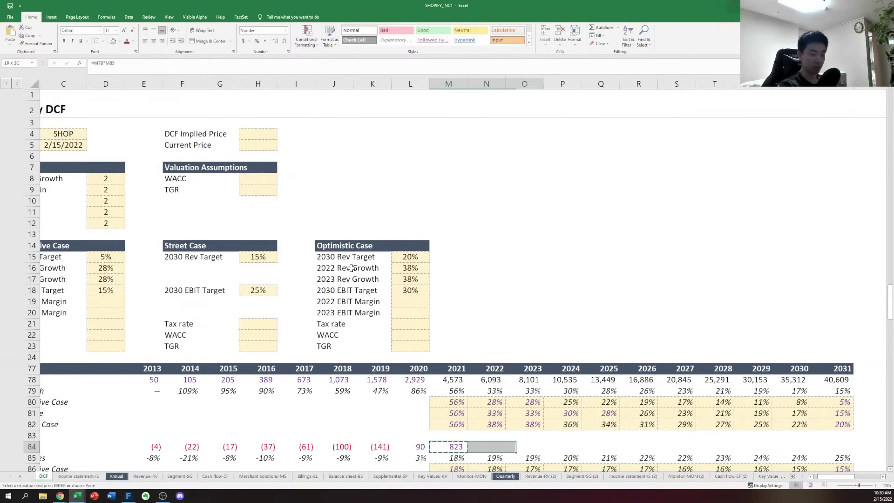
key("shift+Right")
key("shift+Right")
key("shift+Right")
key("shift+Right")
key("shift+Right")
key("shift+Right")
key("shift+Right")
key("shift+Right")
key("Return")
key("Left")
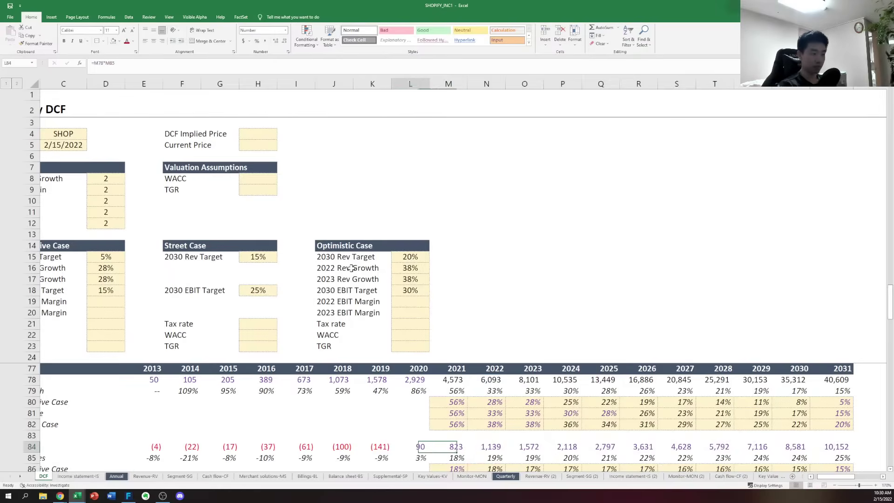
Set the font colour of the projected EBIT values in M84:W84 to Automatic black
key("Right")
key("ctrl+shift+Right")
key("alt")
key("h")
key("f")
key("c")
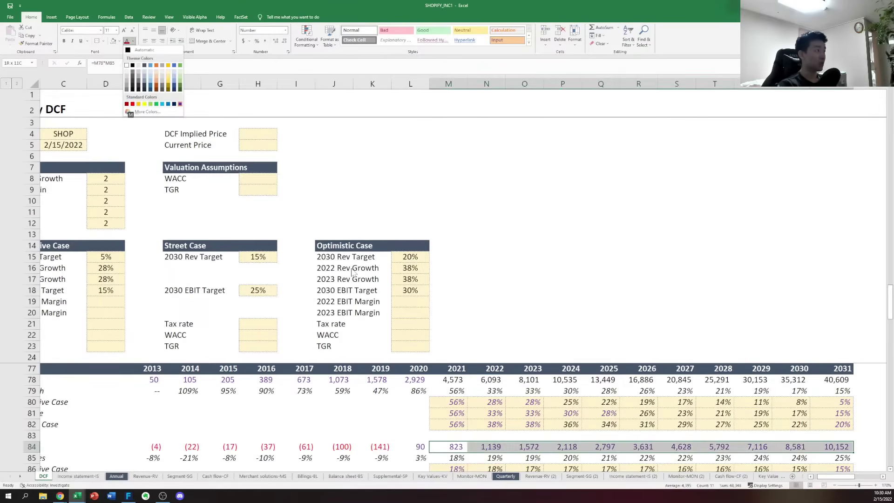
key("Return")
Review the 2021 revenue, growth, EBIT and margin formulas and their scenario rows in column M
key("Down")
key("Down")
key("Down")
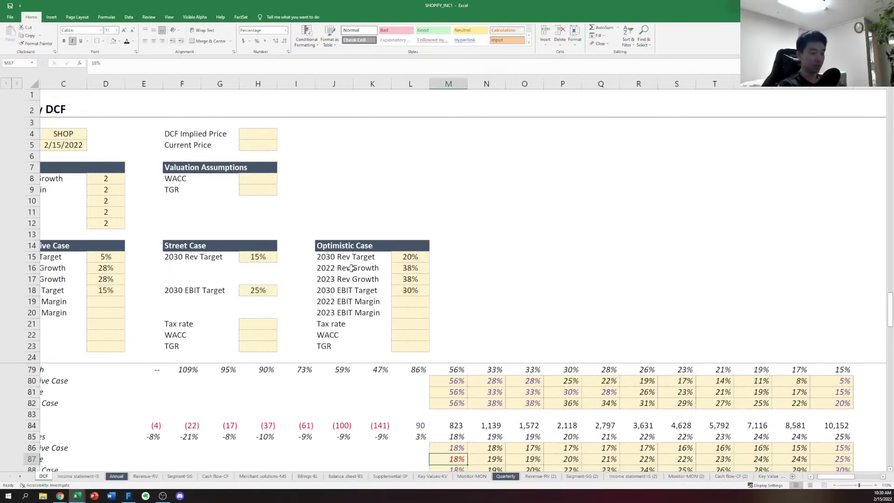
key("Up")
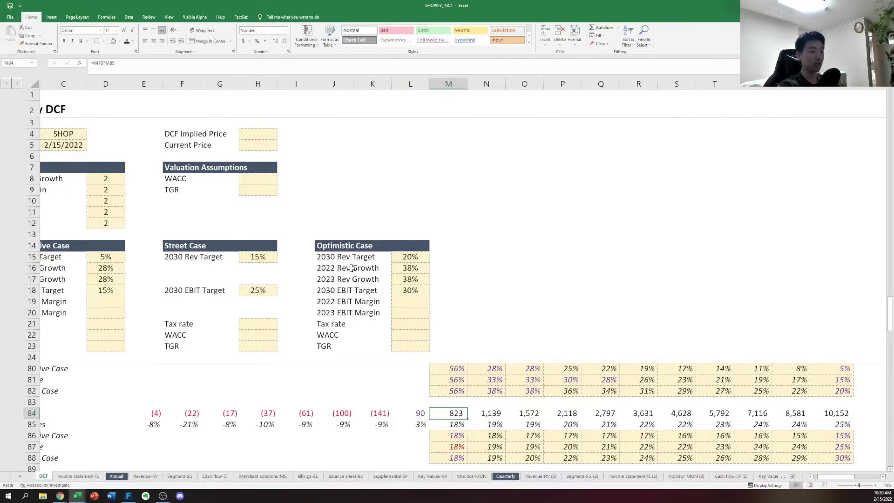
key("Up")
key("Up")
key("Up")
key("Up")
key("Up")
key("Up")
key("Up")
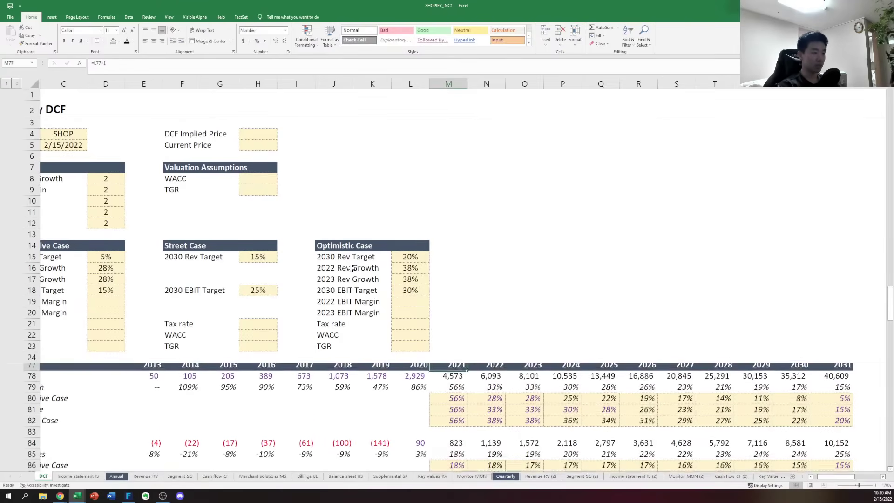
key("Down")
key("Down")
key("Down")
key("Down")
key("Down")
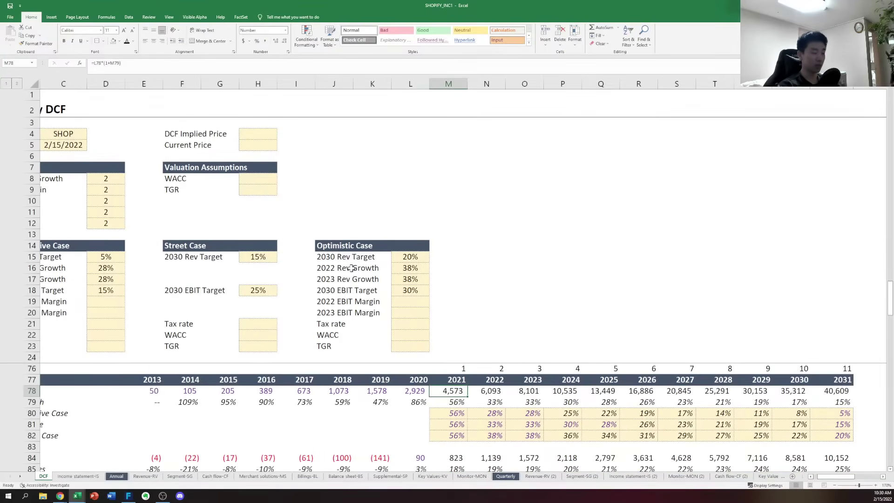
key("Down")
key("Up")
key("Up")
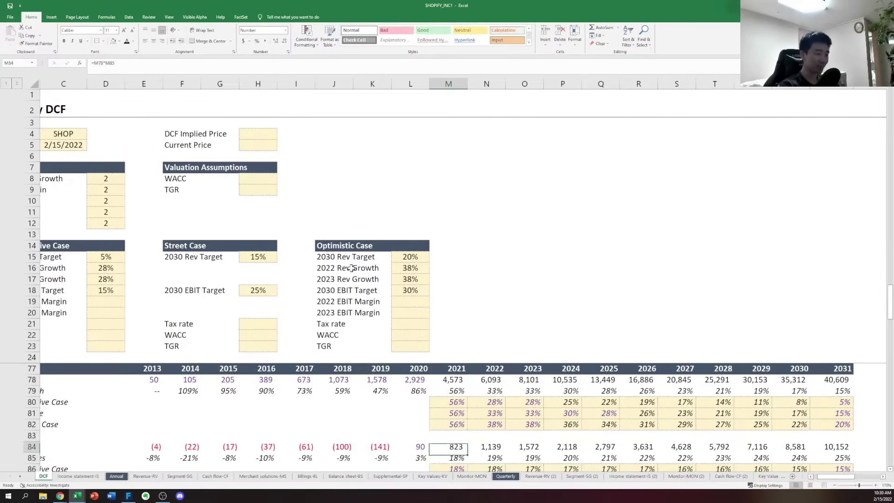
key("Down")
key("Down")
key("Down")
key("Up")
key("Up")
key("Down")
key("Down")
key("Down")
key("Down")
key("Down")
key("Down")
key("Down")
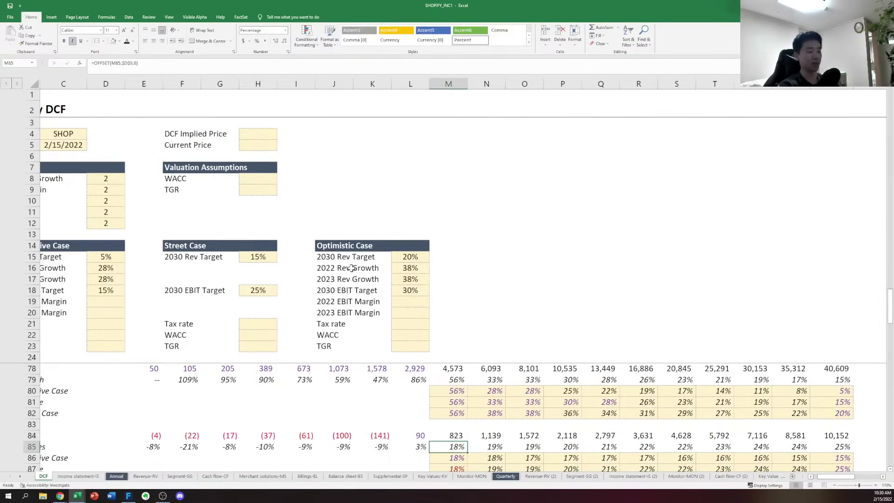
key("Down")
key("Down")
key("Down")
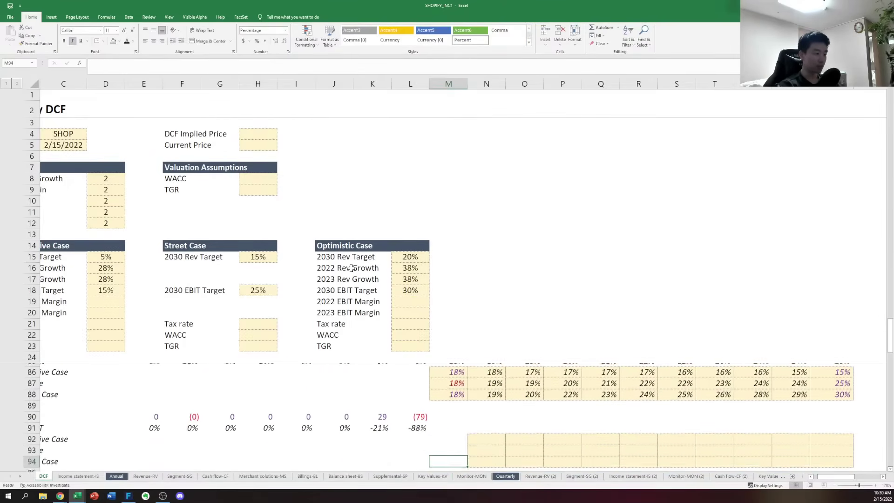
Examine the historical taxes and tax-to-EBIT rates in rows 90 and 91 beside the tax scenario rows
key("Up")
key("Left")
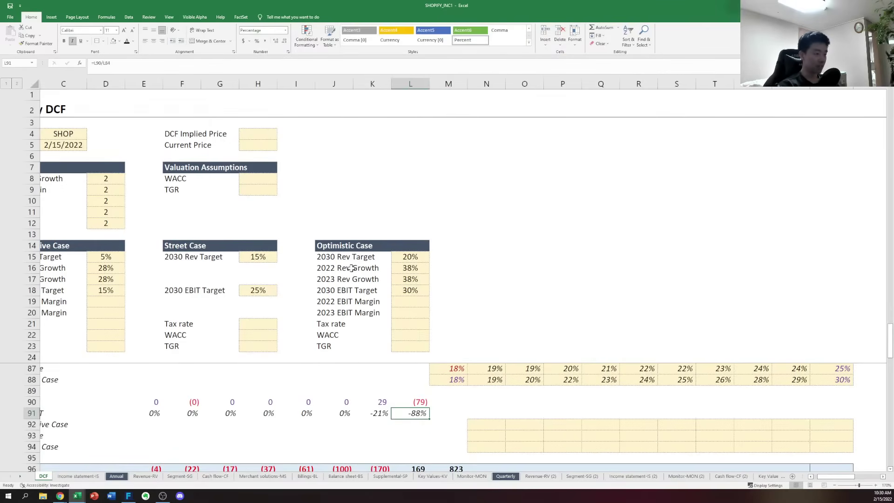
key("Up")
key("Right")
key("Down")
key("Up")
key("Left")
key("Down")
key("Left")
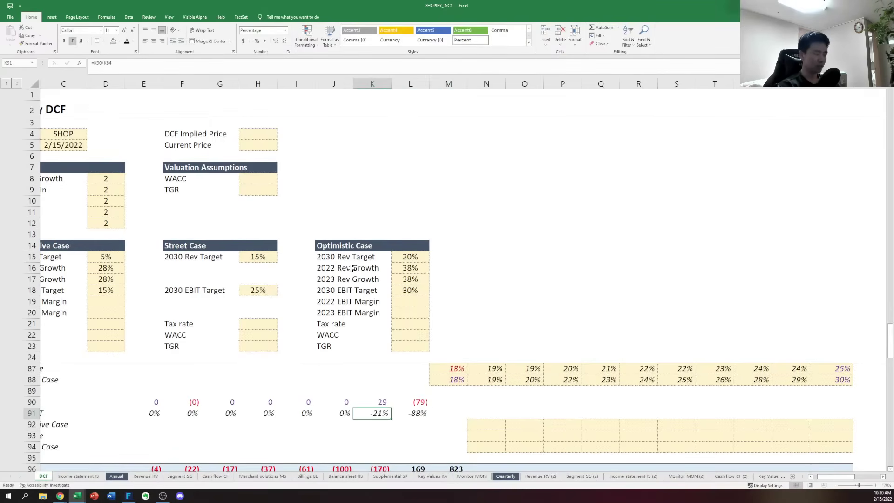
key("Left")
key("Right")
key("Right")
key("Right")
key("Right")
key("Down")
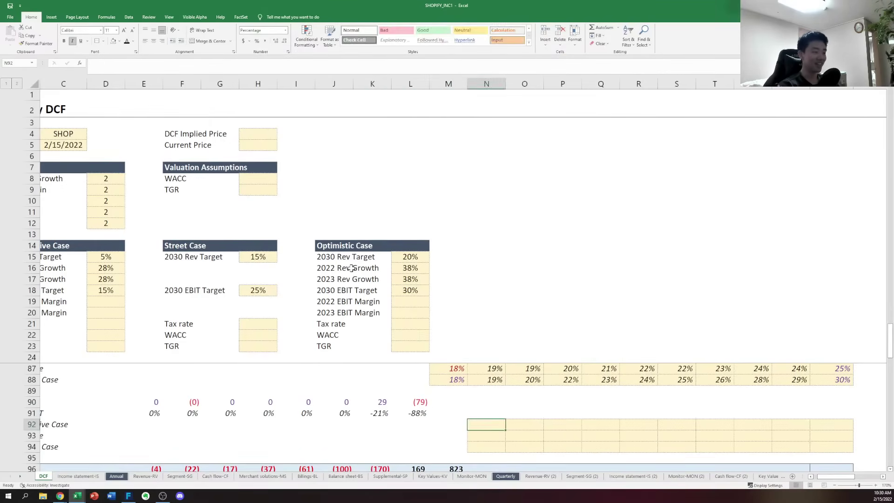
key("Left")
key("Up")
key("Up")
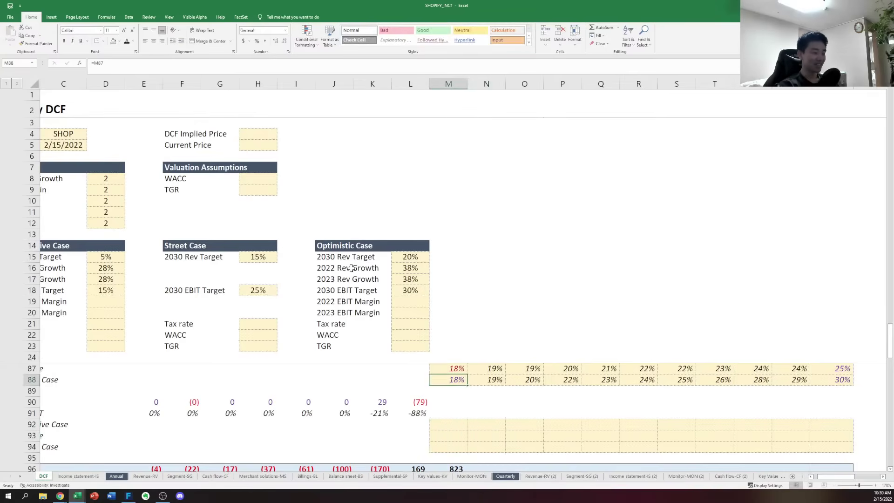
Examine the historical EBIT values in row 84 from 2013 to 2020 for their effect on the tax rates
key("Up")
key("Up")
key("Up")
key("Up")
key("Up")
key("Down")
key("Down")
key("Down")
key("Down")
key("Down")
key("Down")
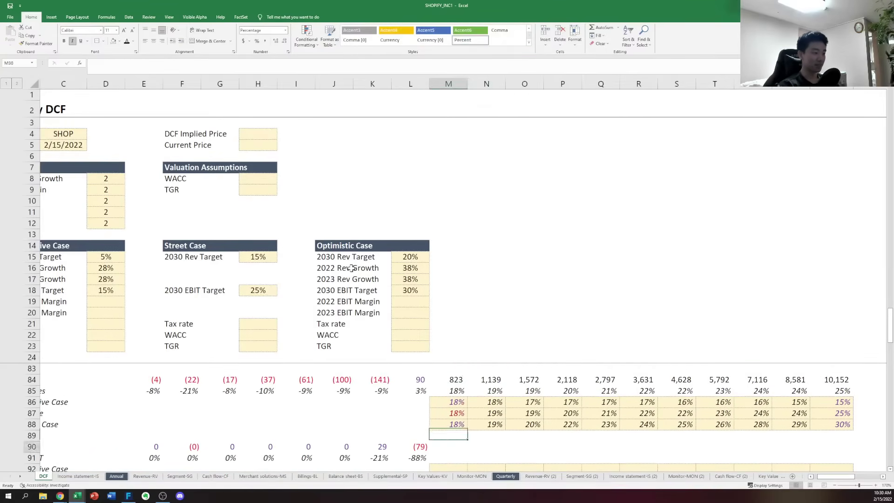
key("Down")
key("Left")
key("Left")
key("Up")
key("Up")
key("Up")
key("Up")
key("Up")
key("Up")
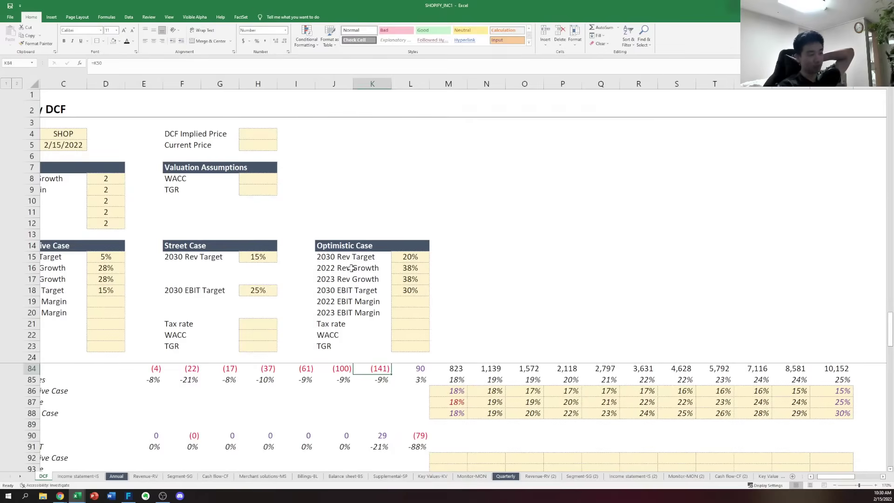
key("Left")
key("Left")
key("Left")
key("Left")
key("Left")
key("Left")
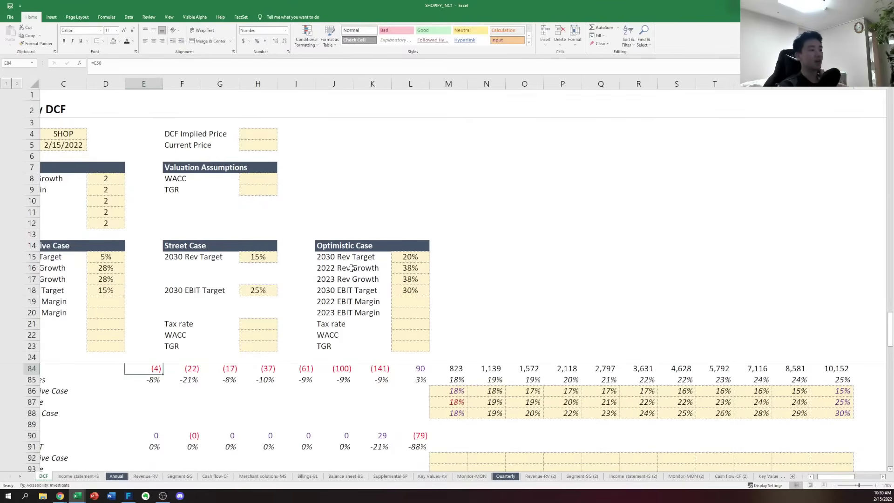
key("Right")
key("Right")
key("Right")
key("Right")
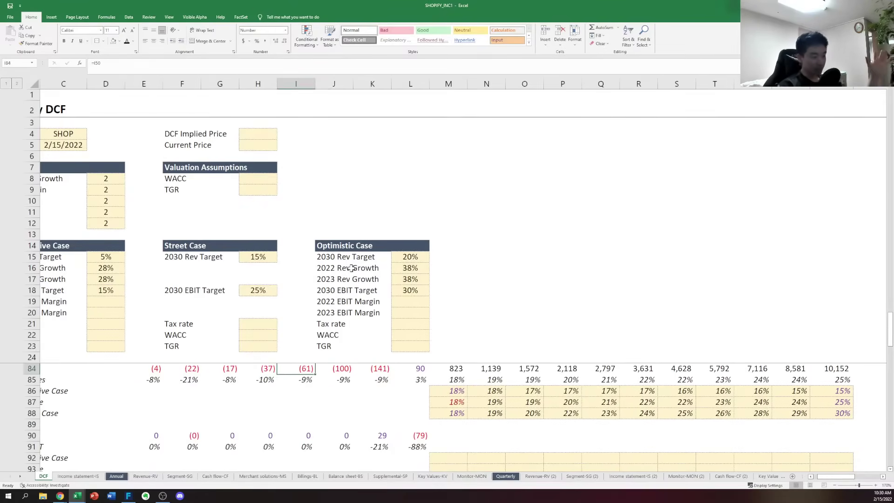
key("Right")
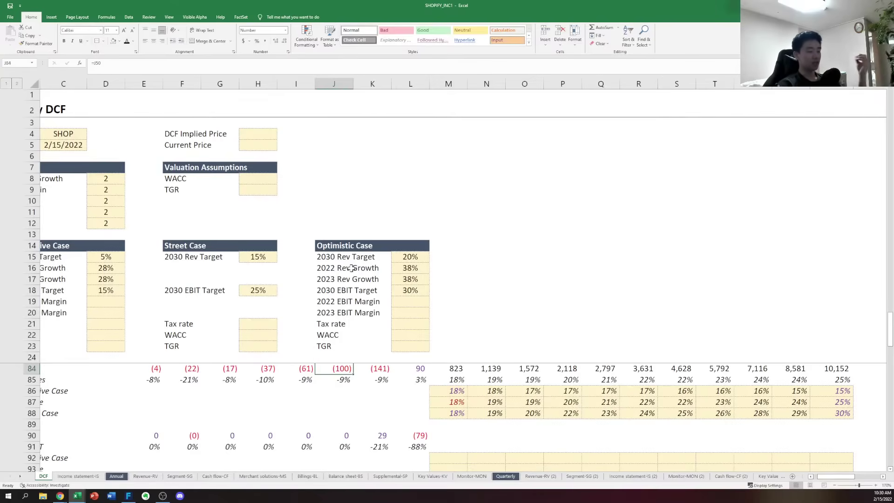
key("Right")
key("Right")
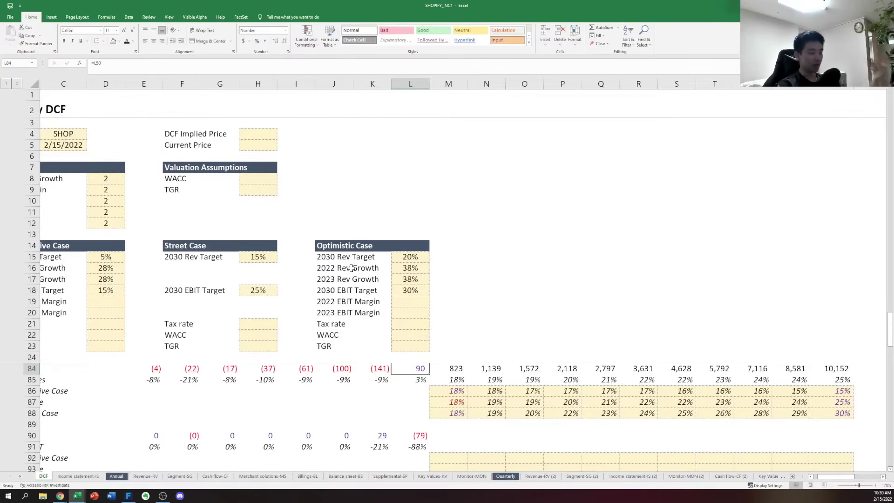
Compare the 2020 EBIT and taxes in column L with the 2021 EBIT margin cases in column M
key("Down")
key("Down")
key("Down")
key("Down")
key("Down")
key("Down")
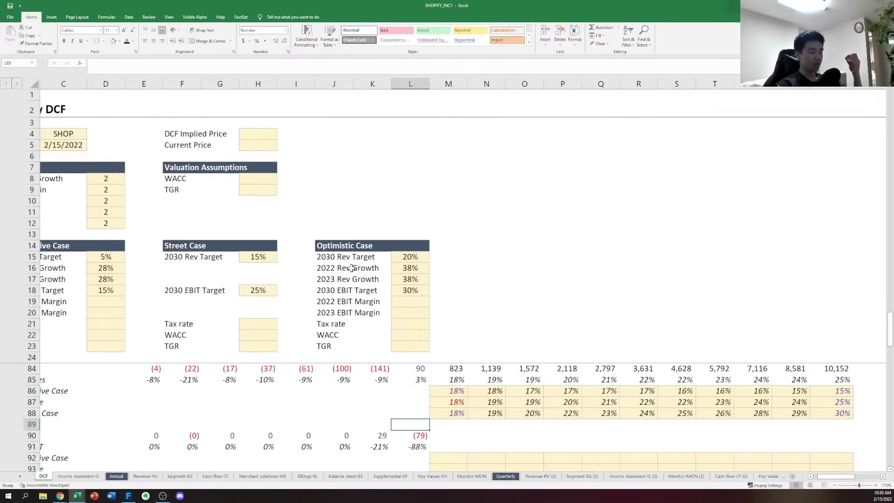
key("Up")
key("Up")
key("Up")
key("Up")
key("Up")
key("Left")
key("Right")
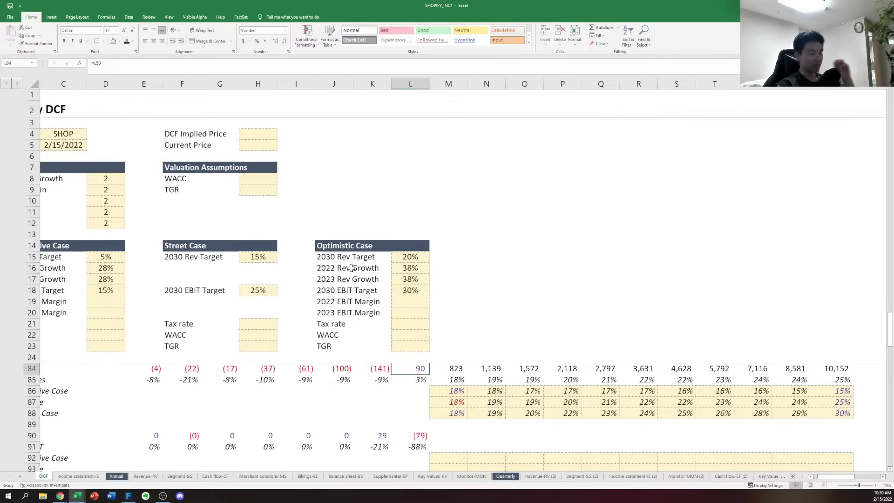
key("Right")
key("Down")
key("Down")
key("Down")
key("Down")
key("Down")
key("Down")
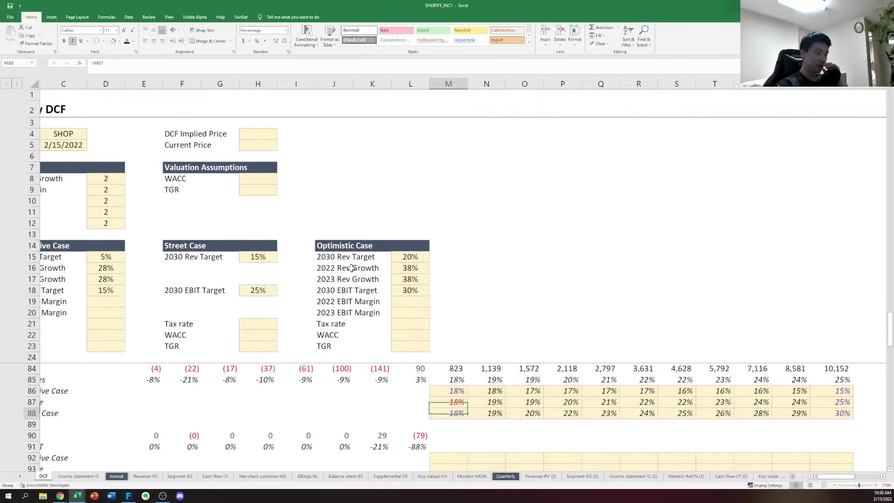
Review the 2021 EBIT and margin cases in column M against the empty tax scenario rows below
key("Down")
key("Down")
key("Down")
key("Down")
key("Down")
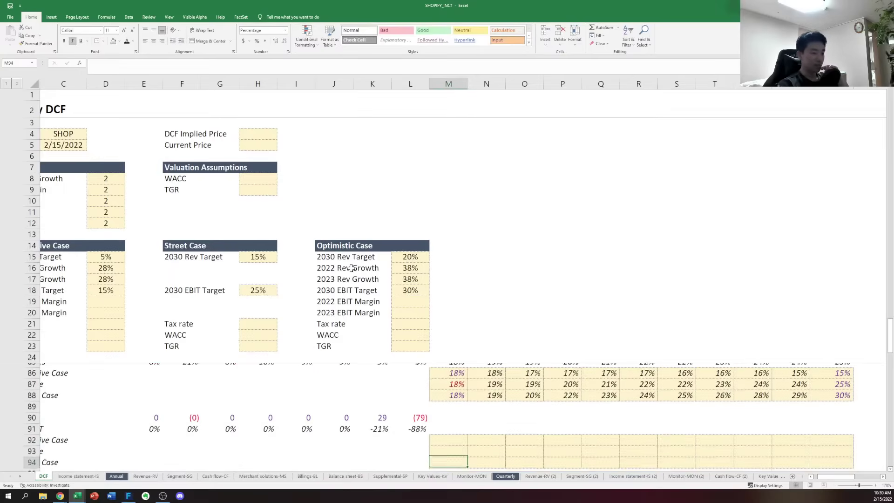
key("Up")
key("Up")
key("Up")
key("Up")
key("Up")
key("Up")
key("Up")
key("Up")
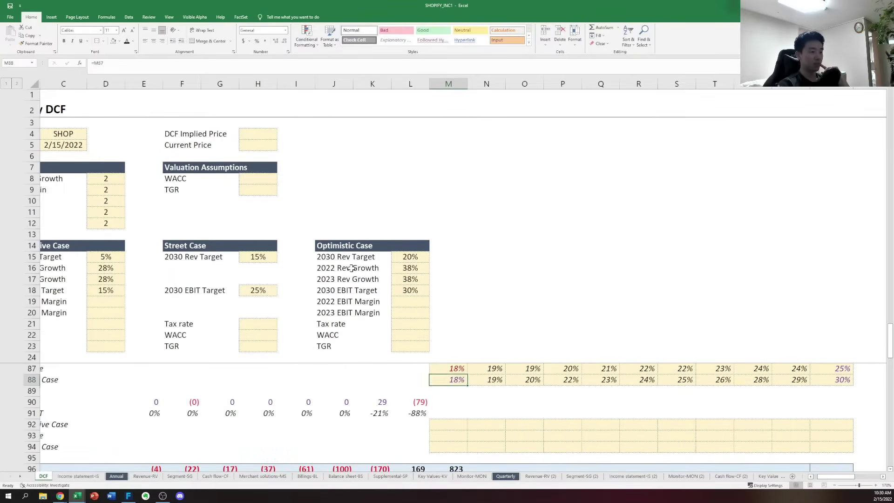
key("Up")
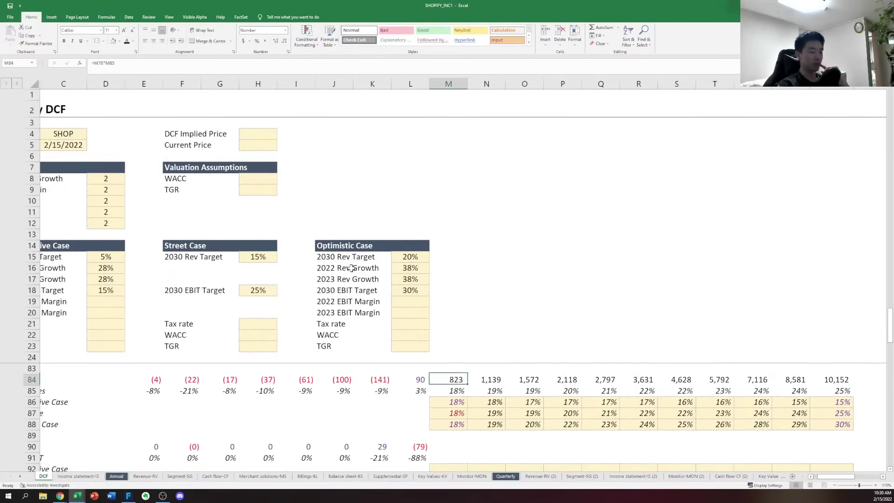
Examine the tax-to-EBIT row 91 from its label across to the empty 2021 cell
key("Down")
key("Down")
key("Down")
key("Down")
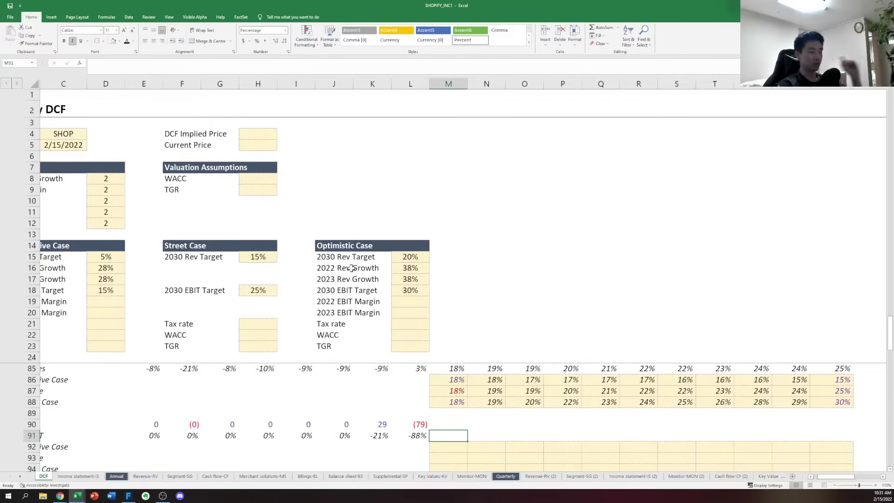
key("Left")
key("Left")
key("Left")
key("Left")
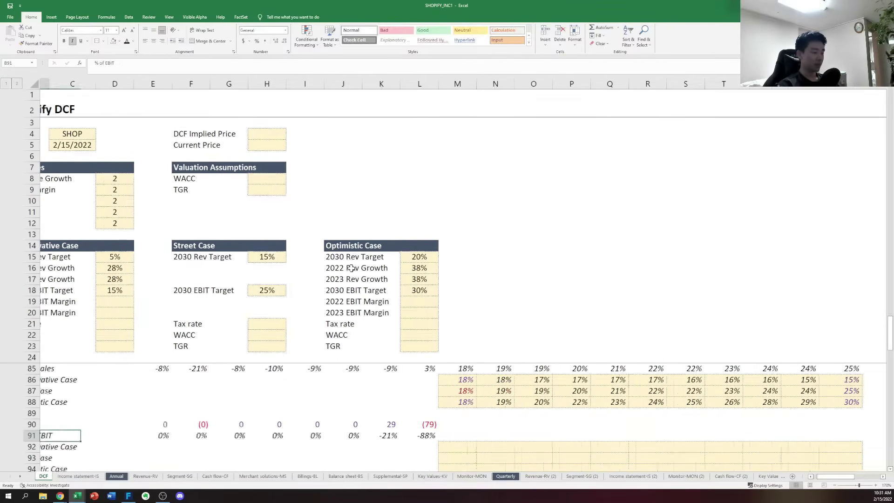
key("Right")
key("Right")
key("Right")
key("Right")
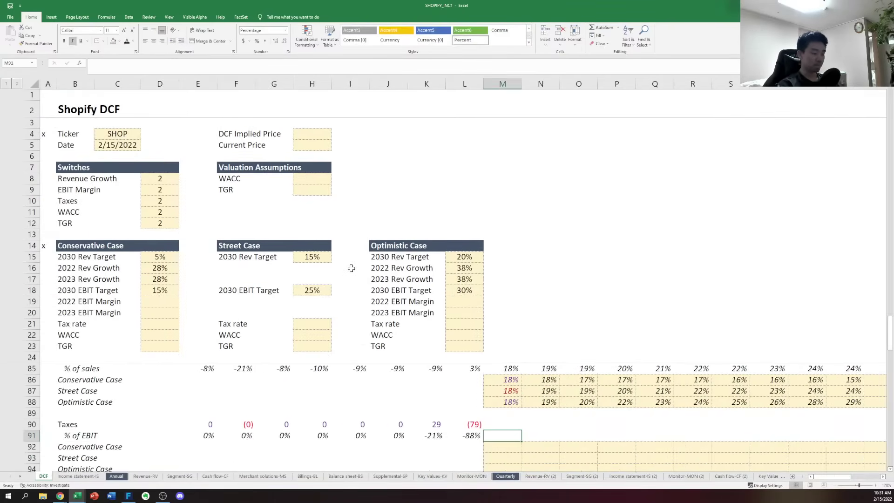
Look up the pre-tax income, tax provision and net income line items on the annual Income statement-IS sheet
key("ctrl+Page_Down")
key("ctrl+Page_Down")
key("ctrl+Page_Up")
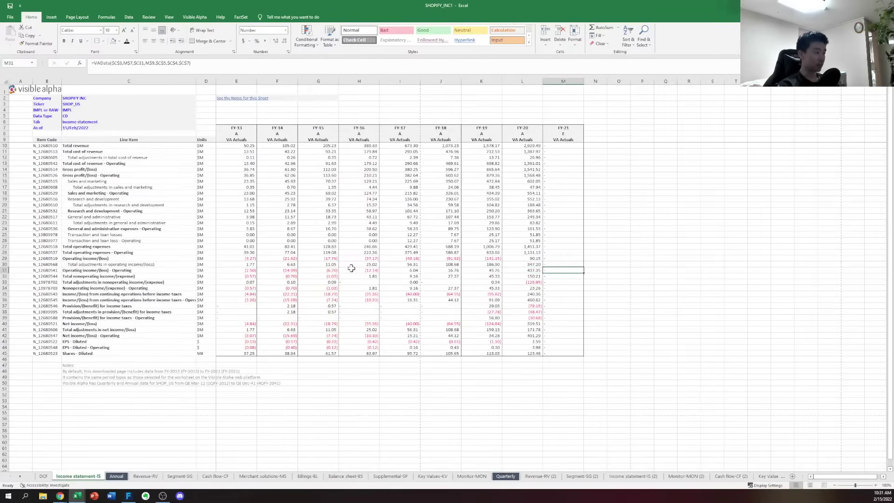
key("Left")
key("Left")
key("Left")
key("Left")
key("Left")
key("Left")
key("Left")
key("Left")
key("Left")
key("Down")
key("Down")
key("Down")
key("Down")
key("Down")
key("Down")
key("Down")
key("Down")
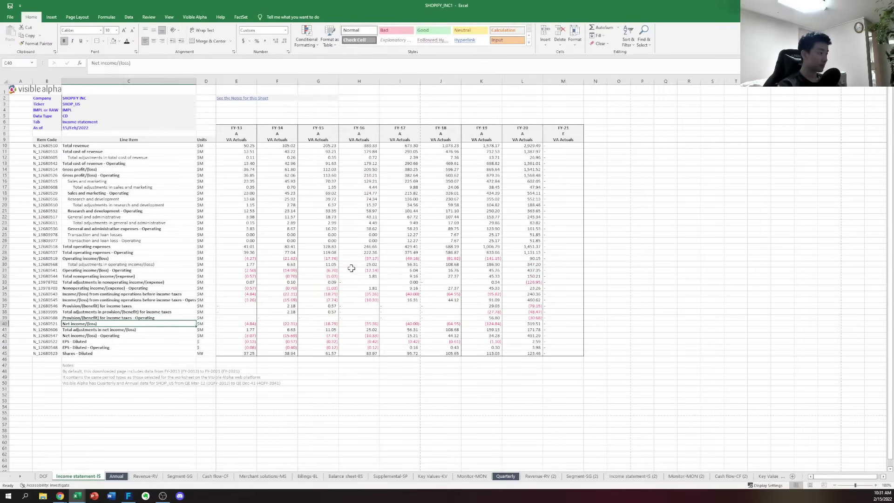
Examine the total adjustments in provision for income taxes in row 38 across the years to FY-20
key("Up")
key("Up")
key("Down")
key("Up")
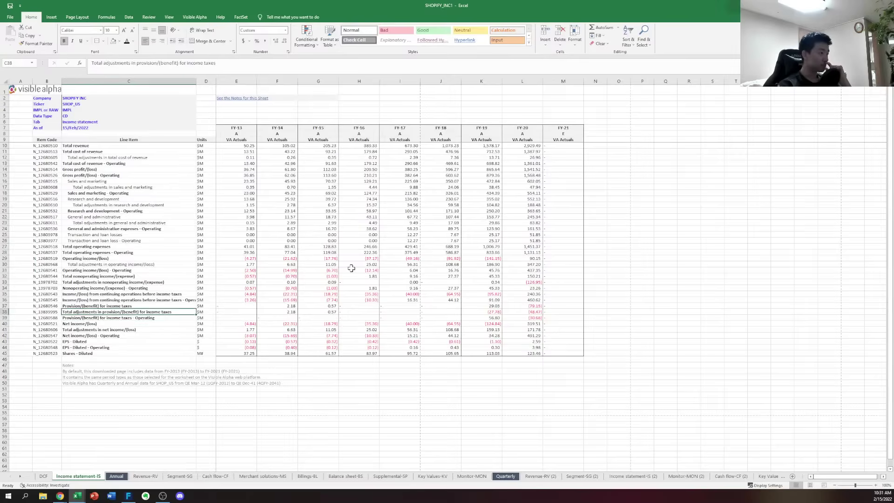
key("Right")
key("Right")
key("Right")
key("Right")
key("Right")
key("Right")
key("Right")
key("Right")
key("Right")
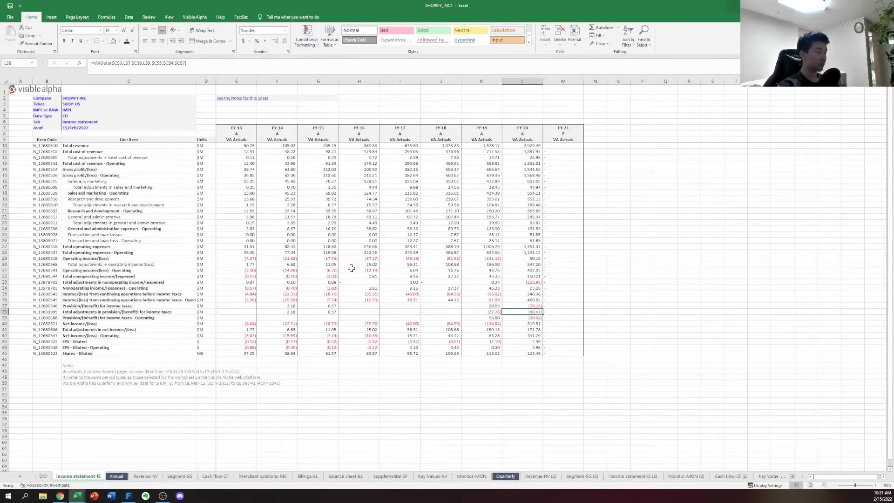
Compare the DCF sheet's taxes with the annual provision for income taxes in row 37 across the years
key("ctrl+Page_Up")
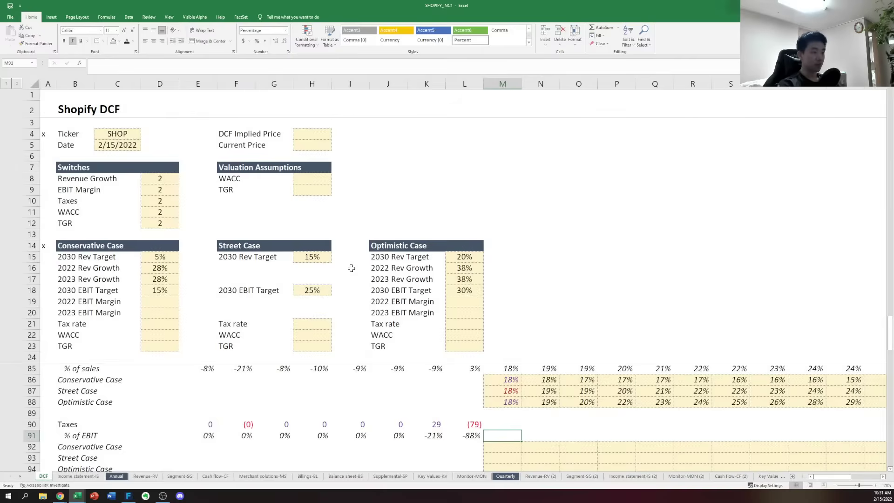
key("ctrl+Page_Down")
key("Up")
key("shift+space")
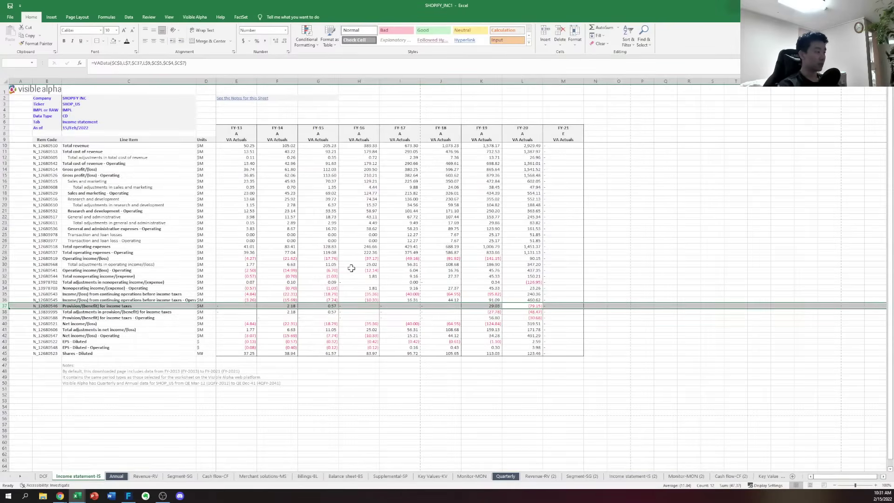
key("Left")
key("Left")
key("Left")
key("Left")
key("Left")
key("Left")
key("Left")
key("Left")
key("Left")
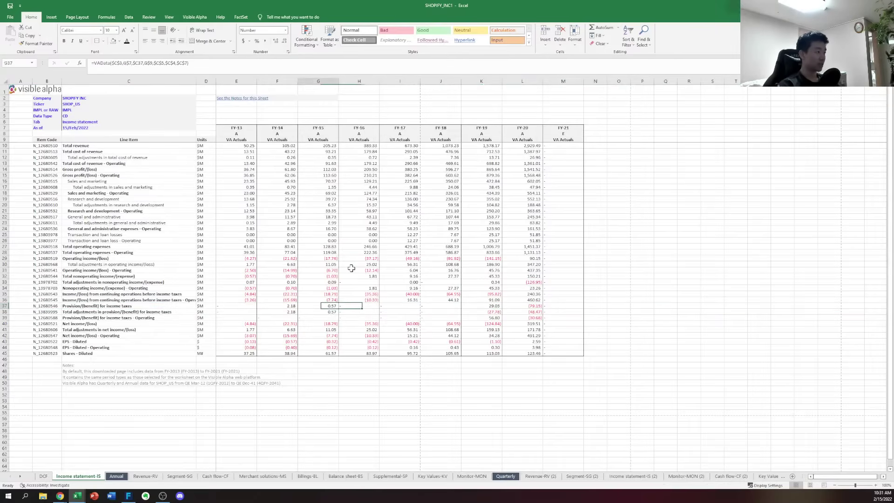
key("Right")
key("Right")
key("Right")
key("Right")
key("Right")
key("Right")
key("Right")
key("Right")
key("Right")
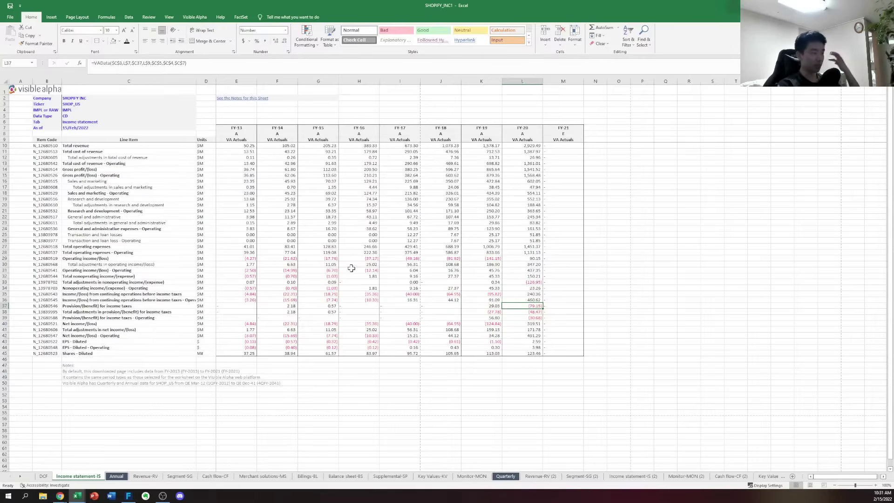
Switch to the quarterly Income statement-IS (2) sheet and go to the 3Q-21 column near the tax provision rows
key("ctrl+Page_Down")
key("ctrl+Page_Down")
key("ctrl+Page_Down")
key("ctrl+Page_Down")
key("ctrl+Page_Down")
key("ctrl+Page_Down")
key("ctrl+Page_Down")
key("ctrl+Page_Down")
key("ctrl+Page_Down")
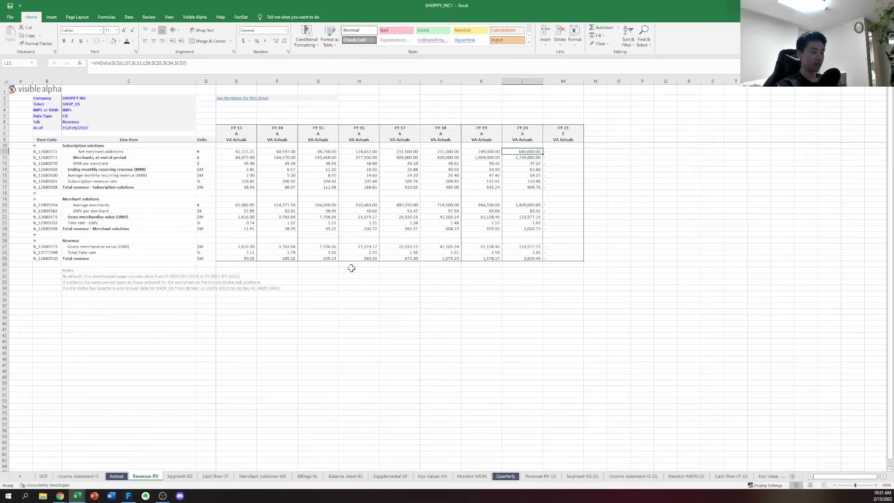
key("ctrl+Page_Down")
key("ctrl+Page_Down")
key("ctrl+Page_Down")
key("ctrl+Page_Down")
key("ctrl+Page_Down")
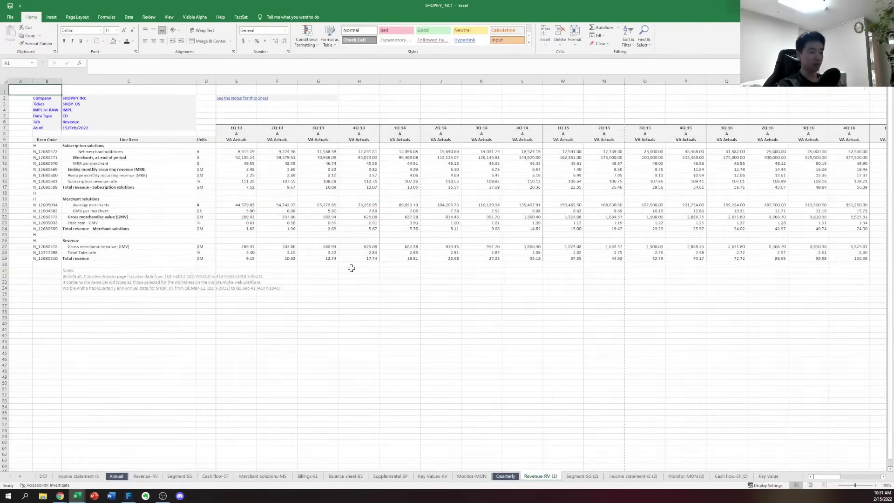
key("Up")
key("Up")
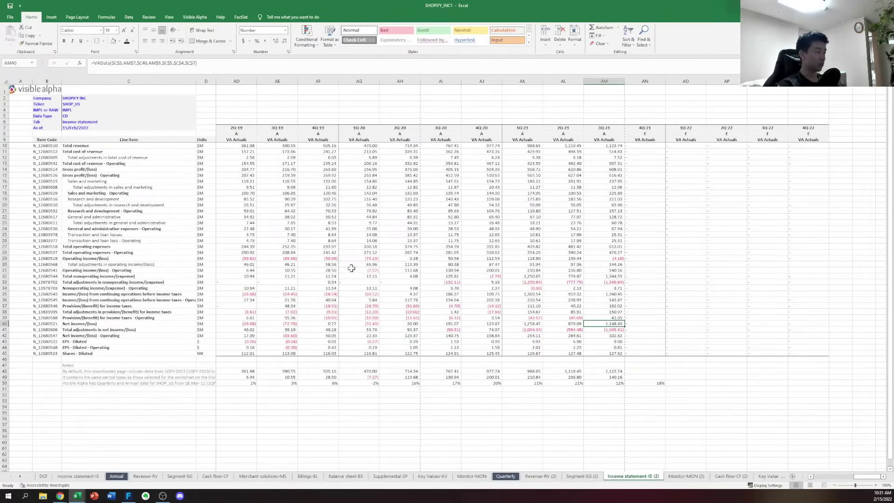
Examine the adjustments in provision for income taxes in row 38 for 1Q-21 to 3Q-21
key("shift+space")
key("Up")
key("shift+space")
key("Up")
key("shift+space")
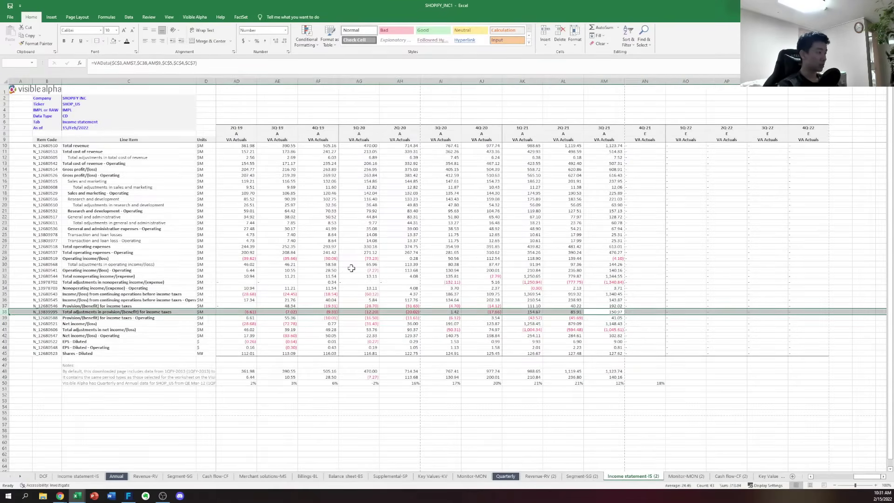
key("Right")
key("Left")
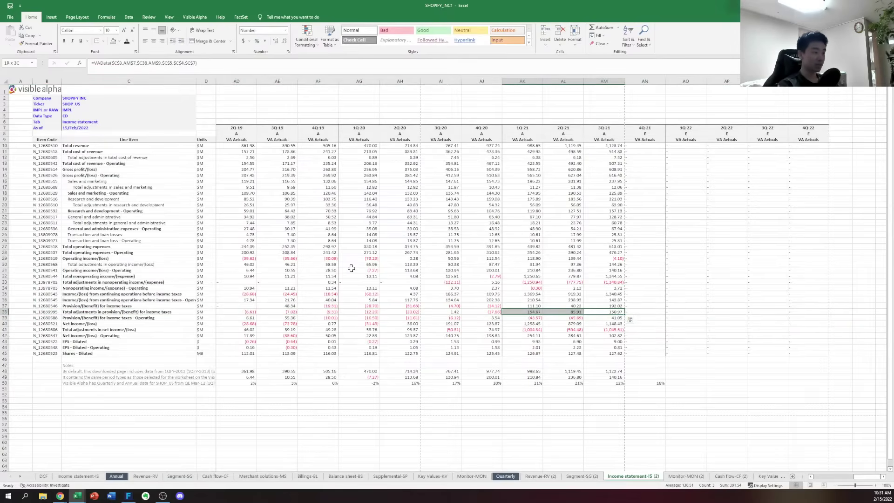
key("Down")
key("Down")
key("Left")
key("Left")
key("Down")
key("Down")
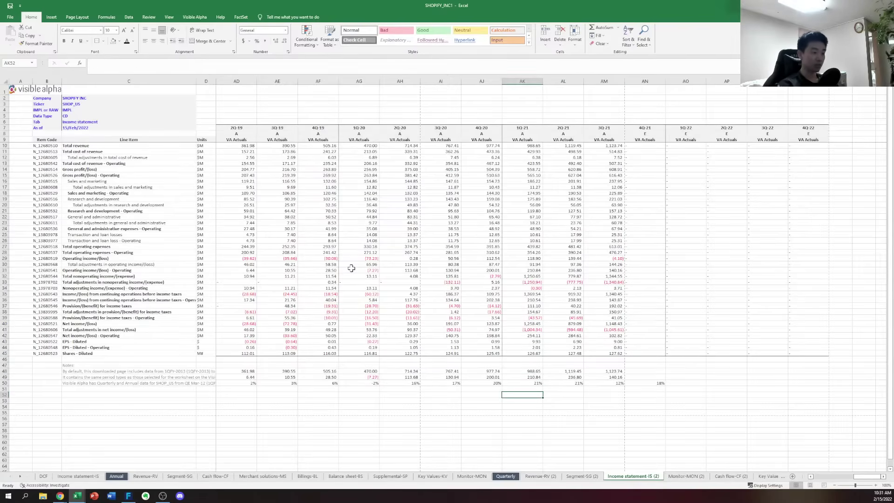
type("=")
key("Escape")
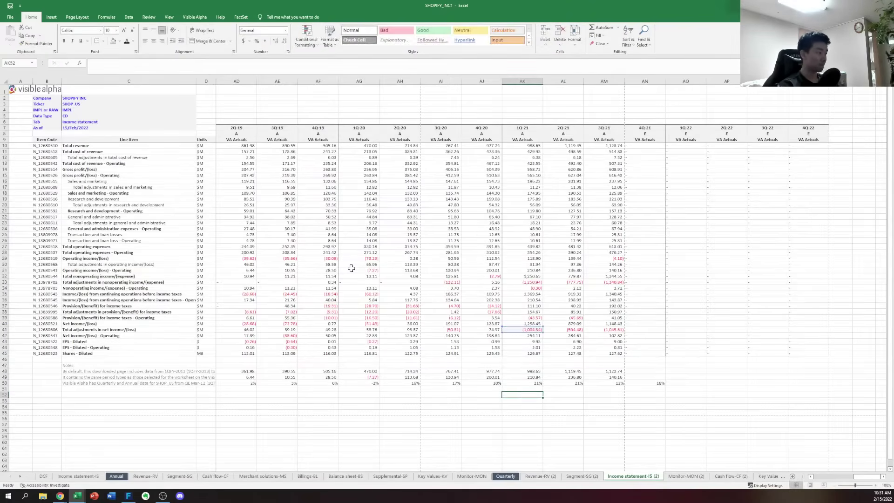
Compare the reported provision, total adjustments and operating provision for income taxes in rows 37 to 39
key("Up")
key("Up")
key("Up")
key("Up")
key("Up")
key("Up")
key("Up")
key("Up")
key("Up")
key("Up")
key("Up")
key("Up")
key("shift+space")
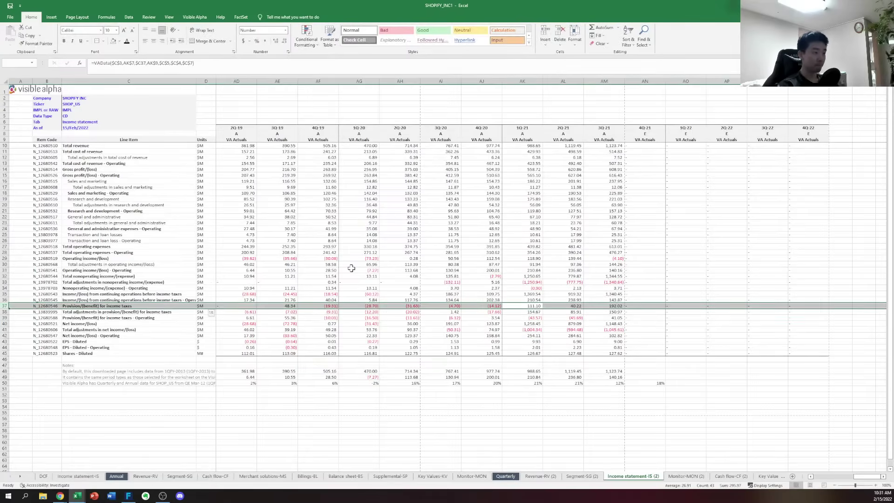
key("Down")
key("shift+space")
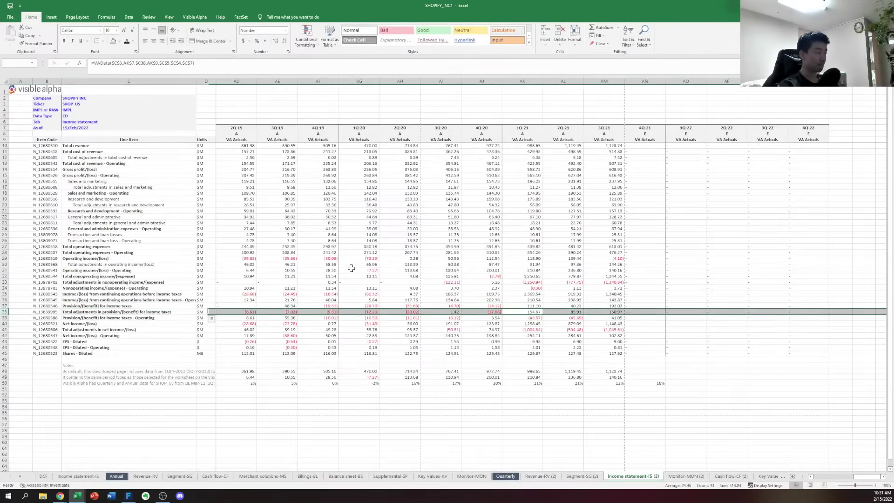
key("Down")
key("shift+space")
key("Up")
key("shift+space")
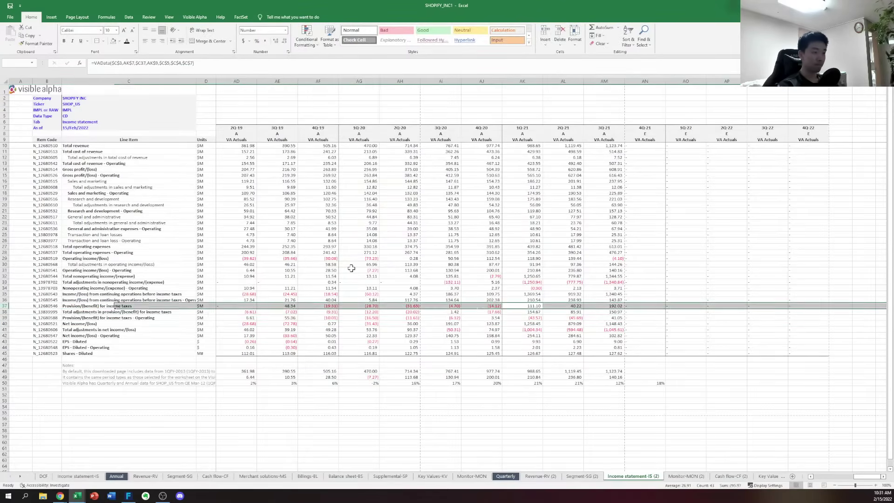
key("Down")
key("Up")
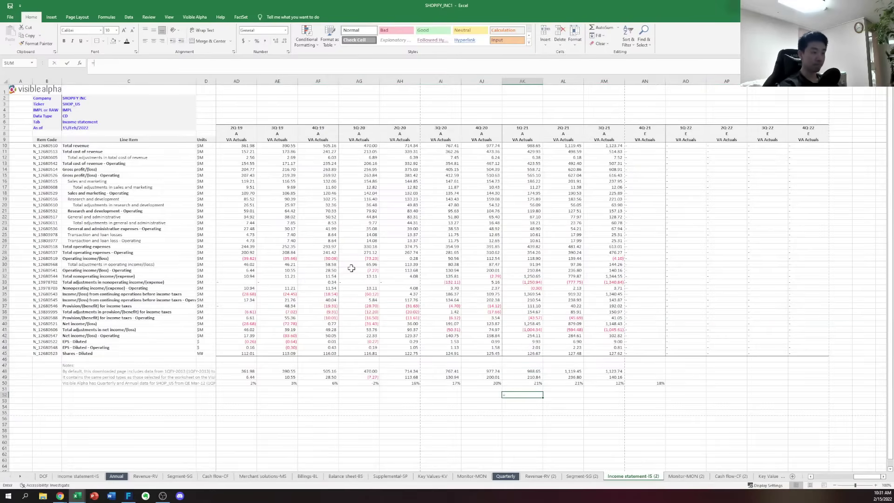
Link AK52 to the 1Q-21 provision for income taxes with =AK37 and copy the formula across to AM52
type("=")
key("Up")
key("Up")
key("ctrl+Return")
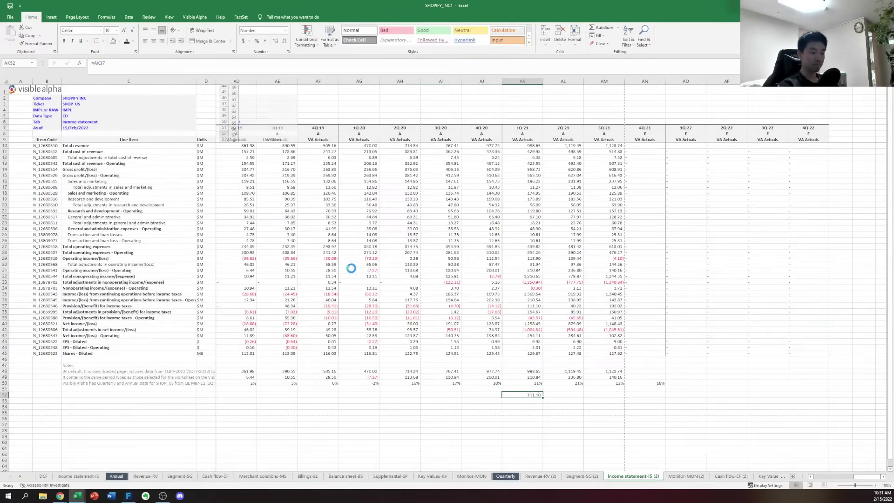
key("ctrl+c")
key("shift+Right")
key("shift+Right")
Link AK53 to 1Q-21 income from continuing operations before income taxes with =AK35 and copy the formula across to AM53
type("=")
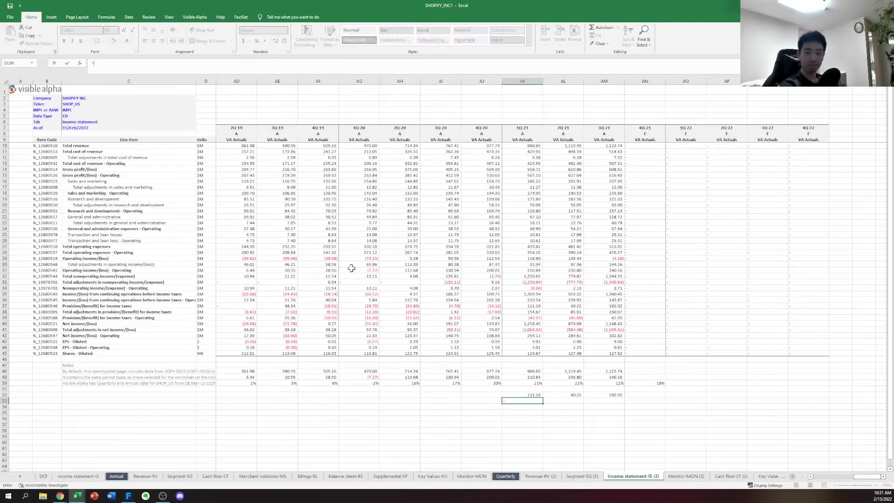
key("Up")
key("Up")
key("Up")
key("Up")
key("Up")
key("Up")
key("Up")
key("Up")
key("Up")
key("Up")
key("Up")
key("Up")
key("Up")
key("Up")
key("Up")
key("Up")
key("Up")
key("Up")
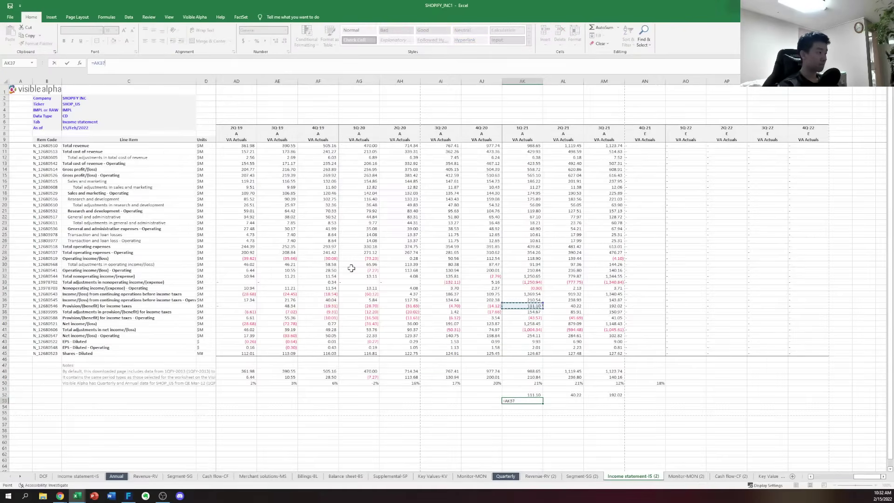
key("Down")
key("Down")
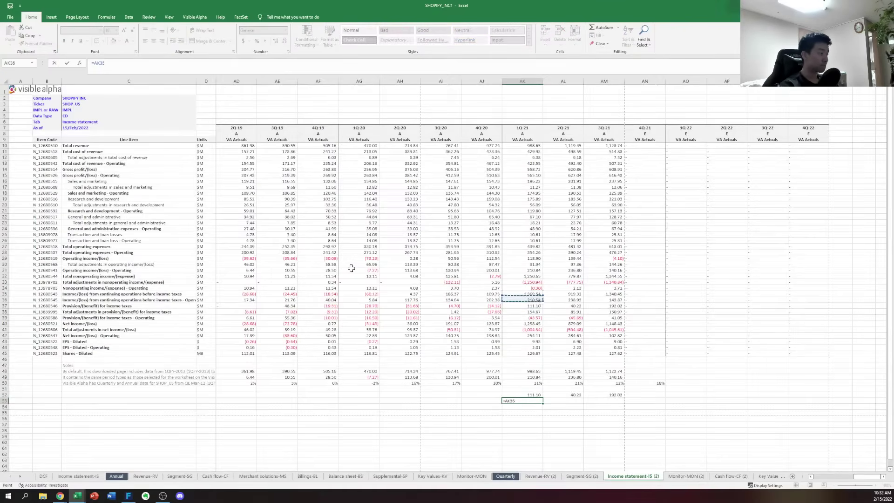
key("Down")
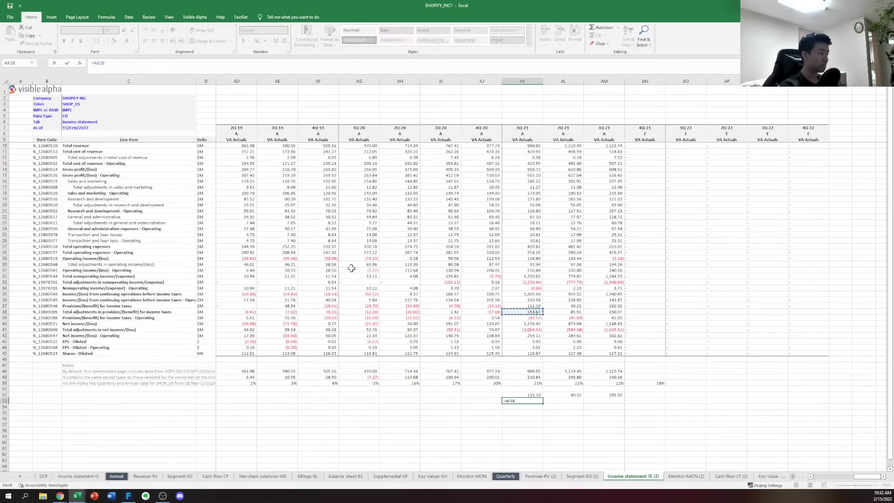
key("Down")
key("Down")
key("Up")
key("Up")
key("Up")
key("Up")
key("Up")
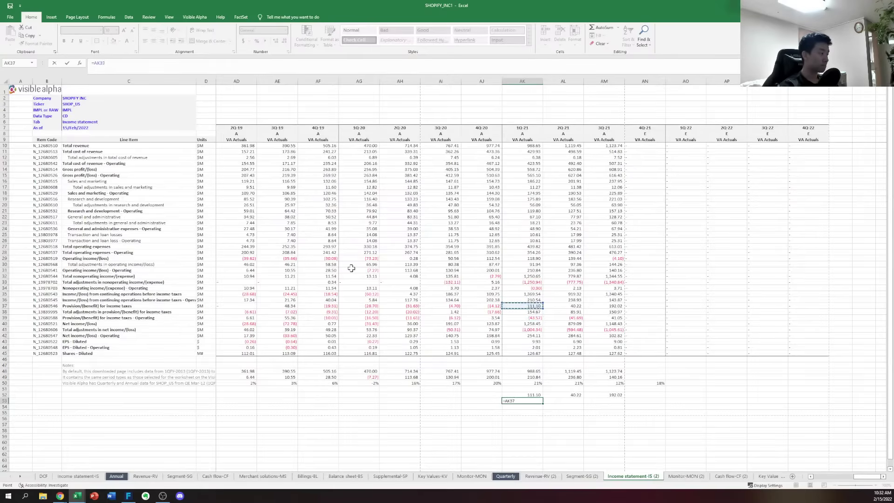
key("Left")
key("Left")
key("Left")
key("Left")
key("Left")
key("Left")
key("Left")
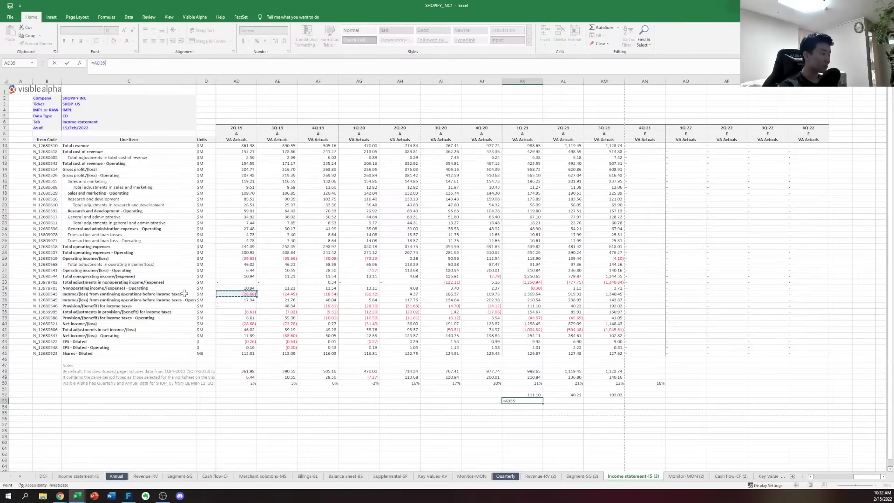
left_click(523, 293)
key("ctrl+Return")
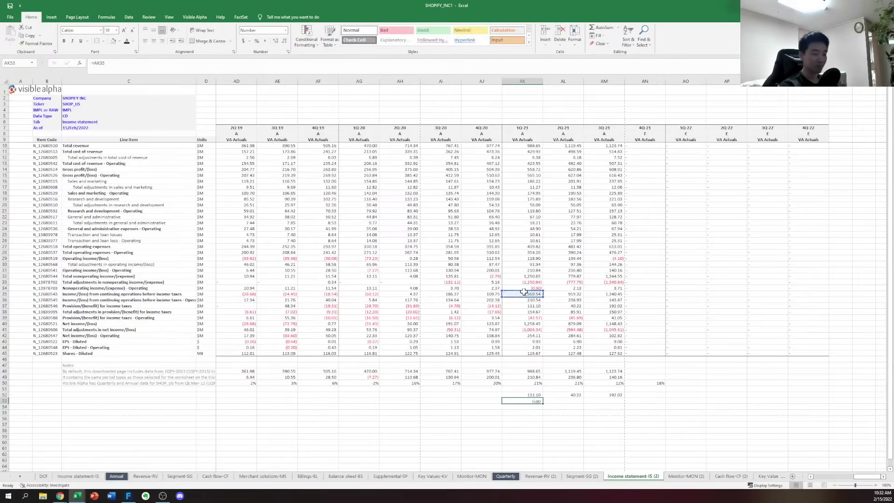
key("ctrl+c")
key("shift+Right")
key("shift+Right")
key("ctrl+v")
Calculate the 1Q-21 effective tax rate in AK54 with =AK52/AK53 and copy the formula across to AM54
key("Down")
key("Left")
type("=")
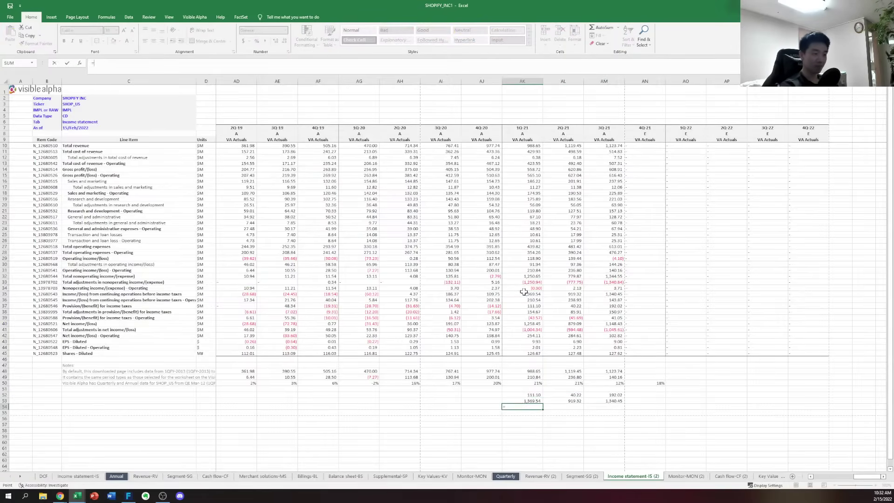
key("Up")
key("Up")
key("Up")
key("Down")
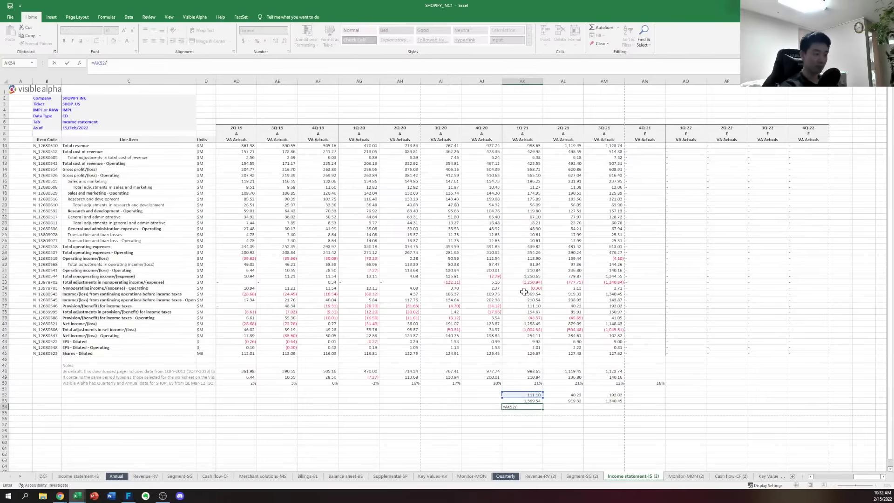
type("/")
key("Up")
key("ctrl+Return")
key("ctrl+c")
key("shift+Right")
key("shift+Right")
key("ctrl+v")
key("Escape")
Copy the average formula from AN50 into AN54 to average the three quarterly tax rates in AK54:AM54
key("Right")
key("Right")
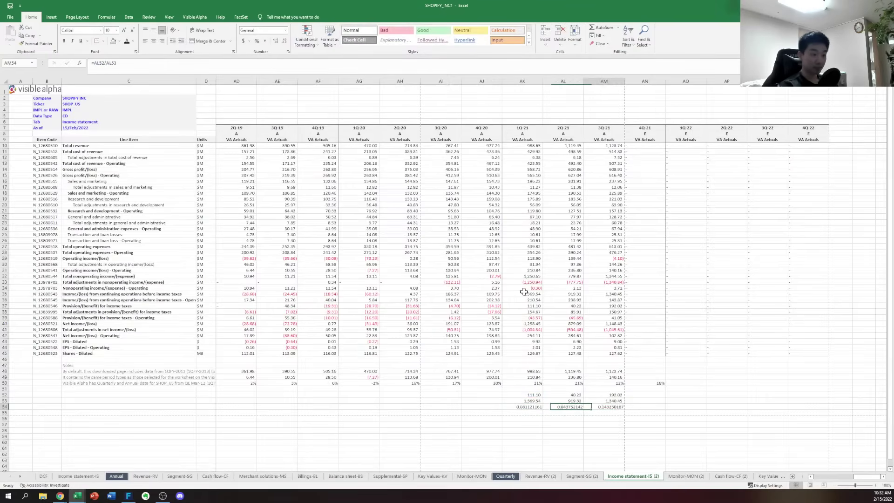
key("Right")
key("Up")
key("Up")
key("Up")
key("Up")
key("ctrl+c")
key("Down")
key("Down")
key("Down")
key("Down")
key("ctrl+v")
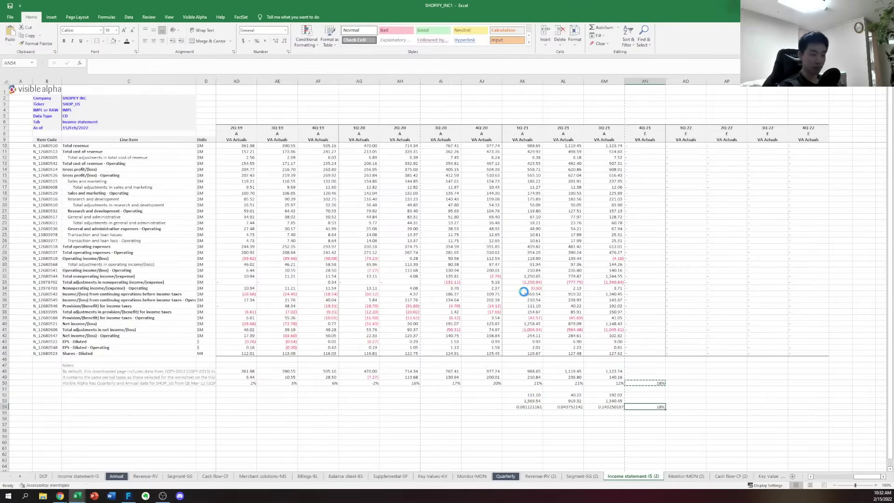
key("Escape")
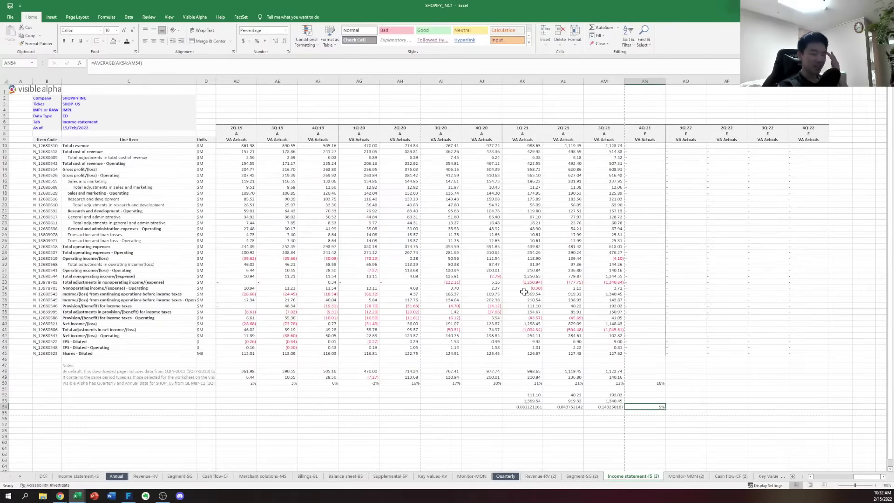
Check the range averaged in AN54 and compare the quarterly tax rates and pre-tax income in rows 53 and 54
key("Left")
key("Right")
key("F2")
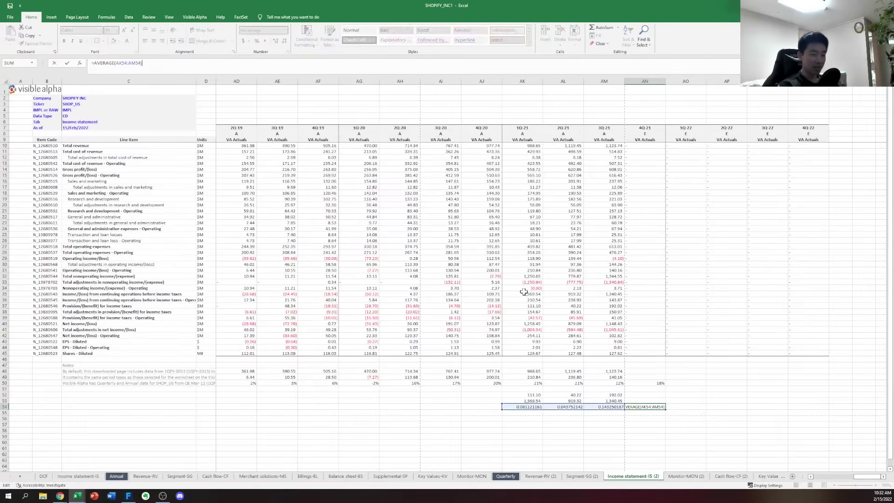
key("Escape")
key("Left")
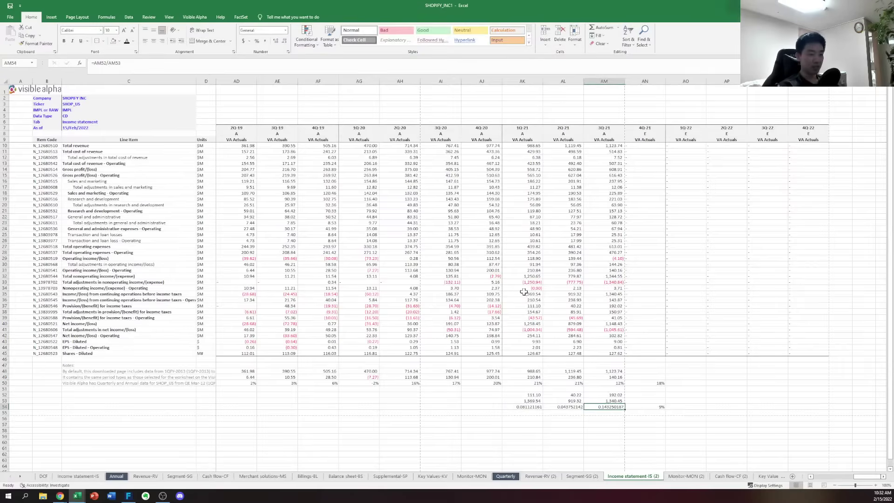
key("Right")
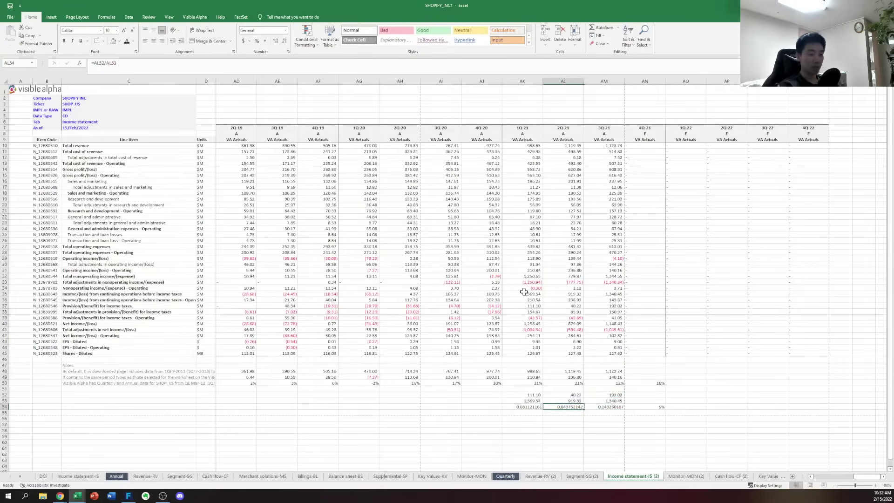
key("Left")
key("Left")
key("Right")
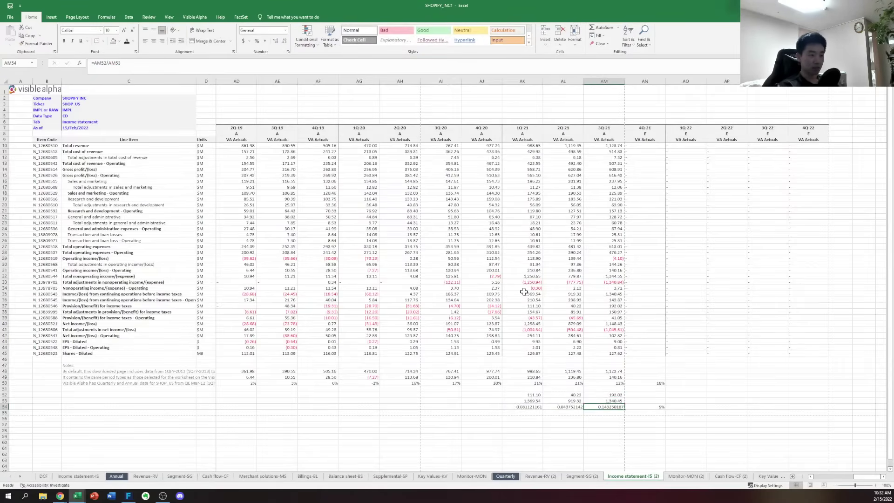
key("Left")
key("Left")
key("Right")
key("Right")
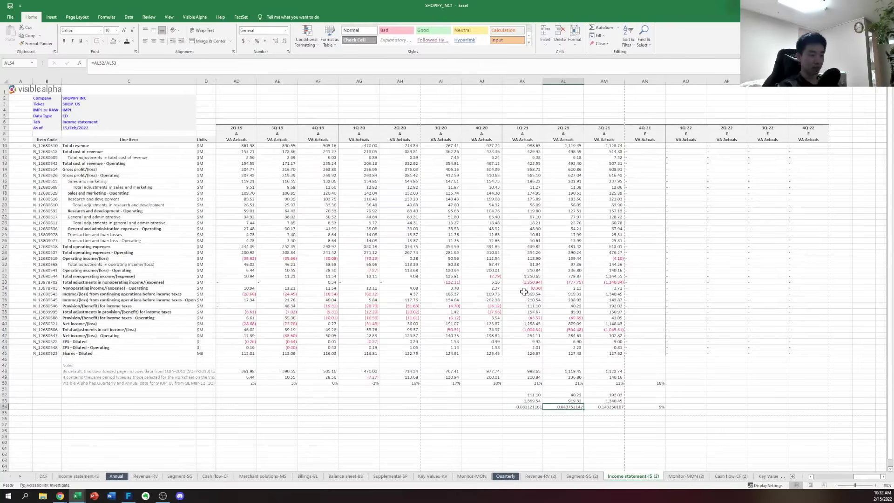
key("Right")
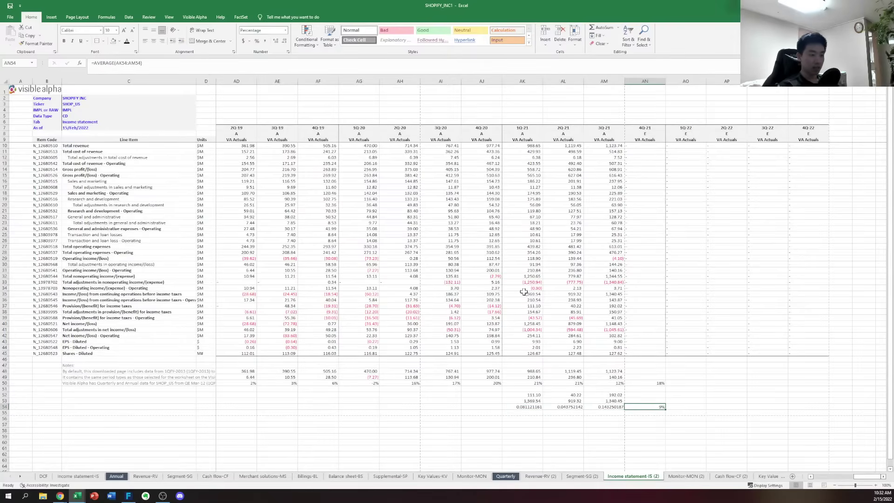
key("Left")
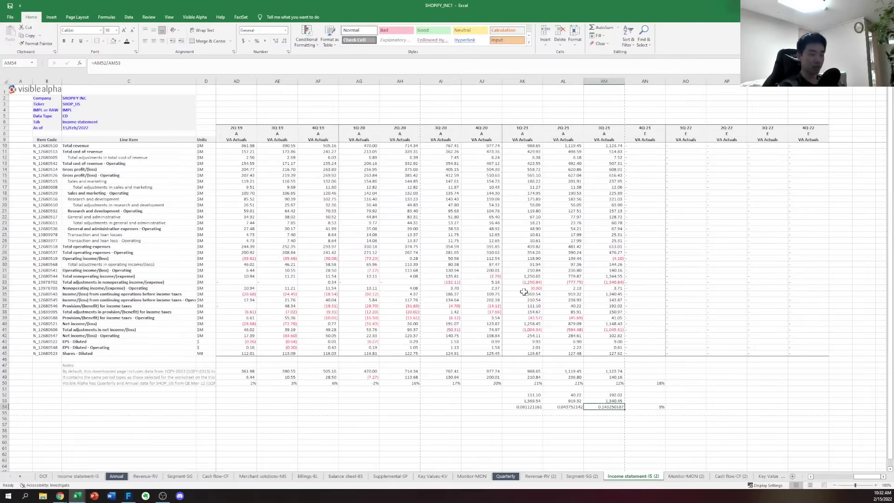
key("Right")
key("ctrl+space")
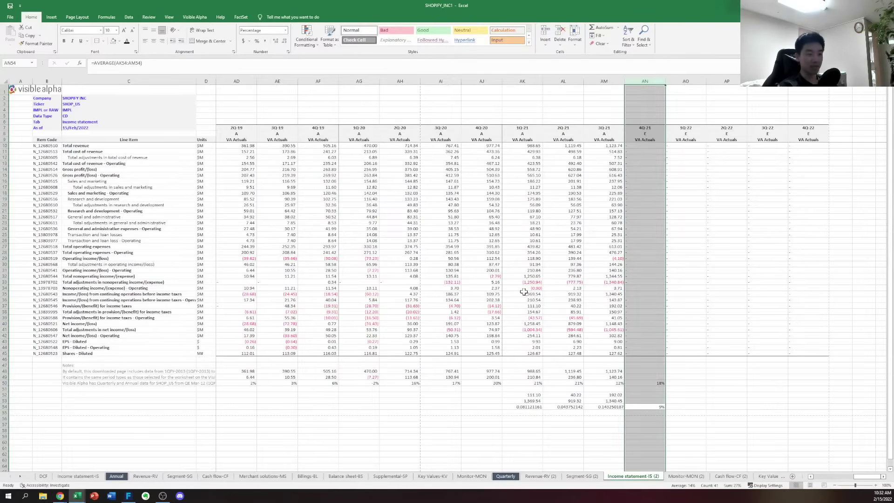
key("Up")
key("Left")
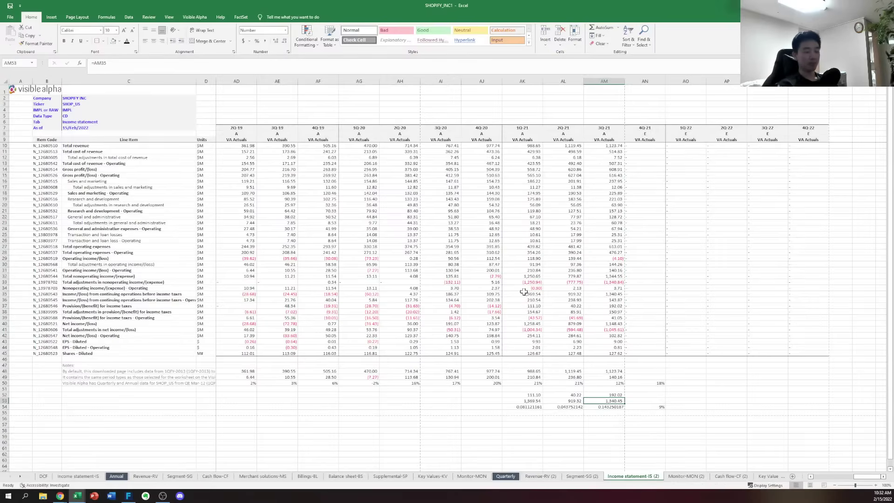
key("Right")
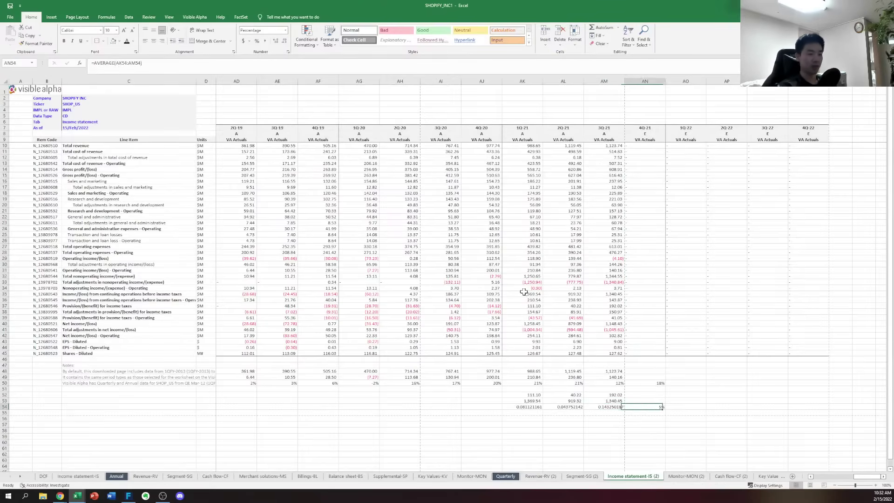
Move the average tax rate formula from cell AN54 to AO54 on the quarterly income statement sheet
key("Left")
key("Right")
key("Left")
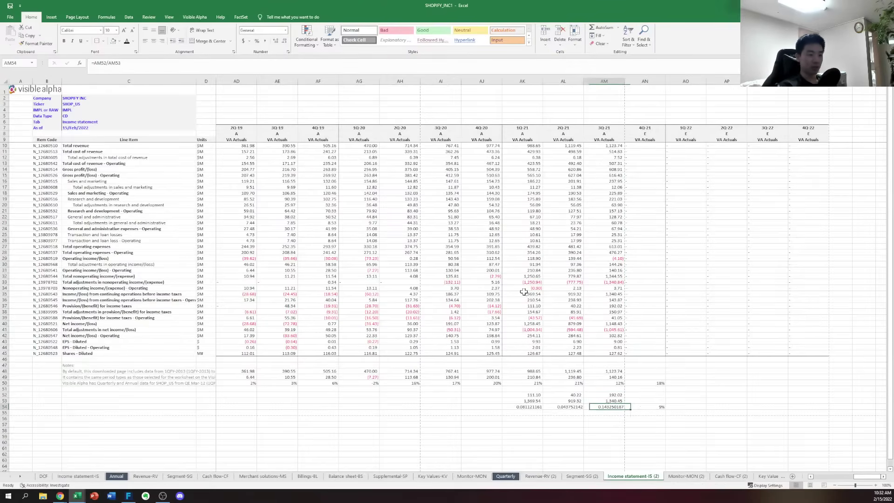
key("Right")
key("Right")
key("Left")
key("ctrl+x")
key("Right")
key("ctrl+v")
key("Left")
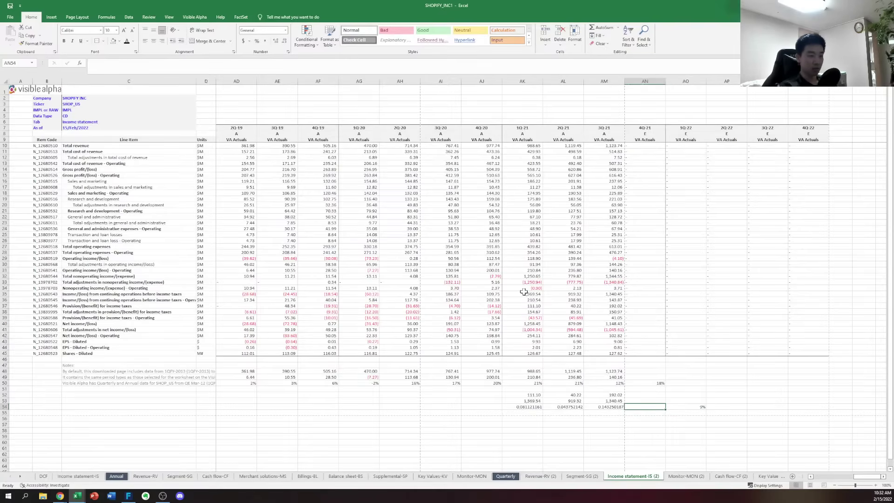
Enter 0.15 as the 4Q-21 tax rate assumption in cell AN54
key("Left")
key("Right")
type(".15")
key("Right")
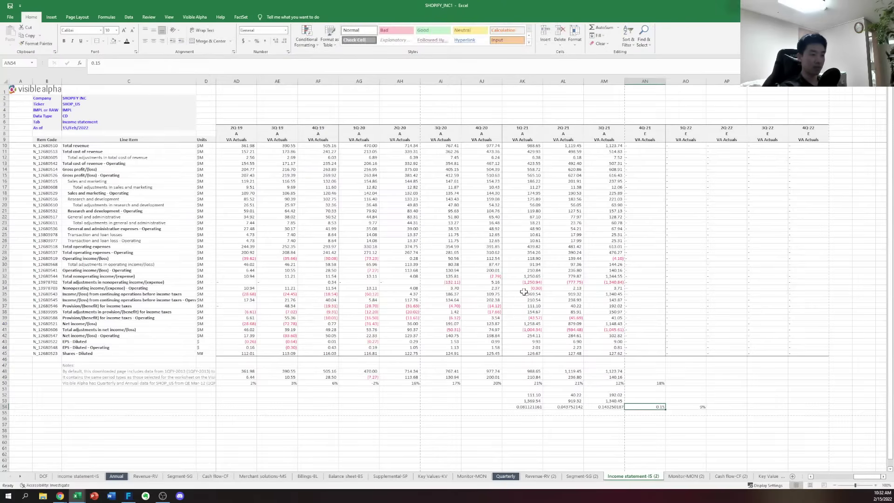
Replace the formula in AO54 with the average of the four 2021 quarterly tax rates, AK54:AN54
type("=average(")
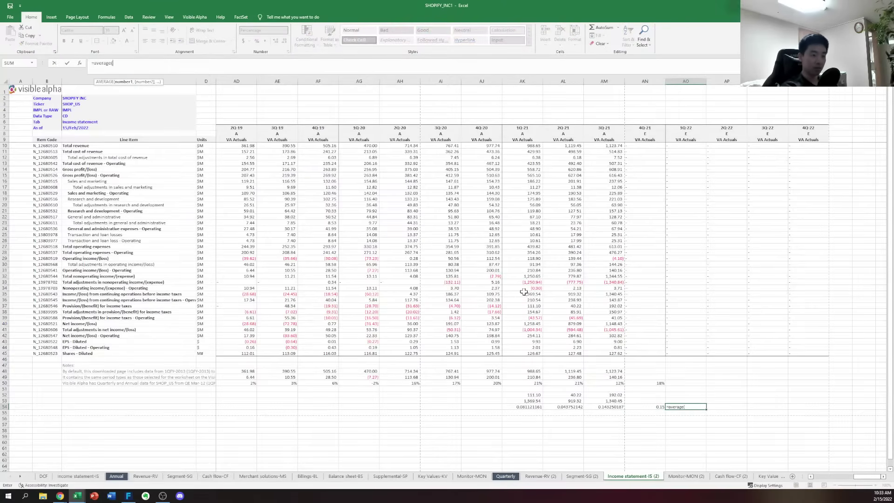
key("Left")
key("shift+Left")
key("shift+Left")
key("shift+Left")
key("ctrl+Return")
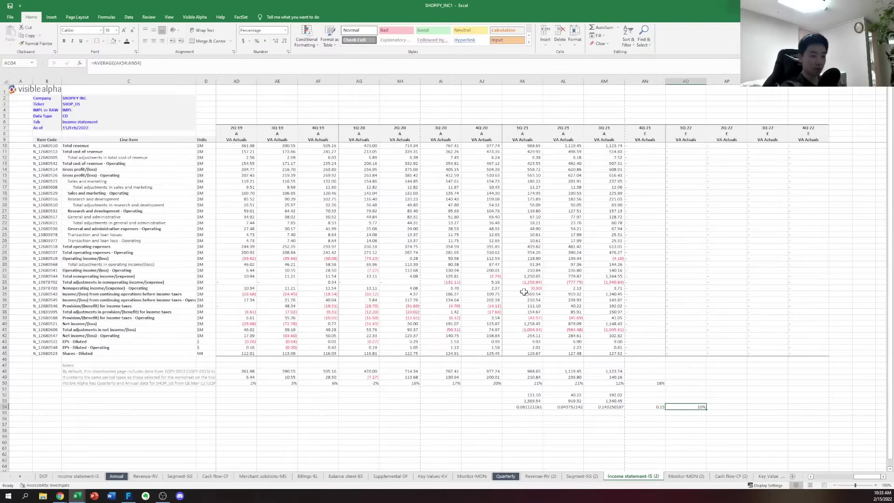
On the DCF sheet, set the Street Case tax rate in cell M93 to 10%
key("ctrl+Page_Up")
key("ctrl+Page_Up")
key("ctrl+Page_Up")
key("ctrl+Page_Up")
key("ctrl+Page_Up")
key("ctrl+Page_Up")
key("ctrl+Page_Up")
key("ctrl+Page_Up")
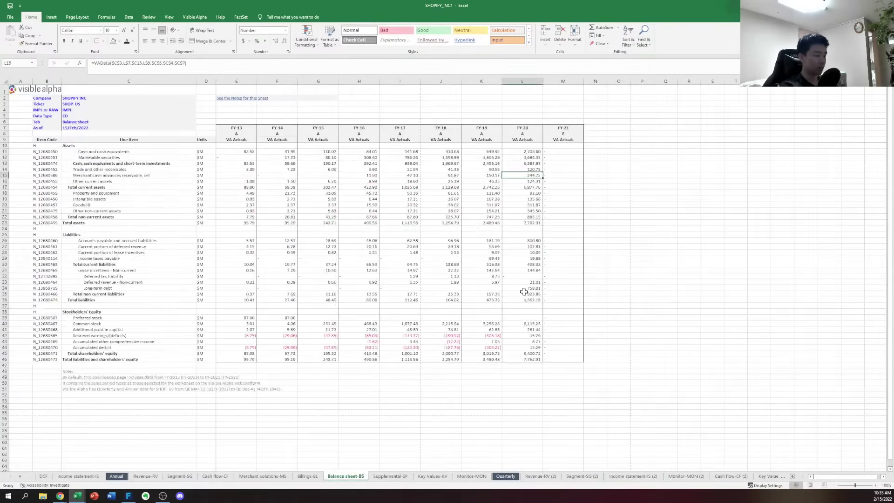
key("ctrl+Page_Up")
key("ctrl+Page_Up")
key("ctrl+Page_Up")
key("ctrl+Page_Up")
key("ctrl+Page_Up")
key("ctrl+Page_Up")
key("ctrl+Page_Up")
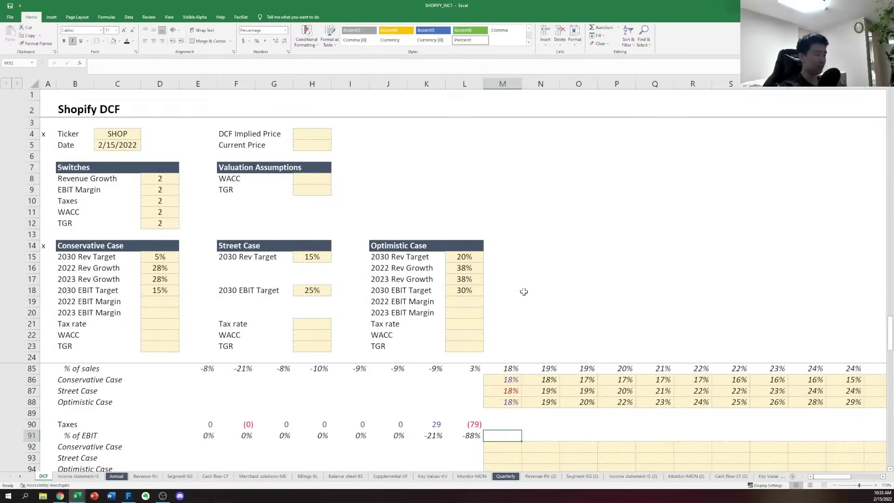
key("Left")
key("Down")
key("Down")
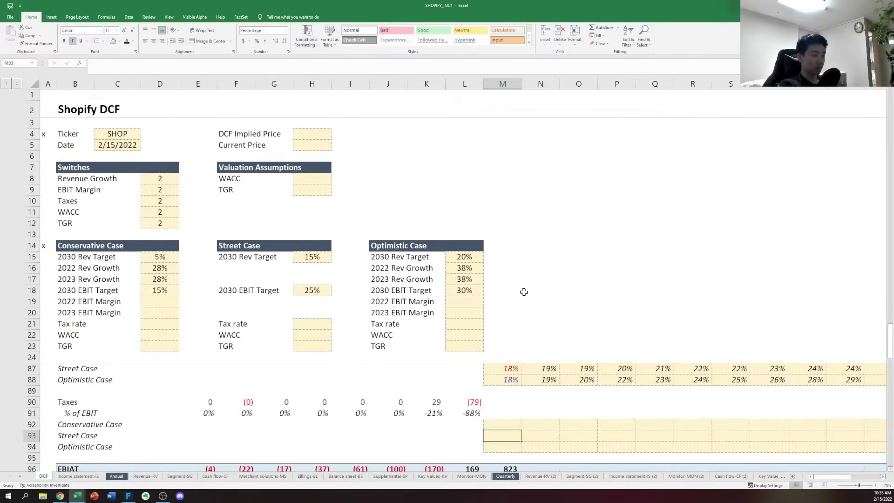
type("10")
key("Up")
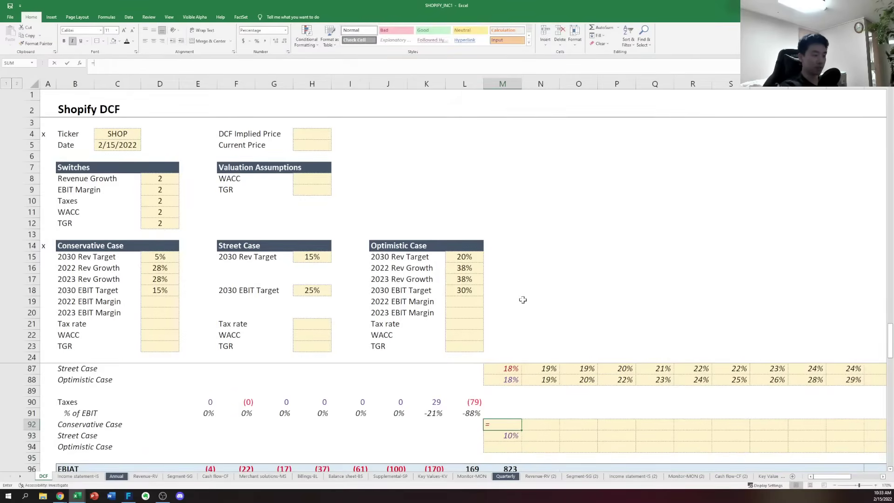
Link the Conservative Case and Optimistic Case tax rates in M92 and M94 to the Street Case cell M93
type("=")
key("Down")
key("Return")
key("Up")
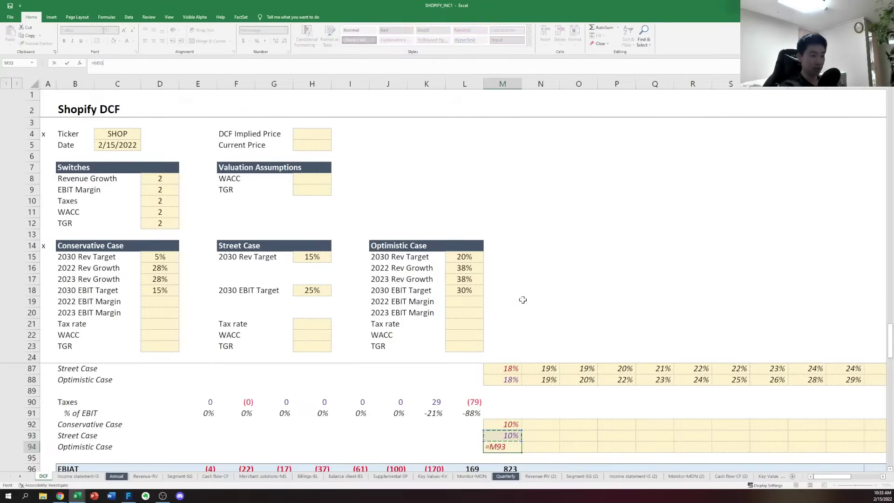
key("Return")
key("Up")
key("Up")
key("Right")
key("Right")
key("Right")
key("Right")
key("Right")
key("Right")
key("Right")
key("Right")
key("Right")
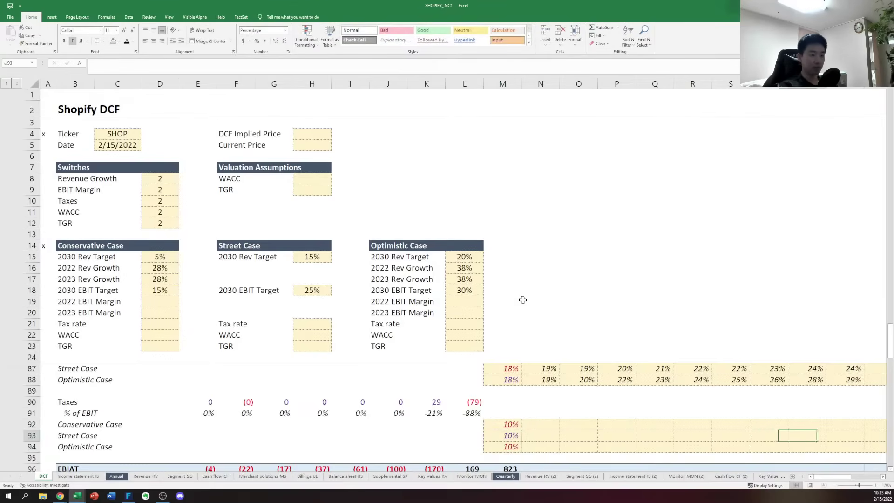
key("Right")
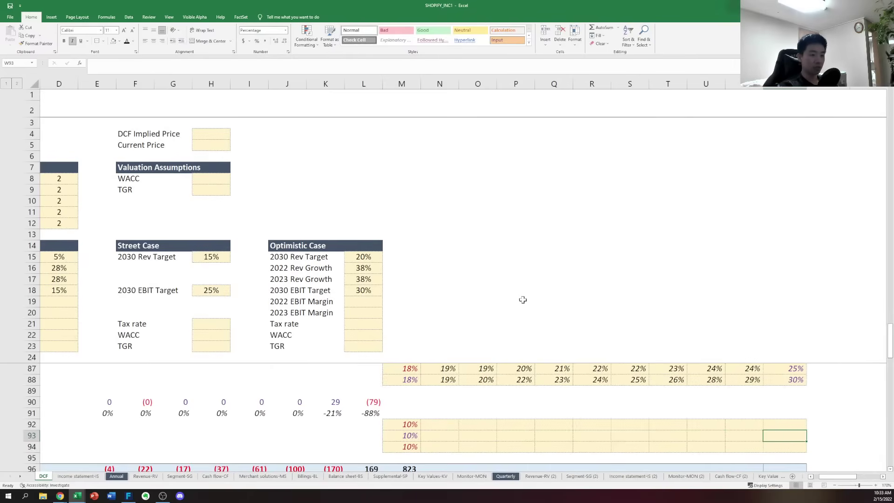
key("Left")
key("Left")
key("Left")
key("Left")
key("Left")
key("Left")
key("Left")
key("Left")
key("Left")
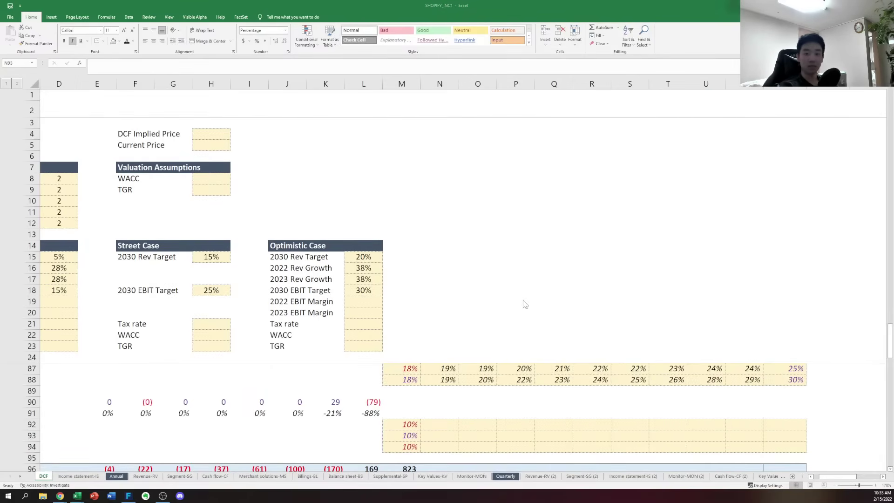
Look up "united states corporate tax rate" on Google in the browser and return to the DCF sheet in Excel
key("alt+Tab")
key("ctrl+t")
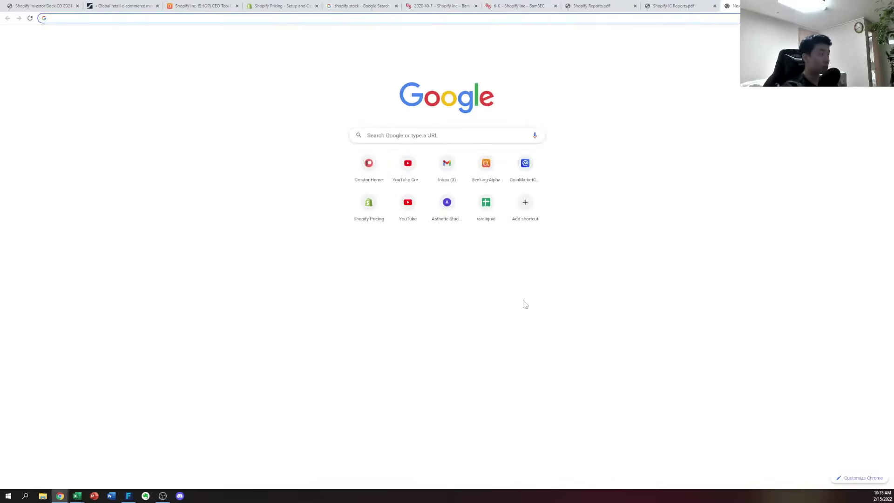
type("united sta")
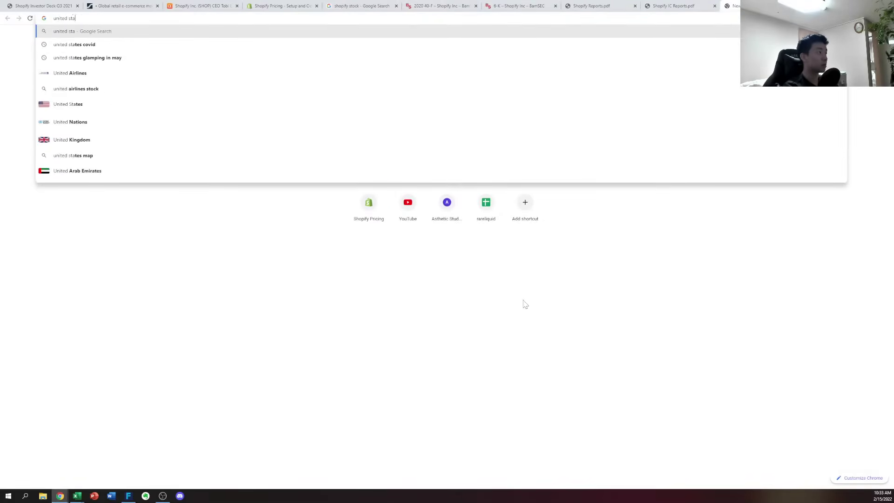
type("tes corporate tax rate")
key("Return")
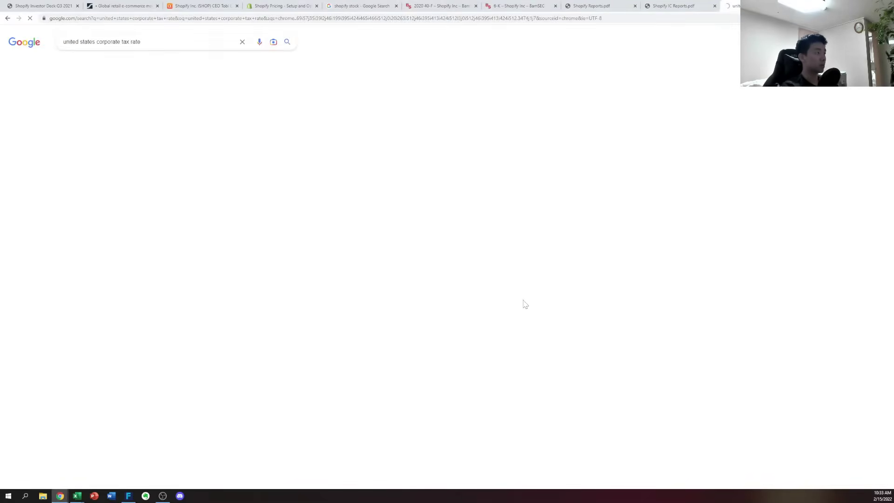
key("ctrl+w")
key("alt+Tab")
key("Right")
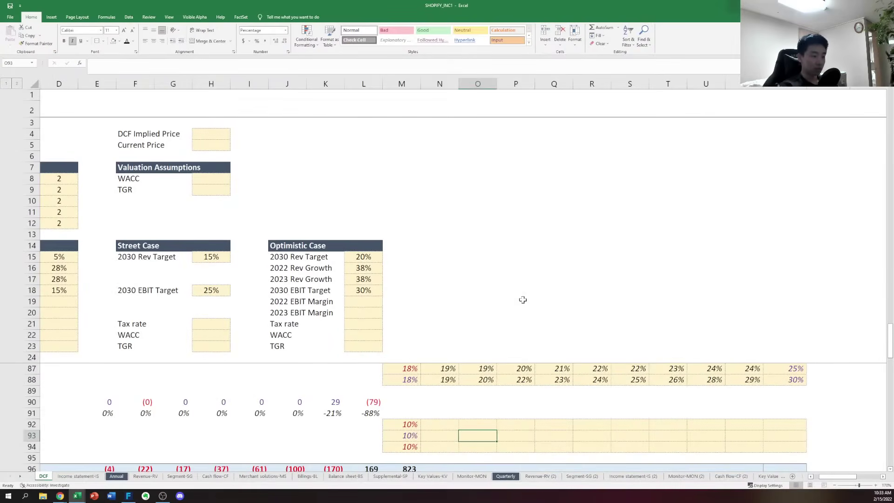
key("Left")
key("Right")
key("Right")
key("Right")
key("Left")
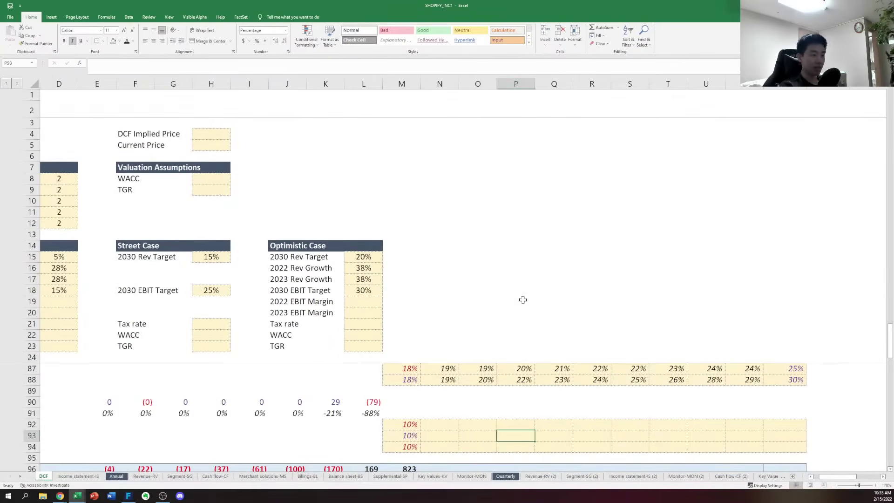
key("Left")
key("Left")
key("Right")
key("Right")
key("Left")
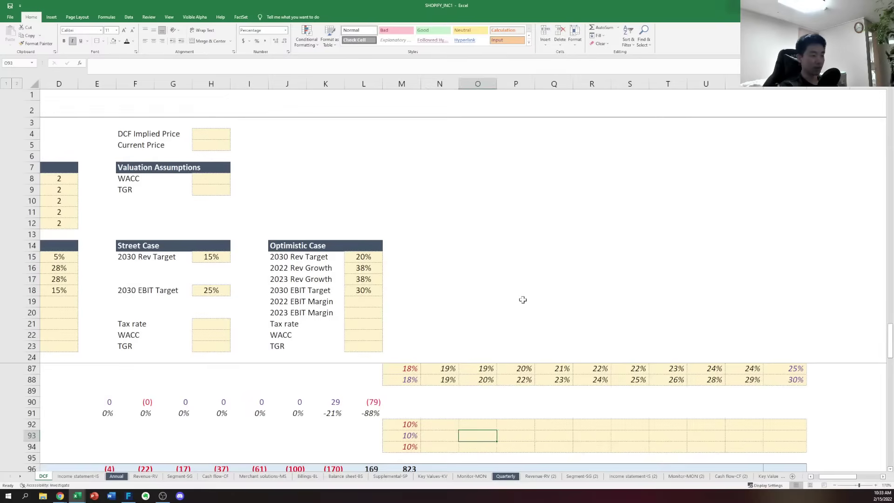
key("Left")
key("Right")
key("Left")
key("Up")
key("Left")
key("Left")
key("Up")
key("Down")
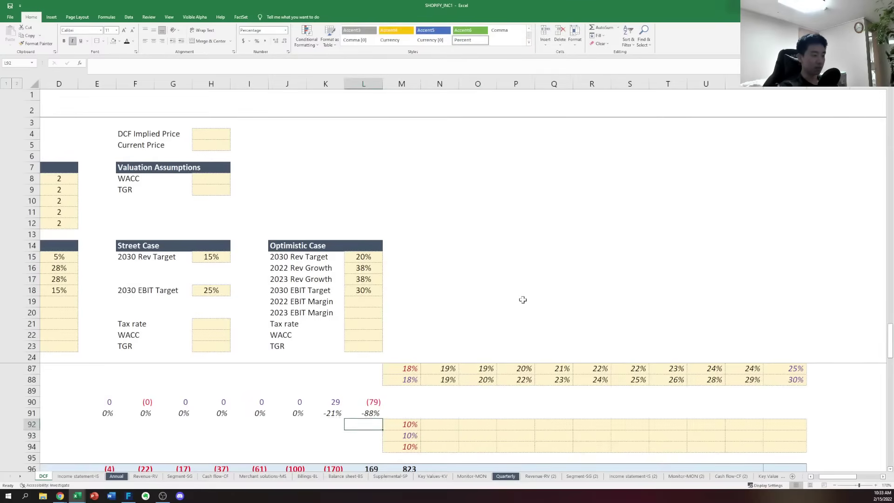
key("Right")
key("Right")
key("Down")
key("Right")
key("Right")
key("Left")
key("Left")
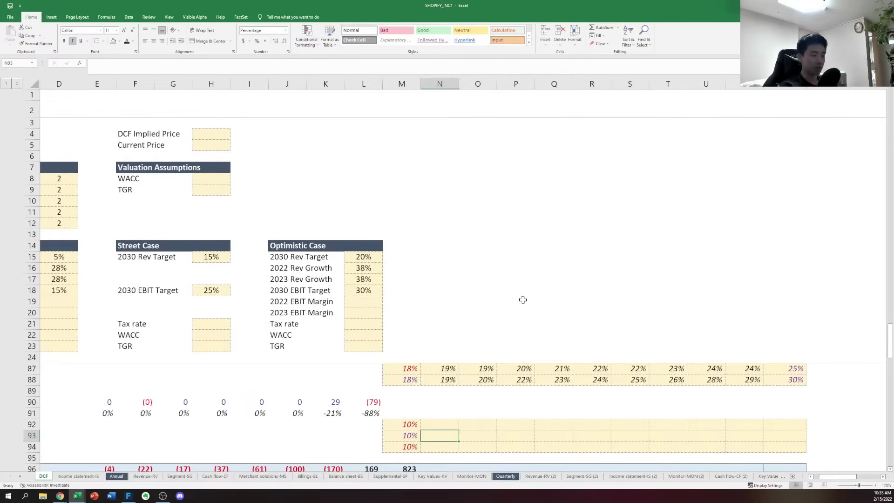
Enter 21% as the Street Case tax rate in cell P93
key("Right")
key("Right")
key("Right")
key("Left")
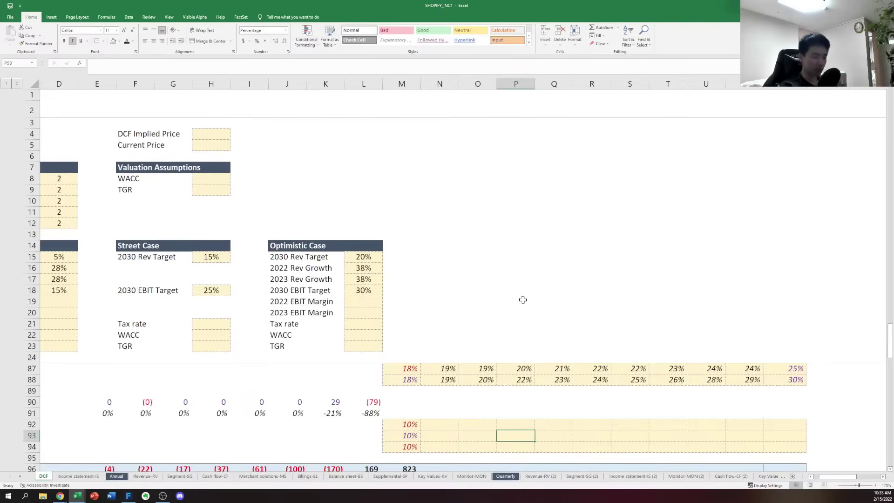
type("21")
key("ctrl+Return")
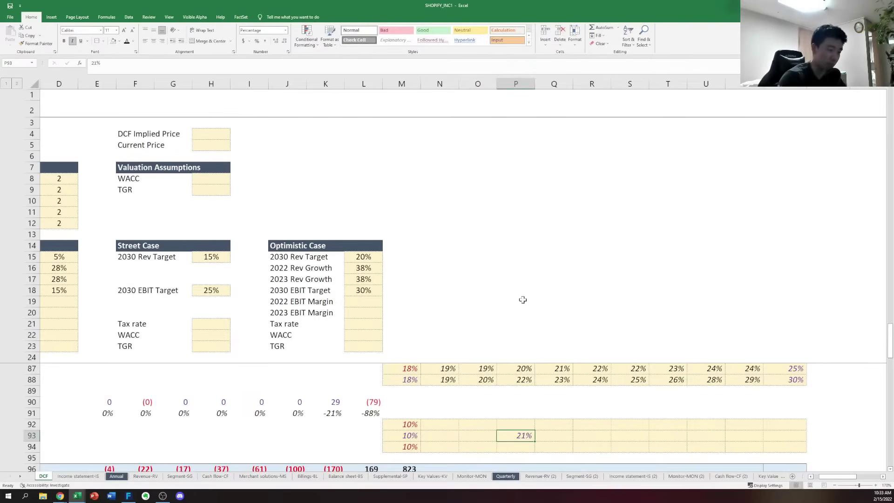
key("Left")
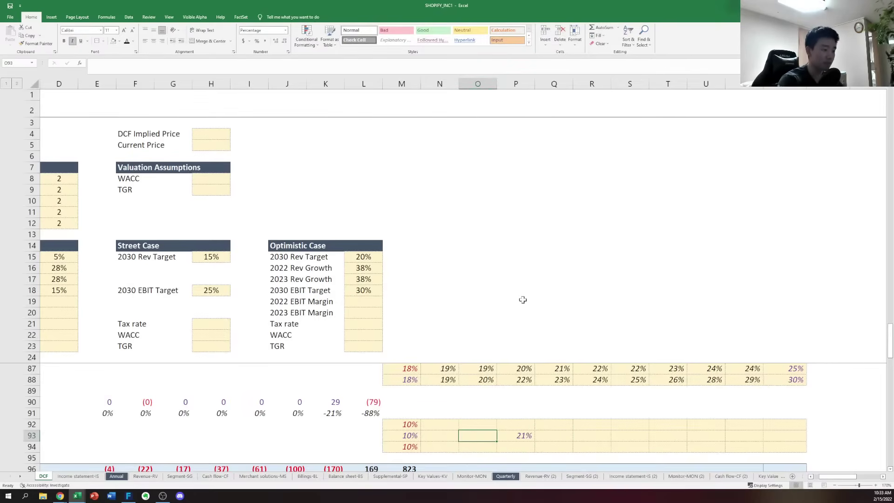
key("Left")
key("Right")
key("Right")
key("Right")
key("Left")
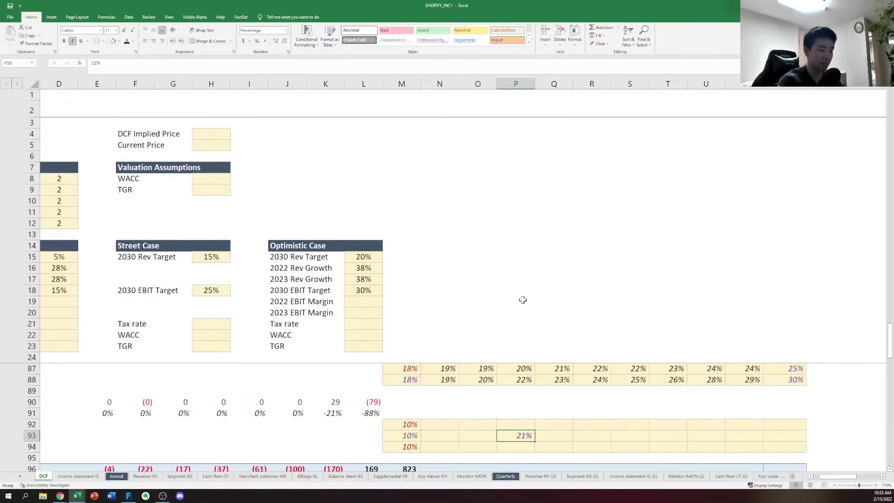
key("Up")
key("Up")
key("Down")
key("Down")
Change the font colour of the Street Case tax rate in P93 to dark red
key("alt+h")
key("f")
key("c")
key("Down")
key("Down")
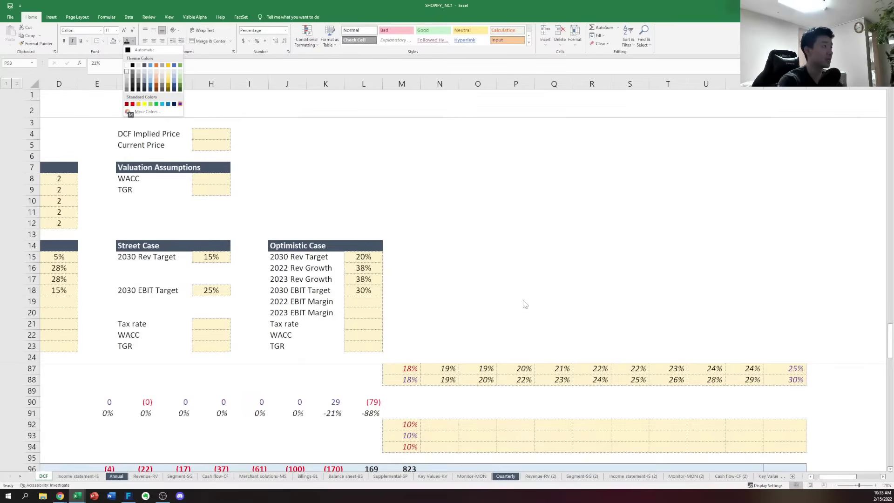
key("Return")
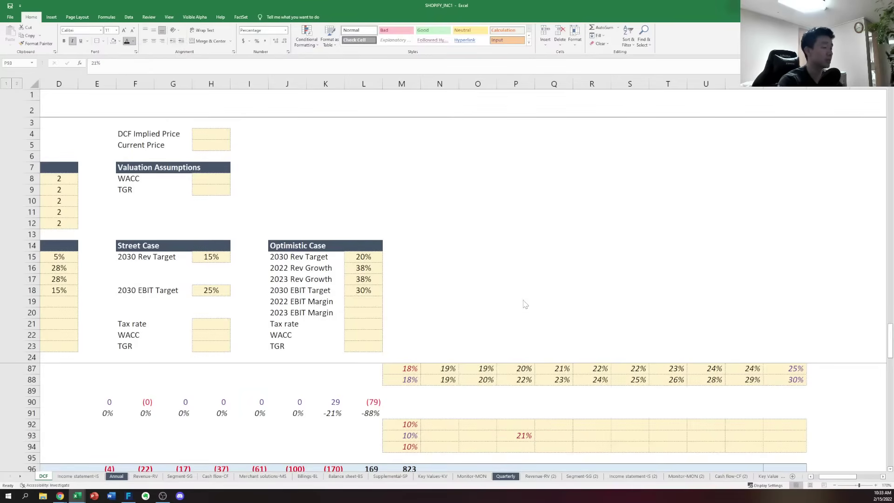
Copy the 21% Street Case tax rate from P93 to O93 and clear P93
key("Right")
key("Left")
key("Left")
key("Left")
key("Right")
key("Left")
key("Right")
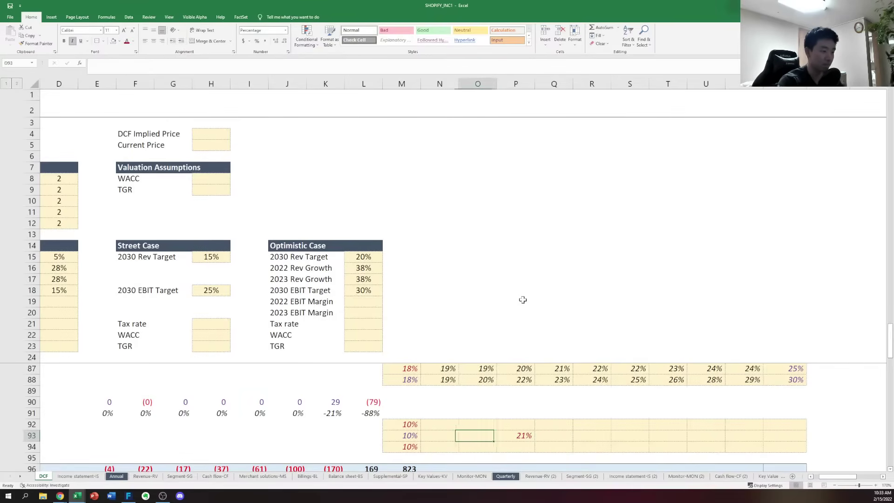
key("Right")
key("ctrl+c")
key("Left")
key("ctrl+v")
key("Right")
key("Delete")
key("Left")
key("Left")
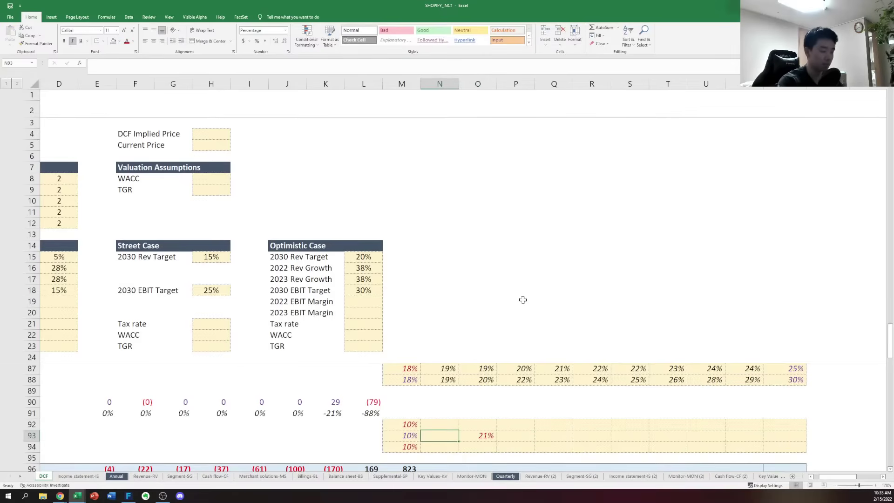
key("Right")
key("Up")
key("Left")
key("Left")
key("Left")
key("Up")
key("Left")
key("Left")
key("Left")
key("Left")
key("Left")
key("Left")
key("Left")
key("Left")
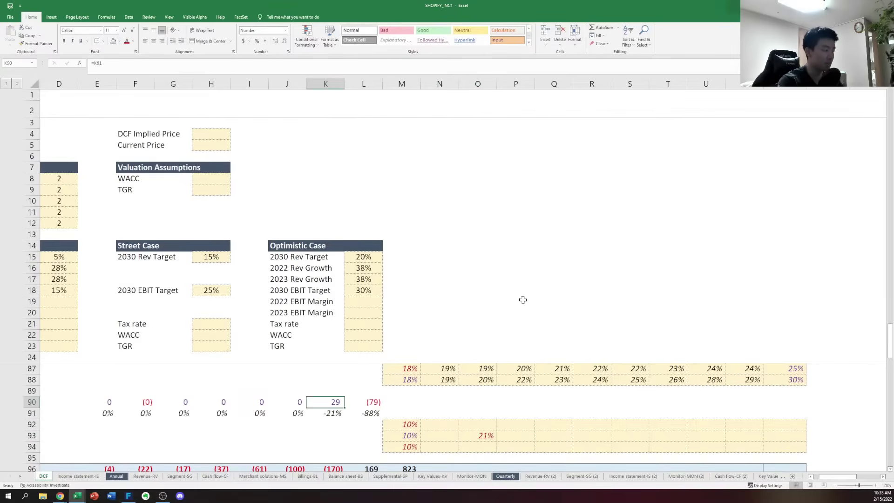
key("Up")
key("Right")
key("Down")
key("Down")
key("Down")
key("Down")
key("Down")
key("Down")
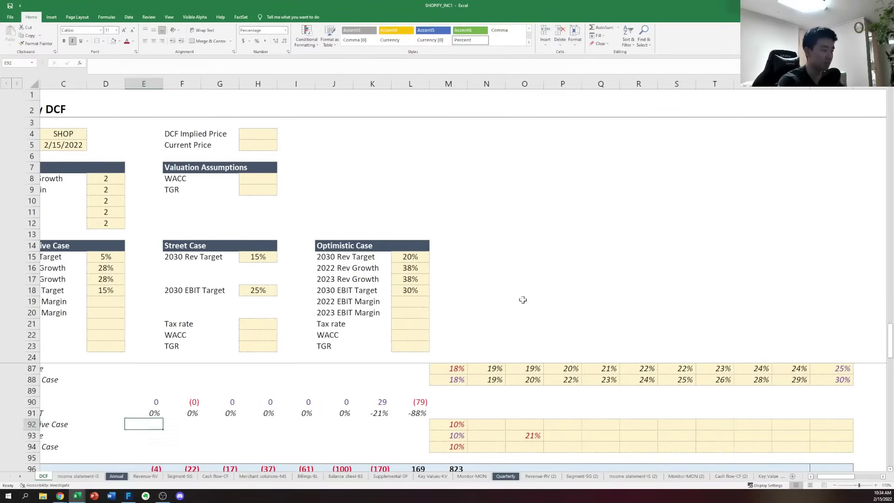
key("shift+Right")
key("shift+Right")
key("shift+Right")
key("shift+Right")
key("shift+Right")
key("shift+Right")
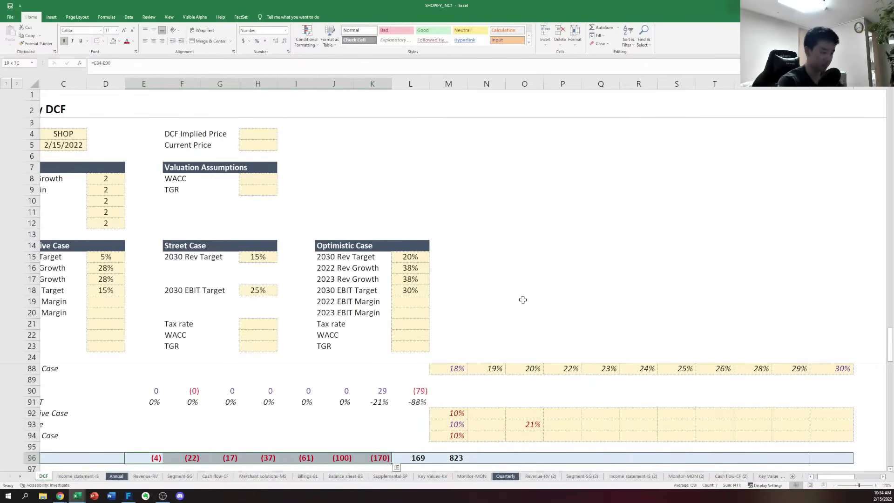
key("shift+Right")
key("Up")
key("Right")
key("Right")
key("Right")
key("Right")
key("Right")
key("Up")
key("Up")
key("Right")
key("Right")
key("Right")
key("Right")
key("Right")
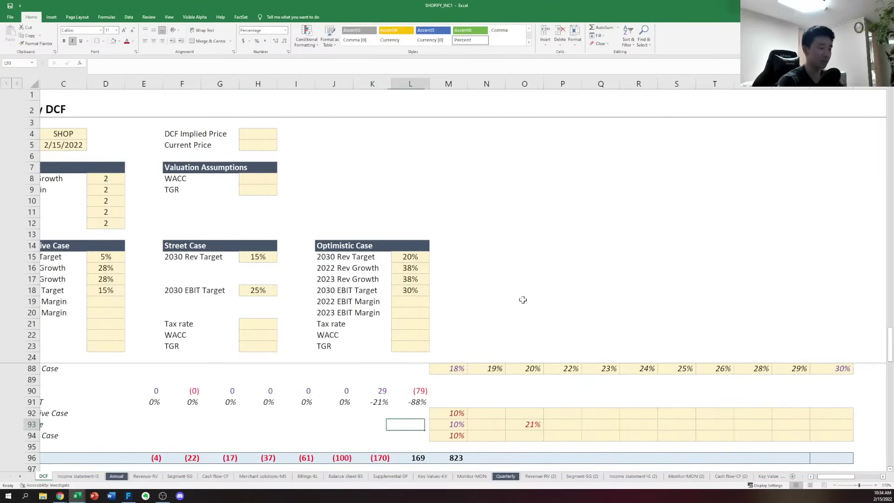
key("Left")
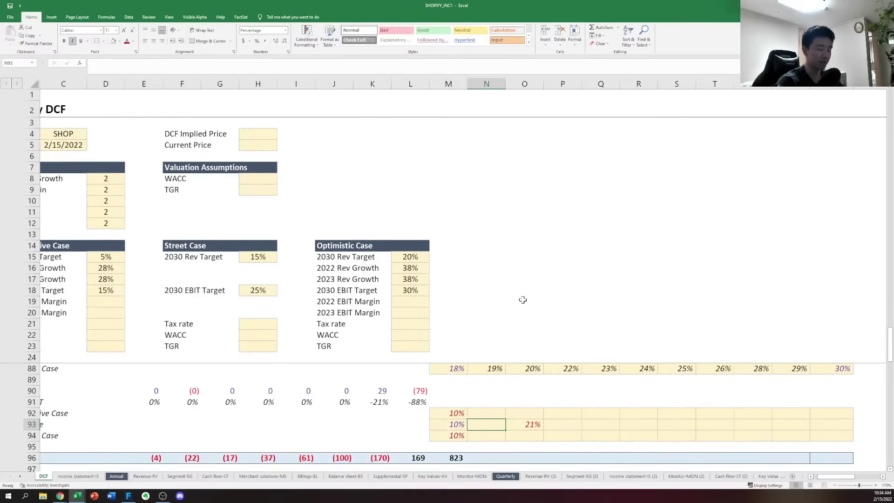
type("=")
key("Right")
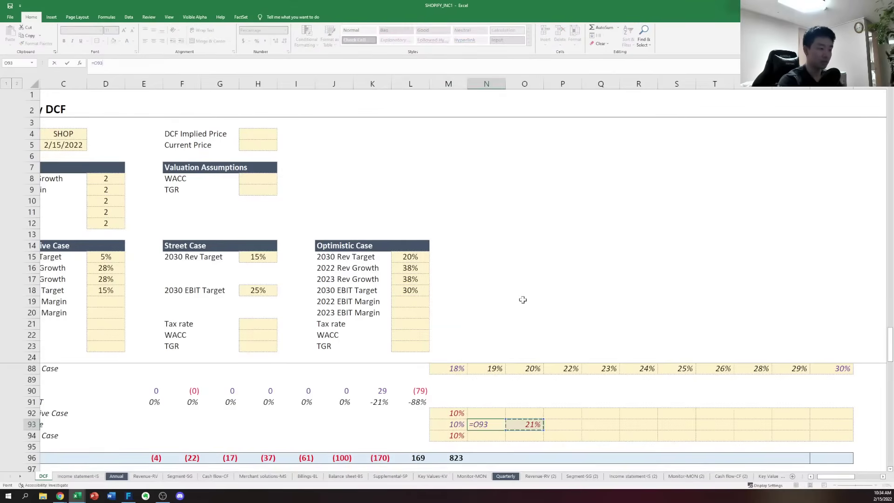
key("Escape")
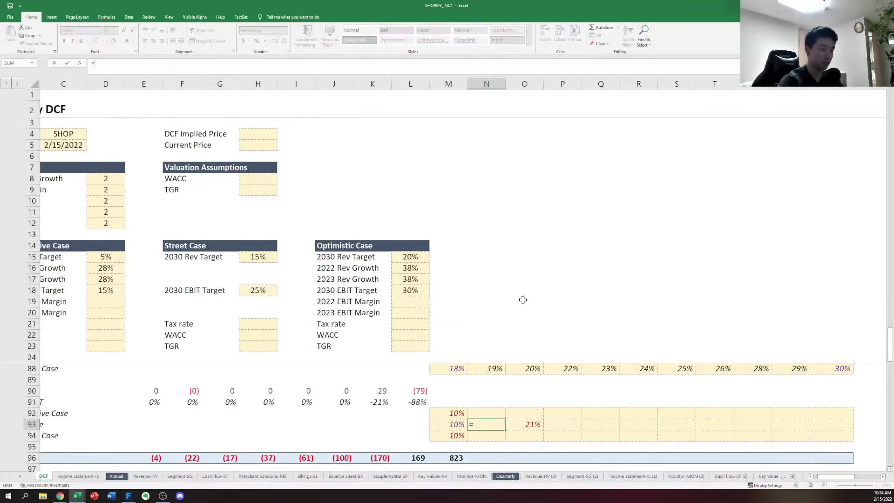
type("=")
key("Right")
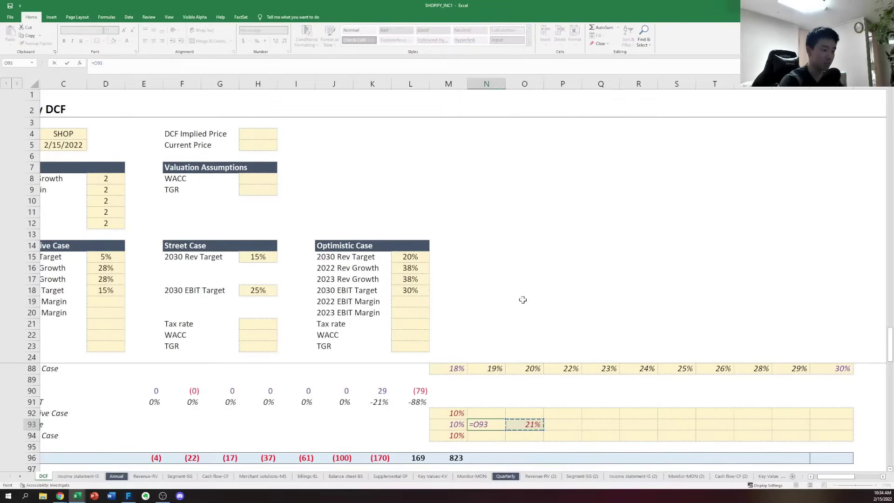
type("+")
key("Left")
key("Escape")
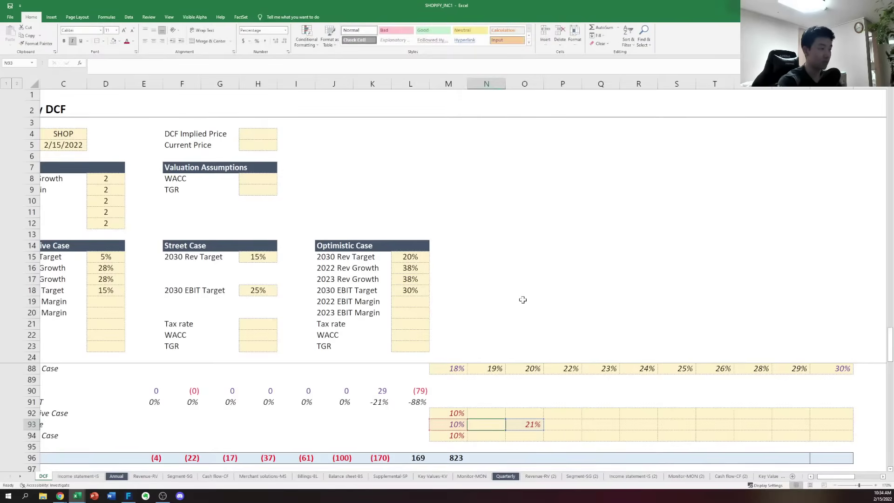
Enter =AVERAGE(O93,M93) as the Street Case tax rate in cell N93
type("=average(")
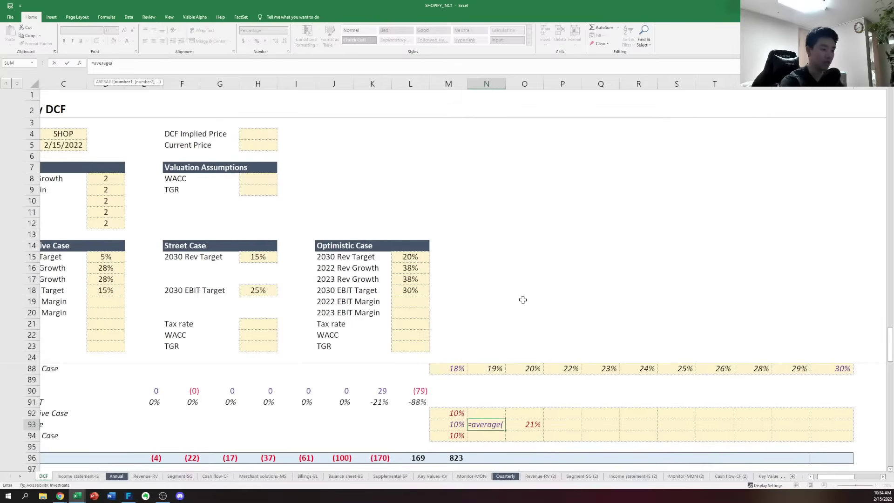
key("Right")
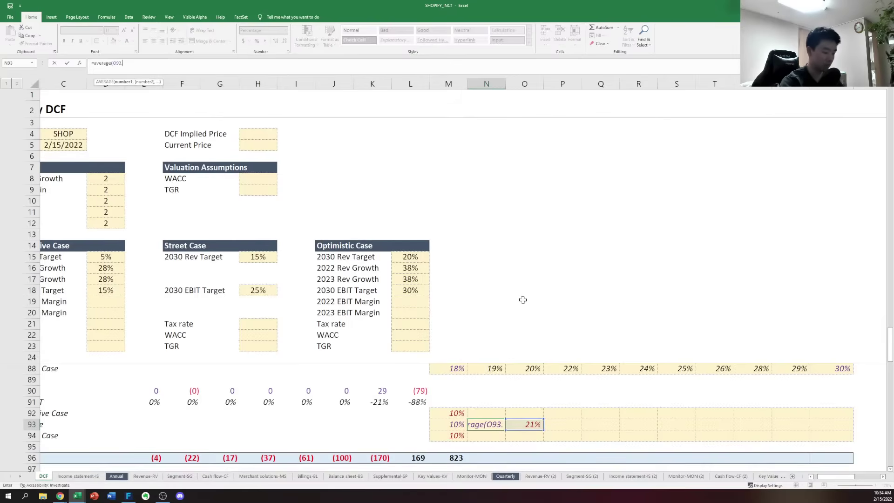
type(",")
key("Left")
key("ctrl+Return")
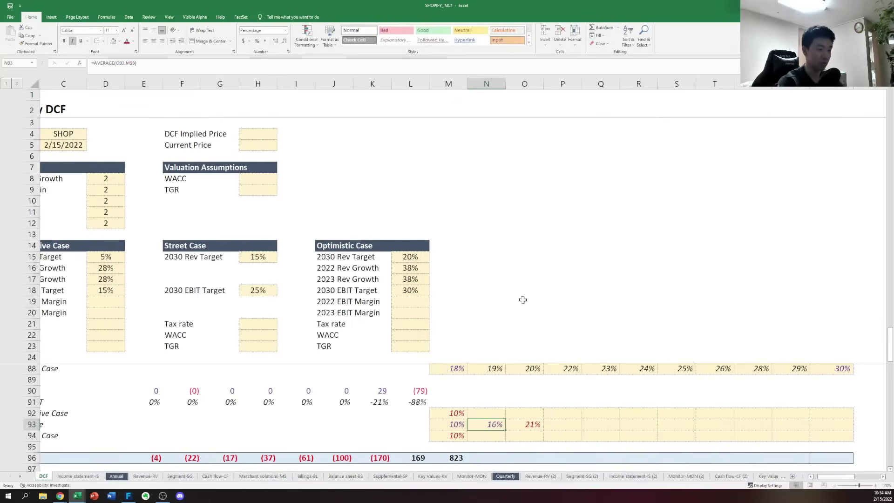
Apply the formatting of the tax rate in O93 to the averaged rate in N93
key("ctrl+c")
key("ctrl+alt+v")
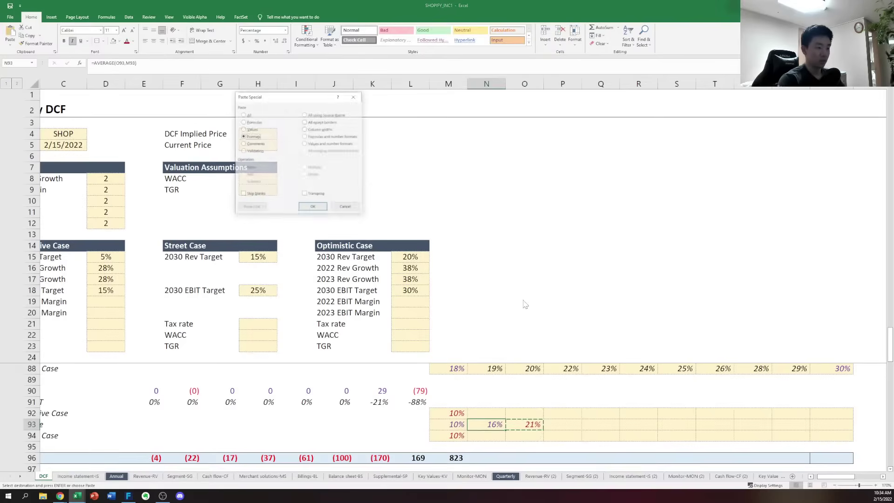
key("Escape")
key("Up")
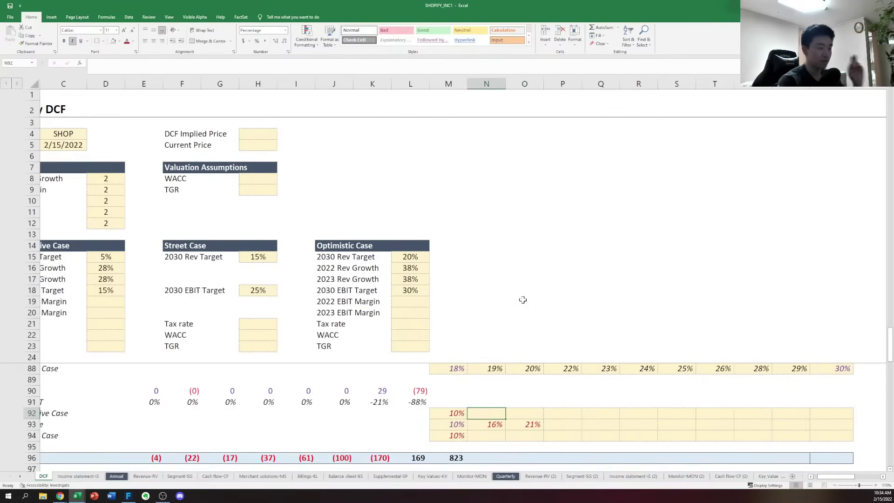
key("Down")
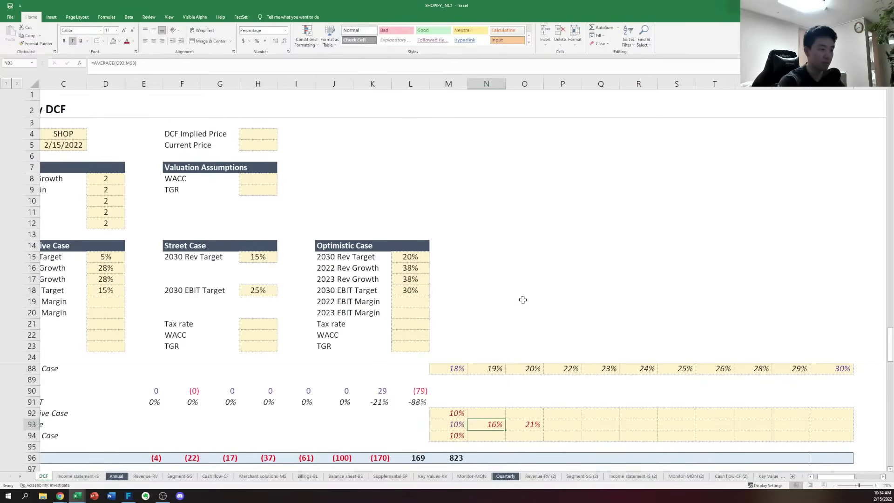
Copy N93 to N92 for its formatting and enter =N93+2% there as the Conservative Case tax rate
key("ctrl+c")
key("Up")
key("ctrl+v")
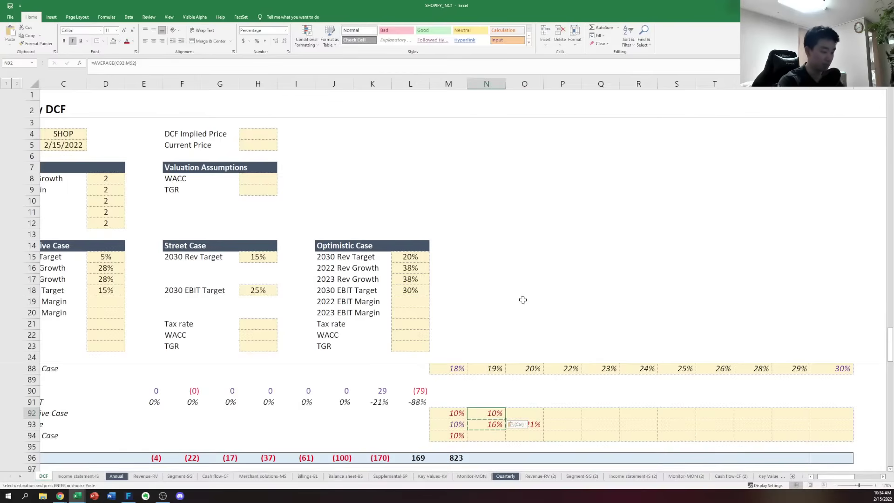
type("=")
key("Down")
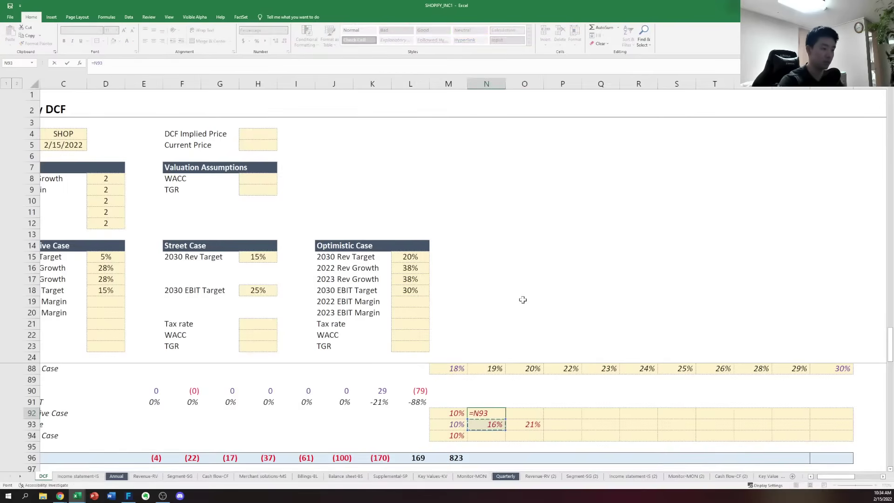
type("+2%")
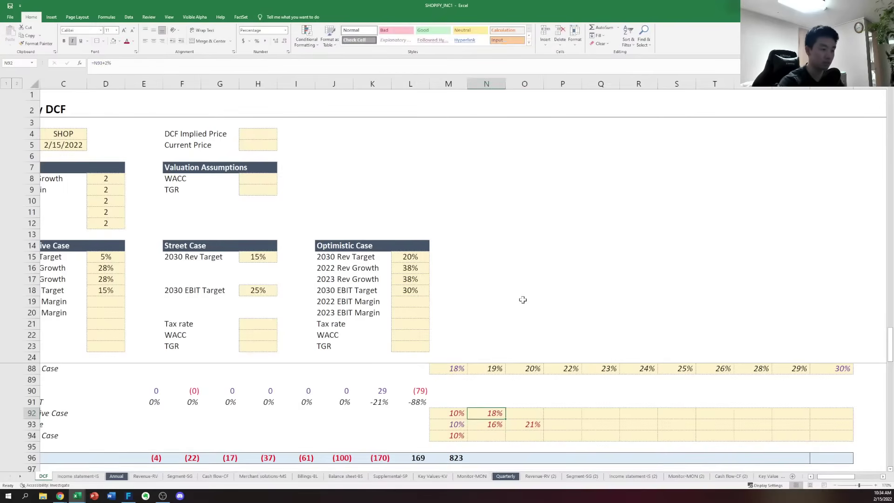
Enter 21% as the Conservative Case tax rate in cell O92
key("Tab")
type("21%")
key("Return")
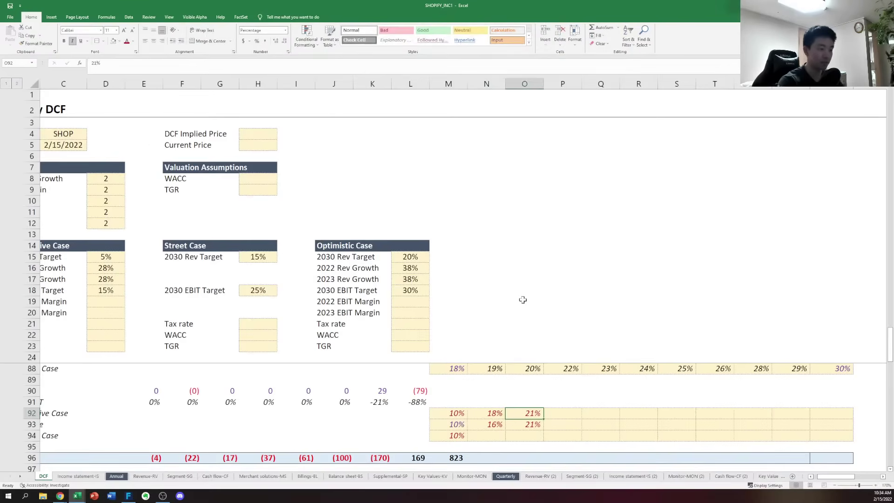
Enter =N93-2% as the Optimistic Case tax rate in N94 and copy the formula to O94
key("Down")
type("=")
key("Up")
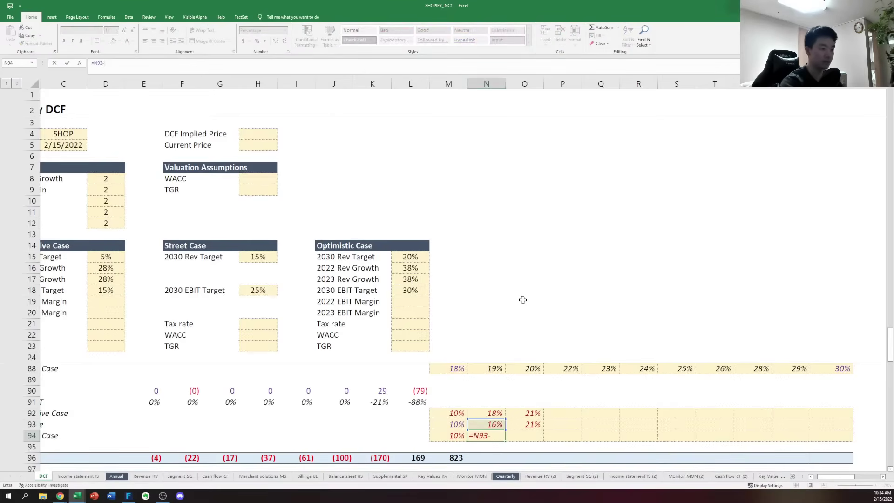
type("-2%")
key("ctrl+Return")
key("ctrl+c")
key("Right")
key("Return")
Enter 21% as the Optimistic Case tax rate in P94 and apply the formatting of O94 to it
key("Right")
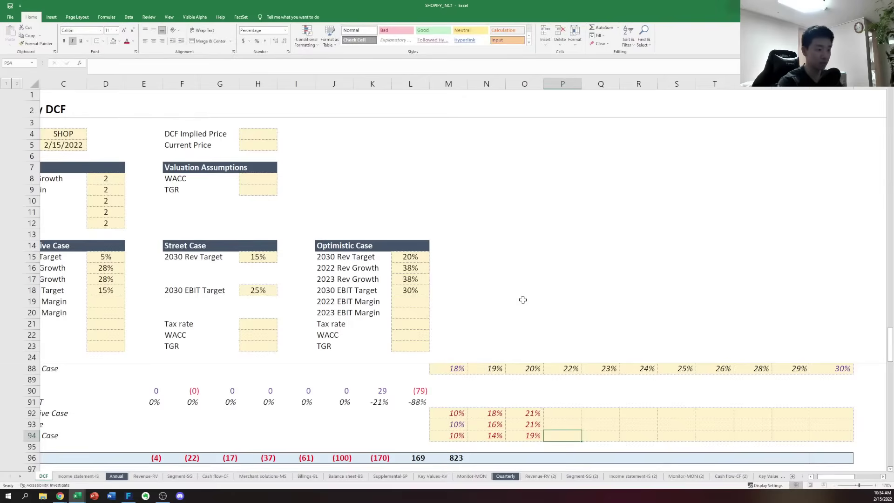
type("21")
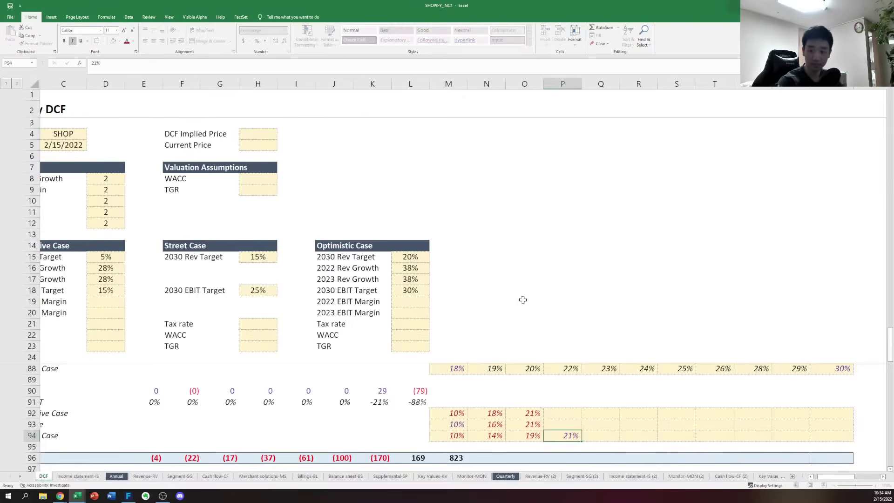
key("Right")
key("Left")
key("Left")
key("Right")
key("Right")
key("Right")
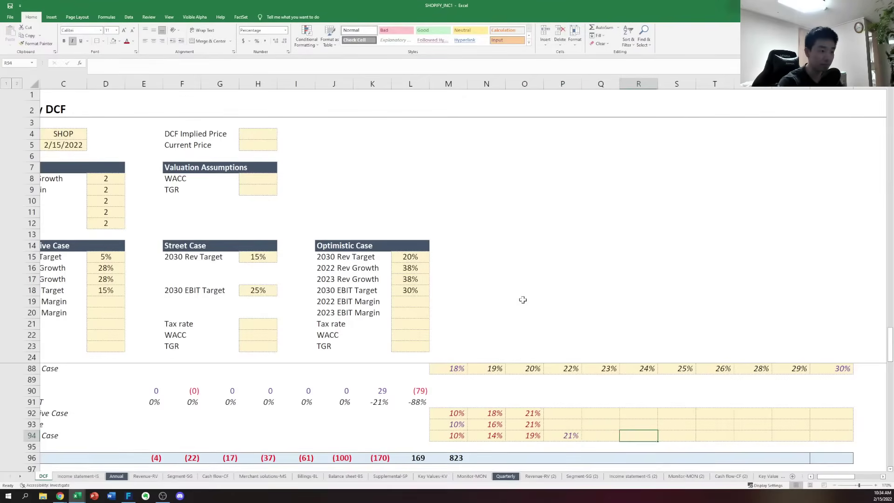
key("Left")
key("Left")
key("Left")
key("Right")
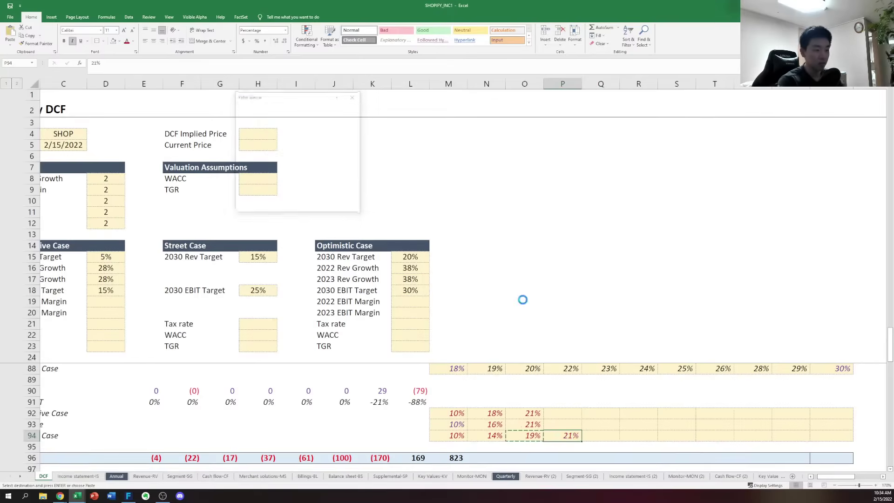
Examine the Optimistic and Conservative Case tax rate formulas in columns N and O
key("Left")
key("Left")
key("Up")
key("Down")
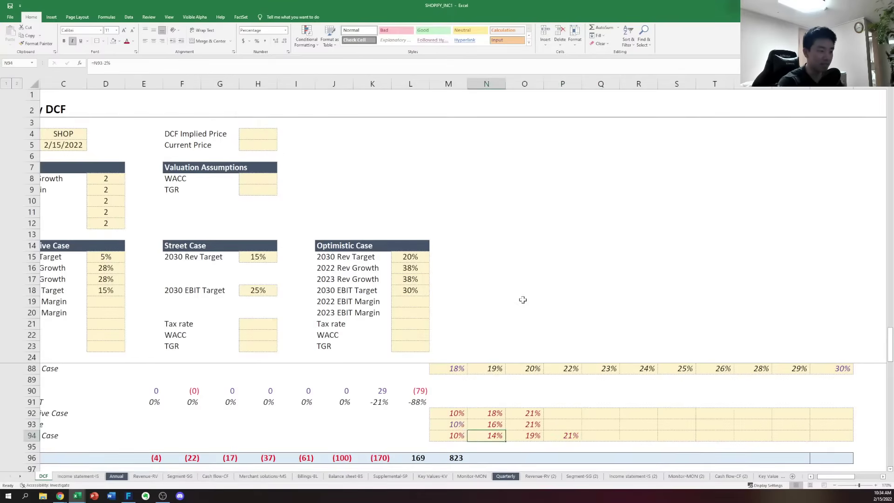
key("Right")
key("Up")
key("Up")
key("Left")
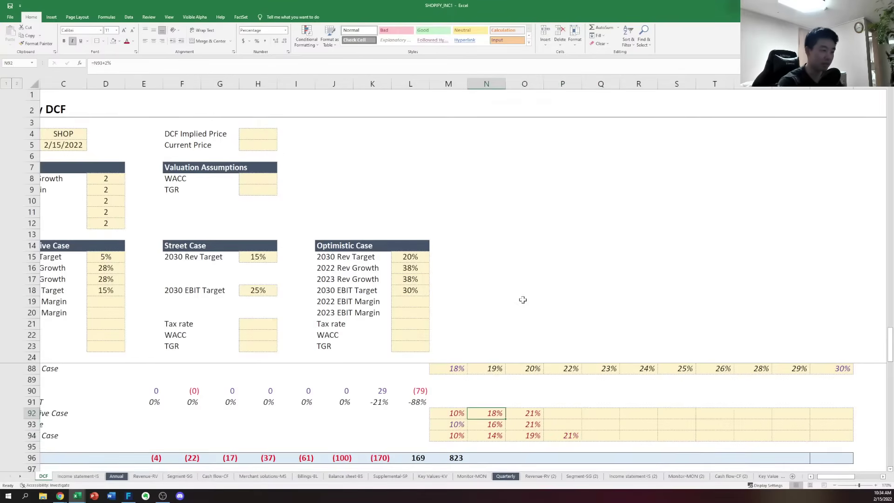
key("Right")
key("Left")
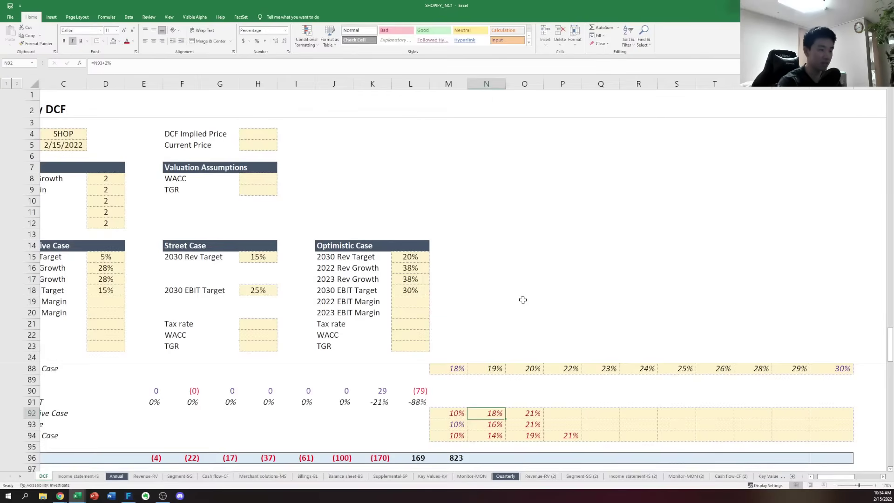
key("Right")
key("Left")
Copy the OFFSET case-selection formulas from M85:W85 into the tax rate row starting at M91
key("Up")
key("Up")
key("Up")
key("Up")
key("Up")
key("Up")
key("Up")
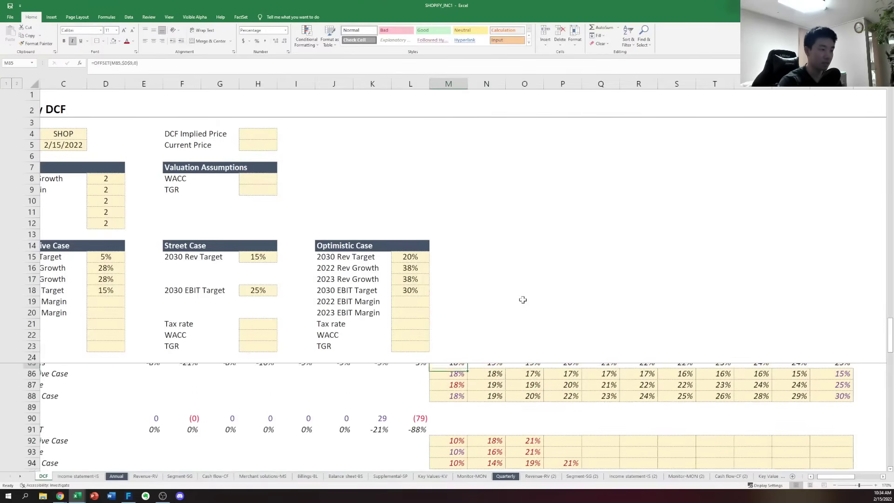
key("Left")
key("ctrl+shift+Right")
key("ctrl+c")
key("Down")
key("Down")
key("Down")
key("Down")
key("Down")
key("Down")
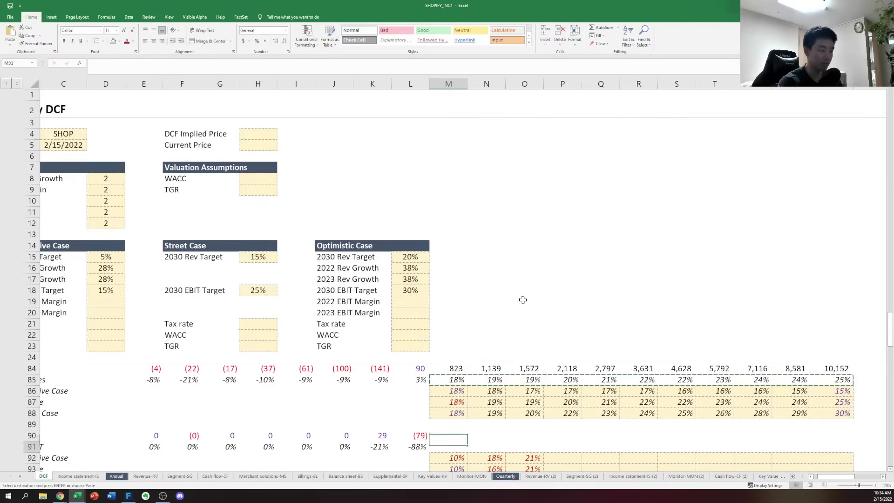
key("ctrl+v")
Change the case switch reference in the M91 OFFSET formula to $D$10 and copy the formula across row 91 through W91
key("F2")
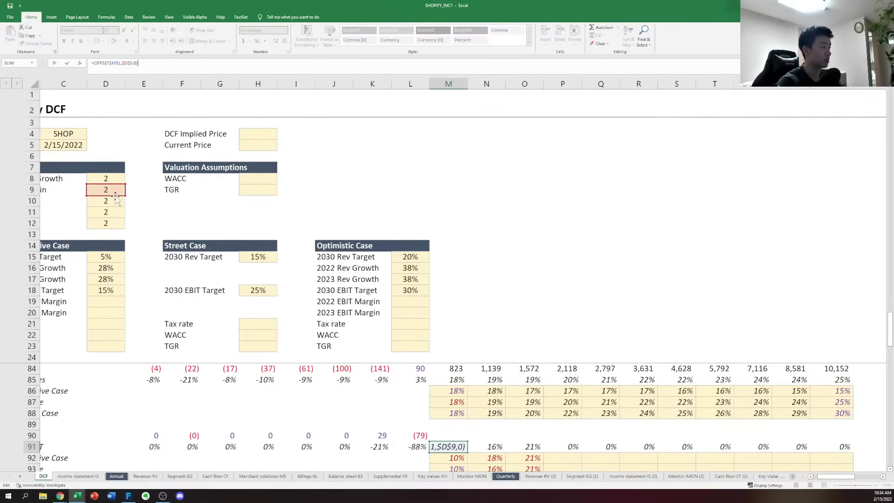
left_click_drag(115, 198, 115, 201)
key("Return")
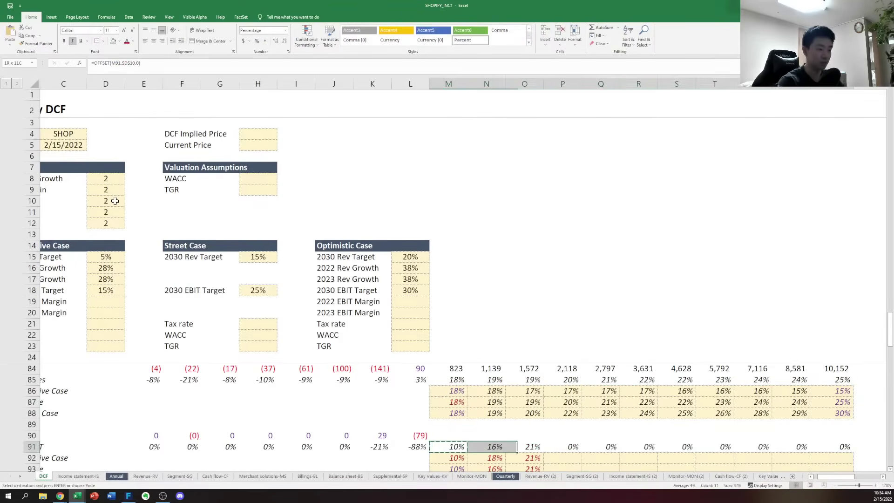
key("ctrl+alt+v")
key("Return")
Enter =O92 in P92 to carry the Conservative Case tax rate forward one year
key("Down")
key("Down")
key("Right")
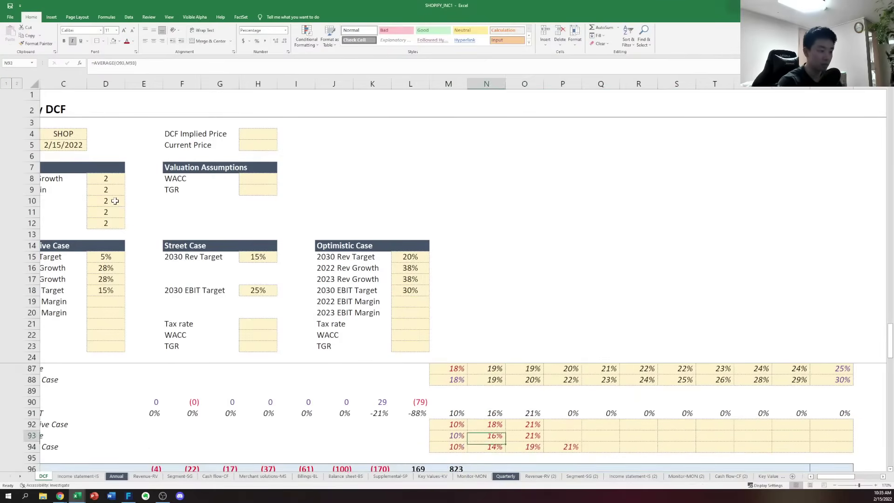
key("Up")
key("Right")
key("Right")
key("Right")
key("Right")
key("Left")
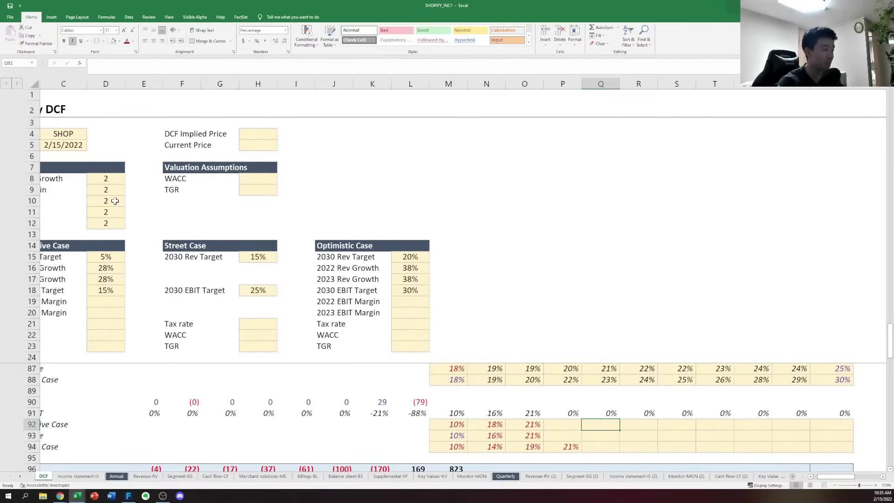
key("Left")
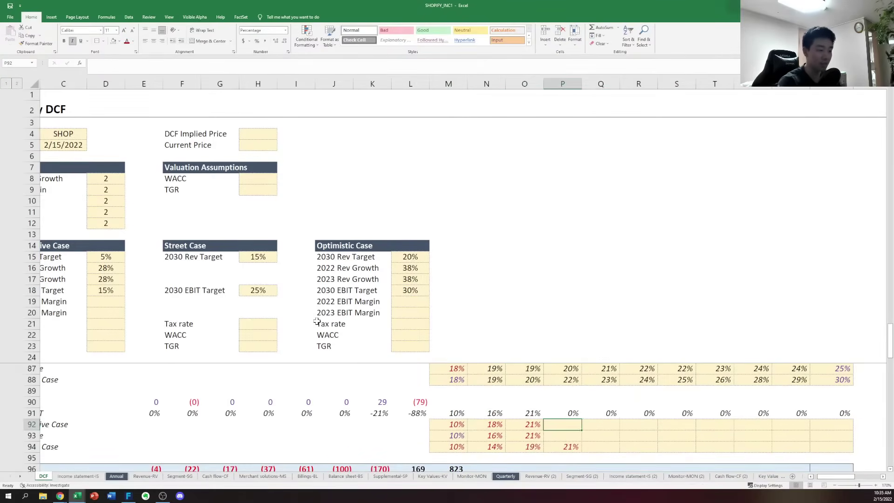
type("=")
key("Left")
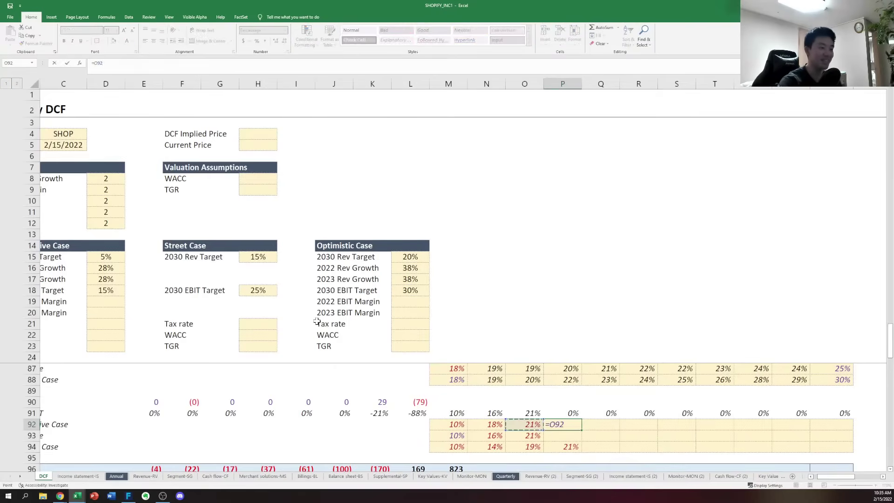
key("ctrl+Return")
Copy the P92 formula across the remaining Conservative Case years through W92
key("ctrl+c")
key("shift+Right")
key("shift+Right")
key("shift+Right")
key("shift+Right")
key("shift+Right")
key("shift+Right")
key("shift+Right")
key("ctrl+v")
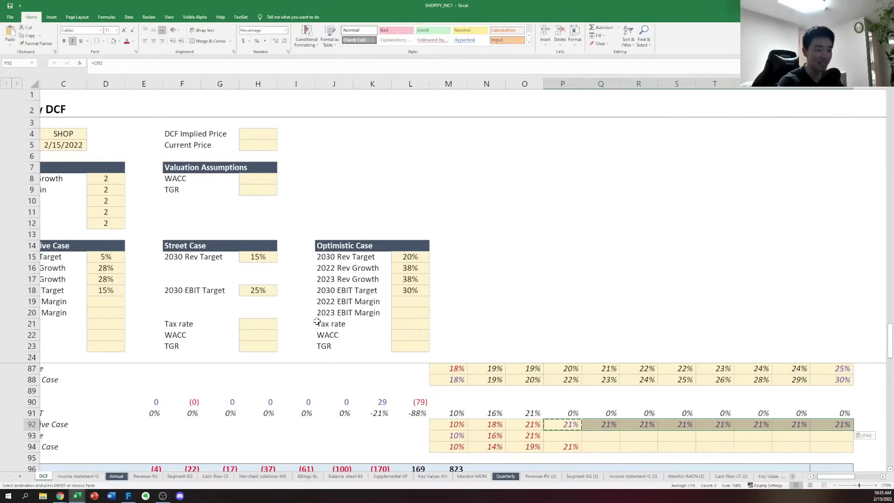
Fill the P92:W92 tax rate formulas down into the Street Case row 93
key("shift+Down")
key("ctrl+d")
key("Down")
key("Right")
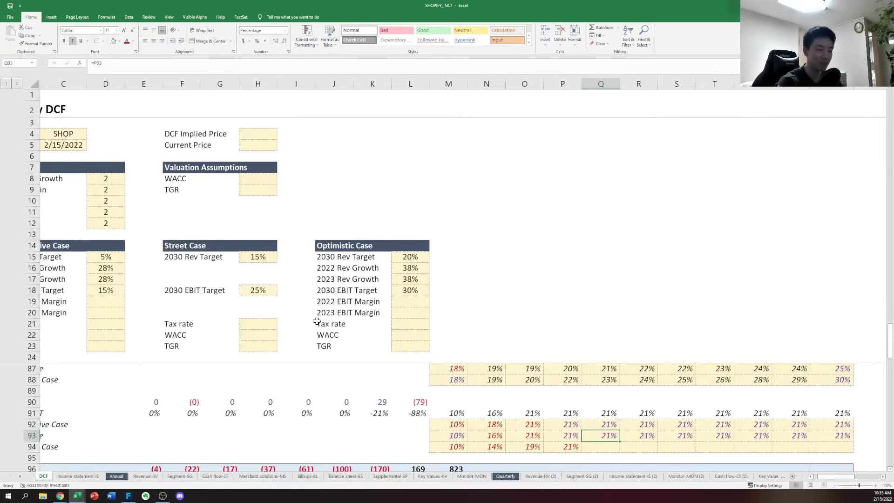
Copy the Q93 tax rate formula into the Optimistic Case row, filling Q94:W94
key("ctrl+c")
key("Down")
key("shift+Right")
key("shift+Right")
key("shift+Right")
key("shift+Right")
key("shift+Right")
key("shift+Right")
key("ctrl+v")
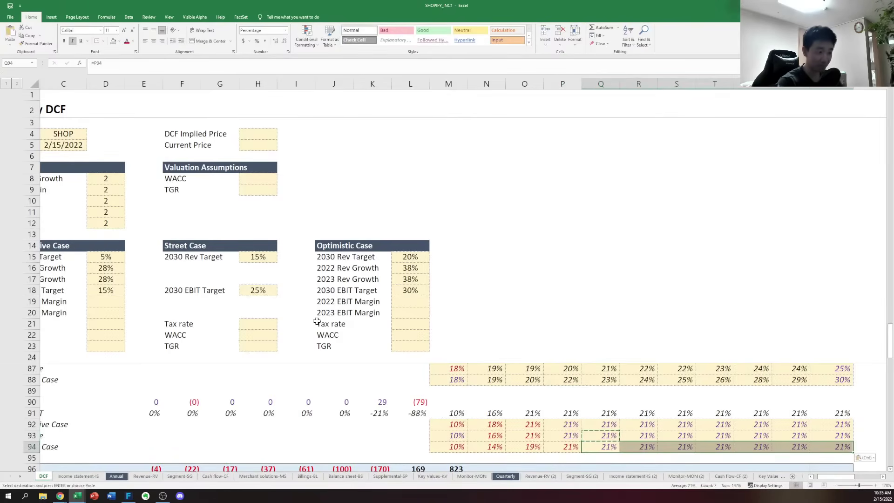
key("Escape")
key("Left")
key("Up")
key("Up")
key("Up")
key("Down")
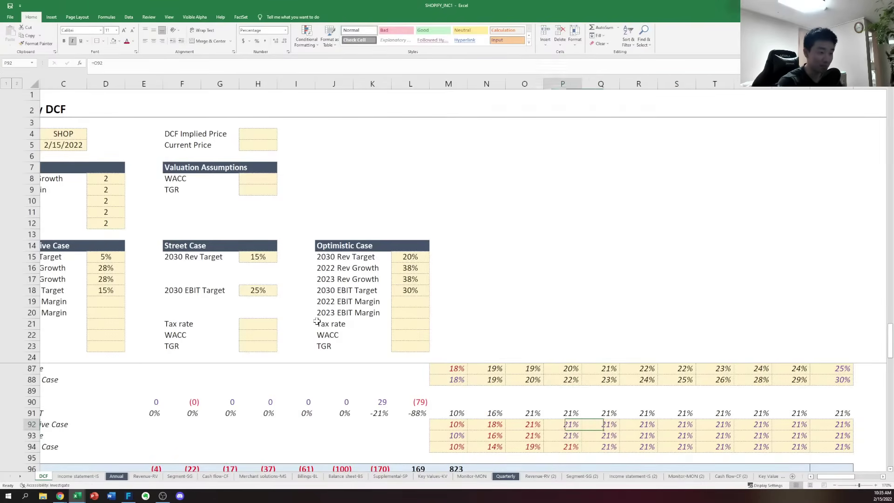
Select the Conservative Case tax rate input cell D21 in the assumptions block
left_click(112, 332)
key("Left")
key("Left")
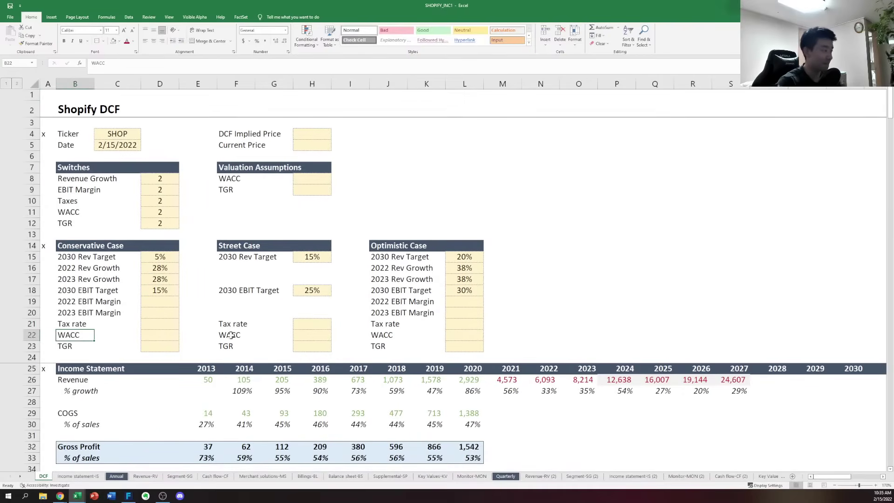
left_click(144, 317)
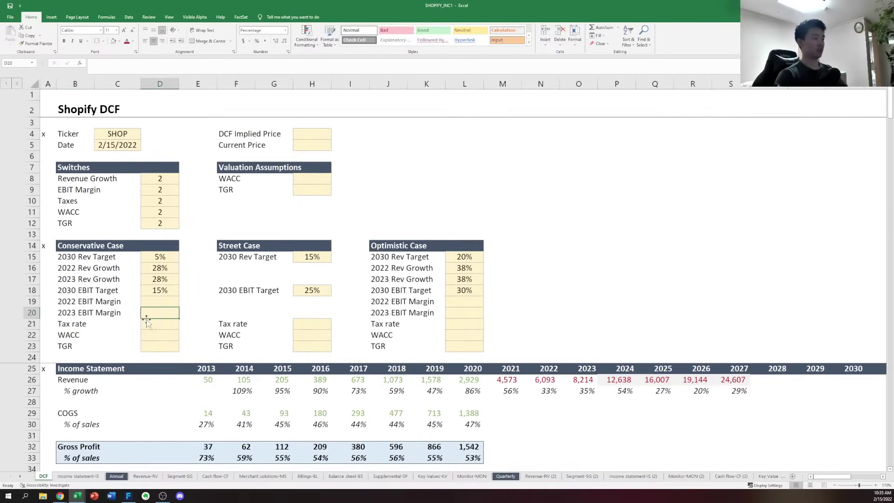
left_click(148, 324)
Switch to Chrome and search the web for "corporate tax rate in united states in 2008"
key("alt+Tab")
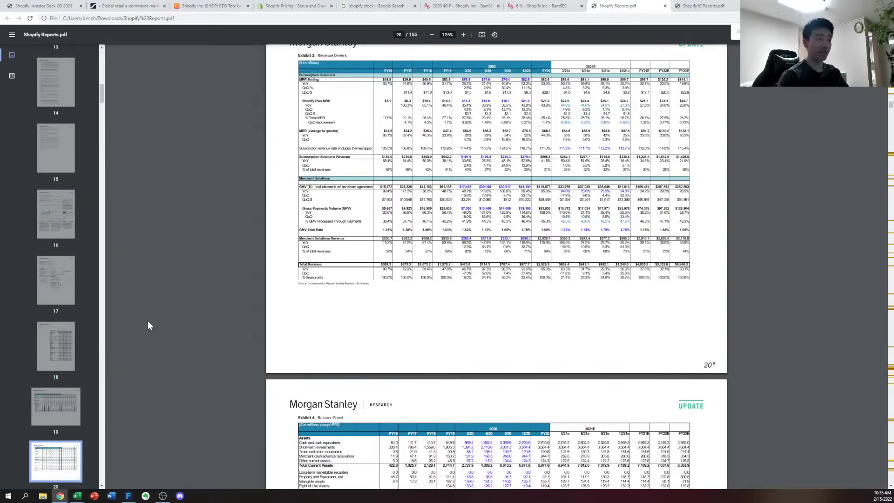
key("ctrl+t")
type("tax rate in ")
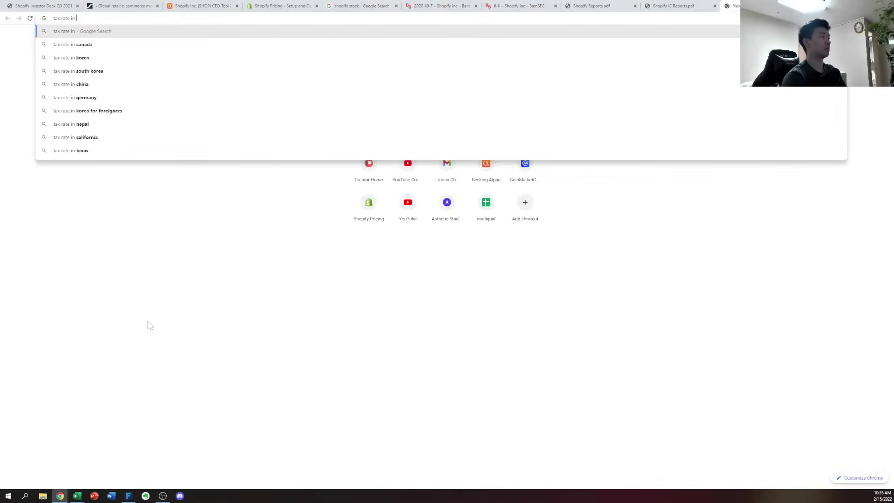
type("united")
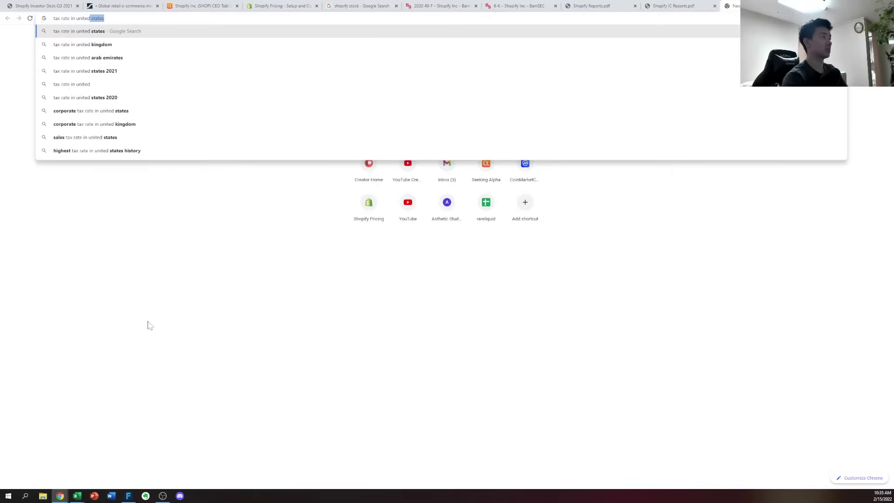
key("Home")
type("corporate")
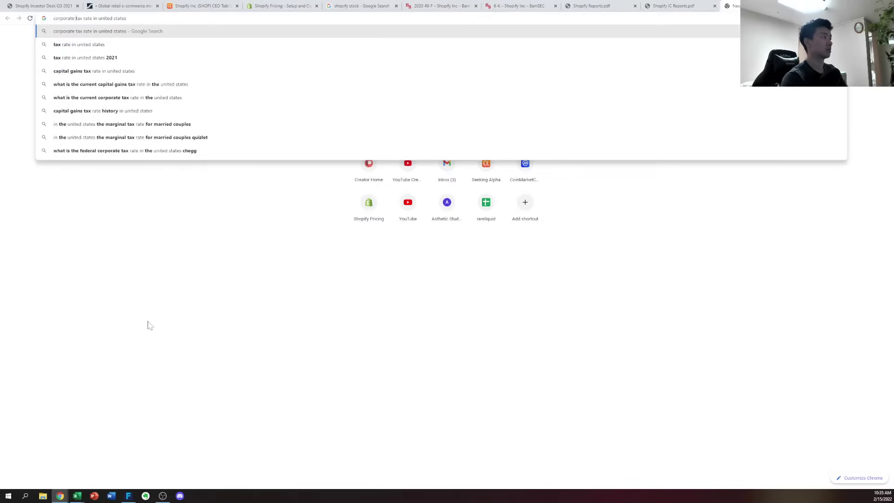
key("alt+Tab")
key("alt+Tab")
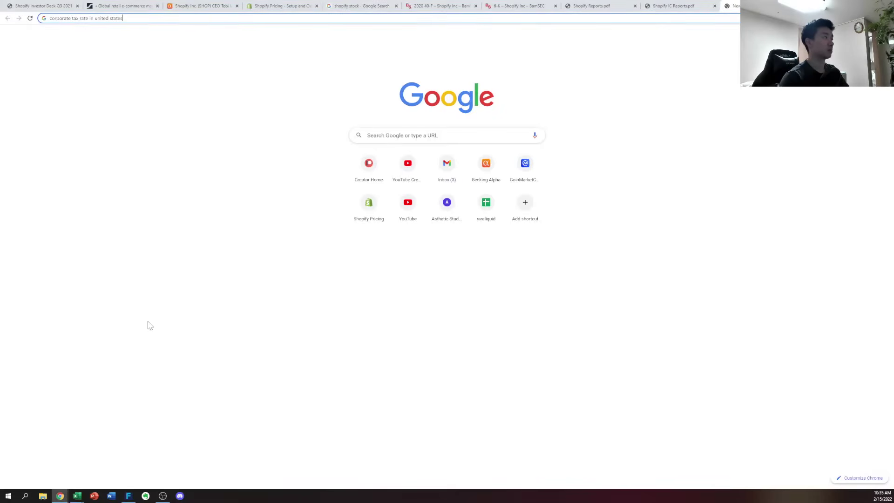
type("in 20")
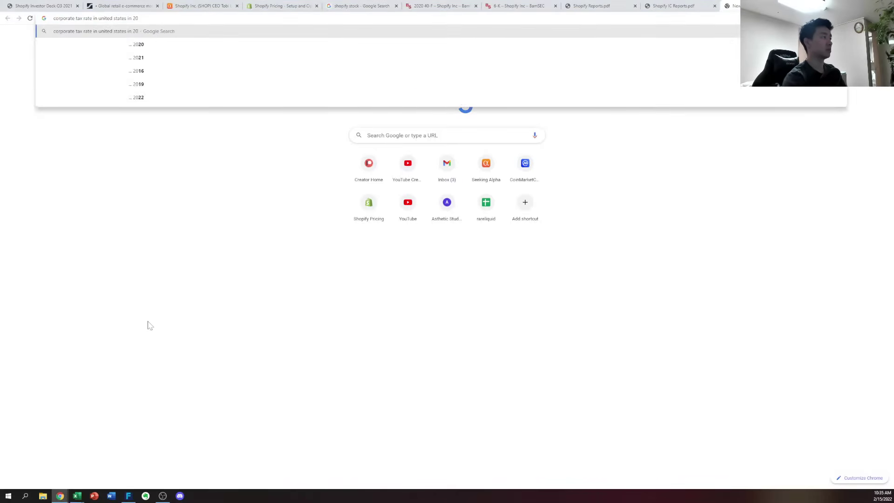
type("08")
key("Return")
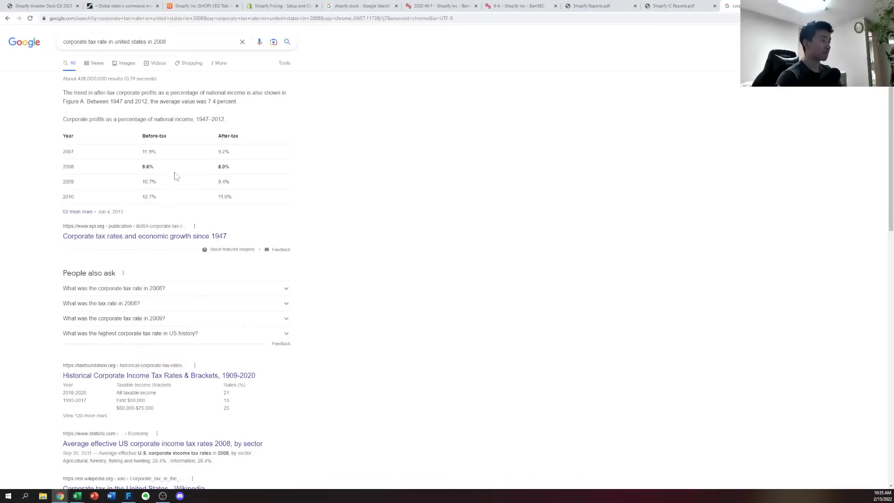
Expand the question "What was the corporate tax rate in 2008?" and look through the search results
left_click(152, 293)
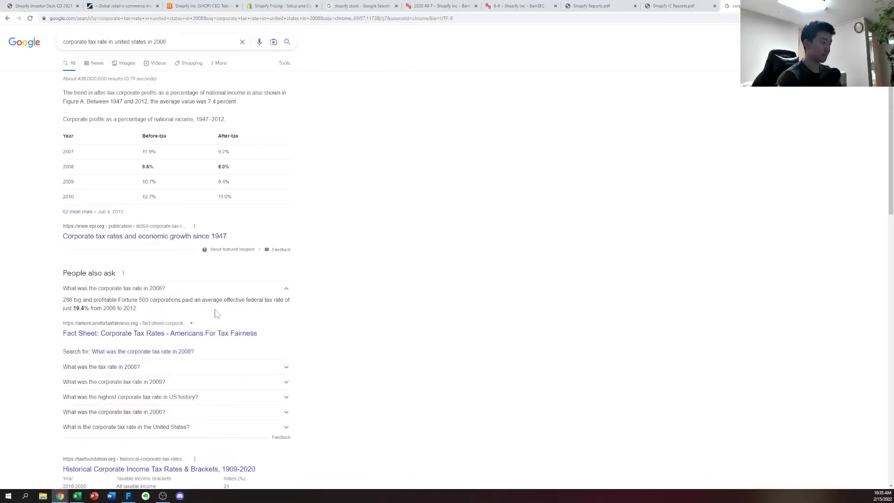
scroll(185, 294, "down", 3)
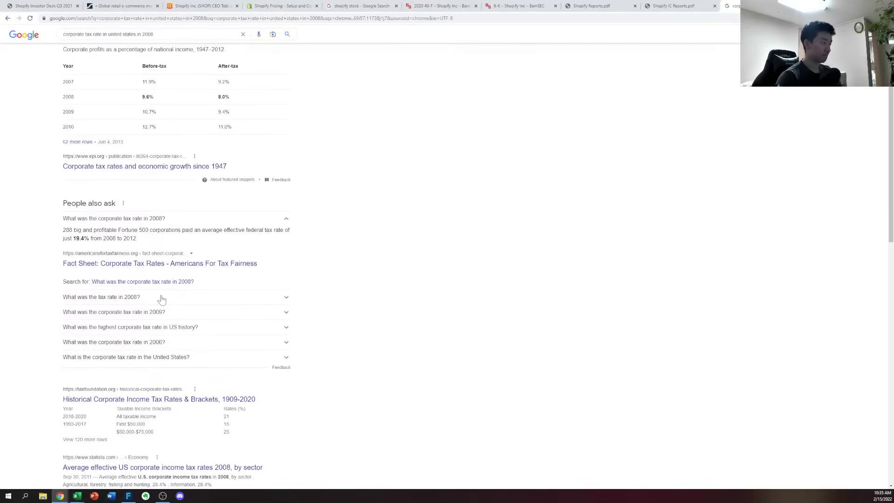
scroll(161, 282, "down", 1)
scroll(161, 251, "up", 2)
scroll(161, 261, "down", 3)
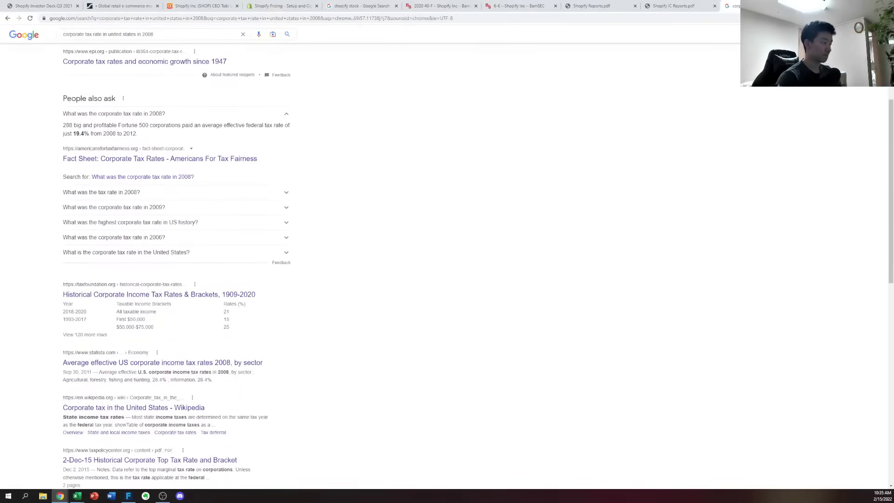
Open the "Historical Corporate Income Tax Rates & Brackets, 1909-2020" result and examine the rates for 2018-2020, 1993-2017 and earlier years
left_click(158, 298)
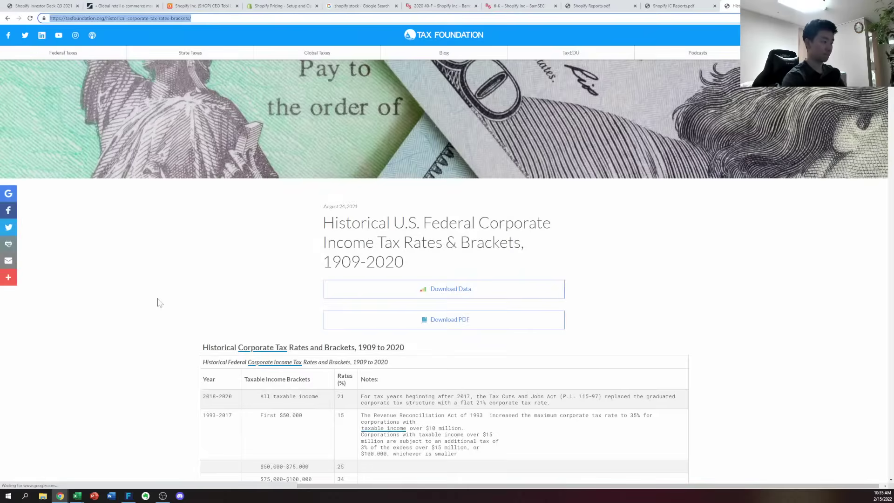
type("historical")
scroll(184, 316, "down", 3)
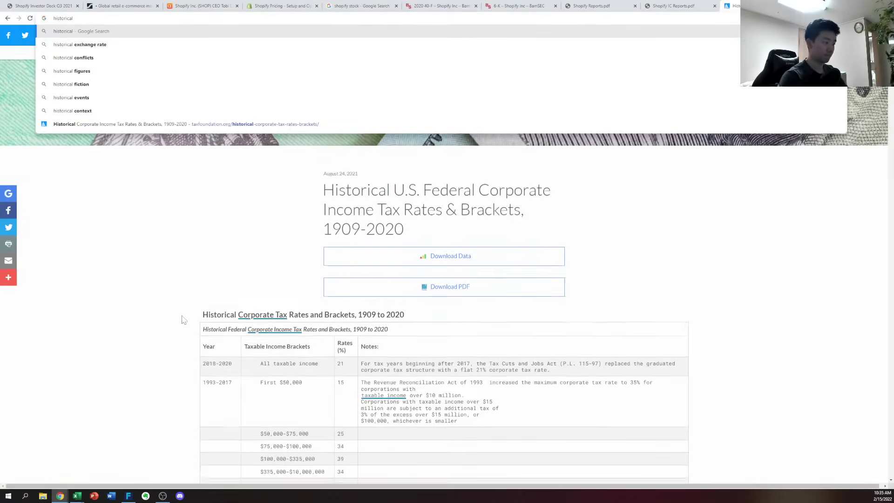
left_click(189, 310)
scroll(195, 287, "down", 3)
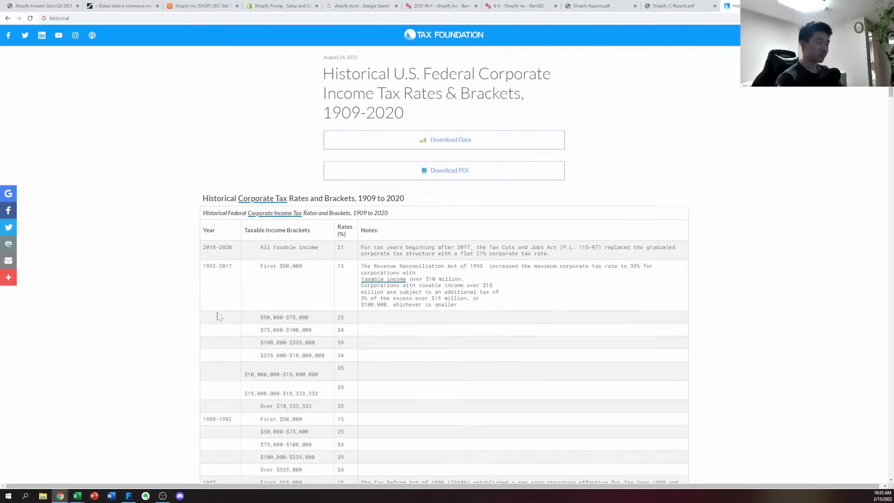
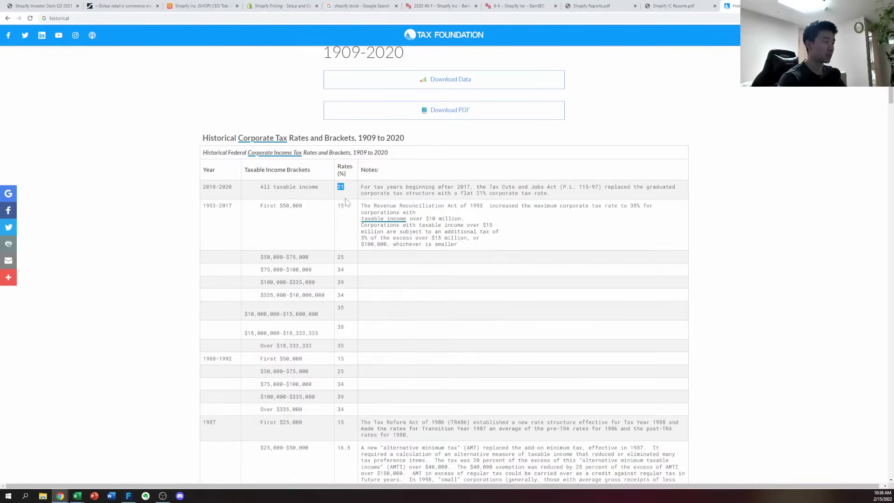
left_click_drag(203, 206, 248, 205)
left_click(278, 215)
left_click_drag(344, 232, 347, 282)
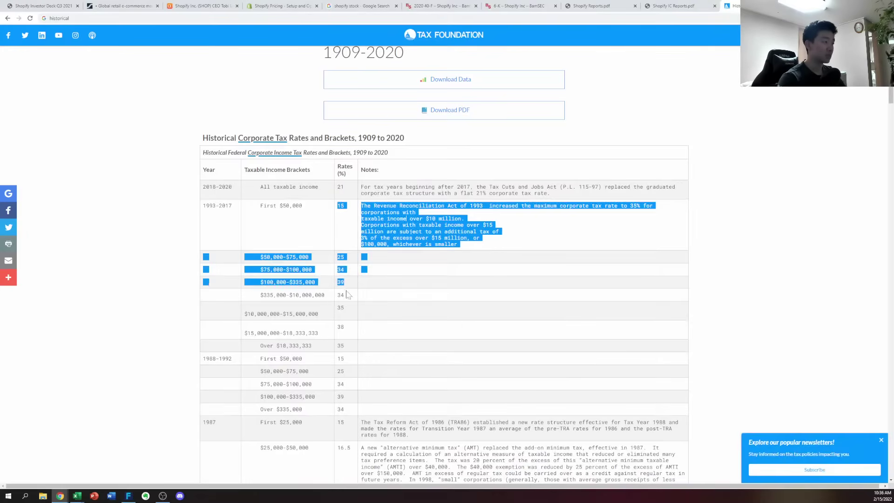
left_click(347, 295)
scroll(348, 299, "down", 1)
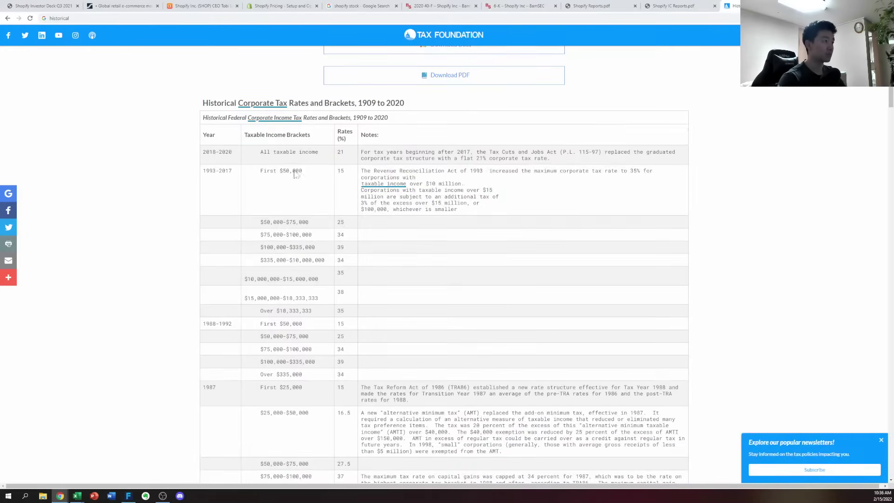
scroll(294, 175, "down", 7)
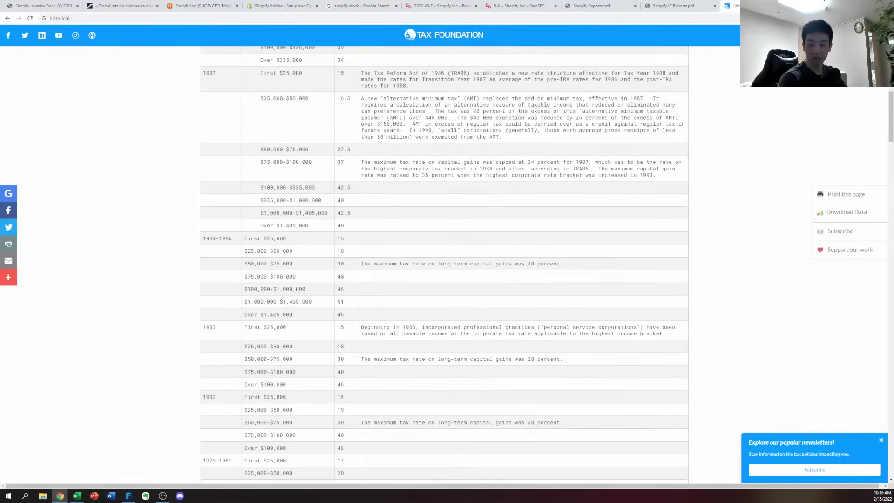
Return to the search results and search the web for "corporate tax rate history"
left_click(7, 18)
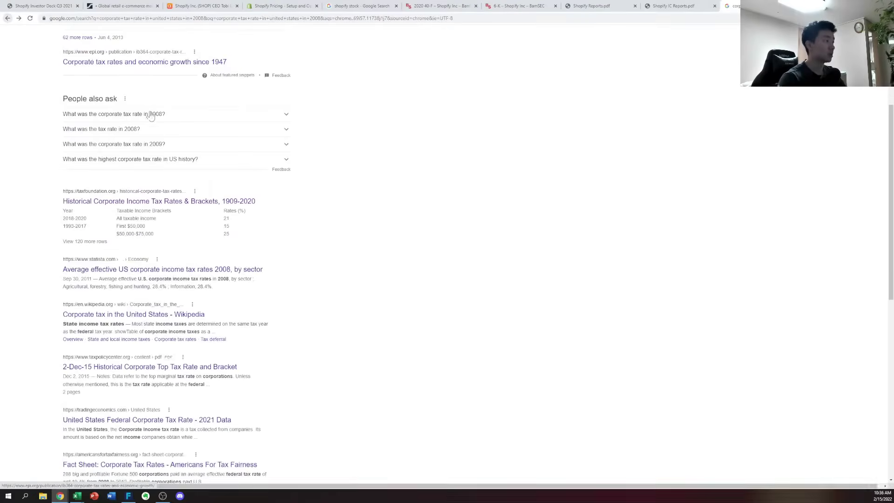
scroll(150, 256, "down", 1)
scroll(150, 256, "down", 1)
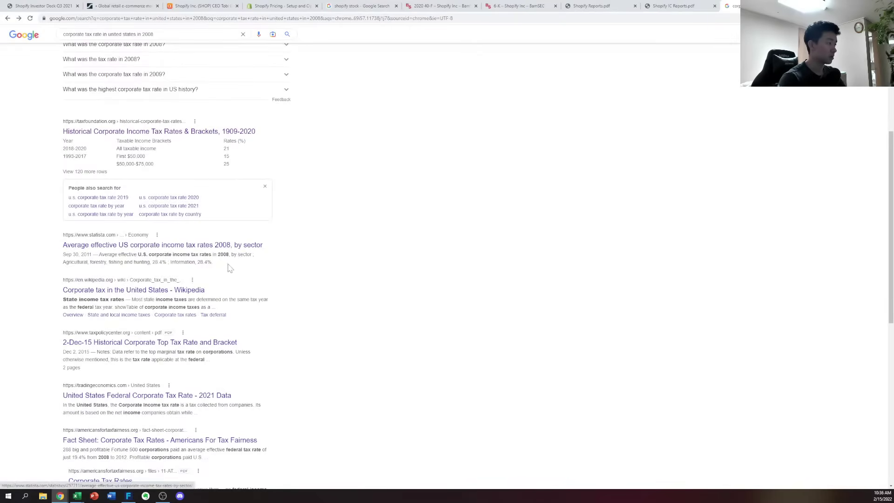
key("ctrl+l")
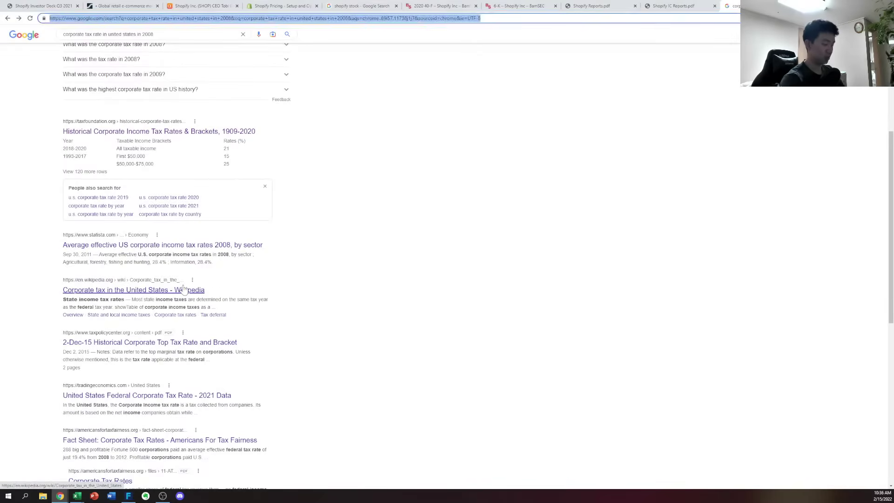
type("corporate tax rate history")
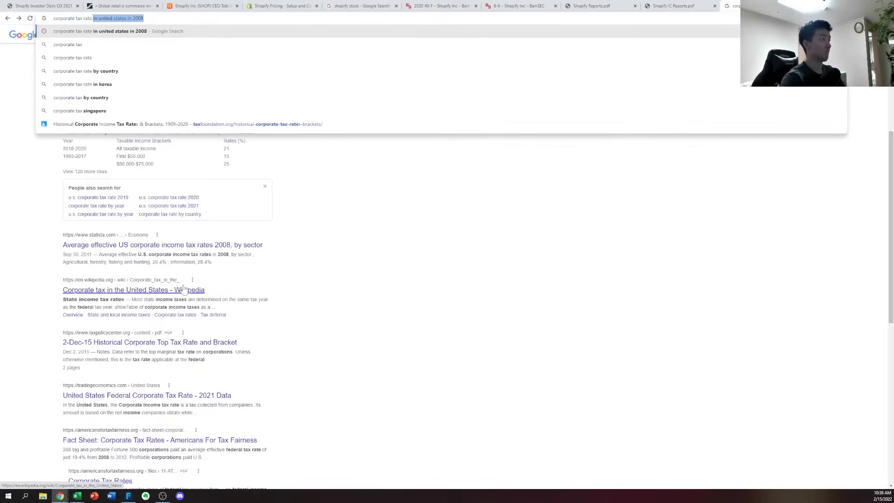
key("Return")
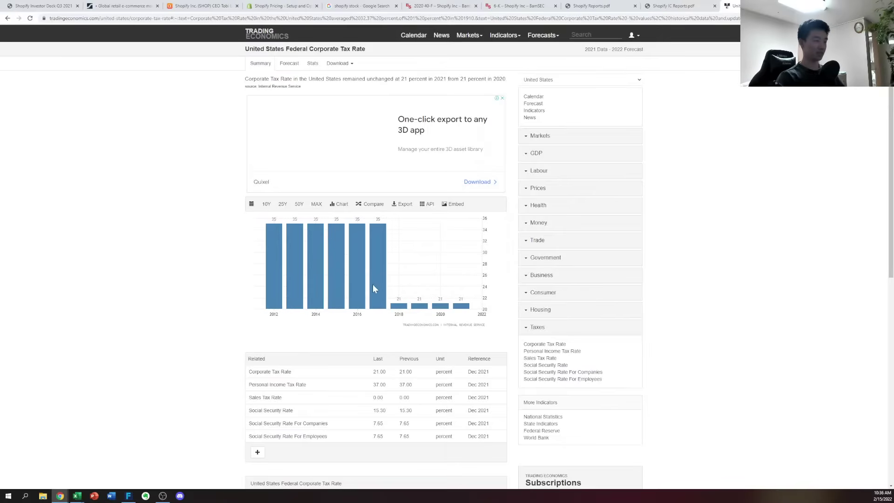
Examine the Trading Economics chart and tables for the United States federal corporate tax rate
scroll(242, 339, "down", 2)
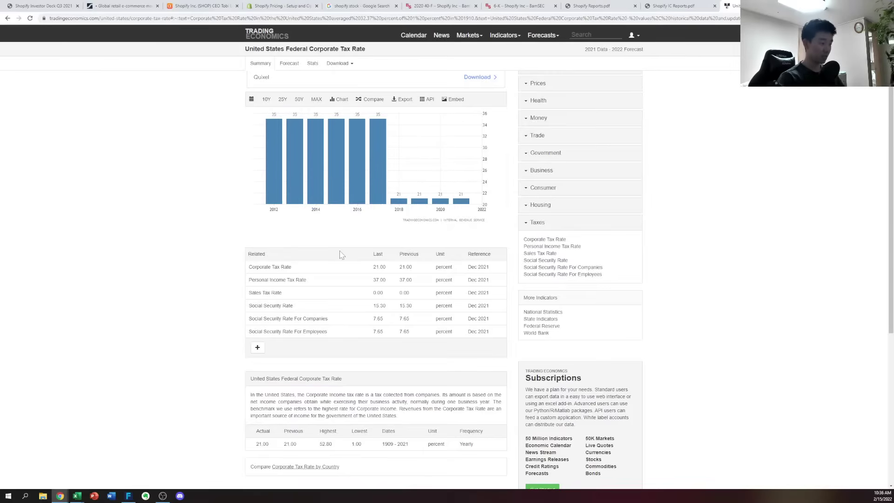
scroll(340, 254, "down", 1)
scroll(339, 254, "down", 2)
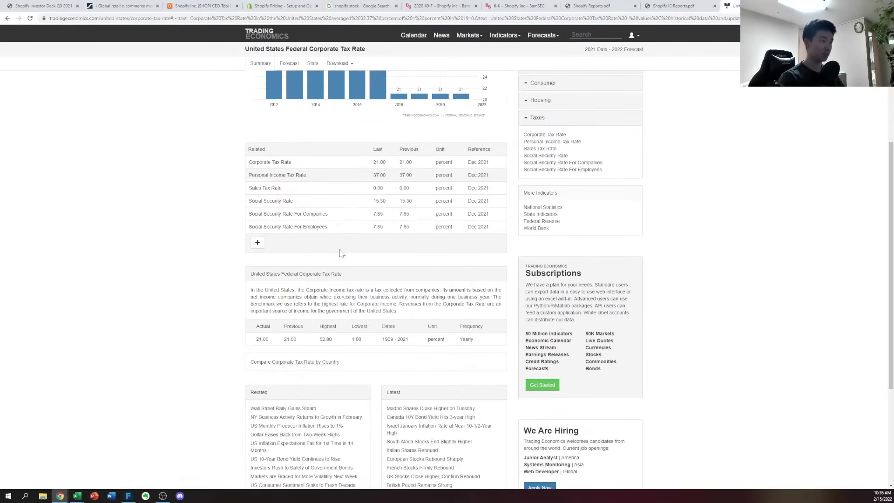
scroll(339, 254, "up", 4)
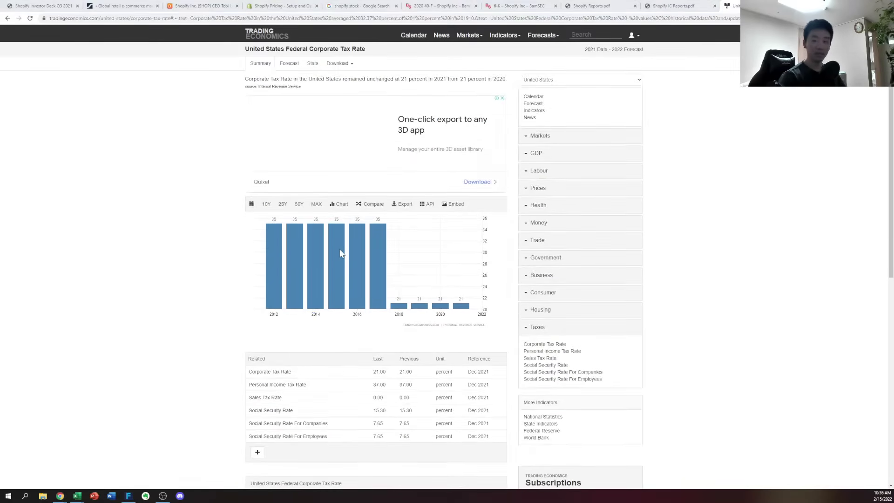
Switch back to Excel and set the Conservative Case tax rate in D21 to 35%
key("alt+Tab")
key("Right")
key("Up")
key("Left")
key("Down")
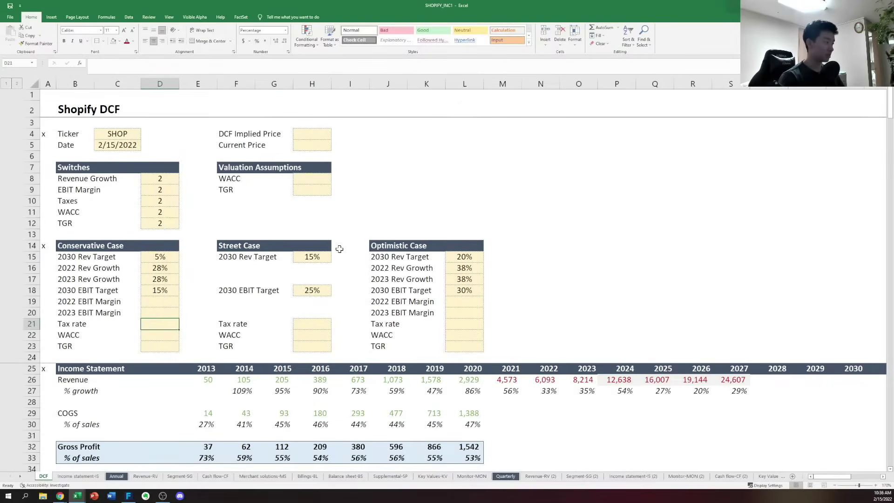
type("35")
key("Right")
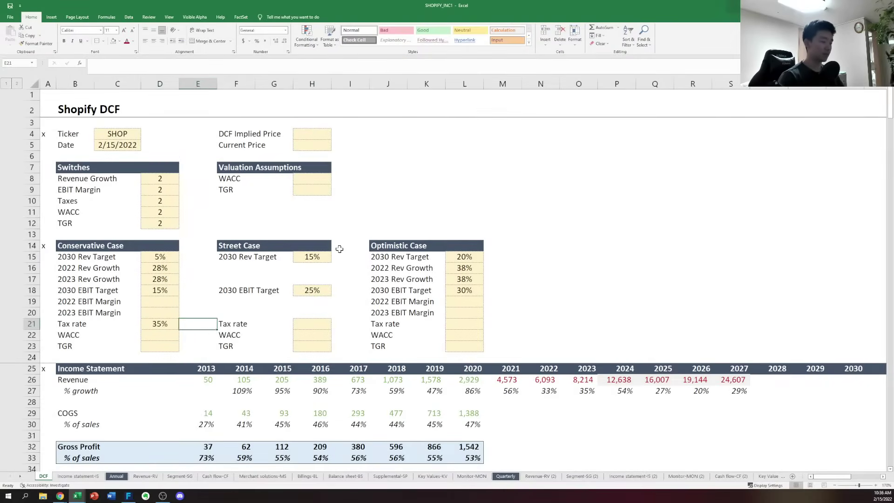
Set the Street Case tax rate in H21 to 21%
key("Right")
key("Right")
key("Right")
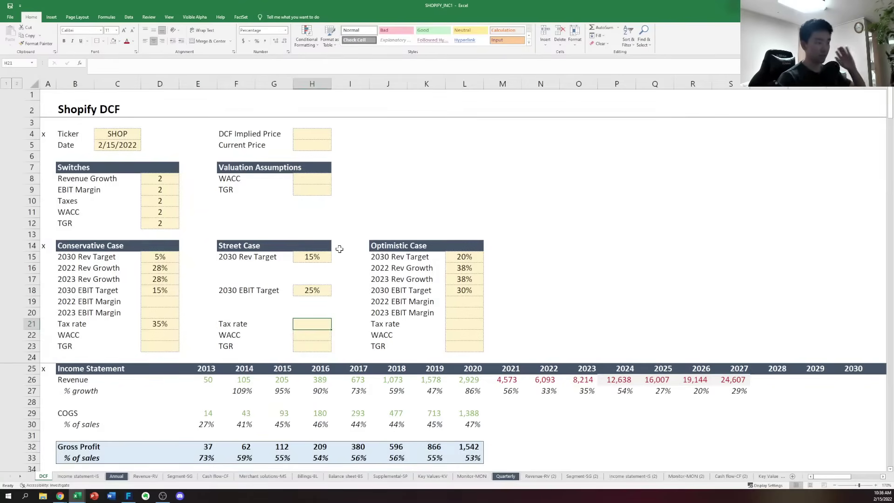
type("21")
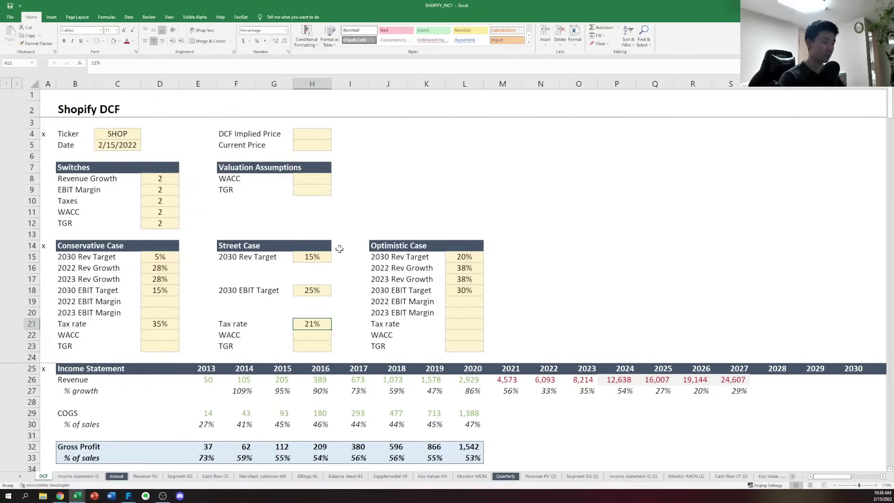
Switch to the browser and examine the US federal corporate tax rate page, showing the chart over its maximum date range
key("Right")
key("Right")
key("Right")
key("Right")
key("alt+Tab")
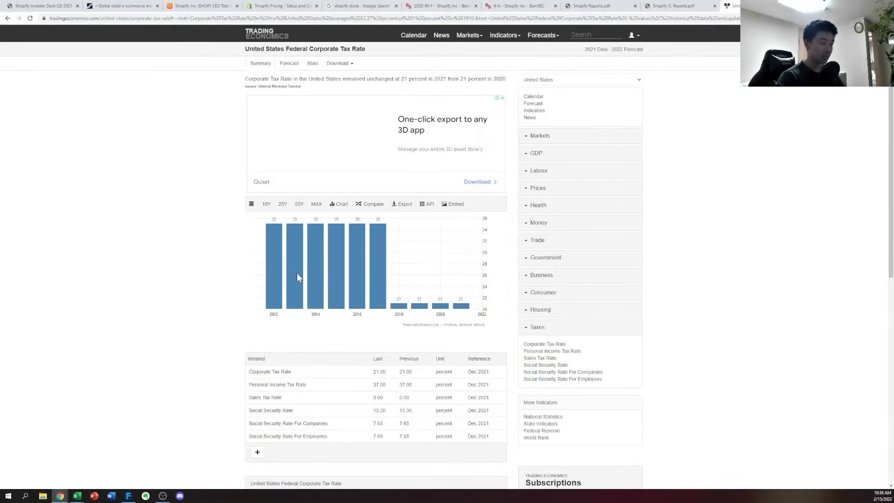
scroll(297, 275, "down", 3)
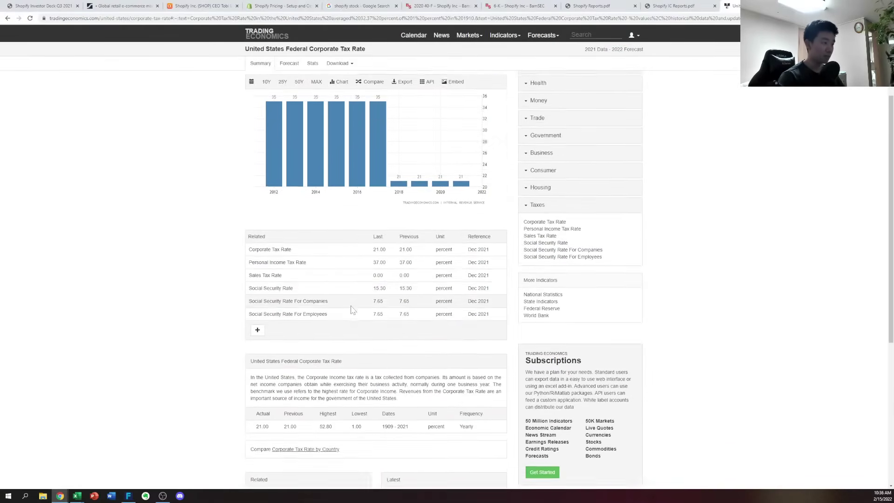
scroll(352, 310, "down", 5)
scroll(353, 311, "up", 3)
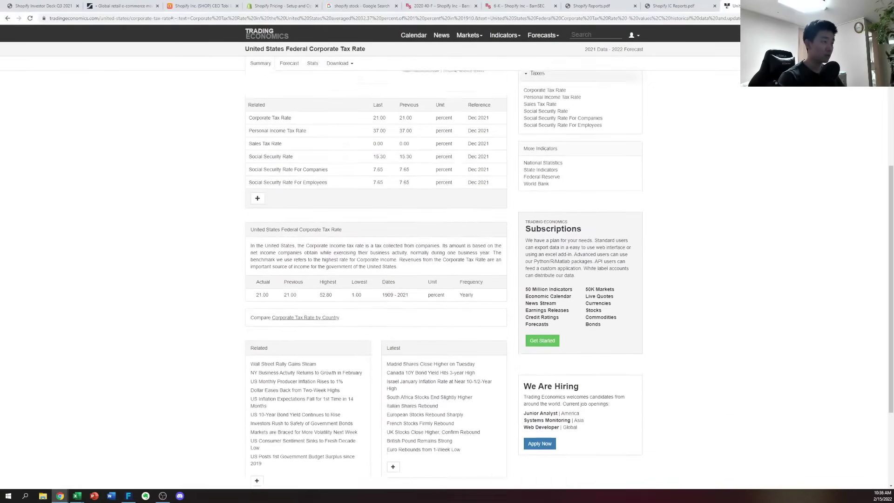
scroll(354, 272, "up", 4)
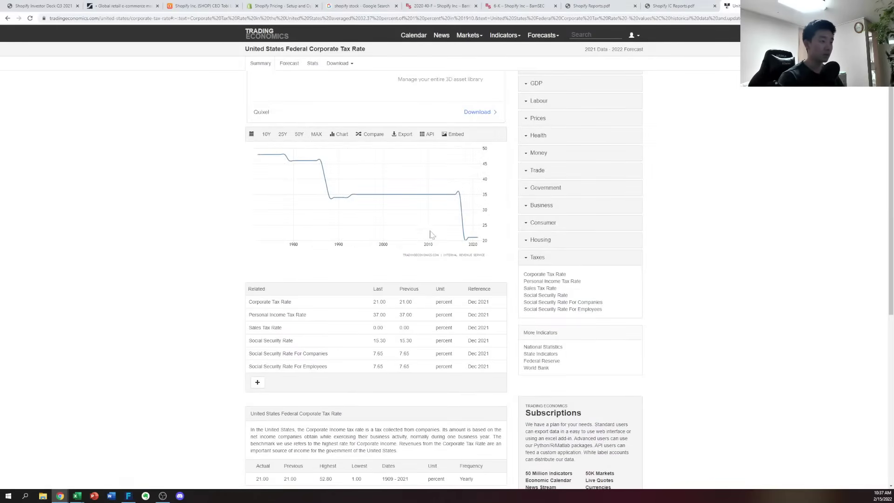
left_click(315, 135)
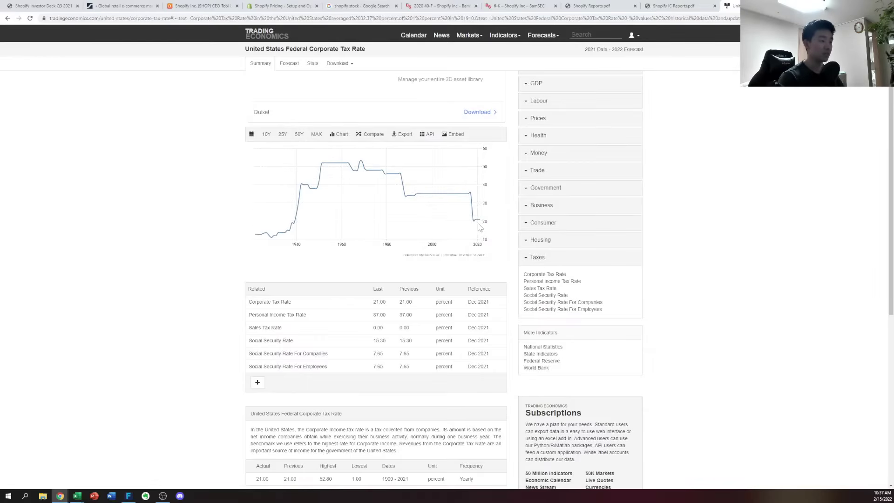
Switch back to Excel and set the Optimistic Case tax rate in L21 to 21%
key("alt+Tab")
key("Left")
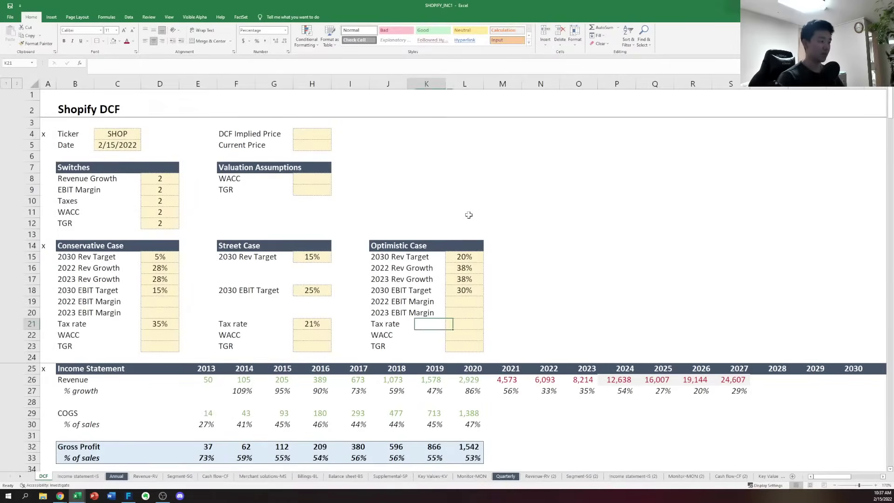
key("Right")
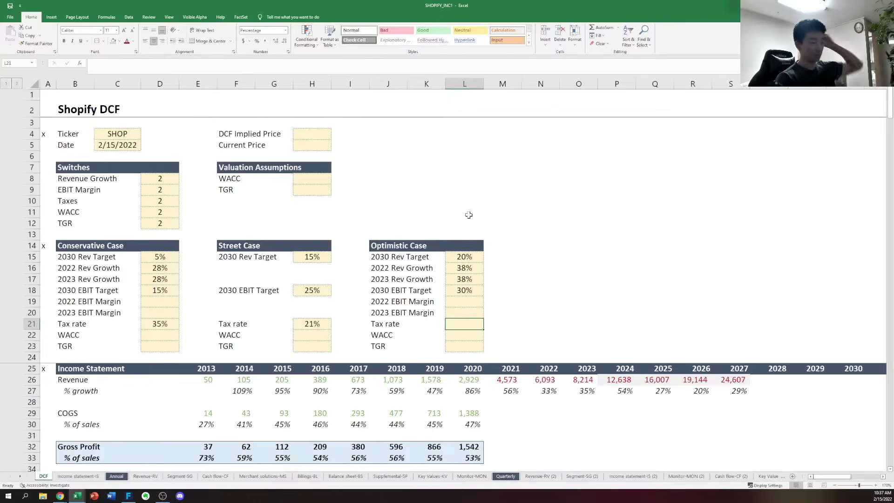
key("alt+Tab")
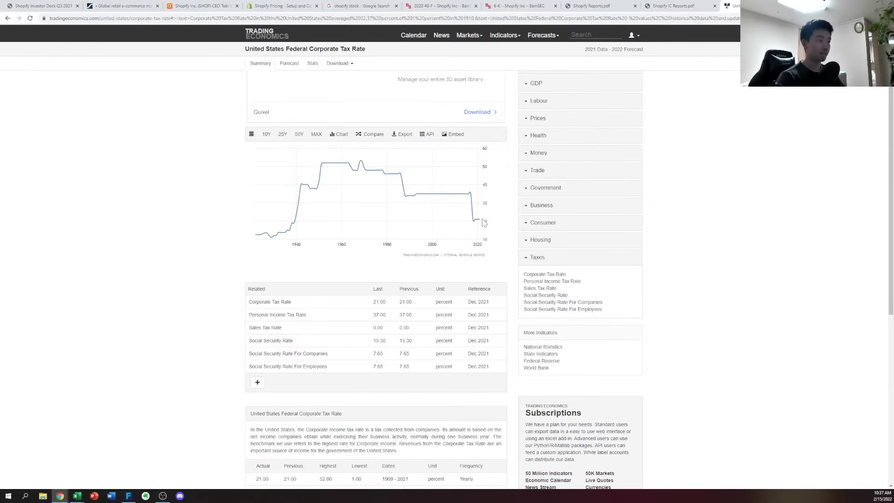
key("alt+Tab")
key("Left")
key("Left")
key("Right")
key("Right")
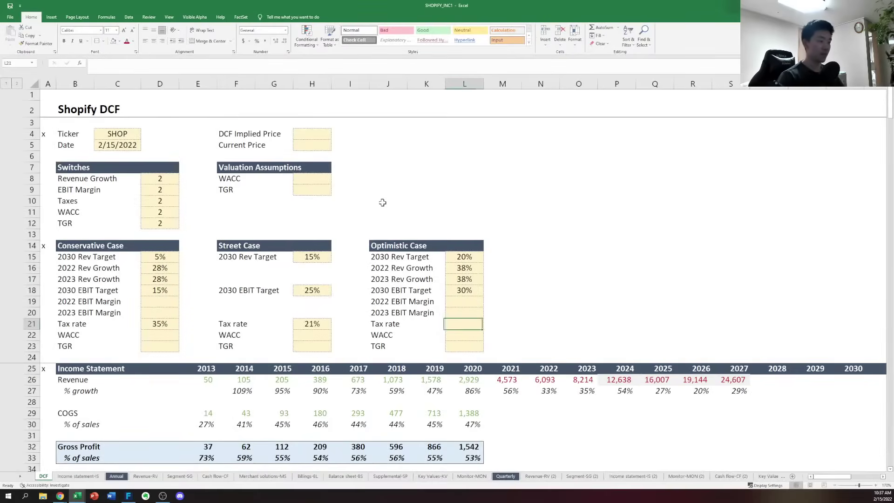
type("21%")
key("ctrl+Return")
Go to the Street Case tax rate in H21 and recheck the historical tax rate chart in the browser
key("Left")
key("Left")
key("Left")
key("Left")
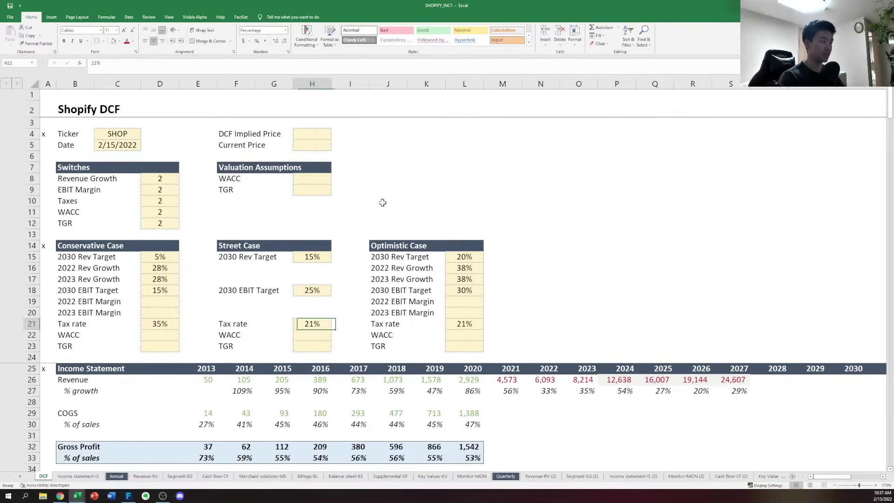
key("alt+Tab")
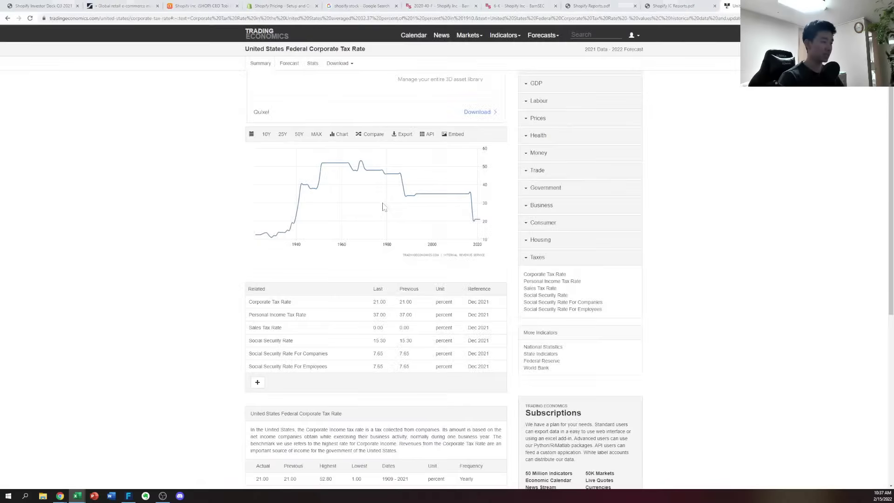
key("alt+Tab")
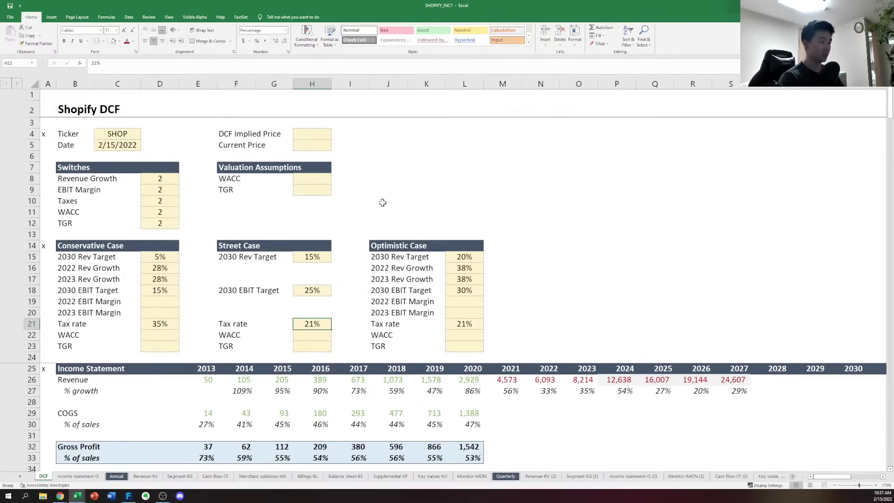
type("=")
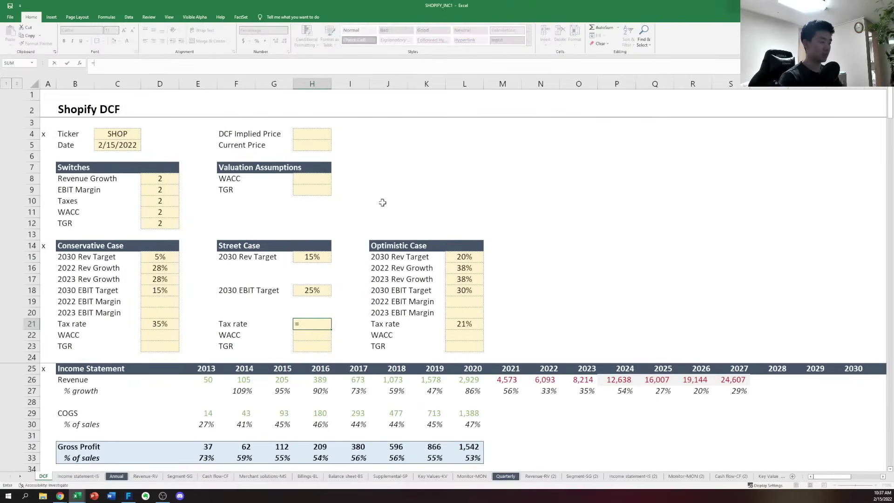
key("Left")
key("Left")
key("Left")
key("Left")
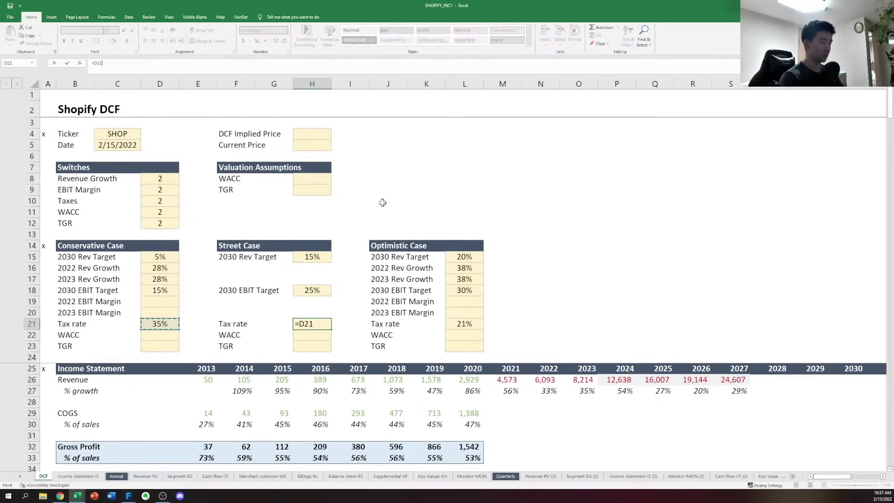
key("Escape")
Set the Street Case tax rate in H21 to the average of the Conservative and Optimistic rates, D21 and L21
type("=avareag")
key("BackSpace")
key("BackSpace")
key("BackSpace")
key("BackSpace")
key("BackSpace")
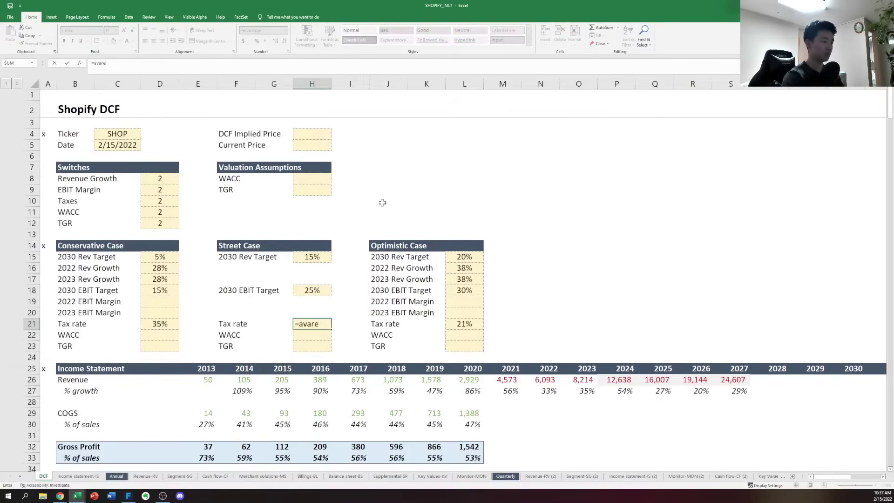
type("erage(")
key("Left")
key("Left")
key("Left")
key("Left")
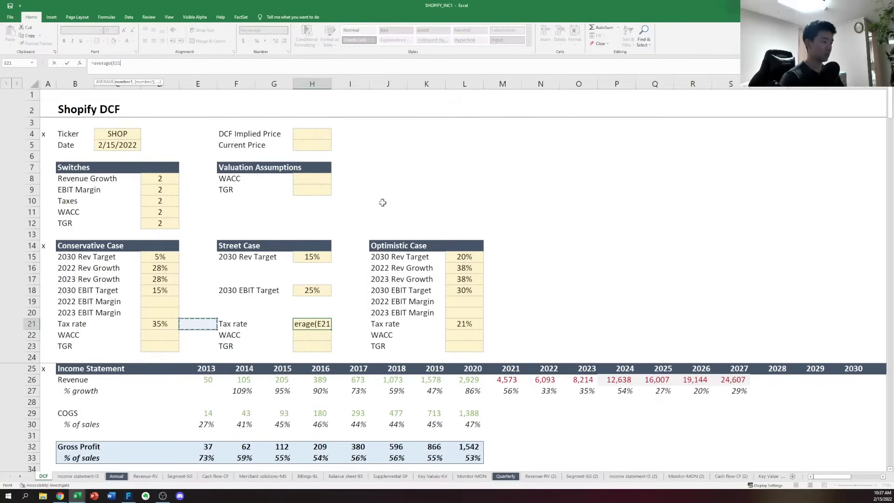
type(",")
key("Right")
key("Right")
key("Right")
key("Right")
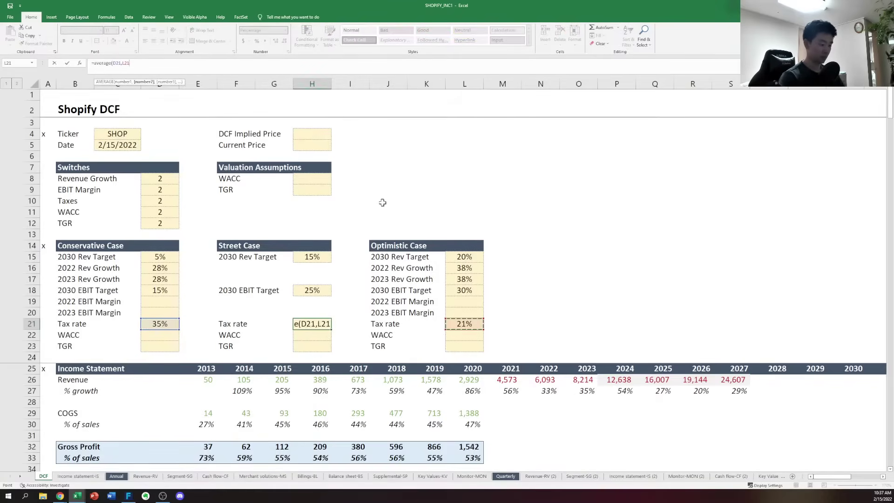
type(")")
key("Return")
Review the model from the income statement down through the DCF section to the Terminal Value rows
key("Down")
key("Down")
key("Down")
key("Down")
key("Down")
key("Down")
key("Down")
key("Down")
key("Down")
key("Down")
key("Down")
key("Down")
key("Down")
key("Down")
key("Down")
key("Down")
key("Down")
key("Down")
key("Down")
key("Down")
key("Down")
key("Down")
key("Down")
key("Down")
key("Down")
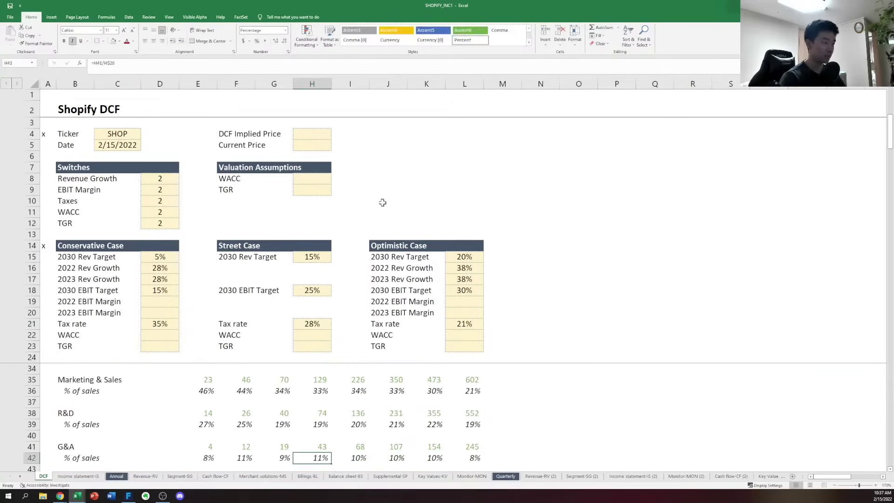
key("Right")
key("Down")
key("Down")
key("Down")
key("Down")
key("Down")
key("Down")
key("Down")
key("Down")
key("Down")
key("Down")
key("Down")
key("Down")
key("Down")
key("Down")
key("Down")
key("Down")
key("Down")
key("Down")
key("Down")
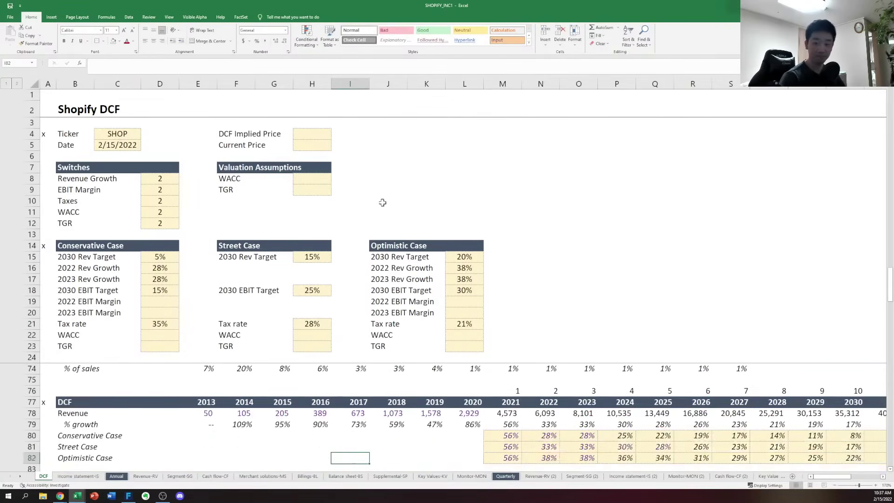
key("Down")
key("Down")
key("Down")
key("Down")
key("Down")
key("Down")
key("Down")
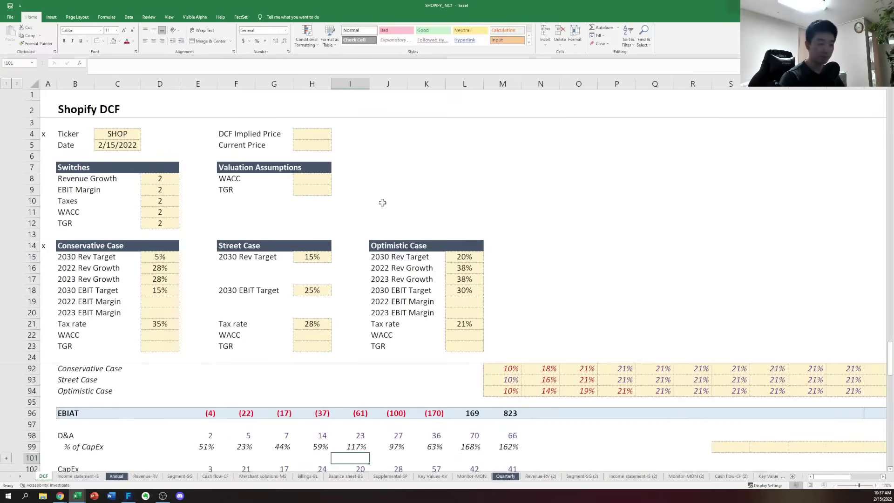
key("Right")
key("Right")
key("Down")
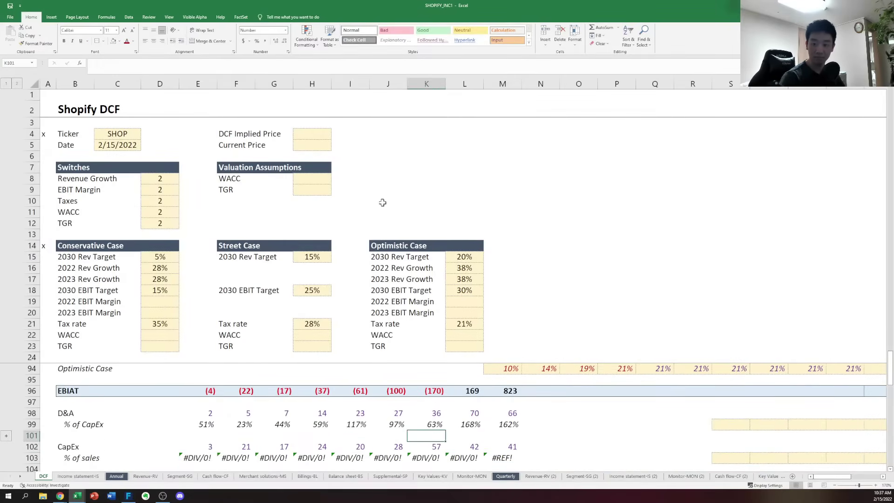
key("Right")
key("Right")
key("Down")
key("Down")
key("Down")
key("Down")
key("Down")
key("Down")
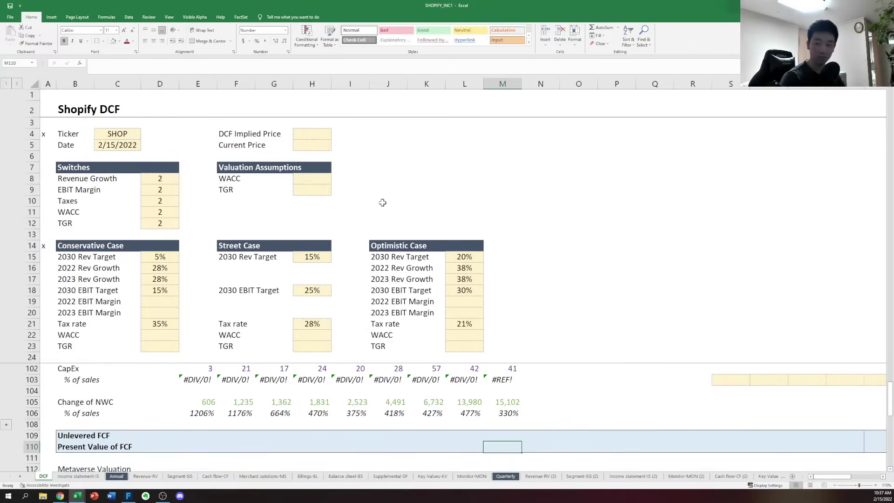
key("Up")
key("Left")
key("Down")
key("Down")
key("Down")
key("Down")
key("Down")
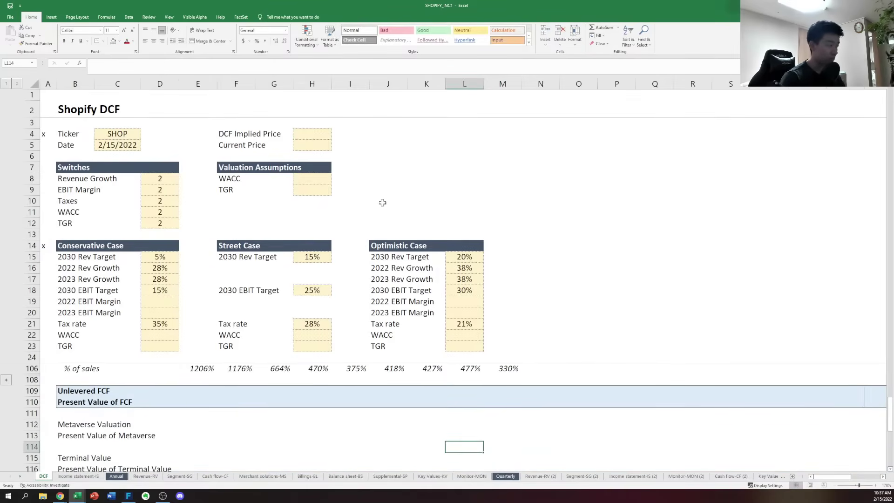
Return to the Taxes section and examine the projected Conservative, Street and Optimistic tax rates in rows 92 to 94
key("Up")
key("Up")
key("Up")
key("Up")
key("Up")
key("Up")
key("Up")
key("Up")
key("Up")
key("Up")
key("Up")
key("Up")
key("Up")
key("Up")
key("Up")
key("Up")
key("Up")
key("Up")
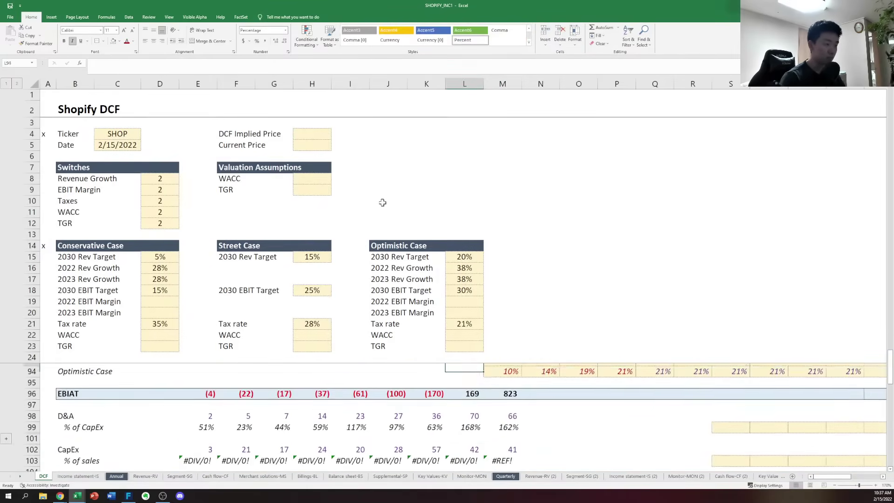
key("Up")
key("Up")
key("Up")
key("Up")
key("Up")
key("Right")
key("Down")
key("Down")
key("Down")
key("Right")
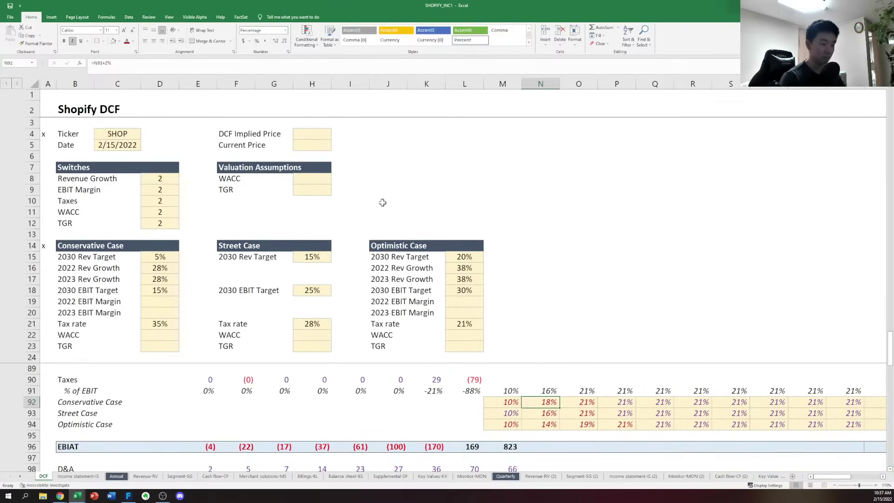
key("Right")
key("Right")
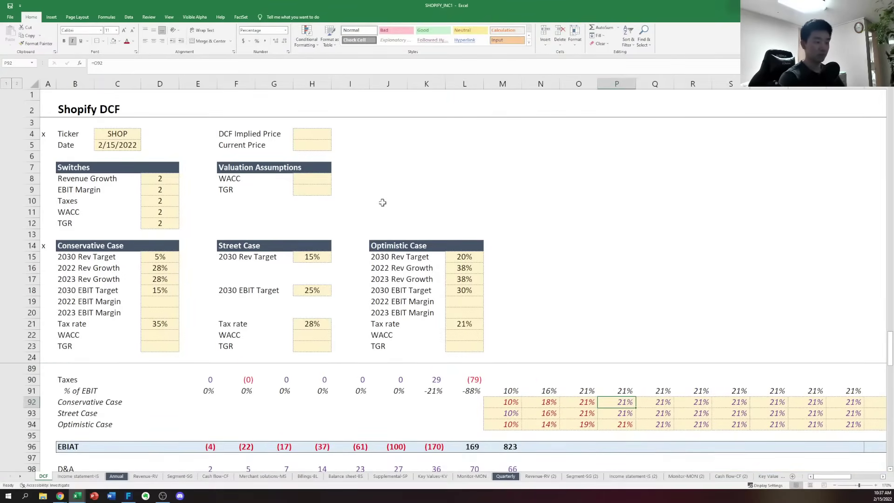
scroll(614, 395, "up", 5)
scroll(615, 394, "down", 3)
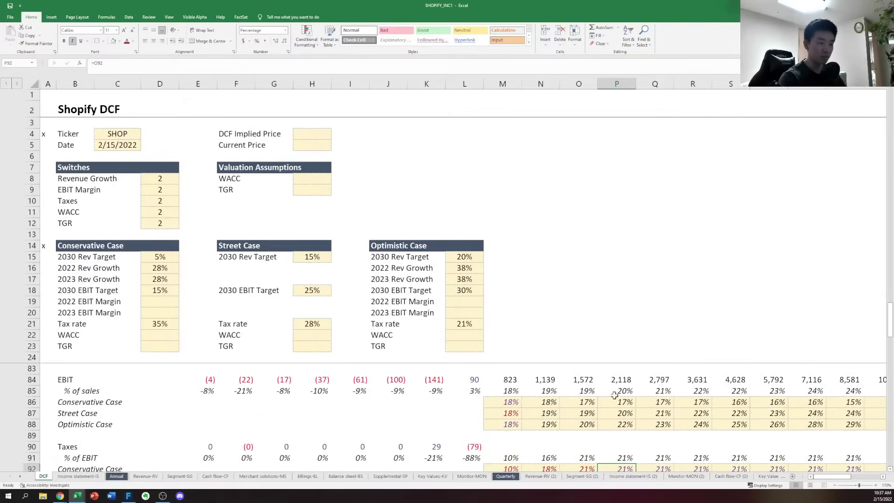
scroll(615, 395, "down", 2)
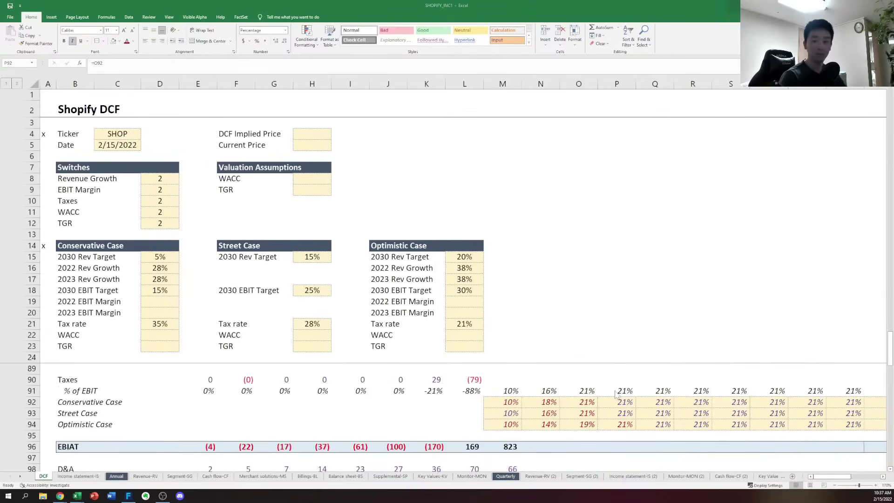
Switch to the browser and search the web in a new tab for "next presidential election united states"
key("alt+Tab")
key("ctrl+t")
type("next p")
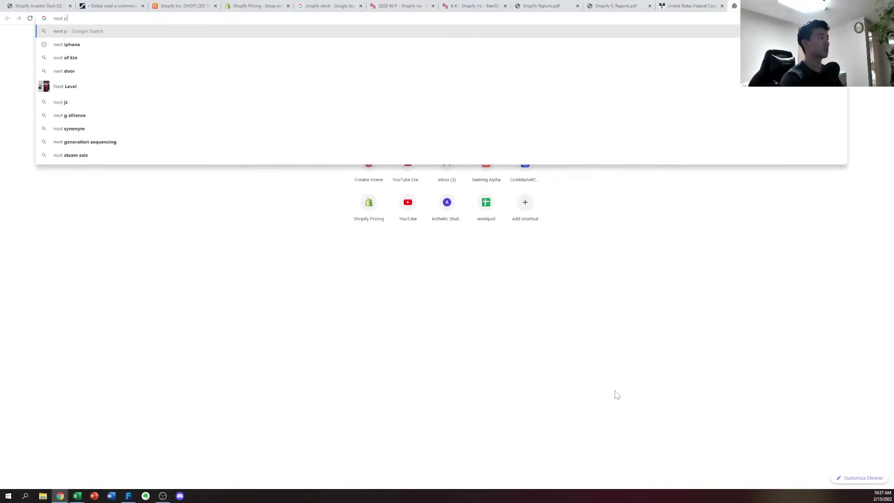
type("residenti")
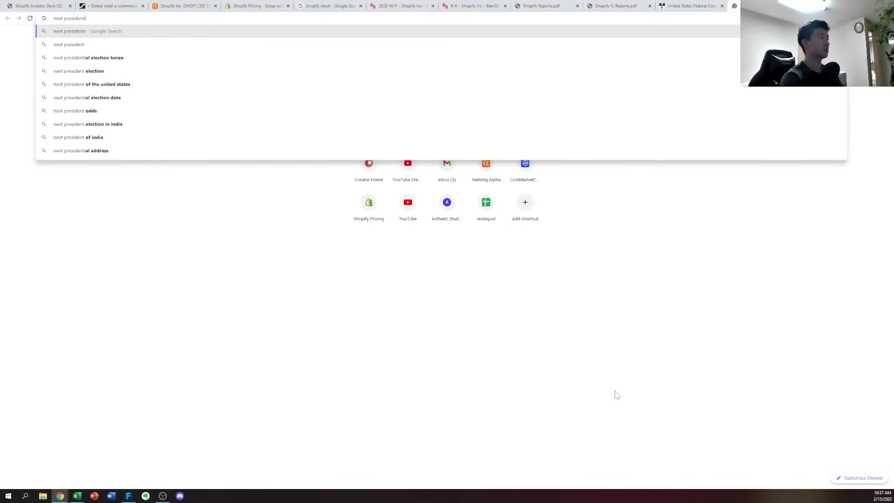
type("al election united states")
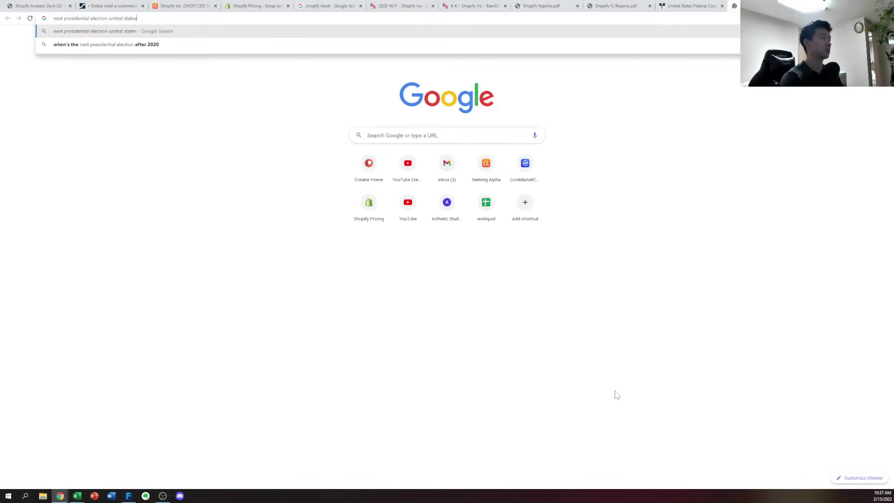
key("Return")
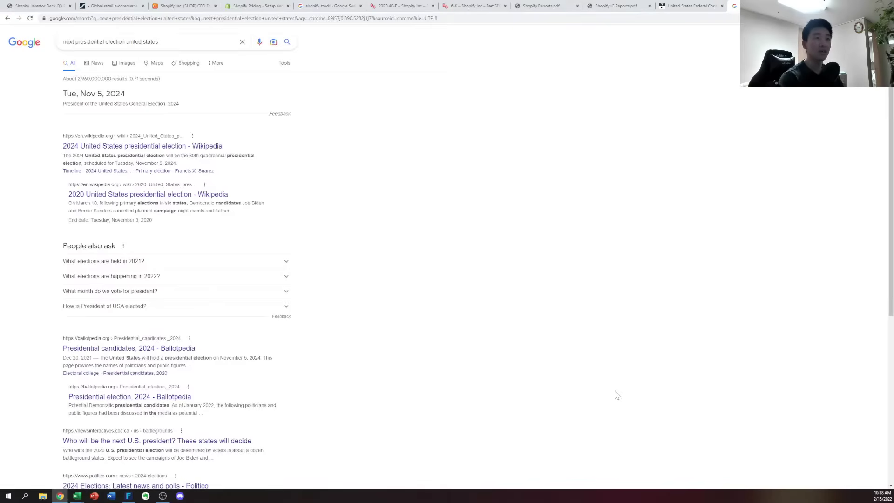
Close the election search, switch back to Excel and link the Conservative Case tax rates in P92:W92 to $D$21
key("ctrl+w")
key("alt+Tab")
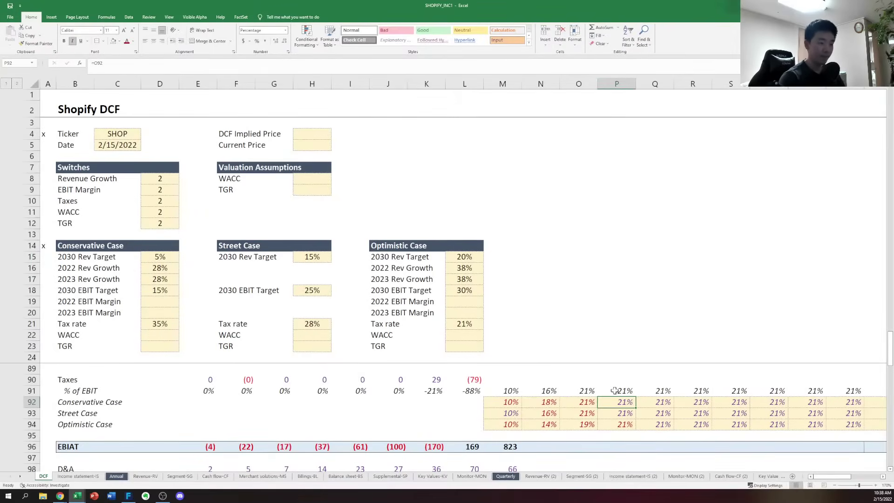
type("=")
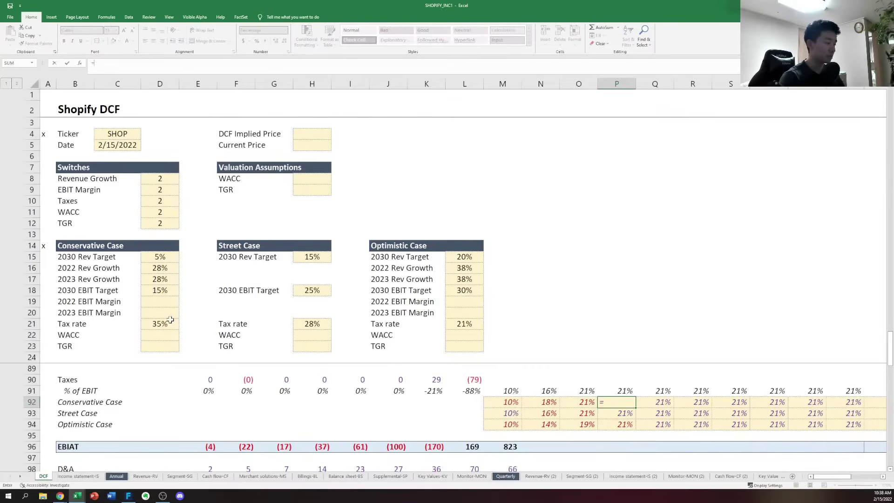
left_click(155, 324)
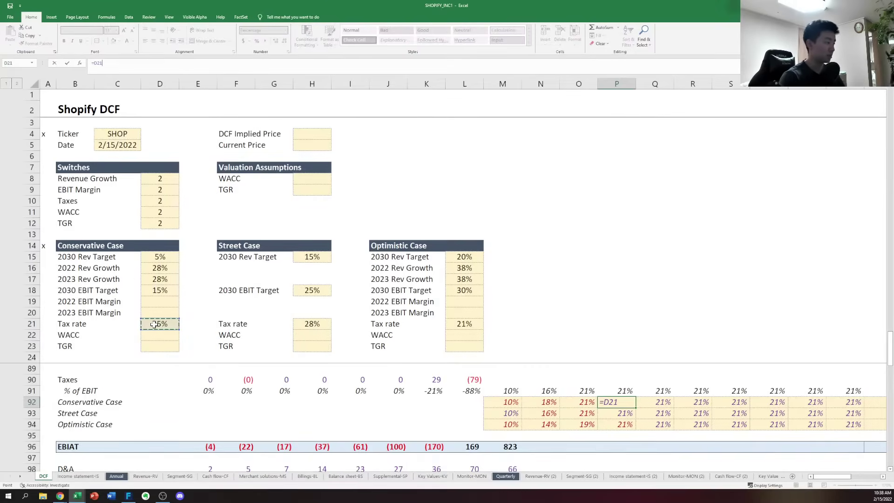
key("ctrl+Return")
key("F2")
key("F4")
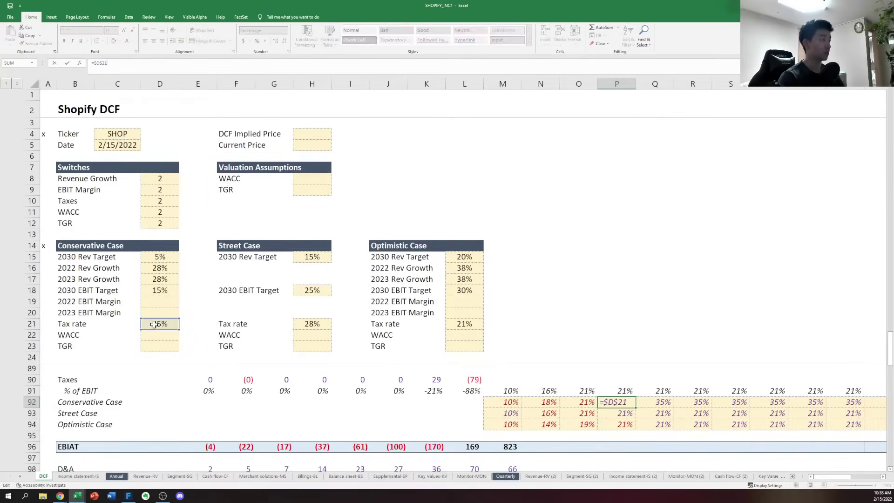
key("ctrl+Return")
key("ctrl+shift+Right")
Link the Street Case tax rates in P93:W93 to the Street tax rate assumption, $H$21
key("Down")
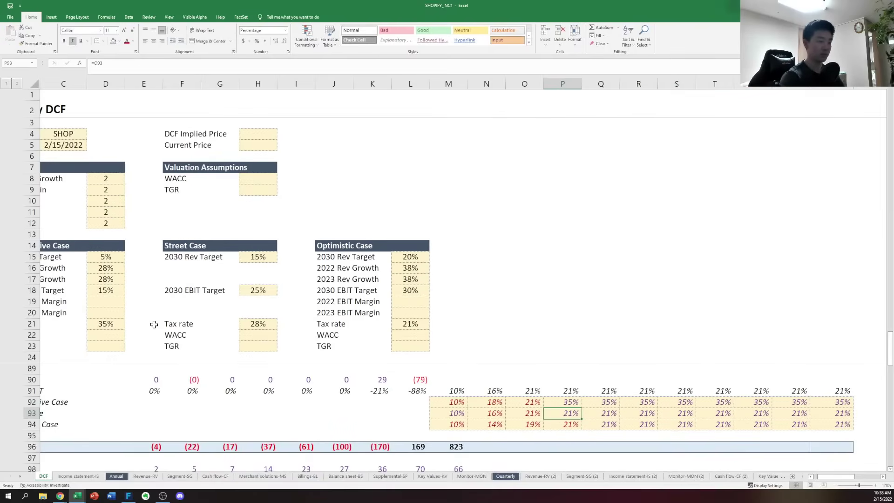
type("=")
left_click(246, 323)
key("F4")
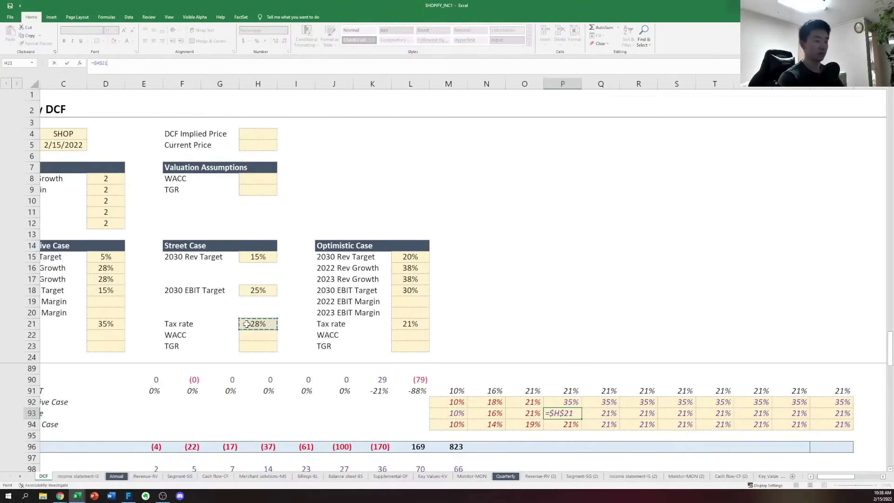
key("ctrl+Return")
key("ctrl+c")
key("ctrl+shift+Right")
key("Escape")
key("F2")
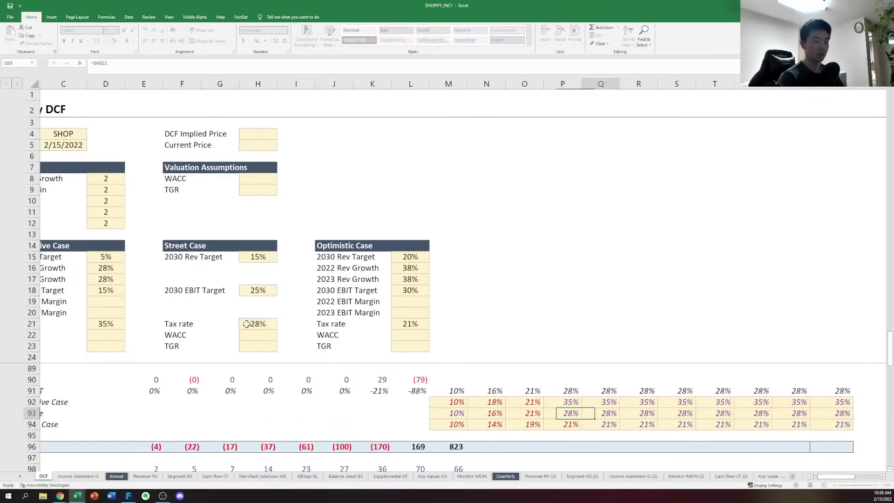
Link the Optimistic Case tax rates in P94:W94 to $L$21 and check the filled references
key("Return")
type("=")
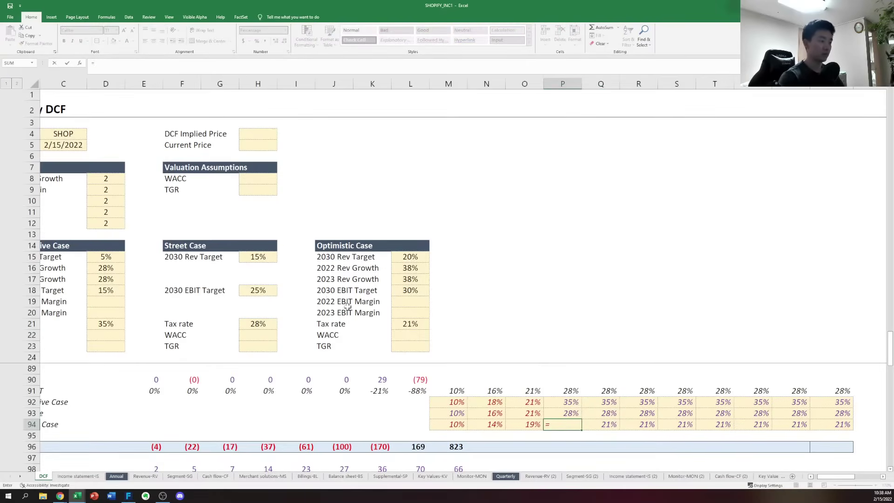
left_click(409, 318)
key("ctrl+Return")
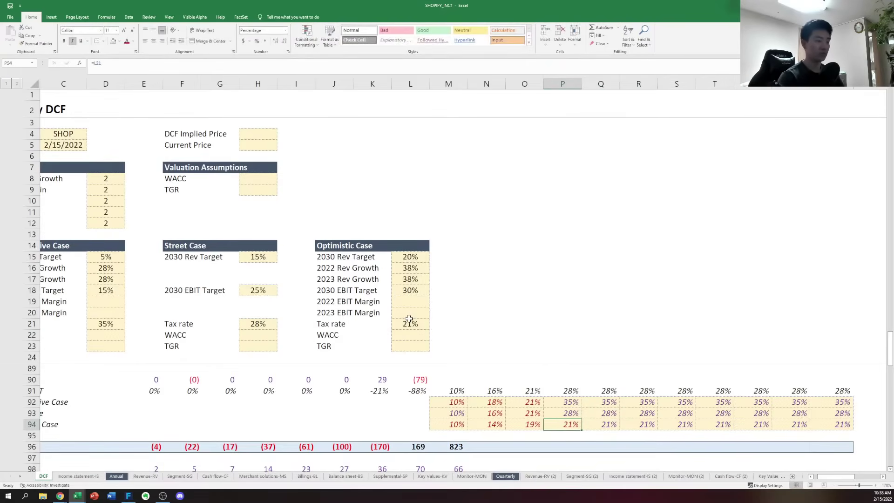
key("F2")
key("F4")
key("ctrl+Return")
key("ctrl+c")
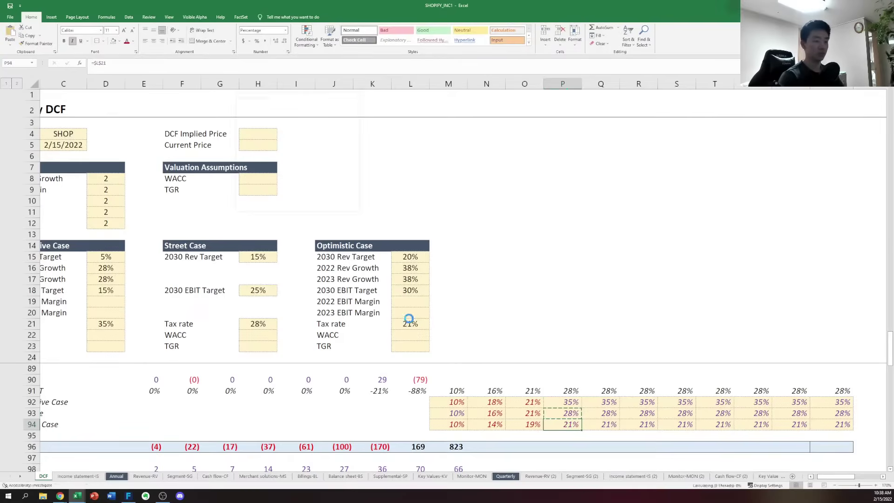
key("Escape")
key("Right")
key("Left")
key("ctrl+shift+Right")
key("ctrl+r")
key("Right")
key("F2")
key("Escape")
key("Right")
key("Right")
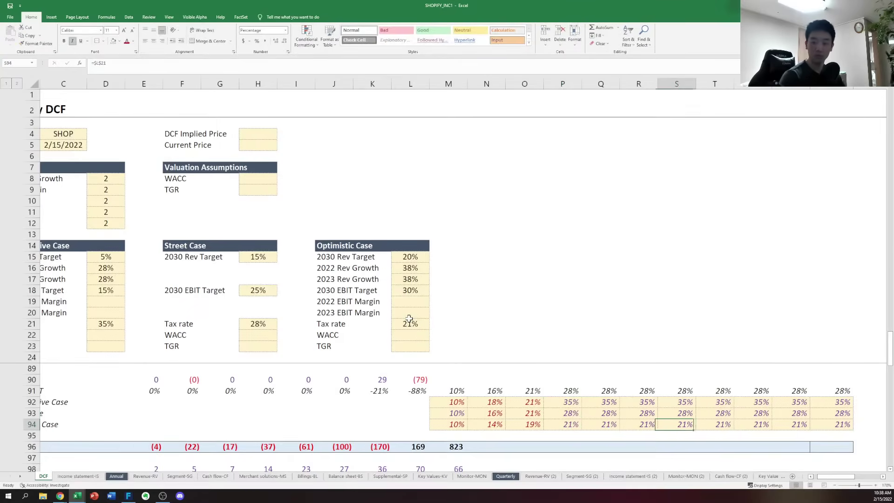
key("F2")
key("Escape")
key("Right")
key("Down")
key("Down")
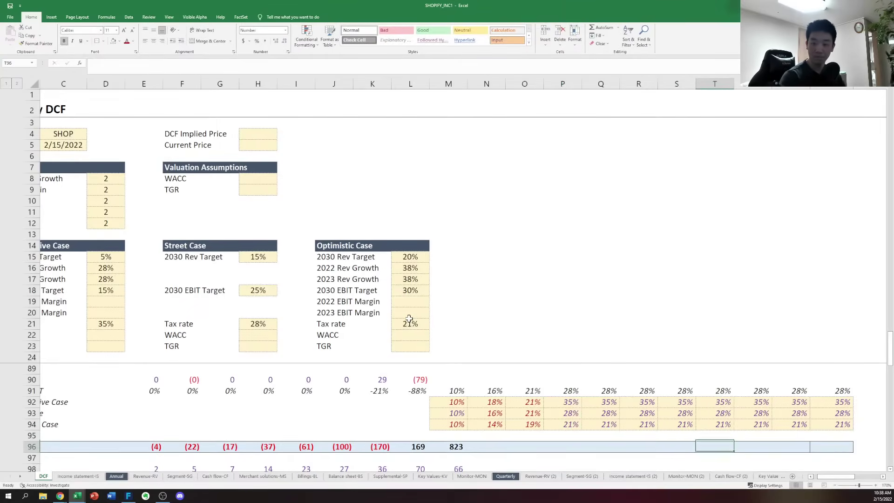
key("Left")
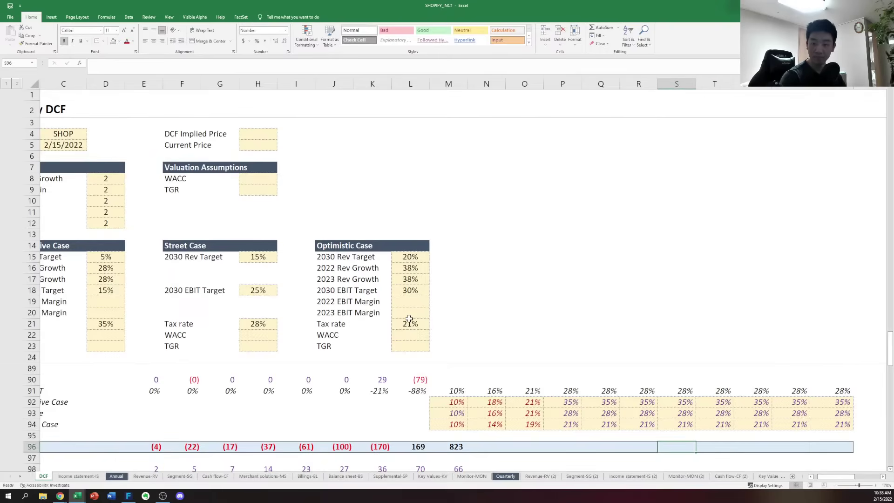
key("Down")
key("Up")
key("Right")
key("Right")
key("Right")
key("Right")
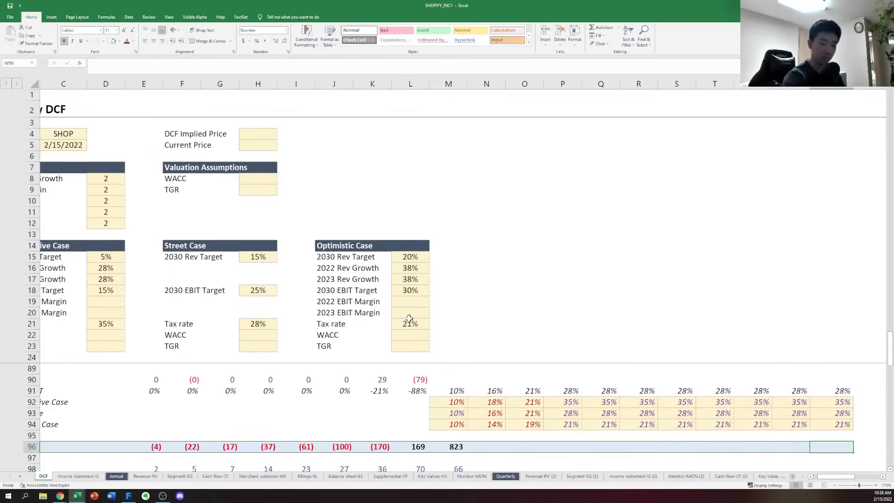
key("ctrl+shift+Left")
key("ctrl+shift+Left")
key("ctrl+shift+Left")
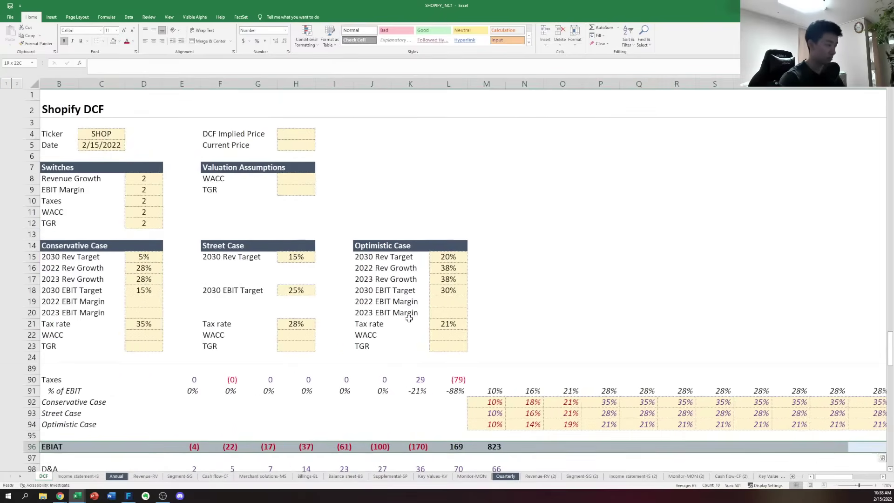
key("alt+h")
key("n")
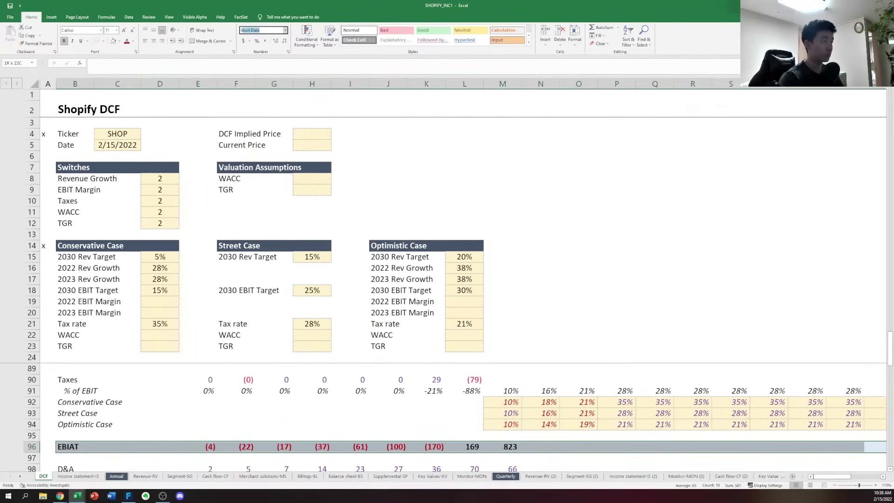
key("Escape")
key("Escape")
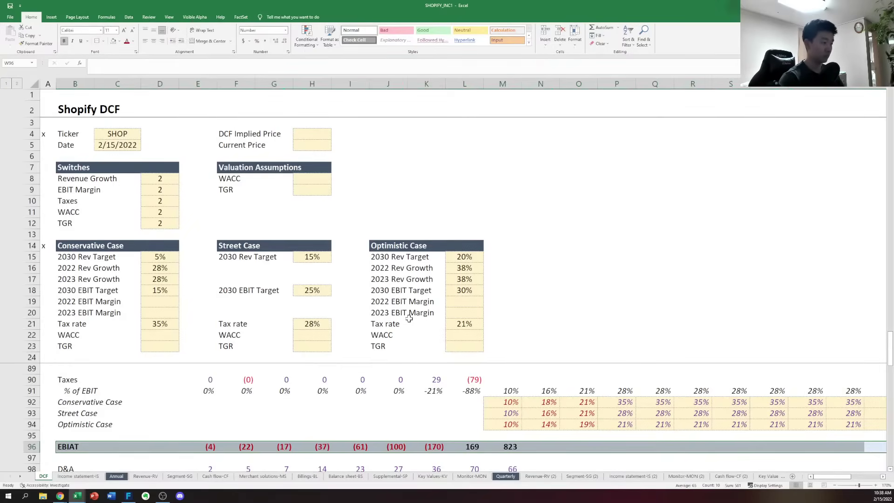
Calculate the first projected Taxes value in M90 as EBIT times the tax rate, =M84*M91
key("Right")
key("ctrl+Left")
key("ctrl+Left")
key("ctrl+Left")
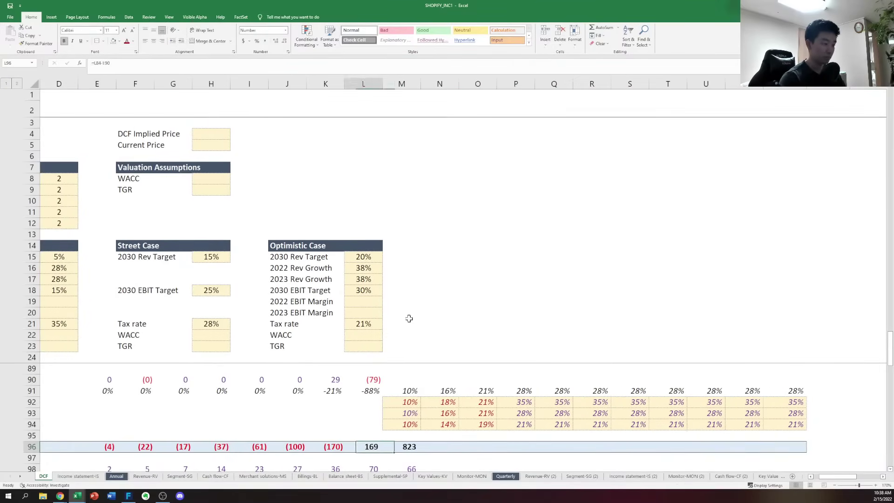
key("ctrl+Right")
key("ctrl+Right")
key("Right")
key("Right")
key("Up")
key("Up")
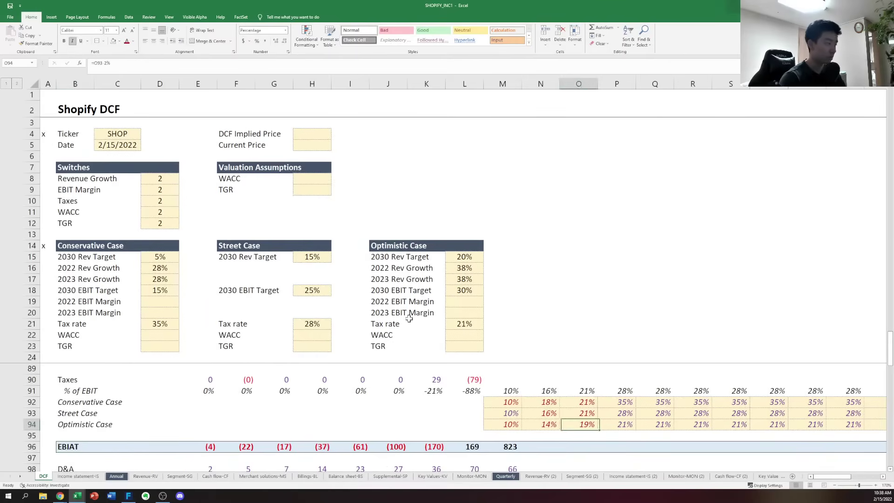
key("Left")
key("Left")
key("Up")
key("Up")
key("Up")
key("Up")
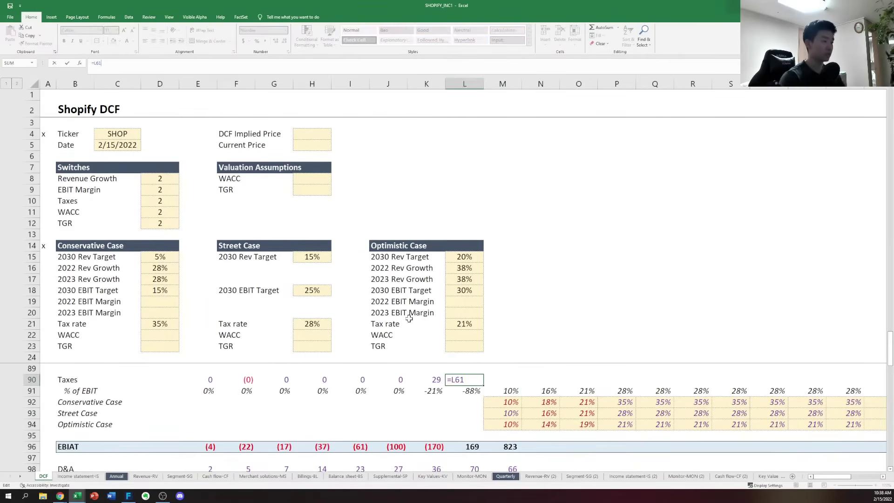
type("=")
key("Up")
key("Up")
key("Up")
key("Up")
key("Up")
key("Up")
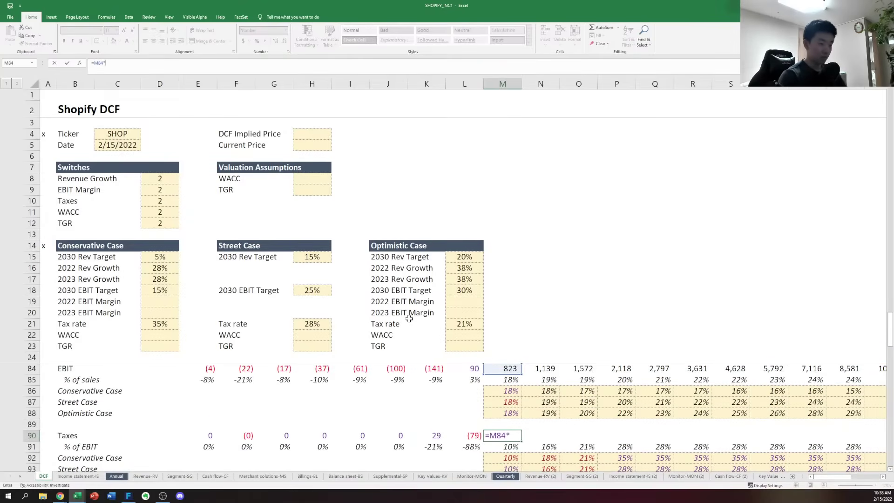
key("shift+Return")
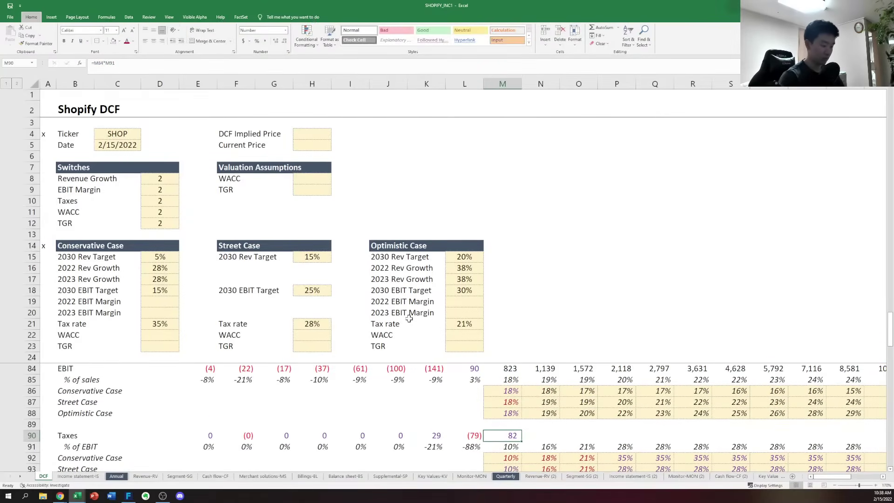
Copy the Taxes formula from M90 across the remaining projection years through W90
key("ctrl+c")
key("shift+Right")
key("shift+Right")
key("shift+Right")
key("shift+Right")
key("shift+Right")
key("shift+Right")
key("shift+Right")
key("shift+Right")
key("shift+Right")
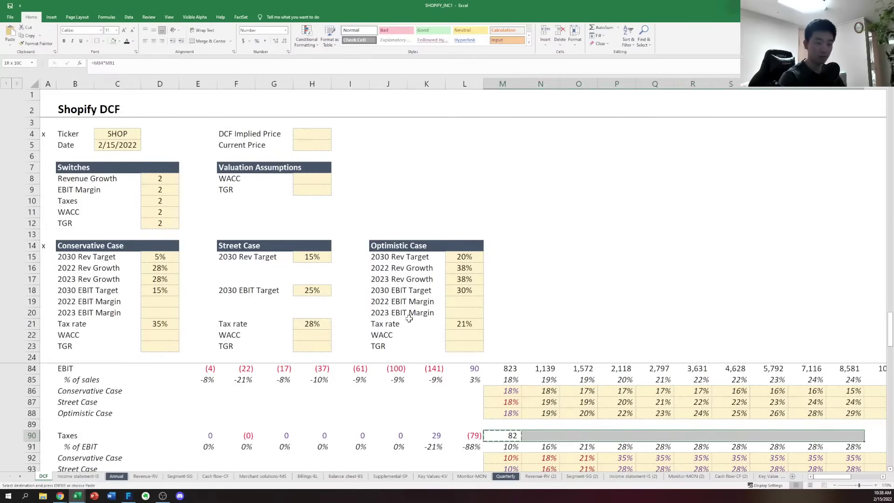
key("shift+Right")
key("Return")
Copy the EBIAT formula from M96 across the remaining projection years through W96
key("Down")
key("Down")
key("Down")
key("Down")
key("Down")
key("Down")
key("Down")
key("Down")
key("Down")
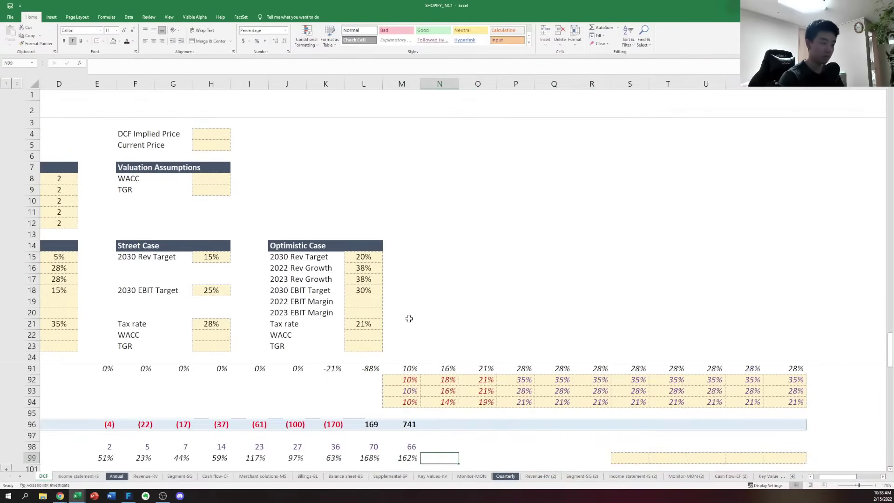
scroll(409, 319, "down", 1)
key("Up")
key("Up")
key("Up")
key("Left")
key("Left")
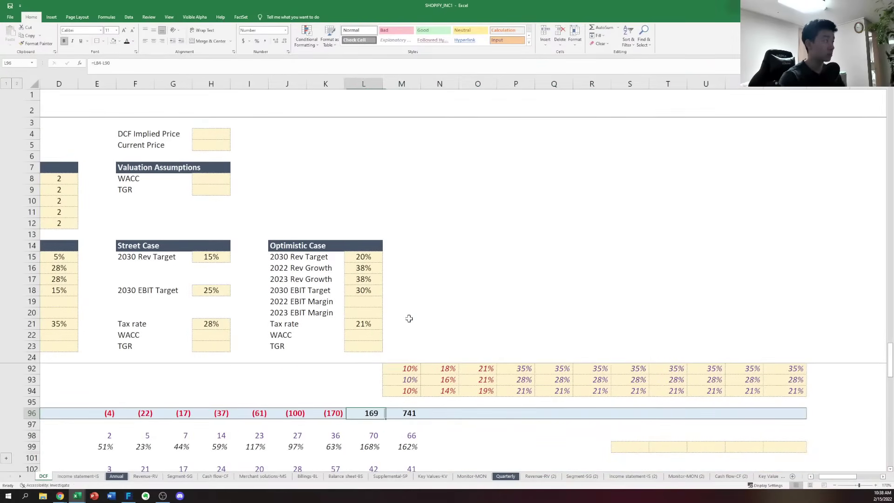
key("Right")
key("ctrl+c")
key("shift+Right")
key("shift+Right")
key("shift+Right")
key("shift+Right")
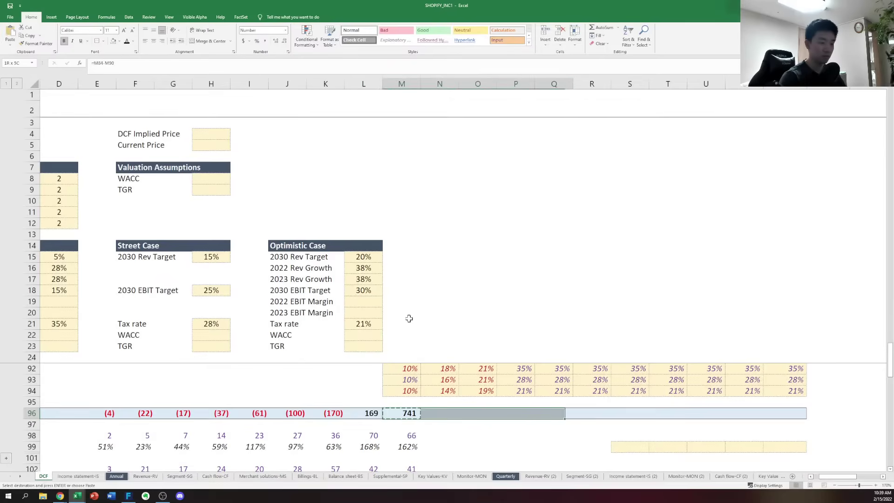
key("shift+Right")
key("shift+Right")
key("shift+Right")
key("shift+Right")
key("shift+Right")
key("shift+Right")
key("Return")
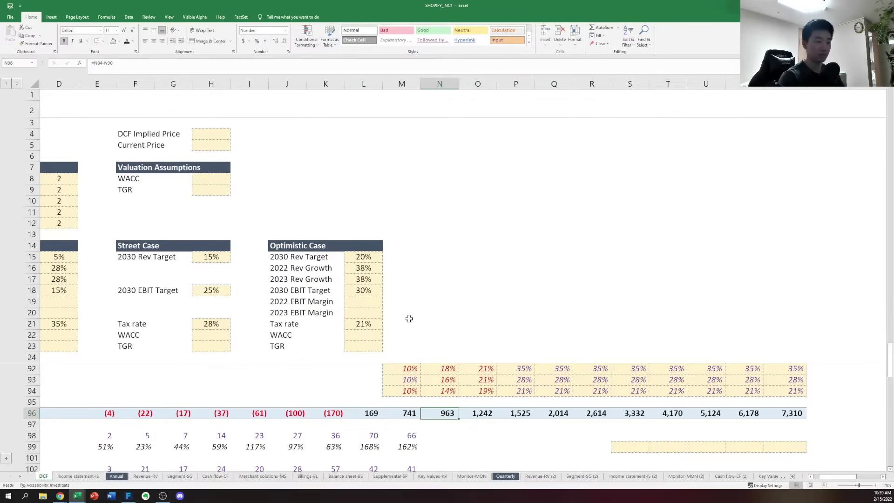
Check the copied EBIAT formulas along row 96 out to V96
key("Right")
key("Right")
key("Right")
key("Right")
key("Right")
key("Right")
key("Right")
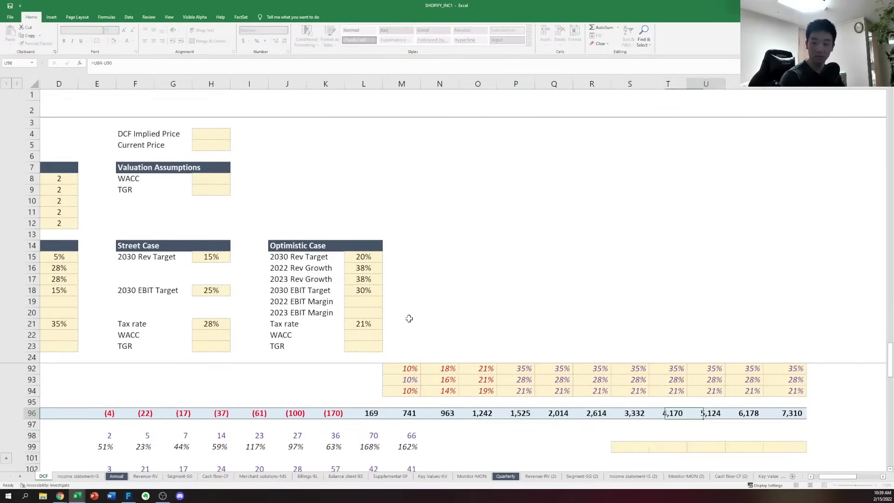
key("Tab")
key("F2")
key("Escape")
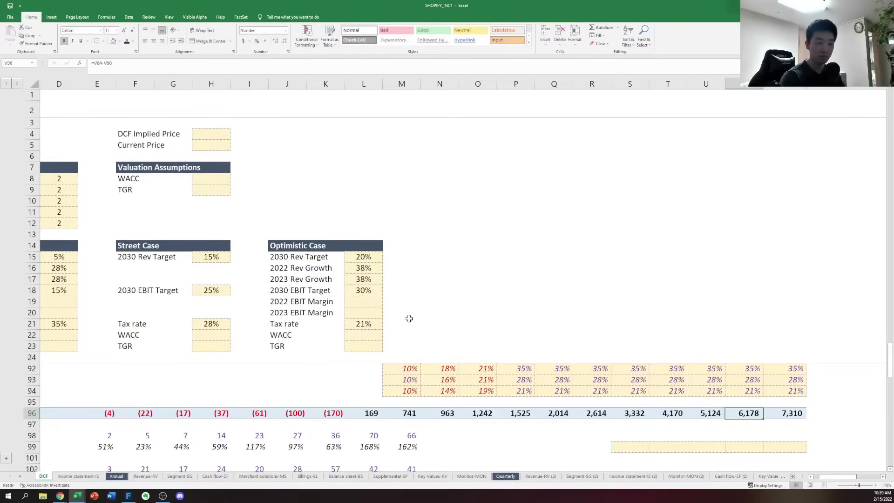
Apply a border to the whole EBIAT row, from its label in B96 to W96
key("Left")
key("Left")
key("Left")
key("Left")
key("Left")
key("Left")
key("Left")
key("Left")
key("Left")
key("Left")
key("Left")
key("Left")
key("Left")
key("Left")
key("Left")
key("Left")
key("Left")
key("Left")
key("Left")
key("Left")
key("Left")
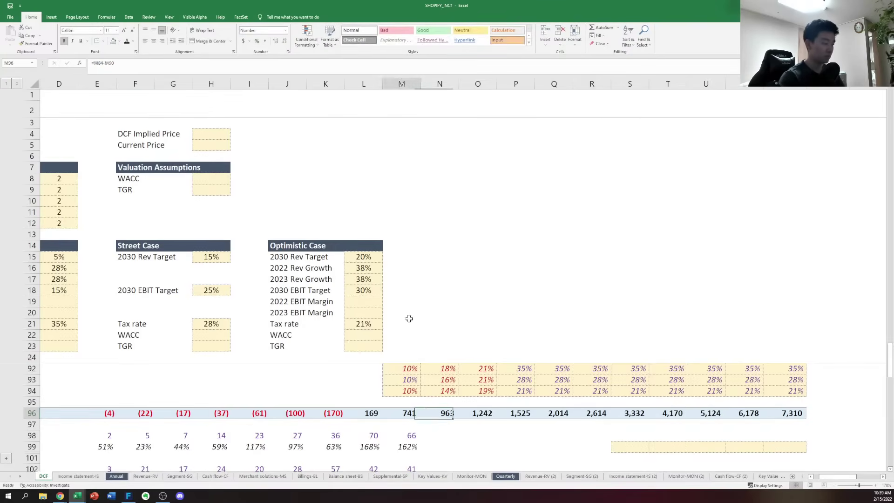
key("ctrl+shift+Right")
key("ctrl+shift+Right")
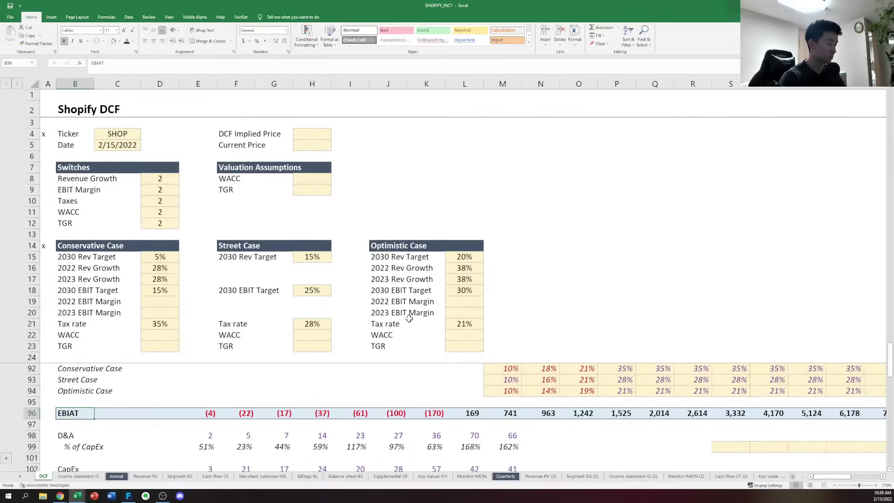
key("alt+h")
key("b")
key("o")
key("Down")
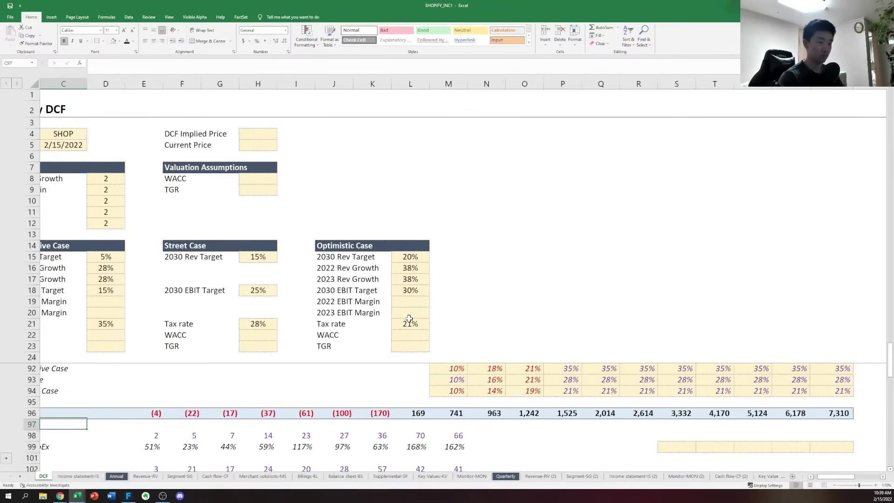
Trace the 2013 D&A figure in E98 to its source row in the Cash Flow Items section and return to row 99
key("Down")
key("Down")
key("Down")
key("Down")
key("Right")
key("Right")
key("Up")
key("Right")
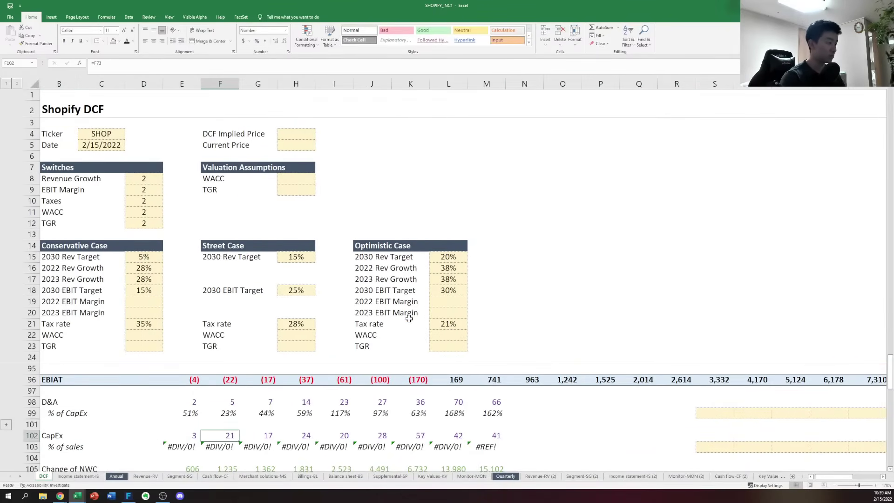
key("Up")
key("Left")
key("Left")
key("Down")
key("Right")
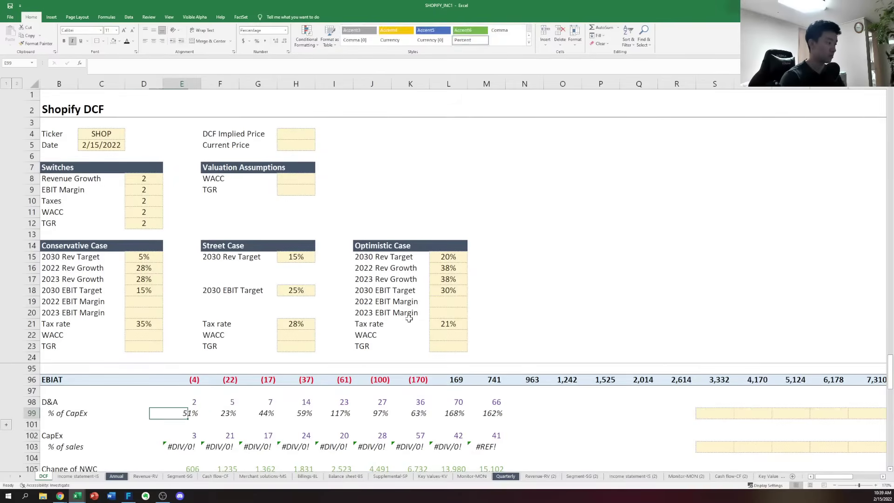
key("Up")
key("ctrl+bracketleft")
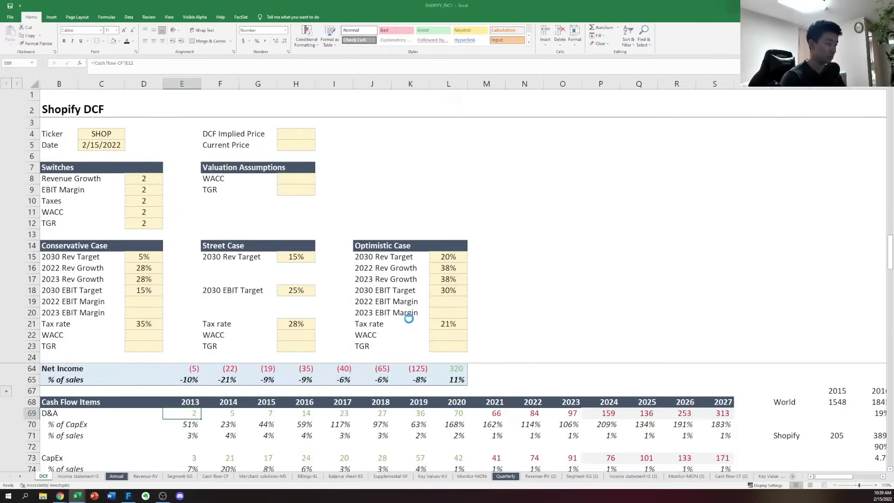
key("F5")
key("Return")
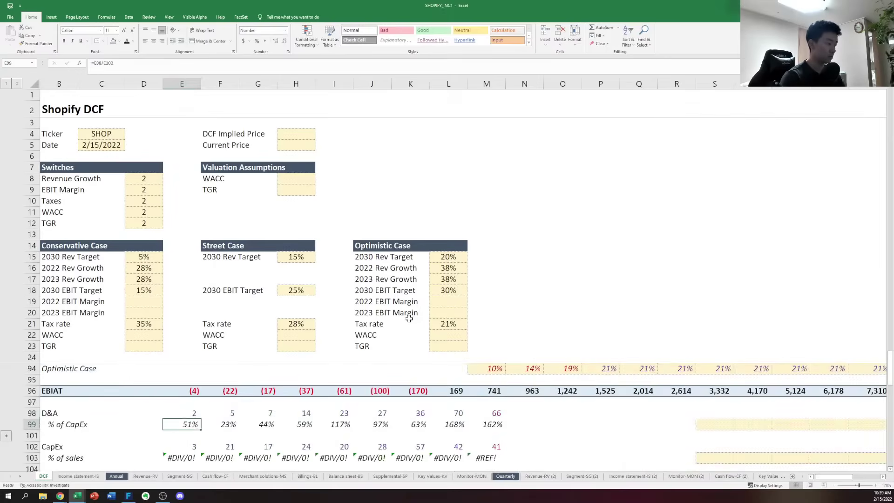
Relabel the ratio row under D&A in B99 as "% of sales", matching the style of the CapEx ratio label
key("Right")
key("Right")
key("Right")
key("Left")
key("Left")
key("Left")
key("Left")
key("Down")
key("Down")
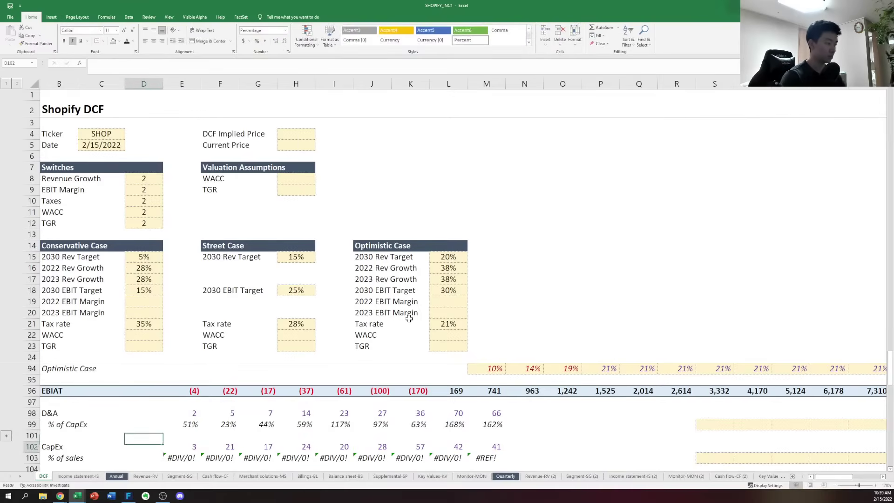
key("Left")
key("Left")
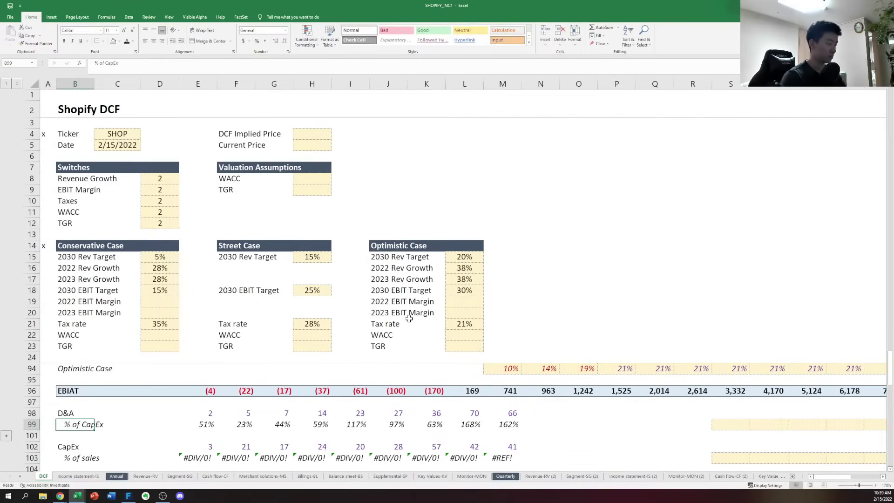
key("F2")
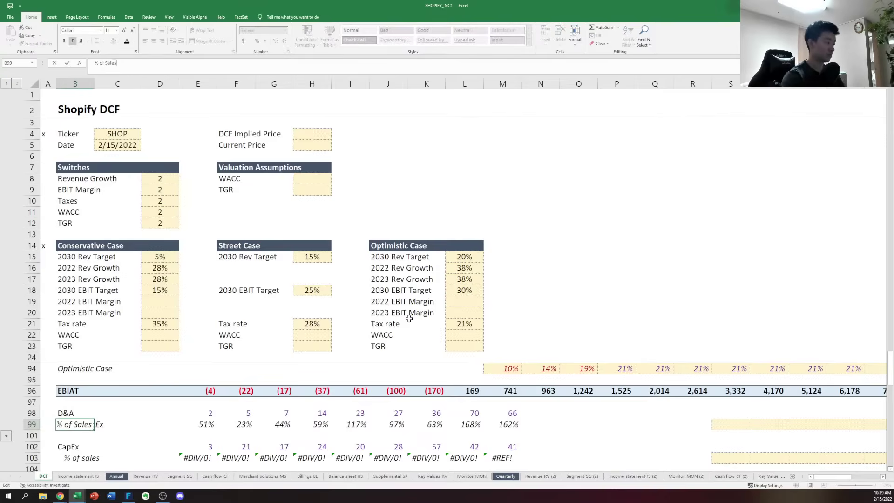
key("Return")
key("Right")
key("Left")
key("F2")
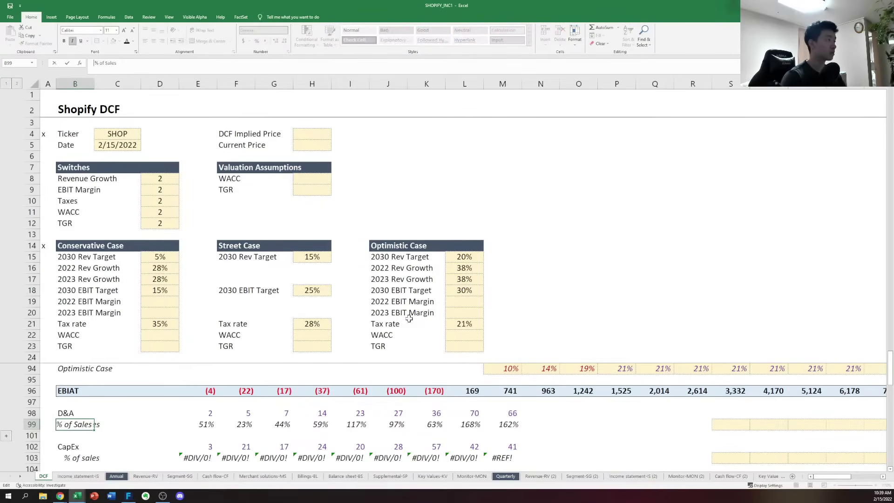
key("Return")
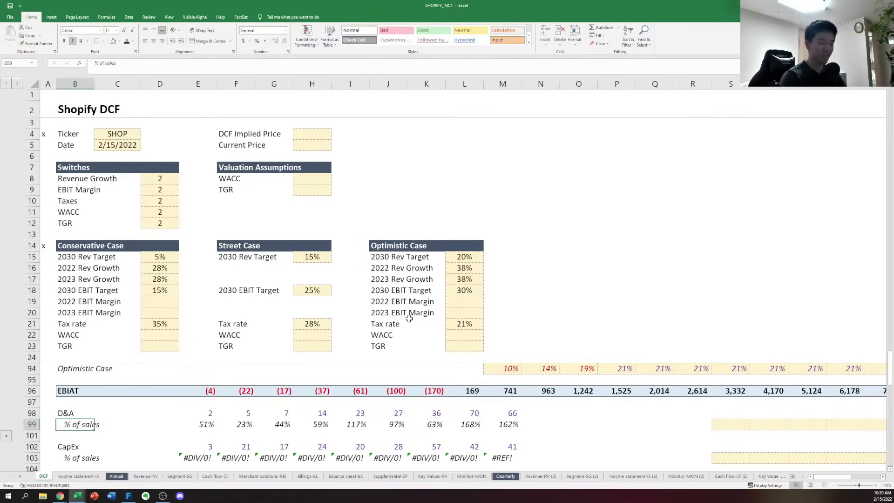
Clear the old D&A-to-CapEx ratios from E99 through M99
key("Right")
key("Right")
key("Right")
key("Right")
key("Right")
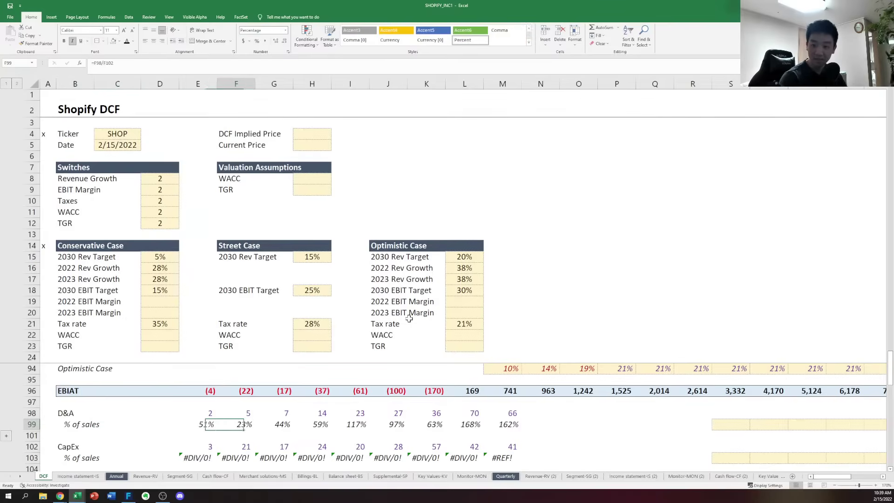
key("Left")
key("Left")
key("Right")
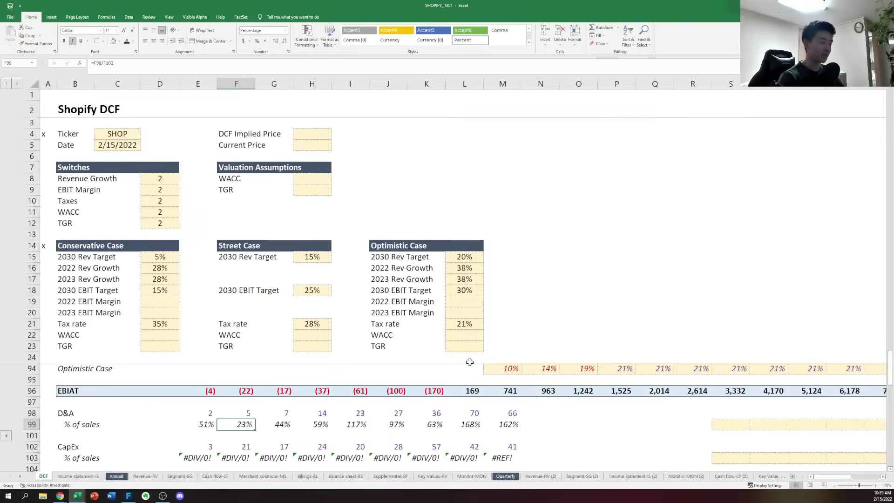
left_click(201, 426)
key("ctrl+shift+Right")
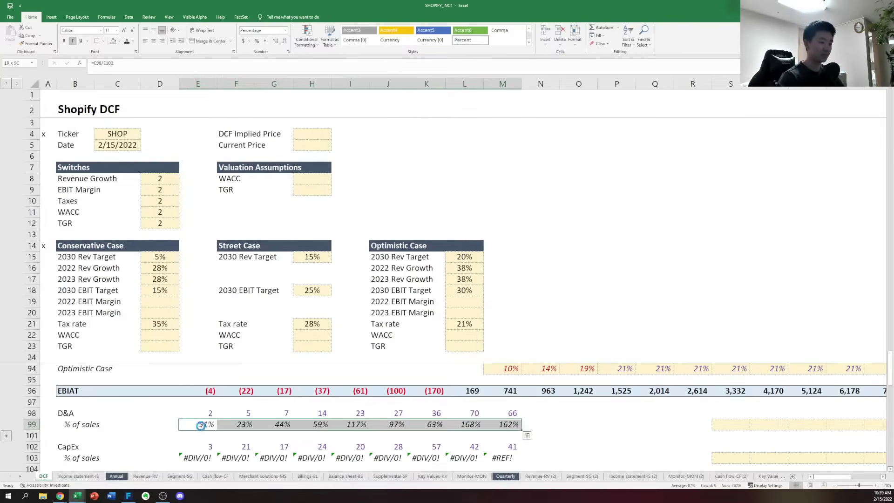
key("Delete")
Calculate 2013 D&A as a percentage of revenue in E99 with the formula =E98/E78
left_click(200, 425)
type("=")
key("Up")
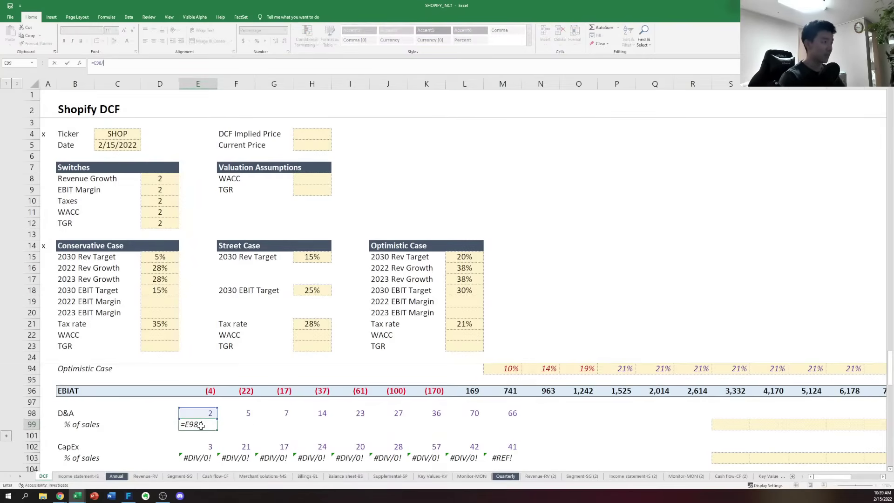
type("/")
key("Up")
key("Up")
key("Up")
key("Up")
key("Up")
key("Up")
key("Up")
key("Up")
key("Up")
key("Up")
key("Up")
key("Up")
key("Up")
key("Up")
key("Up")
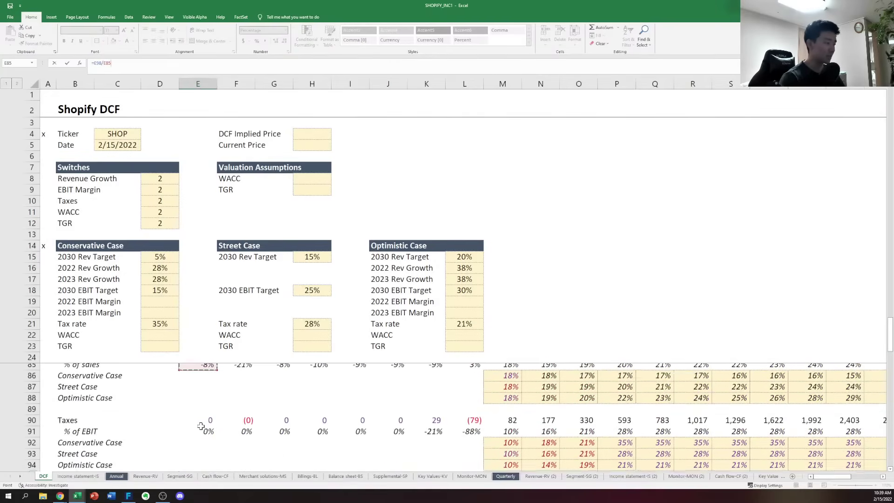
key("Up")
key("Up")
key("Up")
key("Up")
key("Up")
key("Up")
key("Up")
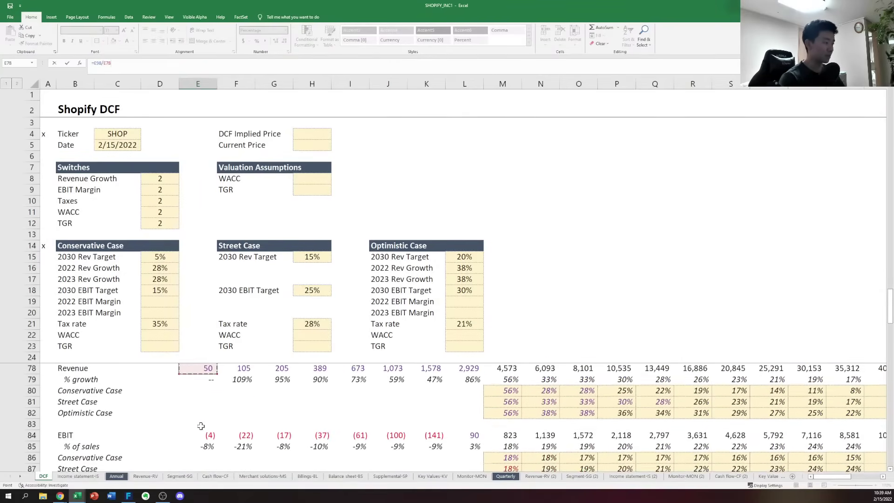
key("ctrl+Return")
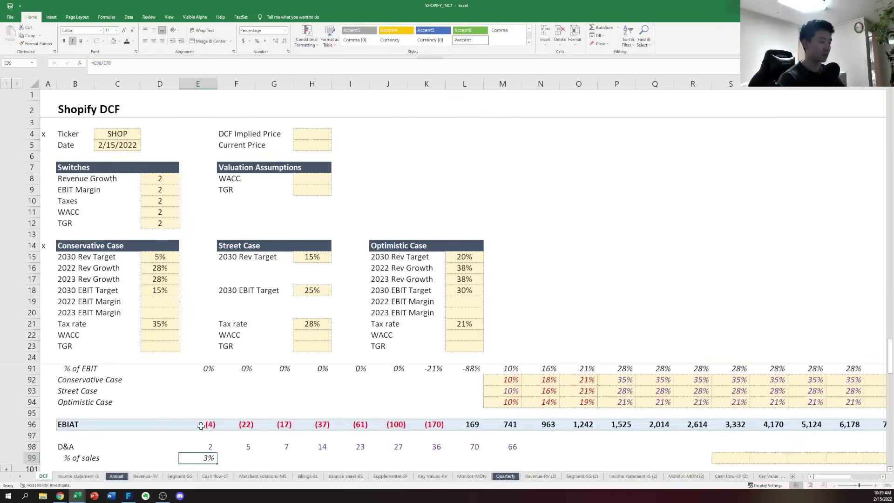
Copy the D&A % of sales formula from E99 across the historical years through L99
key("ctrl+c")
key("shift+Right")
key("shift+Right")
key("shift+Right")
key("shift+Right")
key("shift+Right")
key("shift+Right")
key("shift+Right")
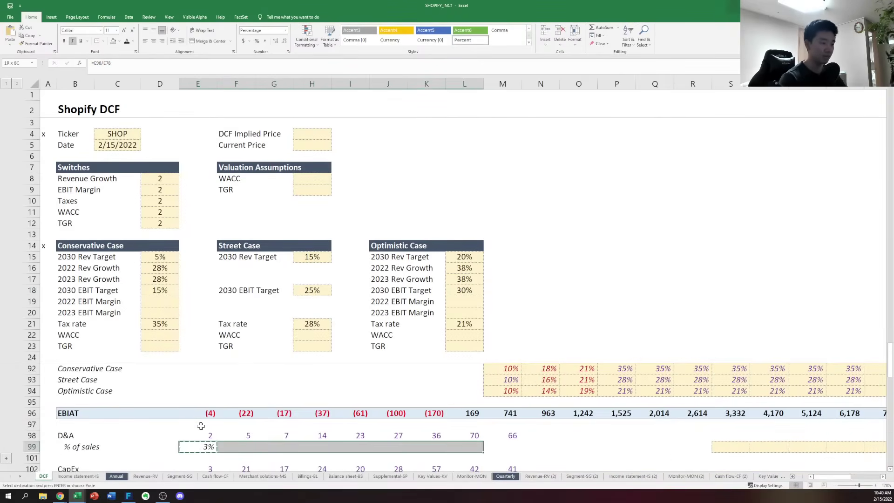
key("shift+Right")
key("shift+Left")
key("Return")
Clear the broken CapEx % of sales formulas from E103 through M103
key("Right")
key("Right")
key("Up")
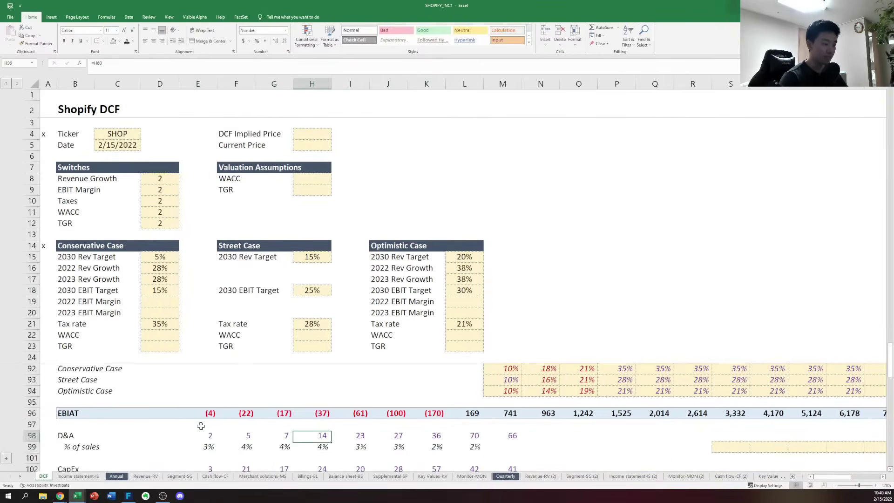
key("Right")
key("Right")
key("Right")
key("Right")
key("Right")
key("Down")
key("Down")
key("Down")
key("Down")
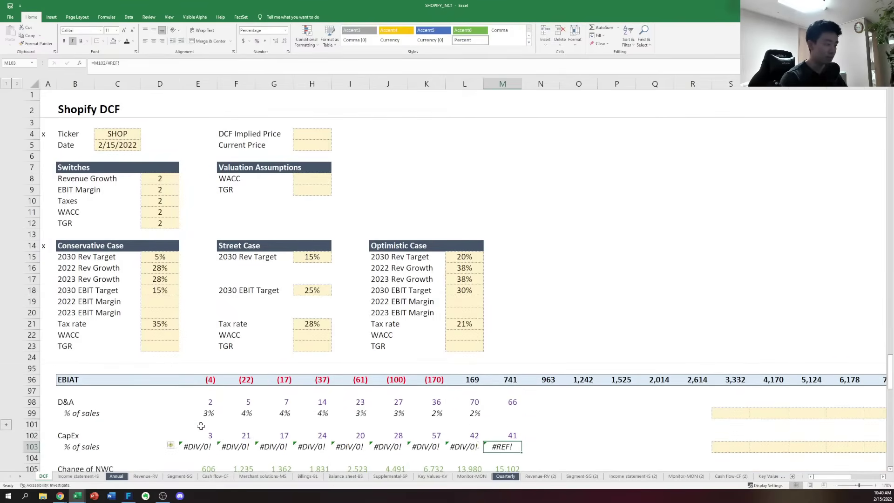
key("ctrl+shift+Left")
key("Delete")
Calculate 2013 CapEx as a percentage of revenue in E103 with the formula =E102/E78
key("Left")
key("Left")
key("Left")
key("Left")
key("Left")
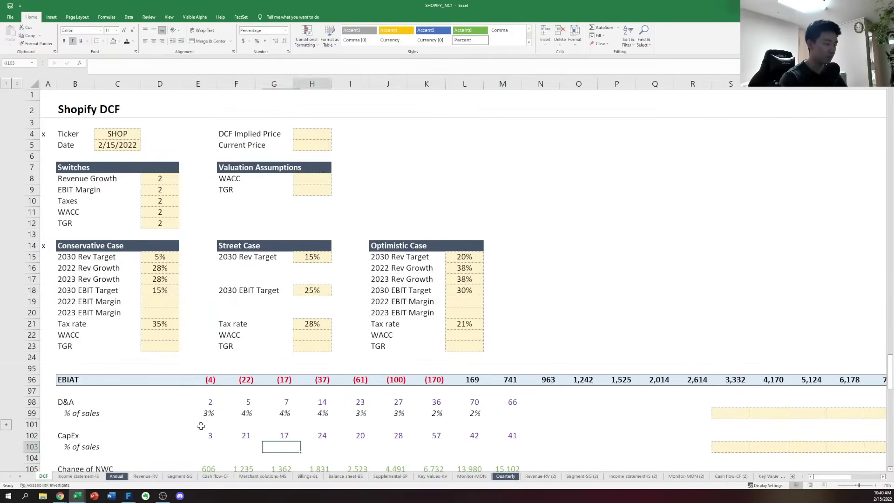
key("Right")
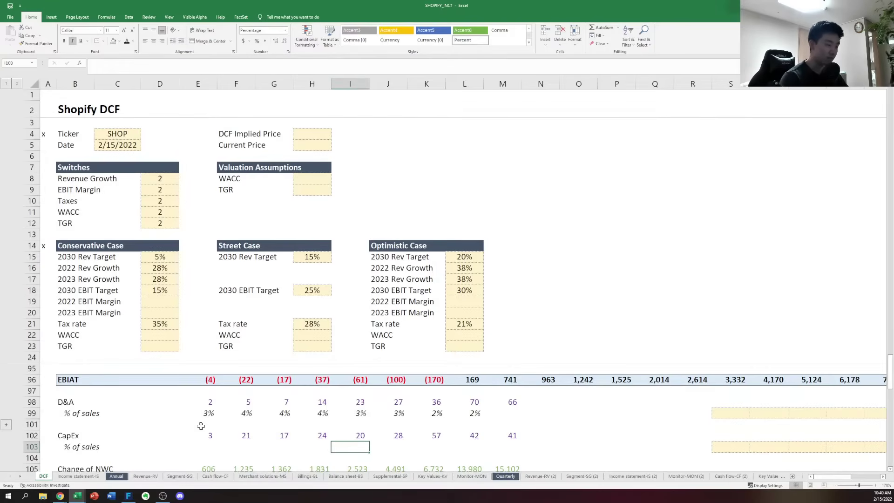
scroll(201, 426, "down", 1)
key("Left")
key("Left")
key("Left")
key("Left")
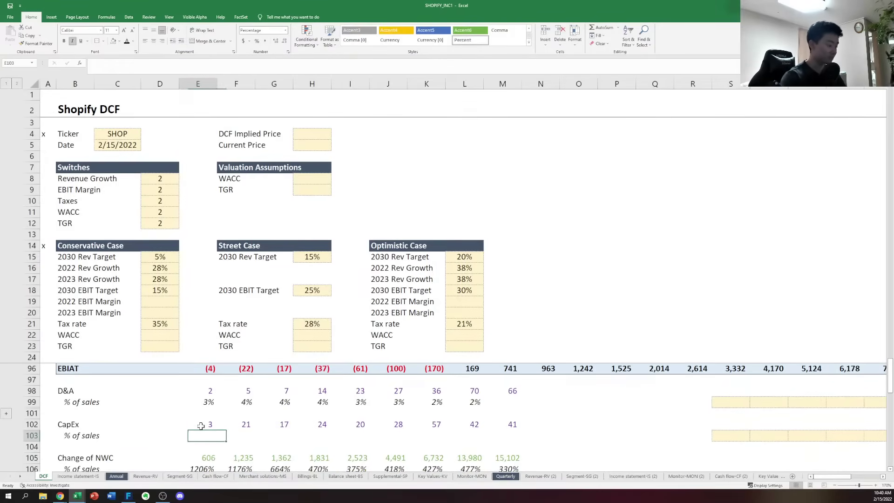
type("=")
key("Up")
type("/")
key("Up")
key("Up")
key("Up")
key("Up")
key("Up")
key("Up")
key("Up")
key("Up")
key("Up")
key("Up")
key("Up")
key("Up")
key("Up")
key("Up")
key("Up")
key("Up")
key("Up")
key("Up")
key("Up")
key("Up")
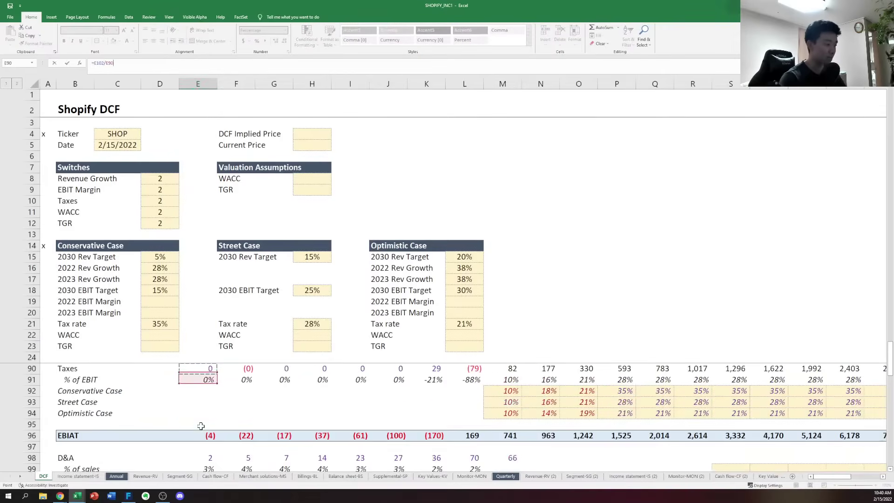
key("Up")
key("Up")
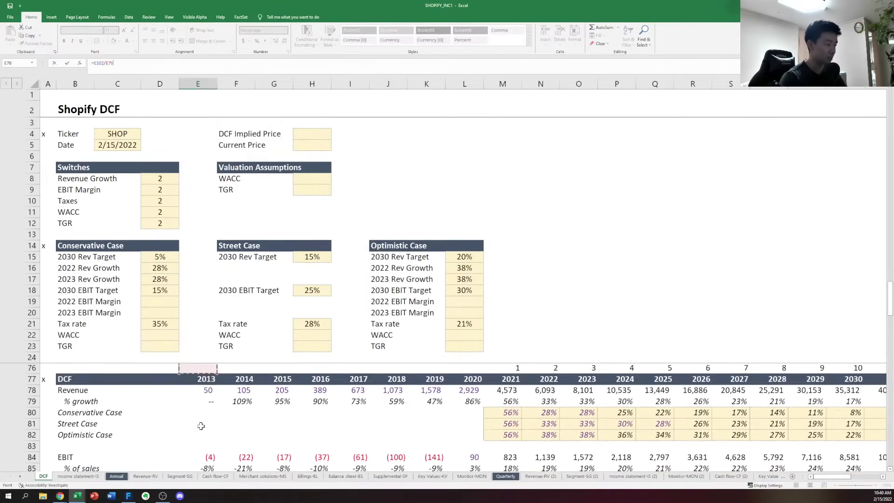
key("Down")
key("Down")
key("Return")
Copy the CapEx % of sales formula from E103 across the historical years through L103
key("Up")
key("Up")
key("Down")
key("ctrl+c")
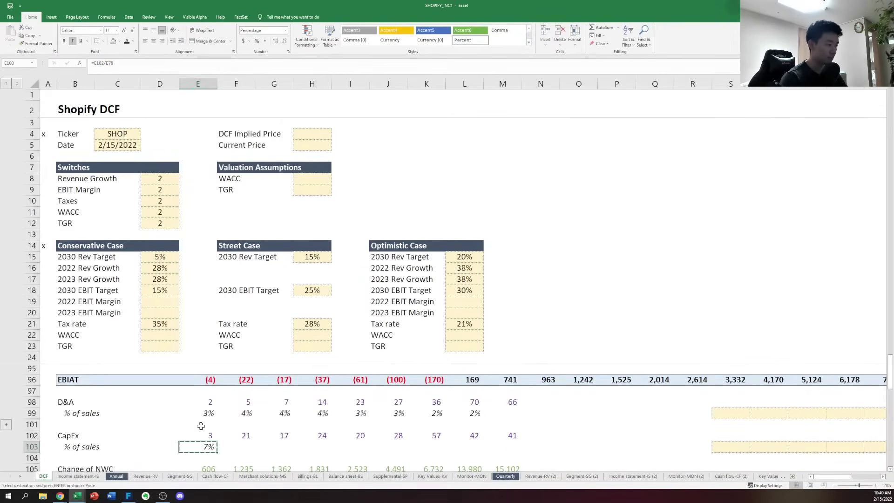
key("shift+Right")
key("shift+Right")
key("shift+Right")
key("shift+Right")
key("shift+Right")
key("shift+Right")
key("shift+Right")
key("Escape")
Check the copied CapEx percentages along row 103 and the Change of NWC rows below
key("Right")
key("Right")
key("Right")
key("Right")
key("Right")
key("Right")
key("Right")
key("Right")
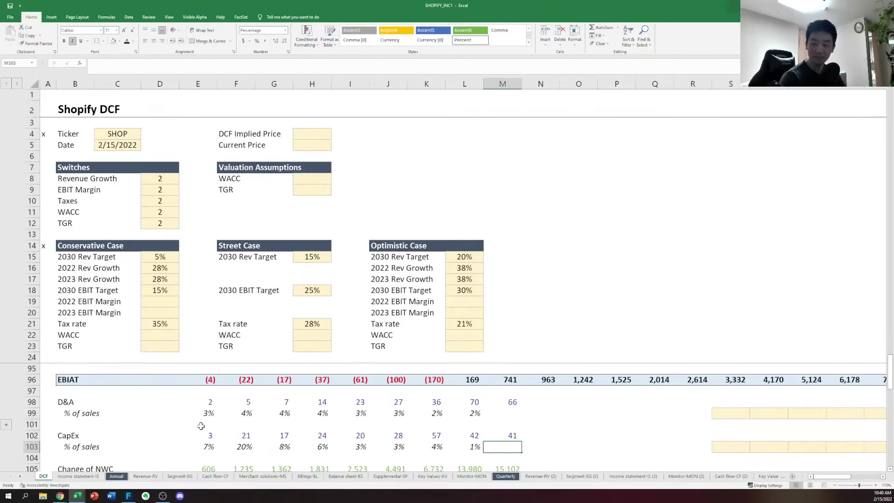
scroll(201, 425, "down", 2)
key("Down")
key("Down")
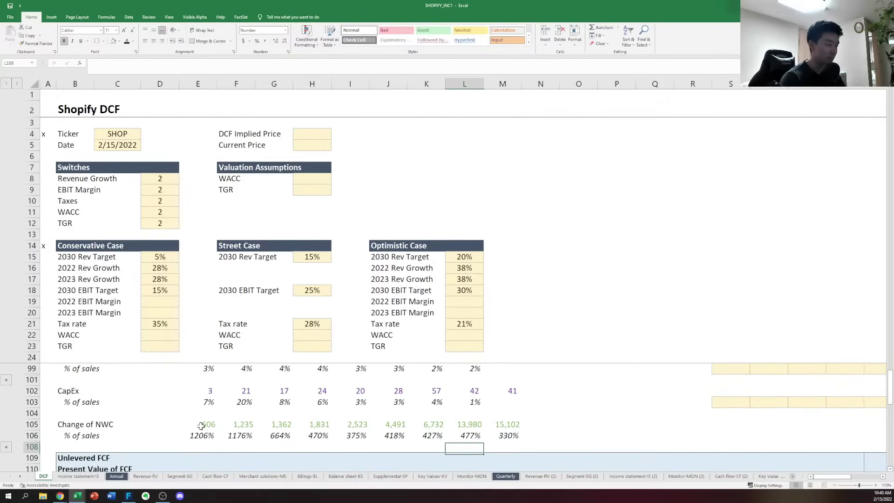
Clear the Change of NWC values carried over from another workbook in E105 through M105
key("Left")
key("Left")
key("Left")
key("Left")
key("Left")
key("Left")
key("Left")
key("Left")
key("Right")
key("Right")
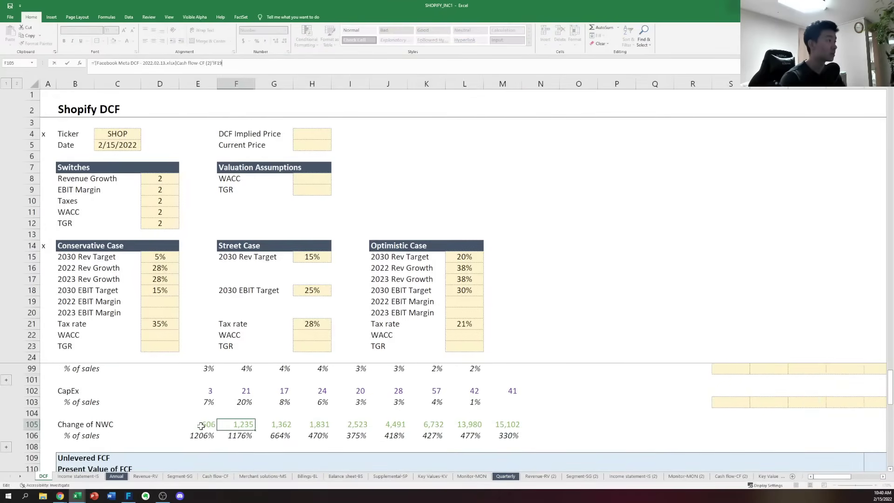
key("Left")
key("Left")
key("ctrl+shift+Right")
key("Delete")
Review column M from the Change of NWC rows up to the DCF year headers and back down
key("Right")
key("Right")
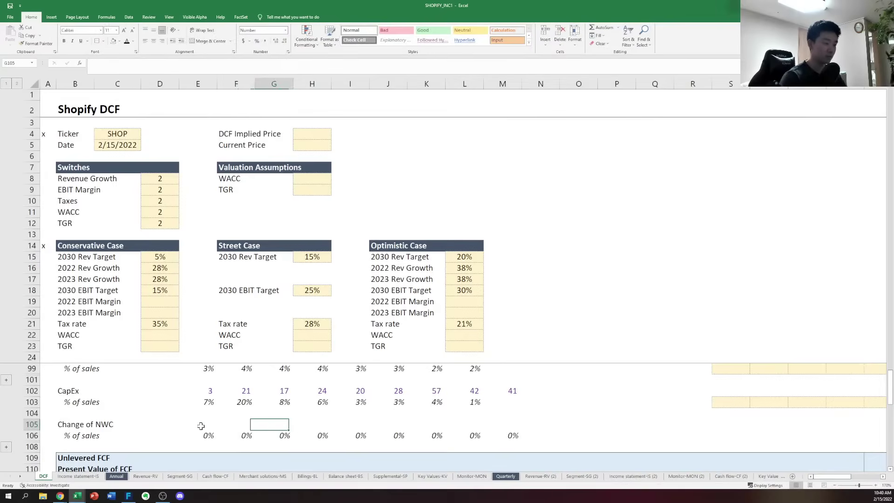
key("Right")
key("Right")
key("Right")
key("Right")
key("Right")
key("Right")
key("Up")
key("Up")
key("Up")
key("Up")
key("Up")
key("Up")
key("Up")
key("Up")
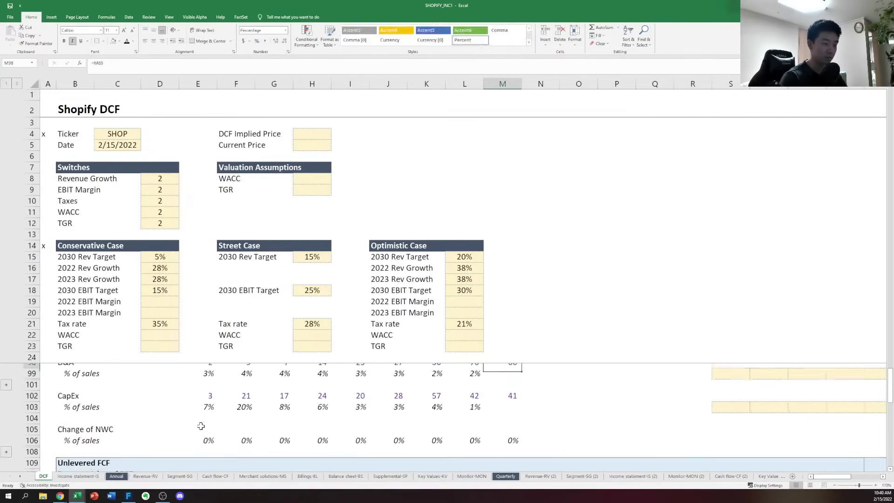
key("Up")
key("Up")
key("Up")
key("Up")
key("Up")
key("Up")
key("Up")
key("Up")
key("Up")
key("Up")
key("Up")
key("Up")
key("Up")
key("Up")
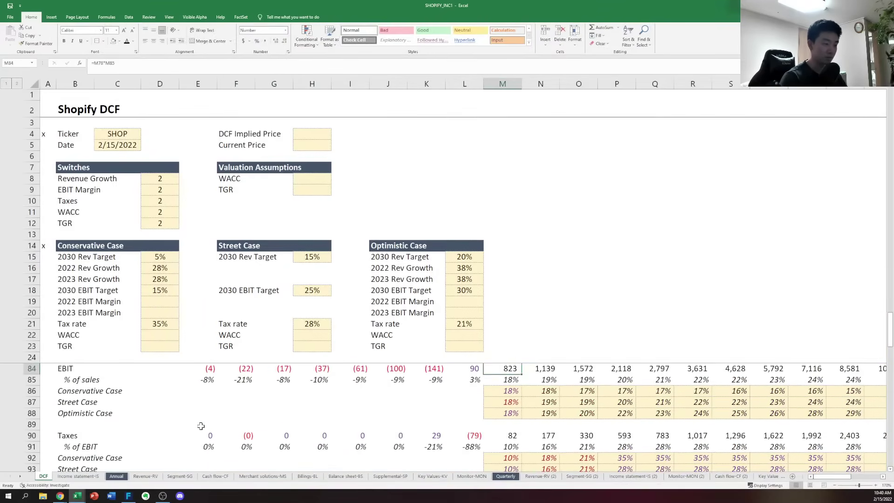
key("Up")
key("Up")
key("Up")
key("Up")
key("Up")
key("Up")
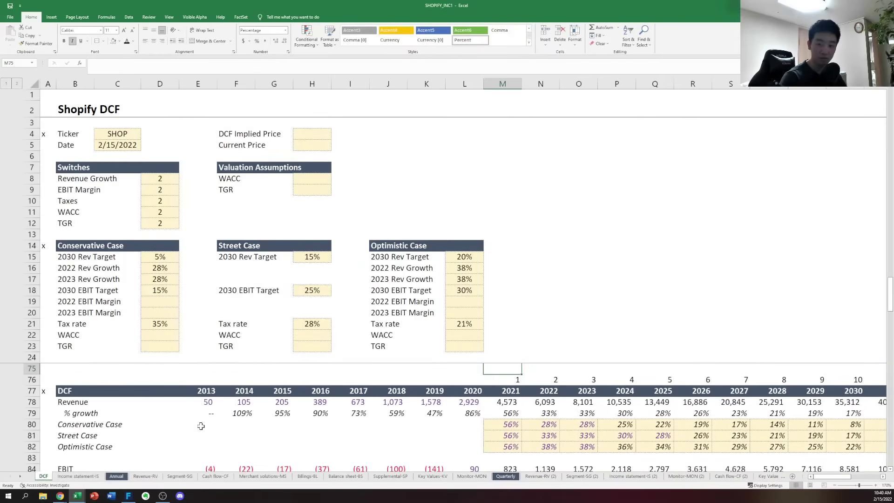
key("Down")
key("Down")
key("Down")
key("Down")
key("Down")
key("Down")
key("Down")
key("Down")
key("Down")
key("Down")
key("Down")
key("Down")
key("Down")
key("Down")
key("Down")
key("Down")
key("Down")
key("Down")
key("Down")
key("Down")
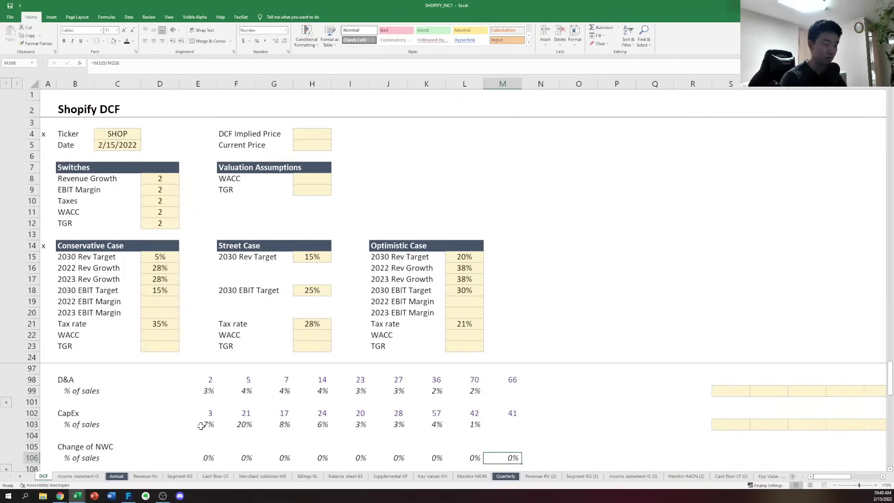
Trace the 2021 D&A link in M98 to its source in the Cash Flow Items section and return
key("Up")
key("Up")
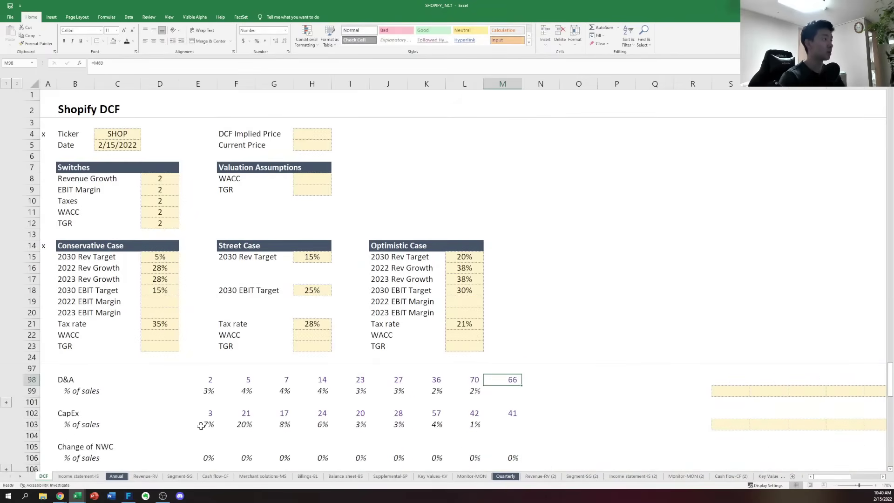
key("ctrl+bracketleft")
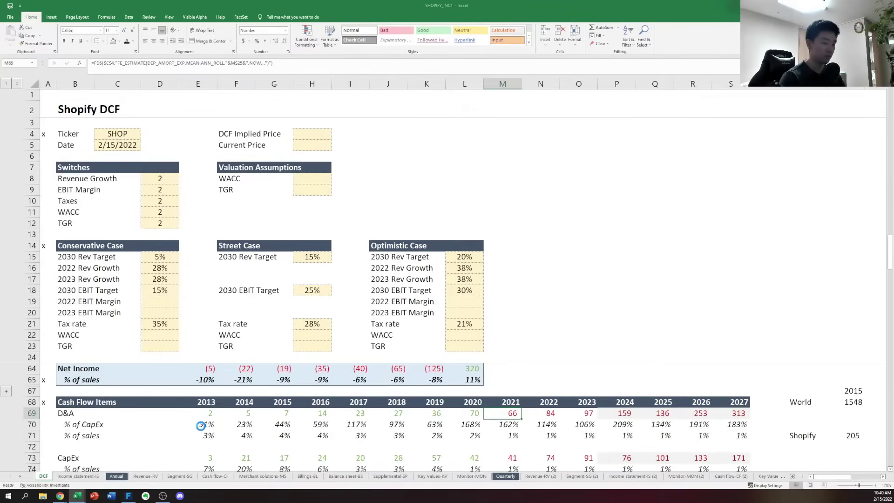
key("F5")
key("Return")
Clear the 2021 D&A and CapEx values and the Change of NWC % of sales formula in column M
key("ctrl+shift+Down")
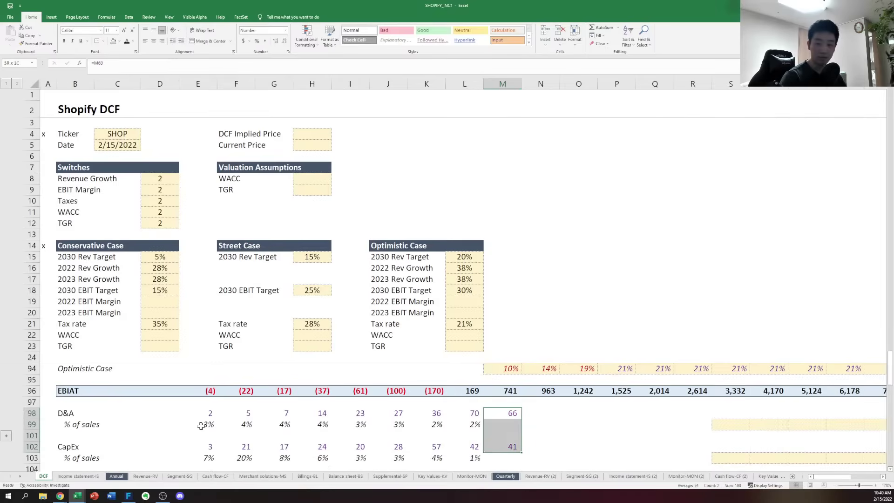
key("Down")
key("Down")
key("Down")
key("Down")
key("Down")
key("Down")
key("Down")
key("Down")
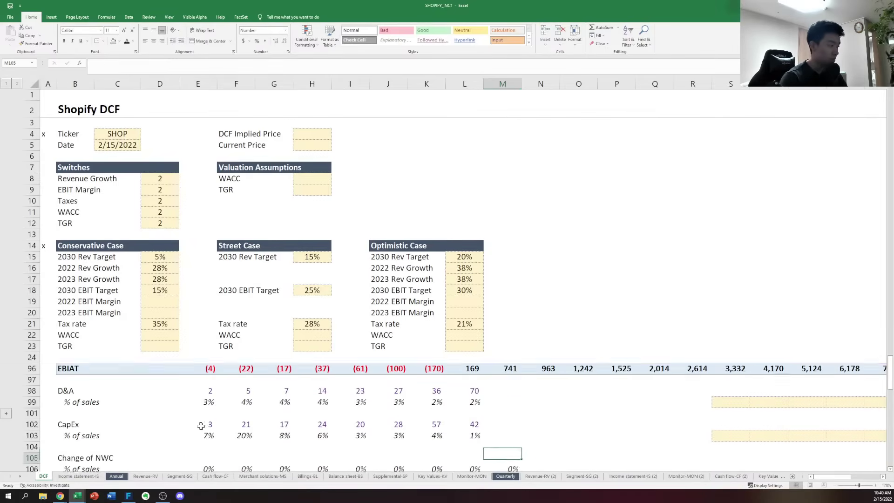
key("Up")
key("Left")
key("Up")
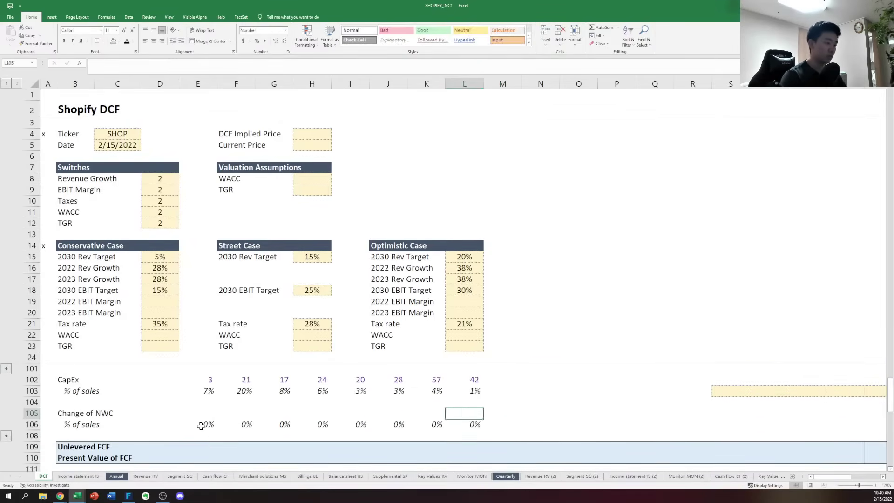
Examine the historical D&A, CapEx and EBIAT rows above Change of NWC
key("Left")
key("Up")
key("Up")
key("Up")
key("Up")
key("Up")
key("Up")
key("Down")
key("Down")
key("Left")
key("Left")
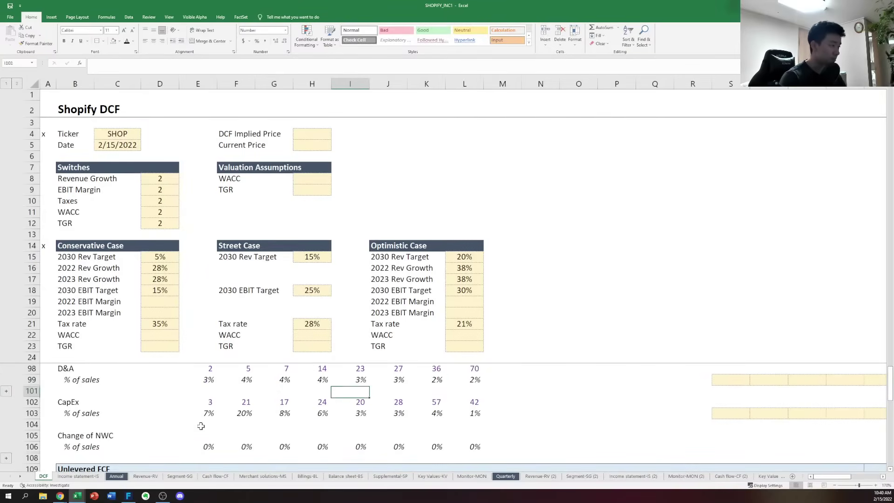
key("Up")
key("Up")
key("Up")
key("Down")
key("Right")
key("Right")
key("Right")
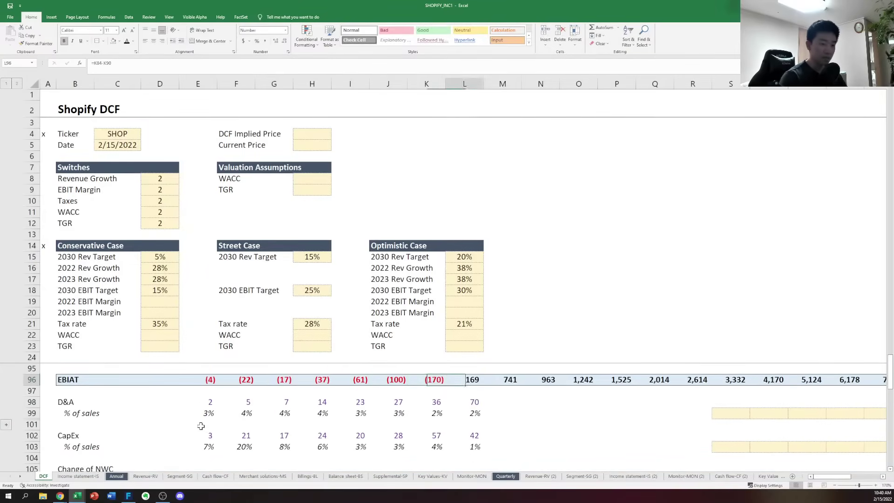
Extend the D&A % of sales input-cell formatting from S99 back across M99 through R99
key("Right")
key("Right")
key("Right")
key("Right")
key("Right")
key("Right")
key("Down")
key("Down")
key("Right")
key("Down")
key("ctrl+c")
key("shift+Left")
key("shift+Left")
key("shift+Left")
key("shift+Left")
key("shift+Left")
key("shift+Left")
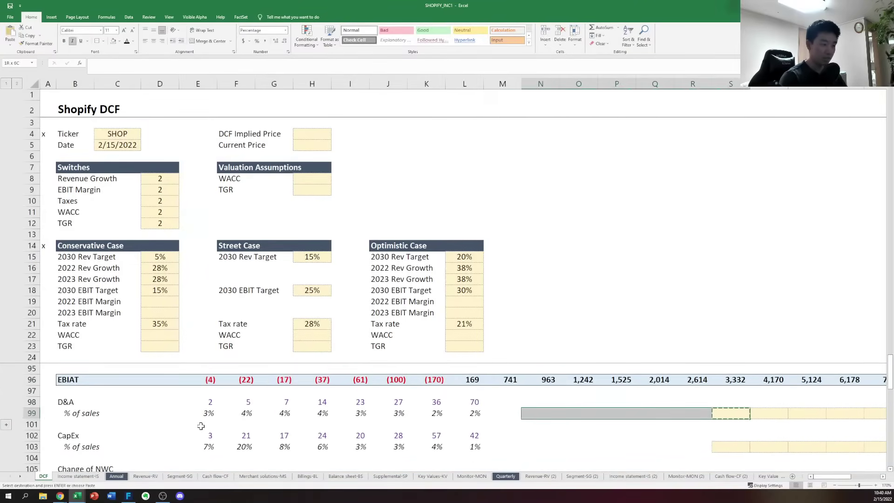
key("Return")
Extend the CapEx % of sales input-cell formatting from S103 back across M103 through R103
key("Right")
key("shift+Left")
key("shift+Left")
key("shift+Left")
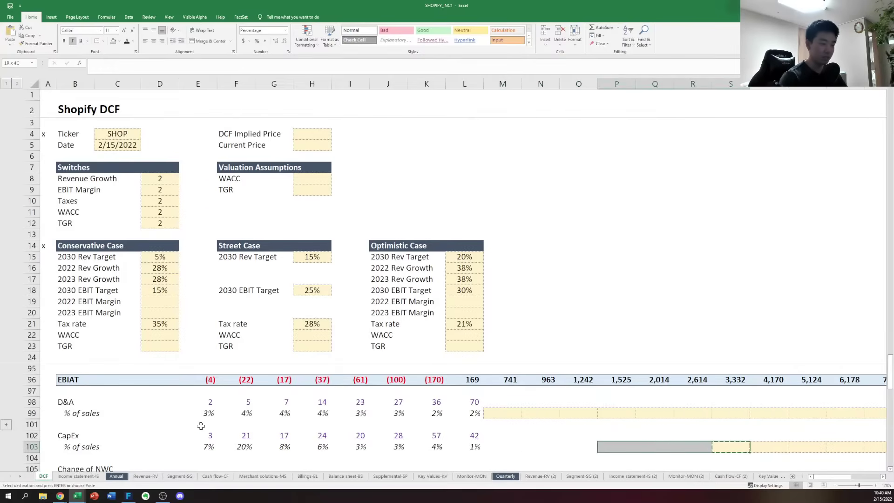
key("shift+Left")
key("shift+Left")
key("shift+Left")
key("Return")
Examine the historical D&A % of sales figures in row 99 before projecting 2021
key("Up")
key("Up")
key("Left")
key("Left")
key("Left")
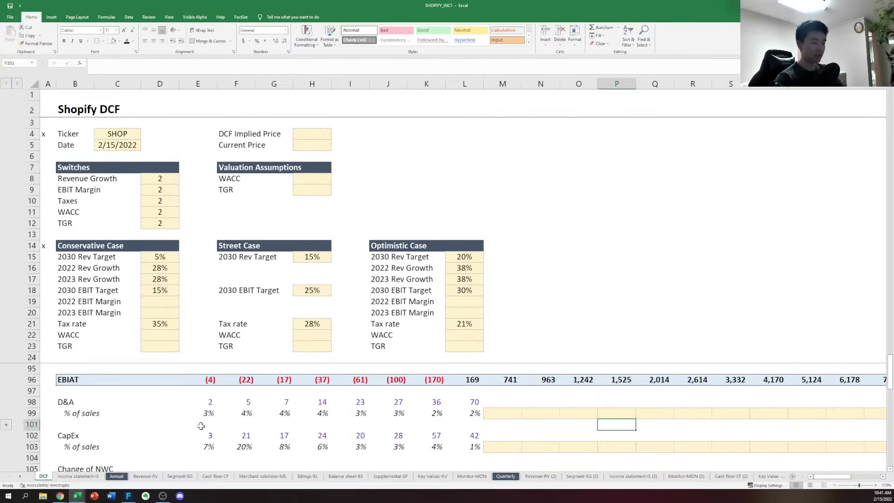
key("Up")
key("Up")
key("Left")
key("Left")
key("Left")
key("Left")
key("Right")
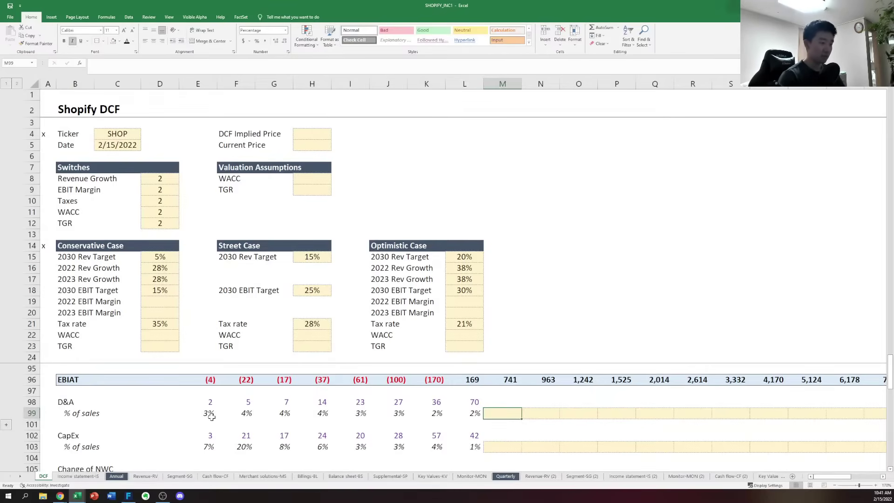
key("Left")
key("Left")
key("Left")
key("Left")
key("Left")
key("Right")
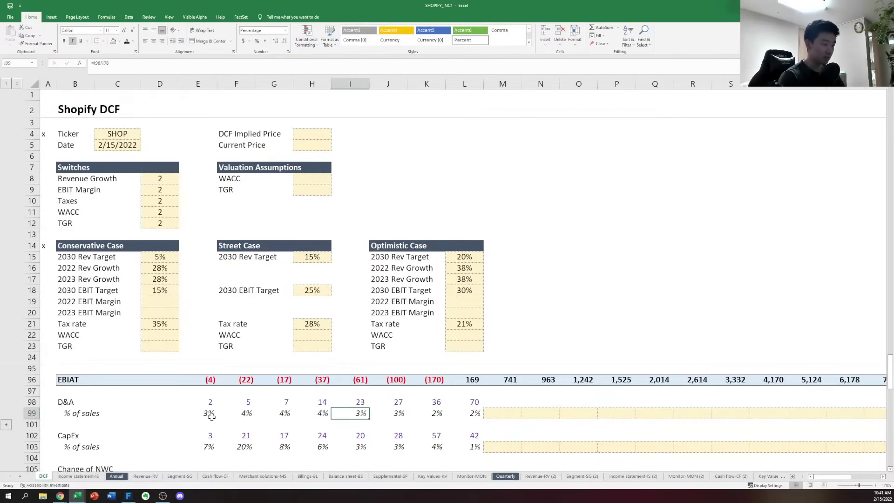
Project 2021 D&A as a percentage of sales in M99 by averaging the last three historical years, J99:L99
key("Right")
key("Right")
key("Right")
key("Right")
type("=avera")
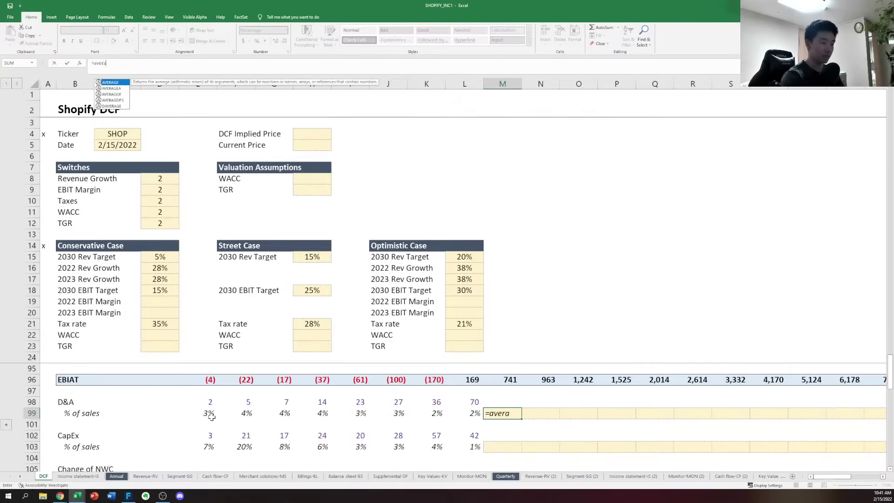
type("ge(")
key("shift+Left")
key("shift+Left")
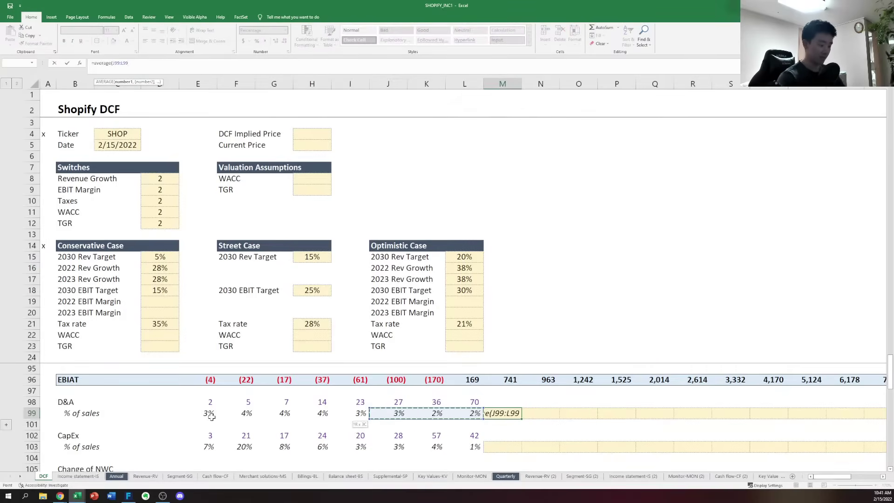
key("ctrl+Return")
Compare the averaged percentage in M99 with the historical D&A percentages of sales in row 99
key("Left")
key("Left")
key("Left")
key("Left")
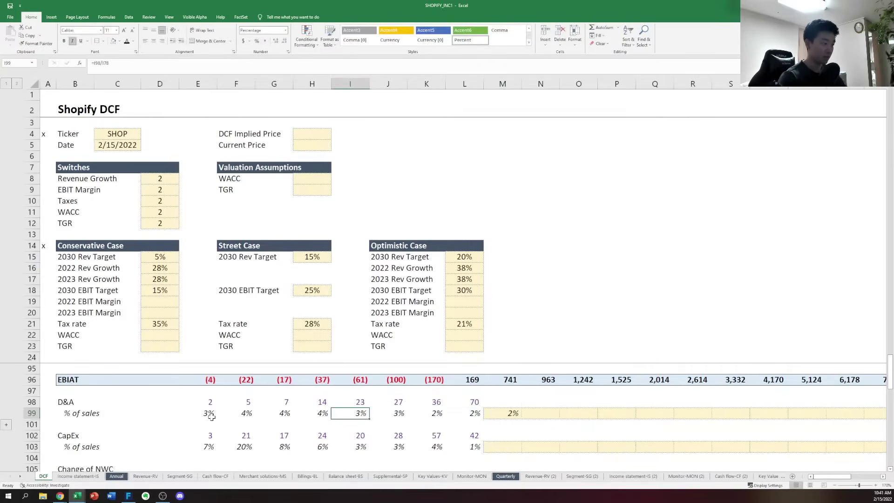
key("Left")
key("Left")
key("Right")
key("Right")
key("Right")
key("Right")
key("Right")
key("Right")
key("ctrl+c")
key("shift+Right")
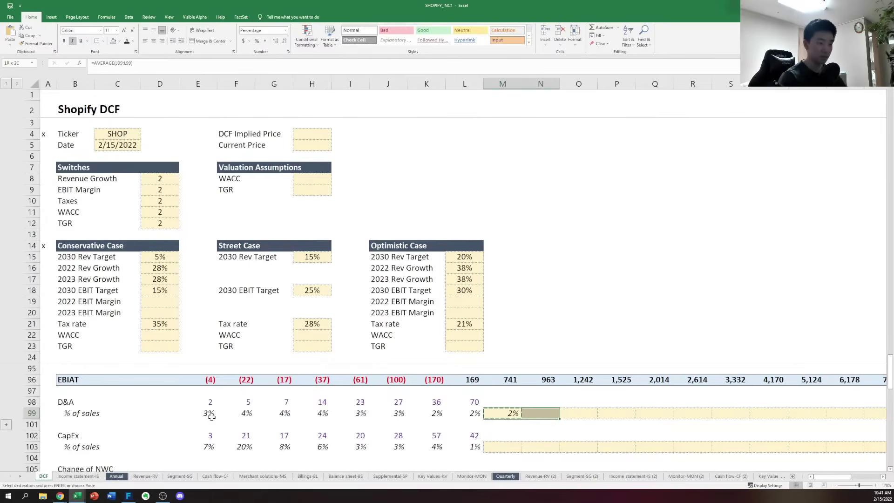
key("shift+Right")
key("shift+Right")
key("Right")
key("Right")
Link N99 to the prior year's D&A percentage with =M99 and copy the formula across N99:W99
key("Left")
type("=")
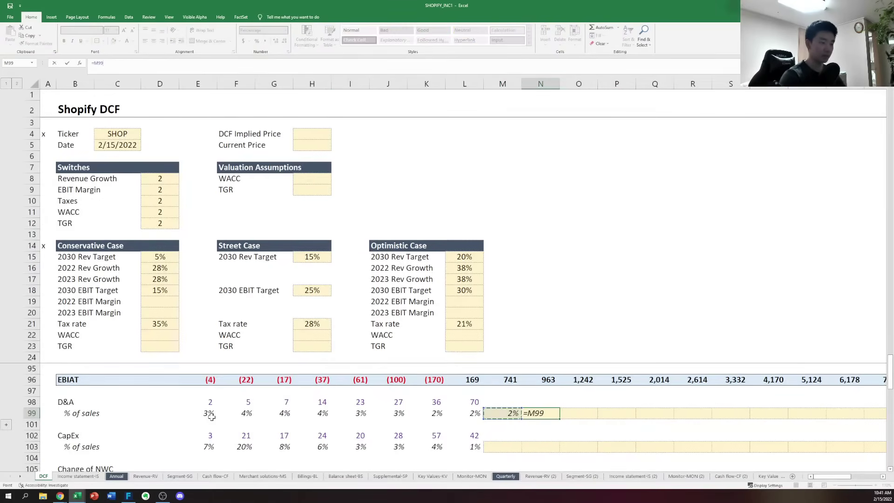
key("ctrl+Return")
key("ctrl+c")
key("shift+Right")
key("shift+Right")
key("shift+Right")
key("shift+Right")
key("shift+Right")
key("shift+Right")
key("shift+Right")
key("shift+Right")
key("shift+Right")
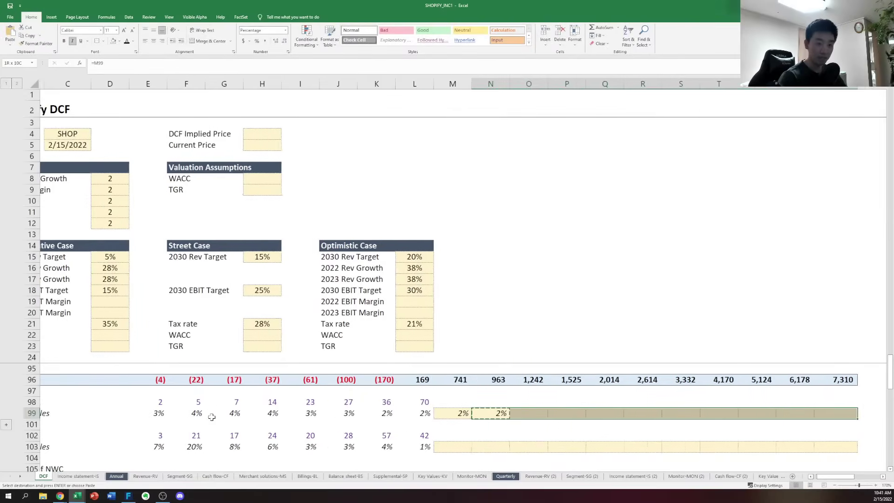
key("ctrl+v")
Change the font colour of the linked D&A percentages in N99:W99
key("alt")
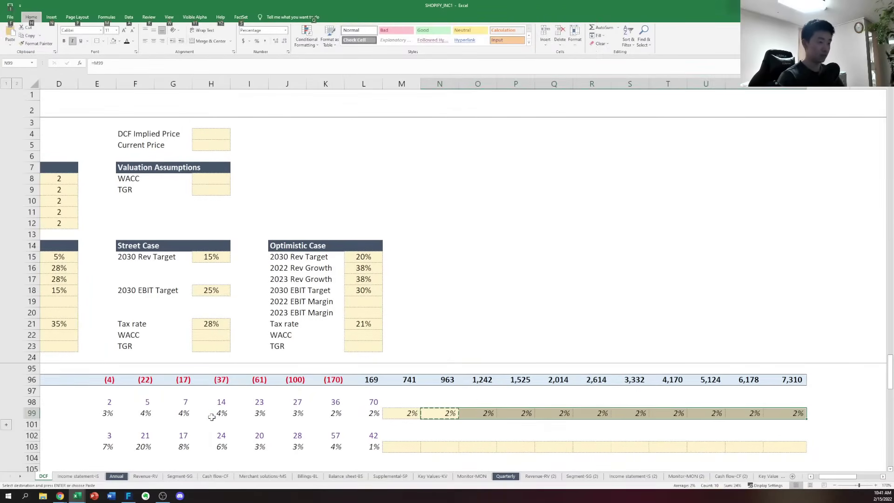
key("Escape")
key("Escape")
key("f")
key("c")
key("Down")
key("Down")
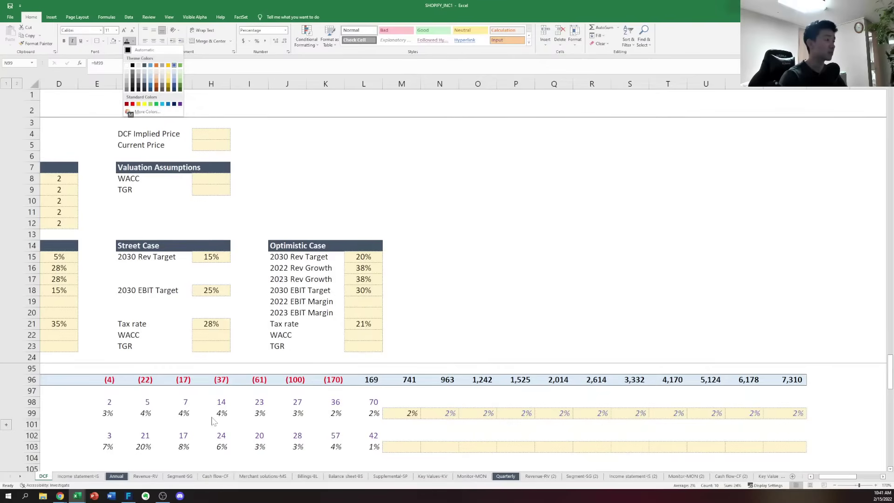
key("Return")
Project 2021 CapEx as a percentage of sales in M103 by averaging J103:L103
key("Down")
key("Left")
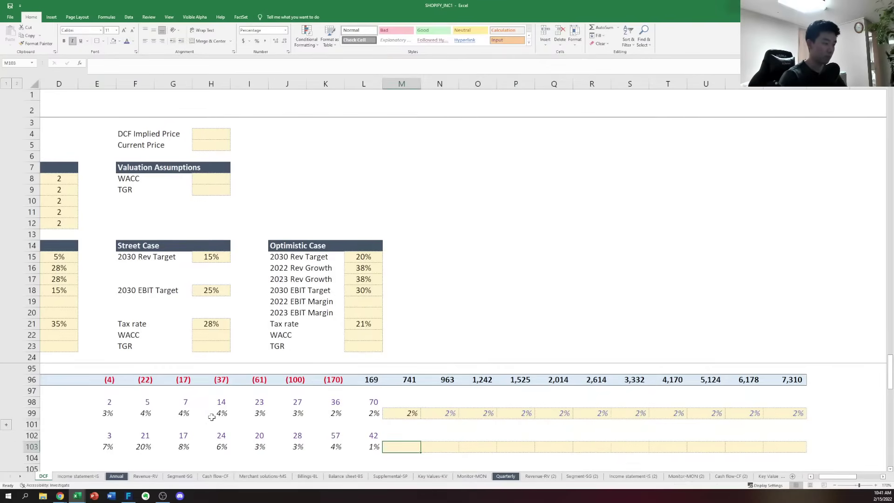
type("=average")
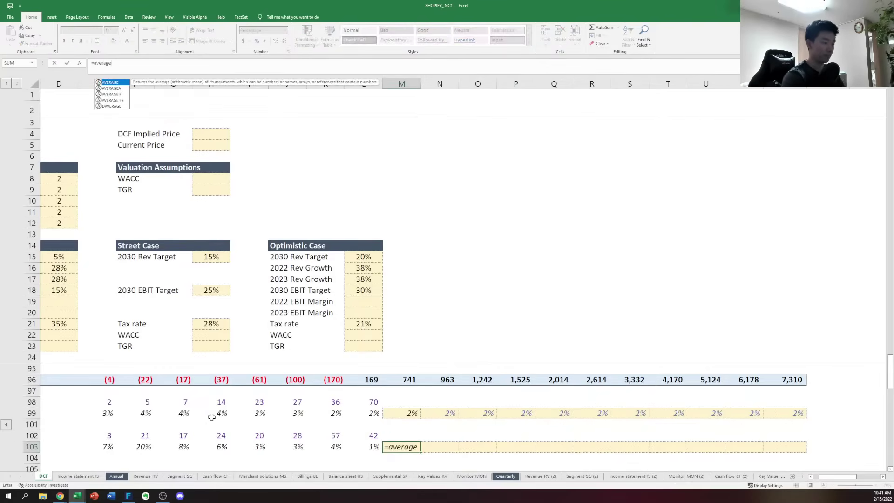
type("(")
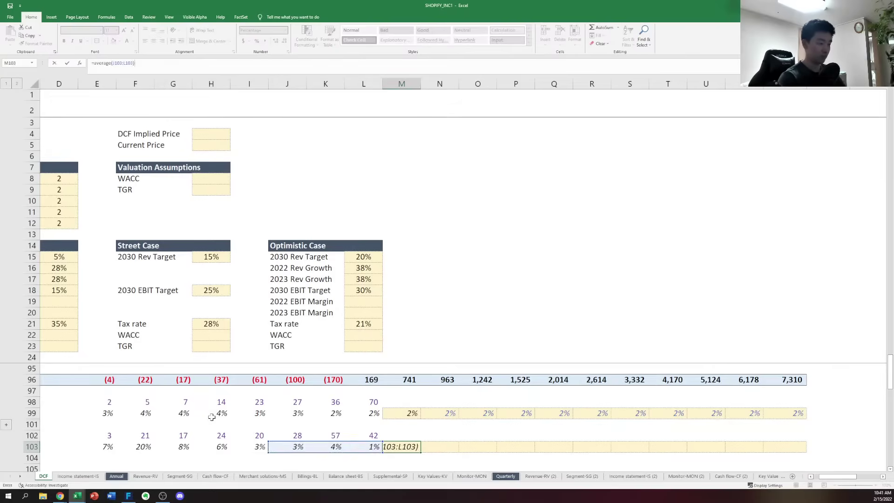
key("Tab")
Copy the prior-year link formulas from N99:W99 into the CapEx % of sales cells N103:W103
key("ctrl+shift+Right")
key("ctrl+c")
key("Down")
key("Down")
key("Down")
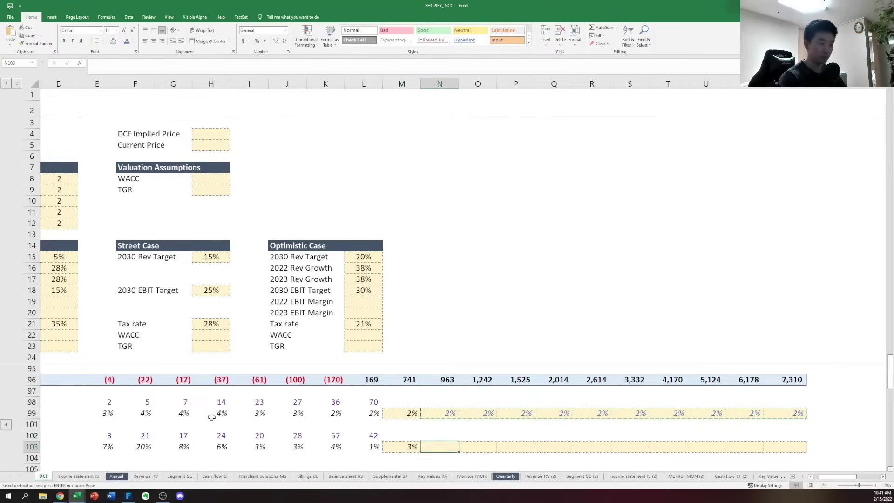
key("ctrl+v")
key("Escape")
Set the font colour of the D&A % of sales cells N99:W99 to purple
key("Up")
key("Up")
key("Up")
key("ctrl+shift+Right")
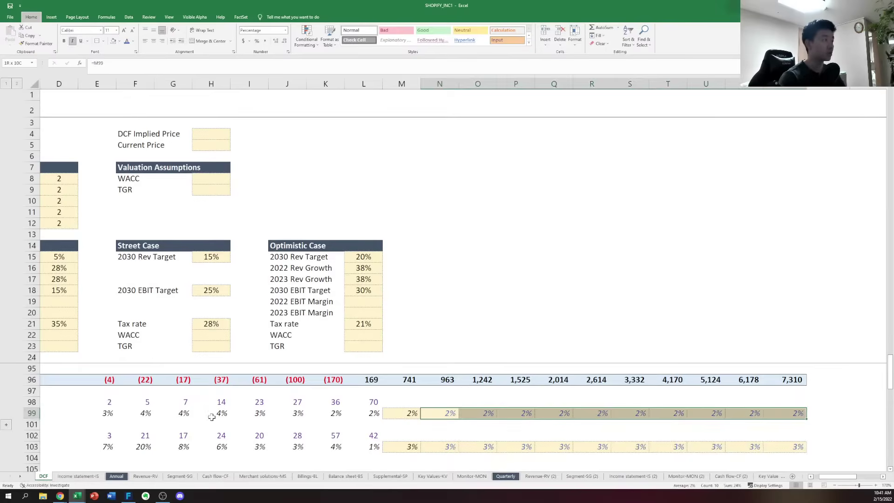
key("alt+h")
key("f")
key("c")
key("Right")
key("Right")
key("Right")
key("Return")
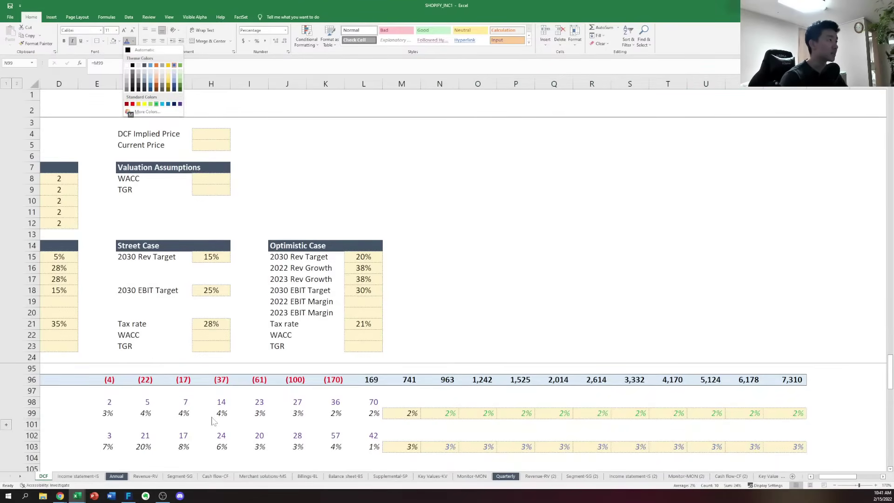
key("Escape")
Copy N99:W99 with its link formulas and purple font to the CapEx % of sales cells N103:W103
key("ctrl+c")
key("Down")
key("Down")
key("Down")
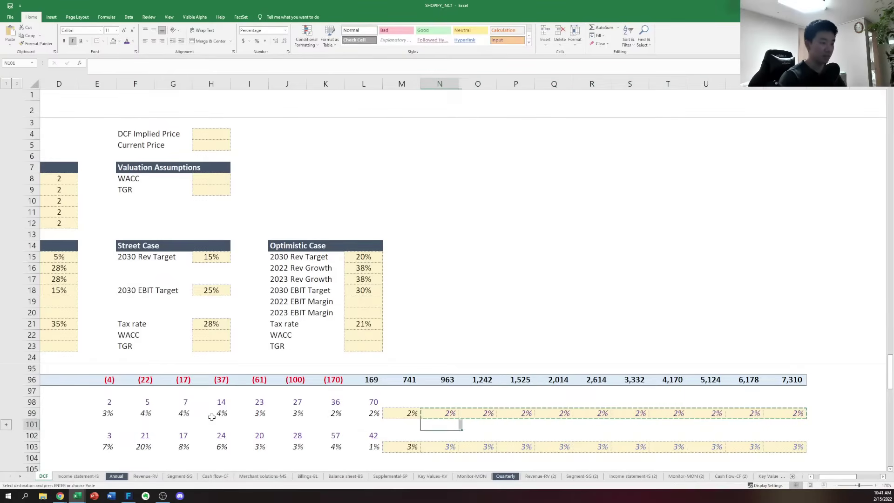
key("ctrl+shift+Right")
key("Return")
Examine the D&A and CapEx rows, including their labels, historical figures and the average formula in M99
key("Up")
key("Up")
key("Up")
key("Up")
key("Left")
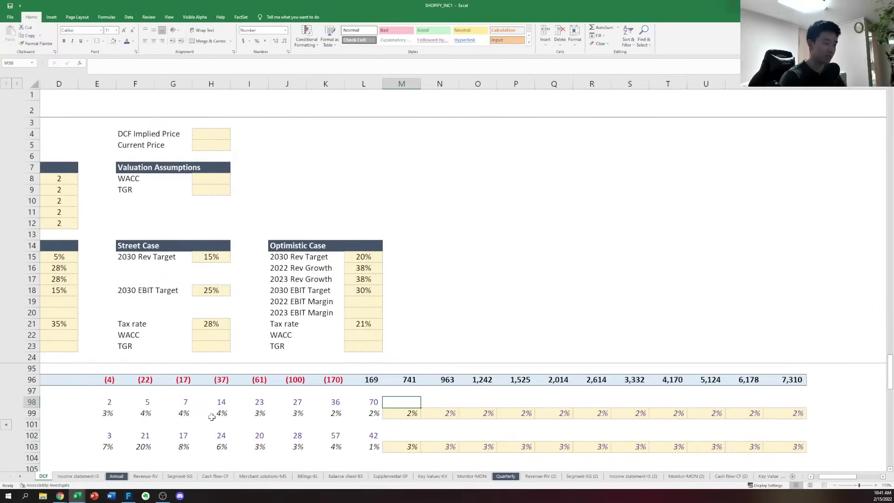
key("Left")
key("Left")
key("Left")
key("Left")
key("Left")
key("Left")
key("Left")
key("Left")
key("Left")
key("Left")
key("Left")
key("Left")
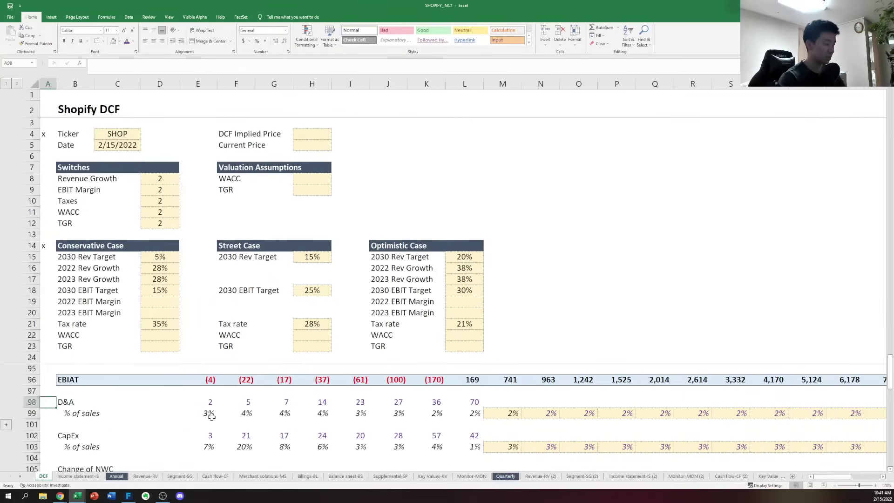
key("Right")
key("Right")
key("Right")
key("Right")
key("Right")
key("Right")
key("Right")
key("Right")
key("Right")
key("Right")
key("Right")
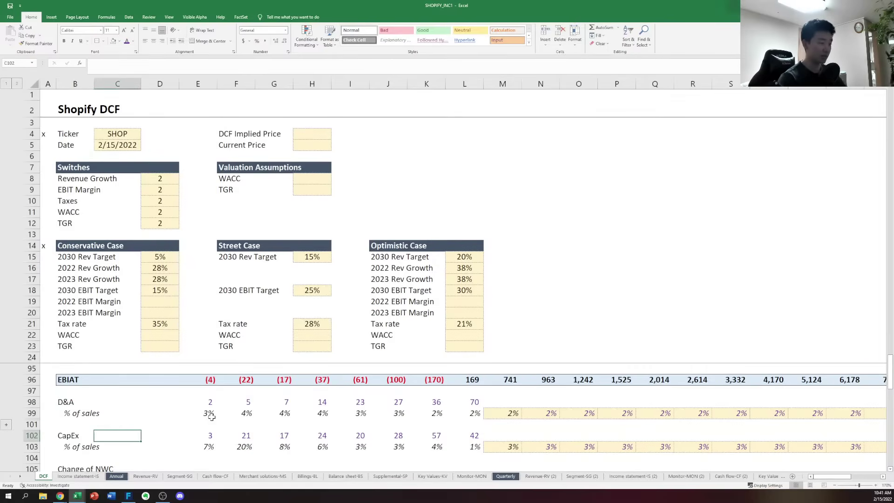
key("Left")
key("Up")
key("Up")
key("Right")
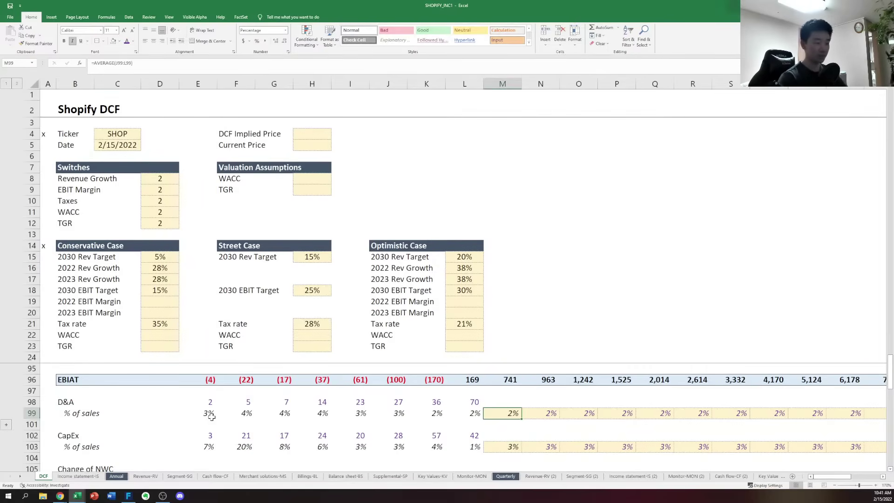
Calculate 2021 D&A in M98 as the D&A percentage of sales times revenue, using =M99*M$78
key("Right")
key("Up")
key("Left")
key("Up")
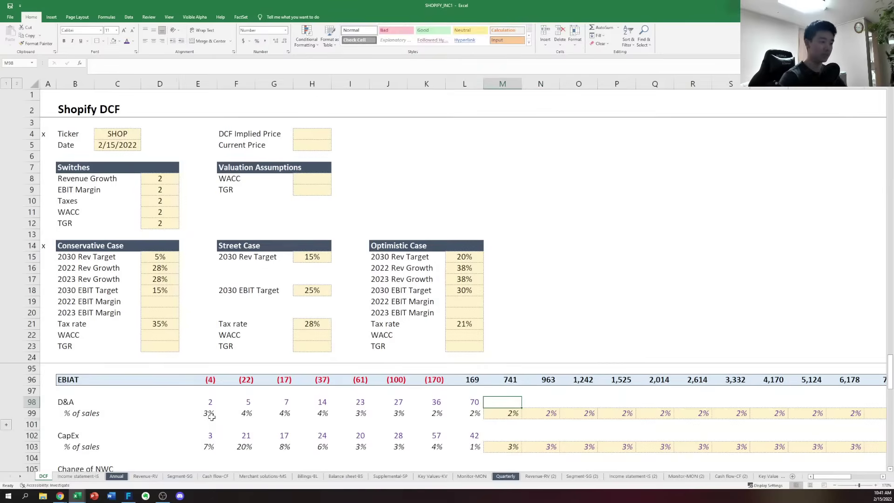
type("=")
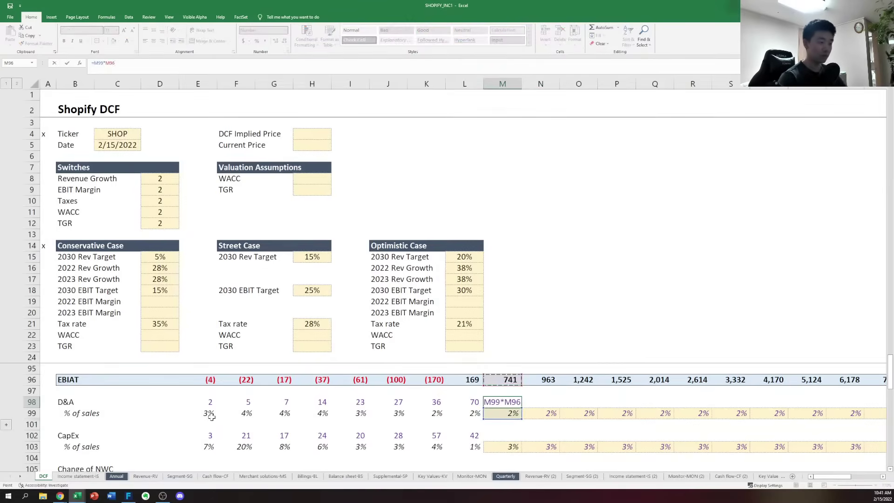
key("Up")
key("Up")
key("Up")
key("Up")
key("Up")
key("Up")
key("Up")
key("Up")
key("Up")
key("Up")
key("Up")
key("Up")
key("Up")
key("Up")
key("Up")
key("Up")
key("Up")
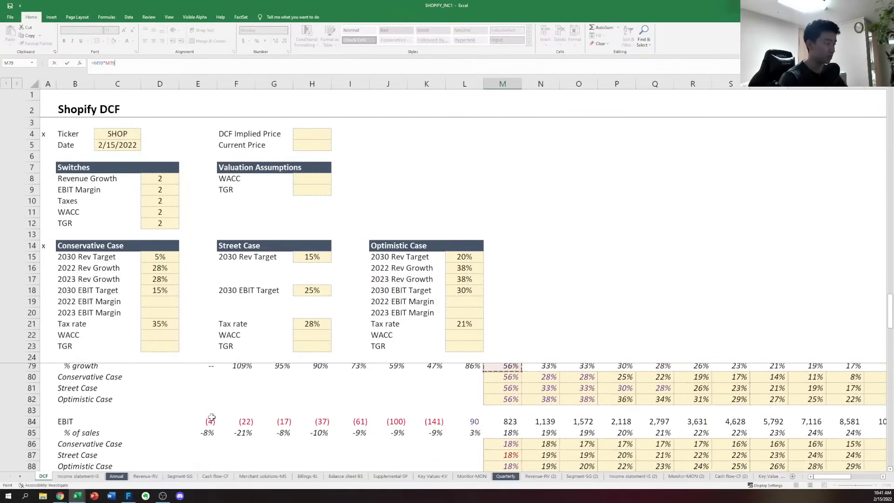
key("Up")
key("F2")
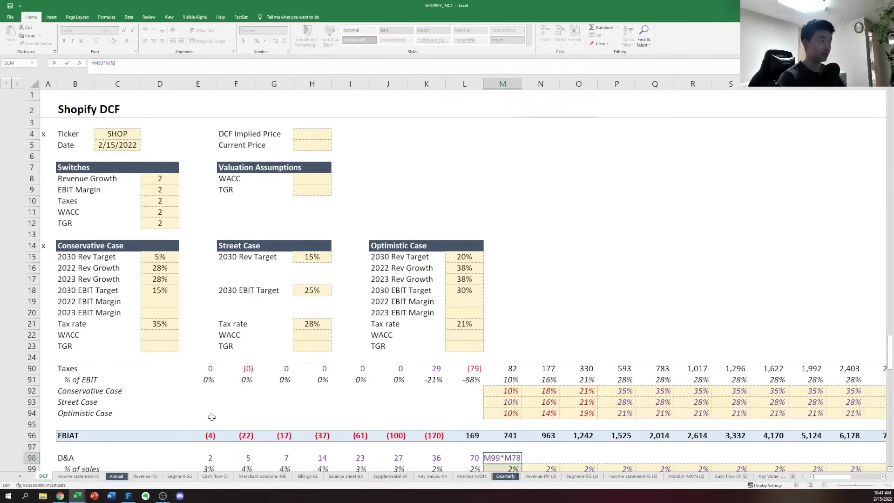
Copy the projected D&A formula from M98 across the remaining forecast years through W98
key("shift+Right")
key("shift+Right")
key("shift+Right")
key("shift+Right")
key("shift+Right")
key("shift+Right")
key("shift+Right")
key("shift+Right")
key("shift+Right")
key("shift+Right")
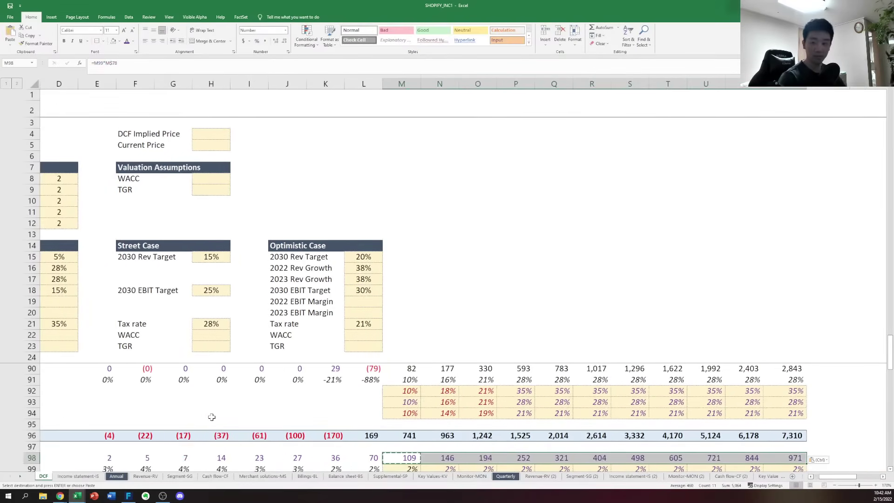
Set the font colour of the projected D&A values in M98:W98 to Automatic
key("alt")
key("h")
key("f")
key("c")
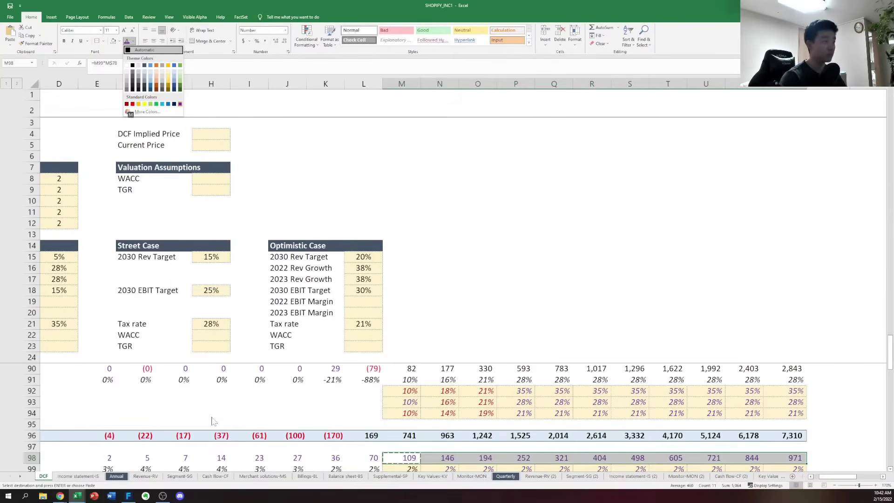
key("Return")
Check the projected D&A formula in M98 and the cells it references
scroll(212, 419, "down", 1)
key("Right")
key("Right")
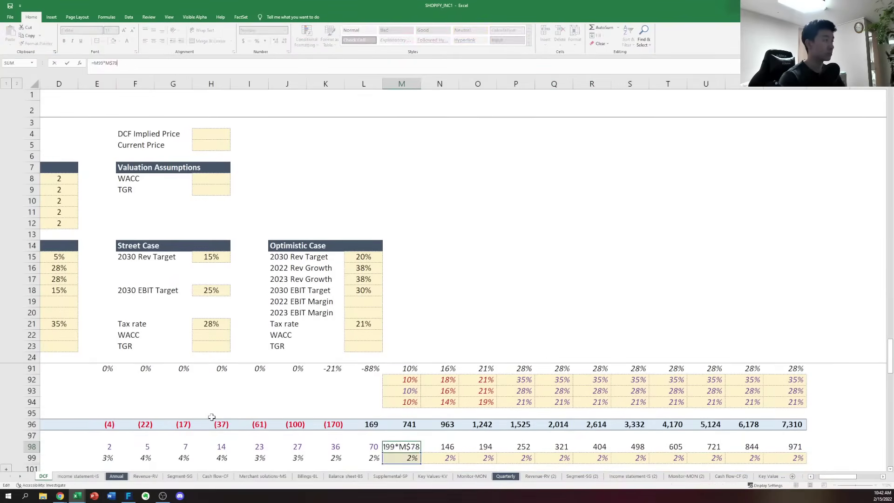
key("Right")
key("Left")
key("Left")
key("Left")
key("Left")
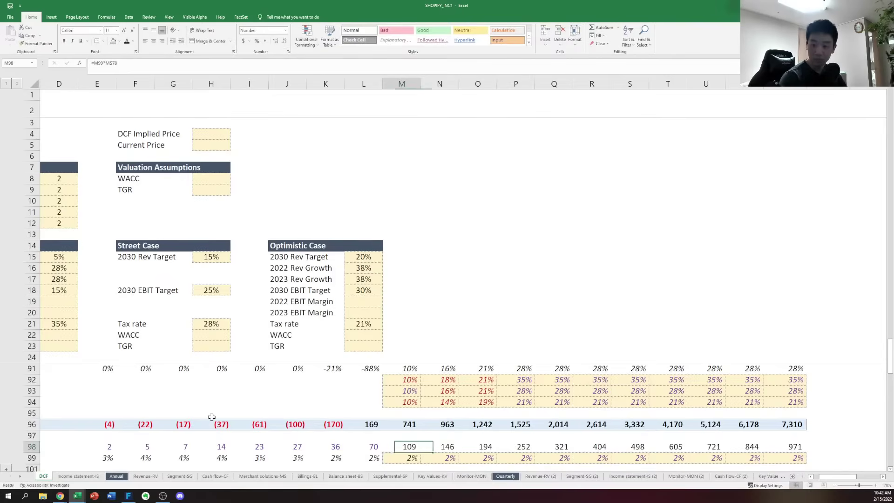
Copy the projected D&A formulas from M98:W98 into the CapEx row for the same forecast years, starting at M102
key("Left")
key("Right")
key("Left")
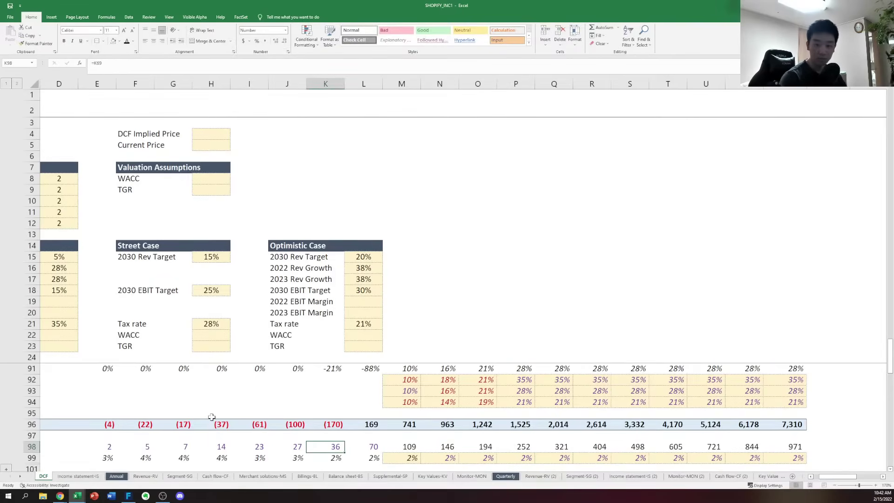
key("Left")
key("Right")
key("Right")
key("Right")
key("ctrl+shift+Right")
key("ctrl+c")
key("Down")
key("Down")
key("Down")
key("Down")
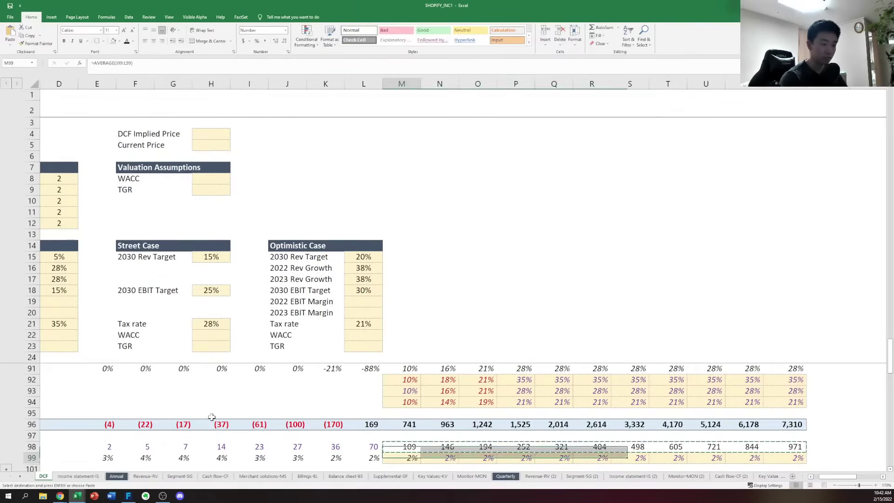
key("Return")
Check the projected CapEx formulas in row 102 across the forecast years
key("Right")
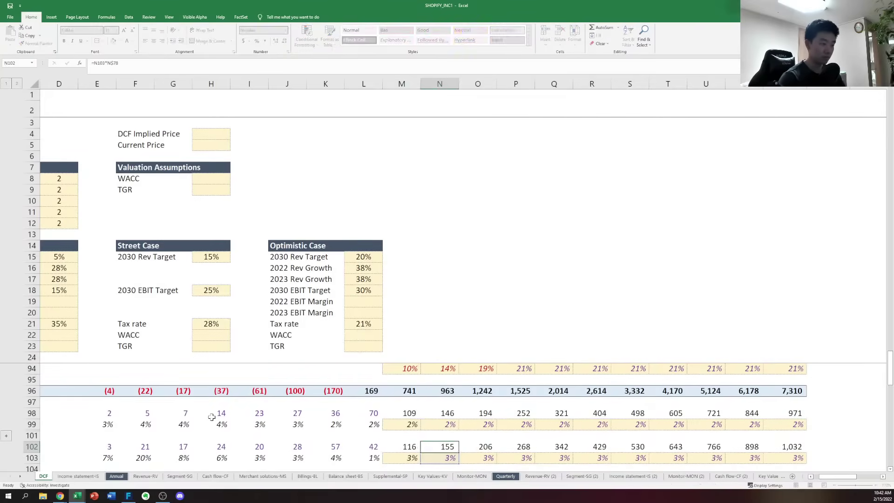
key("Right")
key("Right")
key("Right")
key("Right")
key("Right")
key("Right")
key("Right")
key("Right")
key("Right")
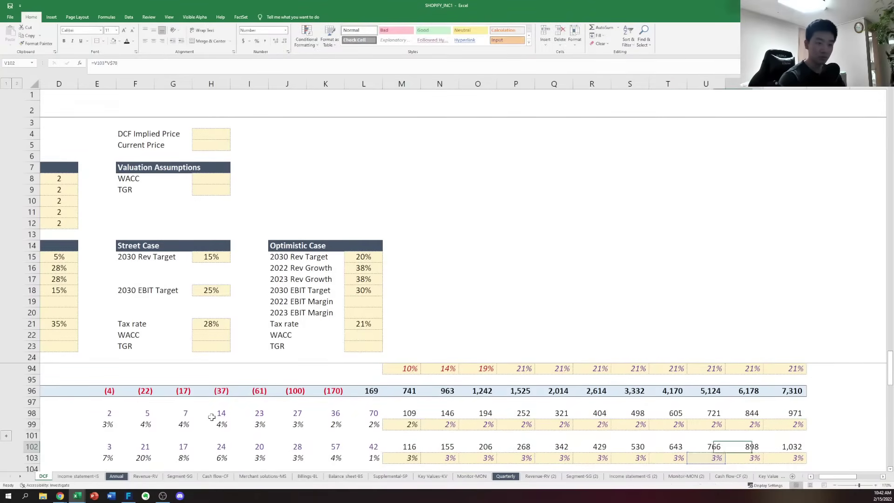
Go to the 2013 Change of NWC cell, E105
key("Down")
key("Down")
key("Down")
key("ctrl+Left")
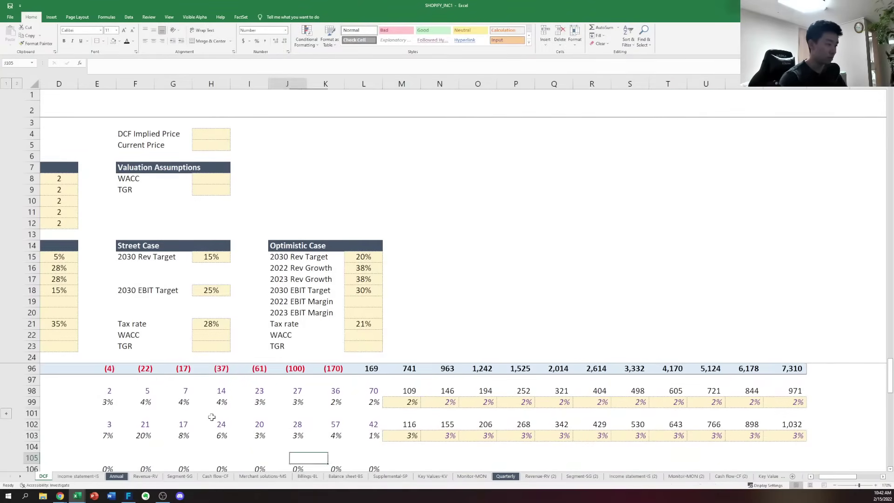
key("Right")
key("Right")
key("Right")
scroll(211, 417, "down", 1)
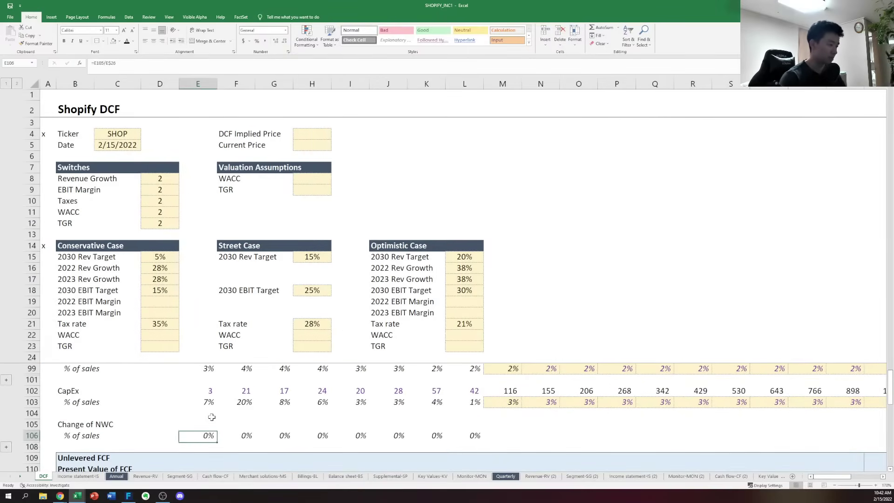
left_click(212, 418)
Find the Total change in working capital line on the Cash flow-CF sheet
key("ctrl+Page_Down")
key("ctrl+Page_Down")
key("ctrl+Page_Down")
key("ctrl+Page_Down")
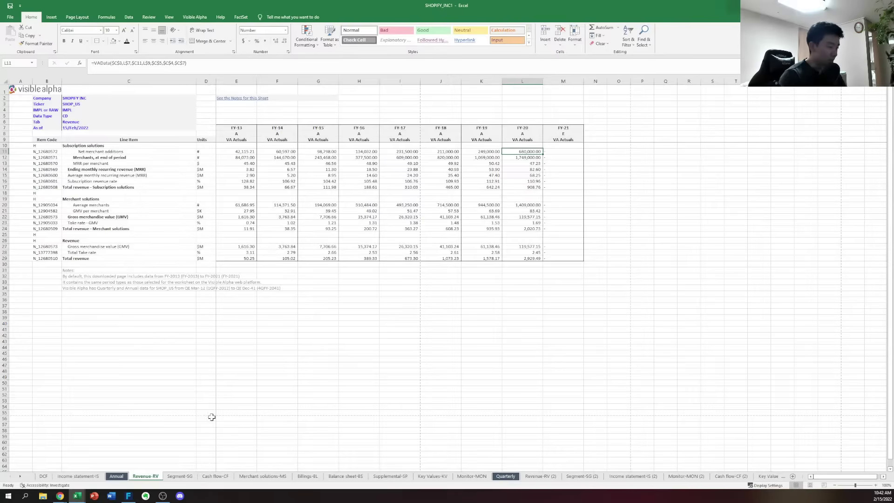
key("ctrl+Page_Down")
key("ctrl+Page_Up")
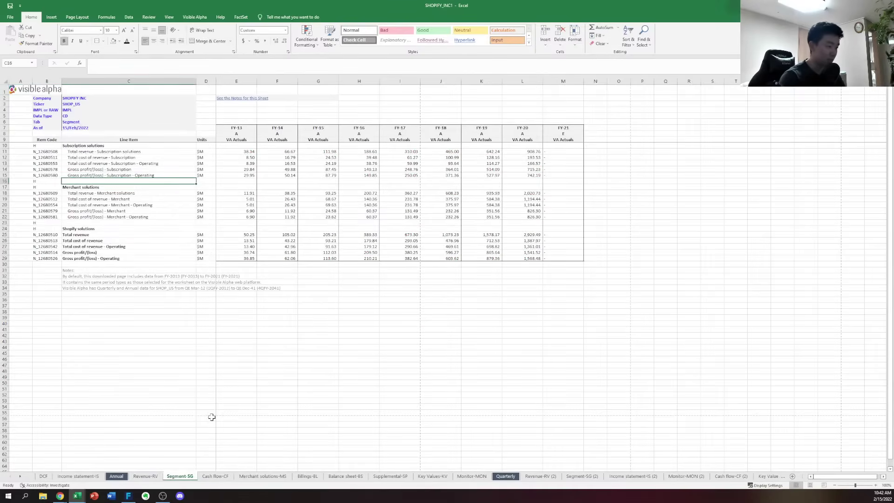
key("ctrl+Page_Down")
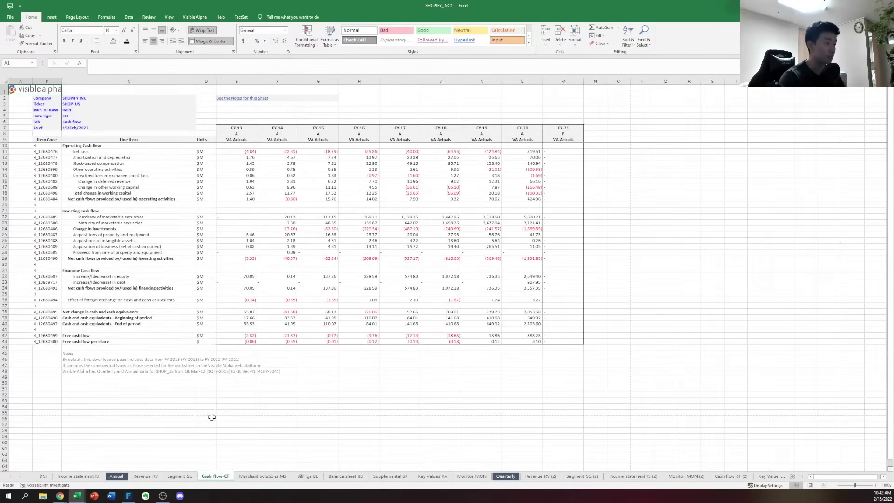
key("Right")
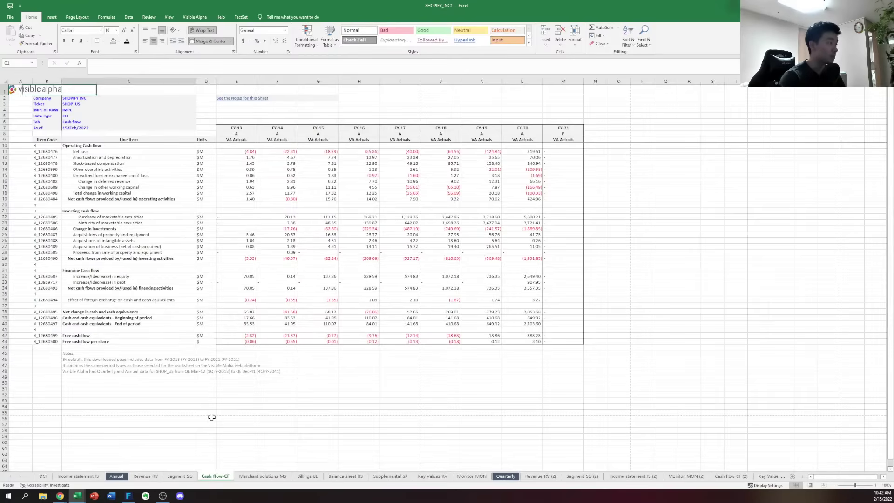
key("Down")
key("Down")
key("Down")
key("Down")
key("Down")
key("Down")
key("Down")
key("Down")
key("Down")
key("Down")
key("Down")
key("Down")
key("Down")
key("Down")
key("Down")
key("Down")
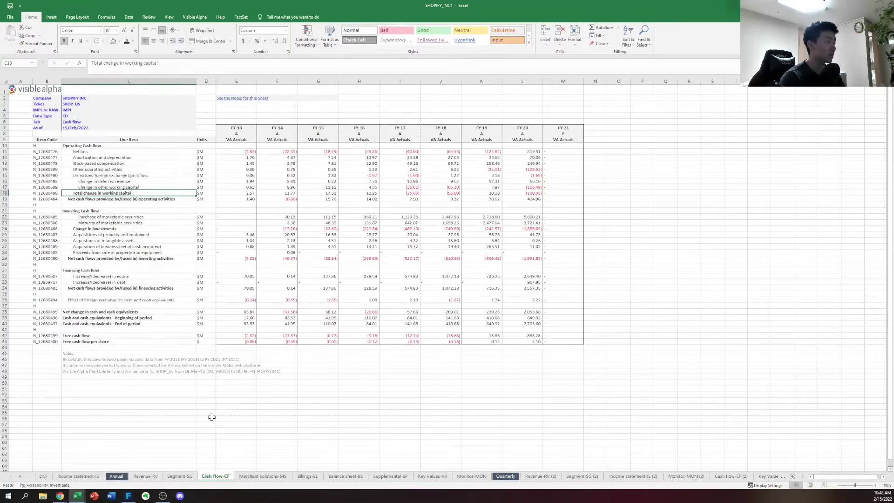
Examine the Change in other working capital and Total change in working capital figures across FY-13 to FY-20
key("Right")
key("Right")
key("Right")
key("Right")
key("Right")
key("Right")
key("Right")
key("Right")
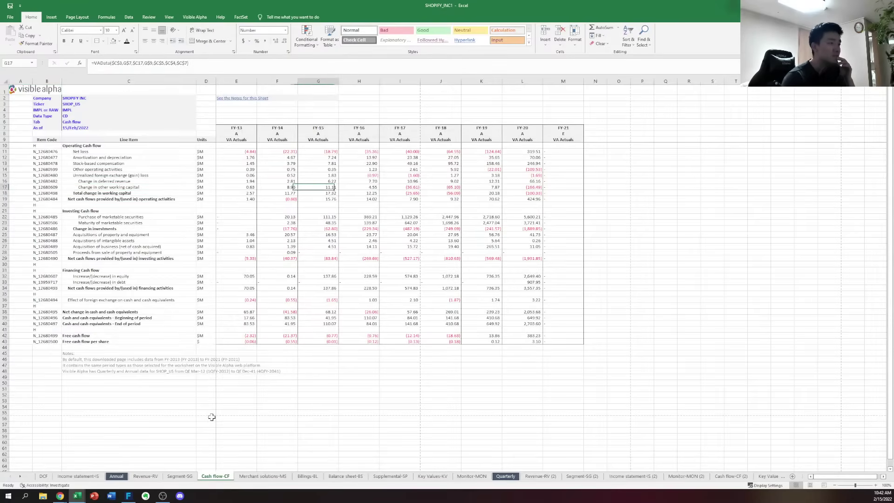
key("Right")
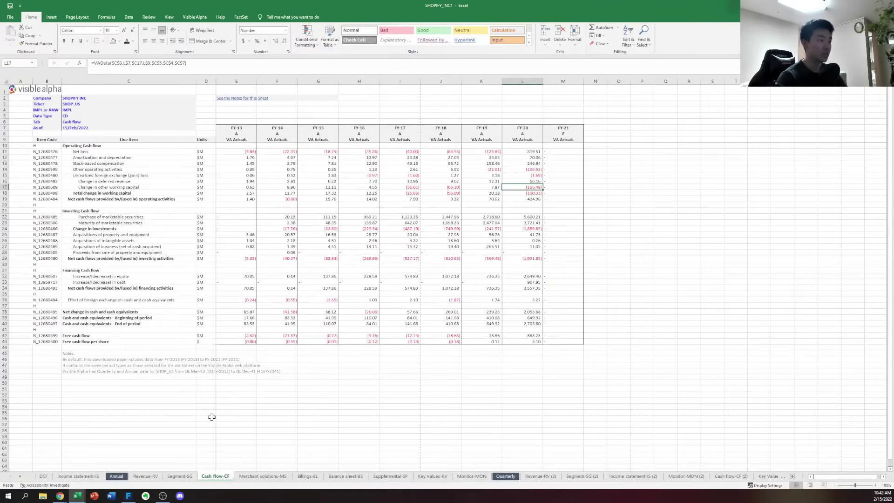
key("Left")
key("Left")
key("Left")
key("Left")
key("Left")
key("Left")
key("Left")
key("Left")
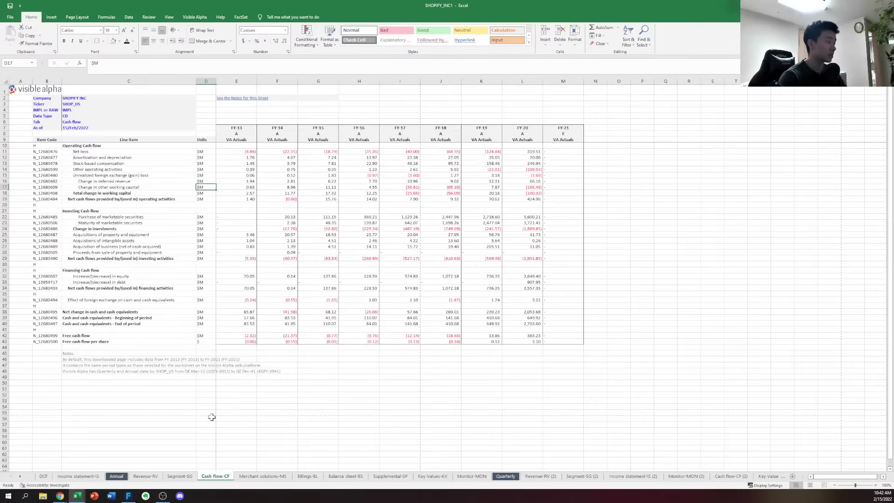
key("Right")
key("Right")
key("Right")
key("Right")
key("Right")
key("Right")
key("Right")
key("Right")
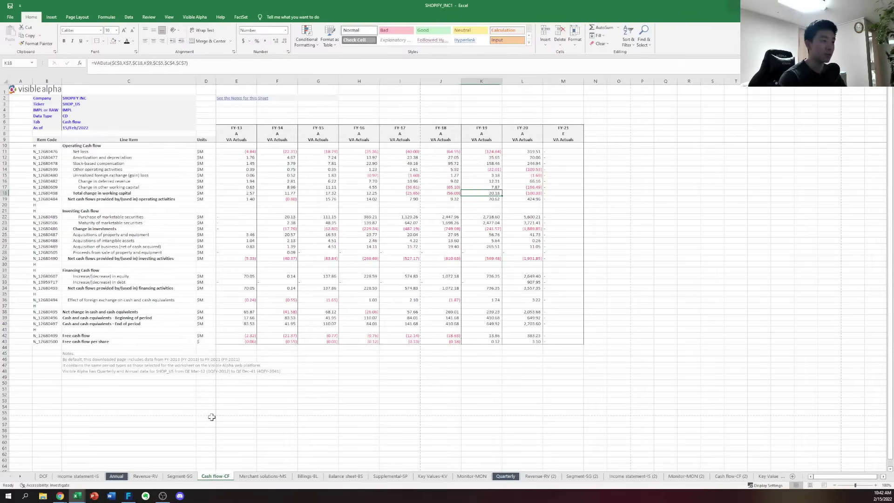
key("Left")
key("Left")
key("Left")
key("Left")
key("Left")
key("Left")
key("Left")
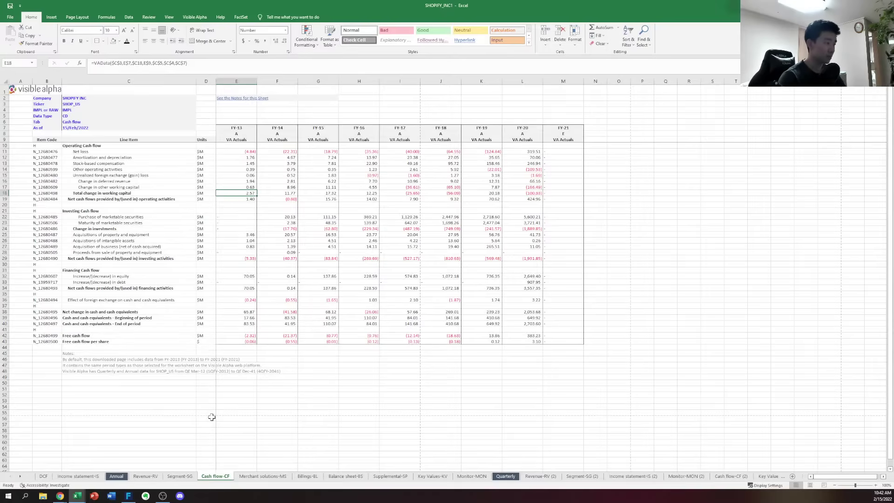
key("Left")
Return to the Change of NWC row on the DCF sheet
key("ctrl+Page_Up")
key("ctrl+Page_Up")
key("ctrl+Page_Up")
key("ctrl+Page_Up")
key("ctrl+Page_Up")
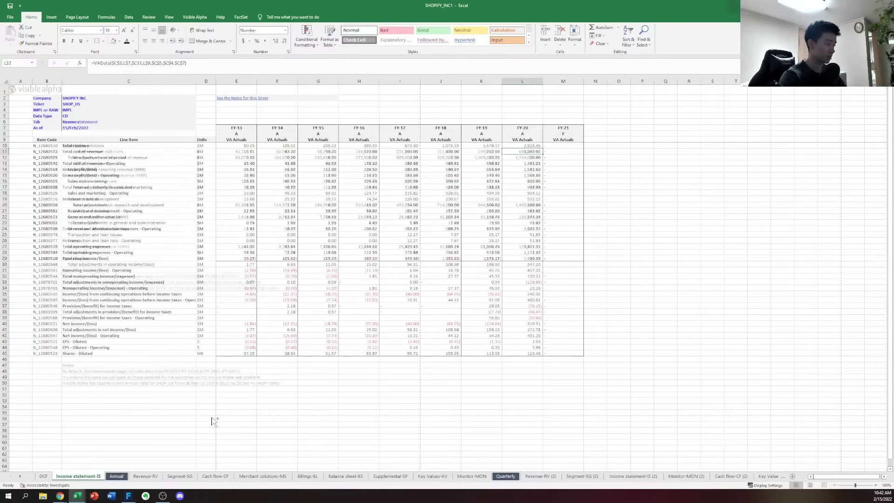
key("ctrl+Page_Down")
key("ctrl+Page_Up")
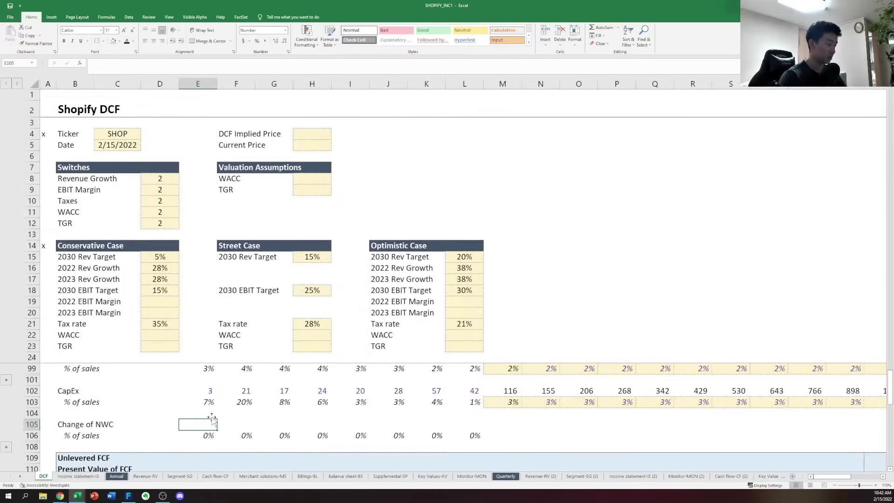
type("=")
key("ctrl+Page_Down")
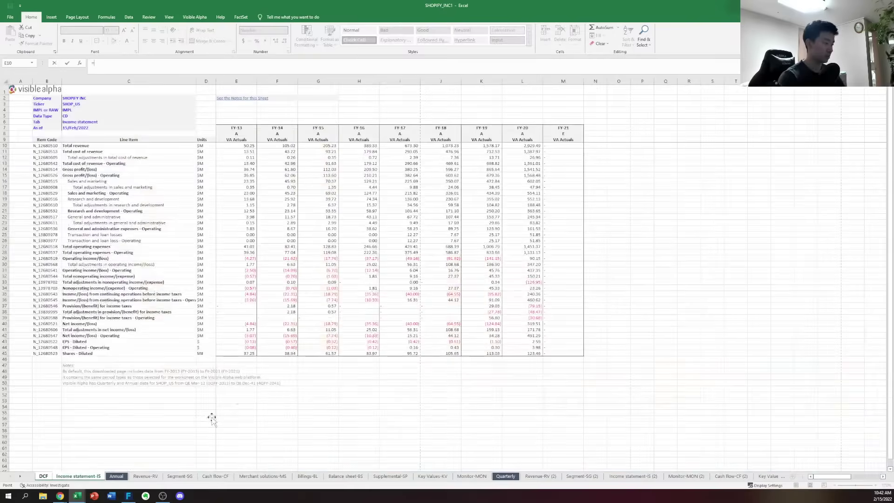
key("Escape")
Go to cell B76, below the CapEx lines of the Cash Flow Items section
key("Page_Up")
key("Page_Up")
key("Page_Up")
key("Page_Up")
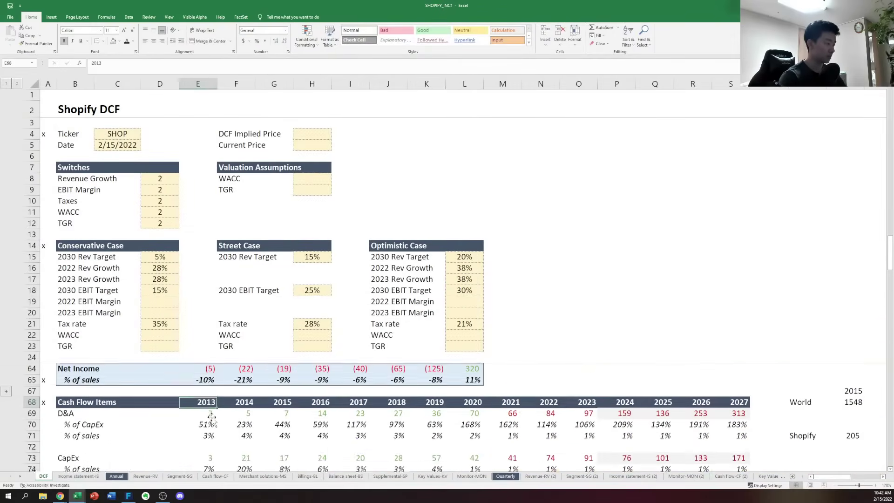
key("Page_Down")
key("Up")
key("Left")
key("Left")
key("Up")
key("Left")
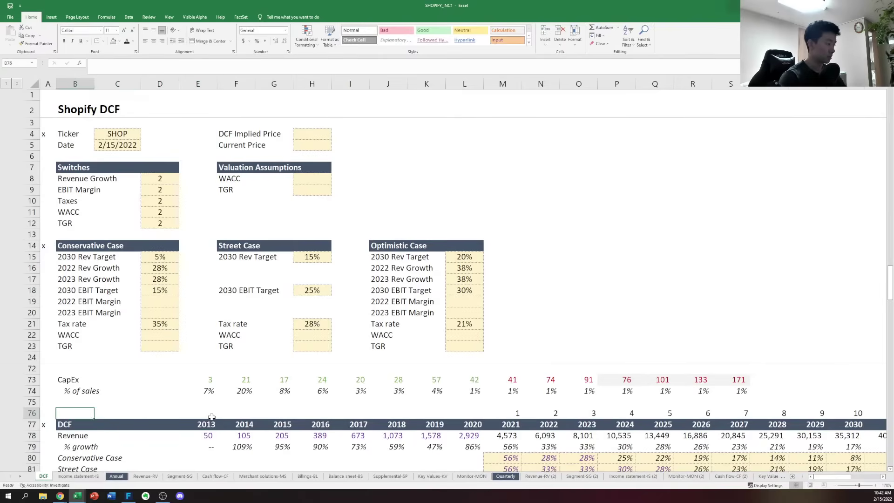
key("alt")
key("h")
key("j")
key("Escape")
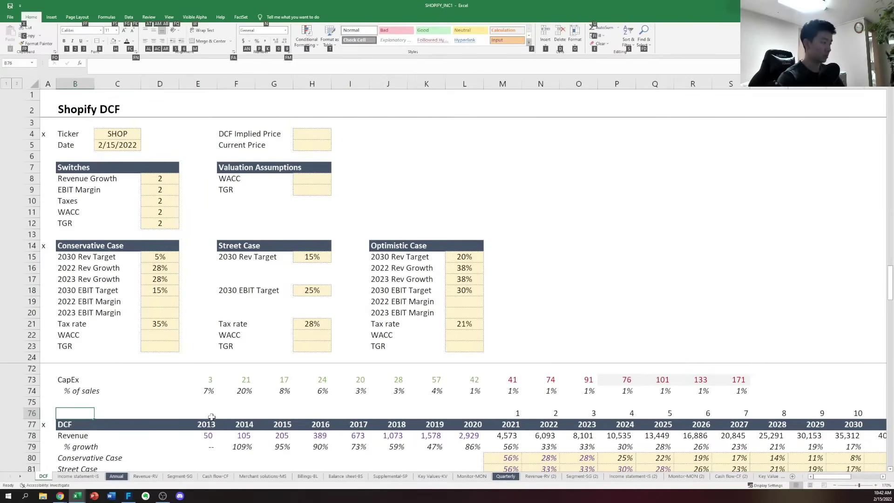
key("Escape")
key("Escape")
Insert four blank rows at row 76, between the Cash Flow Items and DCF sections
key("alt+h")
key("i")
key("r")
key("F4")
key("F4")
key("F4")
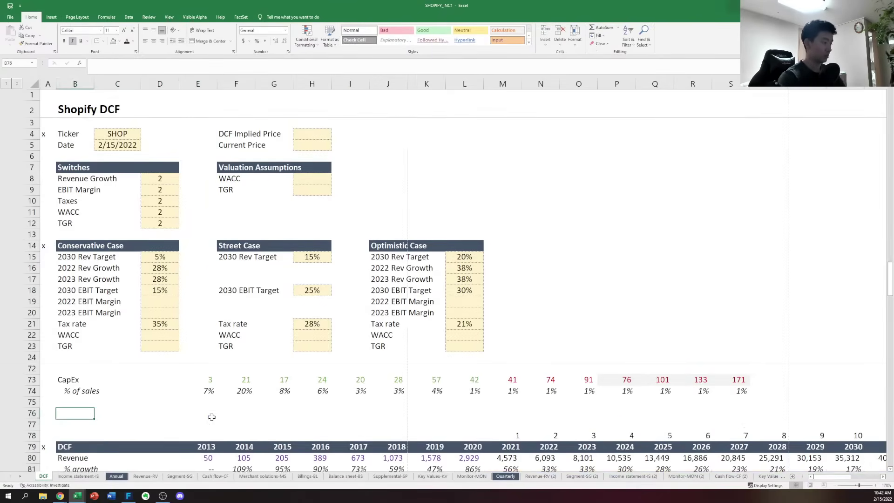
Copy the CapEx and % of sales rows, 73:74, into the new blank rows starting at row 76
type("Cha")
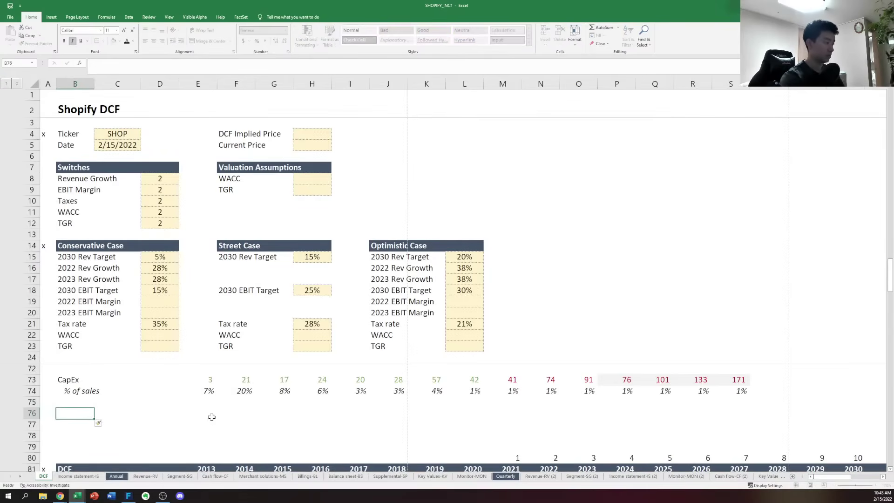
key("Escape")
key("Up")
key("Up")
key("Up")
key("shift+space")
key("shift+Down")
key("ctrl+c")
key("Down")
key("Down")
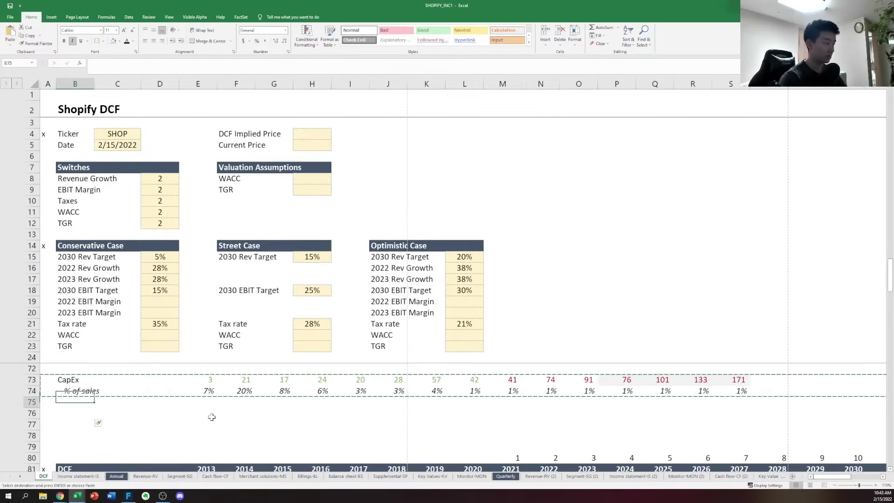
key("Down")
key("shift+space")
key("ctrl+v")
key("Escape")
Clear the copied % of sales formulas in E77:S77, keeping the row label
key("Down")
key("Down")
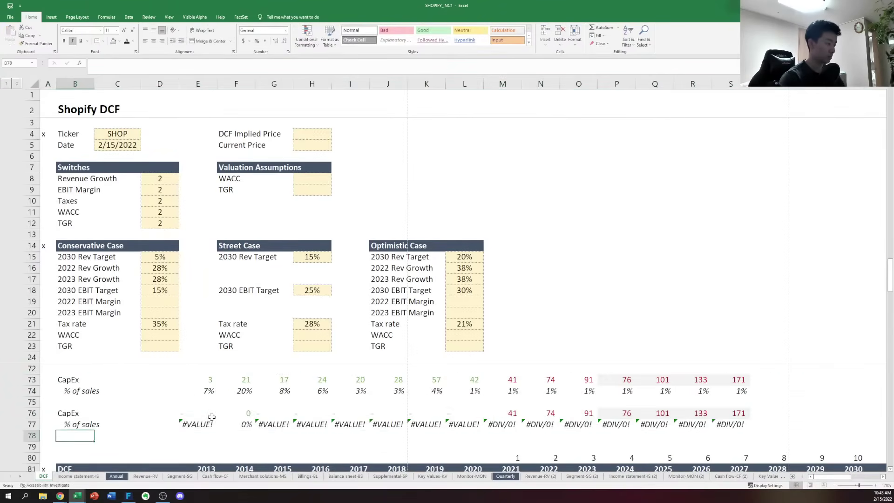
key("Right")
key("Right")
key("Up")
key("ctrl+shift+Right")
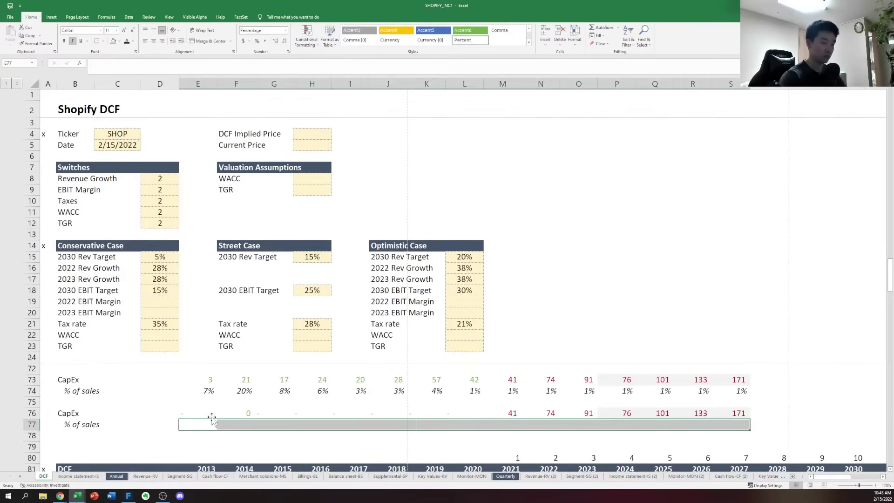
key("Delete")
Delete the spare blank row 78 below the copied % of sales row
key("Down")
key("shift+space")
key("alt+h")
key("d")
key("r")
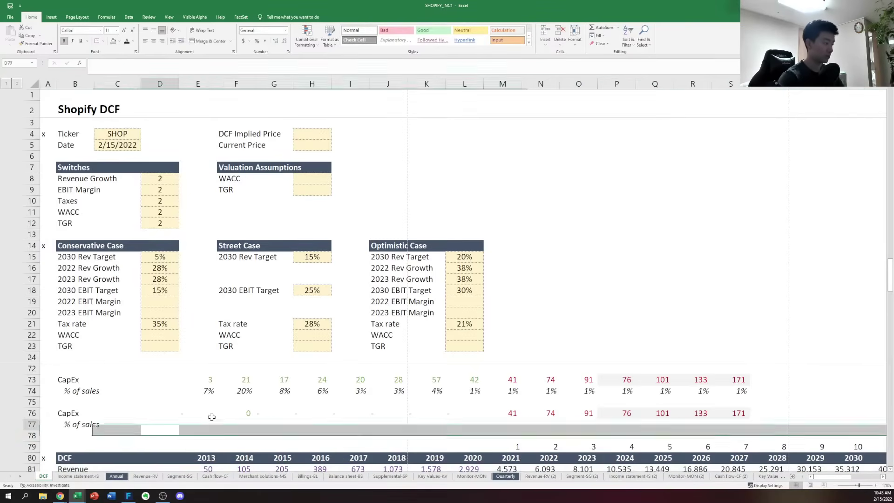
Relabel the copied rows as "Change in NWC" in B76 and "% of change in sales" in B77
key("Up")
key("Up")
key("Left")
key("Left")
type("Change in ")
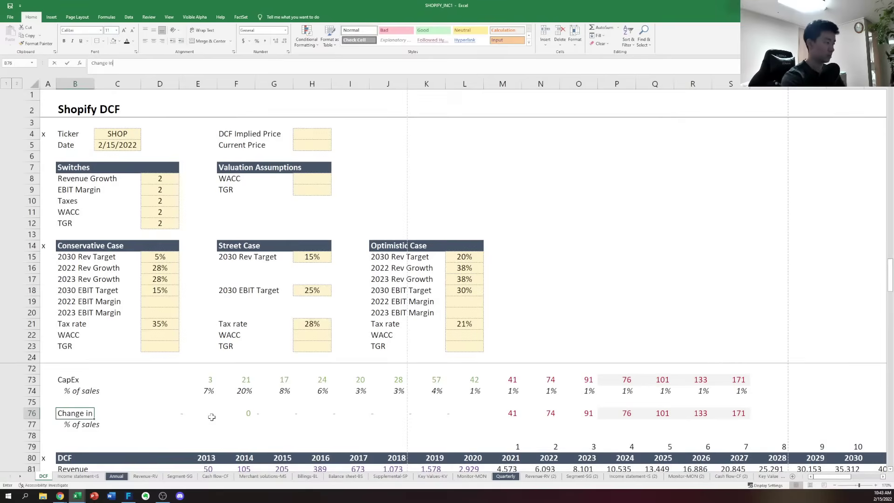
type("NWC")
key("Return")
key("F2")
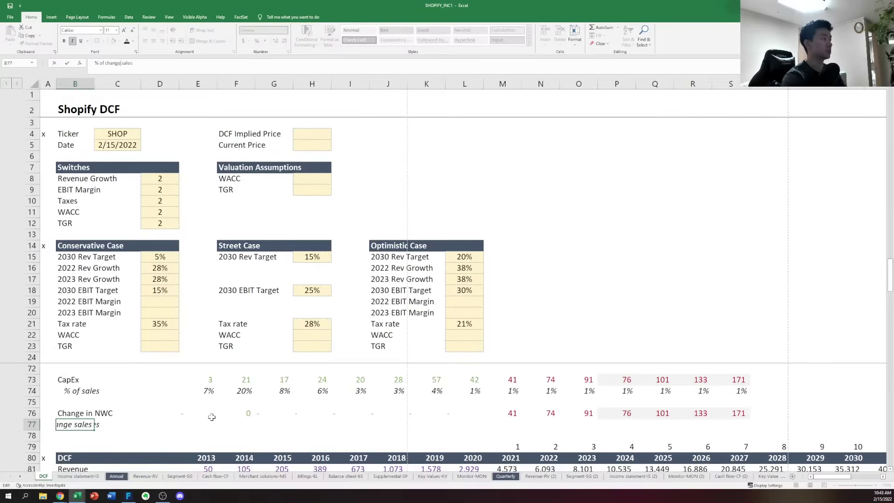
Clear the copied CapEx values from the Change in NWC row, E76:S76
left_click(211, 413)
key("ctrl+shift+Right")
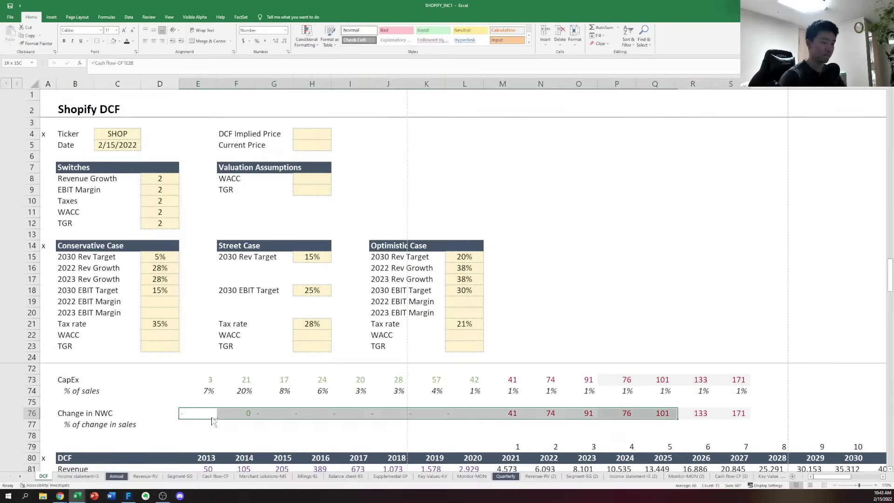
key("Right")
key("Right")
key("Right")
key("Right")
key("Right")
key("Right")
key("Right")
key("Right")
key("Right")
key("Right")
key("Right")
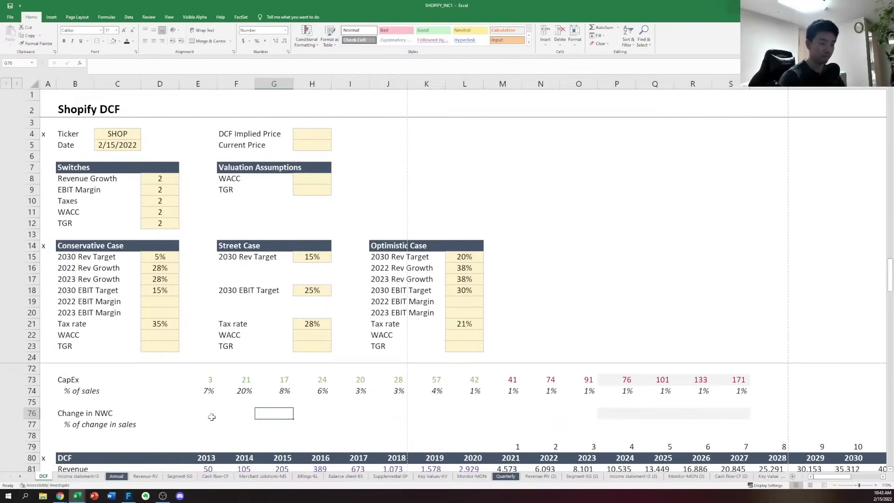
Copy the unshaded format of O76 across P76:S76 to remove the grey fill from the Change in NWC row
key("Left")
key("ctrl+c")
key("shift+Right")
key("shift+Right")
key("shift+Right")
key("shift+Right")
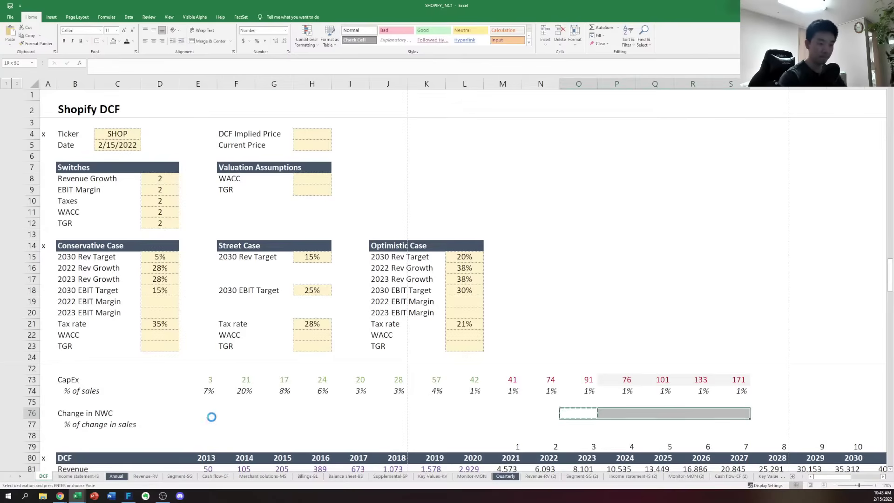
key("ctrl+p")
key("Escape")
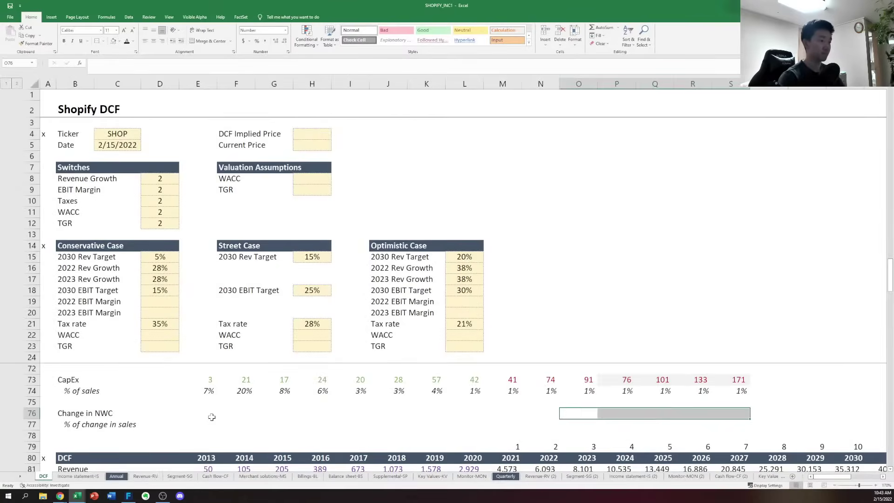
Link the 2013 Change in NWC in E76 to Total change in working capital, E18, on the Cash flow-CF sheet
key("Left")
key("Left")
key("Left")
key("Left")
key("Left")
key("Left")
key("Left")
key("Left")
key("Left")
key("Left")
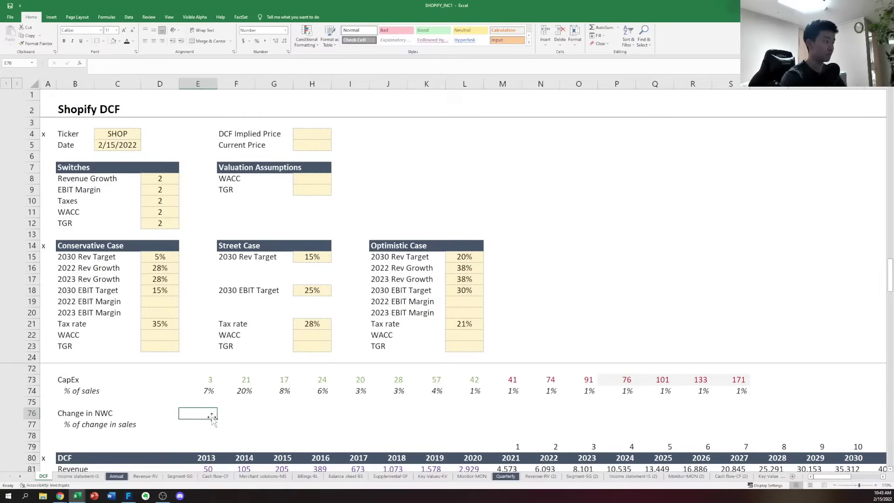
type("=")
key("ctrl+Page_Down")
key("ctrl+Page_Down")
key("ctrl+Page_Down")
key("ctrl+Page_Down")
key("ctrl+Page_Down")
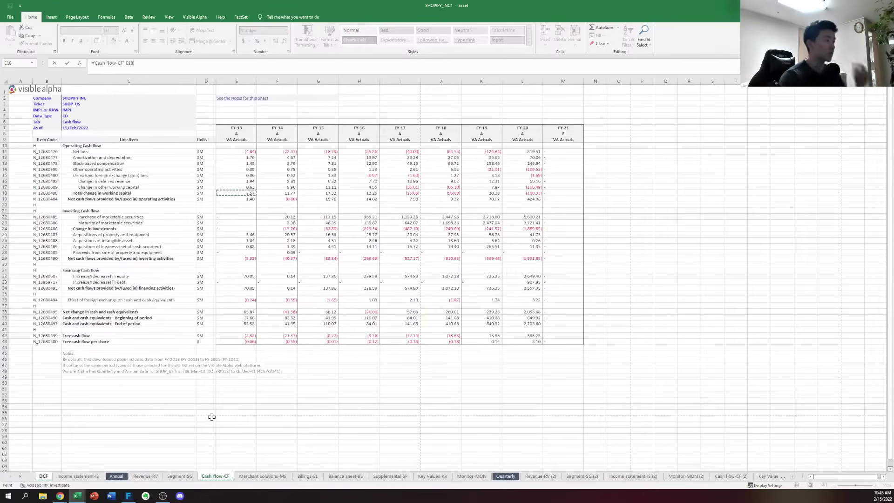
key("Return")
Copy the Change in NWC link from E76 across the historical years through 2020 in L76
left_click(211, 417)
key("ctrl+c")
key("shift+Right")
key("shift+Right")
key("shift+Right")
key("shift+Right")
key("shift+Right")
key("shift+Right")
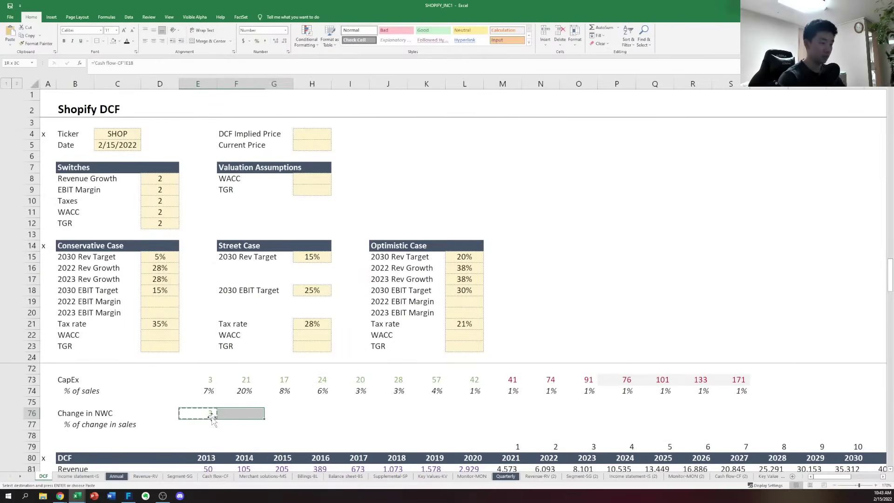
key("shift+Right")
key("Return")
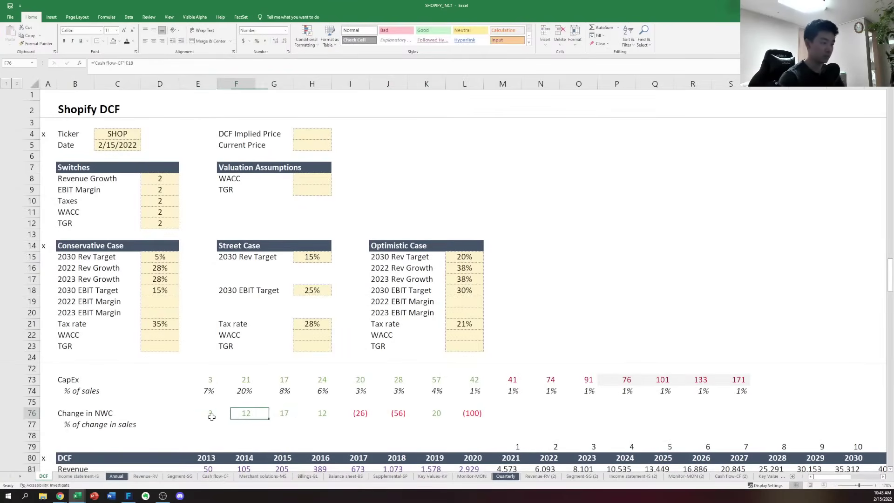
Calculate 2014 change in NWC as a percentage of the change in sales in F77 with =F76/(F26-E26)
left_click(212, 419)
type("=")
key("Escape")
key("Right")
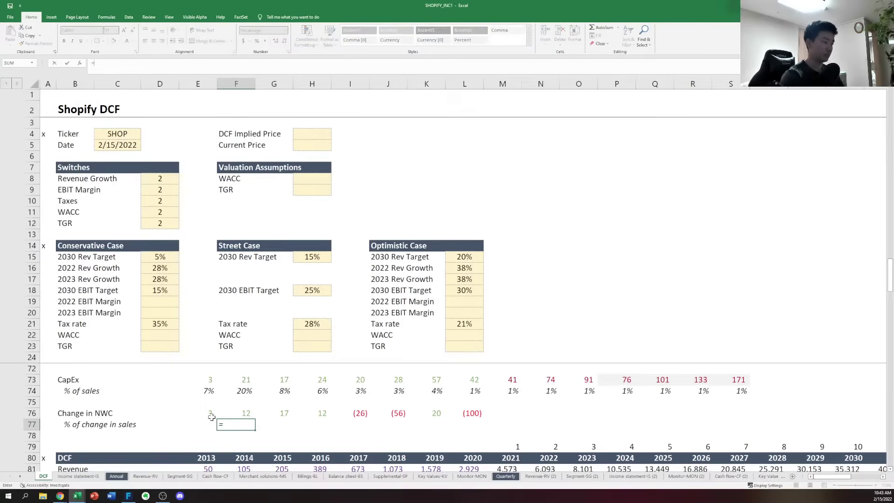
type("=")
key("Up")
type("/(")
key("Up")
key("Up")
key("Up")
key("Up")
key("Up")
key("Up")
key("Up")
key("Up")
key("Up")
key("Up")
key("Up")
key("Up")
key("Up")
key("Up")
key("Up")
key("Up")
key("Up")
key("Up")
key("Up")
key("Up")
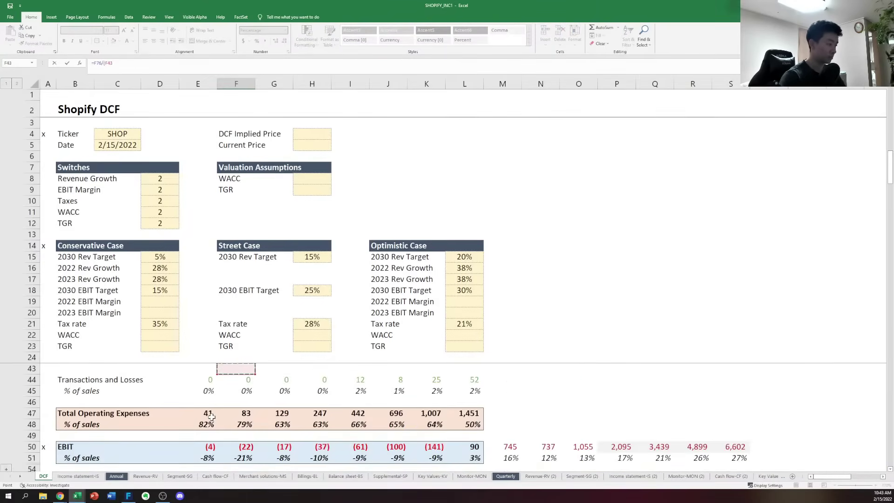
key("Up")
key("Up")
key("Up")
key("Up")
key("Up")
key("Up")
key("Up")
key("Up")
key("Up")
key("Up")
key("Up")
key("Up")
key("Up")
key("Up")
key("Up")
key("Up")
key("Up")
key("Up")
key("Up")
key("Up")
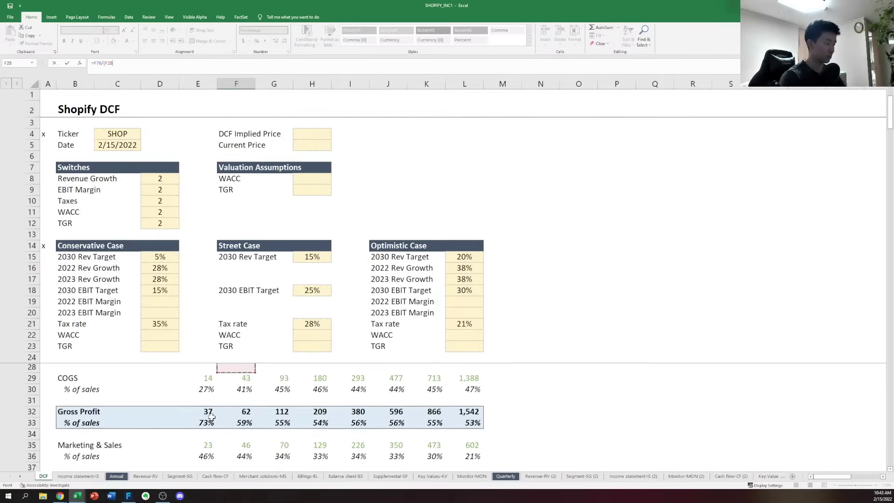
key("Down")
key("Down")
key("Down")
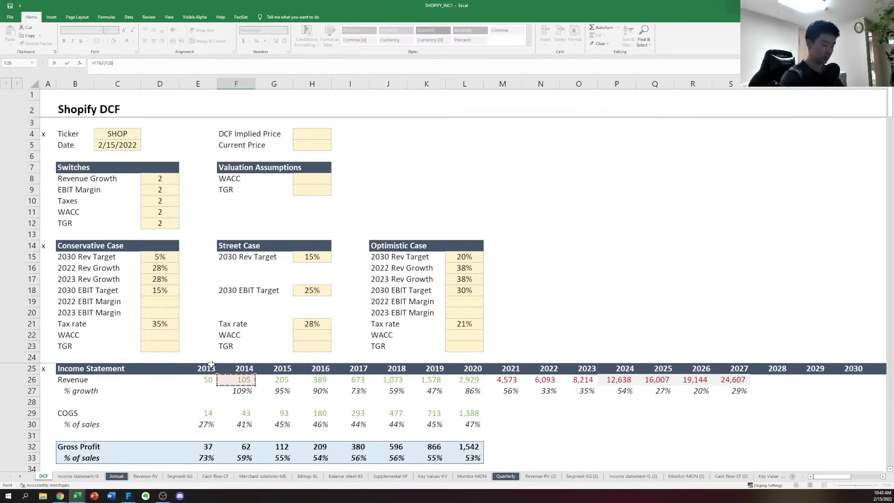
type("-")
left_click(214, 379)
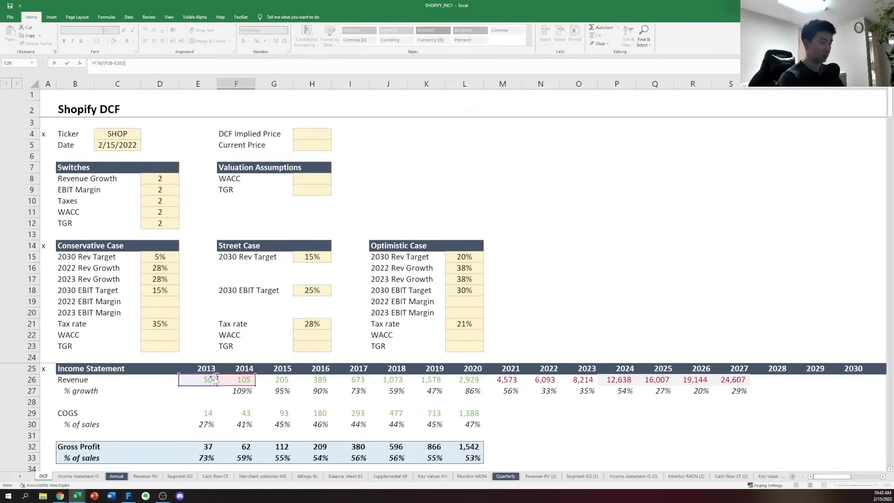
type(")")
key("ctrl+Return")
Copy the % of change in sales formula from F77 across through 2020 in L77
key("ctrl+c")
key("shift+Right")
key("shift+Right")
key("shift+Right")
key("shift+Right")
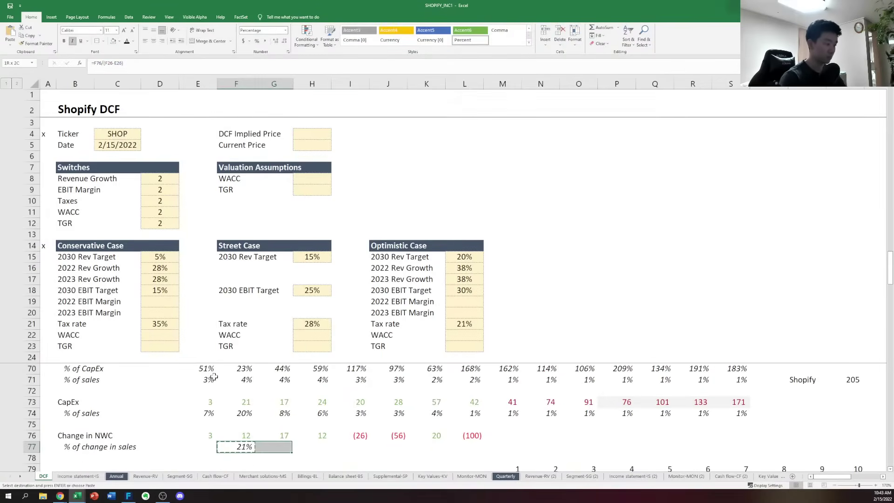
key("shift+Right")
key("shift+Right")
key("ctrl+v")
Check the cell references of the copied % of change in sales formula in H77
key("Right")
key("Right")
key("Right")
key("Right")
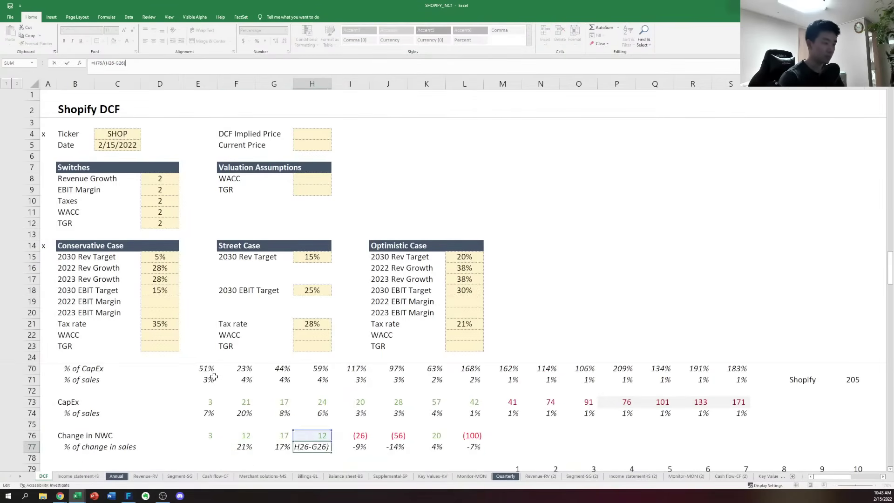
key("Left")
key("Left")
key("Left")
key("Left")
scroll(214, 376, "down", 1)
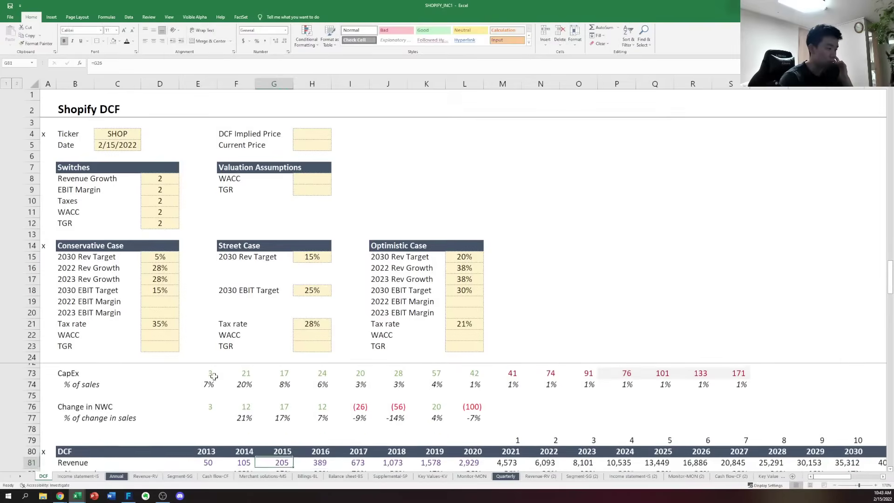
Copy the "% of change in sales" label from B77 to B78 and change it to "% of sales"
key("Down")
key("Left")
key("Left")
key("Left")
key("Left")
key("Up")
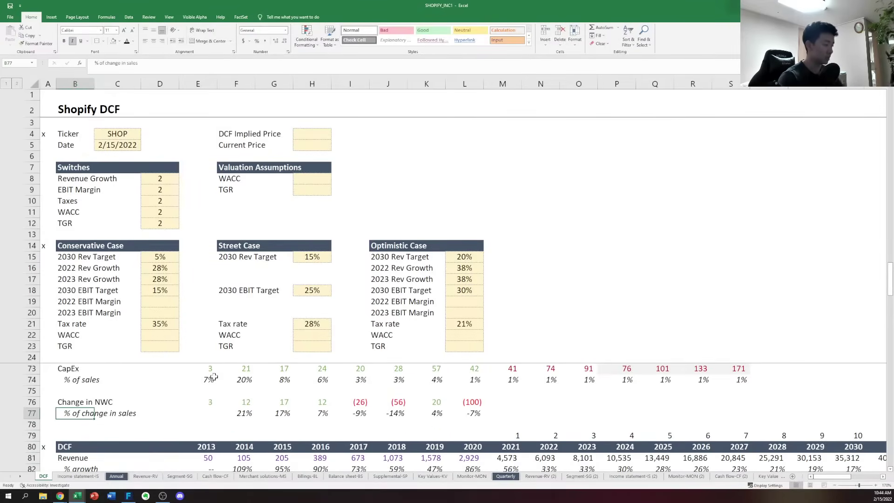
key("ctrl+c")
key("Down")
key("ctrl+v")
key("F2")
key("BackSpace")
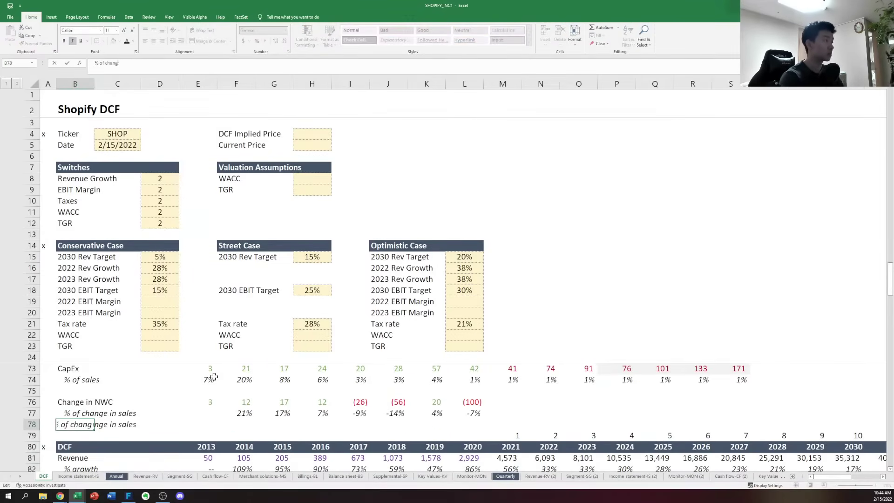
type("les")
key("Tab")
Calculate 2014 change in NWC as a percentage of sales in F78 with =F76/F26
key("Right")
key("Right")
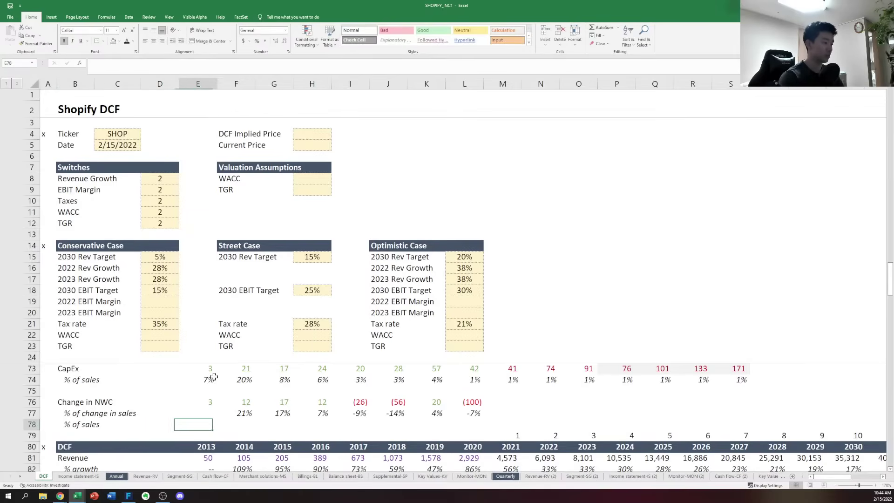
key("Right")
type("=")
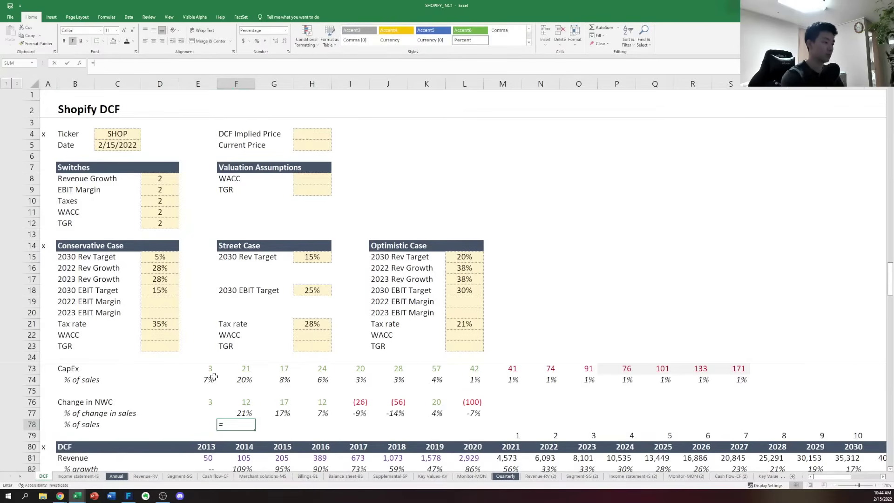
key("Up")
key("Up")
type("/")
key("Up")
key("Up")
key("Up")
key("Up")
key("Up")
key("Up")
key("Up")
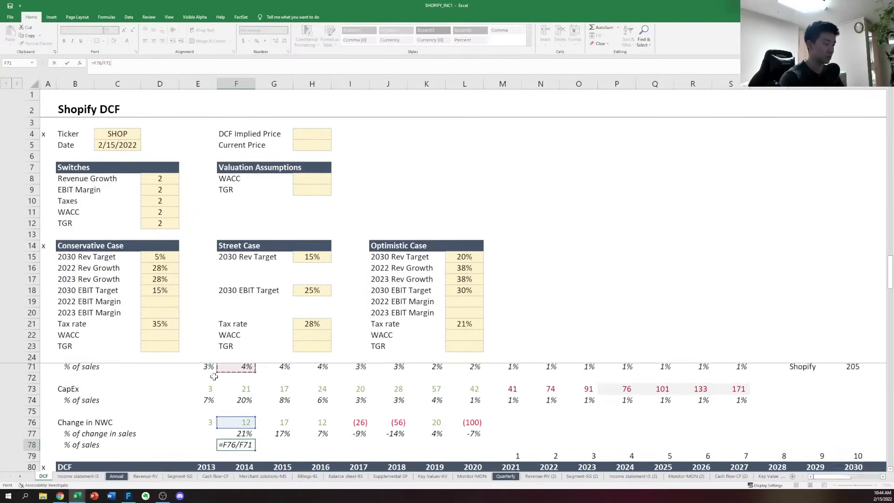
key("Up")
key("Up")
key("Up")
key("Up")
key("Up")
key("Up")
key("Up")
key("Up")
key("Up")
key("Up")
key("Up")
key("Up")
key("Up")
key("Up")
key("Up")
key("Up")
key("Up")
key("Up")
key("Up")
key("Up")
key("Up")
key("Up")
key("Up")
key("Up")
key("Up")
key("Up")
key("Up")
key("Up")
key("Up")
key("Up")
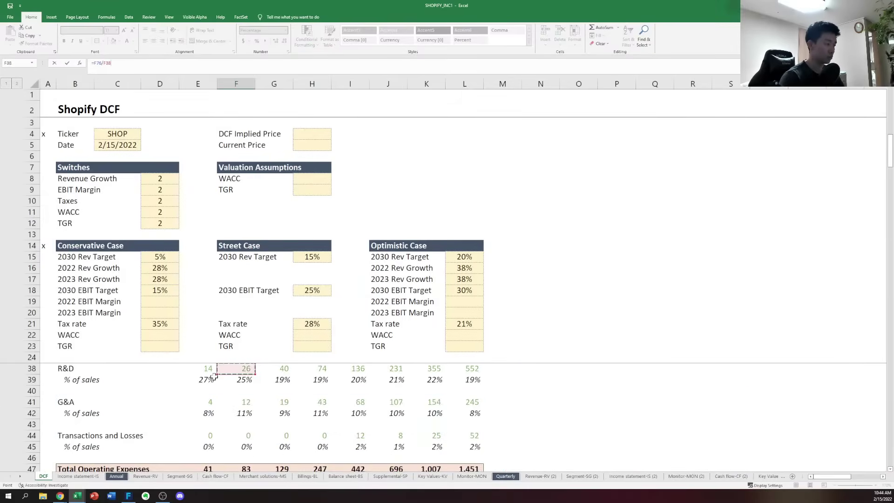
key("Up")
key("Up")
key("Up")
key("Up")
key("Up")
key("Up")
key("Up")
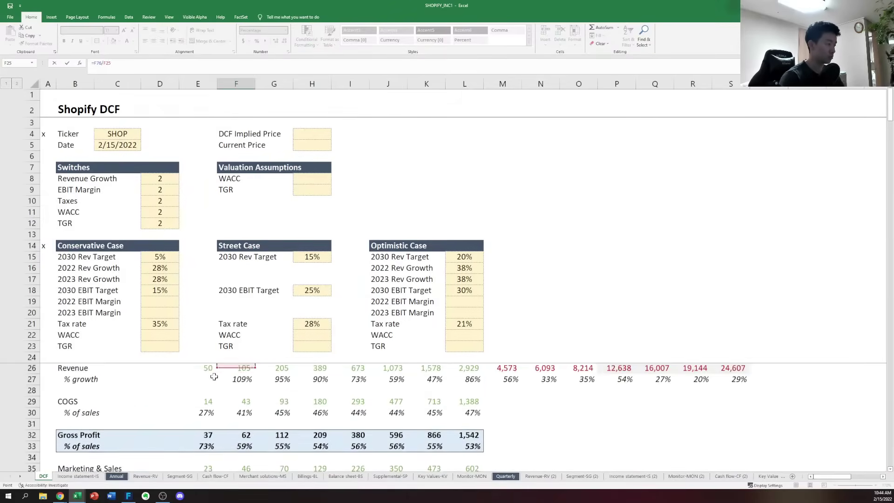
key("Down")
key("Down")
key("Down")
key("Return")
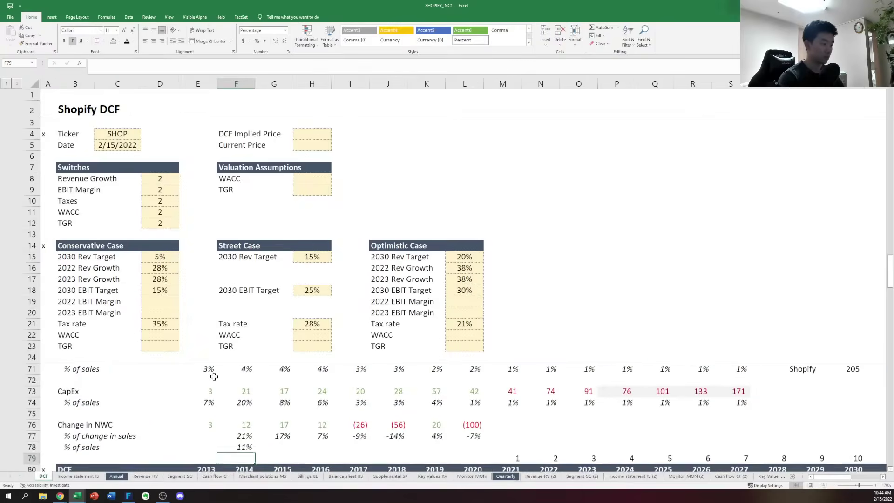
Copy the NWC % of sales formula from F78 across through 2020 in L78 and check the references in H78
key("Up")
key("ctrl+c")
key("shift+Right")
key("shift+Right")
key("shift+Right")
key("shift+Right")
key("shift+Right")
key("shift+Right")
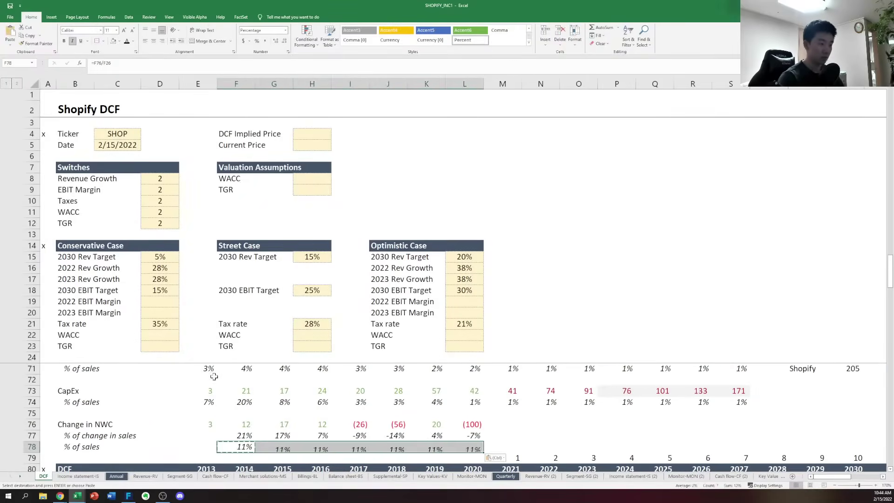
key("Return")
key("Right")
key("Right")
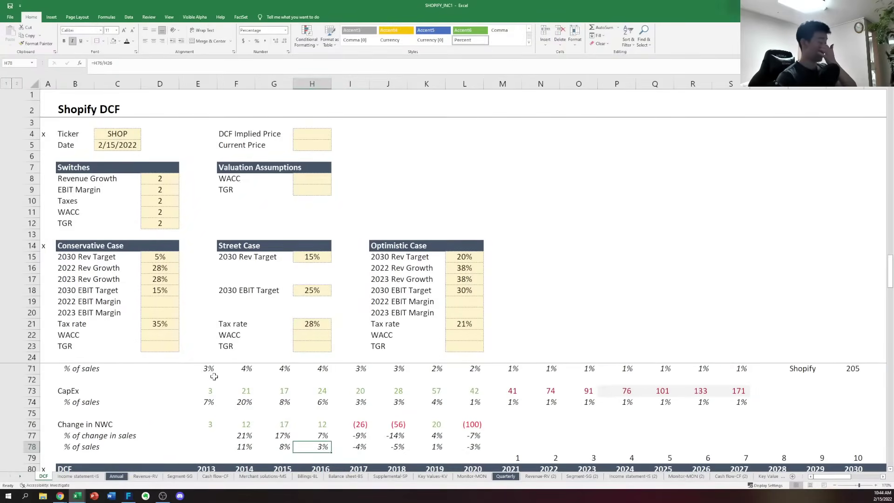
Link the DCF section's 2013 Change of NWC in E108 to the historical figure with =E76
key("Down")
key("Down")
key("Down")
key("Down")
key("Down")
key("Down")
key("Down")
key("Down")
key("Down")
key("Down")
key("Down")
key("Down")
key("Down")
key("Down")
key("Down")
key("Down")
key("Down")
key("Down")
key("Down")
key("Down")
key("Left")
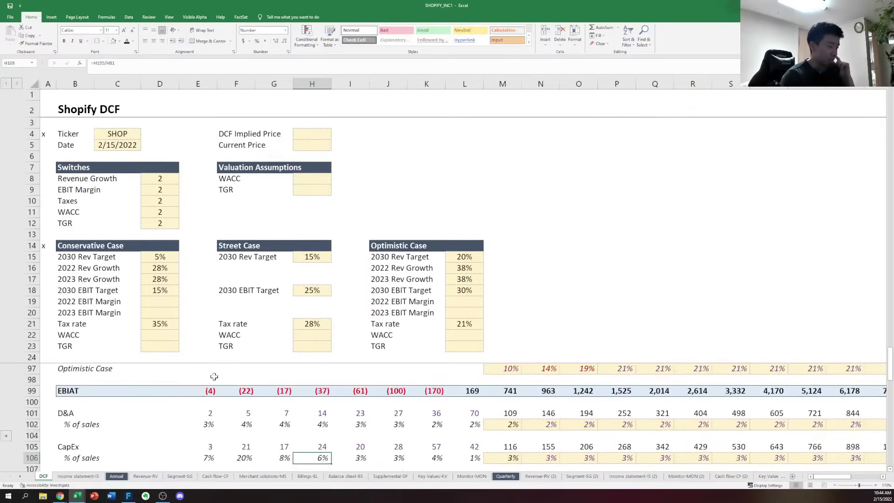
key("Down")
key("Down")
key("Down")
key("Left")
key("Left")
key("Up")
key("Up")
key("Up")
key("Up")
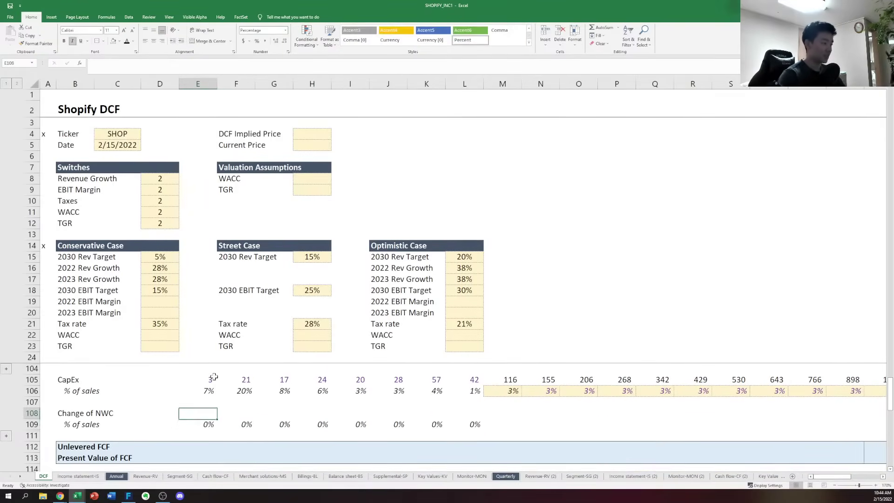
type("=")
key("Up")
key("Up")
key("Up")
key("Up")
key("Up")
key("Up")
key("Up")
key("Up")
key("Up")
key("Up")
key("Up")
key("Up")
key("Up")
key("Up")
key("Up")
key("Up")
key("Up")
key("Up")
key("Up")
key("Up")
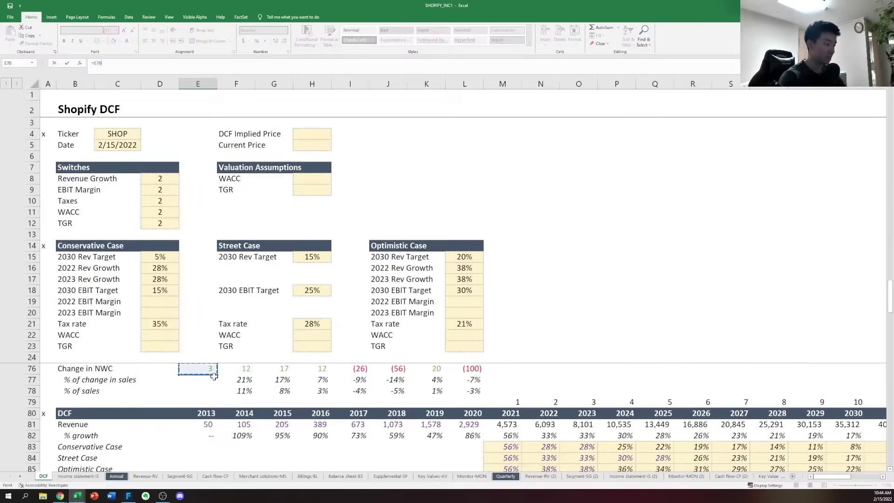
key("Down")
key("Return")
Copy the Change of NWC link from E108 across through 2020 in L108
key("Up")
key("ctrl+c")
key("shift+Right")
key("shift+Right")
key("shift+Right")
key("shift+Right")
key("shift+Right")
key("shift+Right")
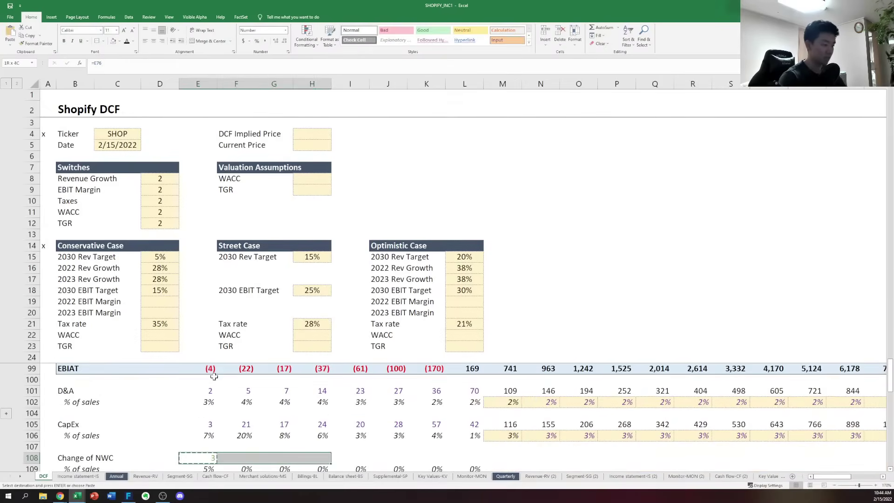
key("shift+Right")
key("ctrl+v")
Apply the formatting of the CapEx rows E105:W106 to the Change of NWC and % of sales rows starting at E108
key("Up")
key("Up")
key("Up")
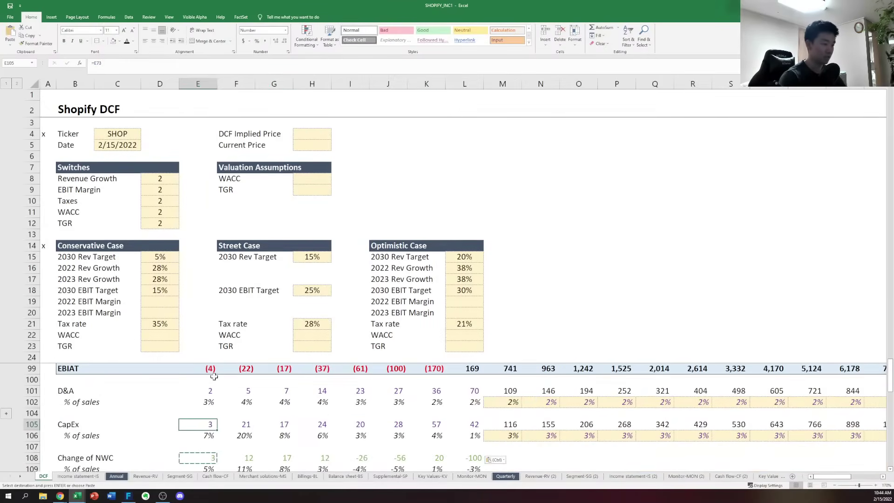
key("shift+Right")
key("shift+Right")
key("shift+Right")
key("shift+Right")
key("shift+Right")
key("shift+Right")
key("shift+Right")
key("shift+Right")
key("shift+Right")
key("shift+Right")
key("shift+Right")
key("shift+Right")
key("shift+Right")
key("shift+Right")
key("shift+Right")
key("shift+Right")
key("shift+Right")
key("shift+Right")
key("shift+Down")
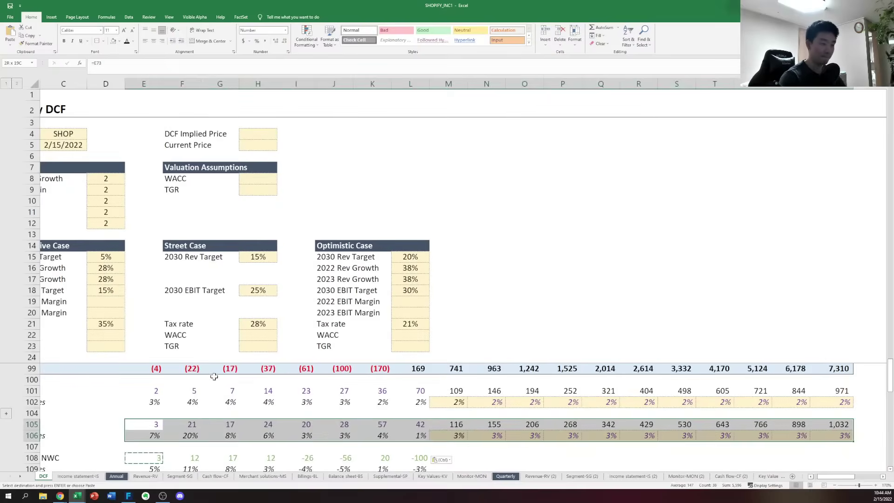
key("ctrl+c")
key("Down")
key("Down")
key("Down")
key("alt+e")
key("s")
key("t")
key("Return")
key("Down")
key("Down")
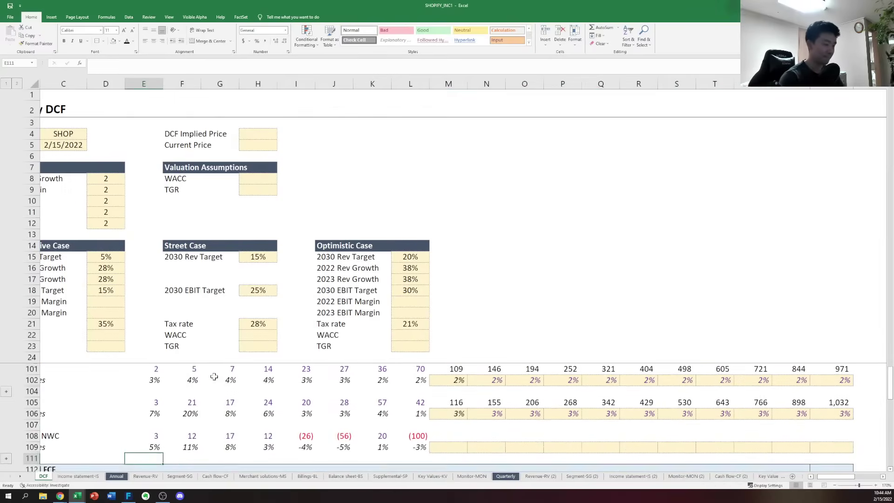
Review the historical Change of NWC % of sales figures and their formulas across row 109
key("Up")
key("Up")
key("Right")
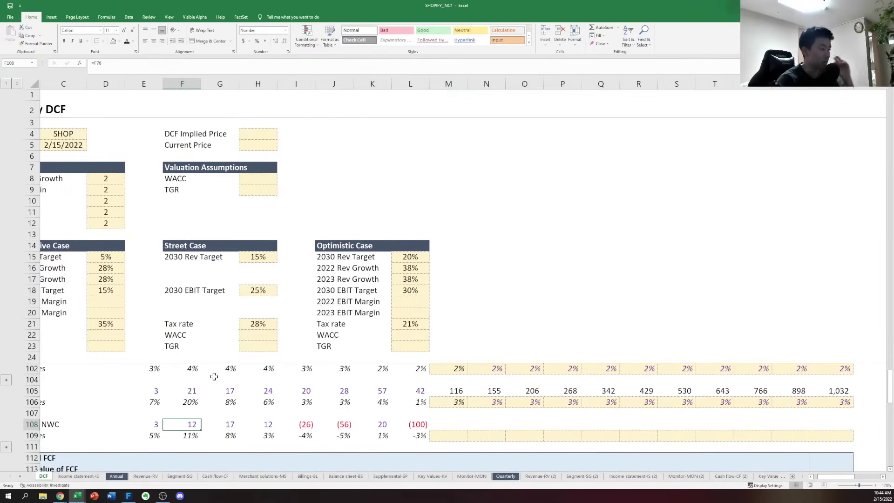
key("Down")
key("Left")
key("Left")
key("Left")
key("Left")
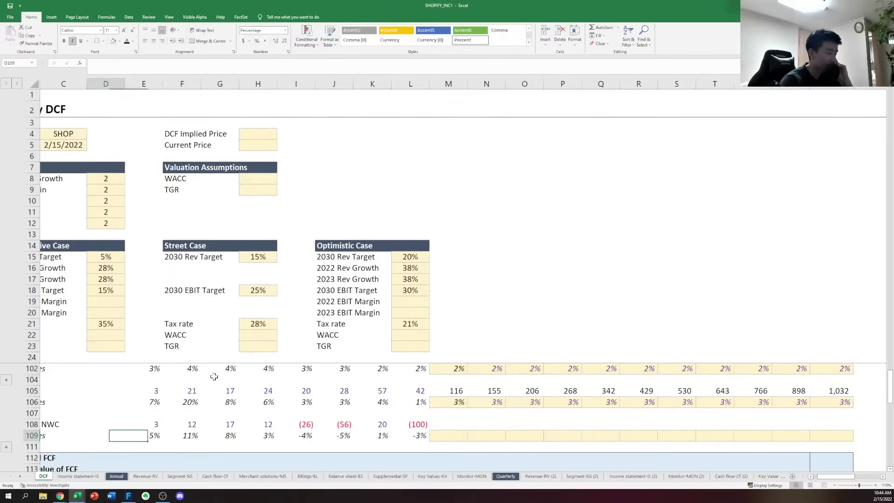
key("Right")
key("Right")
key("Right")
key("Right")
key("Right")
key("Right")
key("Right")
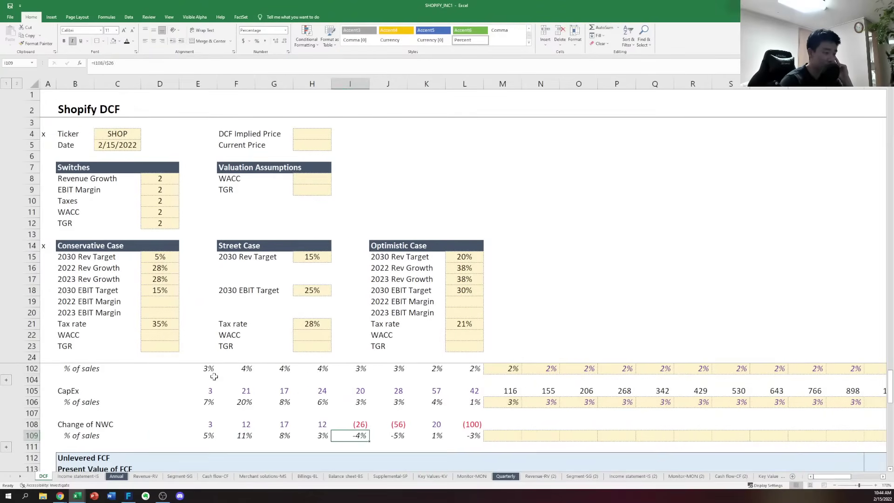
key("Right")
key("Right")
key("Left")
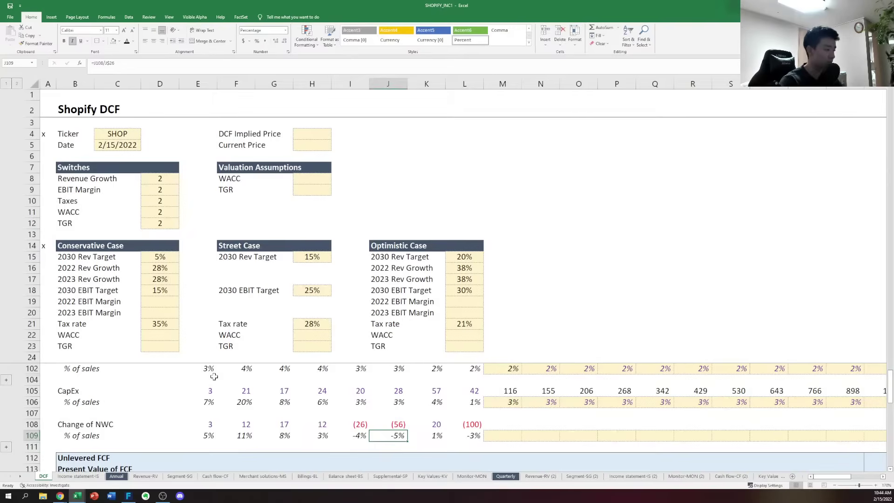
Check the working capital and operating cash flow lines on the quarterly Cash flow-CF (2) sheet, then return to the DCF sheet
key("ctrl+Page_Down")
key("ctrl+Page_Down")
key("ctrl+Page_Down")
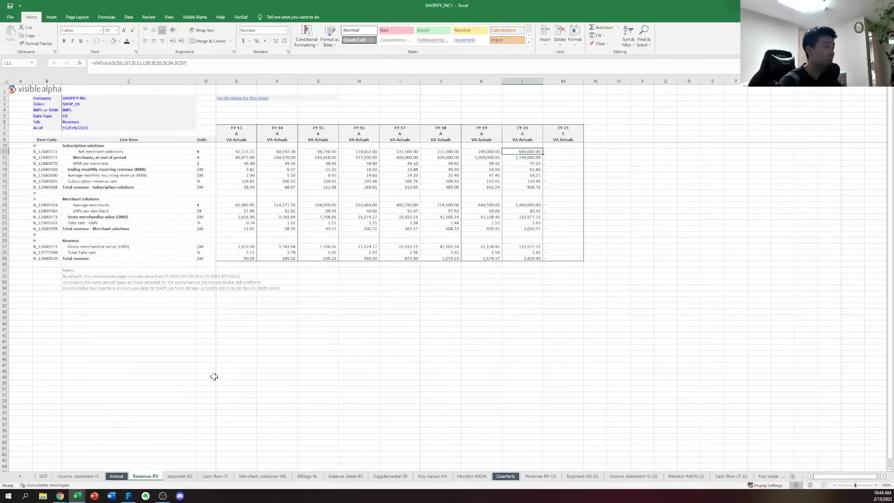
key("ctrl+Page_Down")
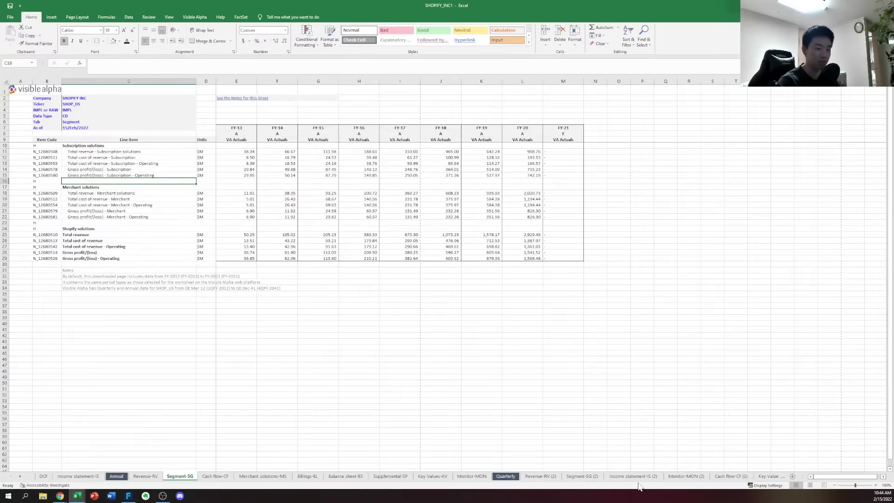
left_click(730, 476)
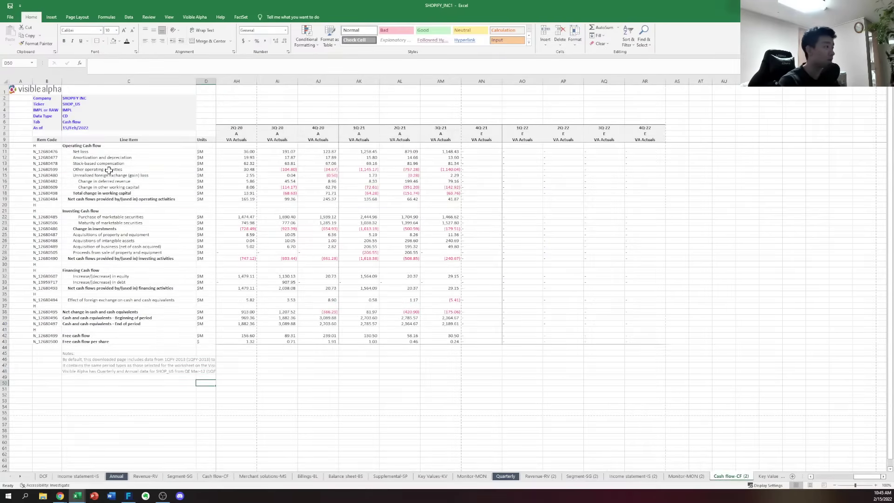
left_click(109, 170)
left_click(124, 199)
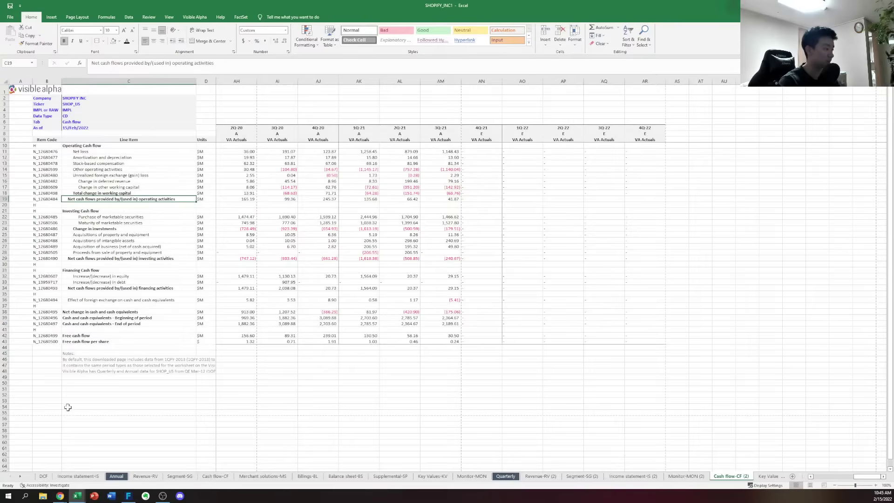
left_click(43, 476)
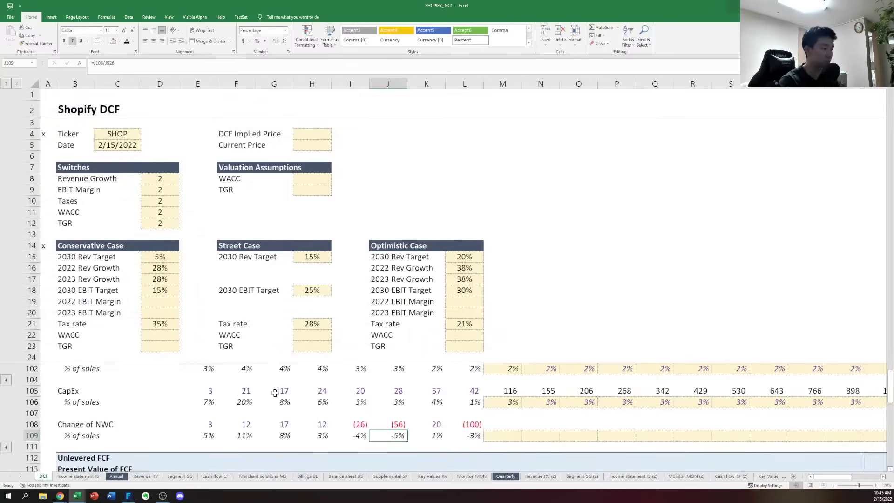
Try projecting the first forecast NWC % of sales in M109 with =AVERAGE(J109:L109)
left_click(485, 440)
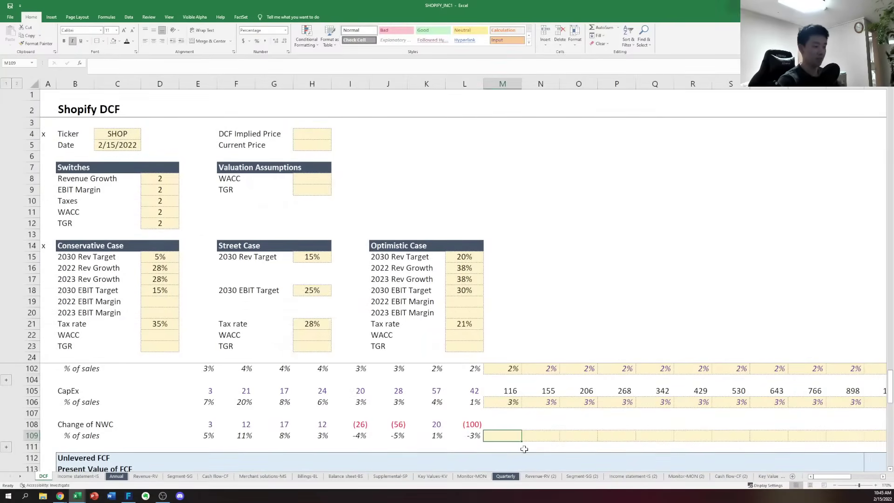
type("=average(")
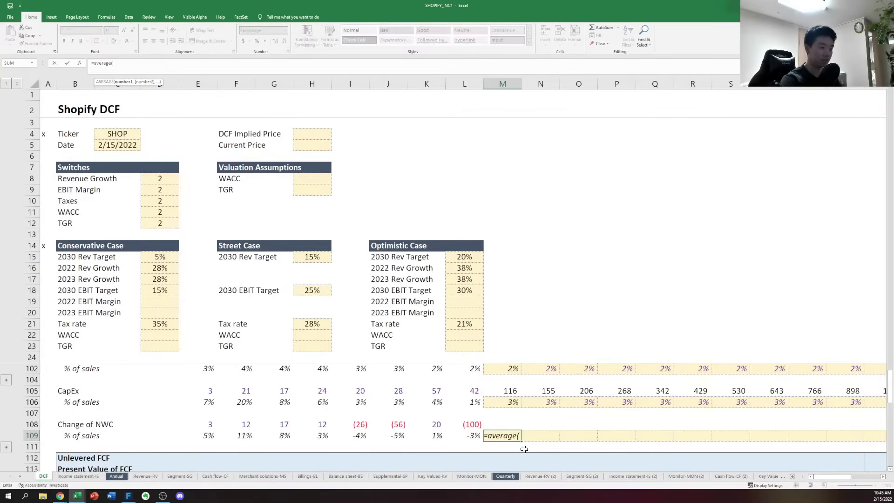
key("Left")
key("shift+Left")
key("shift+Left")
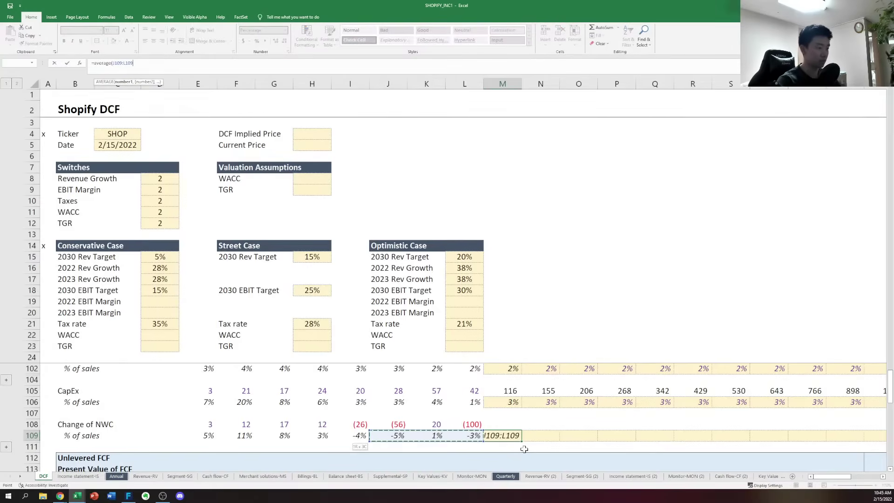
type(")")
key("ctrl+Return")
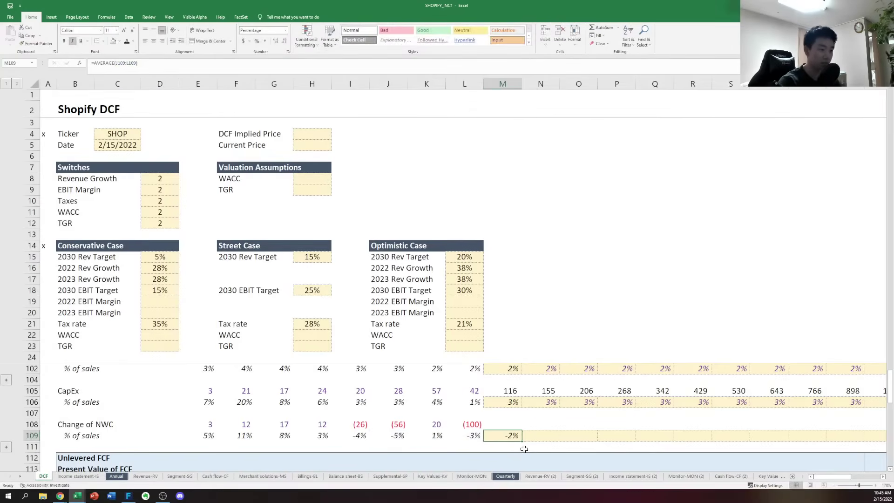
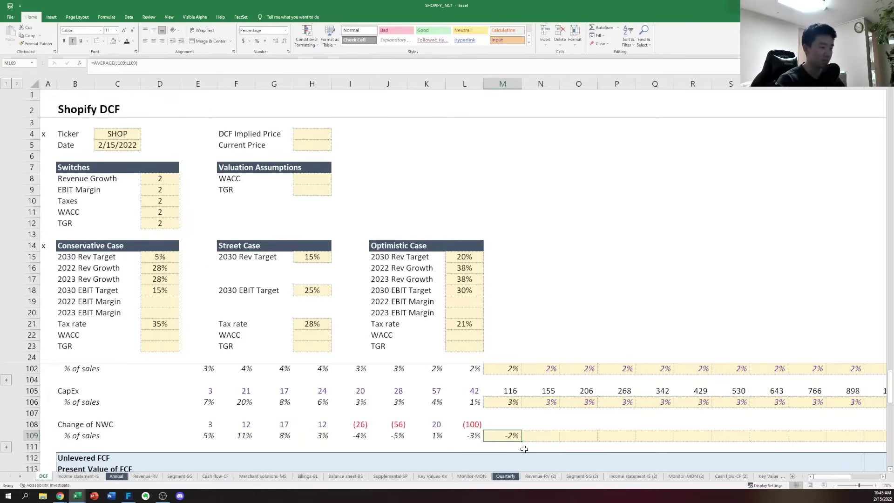
Set the first projected NWC % of sales in M109 to 0%
key("Left")
key("shift+Left")
key("shift+Left")
key("Down")
key("Right")
type("0")
key("ctrl+Return")
key("Right")
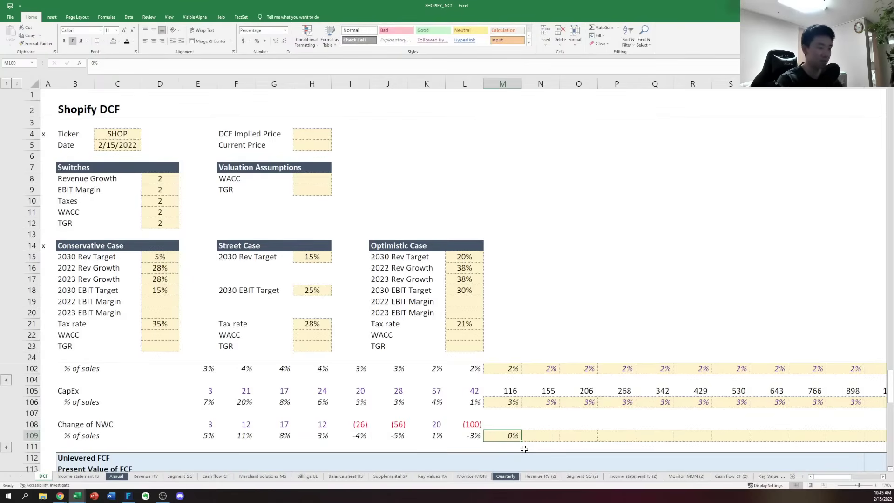
Link N109 to the prior year's NWC percentage with =M109 and copy it across through W109
type("=")
key("Left")
key("ctrl+Return")
key("Up")
key("Down")
key("ctrl+c")
key("shift+Right")
key("shift+Right")
key("shift+Right")
key("shift+Right")
key("shift+Right")
key("shift+Right")
key("shift+Right")
key("shift+Right")
key("shift+Right")
key("shift+Right")
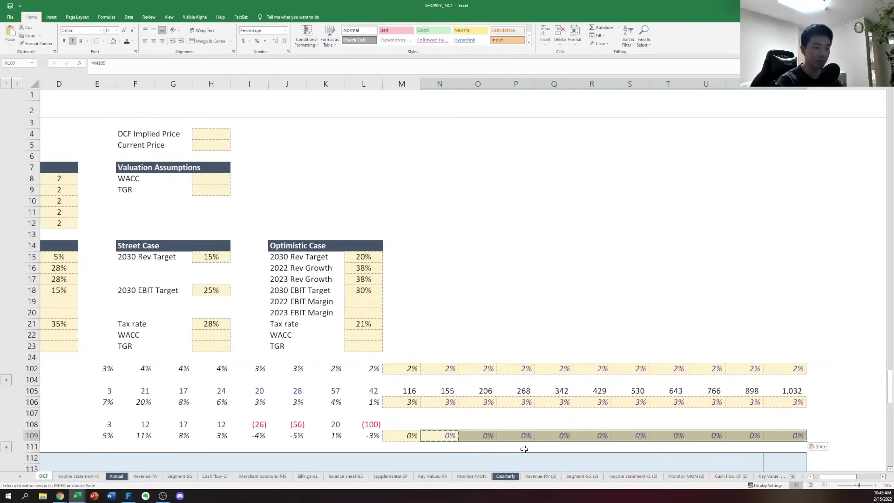
key("ctrl+v")
Calculate the first projected Change of NWC in M108 with =M109*M81
key("Up")
key("Left")
type("=")
key("Down")
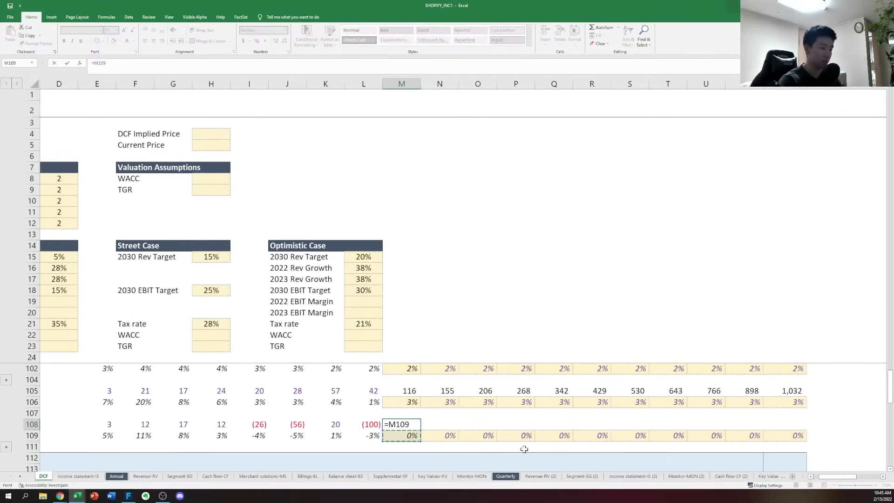
type("*")
key("Up")
key("Up")
key("Up")
key("Up")
key("Up")
key("Up")
key("Up")
key("Up")
key("Up")
key("Up")
key("Up")
key("Up")
key("Up")
key("Up")
key("Up")
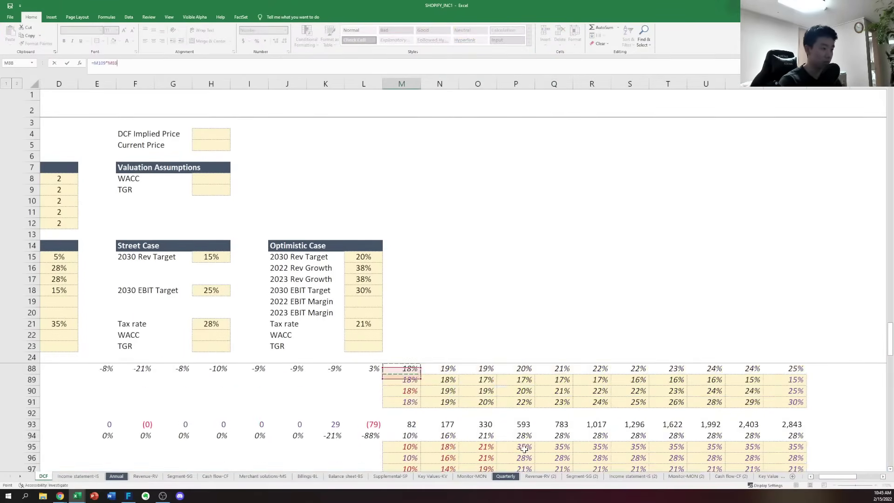
scroll(525, 449, "down", 7)
key("Return")
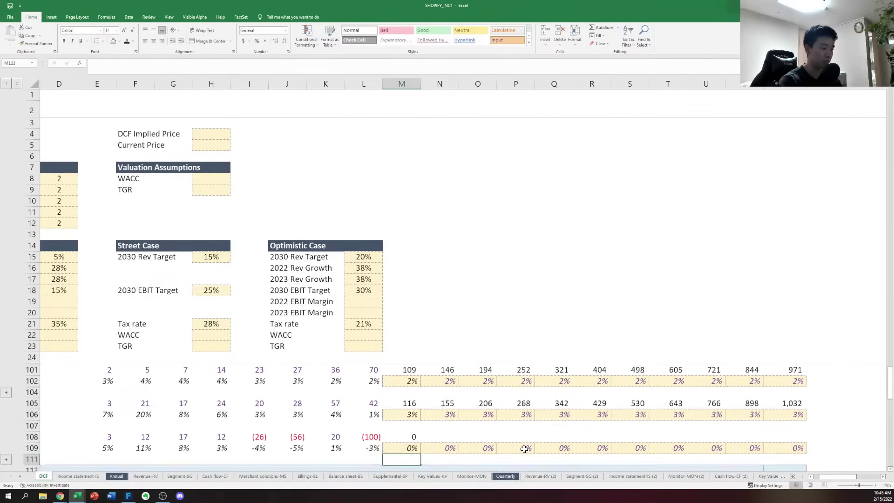
Review the historical Change of NWC % of sales row back to its label in B109
key("Up")
key("Left")
key("Down")
key("Left")
key("Left")
key("Left")
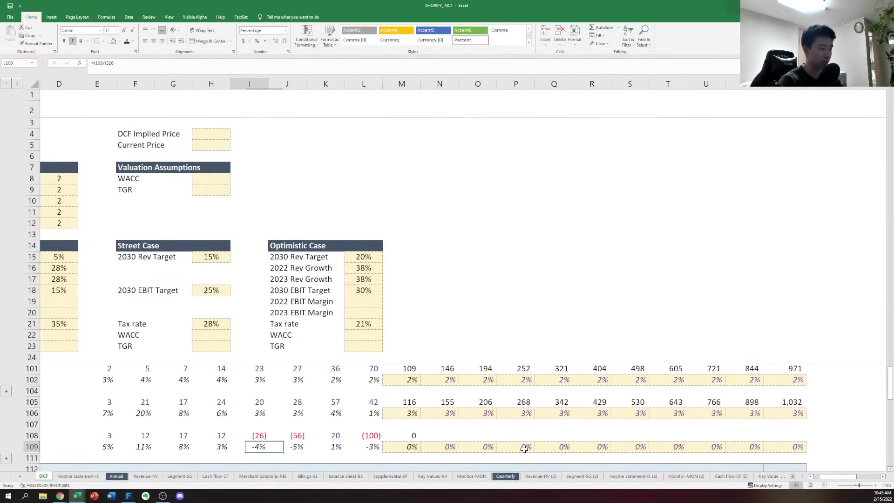
key("Left")
key("Left")
key("Left")
key("Left")
key("Left")
key("Left")
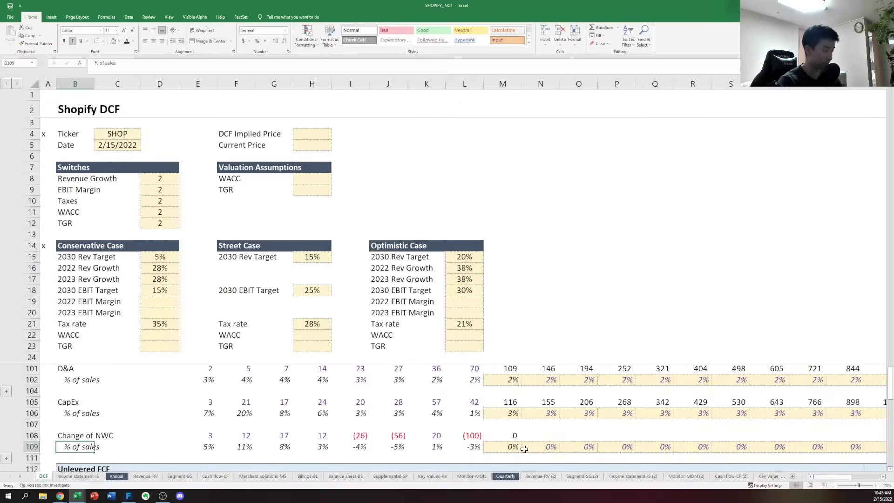
key("Right")
key("Right")
key("Right")
key("Right")
key("Right")
key("Right")
key("Right")
key("Right")
key("Right")
key("Right")
Copy the projected Change of NWC formula from M108 across through W108
key("Up")
key("ctrl+c")
key("shift+Right")
key("shift+Right")
key("shift+Right")
key("shift+Right")
key("shift+Right")
key("shift+Right")
key("shift+Right")
key("shift+Right")
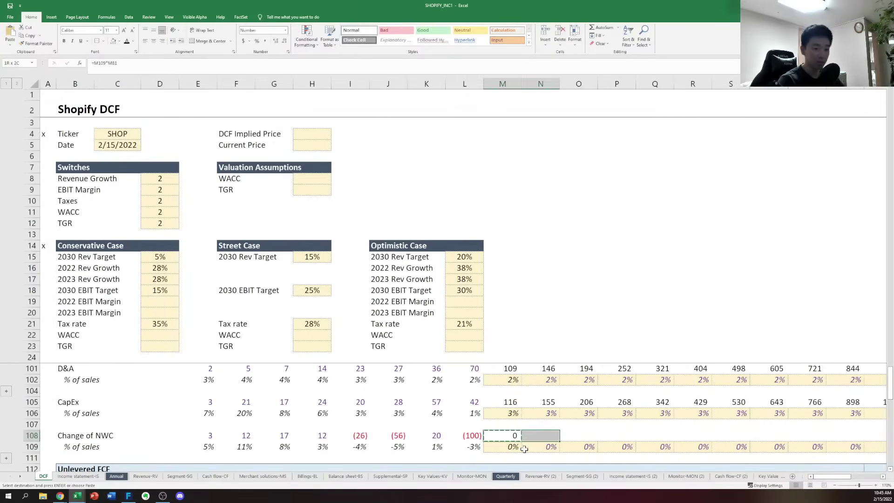
key("shift+Right")
key("shift+Right")
key("ctrl+v")
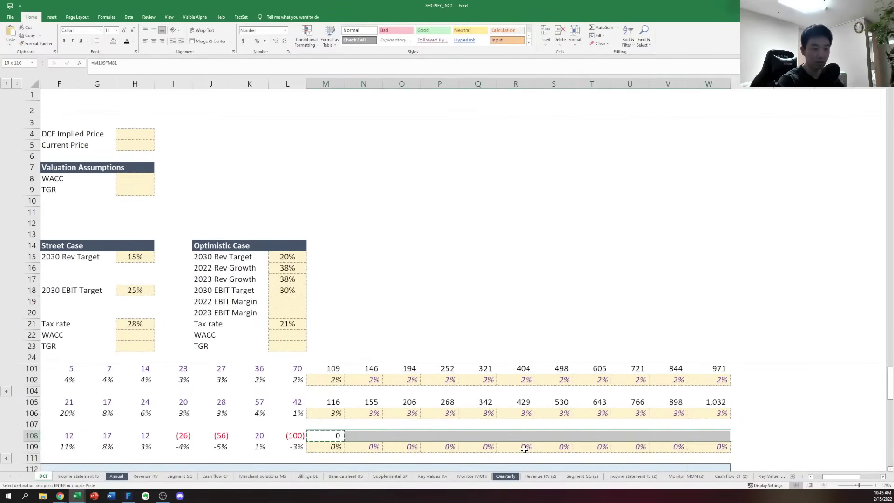
key("Escape")
Go to the first projected Unlevered FCF cell, M112, checking the row labels for the cash flow projections
key("Down")
key("Left")
key("Left")
key("Left")
key("Left")
key("Down")
key("Down")
key("Down")
key("Down")
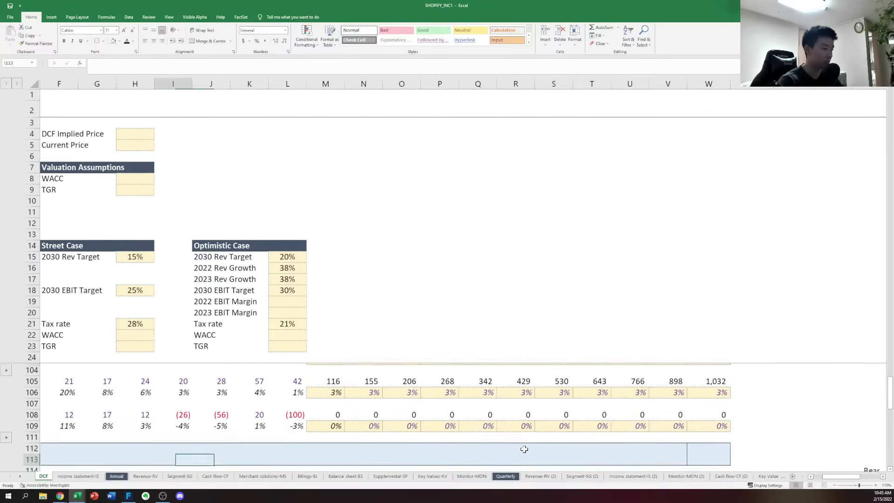
key("Up")
key("Home")
key("Right")
key("Right")
key("Right")
key("Right")
key("Right")
key("Right")
key("Right")
key("Right")
key("Right")
key("Right")
key("Right")
key("Right")
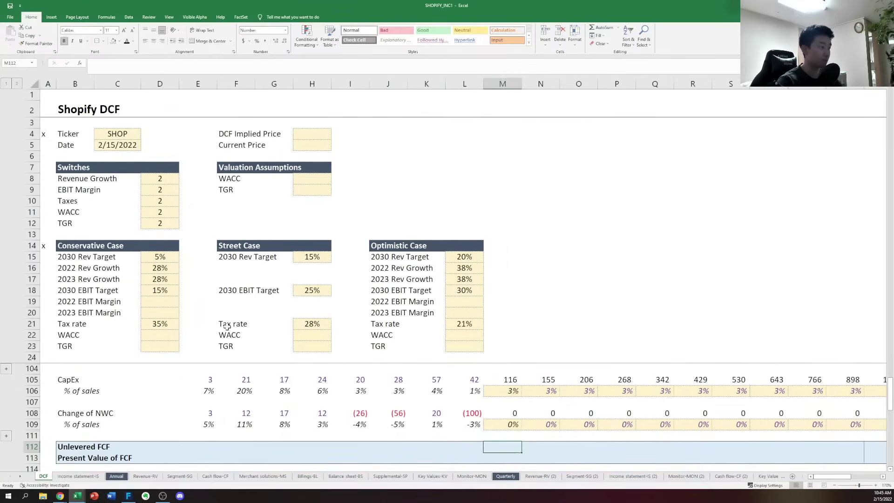
Delete rows 19 and 20, which hold the unused 2022 and 2023 EBIT Margin inputs of the scenario cases
left_click(202, 332)
left_click(154, 336)
left_click(155, 323)
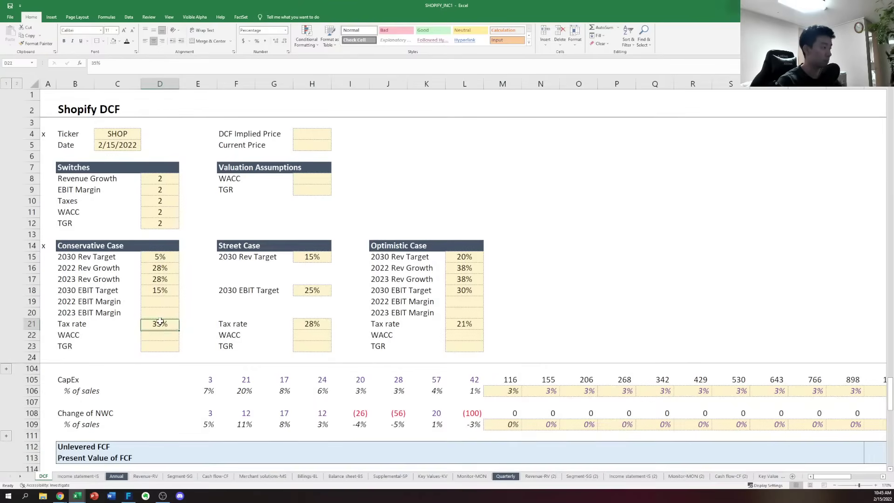
left_click(156, 300)
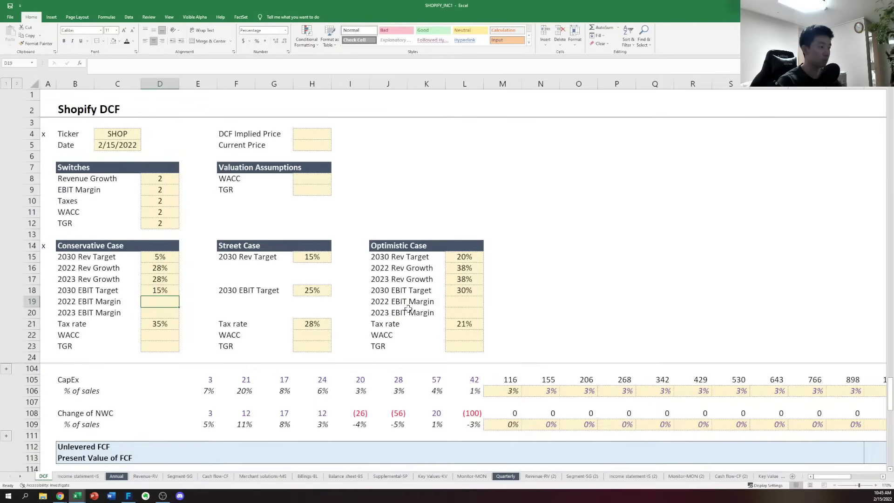
key("shift+Down")
key("shift+space")
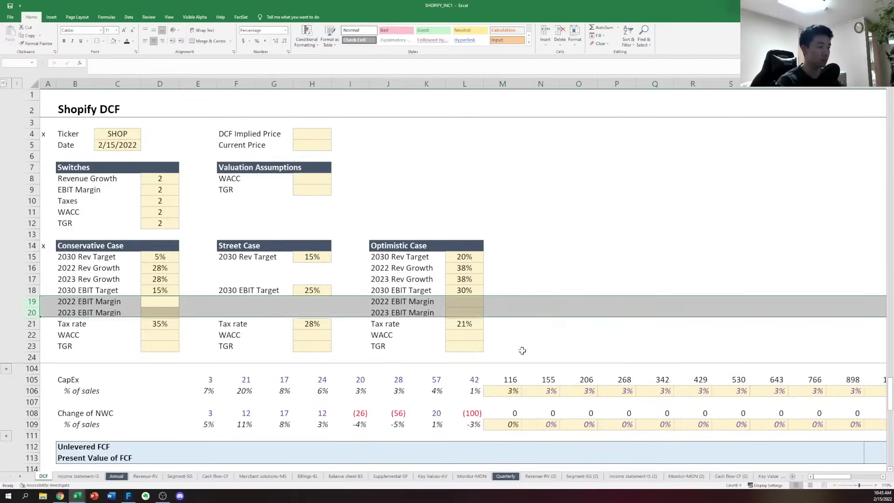
key("ctrl+minus")
key("Down")
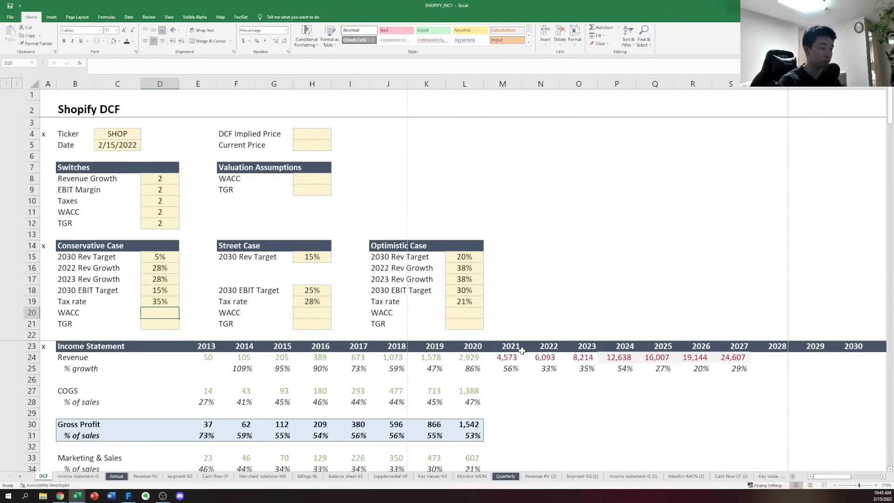
Examine the sheet from the scenario assumptions down through the income statement and cash flow items to the CapEx projections
key("Down")
key("Right")
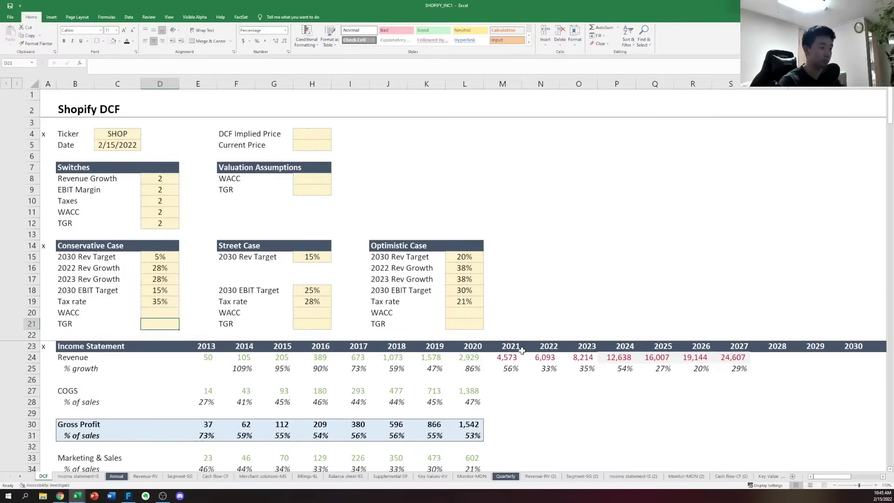
key("Down")
key("Down")
key("Down")
key("Down")
key("Down")
key("Down")
key("Down")
key("Down")
key("Down")
key("Down")
key("Down")
key("Down")
key("Down")
key("Down")
key("Down")
key("Down")
key("Down")
key("Down")
key("Down")
key("Down")
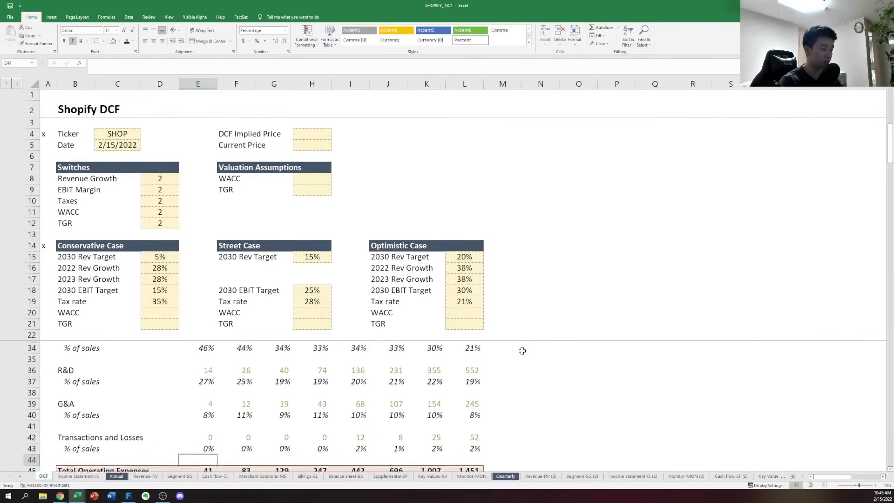
key("Down")
key("Down")
key("Down")
key("Down")
key("Down")
key("Down")
key("Down")
key("Down")
key("Down")
key("Down")
key("Down")
key("Down")
key("Down")
key("Down")
key("Down")
key("Down")
key("Down")
key("Down")
key("Down")
key("Down")
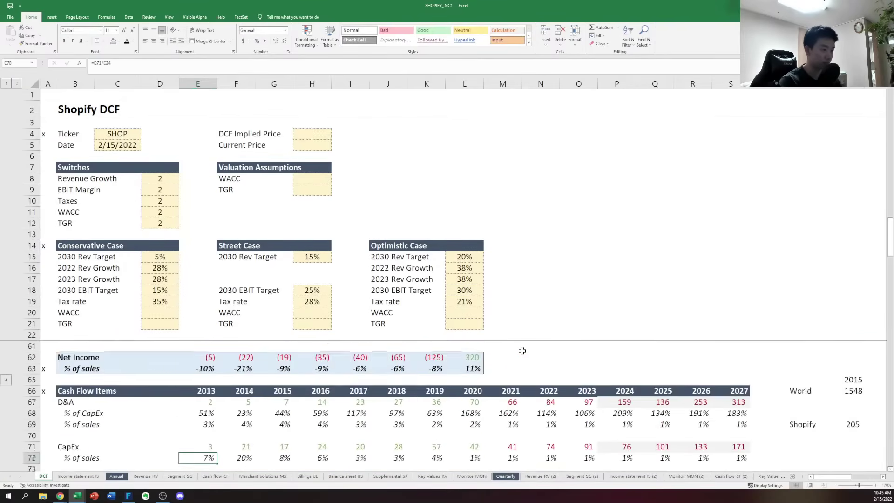
key("Down")
key("Down")
key("Down")
key("Down")
key("Down")
key("Down")
key("Down")
key("Down")
key("Down")
key("Down")
key("Down")
key("Down")
key("Down")
key("Down")
key("Down")
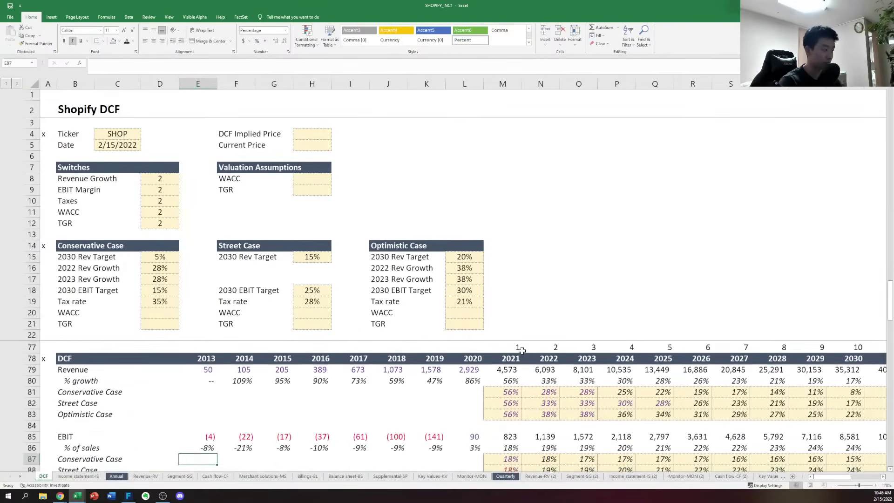
key("Down")
key("Down")
key("Down")
key("Down")
key("Down")
key("Down")
key("Down")
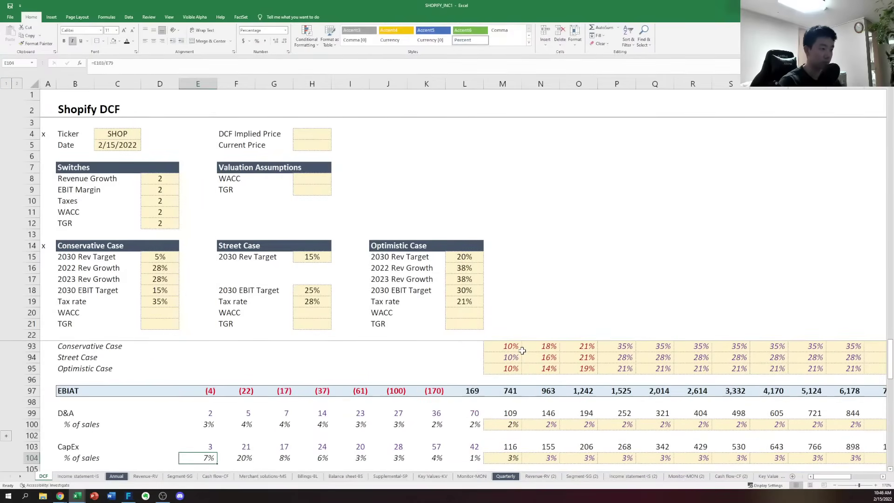
Return to the scenario assumptions at the start of the DCF sheet and unfreeze its panes
key("Left")
key("Left")
key("Left")
key("Left")
key("Up")
key("Up")
key("Up")
key("Up")
key("Up")
key("Up")
key("Up")
key("Up")
key("Up")
key("Up")
key("Up")
key("Up")
key("Up")
key("Up")
key("Up")
key("Up")
key("Up")
key("Up")
key("Up")
key("Up")
key("Up")
key("Up")
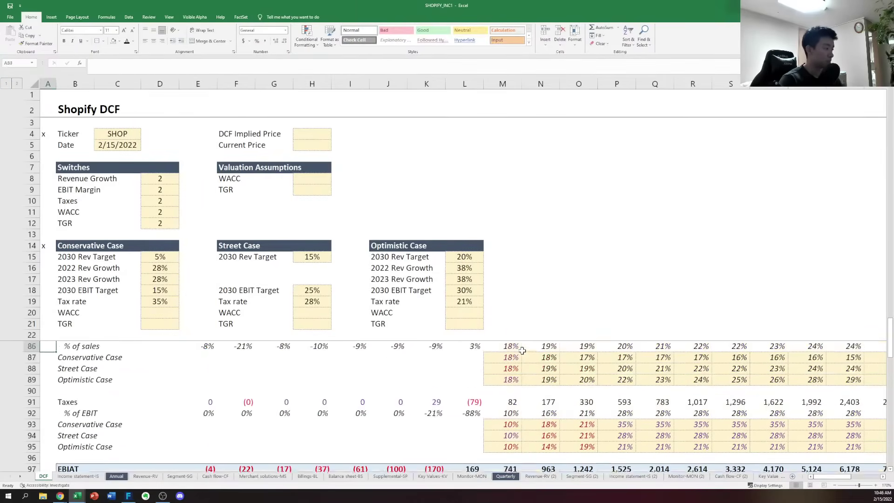
key("Up")
key("Up")
key("Up")
key("Up")
key("Up")
key("Up")
key("Up")
key("Up")
key("Up")
key("Up")
key("Up")
key("Up")
key("Up")
key("Up")
key("Up")
key("Up")
key("Up")
key("Up")
key("Up")
key("Up")
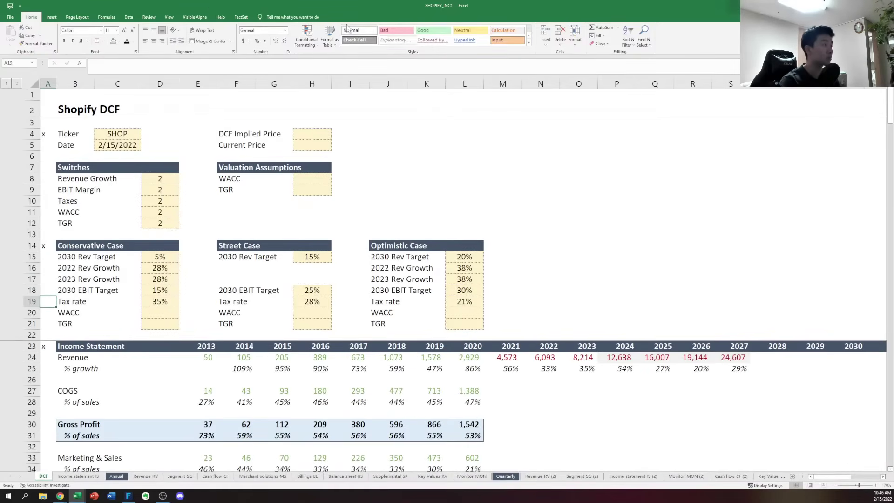
left_click(169, 17)
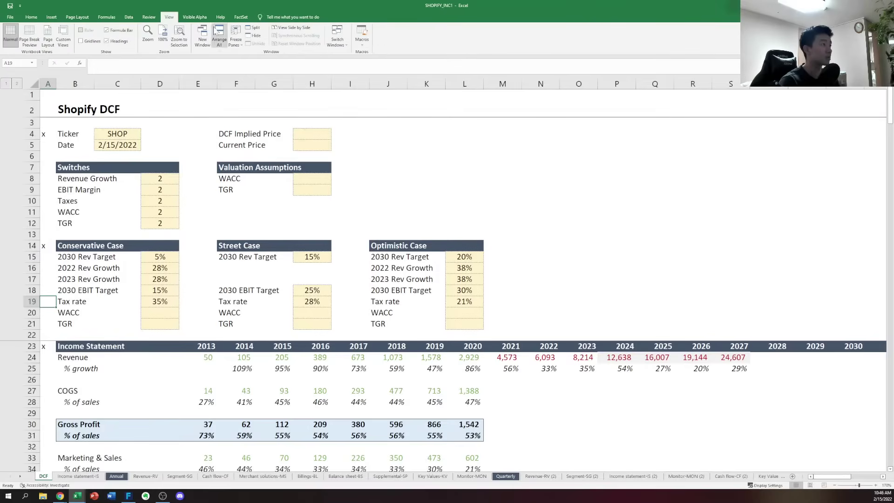
left_click(236, 37)
left_click(241, 62)
left_click(95, 349)
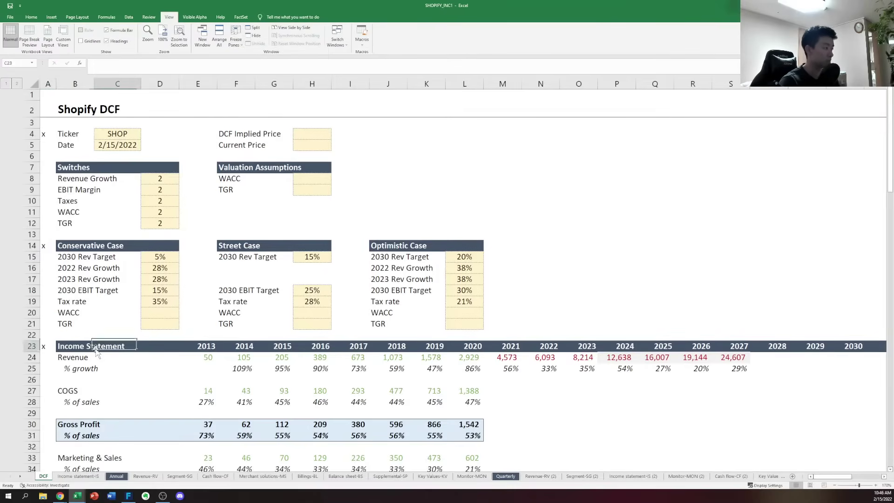
key("Left")
key("Left")
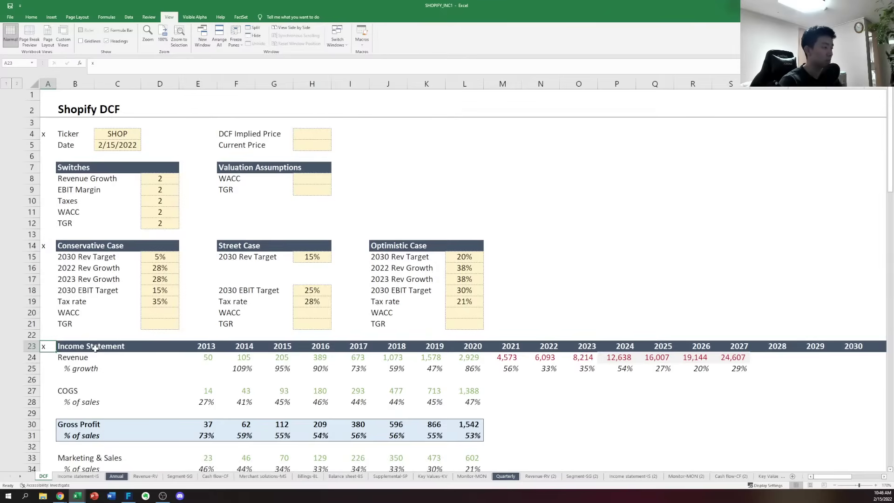
key("shift+space")
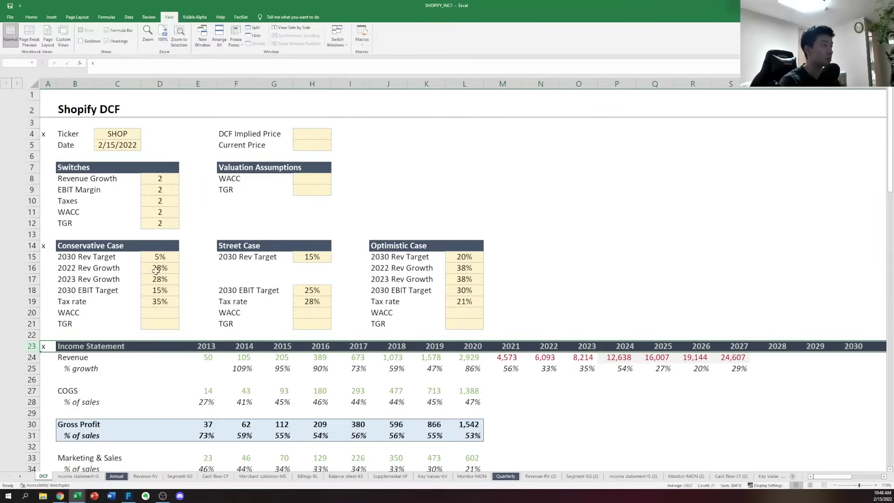
left_click(88, 321)
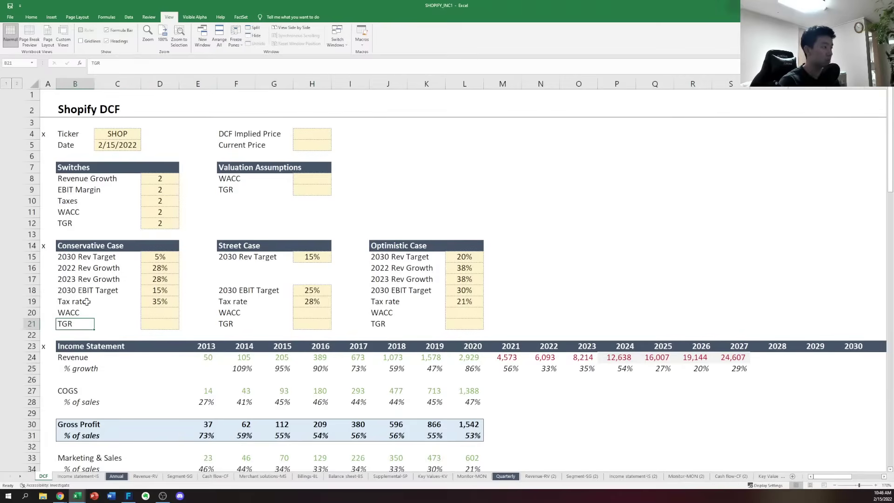
Select the Conservative Case block, A14:D21, including the marker column beside its header
key("Down")
key("Down")
key("Up")
key("Up")
key("Up")
key("Up")
key("Up")
key("Up")
key("Up")
key("Up")
key("Up")
key("Up")
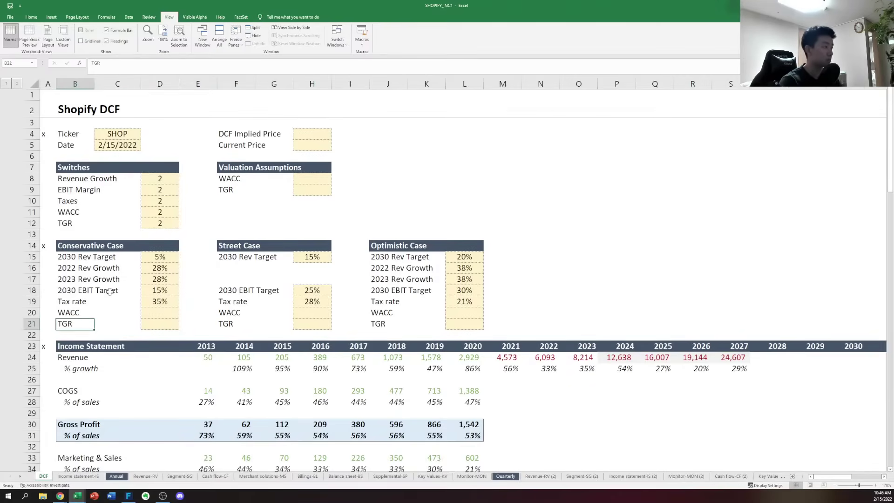
key("Left")
key("Down")
key("Down")
key("Up")
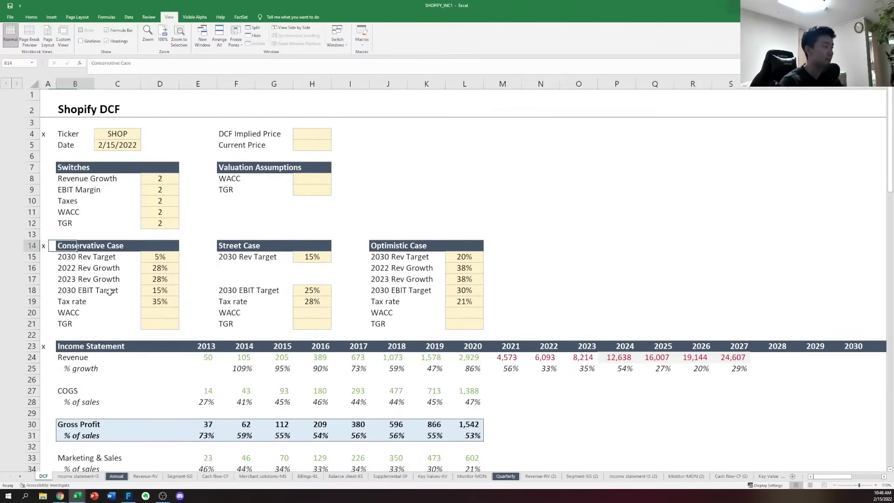
key("shift+Right")
key("shift+Down")
key("shift+Right")
key("shift+Down")
key("shift+Right")
key("shift+Down")
key("shift+Right")
key("shift+Down")
key("shift+Down")
key("shift+Left")
key("shift+Down")
key("shift+Down")
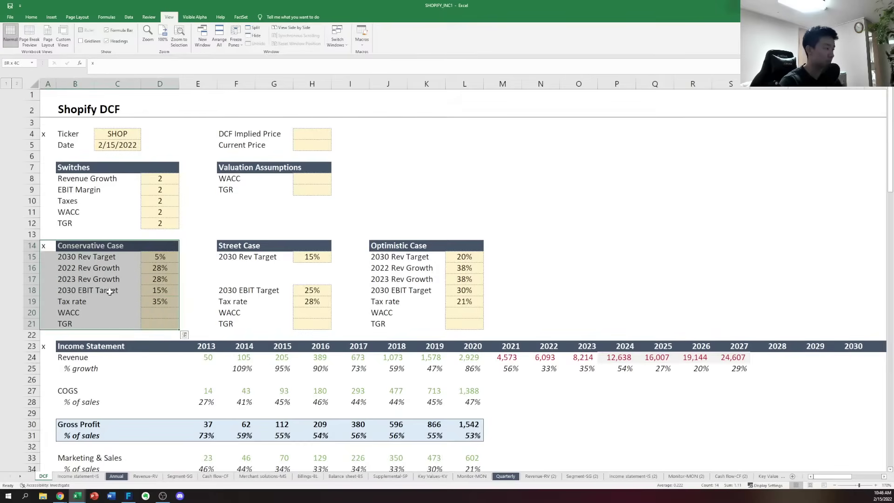
key("Up")
key("Up")
key("Right")
key("Right")
key("Right")
key("Right")
key("Right")
key("Up")
key("Up")
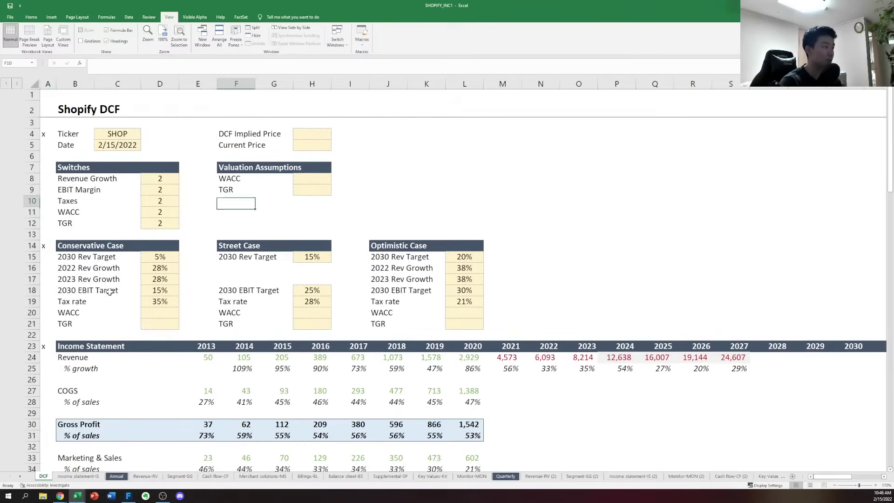
key("Up")
key("Up")
key("Up")
key("shift+Down")
key("shift+Down")
key("shift+Right")
key("shift+Right")
key("ctrl+c")
key("Escape")
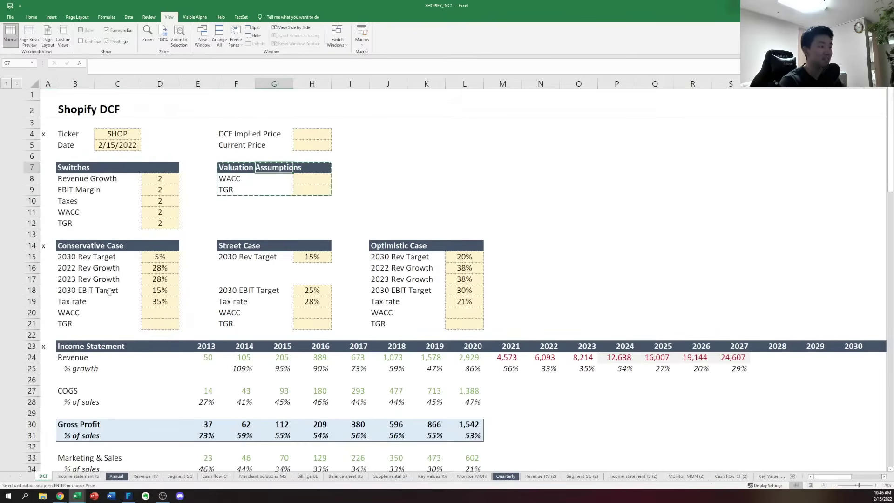
Return to cell B13 in the blank row between the Switches and Conservative Case blocks
key("Left")
key("Left")
key("Left")
key("Down")
key("Down")
key("Down")
key("Down")
key("Left")
key("Down")
key("Down")
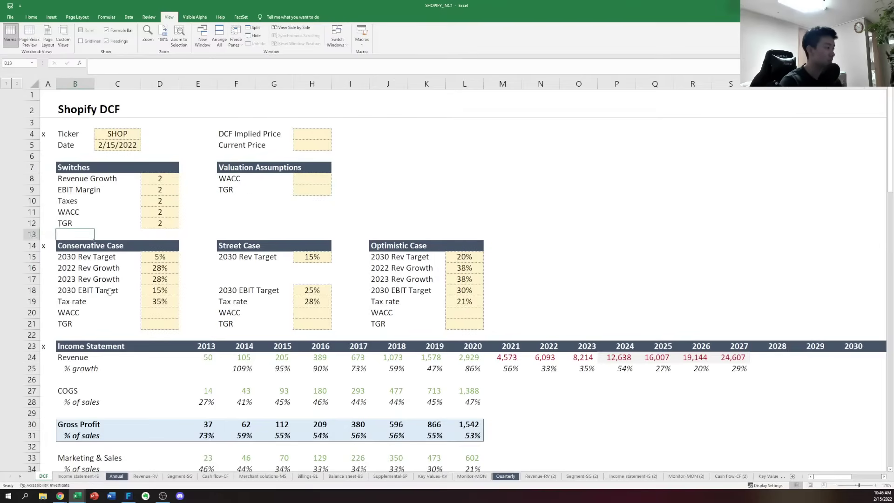
Move the Conservative, Street and Optimistic Case tables from B14:L21 to start at J7, beside Valuation Assumptions
key("Down")
key("ctrl+shift+Down")
key("ctrl+shift+Right")
key("ctrl+shift+Right")
key("ctrl+shift+Right")
key("ctrl+shift+Left")
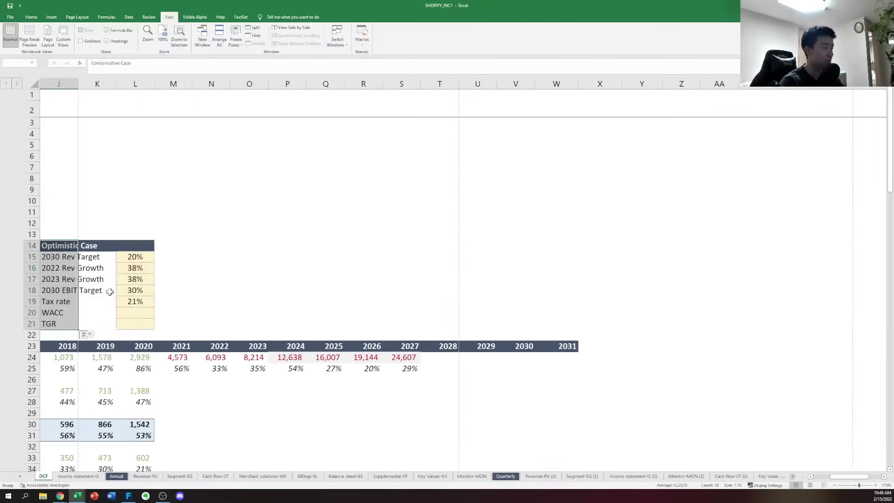
key("shift+Right")
key("shift+Right")
key("shift+Right")
key("shift+Right")
key("ctrl+c")
key("Up")
key("Up")
key("Up")
key("Up")
key("Up")
key("Up")
key("Right")
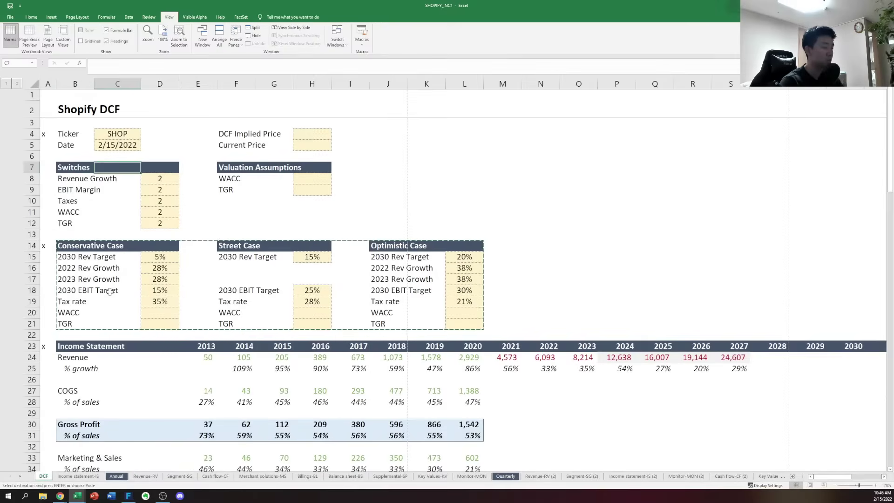
key("Right")
key("Right")
key("Right")
key("Right")
key("Right")
key("Right")
key("Right")
key("Right")
key("Right")
key("Up")
key("Left")
key("Left")
key("Return")
Clear the leftover x marker in cell A14
key("Down")
key("Down")
key("Left")
key("Left")
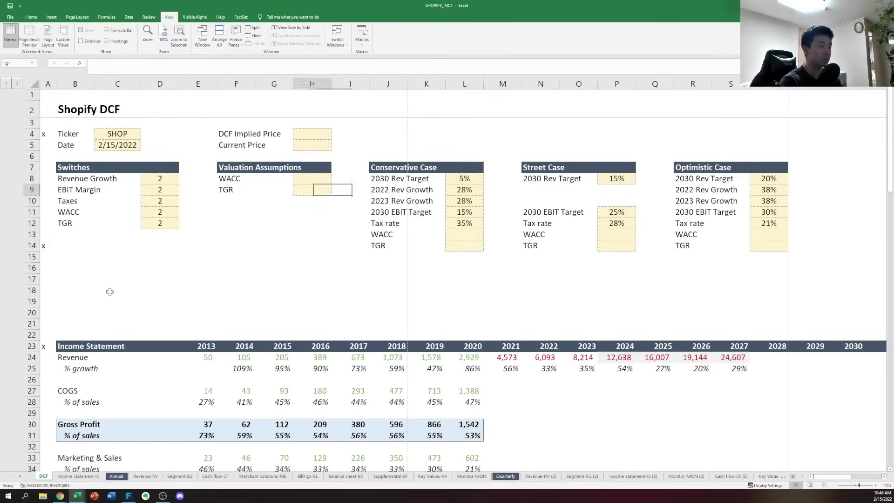
key("Down")
key("Down")
key("Down")
key("Left")
key("Left")
key("Down")
key("Down")
key("Left")
key("Left")
key("Left")
key("Left")
key("Left")
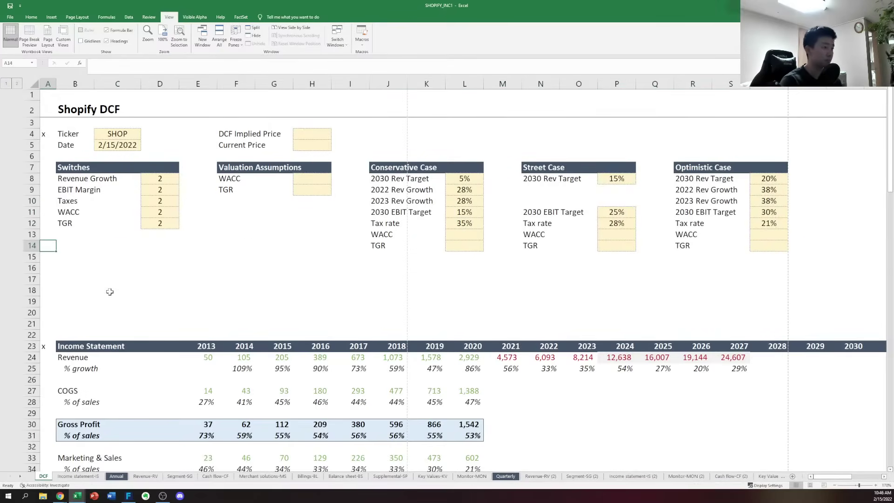
Delete the empty rows 16 to 22 above the Income Statement and save the workbook
key("shift+space")
key("Up")
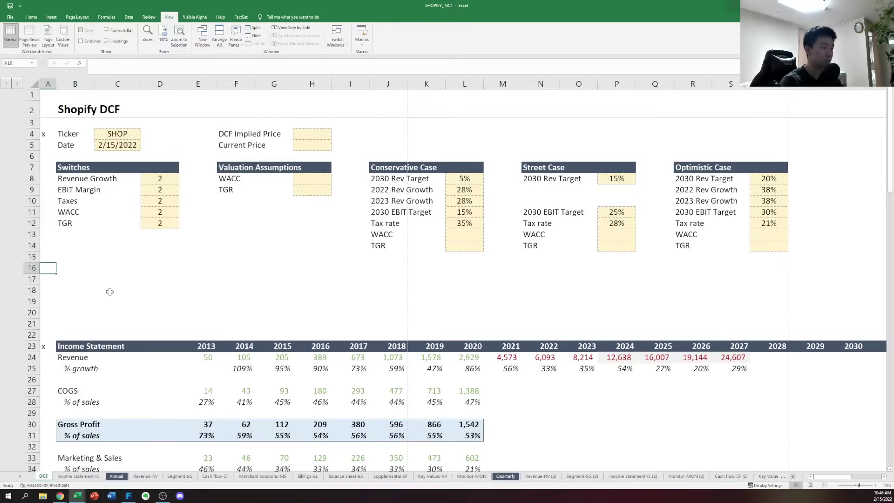
key("shift+space")
key("shift+Down")
key("shift+Down")
key("shift+Down")
key("shift+Down")
key("shift+Down")
key("shift+Down")
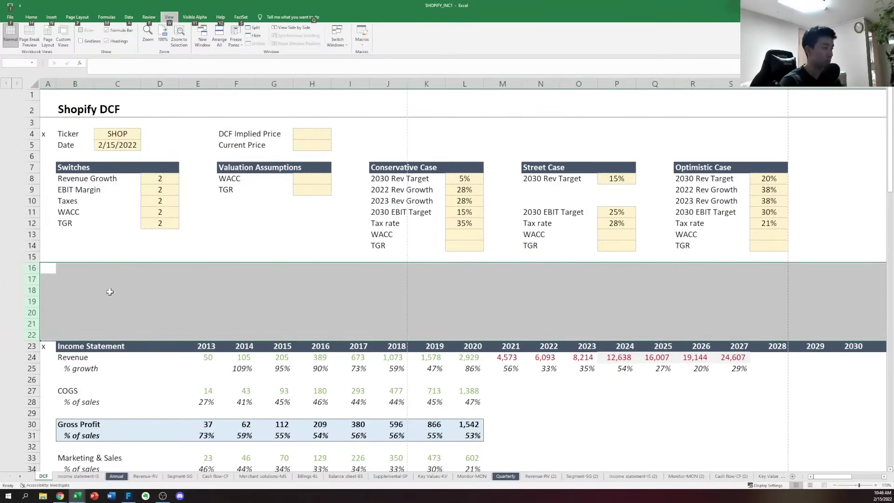
key("h")
key("d")
key("r")
key("ctrl+s")
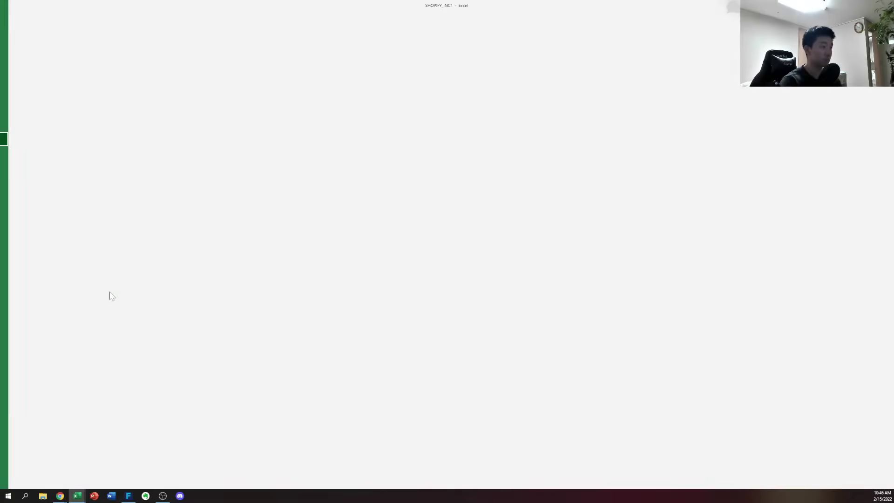
Freeze panes directly above row 16, the Income Statement header
key("Right")
key("Right")
key("Up")
key("Left")
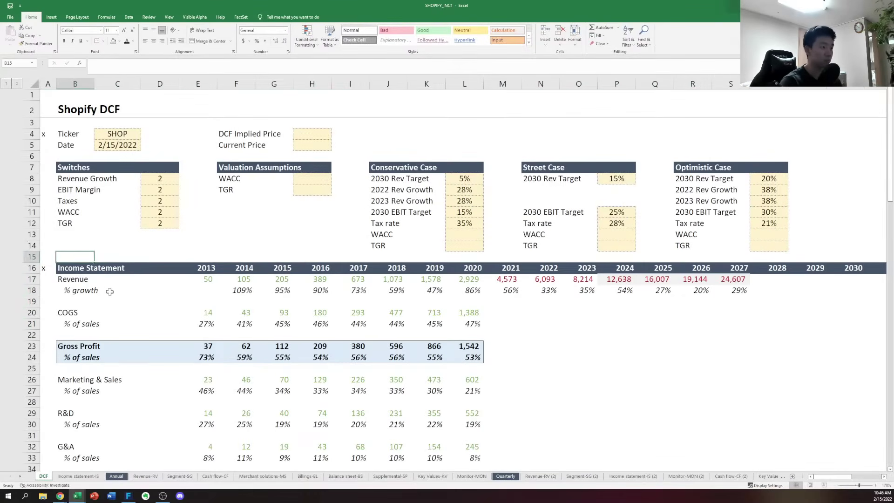
key("Left")
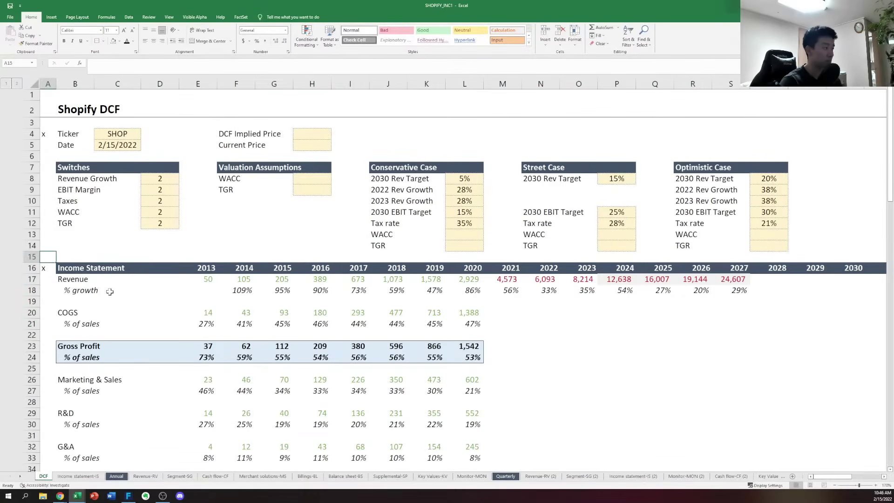
key("shift+space")
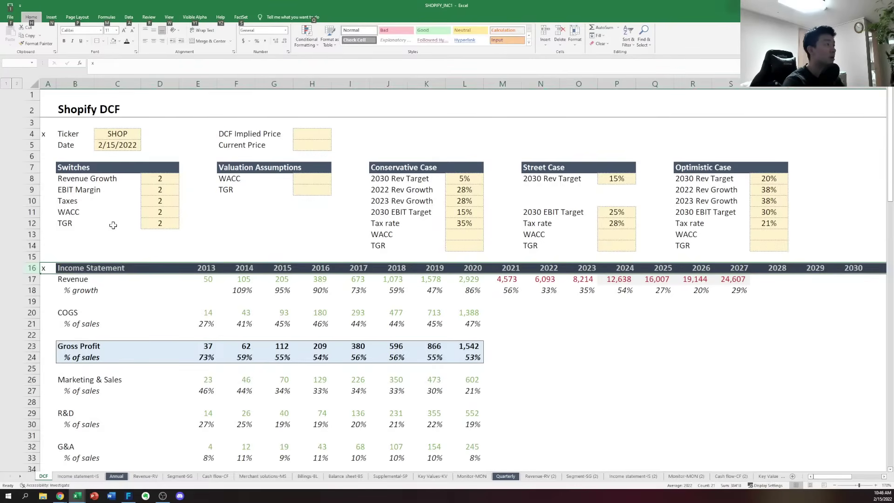
key("w")
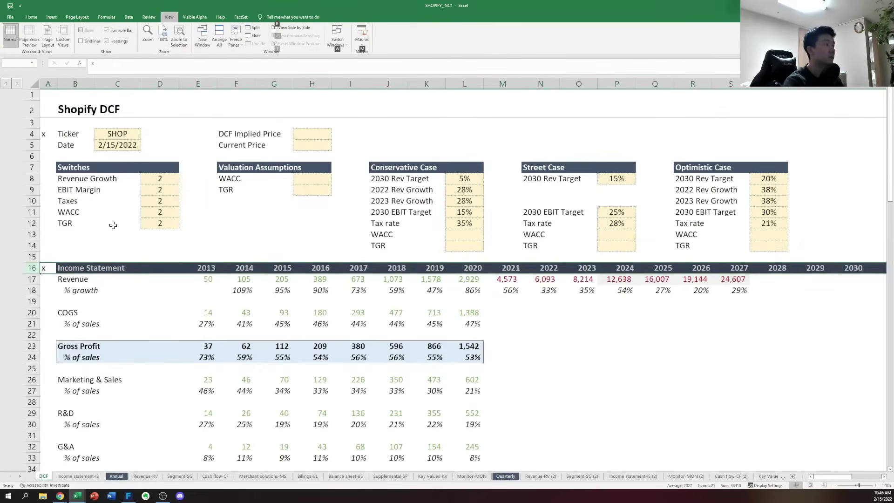
key("f")
key("f")
key("Down")
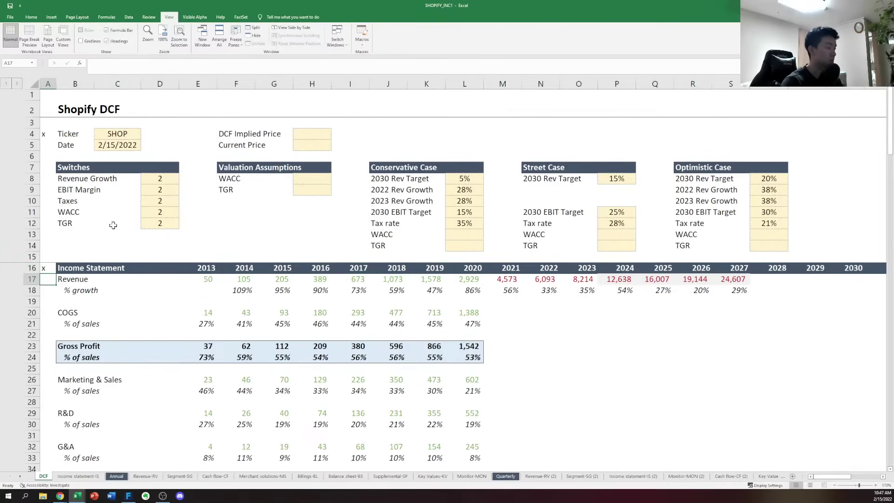
Unfreeze the panes on the DCF sheet
key("alt+h")
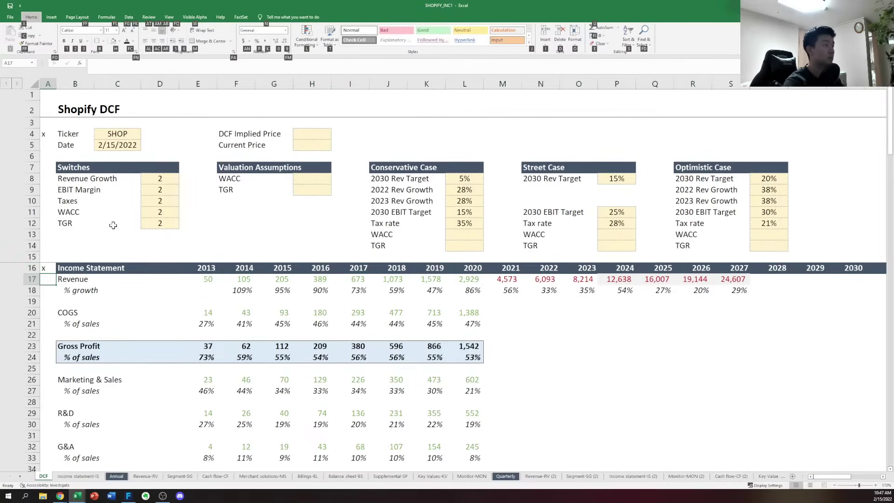
key("Escape")
key("w")
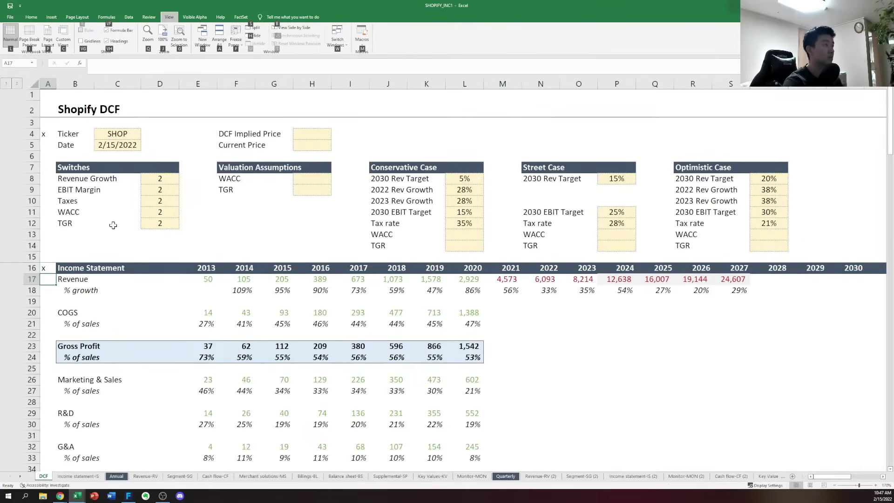
key("f")
key("f")
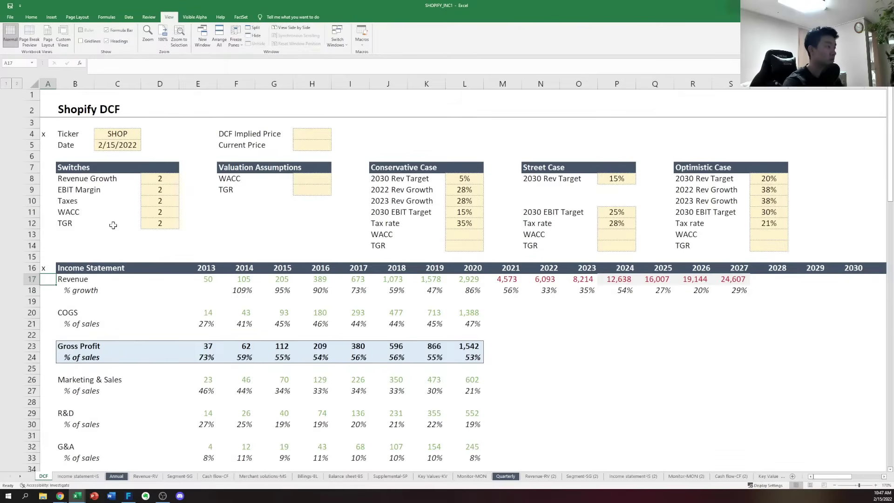
Freeze panes above row 17 so the assumption tables and the Income Statement year header stay fixed
key("shift+space")
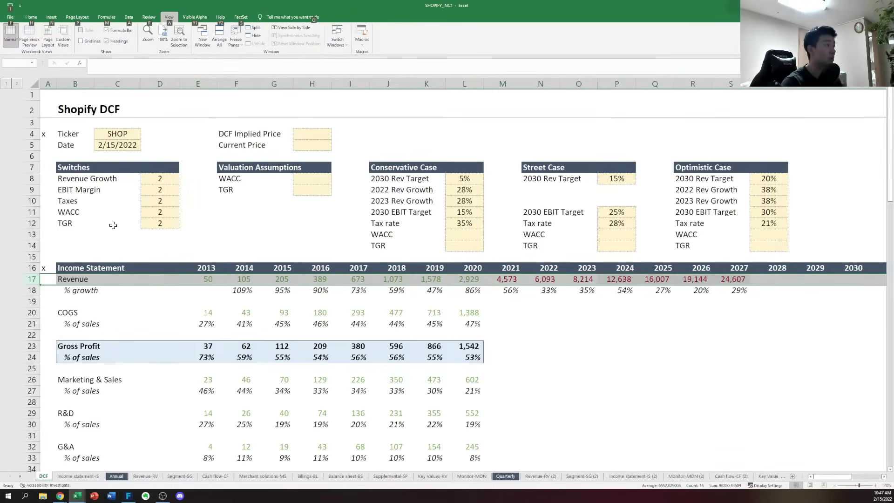
key("f")
key("f")
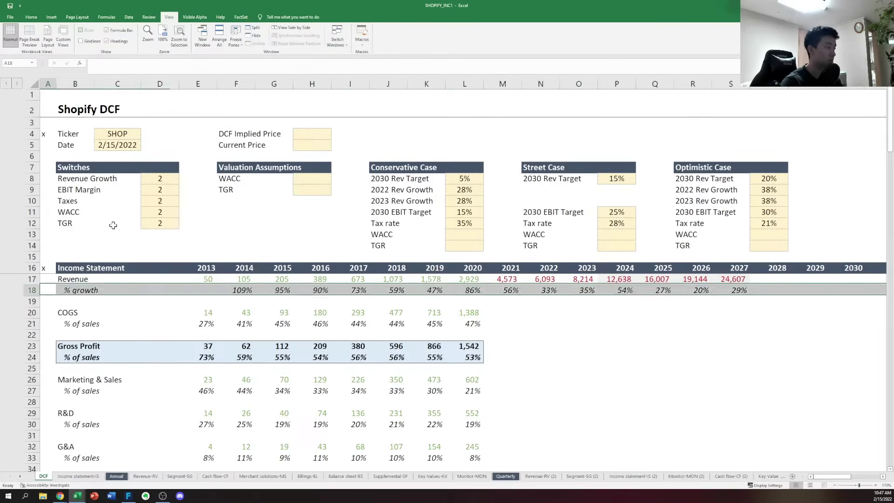
Examine the income statement, cash flow and DCF sections down to the CapEx rows beneath the frozen header
key("Down")
key("Down")
key("Down")
key("Down")
key("Down")
key("Down")
key("Down")
key("Down")
key("Down")
key("Down")
key("Down")
key("Down")
key("Down")
key("Down")
key("Down")
key("Down")
key("Down")
key("Down")
key("Down")
key("Down")
key("Down")
key("Down")
key("Down")
key("Down")
key("Down")
key("Down")
key("Down")
key("Down")
key("Down")
key("Down")
key("Down")
key("Down")
key("Down")
key("Down")
key("Down")
key("Down")
key("Down")
key("Down")
key("Down")
key("Down")
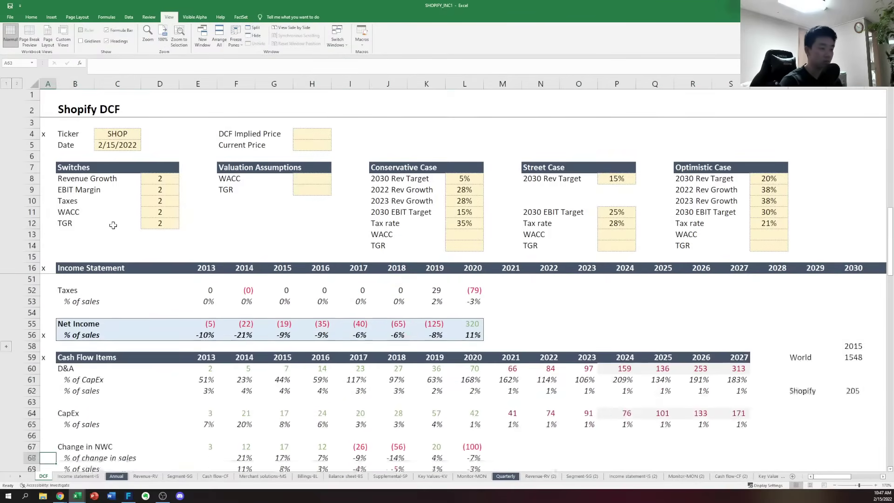
key("Down")
key("Down")
key("Down")
key("Down")
key("Down")
key("Down")
key("Down")
key("Down")
key("Down")
key("Down")
key("Down")
key("Down")
key("Down")
key("Down")
key("Down")
key("Down")
key("Down")
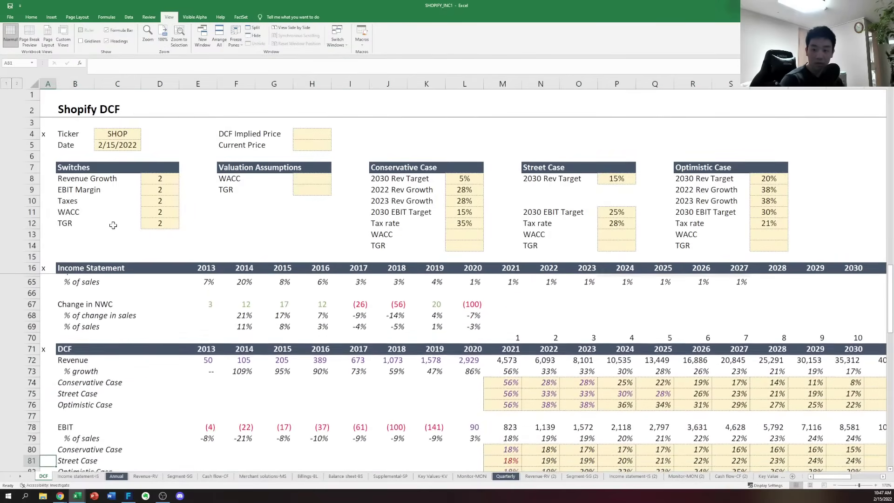
key("Down")
key("Down")
key("Down")
key("Down")
key("Down")
key("Down")
key("Down")
key("Down")
key("Down")
key("Down")
key("Down")
key("Down")
key("Down")
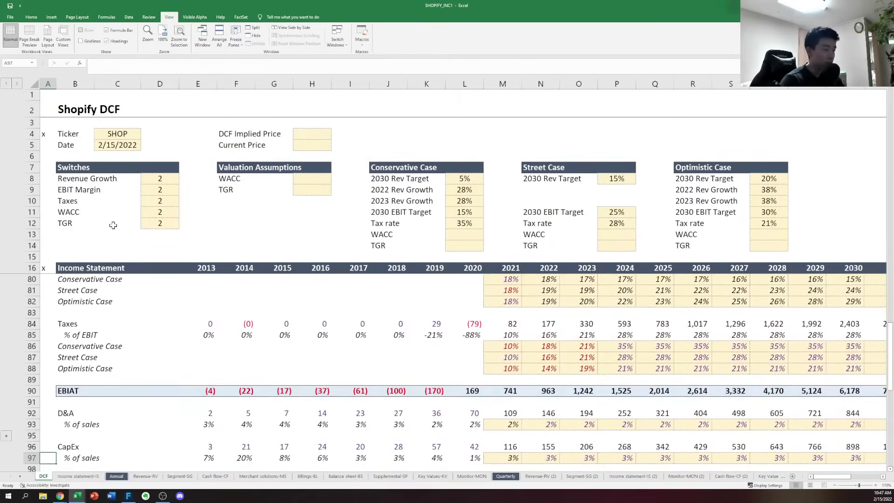
Calculate the 2021 Unlevered FCF in M103 with the formula =M90+M92-M96-M99
key("Up")
key("Right")
key("Right")
key("Right")
key("Right")
key("Right")
key("Right")
key("Right")
key("Right")
key("Up")
key("Up")
key("Up")
key("Up")
key("Up")
key("Up")
key("Right")
key("Right")
key("Right")
key("Right")
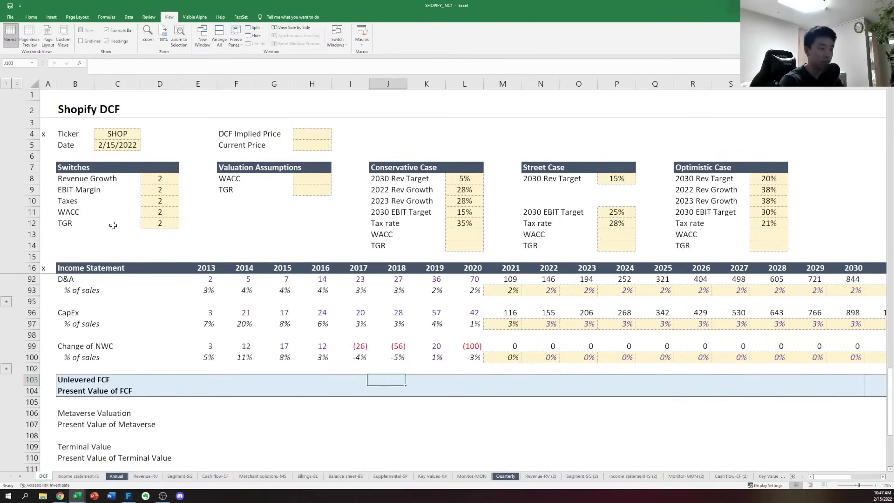
type("=")
key("Up")
key("Up")
key("Up")
key("Up")
key("Up")
key("Up")
key("Up")
key("Up")
key("Up")
key("Up")
key("Up")
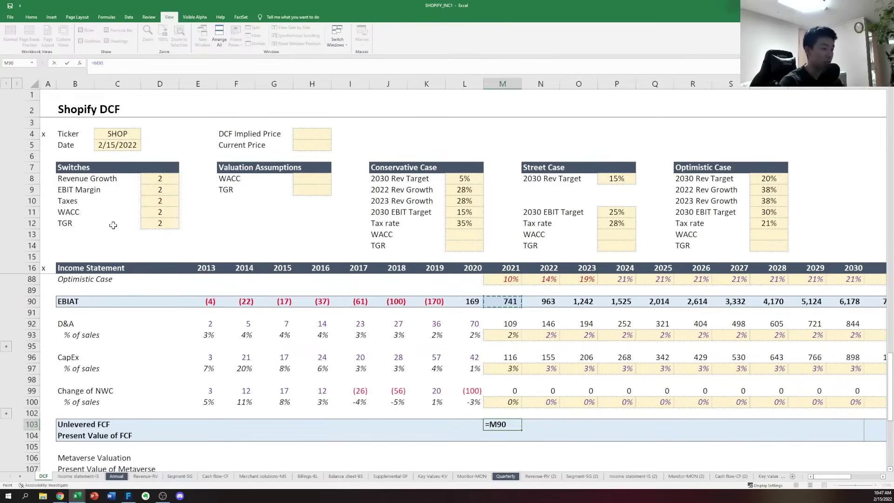
type("+")
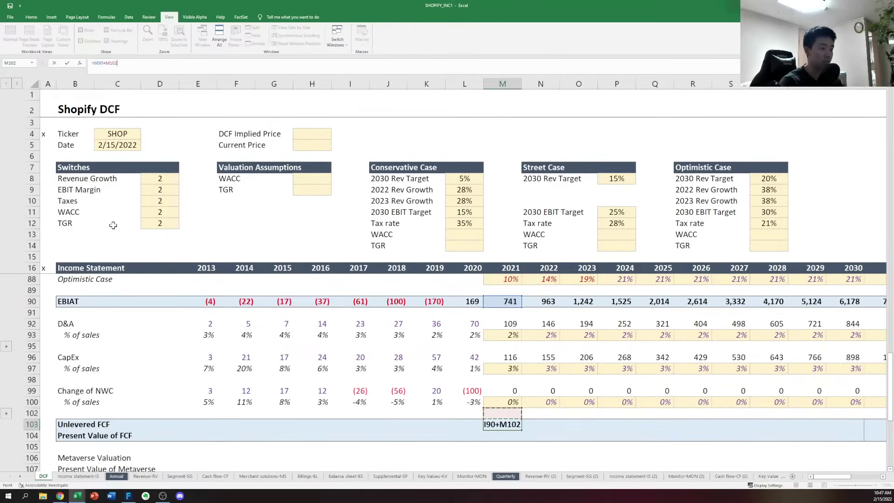
key("Up")
key("Up")
key("Up")
key("Up")
key("Up")
key("Up")
key("Up")
key("Up")
key("Up")
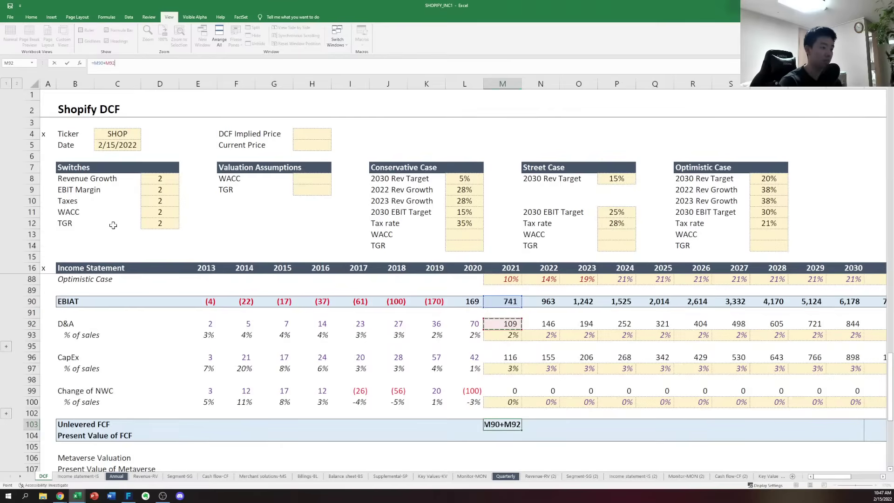
type("-")
key("Up")
key("Up")
key("Up")
key("Up")
key("Up")
key("Up")
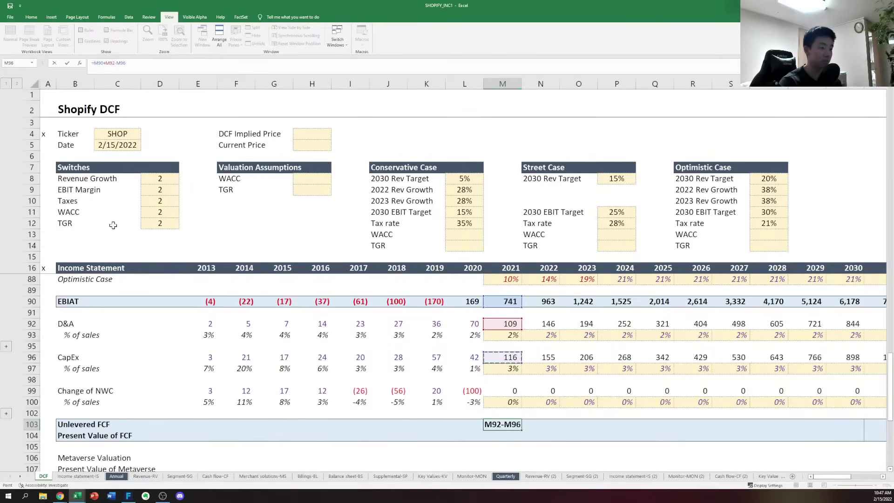
type("-")
key("Up")
key("Up")
key("Up")
key("ctrl+Return")
Copy the 2021 Unlevered FCF formula across the remaining forecast years through 2031
key("ctrl+c")
key("shift+Right")
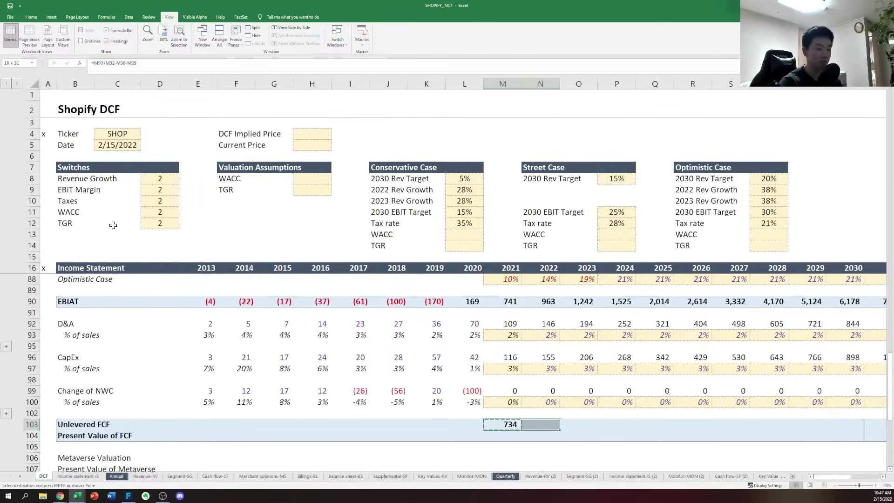
key("shift+Right")
key("shift+Right")
key("shift+Right")
key("shift+Right")
key("shift+Right")
key("shift+Right")
key("shift+Right")
key("shift+Right")
key("shift+Right")
key("Return")
Apply one continuous outside border around the Unlevered FCF and Present Value of FCF rows, from the labels through 2031
key("Right")
key("Right")
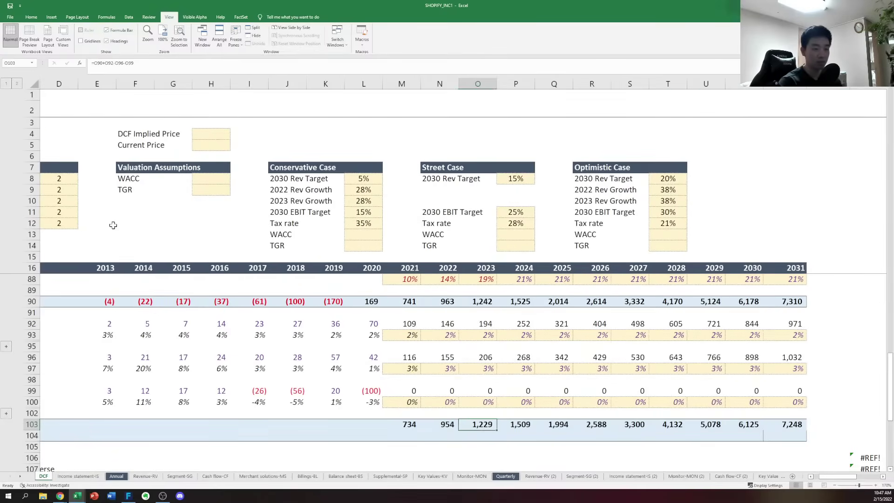
key("ctrl+Right")
key("shift+Down")
key("ctrl+shift+Left")
key("ctrl+shift+Left")
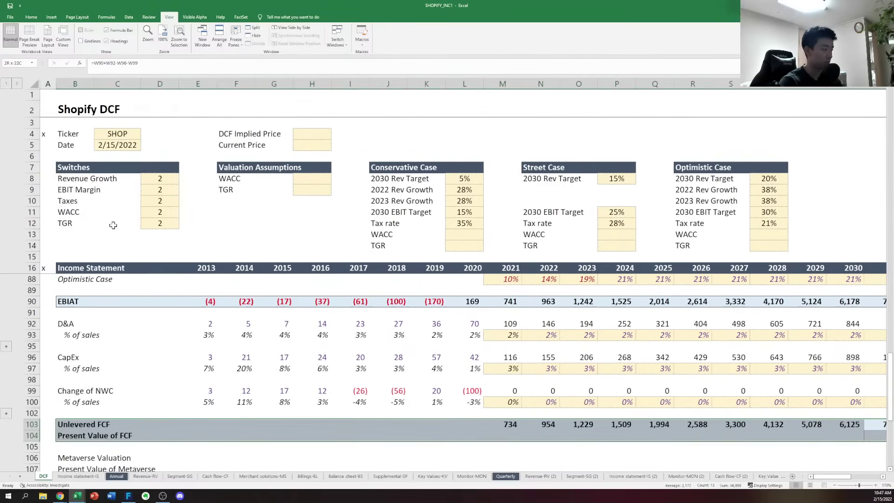
key("alt+h")
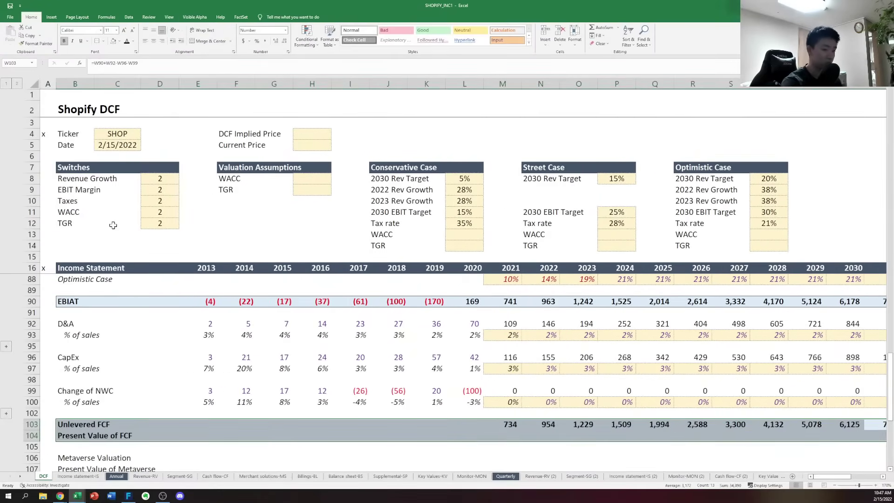
Clear the leftover #REF! formulas beyond the 2031 column, starting at row 106
key("Down")
key("Down")
key("Right")
key("Right")
key("shift+Down")
key("shift+Down")
key("shift+Down")
key("shift+Down")
key("shift+Down")
key("shift+Down")
key("shift+Down")
key("shift+Down")
key("shift+Down")
key("shift+Down")
key("shift+Down")
key("shift+Down")
key("shift+Down")
key("shift+Down")
key("shift+Down")
key("shift+Down")
key("shift+Down")
key("shift+Down")
key("shift+Down")
key("shift+Down")
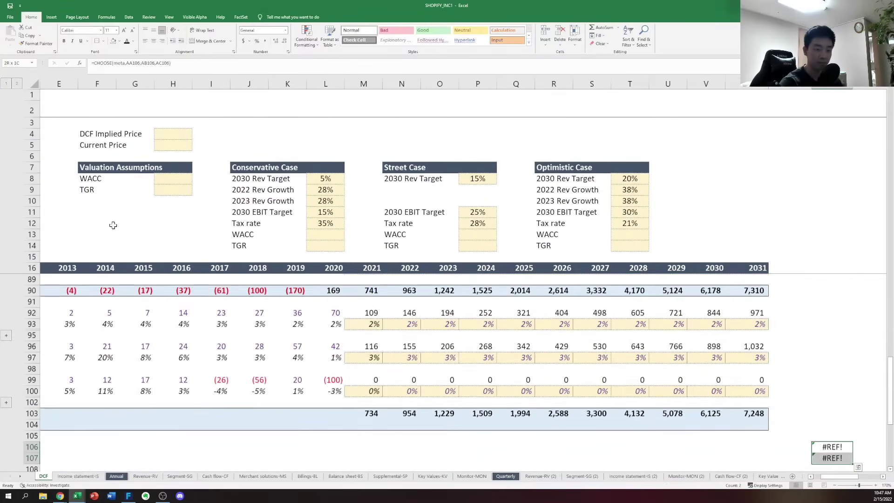
key("Left")
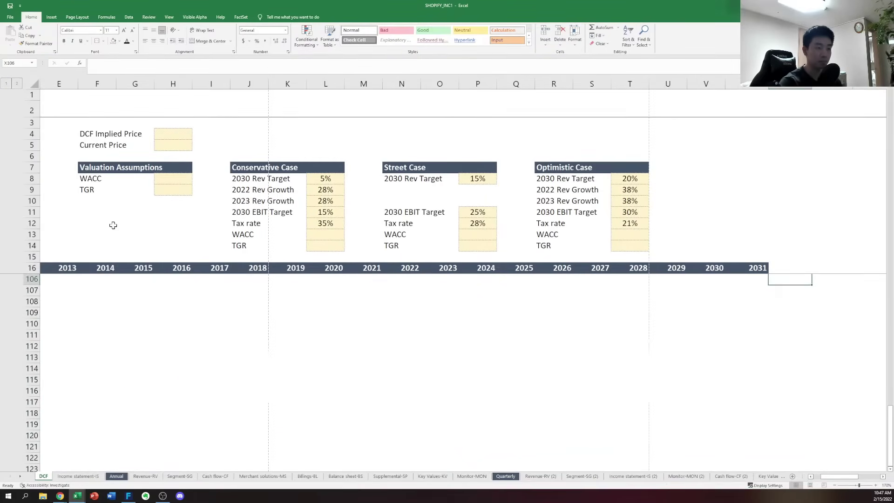
key("Left")
key("Left")
key("Left")
key("Left")
key("Left")
key("Left")
key("Left")
key("Left")
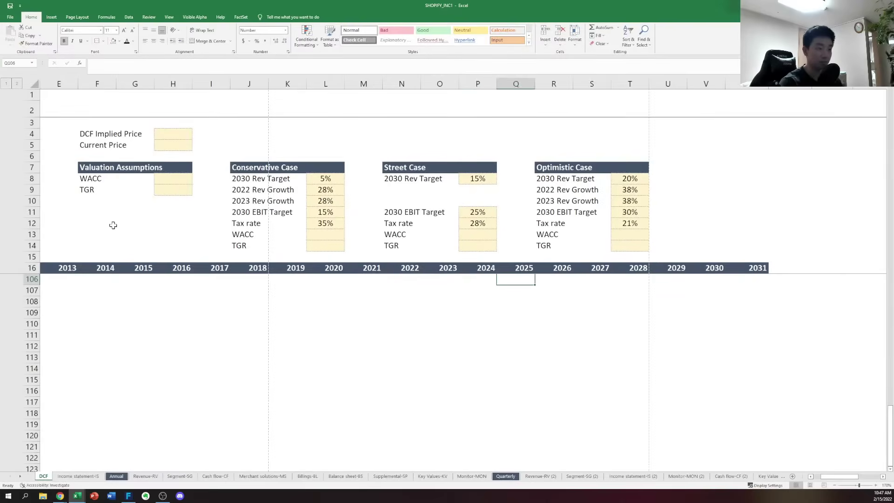
key("Right")
key("ctrl+p")
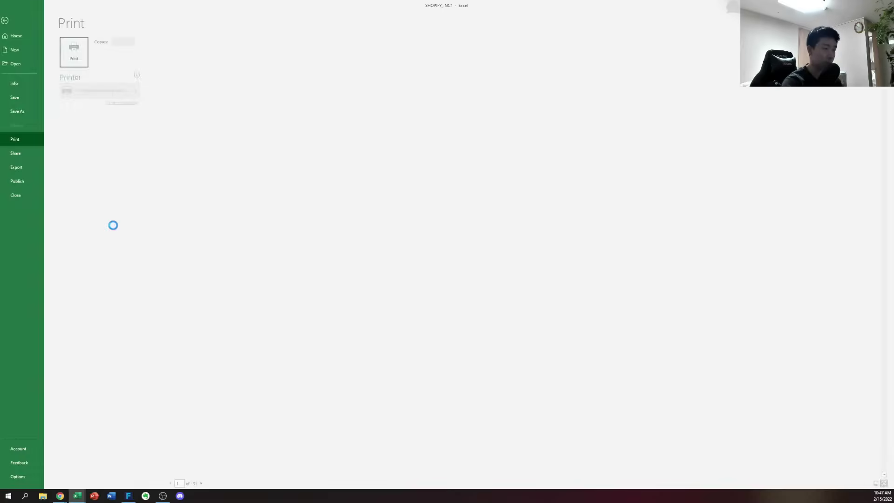
key("Escape")
key("Down")
key("Down")
key("Down")
key("Down")
key("Down")
key("Down")
key("Down")
key("Down")
key("Down")
key("Down")
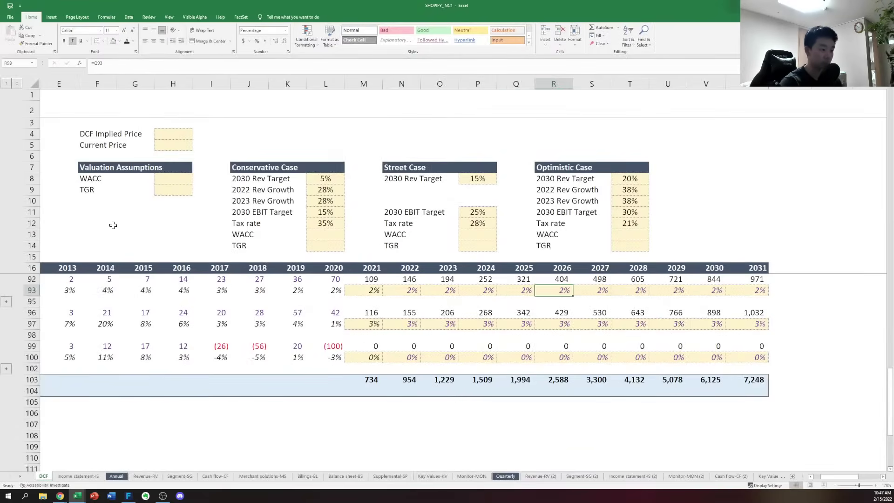
key("Left")
key("Left")
key("Left")
key("Left")
key("Left")
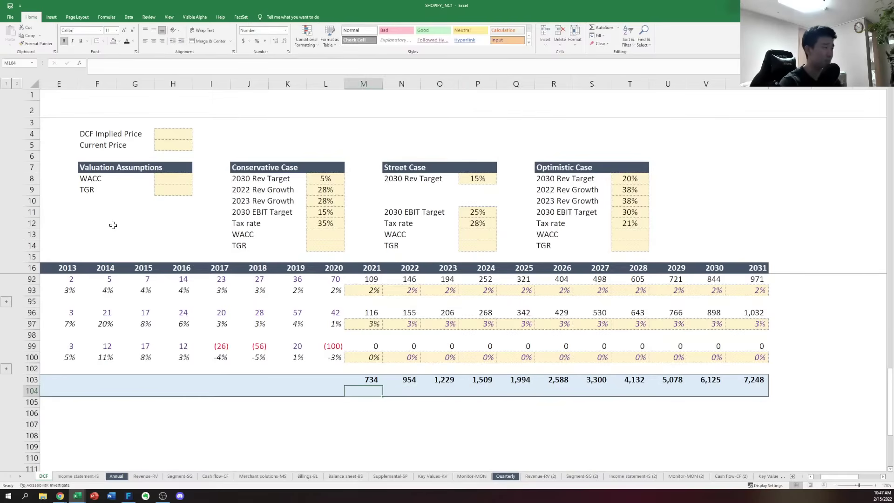
Select the WACC input cell L13 in the Conservative Case table
left_click(172, 227)
key("Left")
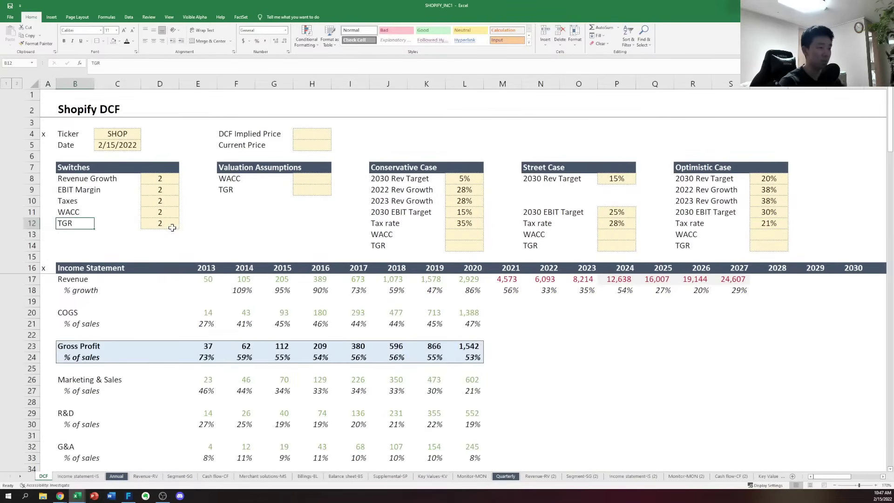
key("Right")
key("Right")
key("Right")
key("Right")
key("Left")
key("Down")
key("Left")
key("Up")
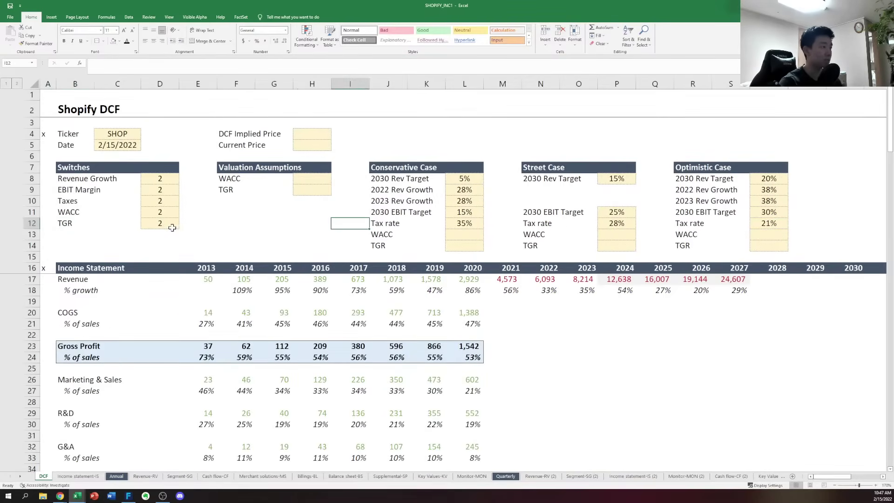
key("Right")
key("Down")
key("Right")
key("Right")
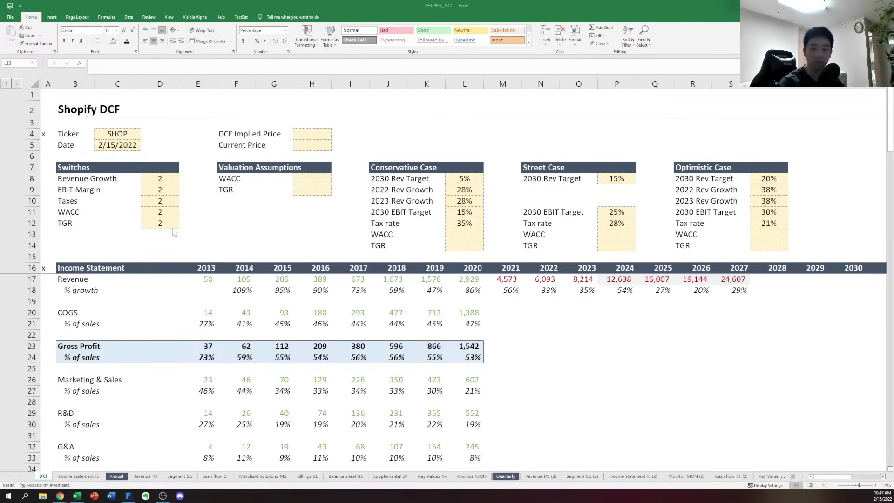
Check the WACC mentions in the Morgan Stanley and Guggenheim valuations in Shopify Reports.pdf in Chrome, and return to the DCF workbook
key("alt+Tab")
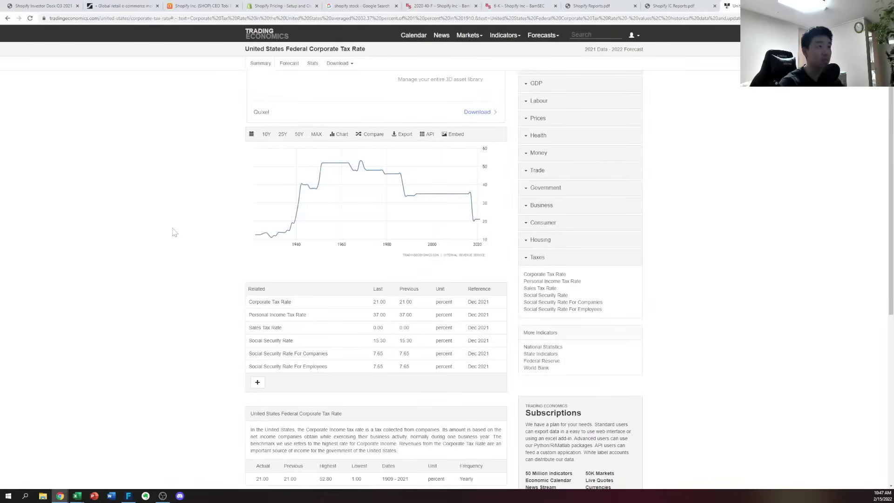
key("ctrl+shift+Tab")
key("ctrl+shift+Tab")
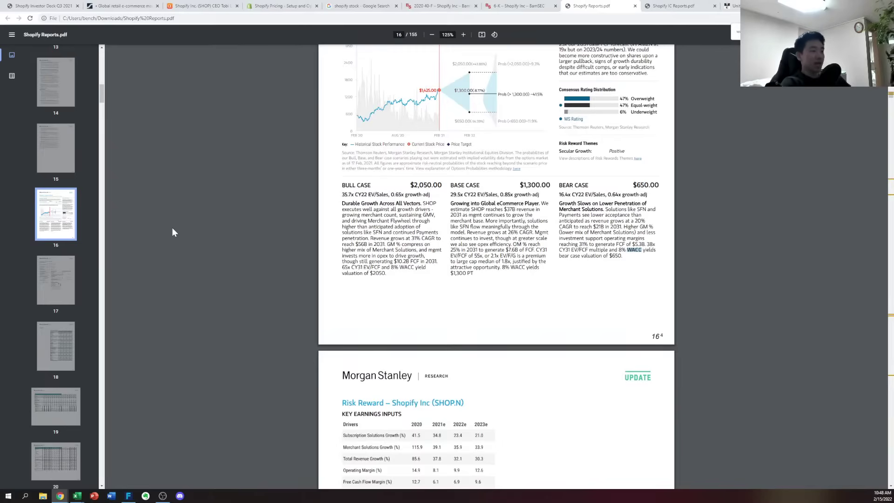
key("Return")
key("Return")
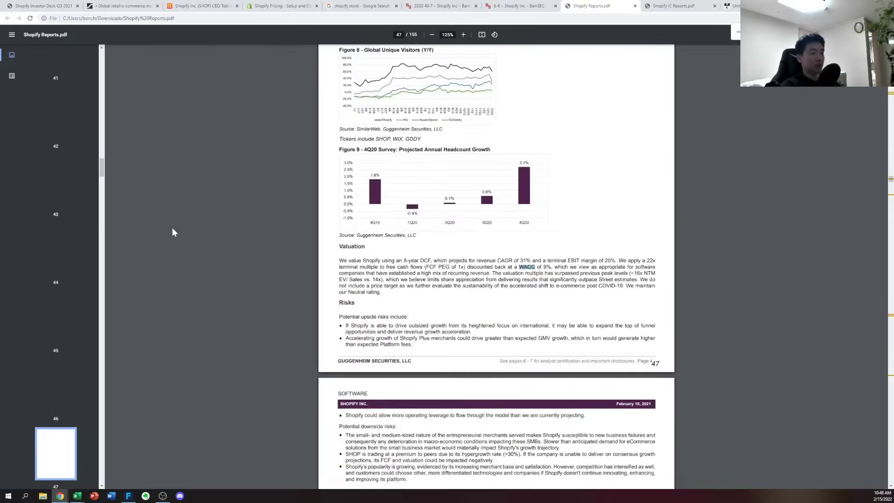
key("Return")
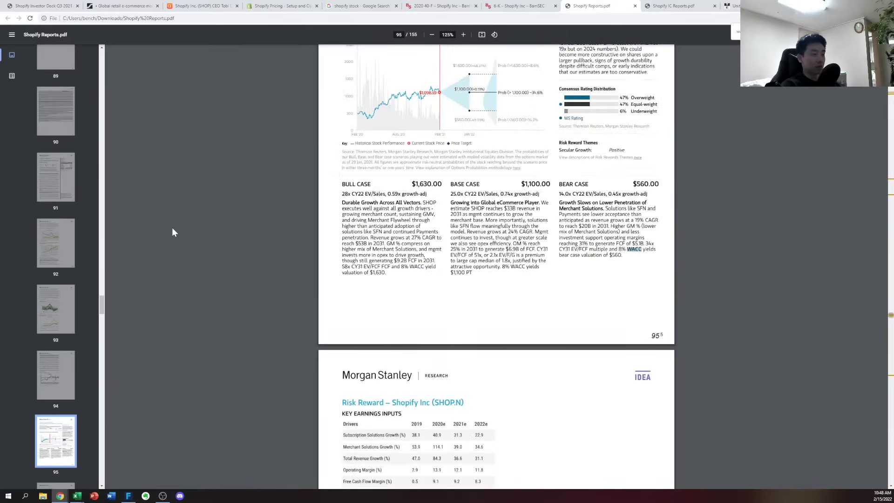
key("Return")
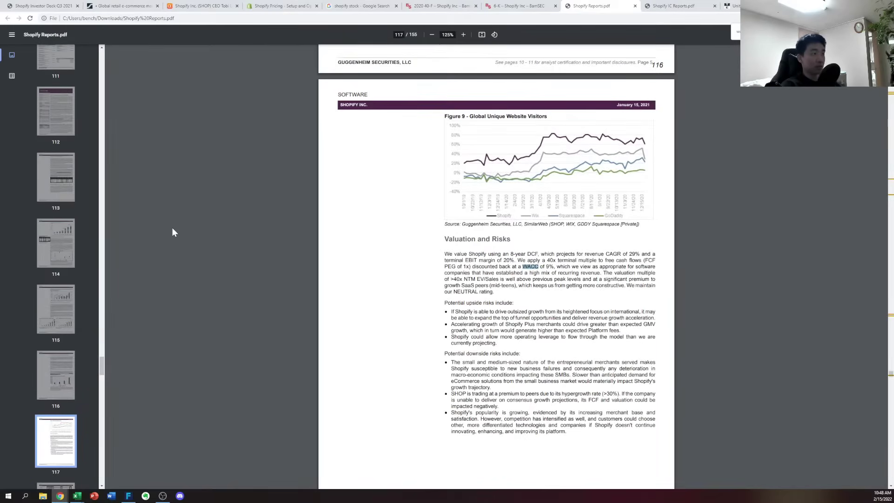
scroll(391, 178, "down", 3)
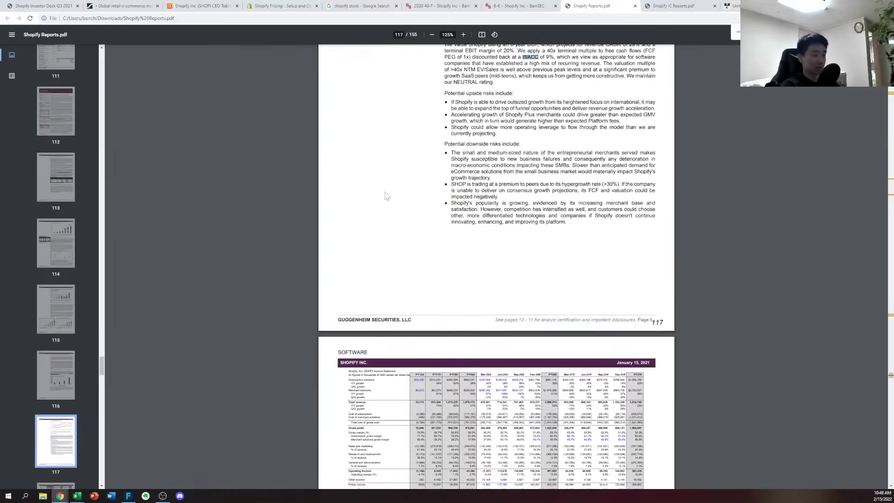
scroll(387, 195, "up", 2)
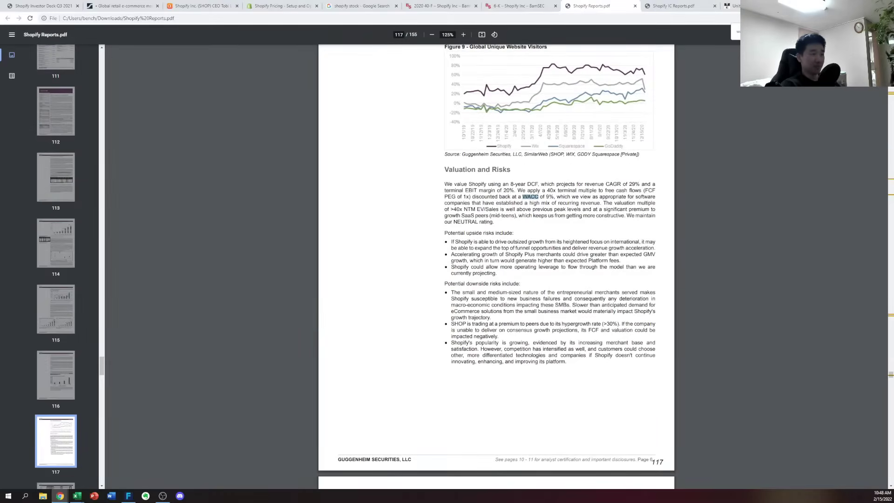
key("Return")
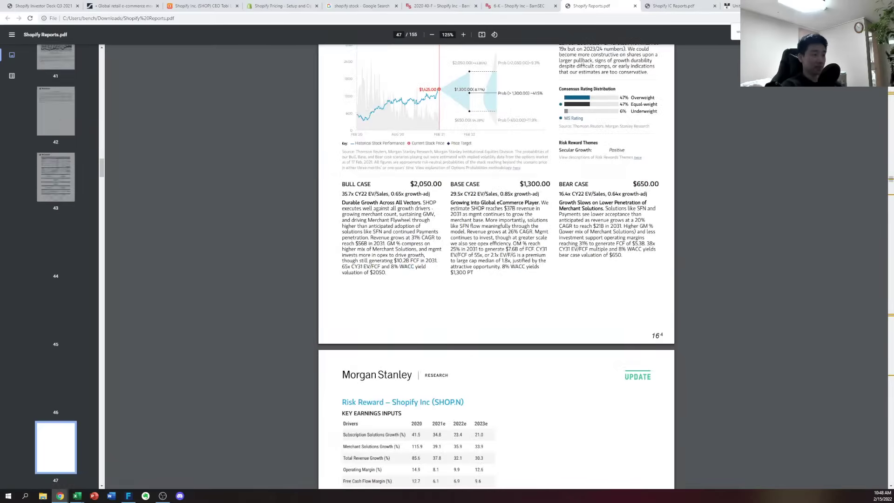
key("Return")
key("Return")
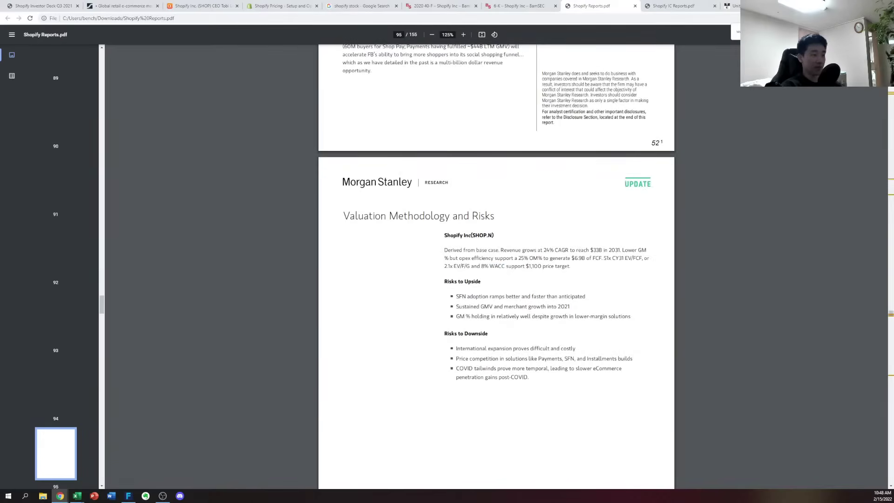
key("Return")
key("Return")
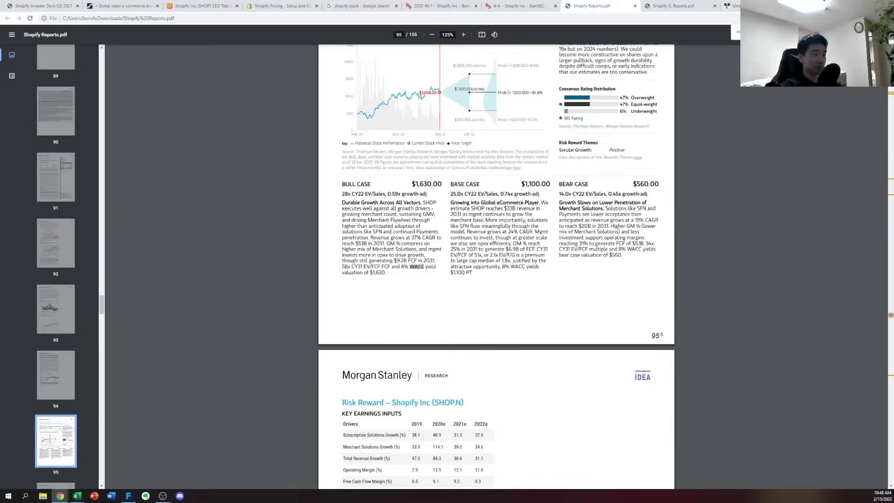
key("Return")
key("alt+Tab")
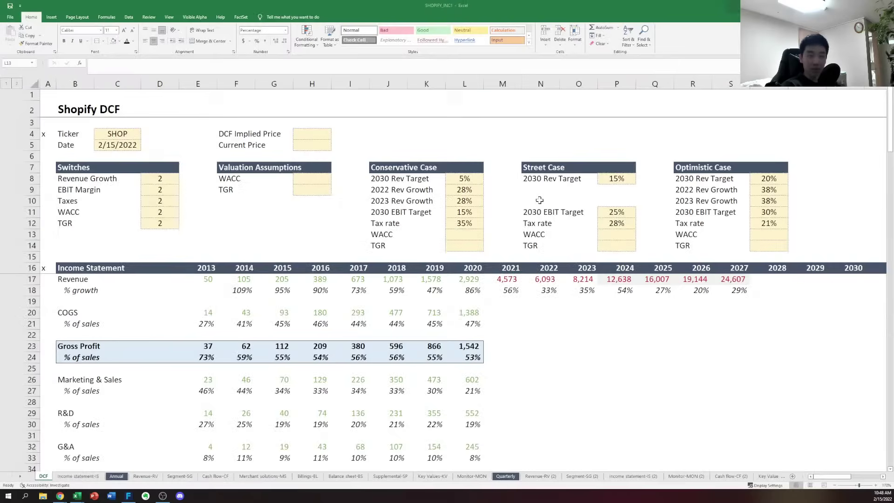
Set the WACC in the Optimistic Case table to 8%
key("Right")
key("Right")
key("Right")
key("Right")
key("Right")
key("Right")
key("Right")
key("Right")
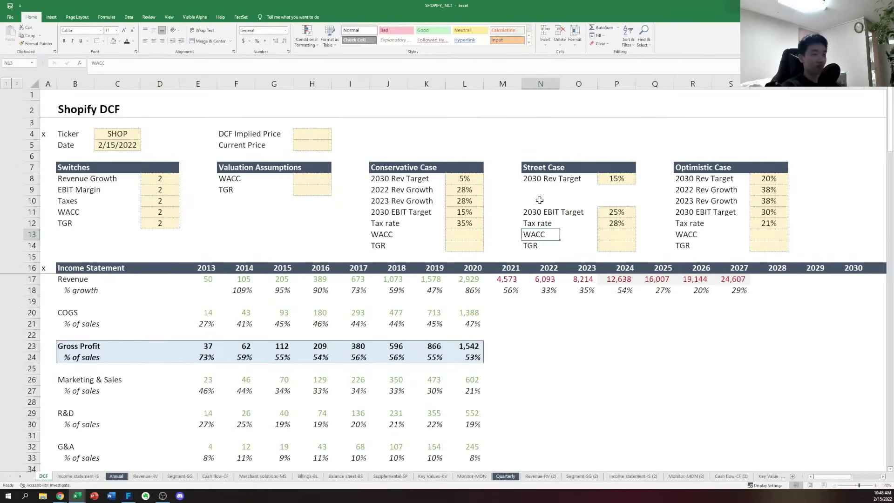
type("8")
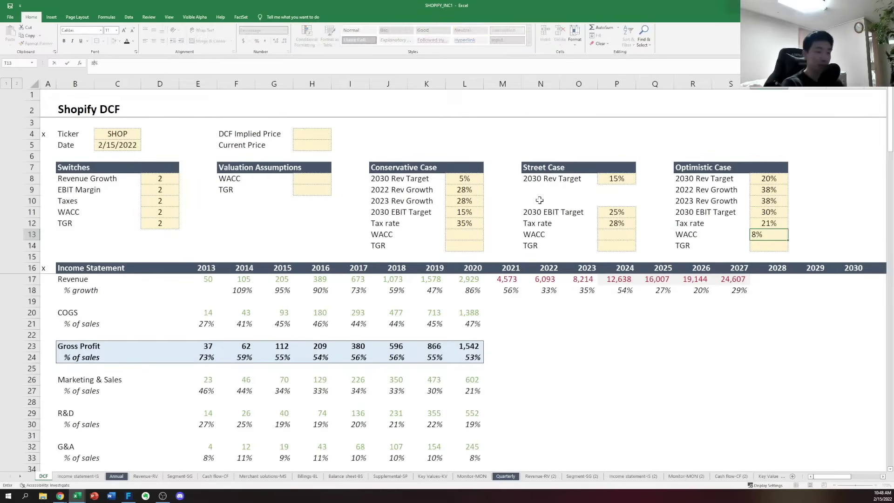
Set the WACC to 9% in the Street Case table and 10% in the Conservative Case table
key("Left")
key("Left")
key("Left")
key("Left")
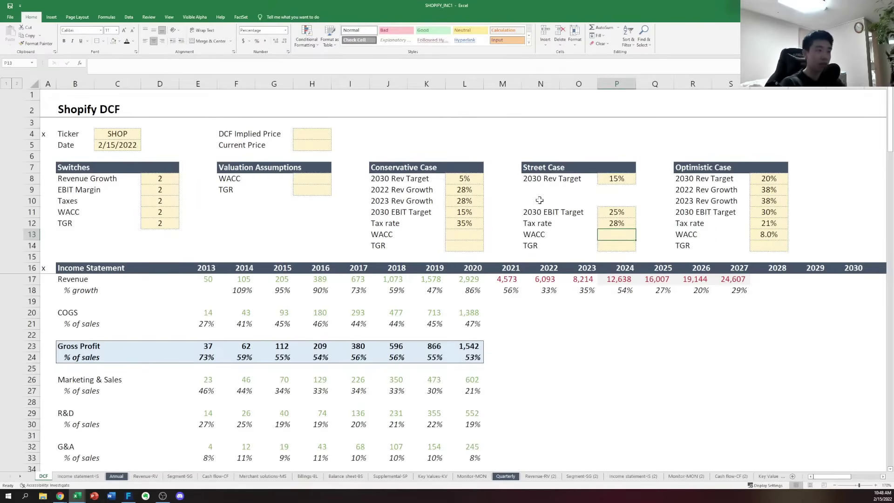
type("9")
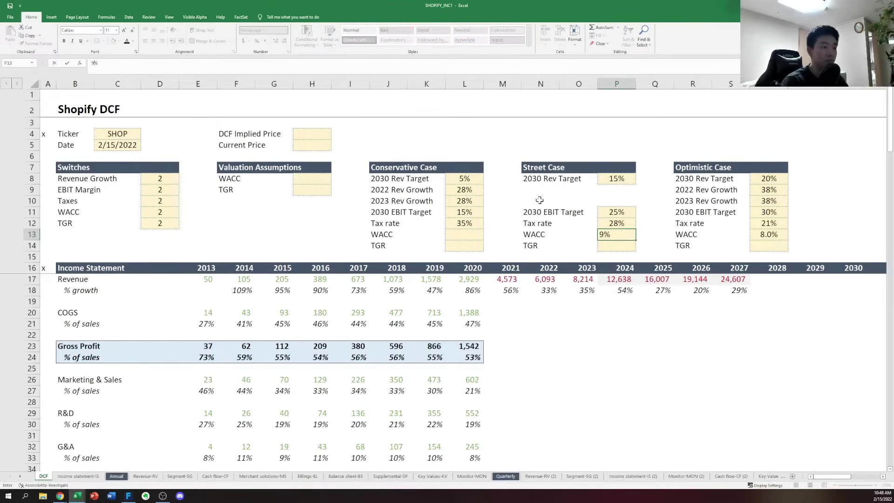
key("Left")
key("Left")
key("Left")
key("Left")
type("10")
key("Return")
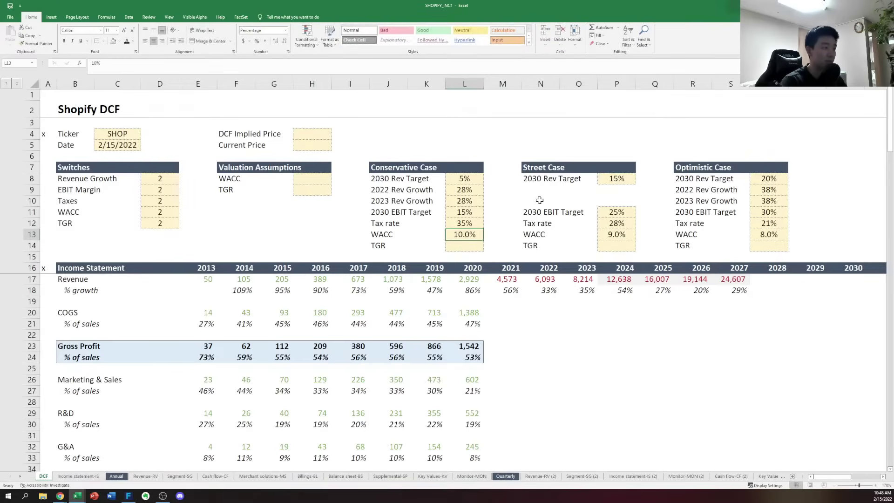
Search Shopify Reports.pdf in Chrome for "tgr" and "terminal" to check growth assumptions, and return to the DCF workbook
key("alt+Tab")
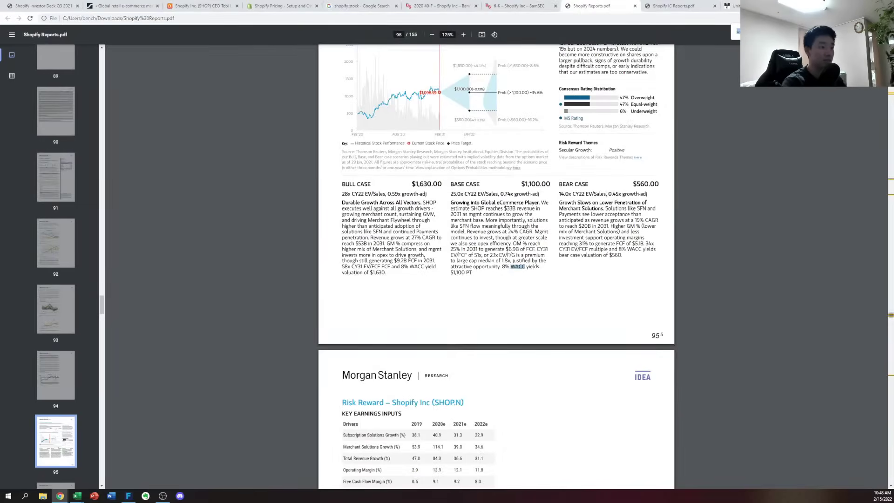
type("tg")
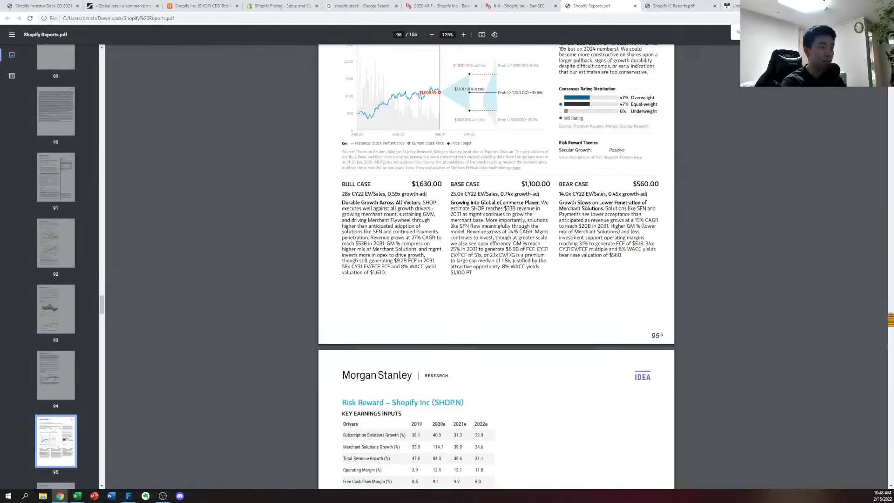
key("Return")
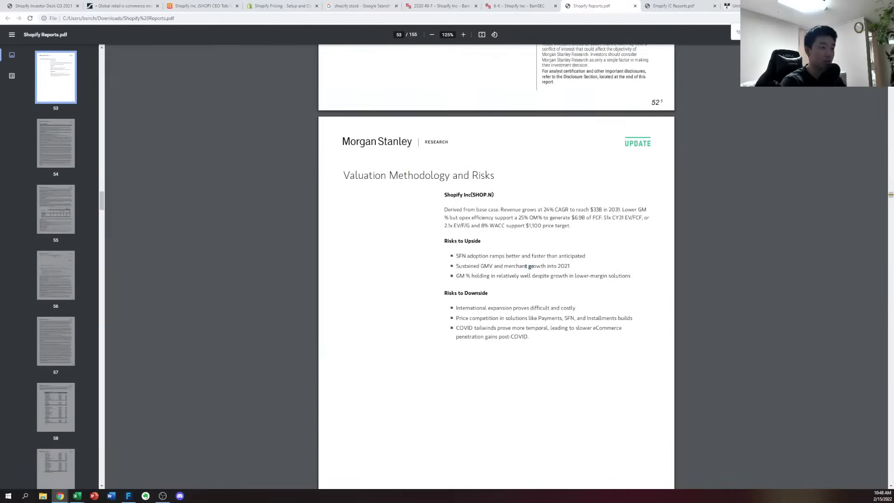
key("BackSpace")
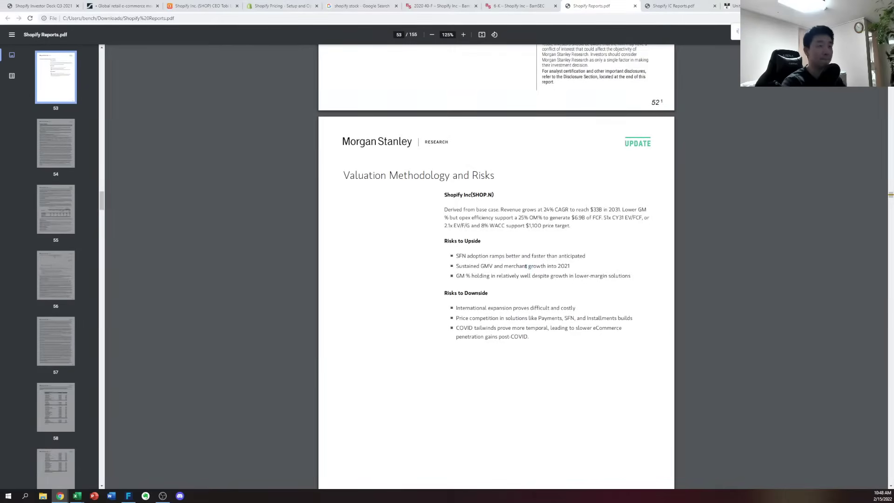
type("erminal")
key("shift+Return")
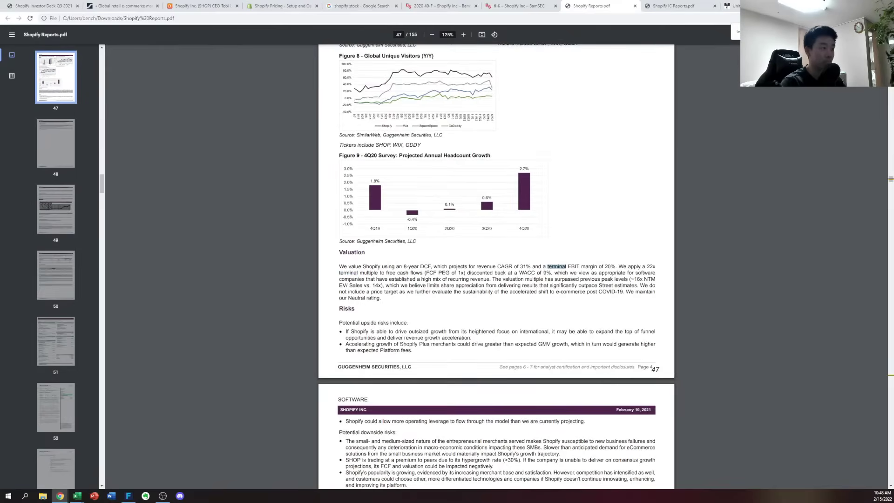
key("Return")
key("Return")
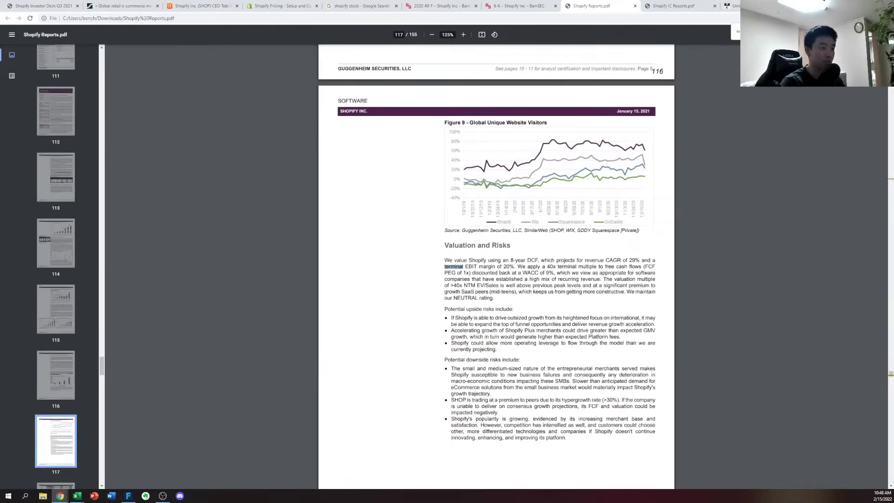
key("alt+Tab")
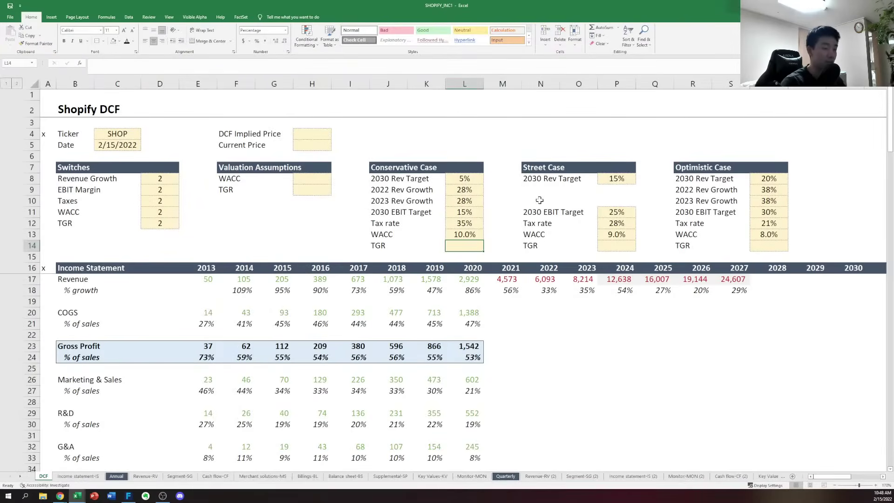
Set the TGR to 2.5% in the Street Case table and 3% in the Optimistic Case table
key("Right")
key("Right")
key("Right")
key("Right")
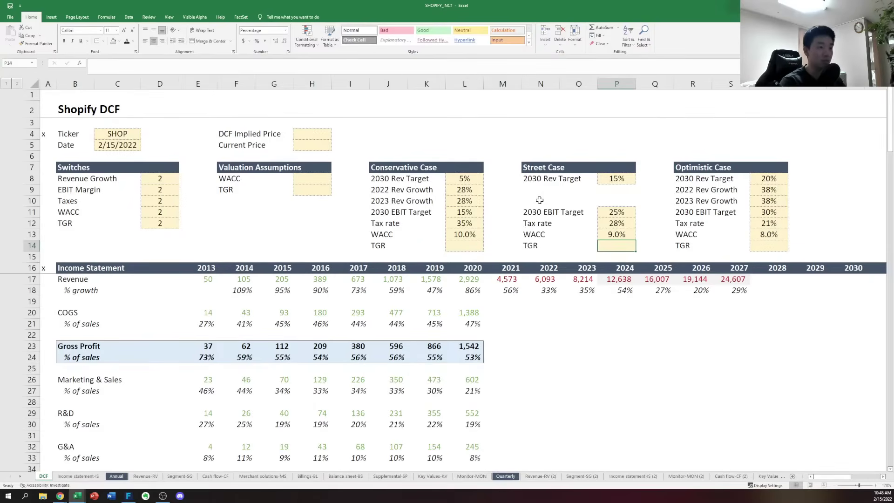
type("2.5")
key("Right")
key("Right")
key("Right")
key("Right")
type("3")
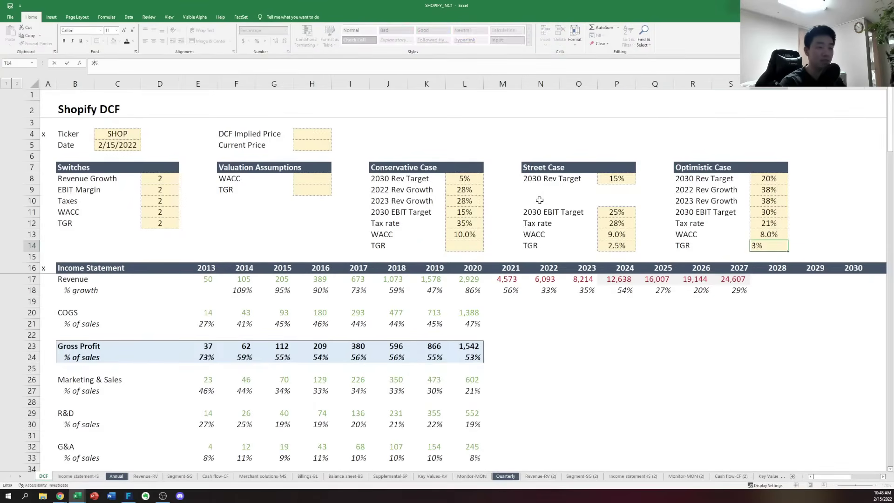
Set the TGR in the Conservative Case table to 2%
key("Left")
key("Left")
key("Left")
key("Left")
key("Left")
key("Left")
type("2")
key("Left")
Enter 2% for both WACC and TGR under Valuation Assumptions
key("Left")
key("Left")
key("Up")
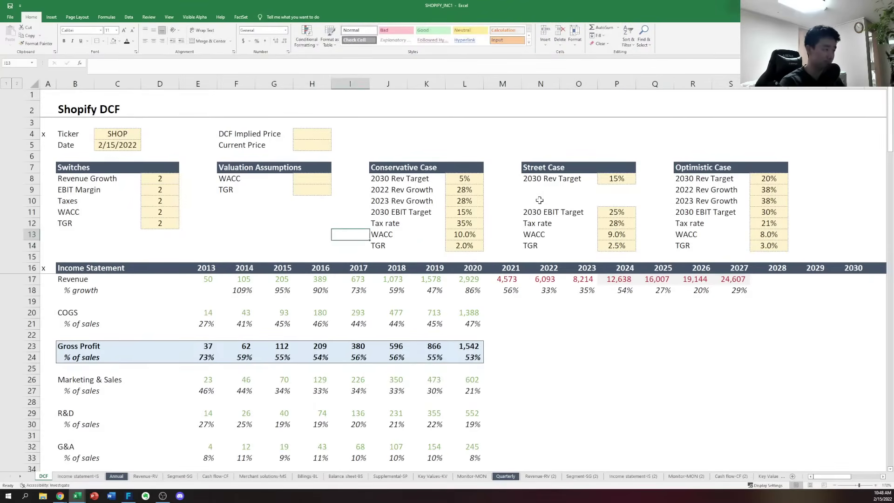
key("Up")
key("Left")
key("Up")
key("Up")
key("Up")
key("Up")
type("2")
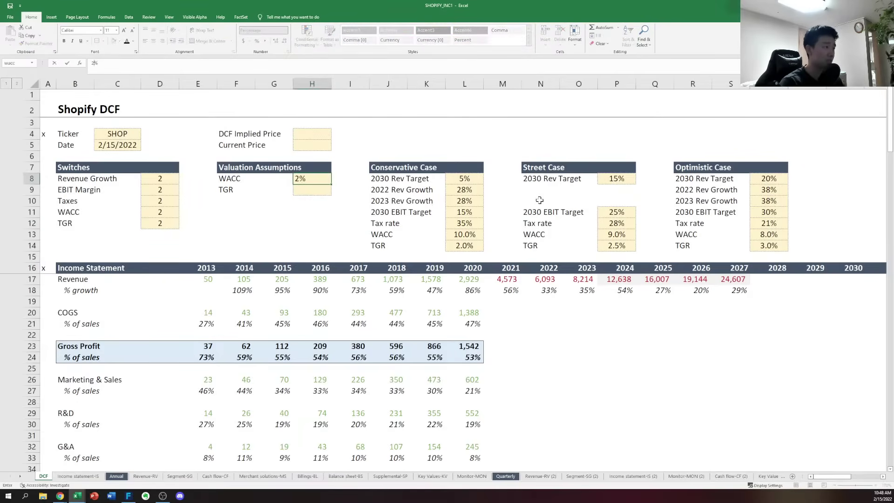
key("Down")
type("2")
Copy the Revenue Growth switch cell D8 over the WACC and TGR cells under Valuation Assumptions
key("Left")
key("Left")
key("Up")
key("Left")
key("Left")
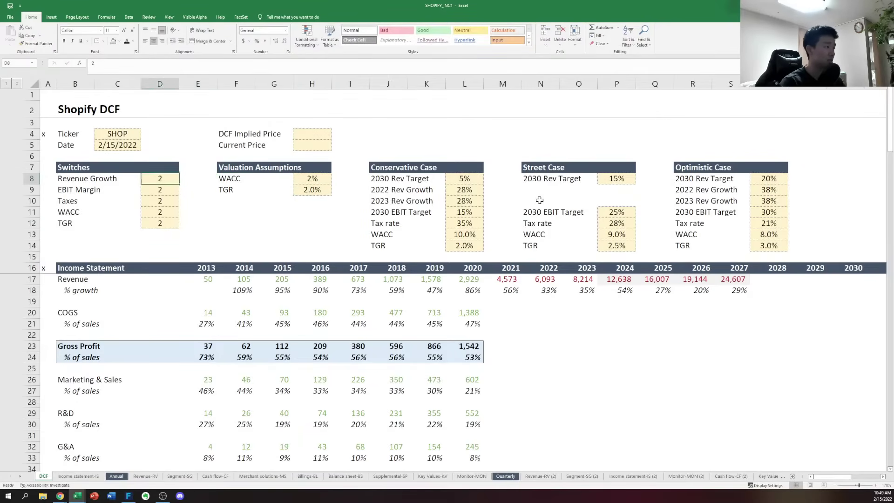
key("ctrl+c")
key("Right")
key("Right")
key("Right")
key("Right")
key("shift+Down")
key("ctrl+v")
key("Escape")
key("Right")
key("Down")
key("Down")
key("Down")
key("Down")
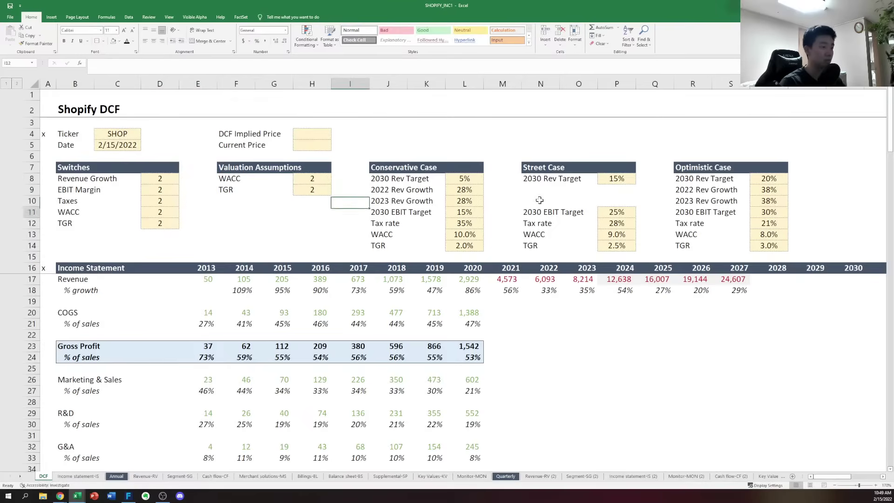
Undo the pasted switch values and the 2% entries in the Valuation Assumptions cells
key("Up")
key("Left")
key("Up")
key("Up")
key("Up")
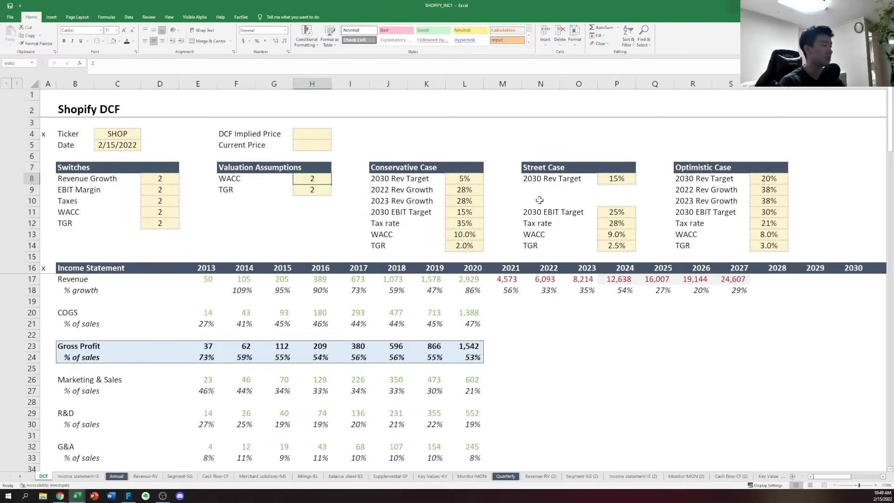
key("ctrl+z")
key("ctrl+z")
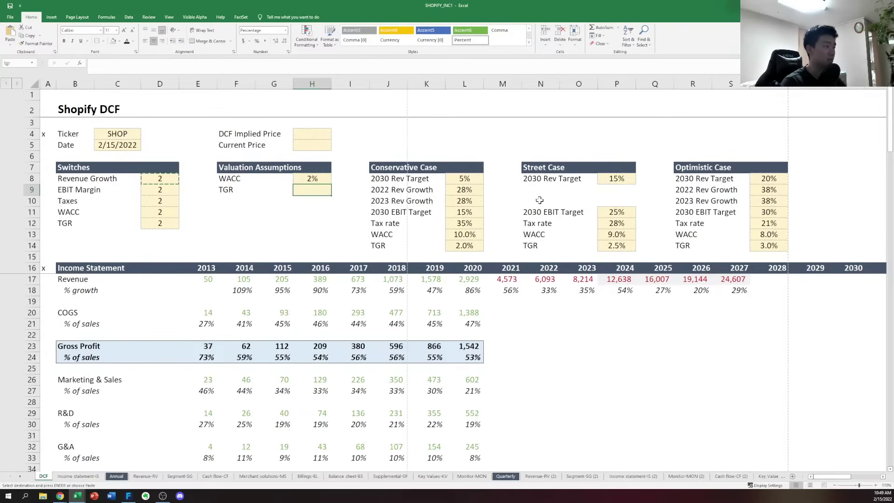
Make the Valuation Assumptions WACC in H8 follow its switch with =CHOOSE(D11,L13,P13,T13)
key("Up")
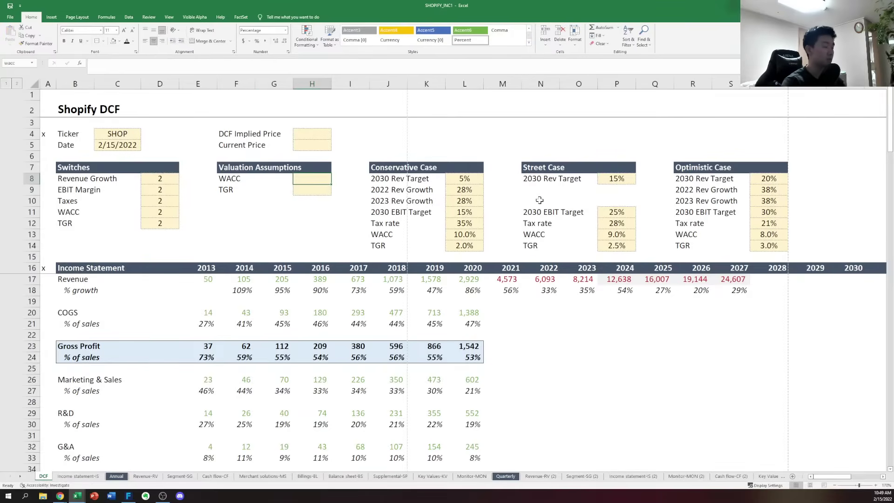
type("=choose(")
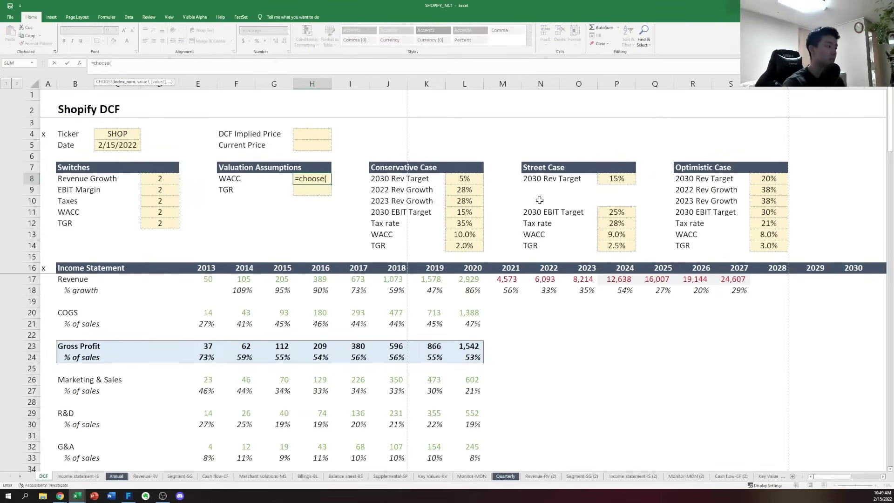
left_click(165, 214)
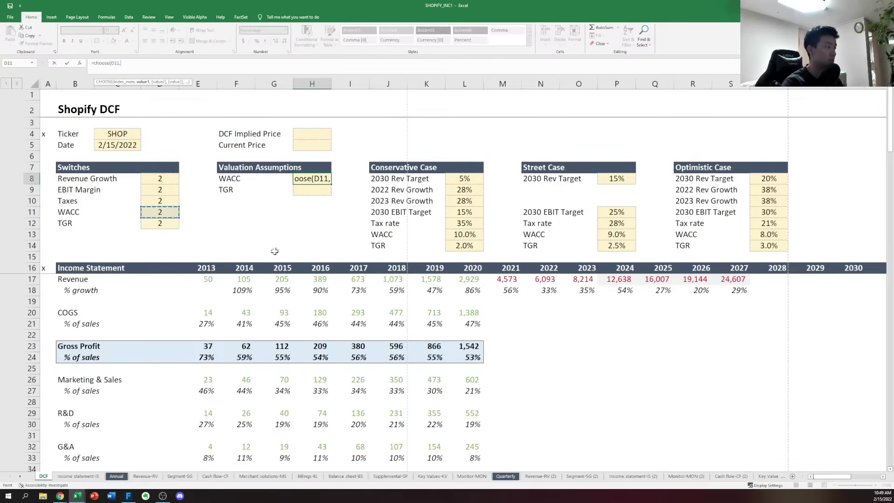
type(",")
left_click(464, 234)
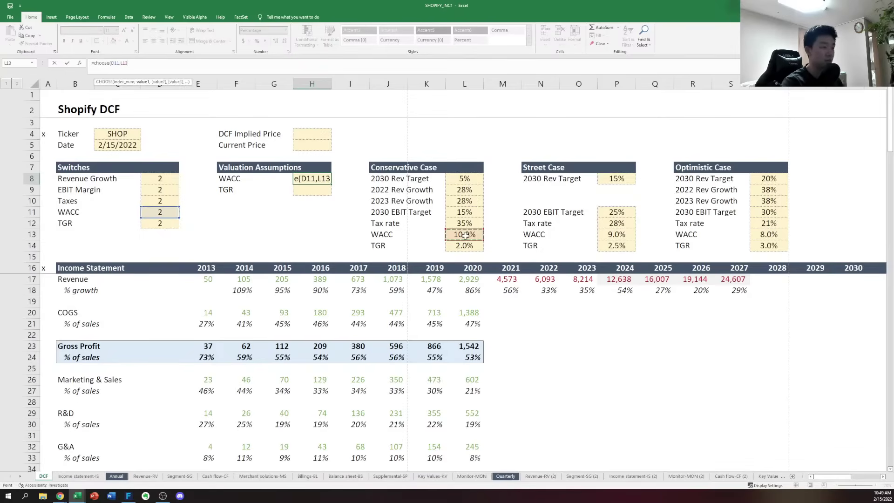
type(",")
left_click(615, 234)
type(",")
left_click(778, 231)
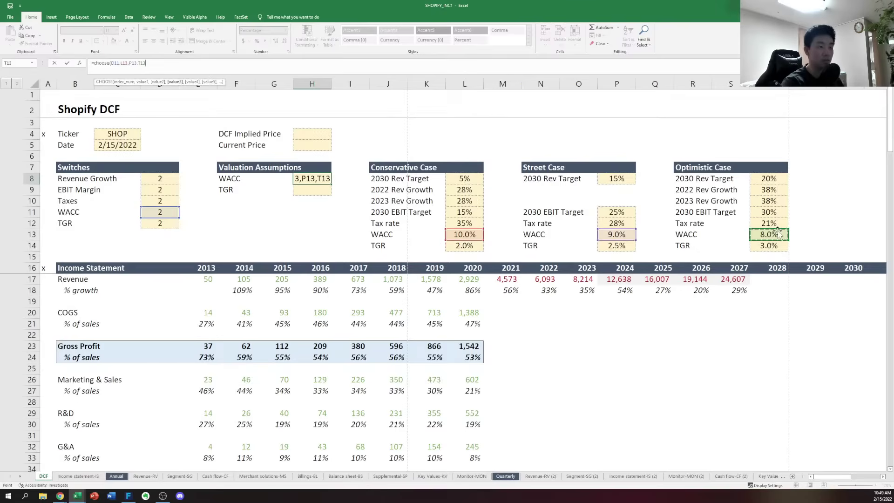
type(")")
key("Return")
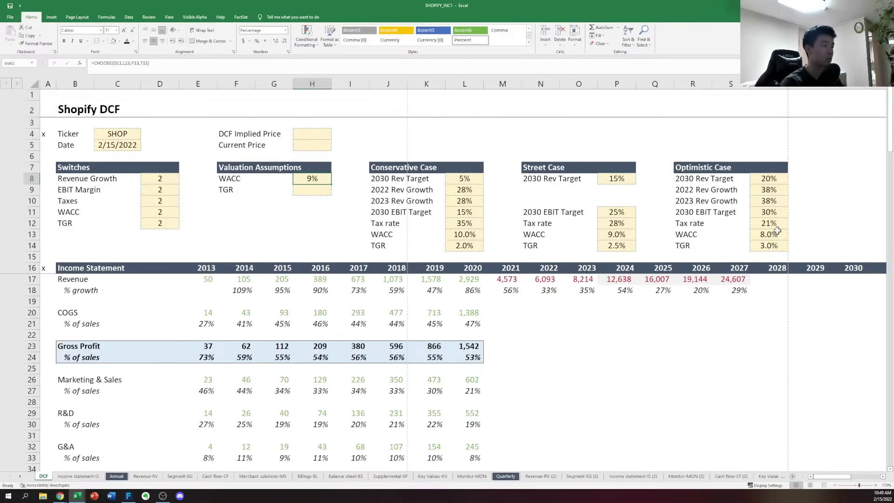
Make the Valuation Assumptions TGR in H9 follow its switch with =CHOOSE(D12,L14,P14,T14)
type("=cho")
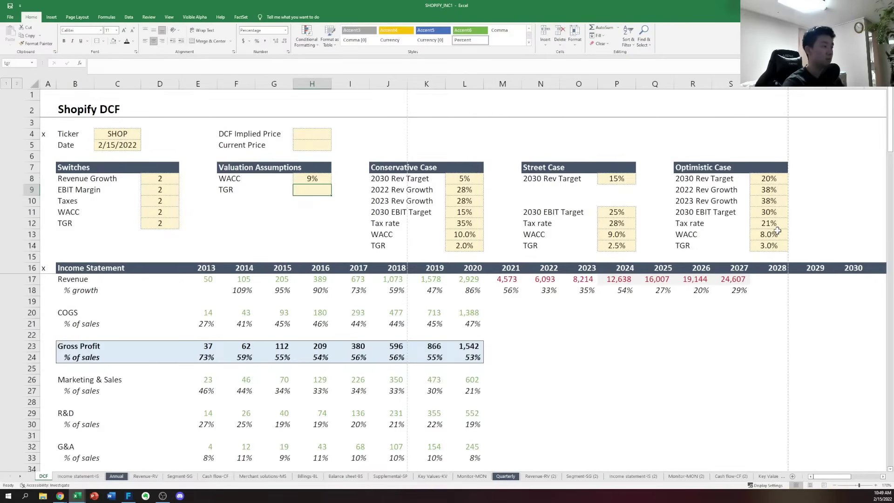
type("ose")
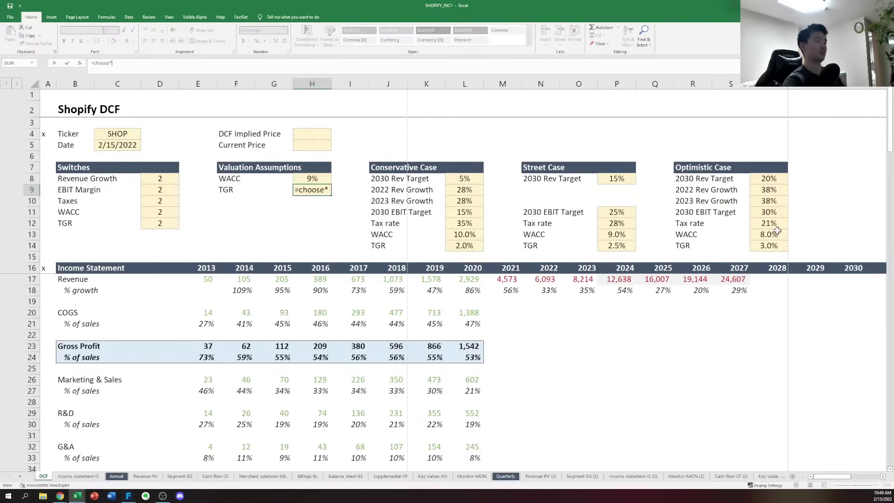
type("(")
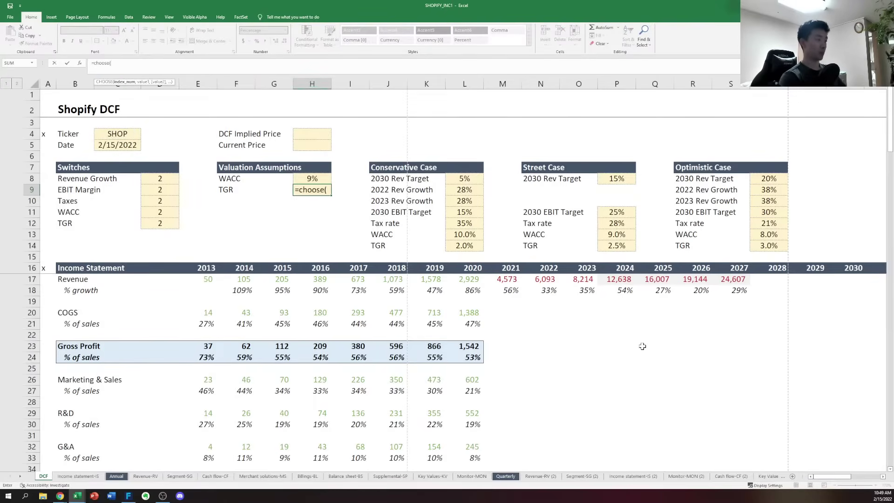
left_click(154, 223)
type(",")
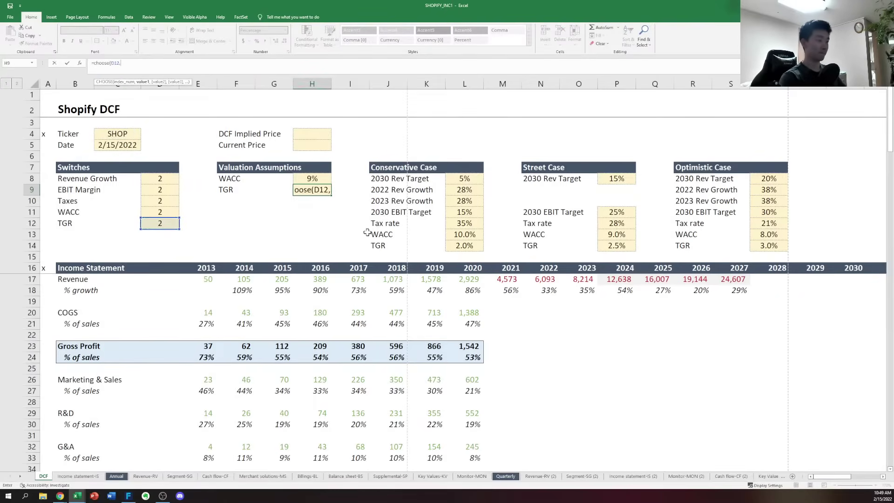
left_click(458, 251)
type(",")
left_click(610, 246)
type(",")
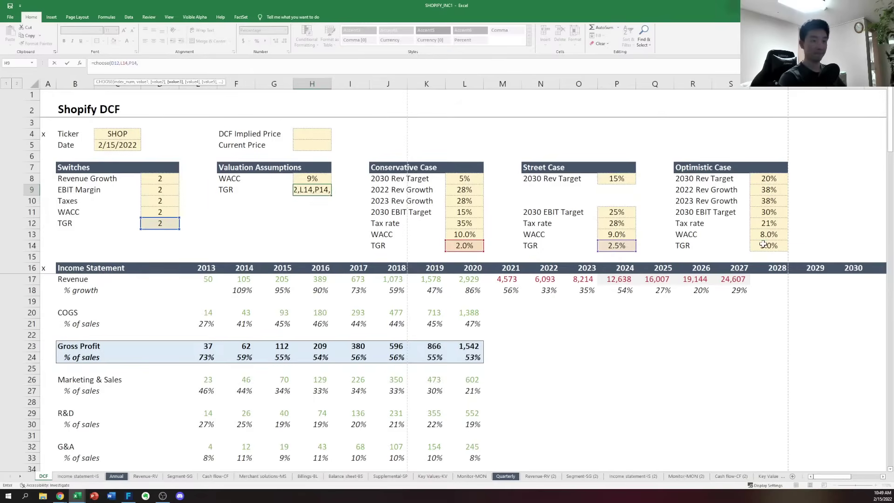
left_click(763, 244)
key("Return")
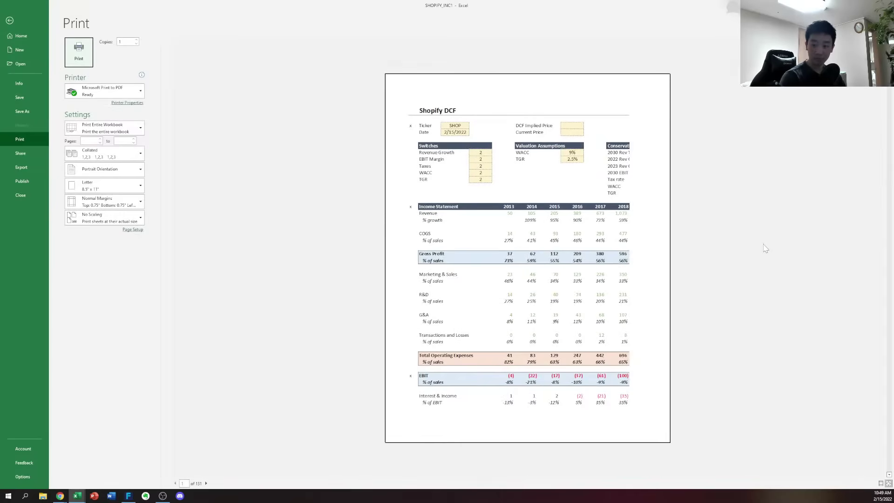
key("Escape")
scroll(530, 295, "down", 14)
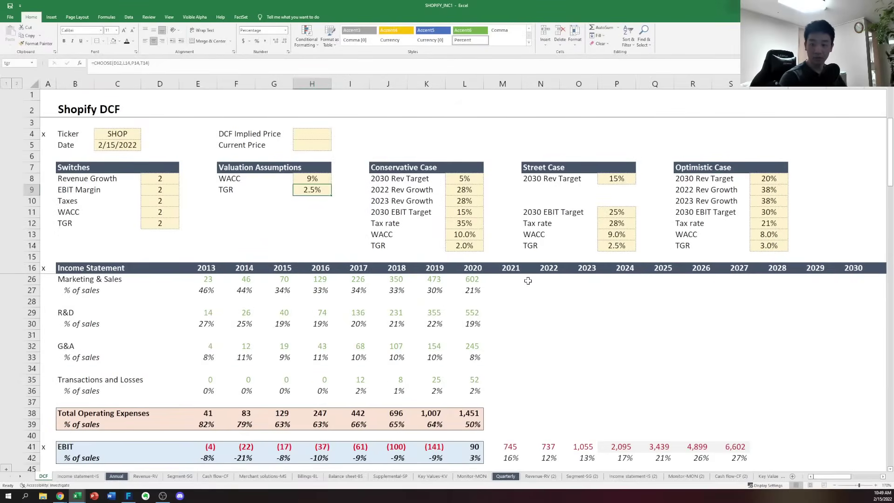
scroll(529, 283, "down", 10)
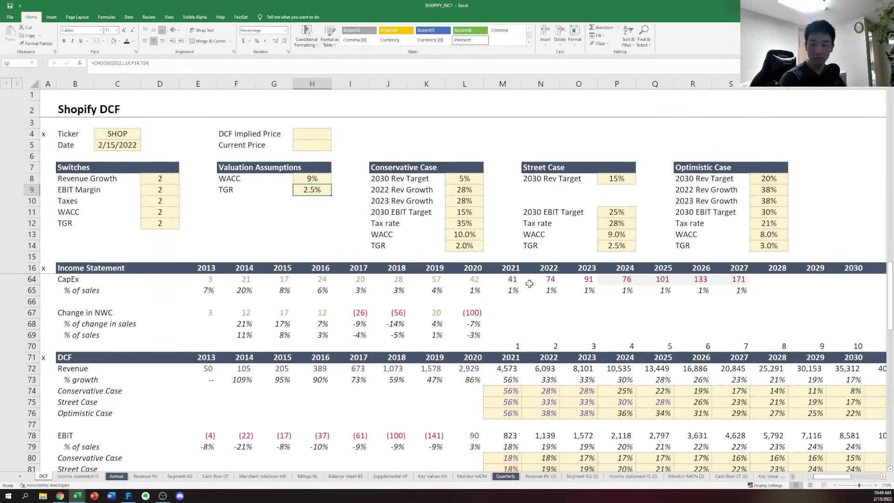
scroll(526, 293, "down", 4)
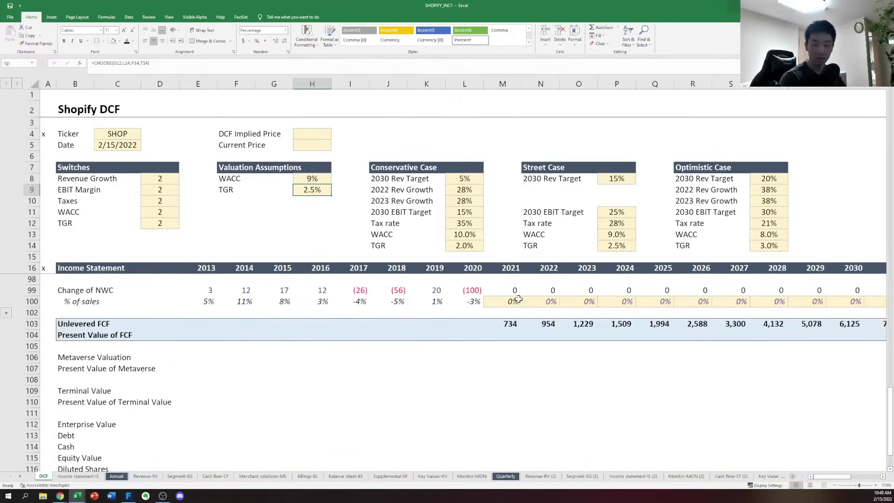
scroll(512, 349, "up", 2)
left_click(494, 389)
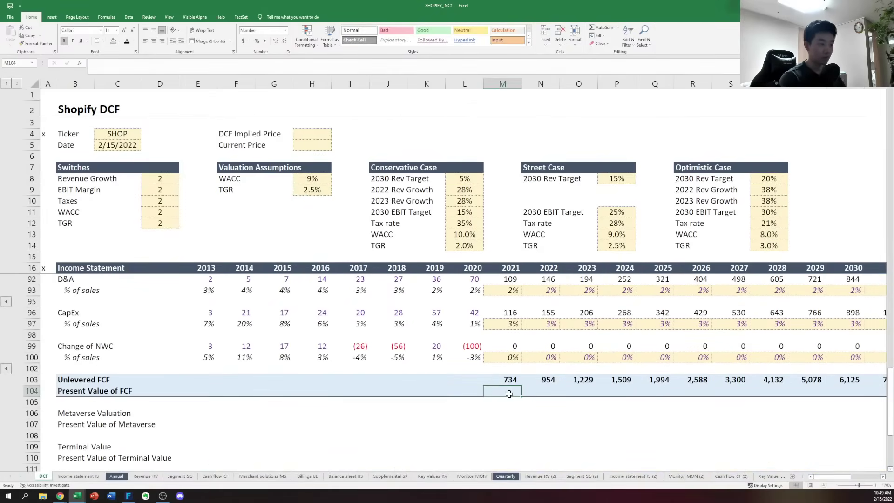
type("=")
key("Up")
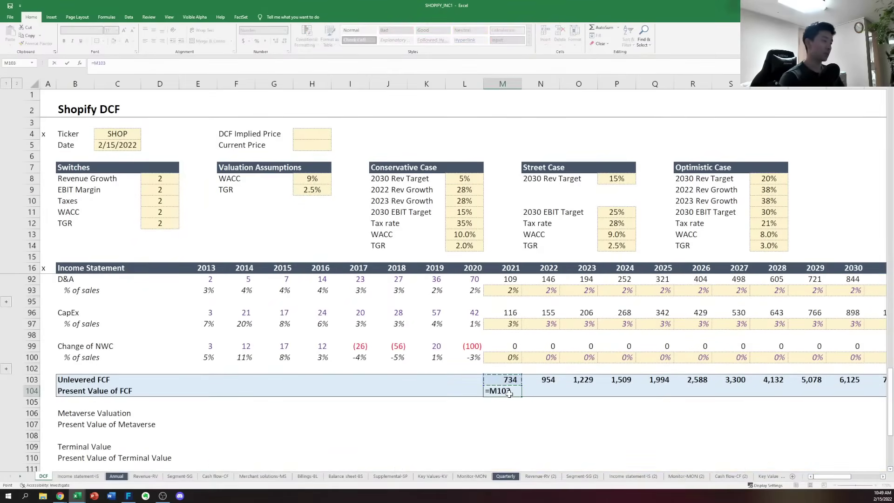
type("/")
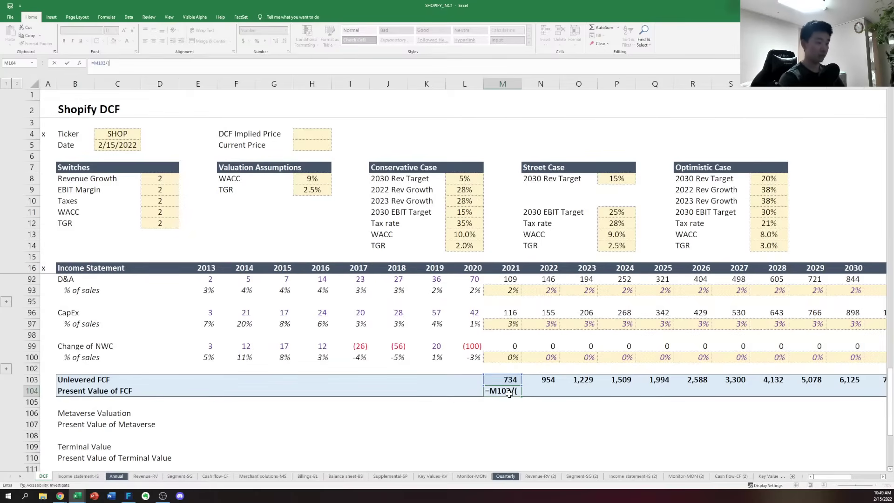
type("((")
key("BackSpace")
type("1+")
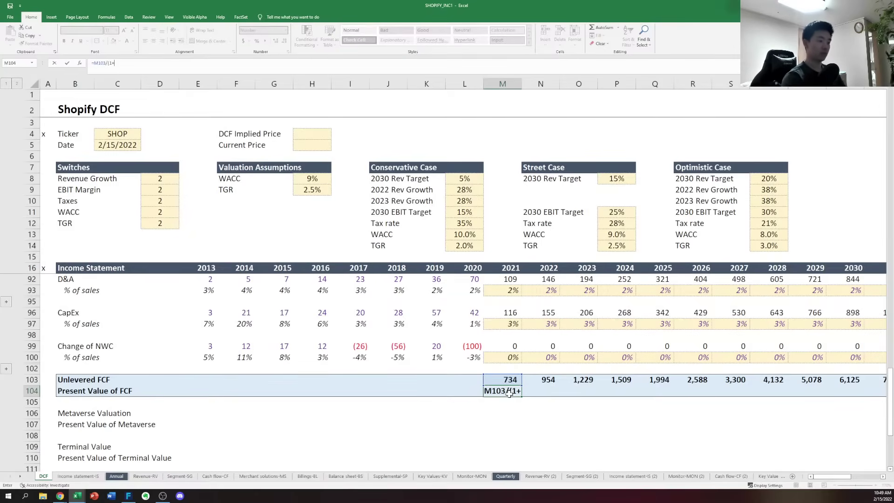
left_click(321, 181)
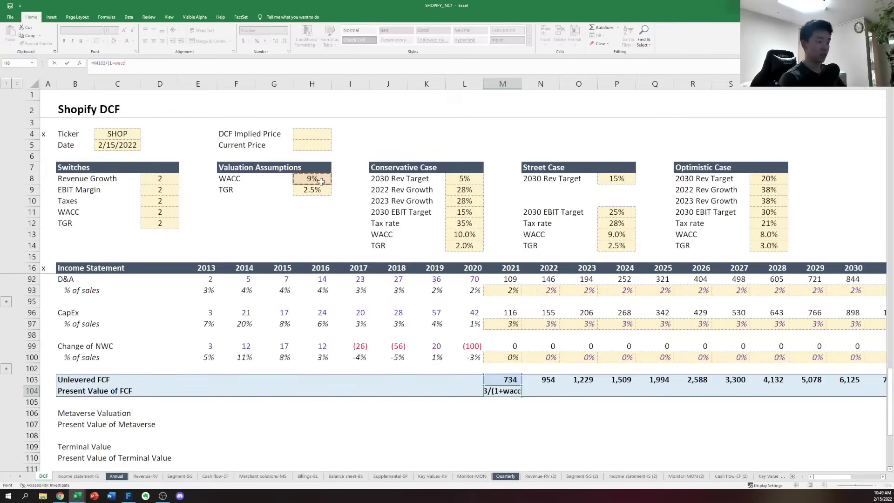
key("Escape")
left_click(322, 181)
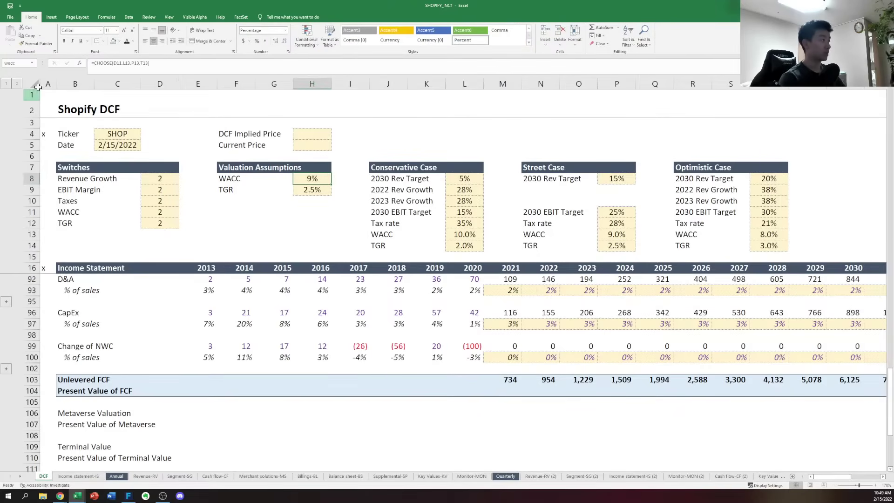
left_click(300, 191)
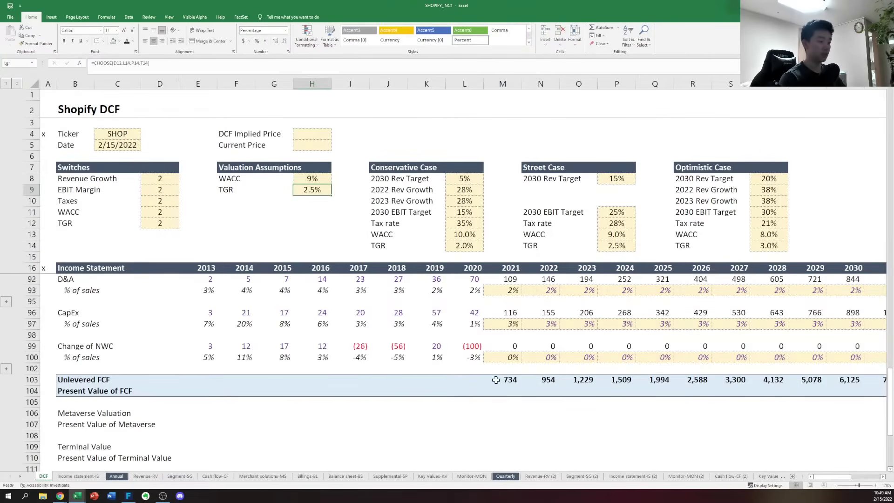
Calculate the 2021 Present Value of FCF in M104 with =M103/(1+wacc)^M70
left_click(510, 390)
type("=")
key("Up")
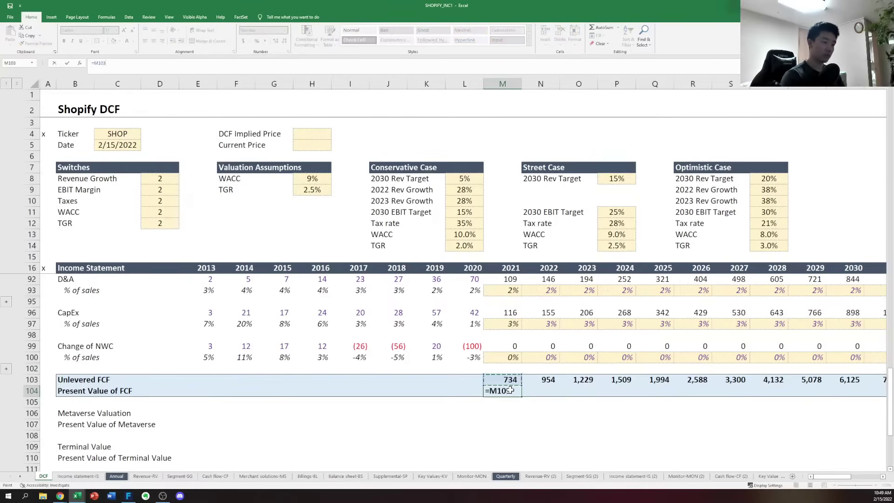
type("/(1+")
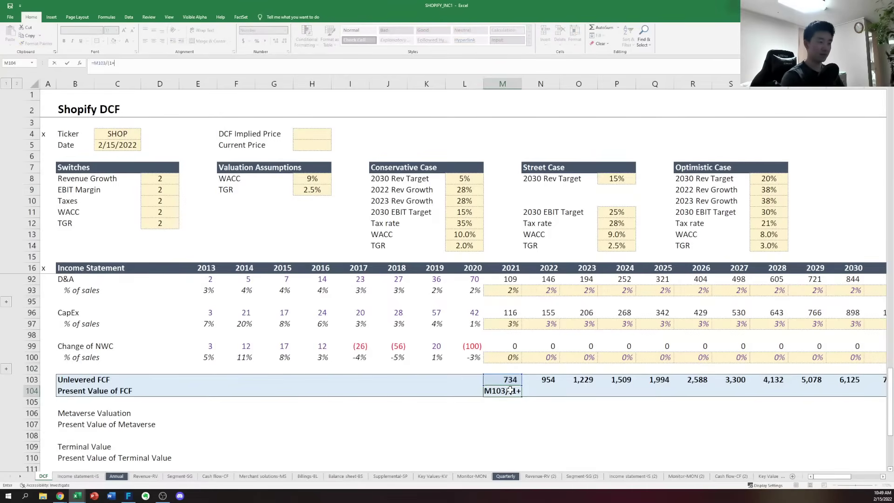
type("wacc)")
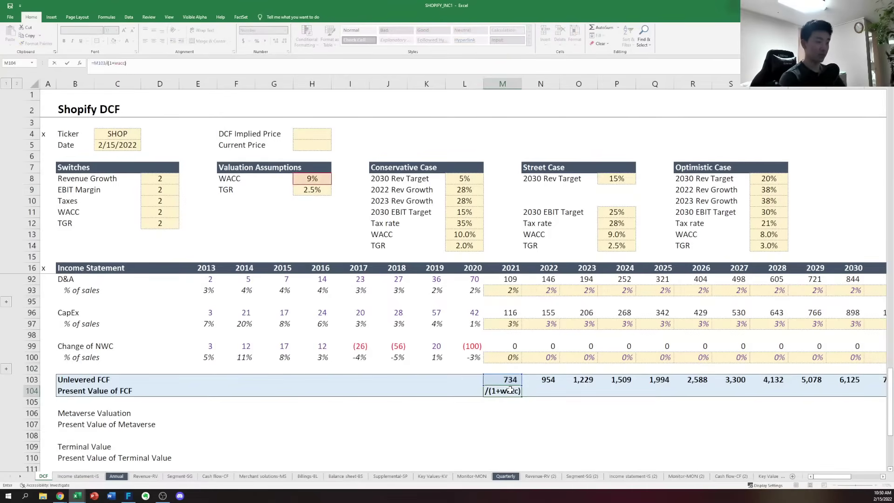
type("^")
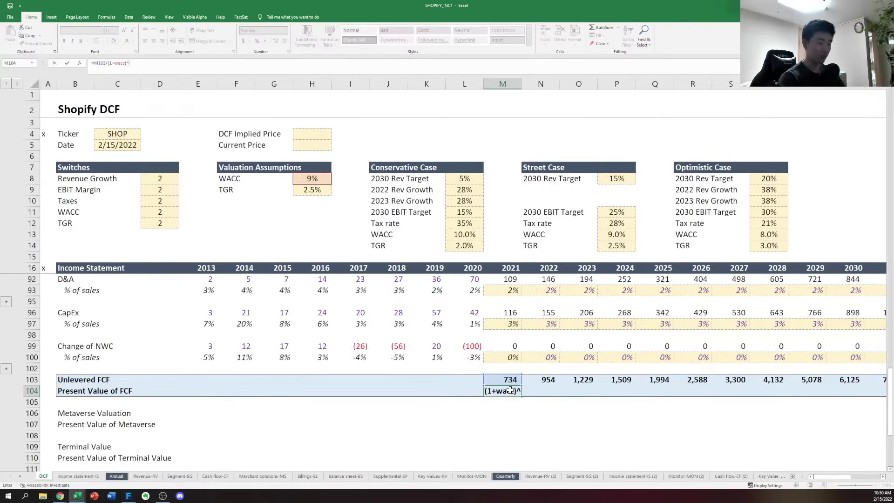
key("Up")
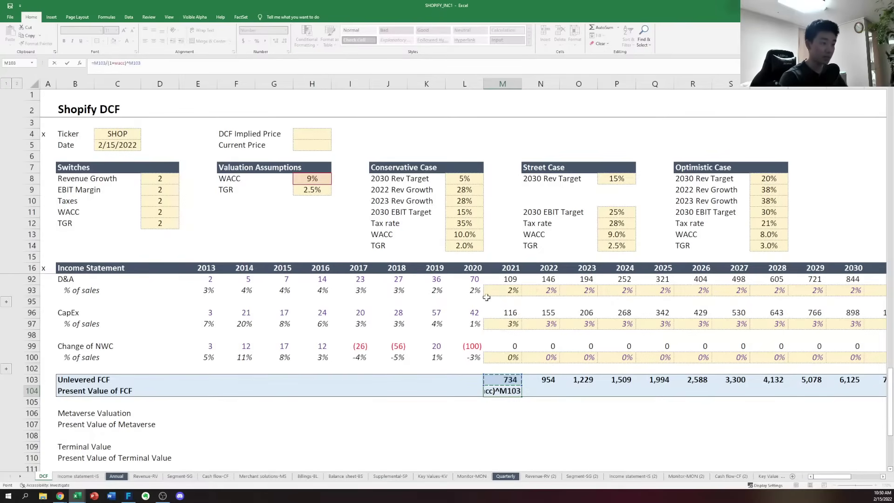
key("Up")
key("Up")
key("Up")
key("Up")
key("Up")
key("Up")
key("Up")
key("Up")
key("Up")
key("Up")
key("Up")
key("Up")
key("Up")
key("Up")
key("Up")
key("Up")
key("Up")
key("Up")
key("Up")
key("Up")
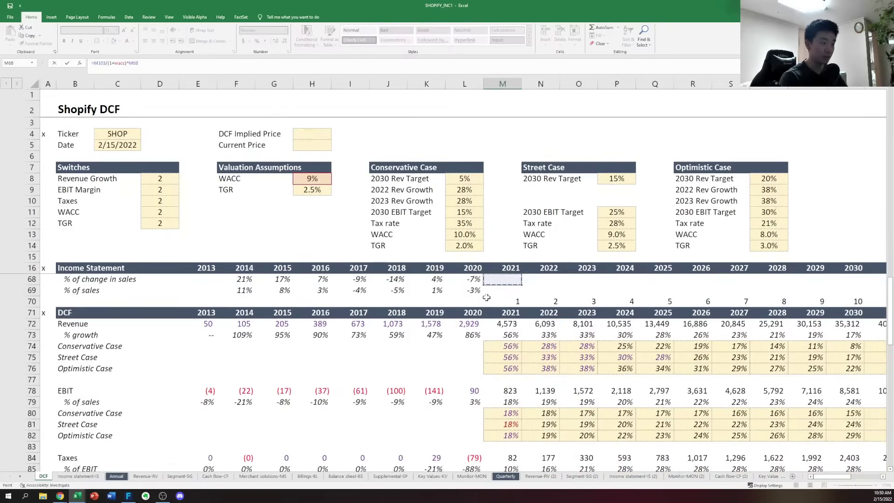
key("Down")
key("Down")
key("ctrl+Return")
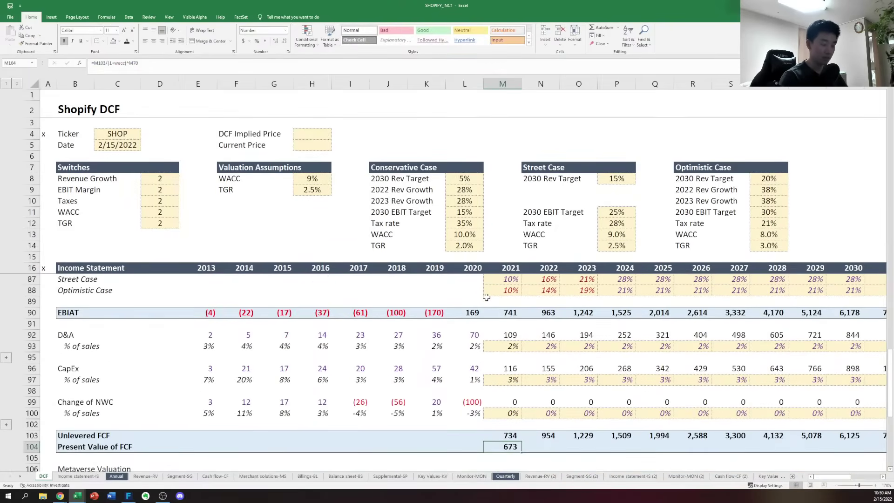
Copy the 2021 Present Value of FCF formula across the 2022 to 2031 columns, pasting formulas only
key("ctrl+c")
key("shift+Right")
key("shift+Right")
key("shift+Right")
key("shift+Right")
key("shift+Right")
key("shift+Right")
key("shift+Right")
key("shift+Right")
key("shift+Right")
key("shift+Right")
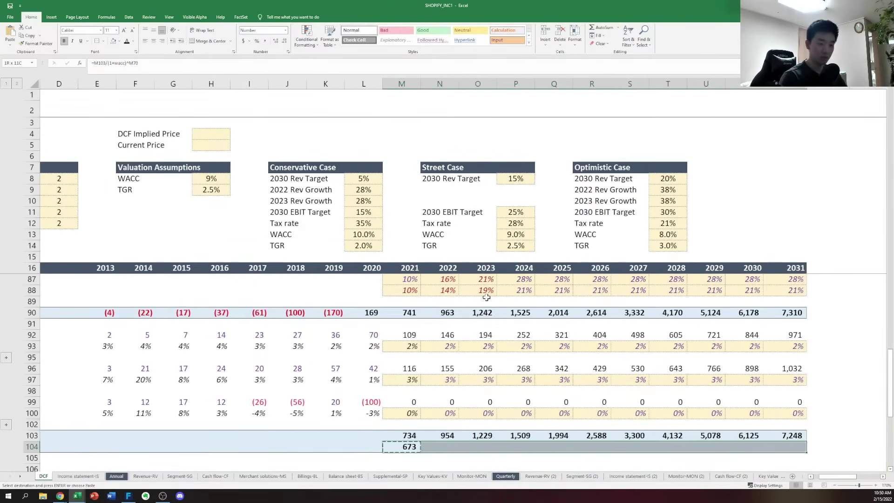
key("ctrl+alt+v")
key("f")
key("Return")
Check the Present Value of FCF formulas from 2021 to 2027 for correct cash flow, WACC and period references
key("F2")
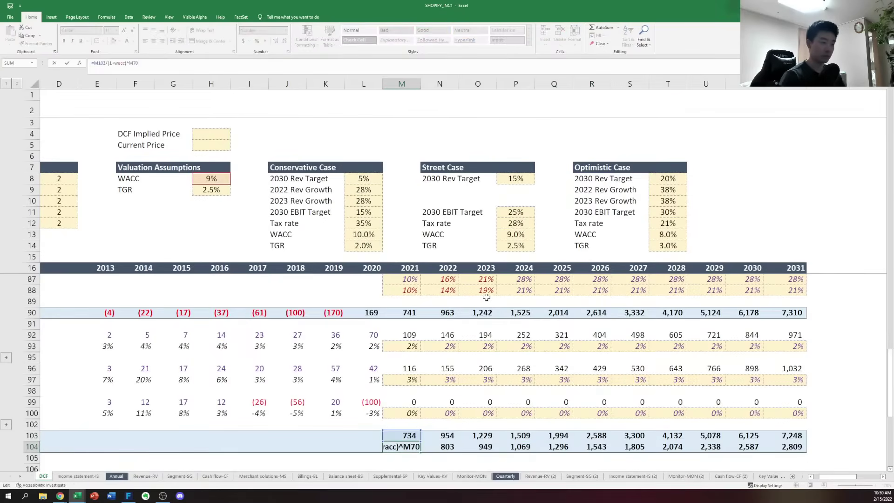
key("Tab")
key("F2")
key("Tab")
key("F2")
key("Tab")
key("F2")
key("Tab")
key("F2")
key("Tab")
key("F2")
key("Tab")
key("F2")
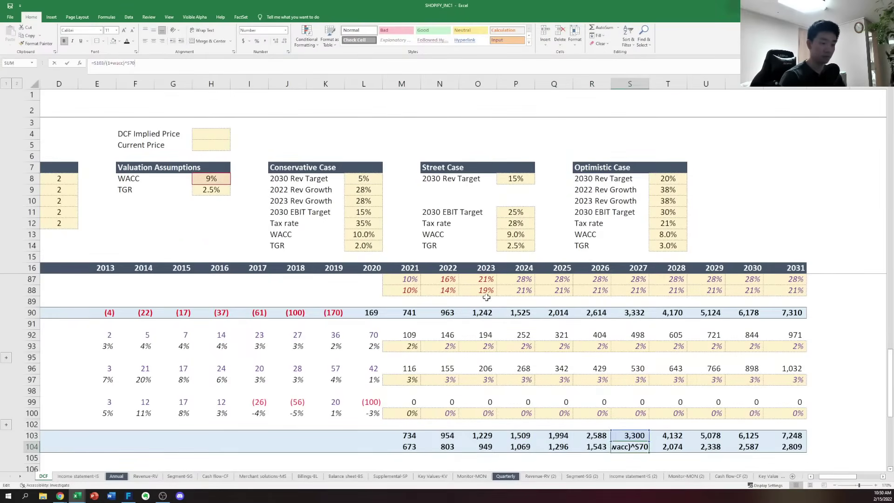
key("shift+Tab")
key("shift+Tab")
key("shift+Tab")
key("shift+Tab")
key("shift+Tab")
key("shift+Tab")
scroll(486, 297, "down", 1)
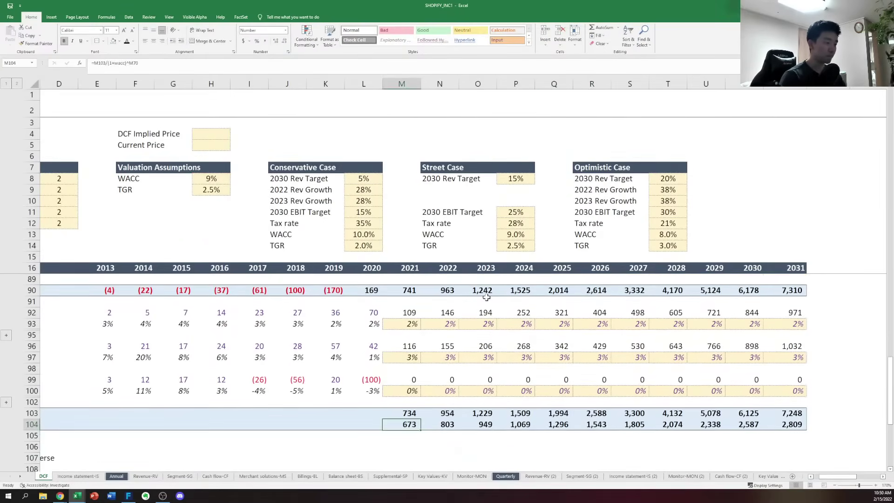
key("Up")
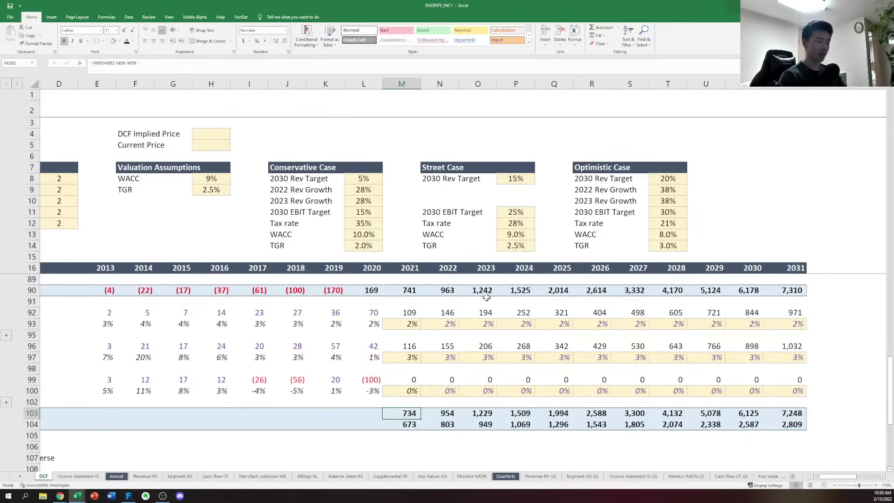
key("Down")
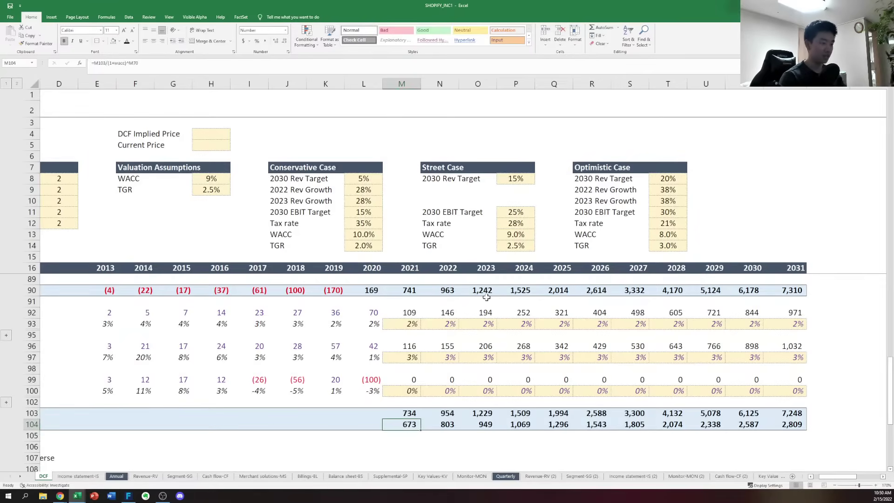
Scale the 2021 Present Value of FCF in M104 to a quarter year with =(M103/(1+wacc)^M70)*0.25
key("F2")
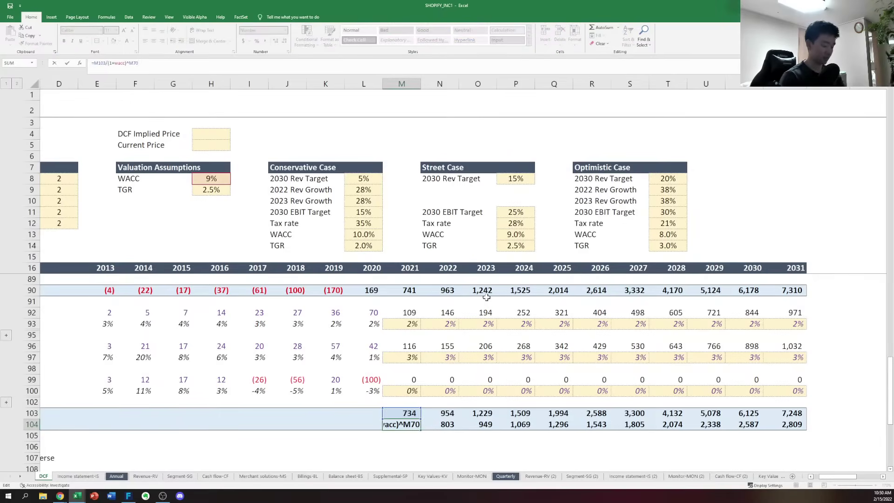
type(")")
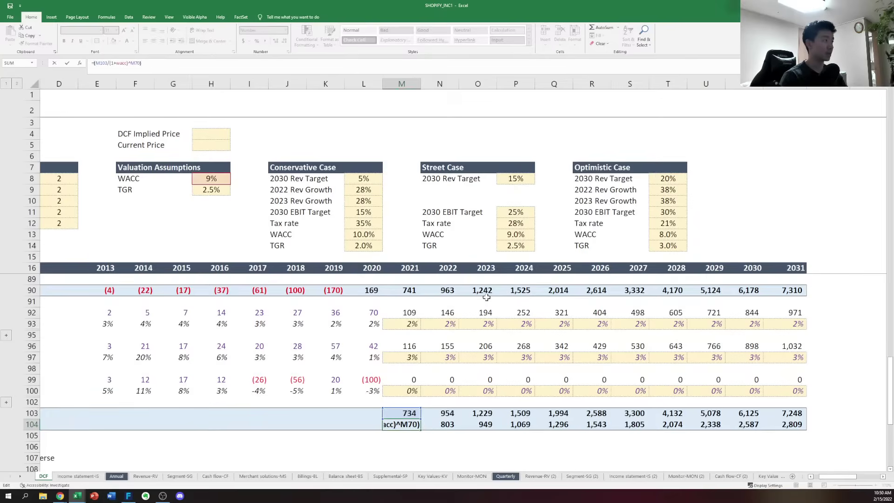
type("*.25")
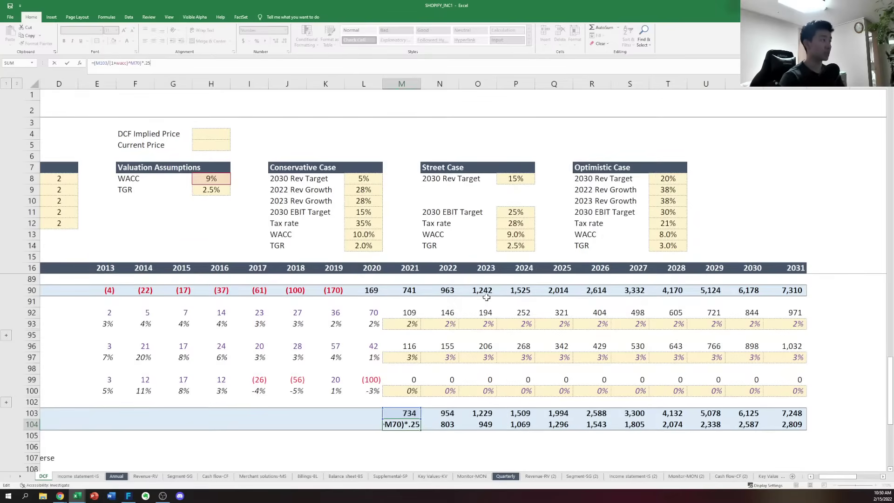
key("ctrl+Return")
key("Right")
key("Left")
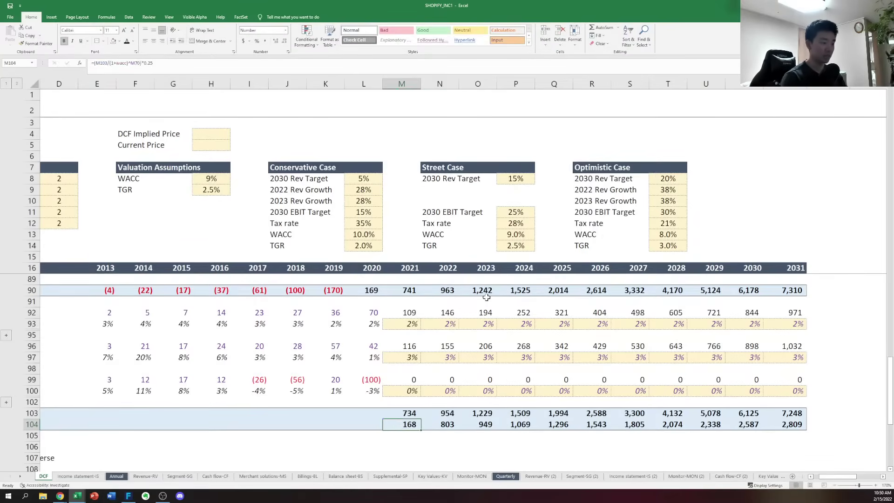
key("Right")
key("Left")
key("Right")
key("Left")
Delete the Metaverse Valuation and Present Value of Metaverse rows together with the blank row beneath them
key("Right")
key("Right")
key("Right")
key("Right")
key("Right")
key("Right")
key("Right")
key("Right")
key("Right")
key("Right")
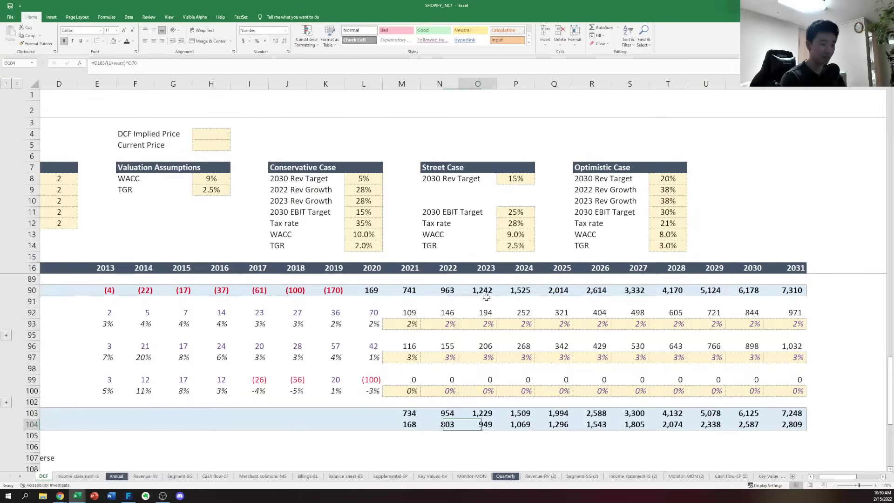
key("Down")
key("Left")
key("Down")
key("Left")
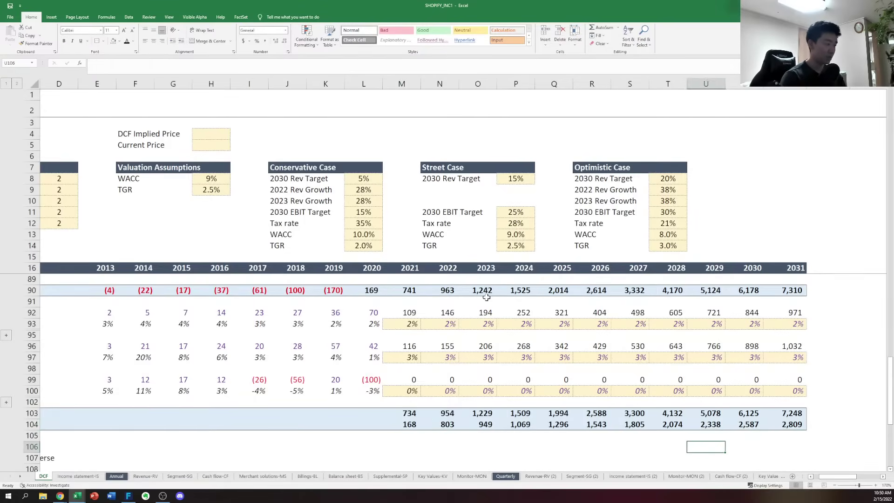
key("ctrl+Left")
key("ctrl+Left")
key("Right")
key("Down")
key("Up")
key("shift+space")
key("shift+Down")
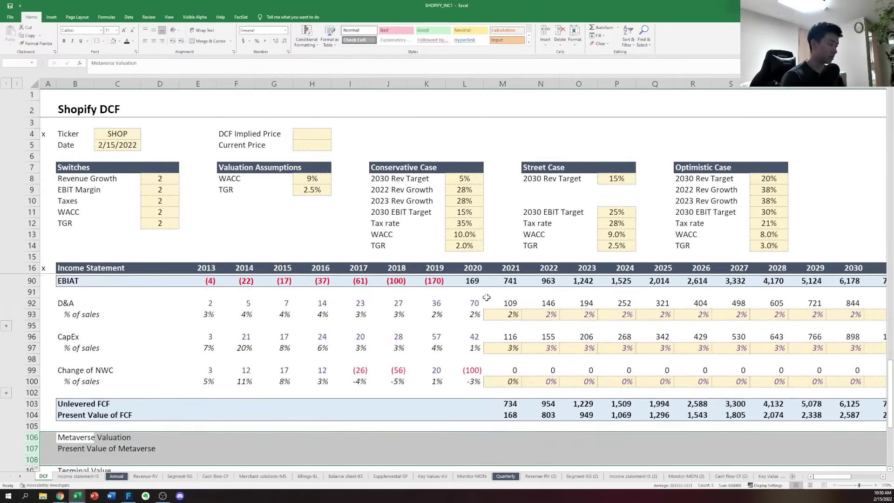
key("shift+Down")
key("alt")
key("h")
key("d")
key("r")
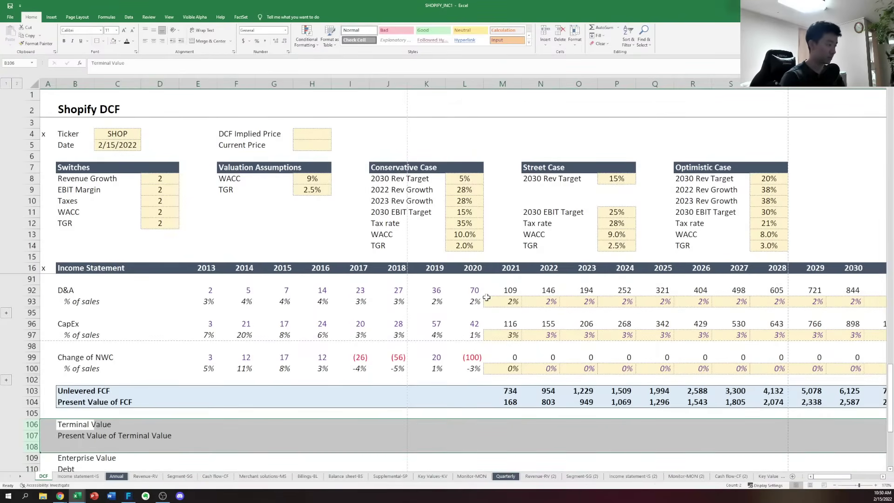
key("Right")
key("Right")
key("ctrl+p")
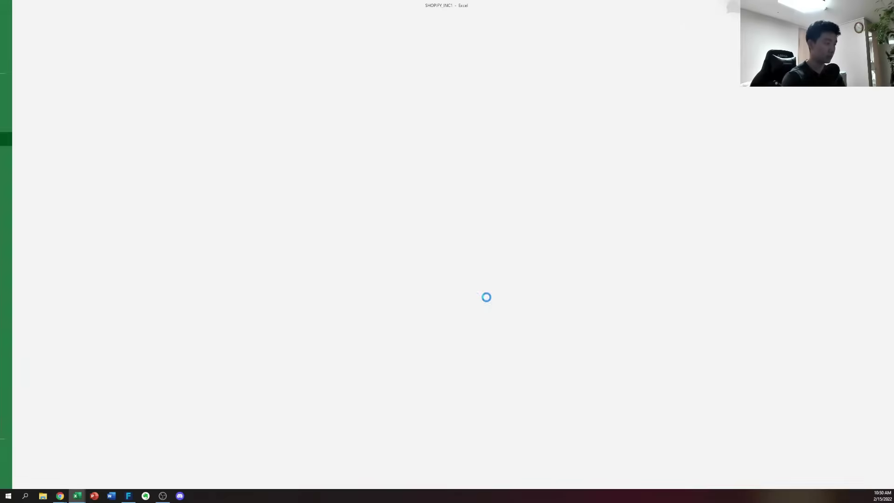
key("Escape")
key("Right")
key("Right")
key("Right")
key("Right")
key("Right")
key("Right")
key("Right")
key("Right")
key("Right")
key("Right")
key("Right")
key("Right")
key("Right")
key("Right")
key("Right")
key("Right")
key("Right")
key("Right")
key("Right")
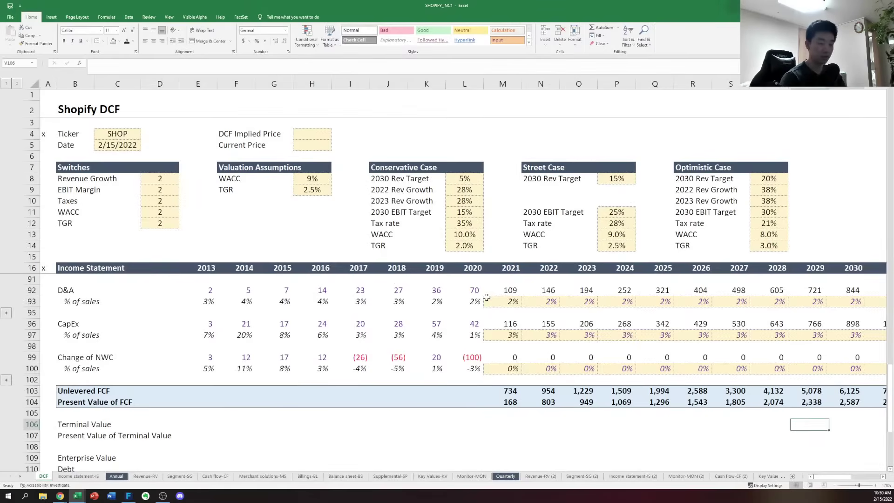
key("Left")
key("Left")
key("Left")
key("Left")
key("Left")
key("Left")
key("Left")
key("Left")
key("Left")
key("Left")
key("Left")
key("Left")
key("Left")
key("Left")
key("Left")
key("Left")
key("Left")
key("Left")
key("Left")
key("Left")
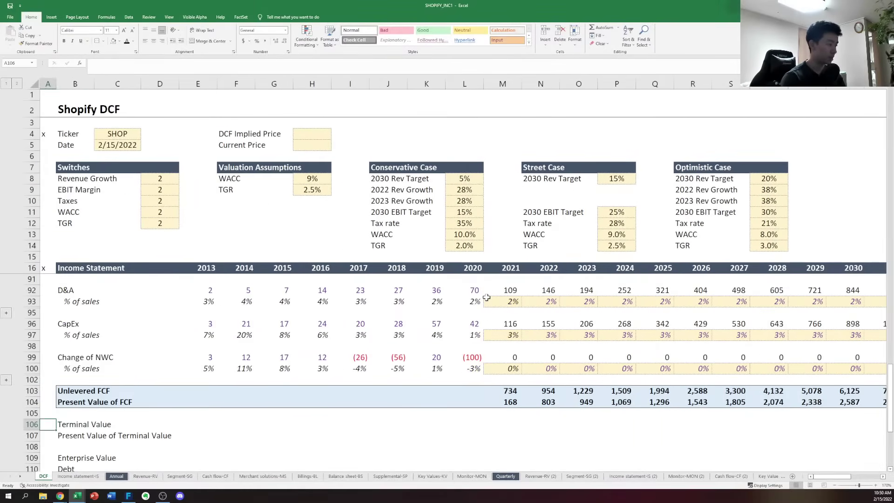
Move the labels from Terminal Value through Implied Share Price out of B106:B114 into column T, starting at T106
key("shift+Down")
key("shift+Down")
key("shift+Down")
key("shift+Down")
key("shift+Down")
key("shift+Down")
key("shift+Down")
key("shift+Down")
key("shift+Down")
key("shift+Down")
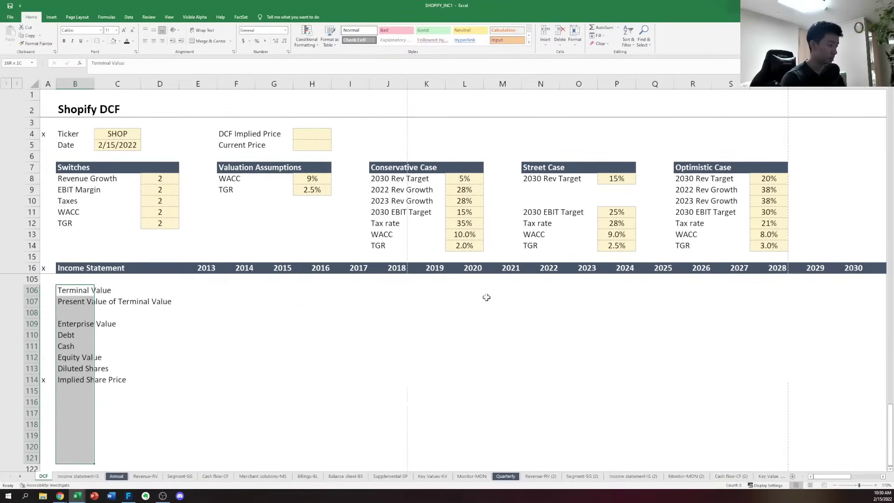
key("shift+Up")
key("shift+Up")
key("ctrl+c")
key("Right")
key("Right")
key("Right")
key("Right")
key("Right")
key("Right")
key("Right")
key("Right")
key("Right")
key("Right")
key("Right")
key("Right")
key("Right")
key("Right")
key("Right")
key("Right")
key("Right")
key("Right")
key("Right")
key("Right")
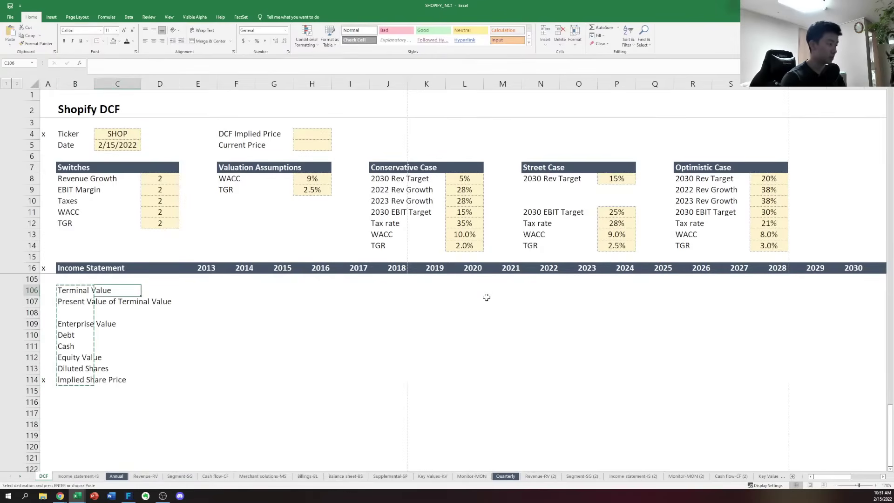
key("Left")
key("Left")
key("Return")
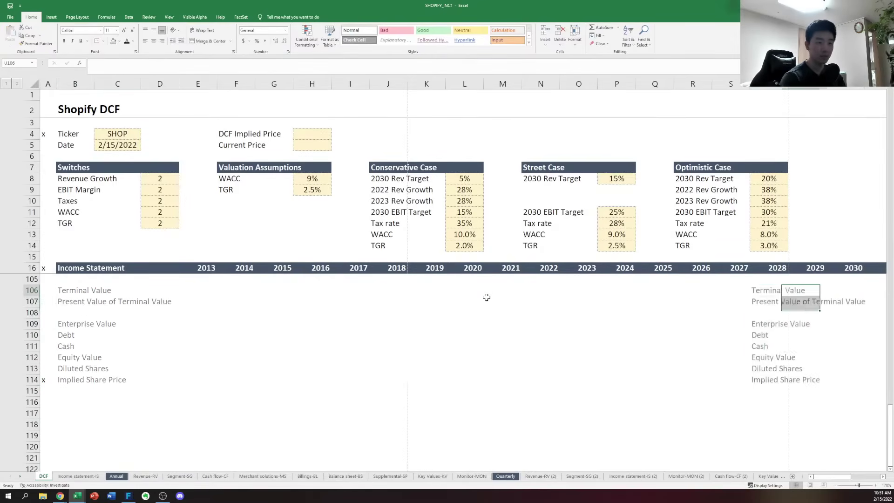
Shift the valuation labels in T106:T114 two columns back so the block starts at R106
key("Right")
key("Right")
key("Right")
key("Right")
key("Right")
key("Right")
key("Right")
key("Right")
key("Right")
key("Left")
key("Left")
key("Left")
key("Left")
key("Left")
key("Left")
key("Left")
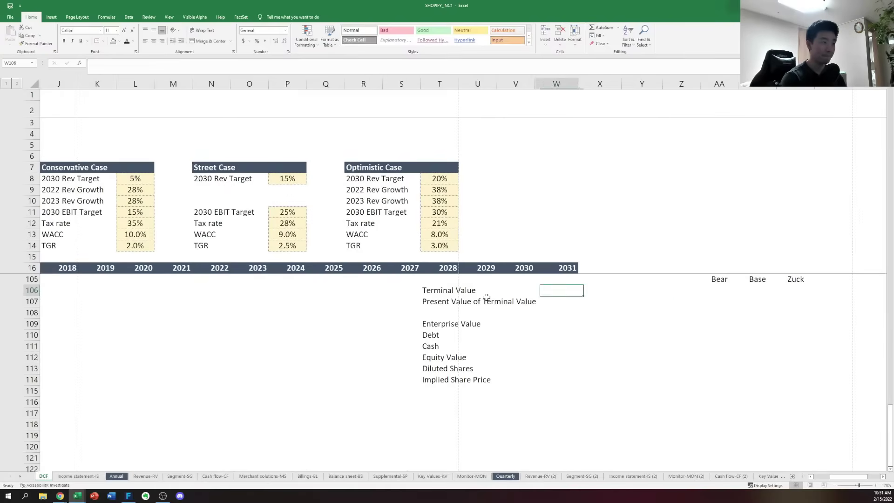
key("Left")
key("Left")
key("shift+Down")
key("shift+Down")
key("shift+Down")
key("shift+Down")
key("shift+Down")
key("shift+Down")
key("shift+Down")
key("shift+Down")
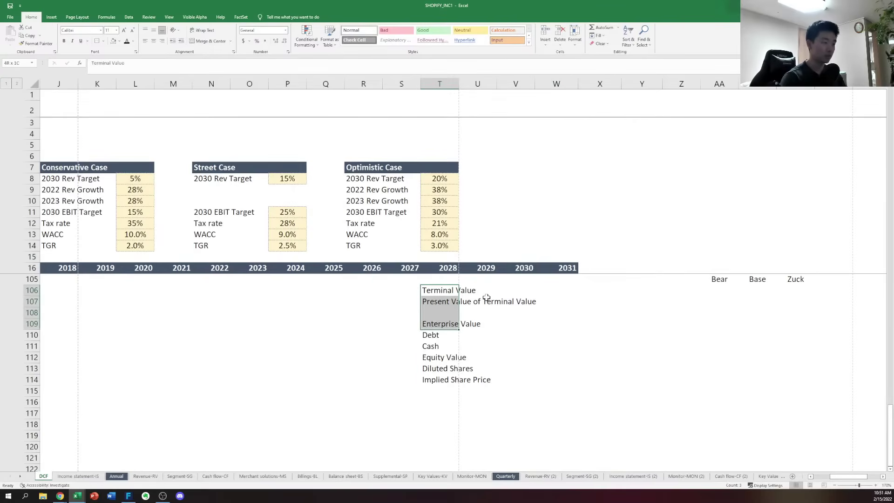
key("ctrl+c")
key("Left")
key("Left")
key("Return")
Calculate the Terminal Value under 2031 in W106 with =(W103*(1+tgr))/(wacc-tgr)
key("Right")
key("Right")
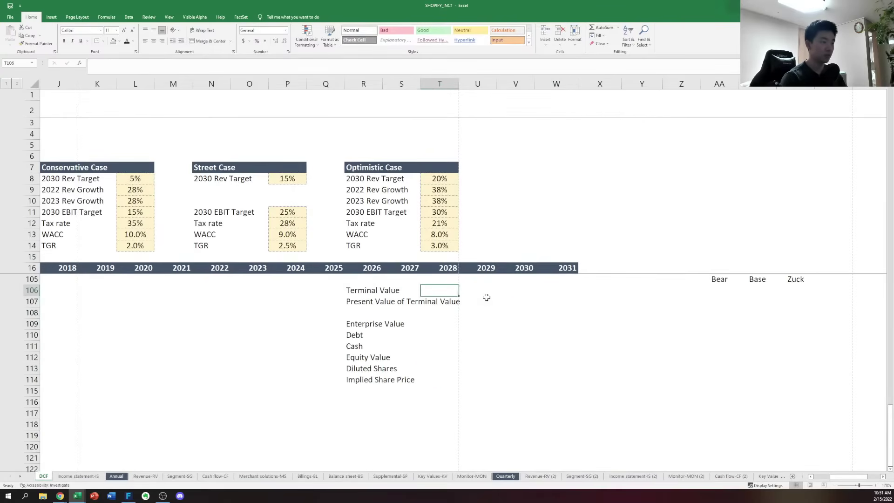
key("Right")
key("Right")
key("Right")
type("=")
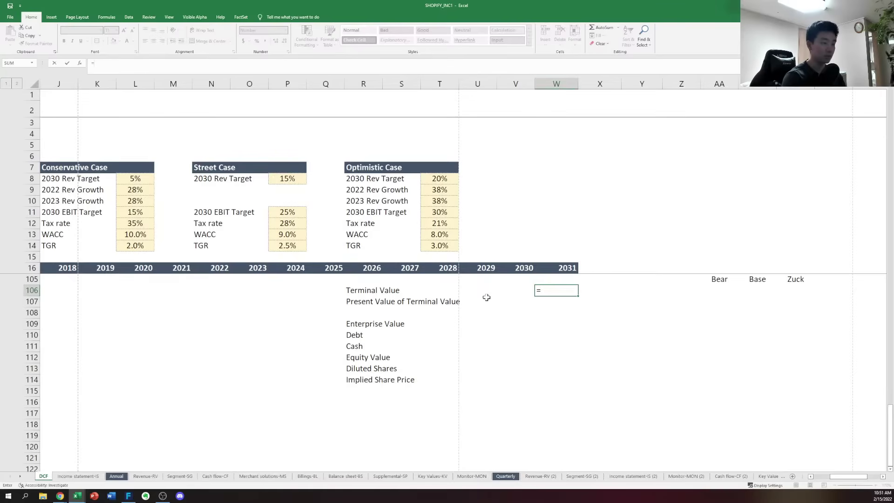
key("Up")
key("Up")
key("Up")
key("Up")
key("Up")
key("Up")
key("Up")
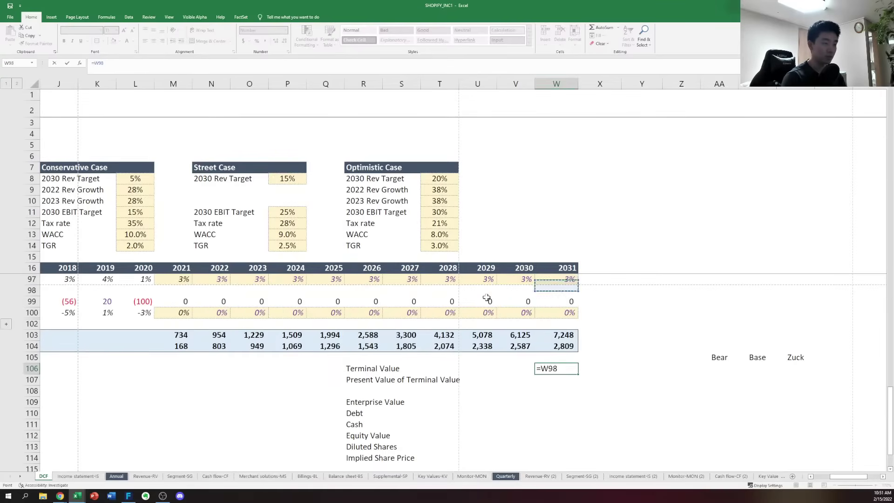
key("Down")
key("Down")
key("Down")
key("Down")
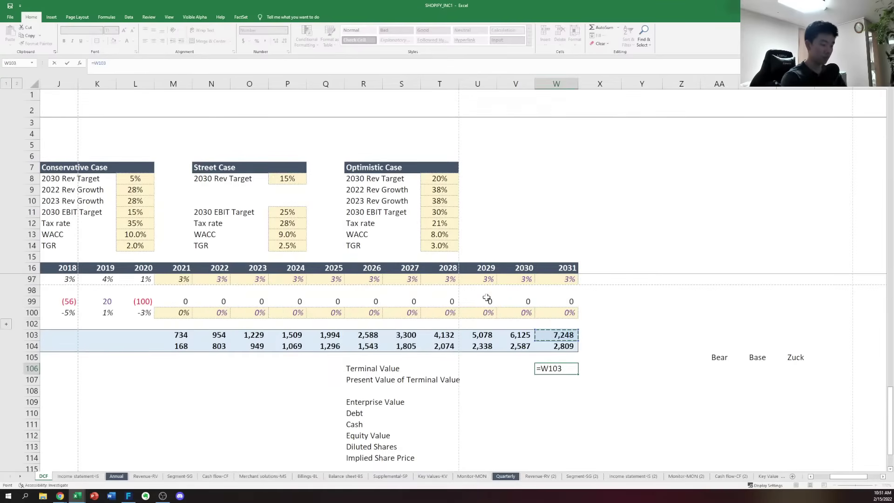
type("*(1+")
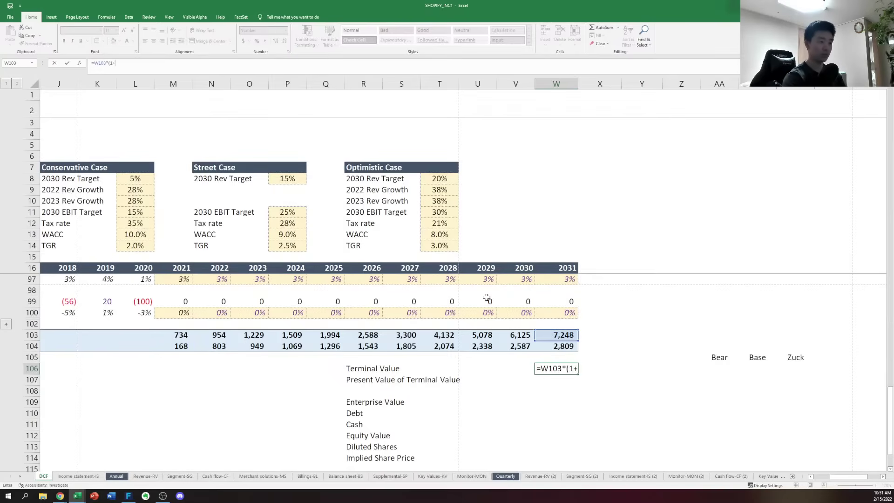
type("tgr")
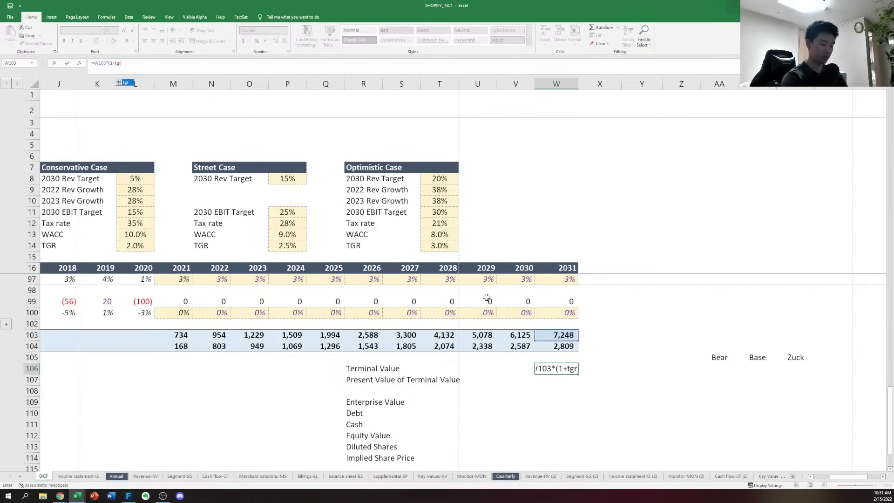
type("))")
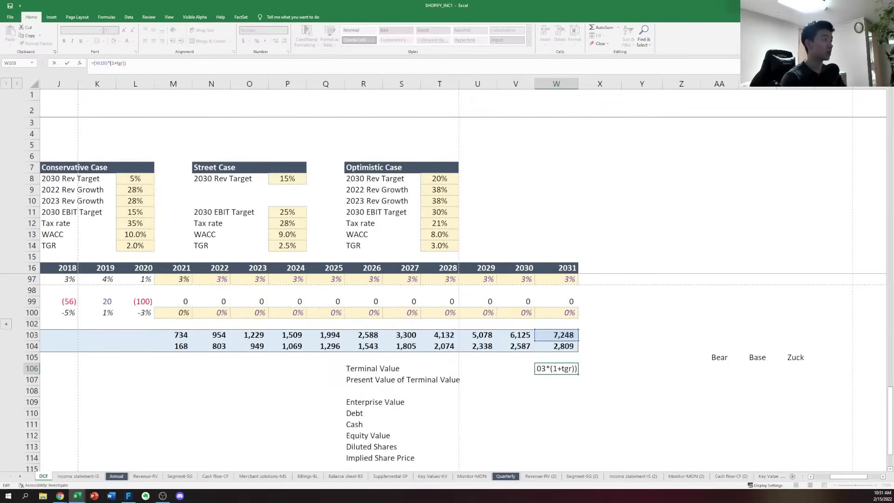
type("/(wacc-trg")
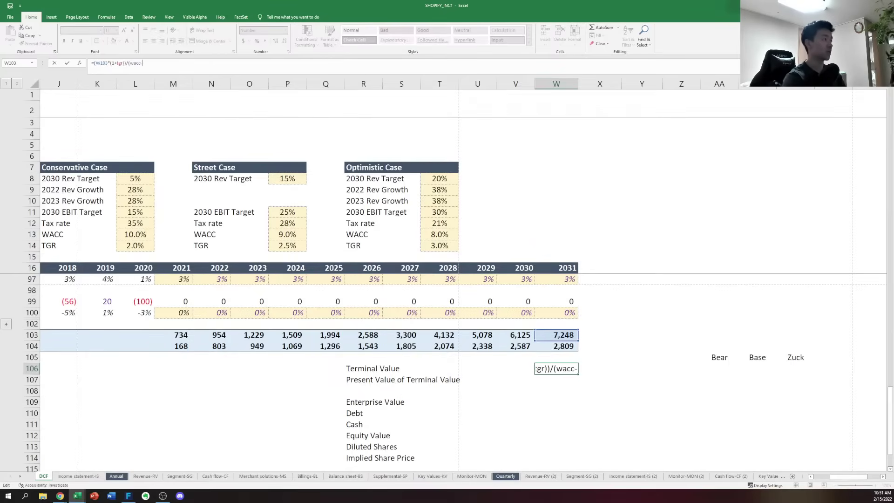
key("BackSpace")
key("BackSpace")
type("gr)")
key("Return")
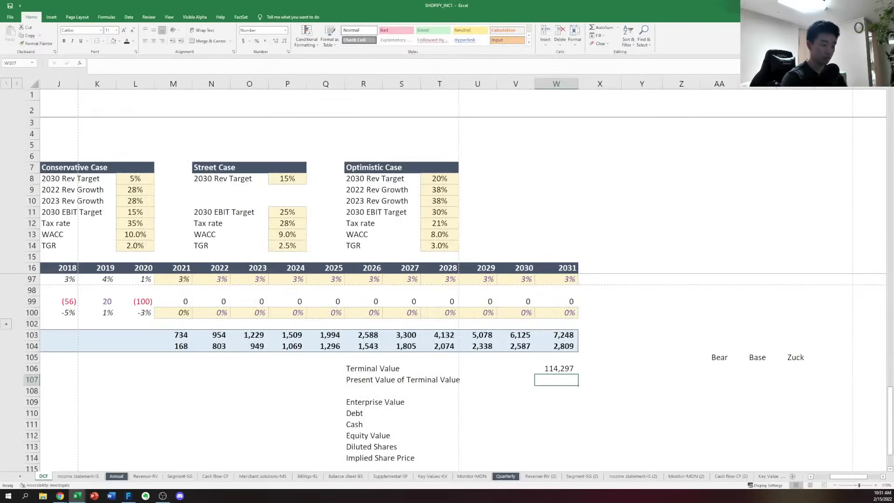
key("ctrl+p")
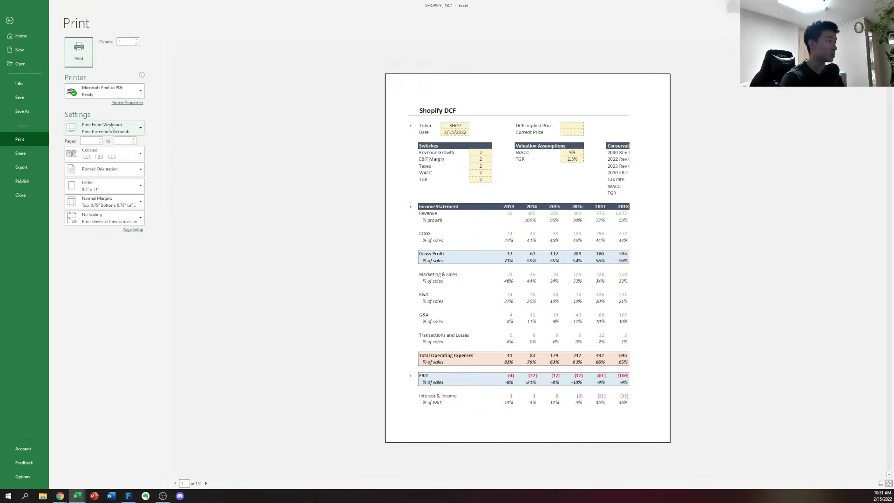
key("Escape")
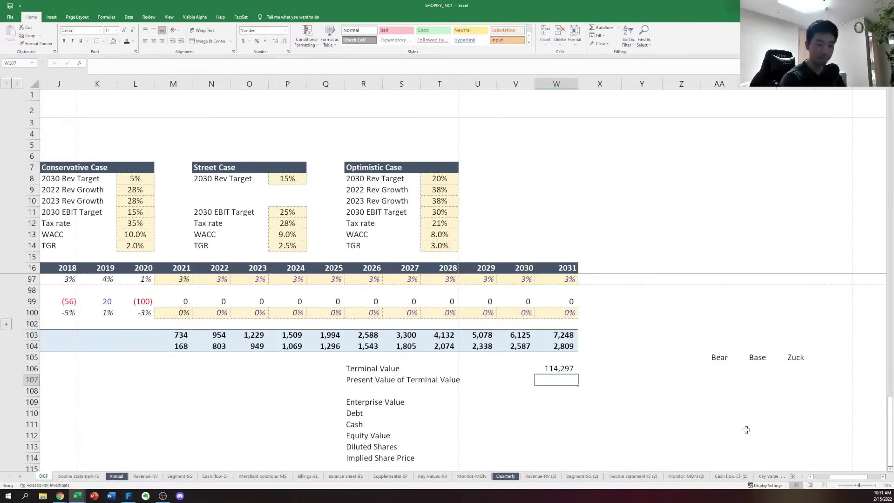
left_click(768, 485)
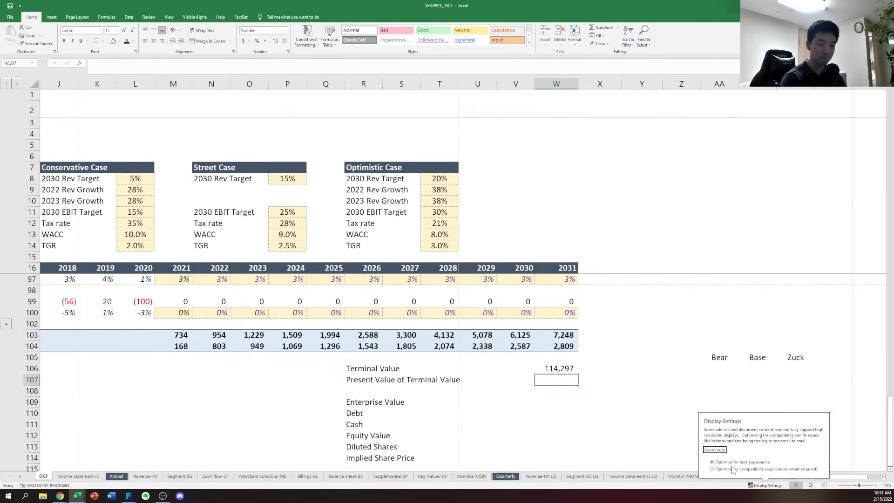
left_click(501, 358)
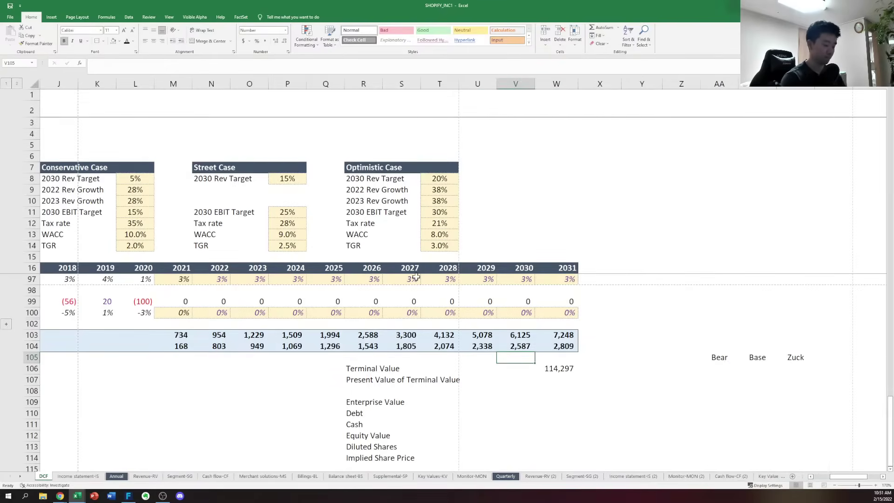
key("ctrl+p")
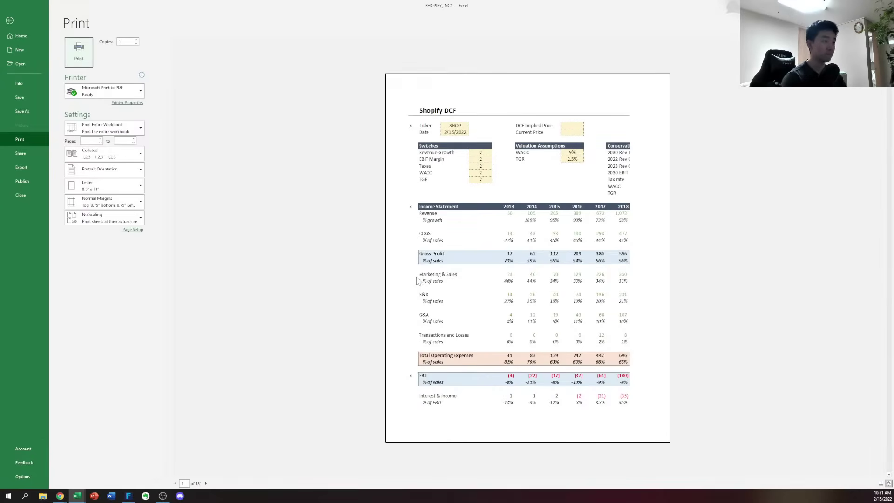
key("Escape")
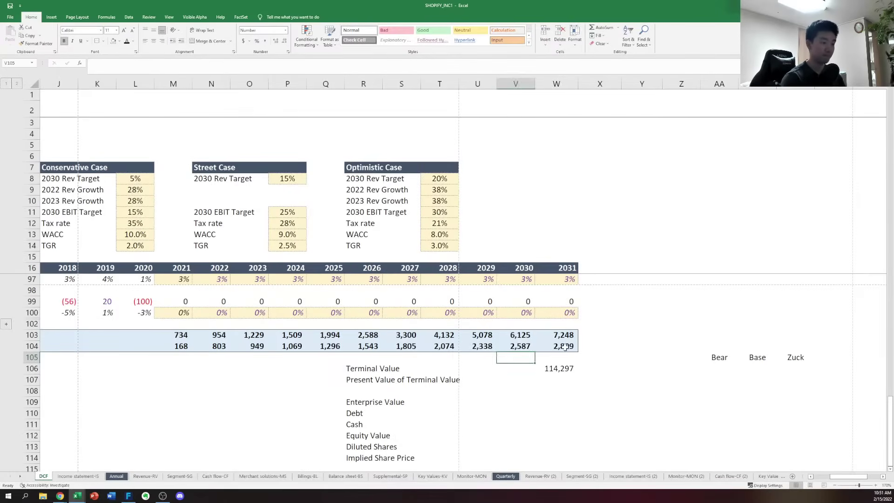
left_click(561, 368)
left_click(567, 378)
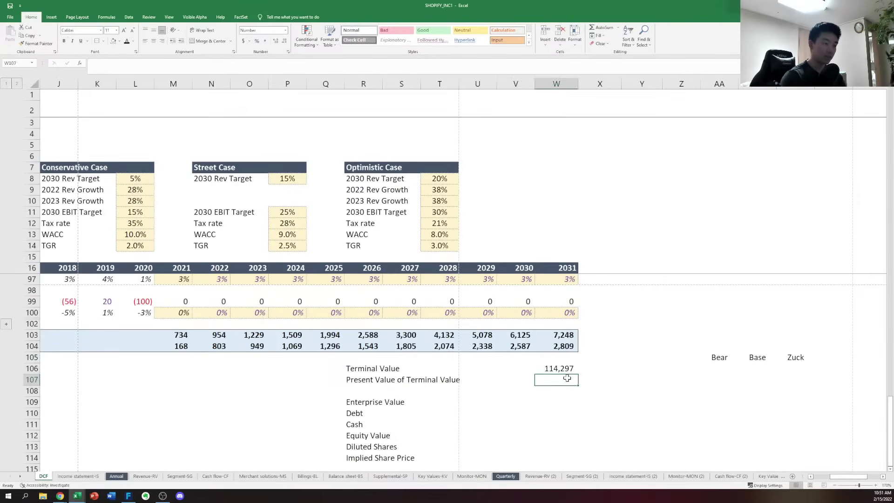
type("=")
key("Up")
type("/")
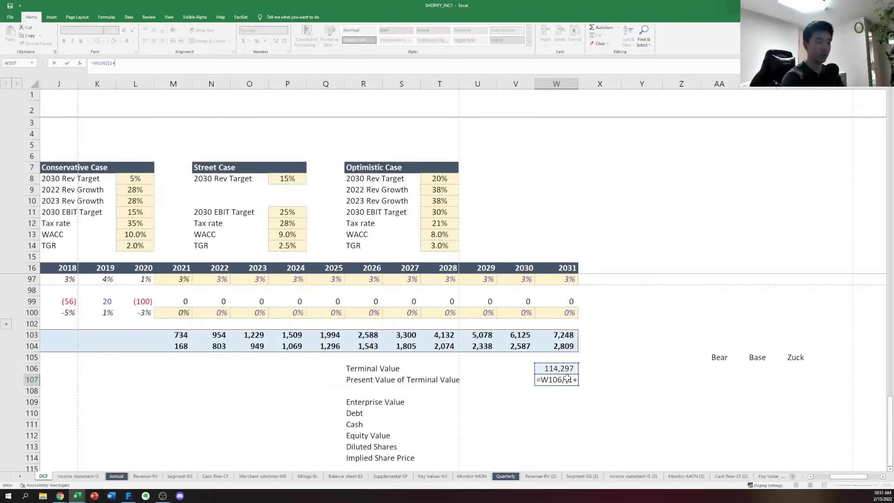
type("(1+")
key("Up")
key("Up")
key("Up")
key("Up")
key("Up")
key("Up")
key("Up")
key("Up")
key("Up")
key("Up")
key("Up")
key("Up")
key("Up")
key("Up")
key("Up")
key("Up")
key("Up")
key("Up")
key("Up")
key("Up")
key("Up")
key("Up")
key("Up")
key("Up")
key("Up")
key("Up")
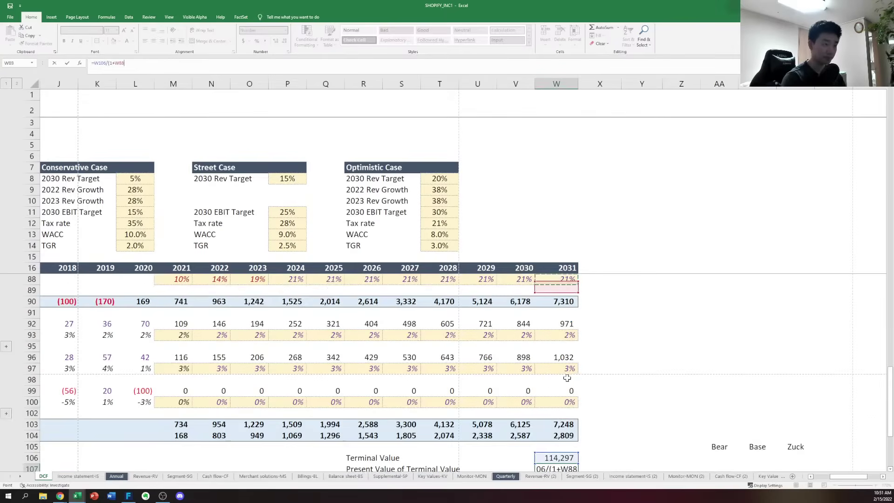
key("Up")
key("Up")
key("Up")
key("Up")
key("Up")
key("Up")
key("Up")
key("Up")
key("Up")
key("Up")
key("Up")
key("Up")
key("Up")
key("Up")
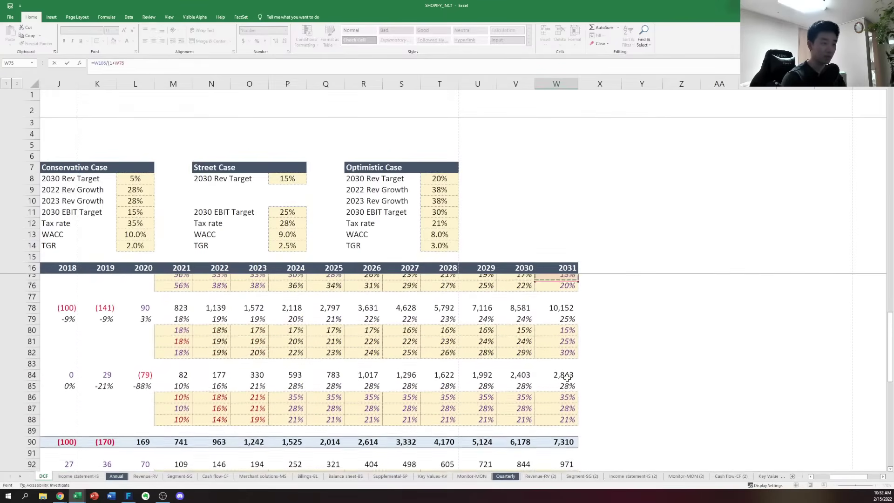
key("Down")
key("Down")
key("Down")
key("Down")
key("Down")
key("Down")
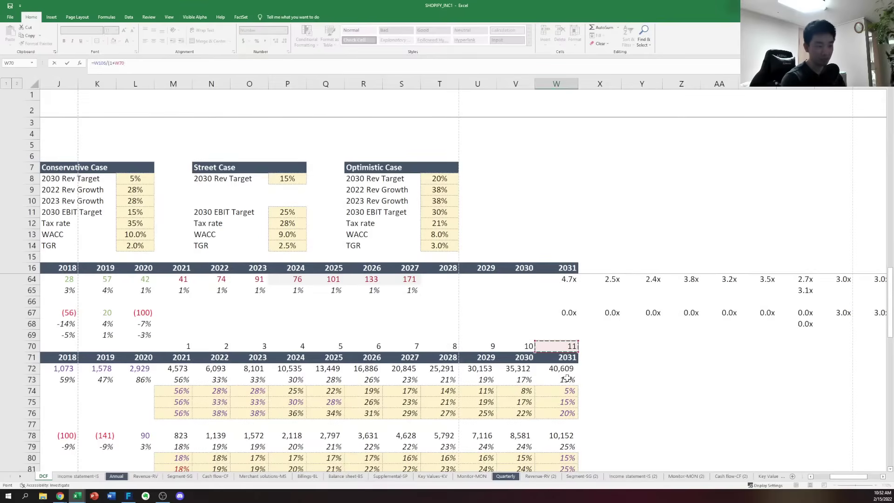
key("Left")
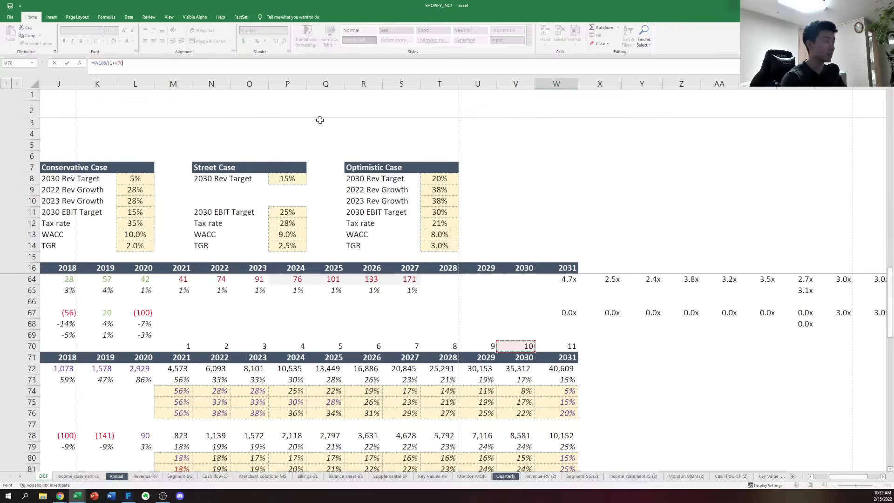
key("F2")
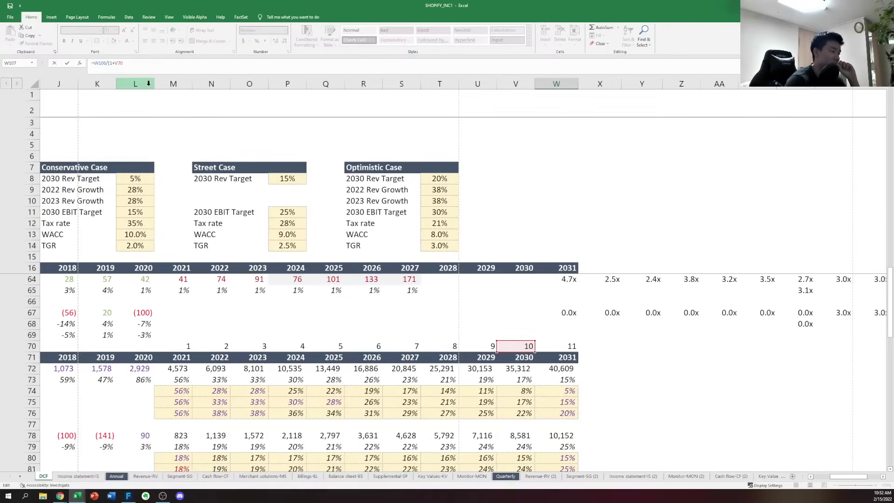
scroll(307, 372, "down", 9)
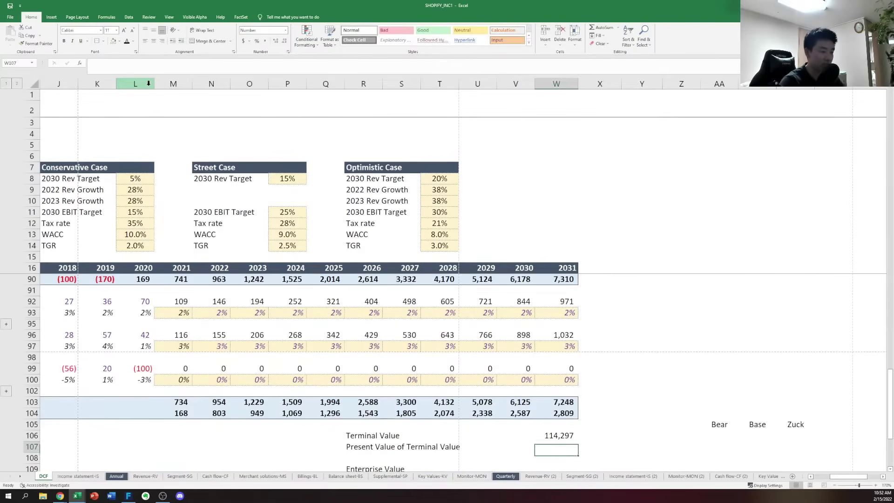
key("Escape")
Examine how the Present Value of FCF formulas in row 104 discount the cash flows for 2021 through 2023
left_click(516, 436)
key("ctrl+Left")
key("ctrl+Left")
key("Up")
key("Up")
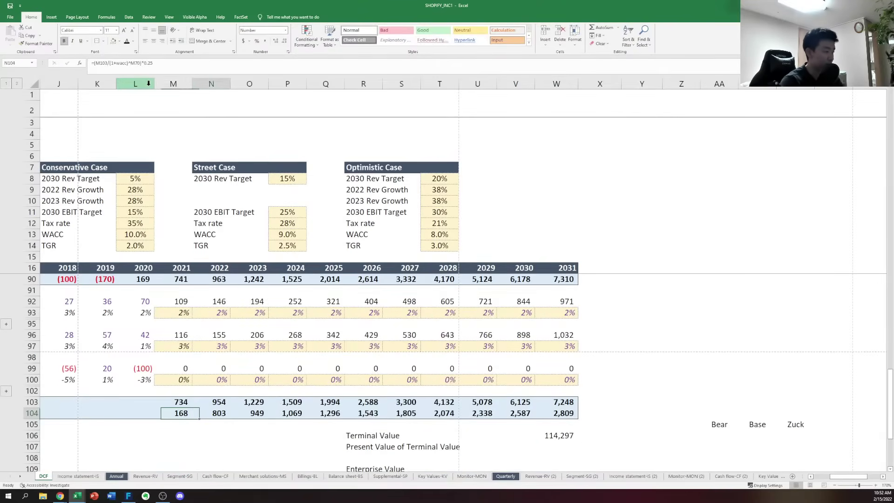
key("ctrl+Right")
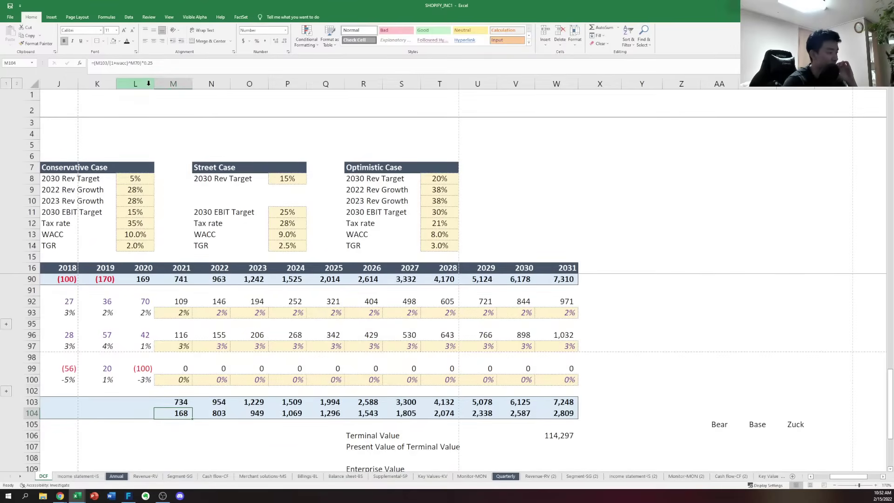
key("Right")
key("Up")
key("Down")
key("Right")
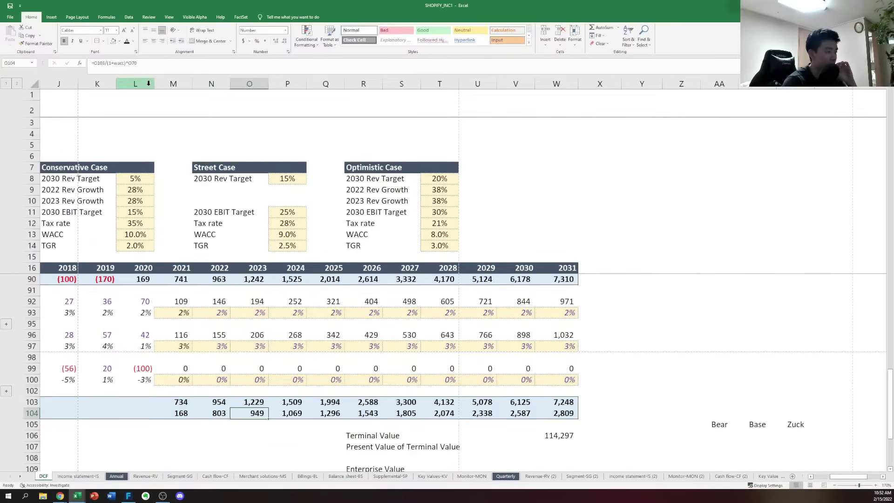
key("Left")
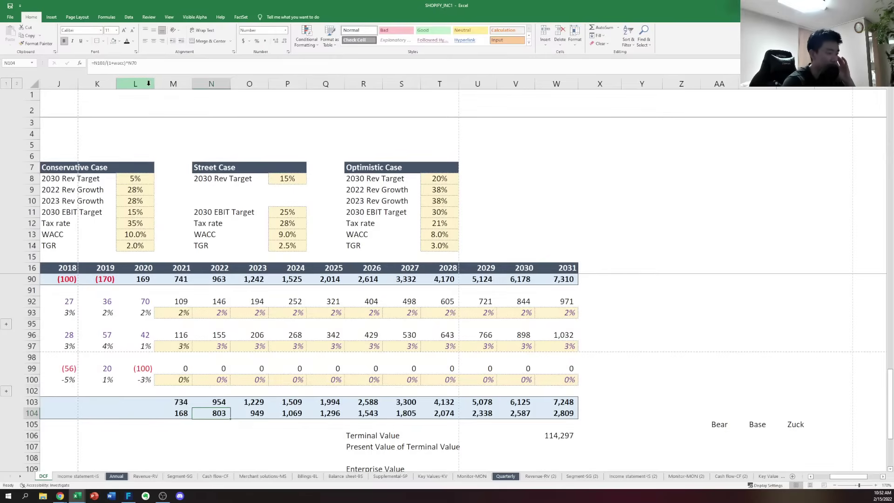
Check the period counters for 2021 and 2022 in row 70 against the discounting formulas in M104 and N104
key("Left")
key("Up")
key("Up")
key("Up")
key("Up")
key("Up")
key("Up")
key("Up")
key("Up")
key("Up")
key("Up")
key("Up")
key("Up")
key("Up")
key("Up")
key("Up")
key("Up")
key("Up")
key("Up")
key("Up")
key("Up")
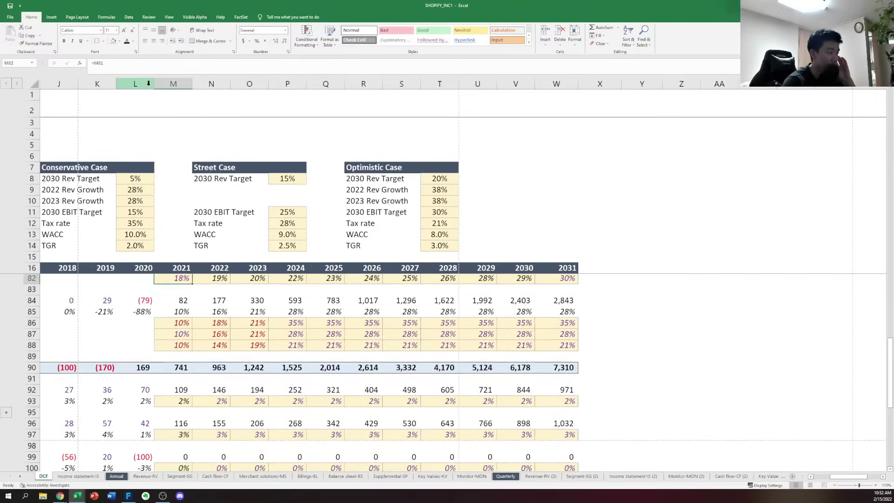
key("Up")
key("Up")
key("Up")
key("Up")
key("Up")
key("Up")
key("Up")
key("Up")
key("Up")
key("Up")
key("Up")
key("Up")
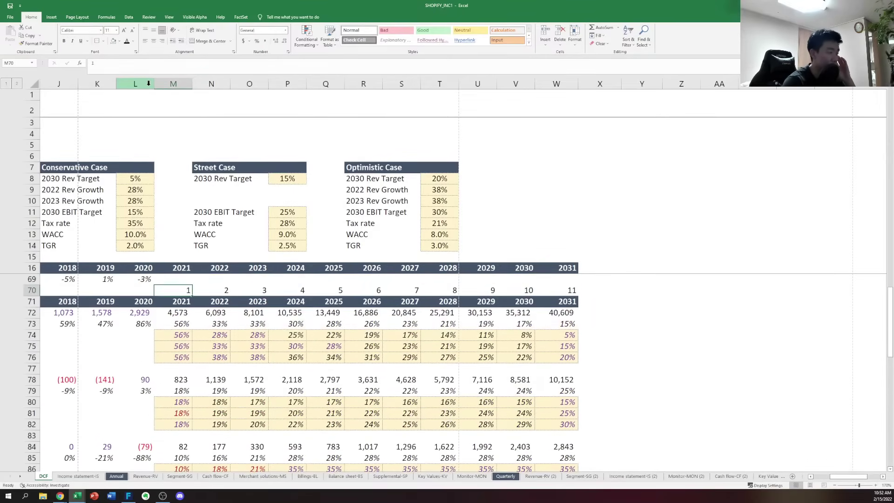
key("Right")
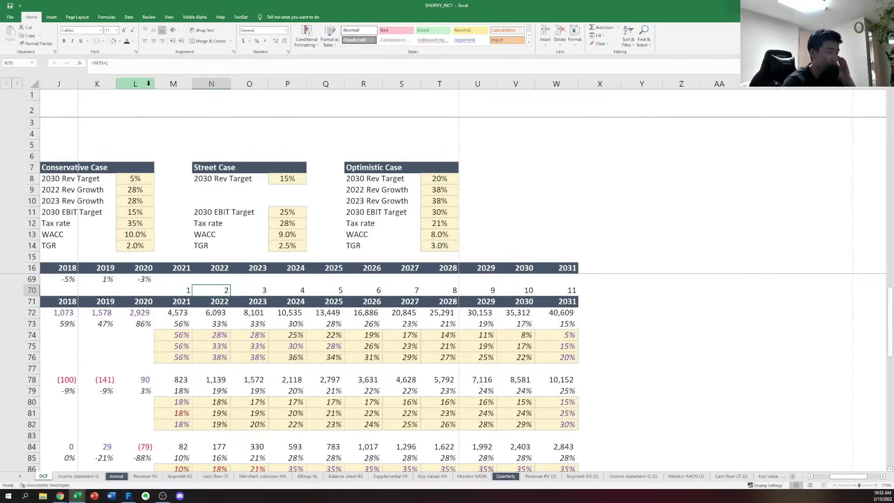
key("Down")
key("Down")
key("Down")
key("Down")
key("Down")
key("Down")
key("Down")
key("Down")
key("Down")
key("Down")
key("Down")
key("Down")
key("Down")
key("Down")
key("Down")
key("Down")
key("Down")
key("Down")
key("Down")
key("Down")
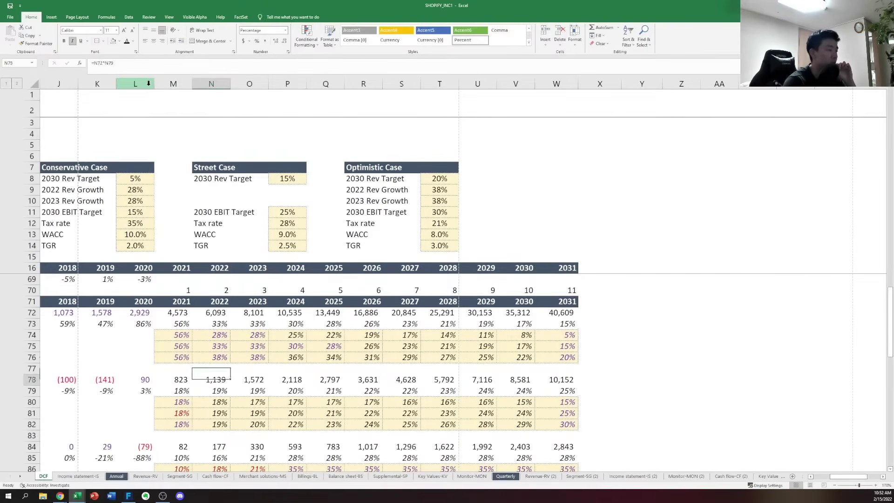
scroll(148, 84, "down", 1)
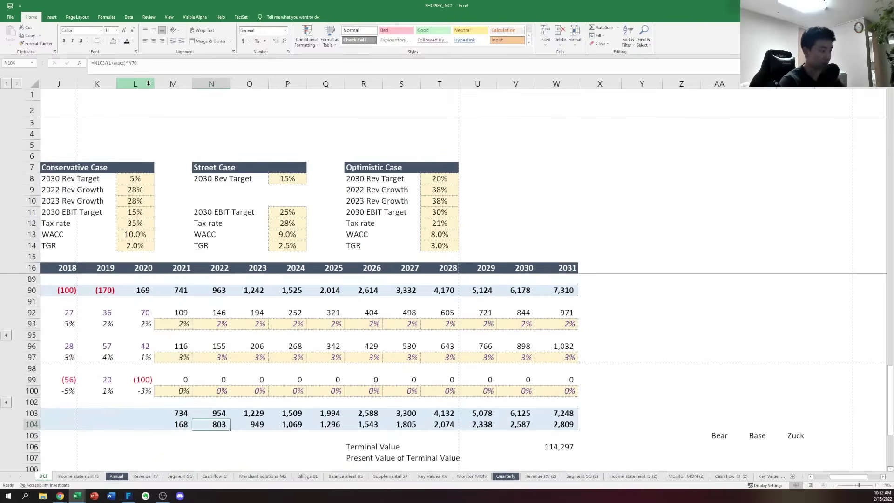
key("Left")
key("ctrl+shift+Right")
key("ctrl+shift+Left")
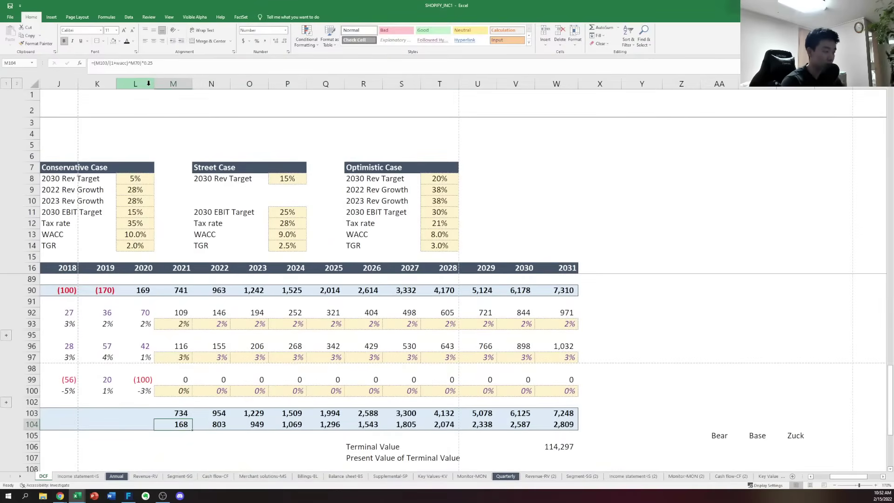
key("Right")
key("Left")
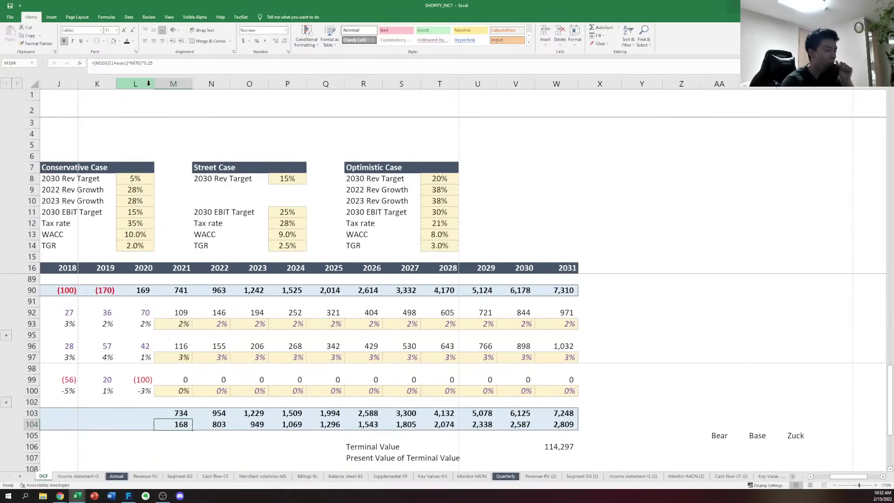
Insert three blank sheet rows at row 106, directly above the Terminal Value row
key("Left")
key("Left")
key("ctrl+Left")
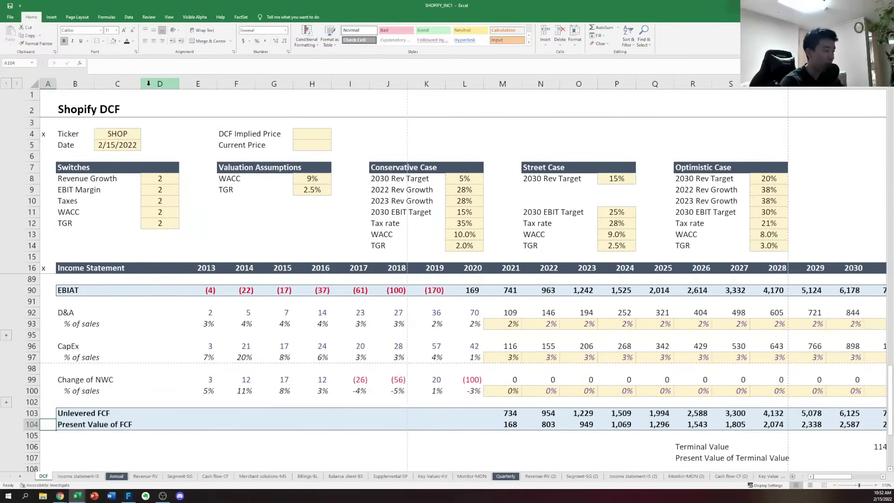
key("Down")
key("Down")
key("alt")
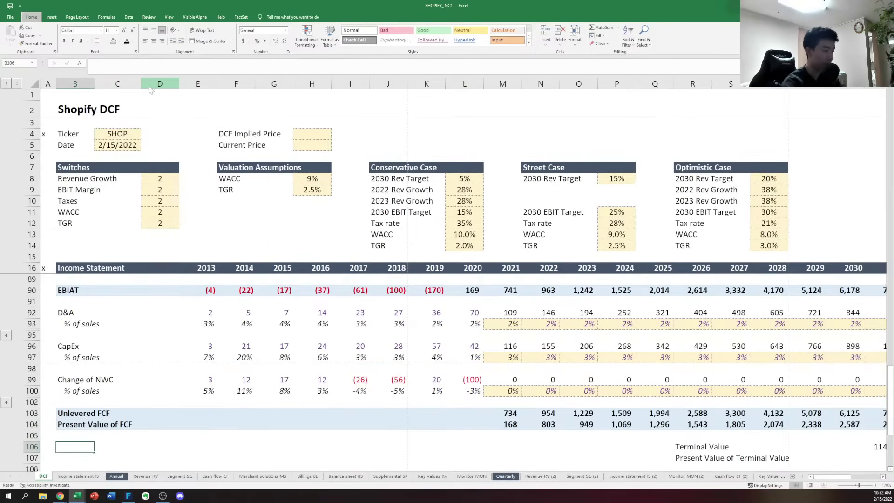
key("h")
key("i")
key("r")
key("F4")
key("F4")
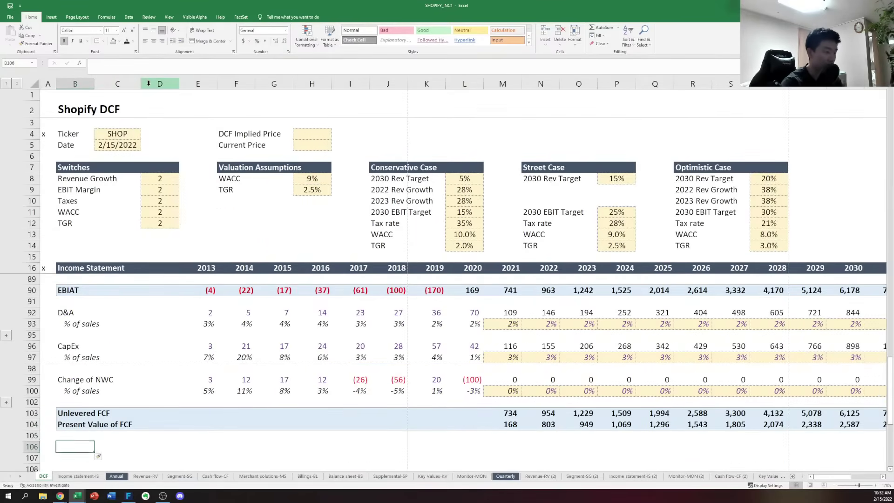
Label B106 as Period and enter 1 for 2021 in M106
type("Period")
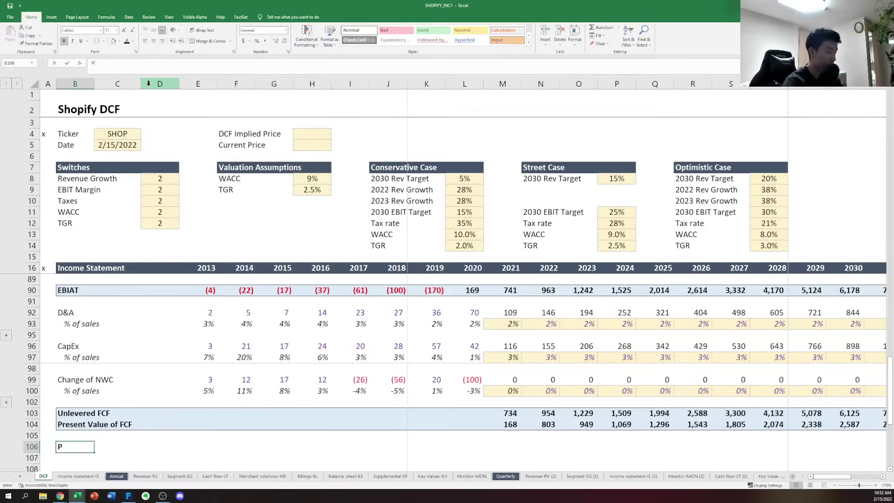
key("Tab")
key("Right")
key("Right")
key("Right")
key("Right")
key("Right")
key("Right")
key("Right")
key("Right")
key("Right")
key("Right")
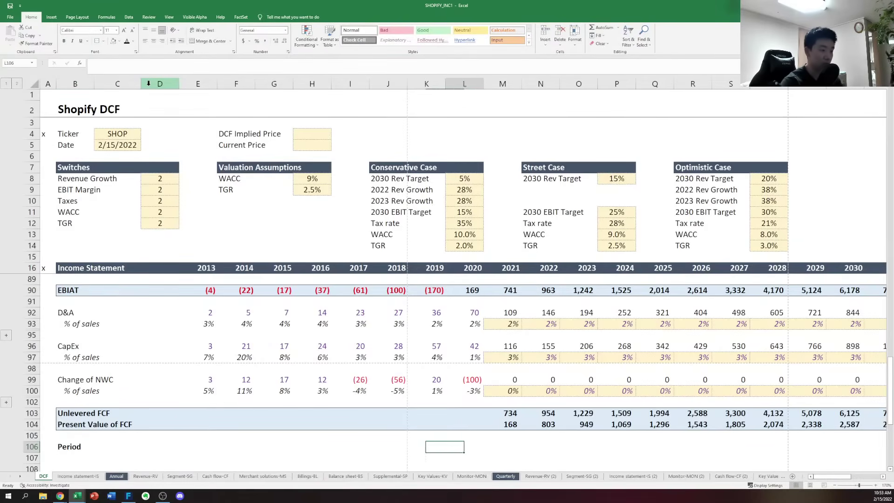
type("1")
key("Tab")
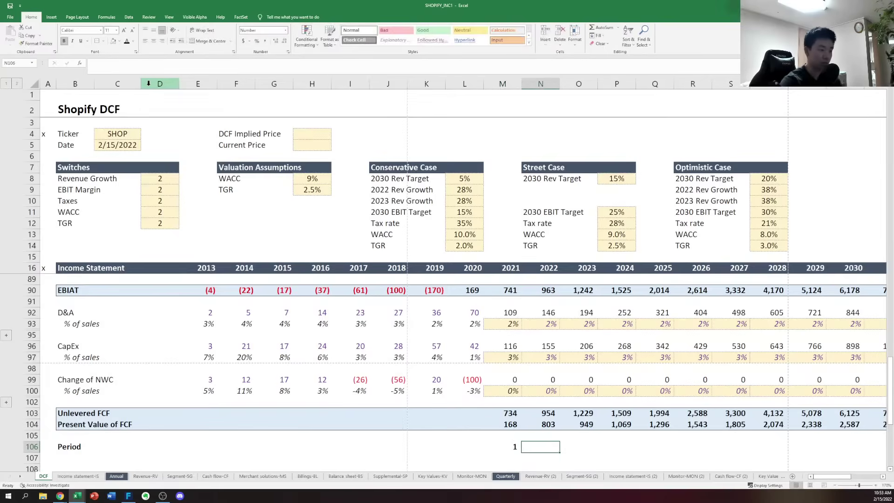
Calculate the 2022 period in N106 with =M106+1
type("=M106+91")
key("ctrl+Return")
key("F2")
key("BackSpace")
key("BackSpace")
type("1")
key("ctrl+Return")
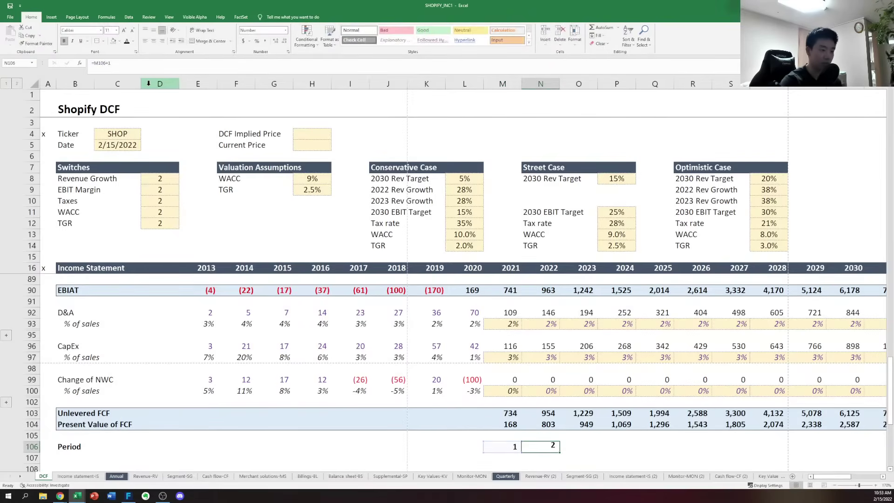
Copy the 2022 period formula from N106 across row 106 through 2031
key("ctrl+c")
key("shift+Right")
key("shift+Right")
key("shift+Right")
key("shift+Right")
key("shift+Right")
key("shift+Right")
key("shift+Right")
key("shift+Right")
key("shift+Right")
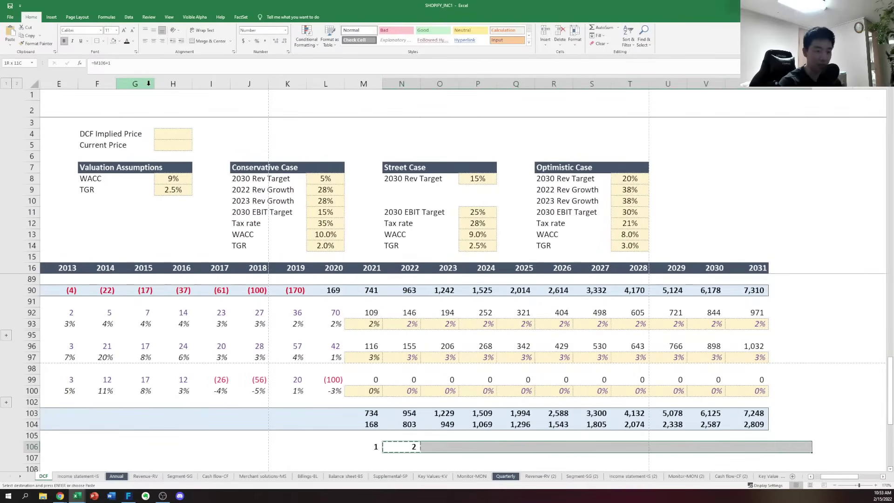
key("ctrl+v")
key("Escape")
Label B107, directly below Period, as Adjusted Period
key("Left")
key("Left")
key("Left")
key("Left")
key("Left")
key("Left")
key("Left")
key("Left")
key("Left")
key("Left")
key("Left")
key("Left")
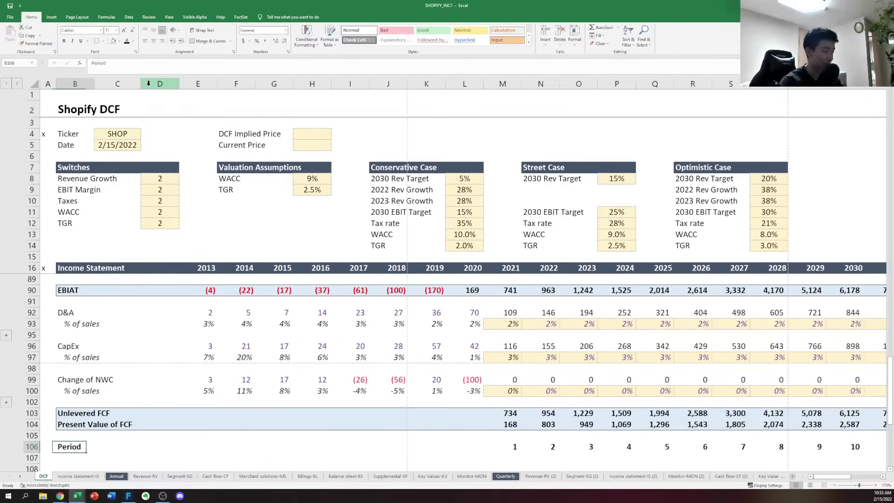
key("Down")
key("Down")
key("Up")
type("Adjusted")
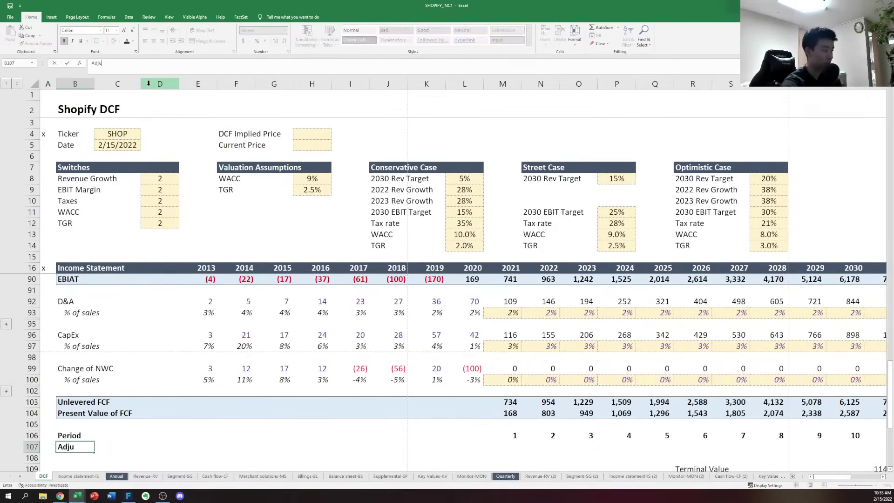
key("BackSpace")
key("BackSpace")
key("BackSpace")
key("BackSpace")
key("BackSpace")
key("BackSpace")
key("BackSpace")
type("dk")
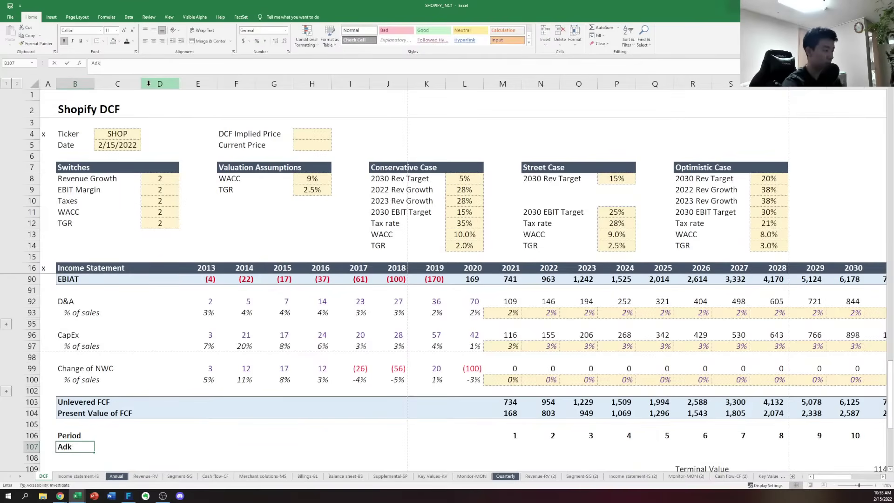
type("ujusted")
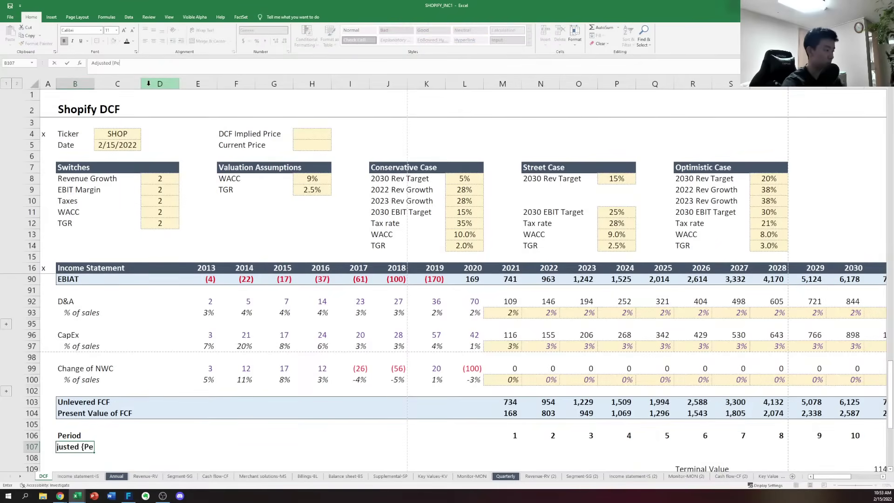
type(" Period")
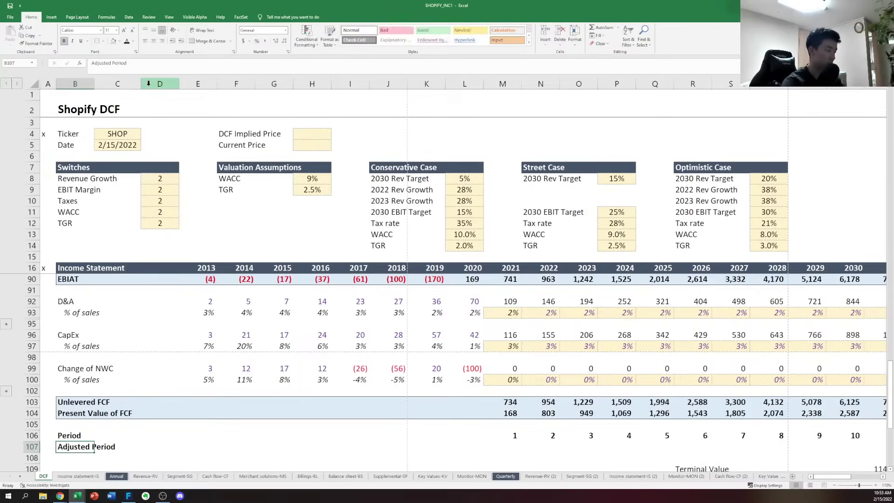
Enter 0.25 as the 2021 adjusted period in M107
key("Right")
key("Right")
key("Right")
key("Right")
key("Right")
key("Right")
key("Right")
key("Right")
key("Right")
key("Right")
key("Right")
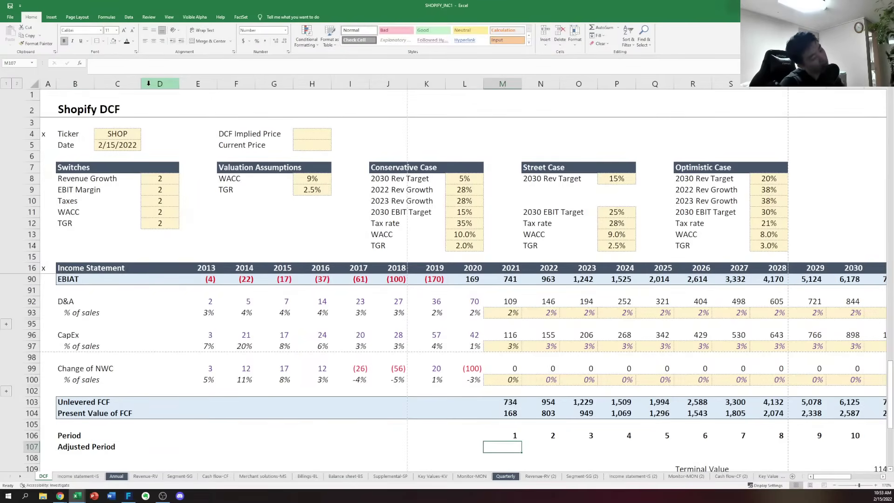
type("0.25")
key("ctrl+Return")
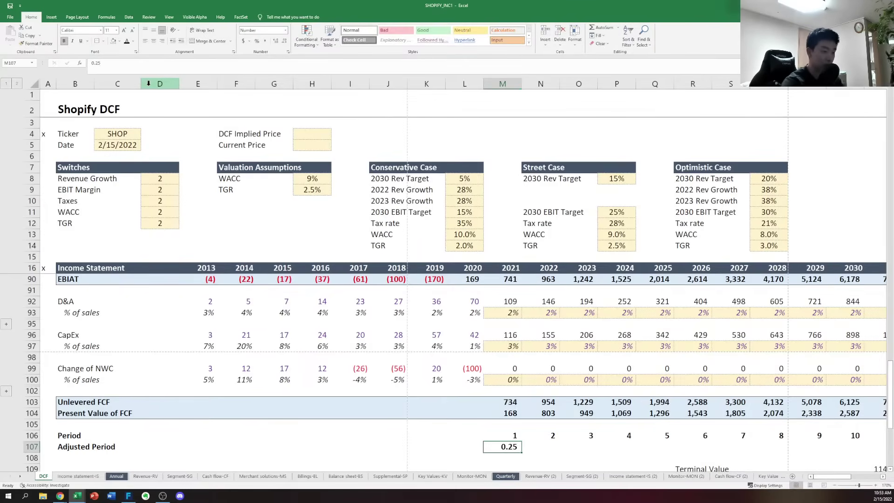
Calculate the 2022 adjusted period in N107 with =M107+1
key("Right")
type("=")
key("Left")
type("+")
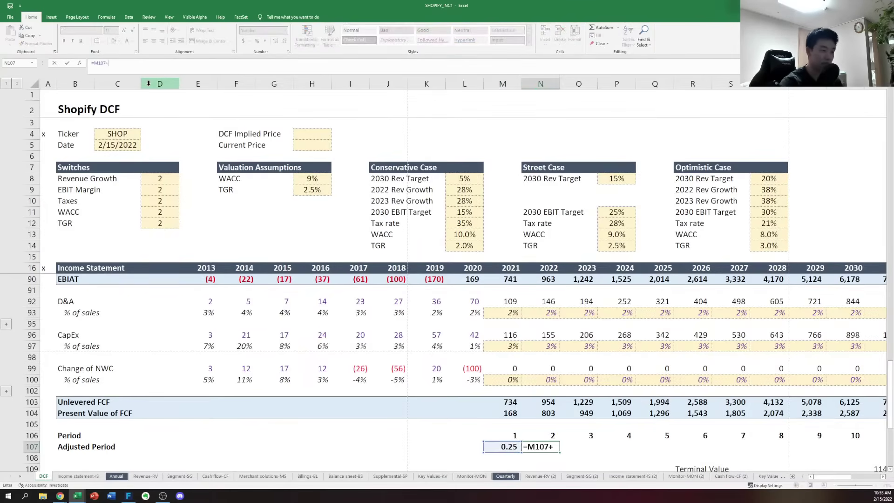
key("ctrl+Return")
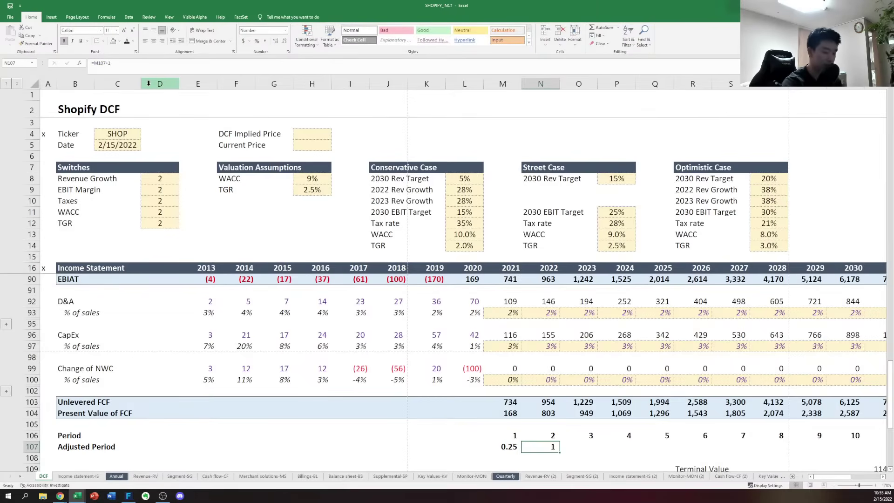
Copy the N107 adjusted period formula across row 107 through 2031
key("ctrl+c")
key("shift+Right")
key("shift+Right")
key("shift+Right")
key("shift+Right")
key("shift+Right")
key("shift+Right")
key("shift+Right")
key("shift+Right")
key("shift+Right")
key("shift+Right")
key("shift+Right")
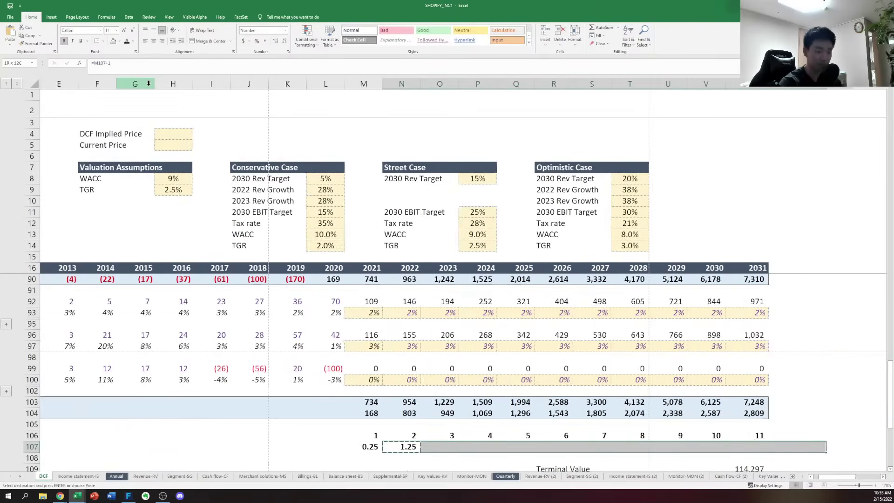
key("shift+Left")
key("shift+Left")
key("shift+Right")
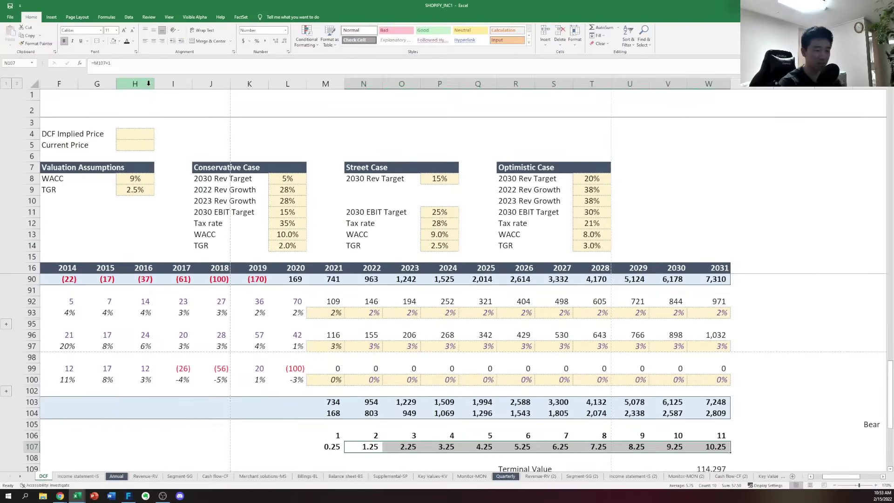
key("Return")
Check the adjusted period formulas for the first forecast years in row 107
key("Left")
key("Left")
key("F2")
key("Tab")
key("F2")
key("Tab")
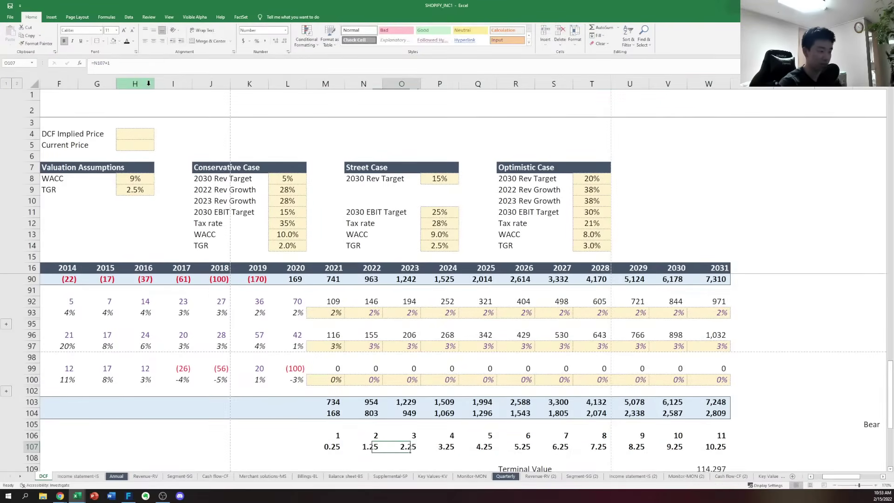
key("F2")
key("Tab")
key("F2")
key("Tab")
key("Left")
key("Left")
key("Left")
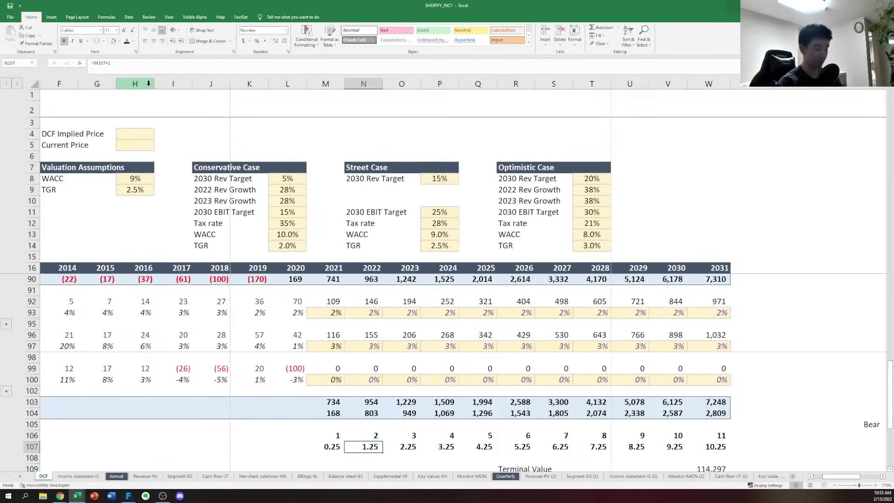
Compare the 2021 and 2022 adjusted periods in row 107 with the period counters in row 106
key("Left")
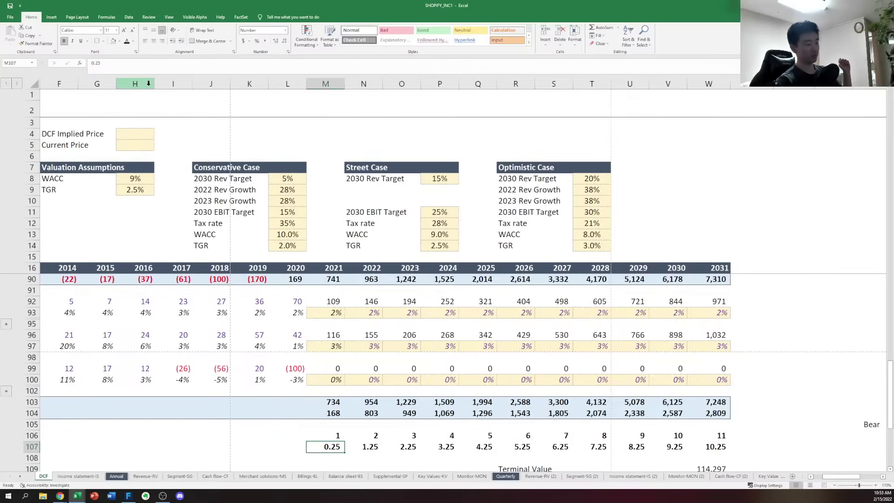
key("Up")
key("Down")
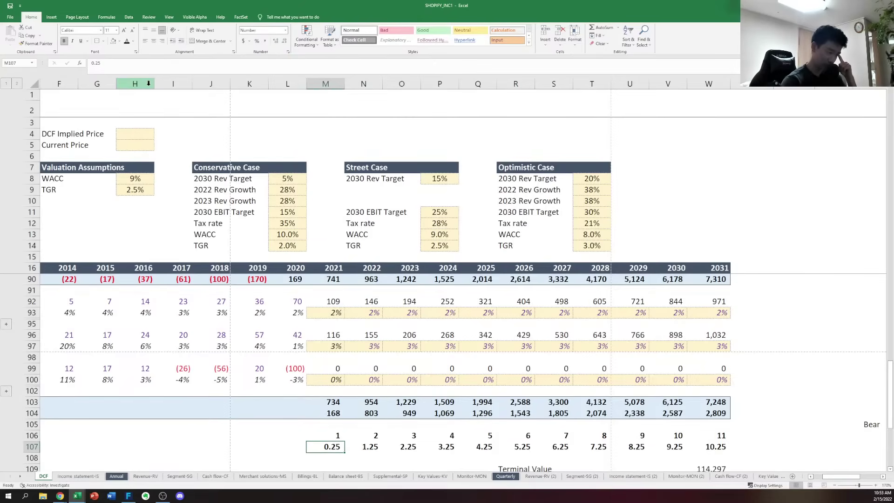
key("Right")
key("Left")
key("Right")
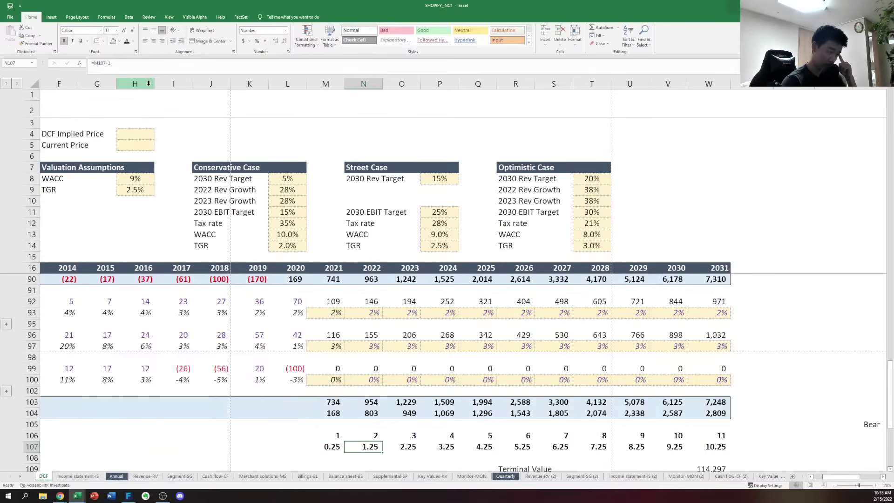
key("Left")
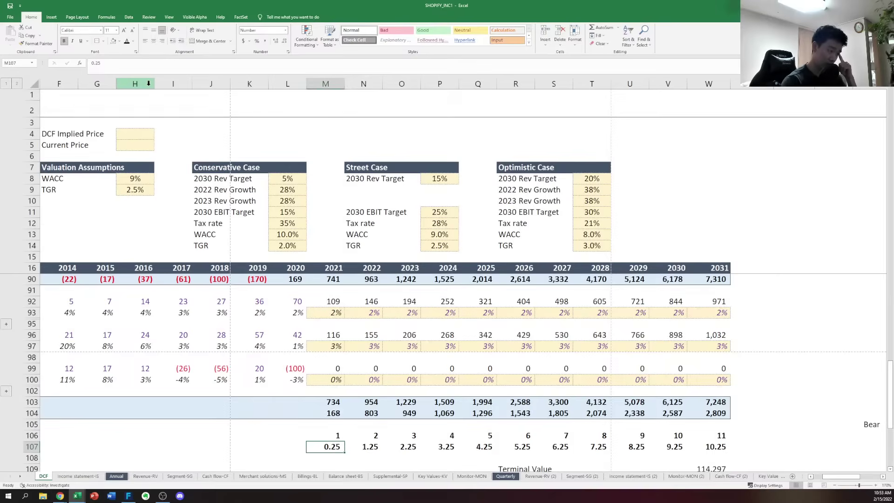
key("Right")
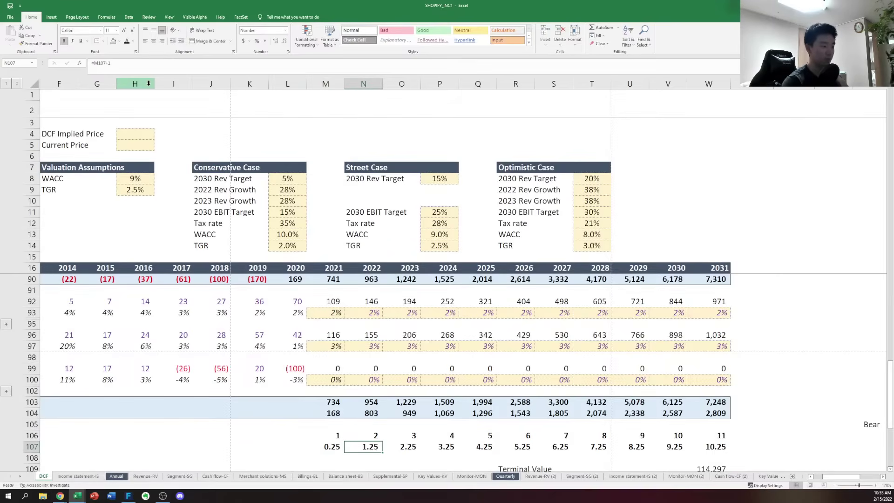
key("Up")
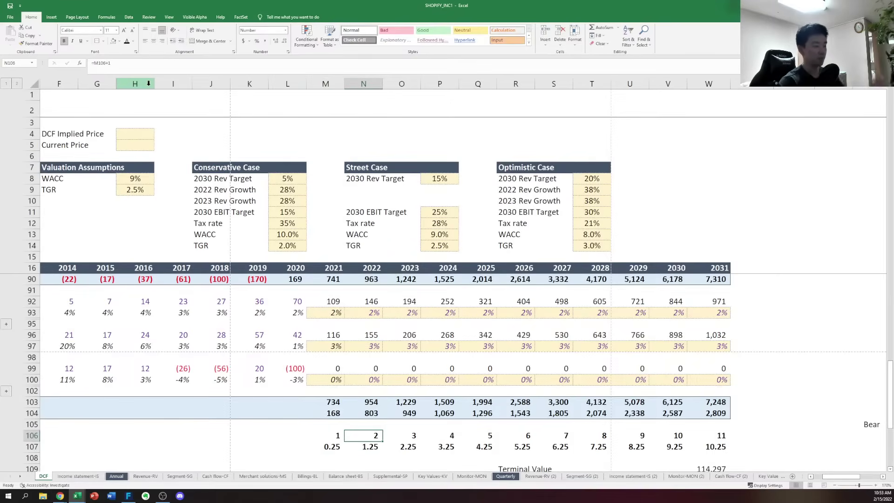
Rewrite the 2021 present value of FCF in M104 as =(M103/(1+wacc)^M107), without the 0.25 multiplier
key("Left")
key("Up")
key("Up")
key("F2")
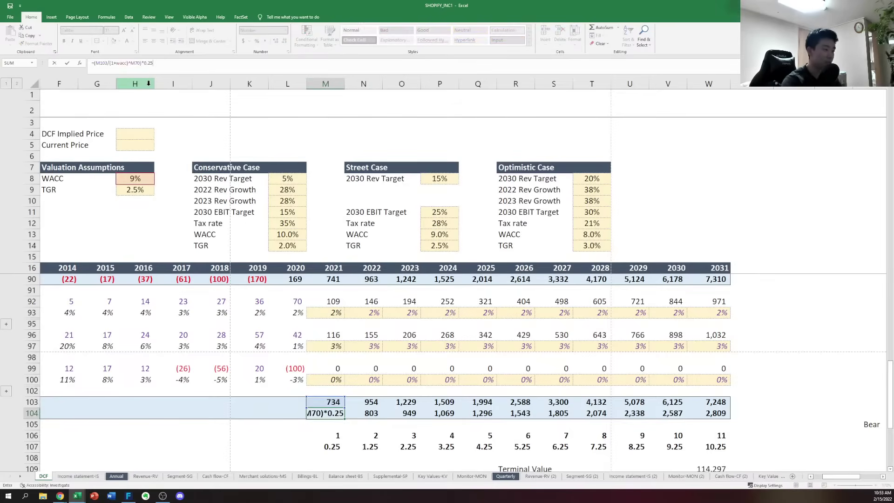
key("BackSpace")
key("BackSpace")
key("BackSpace")
key("BackSpace")
key("BackSpace")
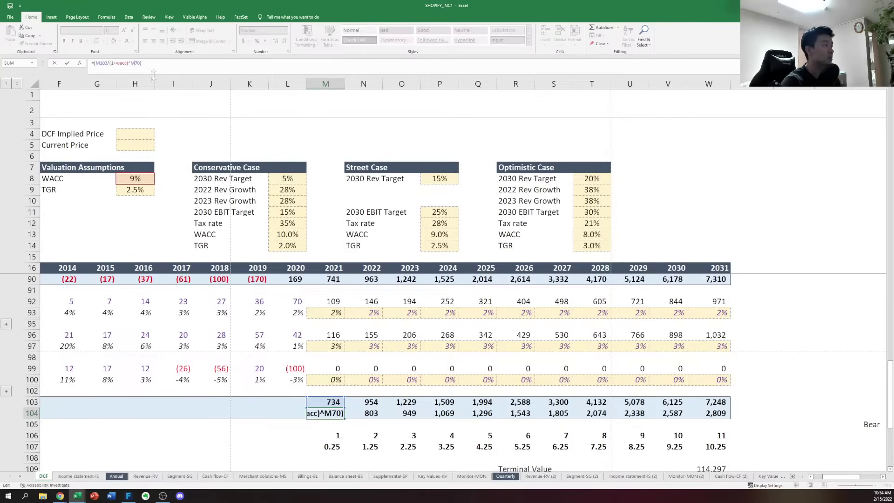
key("BackSpace")
key("BackSpace")
key("BackSpace")
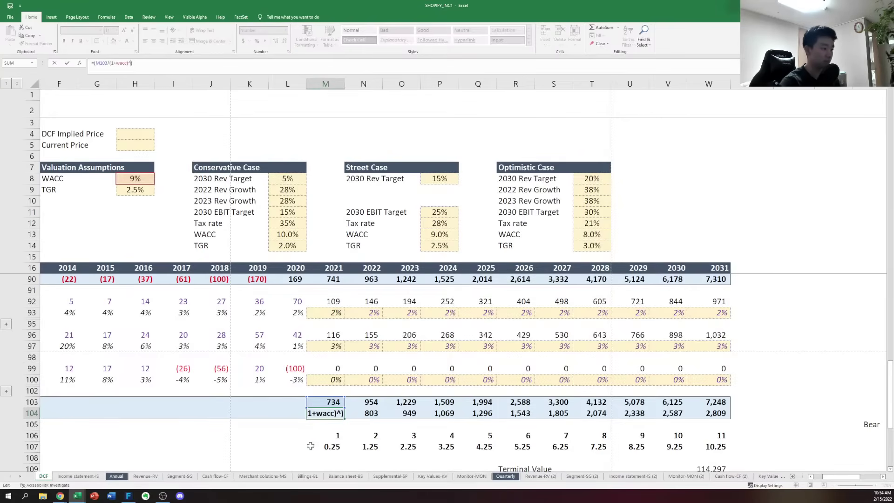
left_click(325, 446)
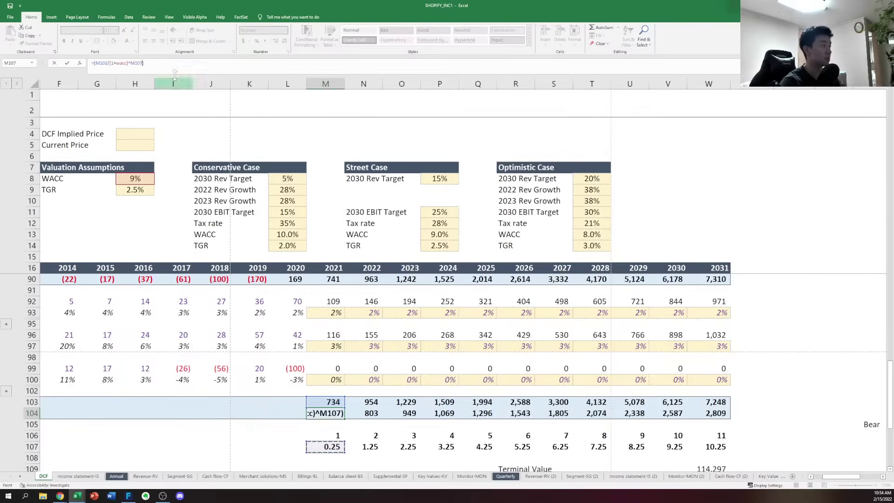
left_click(158, 63)
key("ctrl+Return")
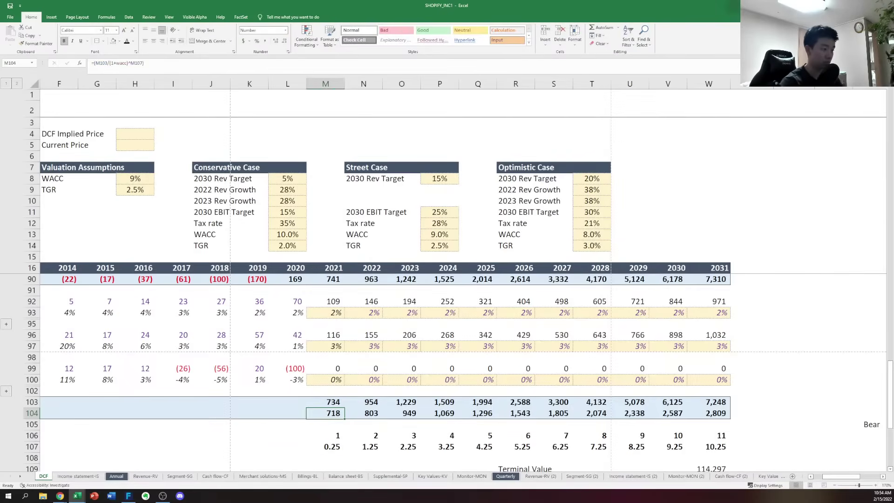
Multiply the 2021 present value formula in M104 by 0.25
key("F2")
type("*.25")
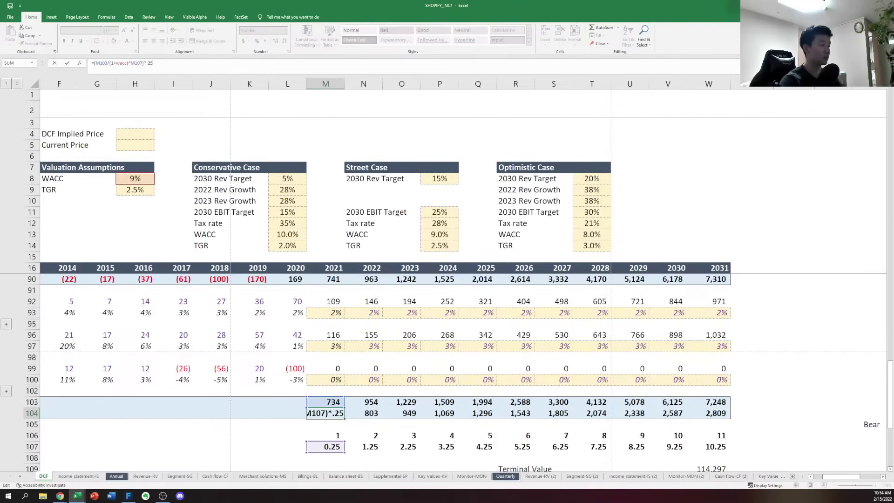
key("ctrl+Return")
Copy the 2021 present value formula from M104 into N104 for 2022
key("ctrl+c")
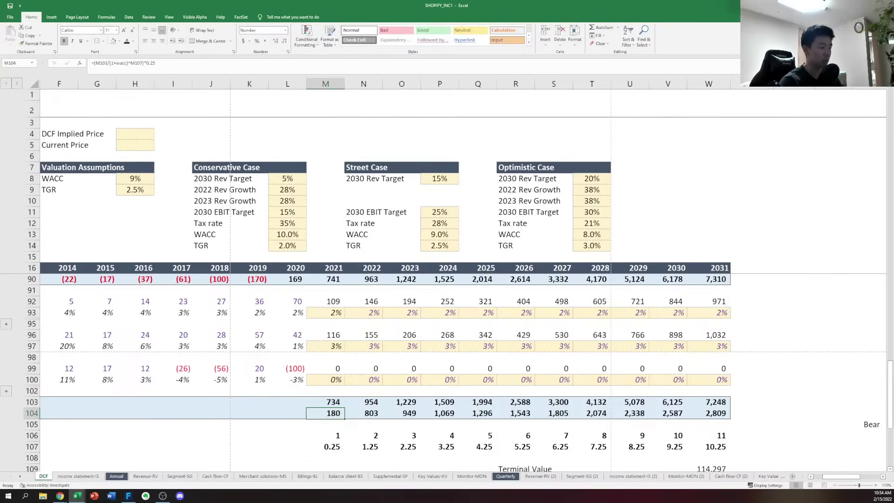
key("ctrl+Right")
key("Left")
key("Left")
key("Left")
key("Left")
key("Left")
key("Left")
key("Left")
key("Left")
key("Left")
key("Left")
key("Left")
key("Left")
key("Left")
key("Left")
key("Left")
key("Left")
key("Left")
key("Left")
key("Left")
key("Left")
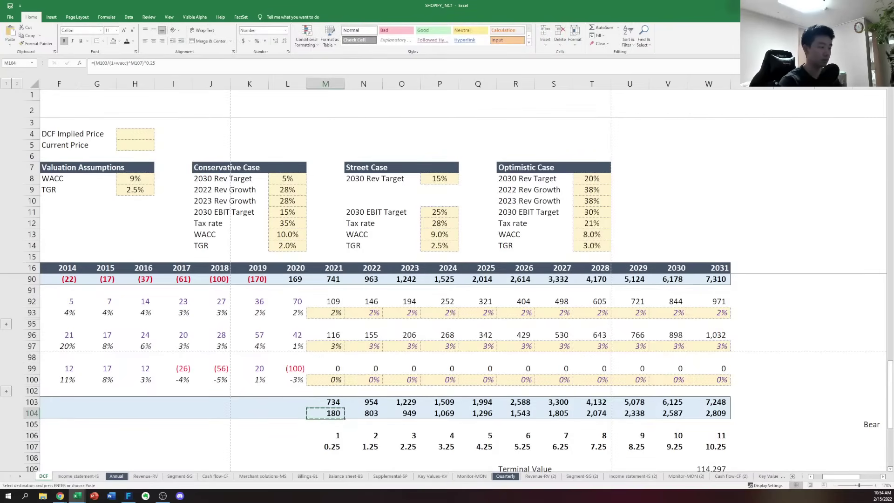
key("ctrl+Right")
key("Right")
key("ctrl+v")
Remove the 0.25 multiplier from N104 so the formula reads =(N103/(1+wacc)^N107)
key("F2")
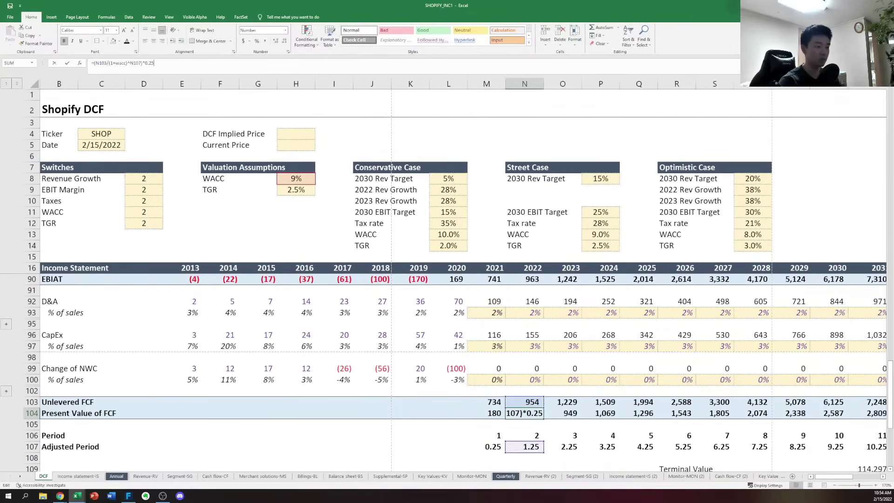
key("BackSpace")
key("BackSpace")
key("BackSpace")
key("BackSpace")
key("BackSpace")
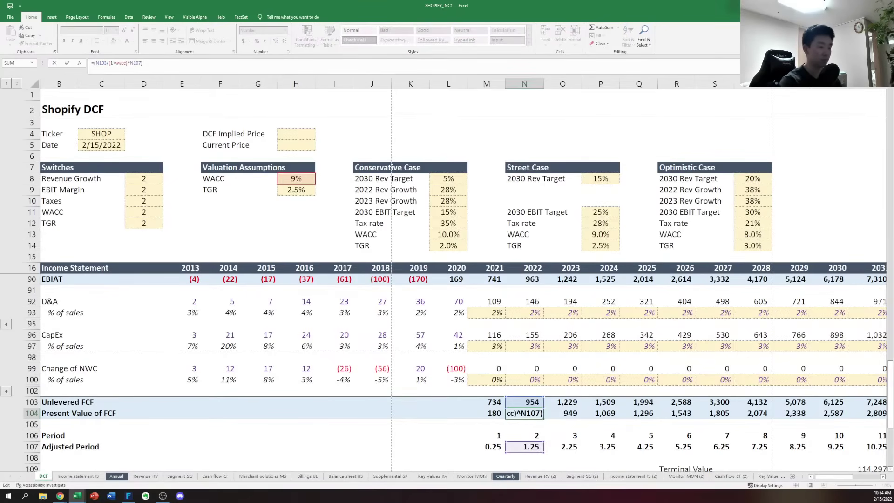
key("ctrl+Return")
Fill the N104 formula across the Present Value of FCF row through 2031 and check the copied formulas
key("ctrl+shift+Right")
key("ctrl+r")
key("Right")
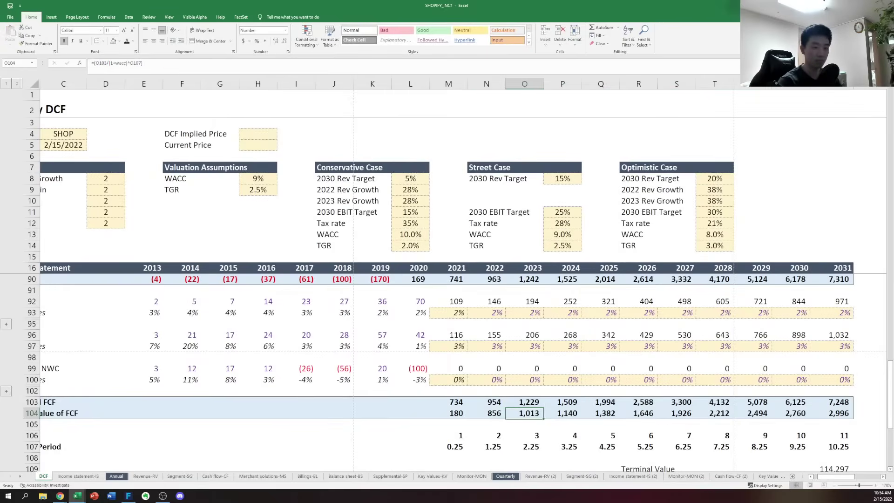
key("Right")
key("Right")
key("Right")
key("Right")
key("Right")
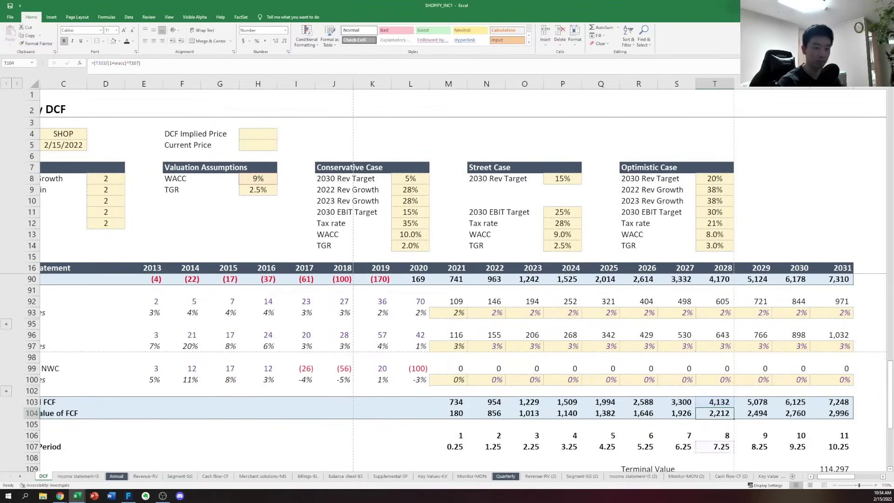
Calculate the Present Value of Terminal Value in W110 with the formula =W109/(1+wacc)^W107
key("Down")
key("Down")
key("Down")
key("Down")
key("Down")
key("Down")
key("Right")
key("Right")
key("Right")
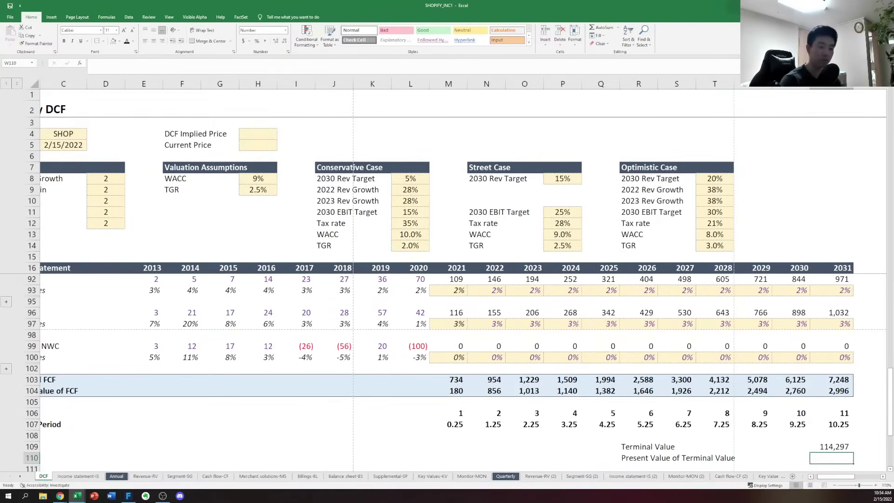
type("=")
key("Up")
type("/")
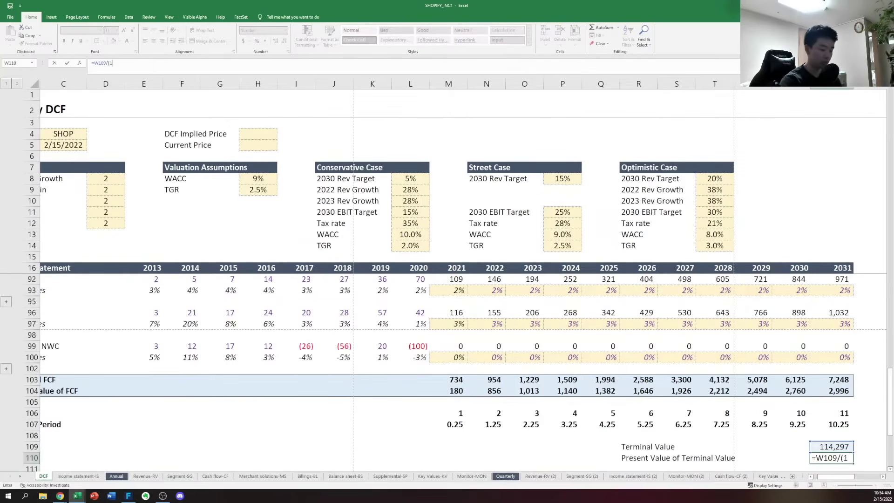
type("(1+wacc")
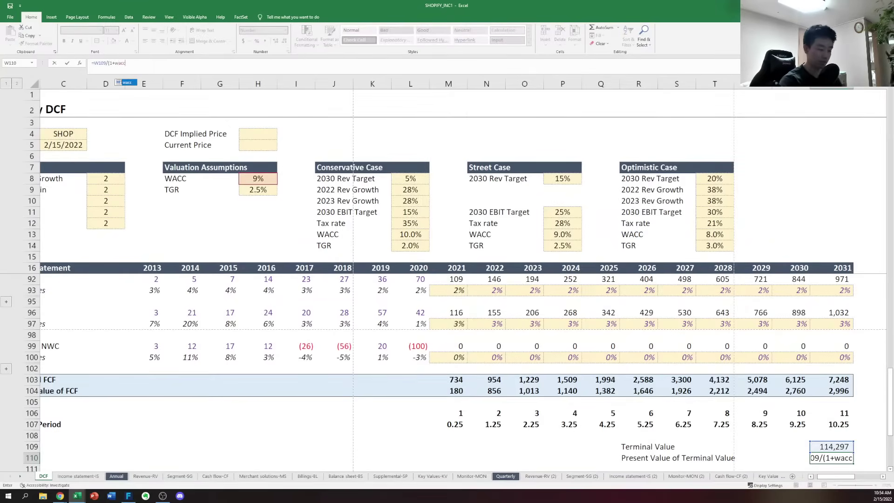
type(")^")
key("Up")
key("Up")
key("Up")
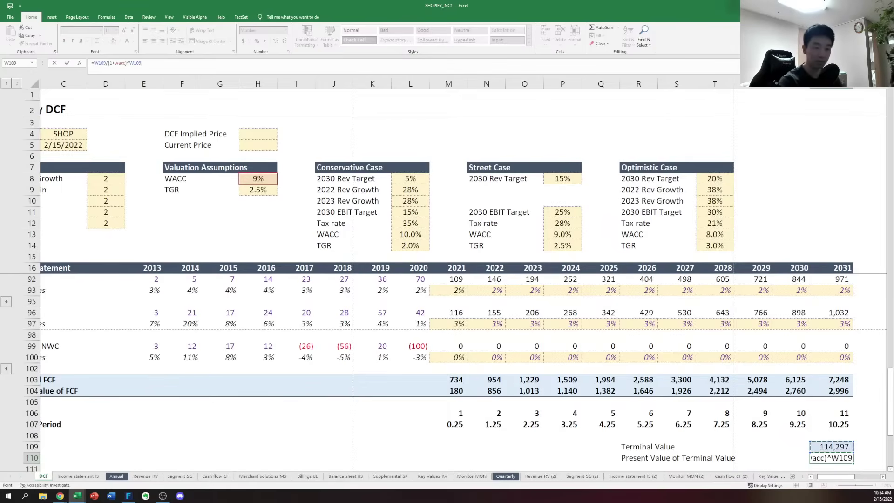
key("Return")
key("Down")
key("Down")
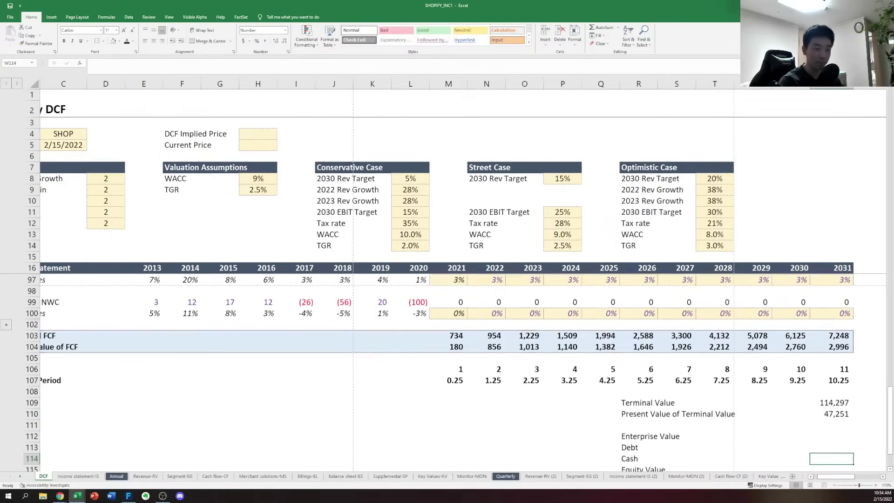
key("Up")
type("=")
key("Up")
key("Up")
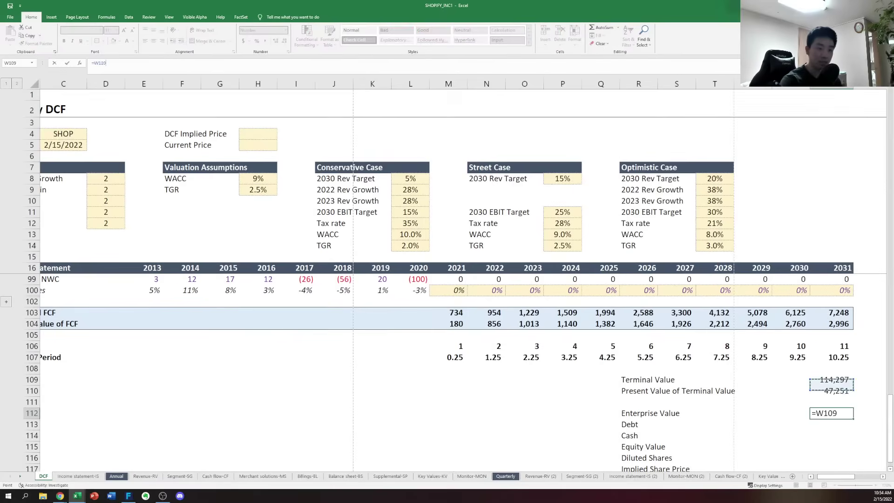
key("Escape")
Sum the 2021–2031 Present Value of FCF row for Enterprise Value in W112 with =SUM(M104:W104)
type("=sum*(")
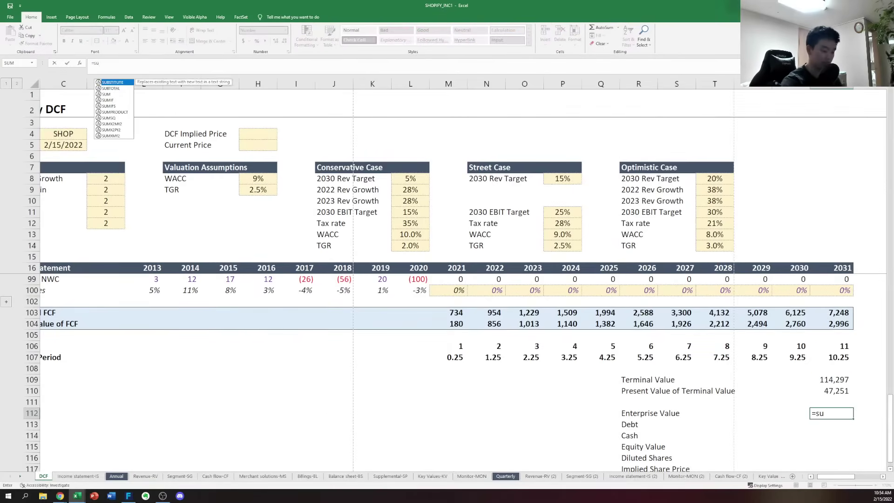
key("BackSpace")
key("BackSpace")
type("(")
key("Up")
key("Up")
key("Up")
key("Up")
key("Up")
key("Up")
key("Up")
key("Up")
key("Up")
key("Up")
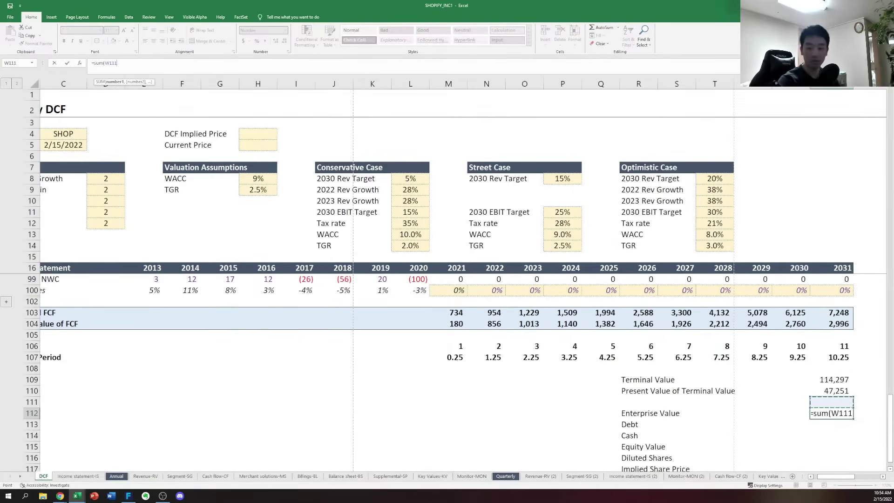
key("Down")
key("Down")
key("ctrl+shift+Left")
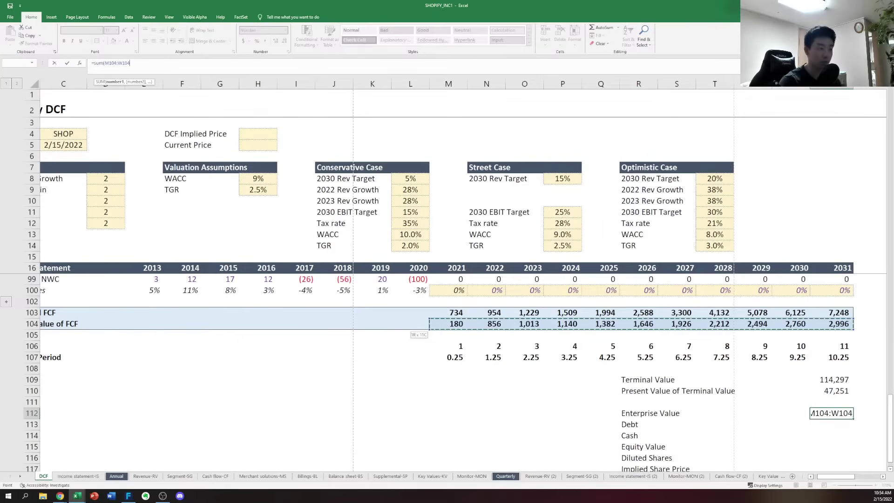
key("ctrl+Return")
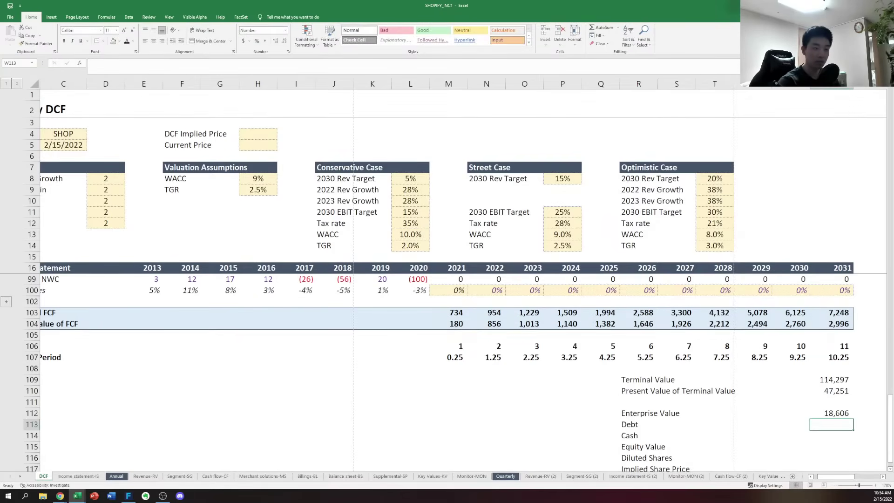
Add the present value of terminal value to the Enterprise Value formula, making it =SUM(M104:W104,W110)
key("F2")
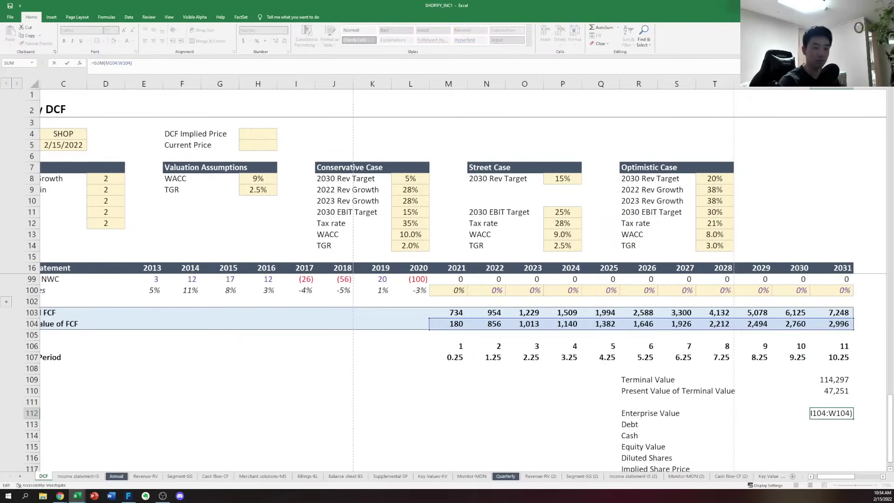
key("Left")
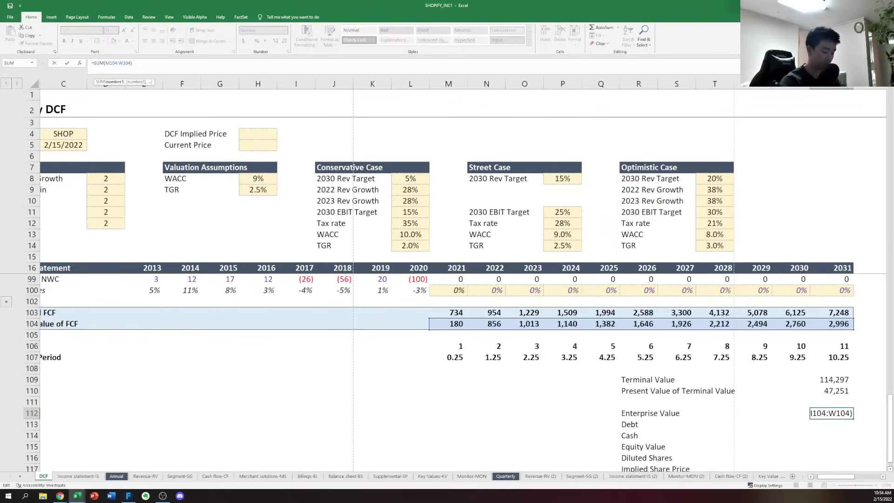
type(",")
left_click(835, 388)
key("ctrl+Return")
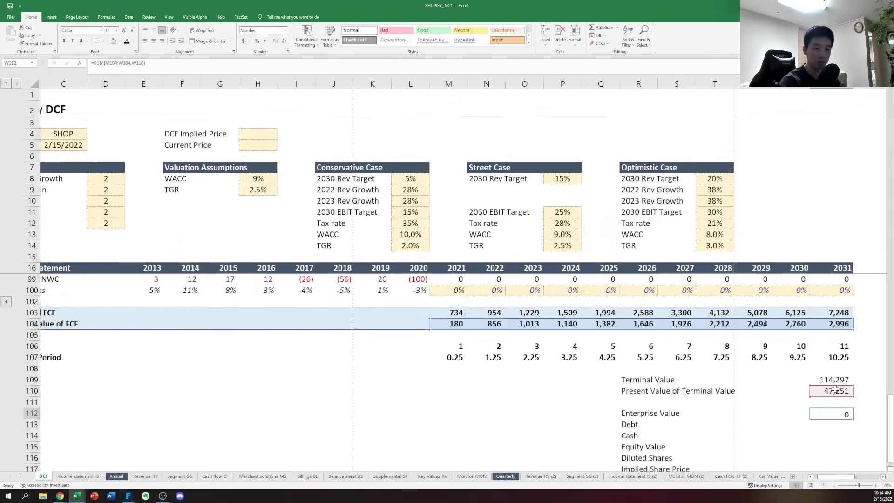
key("Down")
key("Down")
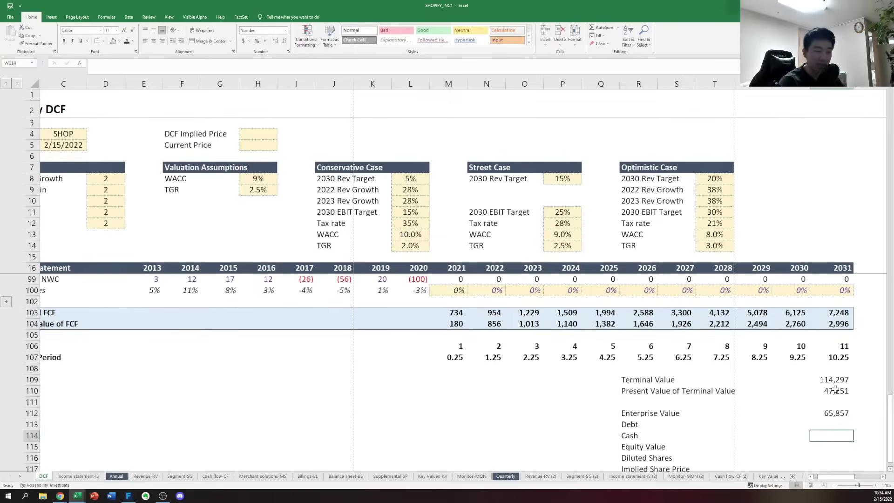
key("Up")
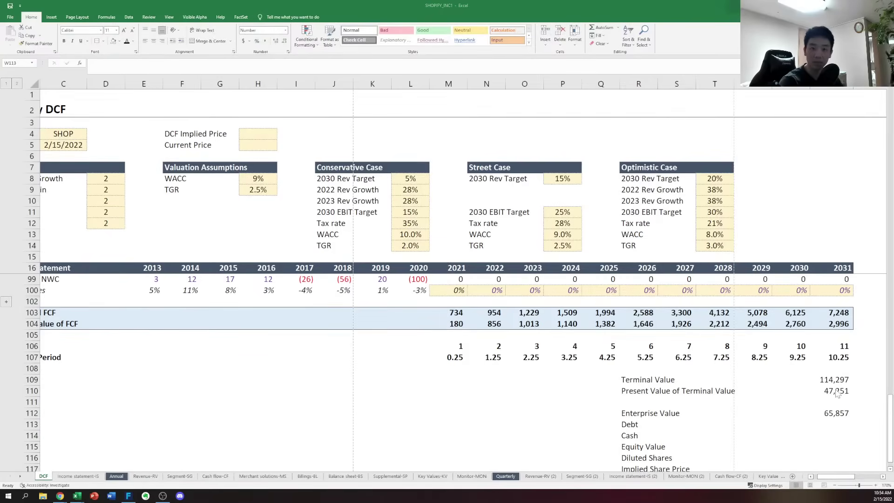
Switch to FactSet and look up Shopify's fully diluted shares outstanding in the Snapshot report's key statistics
key("alt+Tab")
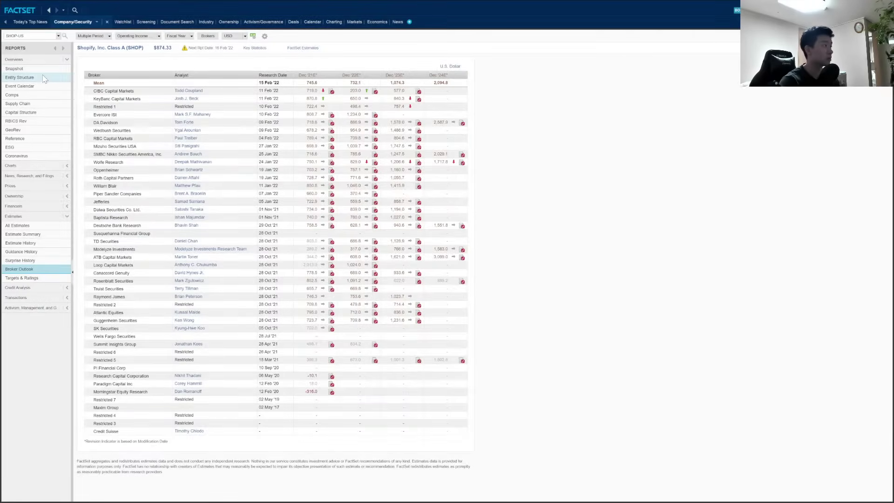
left_click(16, 69)
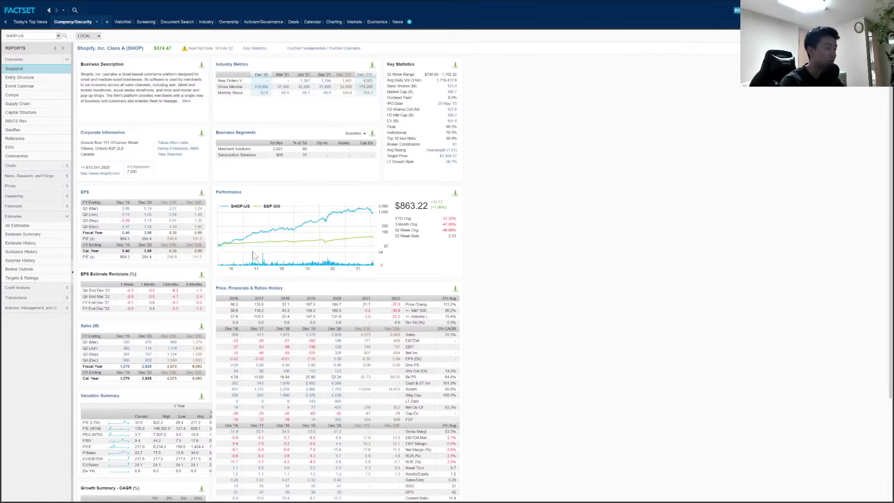
scroll(254, 259, "down", 3)
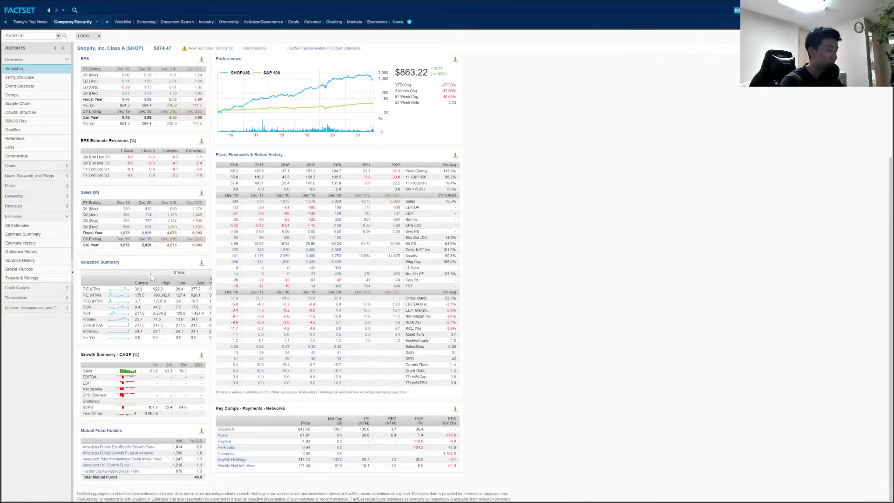
scroll(148, 286, "up", 3)
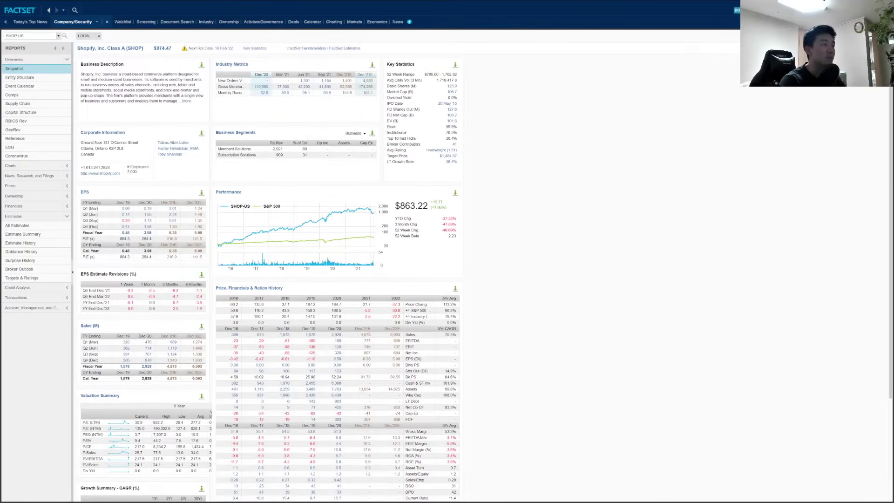
left_click_drag(444, 114, 460, 116)
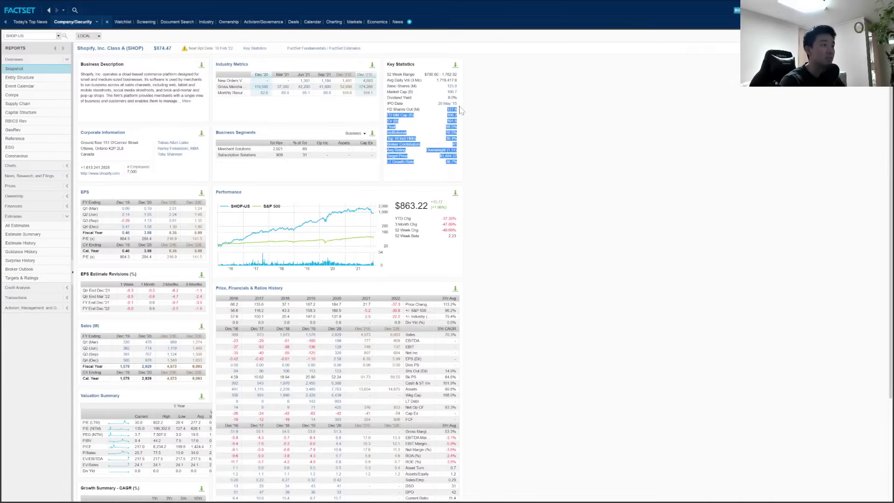
left_click(470, 126)
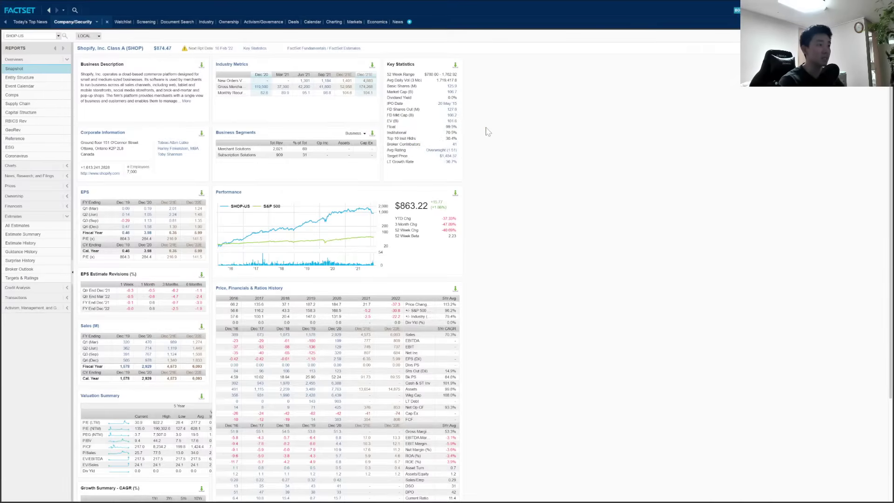
Switch back to Excel, enter 127.6 for Diluted Shares in W116, and check the figure against FactSet
key("alt+Tab")
scroll(485, 127, "right", 1)
key("Down")
key("Down")
key("Down")
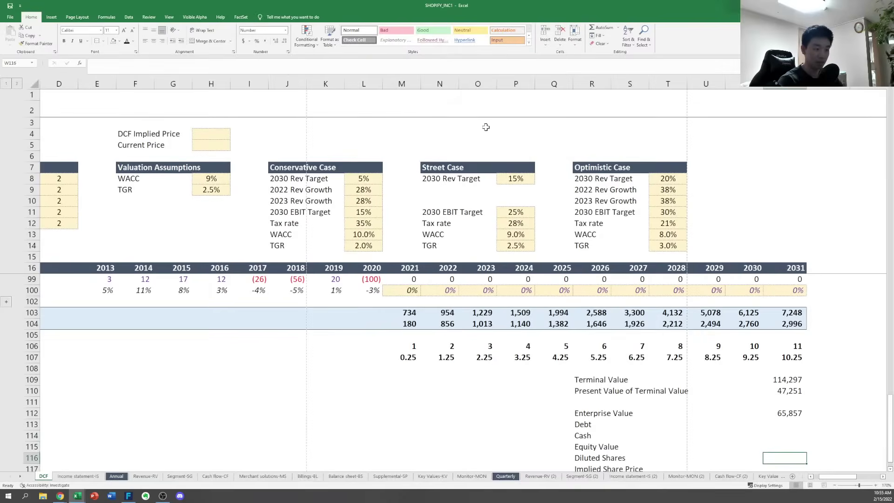
scroll(486, 127, "down", 1)
type("127.6")
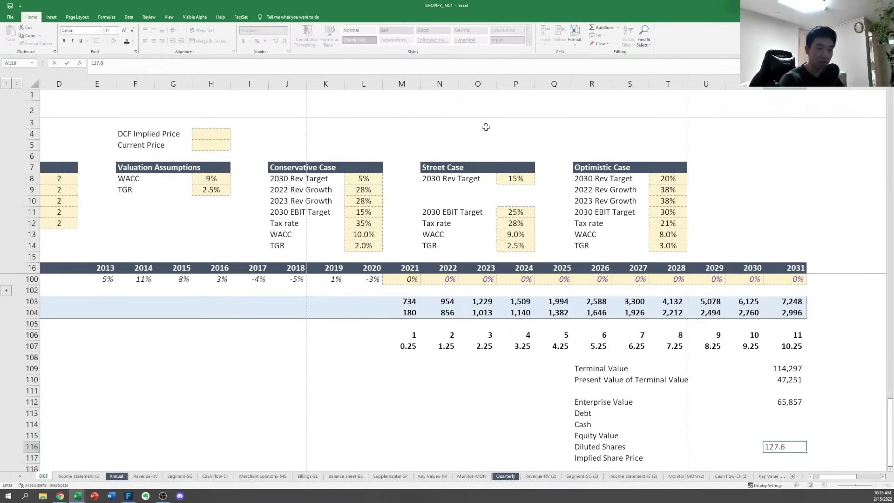
key("alt+Tab")
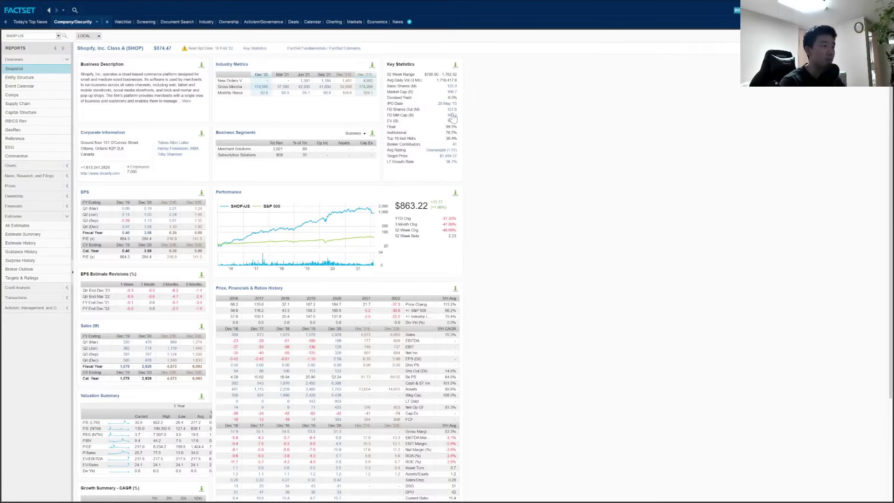
key("alt+Tab")
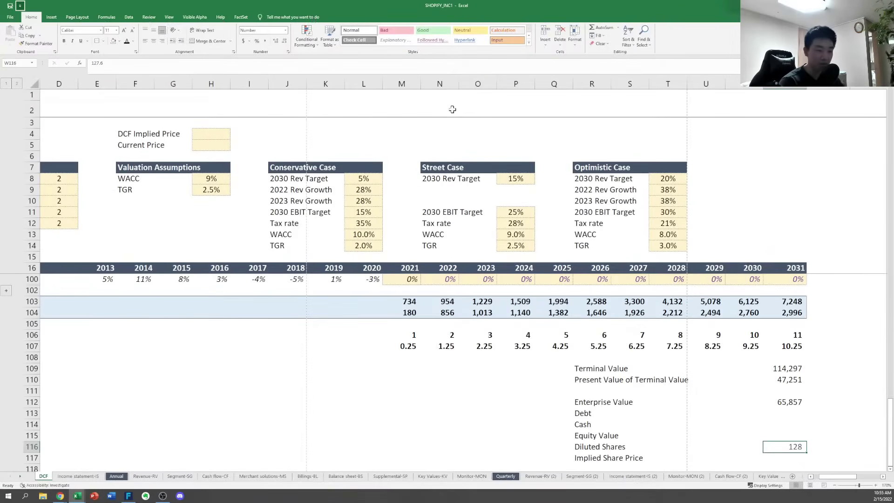
Link Debt in W113 to the 3Q-21 long-term debt on the quarterly balance sheet with ='Balance sheet-BS (2)'!AM34
key("Up")
key("Up")
key("Up")
type("=")
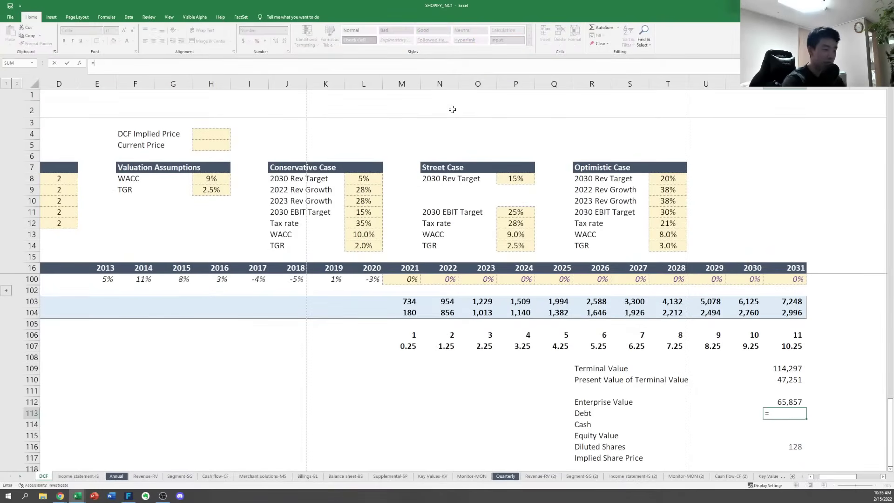
key("ctrl+Page_Down")
key("ctrl+Page_Down")
key("ctrl+Page_Down")
key("ctrl+Page_Down")
key("ctrl+Page_Down")
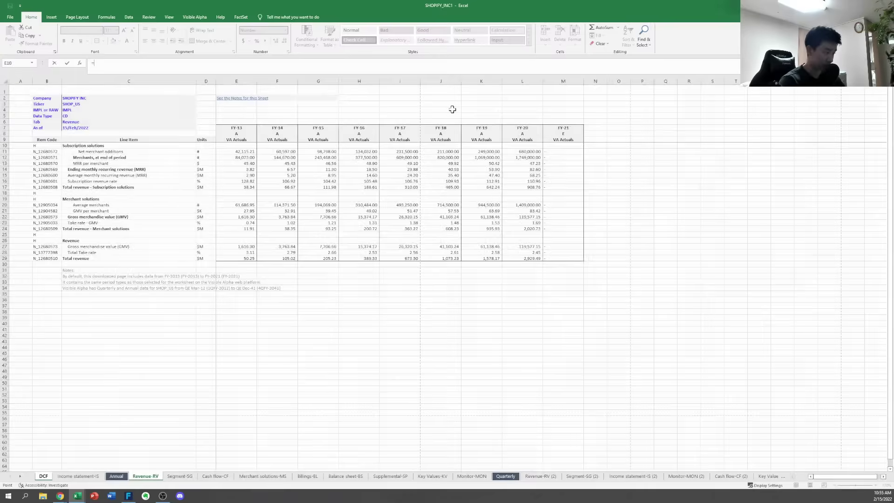
key("ctrl+Page_Down")
key("ctrl+Page_Down")
key("ctrl+Page_Down")
key("ctrl+Page_Down")
key("ctrl+Page_Down")
key("ctrl+Page_Down")
key("ctrl+Page_Down")
key("ctrl+Page_Down")
key("ctrl+Page_Down")
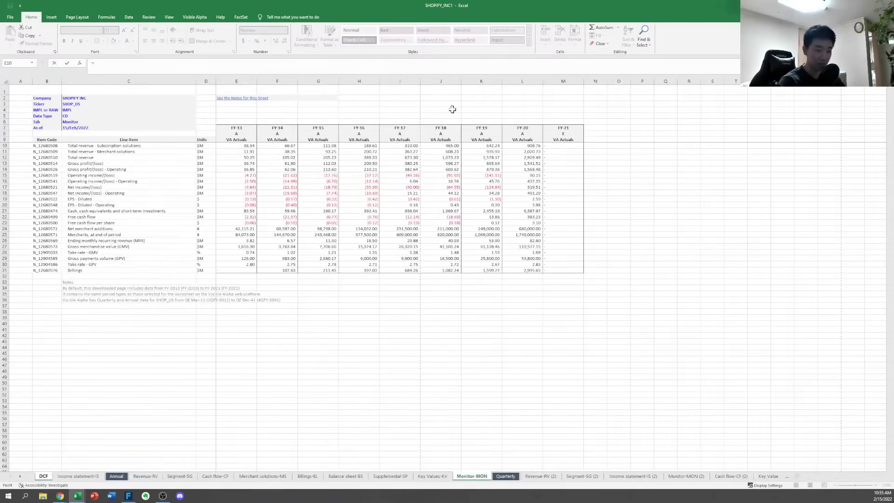
key("ctrl+Page_Down")
key("ctrl+Page_Down")
key("ctrl+Page_Down")
key("ctrl+Page_Down")
key("ctrl+Page_Down")
key("ctrl+Page_Down")
key("ctrl+Page_Down")
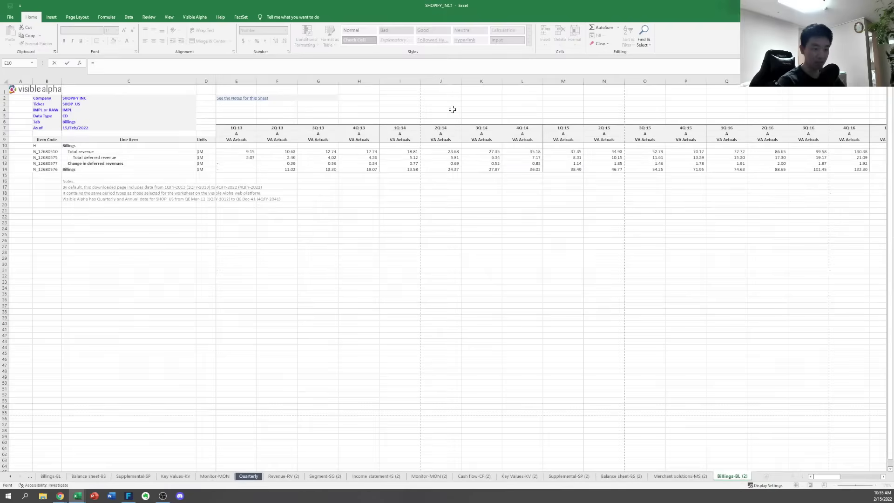
key("ctrl+Page_Up")
key("ctrl+Page_Up")
key("ctrl+Page_Down")
key("Right")
key("Right")
key("Right")
key("Right")
key("Right")
key("Right")
key("Right")
key("Right")
key("Right")
key("Right")
key("Right")
key("Right")
key("Right")
key("Right")
key("Right")
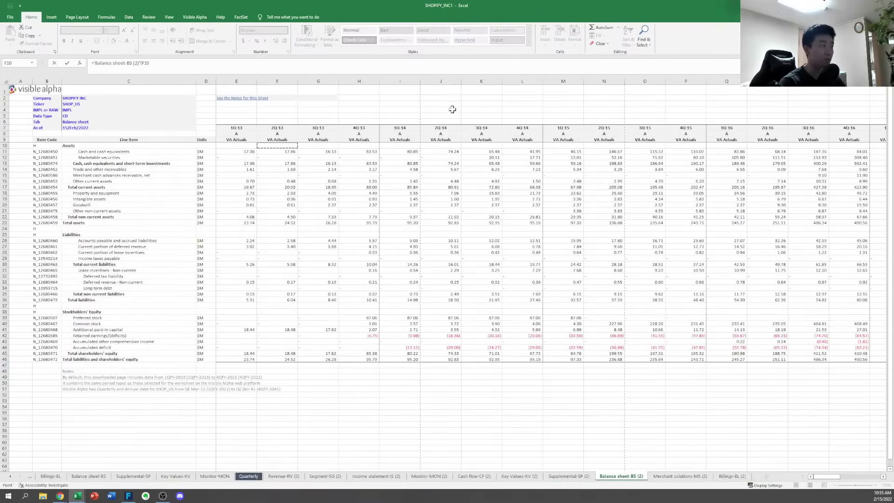
key("Right")
key("Right")
key("Right")
key("Right")
key("Right")
key("Right")
key("Right")
key("Right")
key("Right")
key("Right")
key("Right")
key("Right")
key("Right")
key("Right")
key("Right")
key("Right")
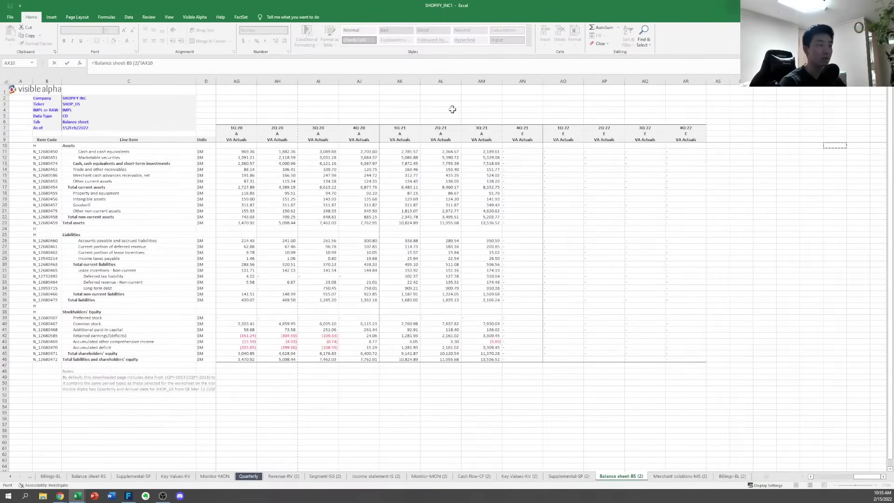
key("Right")
key("Right")
key("Right")
key("Down")
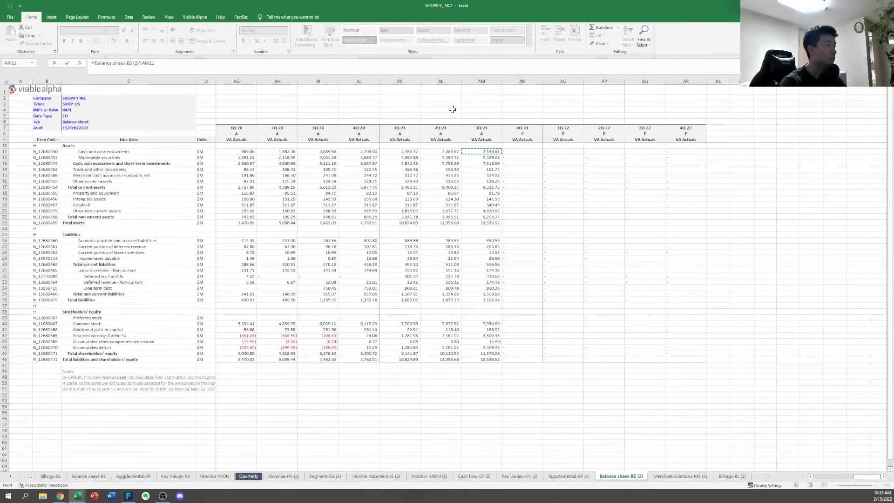
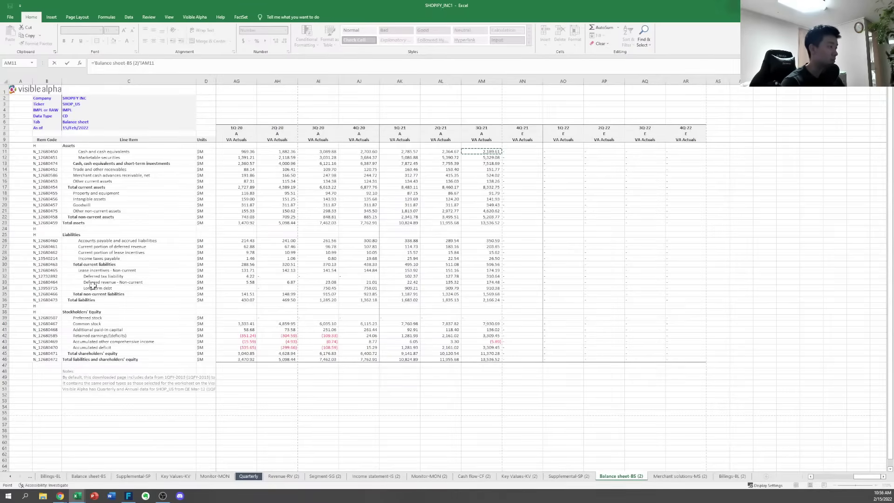
left_click(490, 288)
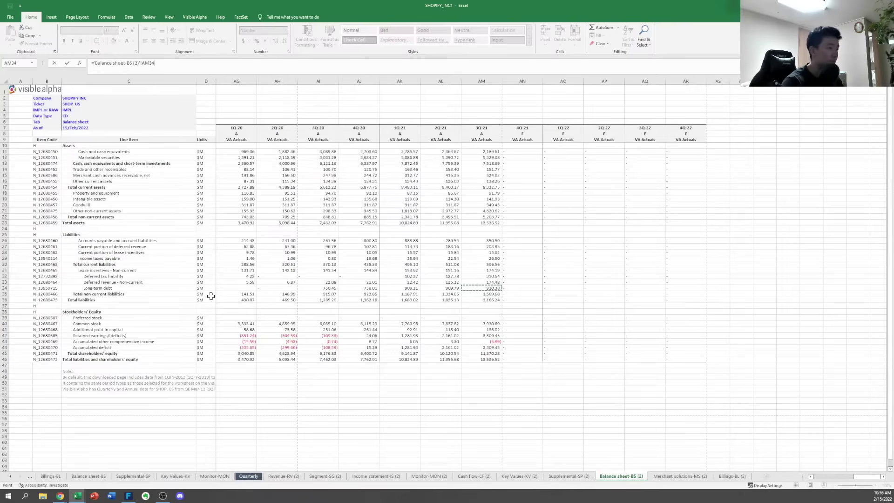
key("Return")
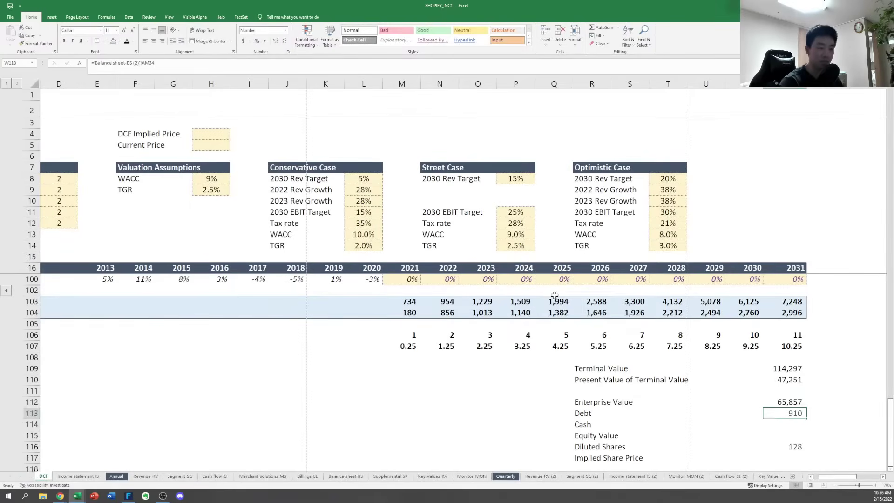
Link Cash in W114 to 3Q-21 cash plus marketable securities on the quarterly balance sheet with ='Balance sheet-BS (2)'!AM11+'Balance sheet-BS (2)'!AM12
key("Down")
type("=")
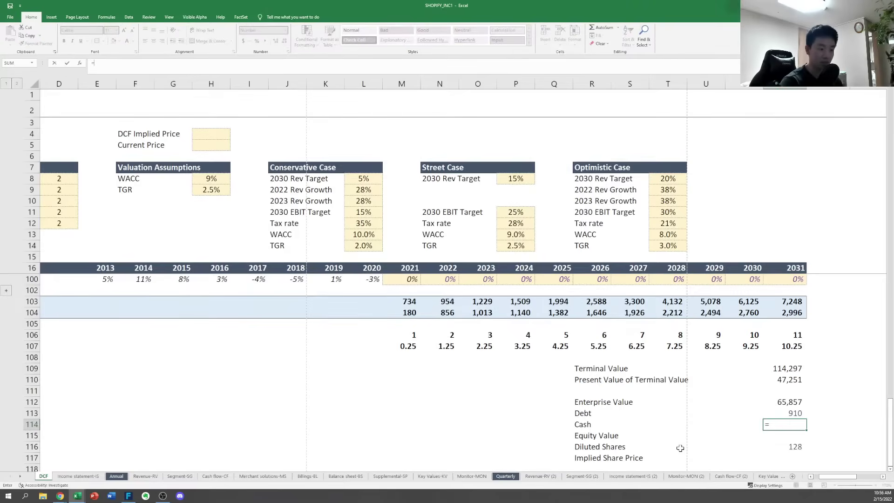
left_click(683, 477)
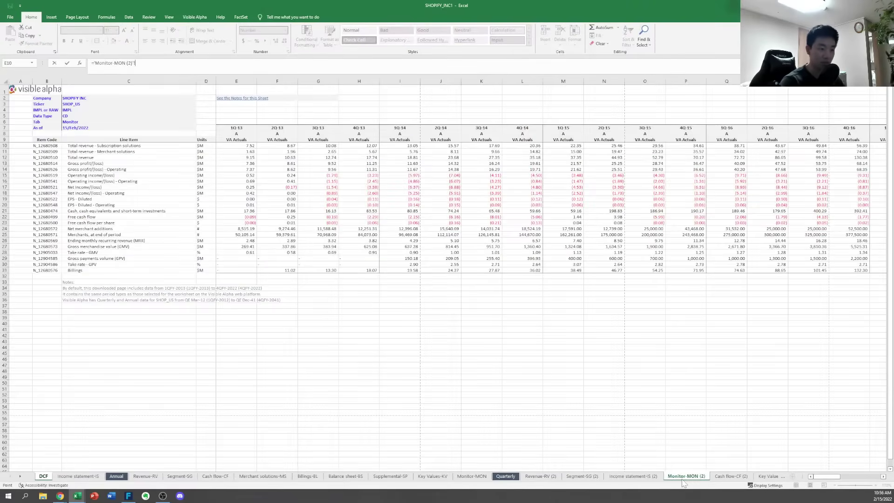
key("ctrl+Page_Down")
key("ctrl+Page_Down")
key("ctrl+Page_Down")
key("ctrl+Page_Down")
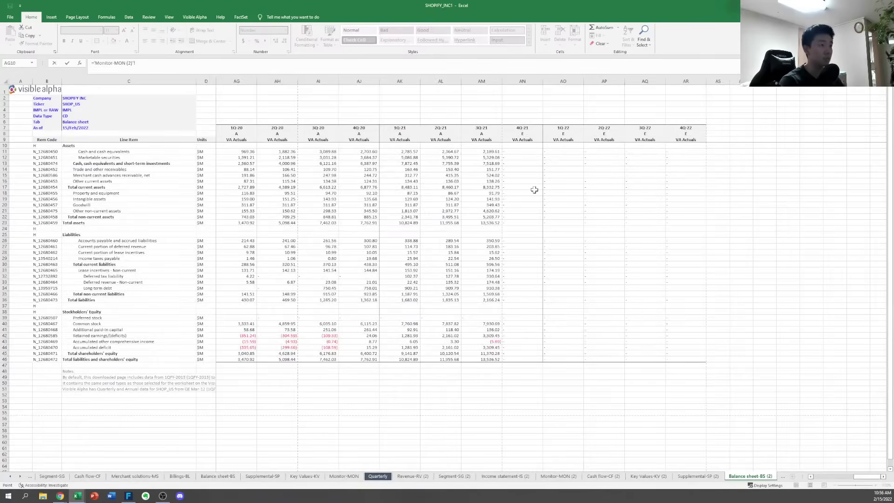
left_click(485, 152)
type("+")
left_click(482, 156)
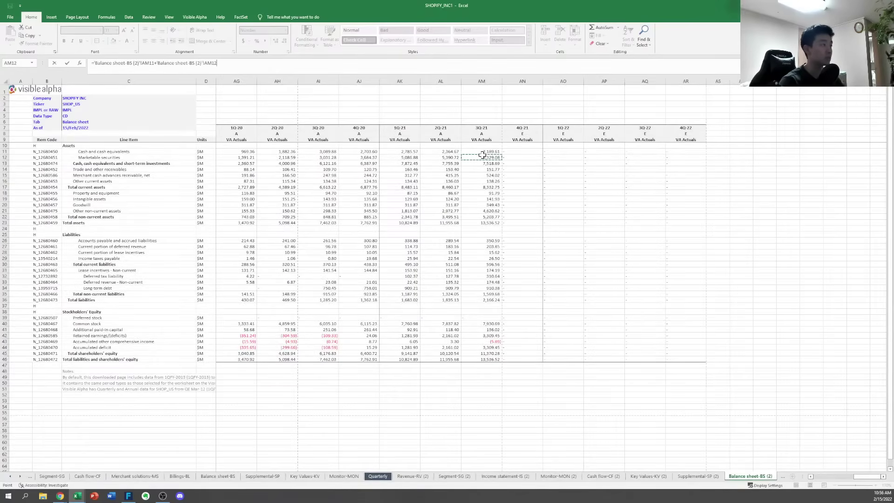
key("Return")
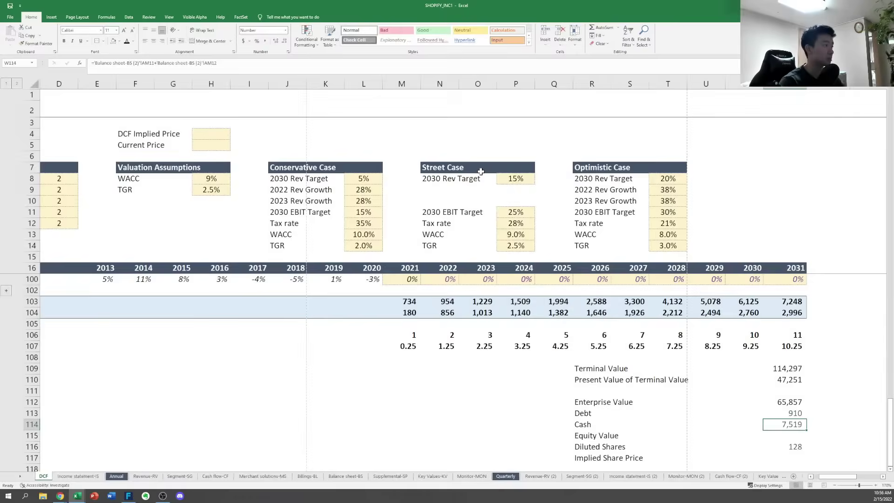
key("Return")
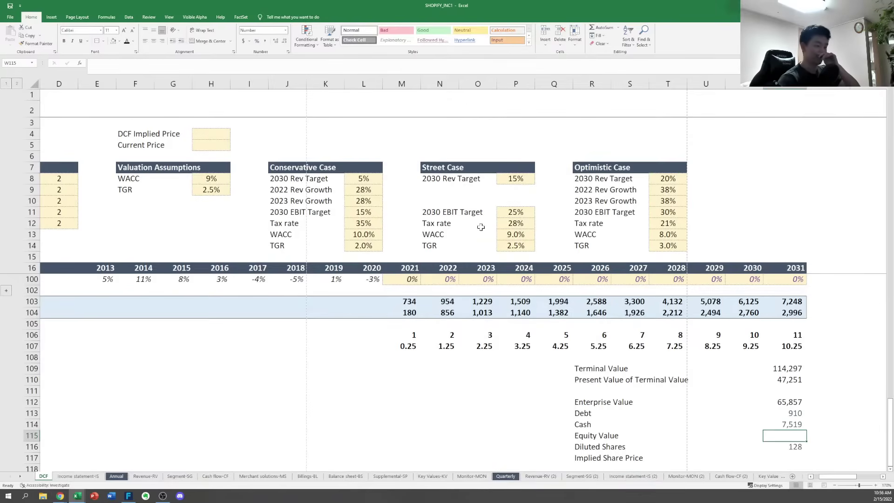
type("=")
key("Up")
key("Up")
key("Up")
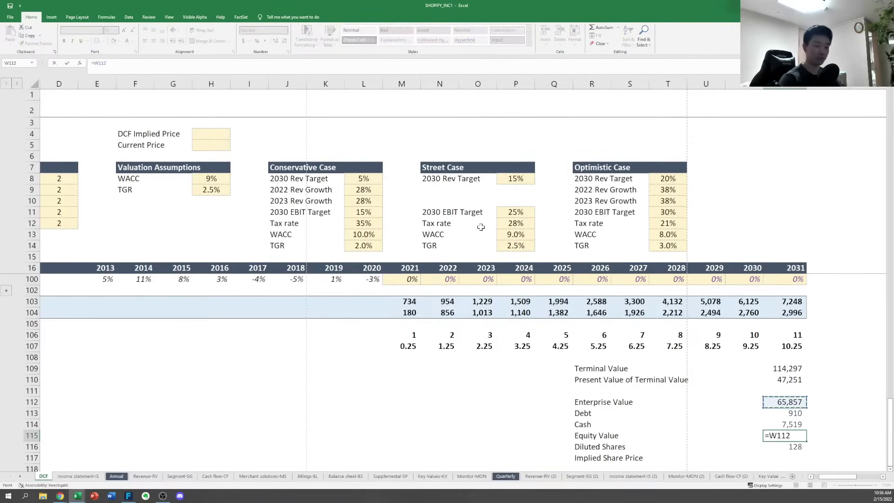
type("-11")
key("BackSpace")
key("BackSpace")
key("BackSpace")
key("BackSpace")
key("BackSpace")
key("BackSpace")
key("BackSpace")
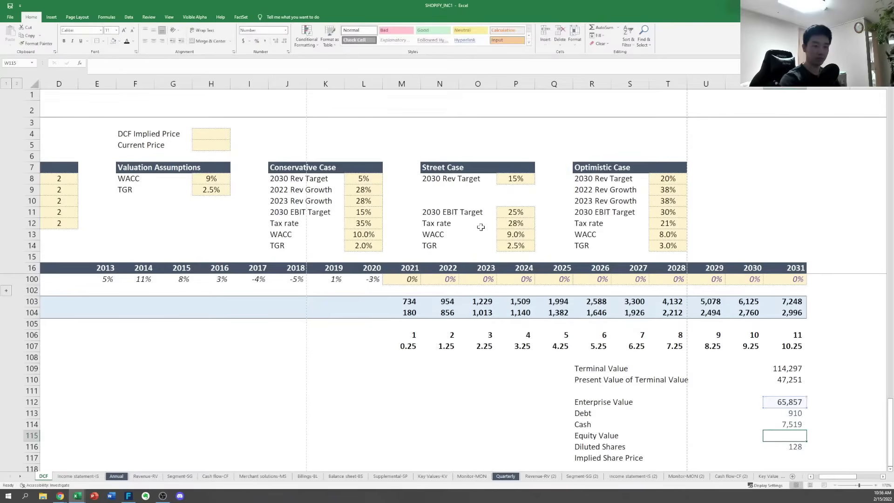
Calculate Equity Value in W115 as enterprise value less debt plus cash with =W112-W113+W114
key("Up")
key("Up")
key("Up")
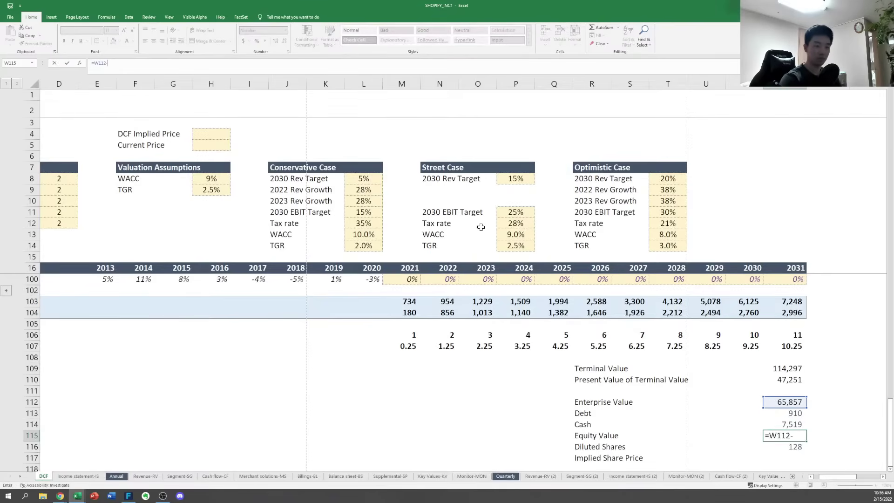
type("-")
key("Up")
key("Up")
type("+")
key("Up")
key("ctrl+Return")
key("Down")
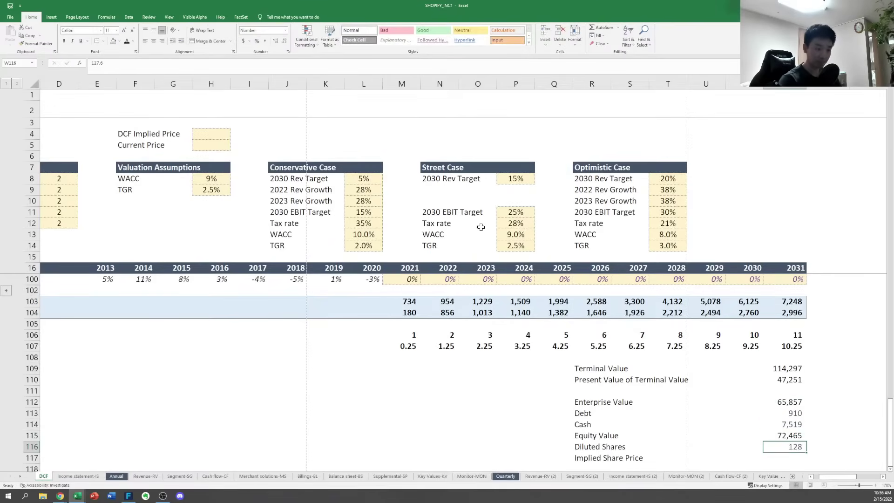
key("Up")
key("shift+Up")
key("shift+Up")
key("shift+Up")
key("shift+Down")
key("shift+Down")
key("shift+Down")
key("Down")
key("Down")
key("Down")
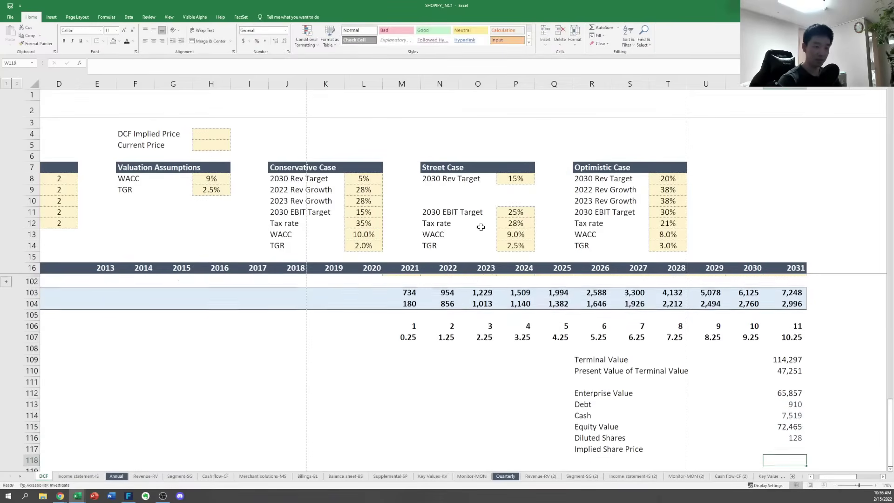
Calculate Implied Share Price in W117 by dividing equity value by diluted shares with =W115/W116
key("Up")
key("Up")
key("Down")
type("=")
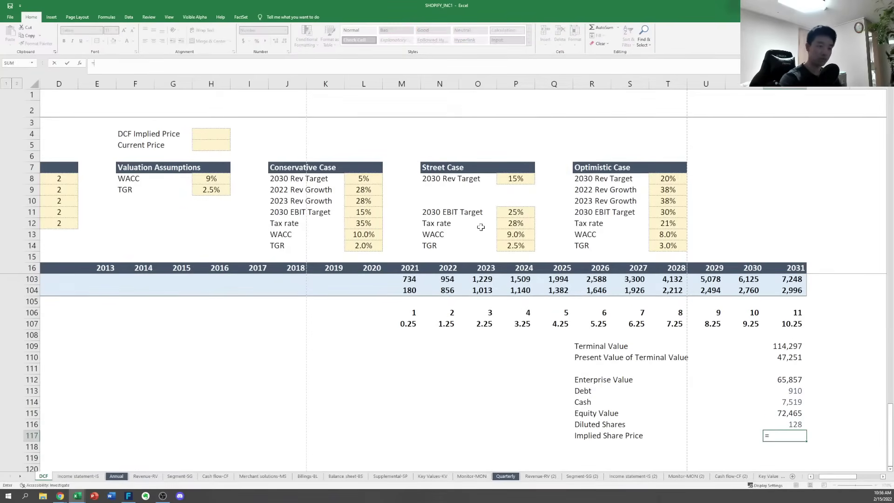
key("Up")
key("Up")
type("/")
key("Up")
key("ctrl+Return")
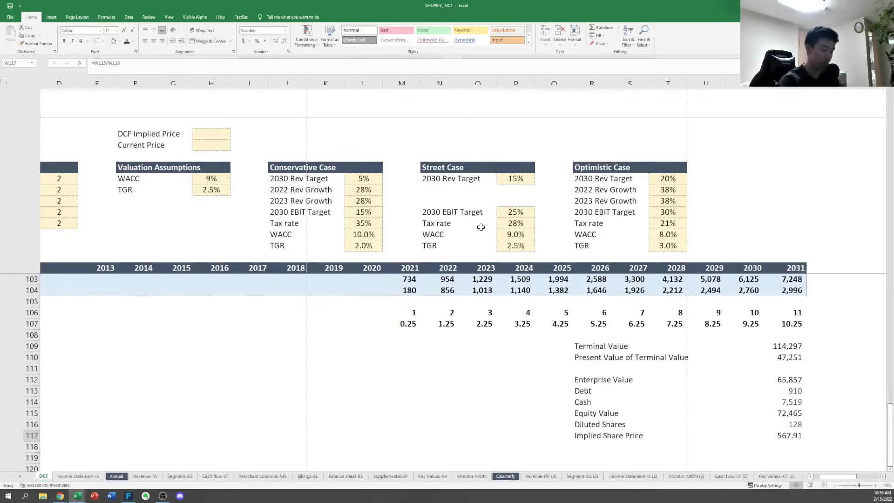
key("ctrl+p")
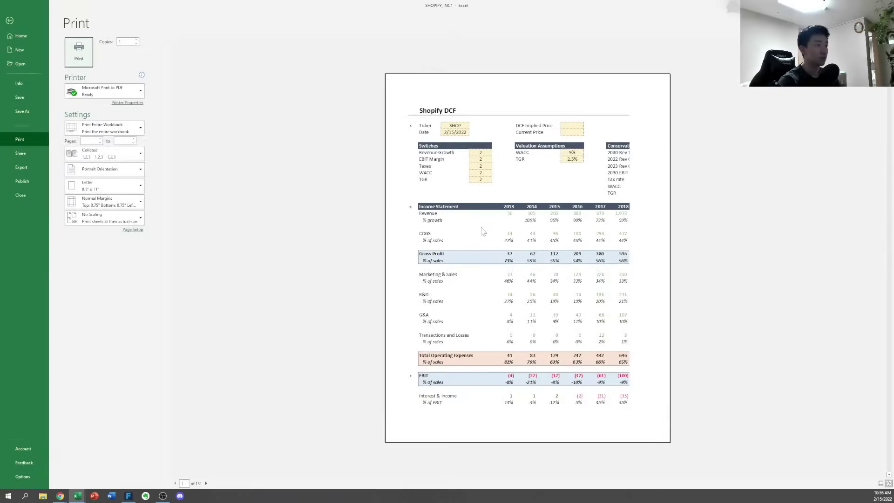
key("Escape")
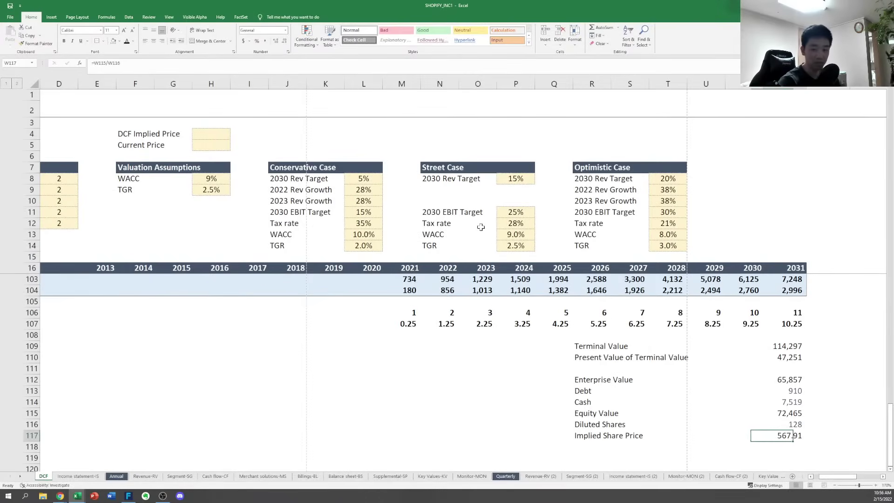
key("Left")
key("Left")
key("Left")
key("Left")
key("Left")
key("Left")
key("Left")
key("Left")
key("Left")
key("Left")
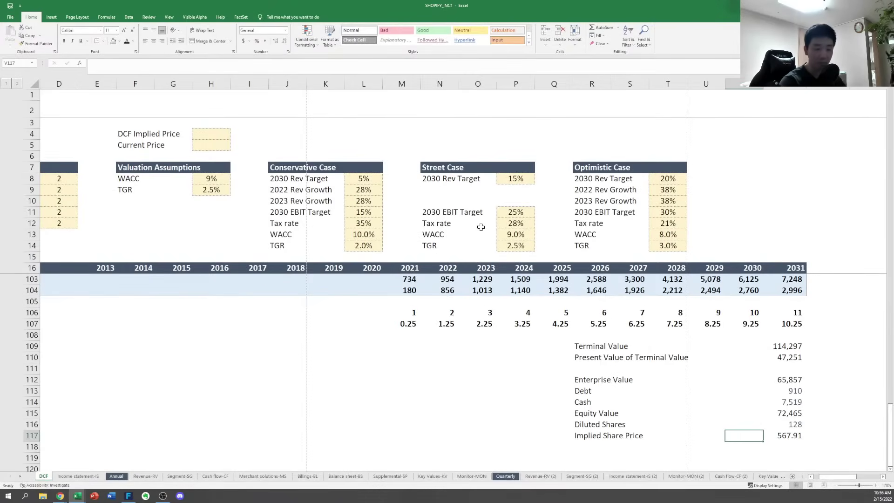
Link DCF Implied Price in H4 to the implied share price with =W117
left_click(225, 136)
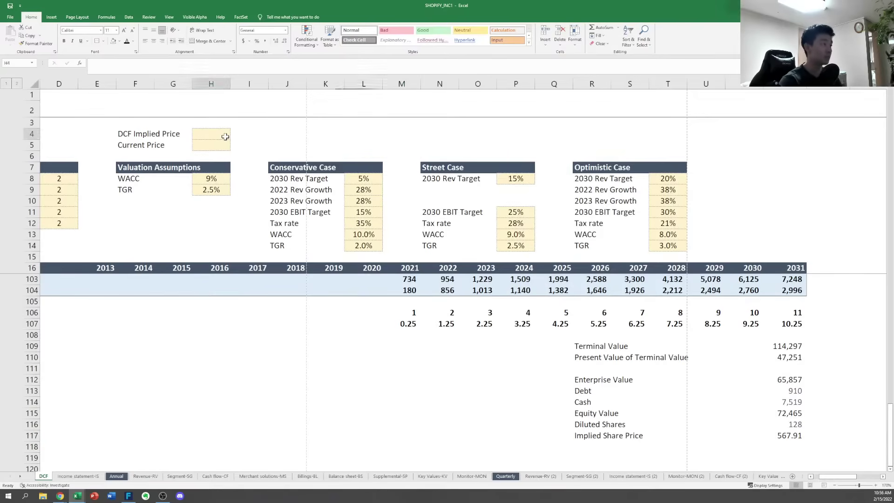
type("=")
left_click(766, 434)
key("ctrl+Return")
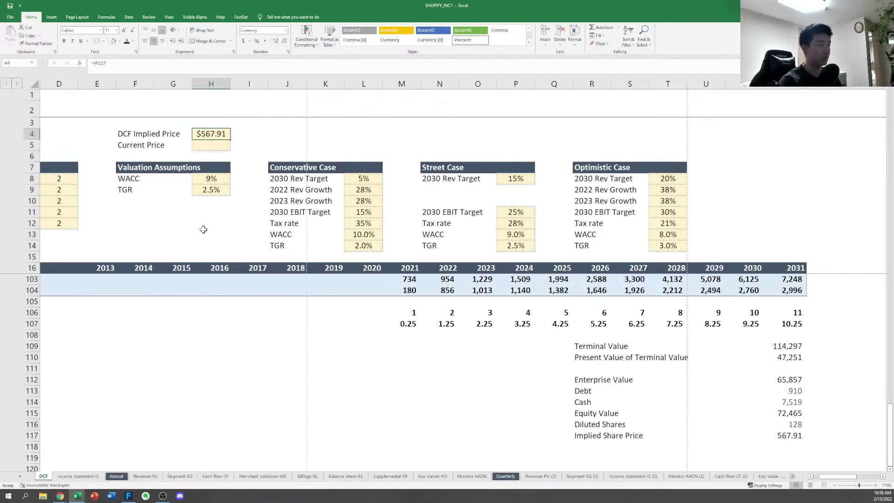
Switch to Chrome and search Google for Shopify's stock price to fill the Current Price field
left_click(225, 144)
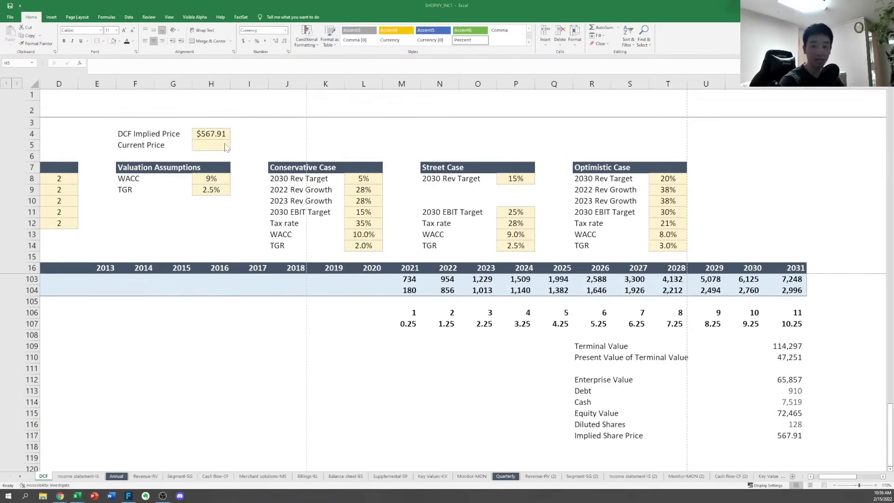
key("alt+Tab")
key("ctrl+t")
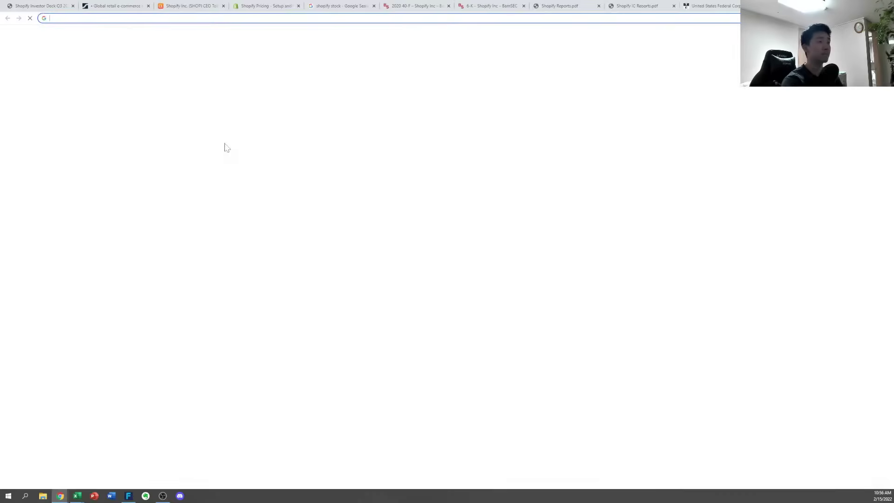
key("ctrl+w")
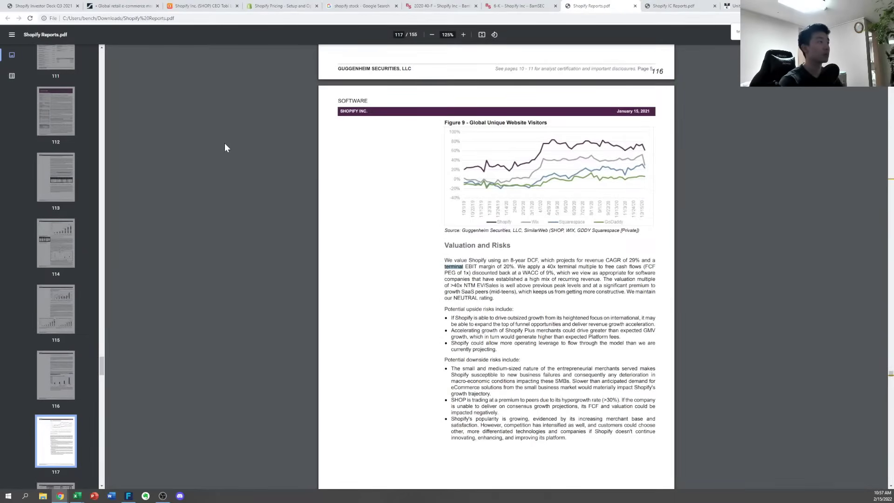
key("ctrl+t")
type("sh")
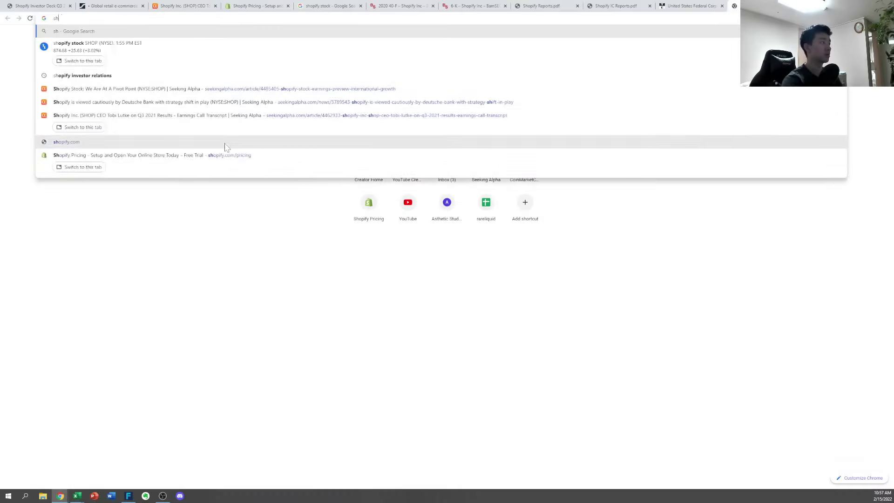
type("opify stockl")
key("Return")
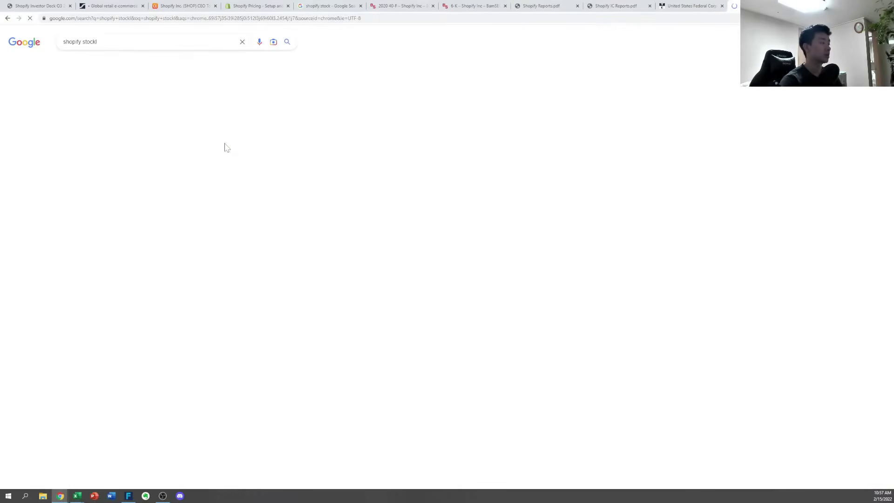
Switch back to Excel and enter 874.68 for Current Price in H5
key("alt+Tab")
left_click(225, 144)
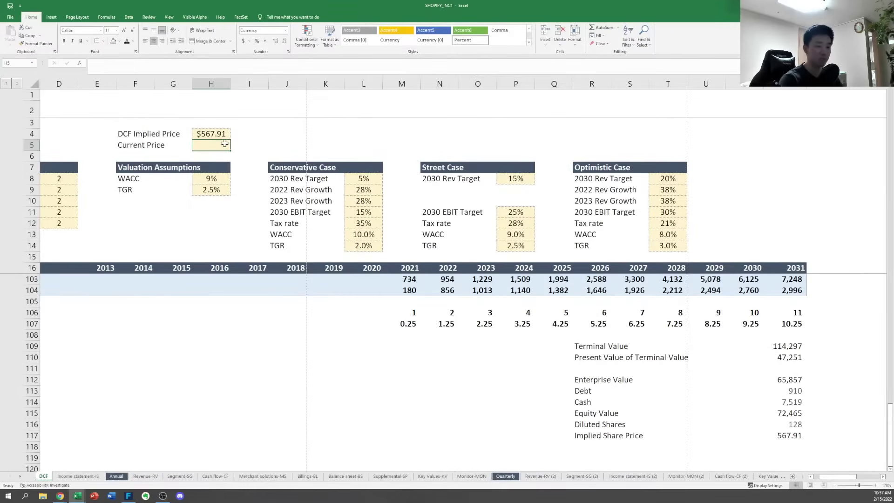
type("87")
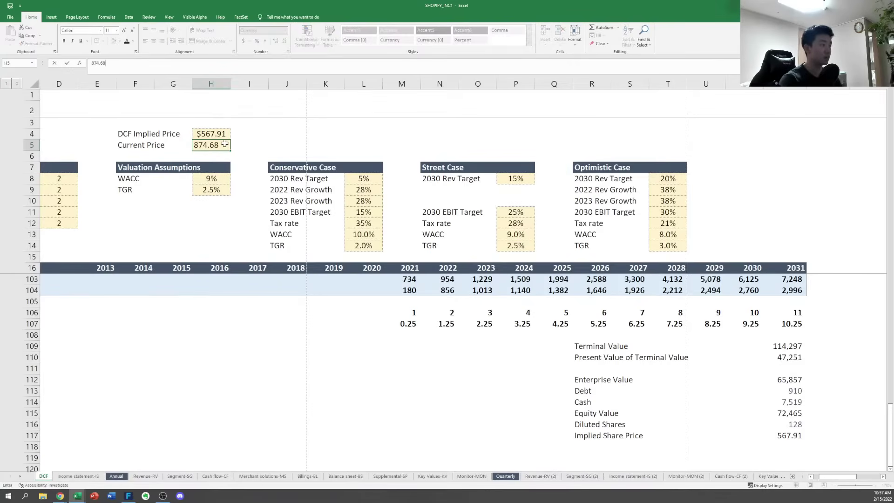
type("4.68")
key("Tab")
Look over the historical income statement and return to the switches and price summary in the DCF sheet's header
key("Down")
key("Down")
key("Down")
key("Down")
key("Down")
key("Down")
key("Down")
key("Down")
key("Down")
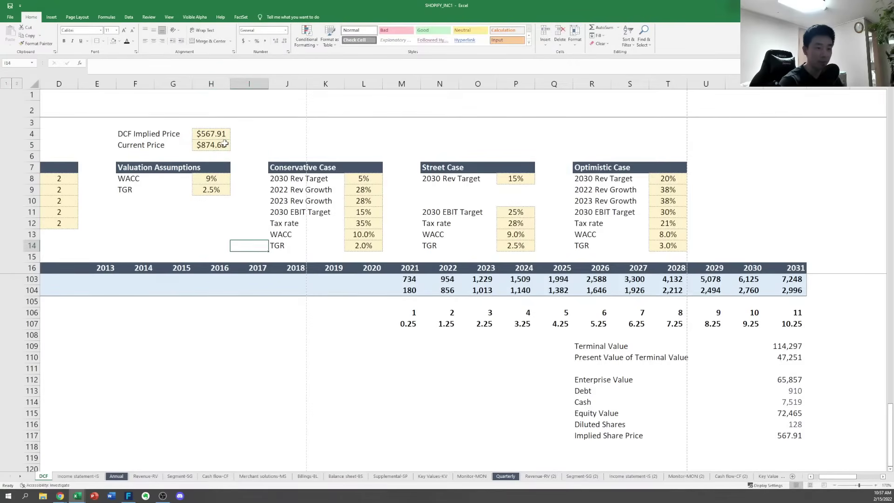
key("Down")
key("Down")
key("Down")
key("Down")
key("Down")
key("Down")
key("Down")
key("Down")
key("Down")
key("Down")
key("Down")
key("Down")
key("Down")
key("Up")
key("Up")
key("Up")
key("Up")
key("Left")
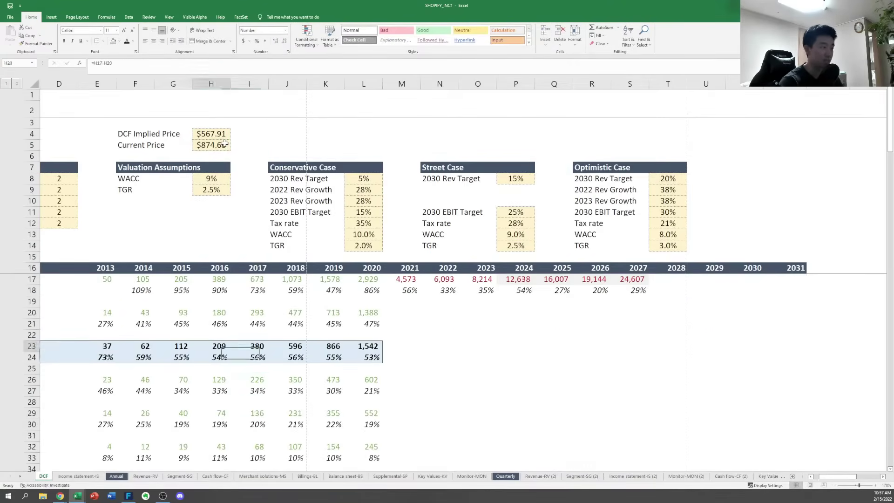
key("Left")
key("Left")
key("Left")
key("Left")
key("Left")
key("Left")
key("Up")
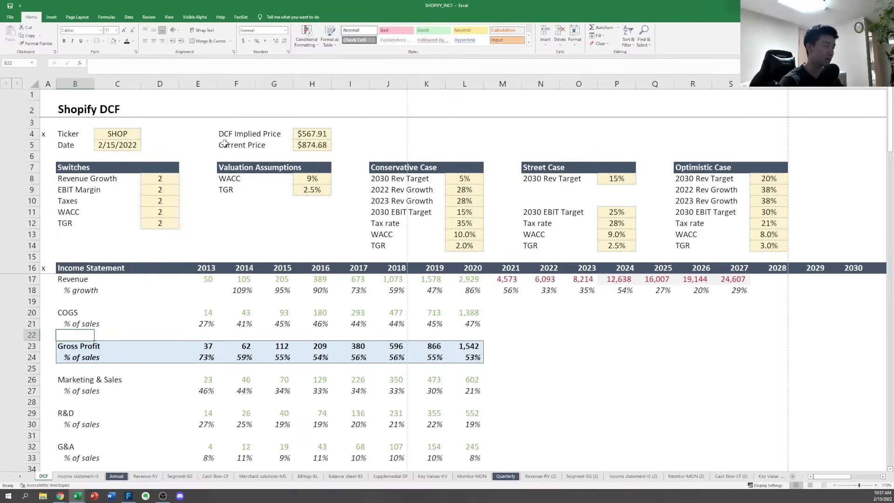
key("Up")
key("Up")
key("Up")
key("Up")
key("Up")
key("Up")
key("Up")
key("Up")
key("Up")
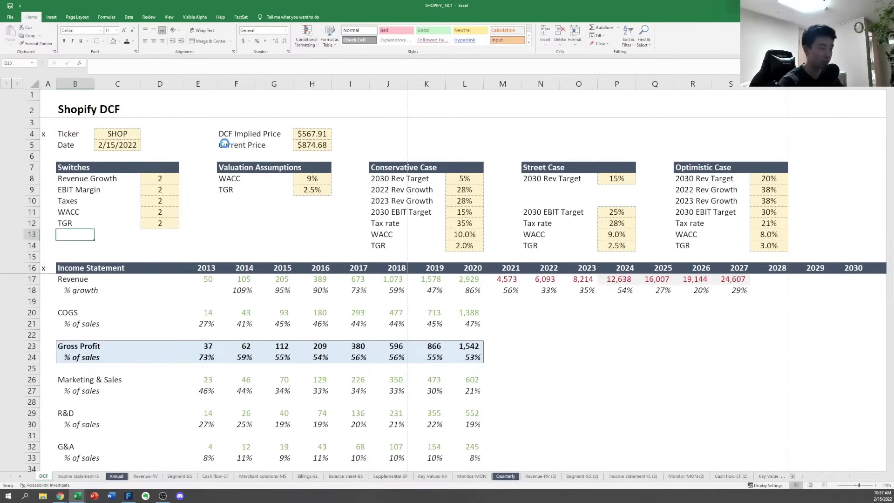
key("ctrl+p")
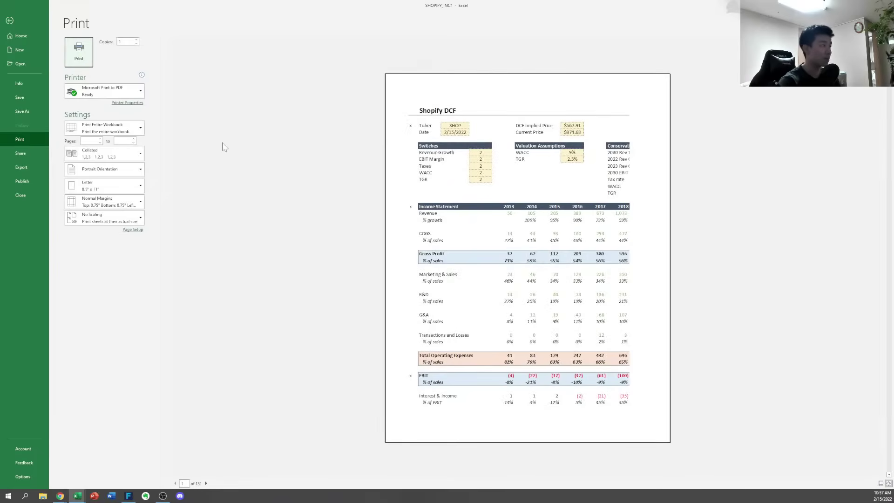
left_click(116, 131)
left_click(107, 159)
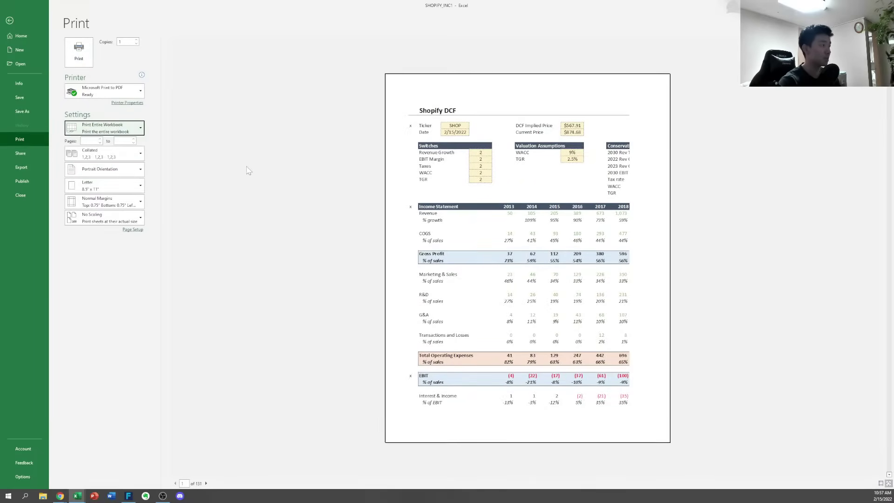
key("Escape")
Examine the valuation assumptions and the Conservative Case inputs beside the Street Case
key("Right")
key("Right")
key("Right")
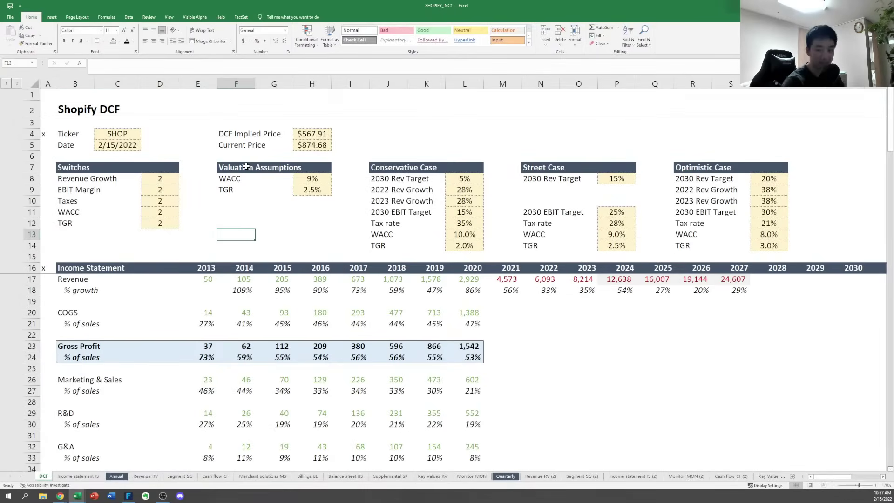
key("Down")
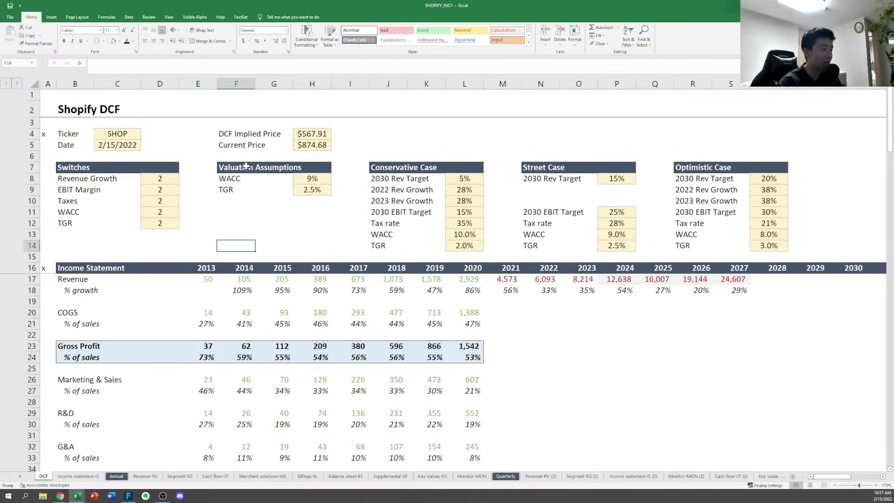
key("Right")
key("Right")
key("Right")
key("Right")
key("Right")
key("Right")
key("Up")
key("Up")
key("Up")
key("Up")
key("Up")
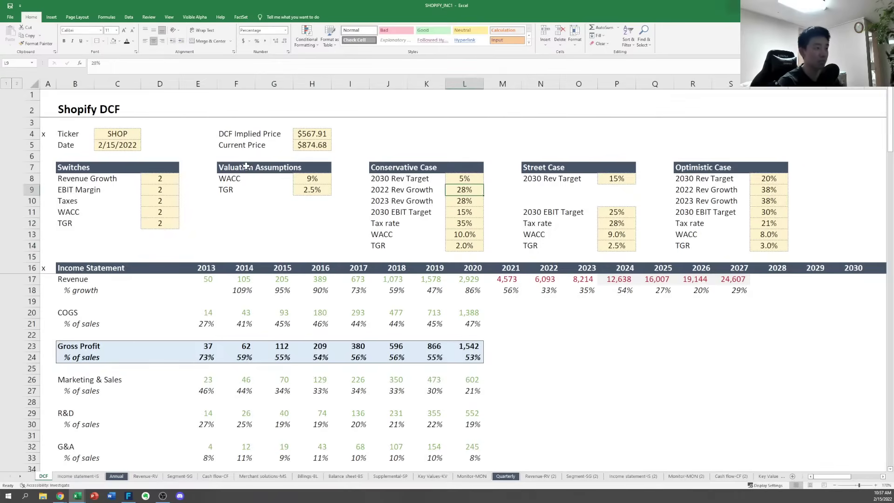
key("Up")
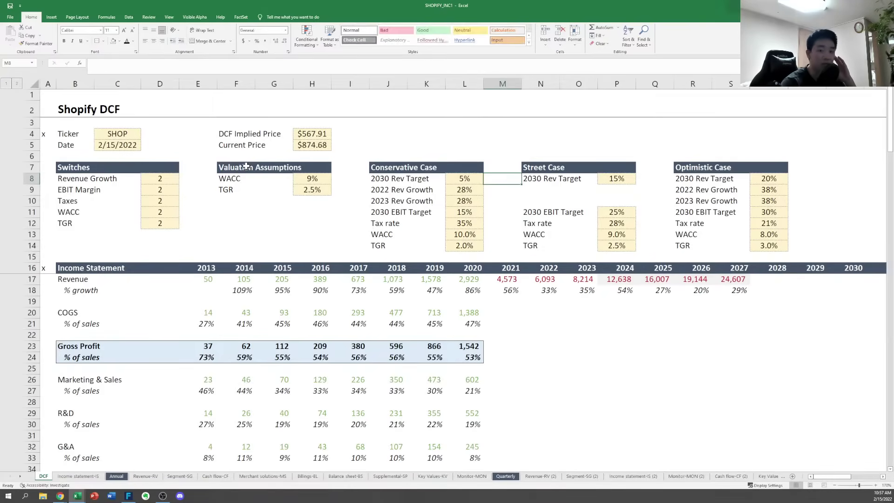
Go over the scenario switches from Revenue Growth down to TGR
key("Left")
key("Left")
key("Left")
key("Left")
key("Left")
key("Left")
key("Left")
key("Left")
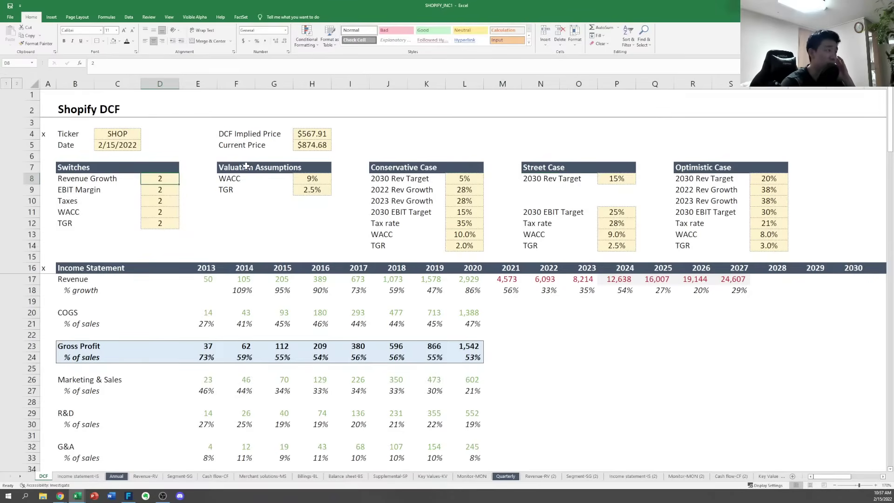
key("Down")
key("Down")
key("Down")
key("Down")
key("Down")
Compare the Conservative Case inputs with the Optimistic Case revenue target
key("Right")
key("Right")
key("Right")
key("Right")
key("Right")
key("Right")
key("Right")
key("Right")
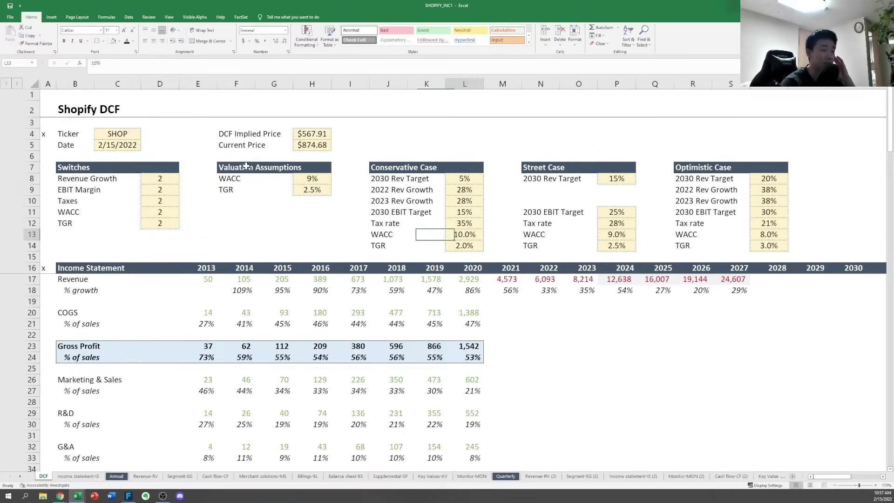
key("Up")
key("Right")
key("Up")
key("Up")
key("Up")
key("Up")
key("Right")
key("Right")
key("Right")
key("Right")
key("Right")
key("Right")
key("Right")
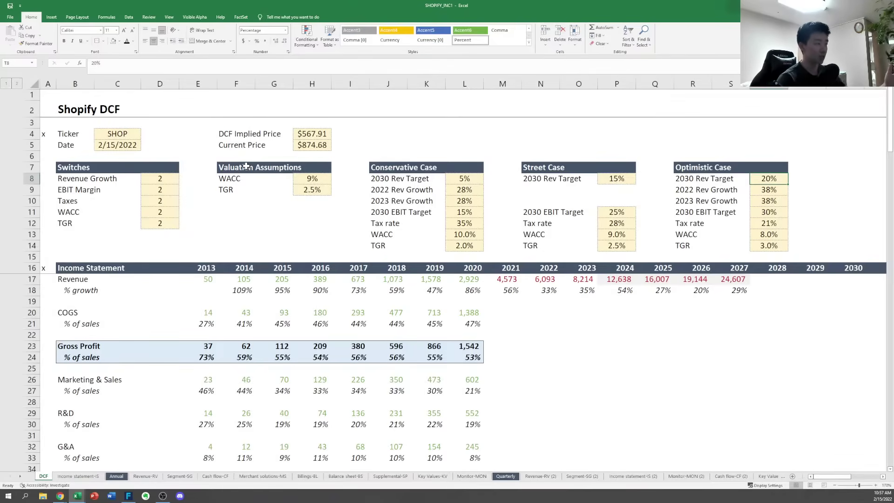
Calculate the implied price's percentage difference from the current price in I5 with =H4/H5-1
left_click(362, 145)
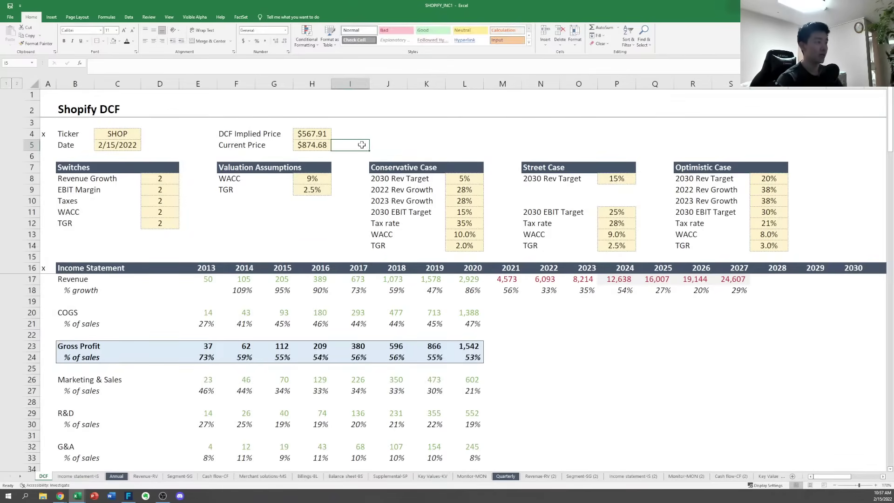
type("=H4/H5")
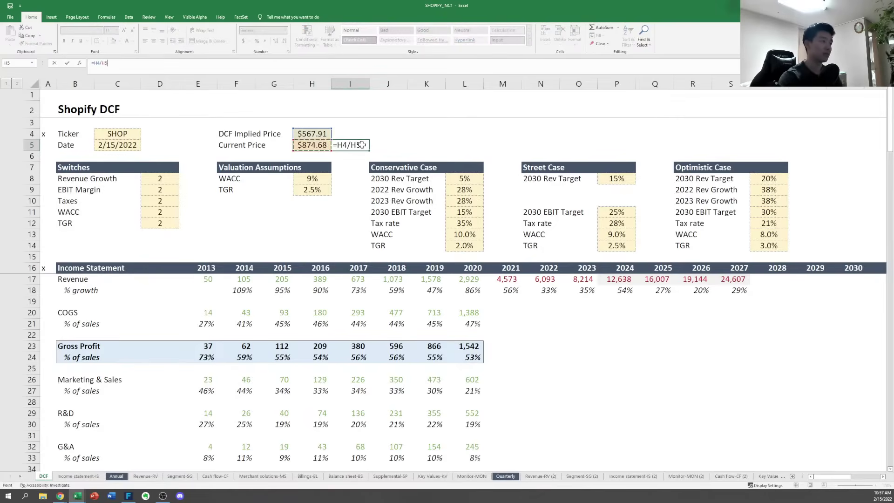
type("-1")
key("ctrl+Return")
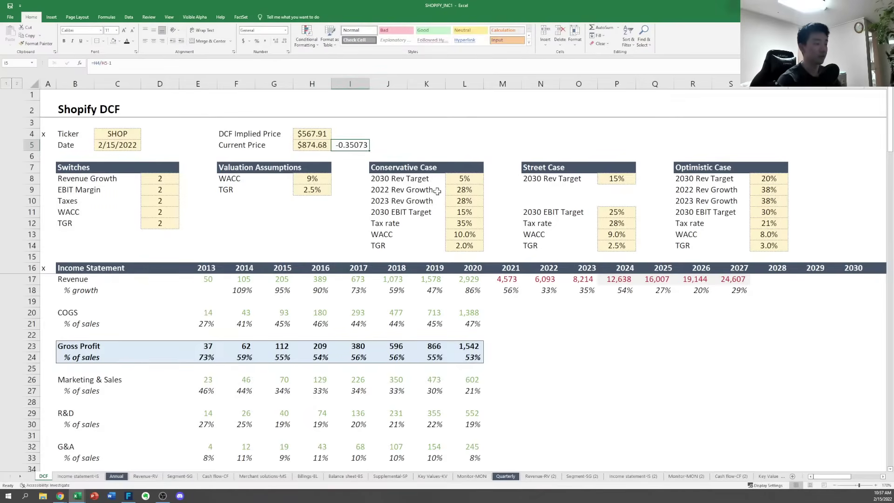
left_click(493, 242)
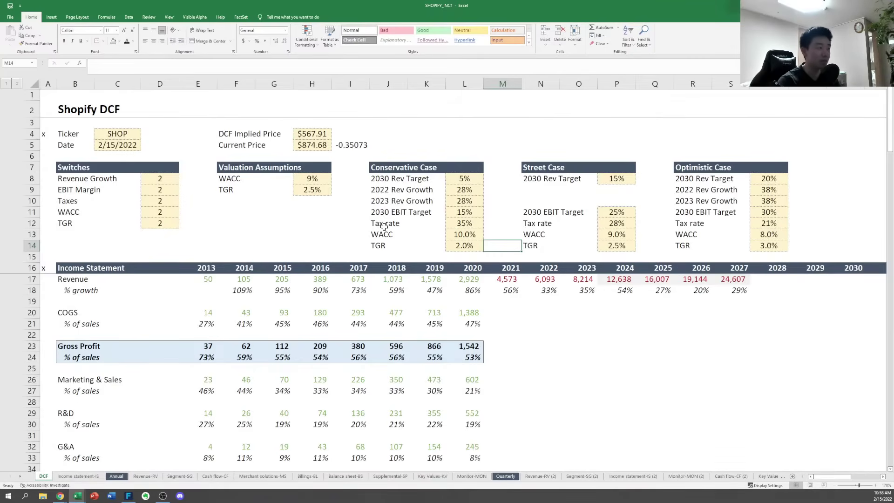
left_click(302, 137)
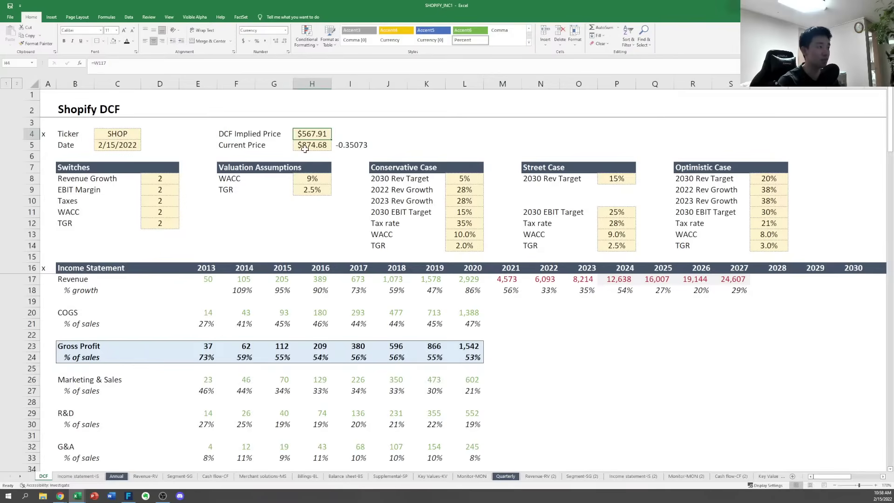
left_click(304, 148)
left_click(347, 147)
Set the WACC switch in D11 to 3 for the optimistic case
left_click(155, 215)
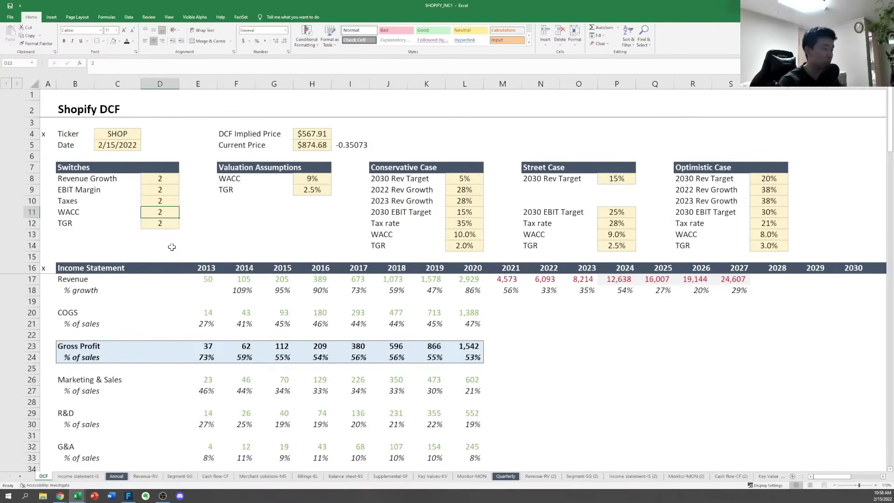
type("3")
key("ctrl+Return")
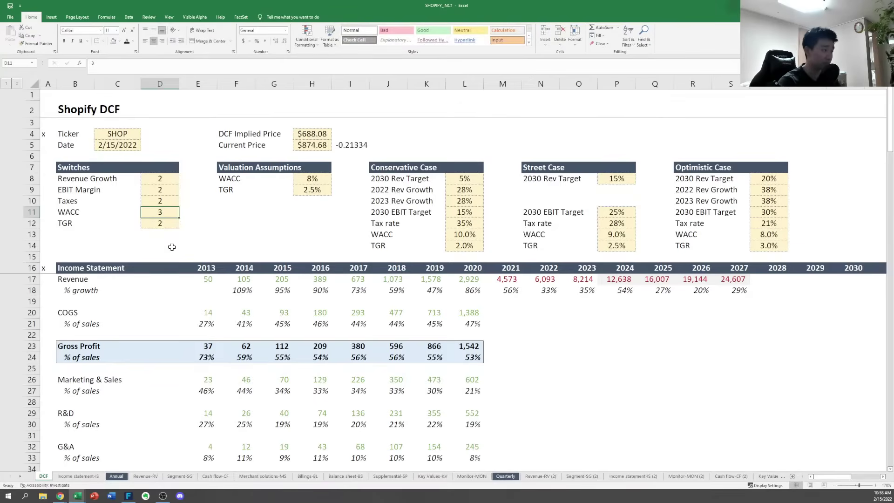
key("Right")
key("Left")
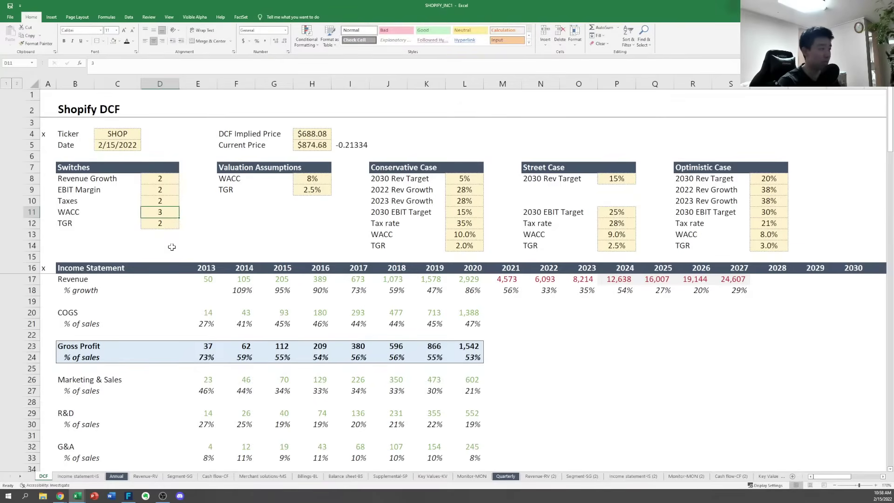
Set the Revenue Growth switch in D8 to 3 and check the DCF implied price
key("Down")
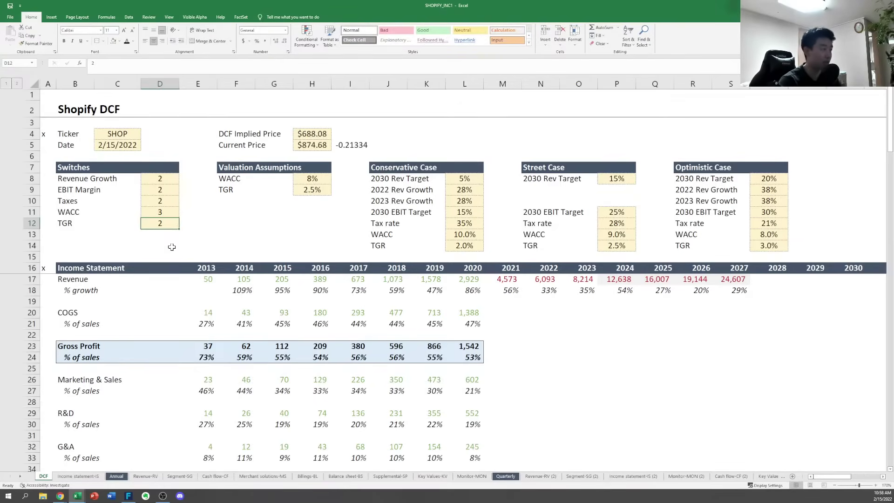
key("Up")
key("Up")
key("Up")
key("Up")
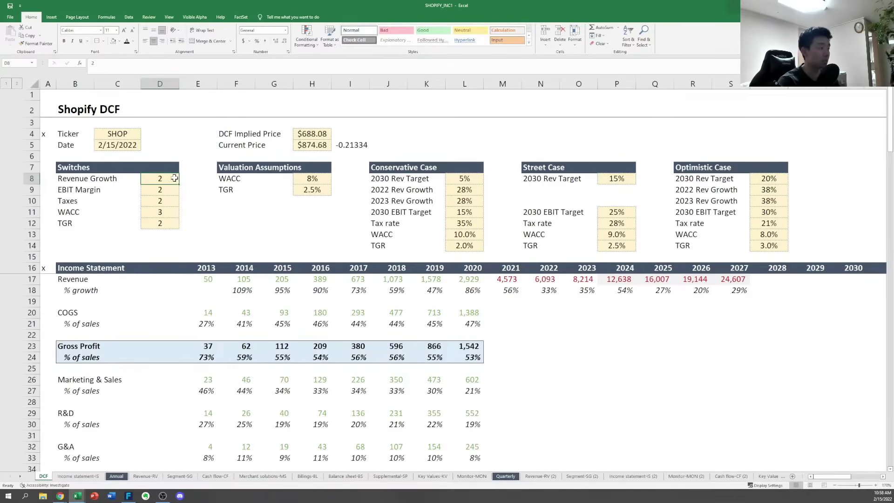
type("3")
key("Return")
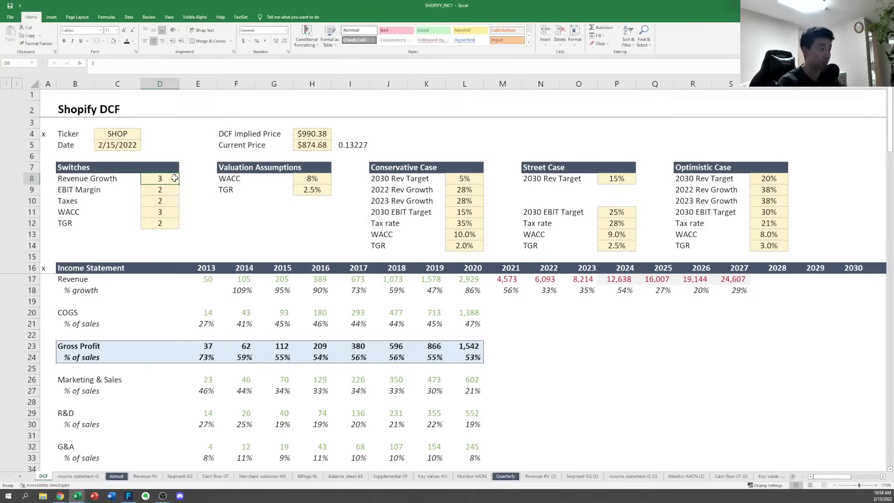
left_click(317, 134)
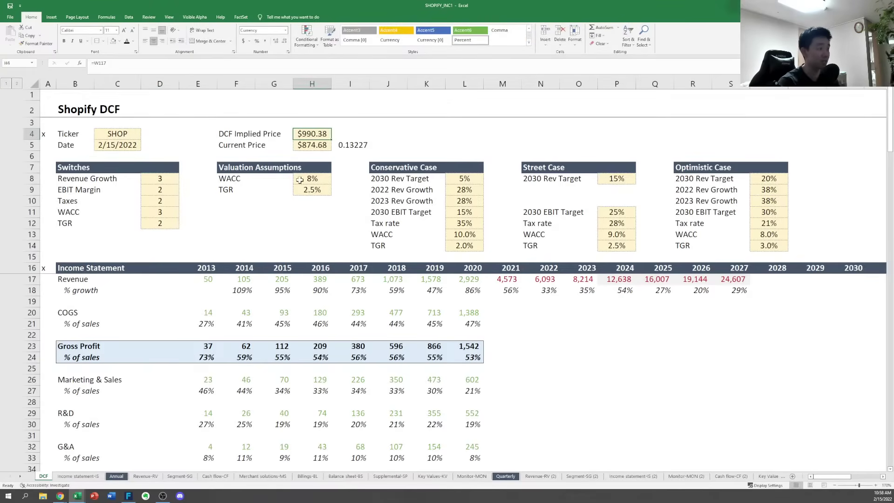
Check the Optimistic Case EBIT target and set the EBIT Margin switch in D9 to 3
left_click(148, 191)
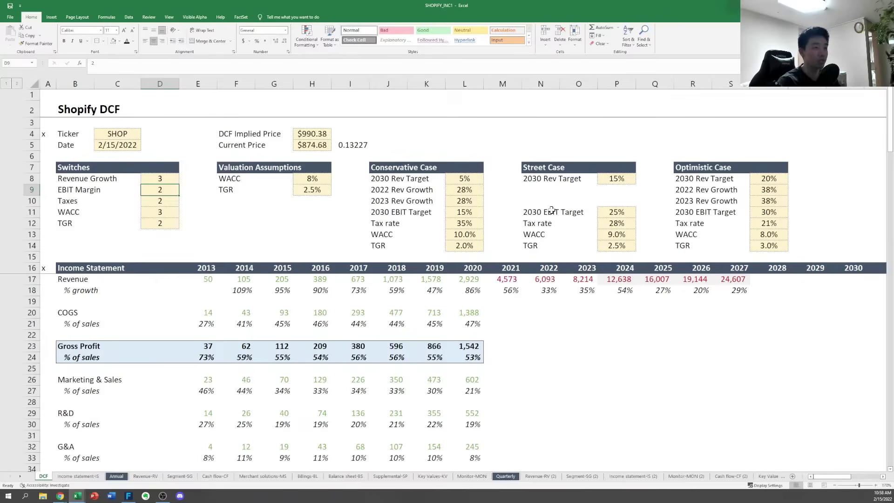
left_click(773, 213)
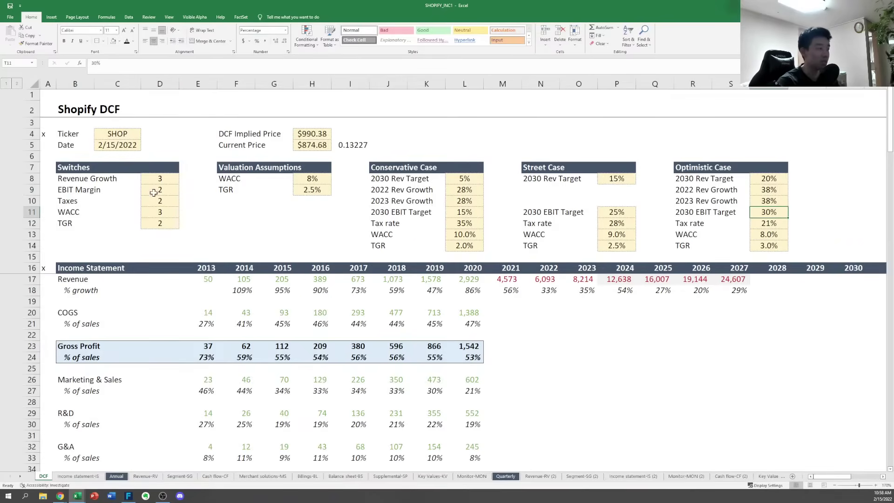
left_click(155, 192)
type("3")
key("Return")
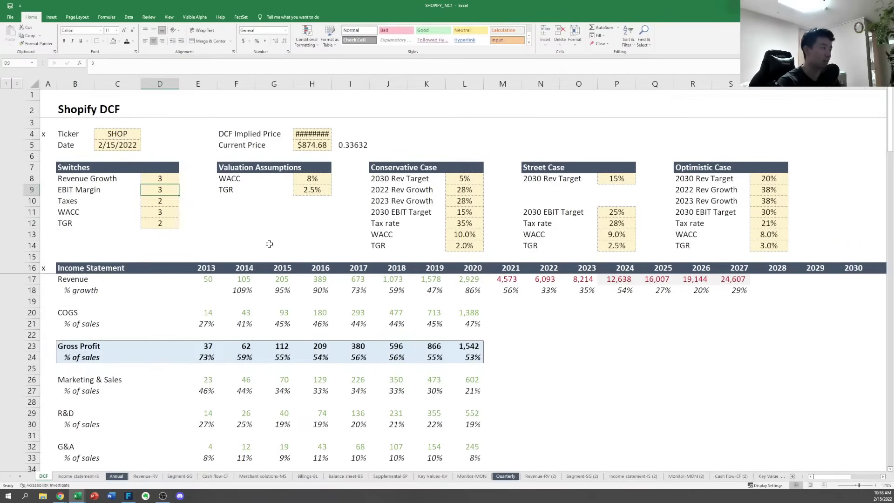
Autofit the width of column H to the DCF Implied Price value
left_click(317, 133)
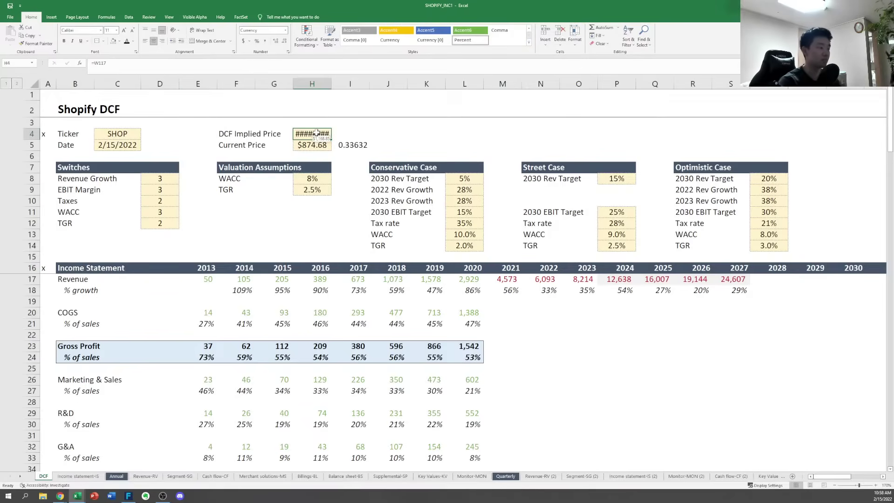
key("alt+h")
key("o")
key("i")
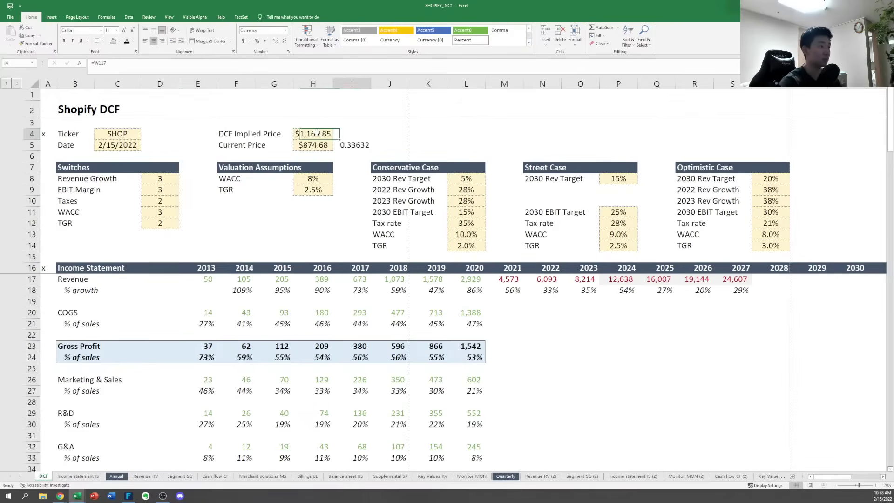
key("Right")
left_click(281, 204)
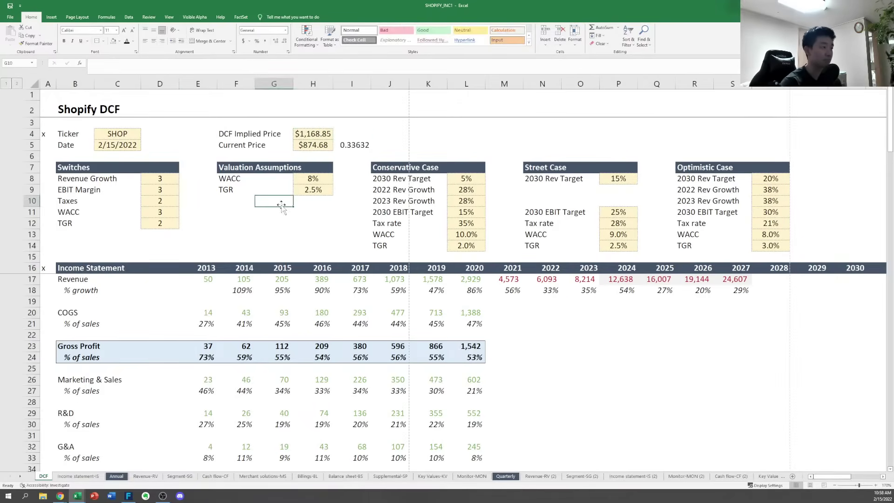
Compare the DCF implied price with the current price under the changed growth, margin and WACC switches
key("Left")
key("Up")
key("Left")
key("Left")
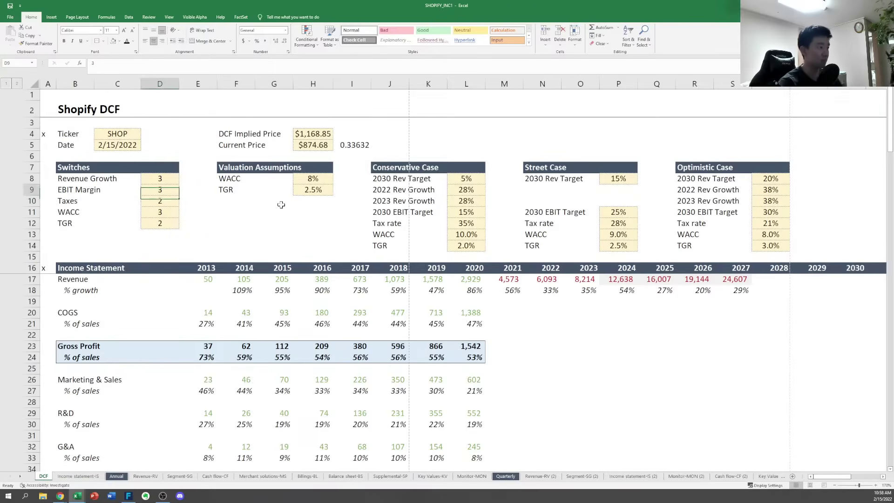
key("Right")
key("Right")
key("Up")
key("Up")
key("Right")
key("Right")
key("Up")
key("Up")
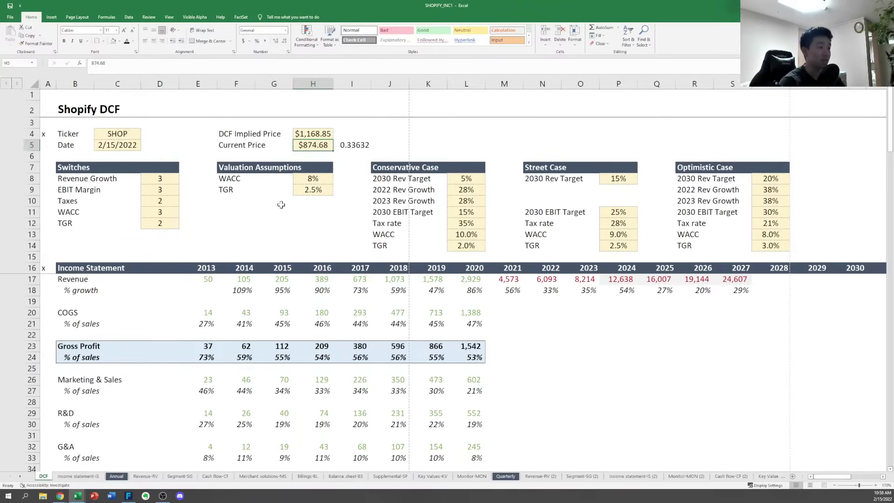
key("Up")
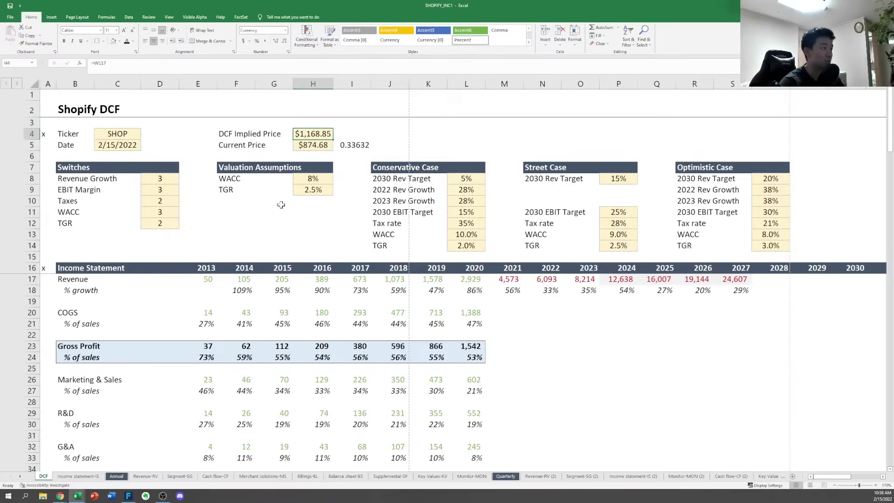
Set the Taxes and TGR switches in D10 and D12 to 3
key("Down")
key("Down")
key("Down")
key("Down")
key("Down")
key("Down")
key("Down")
key("Left")
key("Left")
key("Left")
key("Left")
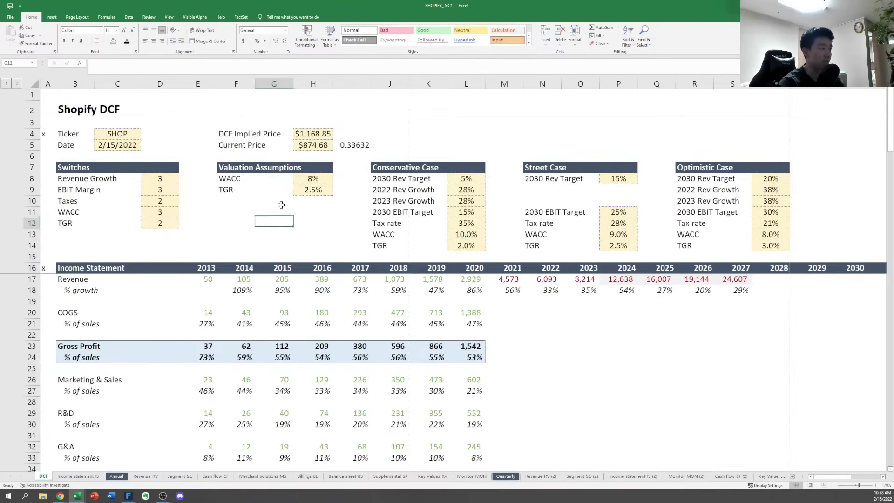
key("Up")
type("3")
key("Down")
key("Down")
type("3")
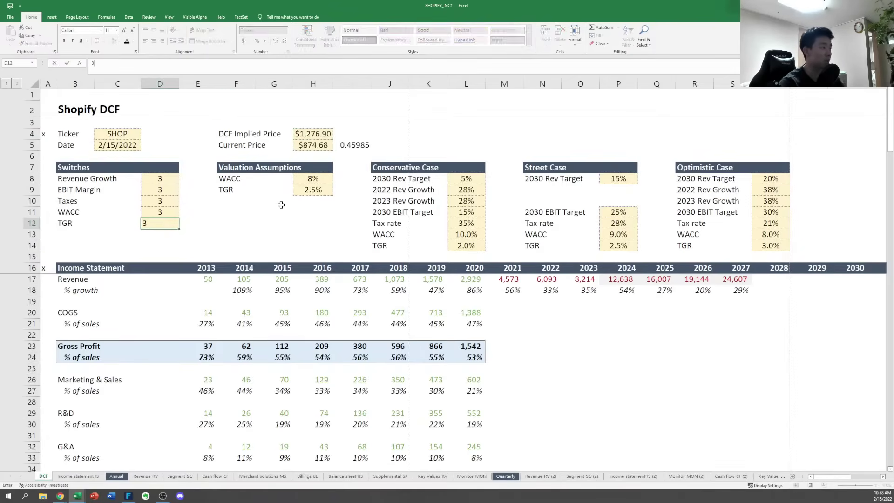
key("Down")
Examine the DCF implied price with all five switches on the optimistic case
key("Up")
key("Up")
key("Up")
key("Up")
key("Up")
key("Up")
key("Up")
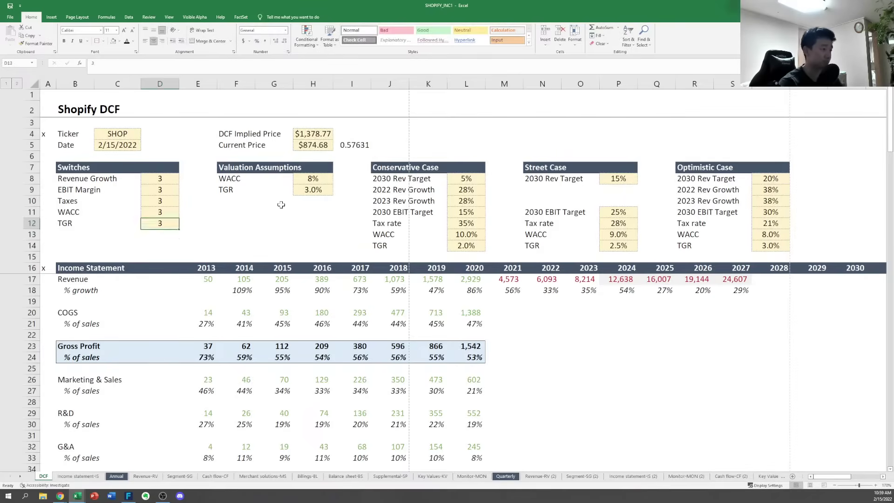
key("Right")
key("Right")
key("Right")
key("Right")
key("Up")
key("Up")
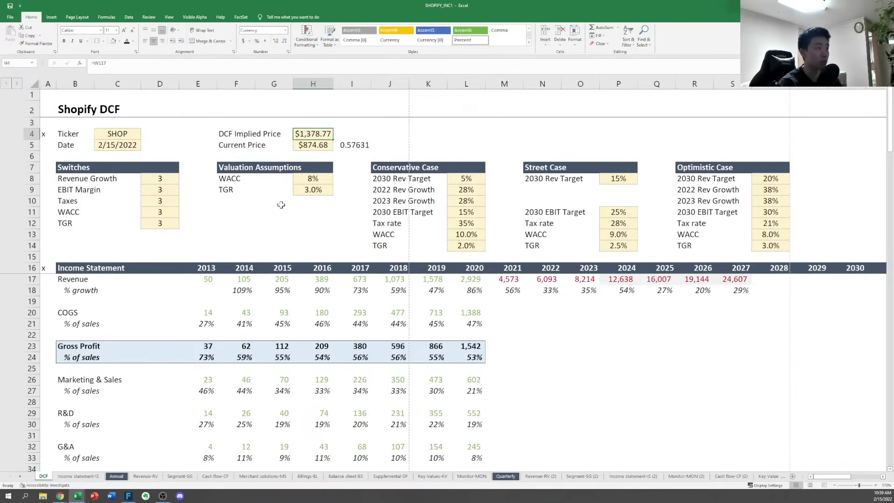
Set all five switches in D8:D12 back to 2 for the Street Case
key("Down")
key("Down")
key("Down")
key("Down")
key("Left")
key("Left")
key("Left")
key("Left")
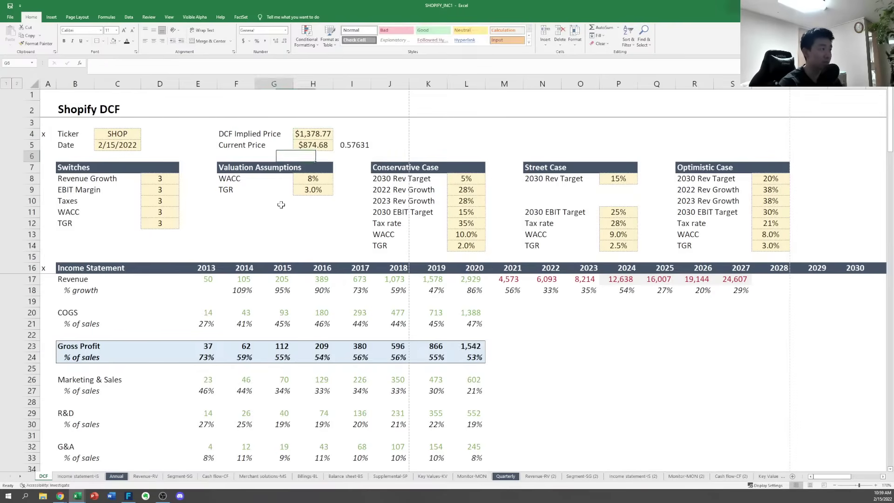
type("2")
key("Return")
type("2")
key("Return")
type("2")
key("Return")
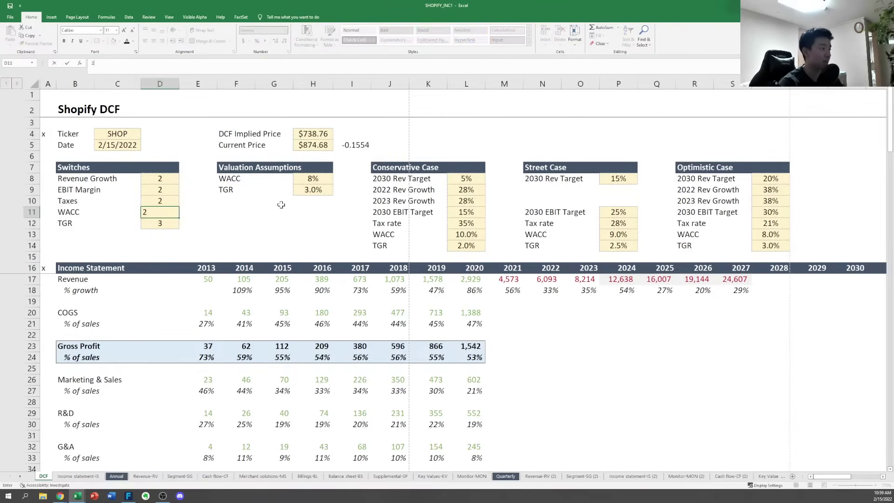
type("2")
key("Return")
type("2")
key("Return")
key("Up")
key("Up")
key("Up")
key("Up")
key("Up")
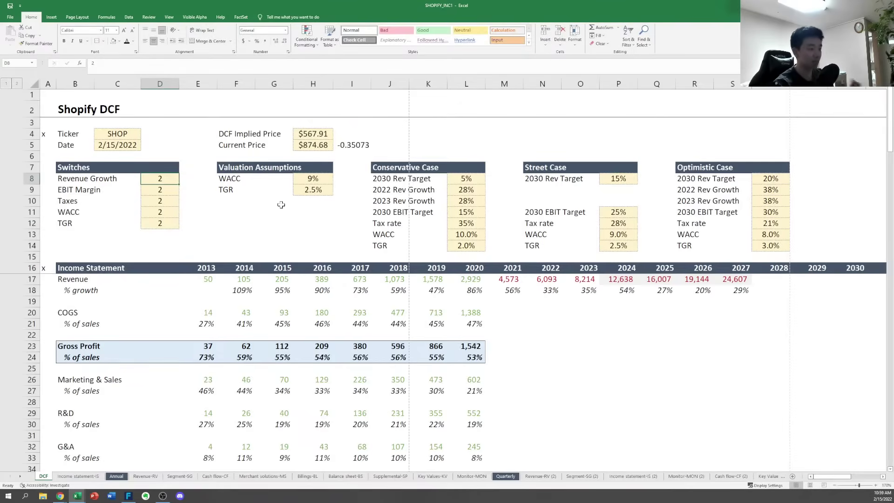
key("ctrl+p")
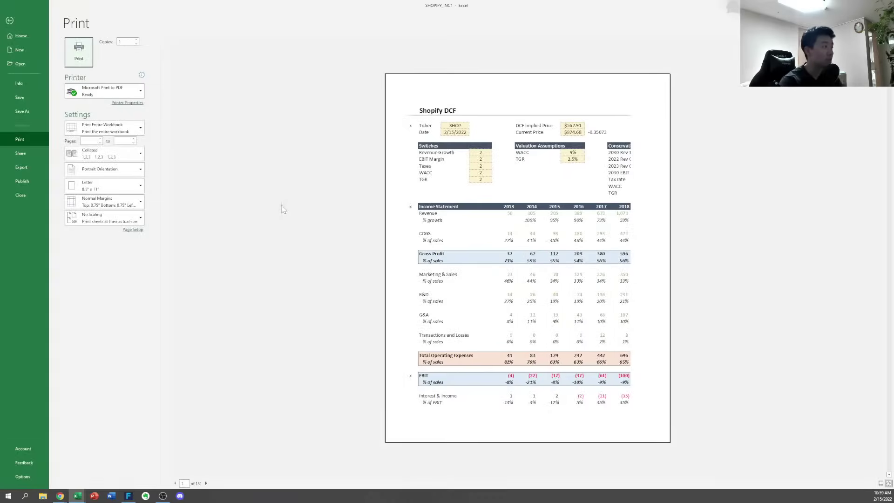
key("Escape")
key("Right")
key("Left")
key("Right")
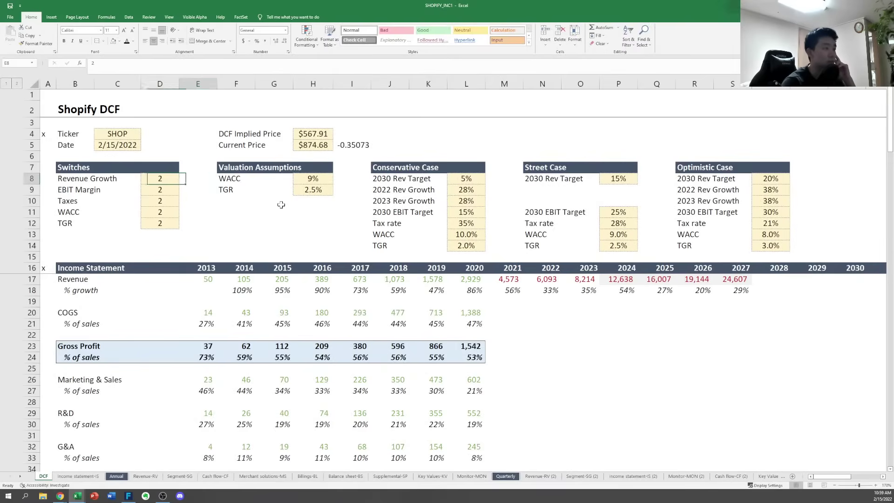
Review the revenue assumptions in the Conservative Case and Street Case
key("Right")
key("Right")
key("Right")
key("Right")
key("Right")
key("Right")
key("Right")
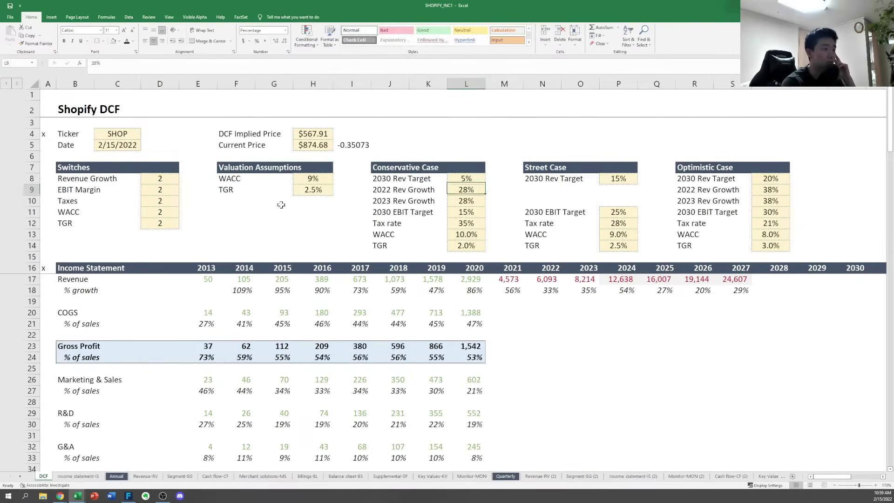
key("Down")
key("Right")
key("Right")
key("Up")
key("Right")
key("Right")
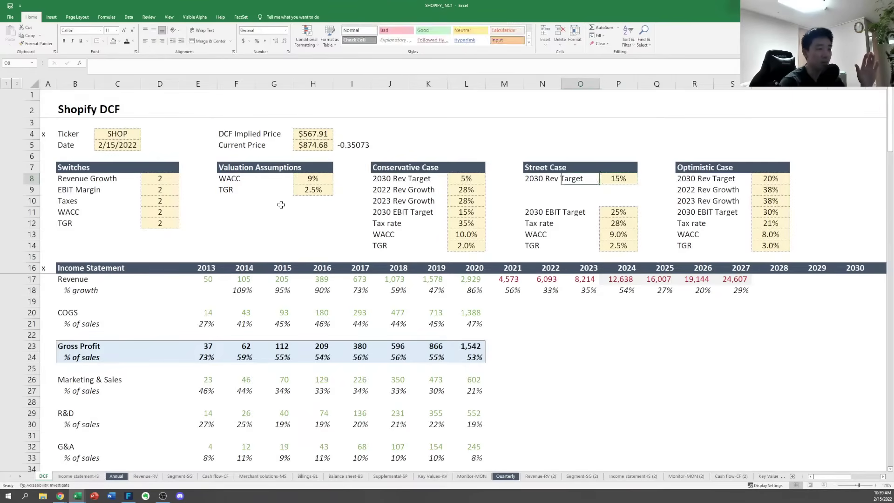
Relabel the Street Case revenue target in N8 as 2031 Rev Target
key("Right")
key("Right")
key("Right")
key("Right")
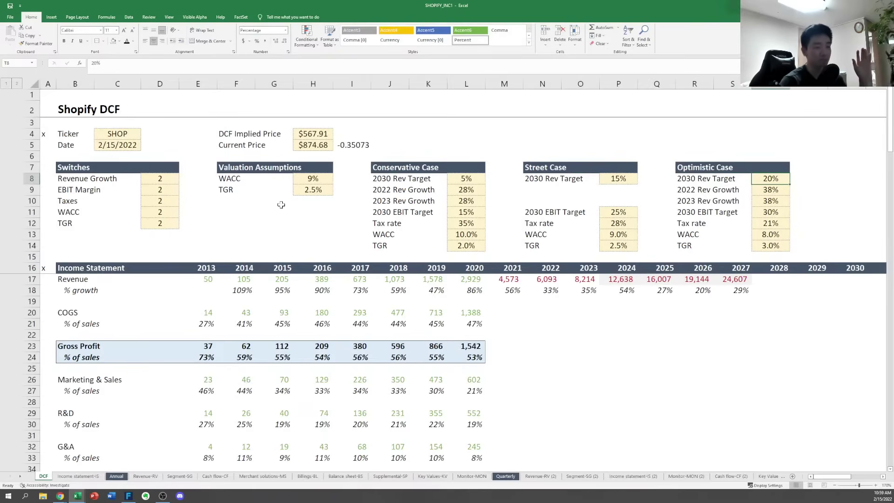
key("Left")
key("Left")
key("Left")
key("Left")
key("Left")
key("Left")
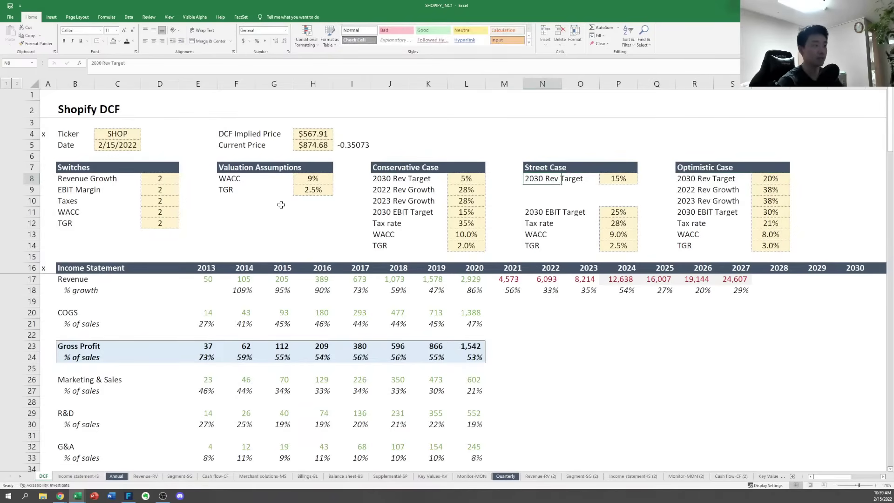
key("F2")
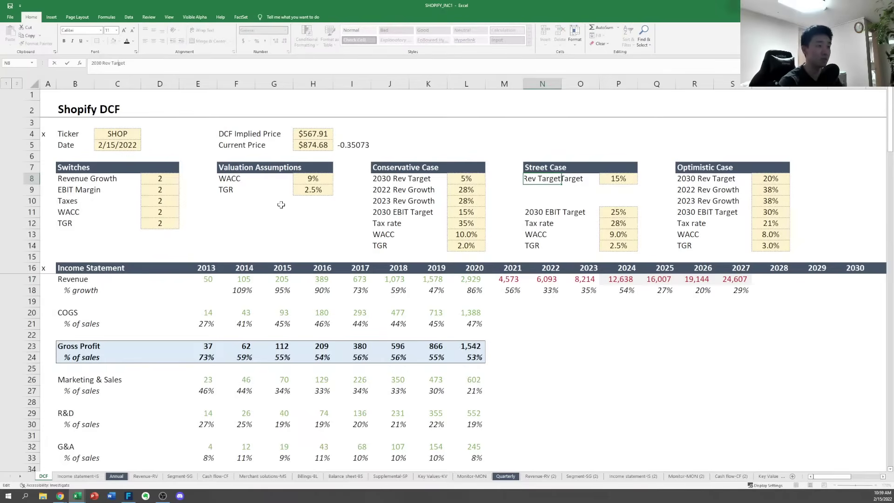
key("BackSpace")
type("1")
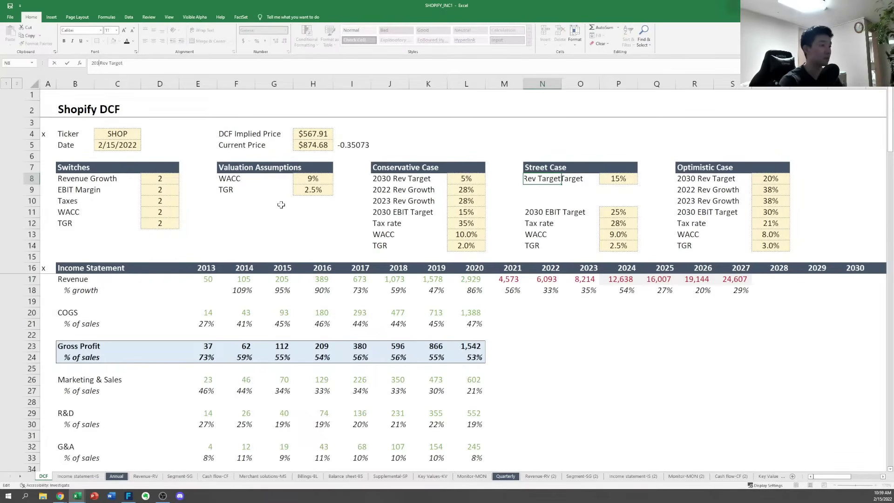
key("ctrl+Return")
Relabel the Conservative Case revenue target in J8 as 2031 Rev Target
key("Left")
key("Left")
key("Left")
key("Left")
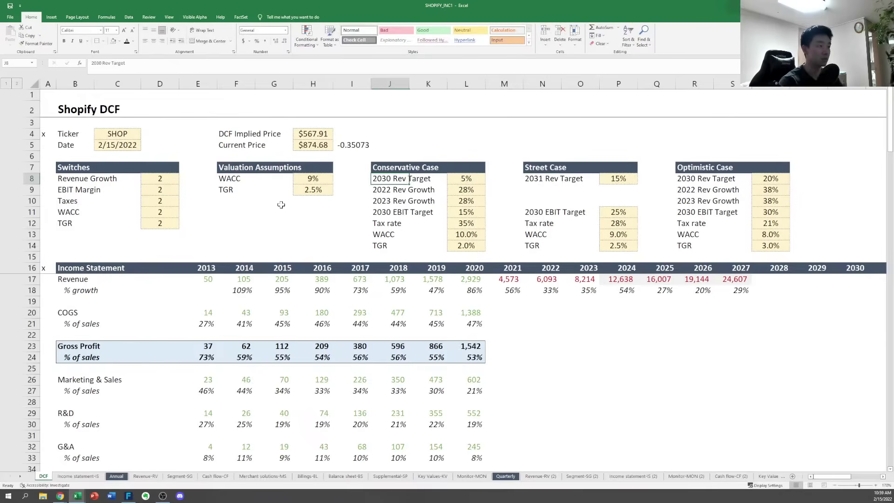
key("F2")
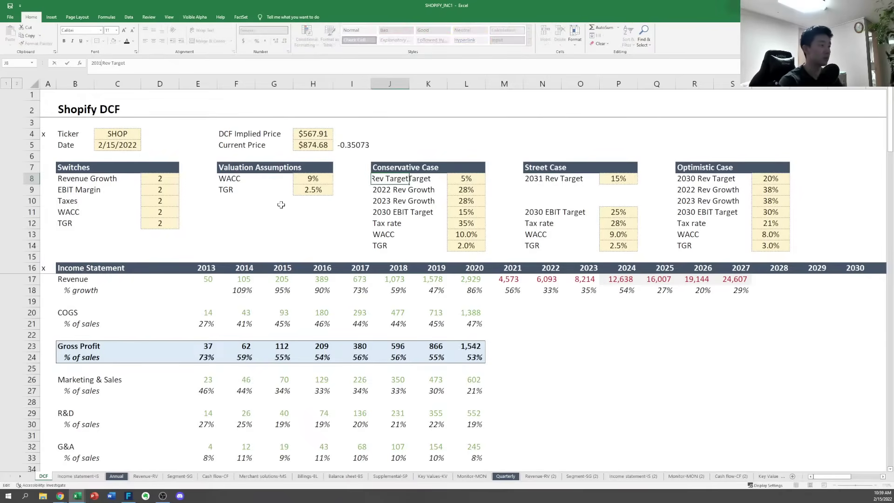
key("Return")
Relabel the Conservative Case EBIT target in J11 as 2031 EBIT Target
key("Down")
key("Down")
key("F2")
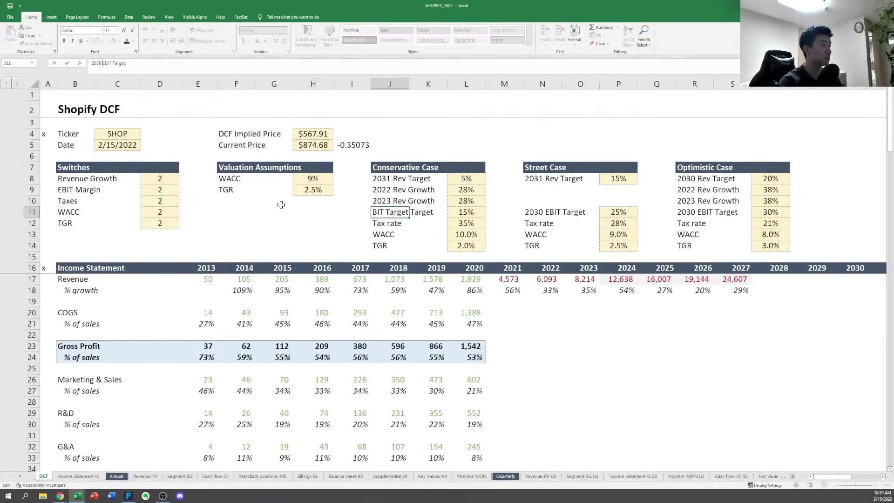
key("BackSpace")
type("1")
key("ctrl+Return")
Relabel the Optimistic Case revenue target in R8 as 2031 Rev Target
key("Right")
key("Right")
key("Right")
key("Right")
key("Right")
key("Right")
key("Right")
key("Right")
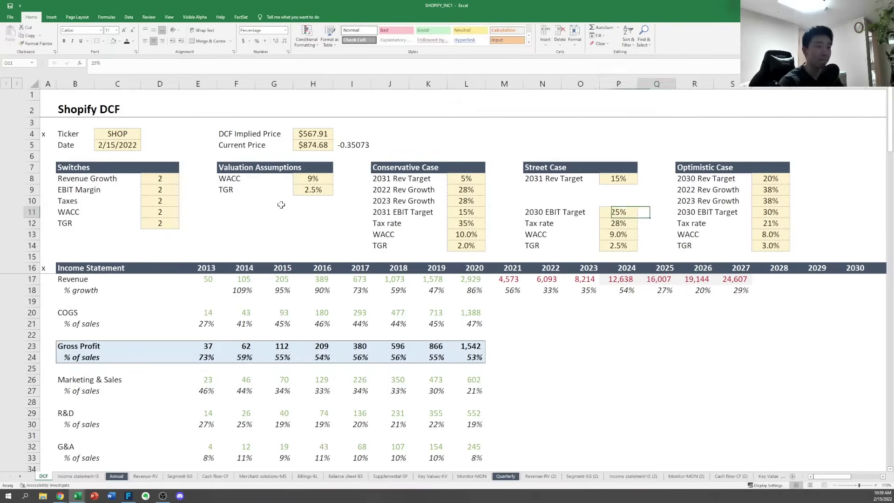
key("Up")
key("Up")
key("Up")
key("F2")
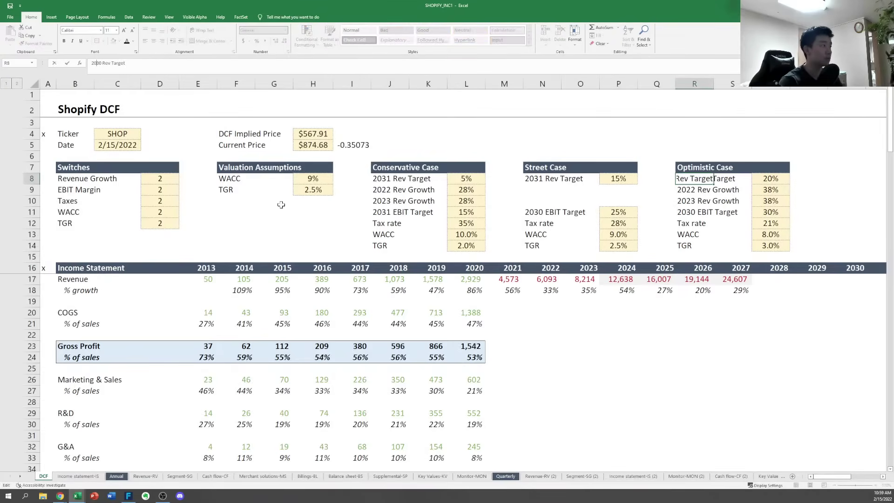
key("BackSpace")
type("1")
key("Return")
Relabel the Optimistic Case EBIT target in R11 as 2031 EBIT Target
key("Down")
key("Down")
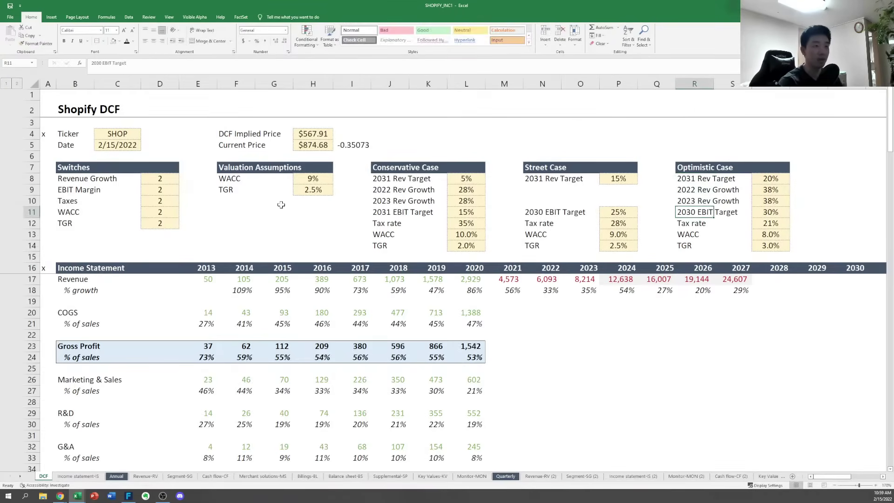
key("F2")
key("BackSpace")
type("1")
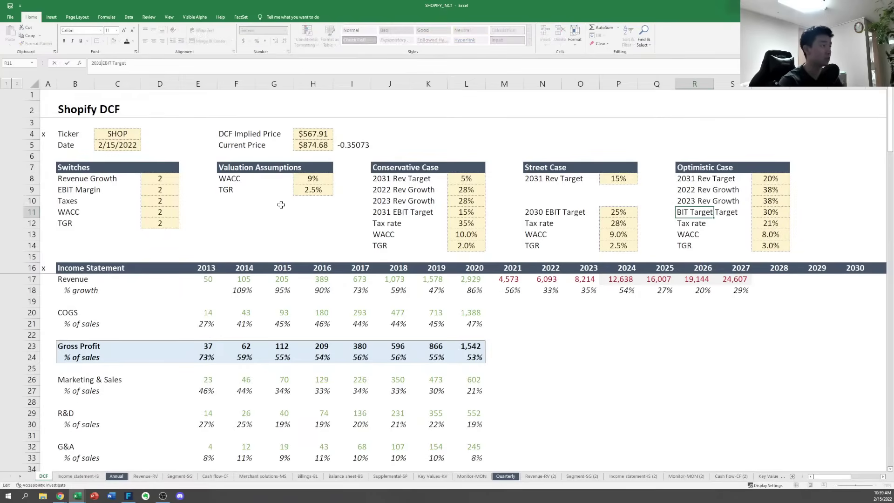
key("ctrl+Return")
Review the Street Case revenue target in P8 together with the Revenue Growth switch in D8
key("Up")
key("Left")
key("Up")
key("Up")
key("Left")
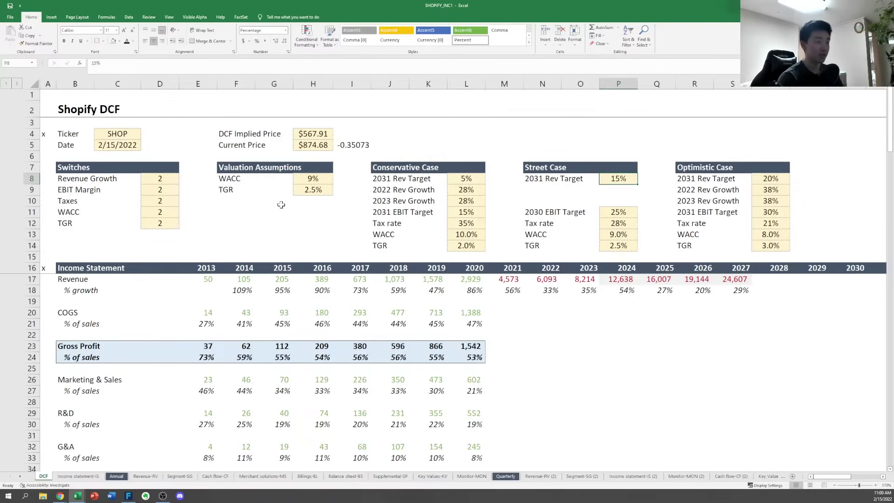
key("Left")
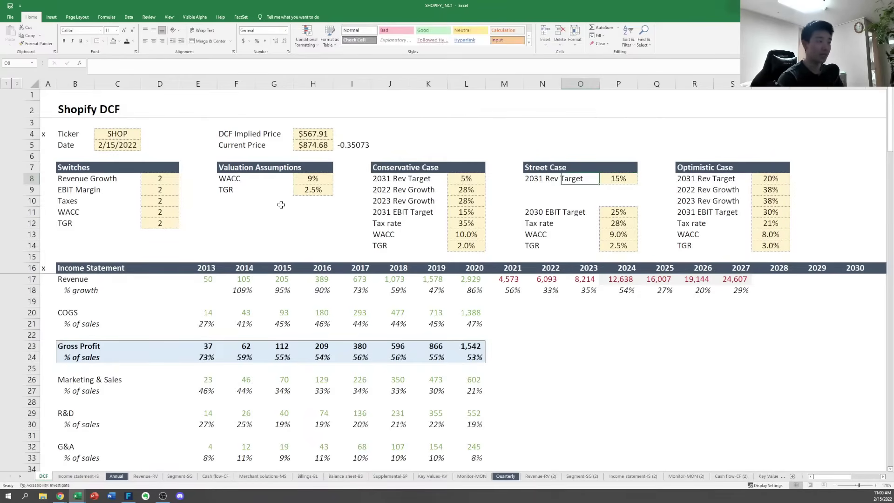
key("Left")
key("Left")
key("Left")
key("Left")
key("Left")
key("Left")
key("Left")
key("Left")
key("Left")
key("Left")
key("Left")
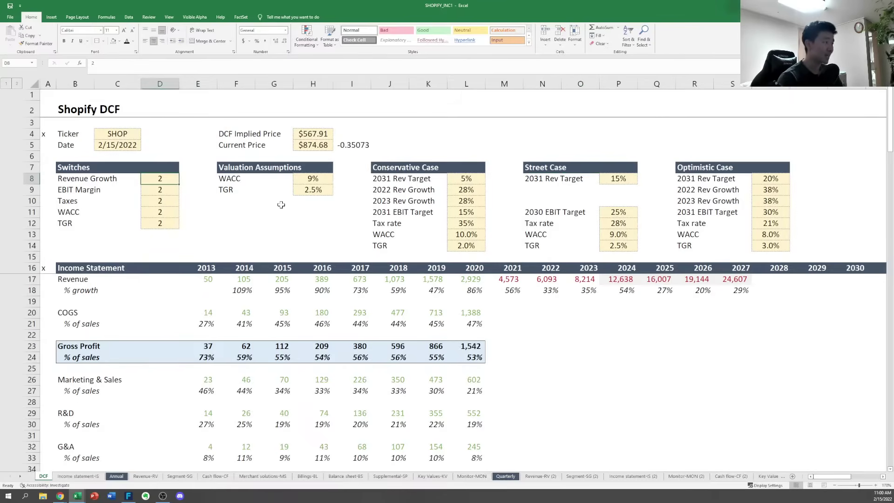
Review the Street Case EBIT target in P11 that goes with the EBIT Margin switch
key("Down")
key("Right")
key("Right")
key("Right")
key("Right")
key("Right")
key("Right")
key("Right")
key("Right")
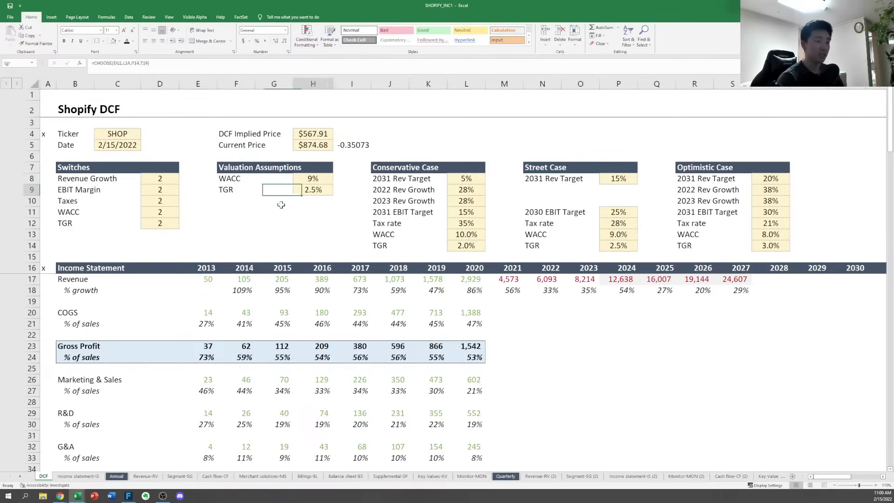
key("Down")
key("Right")
key("Down")
key("Right")
key("Right")
key("Right")
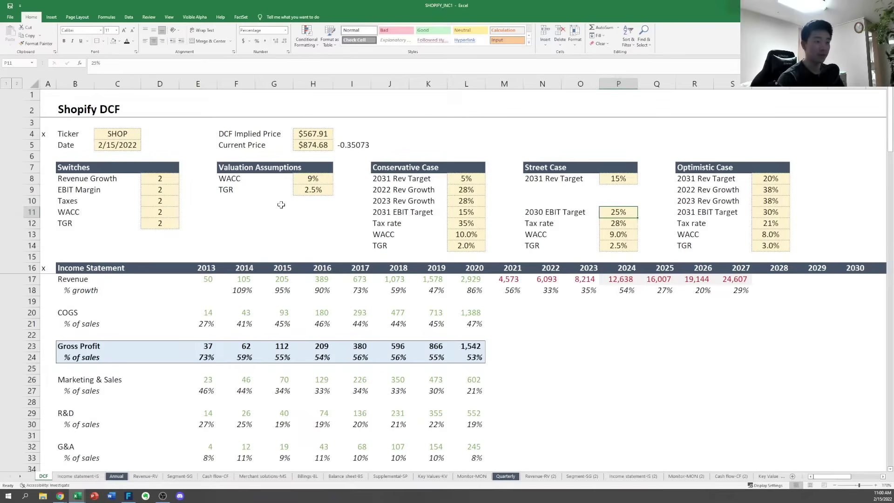
key("Right")
Compare the Taxes switch with the tax rates in the Street Case and Optimistic Case
key("Left")
key("Left")
key("Left")
key("Left")
key("Left")
key("Left")
key("Left")
key("Left")
key("Left")
key("Left")
key("Left")
key("Left")
key("Left")
key("Left")
key("Left")
key("Up")
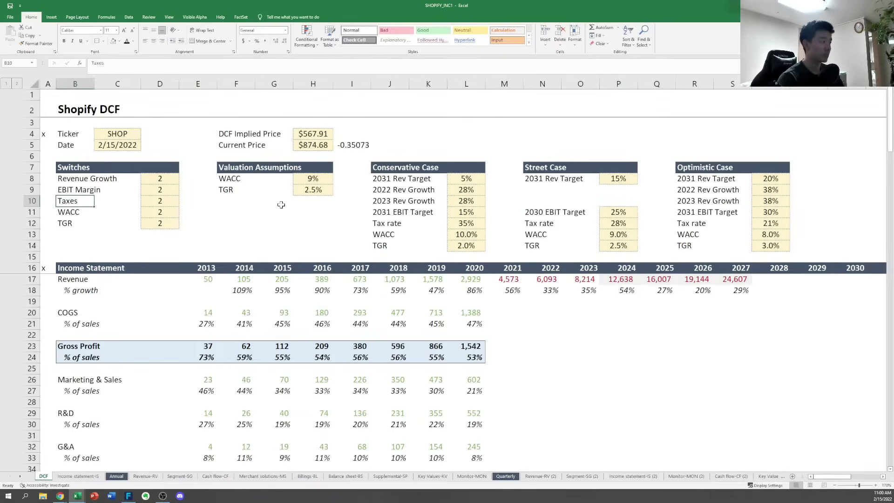
key("Up")
key("Right")
key("Right")
key("Down")
key("Right")
key("Down")
key("Right")
key("Right")
key("Down")
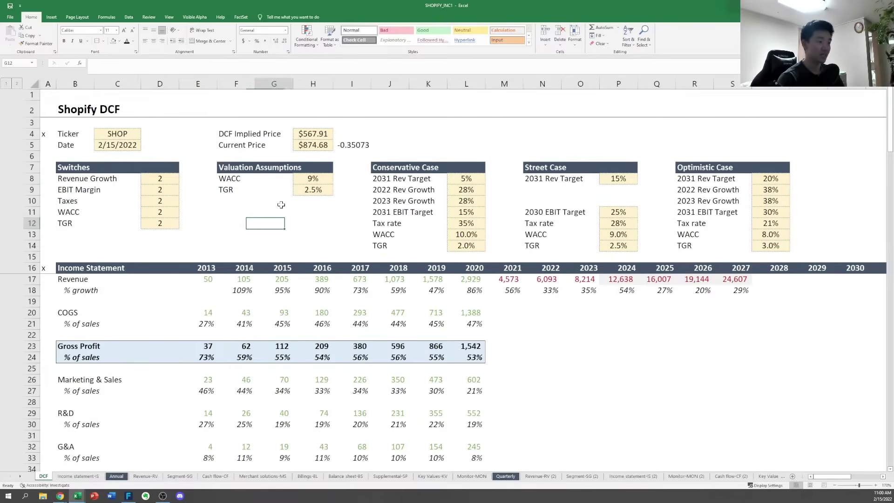
key("Right")
key("Down")
key("Right")
key("Right")
key("Right")
key("Right")
key("Right")
key("Right")
key("Right")
key("Right")
key("Right")
key("Right")
key("Up")
key("Left")
key("Left")
key("Right")
key("Right")
key("Right")
key("Right")
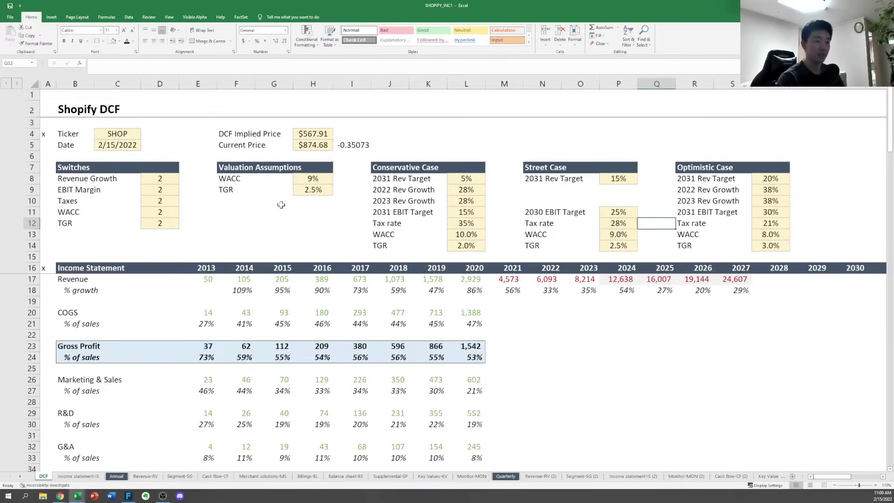
Set the Taxes switch in D10 to 3 for the Optimistic Case
key("Left")
key("Left")
key("Left")
key("Left")
key("Left")
key("Left")
key("Left")
key("Left")
key("Left")
key("Left")
key("Left")
key("Left")
key("Left")
key("Left")
key("Up")
key("Up")
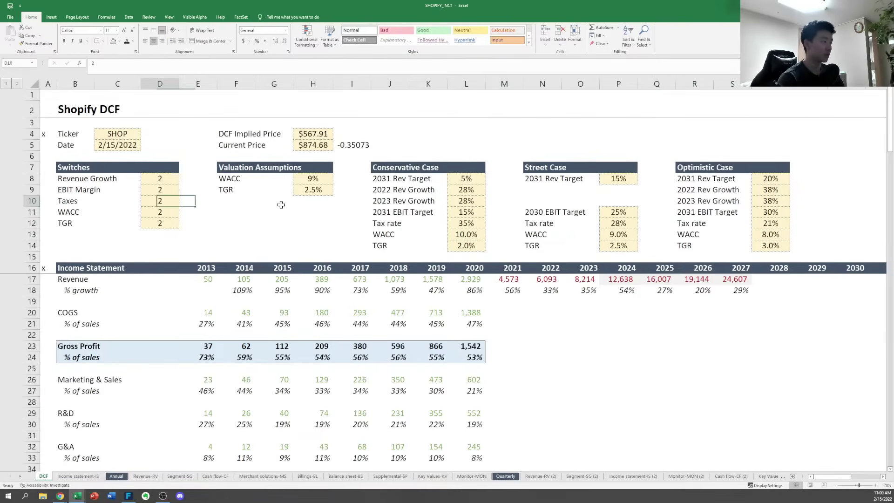
type("3")
key("ctrl+Return")
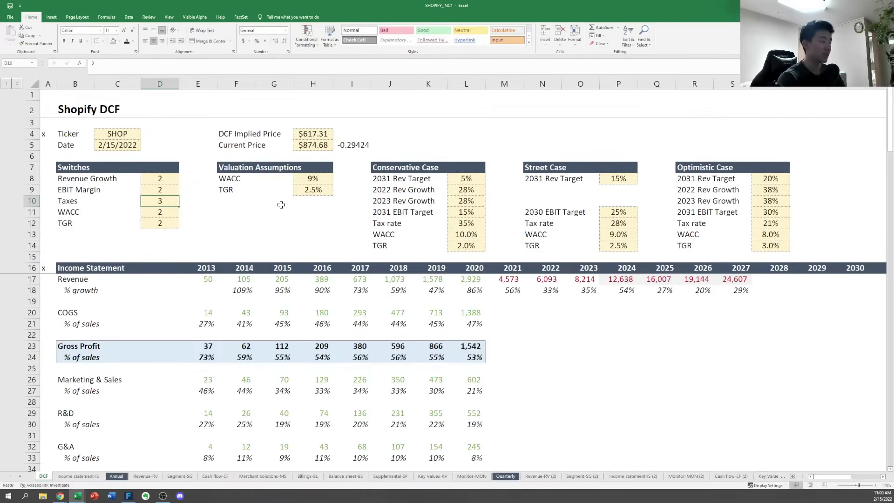
Set the WACC switch in D11 to 3 for the Optimistic Case
key("Down")
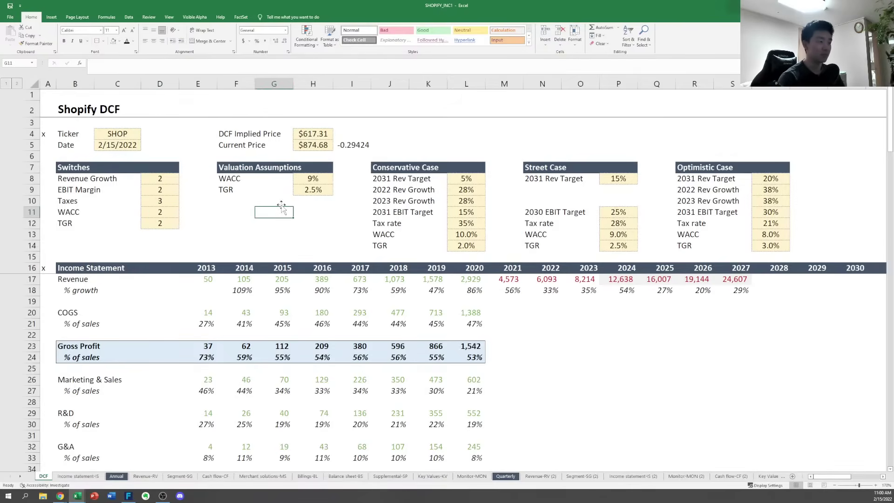
type("3")
key("ctrl+Return")
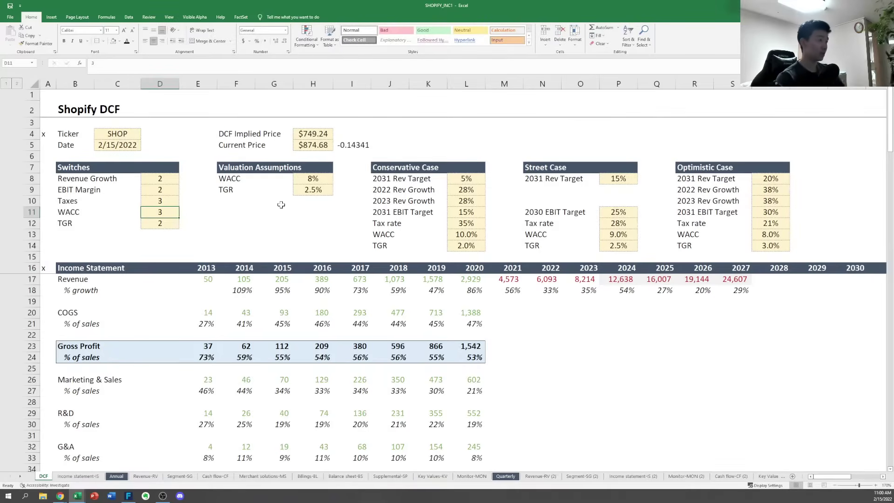
Examine the TGR switch and compare the DCF implied price with the current price under the mixed Street and Optimistic switches
key("Down")
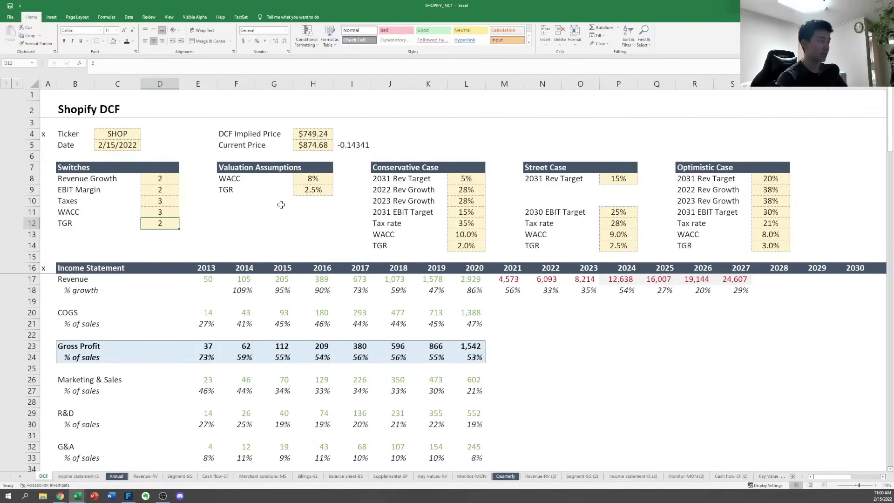
key("Right")
key("Right")
key("Right")
key("Right")
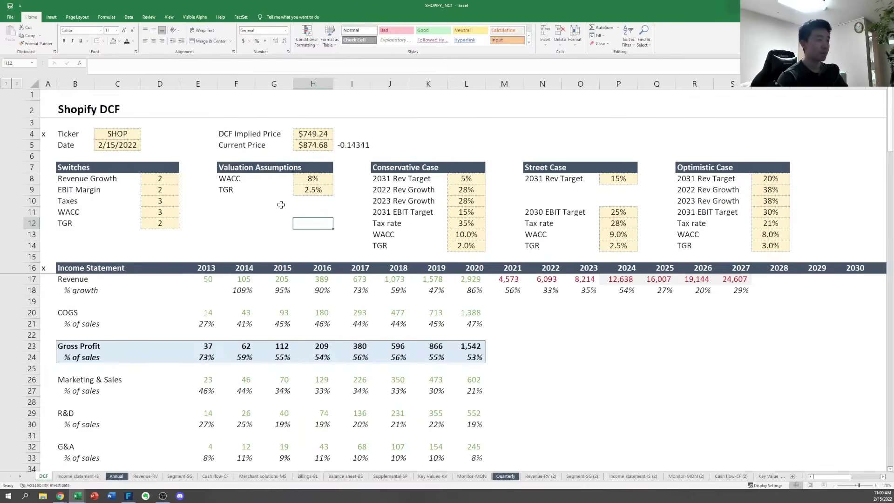
key("Up")
key("Up")
key("Up")
key("Up")
key("Up")
key("Up")
key("Up")
key("Up")
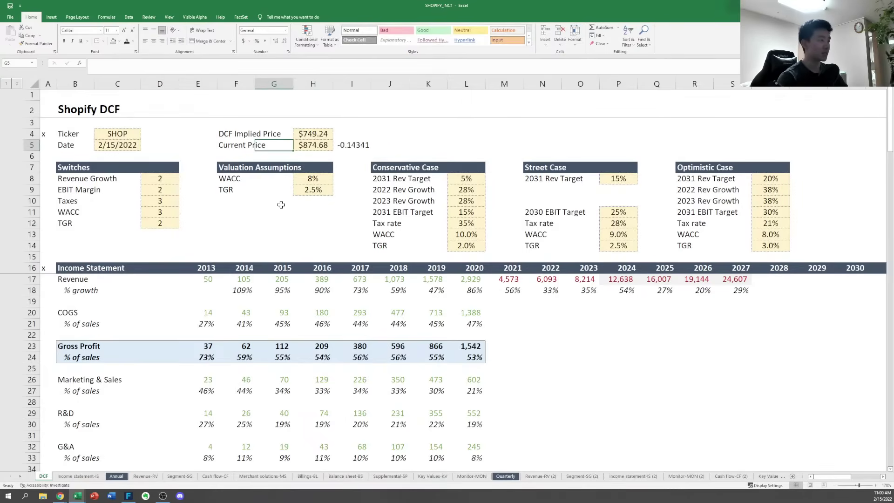
Compare the DCF implied price in H4 with the current price in H5
key("Right")
key("Right")
key("Left")
key("Left")
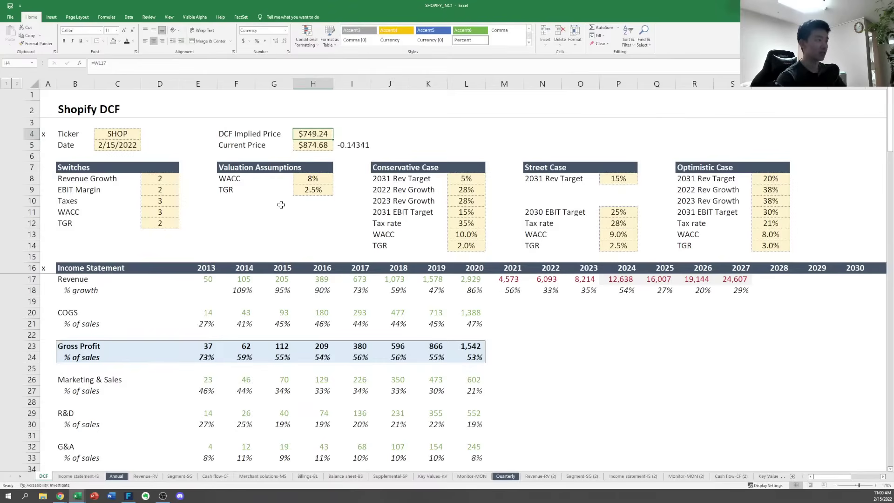
key("Right")
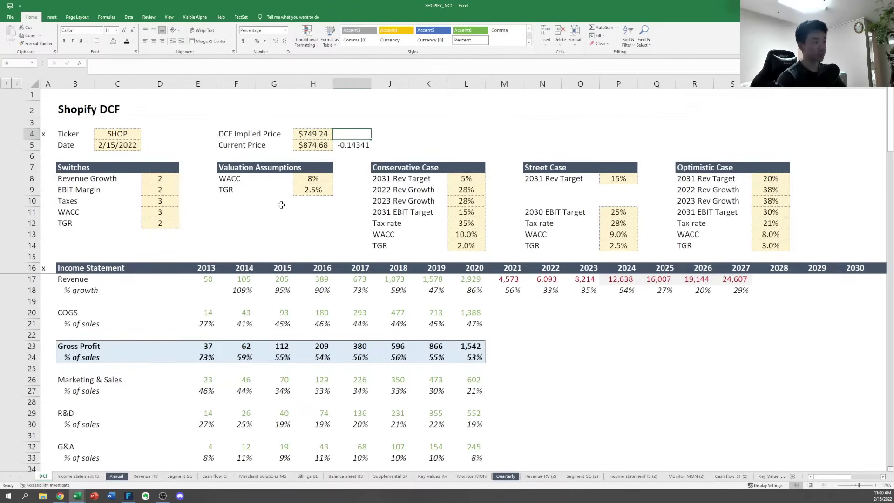
key("Down")
key("Up")
key("Left")
key("Right")
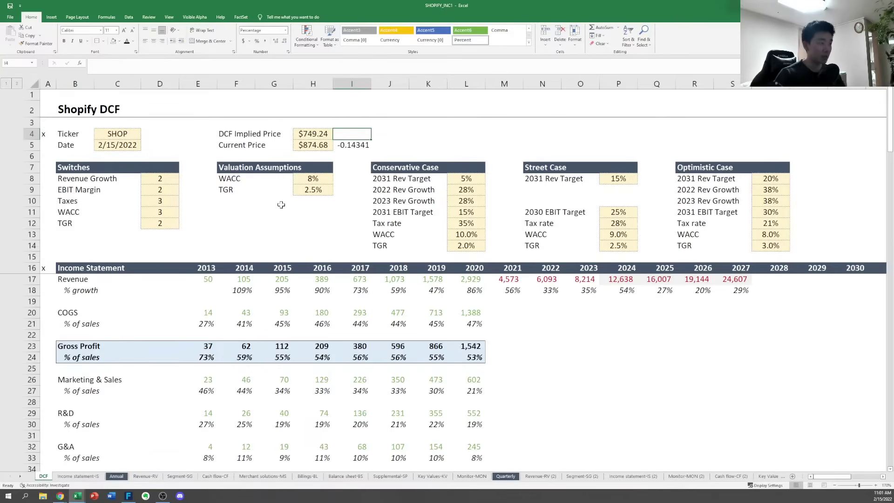
key("Left")
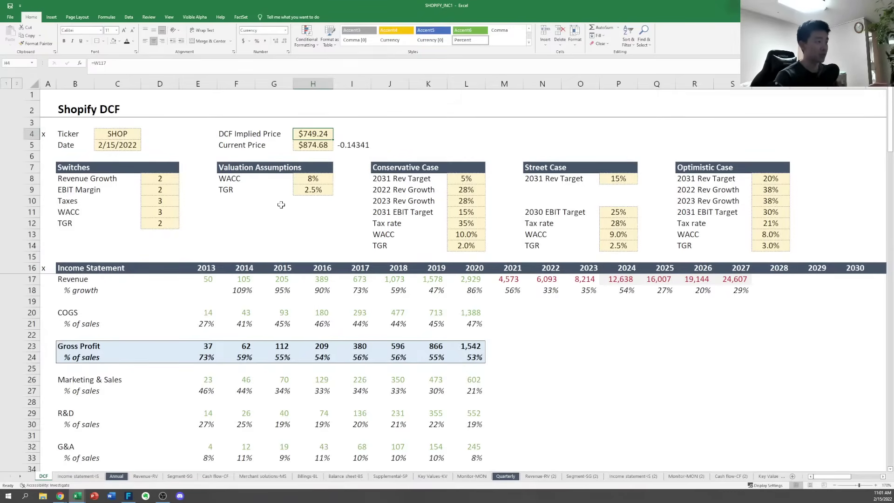
key("Down")
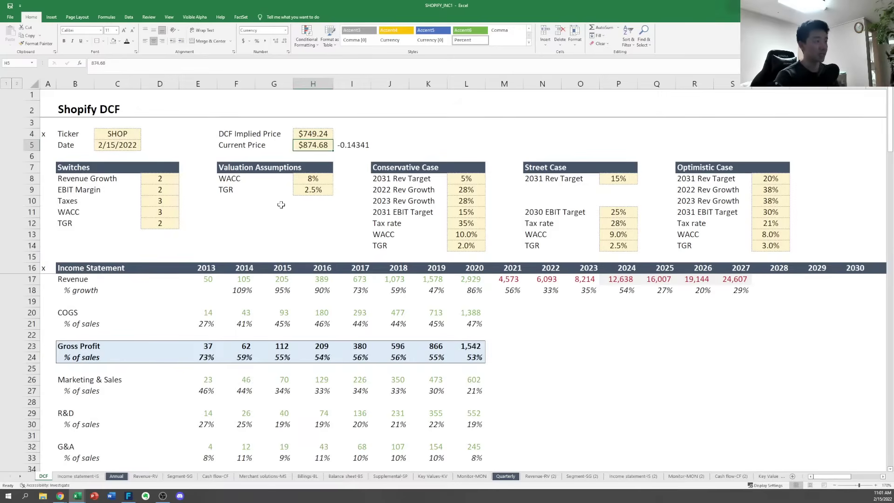
Review the valuation assumptions alongside the Taxes, WACC and TGR case switches
key("Down")
key("Down")
key("Down")
key("Down")
key("Left")
key("Left")
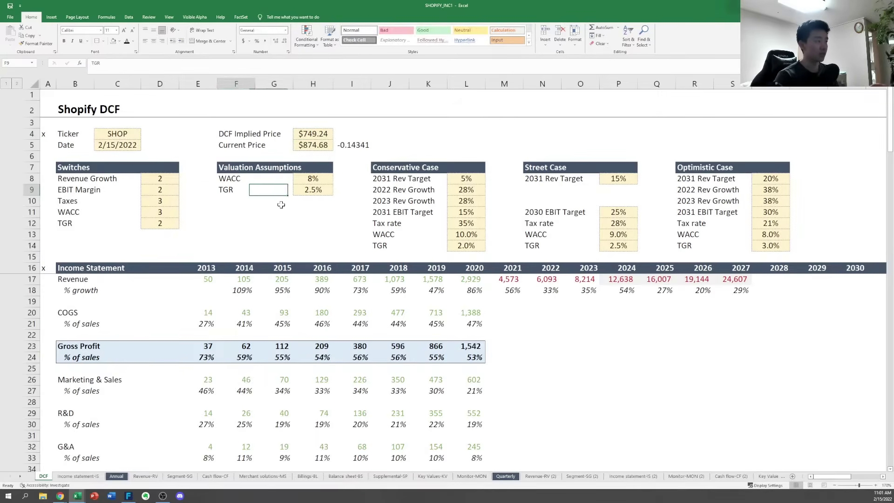
key("Left")
key("Down")
key("Left")
key("Right")
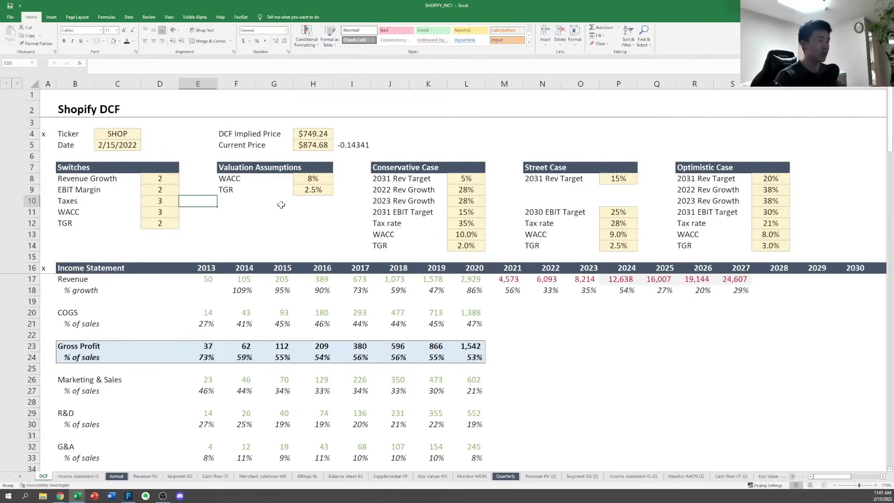
key("Right")
key("Right")
Examine the implied upside or downside in I5 against the DCF implied price and the current price
key("Up")
key("Up")
key("Up")
key("Right")
key("Up")
key("Up")
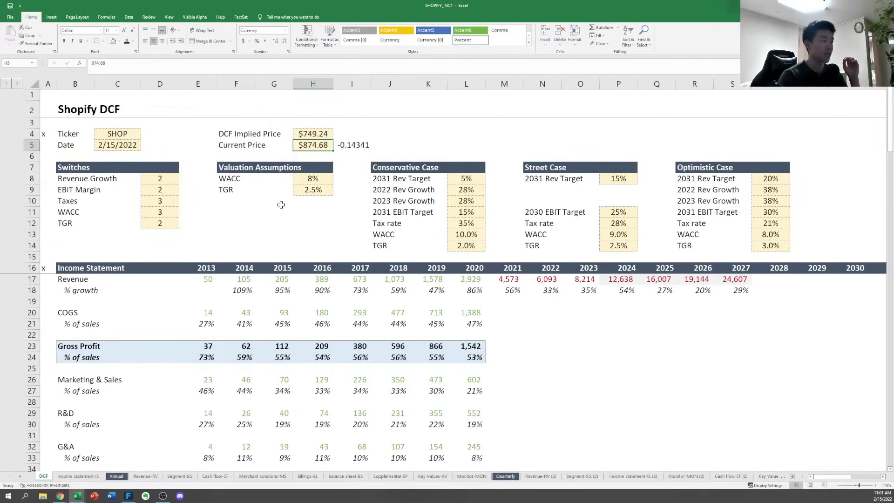
key("Up")
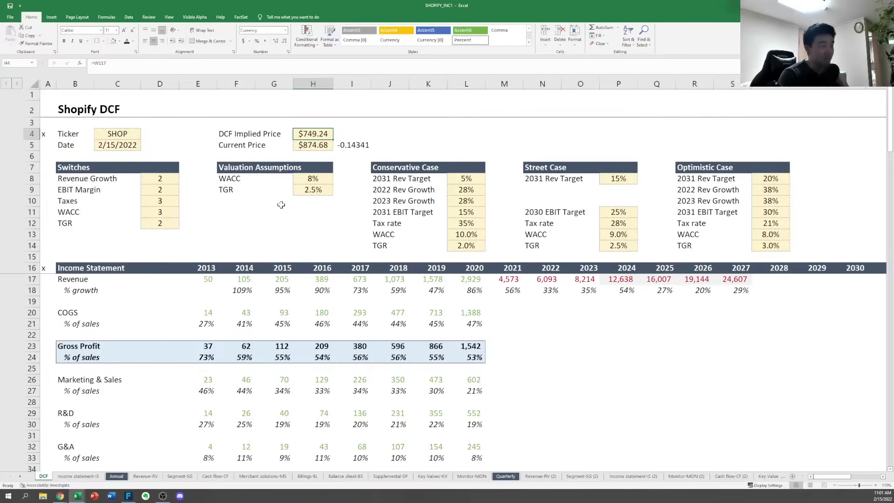
key("Down")
key("Down")
key("Up")
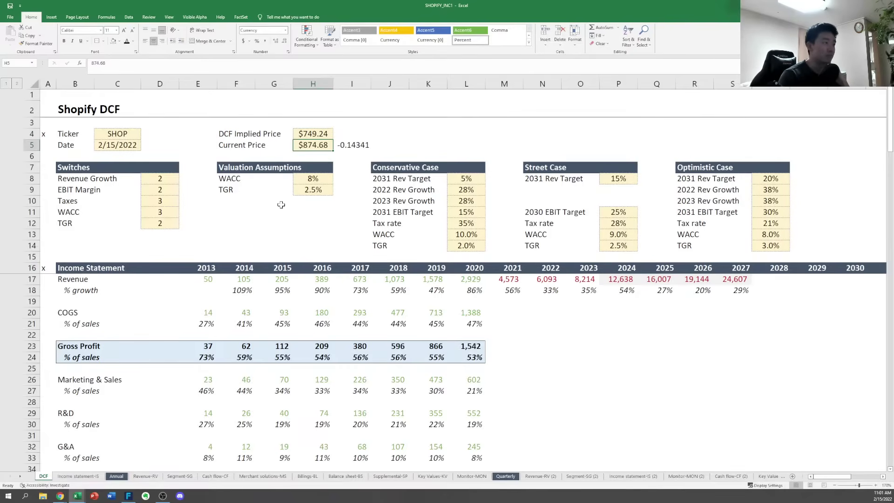
key("Right")
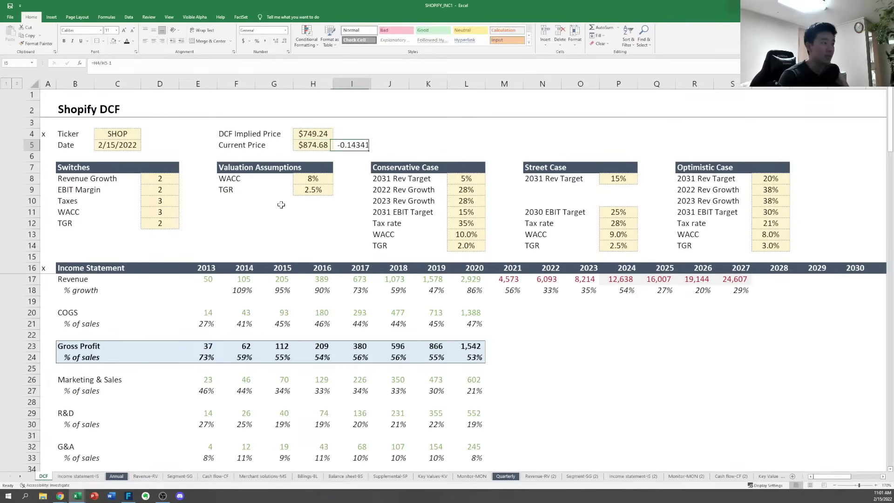
key("Left")
key("Up")
key("Down")
key("Right")
key("Left")
key("Right")
key("Left")
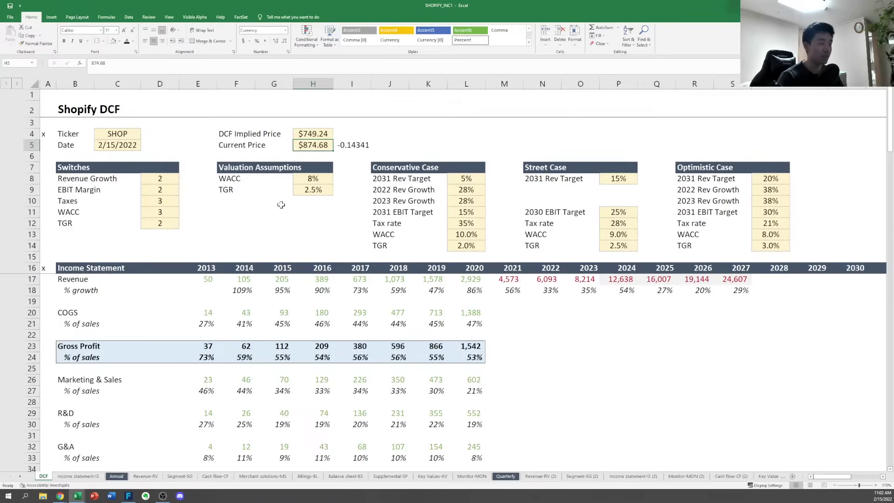
key("Right")
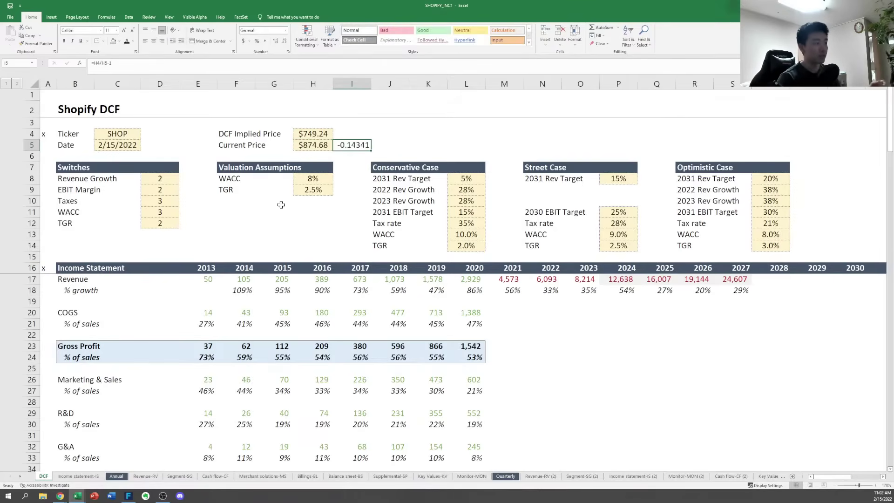
key("Left")
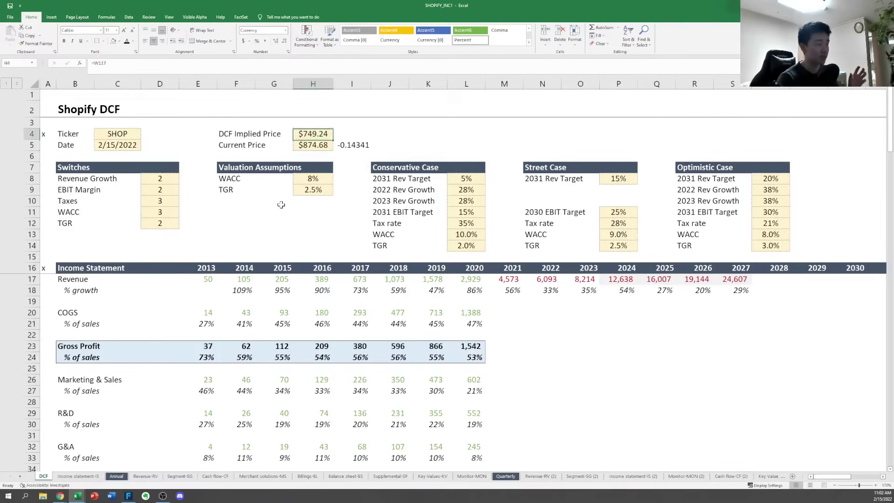
key("Right")
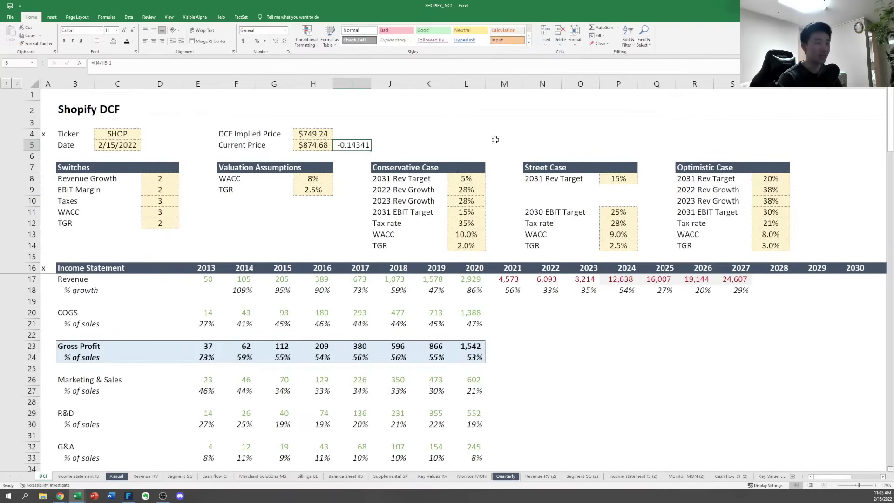
left_click(389, 147)
left_click(428, 143)
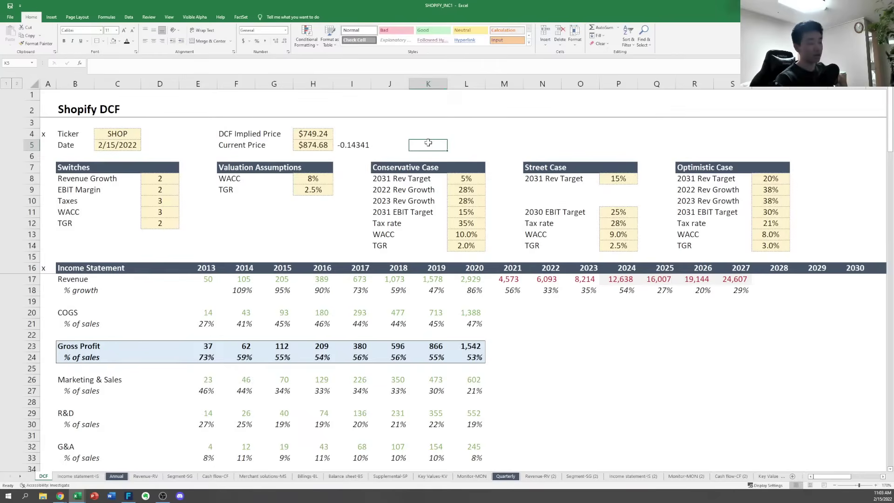
key("Left")
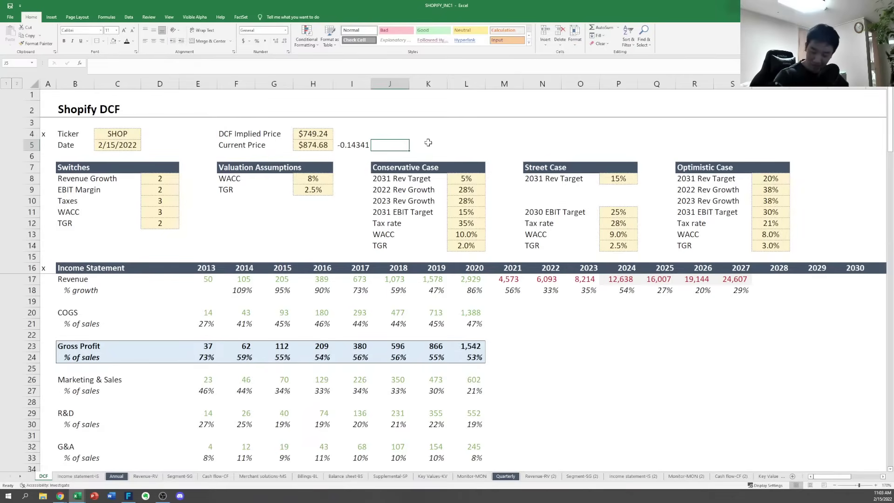
key("Left")
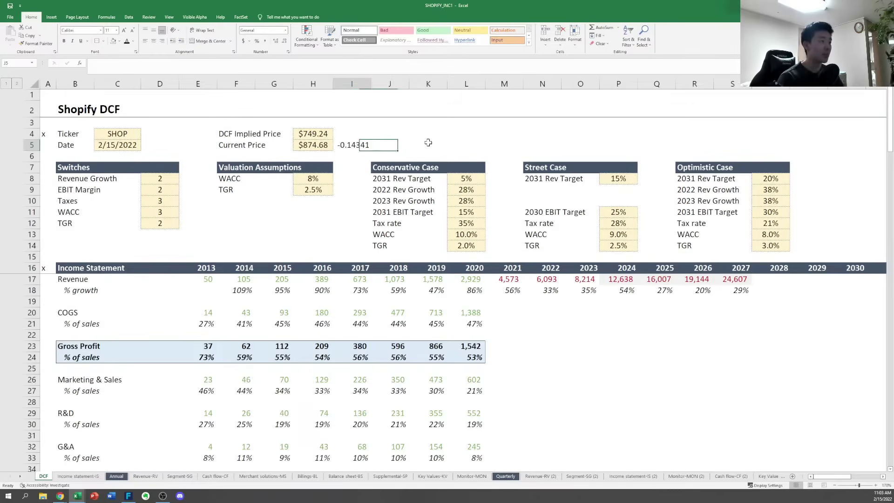
key("Right")
key("Left")
key("Left")
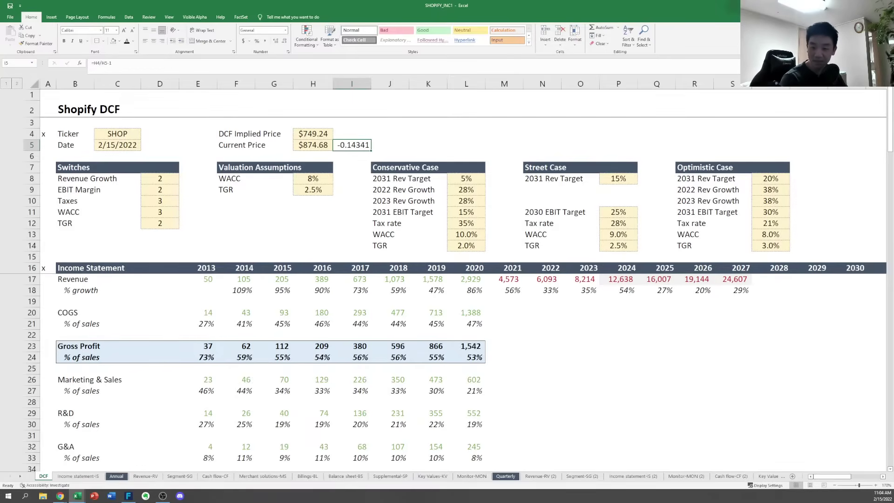
key("alt+Tab")
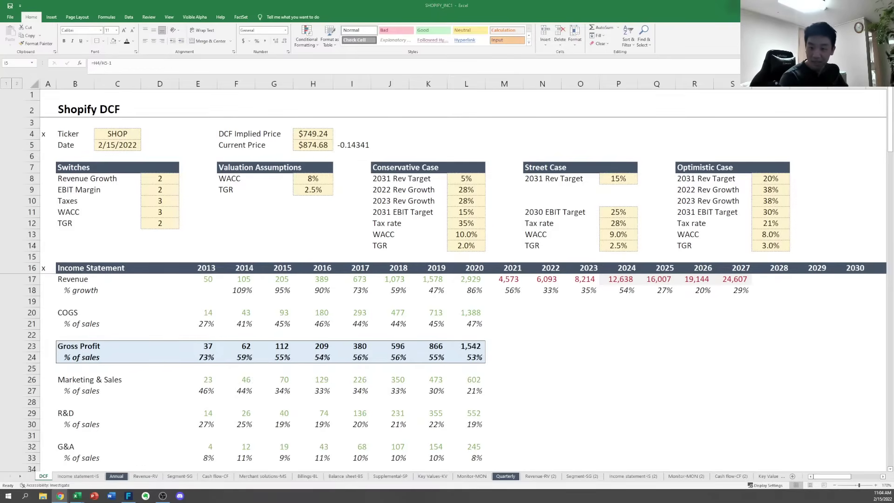